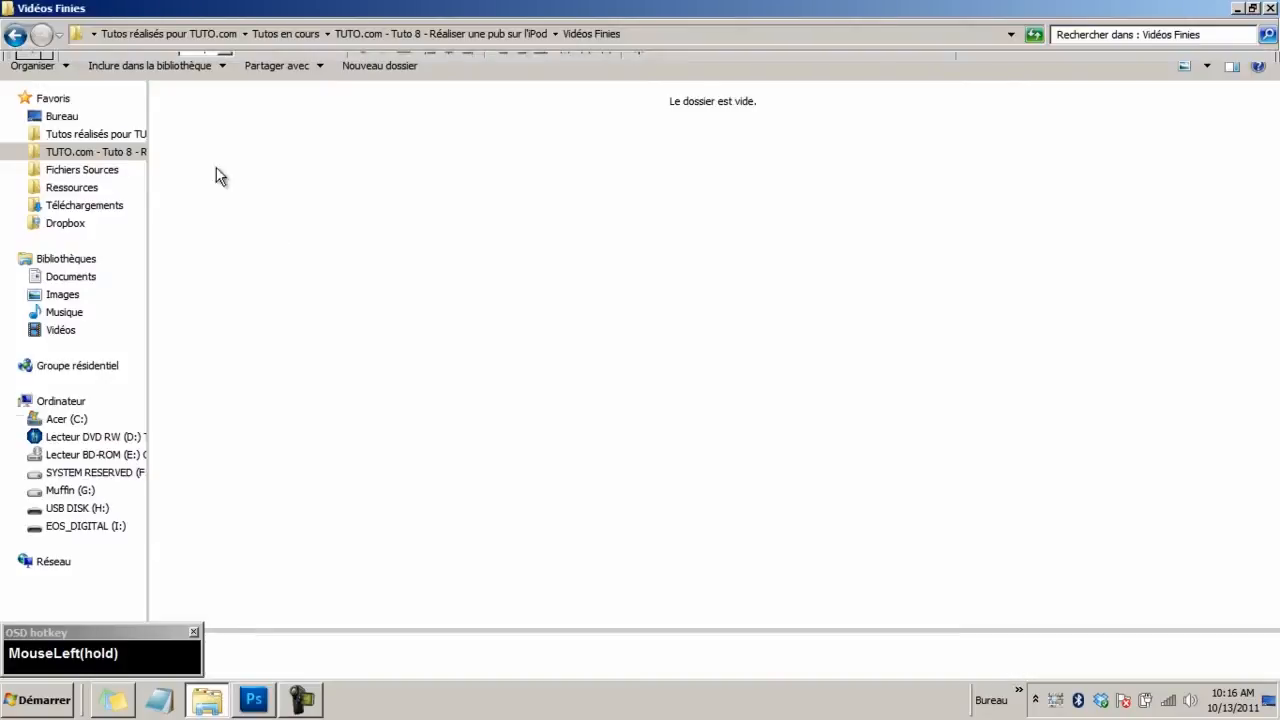
Preview the source image Ecran iPod.jpg in the tutorial folder, close it and switch to Photoshop
{"action": "left_click", "coordinate": [100, 152]}
{"action": "left_click", "coordinate": [278, 140]}
{"action": "double_click", "coordinate": [276, 136]}
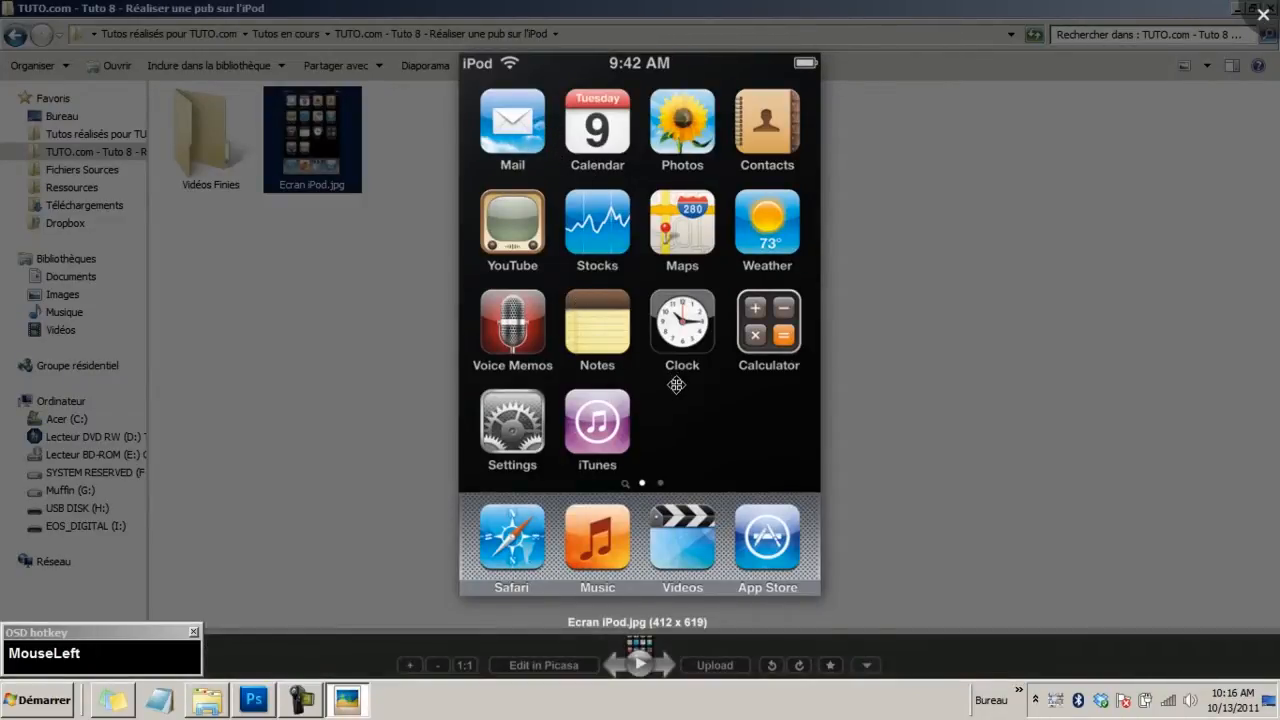
{"action": "left_click", "coordinate": [1200, 70]}
{"action": "left_click", "coordinate": [254, 699]}
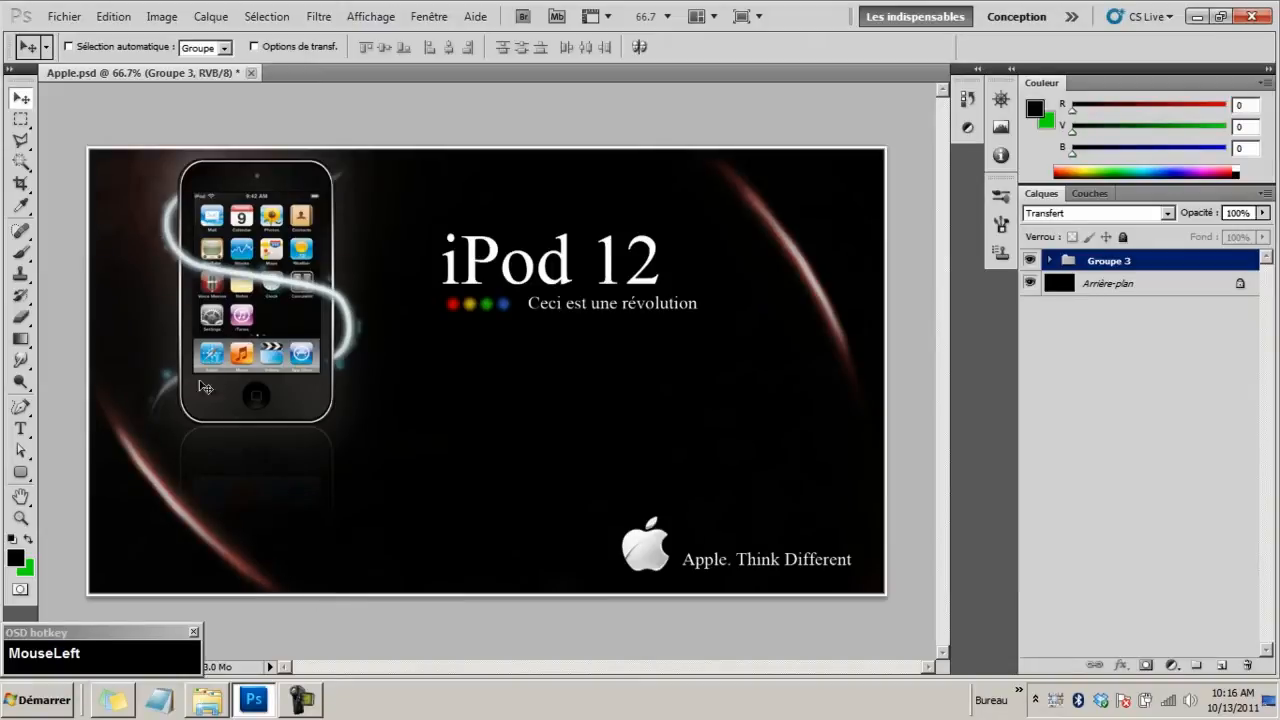
Expand Groupe 3 and hide all of its layers together with the Arrière-plan layer
{"action": "left_click", "coordinate": [1049, 261]}
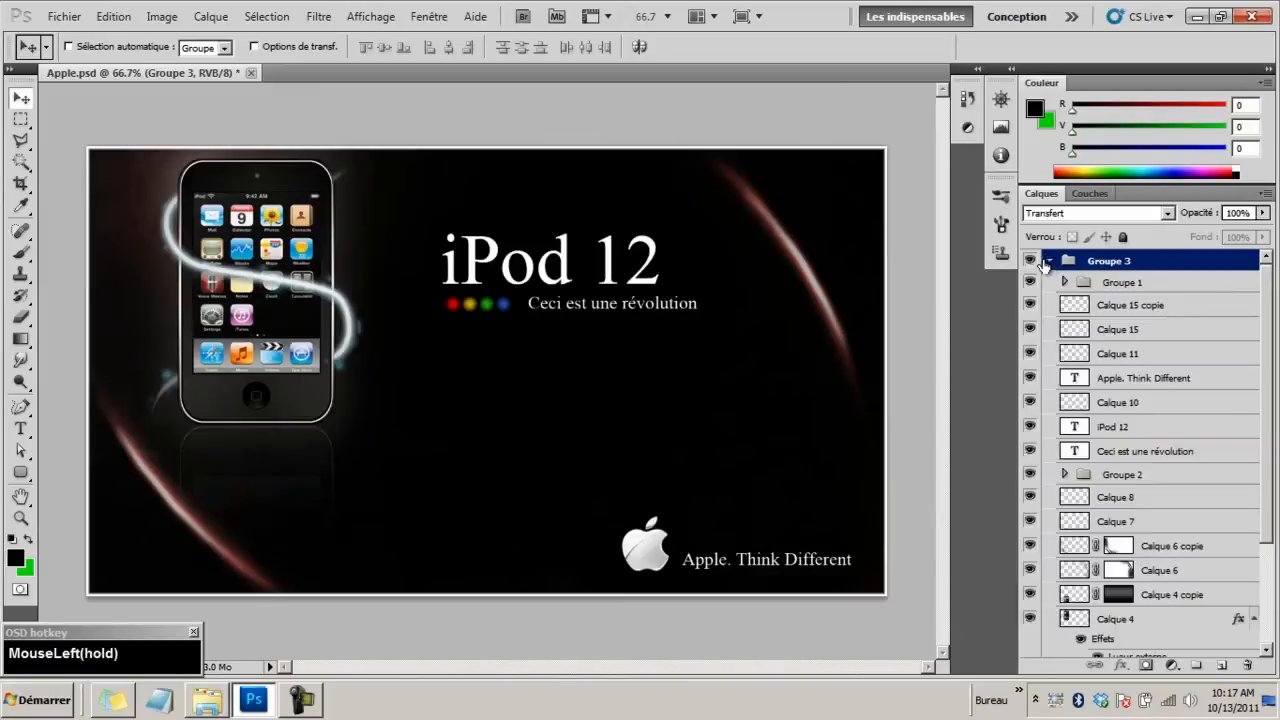
{"action": "left_click_drag", "start_coordinate": [1031, 283], "coordinate": [1029, 596]}
{"action": "mouse_move", "coordinate": [1030, 522]}
{"action": "left_mouse_down"}
{"action": "mouse_move", "coordinate": [1031, 572]}
{"action": "mouse_move", "coordinate": [1030, 522]}
{"action": "left_mouse_up"}
{"action": "left_click", "coordinate": [1031, 572]}
{"action": "scroll", "coordinate": [1031, 545], "scroll_direction": "down", "scroll_amount": 3}
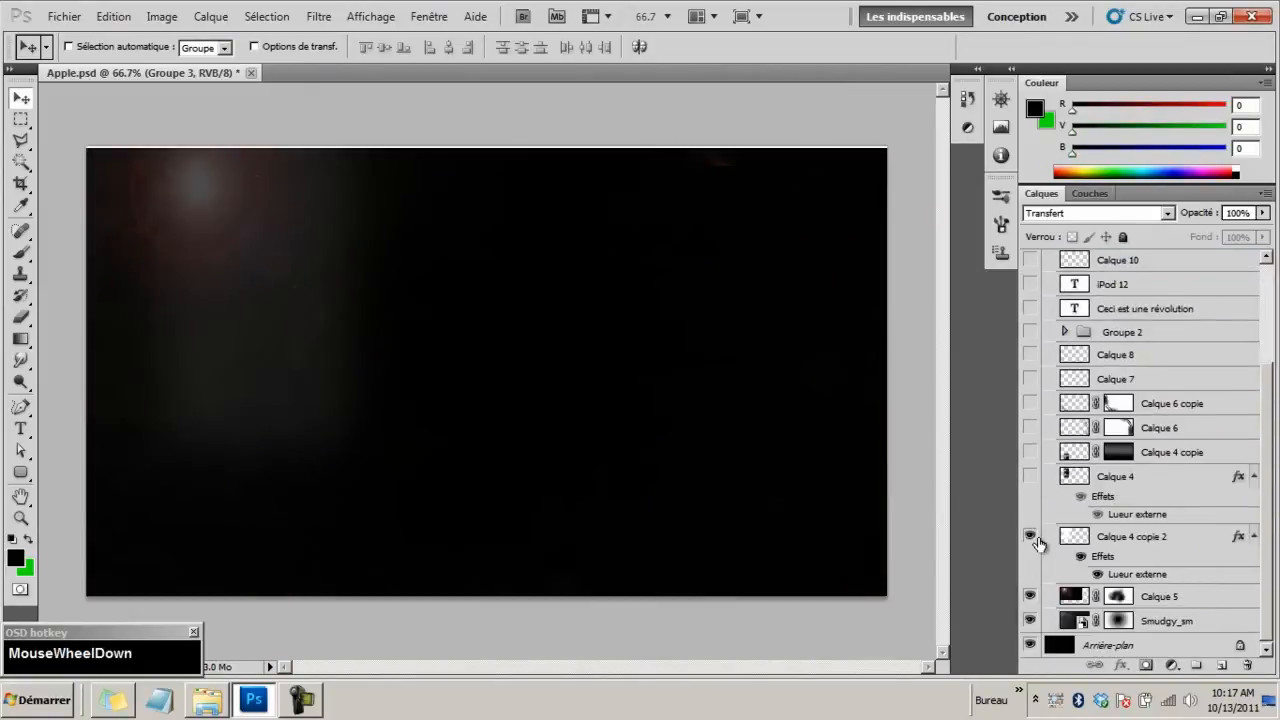
{"action": "left_click", "coordinate": [1030, 592]}
{"action": "left_click", "coordinate": [1030, 621]}
{"action": "left_click", "coordinate": [1030, 645]}
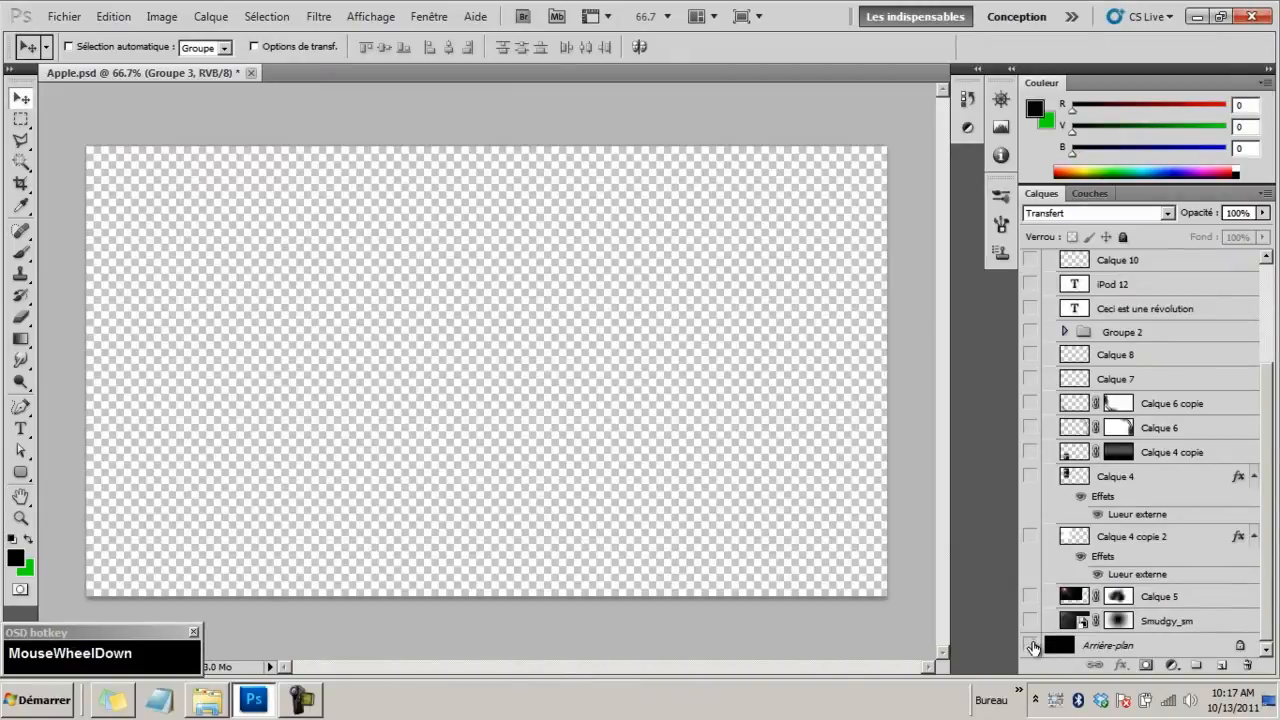
Show the layers again progressively from Arrière-plan up to Calque 15 copie to review how the advert is built
{"action": "left_click", "coordinate": [1030, 645]}
{"action": "left_click_drag", "start_coordinate": [1031, 622], "coordinate": [1031, 457]}
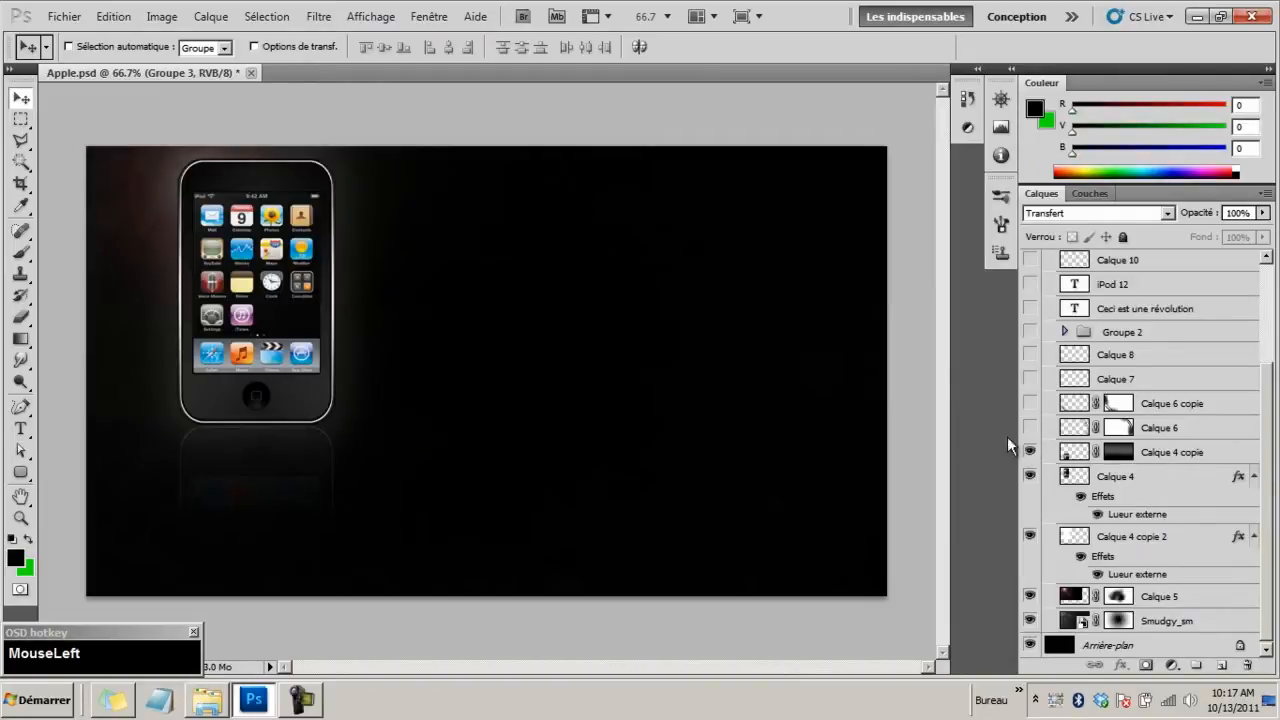
{"action": "scroll", "coordinate": [1030, 455], "scroll_direction": "up", "scroll_amount": 1}
{"action": "left_click", "coordinate": [1031, 428]}
{"action": "left_click", "coordinate": [1031, 403]}
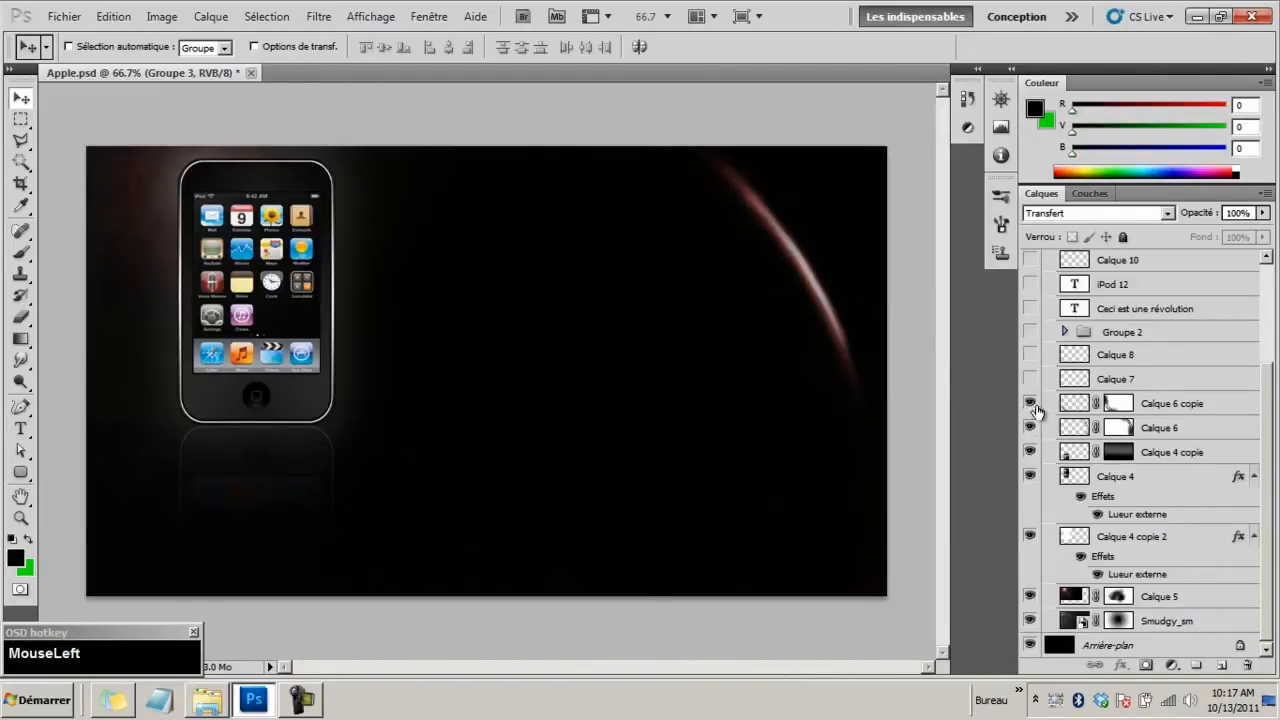
{"action": "scroll", "coordinate": [1034, 420], "scroll_direction": "up", "scroll_amount": 3}
{"action": "left_click_drag", "start_coordinate": [1031, 443], "coordinate": [1032, 305]}
{"action": "scroll", "coordinate": [1036, 393], "scroll_direction": "up", "scroll_amount": 2}
{"action": "left_click", "coordinate": [1032, 416]}
{"action": "left_click", "coordinate": [1031, 396]}
{"action": "scroll", "coordinate": [1034, 393], "scroll_direction": "up", "scroll_amount": 1}
{"action": "scroll", "coordinate": [1037, 396], "scroll_direction": "up", "scroll_amount": 1}
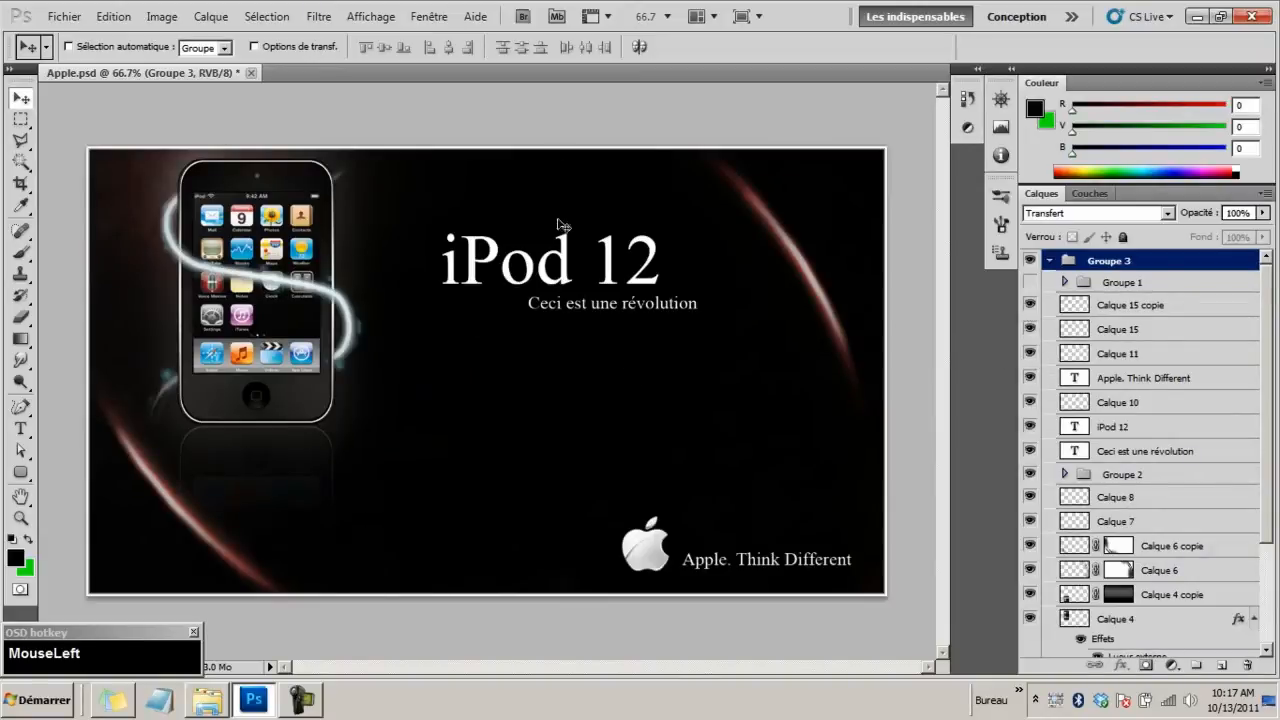
Toggle the visibility of Calque 11, Calque 15 and Calque 15 copie to compare their effect, and show Groupe 1
{"action": "left_click", "coordinate": [1030, 355]}
{"action": "left_click", "coordinate": [1030, 353]}
{"action": "left_click_drag", "start_coordinate": [1031, 329], "coordinate": [1033, 333]}
{"action": "left_click", "coordinate": [1033, 332]}
{"action": "left_click", "coordinate": [1034, 355]}
{"action": "left_click", "coordinate": [1034, 355]}
{"action": "left_click", "coordinate": [1031, 306]}
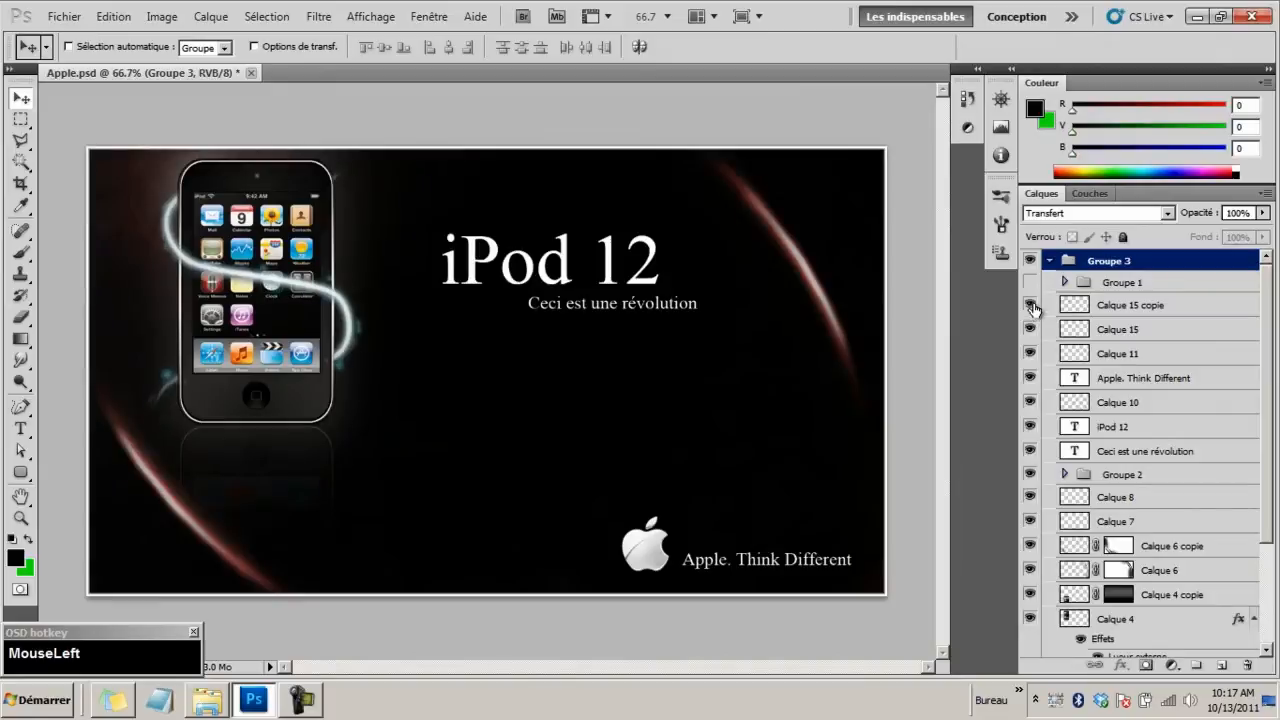
{"action": "left_click_drag", "start_coordinate": [1033, 309], "coordinate": [1030, 282]}
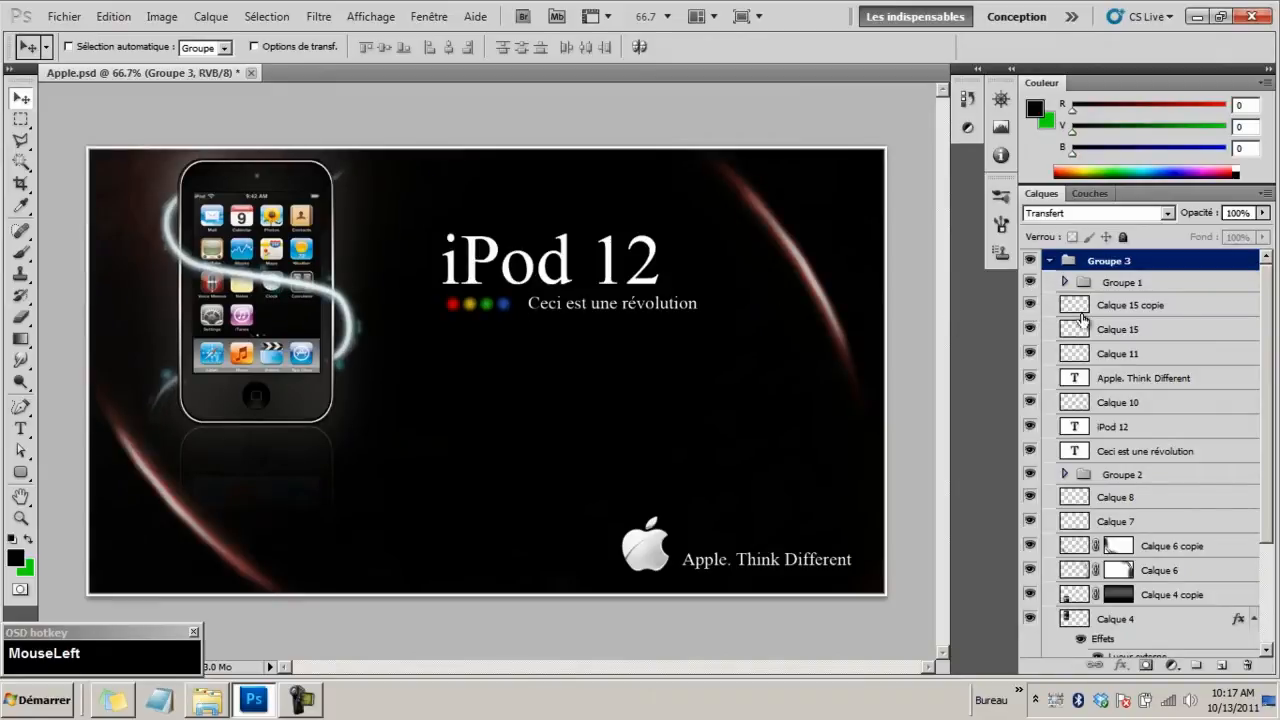
Collapse Groupe 3 and toggle its visibility off and back on
{"action": "left_click", "coordinate": [1048, 261]}
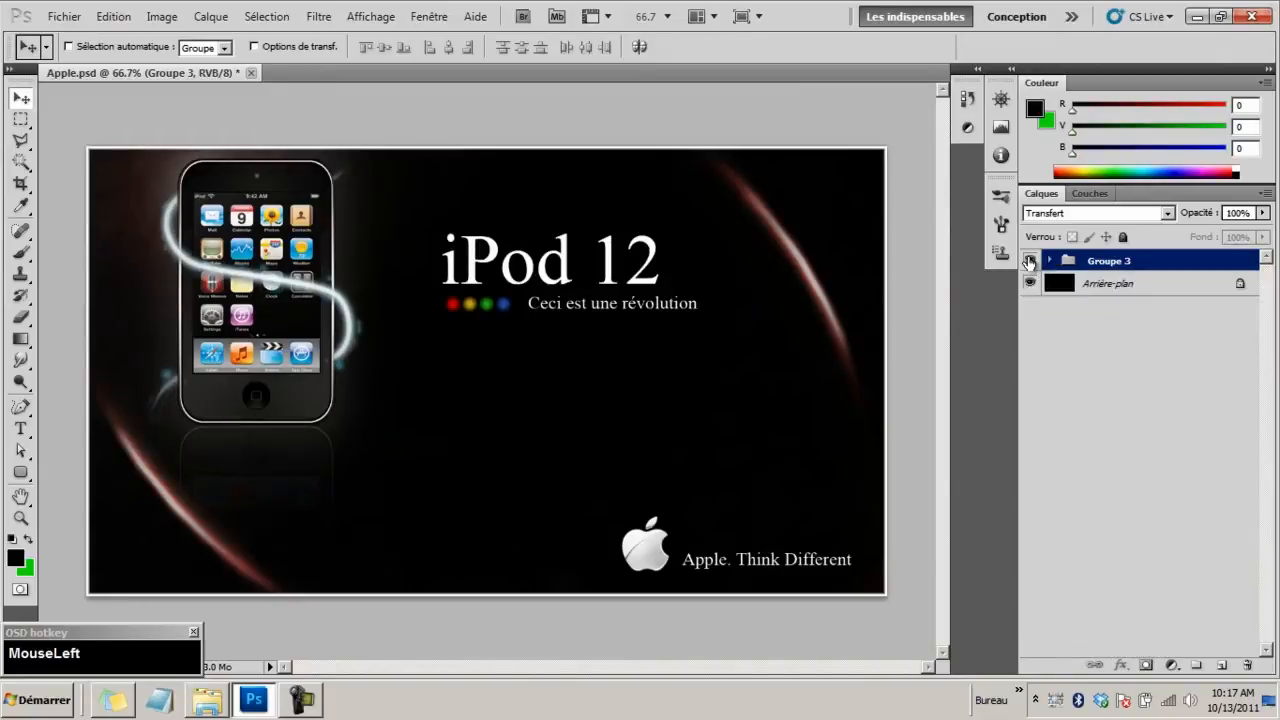
{"action": "left_click", "coordinate": [1029, 261]}
{"action": "left_click", "coordinate": [1029, 261]}
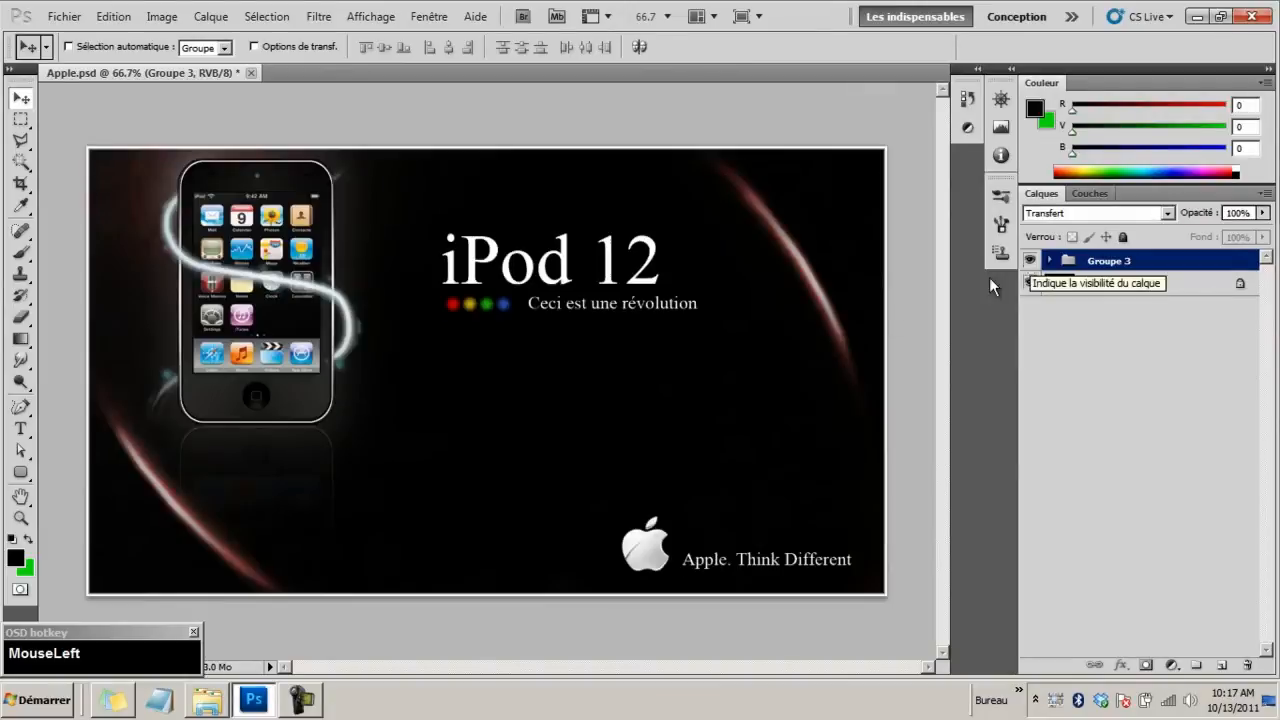
{"action": "left_click", "coordinate": [20, 517]}
{"action": "left_click_drag", "start_coordinate": [551, 408], "coordinate": [475, 391]}
{"action": "left_click", "coordinate": [20, 97]}
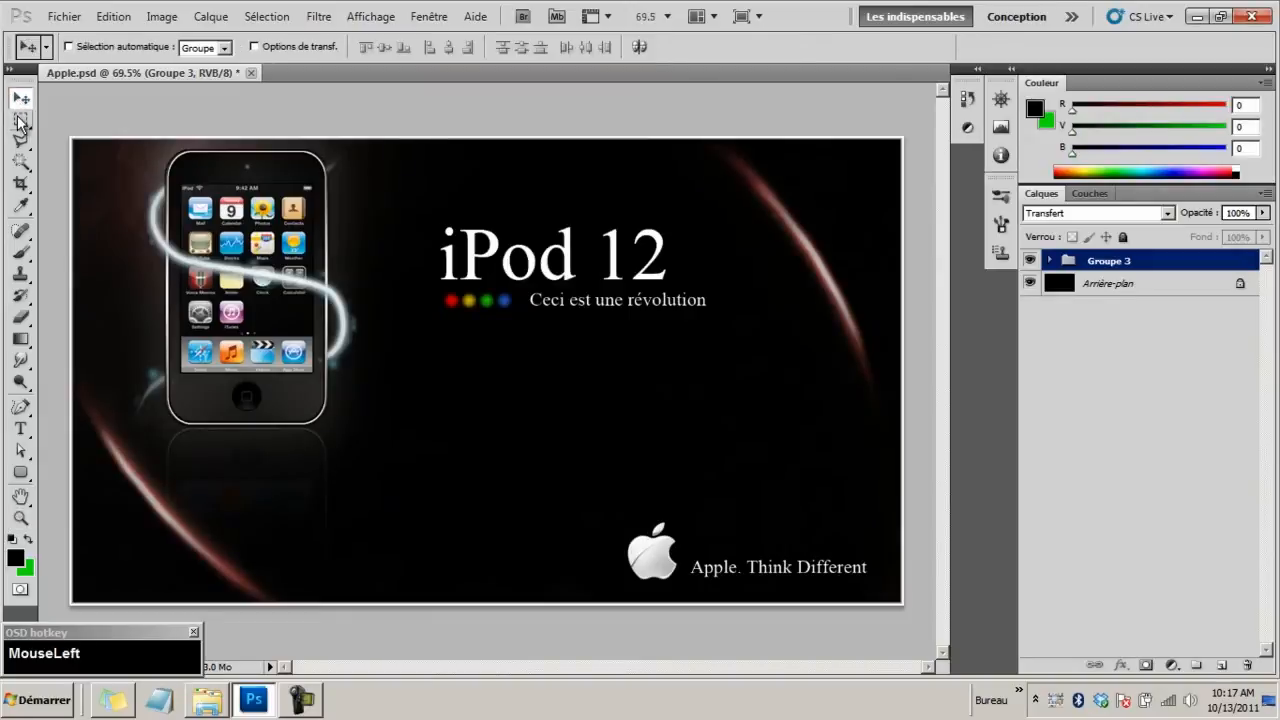
{"action": "right_click", "coordinate": [20, 118]}
{"action": "left_click", "coordinate": [60, 122]}
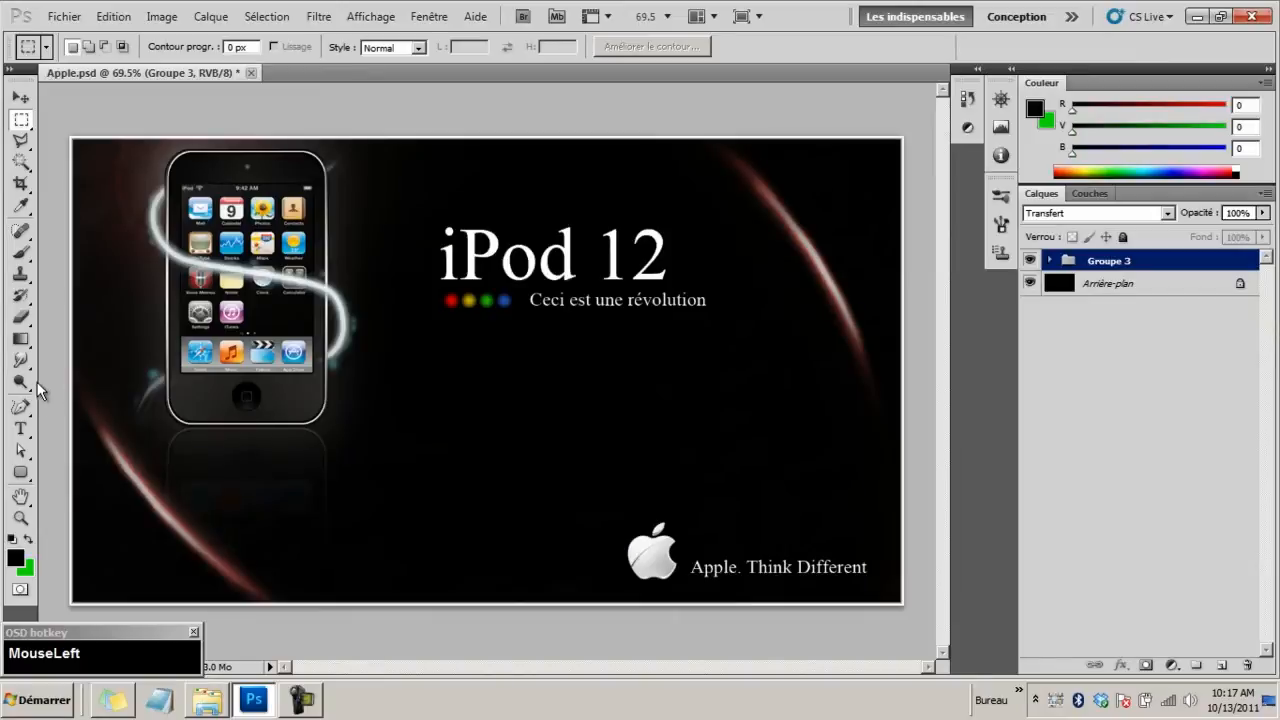
{"action": "right_click", "coordinate": [22, 340]}
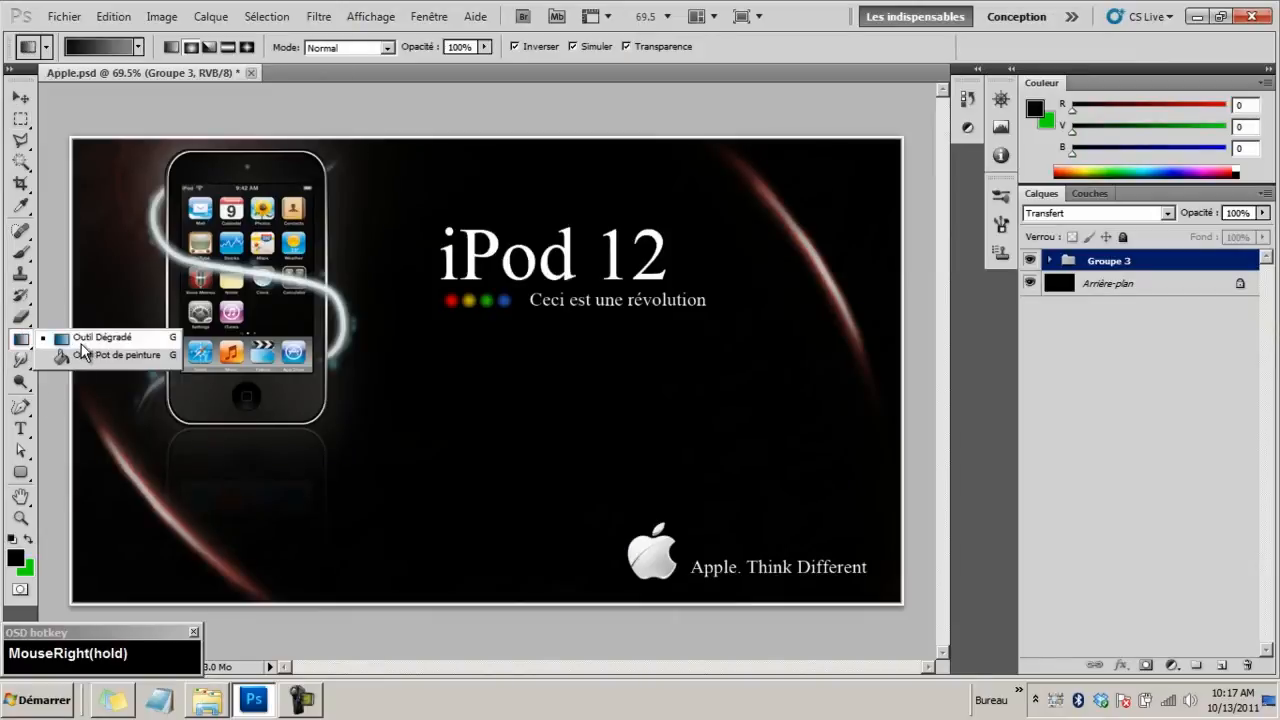
{"action": "left_click", "coordinate": [84, 342]}
{"action": "left_click", "coordinate": [20, 98]}
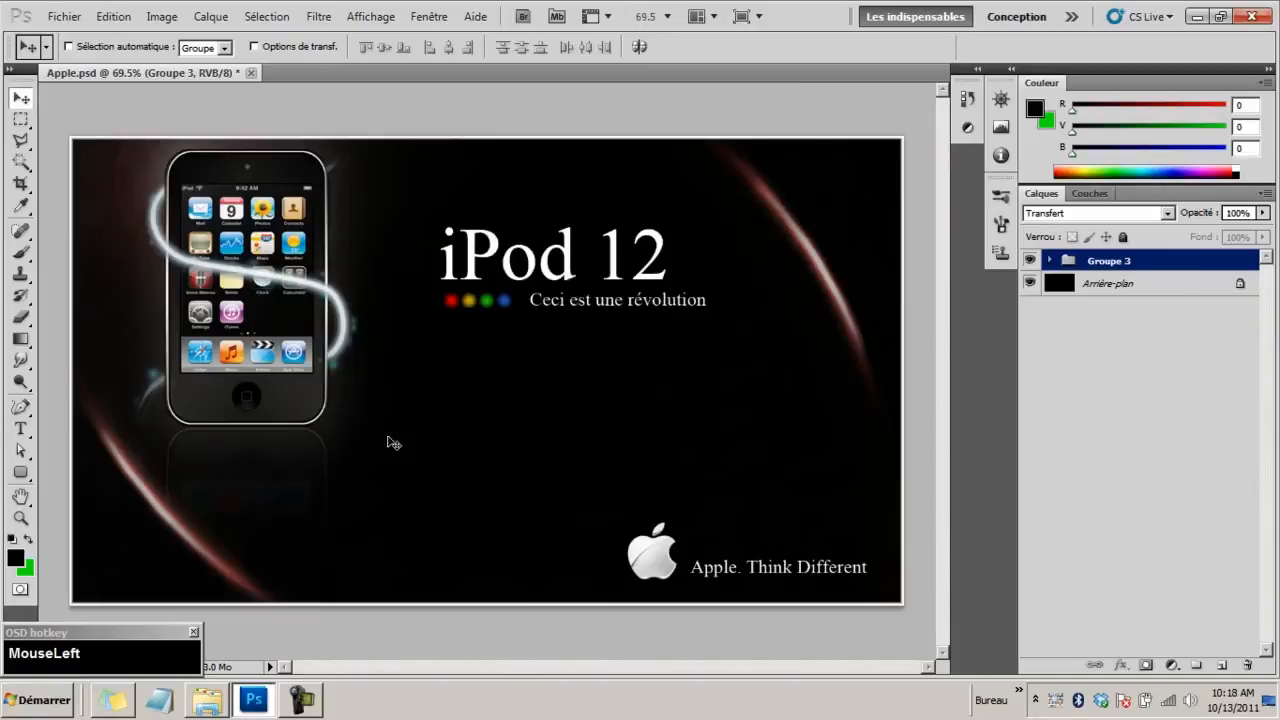
{"action": "left_click", "coordinate": [20, 518]}
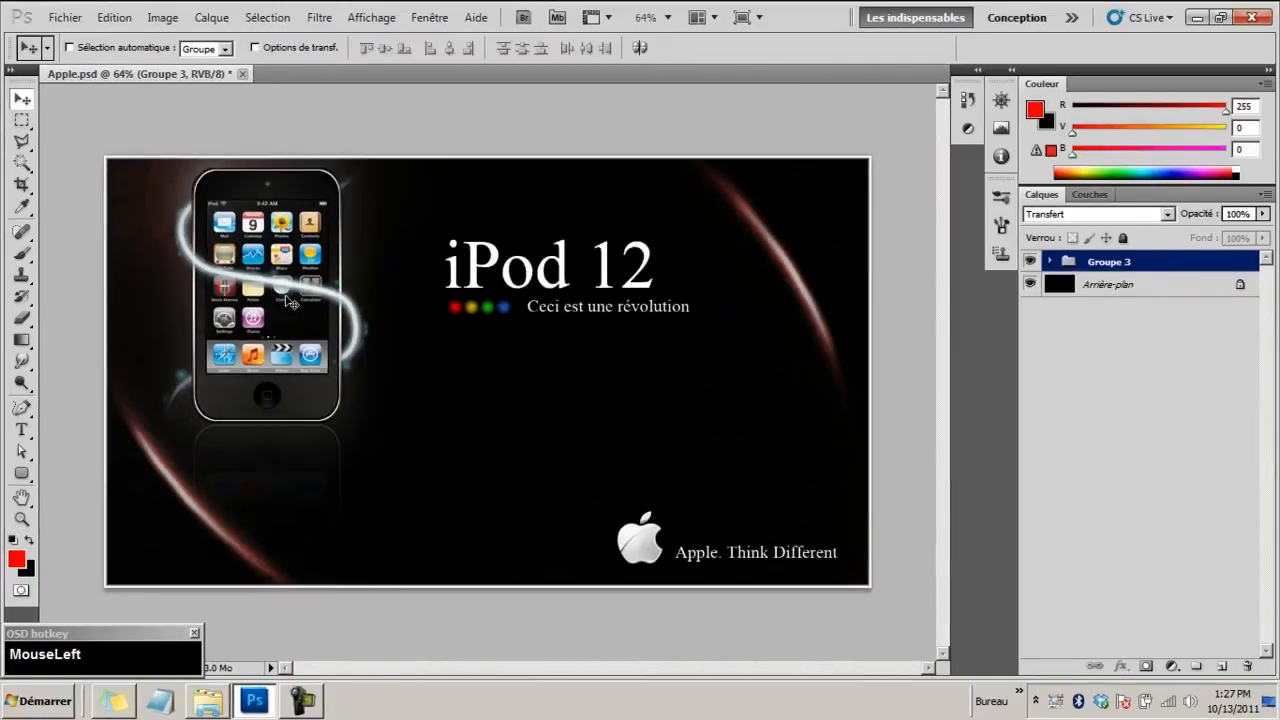
Create a new RGB document named iPod, 1280 x 720 pixels at 300 pixels/inch with a white background
{"action": "left_click", "coordinate": [64, 17]}
{"action": "left_click", "coordinate": [82, 37]}
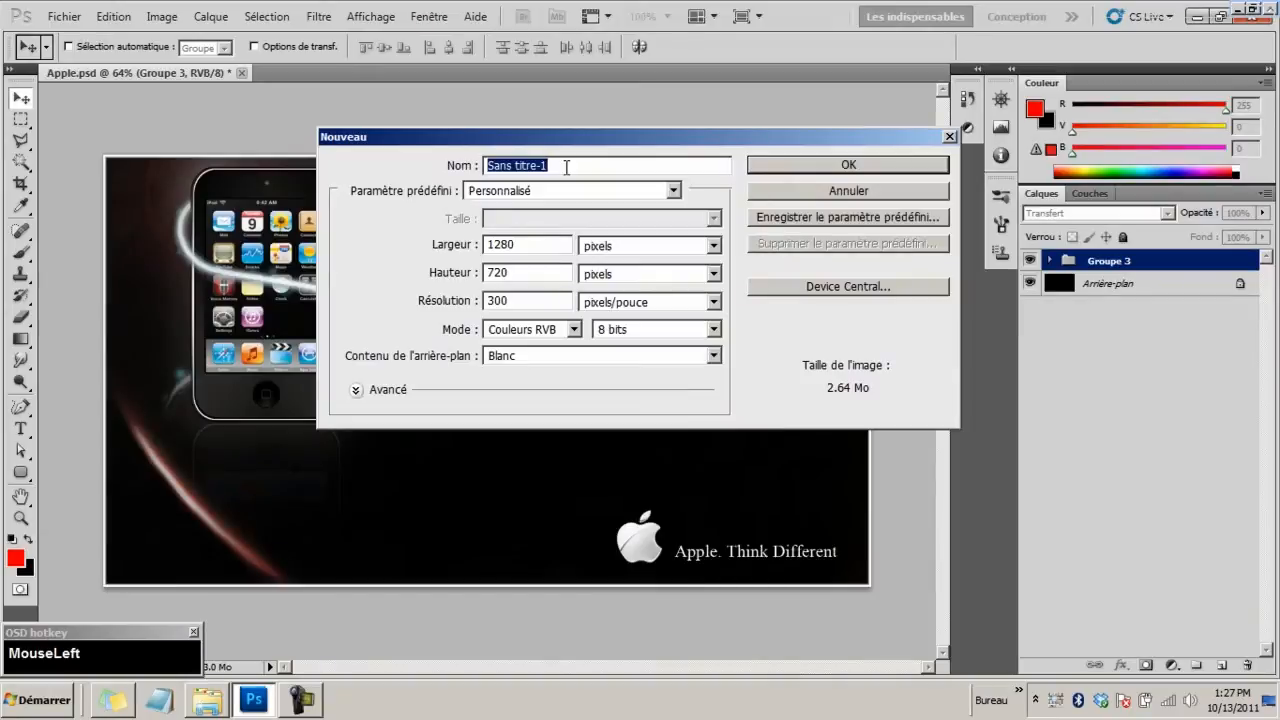
{"action": "type", "text": "iPod"}
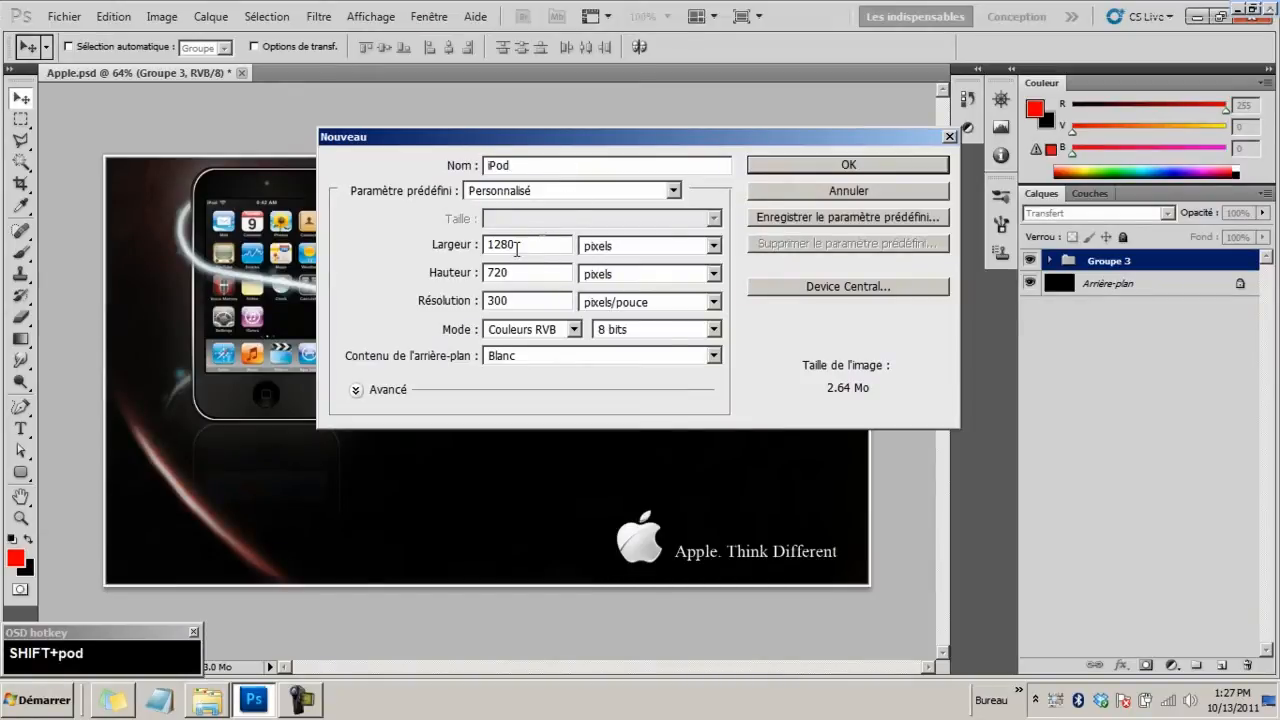
{"action": "left_click", "coordinate": [525, 246]}
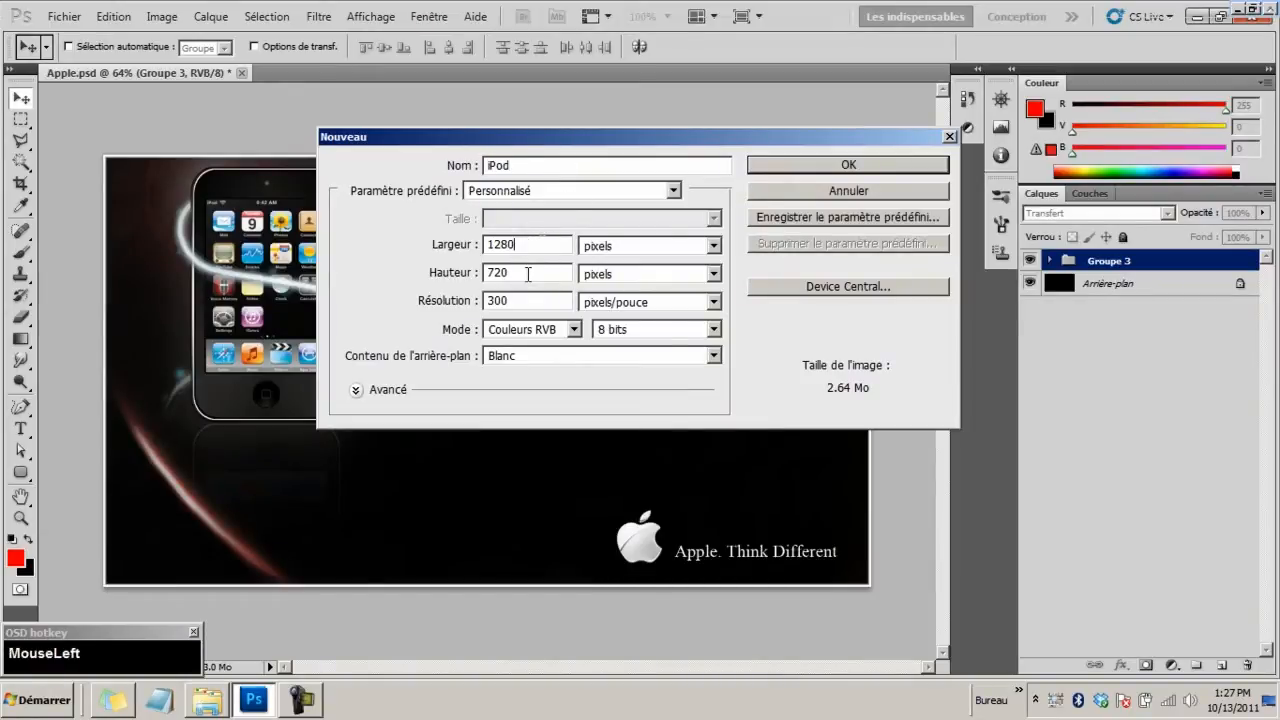
{"action": "left_click", "coordinate": [840, 168]}
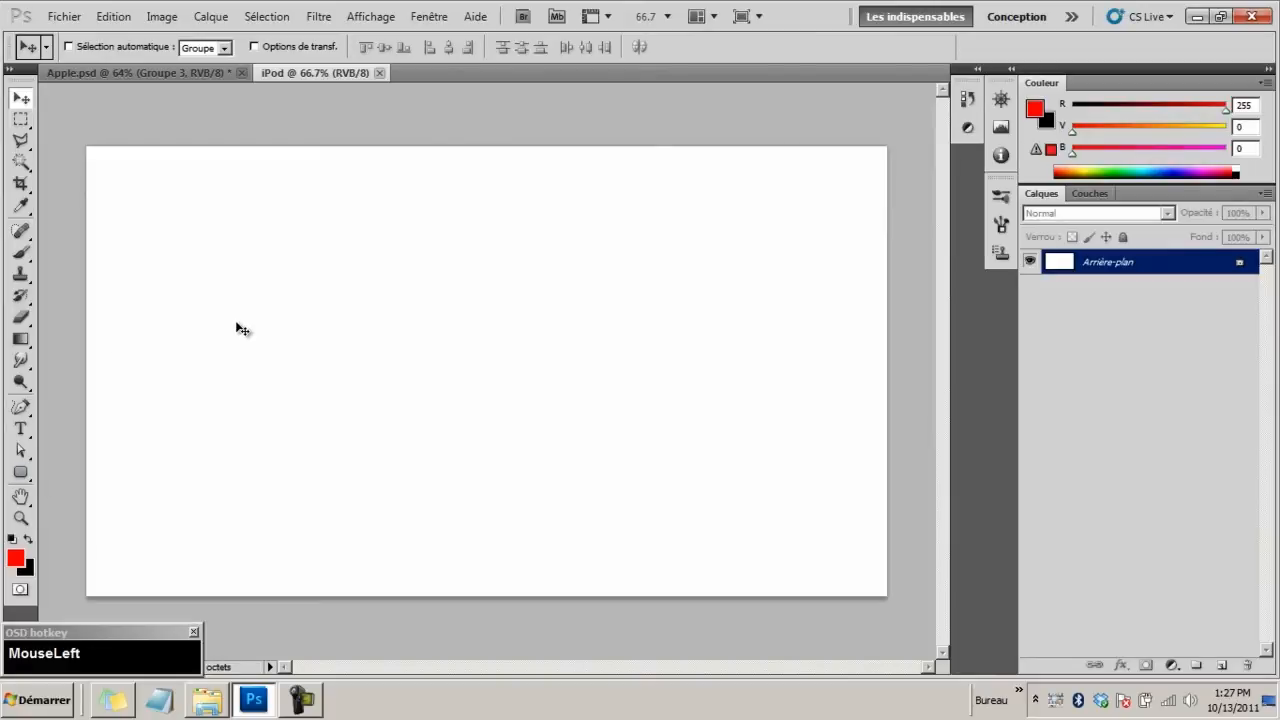
Add a new empty layer above the background and reset the foreground and background colours to black and white
{"action": "left_click", "coordinate": [1221, 666]}
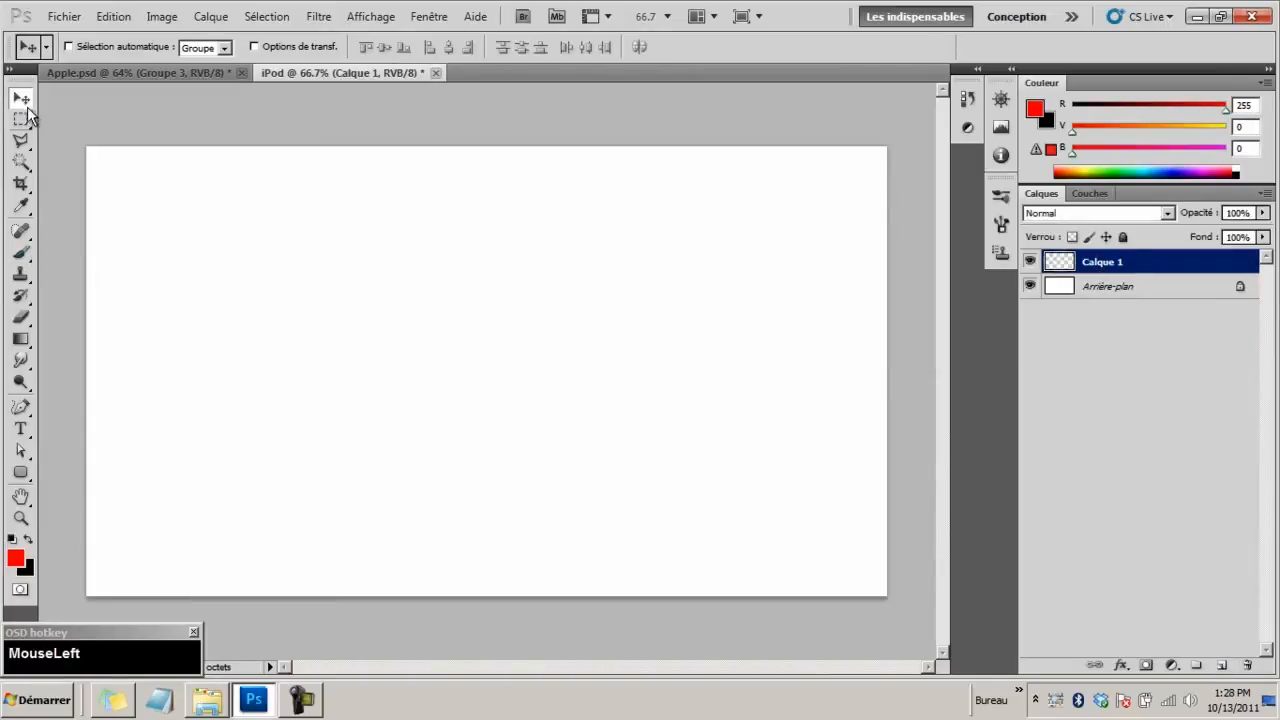
{"action": "left_click", "coordinate": [153, 634]}
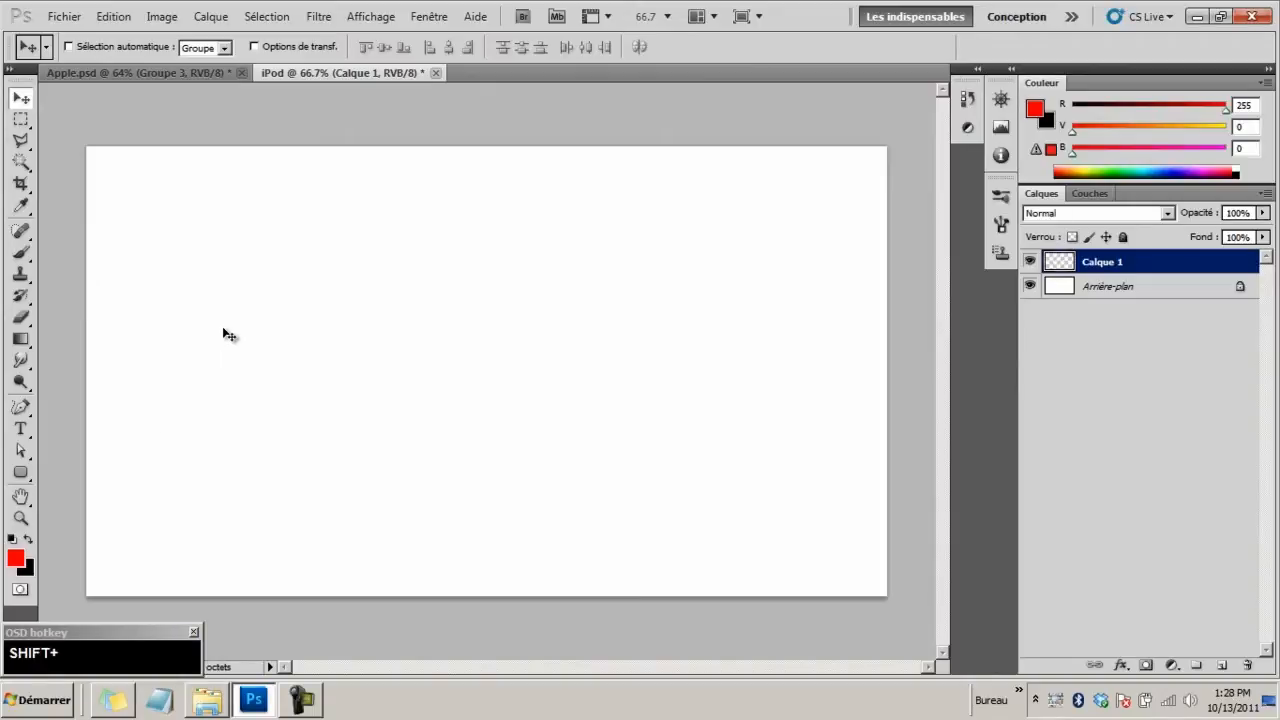
{"action": "key", "text": "d"}
Cycle through the full-screen display modes and return to the standard screen mode
{"action": "key", "text": "f"}
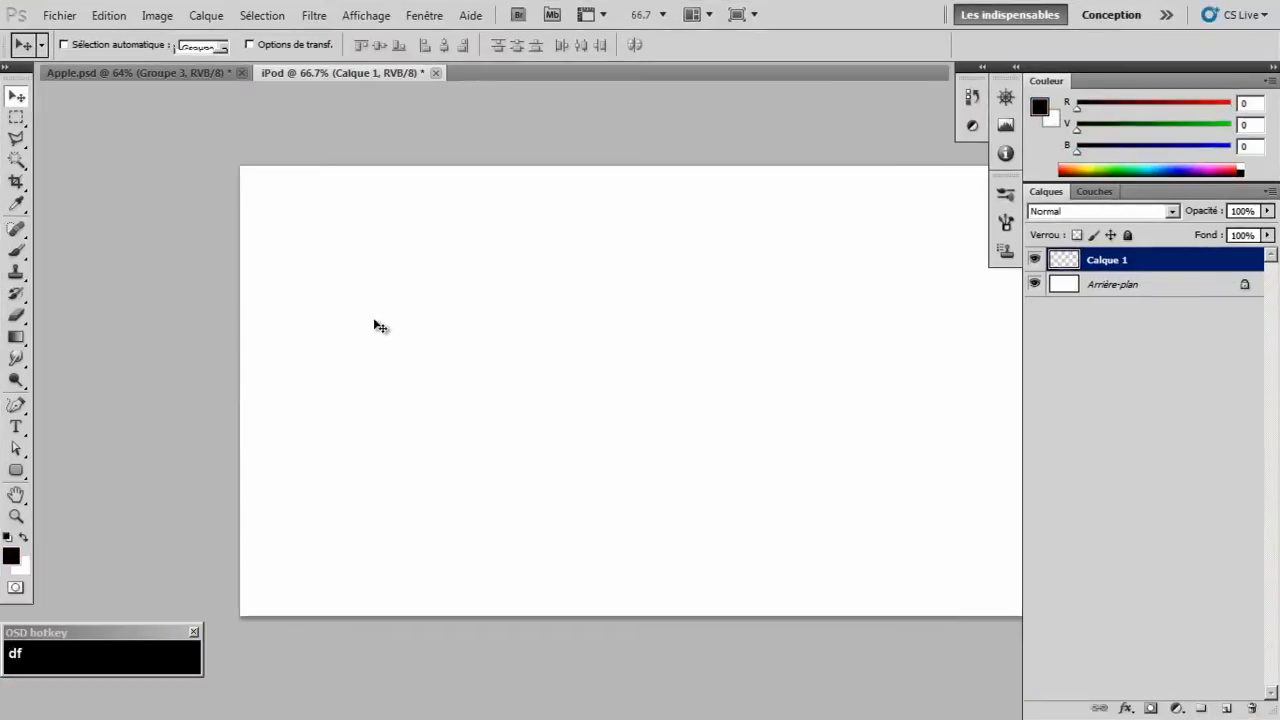
{"action": "key", "text": "f"}
{"action": "key", "text": "f"}
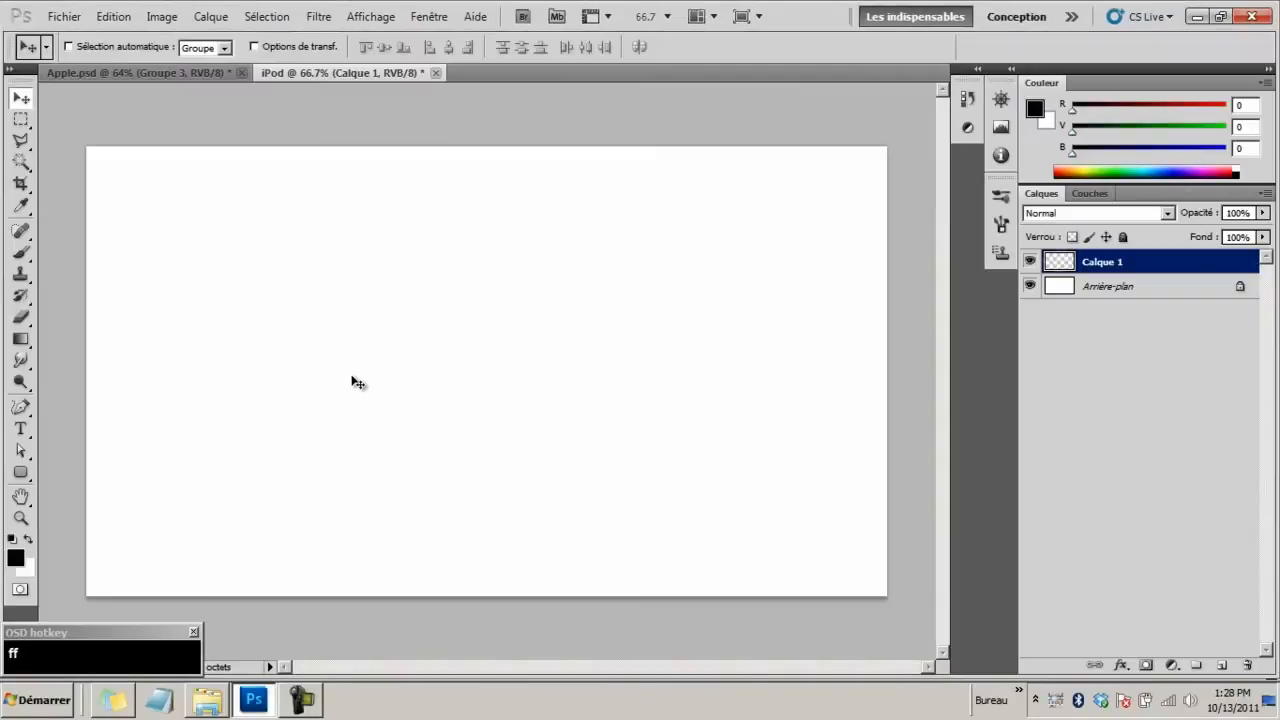
{"action": "left_click", "coordinate": [130, 645]}
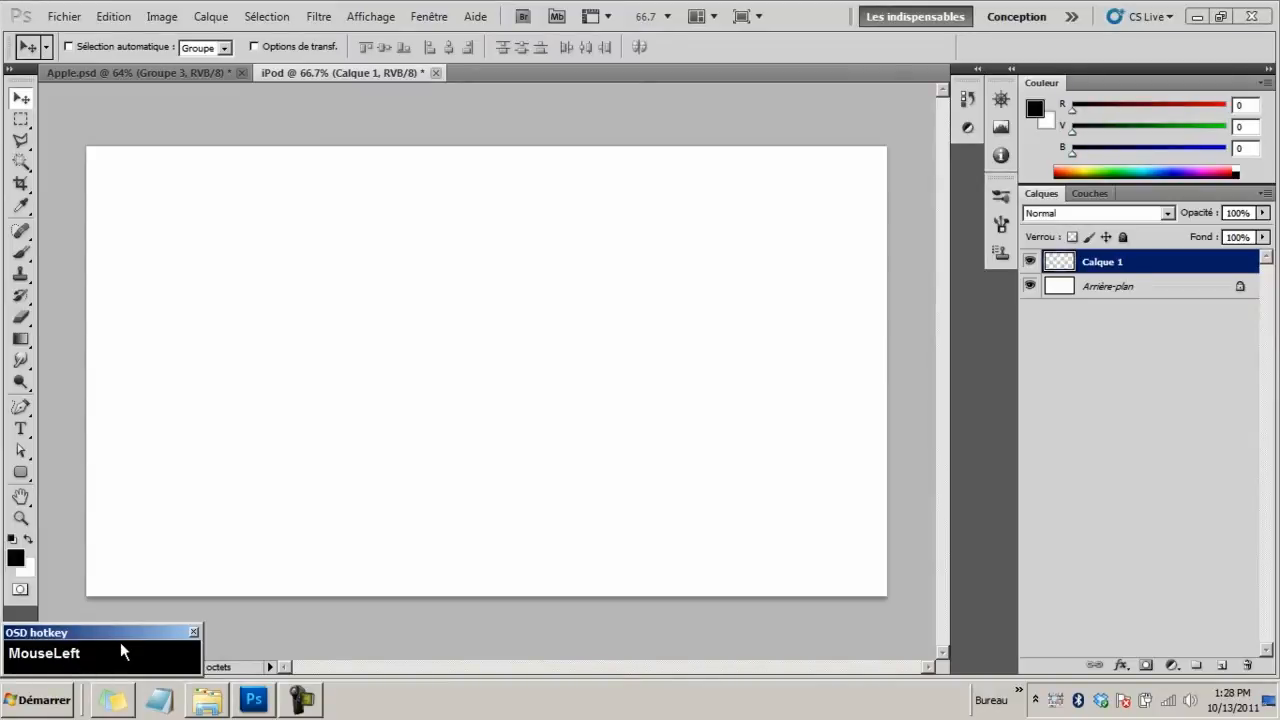
Add an extra empty layer above Calque 1 and delete it
{"action": "left_click", "coordinate": [1091, 265]}
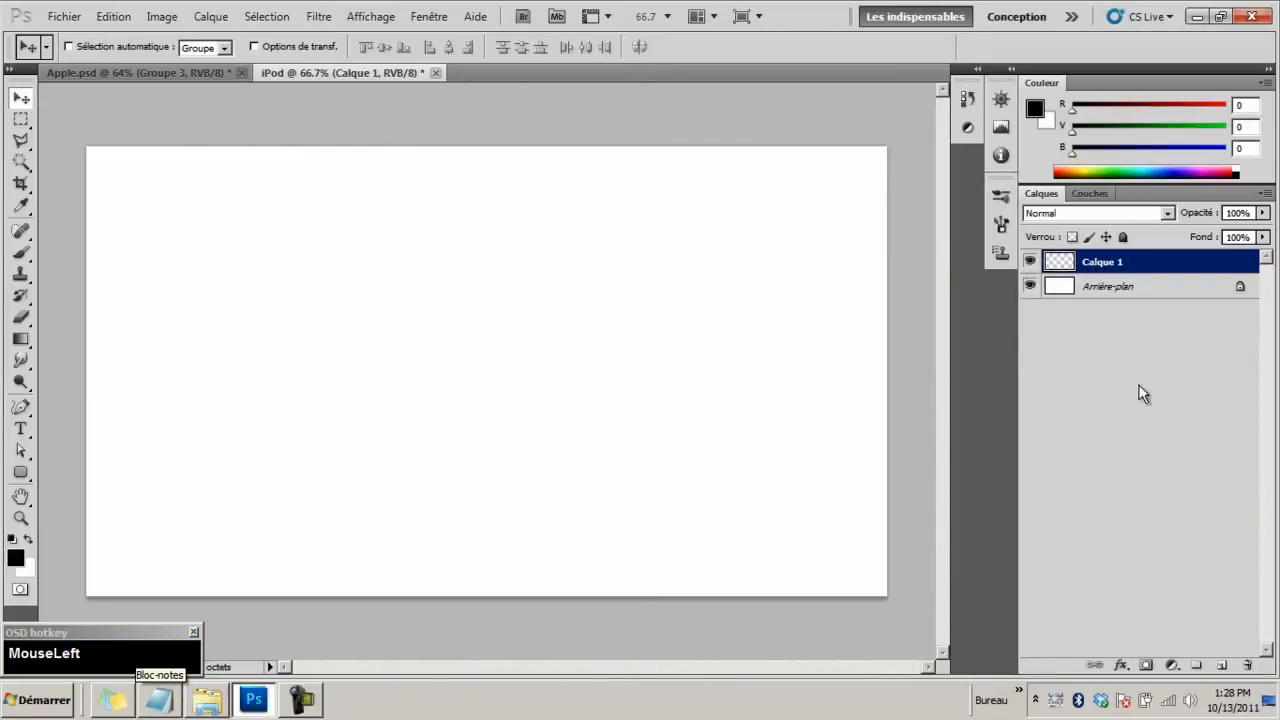
{"action": "left_click", "coordinate": [1221, 667]}
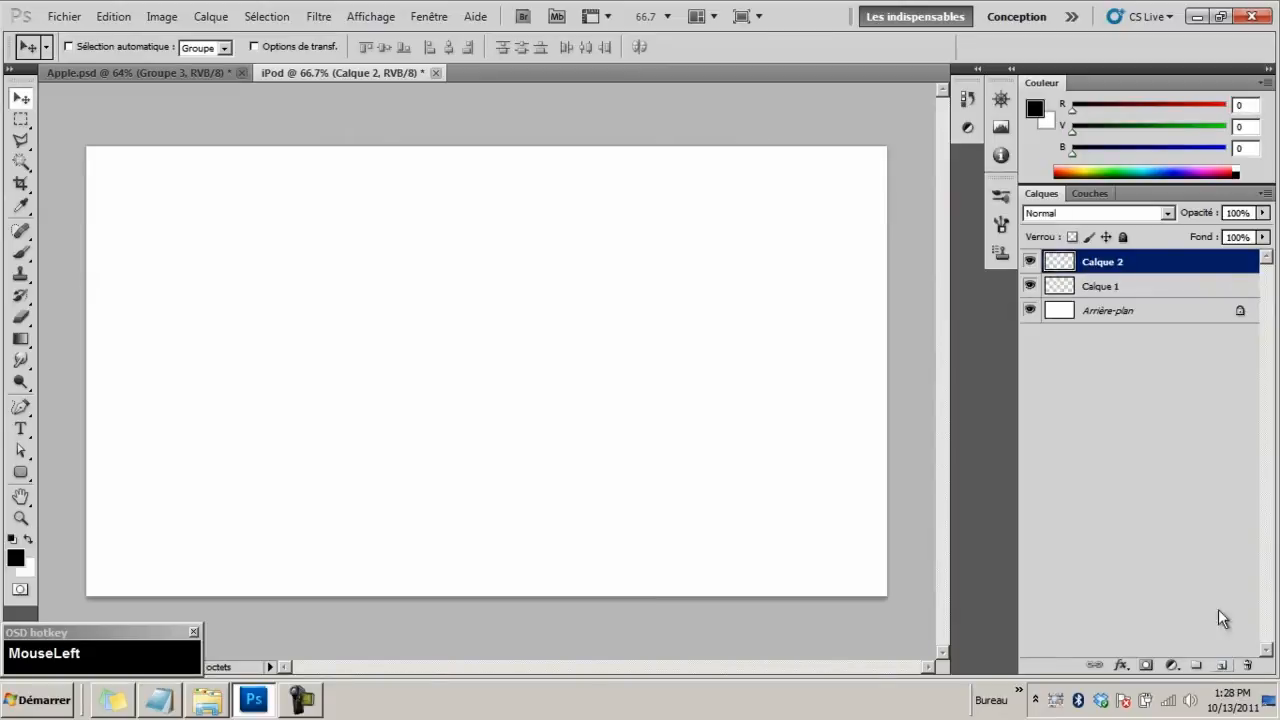
{"action": "left_click_drag", "start_coordinate": [1117, 261], "coordinate": [1248, 665]}
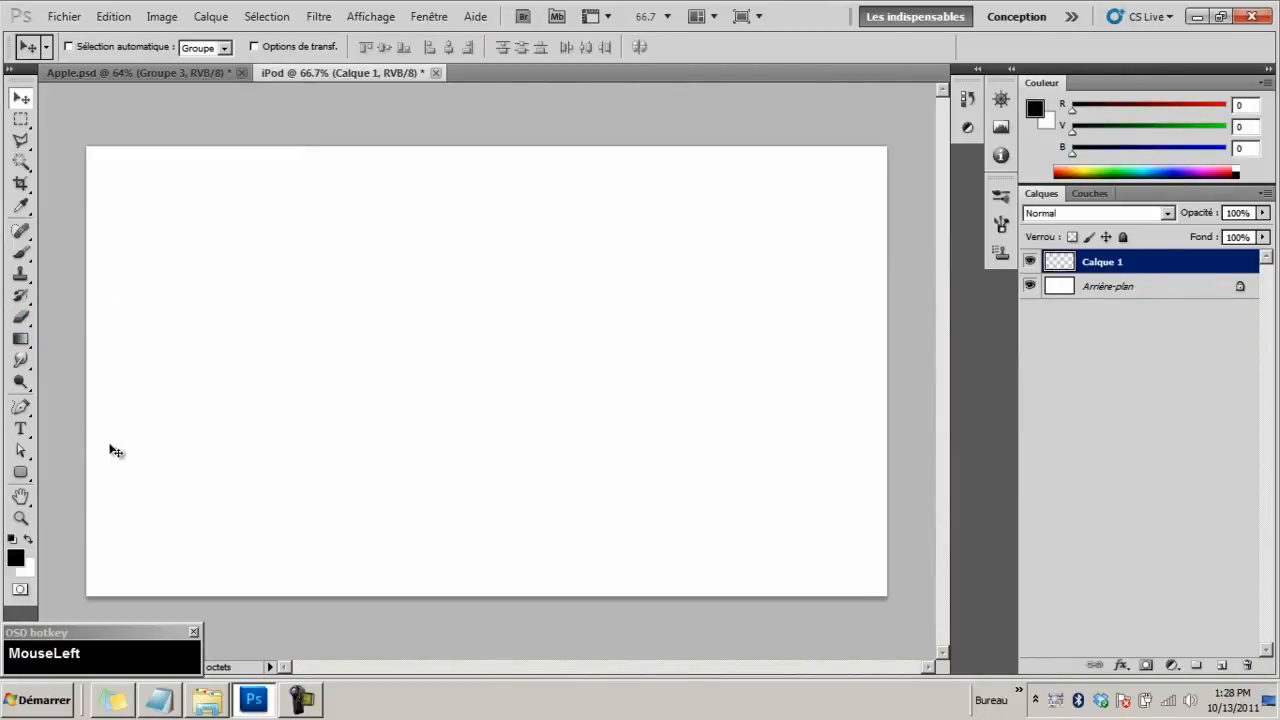
Draw a tall black rounded rectangle with a 25 px radius on Calque 1 near the centre of the canvas
{"action": "left_click", "coordinate": [21, 475]}
{"action": "right_click", "coordinate": [21, 475]}
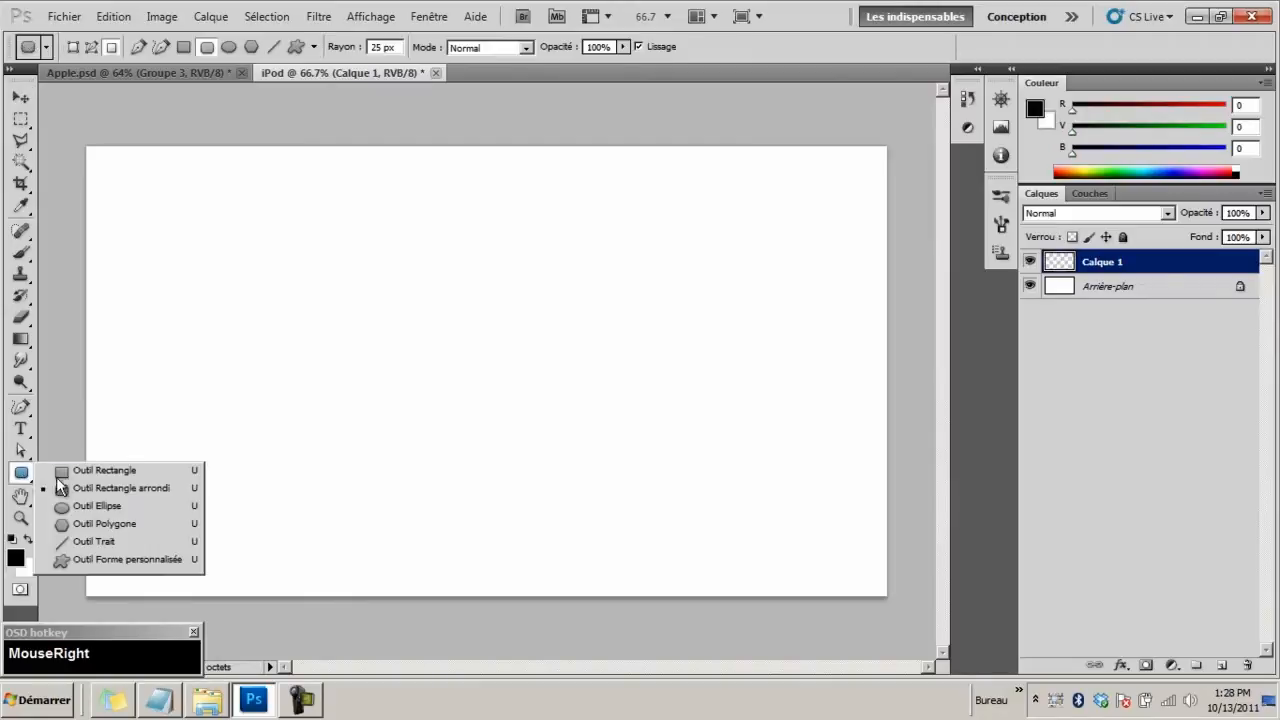
{"action": "left_click", "coordinate": [78, 490]}
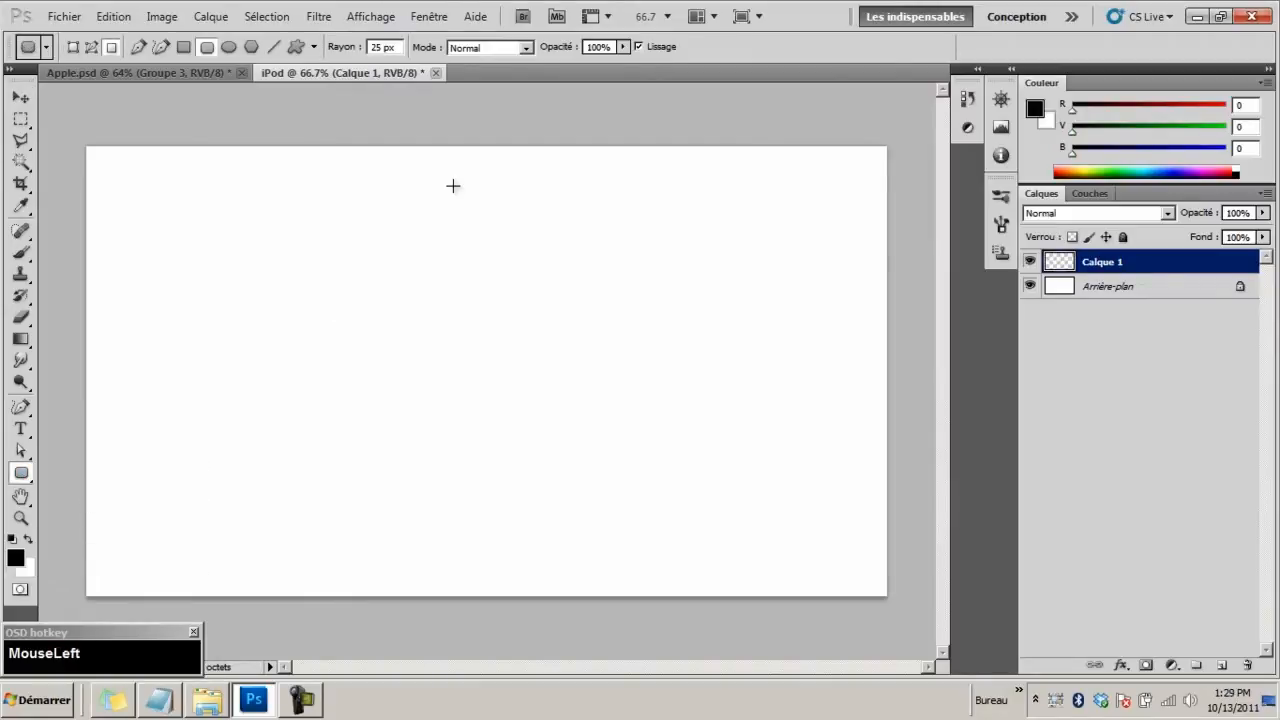
{"action": "left_click", "coordinate": [380, 47]}
{"action": "left_click_drag", "start_coordinate": [400, 225], "coordinate": [599, 540]}
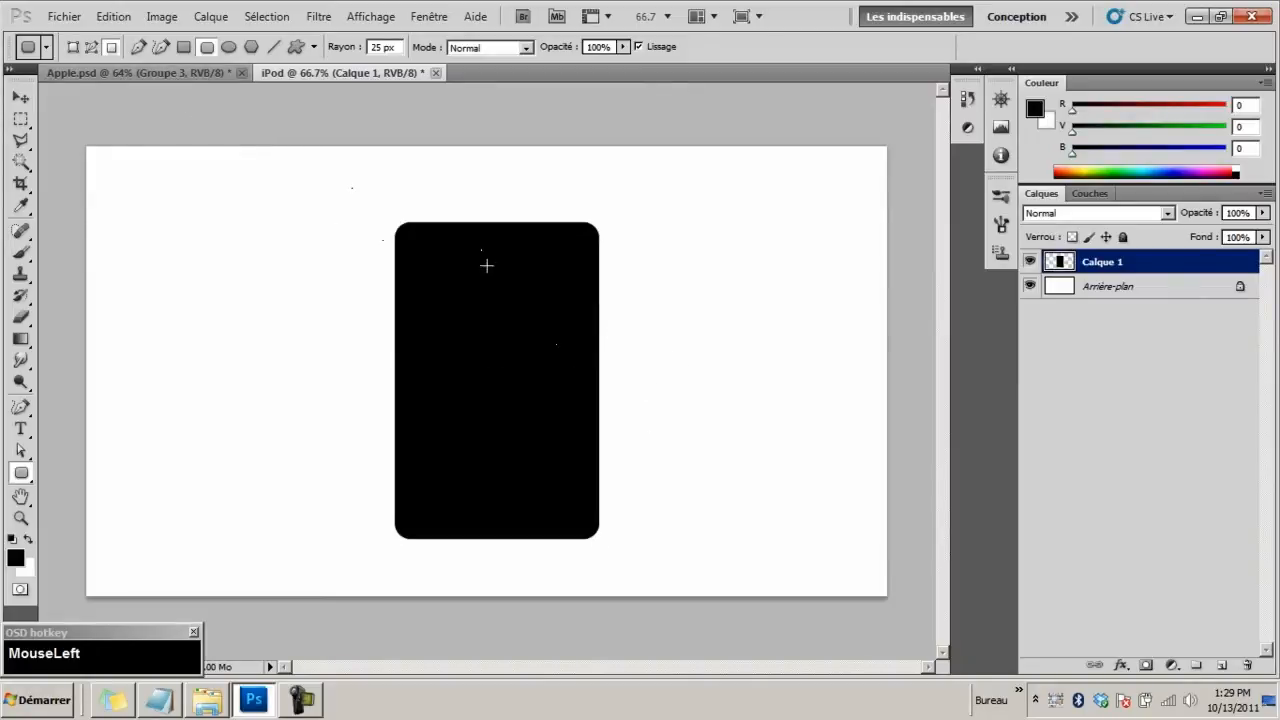
Check the finished design in Apple.psd, return to the iPod document and set up a black to dark grey gradient
{"action": "left_click", "coordinate": [211, 81]}
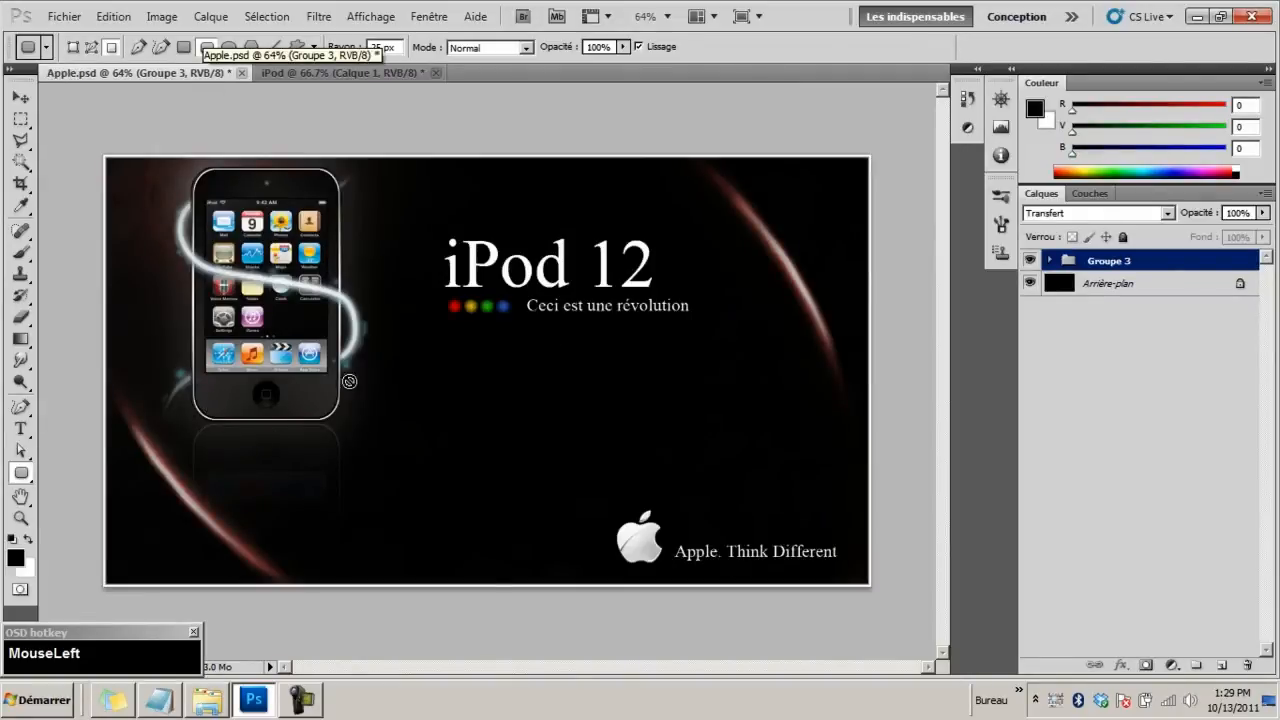
{"action": "left_click", "coordinate": [340, 72]}
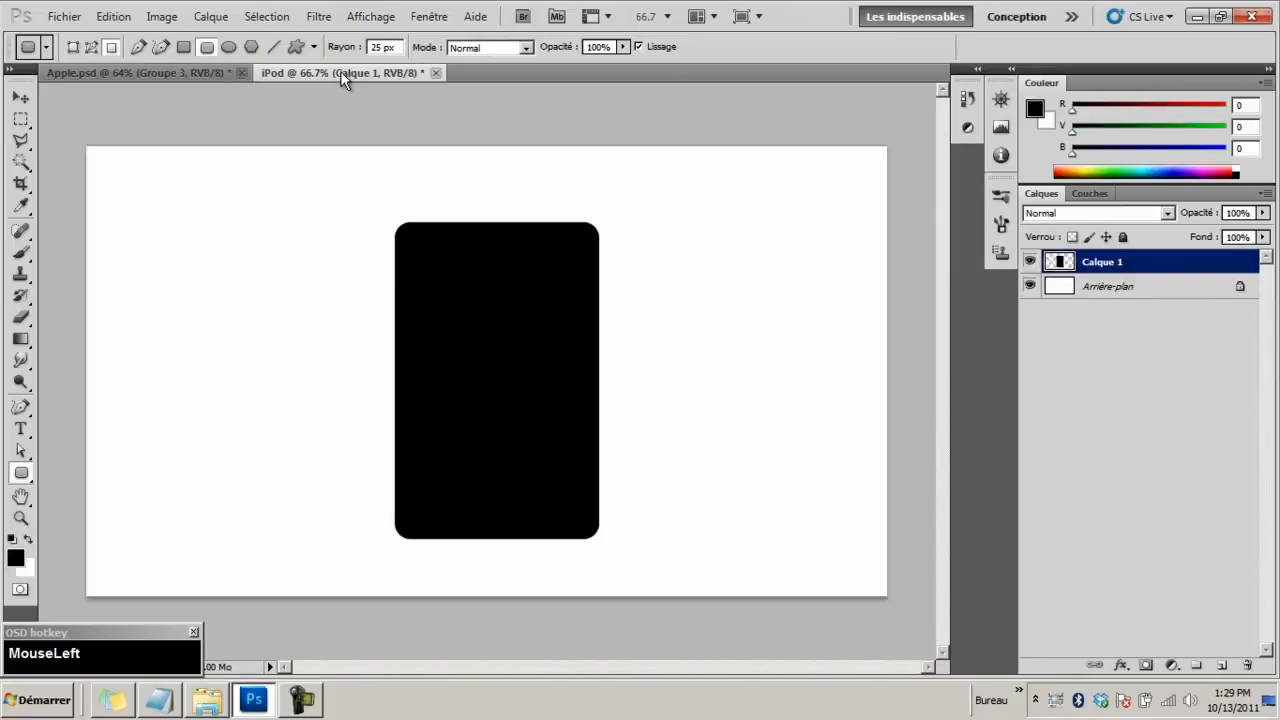
{"action": "left_click", "coordinate": [22, 341]}
{"action": "right_click", "coordinate": [22, 341]}
{"action": "left_click", "coordinate": [85, 339]}
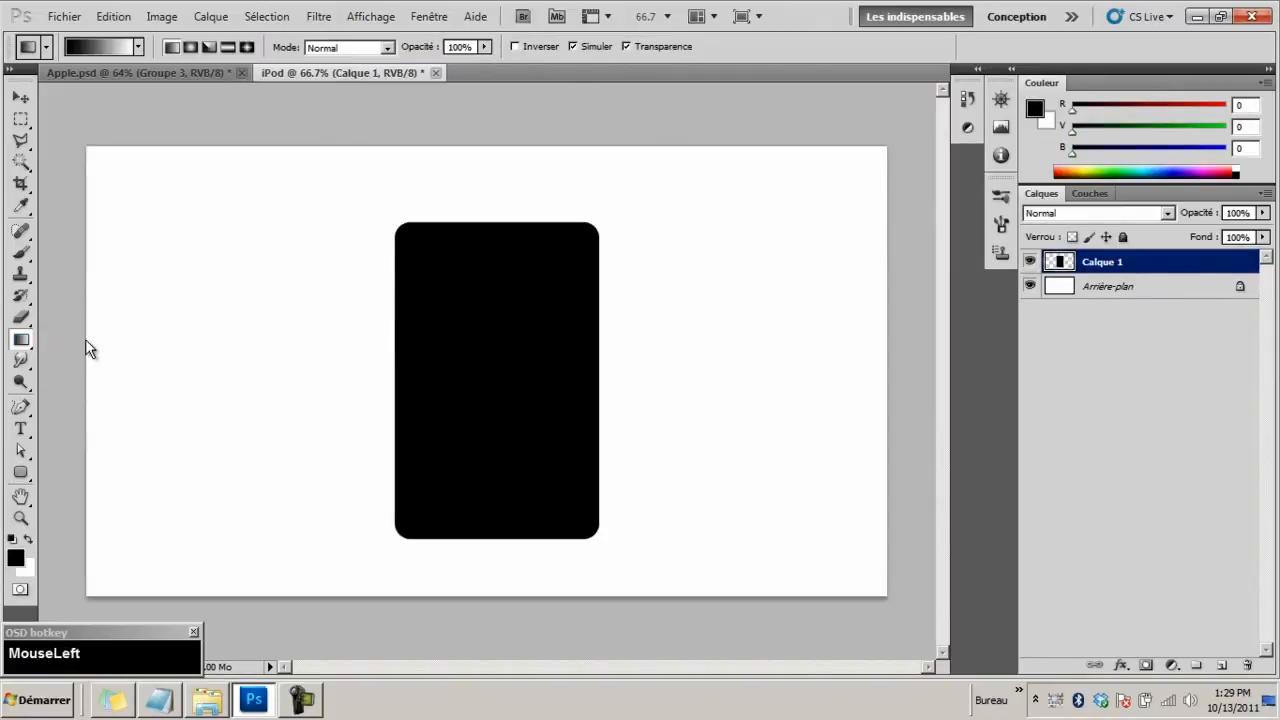
{"action": "left_click", "coordinate": [106, 47]}
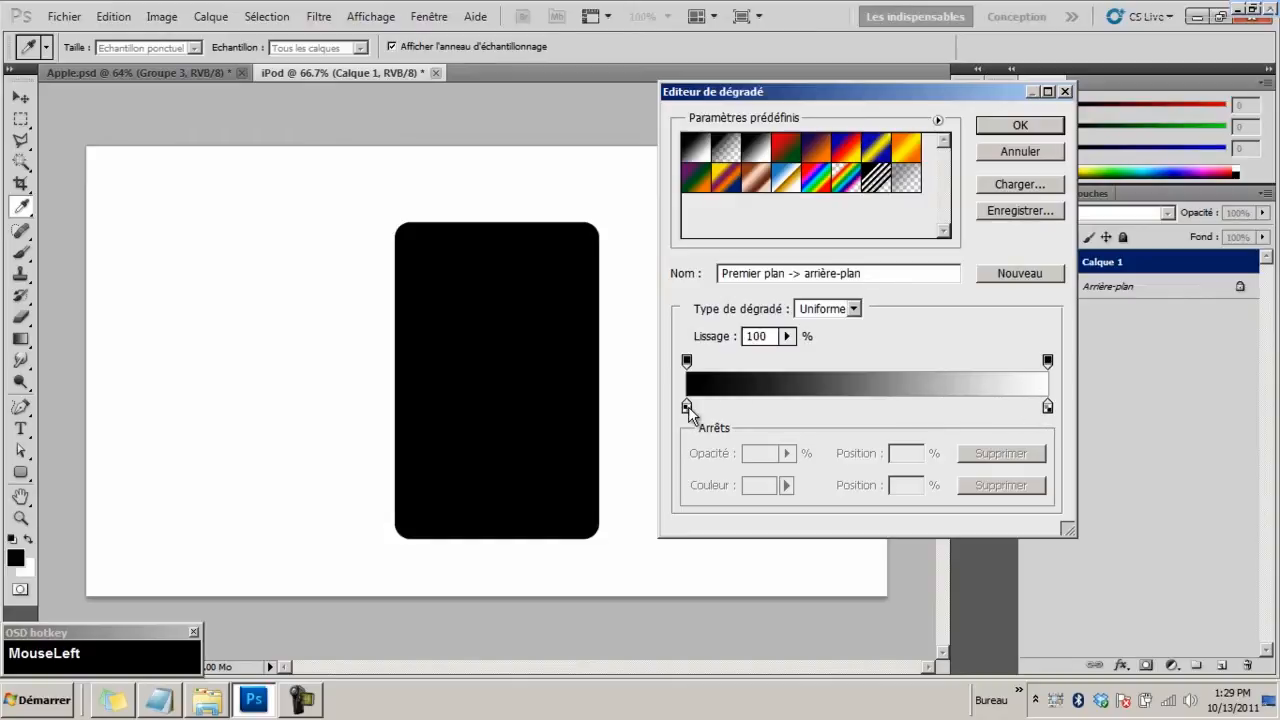
{"action": "double_click", "coordinate": [1049, 405]}
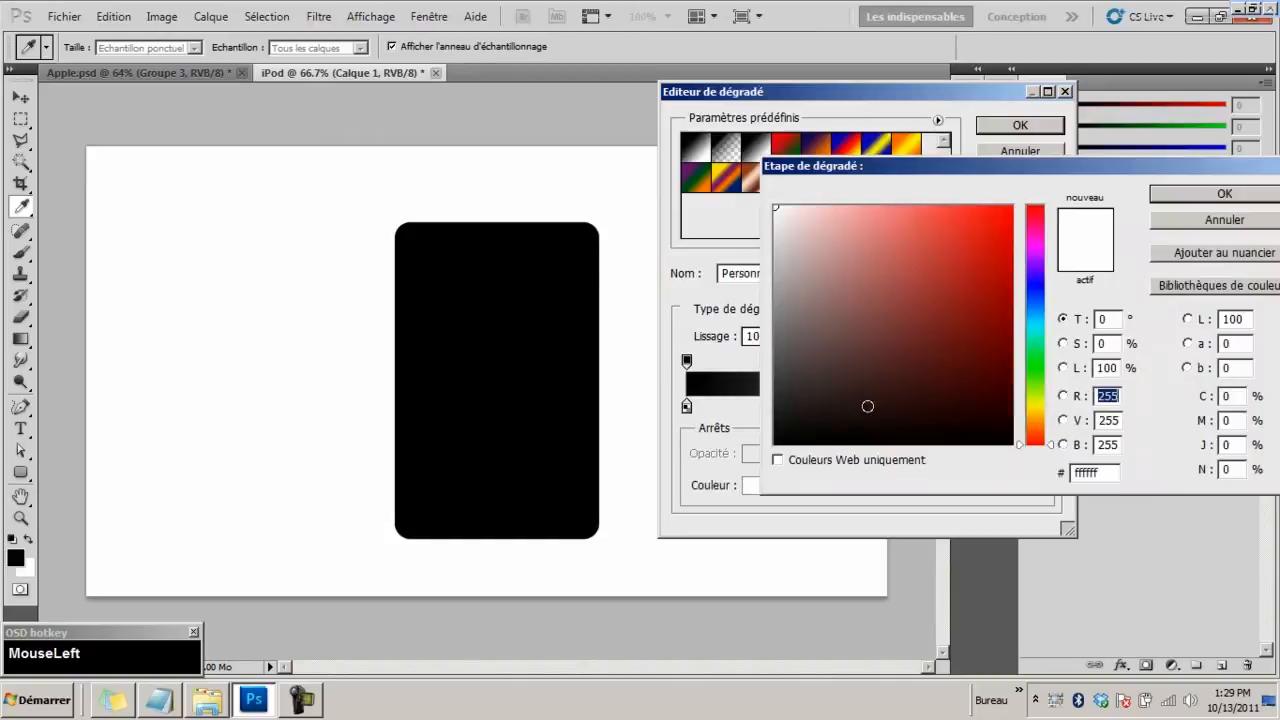
{"action": "mouse_move", "coordinate": [783, 357]}
{"action": "left_mouse_down"}
{"action": "mouse_move", "coordinate": [766, 354]}
{"action": "mouse_move", "coordinate": [768, 369]}
{"action": "mouse_move", "coordinate": [766, 340]}
{"action": "left_mouse_up"}
{"action": "left_click", "coordinate": [1184, 190]}
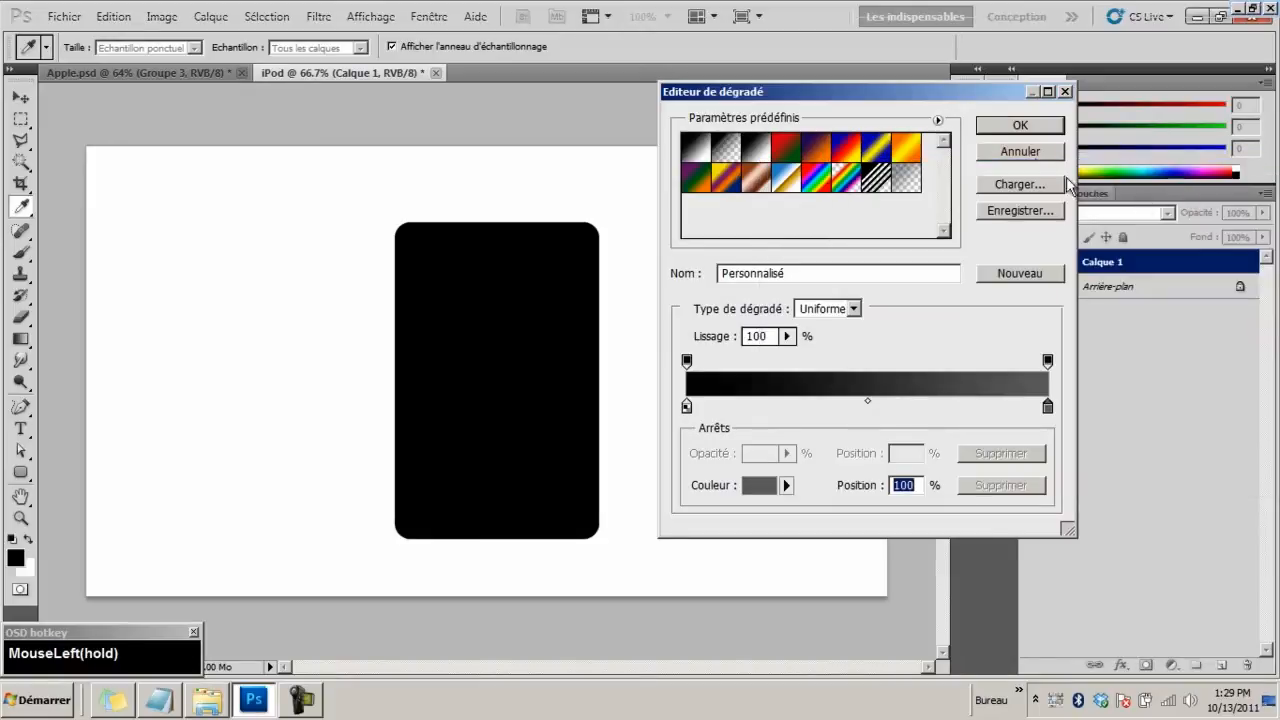
{"action": "left_click", "coordinate": [1017, 125]}
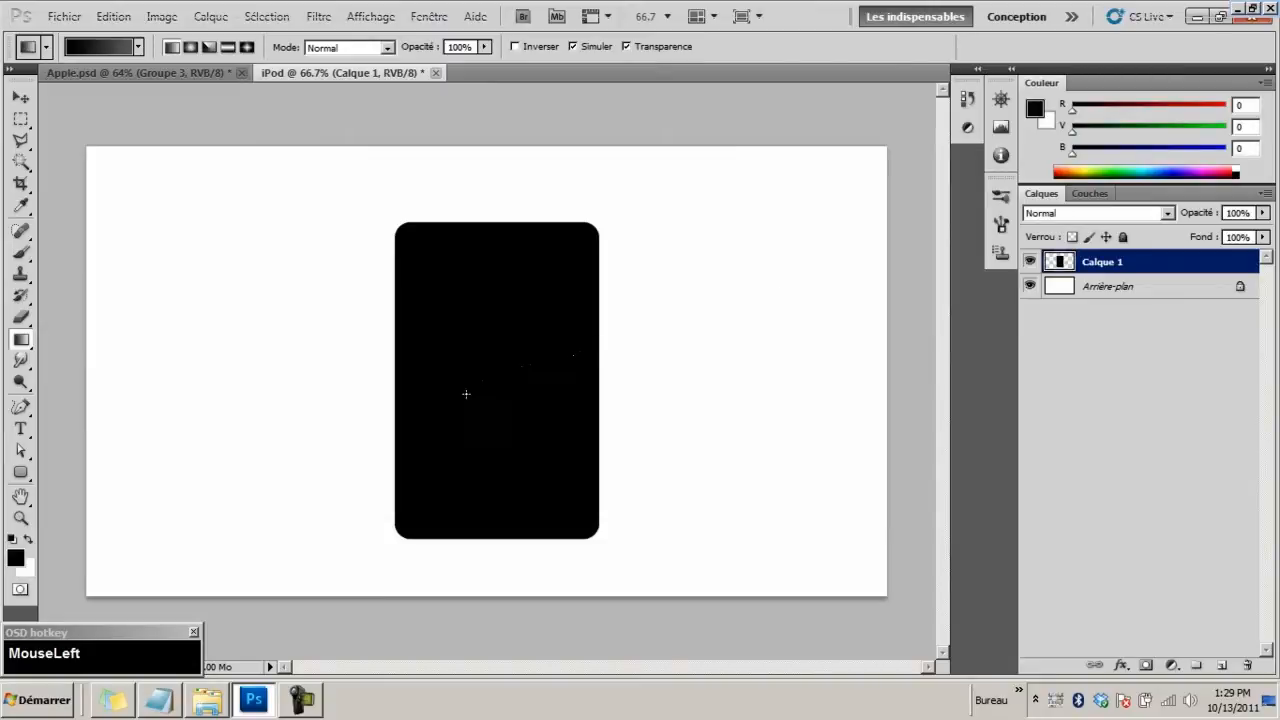
Load the rounded rectangle's outline as a selection and fill it on Calque 1 with the gradient, black at its lower-left corner
{"action": "left_click_drag", "start_coordinate": [326, 573], "coordinate": [512, 370]}
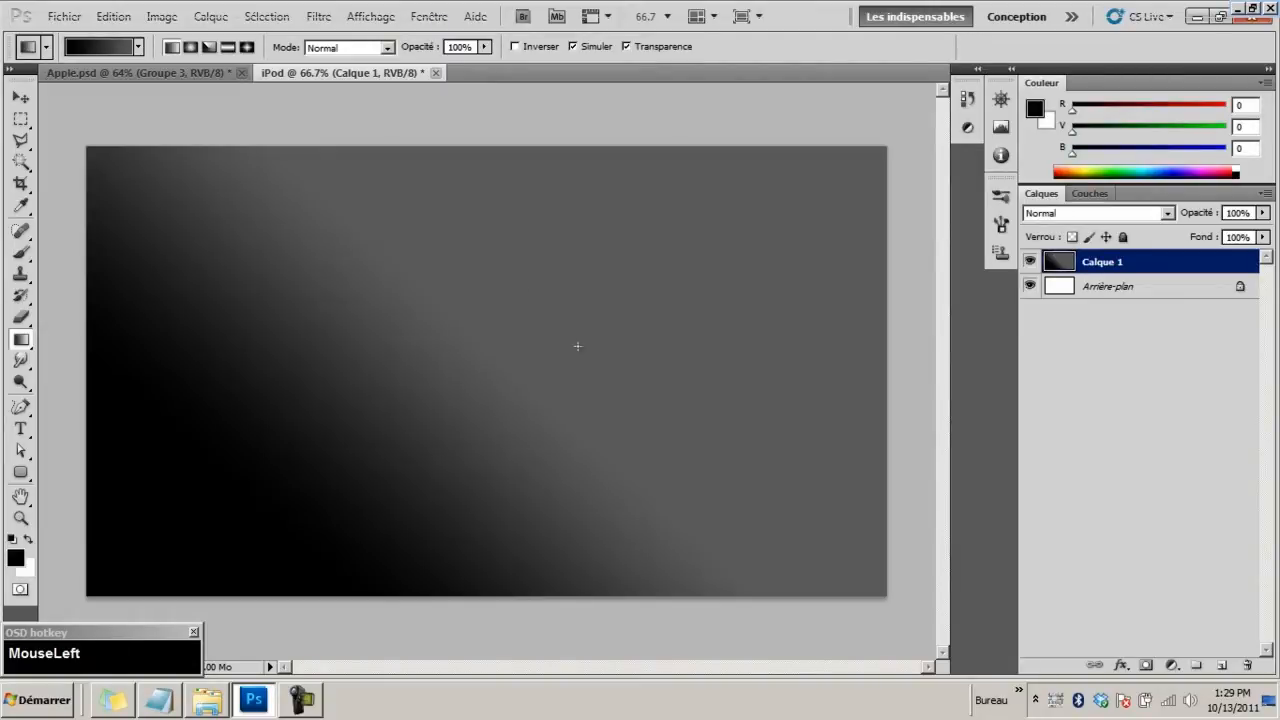
{"action": "key", "text": "ctrl+alt+z"}
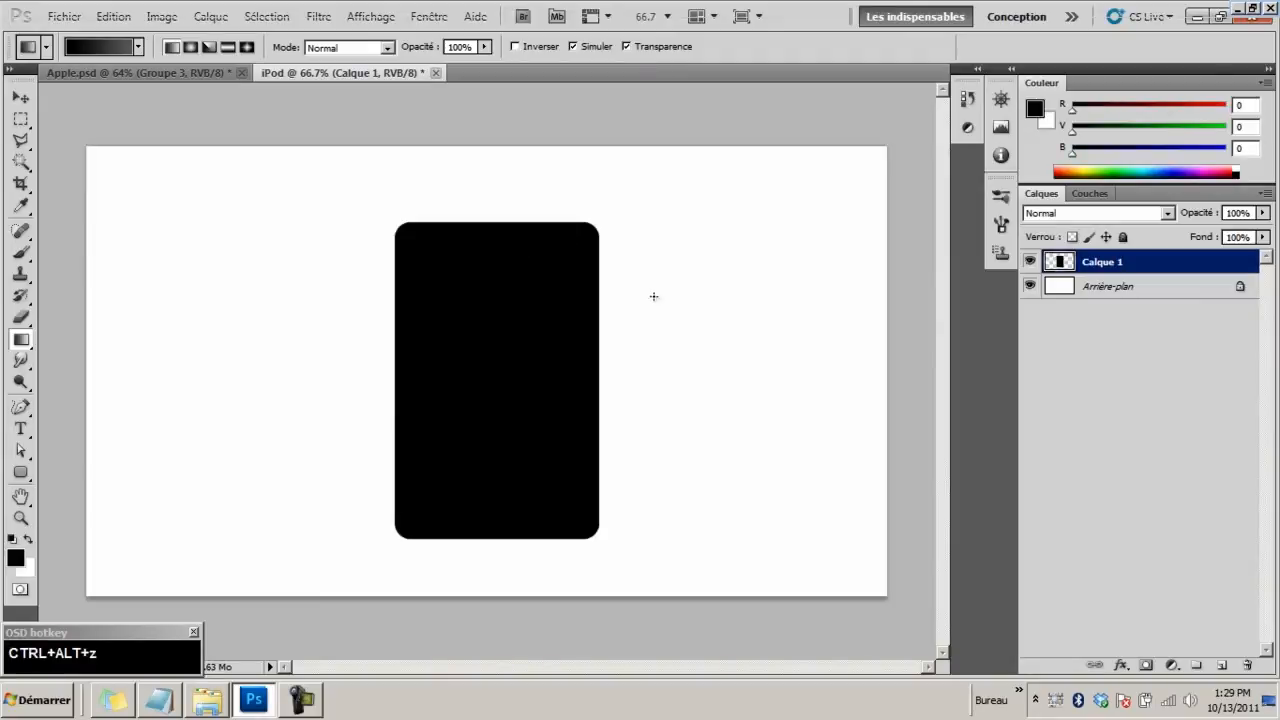
{"action": "left_click", "coordinate": [1099, 266], "text": "ctrl"}
{"action": "left_click", "coordinate": [1058, 263], "text": "ctrl"}
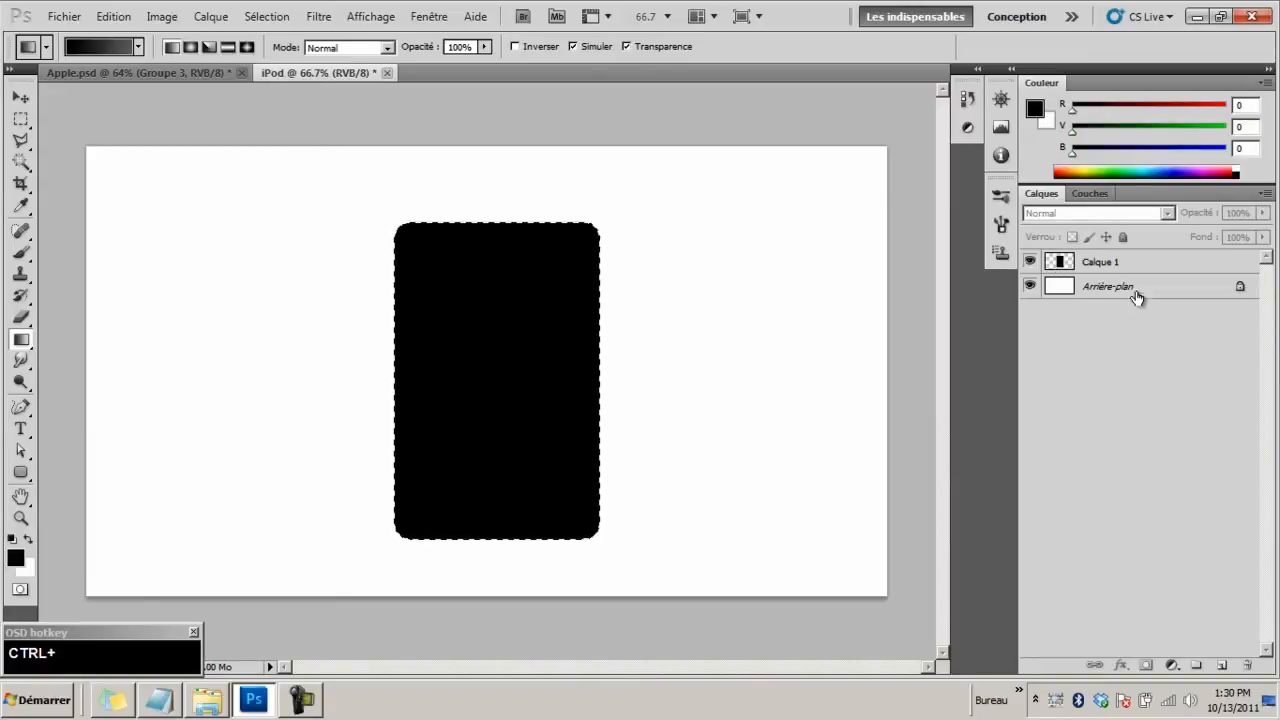
{"action": "left_click", "coordinate": [1113, 264]}
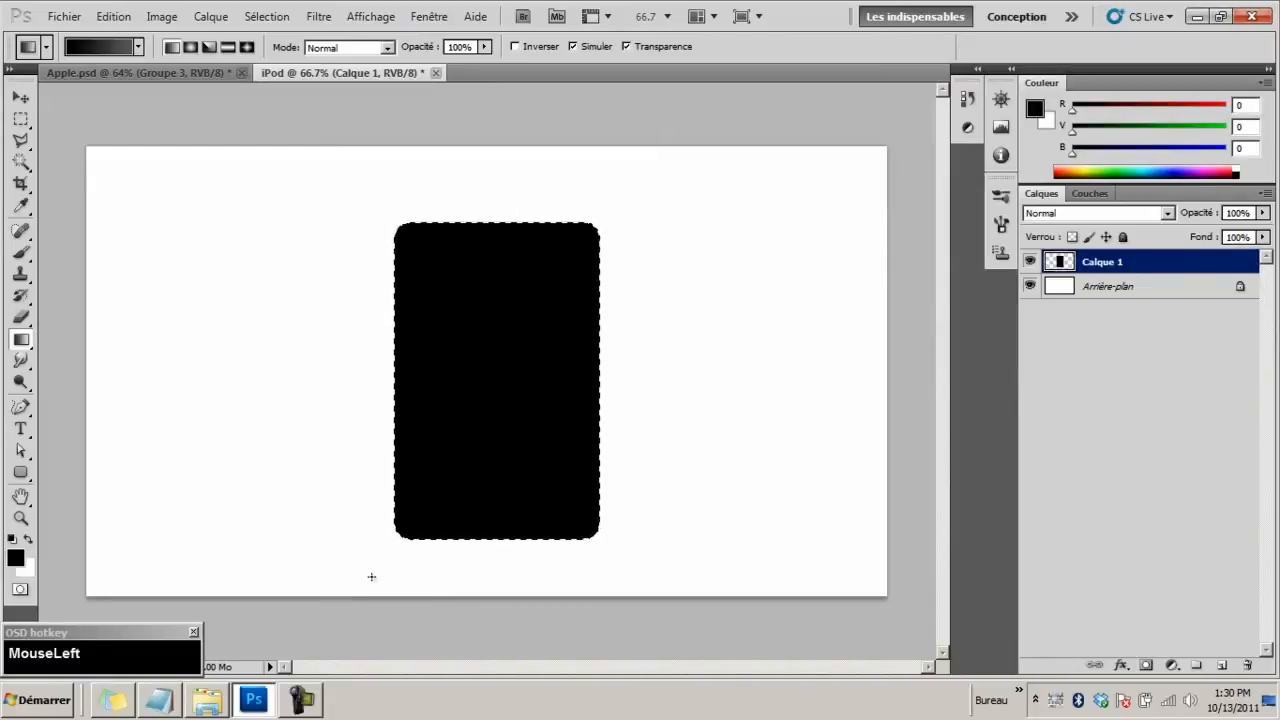
{"action": "left_click_drag", "start_coordinate": [497, 399], "coordinate": [387, 550]}
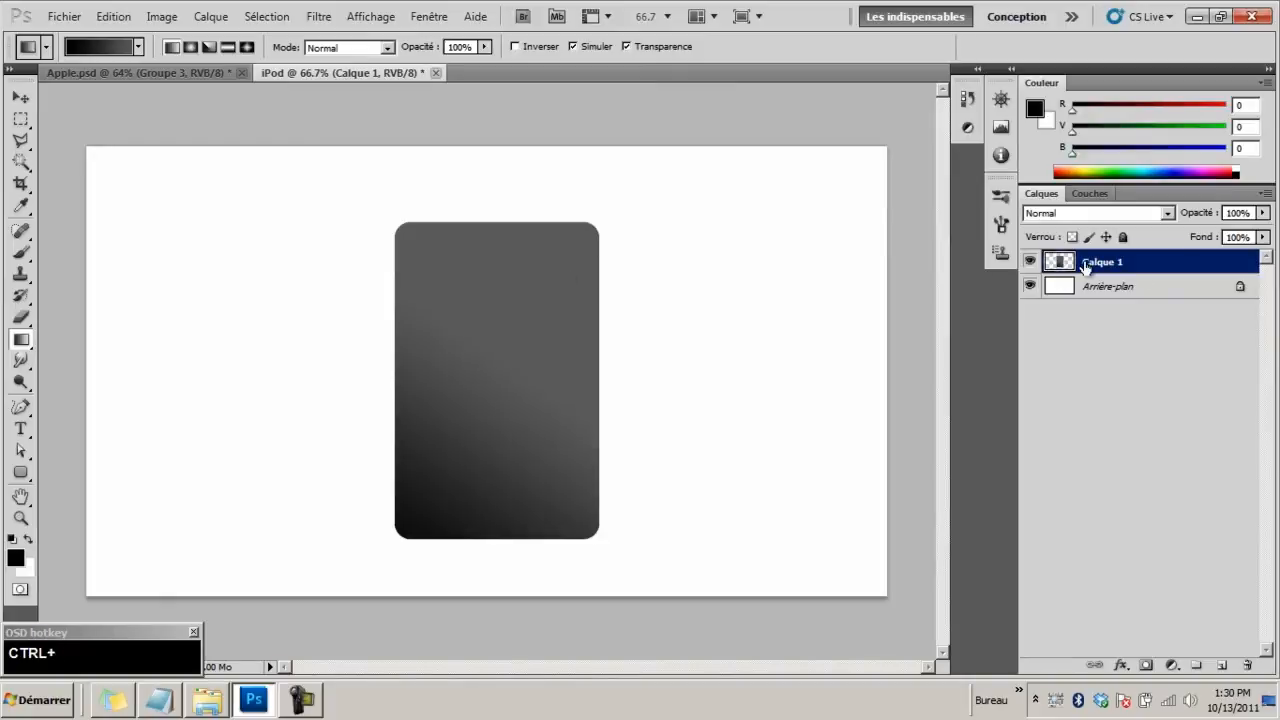
Fill the selected body outline on a new layer with the gradient, black at the upper-right corner, and deselect
{"action": "left_click_drag", "start_coordinate": [620, 197], "coordinate": [506, 331]}
{"action": "left_click", "coordinate": [1217, 666]}
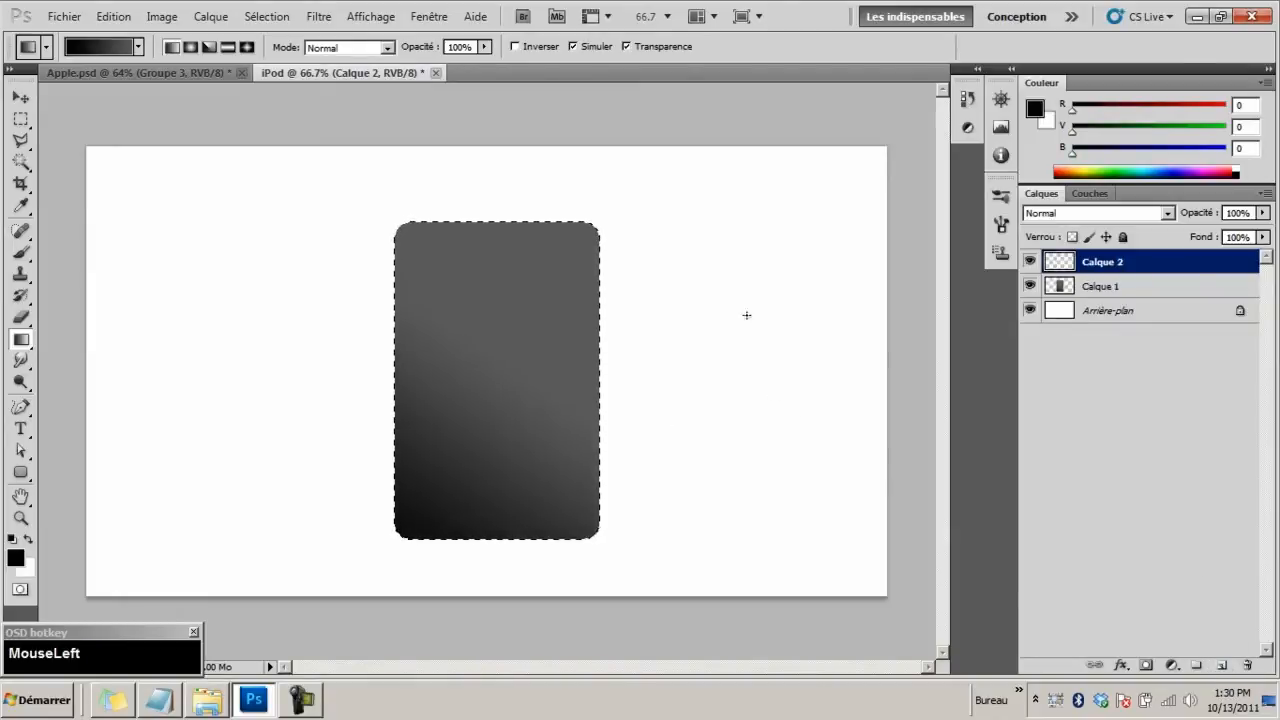
{"action": "left_click_drag", "start_coordinate": [541, 310], "coordinate": [500, 371]}
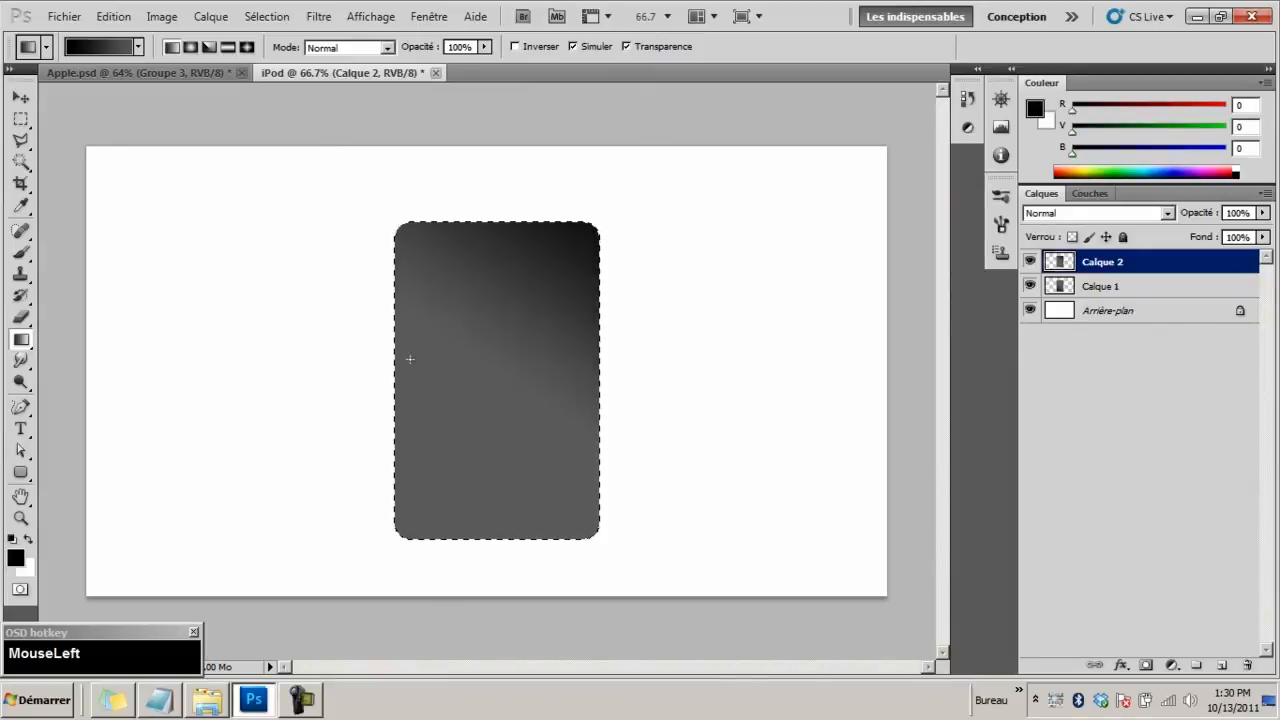
{"action": "key", "text": "ctrl+d"}
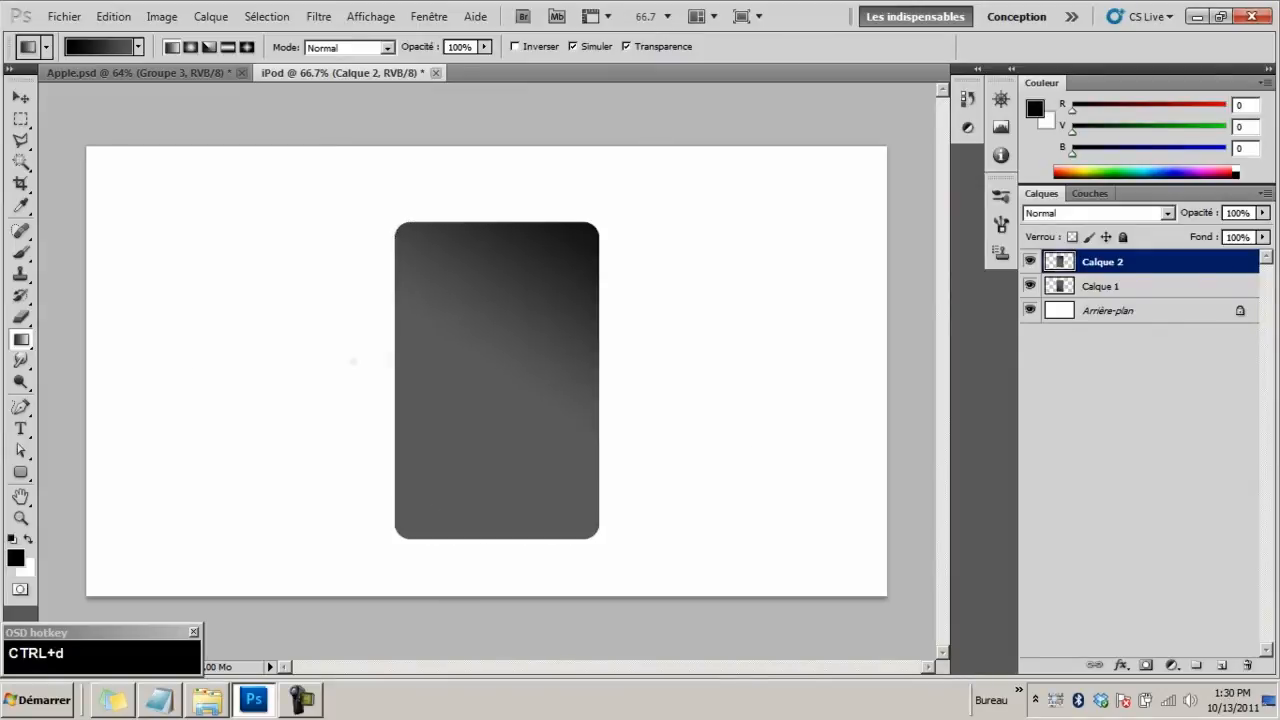
Erase the lower-left part of Calque 2 with a soft 193 px eraser at 56% opacity to reveal the gradient underneath
{"action": "right_click", "coordinate": [22, 316]}
{"action": "left_click", "coordinate": [51, 320]}
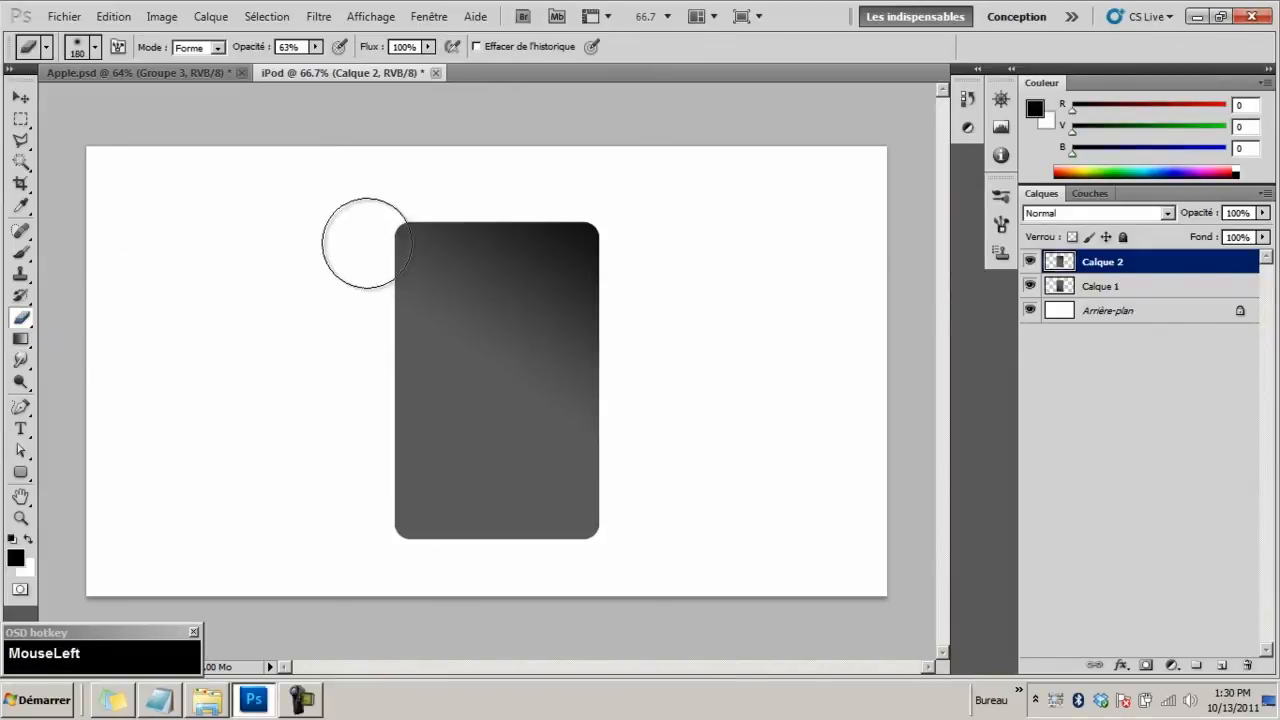
{"action": "left_click", "coordinate": [316, 47]}
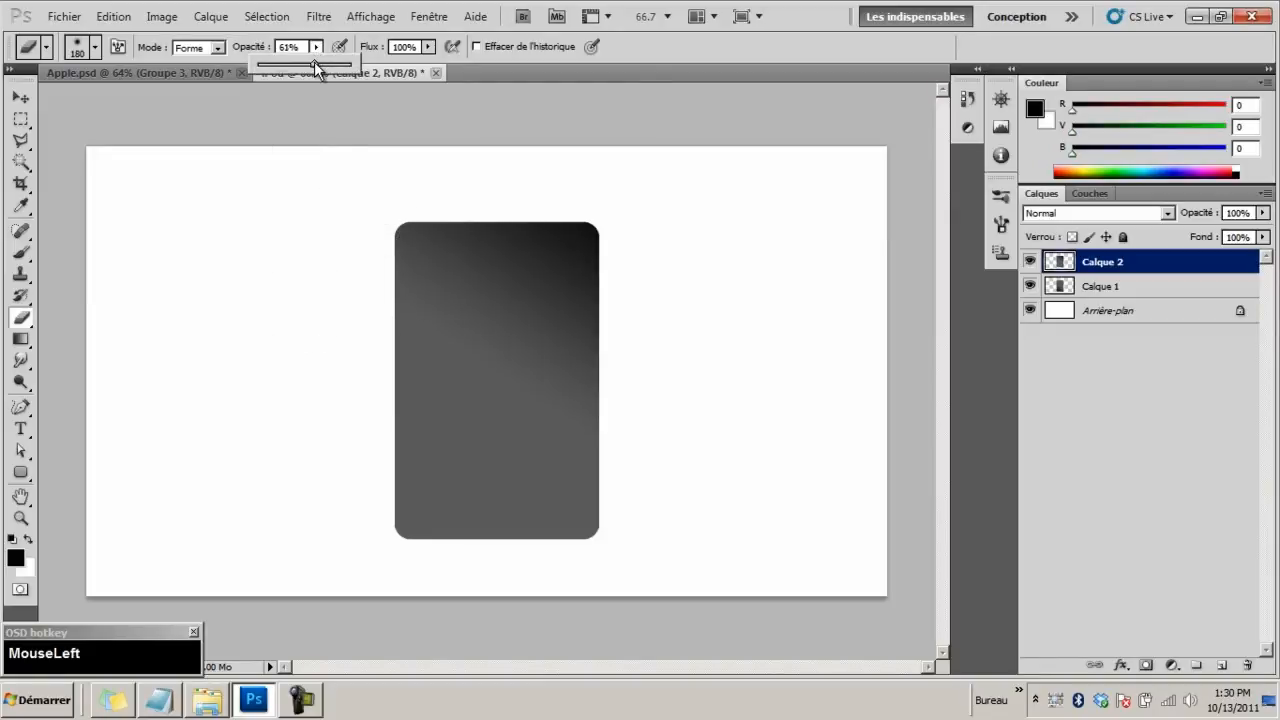
{"action": "left_click_drag", "start_coordinate": [316, 64], "coordinate": [311, 64]}
{"action": "right_click", "coordinate": [337, 313]}
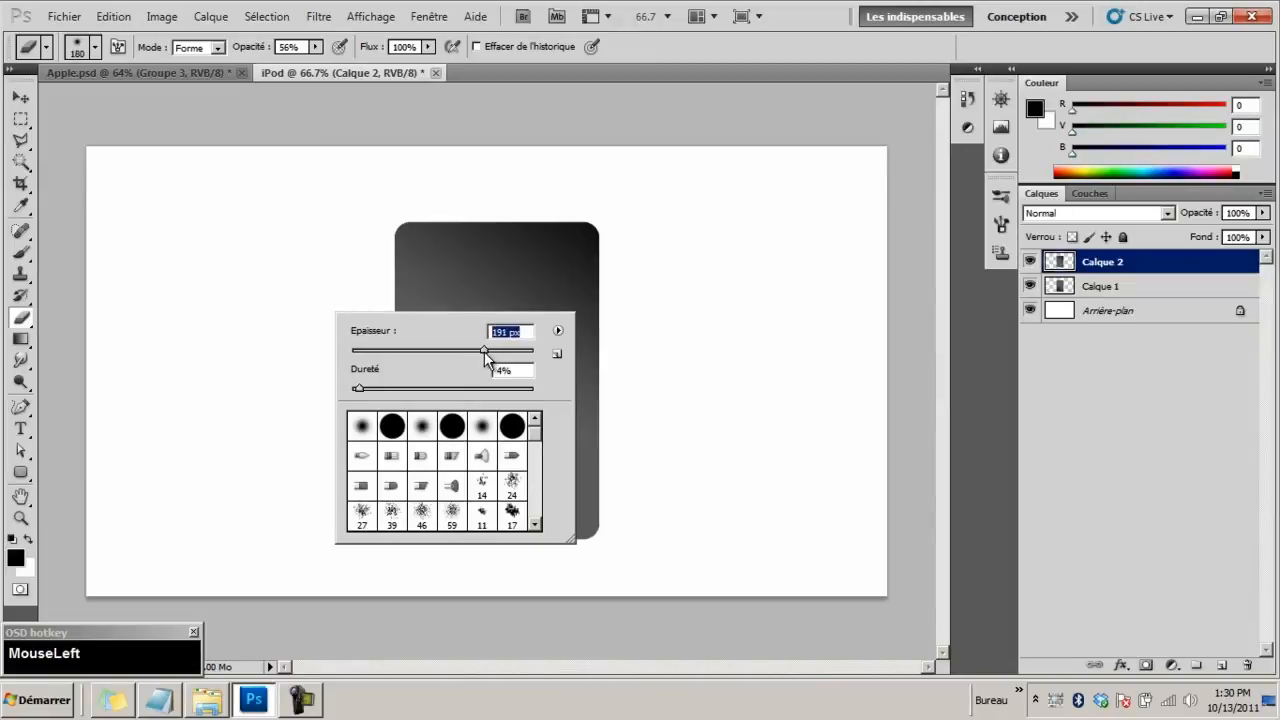
{"action": "left_click_drag", "start_coordinate": [484, 351], "coordinate": [485, 352]}
{"action": "mouse_move", "coordinate": [358, 388]}
{"action": "left_mouse_down"}
{"action": "mouse_move", "coordinate": [586, 114]}
{"action": "mouse_move", "coordinate": [591, 137]}
{"action": "left_mouse_up"}
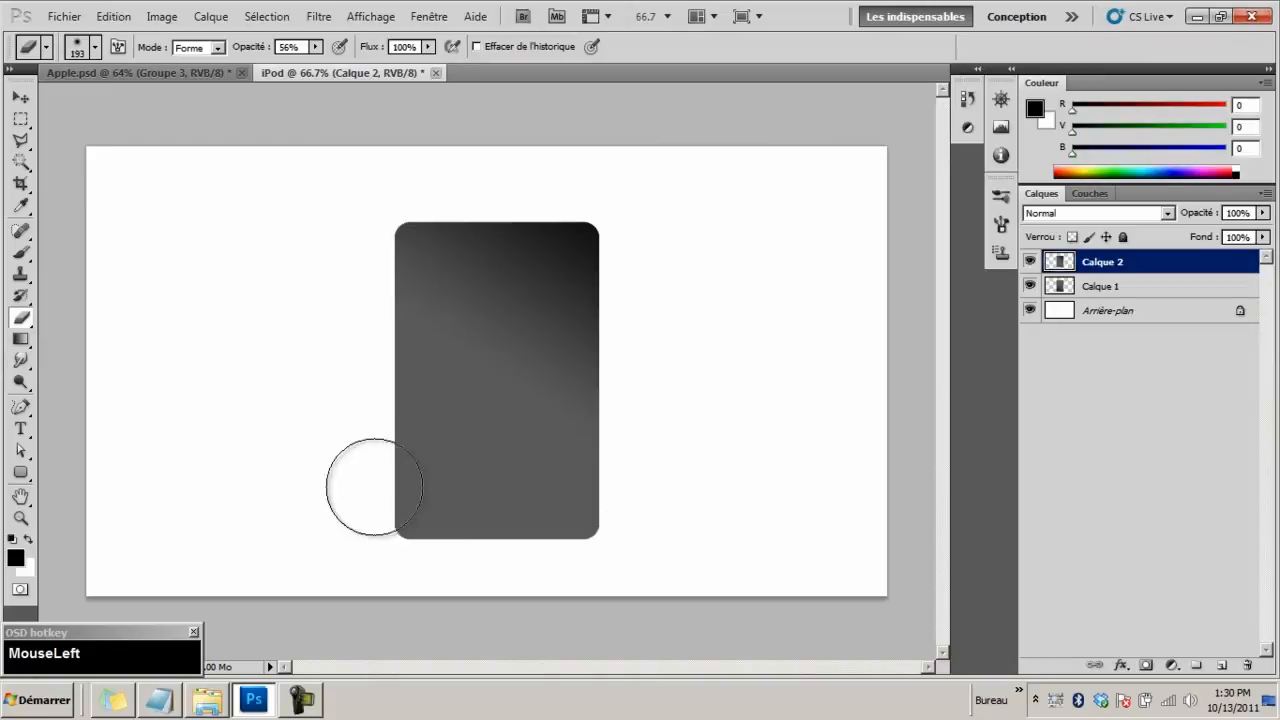
{"action": "mouse_move", "coordinate": [374, 480]}
{"action": "left_mouse_down"}
{"action": "mouse_move", "coordinate": [401, 463]}
{"action": "mouse_move", "coordinate": [389, 461]}
{"action": "mouse_move", "coordinate": [444, 545]}
{"action": "mouse_move", "coordinate": [439, 528]}
{"action": "mouse_move", "coordinate": [475, 543]}
{"action": "mouse_move", "coordinate": [401, 404]}
{"action": "mouse_move", "coordinate": [463, 489]}
{"action": "mouse_move", "coordinate": [490, 489]}
{"action": "mouse_move", "coordinate": [548, 527]}
{"action": "mouse_move", "coordinate": [453, 501]}
{"action": "mouse_move", "coordinate": [420, 422]}
{"action": "mouse_move", "coordinate": [423, 444]}
{"action": "mouse_move", "coordinate": [498, 531]}
{"action": "mouse_move", "coordinate": [531, 531]}
{"action": "mouse_move", "coordinate": [405, 414]}
{"action": "mouse_move", "coordinate": [445, 499]}
{"action": "mouse_move", "coordinate": [415, 549]}
{"action": "mouse_move", "coordinate": [394, 411]}
{"action": "mouse_move", "coordinate": [469, 526]}
{"action": "mouse_move", "coordinate": [402, 457]}
{"action": "mouse_move", "coordinate": [384, 501]}
{"action": "mouse_move", "coordinate": [516, 531]}
{"action": "mouse_move", "coordinate": [521, 493]}
{"action": "mouse_move", "coordinate": [409, 369]}
{"action": "mouse_move", "coordinate": [432, 444]}
{"action": "mouse_move", "coordinate": [413, 367]}
{"action": "mouse_move", "coordinate": [509, 513]}
{"action": "mouse_move", "coordinate": [556, 523]}
{"action": "mouse_move", "coordinate": [420, 520]}
{"action": "mouse_move", "coordinate": [420, 545]}
{"action": "mouse_move", "coordinate": [432, 543]}
{"action": "mouse_move", "coordinate": [435, 507]}
{"action": "mouse_move", "coordinate": [483, 494]}
{"action": "left_mouse_up"}
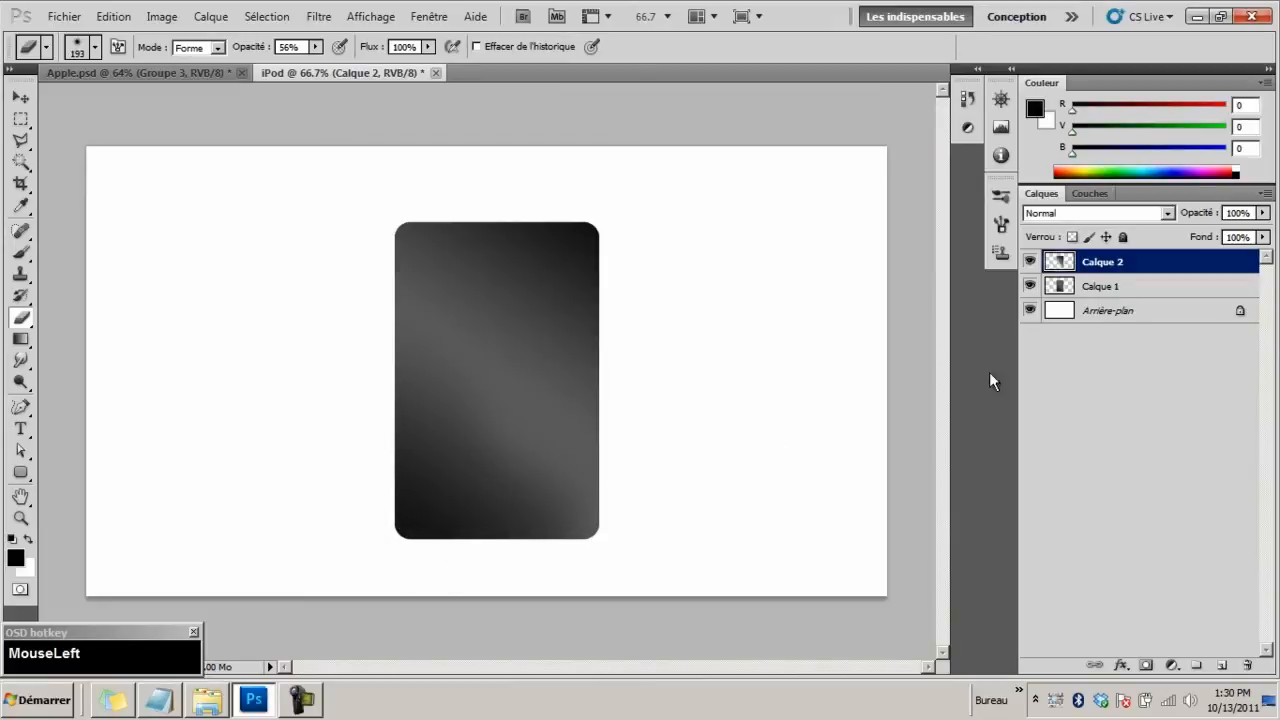
Compare the body with and without Calque 2 and set that layer's opacity to 80%
{"action": "left_click", "coordinate": [1030, 262]}
{"action": "left_click", "coordinate": [1030, 262]}
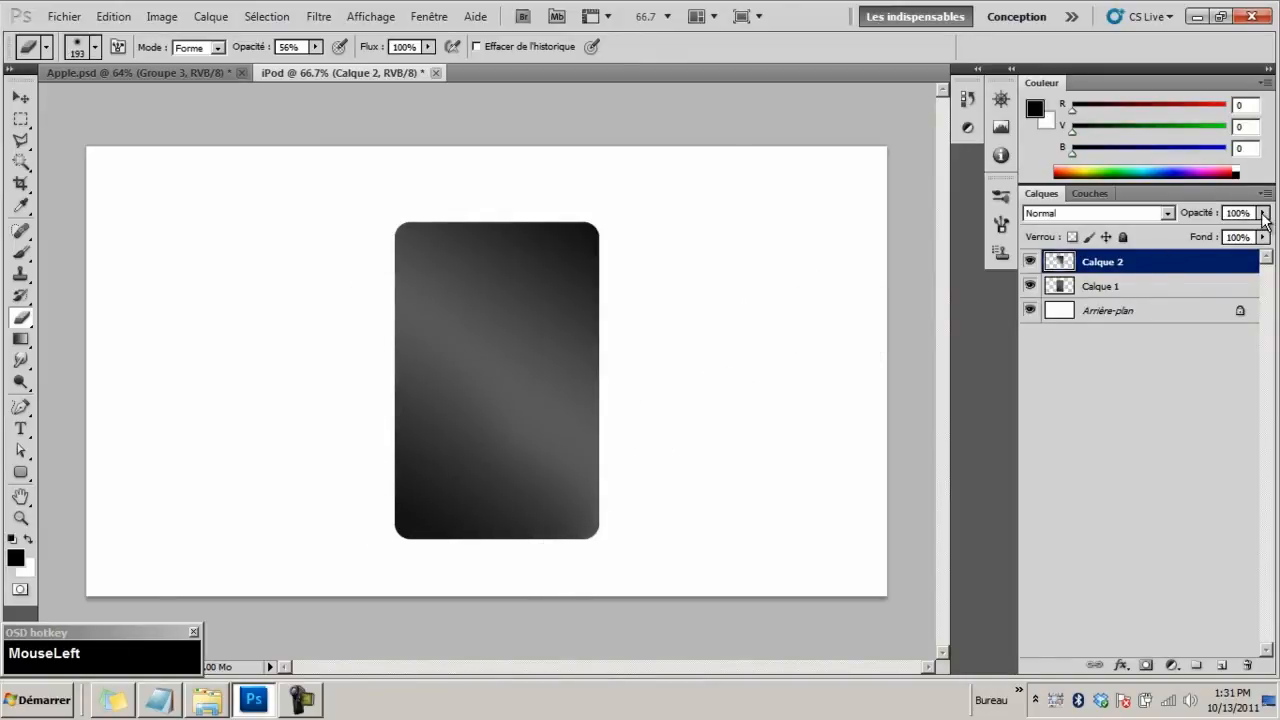
{"action": "left_click_drag", "start_coordinate": [1263, 218], "coordinate": [1244, 236]}
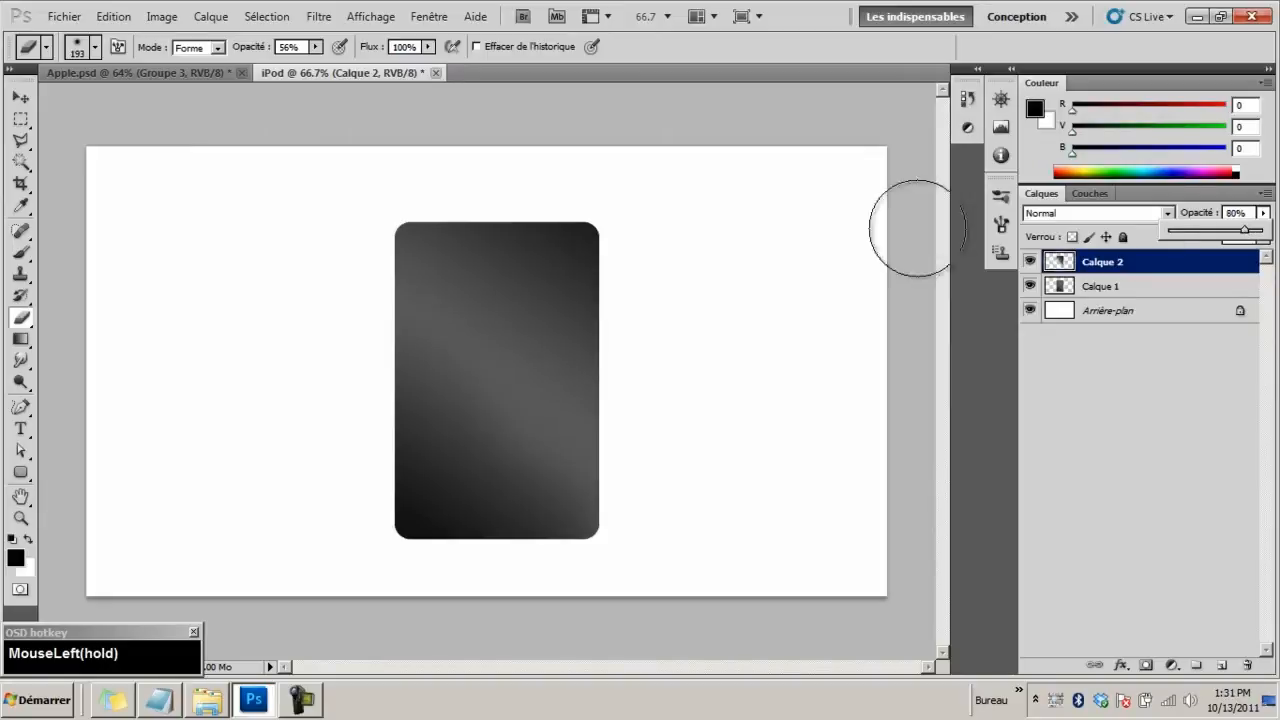
Isolate Calque 2 to examine its erased gradient, and show Calque 1 and the background again
{"action": "left_click", "coordinate": [20, 97]}
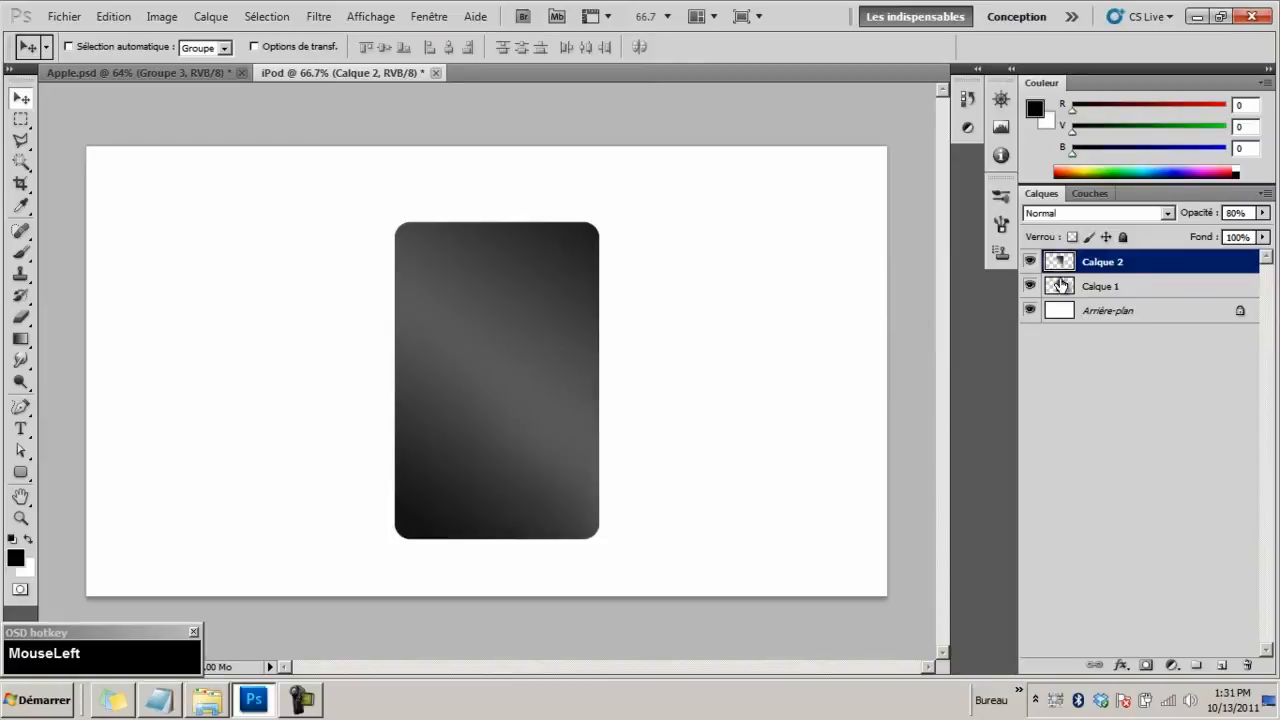
{"action": "left_click", "coordinate": [1030, 261], "text": "alt"}
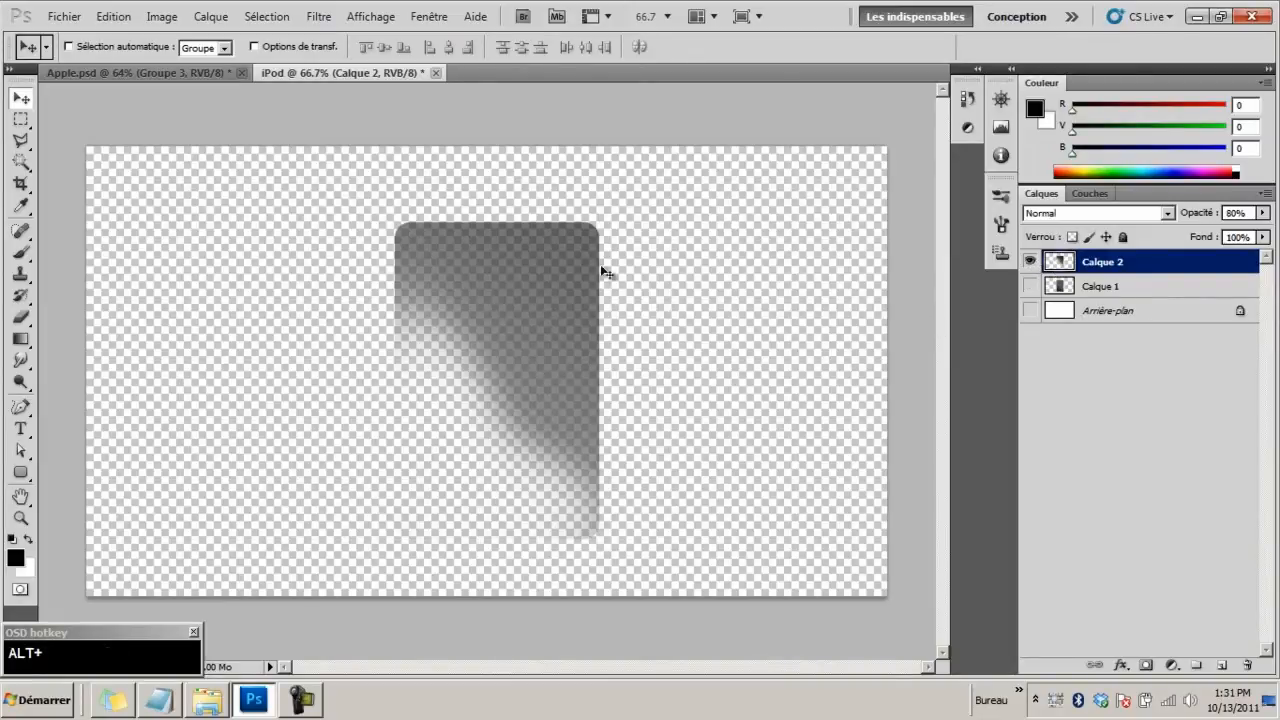
{"action": "left_click", "coordinate": [1030, 287]}
{"action": "left_click", "coordinate": [1030, 288]}
{"action": "left_click", "coordinate": [1030, 286]}
{"action": "left_click", "coordinate": [1030, 310]}
Merge Calque 2 down into Calque 1 and move the merged body slightly left, near the canvas centre
{"action": "left_click", "coordinate": [1106, 316]}
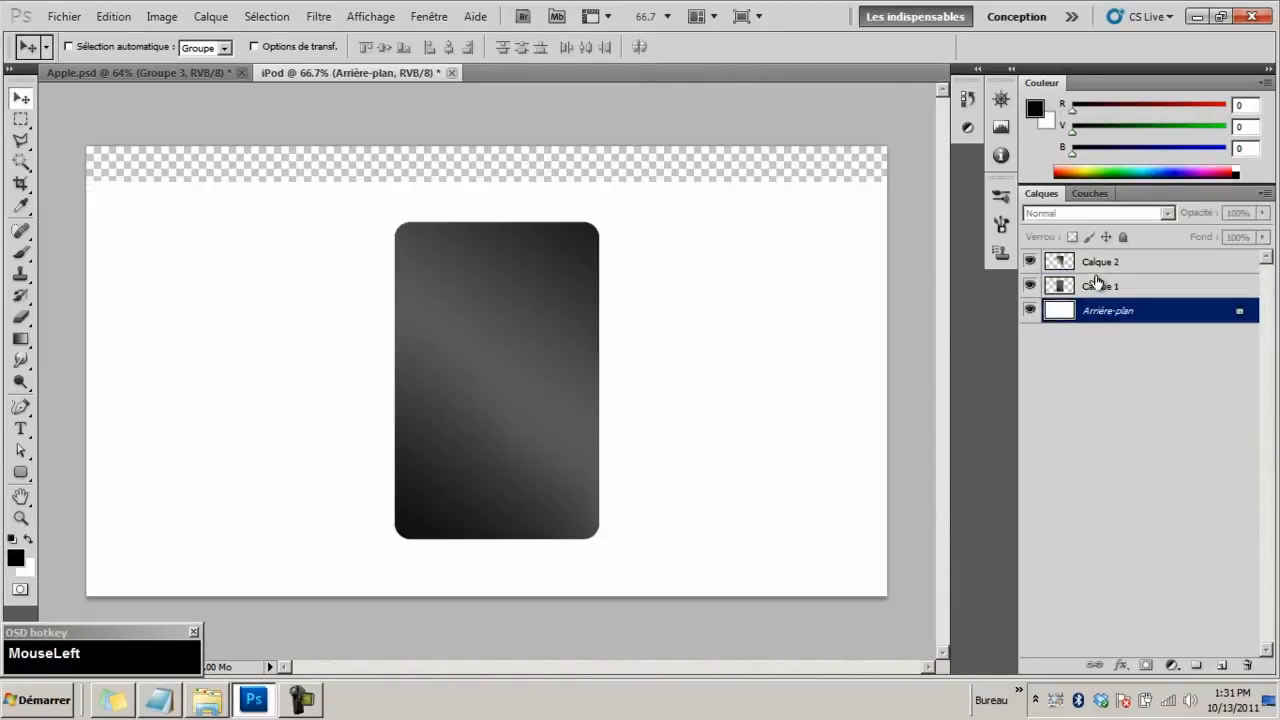
{"action": "left_click", "coordinate": [1097, 267]}
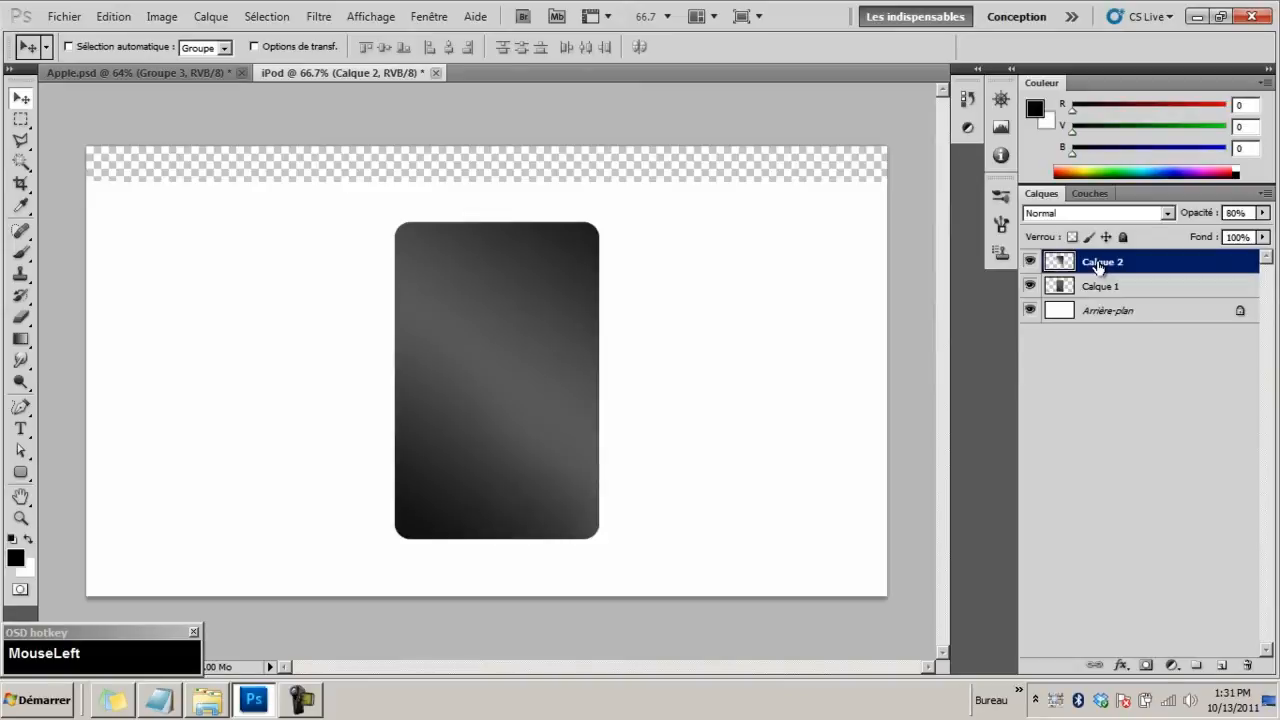
{"action": "right_click", "coordinate": [1097, 266]}
{"action": "left_click", "coordinate": [1138, 594]}
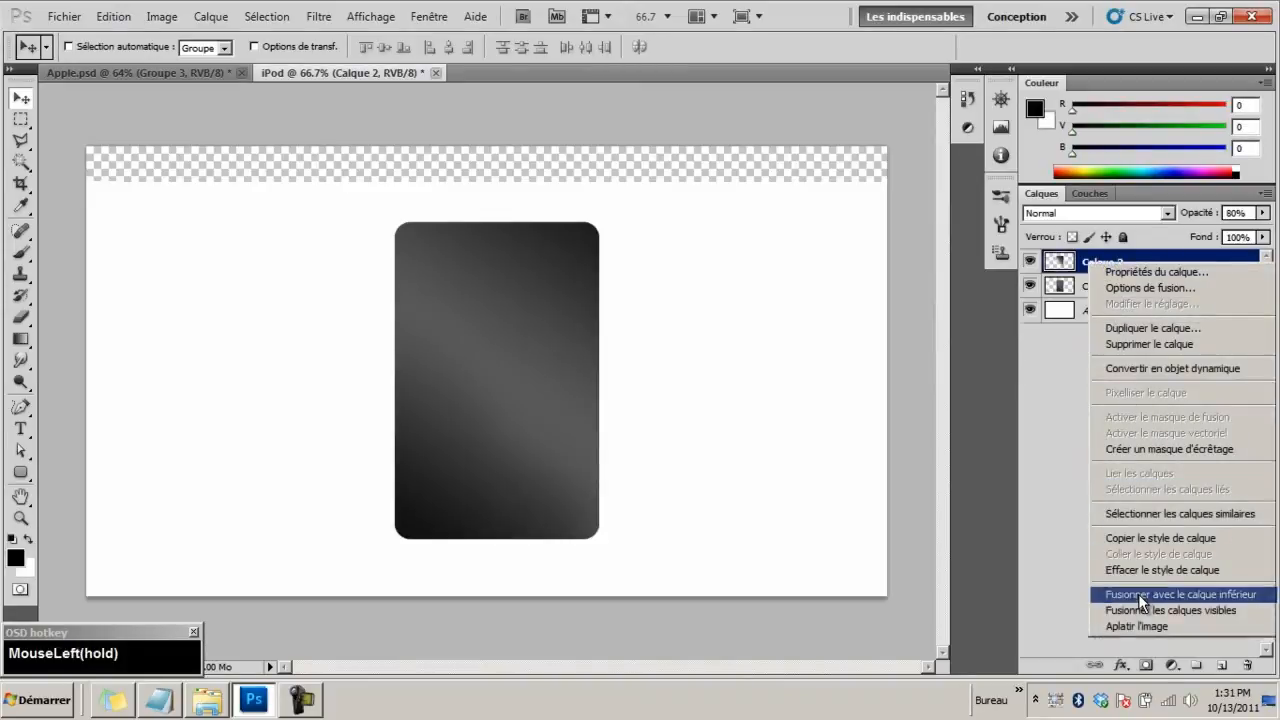
{"action": "key", "text": "v"}
{"action": "left_click_drag", "start_coordinate": [499, 319], "coordinate": [481, 377]}
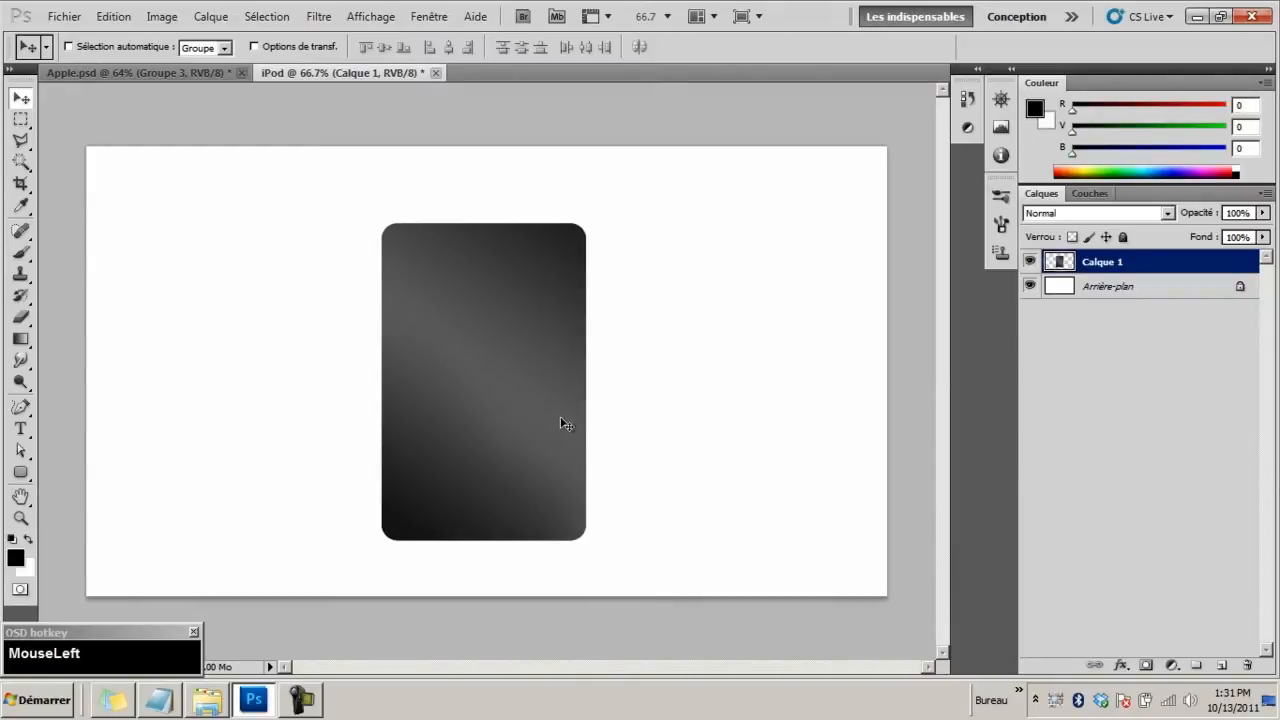
Open the blending options of Calque 1 and enable a Contour (stroke) effect around the body
{"action": "right_click", "coordinate": [1112, 264]}
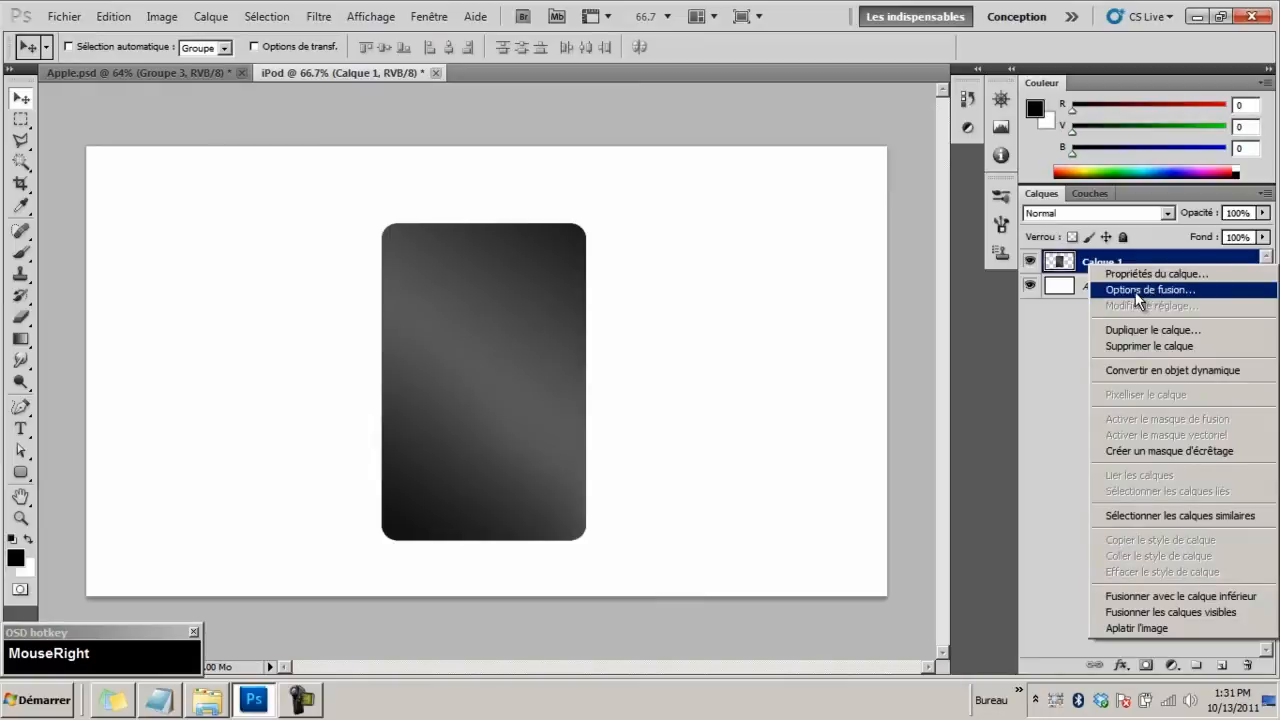
{"action": "left_click", "coordinate": [1137, 291]}
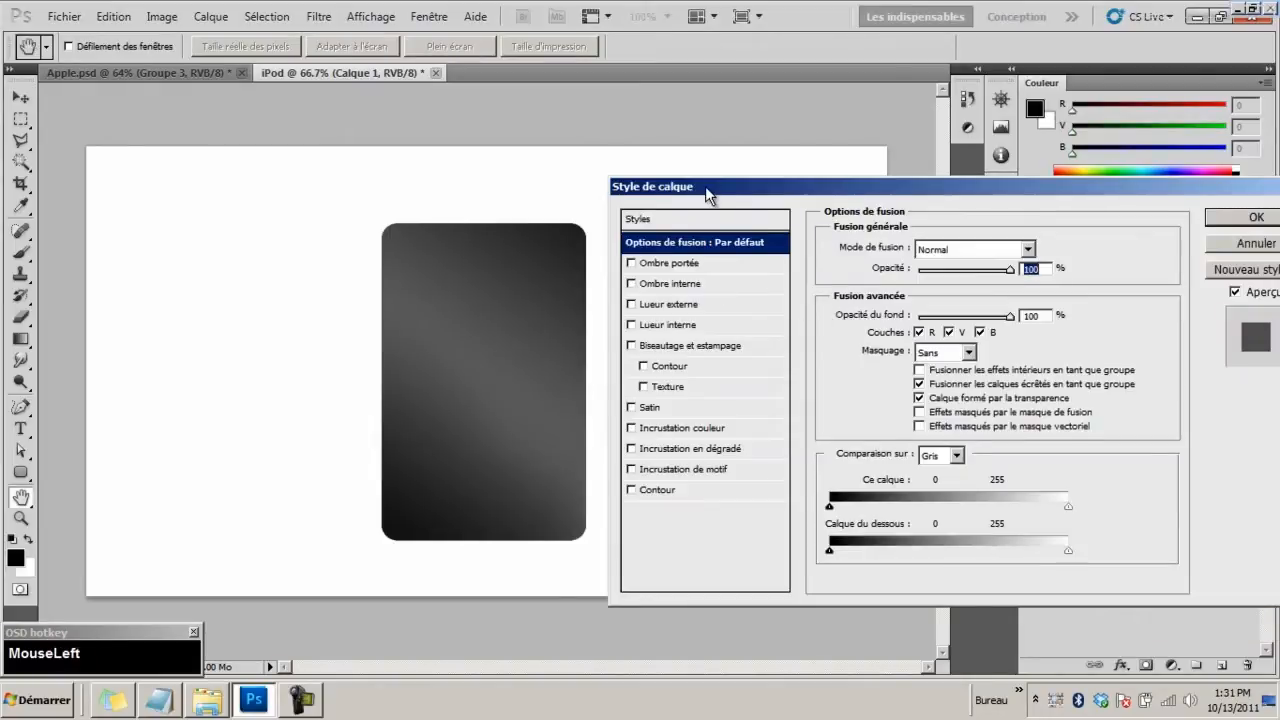
{"action": "left_click_drag", "start_coordinate": [707, 193], "coordinate": [705, 370]}
{"action": "left_click", "coordinate": [652, 477]}
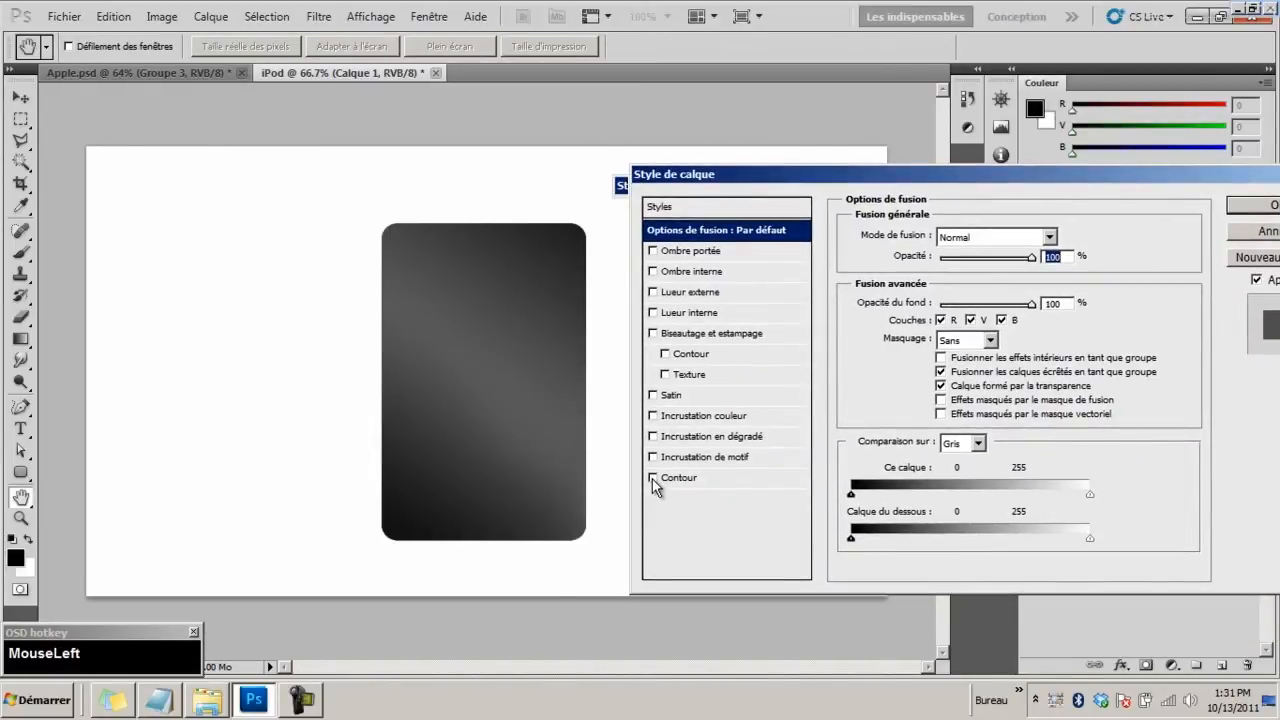
{"action": "left_click", "coordinate": [679, 478]}
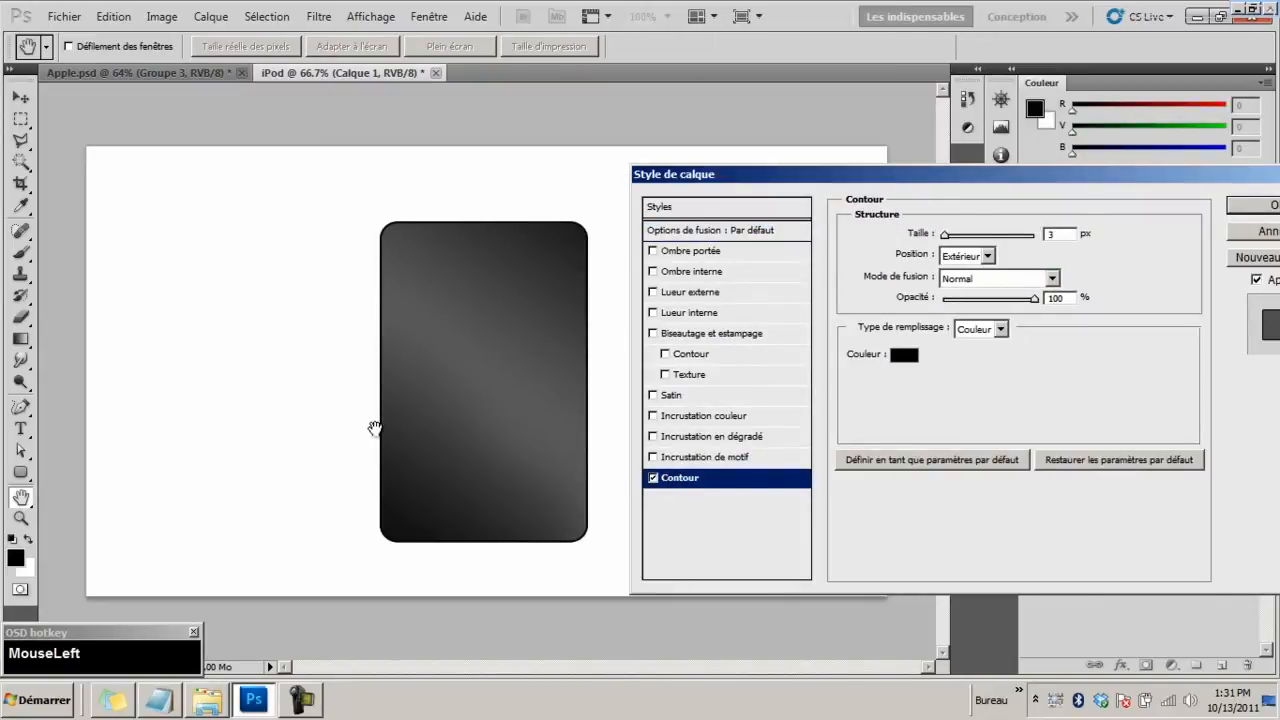
Set the body's stroke colour to black and its size to 2 px
{"action": "left_click", "coordinate": [898, 359]}
{"action": "left_click_drag", "start_coordinate": [938, 275], "coordinate": [1013, 205]}
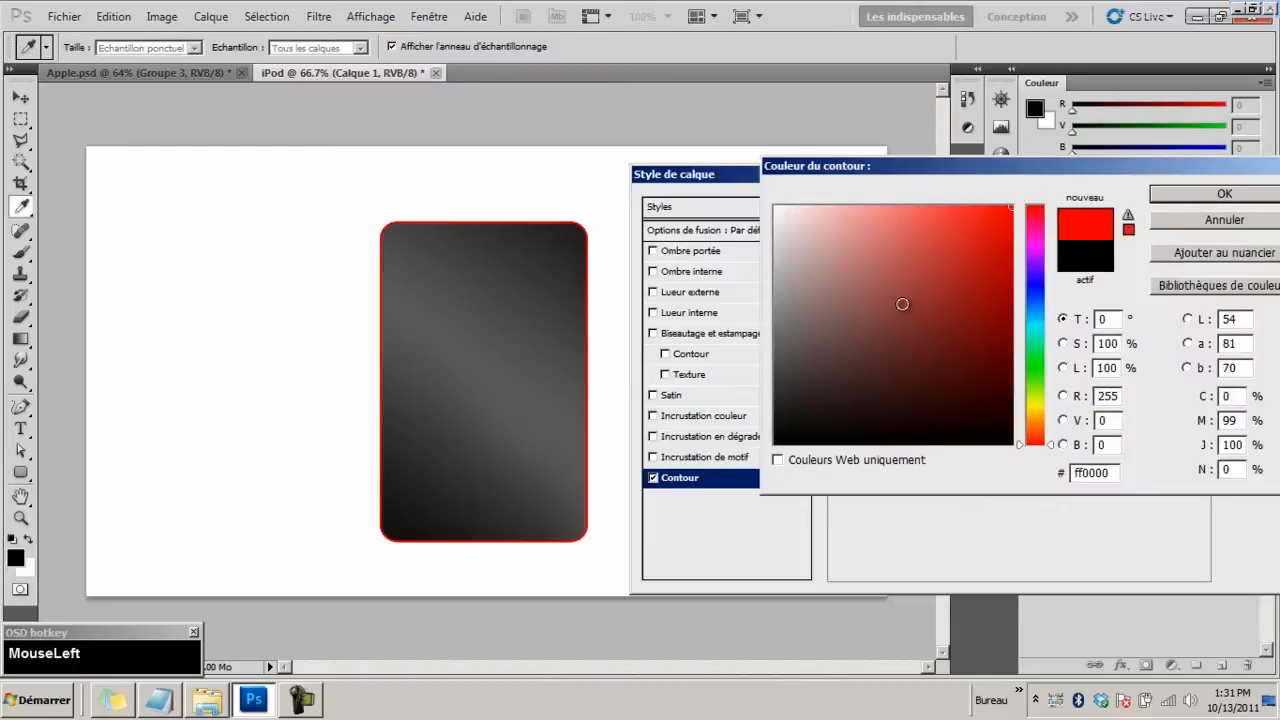
{"action": "left_click_drag", "start_coordinate": [900, 303], "coordinate": [774, 445]}
{"action": "left_click", "coordinate": [1203, 195]}
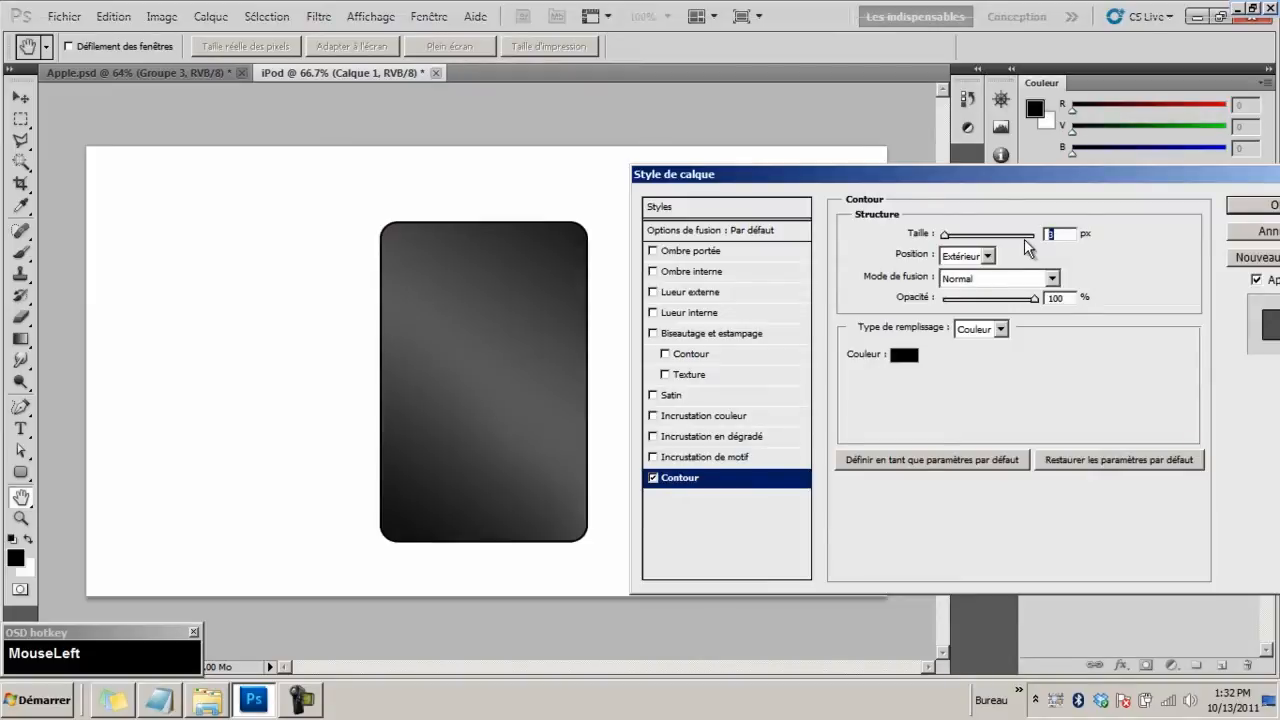
{"action": "type", "text": "2"}
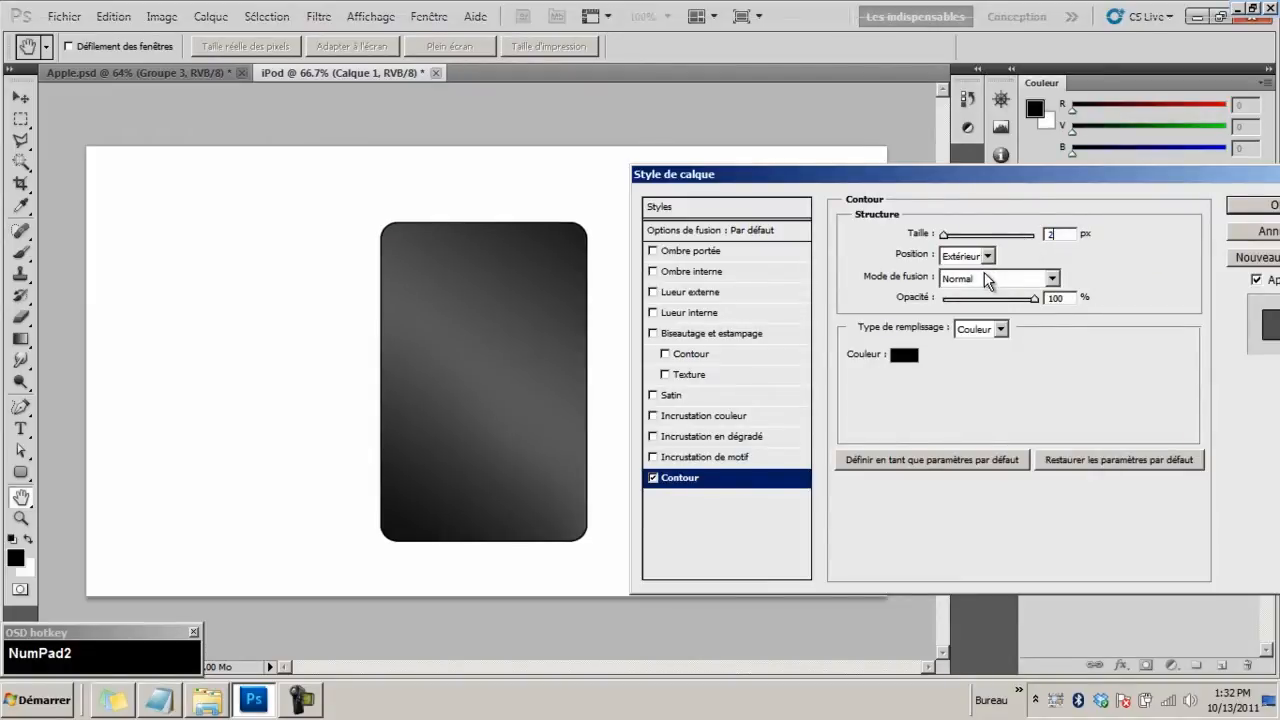
Apply the 2 px black stroke to Calque 1 and compare the body's corner with its effects hidden and shown
{"action": "left_click_drag", "start_coordinate": [1191, 178], "coordinate": [1187, 191]}
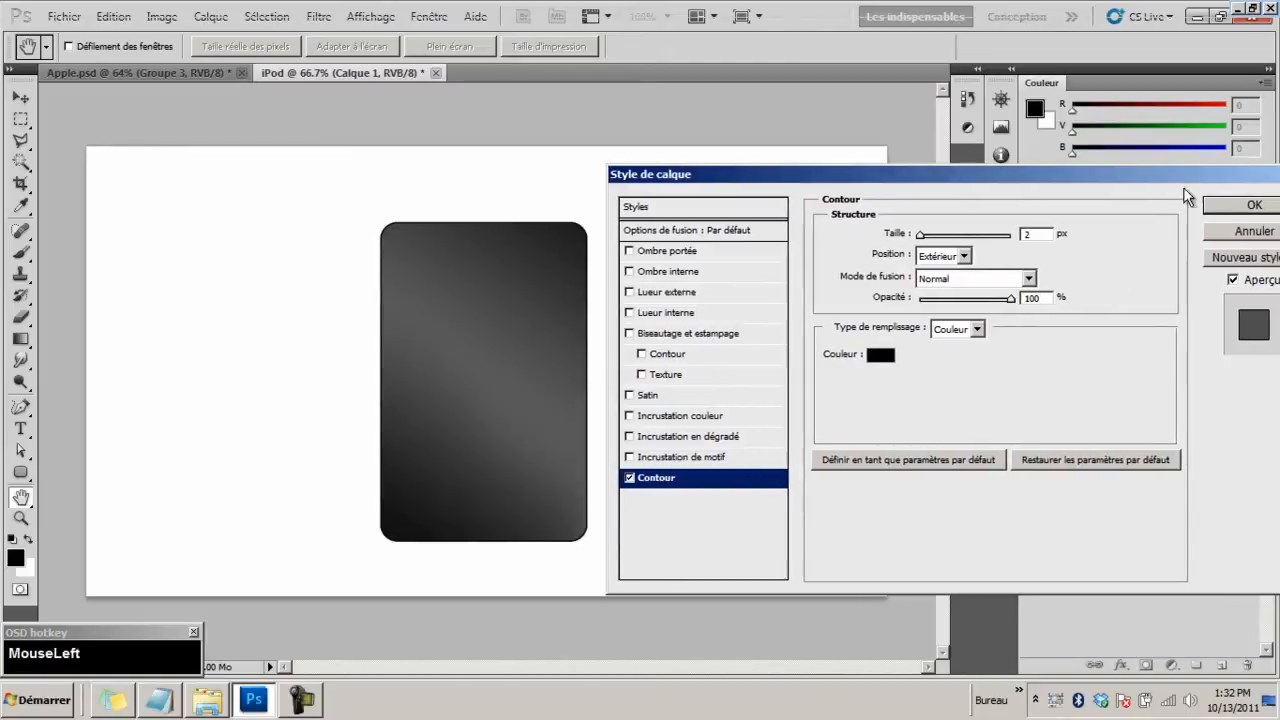
{"action": "left_click", "coordinate": [1234, 207]}
{"action": "key", "text": "z"}
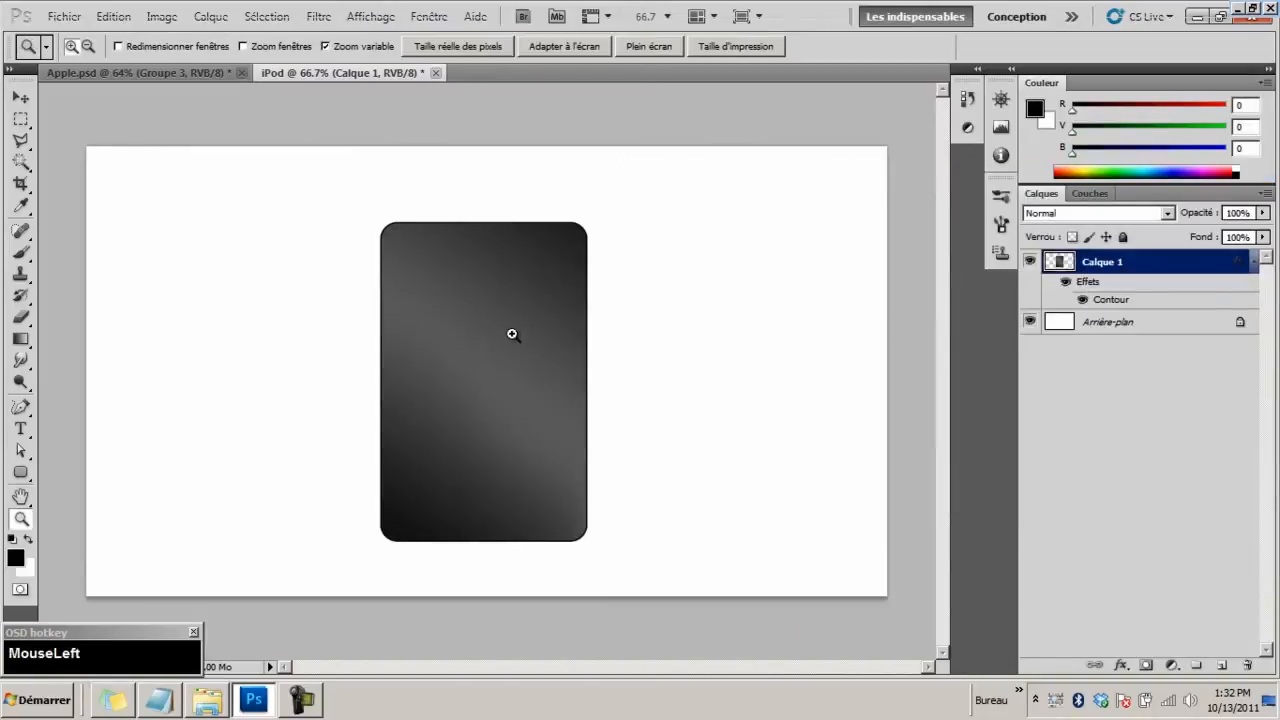
{"action": "left_click_drag", "start_coordinate": [512, 336], "coordinate": [538, 334]}
{"action": "left_click_drag", "start_coordinate": [374, 137], "coordinate": [463, 121]}
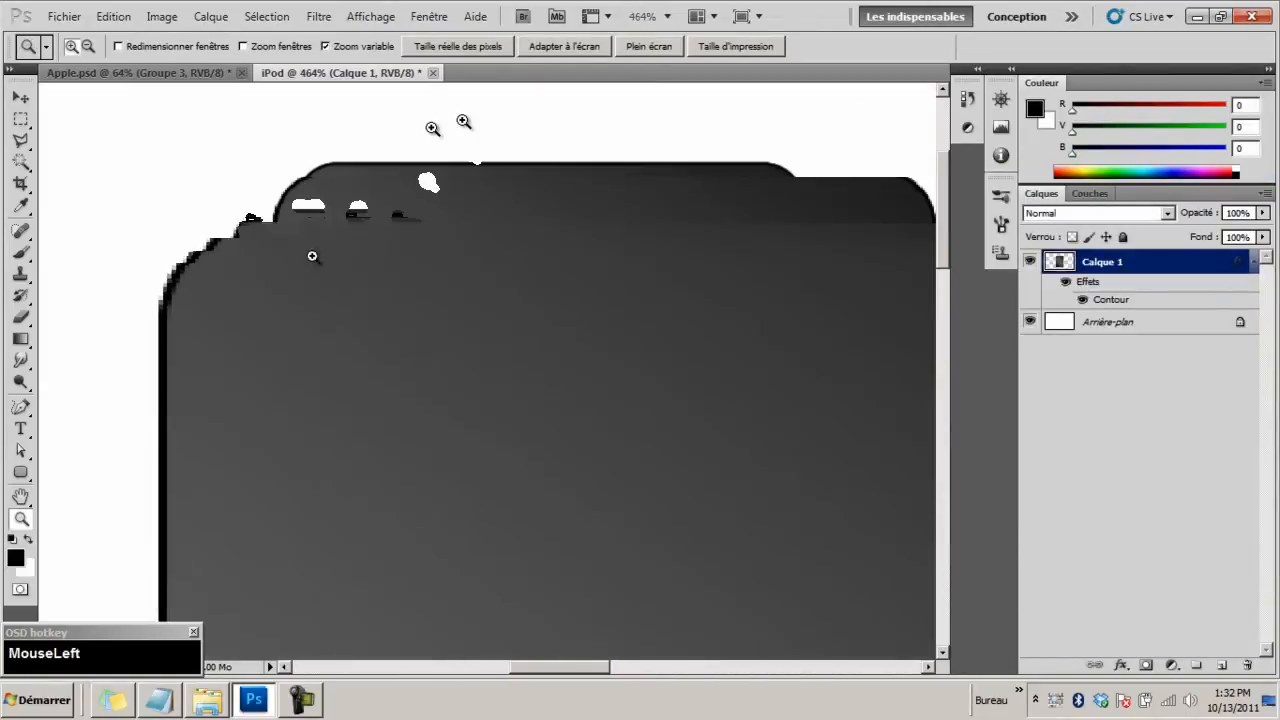
{"action": "left_click", "coordinate": [1065, 283]}
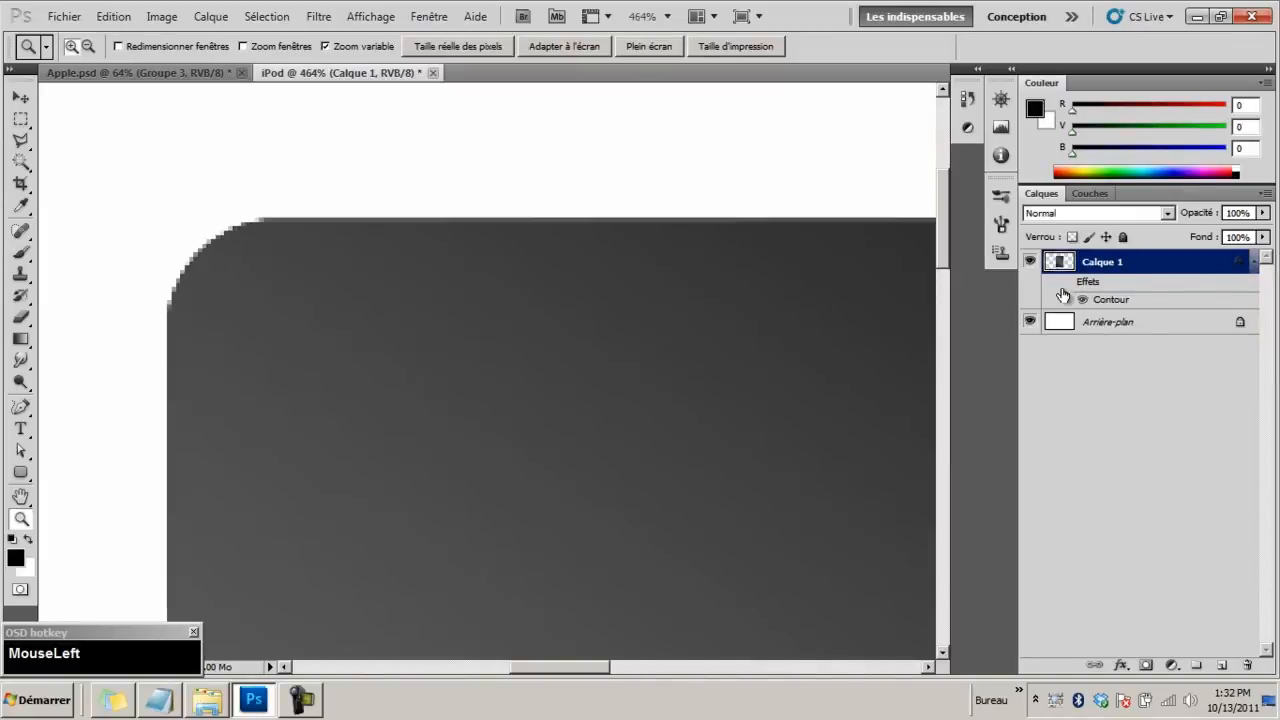
{"action": "left_click", "coordinate": [1065, 283]}
{"action": "left_click", "coordinate": [1065, 283]}
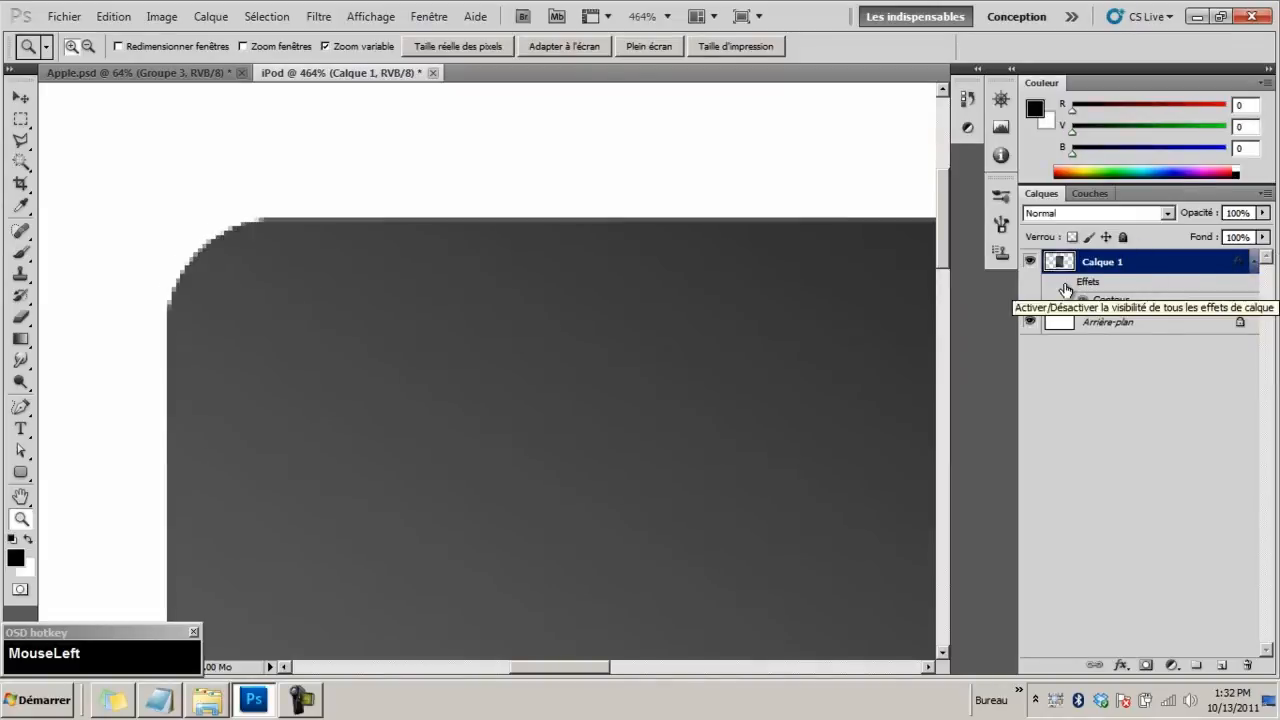
{"action": "left_click", "coordinate": [1065, 283]}
{"action": "left_click_drag", "start_coordinate": [670, 374], "coordinate": [506, 457]}
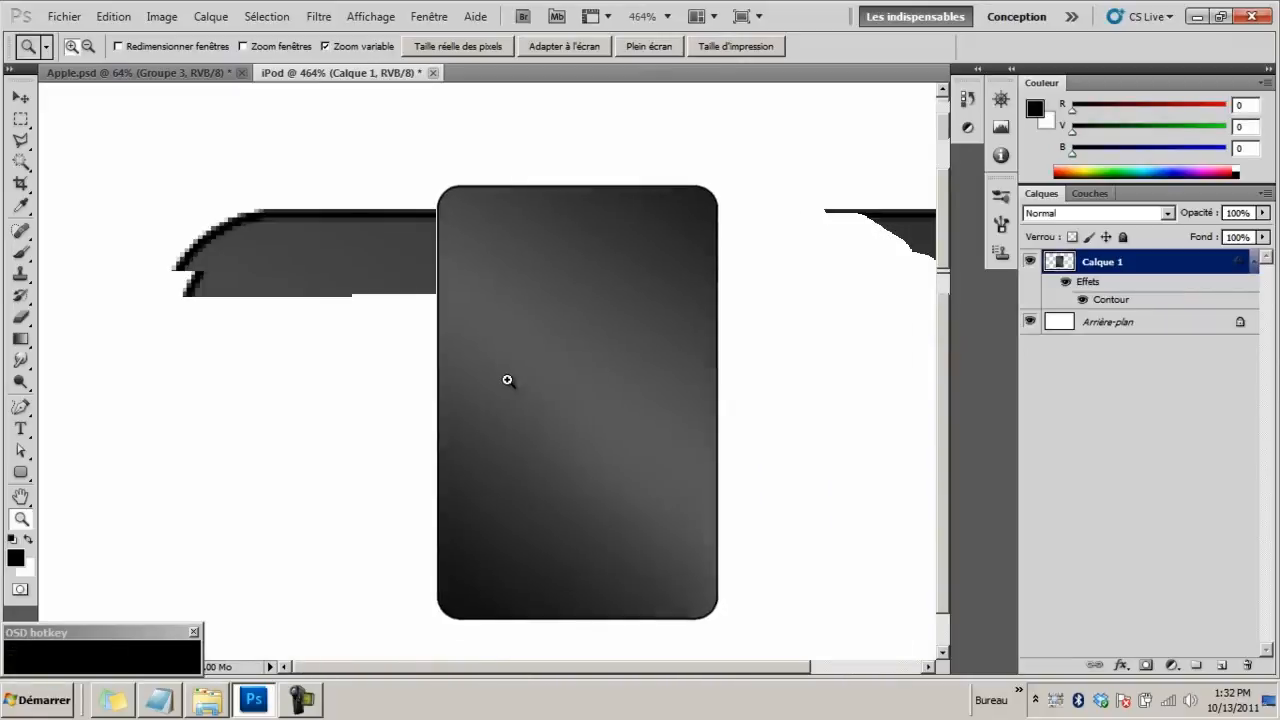
{"action": "left_click_drag", "start_coordinate": [518, 328], "coordinate": [432, 256]}
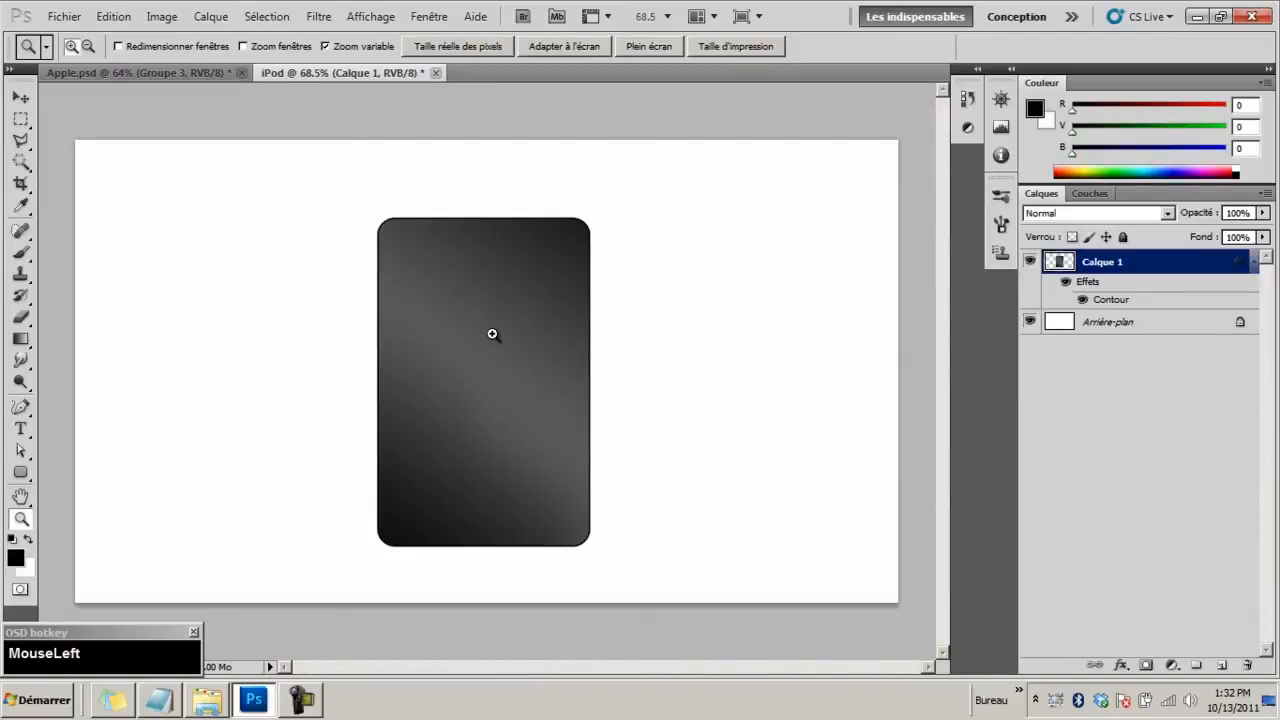
Convert Calque 1 to a smart object and rasterize it so the stroke becomes part of the layer
{"action": "right_click", "coordinate": [1115, 265]}
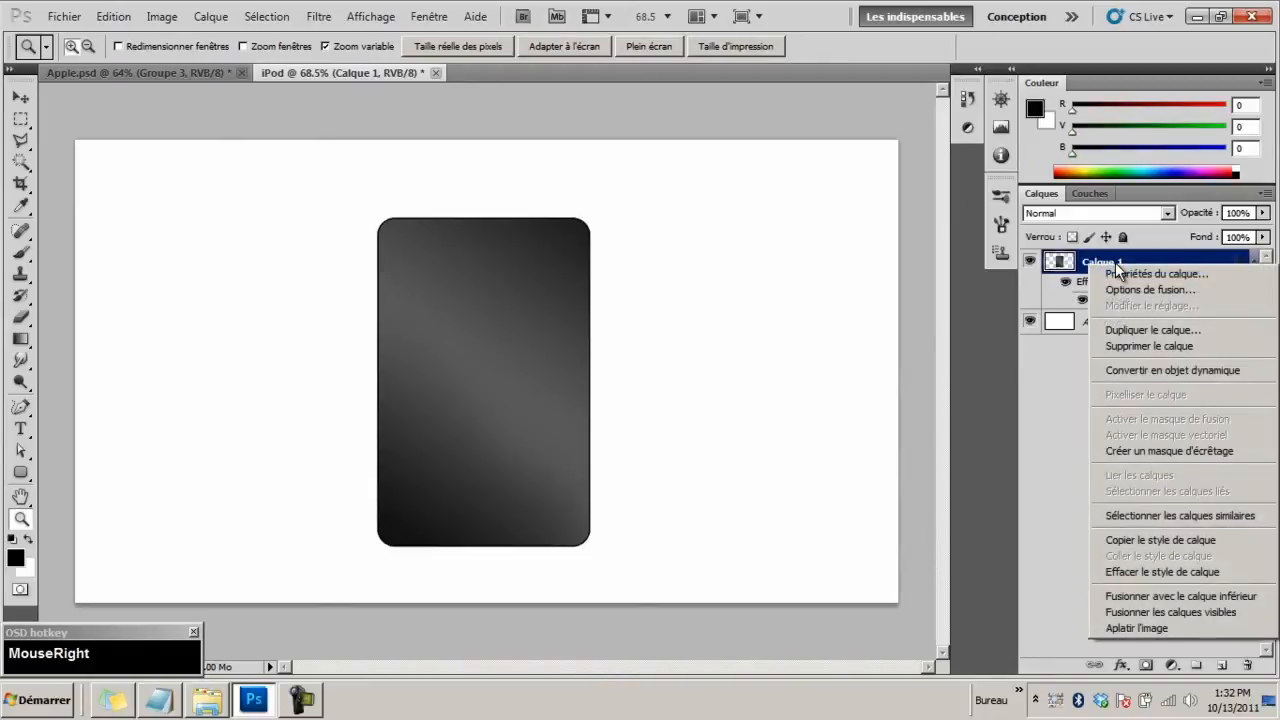
{"action": "left_click", "coordinate": [1137, 372]}
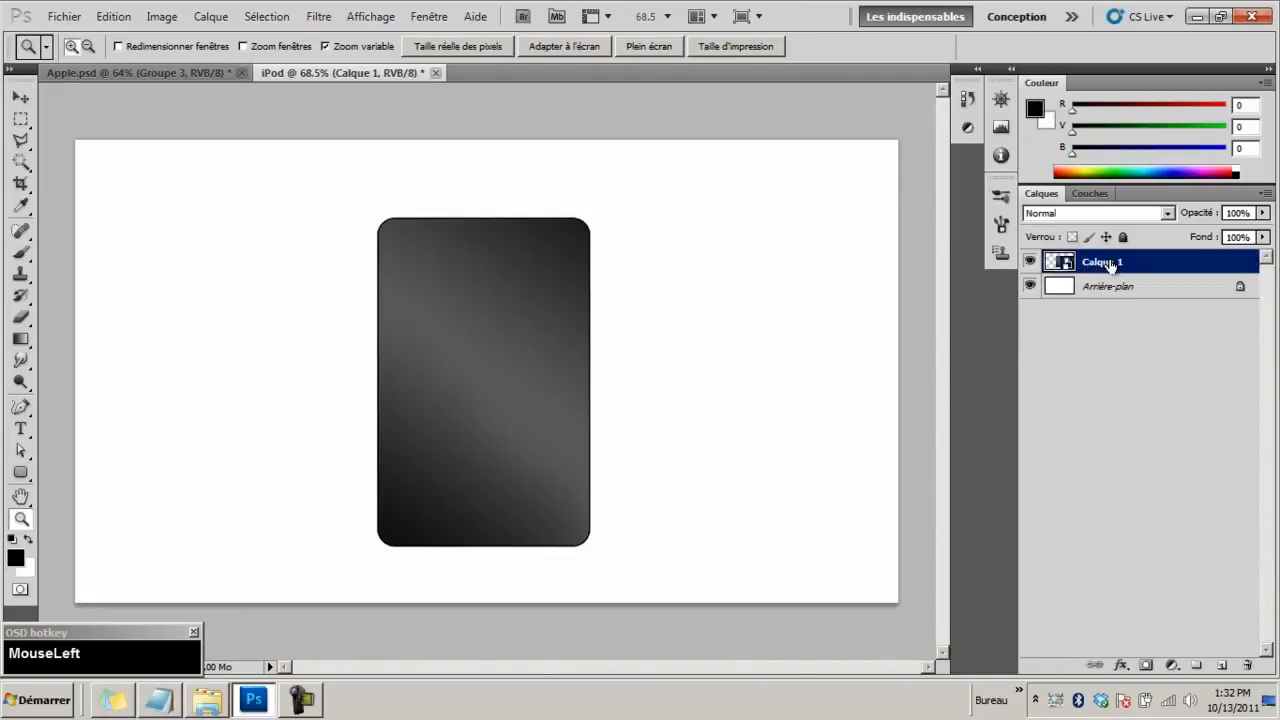
{"action": "right_click", "coordinate": [1110, 262]}
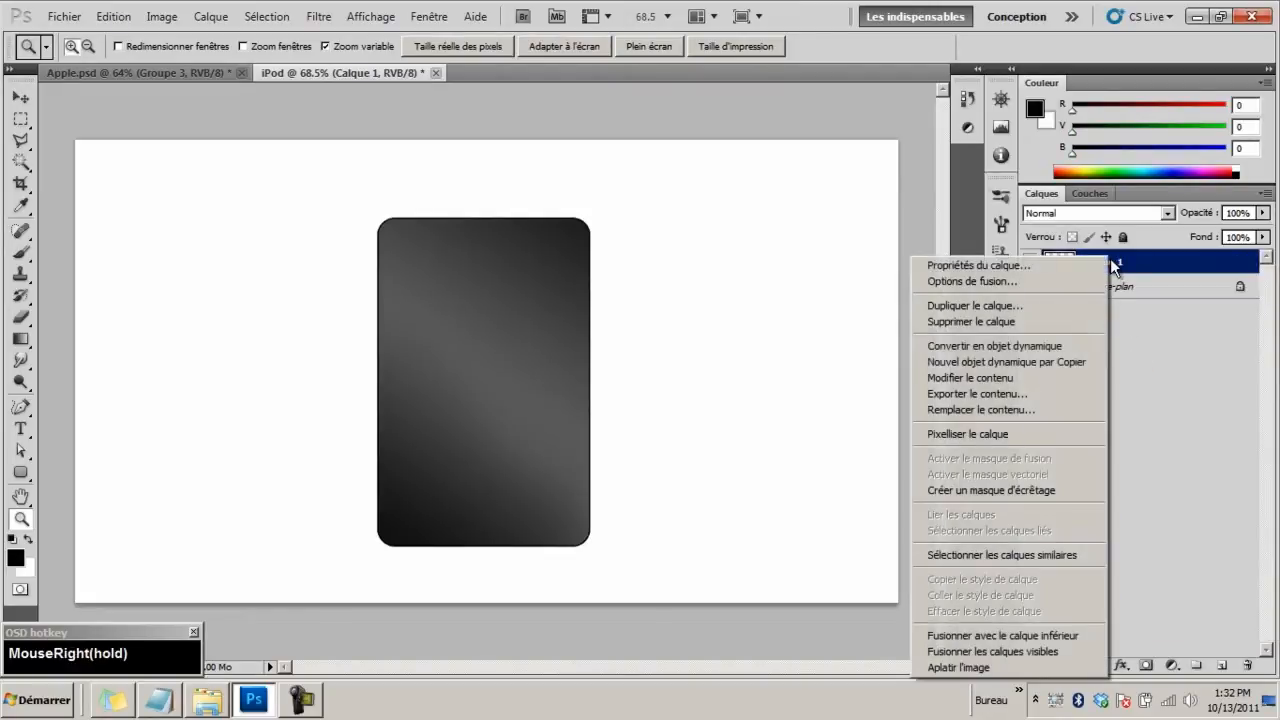
{"action": "left_click", "coordinate": [1002, 434]}
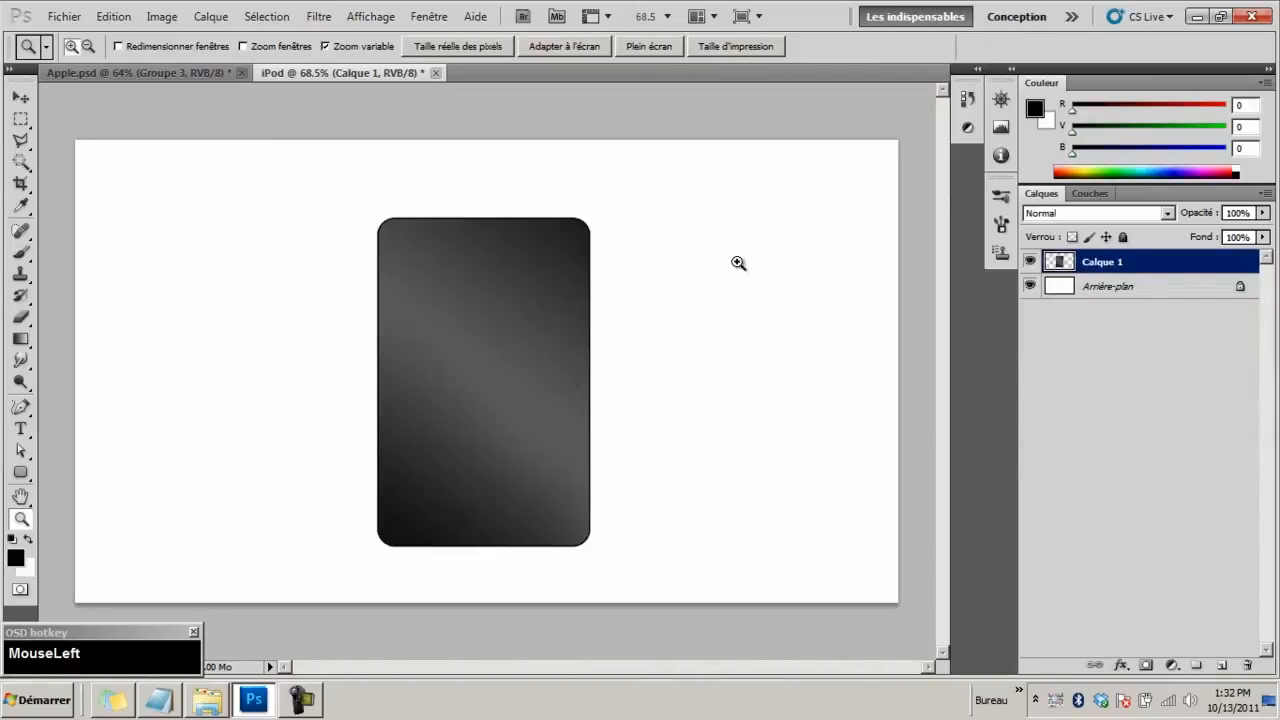
Inspect the upper right corner of the rasterized body, hiding and showing Calque 1
{"action": "left_click_drag", "start_coordinate": [554, 214], "coordinate": [657, 206]}
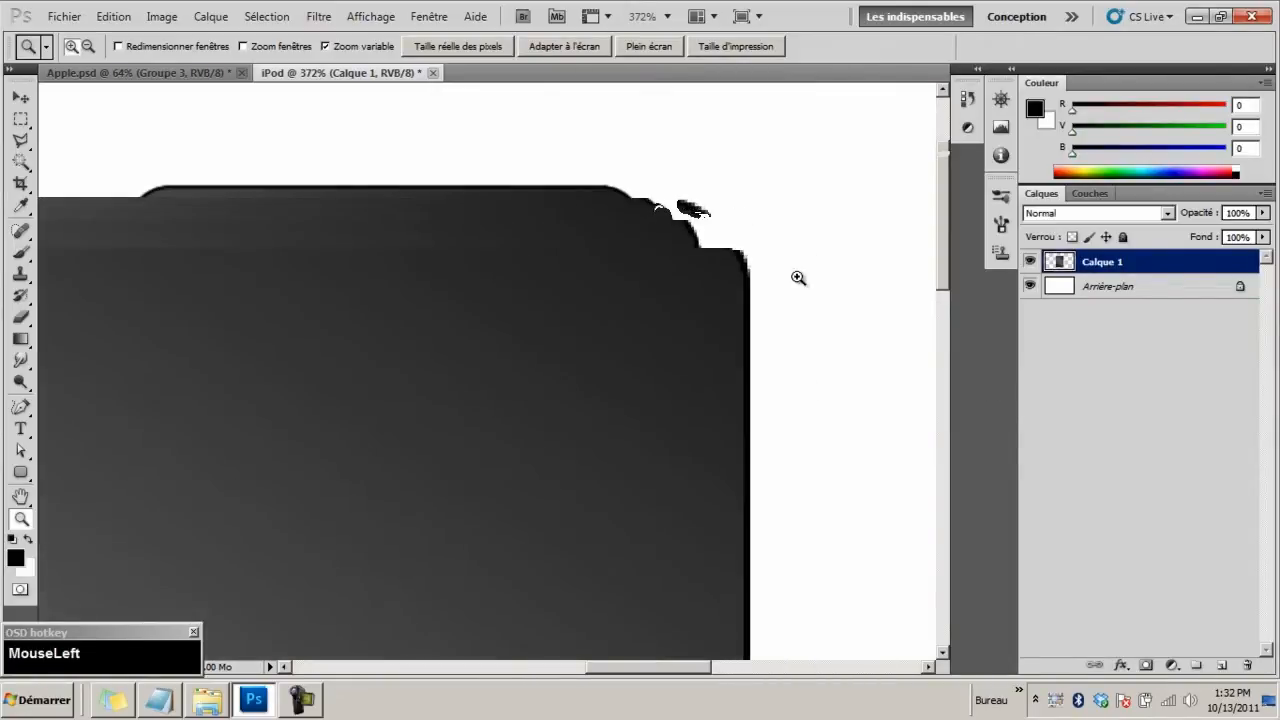
{"action": "left_click", "coordinate": [1030, 261]}
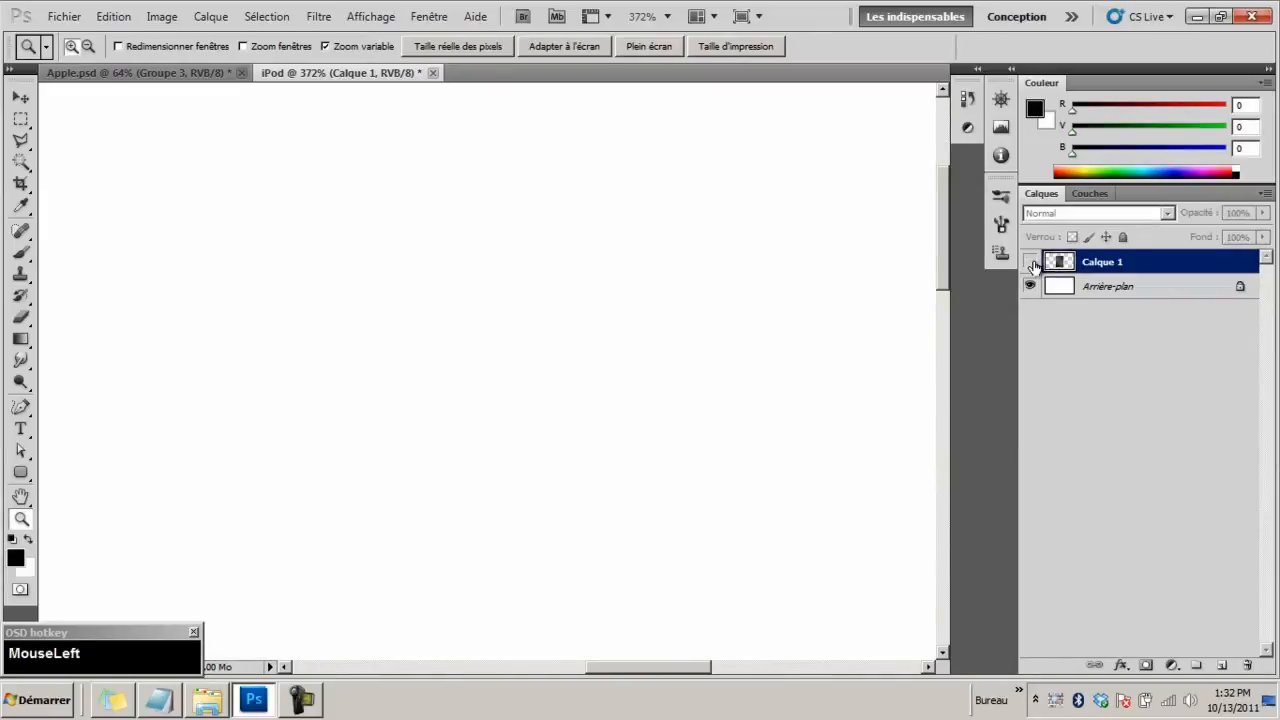
{"action": "left_click", "coordinate": [1030, 261]}
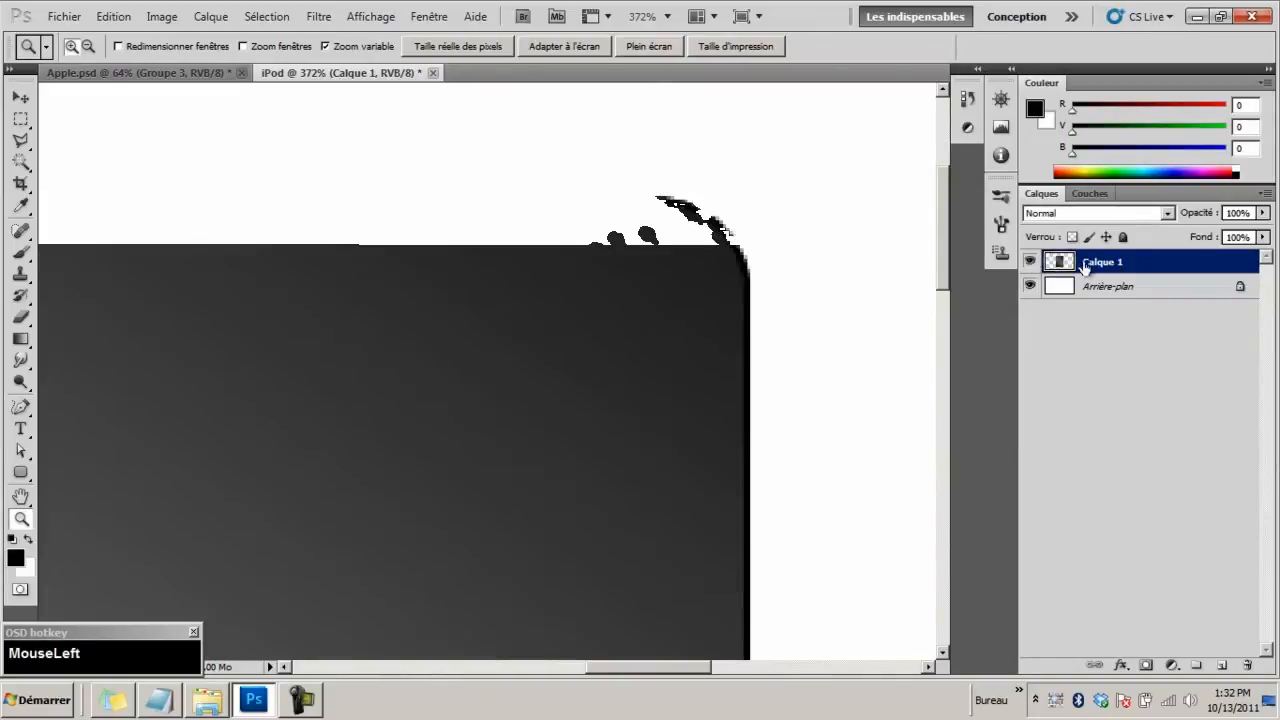
{"action": "left_click_drag", "start_coordinate": [538, 399], "coordinate": [454, 406]}
{"action": "left_click_drag", "start_coordinate": [495, 342], "coordinate": [515, 342]}
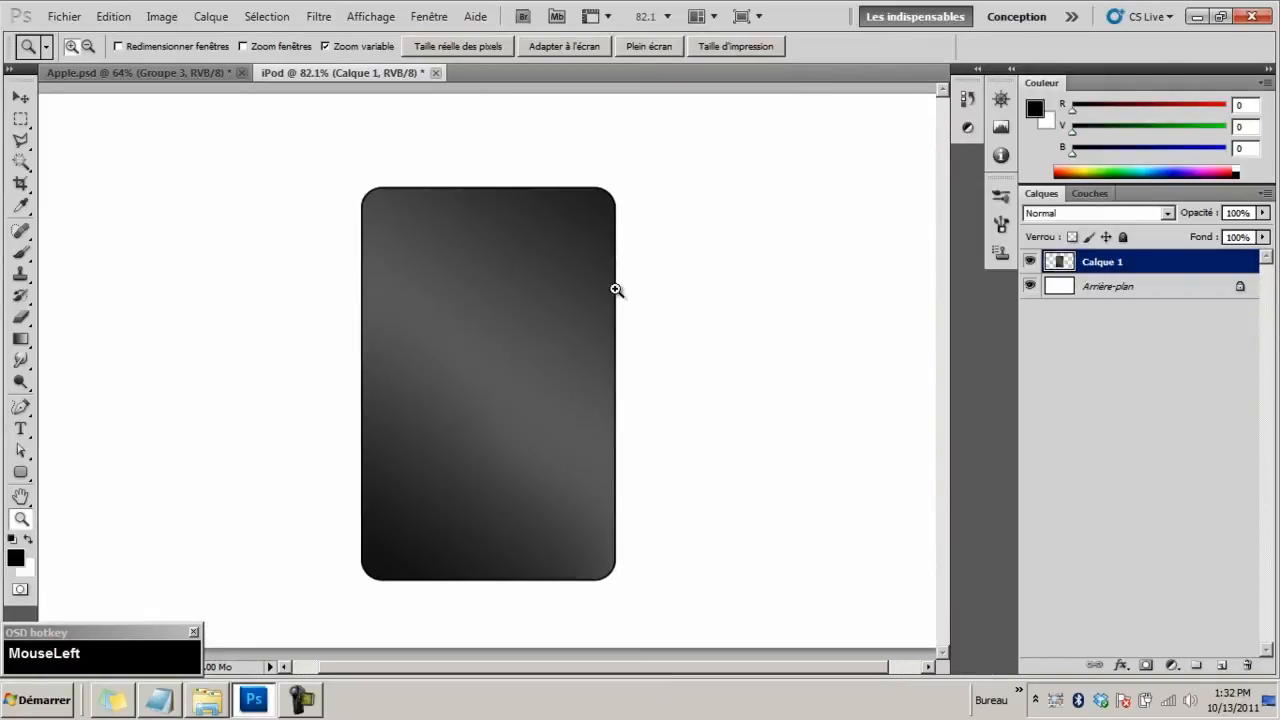
Fill the Arrière-plan layer with black using the Paint Bucket
{"action": "left_click", "coordinate": [1098, 288]}
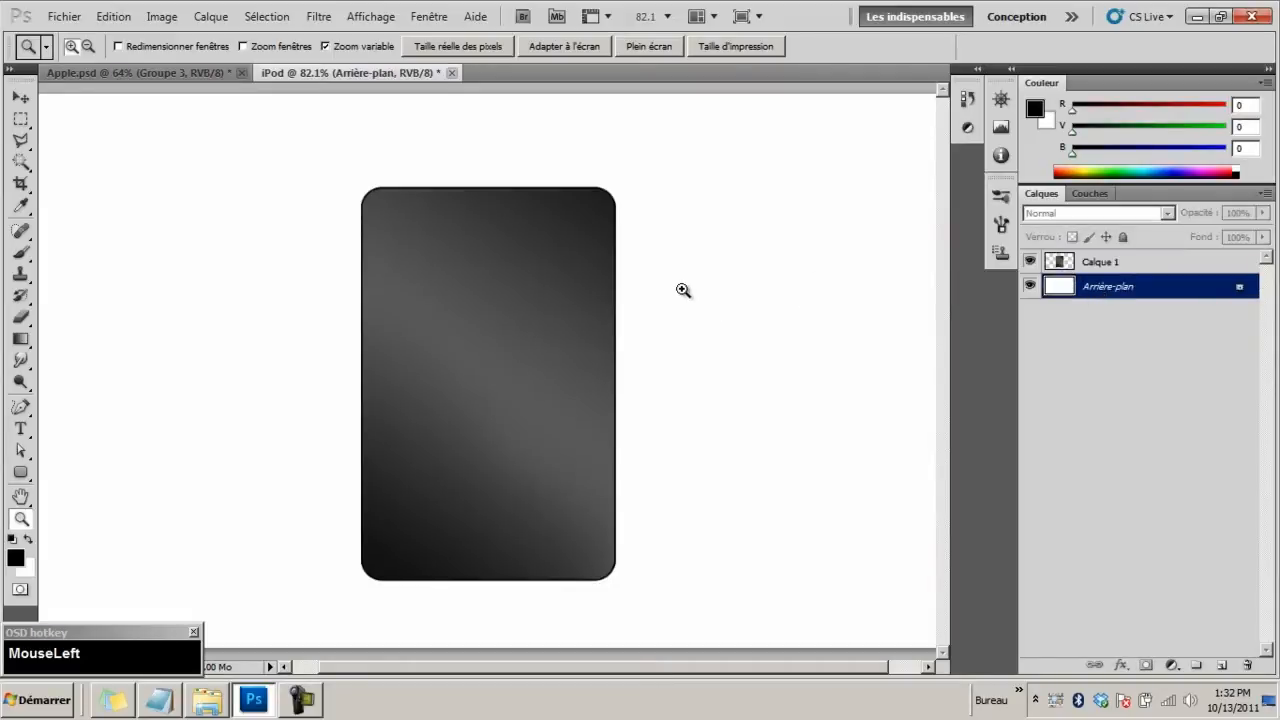
{"action": "right_click", "coordinate": [20, 340]}
{"action": "left_click", "coordinate": [75, 358]}
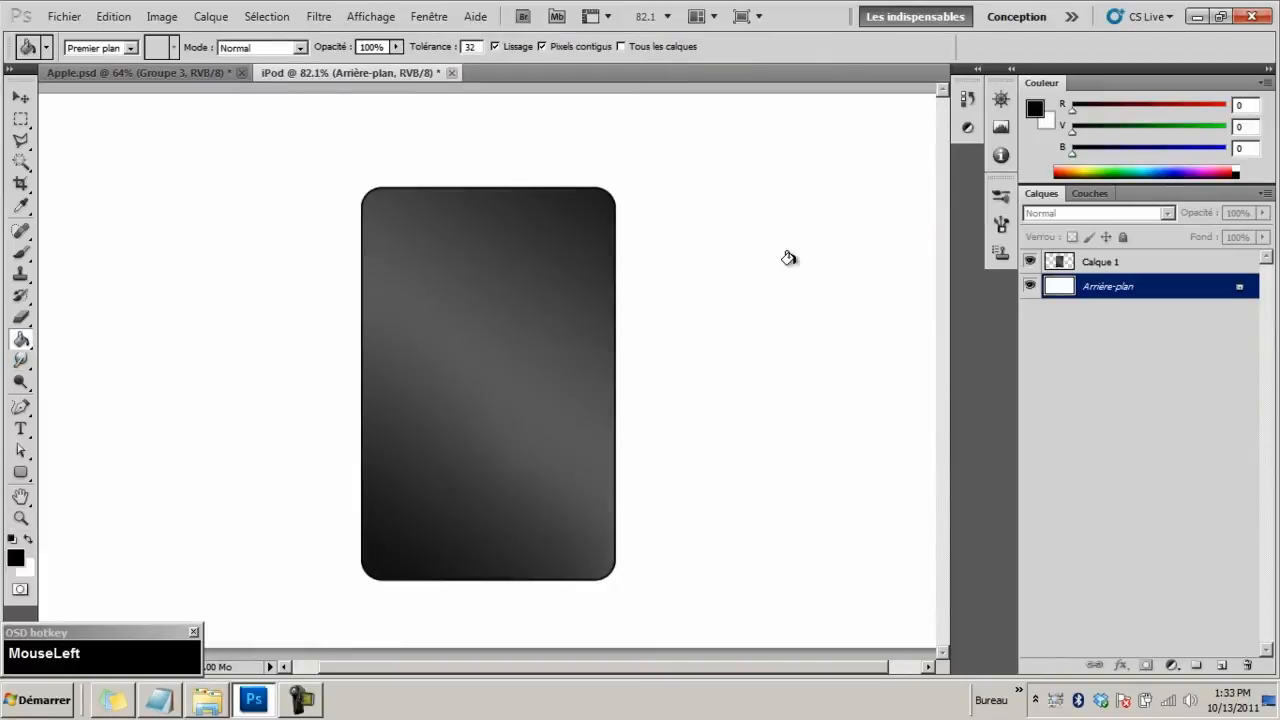
{"action": "key", "text": "x"}
{"action": "key", "text": "x"}
{"action": "left_click", "coordinate": [742, 247]}
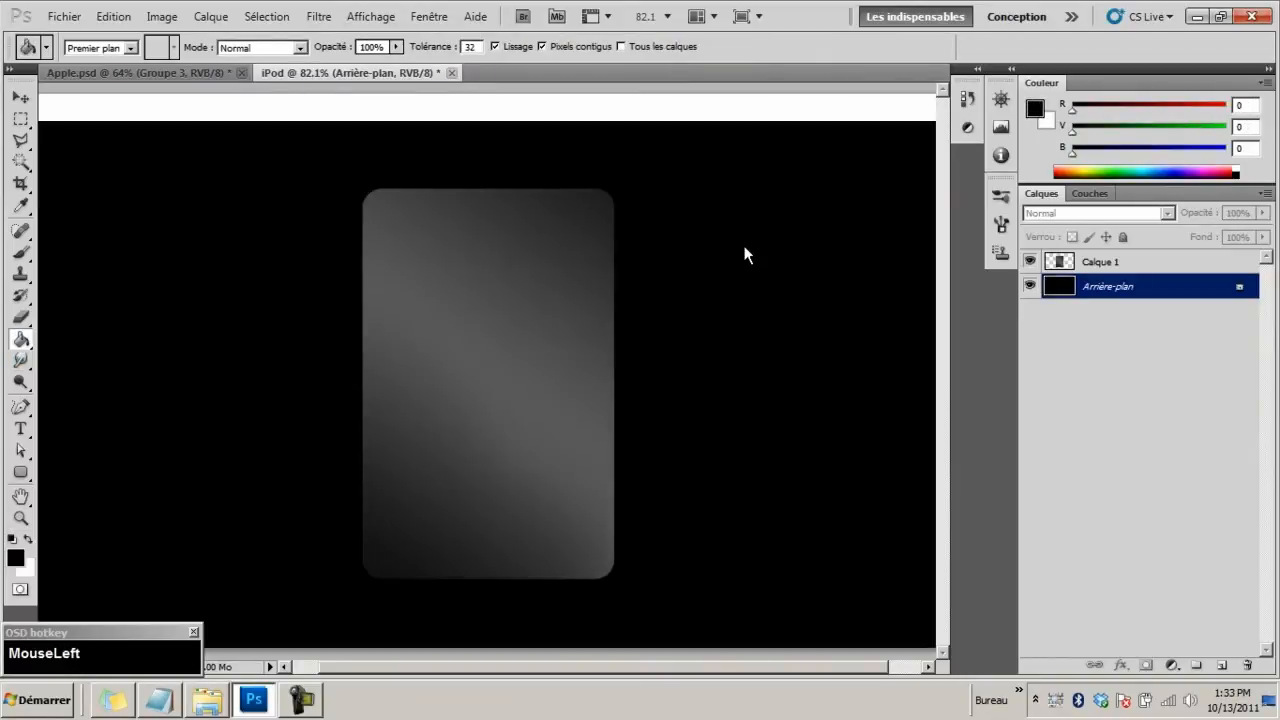
Open the blending options of Calque 1 and enable a second Contour effect around the rasterized body
{"action": "left_click", "coordinate": [1102, 263]}
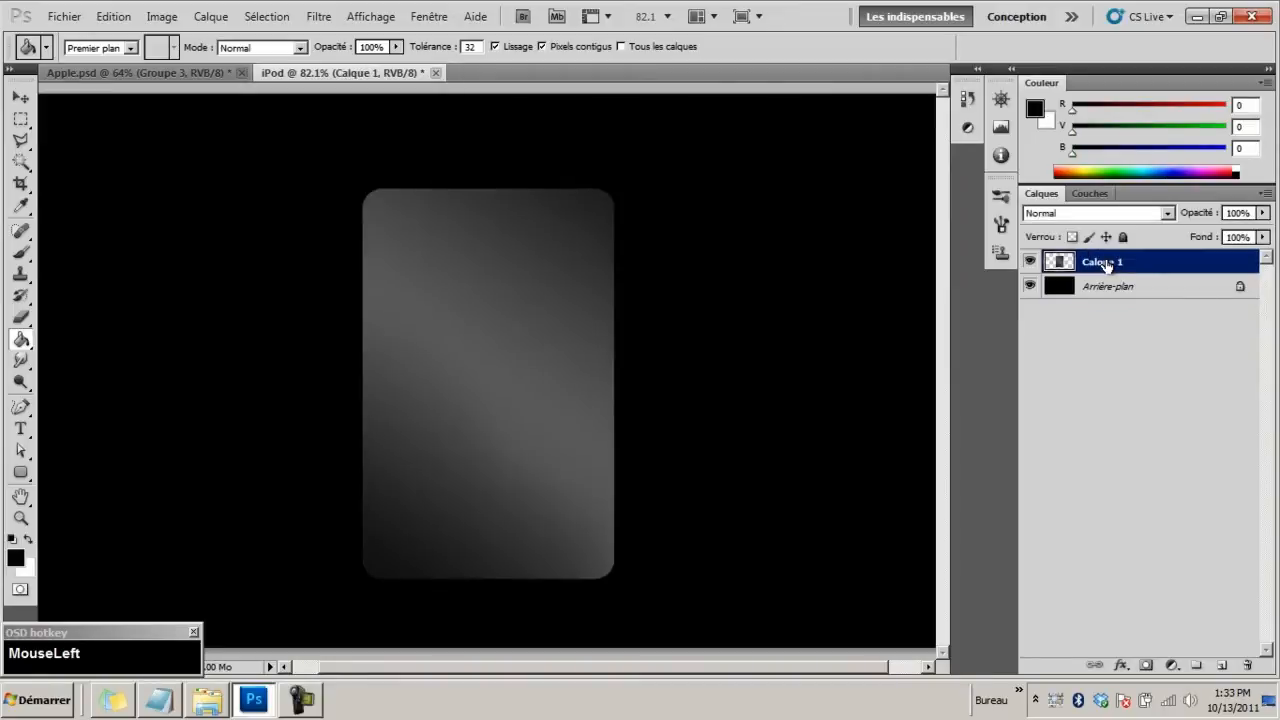
{"action": "right_click", "coordinate": [1105, 263]}
{"action": "left_click", "coordinate": [798, 326]}
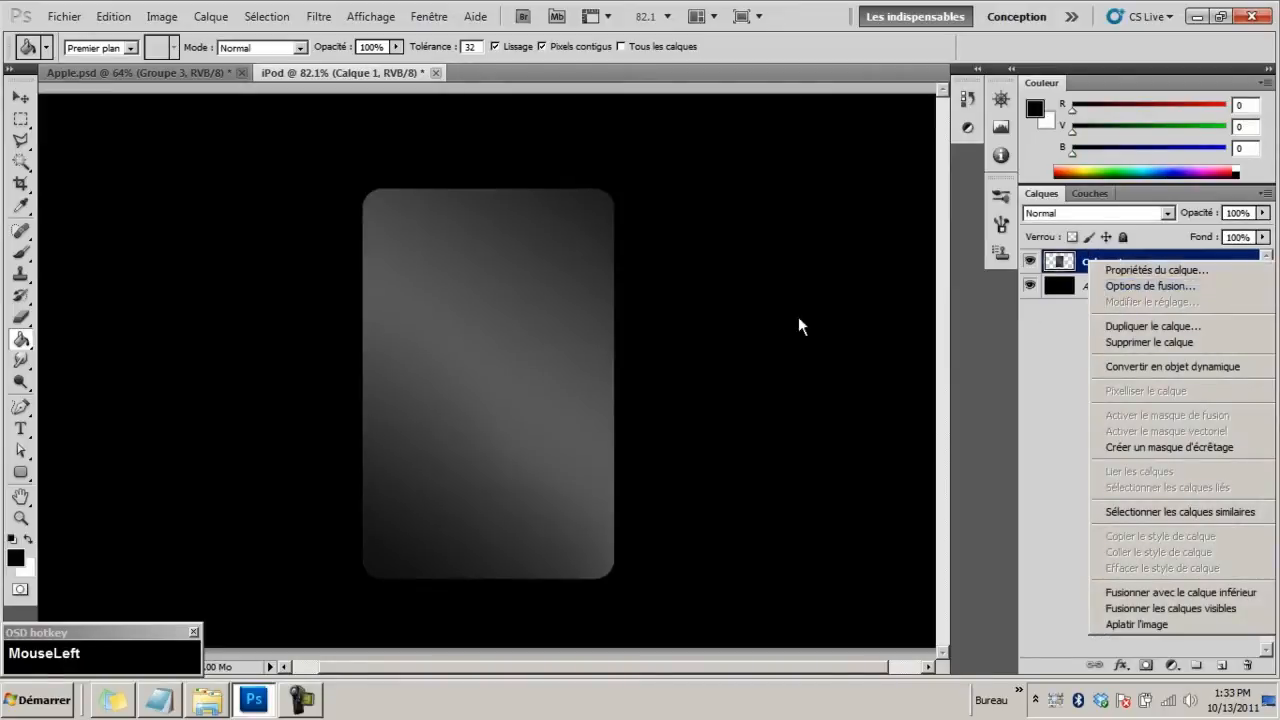
{"action": "left_click_drag", "start_coordinate": [744, 172], "coordinate": [875, 158]}
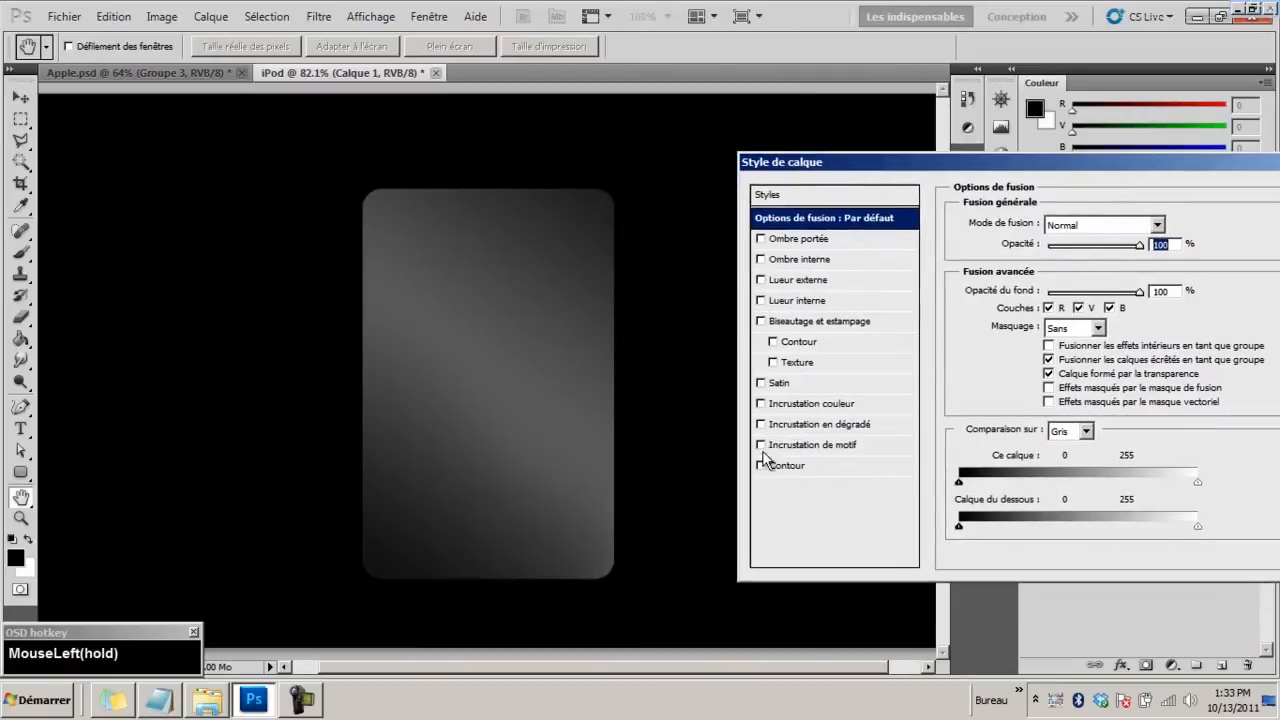
{"action": "left_click", "coordinate": [799, 465]}
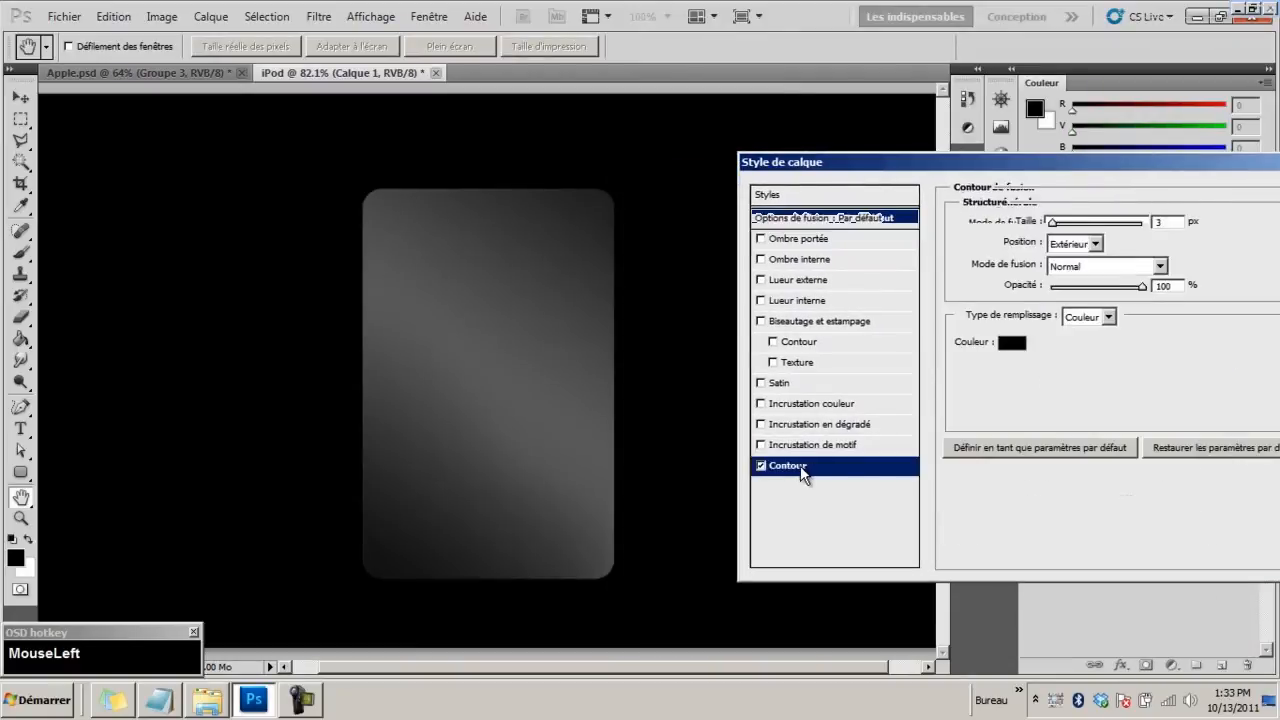
Set the new stroke's colour to white (ffffff) and its size to 2 px, and apply the layer style
{"action": "left_click", "coordinate": [1012, 343]}
{"action": "left_click", "coordinate": [776, 208]}
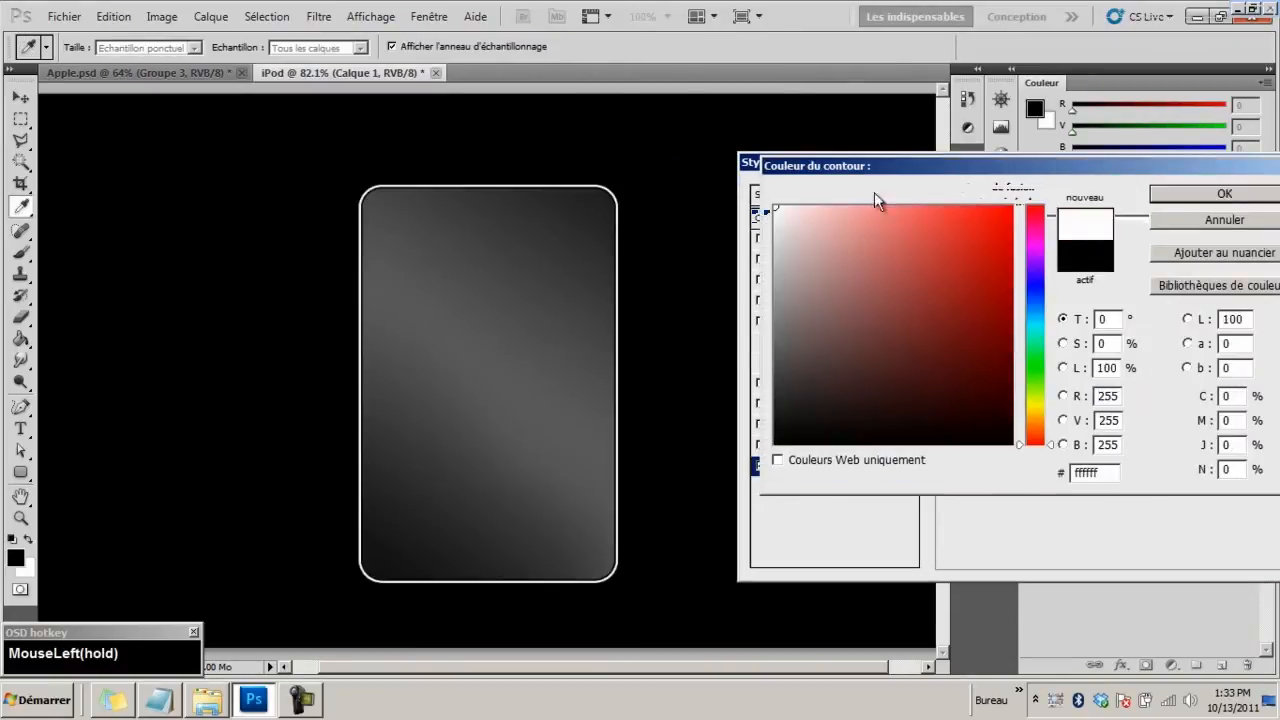
{"action": "left_click", "coordinate": [1180, 191]}
{"action": "left_click_drag", "start_coordinate": [1052, 163], "coordinate": [1005, 187]}
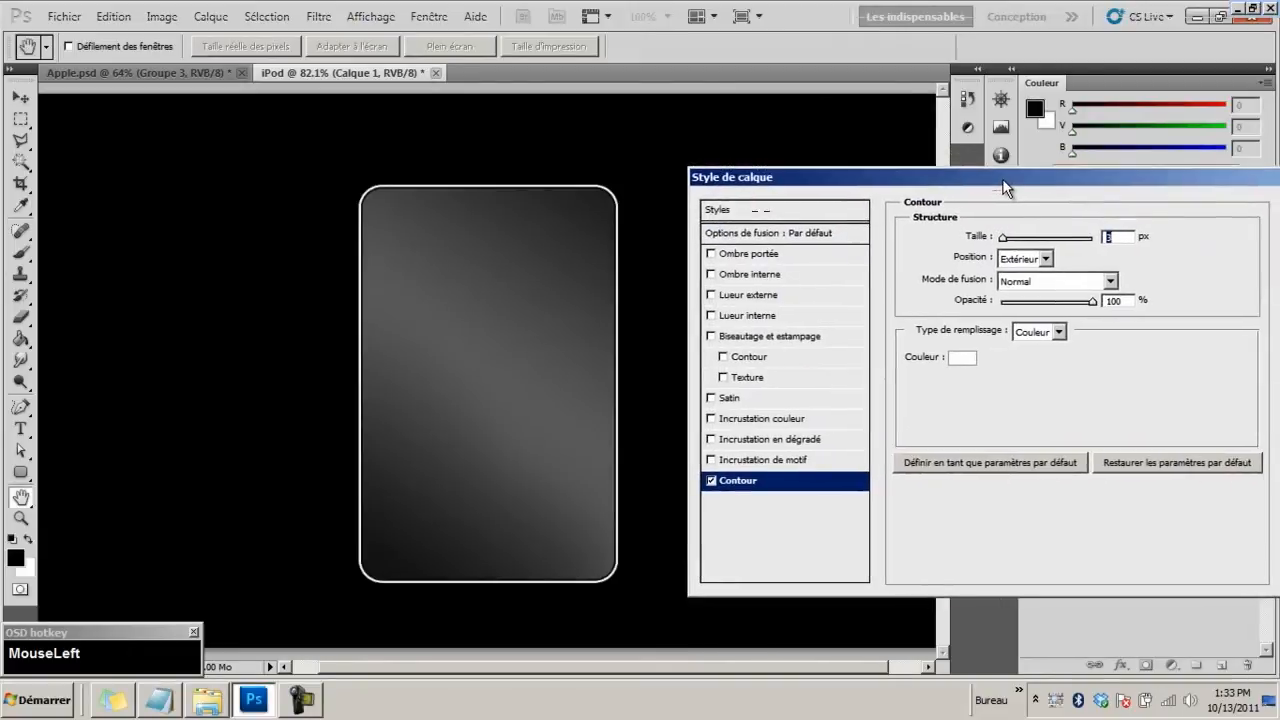
{"action": "left_click_drag", "start_coordinate": [1124, 238], "coordinate": [1071, 240]}
{"action": "type", "text": "2"}
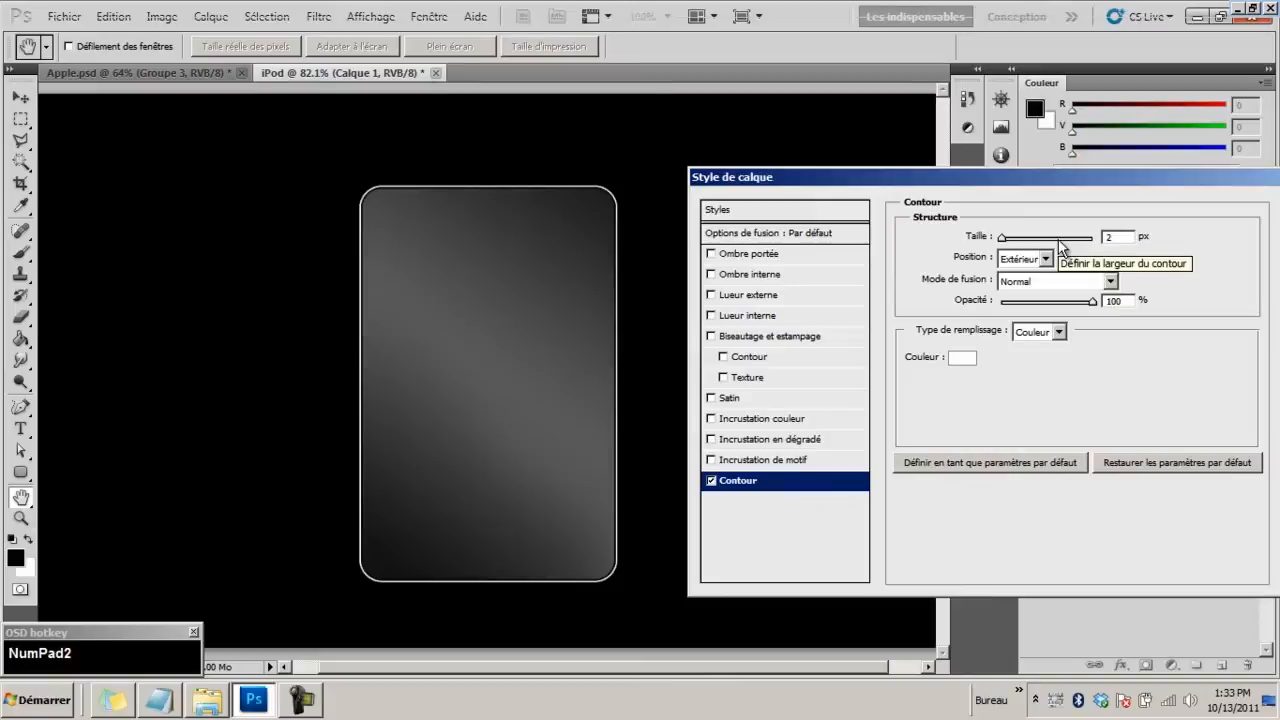
{"action": "left_click_drag", "start_coordinate": [1125, 172], "coordinate": [1060, 170]}
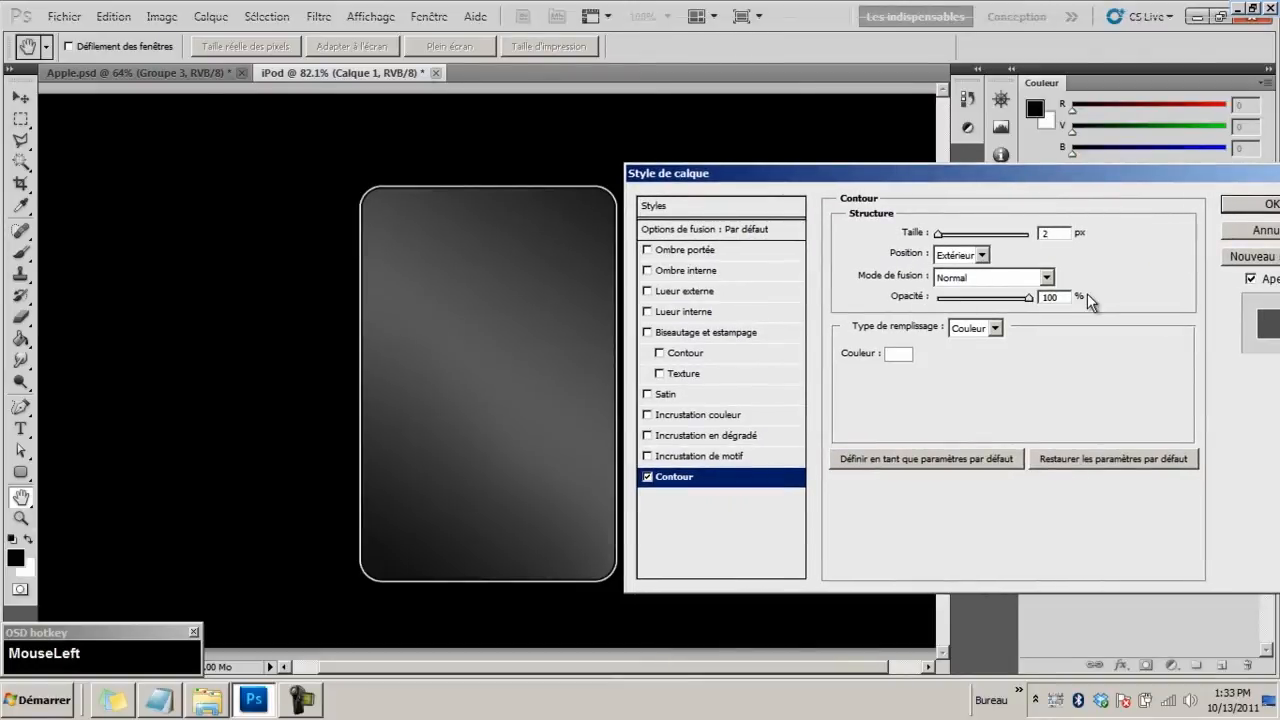
{"action": "left_click", "coordinate": [1245, 211]}
Examine the white stroke up close along the body's upper edge and rounded corners
{"action": "key", "text": "z"}
{"action": "left_click_drag", "start_coordinate": [480, 366], "coordinate": [505, 352]}
{"action": "left_click", "coordinate": [1040, 272]}
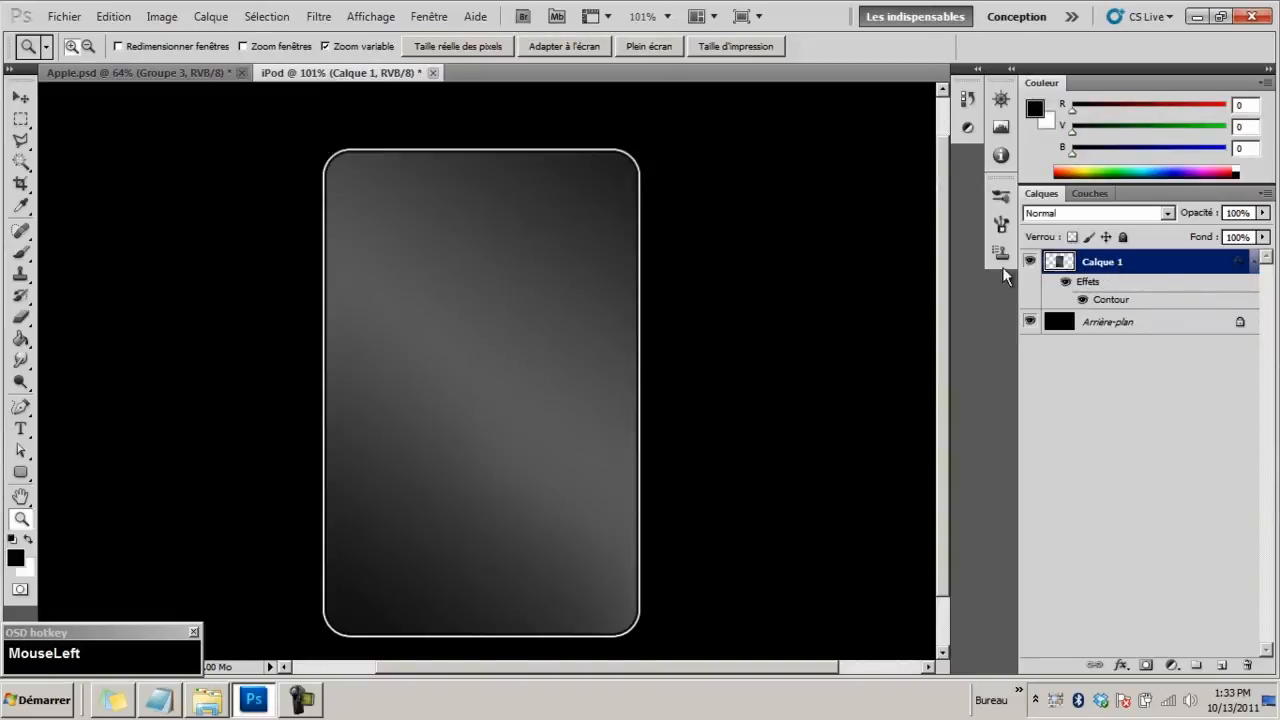
{"action": "left_click_drag", "start_coordinate": [450, 129], "coordinate": [531, 137]}
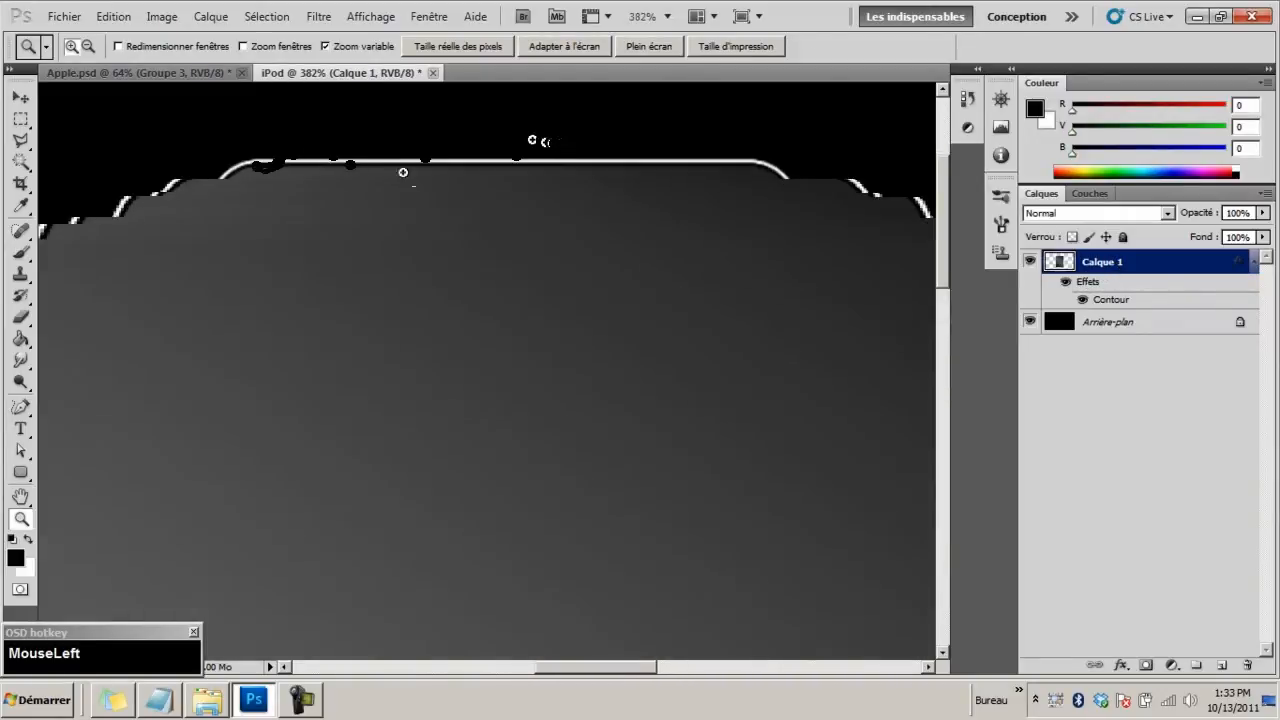
{"action": "left_click_drag", "start_coordinate": [490, 196], "coordinate": [428, 200]}
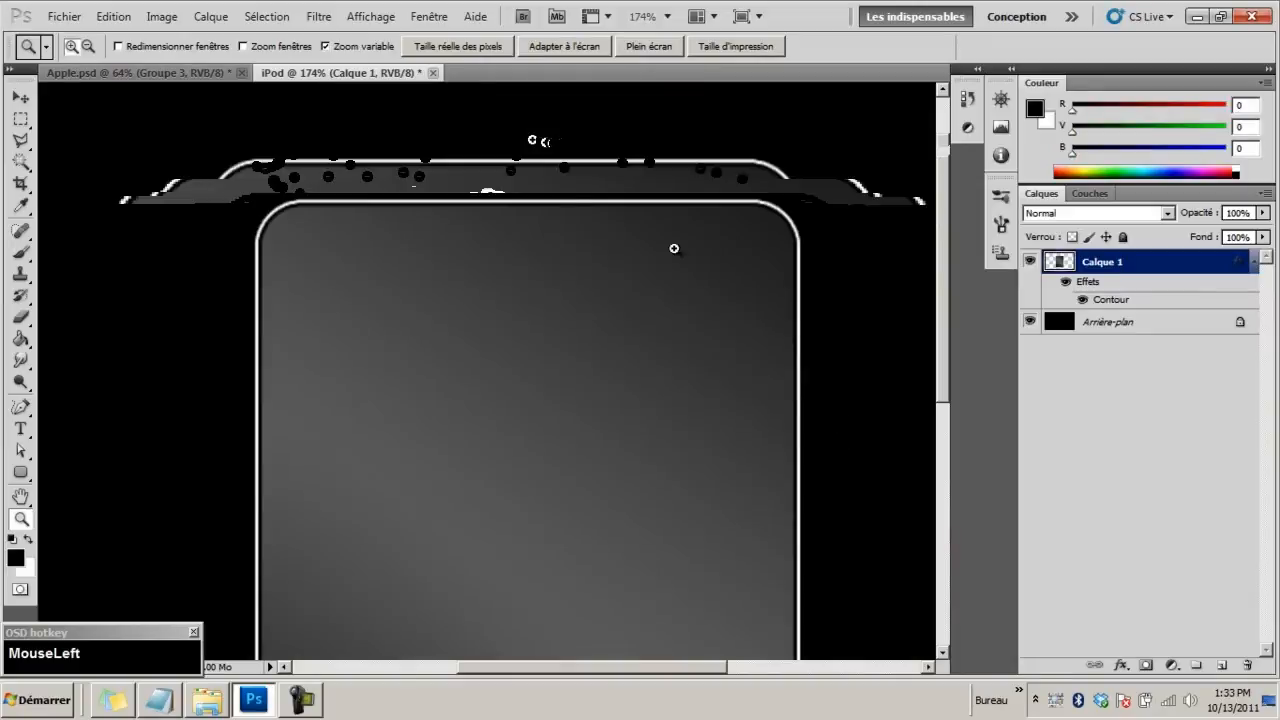
{"action": "left_click_drag", "start_coordinate": [675, 201], "coordinate": [1100, 262]}
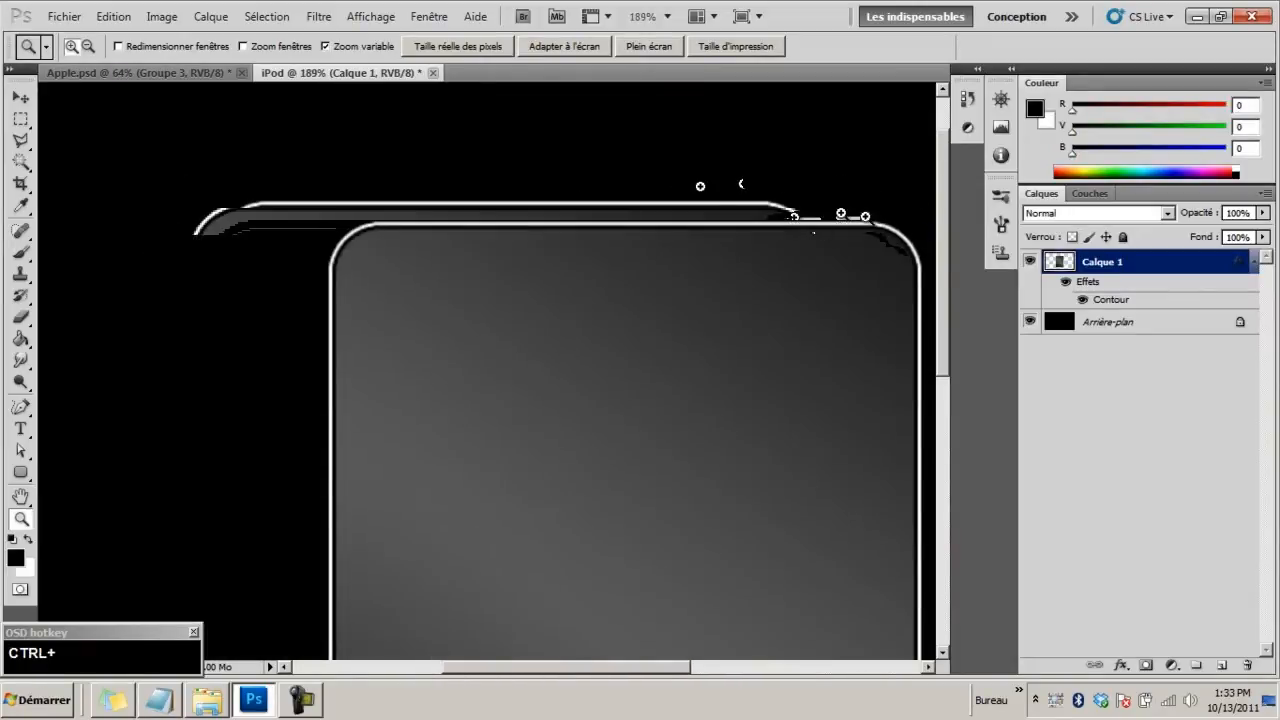
{"action": "left_click_drag", "start_coordinate": [902, 224], "coordinate": [1063, 272]}
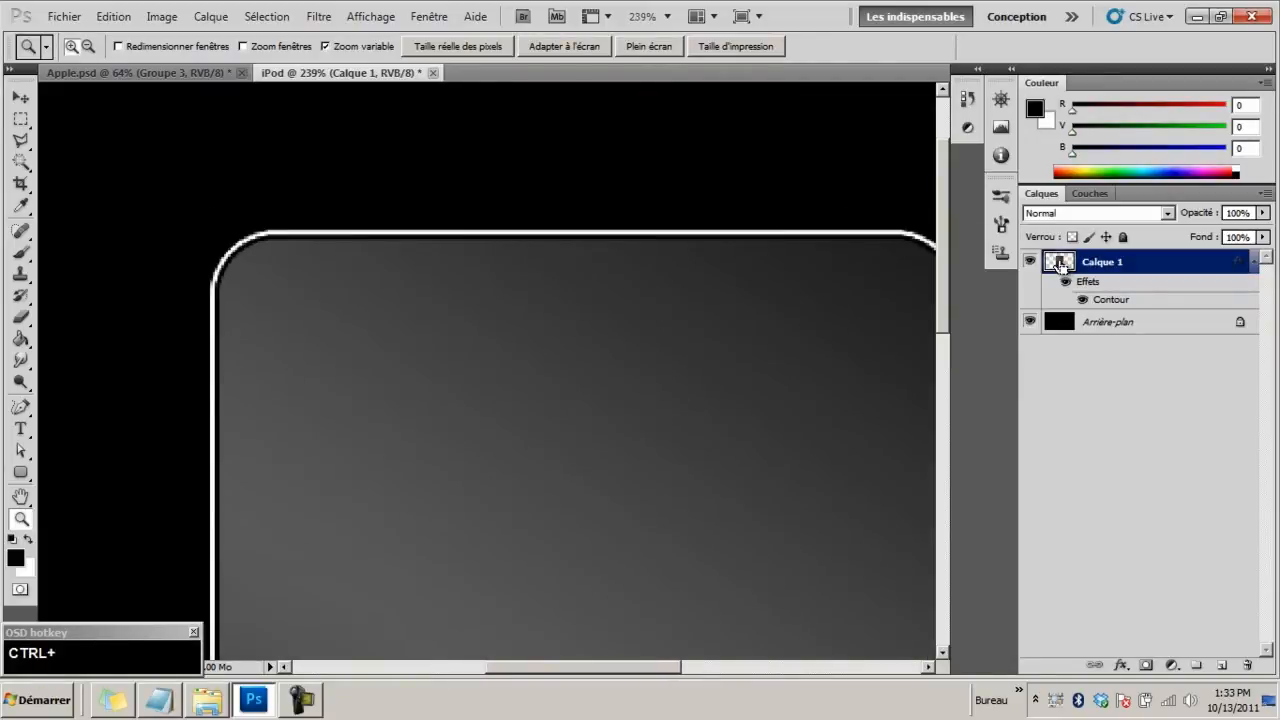
Load the outline of Calque 1 as a selection and check how it follows the body's upper edge
{"action": "left_click", "coordinate": [1060, 263], "text": "ctrl"}
{"action": "left_click_drag", "start_coordinate": [488, 233], "coordinate": [536, 234]}
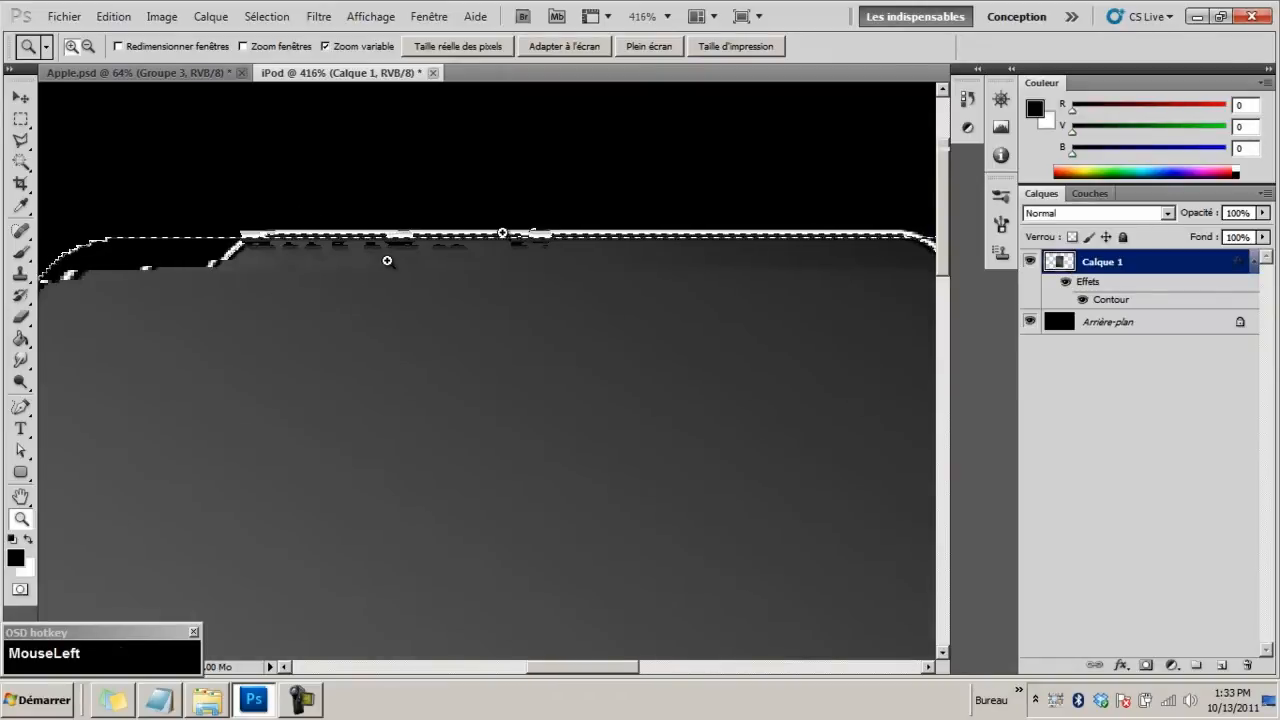
{"action": "left_click_drag", "start_coordinate": [406, 277], "coordinate": [262, 277]}
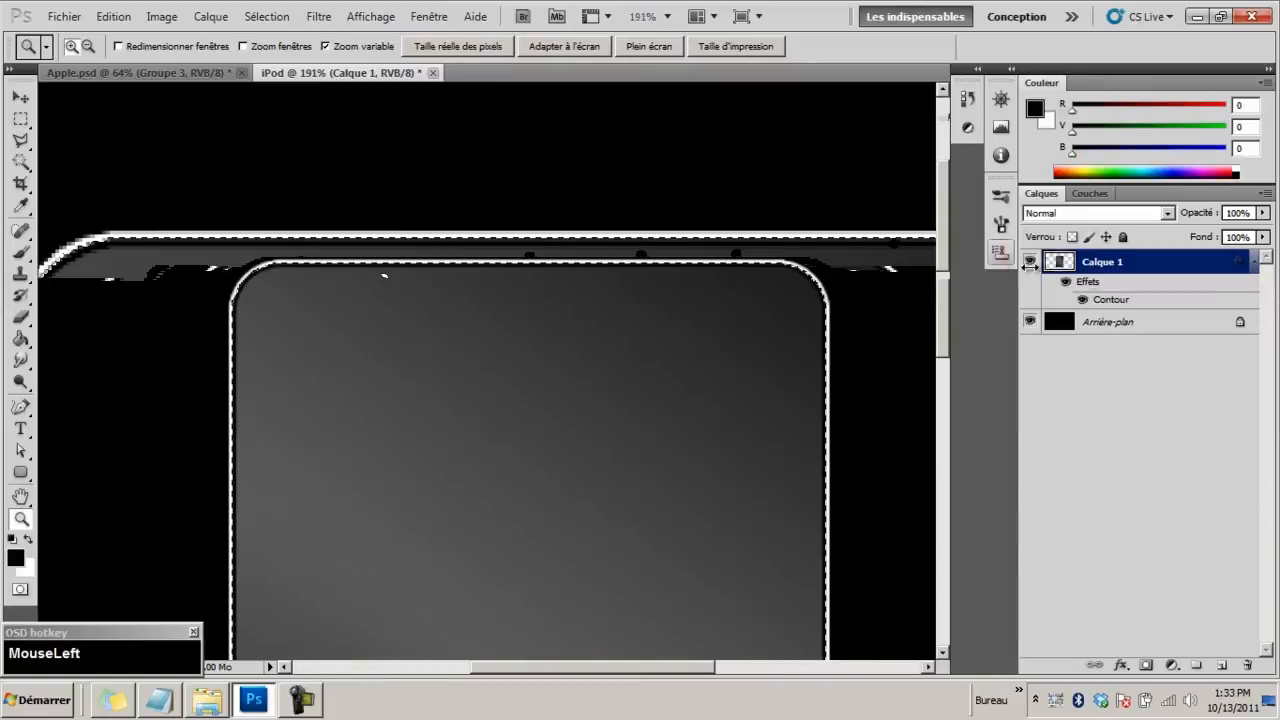
{"action": "left_click_drag", "start_coordinate": [325, 240], "coordinate": [290, 320]}
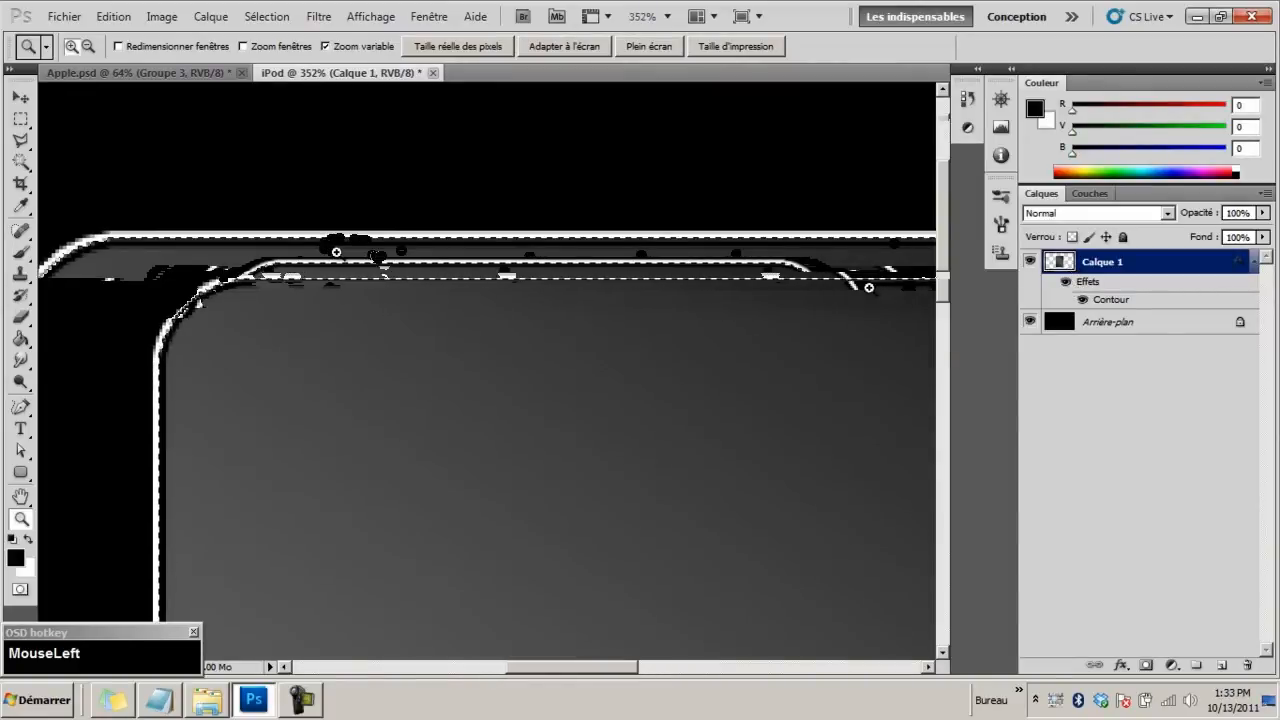
{"action": "left_click_drag", "start_coordinate": [868, 287], "coordinate": [640, 329]}
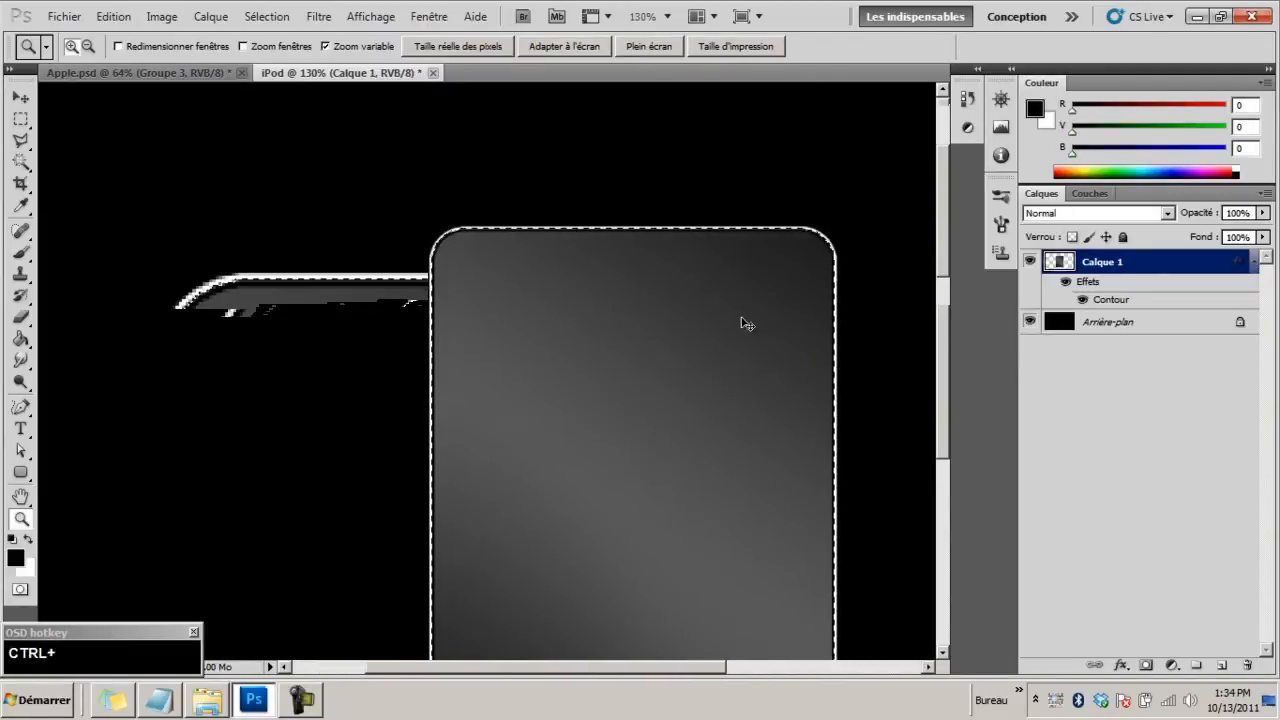
Clear the selection, convert Calque 1 to a smart object and rasterize it so the white stroke becomes part of its pixels
{"action": "key", "text": "ctrl+d"}
{"action": "right_click", "coordinate": [1118, 268]}
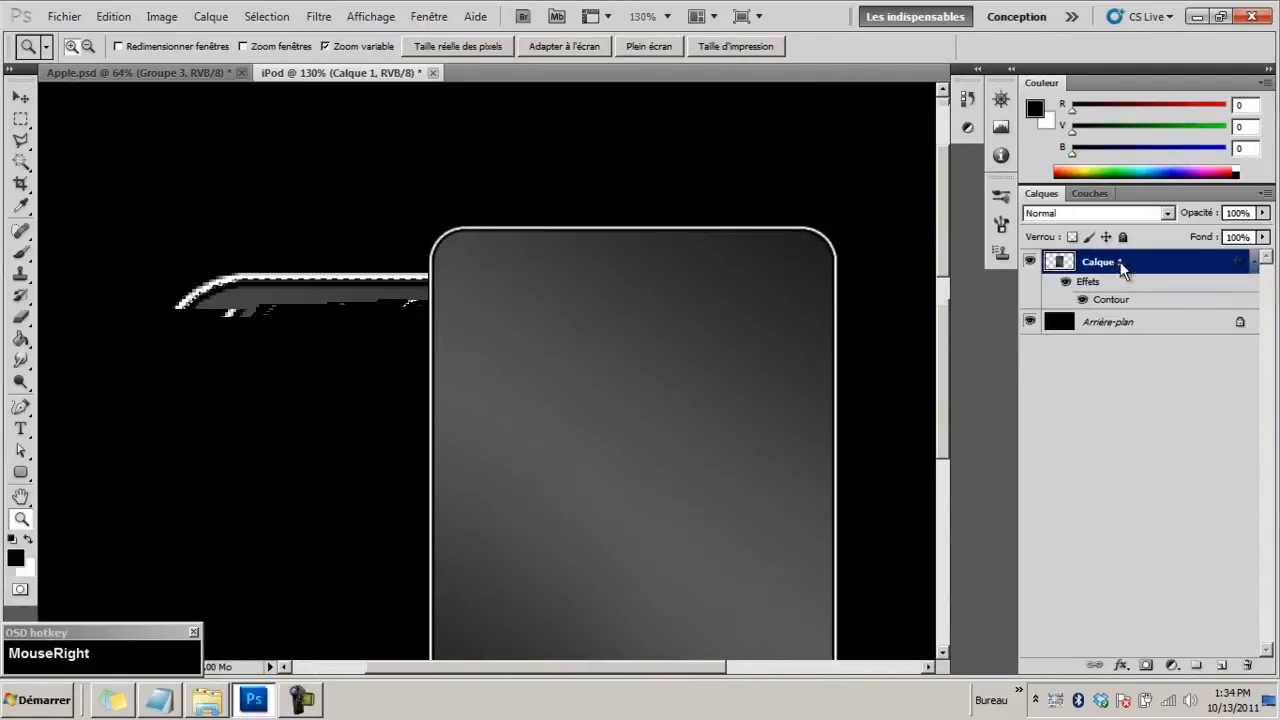
{"action": "left_click", "coordinate": [1140, 368]}
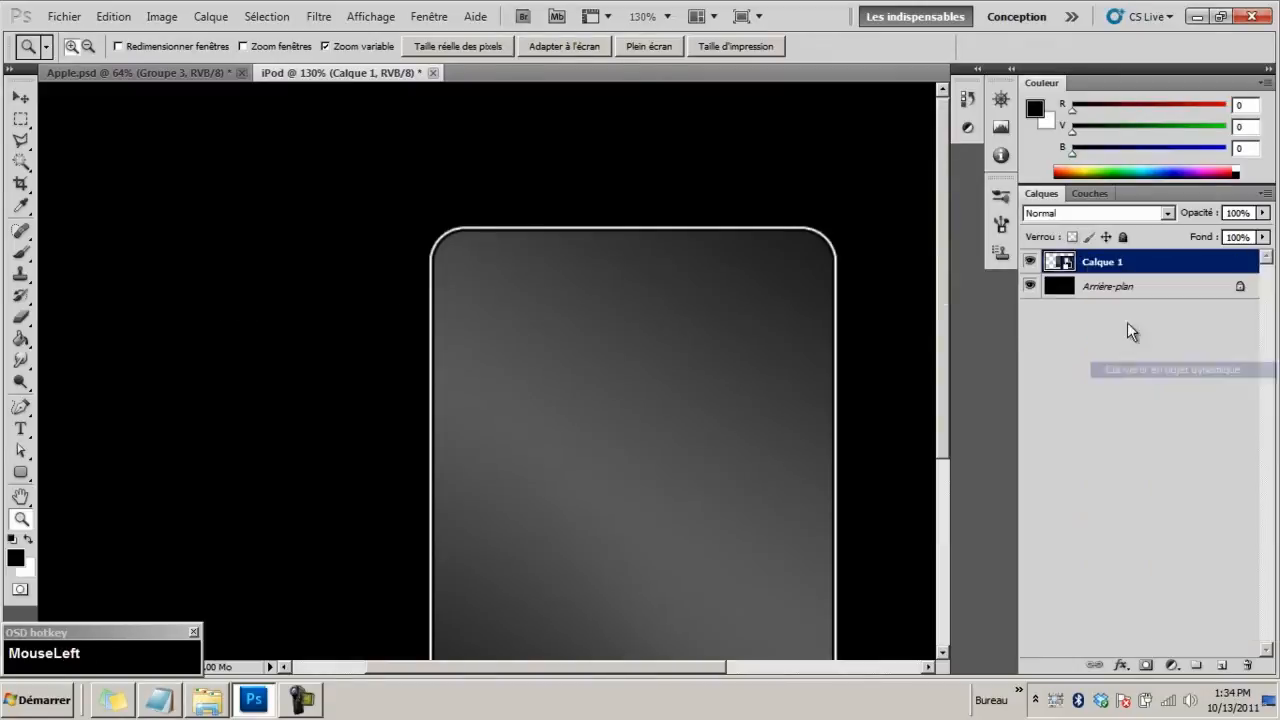
{"action": "right_click", "coordinate": [1111, 268]}
{"action": "left_click", "coordinate": [1011, 430]}
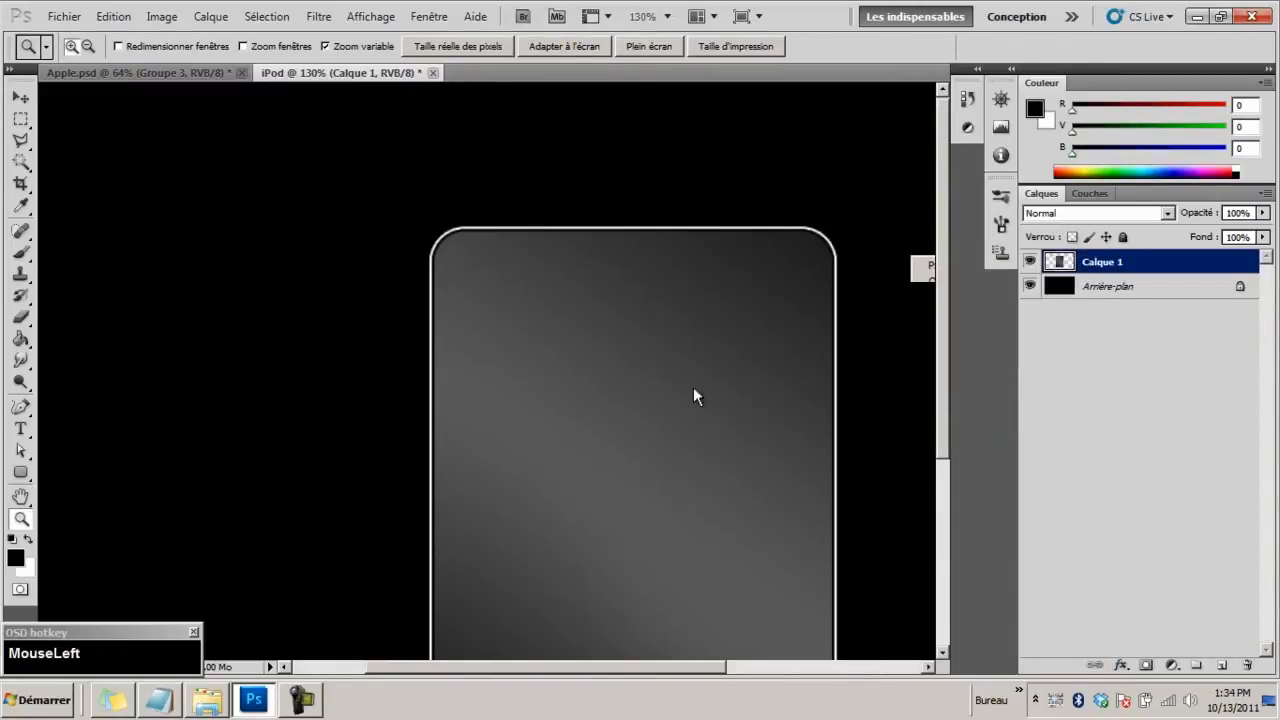
Load the rasterized body's outline as a selection and check that it includes the white edge around the rounded corner
{"action": "left_click_drag", "start_coordinate": [543, 215], "coordinate": [595, 226]}
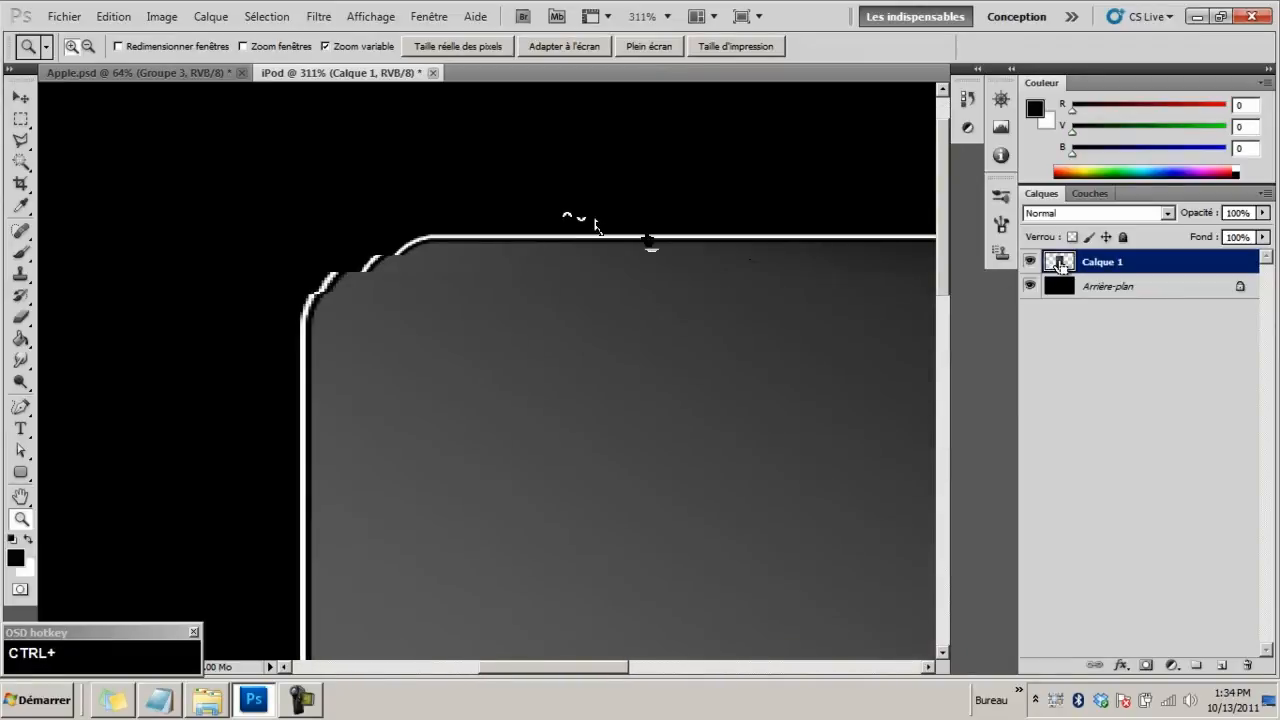
{"action": "left_click", "coordinate": [1059, 263], "text": "ctrl"}
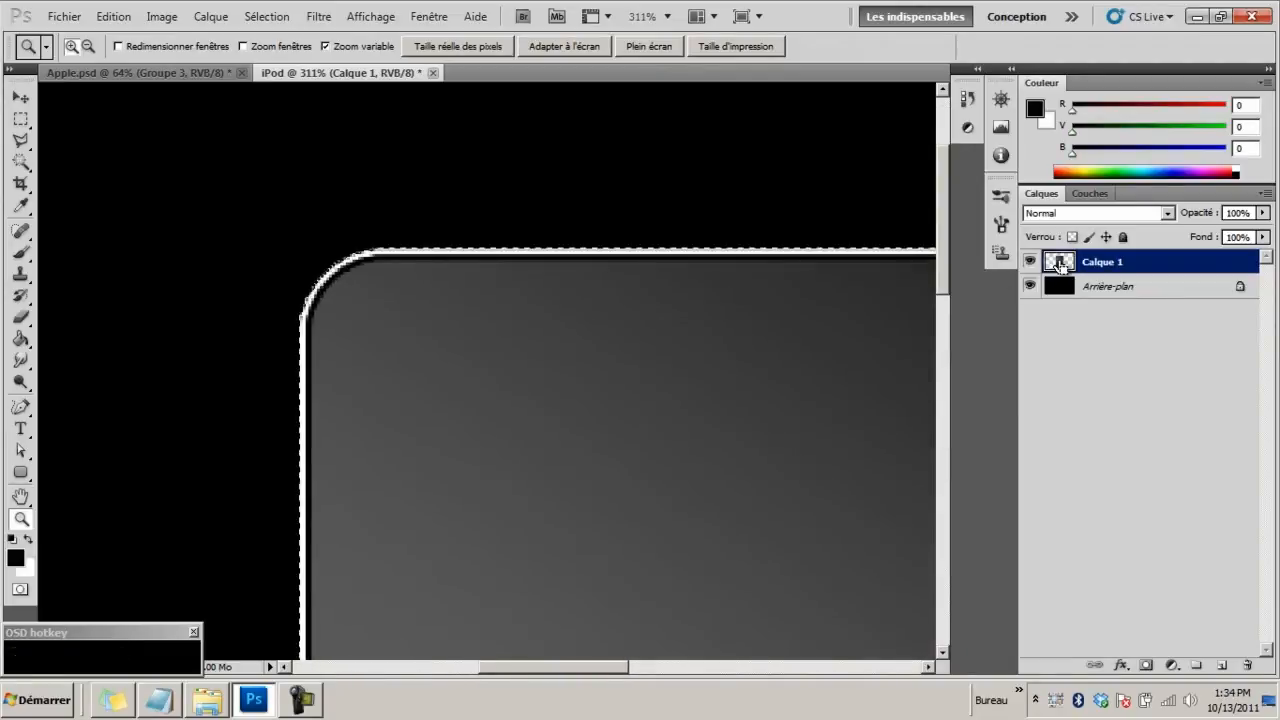
{"action": "left_click", "coordinate": [29, 97]}
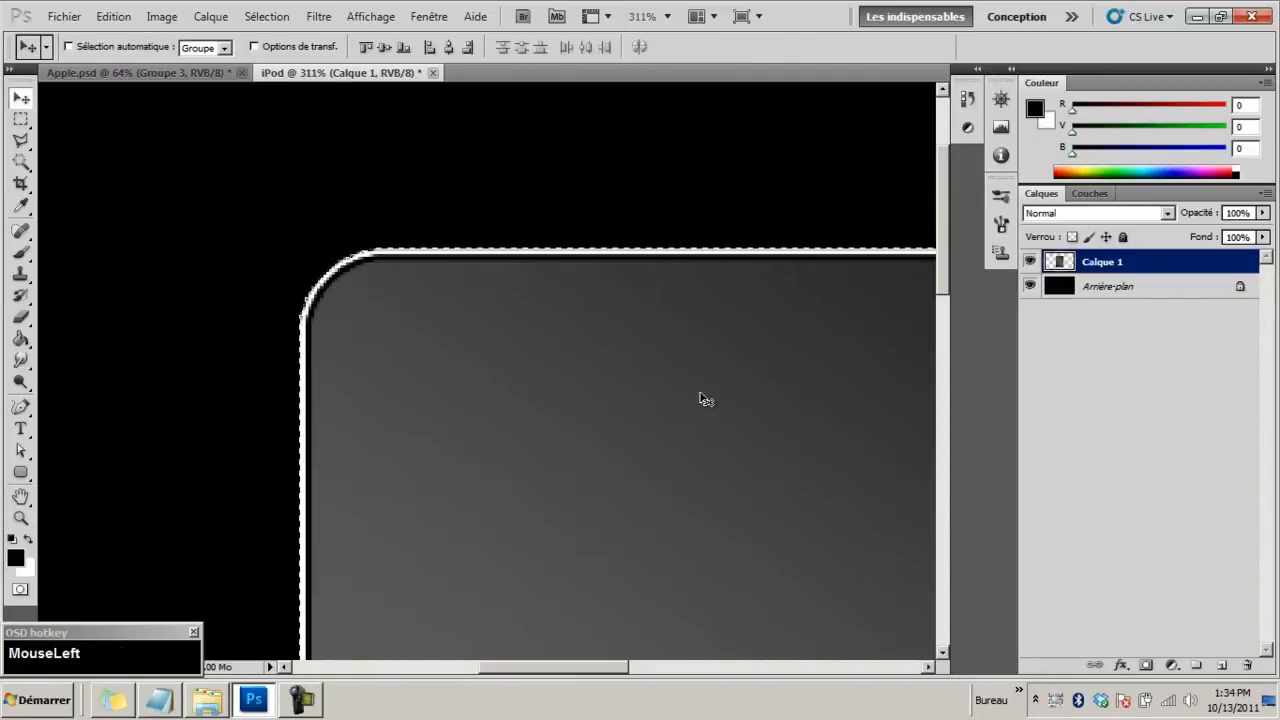
{"action": "key", "text": "z"}
{"action": "left_click_drag", "start_coordinate": [700, 397], "coordinate": [566, 217]}
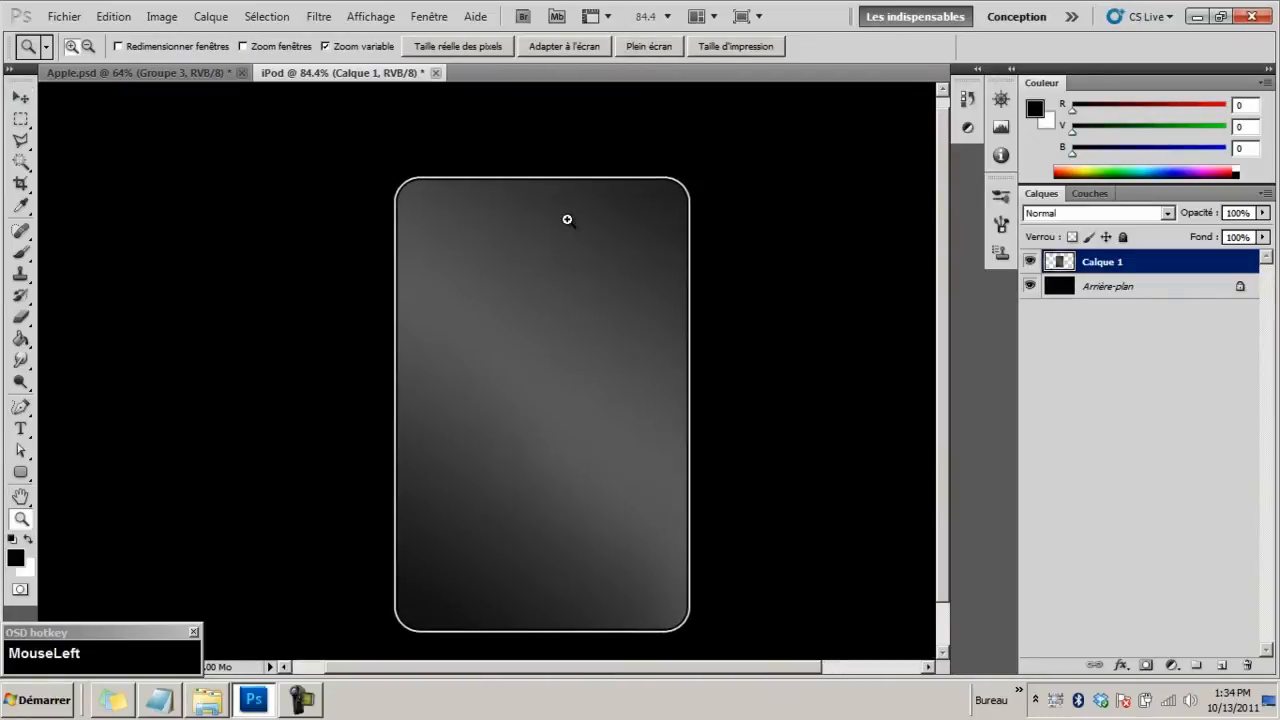
Add a new empty layer above Calque 1 and reload the outline of Calque 1 as the selection
{"action": "left_click", "coordinate": [1221, 665]}
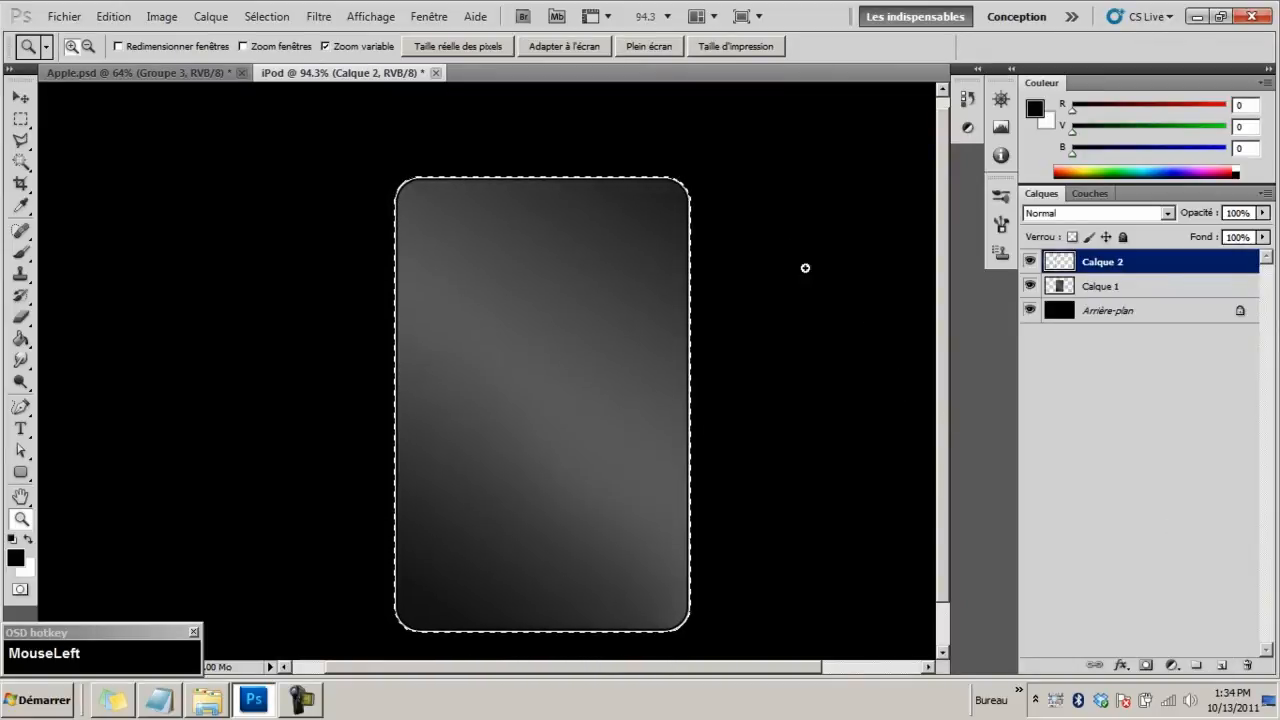
{"action": "key", "text": "ctrl+d"}
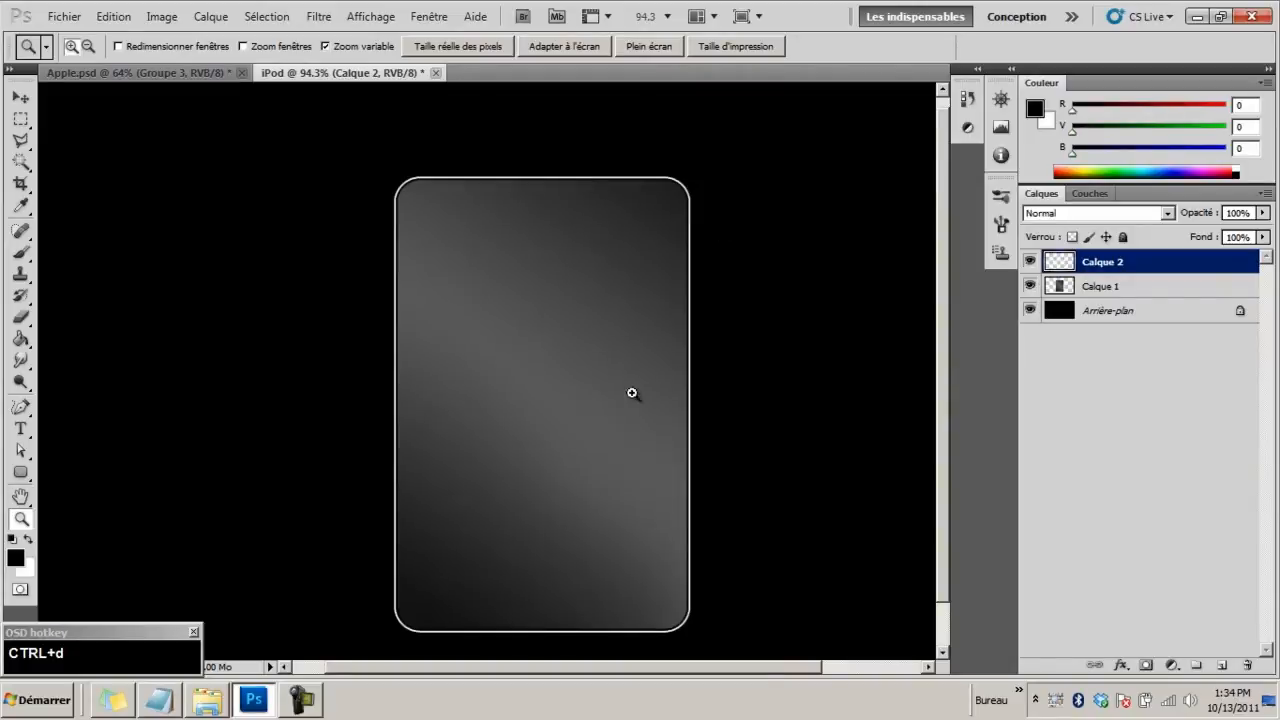
{"action": "left_click", "coordinate": [1061, 289], "text": "ctrl"}
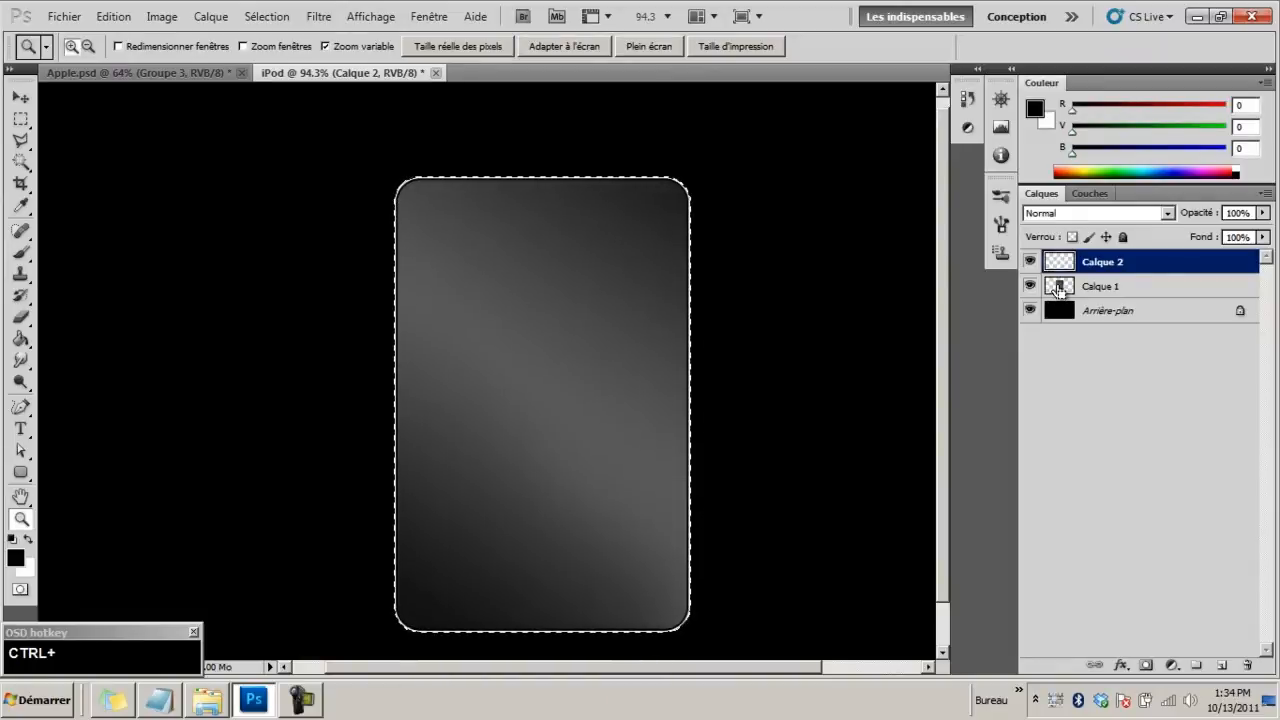
Expand the selection around the body by 3 pixels
{"action": "left_click", "coordinate": [268, 16]}
{"action": "mouse_move", "coordinate": [332, 205]}
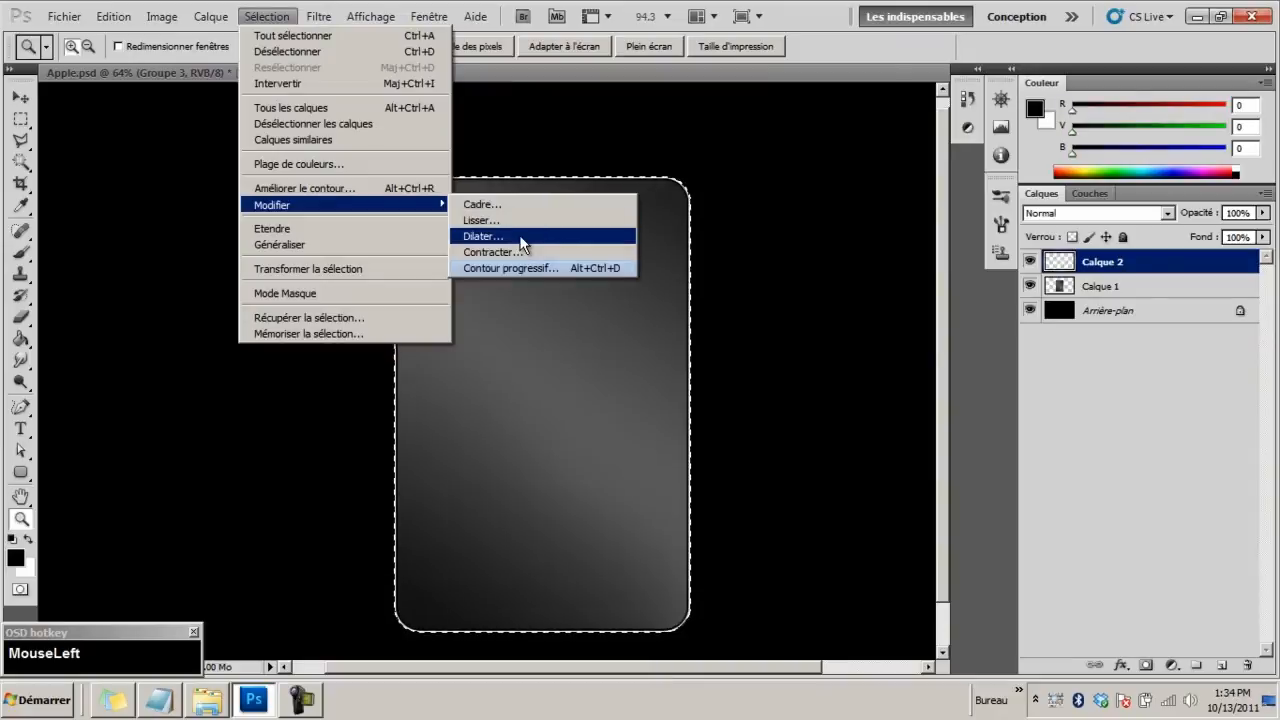
{"action": "left_click", "coordinate": [529, 237]}
{"action": "left_click_drag", "start_coordinate": [636, 212], "coordinate": [723, 220]}
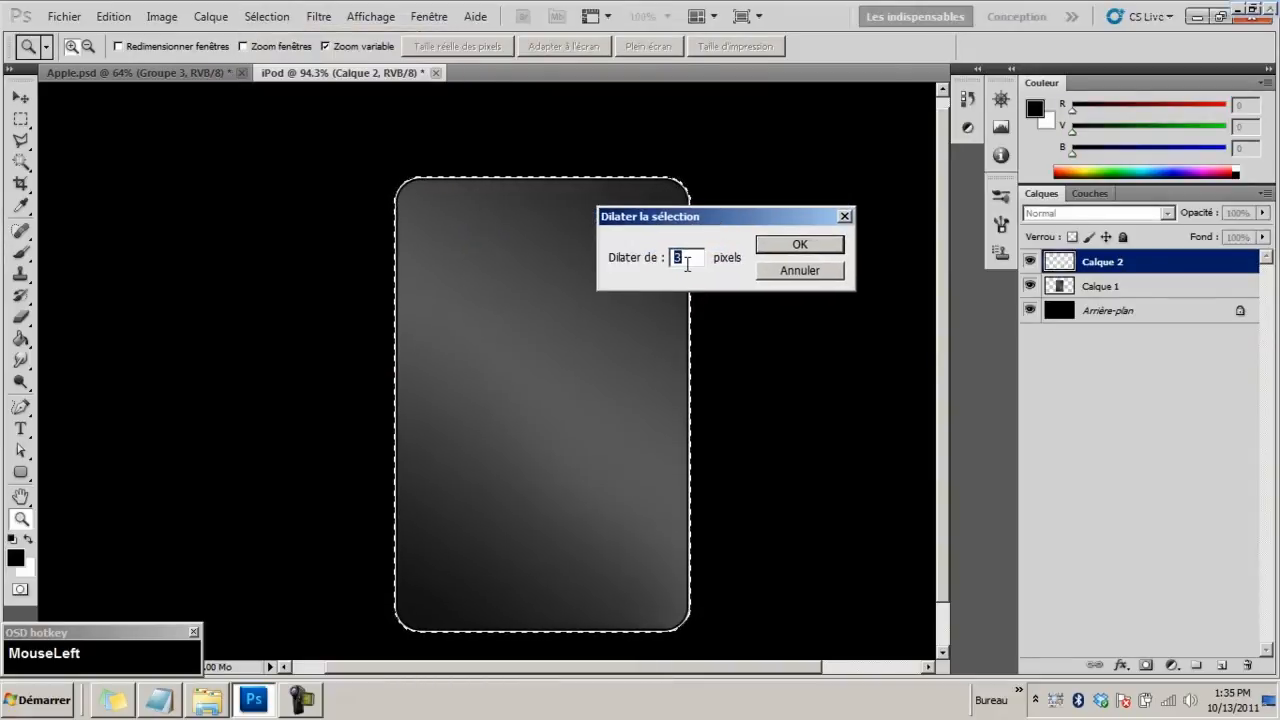
{"action": "left_click", "coordinate": [803, 246]}
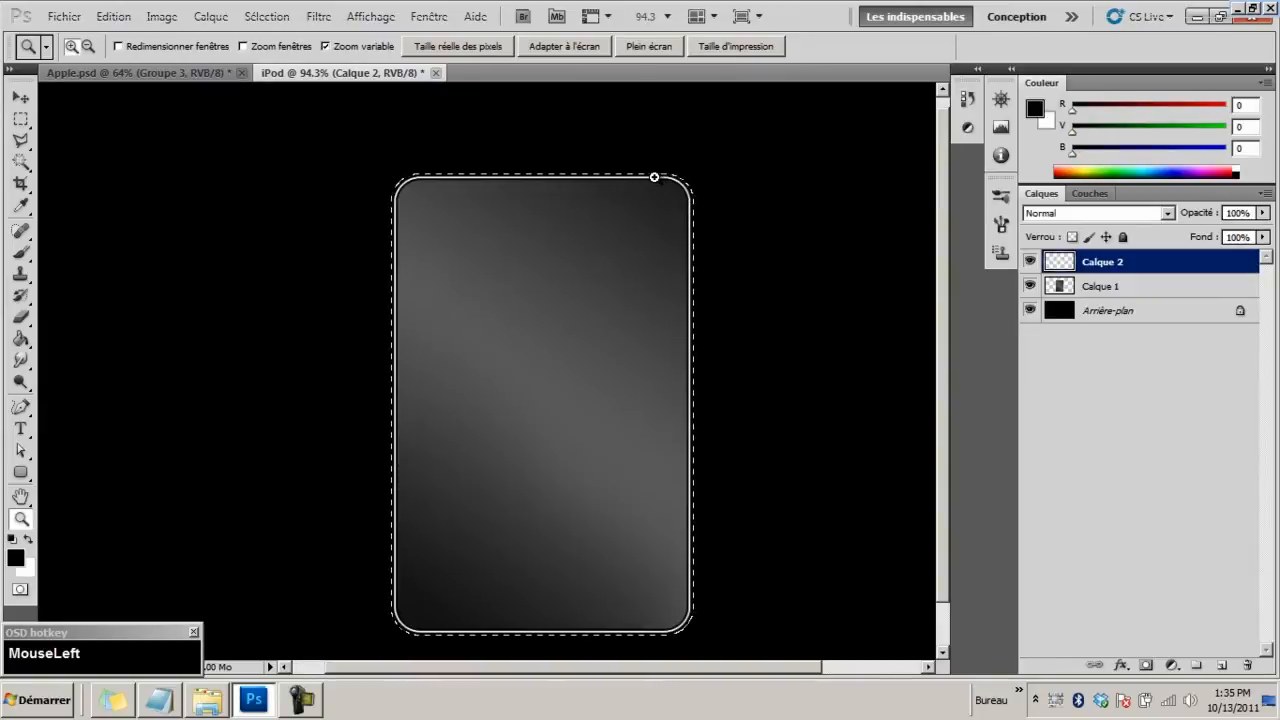
Fill the expanded selection with white on Calque 2 using the Paint Bucket, and deselect
{"action": "left_click_drag", "start_coordinate": [1067, 265], "coordinate": [189, 346]}
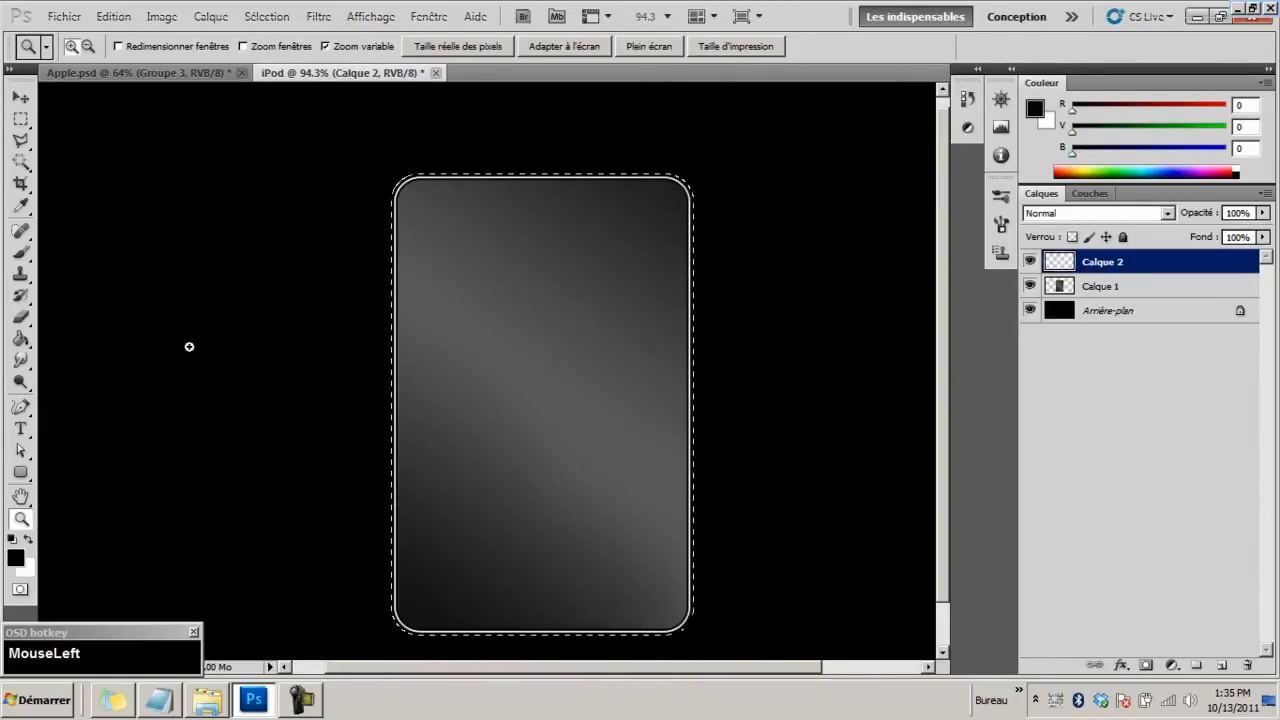
{"action": "left_click", "coordinate": [20, 339]}
{"action": "right_click", "coordinate": [20, 339]}
{"action": "left_click", "coordinate": [87, 358]}
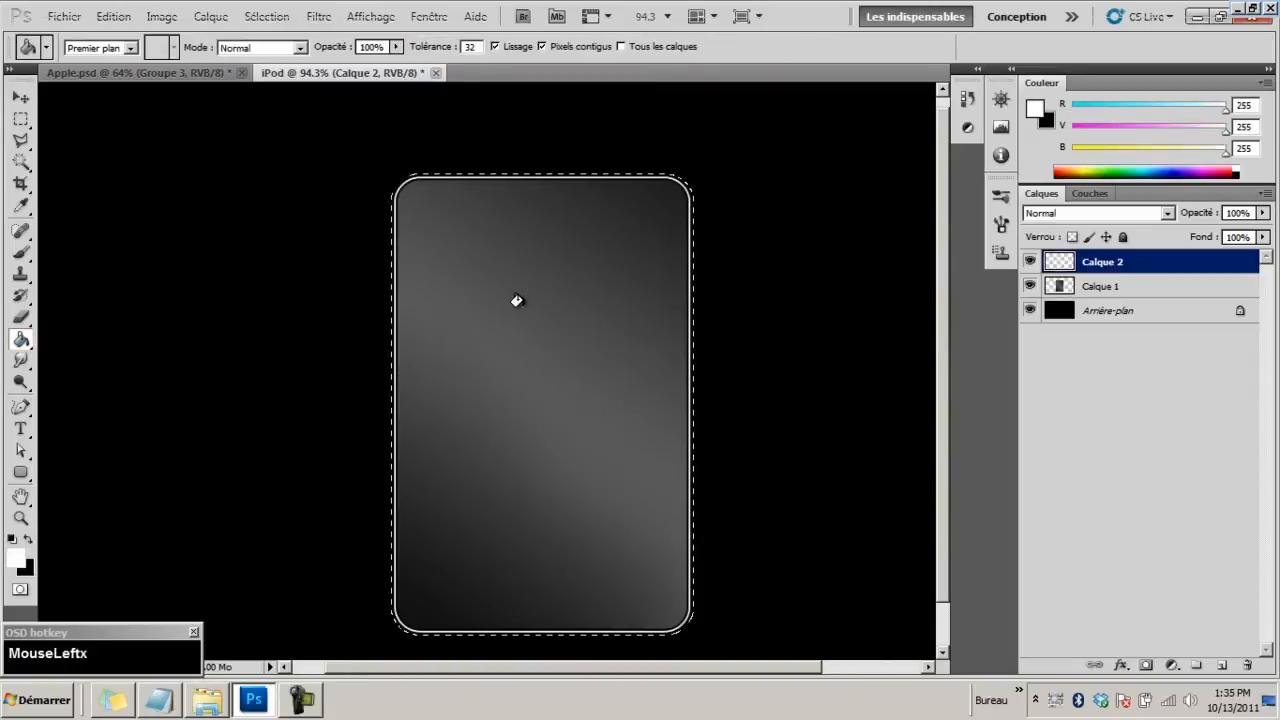
{"action": "key", "text": "x"}
{"action": "left_click", "coordinate": [534, 258]}
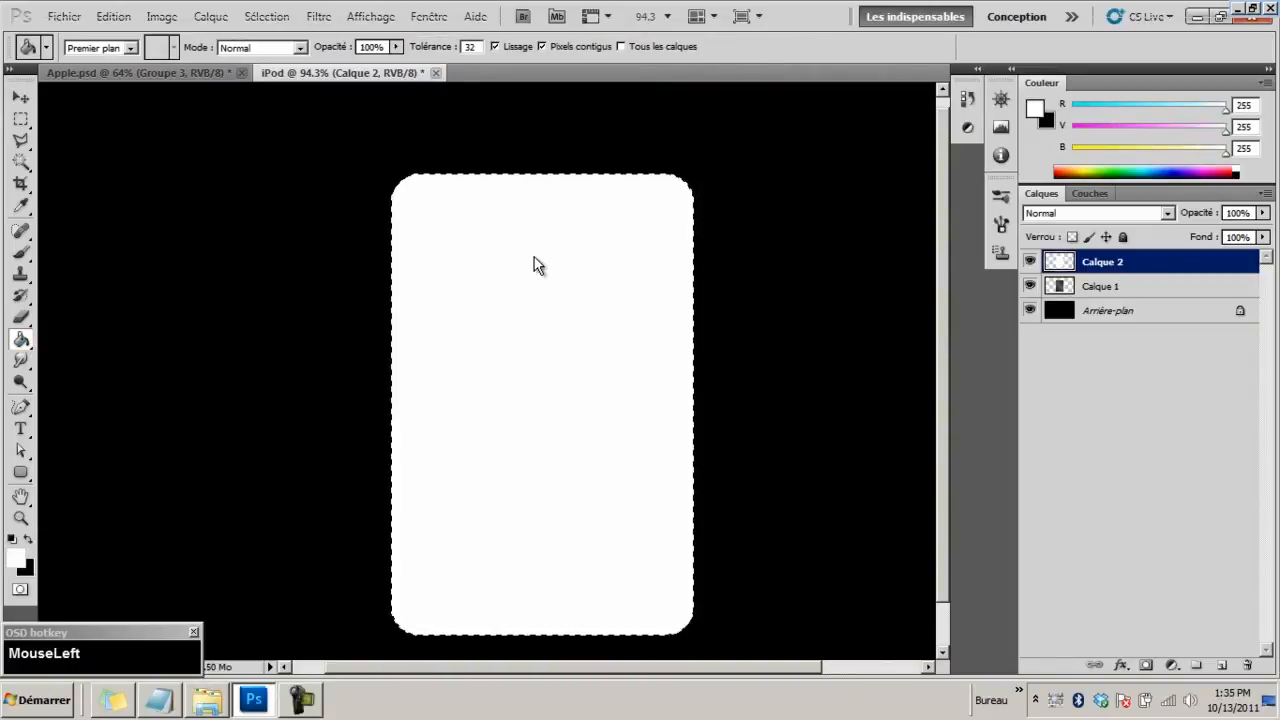
{"action": "key", "text": "ctrl+d"}
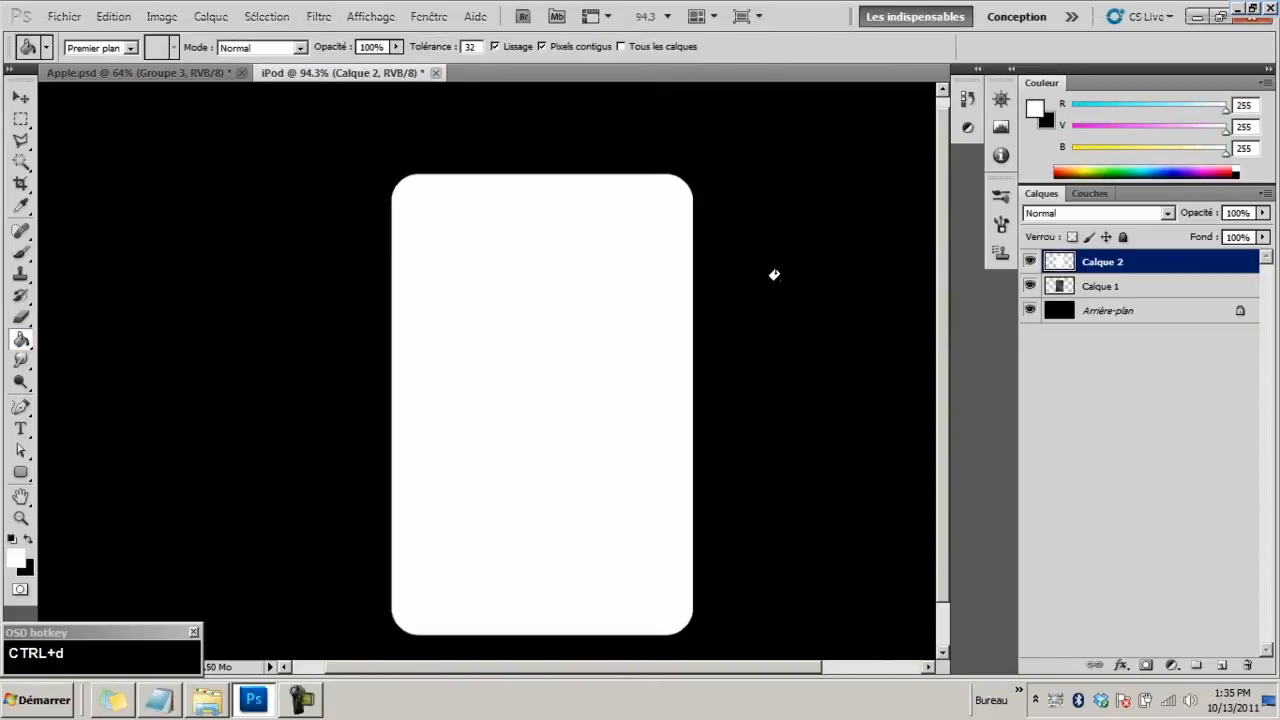
Compare the body with and without Calque 2, and load the outline of Calque 1 as a selection over the white shape
{"action": "left_click", "coordinate": [1030, 262]}
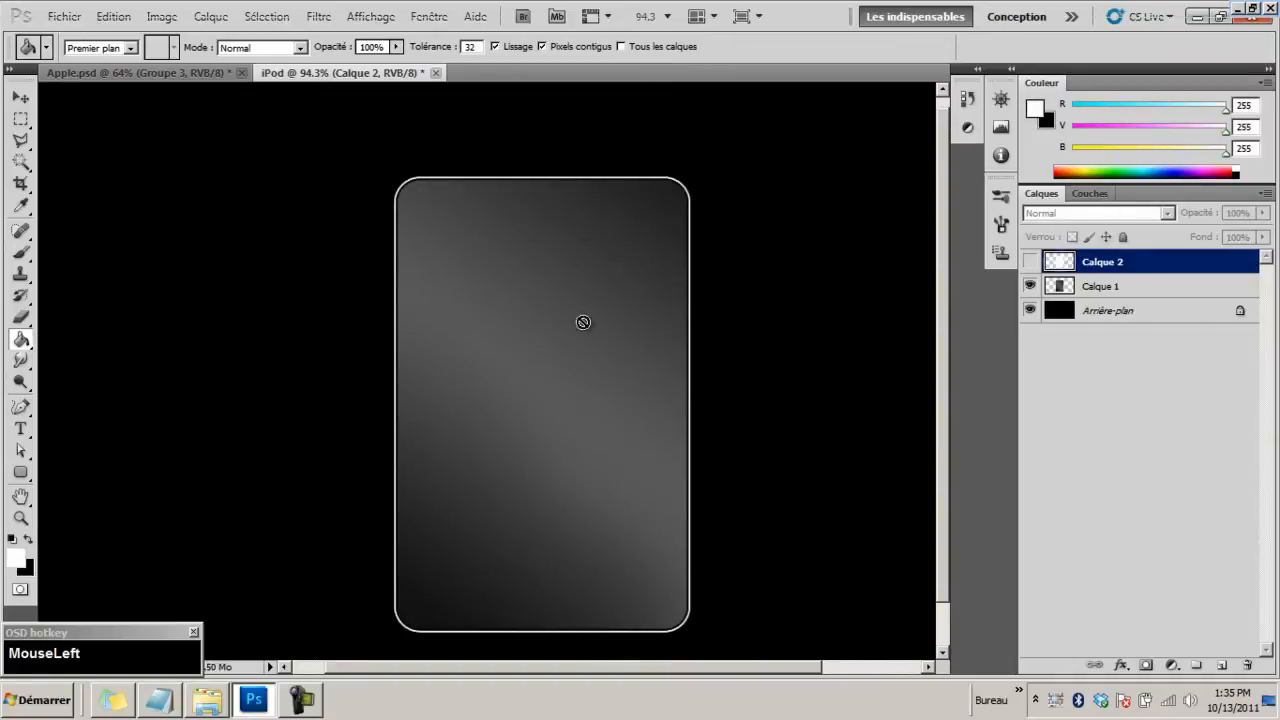
{"action": "left_click", "coordinate": [1030, 262]}
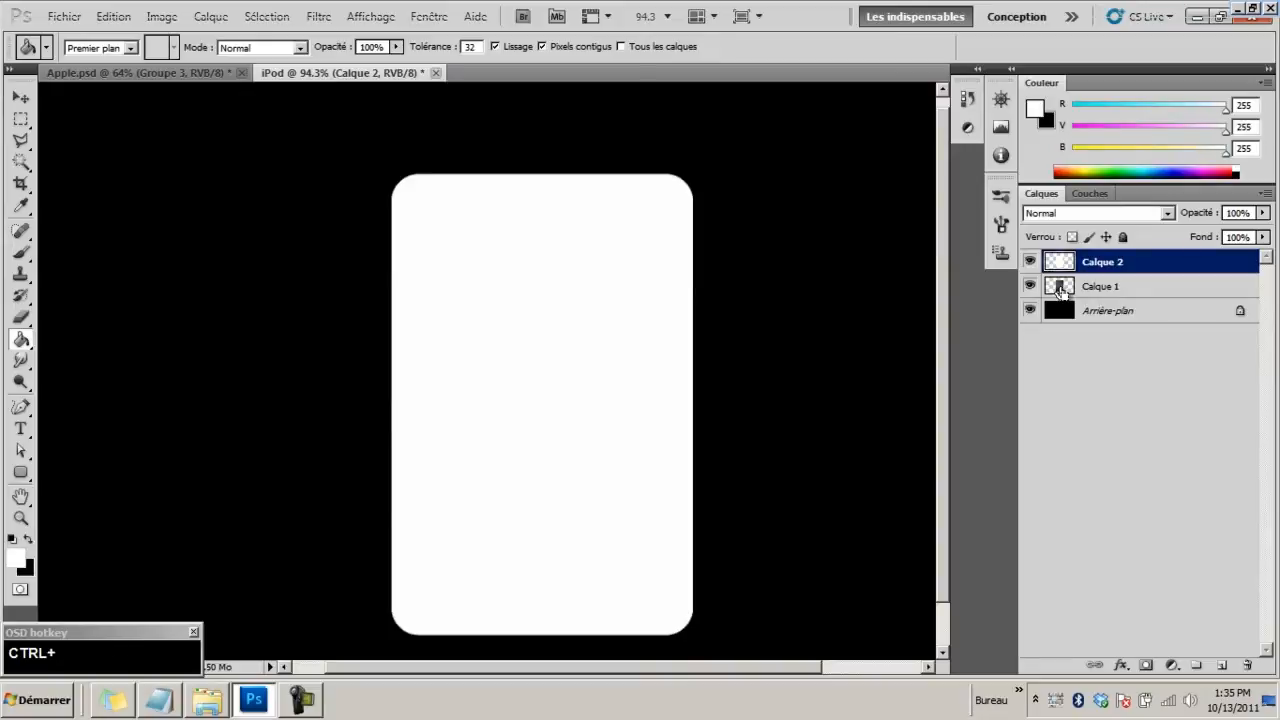
{"action": "left_click", "coordinate": [1060, 288], "text": "ctrl"}
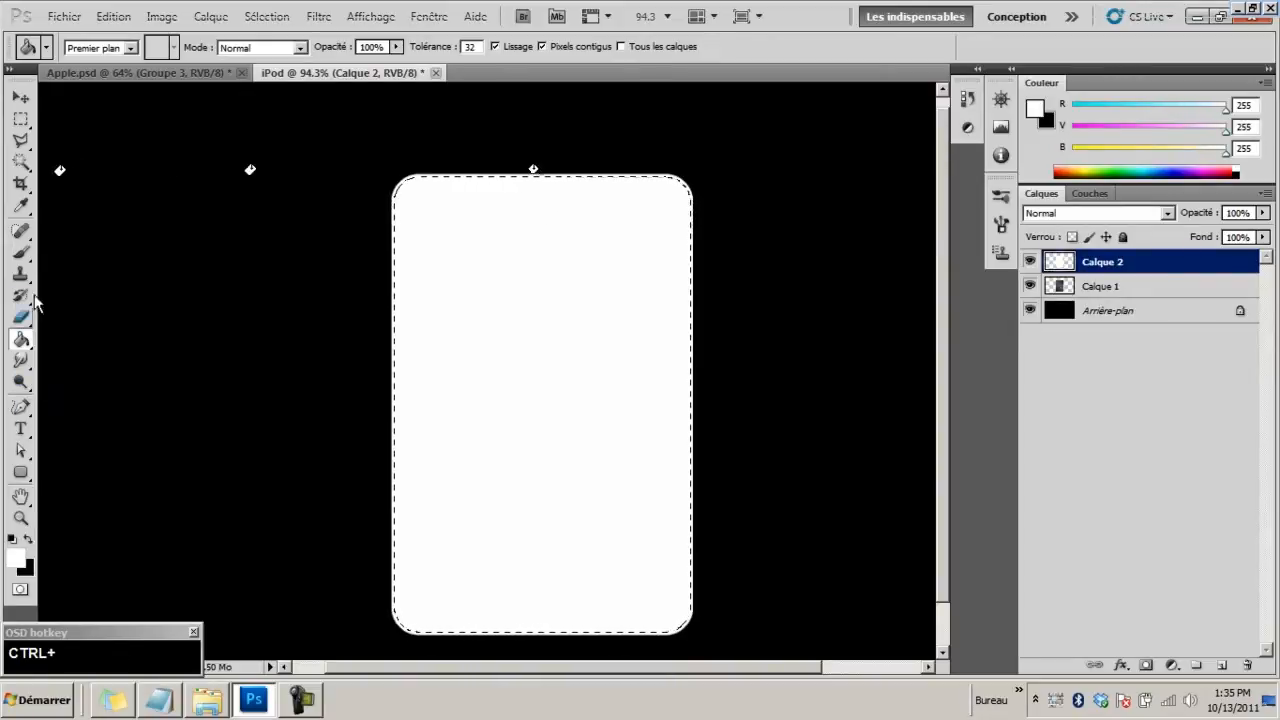
{"action": "key", "text": "z"}
{"action": "left_click_drag", "start_coordinate": [481, 166], "coordinate": [568, 174]}
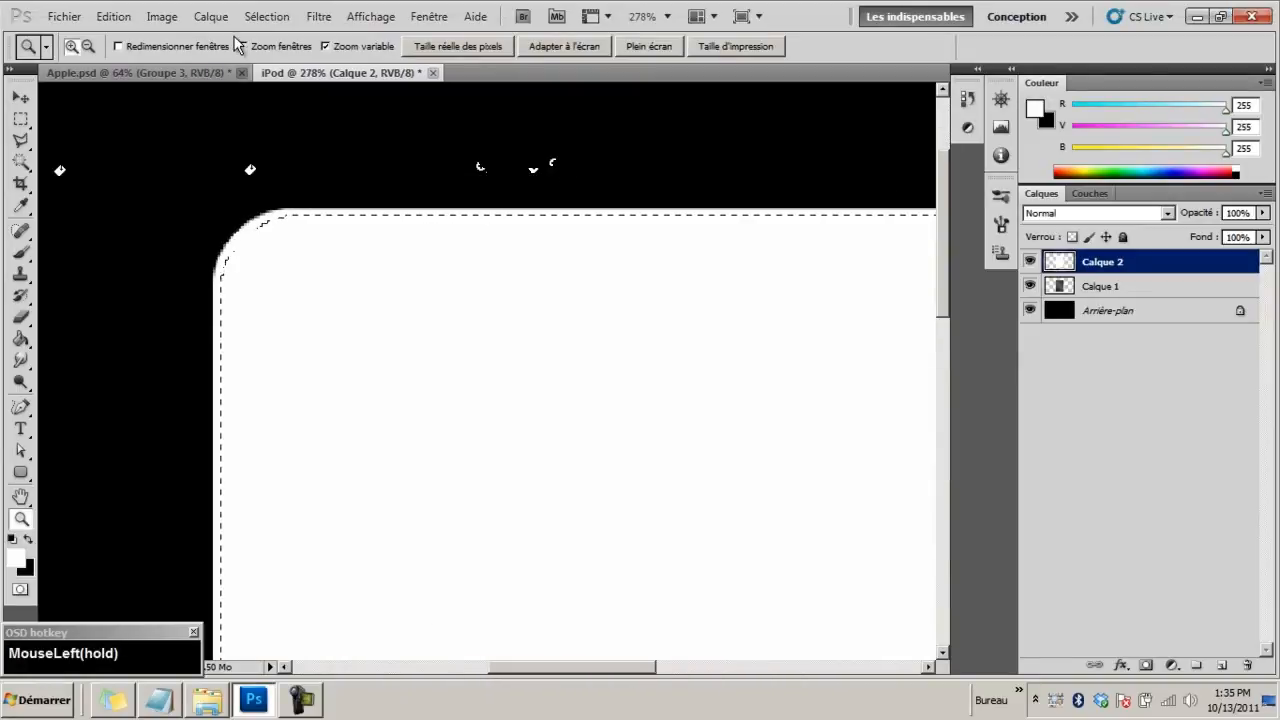
{"action": "left_click", "coordinate": [267, 16]}
{"action": "mouse_move", "coordinate": [300, 204]}
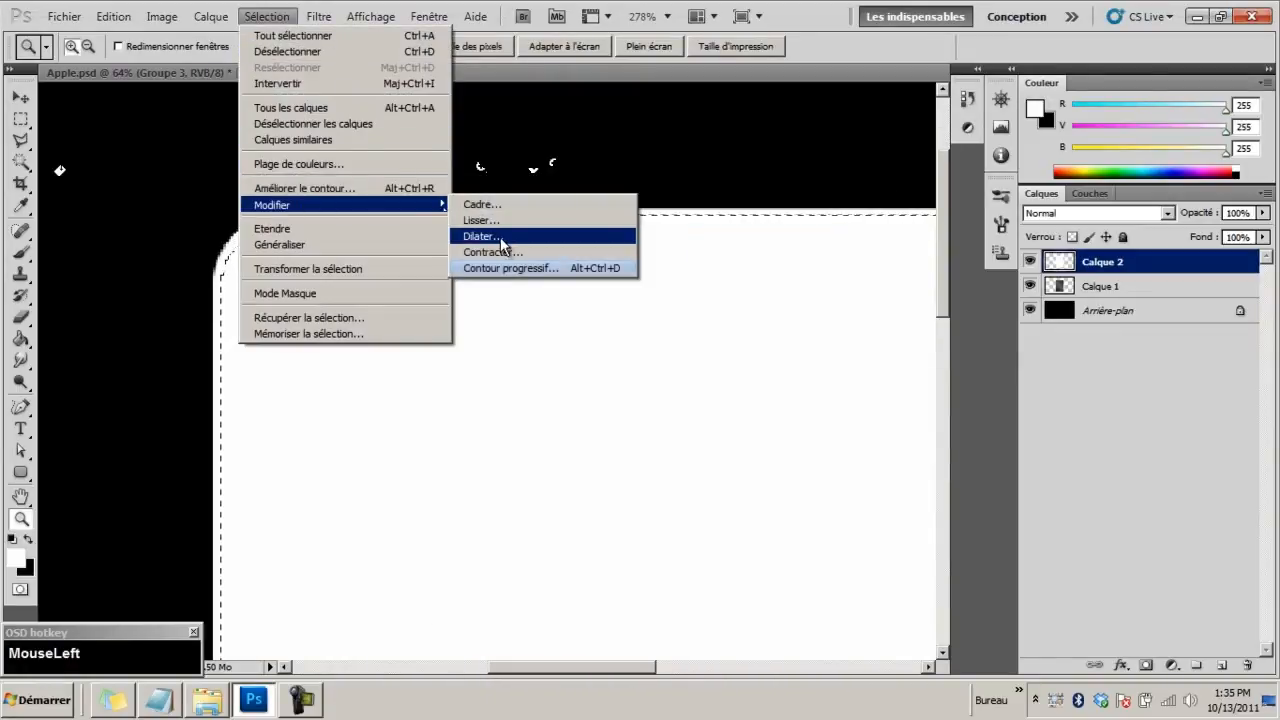
{"action": "left_click", "coordinate": [502, 245]}
{"action": "left_click", "coordinate": [765, 270]}
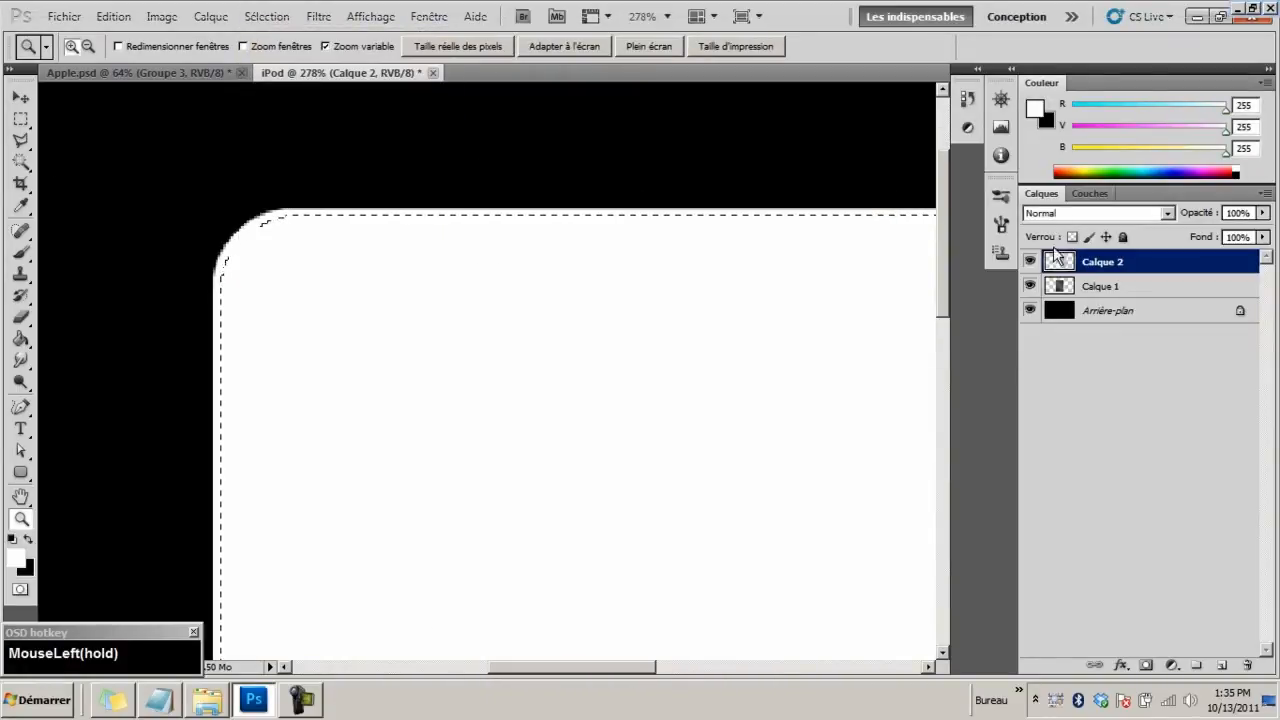
Delete the selected inner area from Calque 2 to leave only a white border around the body, and deselect
{"action": "left_click", "coordinate": [1057, 287]}
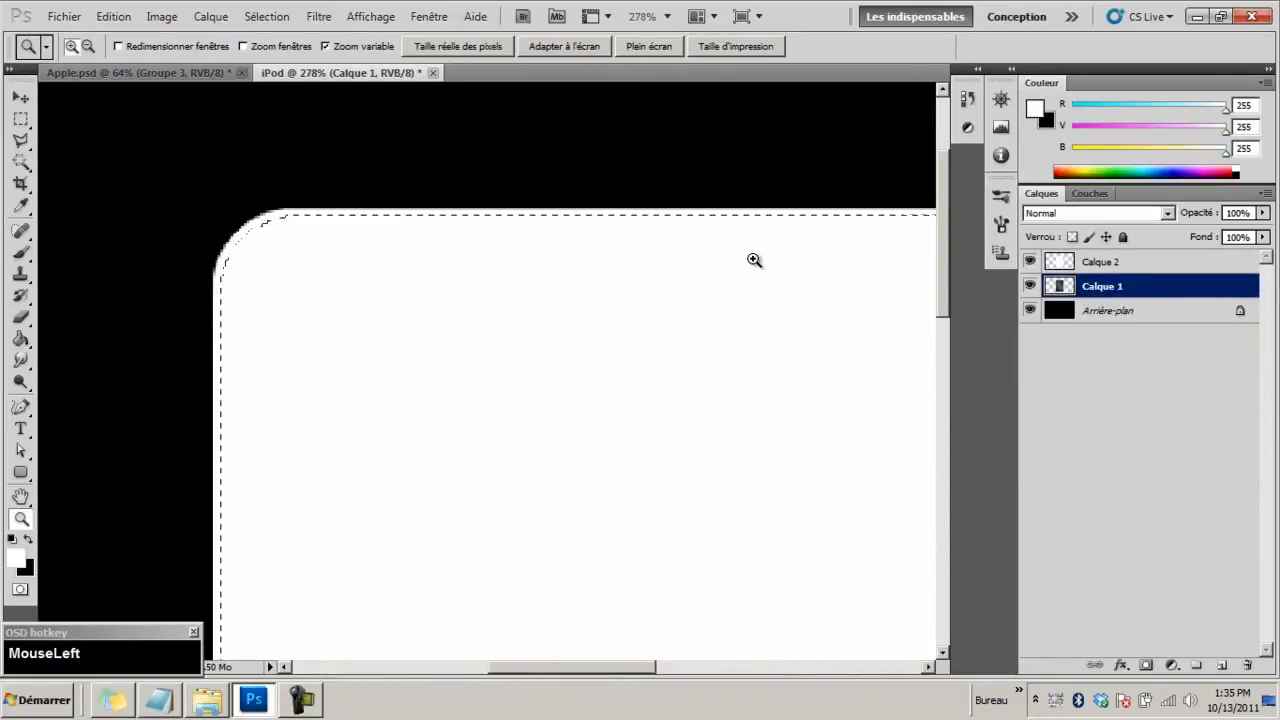
{"action": "left_click", "coordinate": [1110, 262]}
{"action": "left_click_drag", "start_coordinate": [666, 309], "coordinate": [574, 320]}
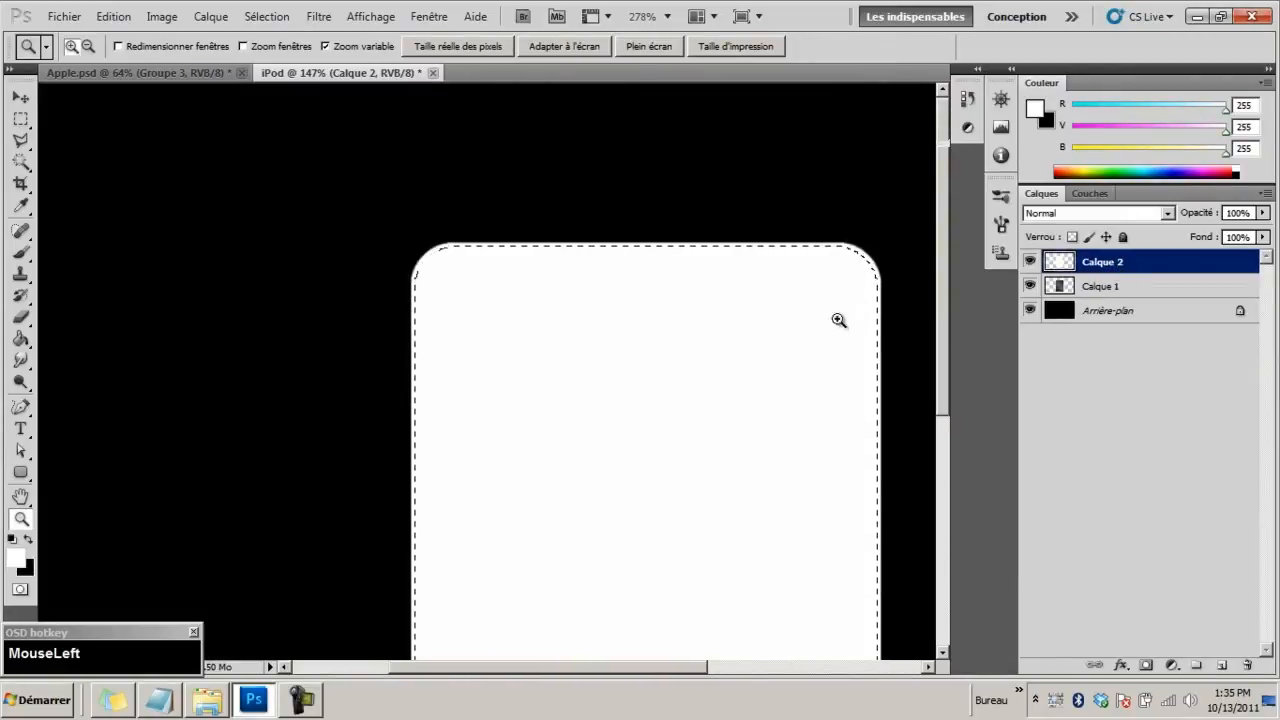
{"action": "key", "text": "Delete"}
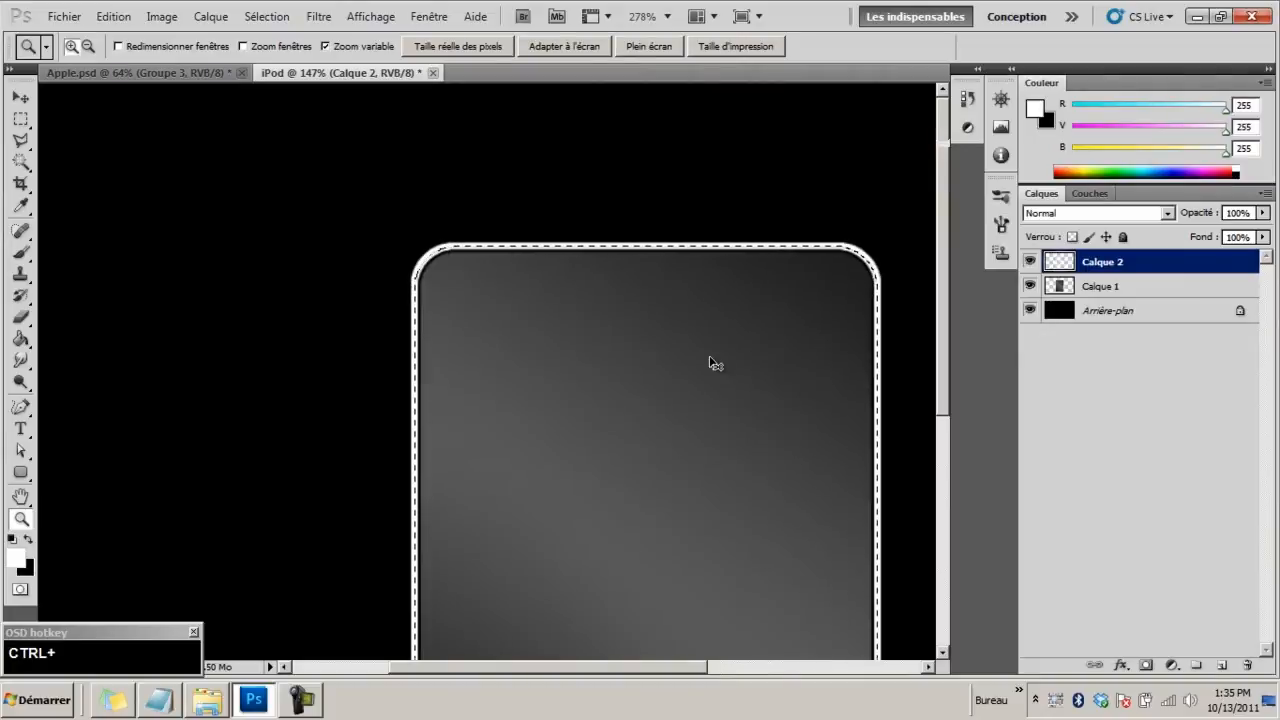
{"action": "key", "text": "ctrl+d"}
{"action": "left_click_drag", "start_coordinate": [676, 383], "coordinate": [628, 380]}
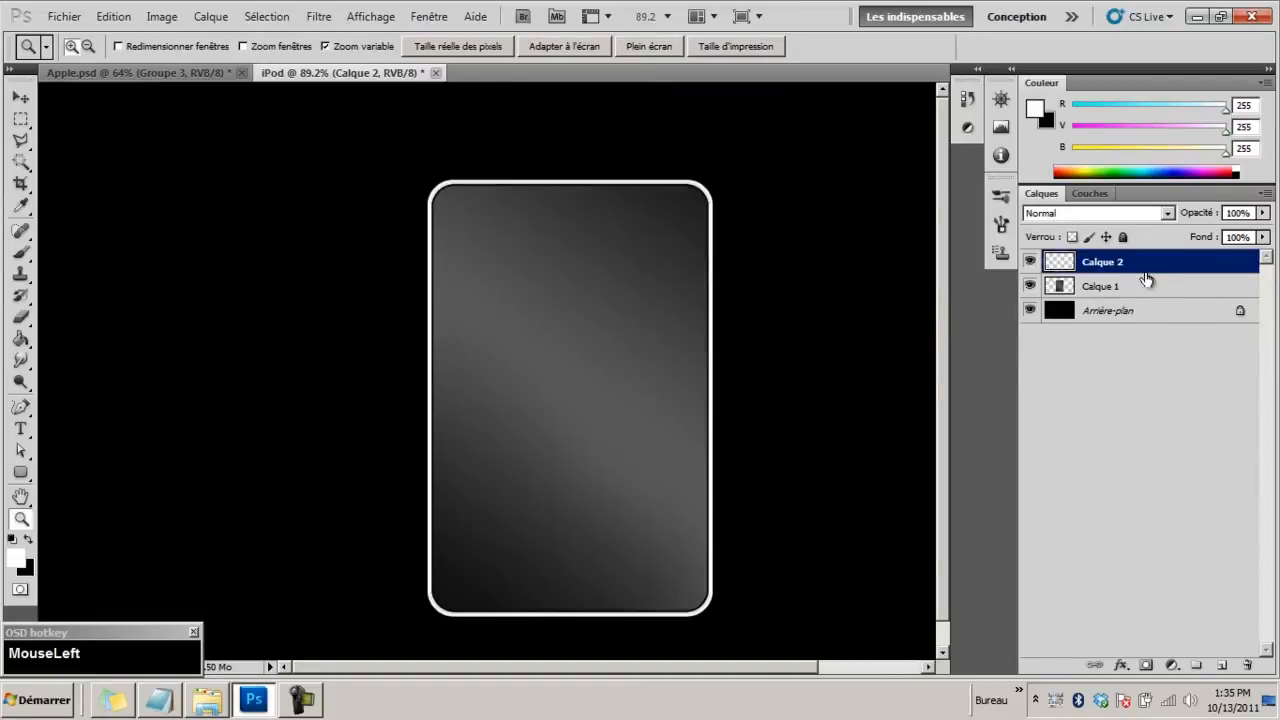
Try a gradient overlay with the Réfléchi (reflected) style on the white border of Calque 2
{"action": "right_click", "coordinate": [1110, 261]}
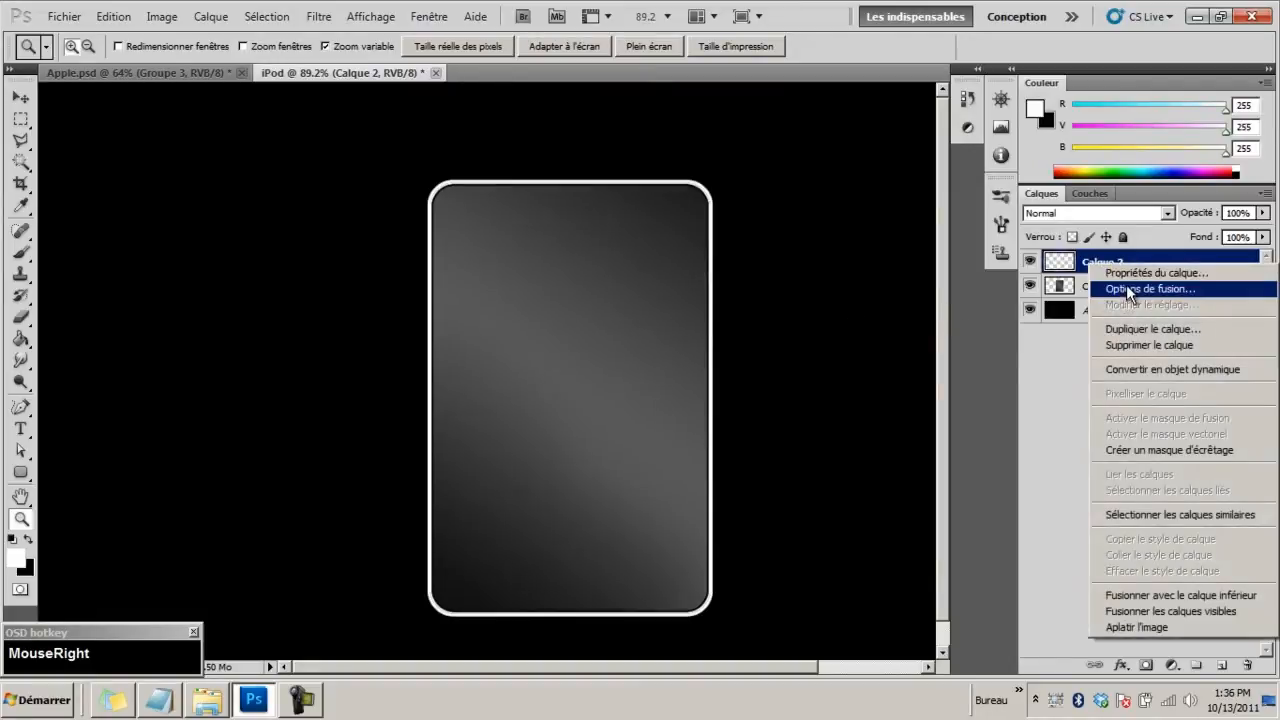
{"action": "left_click", "coordinate": [1126, 288]}
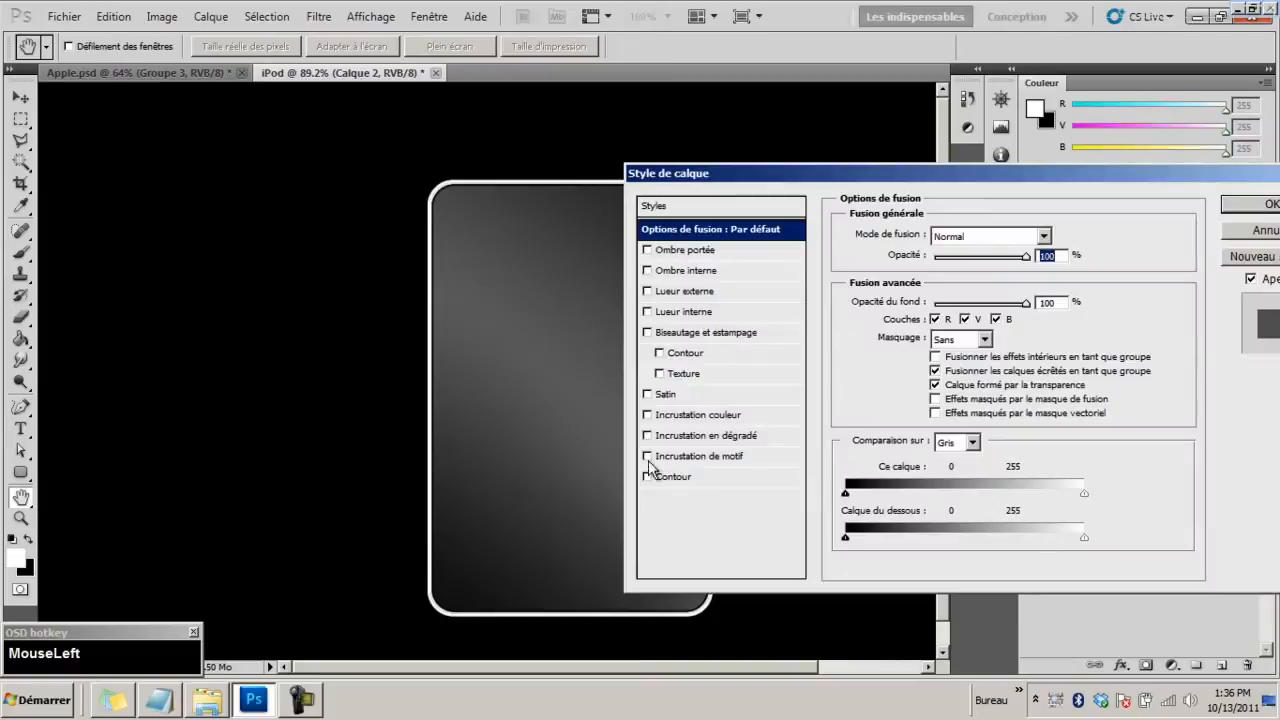
{"action": "left_click", "coordinate": [647, 437]}
{"action": "left_click", "coordinate": [705, 435]}
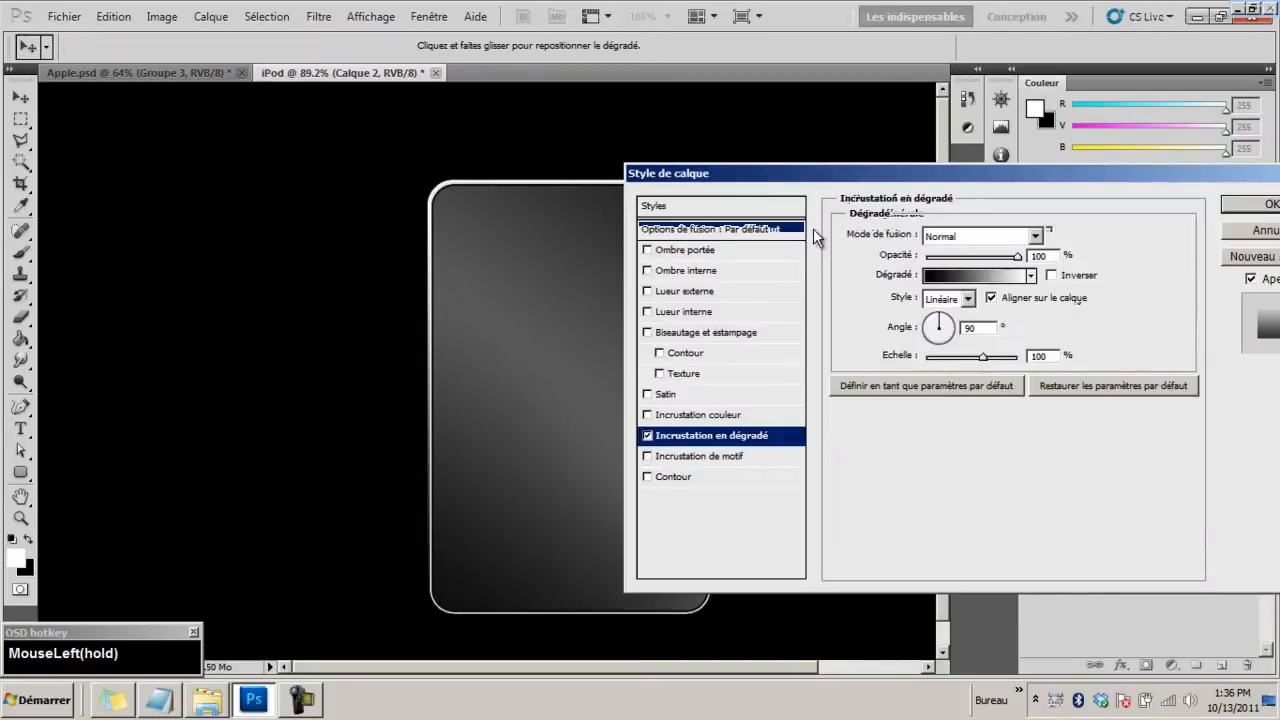
{"action": "left_click_drag", "start_coordinate": [814, 173], "coordinate": [879, 168]}
{"action": "left_click", "coordinate": [1030, 294]}
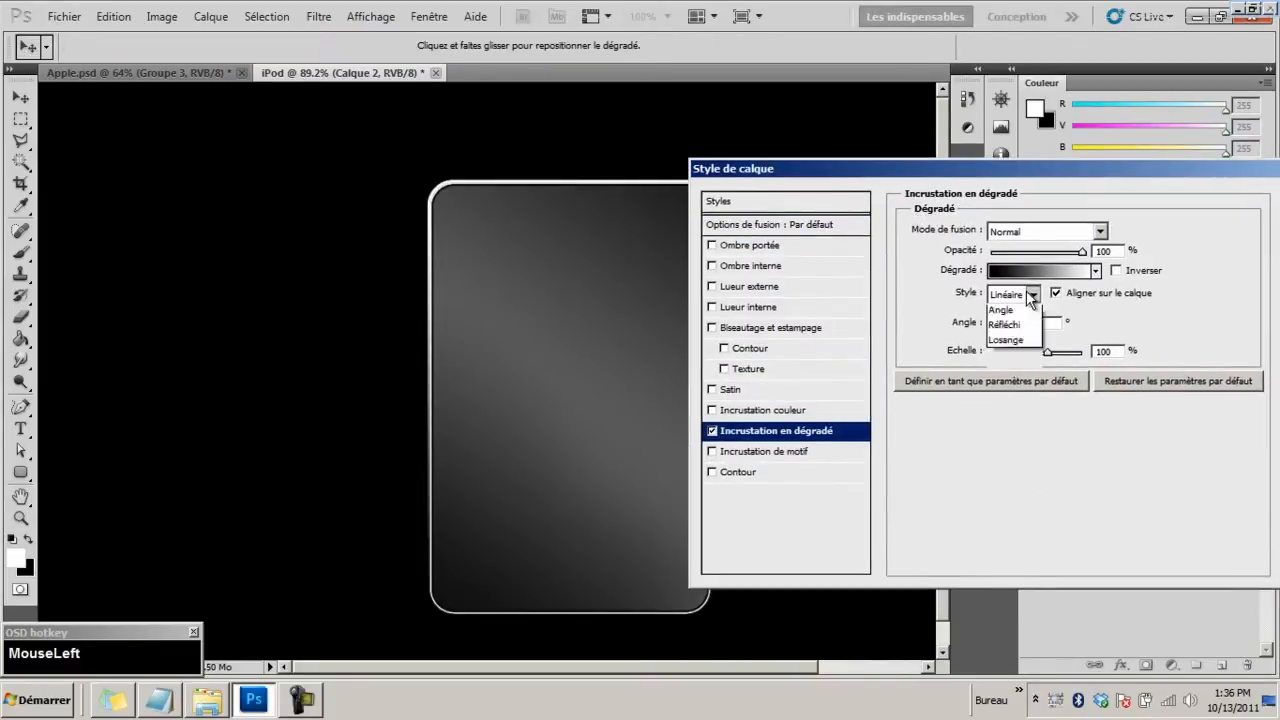
{"action": "left_click", "coordinate": [1013, 360]}
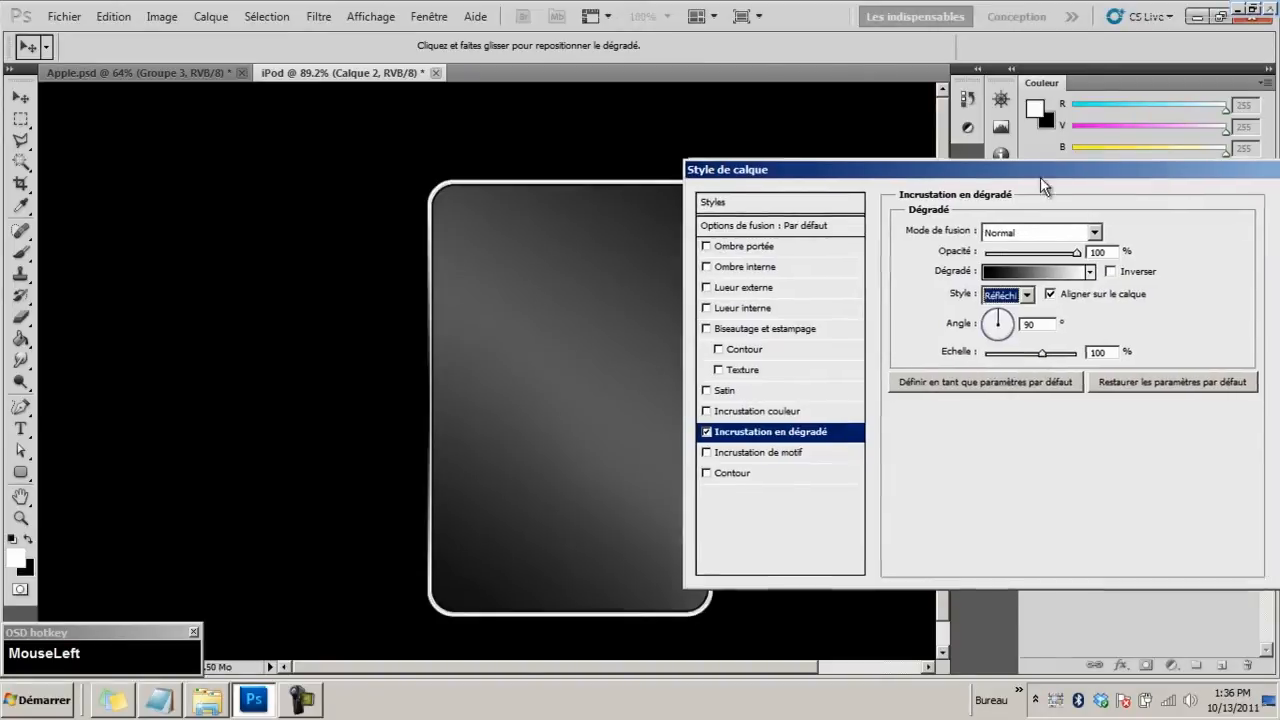
{"action": "left_click_drag", "start_coordinate": [1164, 170], "coordinate": [887, 178]}
{"action": "left_click", "coordinate": [1058, 234]}
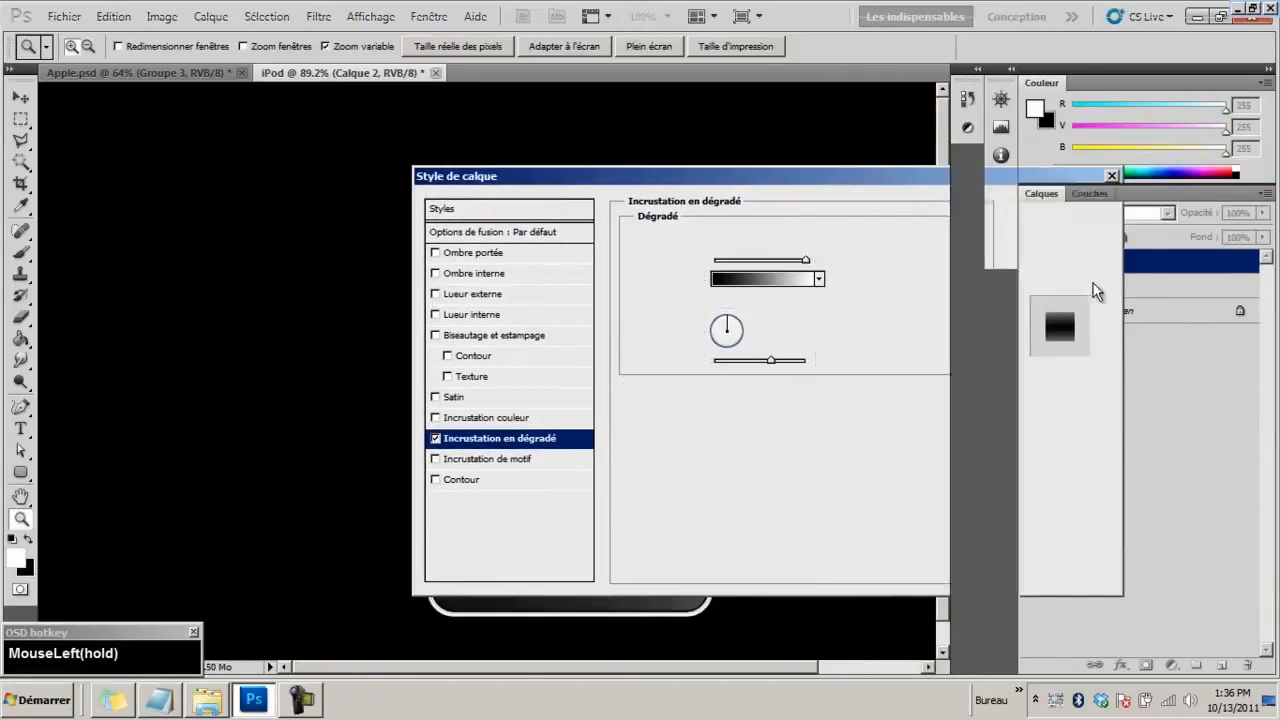
Fill the Arrière-plan layer with red (255, 0, 0) using the Paint Bucket
{"action": "left_click", "coordinate": [1107, 314]}
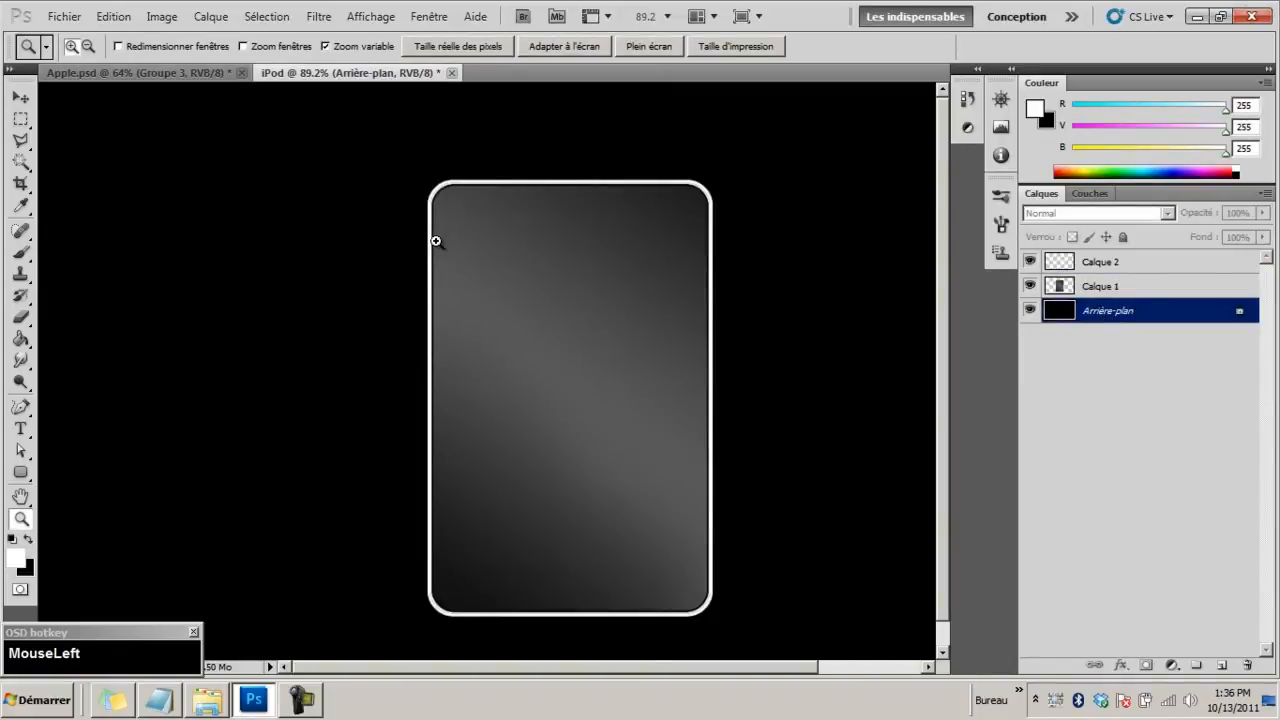
{"action": "right_click", "coordinate": [20, 340]}
{"action": "left_click", "coordinate": [86, 351]}
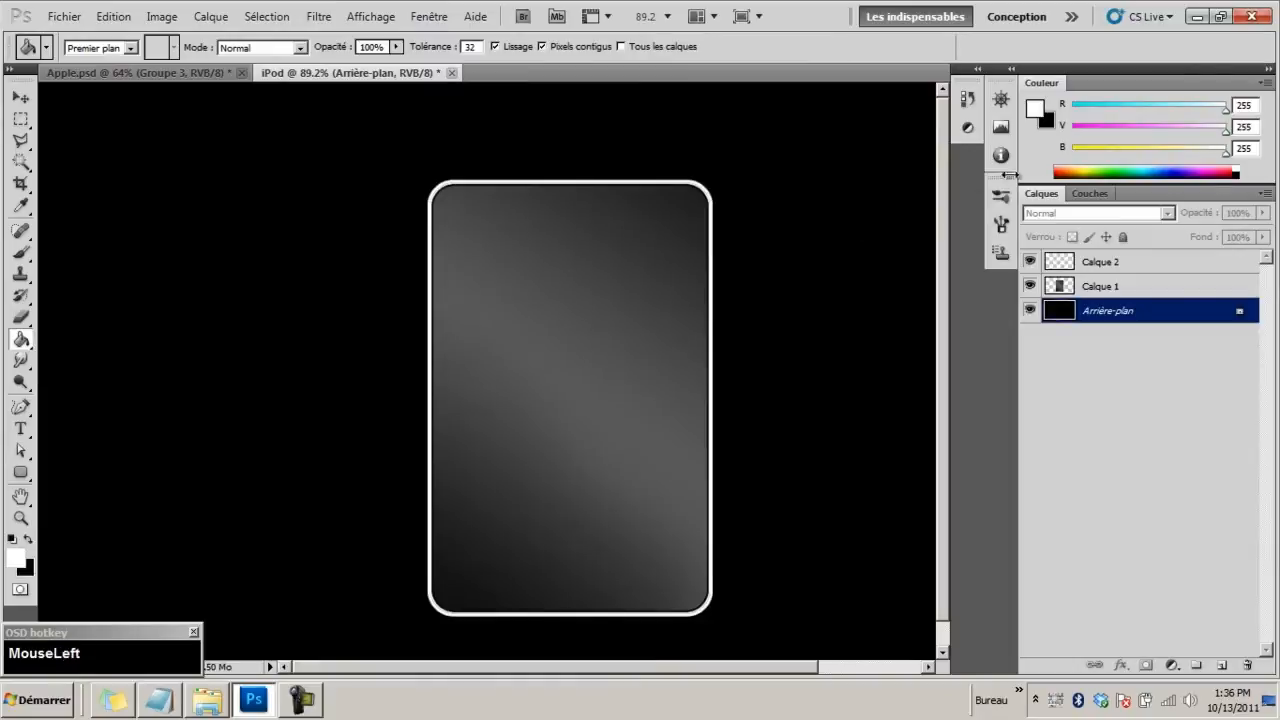
{"action": "left_click_drag", "start_coordinate": [1103, 130], "coordinate": [981, 155]}
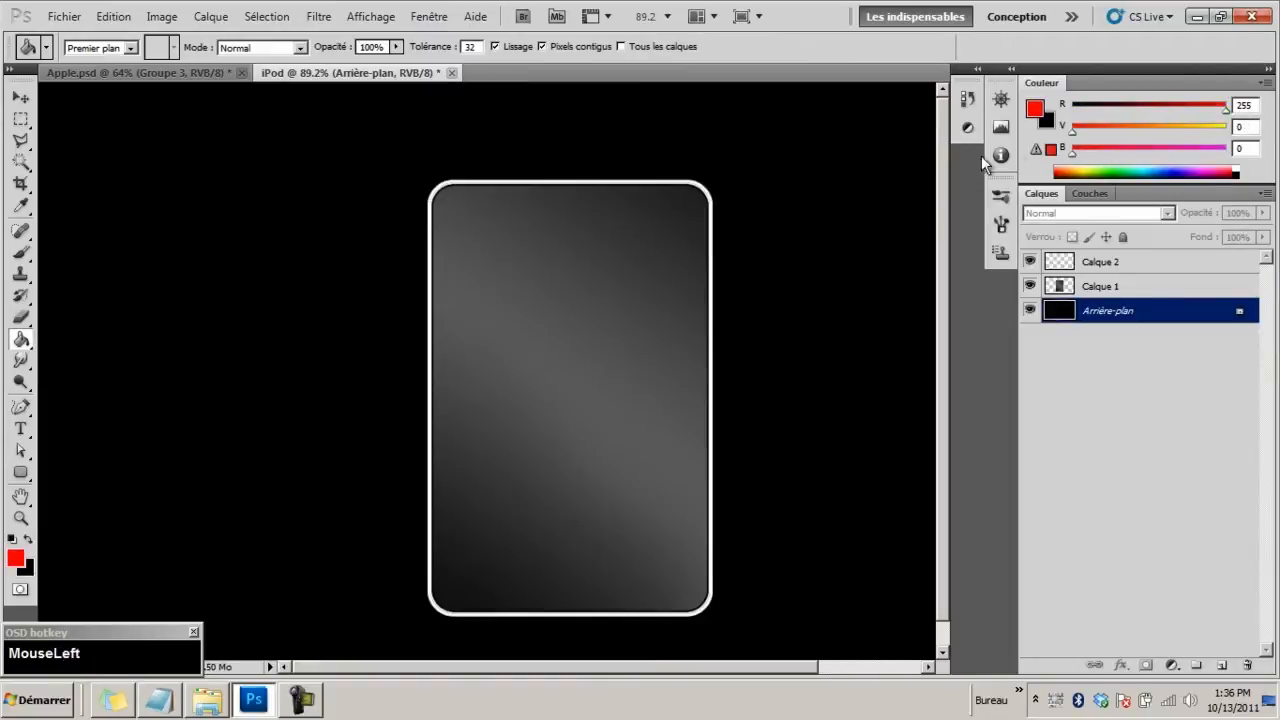
{"action": "left_click", "coordinate": [802, 204]}
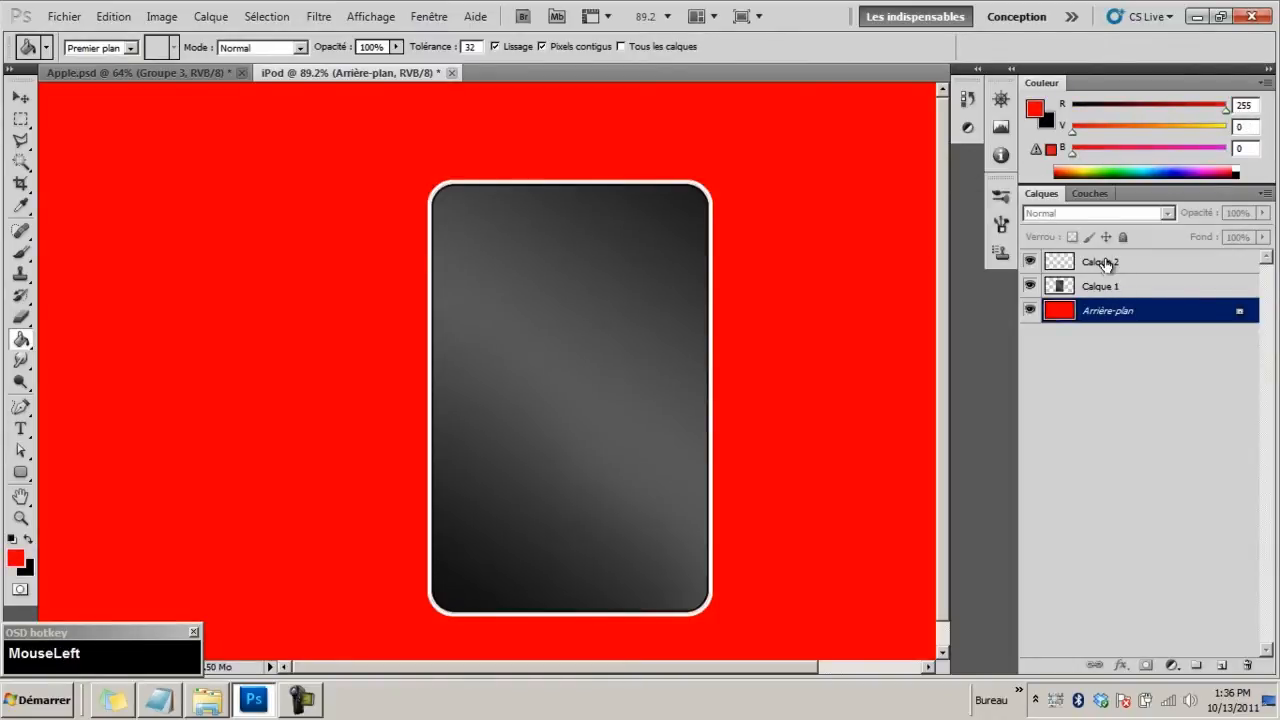
Add a gradient overlay with the Réfléchi style to the white border on Calque 2
{"action": "left_click", "coordinate": [1105, 263]}
{"action": "right_click", "coordinate": [1091, 260]}
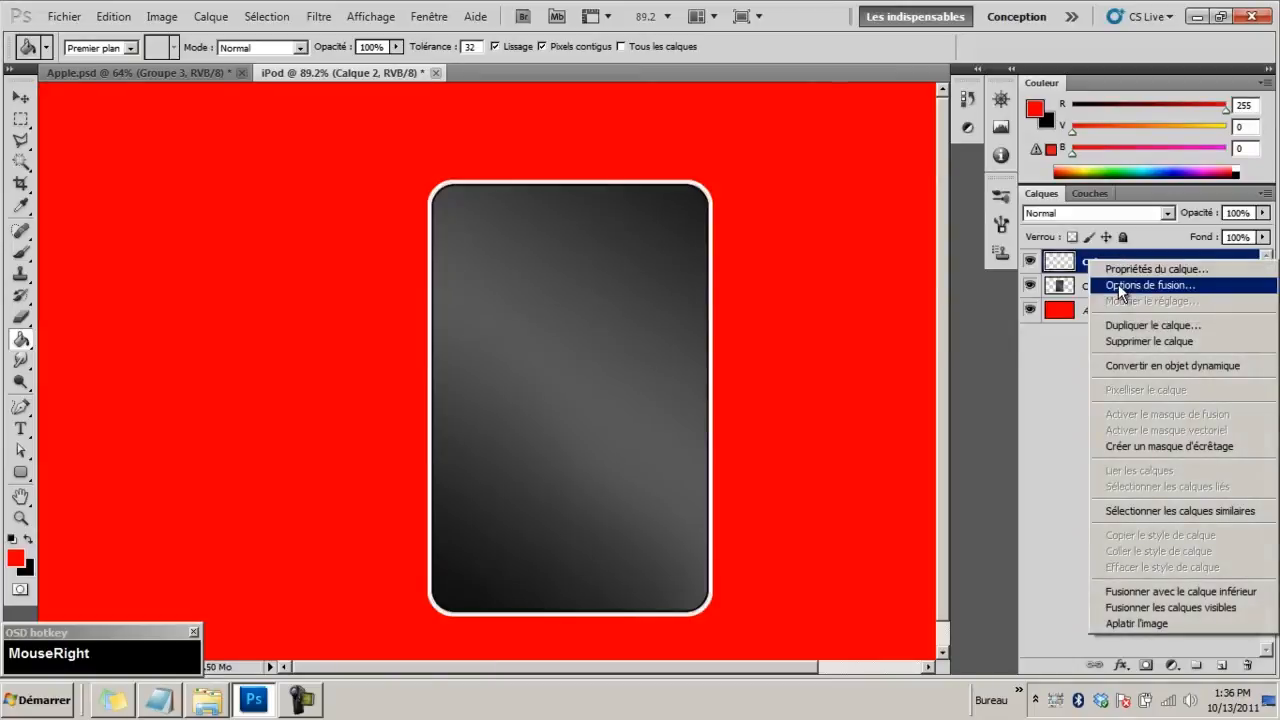
{"action": "left_click", "coordinate": [1118, 284]}
{"action": "left_click_drag", "start_coordinate": [663, 182], "coordinate": [911, 171]}
{"action": "left_click", "coordinate": [813, 433]}
{"action": "left_click", "coordinate": [860, 437]}
{"action": "left_click", "coordinate": [1058, 293]}
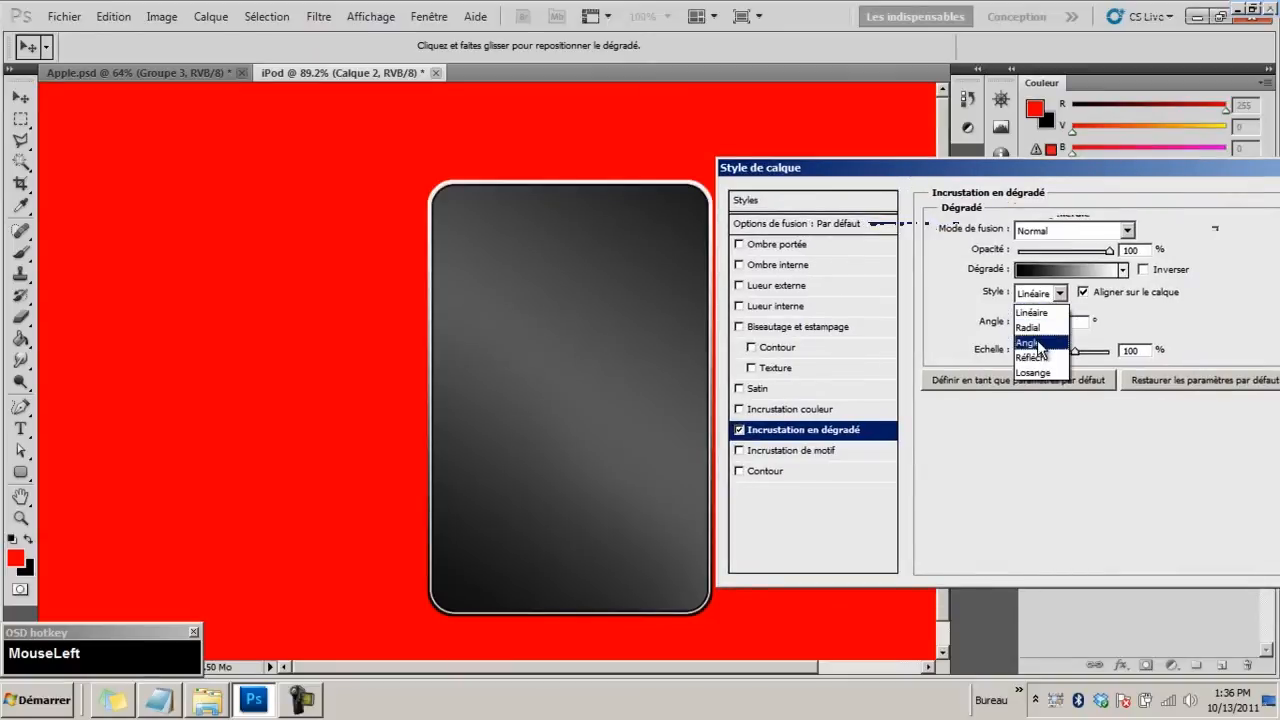
{"action": "left_click", "coordinate": [1040, 357]}
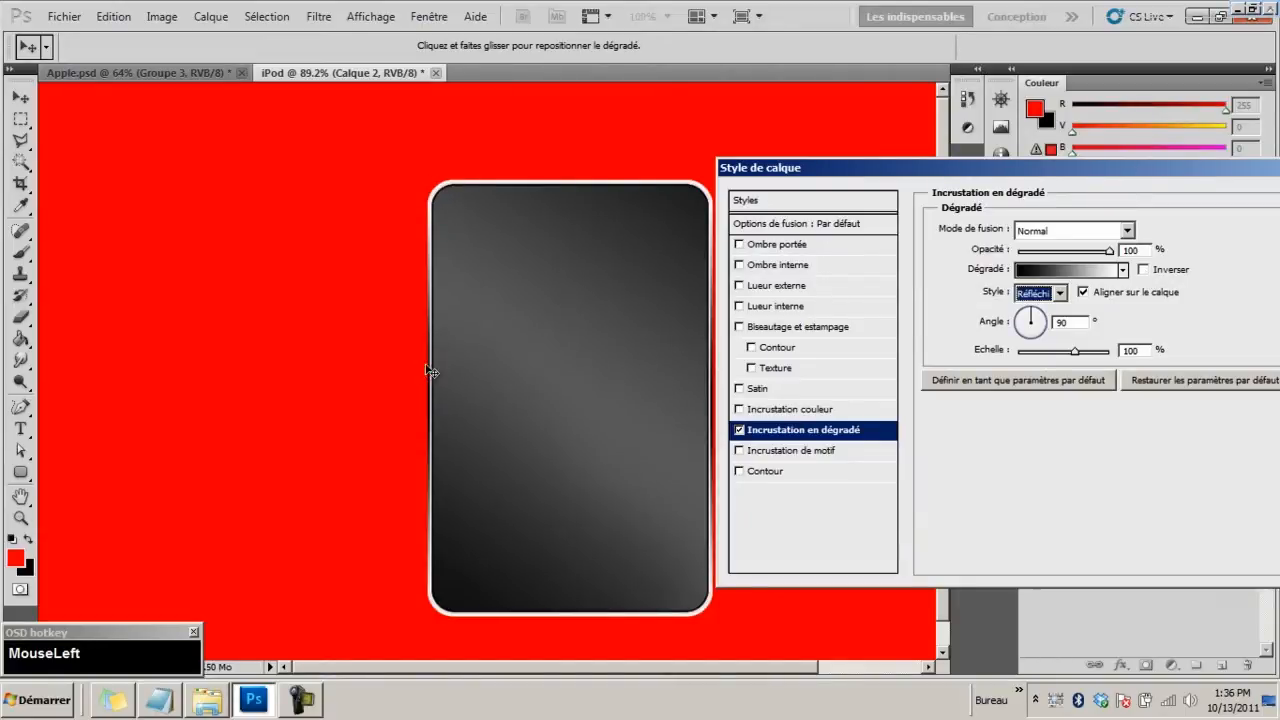
Invert the border's gradient overlay, set its opacity to 69% and scale to 109%, and apply the layer style
{"action": "left_click", "coordinate": [1144, 270]}
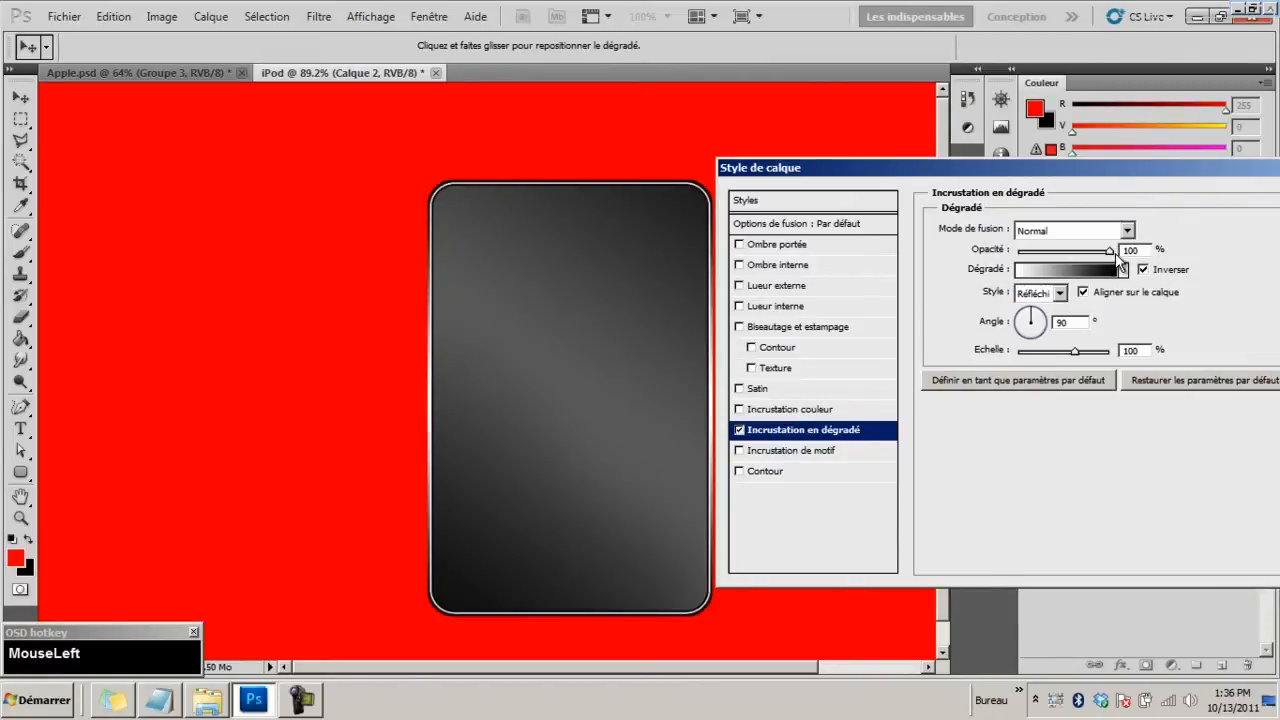
{"action": "left_click_drag", "start_coordinate": [1109, 251], "coordinate": [1074, 262]}
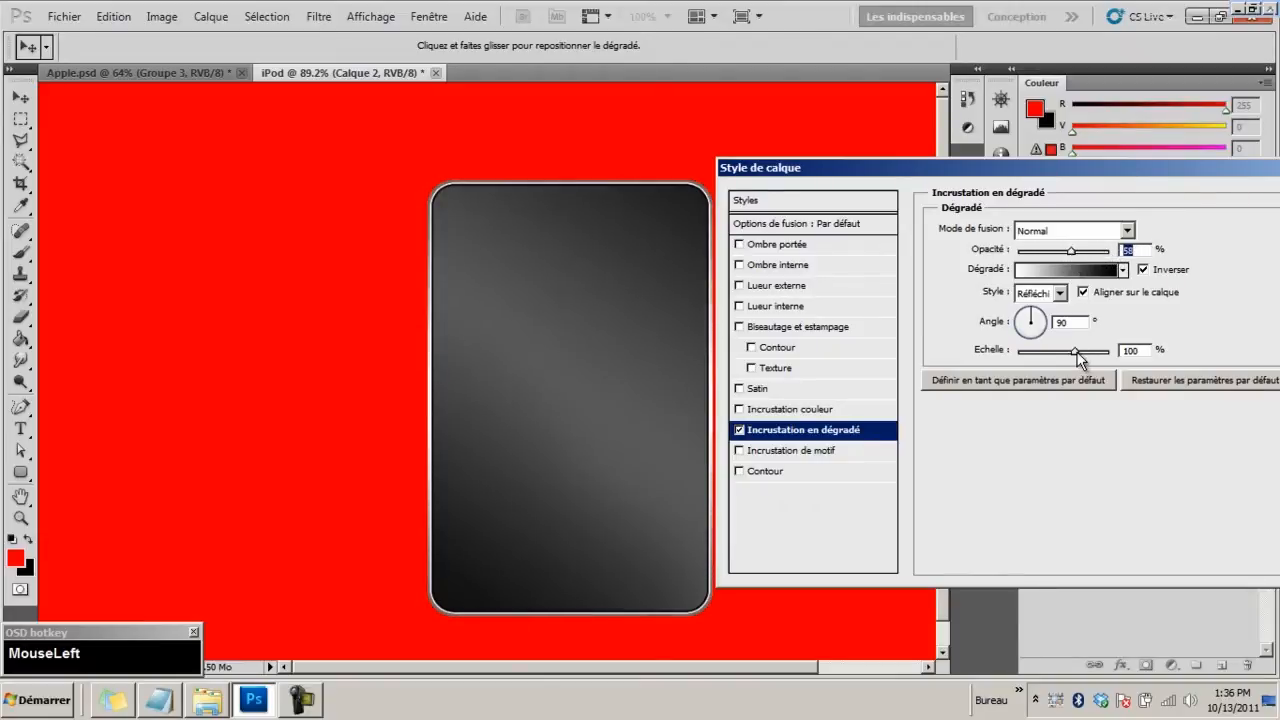
{"action": "mouse_move", "coordinate": [1080, 360]}
{"action": "left_mouse_down"}
{"action": "mouse_move", "coordinate": [1100, 360]}
{"action": "mouse_move", "coordinate": [1050, 360]}
{"action": "mouse_move", "coordinate": [1081, 354]}
{"action": "left_mouse_up"}
{"action": "left_click_drag", "start_coordinate": [1071, 257], "coordinate": [1081, 259]}
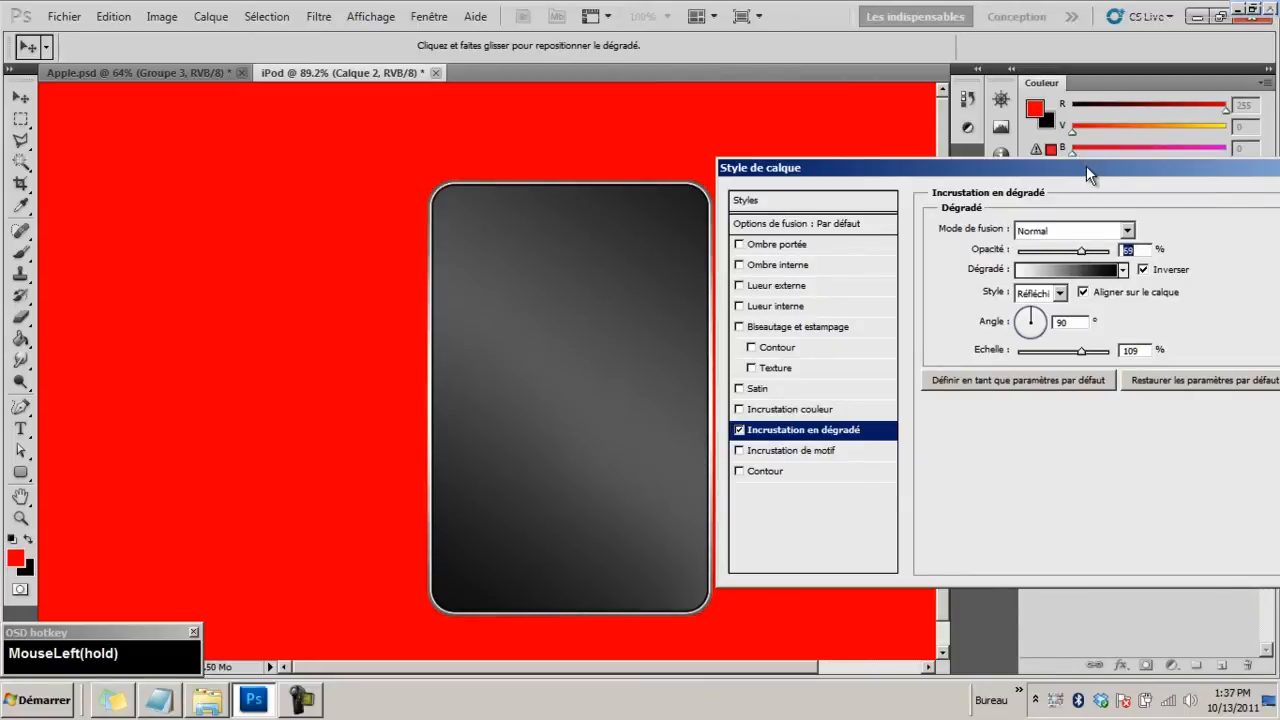
{"action": "left_click_drag", "start_coordinate": [1086, 165], "coordinate": [974, 157]}
{"action": "left_click", "coordinate": [1240, 196]}
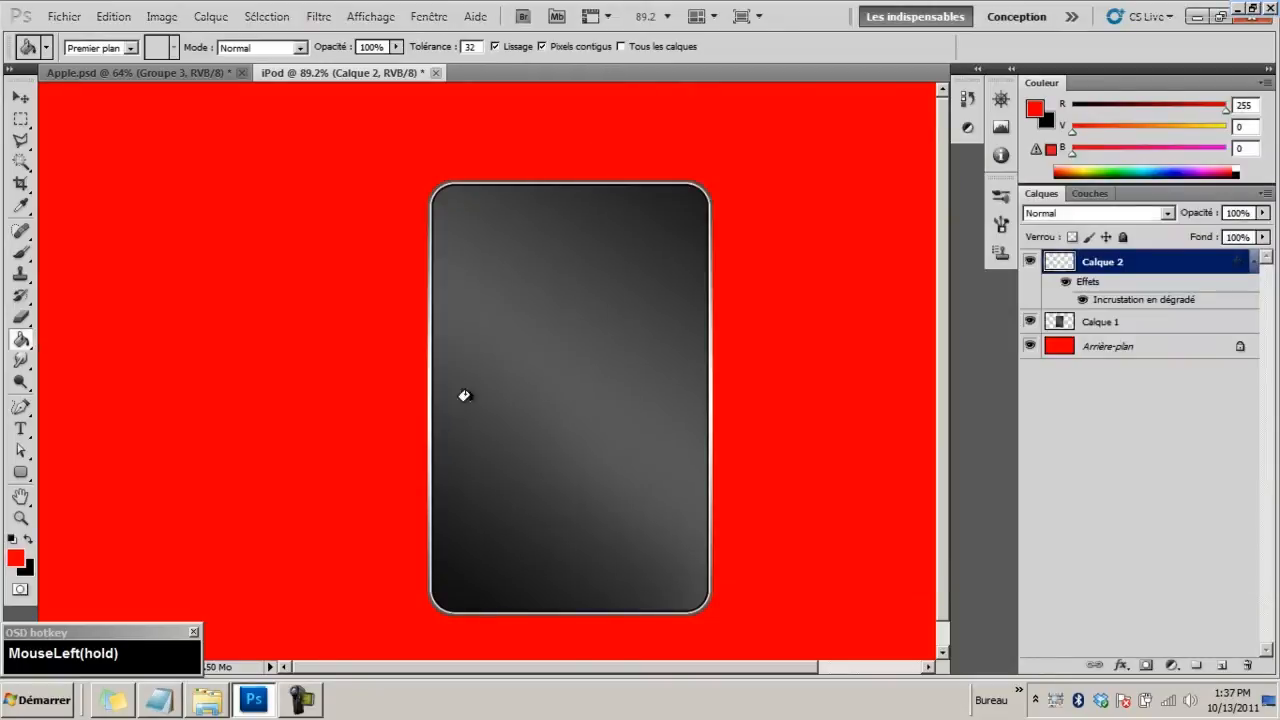
Merge Calque 2 down into Calque 1 and shift the combined body slightly on the canvas
{"action": "left_click", "coordinate": [20, 518]}
{"action": "left_click_drag", "start_coordinate": [589, 354], "coordinate": [549, 364]}
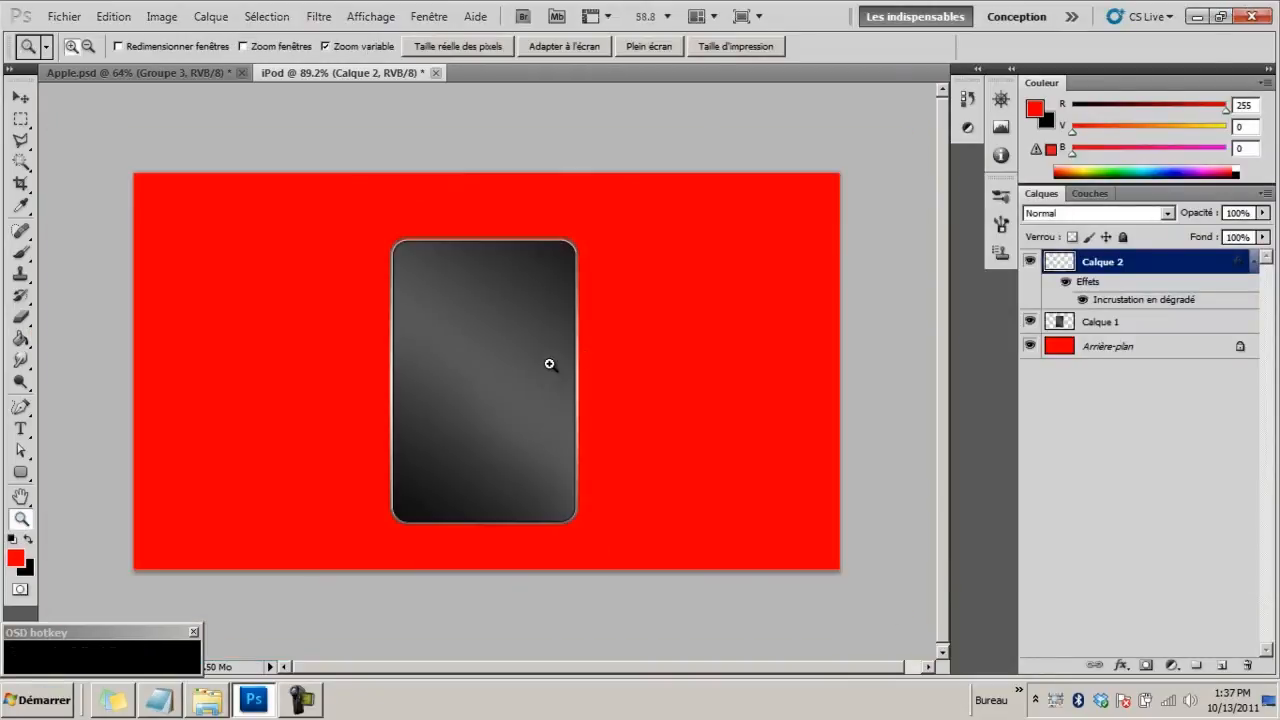
{"action": "left_click", "coordinate": [1110, 268]}
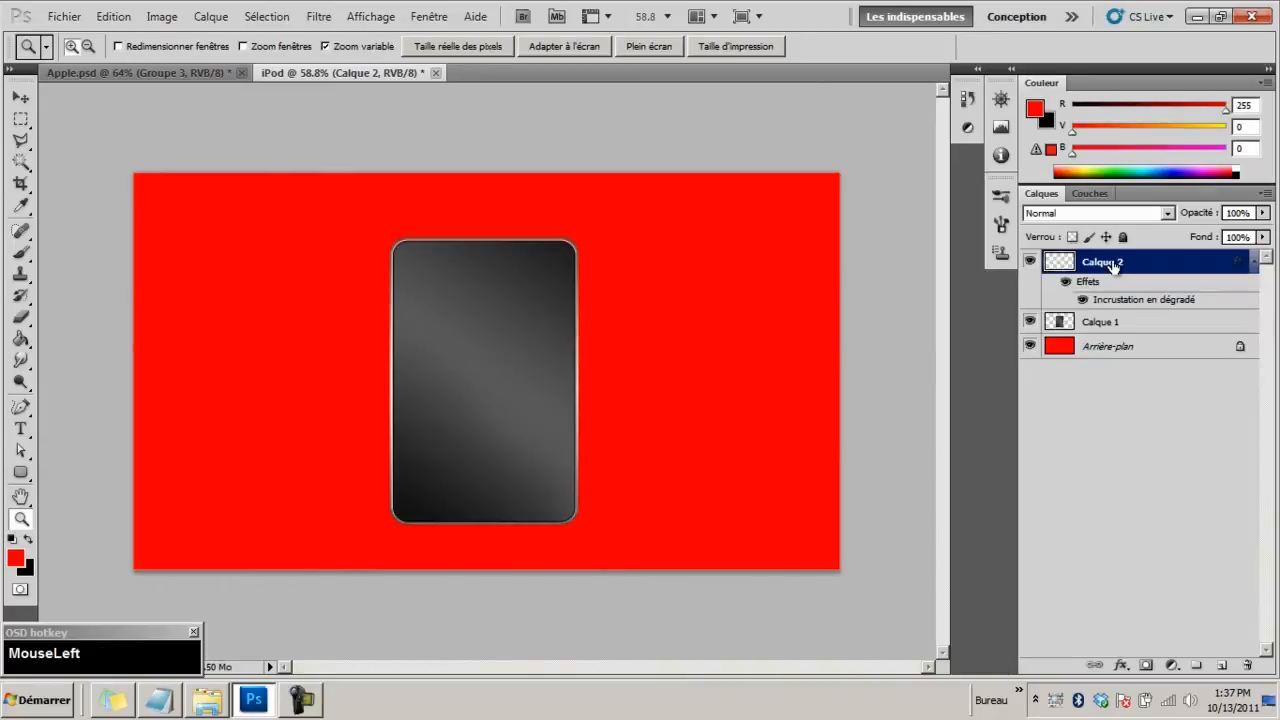
{"action": "right_click", "coordinate": [1113, 265]}
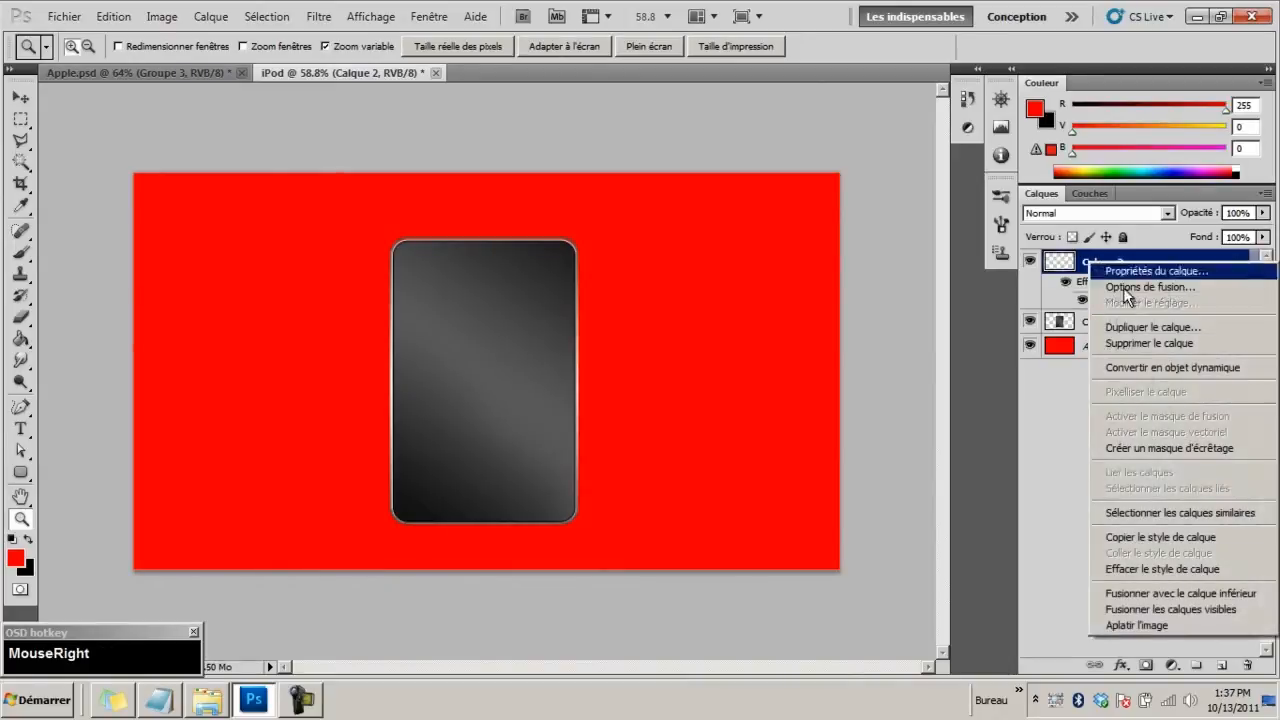
{"action": "left_click", "coordinate": [1152, 592]}
{"action": "key", "text": "v"}
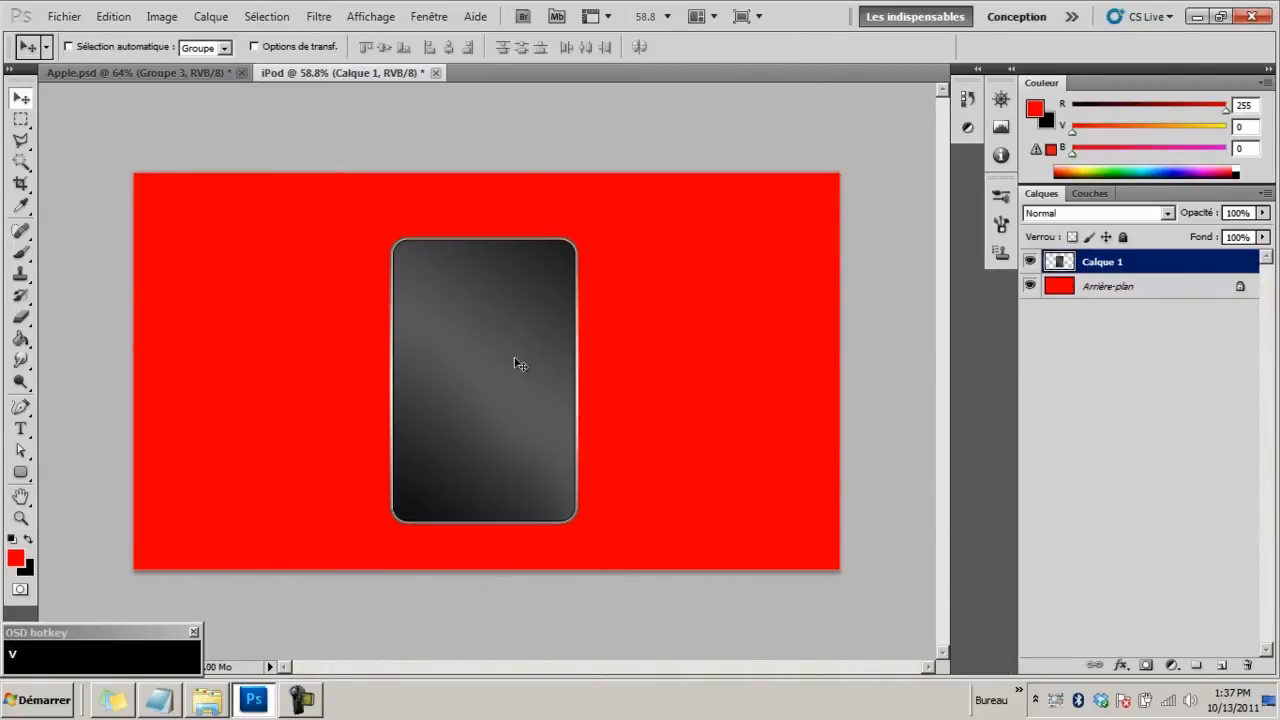
{"action": "mouse_move", "coordinate": [495, 378]}
{"action": "left_mouse_down"}
{"action": "mouse_move", "coordinate": [580, 351]}
{"action": "mouse_move", "coordinate": [501, 366]}
{"action": "mouse_move", "coordinate": [454, 349]}
{"action": "mouse_move", "coordinate": [492, 368]}
{"action": "left_mouse_up"}
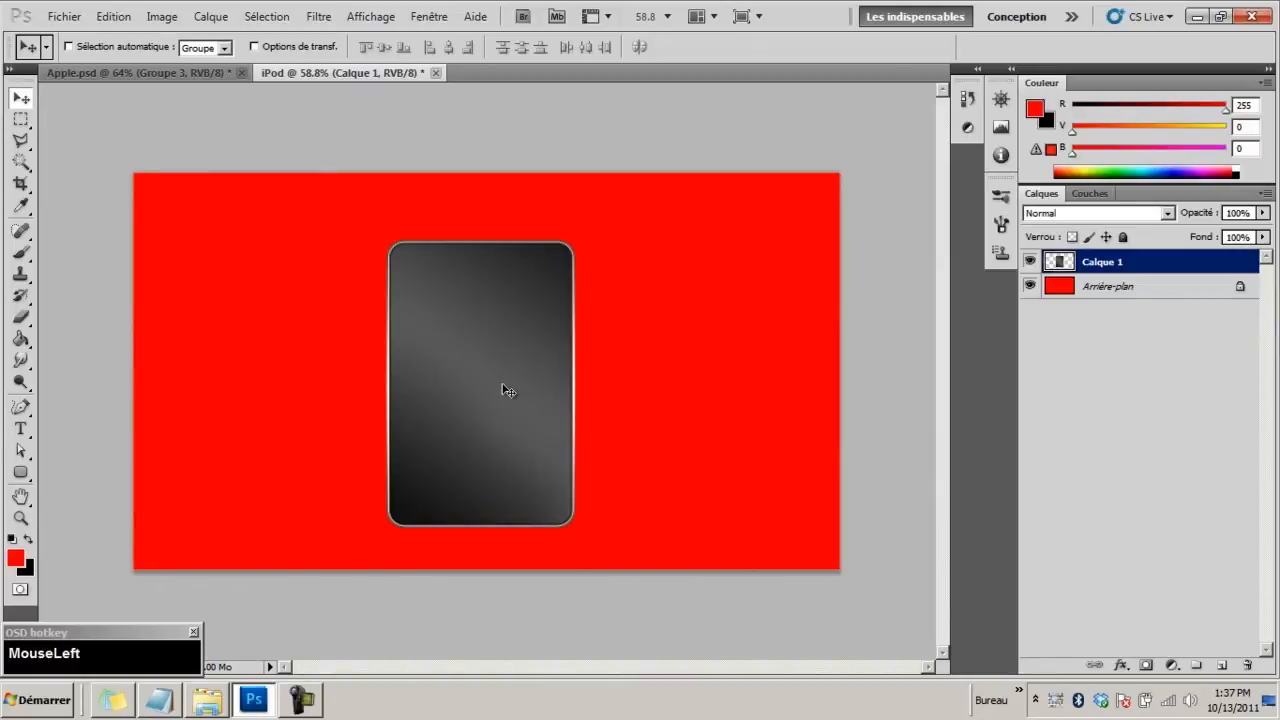
{"action": "key", "text": "F10"}
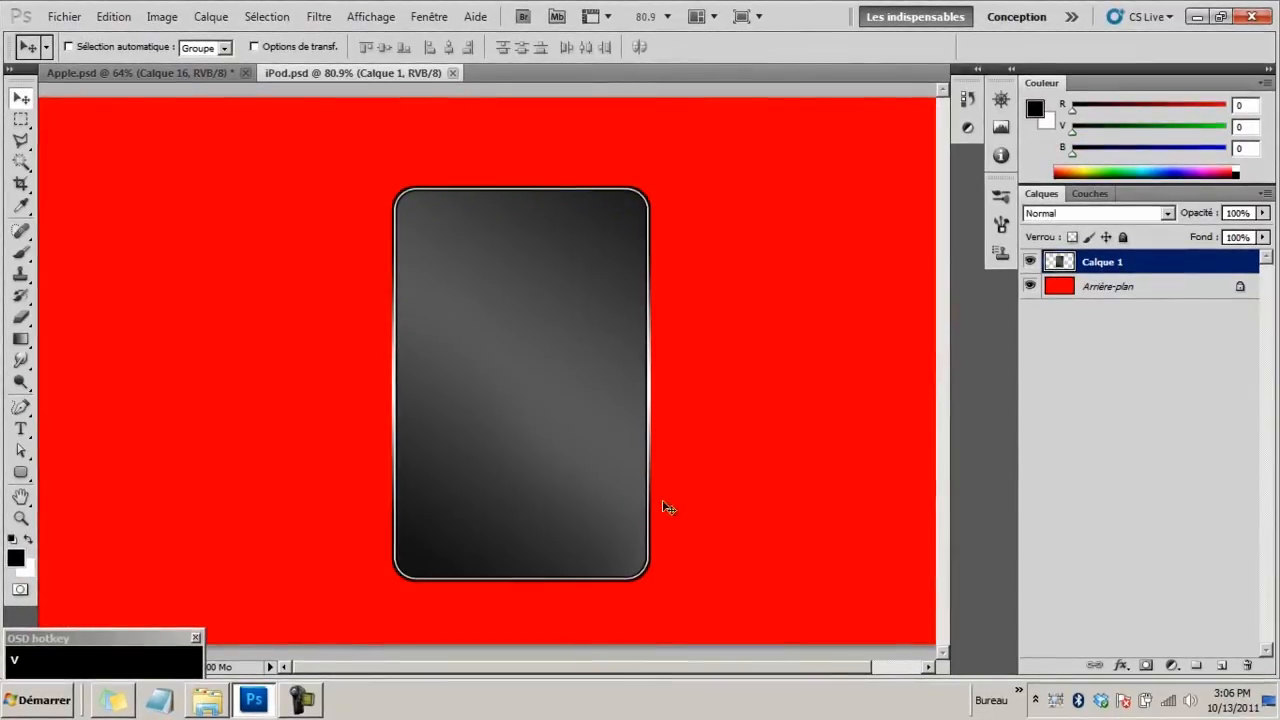
Open the reference picture iPod.png from the project folder to examine the device, and return to Photoshop
{"action": "left_click", "coordinate": [208, 700]}
{"action": "double_click", "coordinate": [405, 152]}
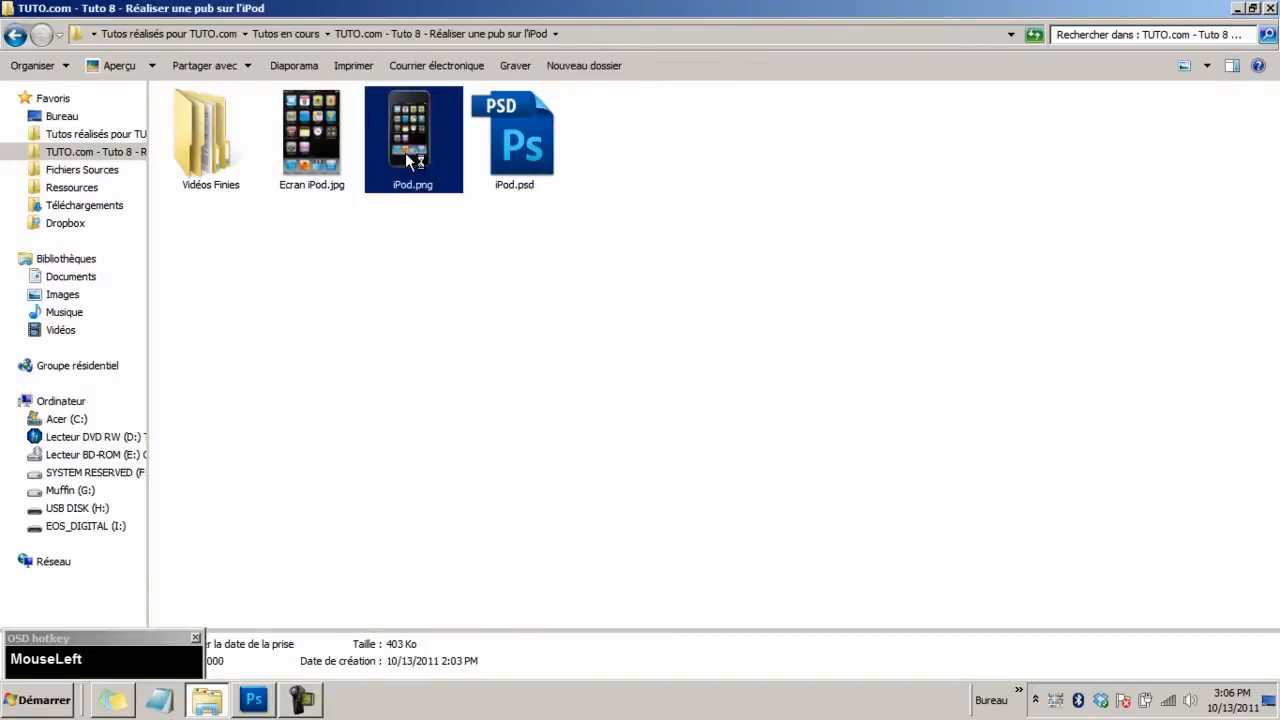
{"action": "left_click", "coordinate": [1263, 14]}
{"action": "left_click", "coordinate": [252, 703]}
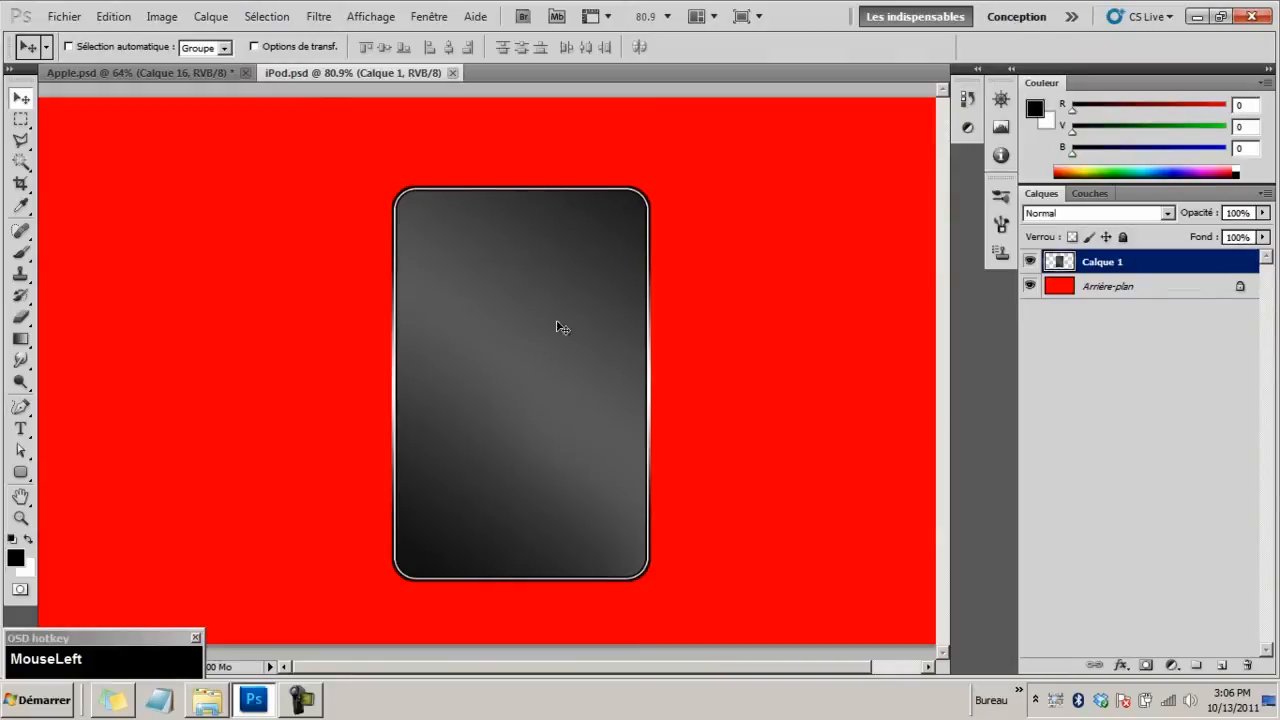
Place iPod.png from the project folder into the iPod.psd document as its own layer and confirm the placement
{"action": "left_click", "coordinate": [207, 700]}
{"action": "left_click", "coordinate": [426, 230]}
{"action": "left_click", "coordinate": [410, 130]}
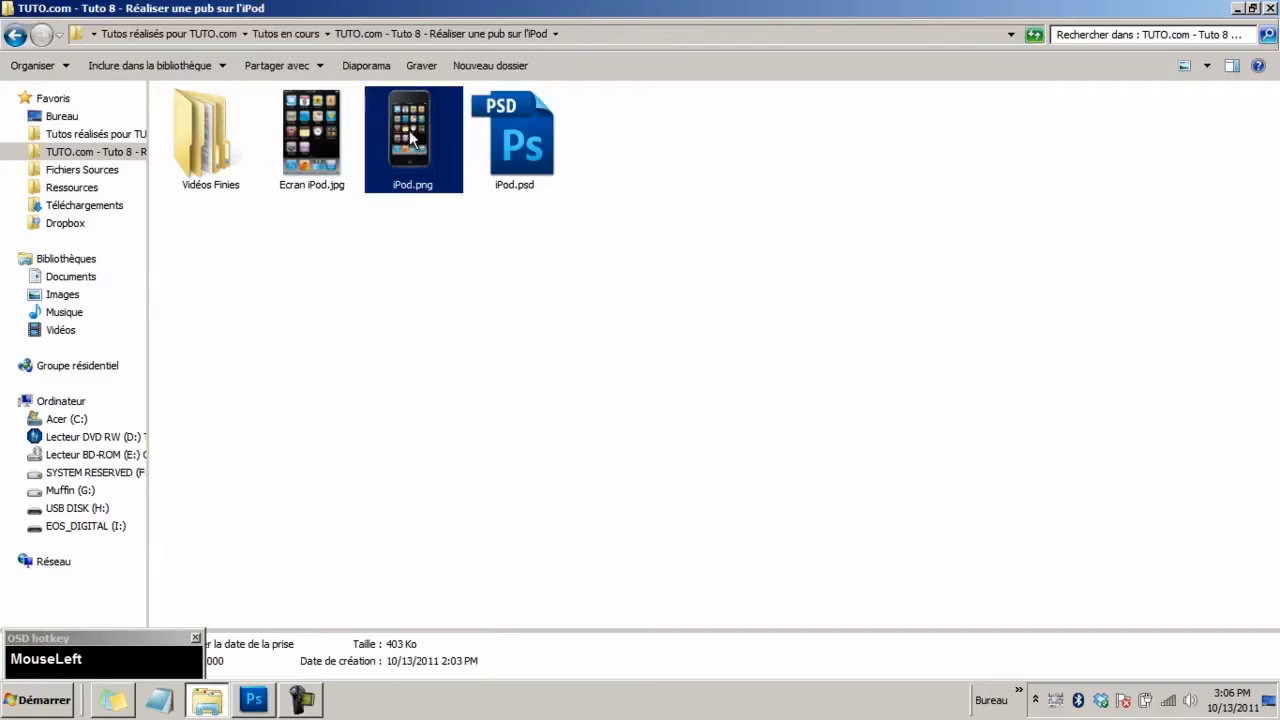
{"action": "left_click_drag", "start_coordinate": [410, 122], "coordinate": [416, 438]}
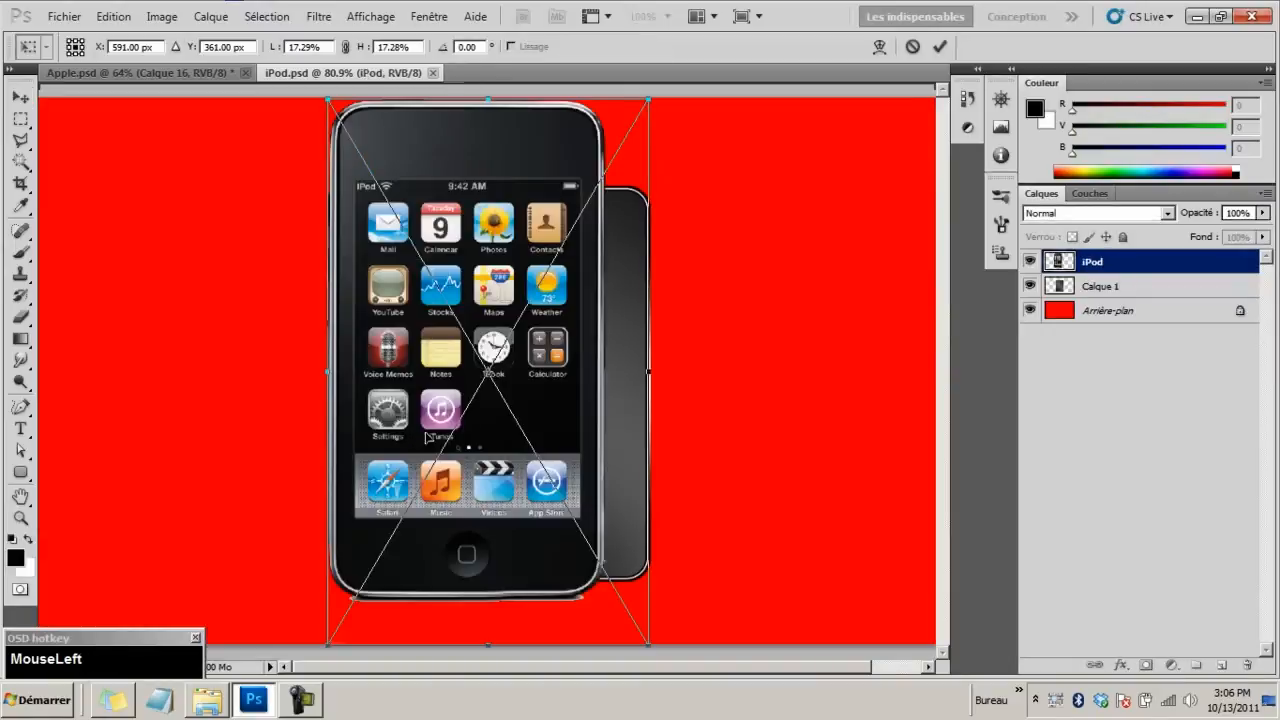
{"action": "double_click", "coordinate": [549, 415]}
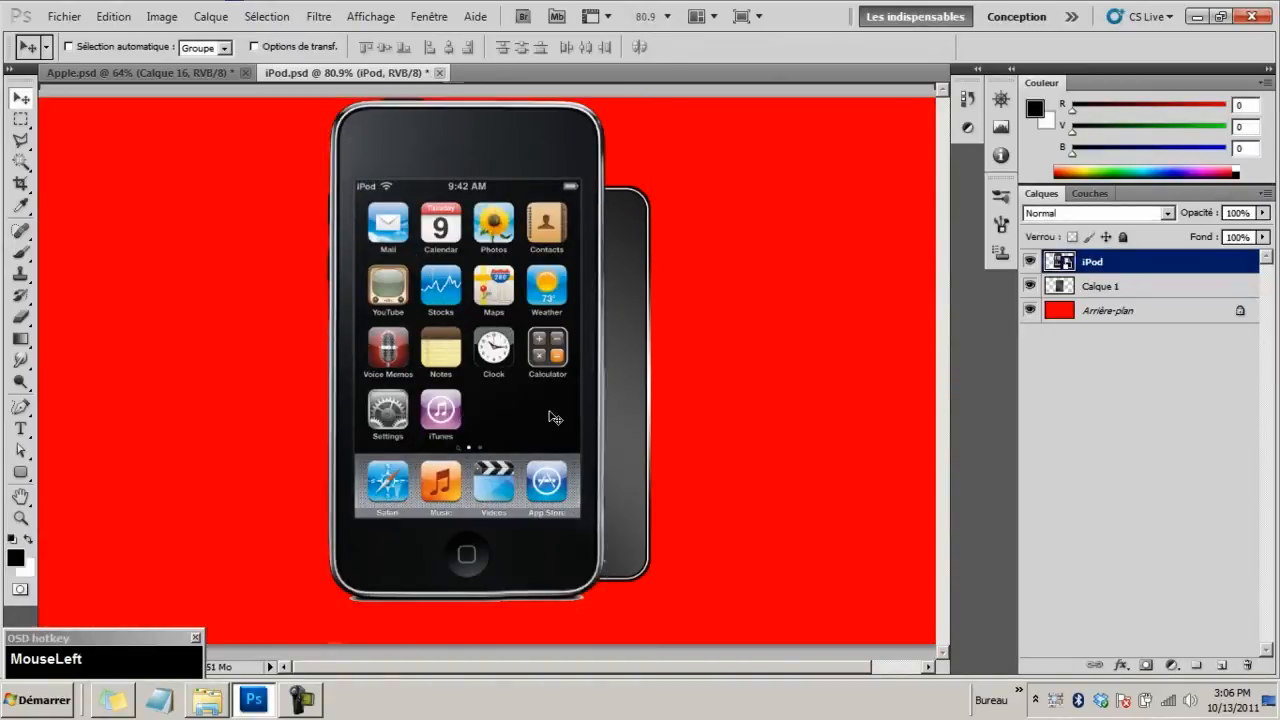
Set the placed iPod picture and the Calque 1 body side by side, with the body left of the picture
{"action": "left_click_drag", "start_coordinate": [549, 415], "coordinate": [800, 427]}
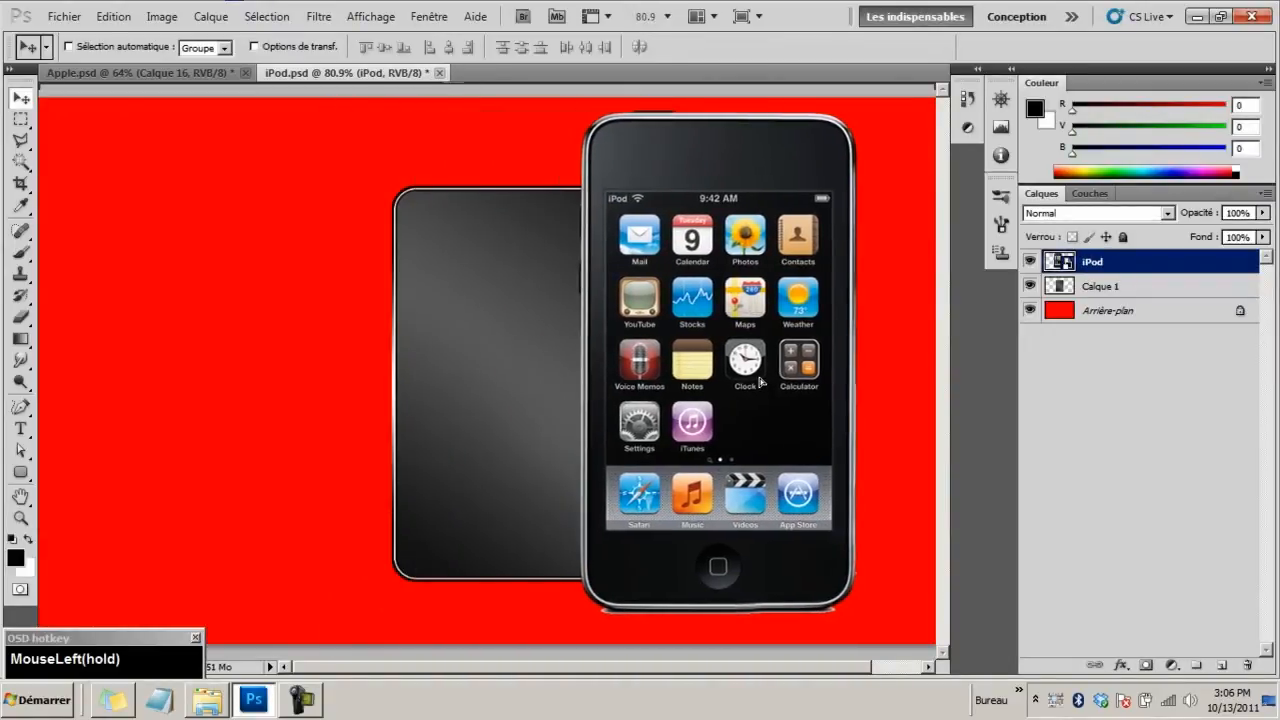
{"action": "left_click", "coordinate": [1100, 290]}
{"action": "left_click_drag", "start_coordinate": [554, 329], "coordinate": [410, 333]}
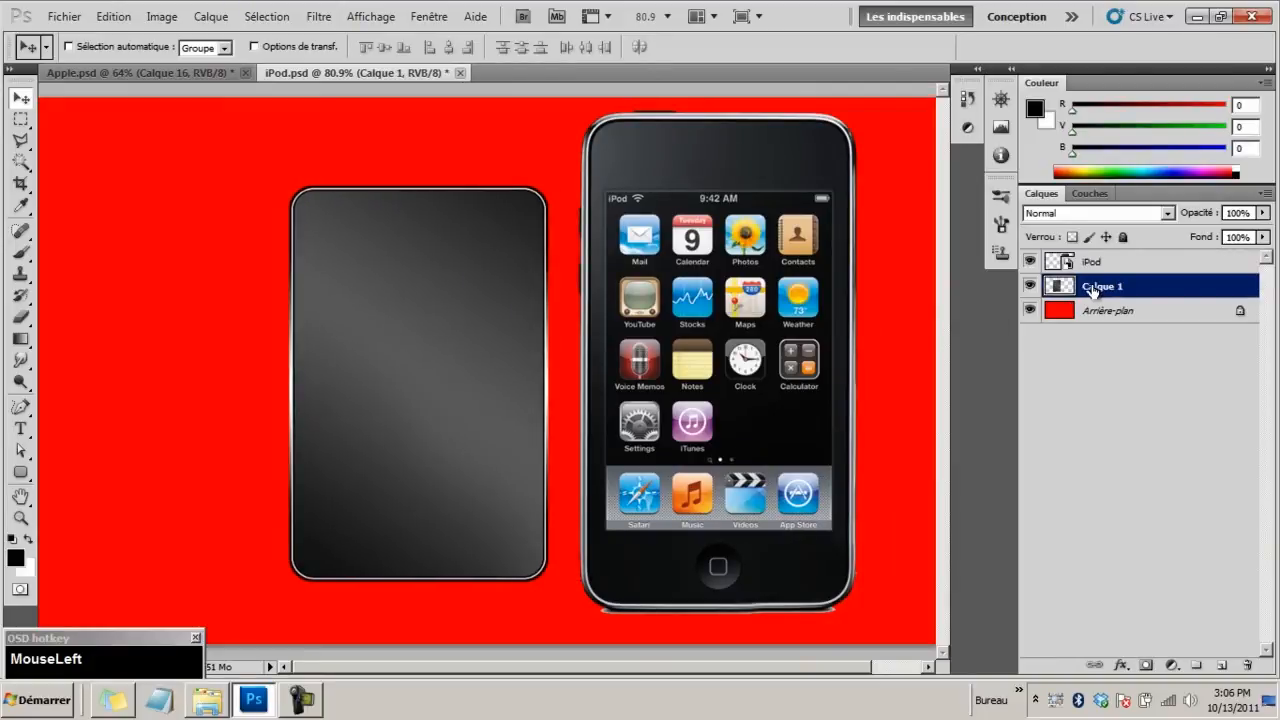
Bring Calque 1 above the iPod layer and move the body over the iPod picture
{"action": "left_click", "coordinate": [1031, 288]}
{"action": "left_click", "coordinate": [1031, 288]}
{"action": "left_click_drag", "start_coordinate": [1098, 290], "coordinate": [1100, 262]}
{"action": "left_click_drag", "start_coordinate": [457, 306], "coordinate": [587, 320]}
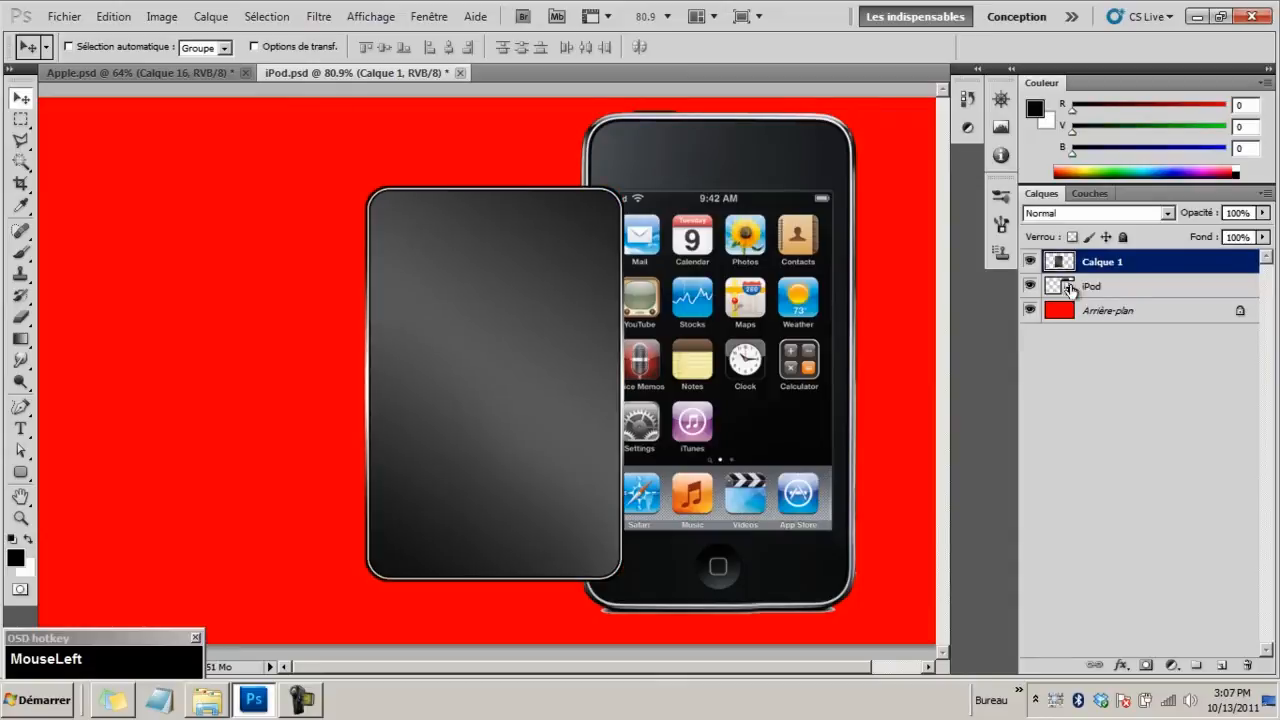
{"action": "mouse_move", "coordinate": [1103, 264]}
{"action": "left_mouse_down"}
{"action": "mouse_move", "coordinate": [1103, 287]}
{"action": "mouse_move", "coordinate": [1106, 261]}
{"action": "left_mouse_up"}
{"action": "left_click_drag", "start_coordinate": [589, 320], "coordinate": [795, 327]}
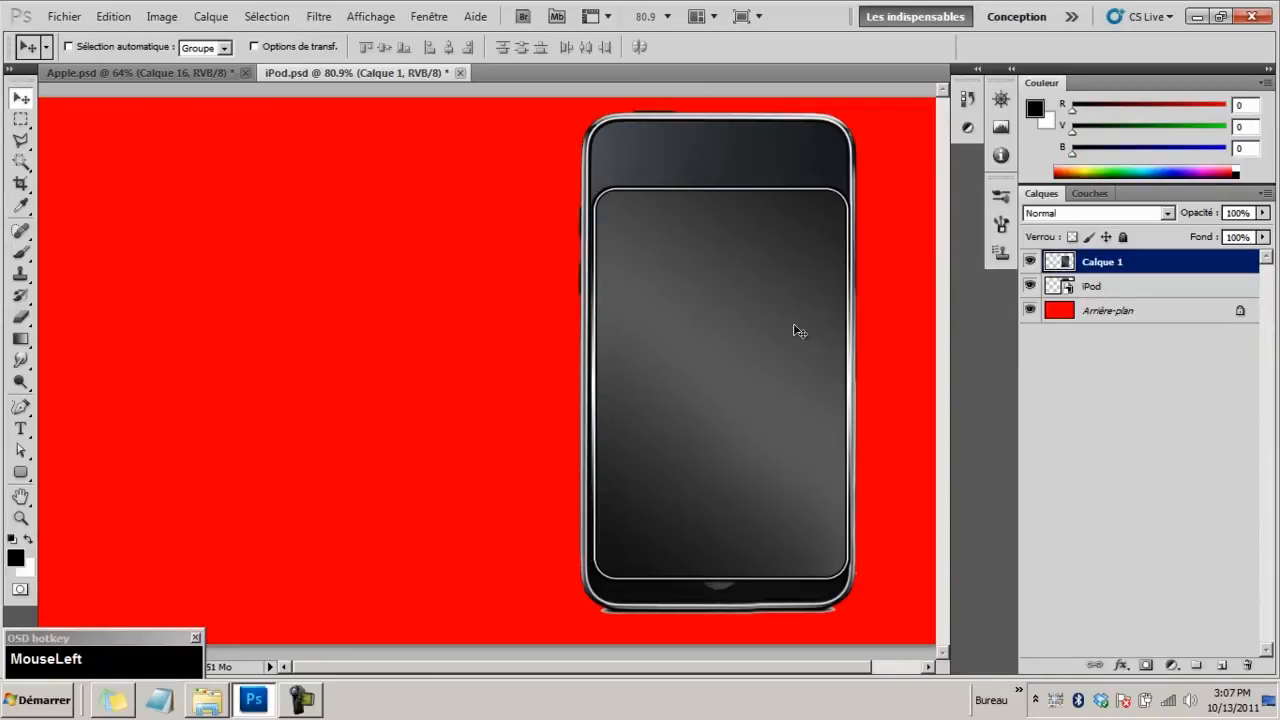
Start a free transform on Calque 1 and stretch the body's height symmetrically to about 115.6%
{"action": "key", "text": "ctrl+t"}
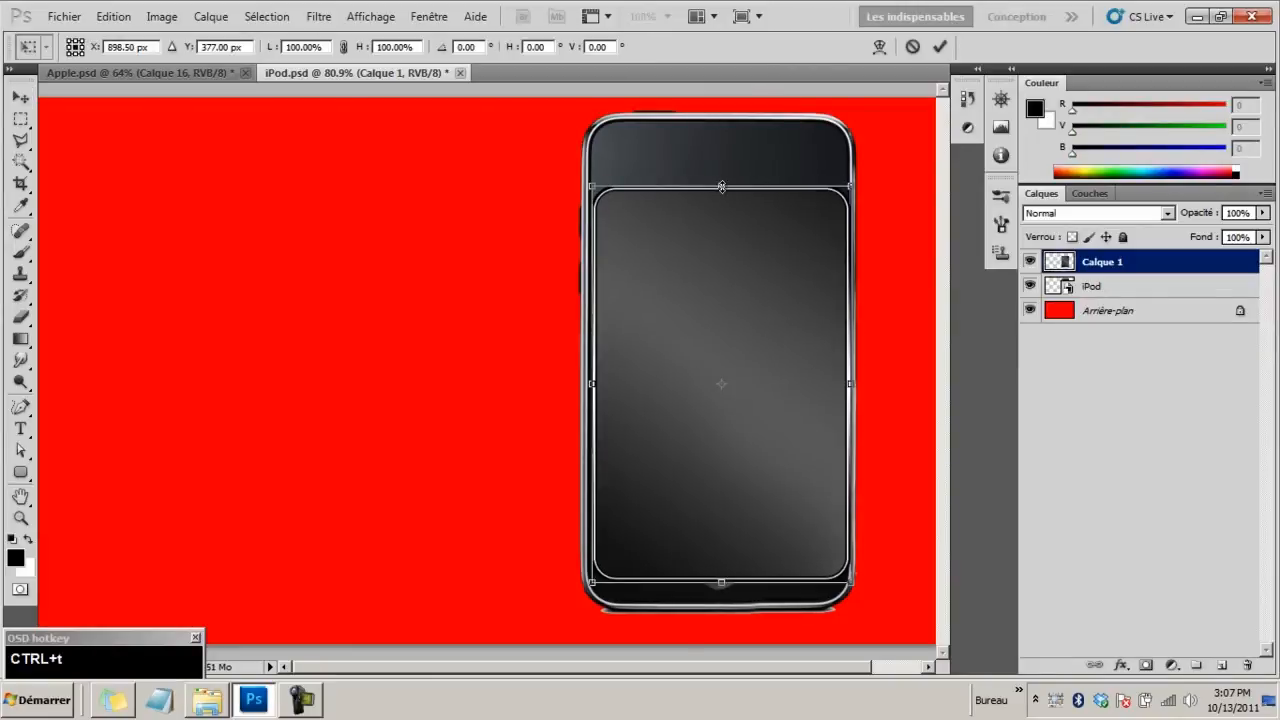
{"action": "key", "text": "shift"}
{"action": "left_click_drag", "start_coordinate": [721, 184], "coordinate": [723, 156]}
{"action": "key", "text": "alt"}
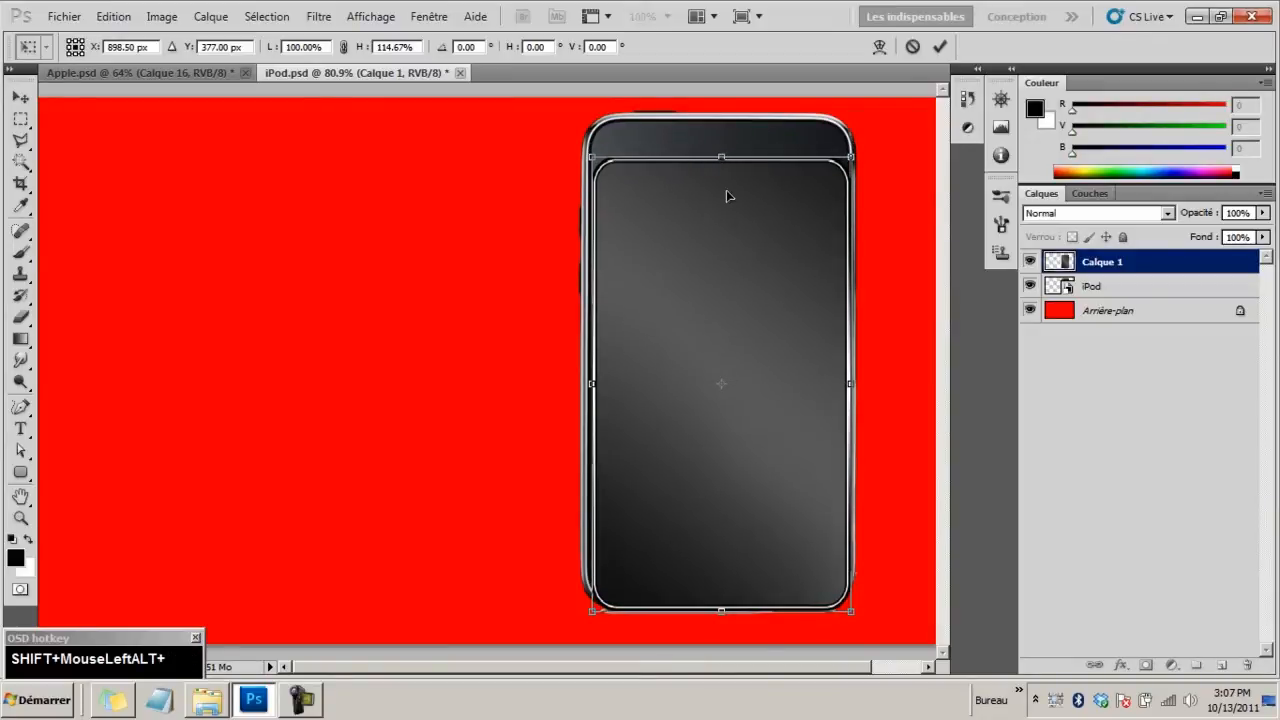
{"action": "key", "text": "ctrl+z"}
{"action": "mouse_move", "coordinate": [723, 183]}
{"action": "left_mouse_down"}
{"action": "mouse_move", "coordinate": [721, 126]}
{"action": "mouse_move", "coordinate": [722, 172]}
{"action": "left_mouse_up"}
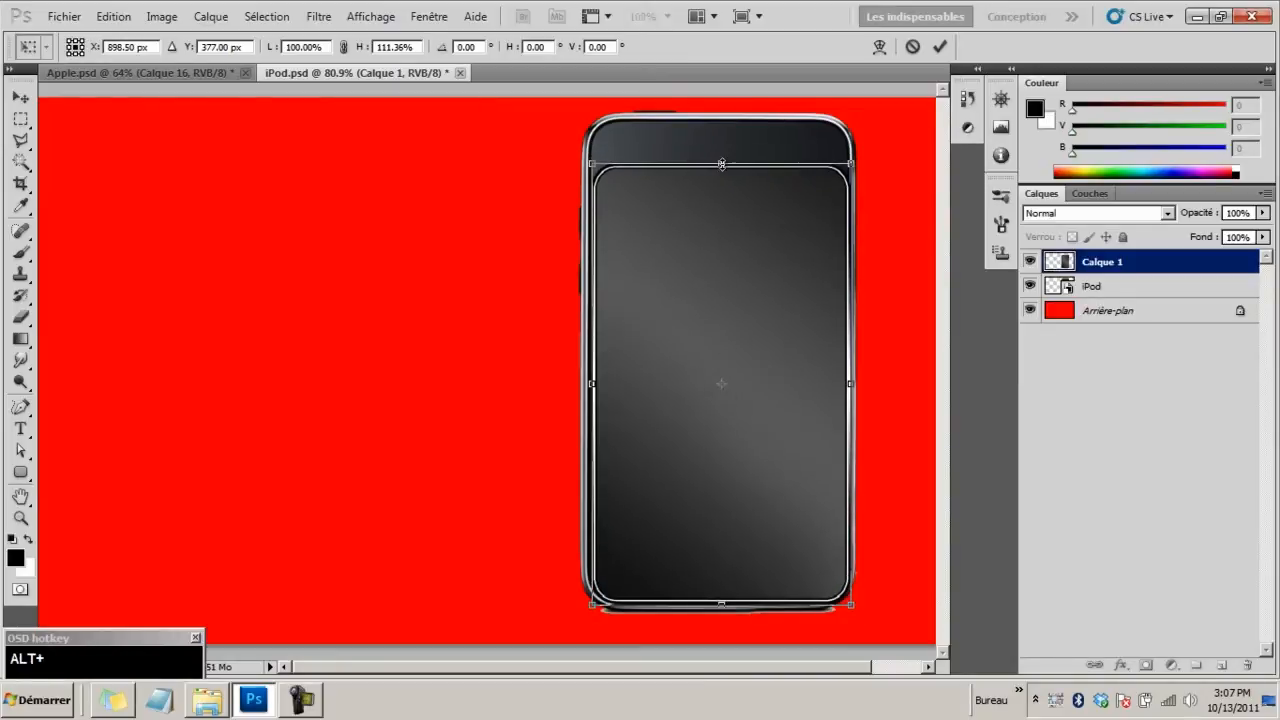
{"action": "left_click_drag", "start_coordinate": [722, 164], "coordinate": [722, 155]}
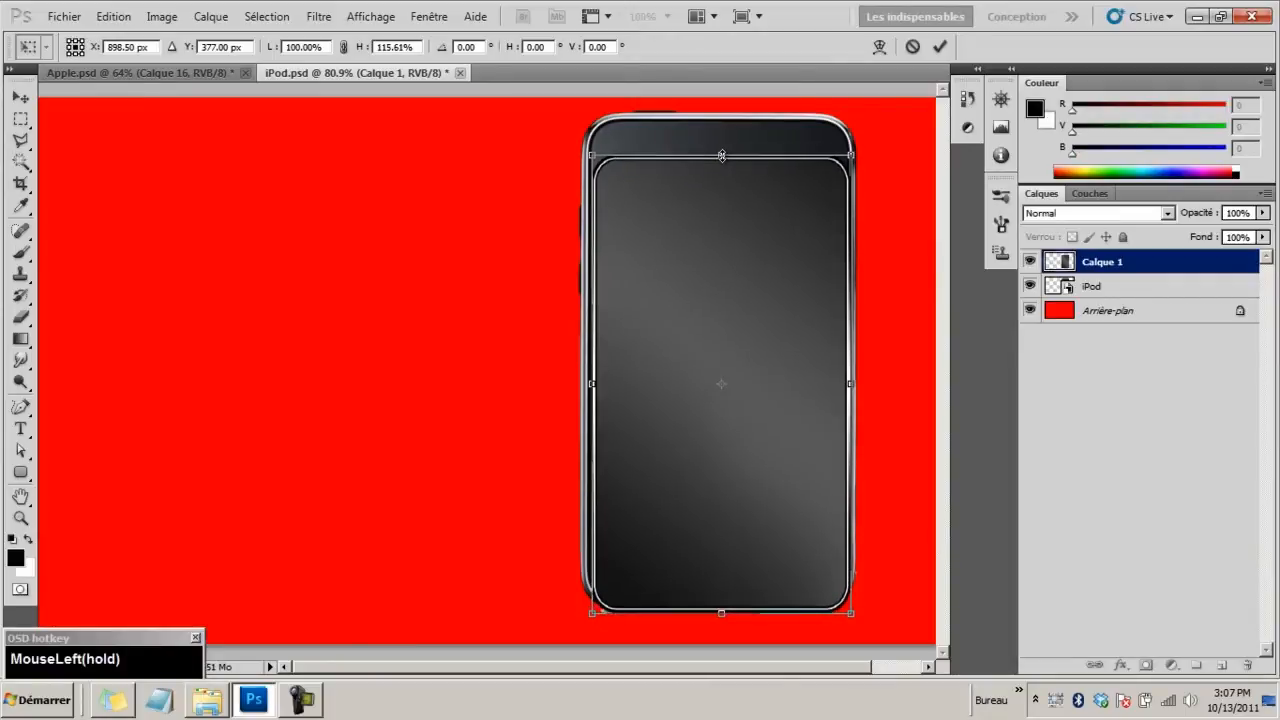
Align the body with the iPod picture, stretch its height to about 126%, widen it slightly to match, and apply the transform
{"action": "left_click_drag", "start_coordinate": [746, 257], "coordinate": [747, 231]}
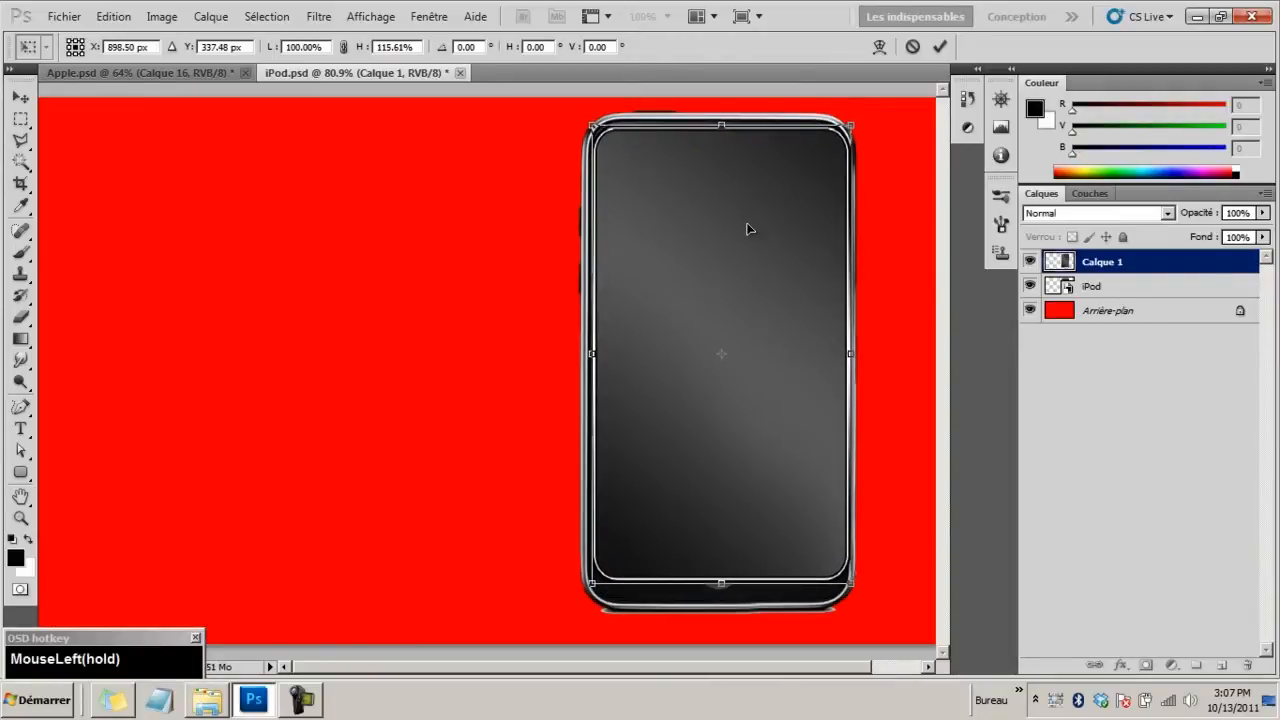
{"action": "left_click_drag", "start_coordinate": [722, 129], "coordinate": [722, 120]}
{"action": "left_click_drag", "start_coordinate": [764, 201], "coordinate": [763, 205]}
{"action": "left_click_drag", "start_coordinate": [720, 124], "coordinate": [721, 111]}
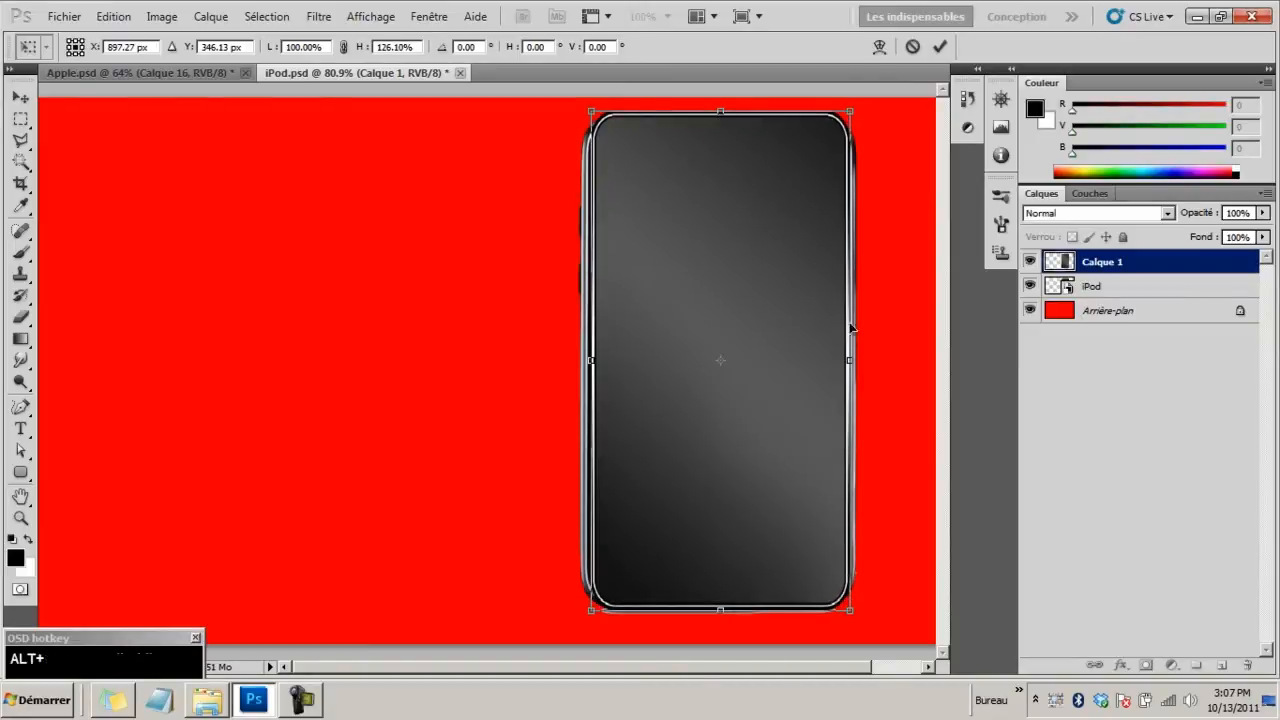
{"action": "left_click_drag", "start_coordinate": [849, 361], "coordinate": [857, 361]}
{"action": "key", "text": "Return"}
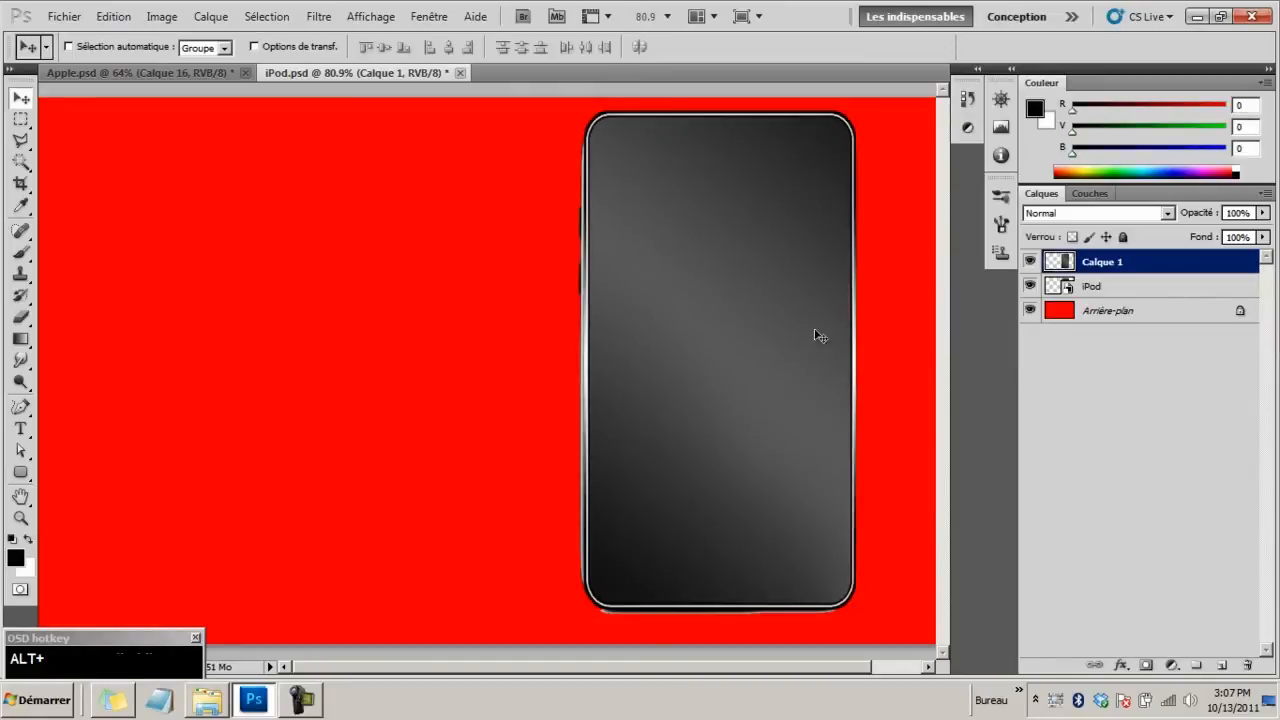
Set the opacity of Calque 1 to 50%
{"action": "left_click", "coordinate": [1243, 214]}
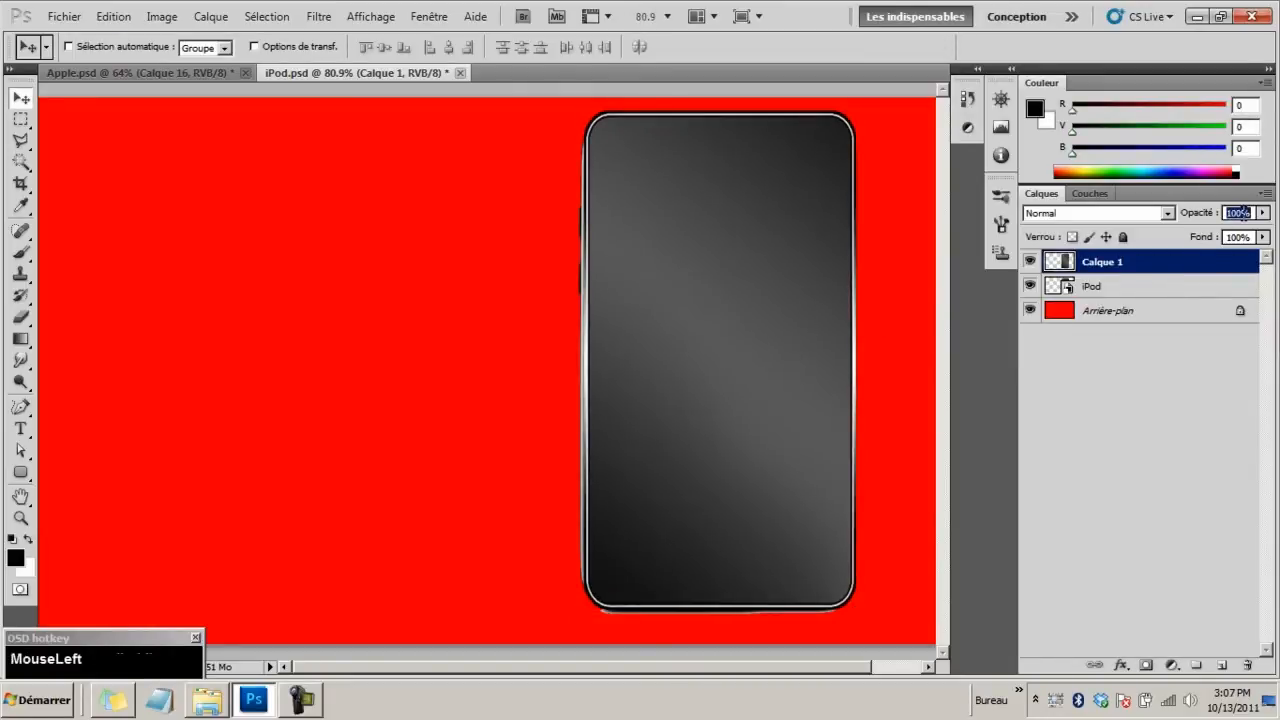
{"action": "type", "text": "50"}
{"action": "left_click", "coordinate": [738, 330]}
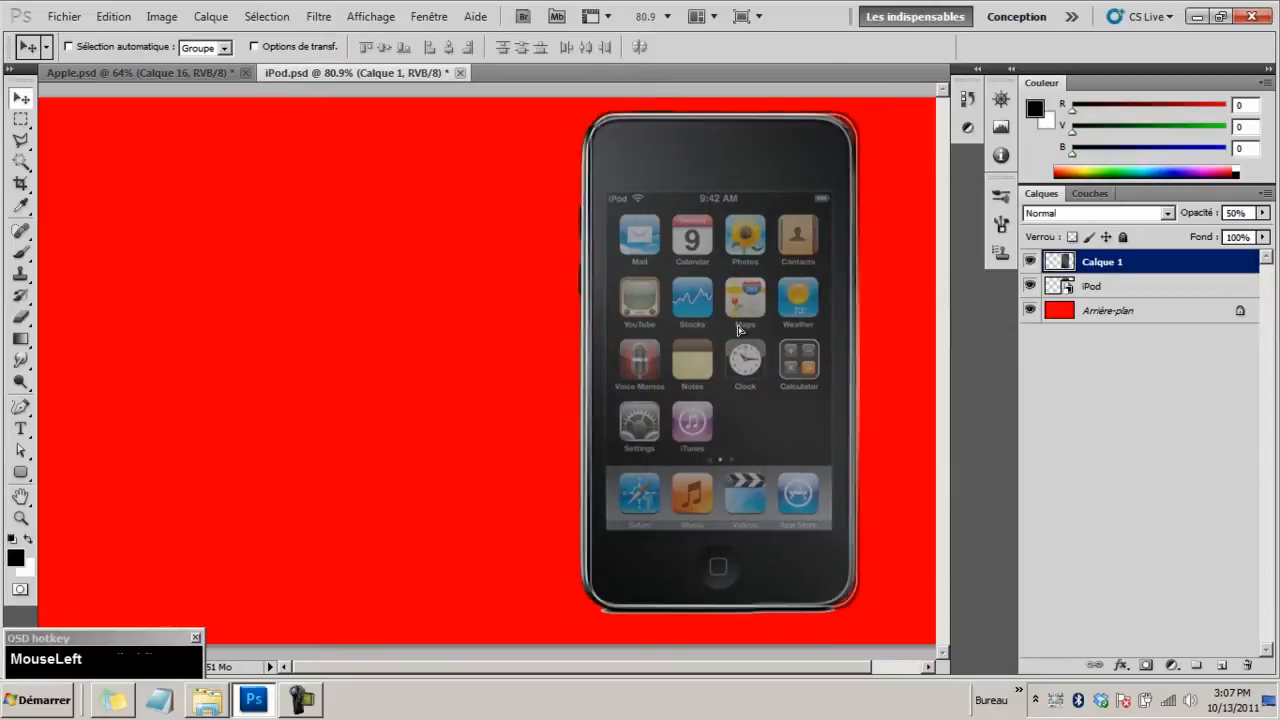
Align Calque 1 with the iPod picture, then reduce its height to 99.62%, skew it vertically about 0.79°, and apply the transform
{"action": "left_click_drag", "start_coordinate": [738, 330], "coordinate": [733, 326]}
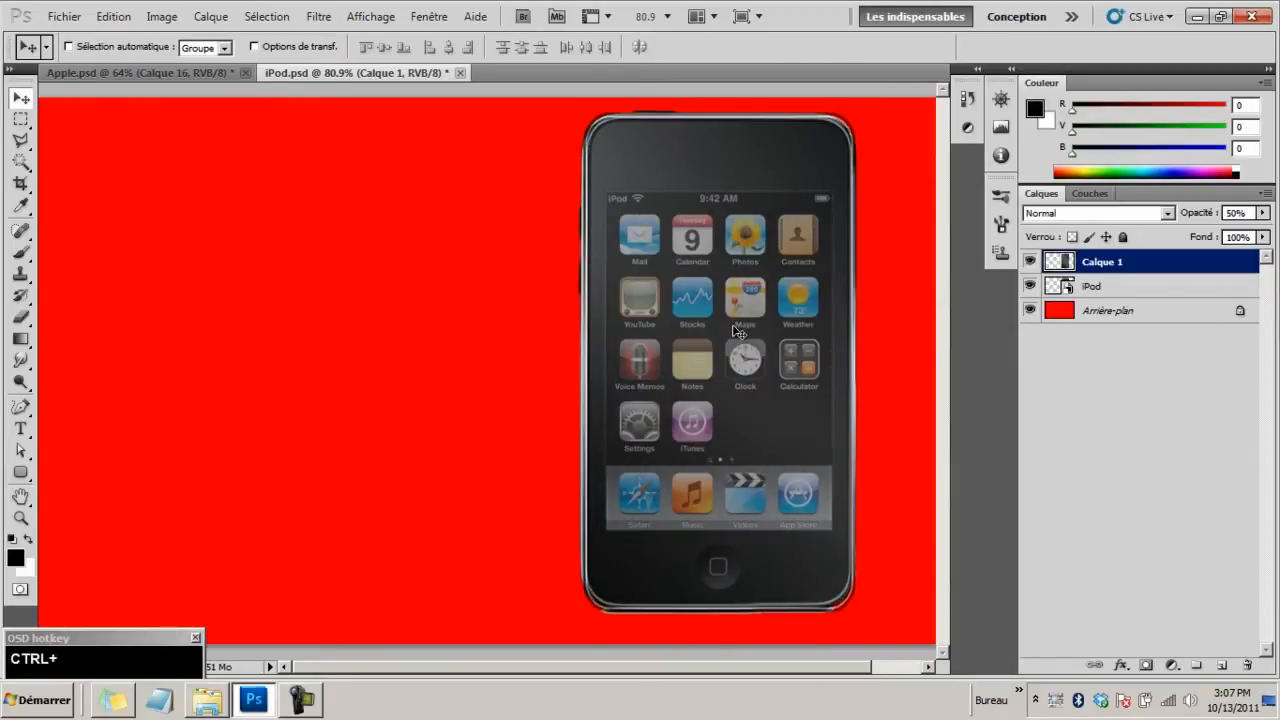
{"action": "key", "text": "ctrl+t"}
{"action": "left_click_drag", "start_coordinate": [719, 112], "coordinate": [720, 113]}
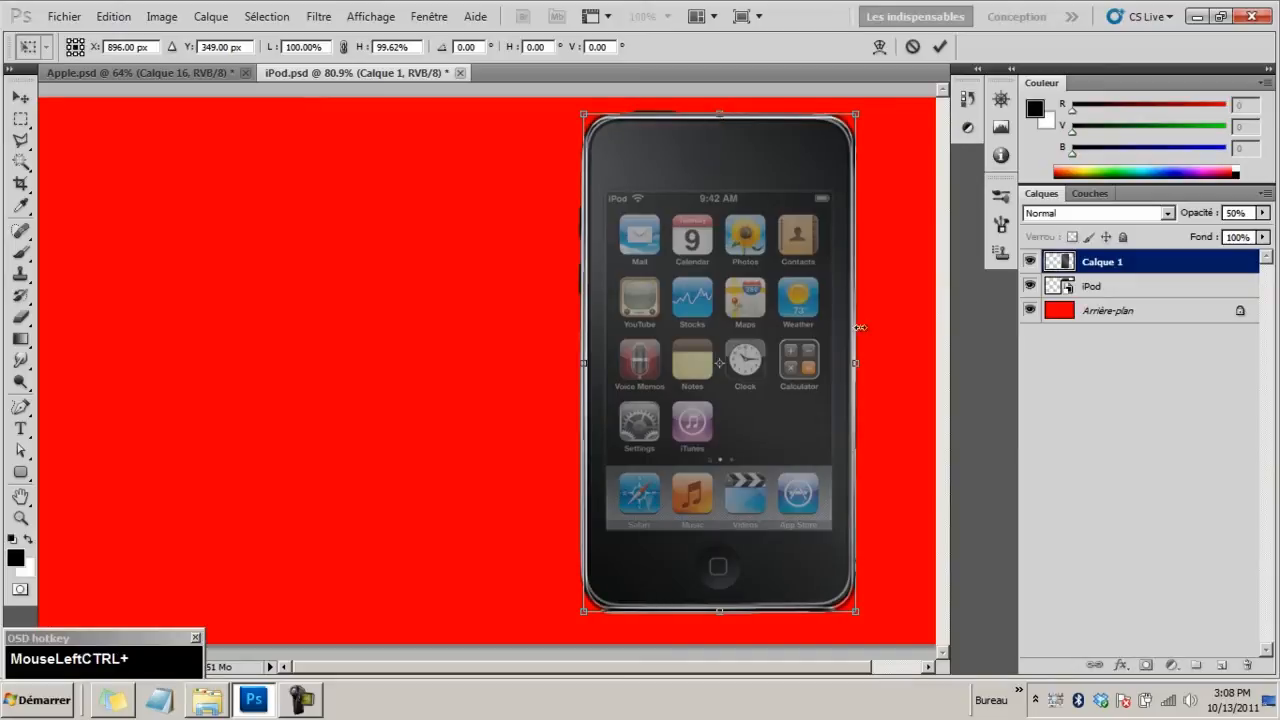
{"action": "left_click_drag", "start_coordinate": [857, 363], "coordinate": [857, 369]}
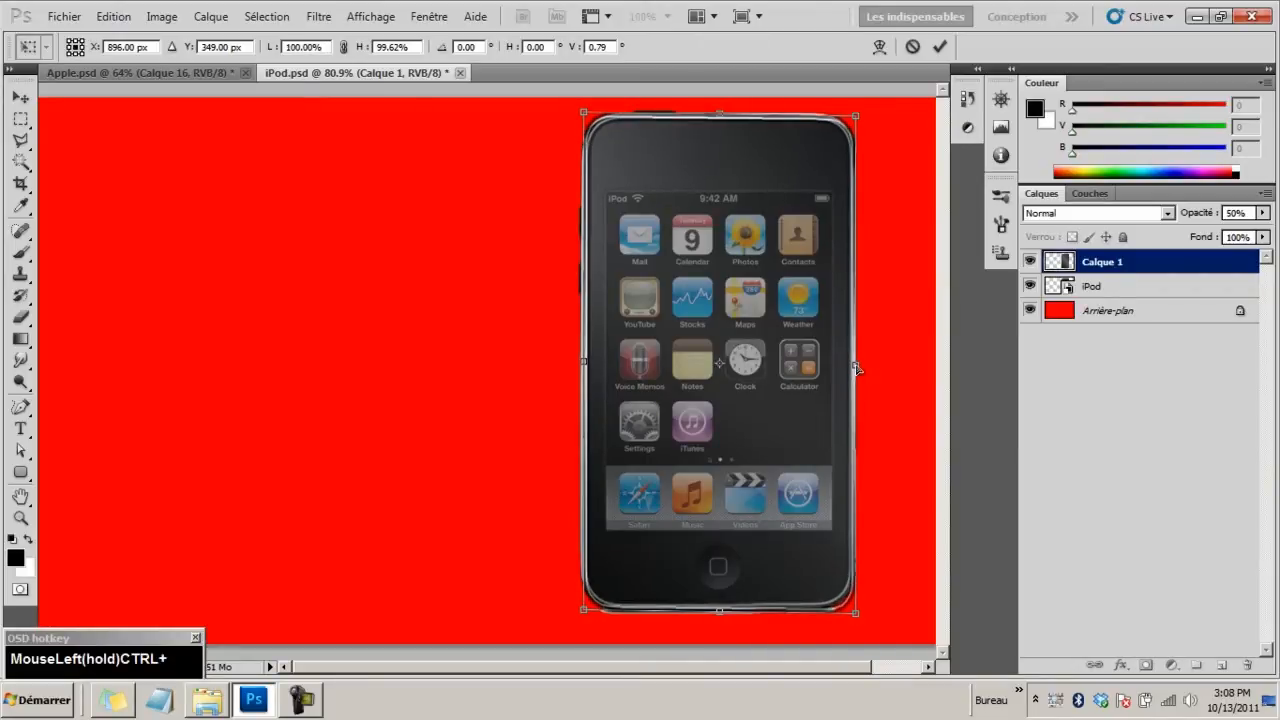
{"action": "double_click", "coordinate": [783, 362]}
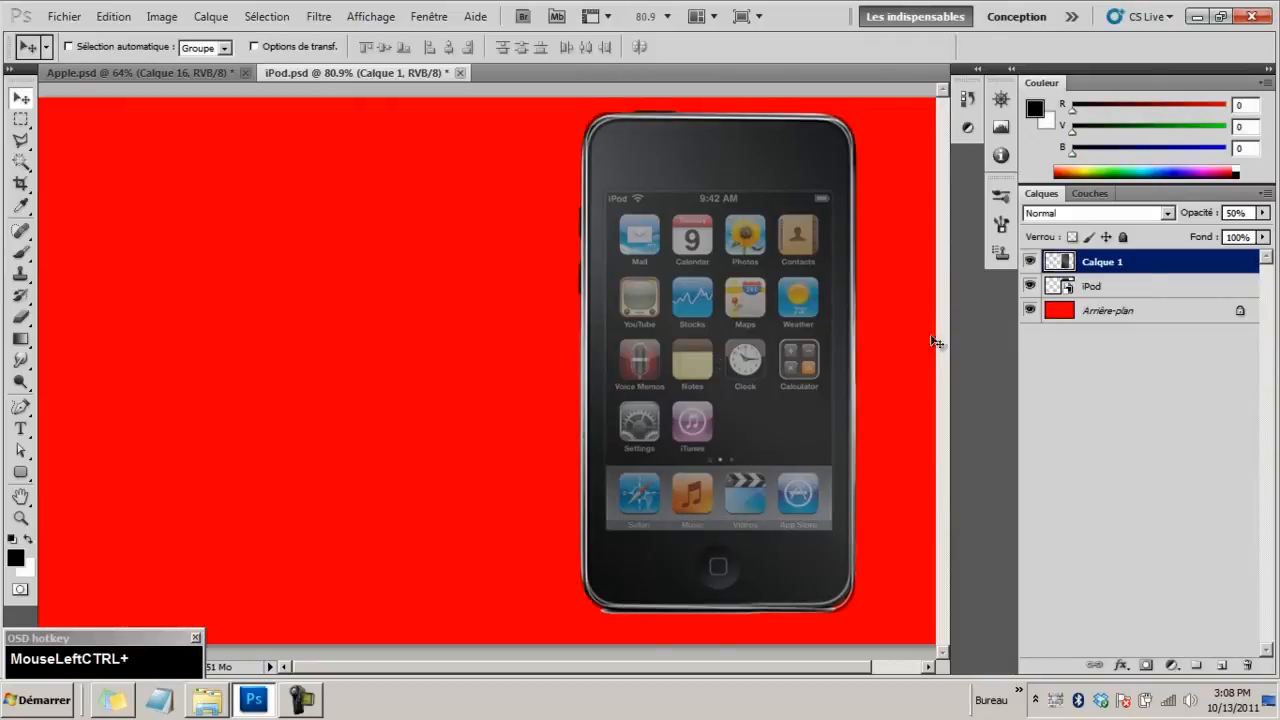
Restore Calque 1 to 100% opacity and delete the iPod reference layer
{"action": "key", "text": "KP_0"}
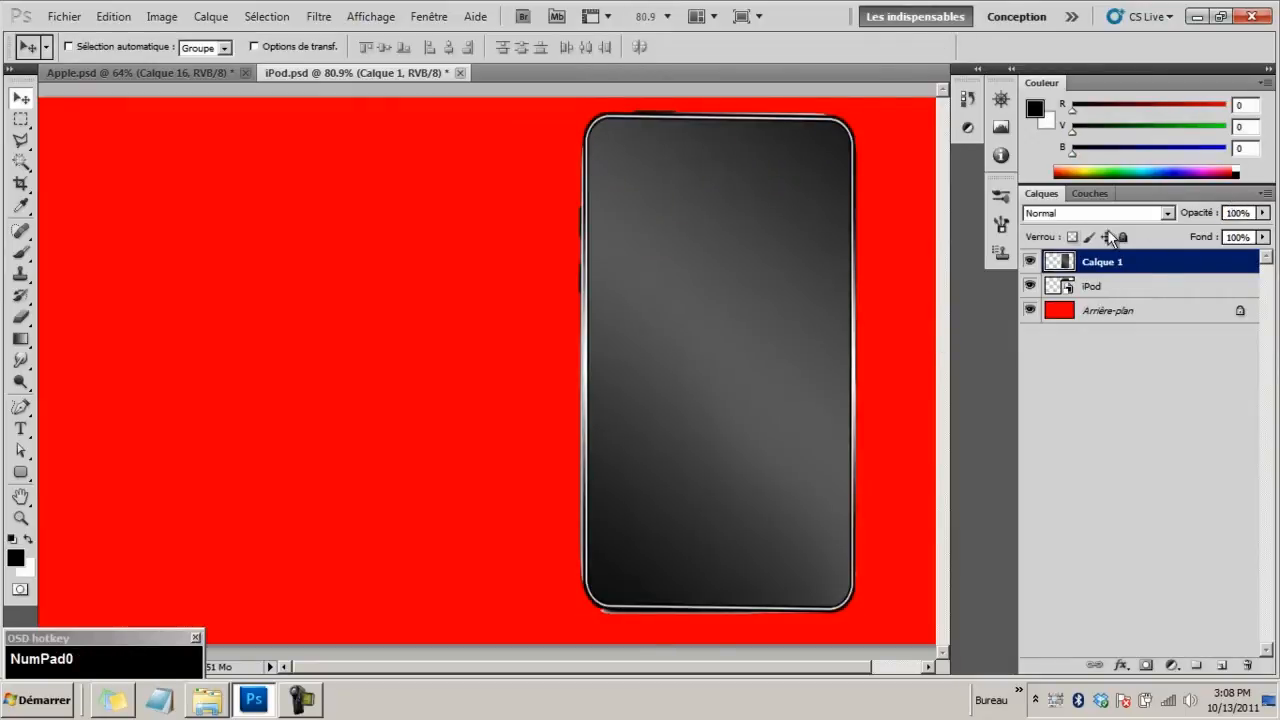
{"action": "left_click", "coordinate": [1030, 261]}
{"action": "left_click", "coordinate": [1030, 261]}
{"action": "left_click", "coordinate": [1090, 284]}
{"action": "left_click_drag", "start_coordinate": [1094, 289], "coordinate": [1258, 664]}
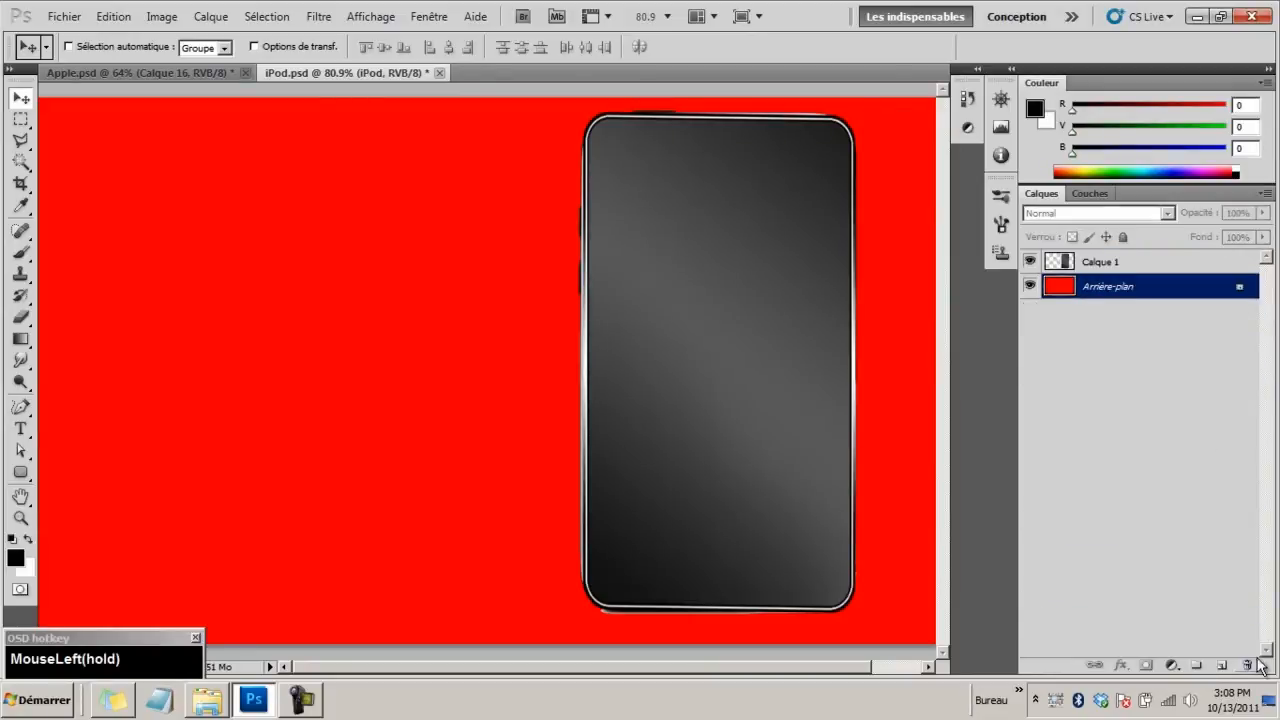
{"action": "left_click", "coordinate": [1128, 297]}
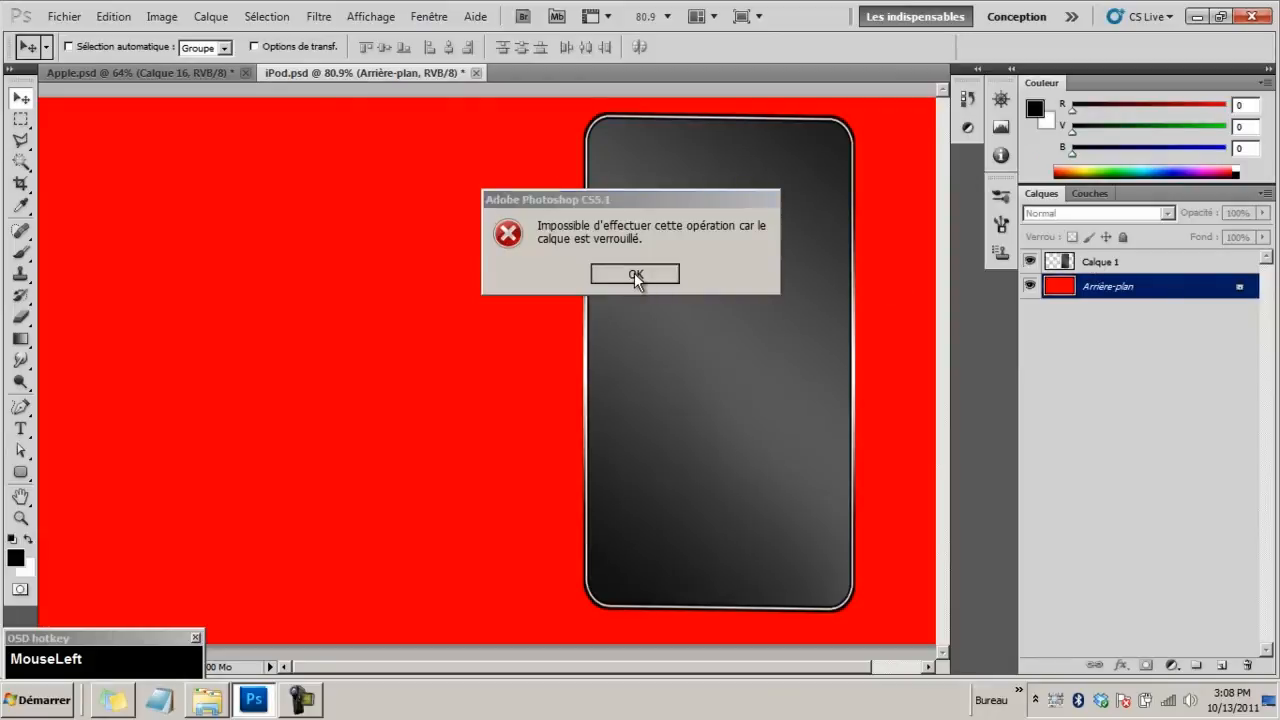
{"action": "left_click", "coordinate": [634, 273]}
Move the Calque 1 body from the red canvas's right side to near its centre
{"action": "left_click", "coordinate": [1102, 262]}
{"action": "left_click_drag", "start_coordinate": [703, 322], "coordinate": [491, 343]}
{"action": "key", "text": "z"}
{"action": "key", "text": "v"}
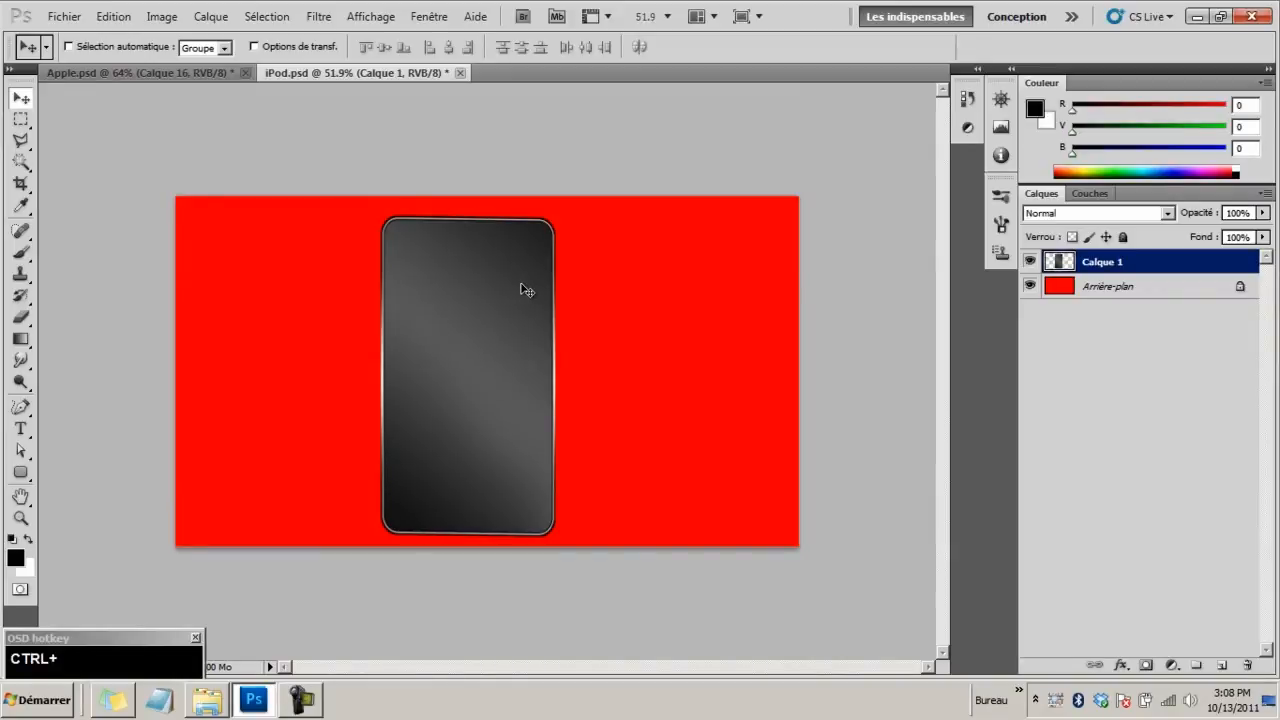
Scale the Calque 1 body down proportionally with a free transform and position it near the canvas centre
{"action": "key", "text": "ctrl+t"}
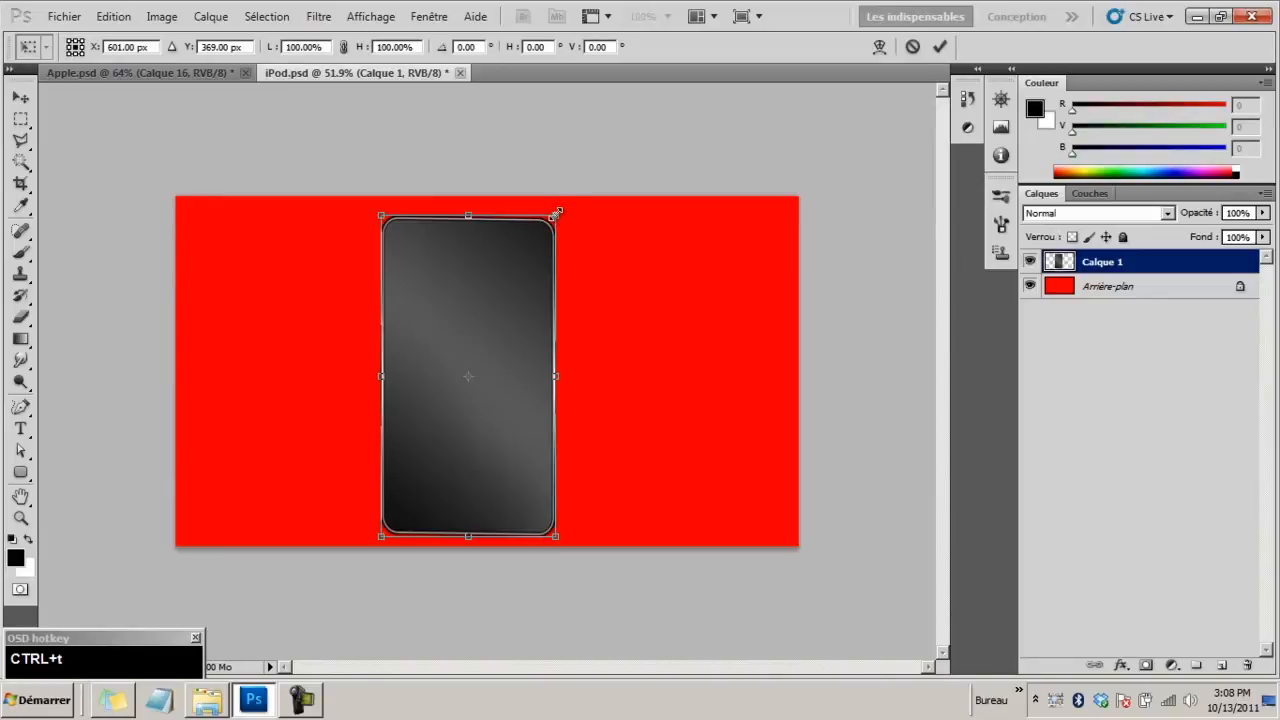
{"action": "left_click_drag", "start_coordinate": [556, 213], "coordinate": [512, 313]}
{"action": "left_click_drag", "start_coordinate": [532, 302], "coordinate": [539, 293]}
{"action": "key", "text": "Return"}
{"action": "left_click_drag", "start_coordinate": [495, 355], "coordinate": [487, 353]}
{"action": "left_click_drag", "start_coordinate": [441, 462], "coordinate": [441, 462]}
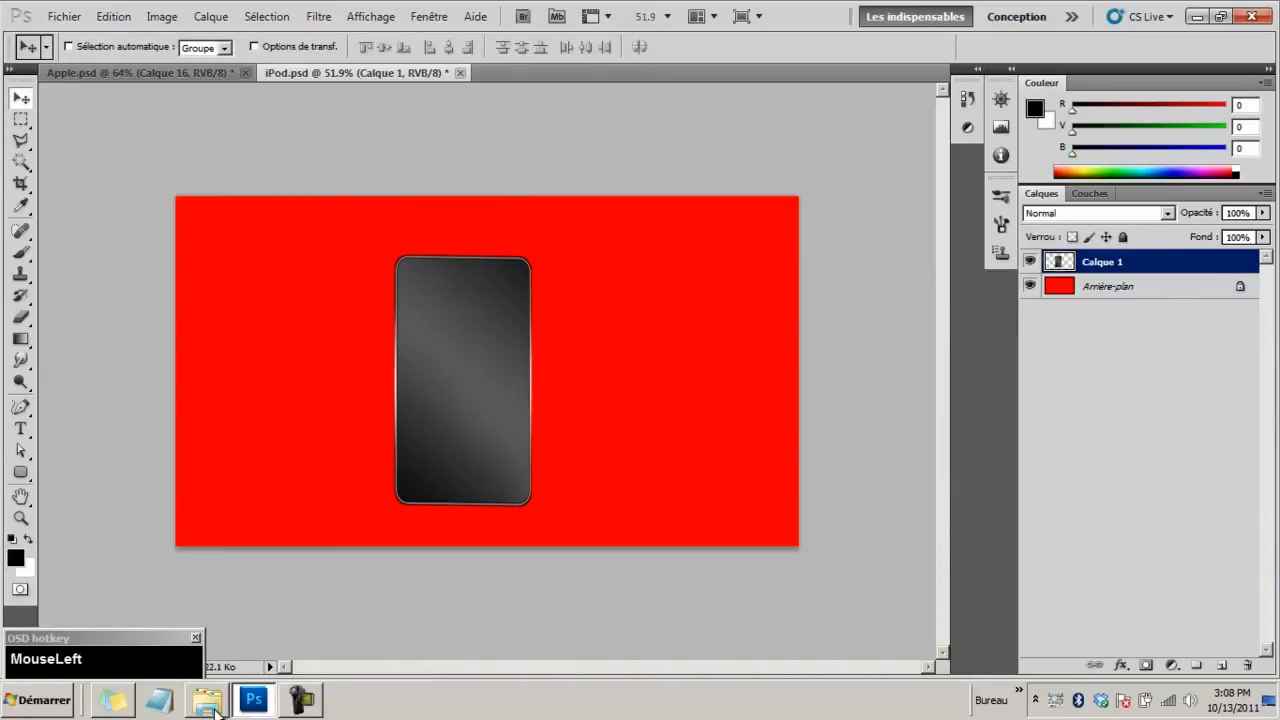
Place the image Ecran iPod.jpg from the tutorial folder into the iPod.psd document
{"action": "left_click", "coordinate": [212, 703]}
{"action": "left_click", "coordinate": [310, 142]}
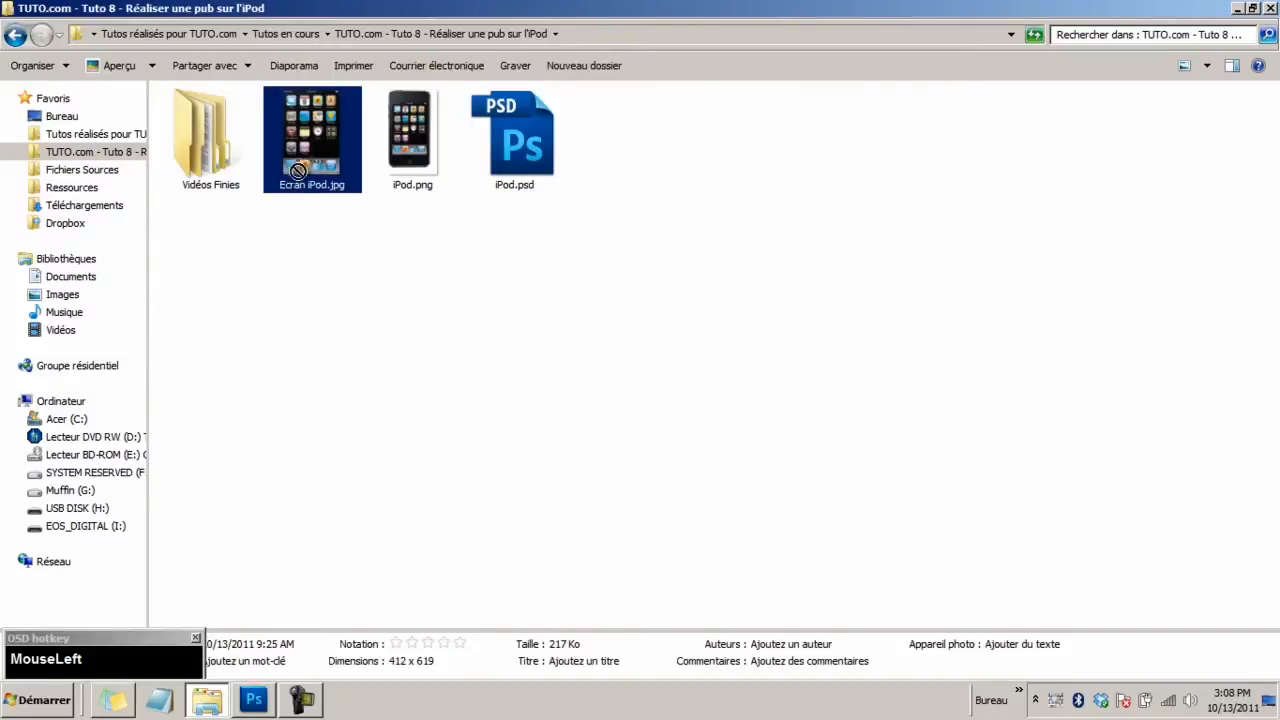
{"action": "left_click_drag", "start_coordinate": [300, 178], "coordinate": [425, 409]}
{"action": "left_click", "coordinate": [558, 242]}
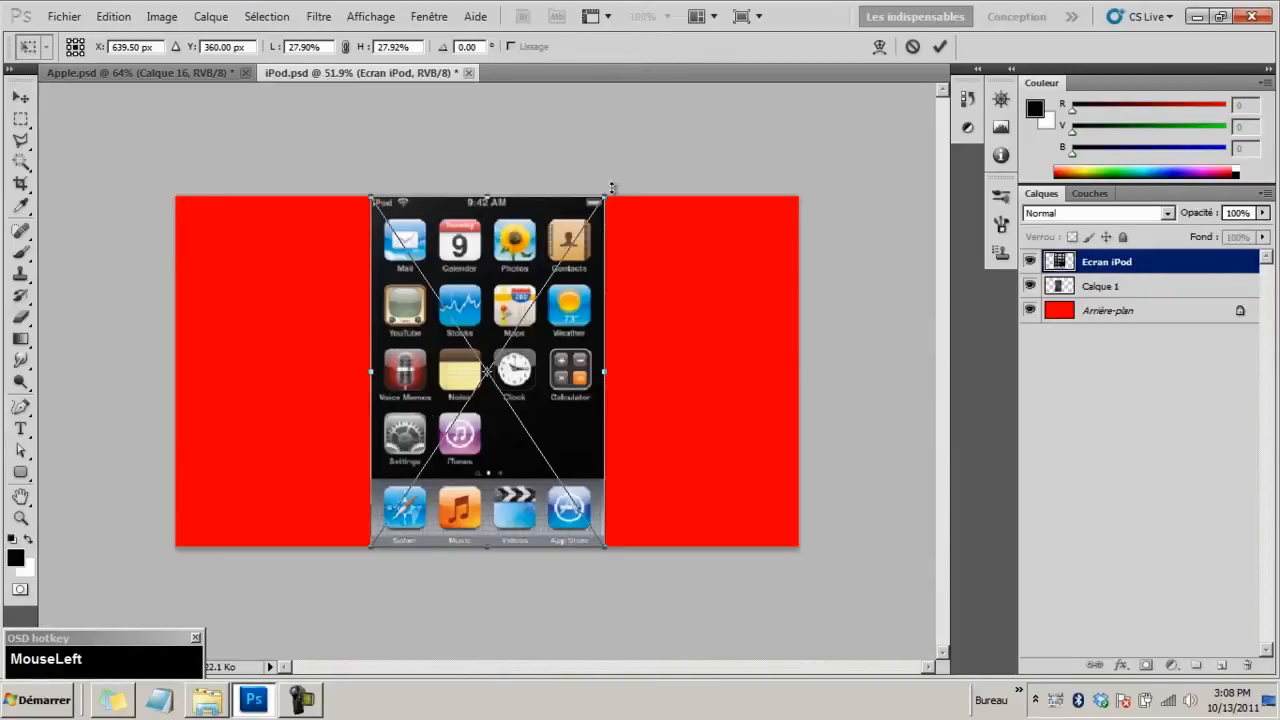
Shrink the placed Ecran iPod image proportionally to fit inside the body, position it over the body, and apply the placement
{"action": "left_click_drag", "start_coordinate": [607, 199], "coordinate": [505, 357]}
{"action": "left_click_drag", "start_coordinate": [481, 445], "coordinate": [507, 361]}
{"action": "left_click_drag", "start_coordinate": [529, 268], "coordinate": [518, 287]}
{"action": "double_click", "coordinate": [477, 341]}
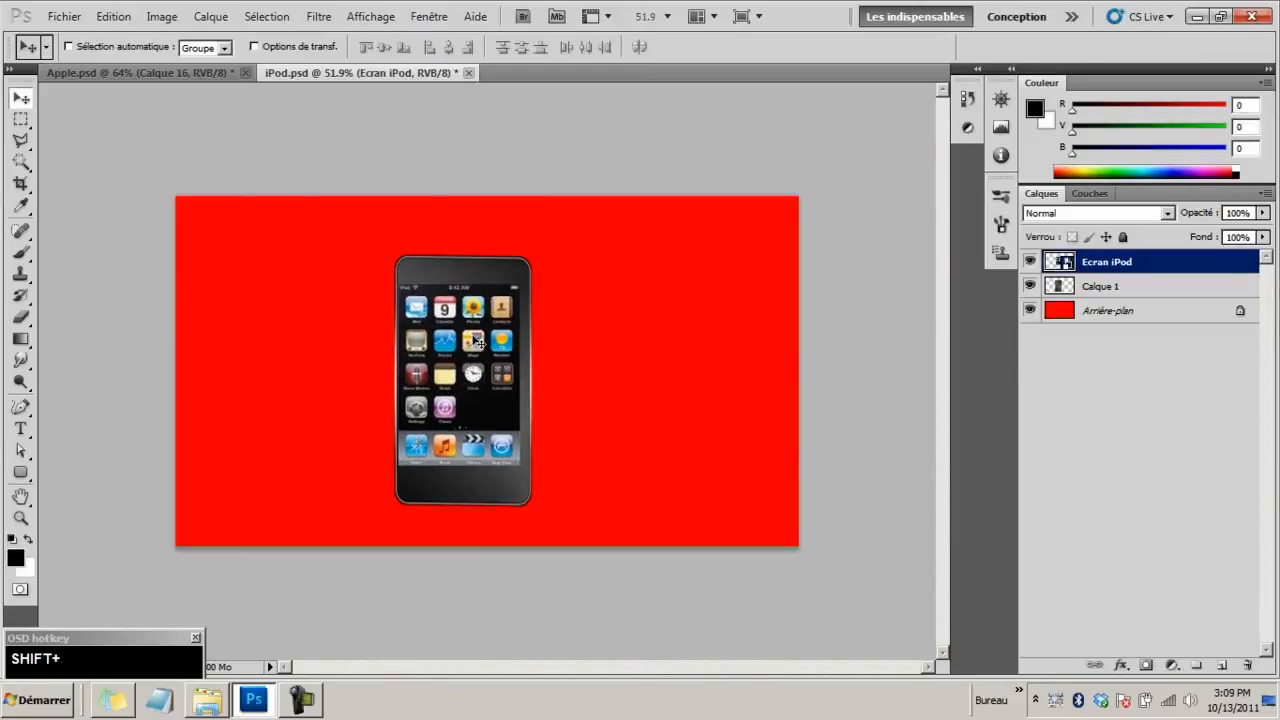
Centre the Ecran iPod screen horizontally on the body and fine-tune its vertical position in small nudges
{"action": "mouse_move", "coordinate": [479, 343]}
{"action": "left_mouse_down"}
{"action": "mouse_move", "coordinate": [462, 351]}
{"action": "mouse_move", "coordinate": [469, 340]}
{"action": "mouse_move", "coordinate": [481, 351]}
{"action": "mouse_move", "coordinate": [469, 333]}
{"action": "mouse_move", "coordinate": [475, 355]}
{"action": "mouse_move", "coordinate": [652, 330]}
{"action": "mouse_move", "coordinate": [470, 333]}
{"action": "mouse_move", "coordinate": [556, 342]}
{"action": "mouse_move", "coordinate": [460, 348]}
{"action": "left_mouse_up"}
{"action": "key", "text": "ctrl+Down"}
{"action": "key", "text": "ctrl+Down"}
{"action": "key", "text": "ctrl+Down"}
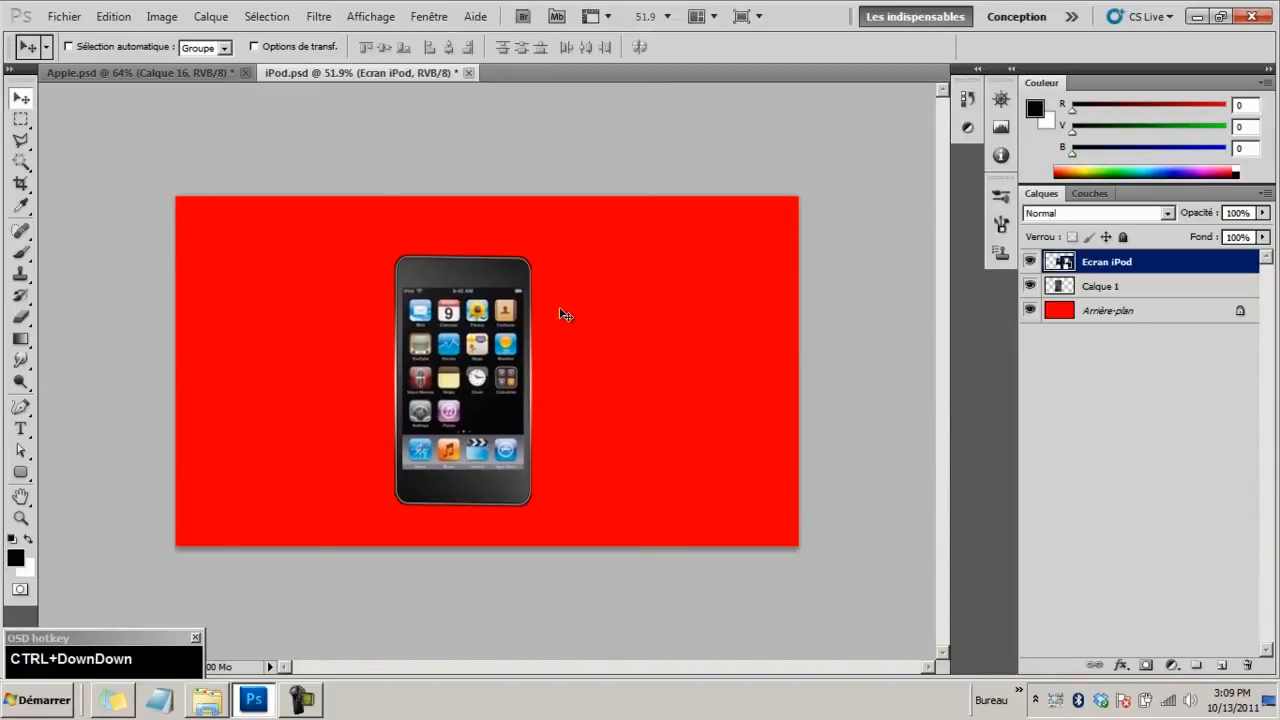
{"action": "key", "text": "ctrl+Up"}
{"action": "key", "text": "ctrl+Up"}
{"action": "key", "text": "ctrl+Right"}
{"action": "key", "text": "ctrl+Left"}
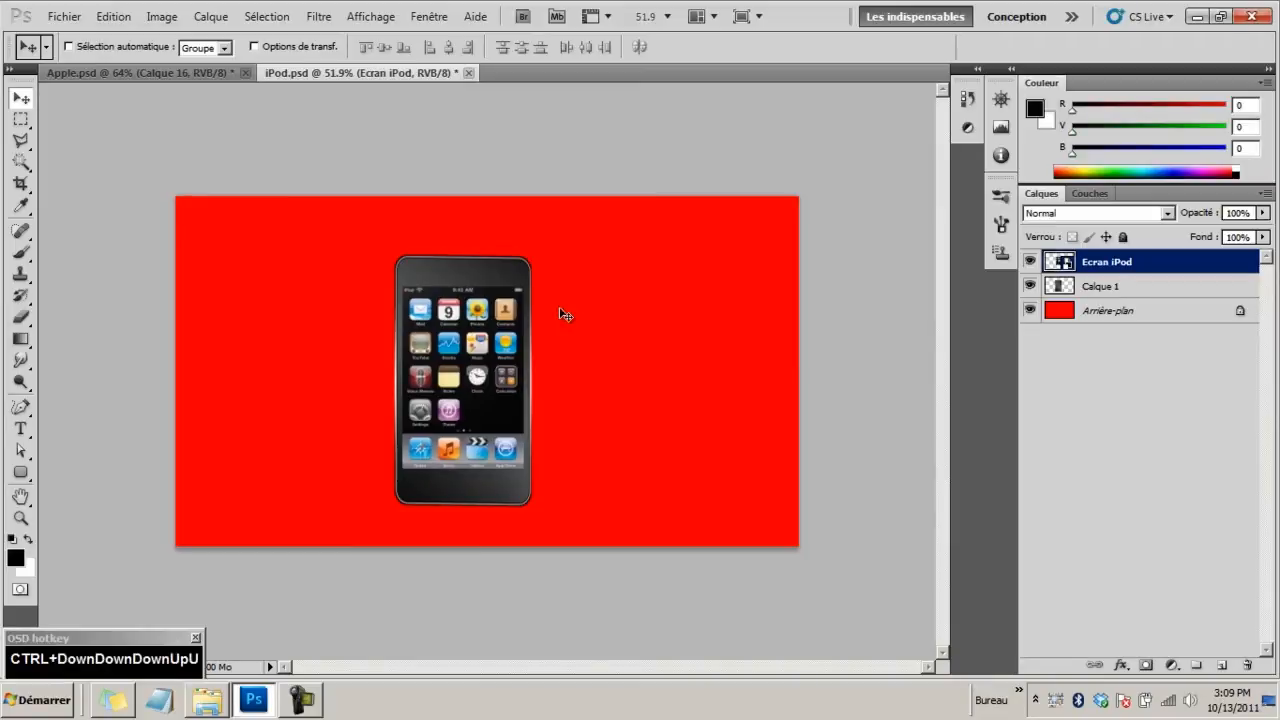
{"action": "key", "text": "ctrl+Down"}
{"action": "key", "text": "ctrl+Up"}
{"action": "key", "text": "Down"}
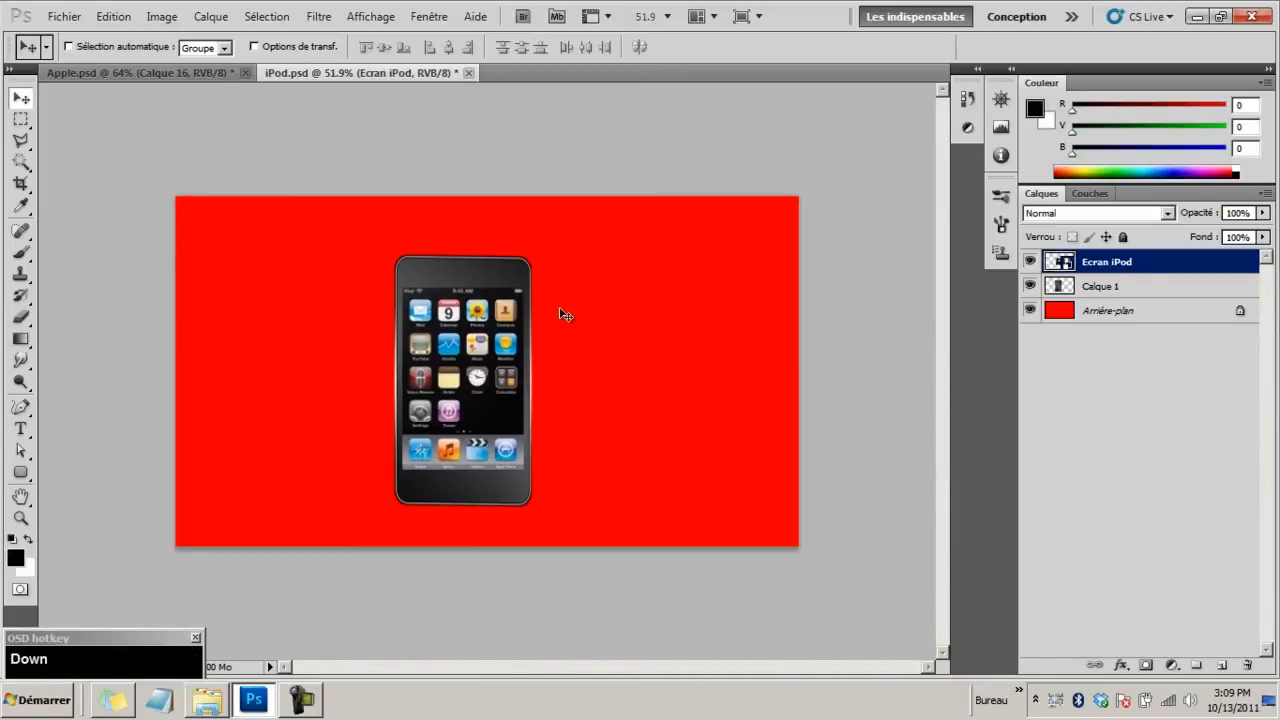
{"action": "key", "text": "Up"}
Open iPod.png from the tutorial folder to examine the screen's proportions within the body, and return to Photoshop
{"action": "key", "text": "z"}
{"action": "left_click_drag", "start_coordinate": [505, 338], "coordinate": [537, 345]}
{"action": "key", "text": "v"}
{"action": "left_click", "coordinate": [207, 700]}
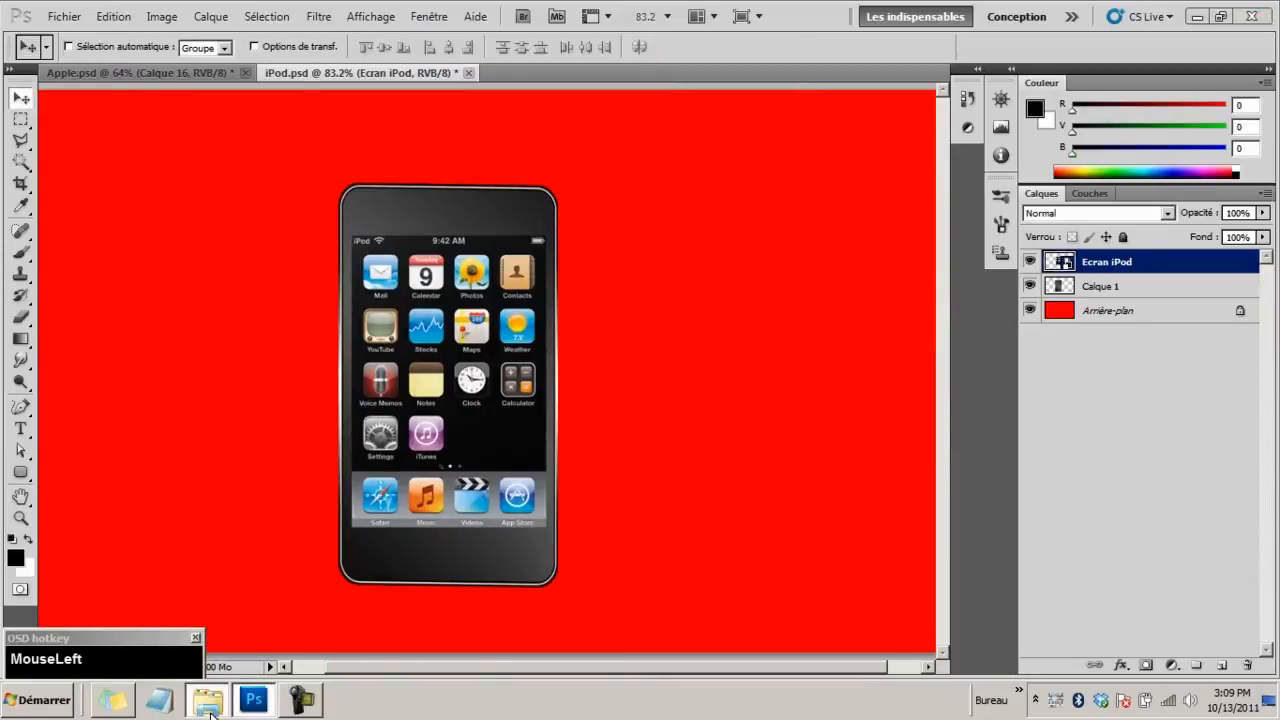
{"action": "double_click", "coordinate": [405, 176]}
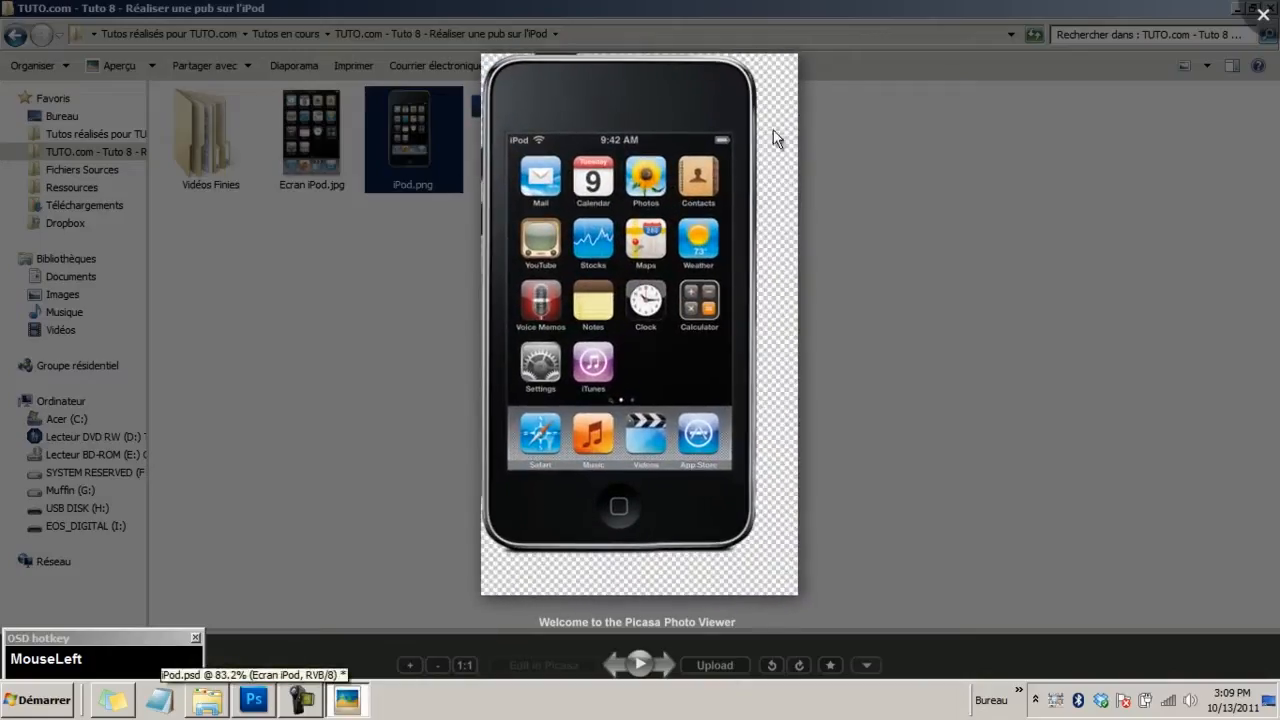
{"action": "left_click", "coordinate": [1263, 14]}
{"action": "left_click", "coordinate": [262, 700]}
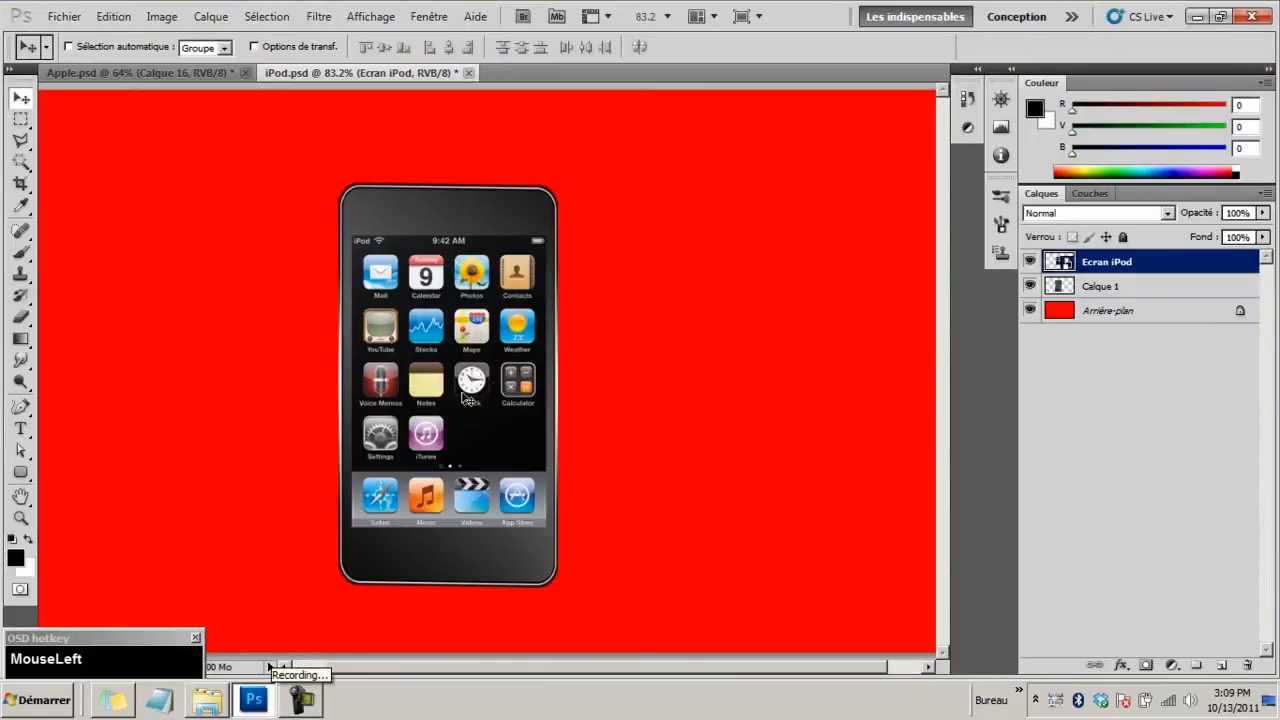
{"action": "key", "text": "ctrl+t"}
{"action": "key", "text": "shift"}
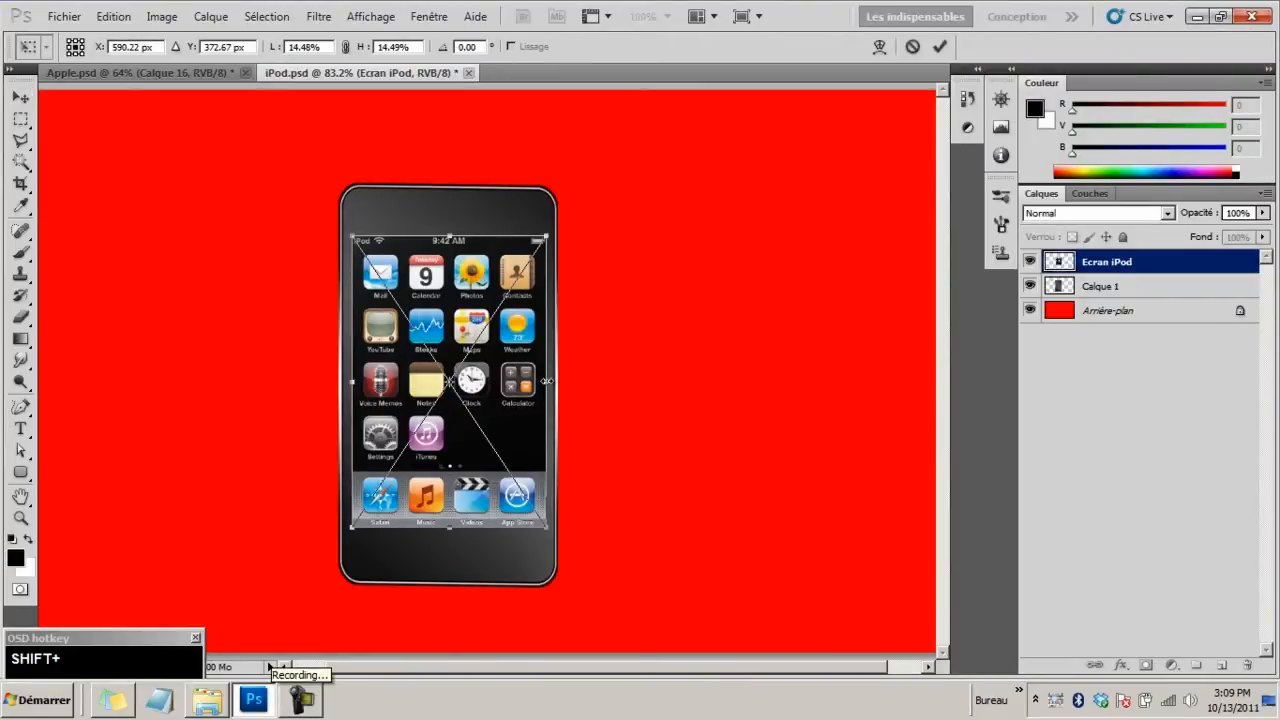
{"action": "mouse_move", "coordinate": [546, 381]}
{"action": "left_mouse_down"}
{"action": "mouse_move", "coordinate": [508, 381]}
{"action": "mouse_move", "coordinate": [557, 383]}
{"action": "mouse_move", "coordinate": [553, 401]}
{"action": "left_mouse_up"}
{"action": "key", "text": "Escape"}
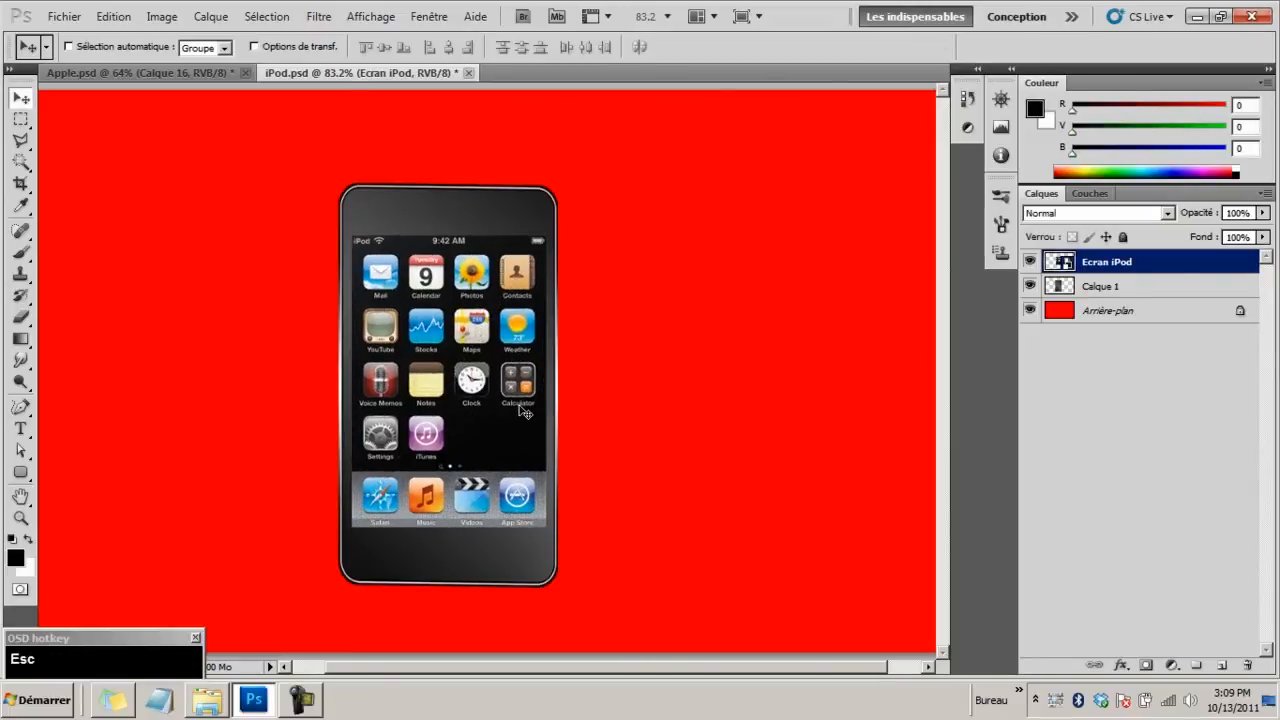
Widen the Ecran iPod screen symmetrically to 15.04% with a free transform, keeping its height, and apply it
{"action": "key", "text": "ctrl+t"}
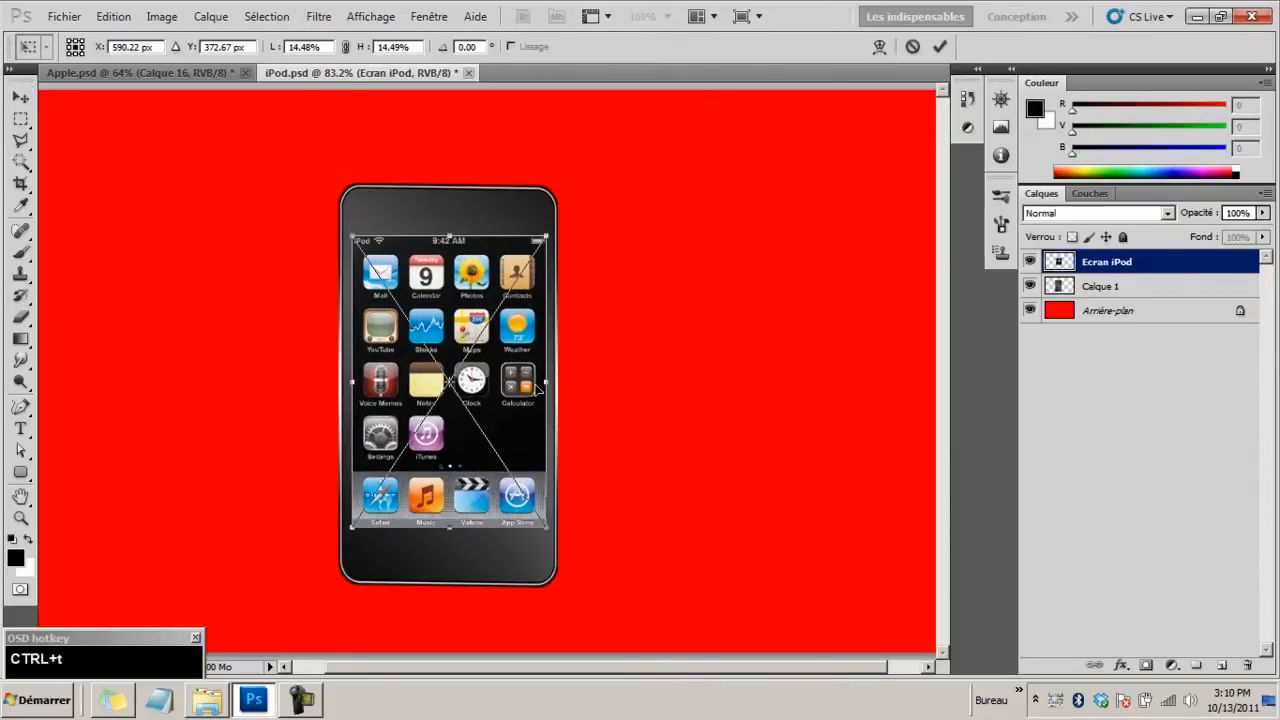
{"action": "key", "text": "shift"}
{"action": "left_click_drag", "start_coordinate": [548, 382], "coordinate": [555, 388]}
{"action": "key", "text": "Return"}
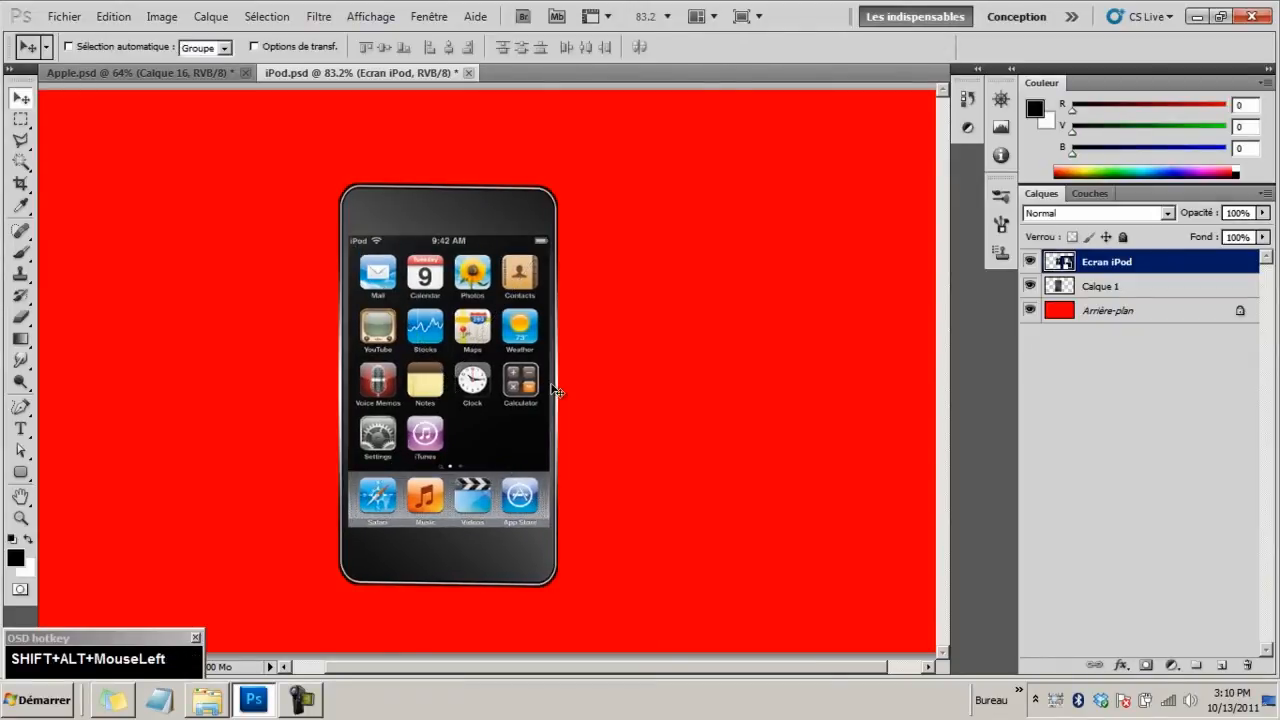
{"action": "key", "text": "ctrl+t"}
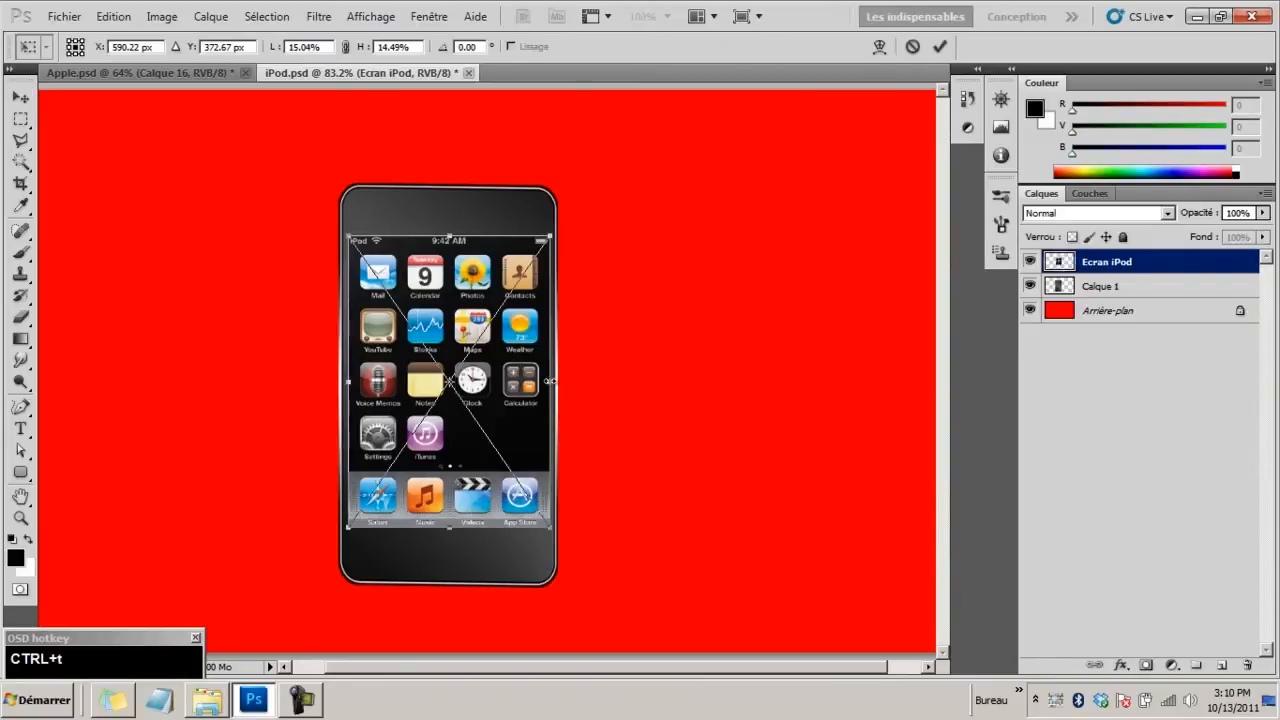
{"action": "left_click_drag", "start_coordinate": [549, 381], "coordinate": [551, 381]}
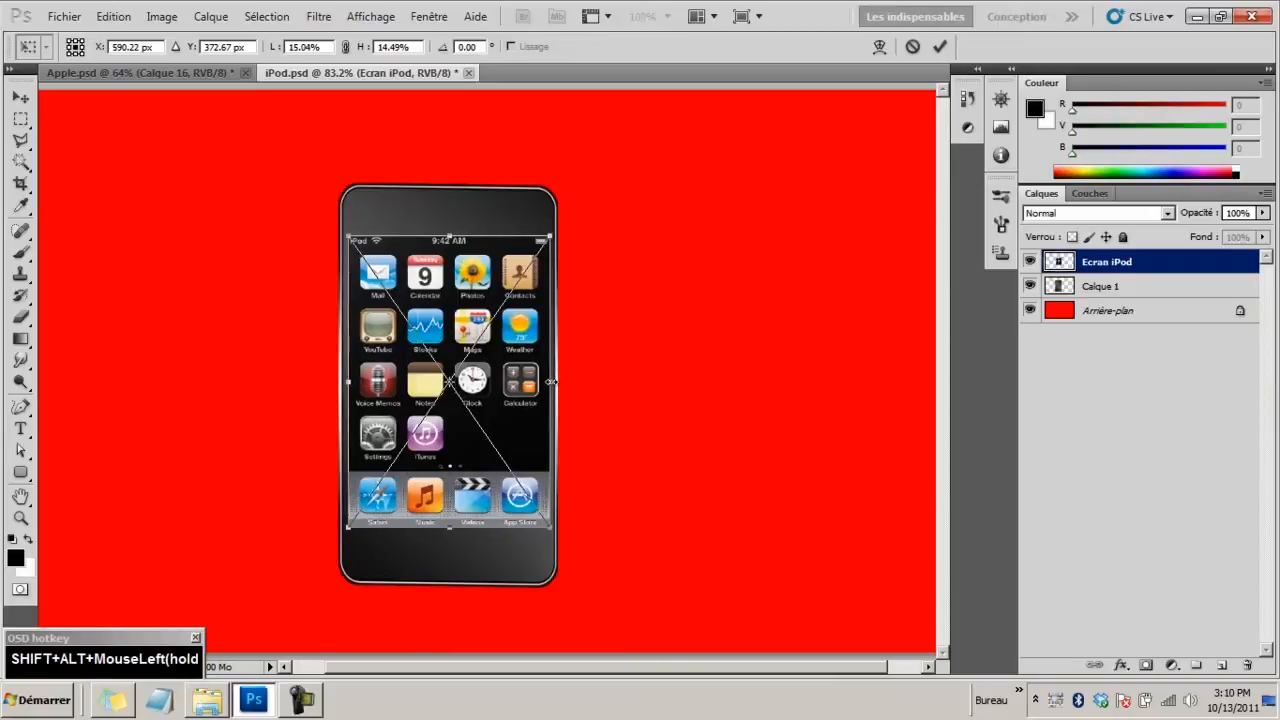
{"action": "key", "text": "Return"}
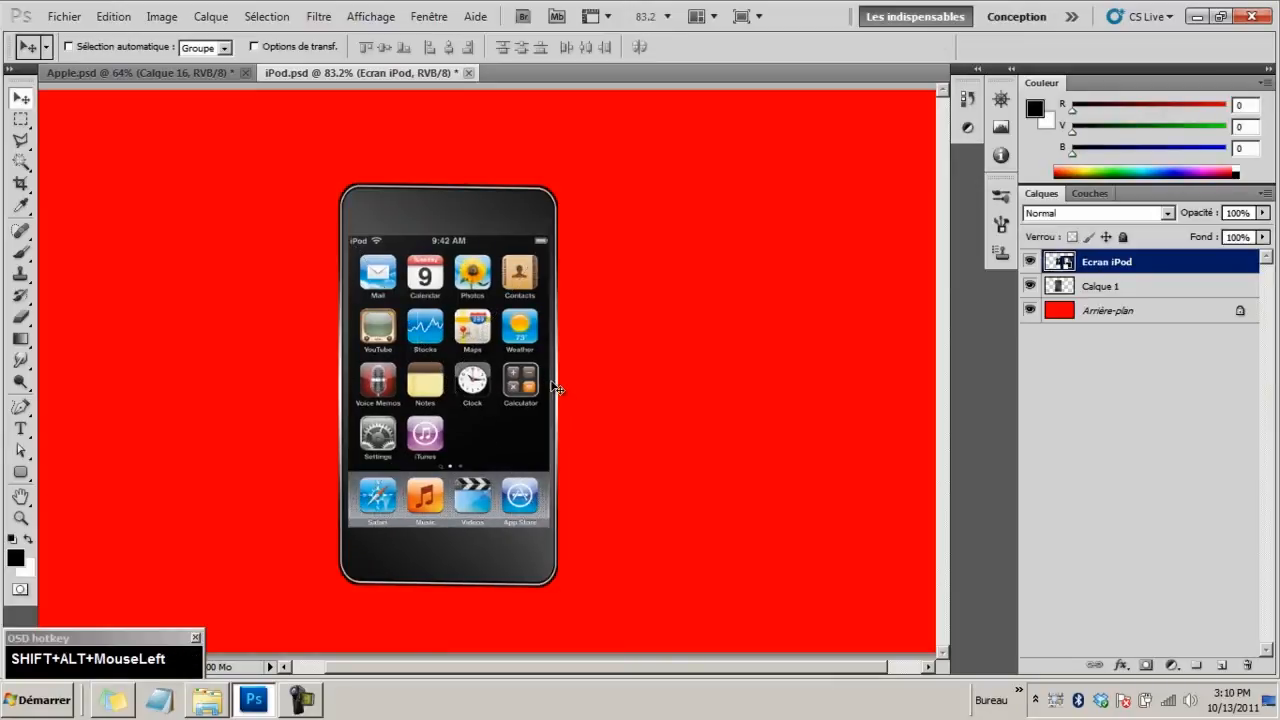
Shift the Ecran iPod screen slightly down on the body
{"action": "left_click", "coordinate": [490, 405]}
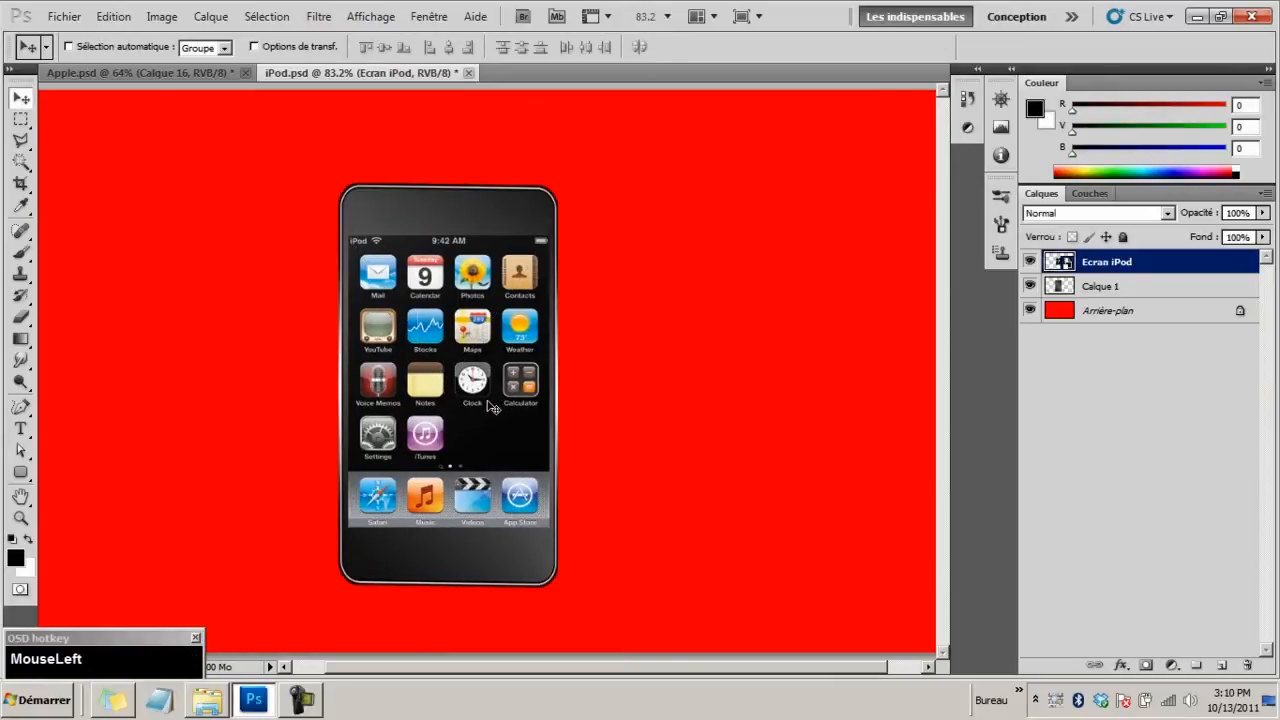
{"action": "mouse_move", "coordinate": [488, 406]}
{"action": "left_mouse_down"}
{"action": "mouse_move", "coordinate": [500, 404]}
{"action": "mouse_move", "coordinate": [489, 407]}
{"action": "left_mouse_up"}
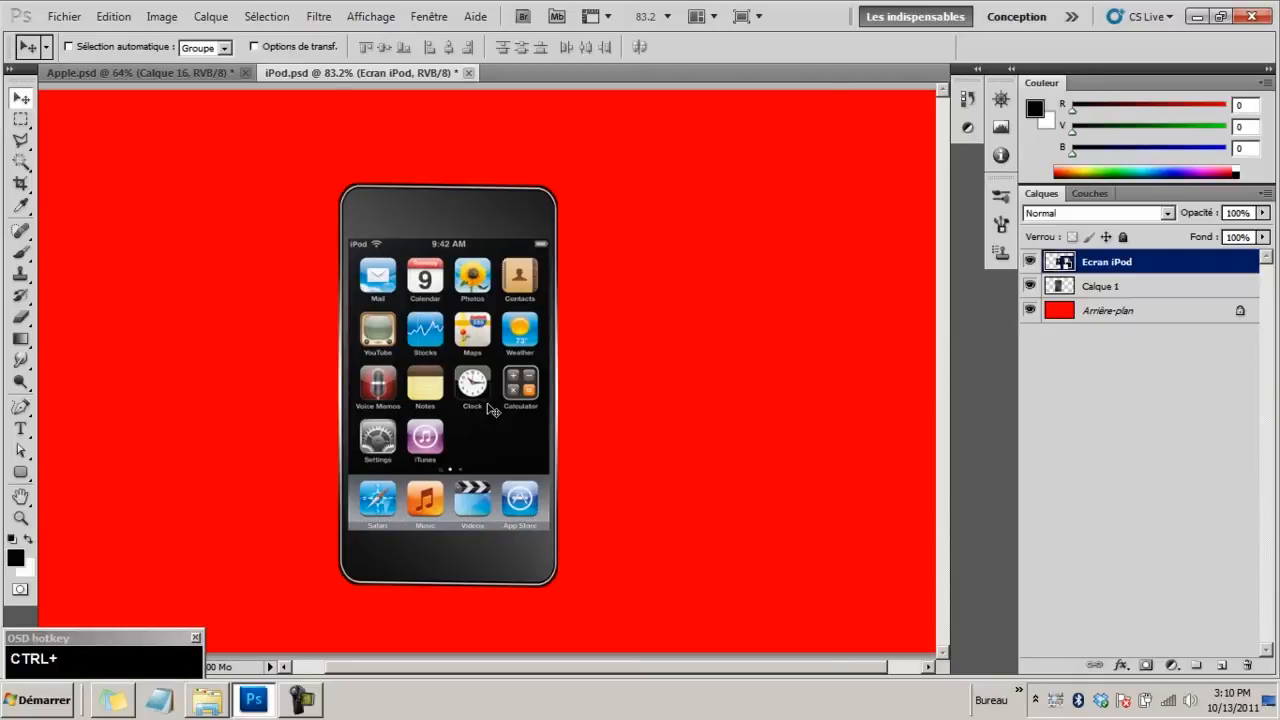
{"action": "key", "text": "ctrl+Down"}
{"action": "key", "text": "ctrl+Up"}
Open iPod.png from the tutorial folder to examine the home button's shape, and return to Photoshop
{"action": "left_click", "coordinate": [205, 700]}
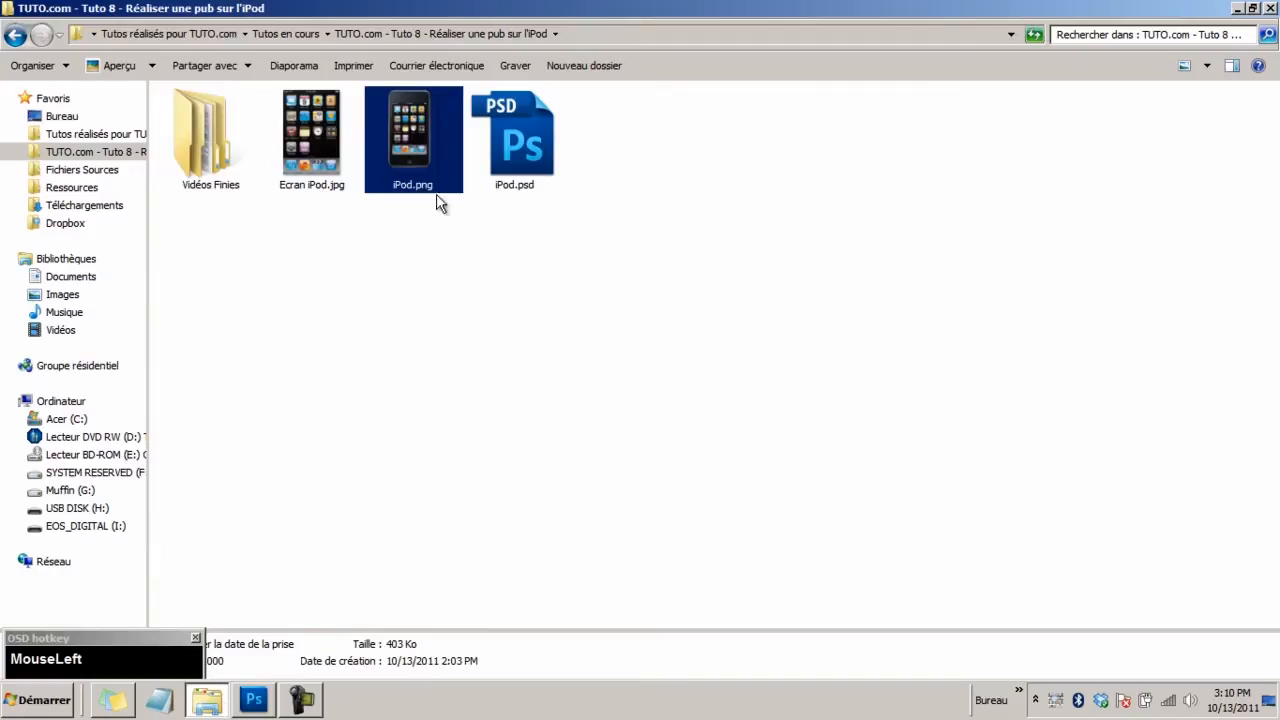
{"action": "double_click", "coordinate": [437, 198]}
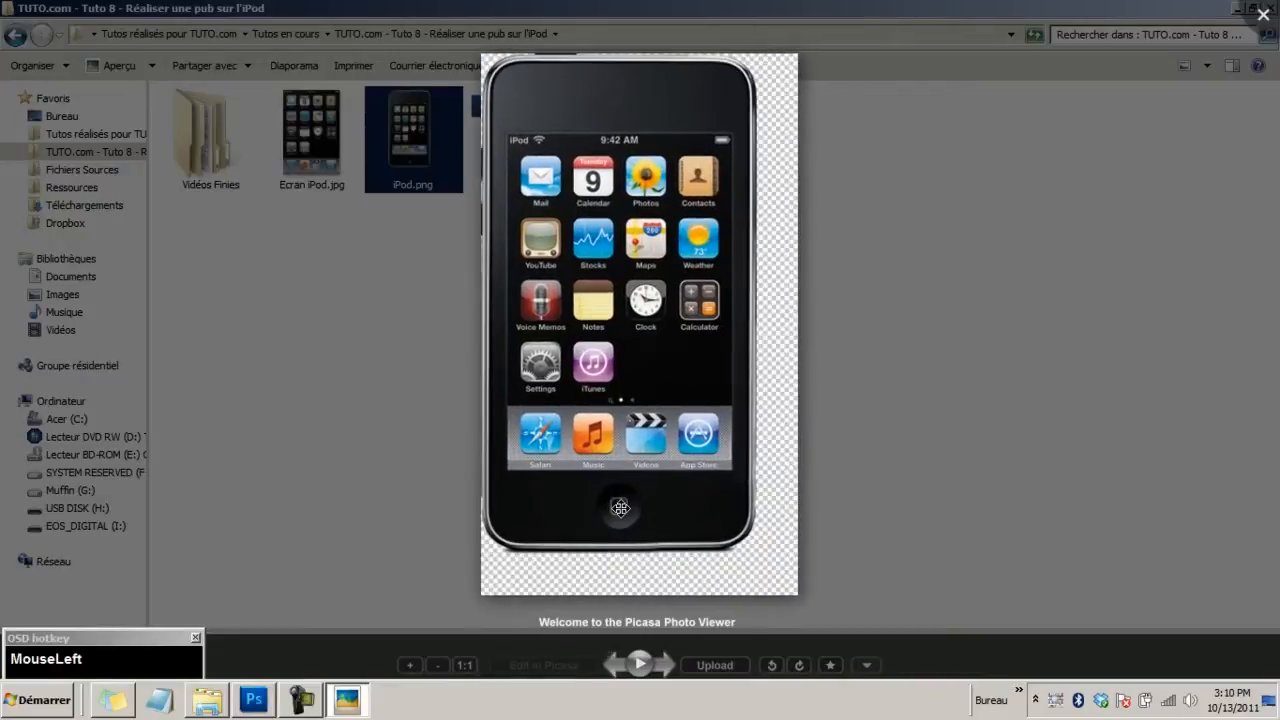
{"action": "left_click", "coordinate": [1255, 13]}
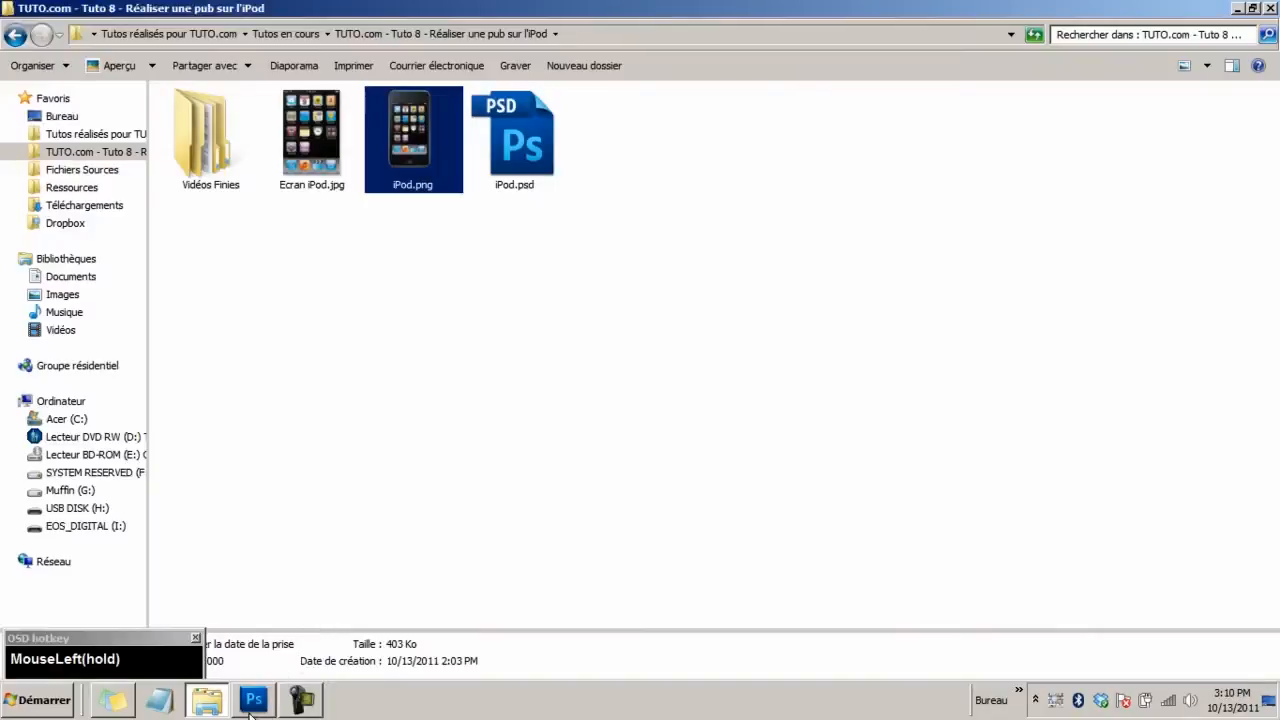
{"action": "left_click", "coordinate": [256, 697]}
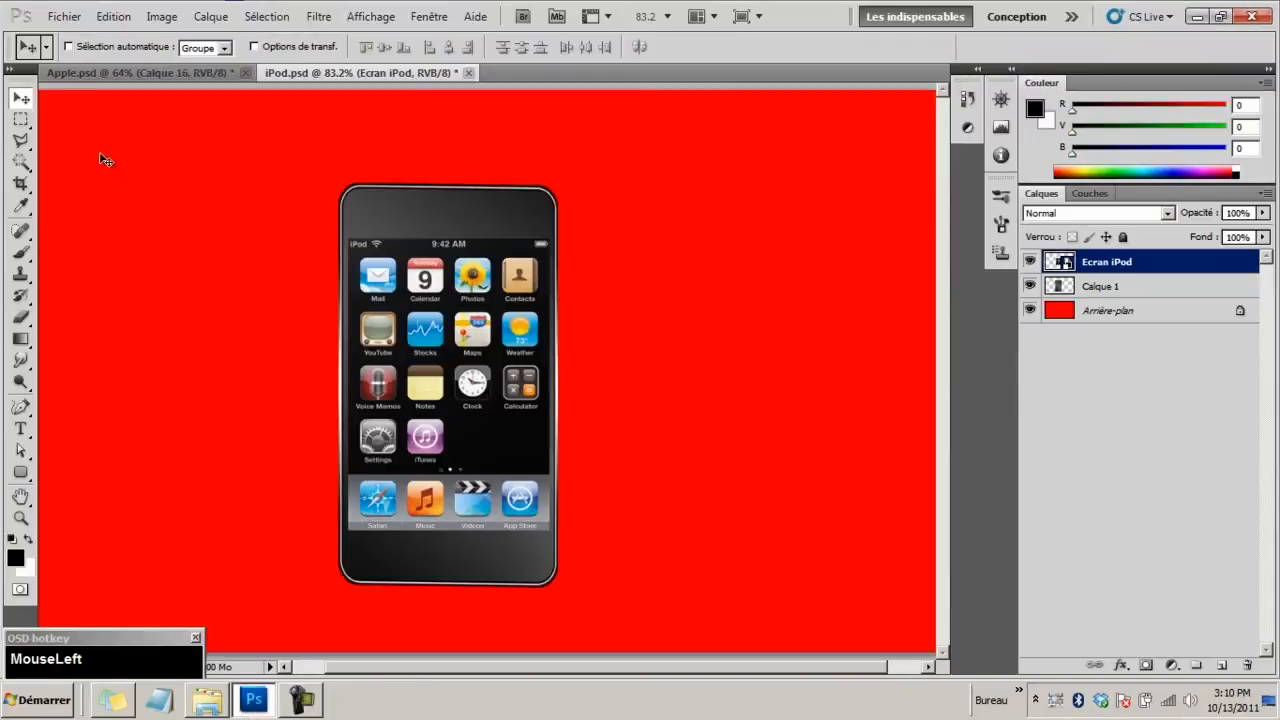
Choose the Elliptical Marquee tool and create a new empty layer above the Ecran iPod layer
{"action": "left_click", "coordinate": [19, 123]}
{"action": "right_click", "coordinate": [19, 123]}
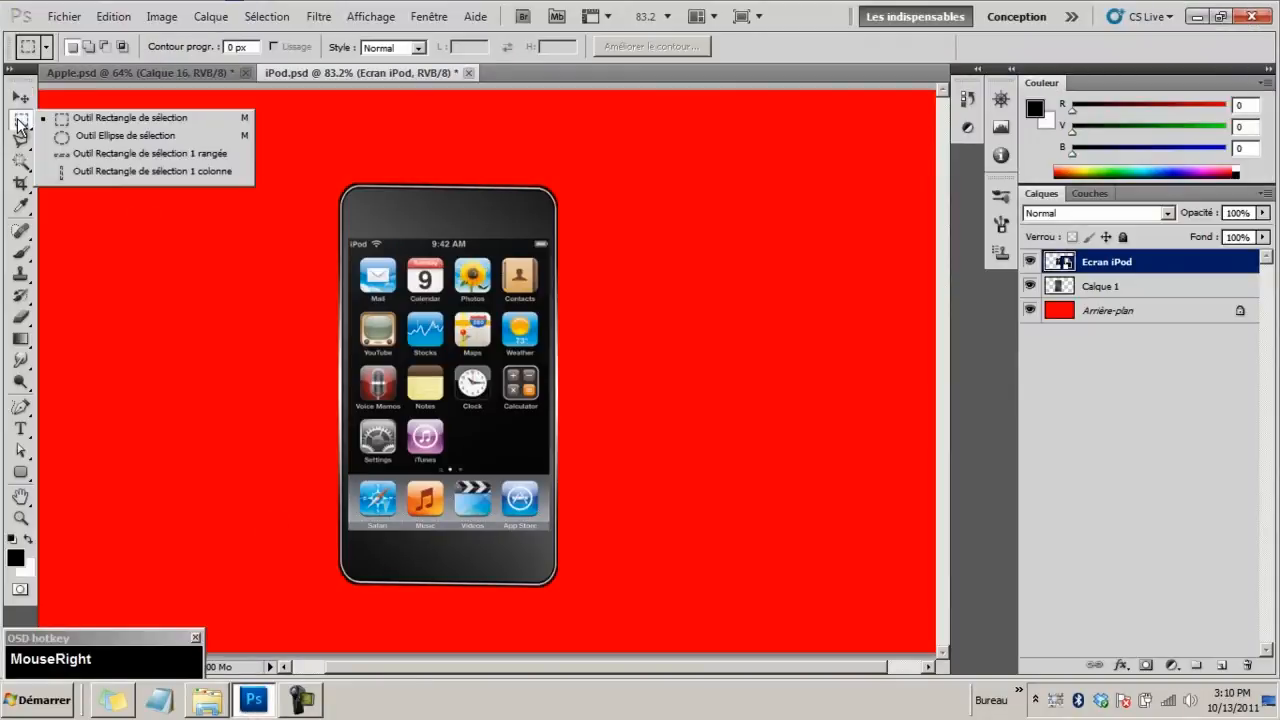
{"action": "left_click", "coordinate": [70, 137]}
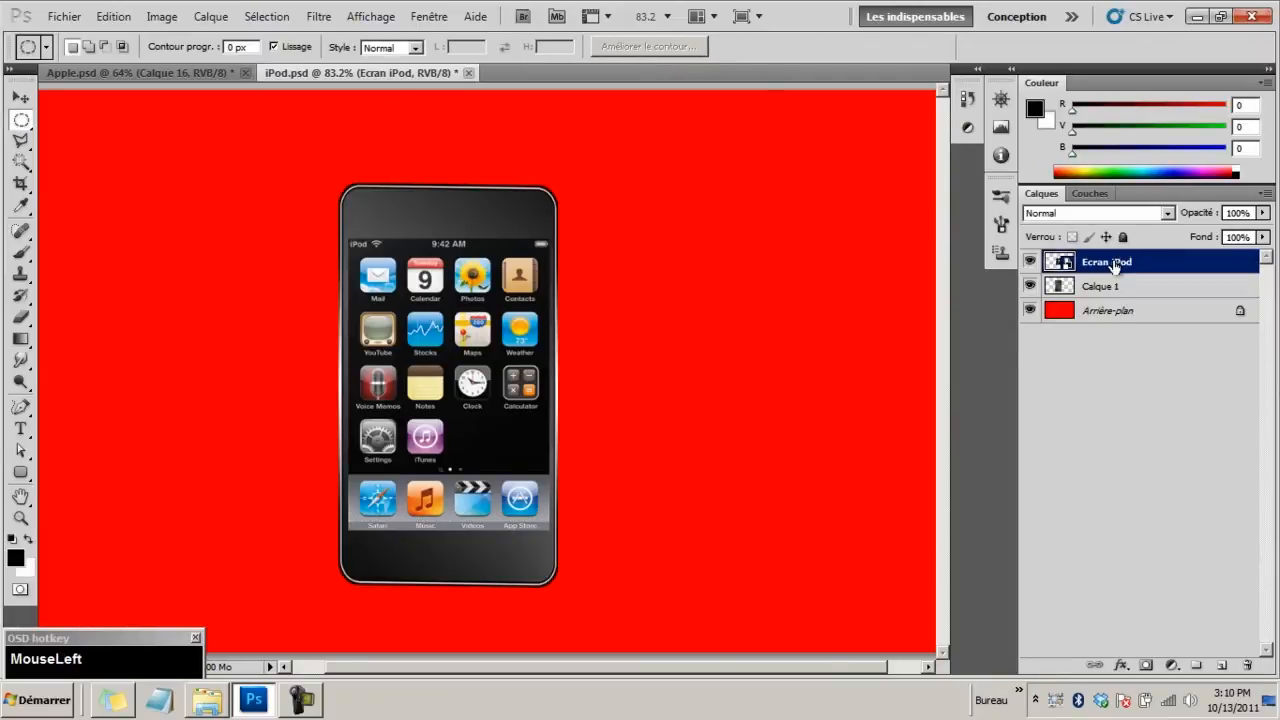
{"action": "left_click", "coordinate": [1222, 665]}
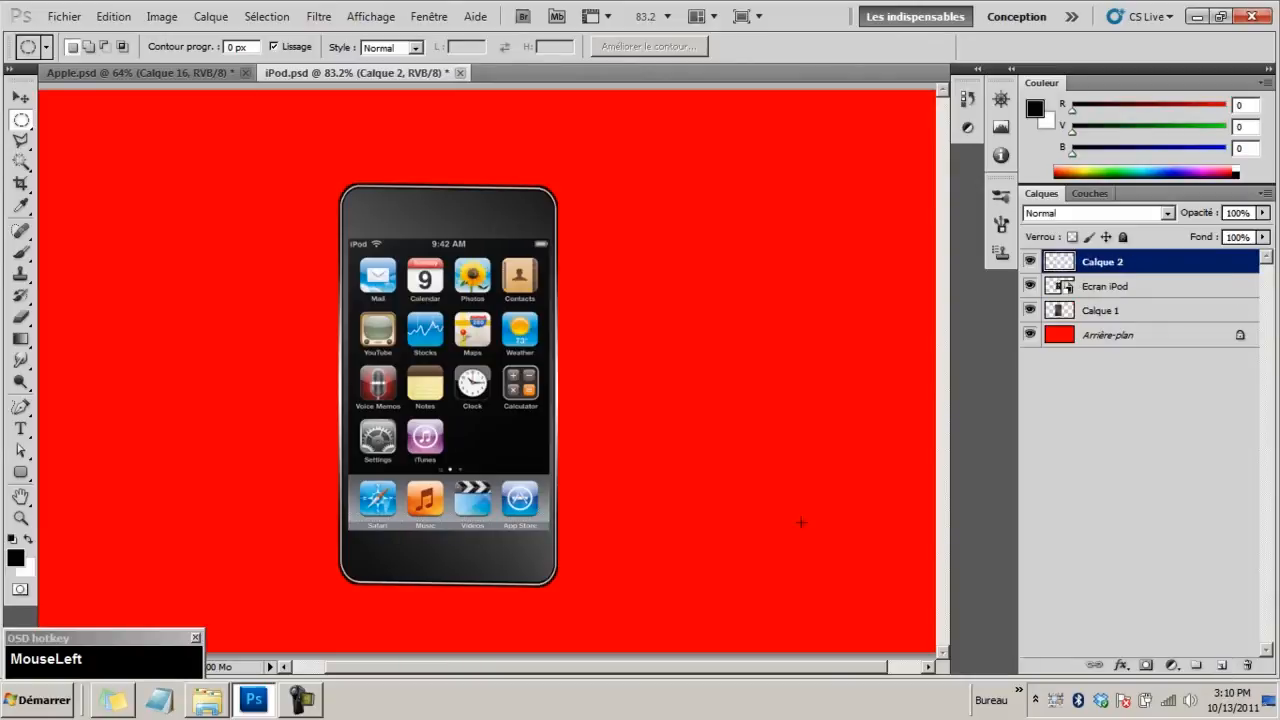
Select a circular area for the home button, centred on the iPod body just below the screen, with the Elliptical Marquee
{"action": "key", "text": "z"}
{"action": "left_click_drag", "start_coordinate": [445, 588], "coordinate": [495, 591]}
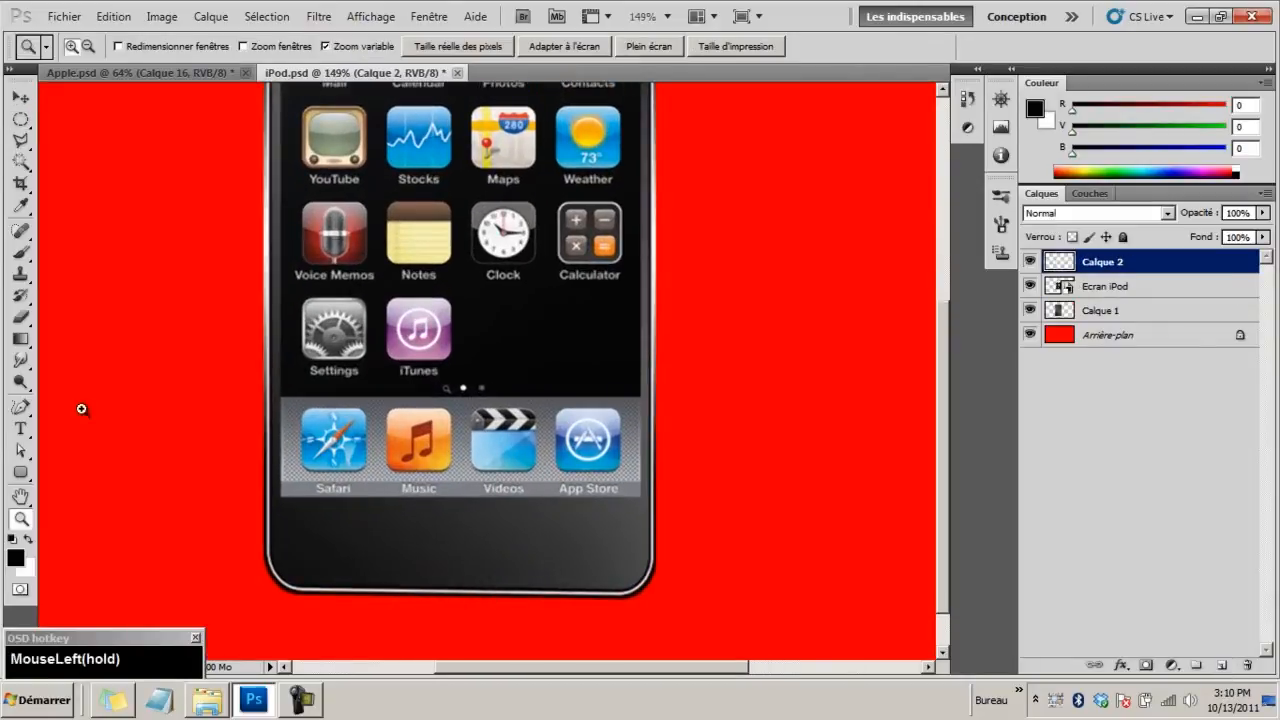
{"action": "left_click", "coordinate": [20, 120]}
{"action": "right_click", "coordinate": [20, 120]}
{"action": "left_click", "coordinate": [100, 135]}
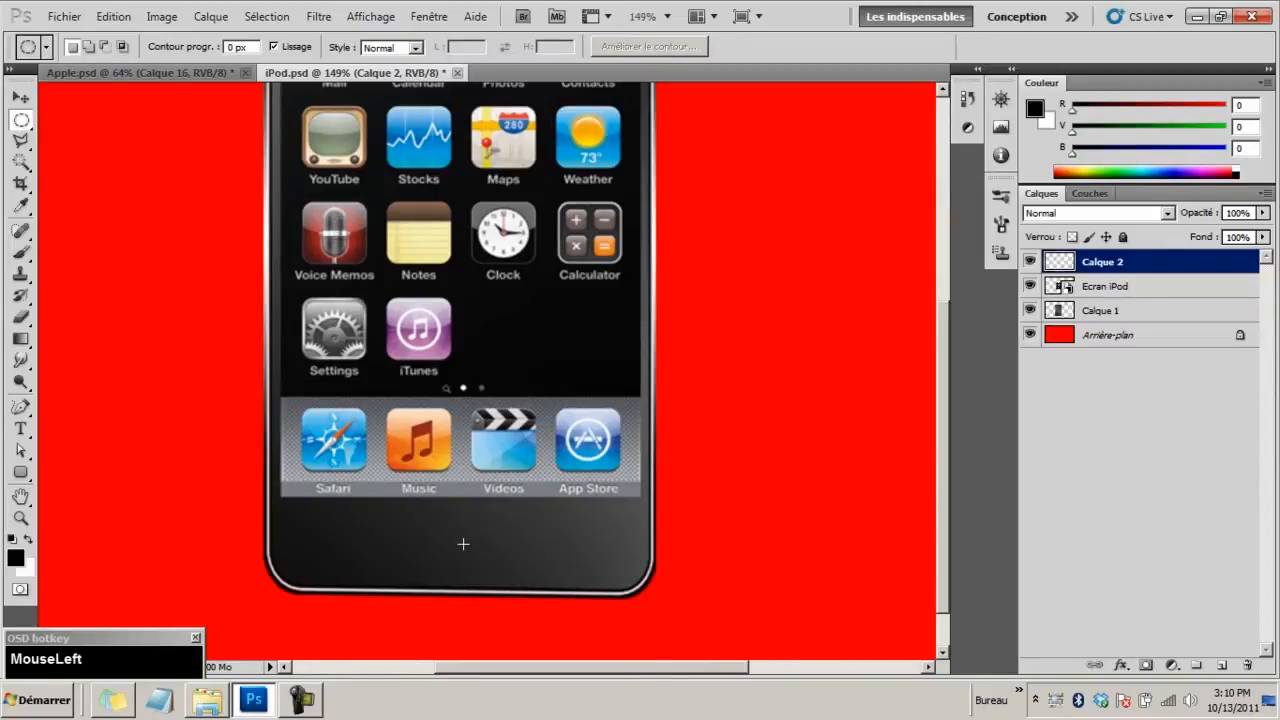
{"action": "key", "text": "shift"}
{"action": "left_click_drag", "start_coordinate": [463, 544], "coordinate": [481, 560]}
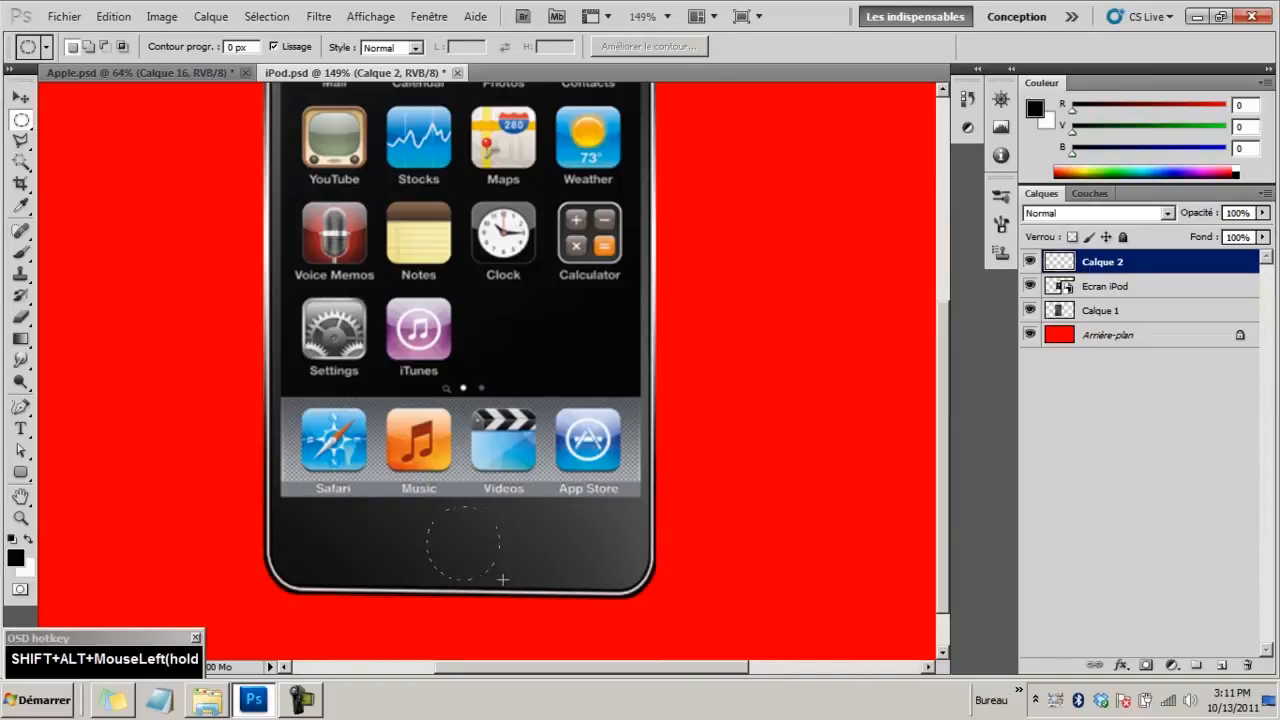
{"action": "left_click_drag", "start_coordinate": [502, 579], "coordinate": [502, 579]}
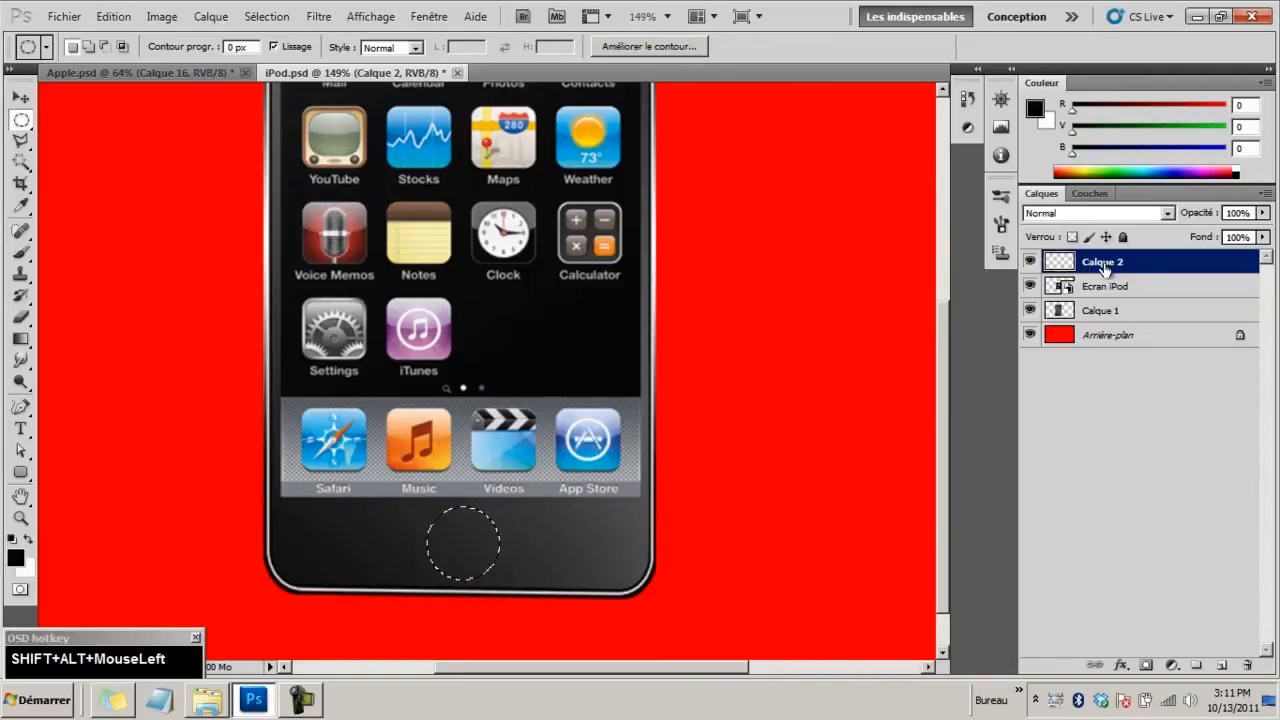
Set the starting colour stop of the Gradient tool's dark gradient to grey 656565
{"action": "left_click", "coordinate": [20, 338]}
{"action": "right_click", "coordinate": [20, 338]}
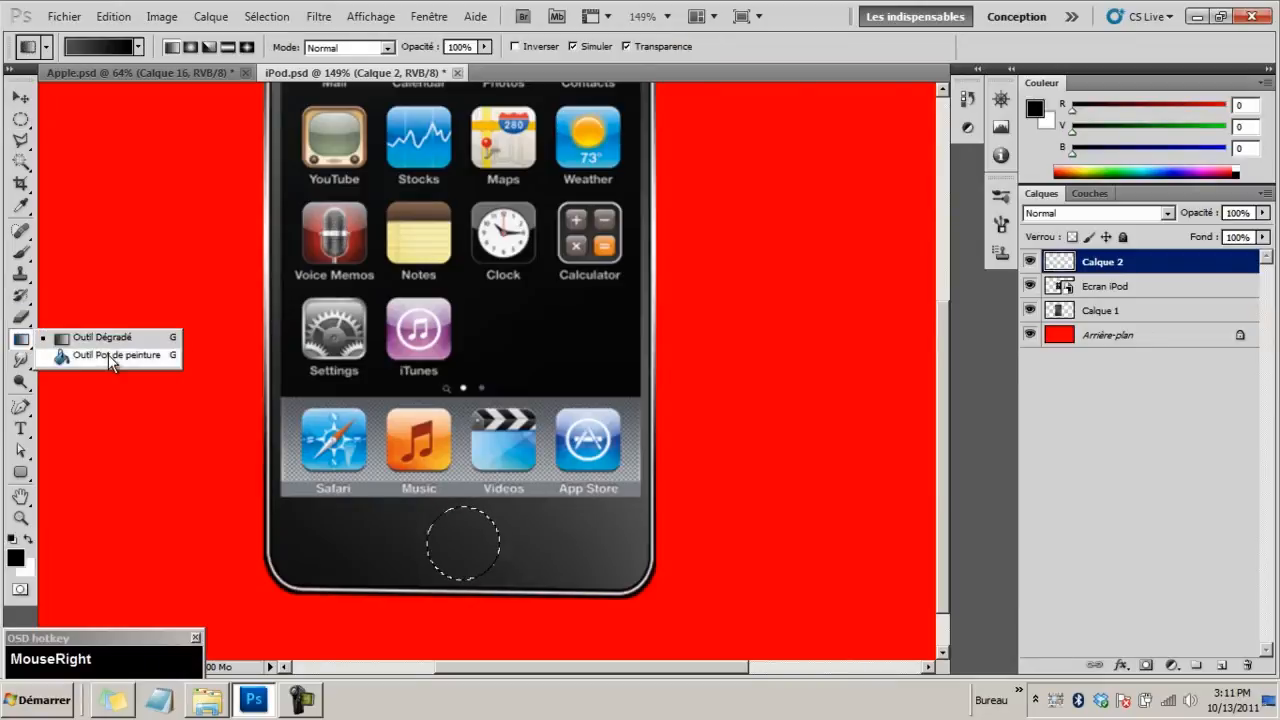
{"action": "left_click", "coordinate": [100, 337]}
{"action": "left_click", "coordinate": [116, 44]}
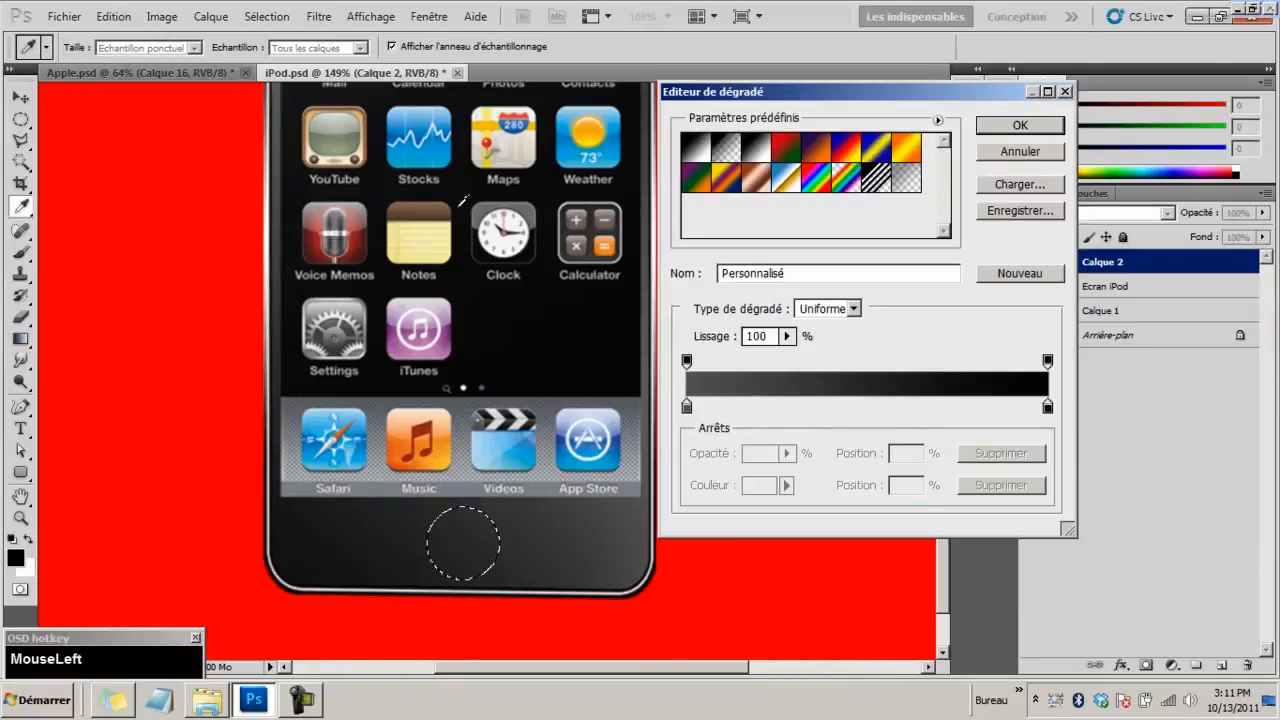
{"action": "double_click", "coordinate": [686, 406]}
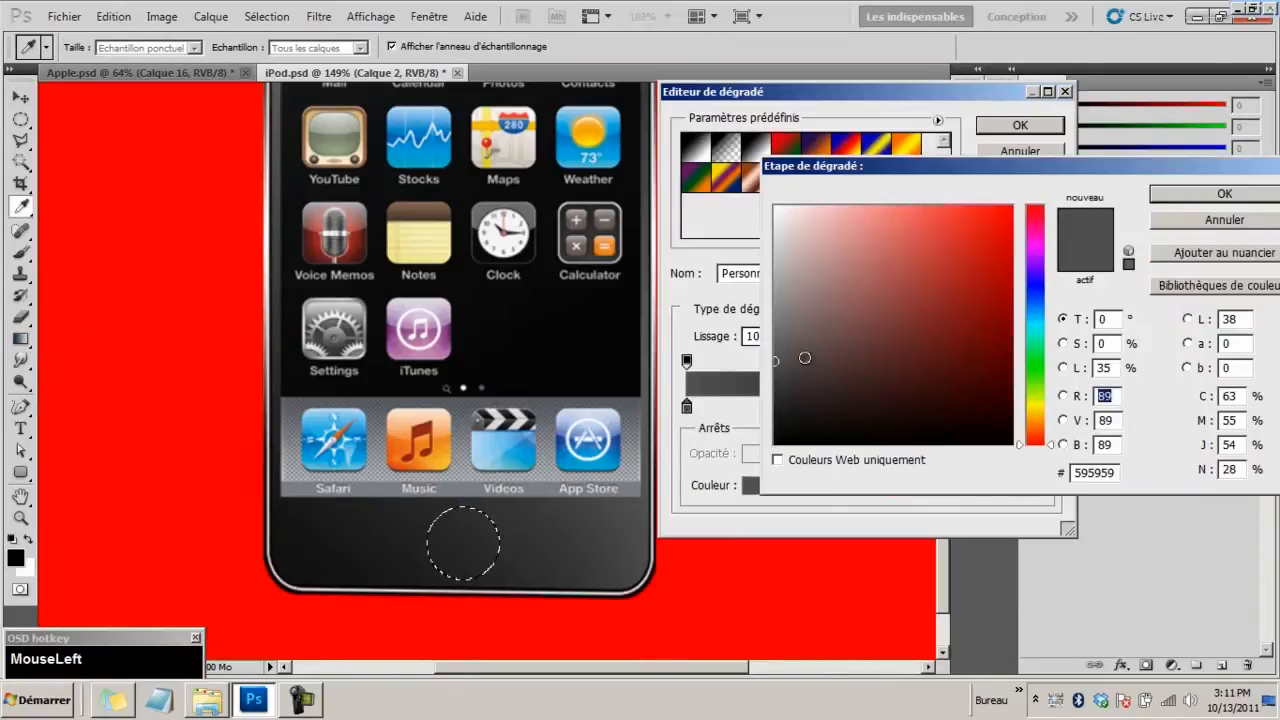
{"action": "left_click_drag", "start_coordinate": [775, 360], "coordinate": [773, 349]}
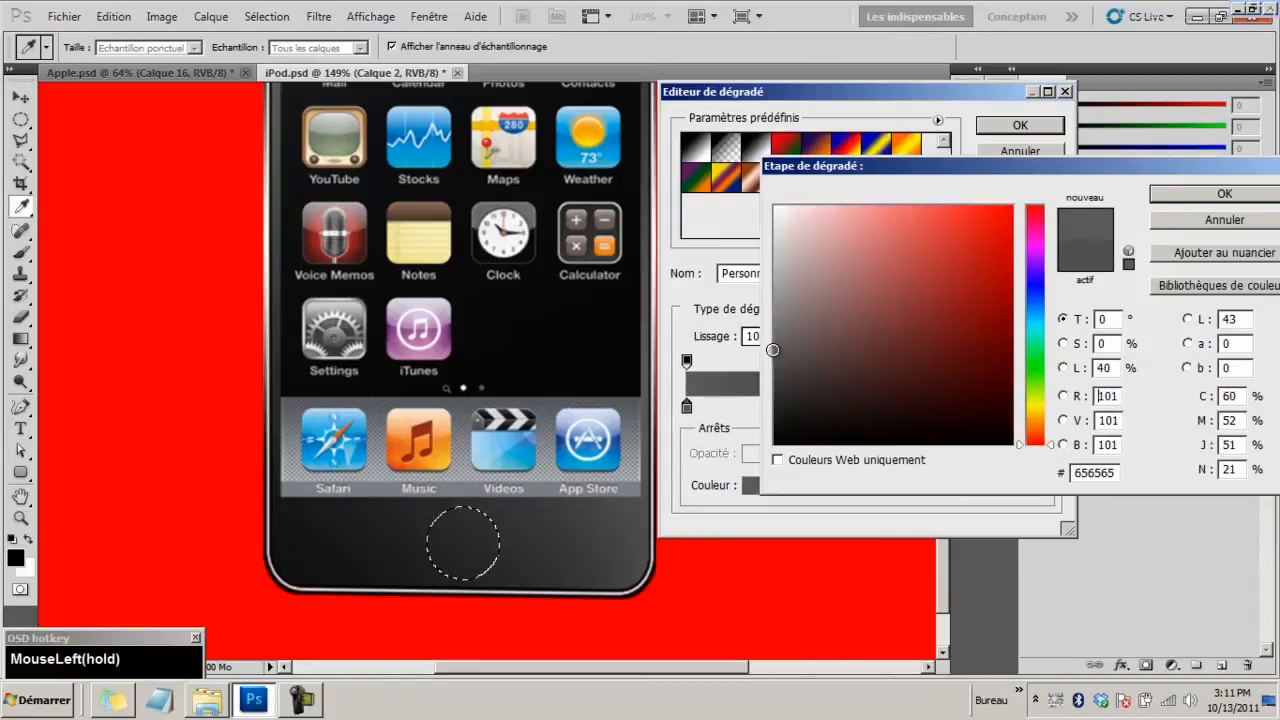
{"action": "left_click", "coordinate": [1150, 197]}
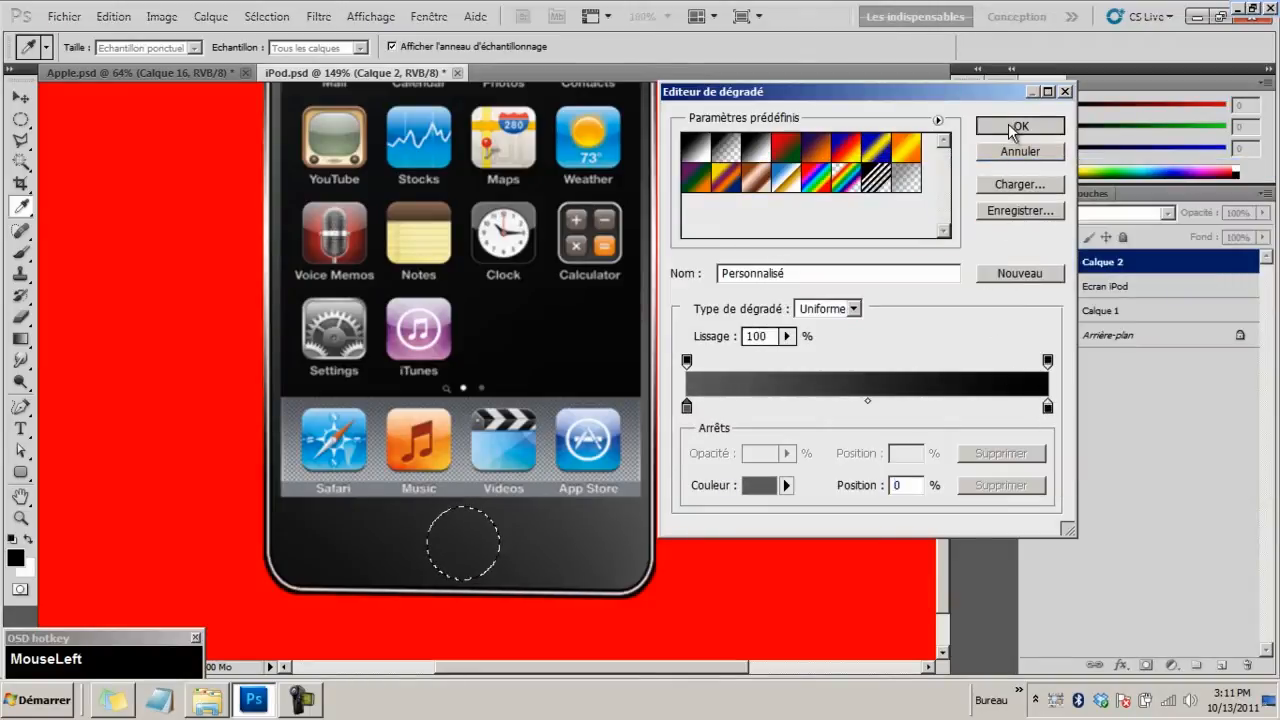
{"action": "left_click", "coordinate": [1012, 128]}
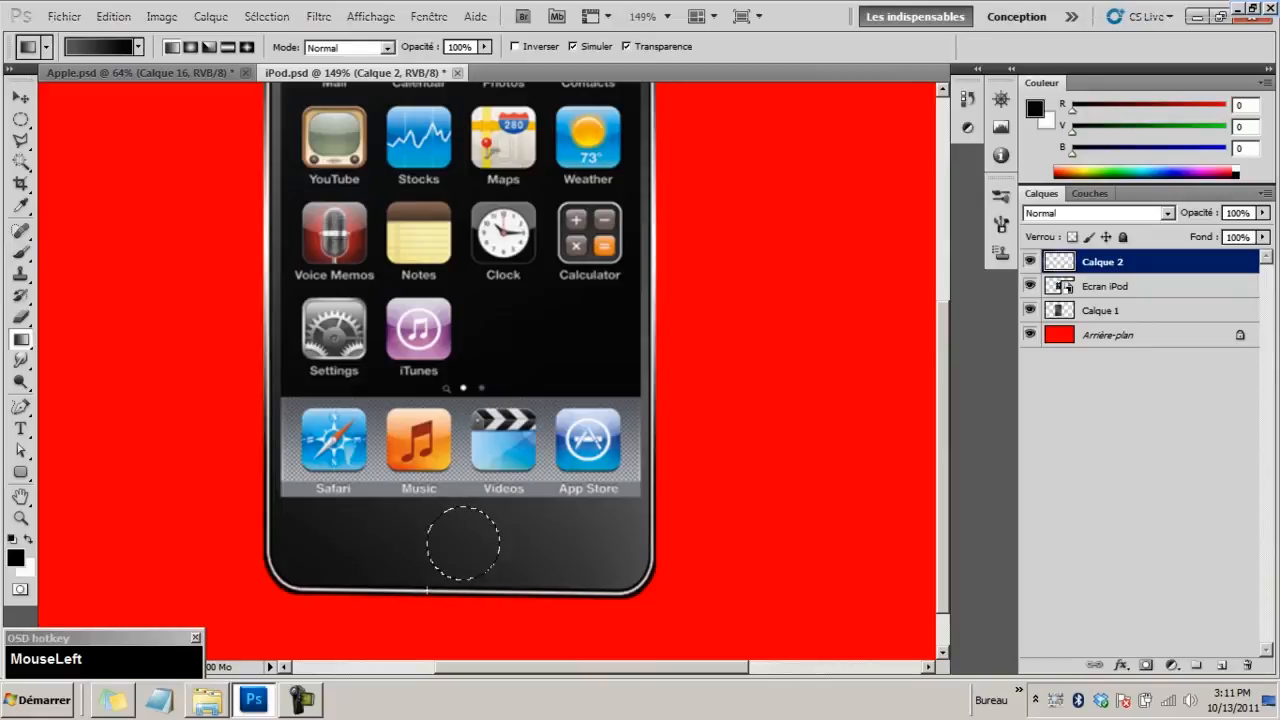
Fill the circular selection on Calque 2 with the gradient, lighter at the lower edge and darker at the upper edge, and deselect
{"action": "left_click_drag", "start_coordinate": [427, 589], "coordinate": [491, 515]}
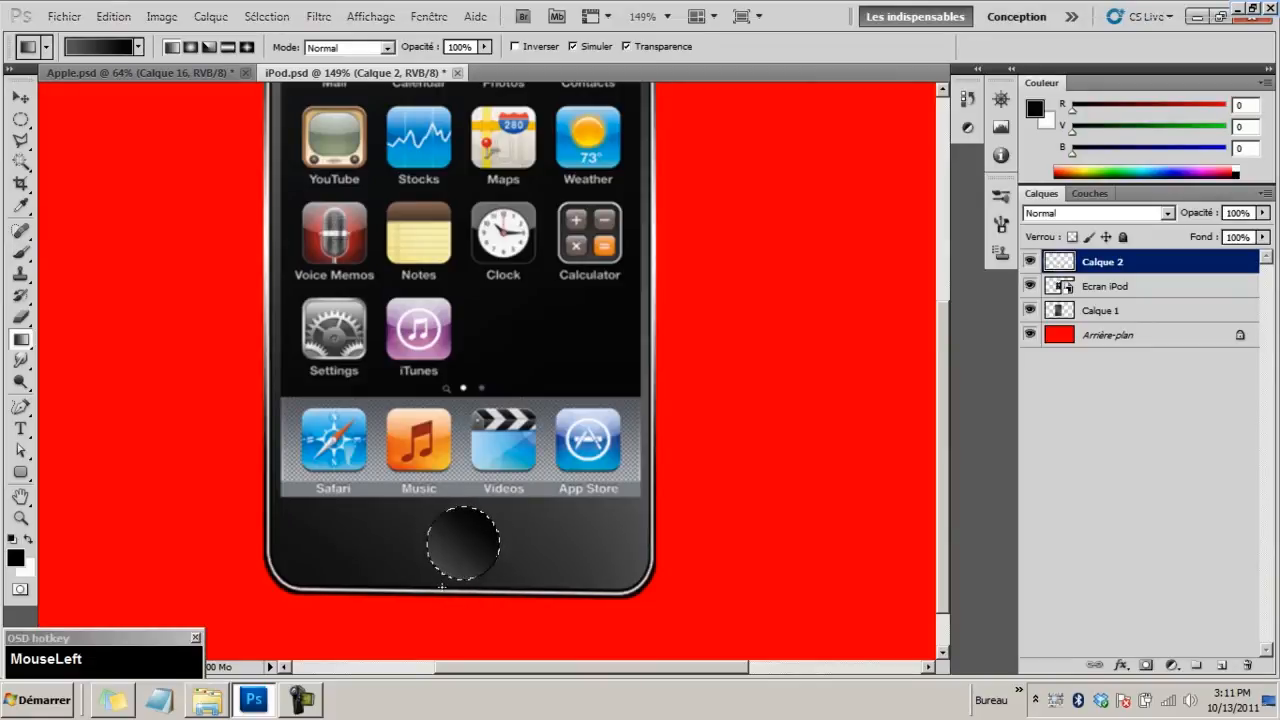
{"action": "left_click_drag", "start_coordinate": [441, 586], "coordinate": [500, 504]}
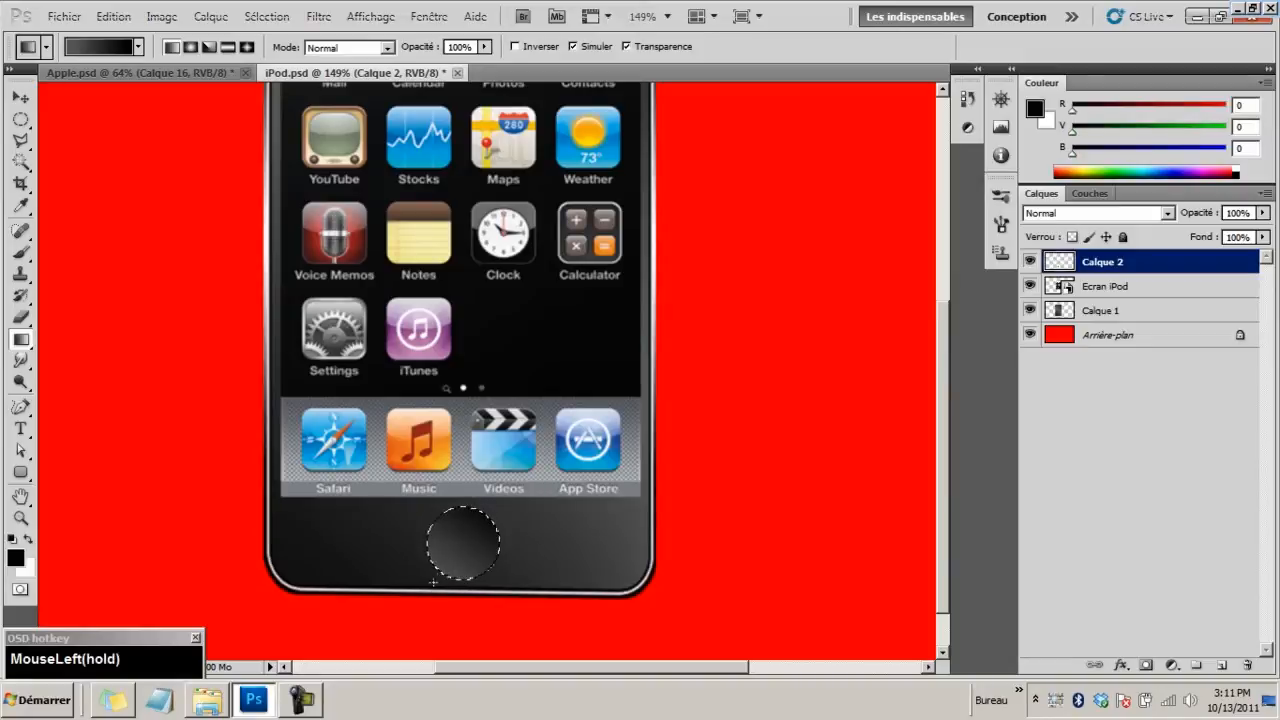
{"action": "left_click_drag", "start_coordinate": [433, 581], "coordinate": [432, 596]}
{"action": "left_click_drag", "start_coordinate": [490, 479], "coordinate": [490, 468]}
{"action": "left_click_drag", "start_coordinate": [458, 552], "coordinate": [450, 578]}
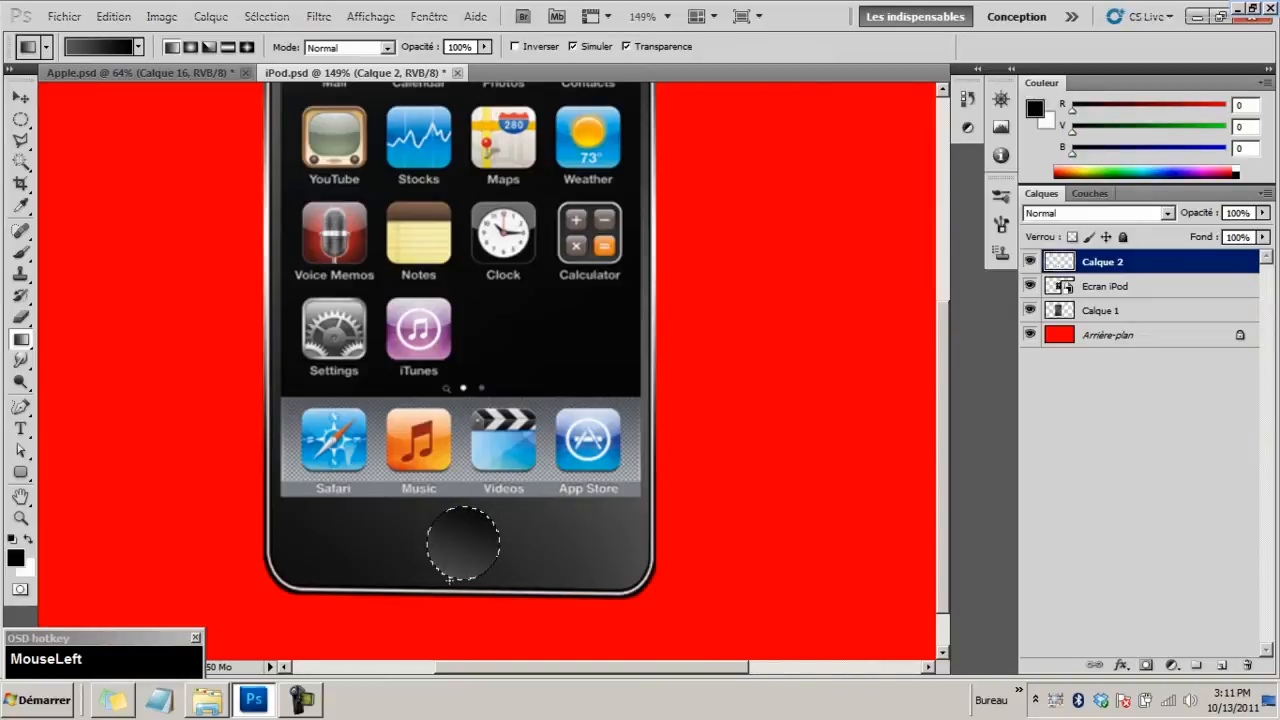
{"action": "key", "text": "ctrl+d"}
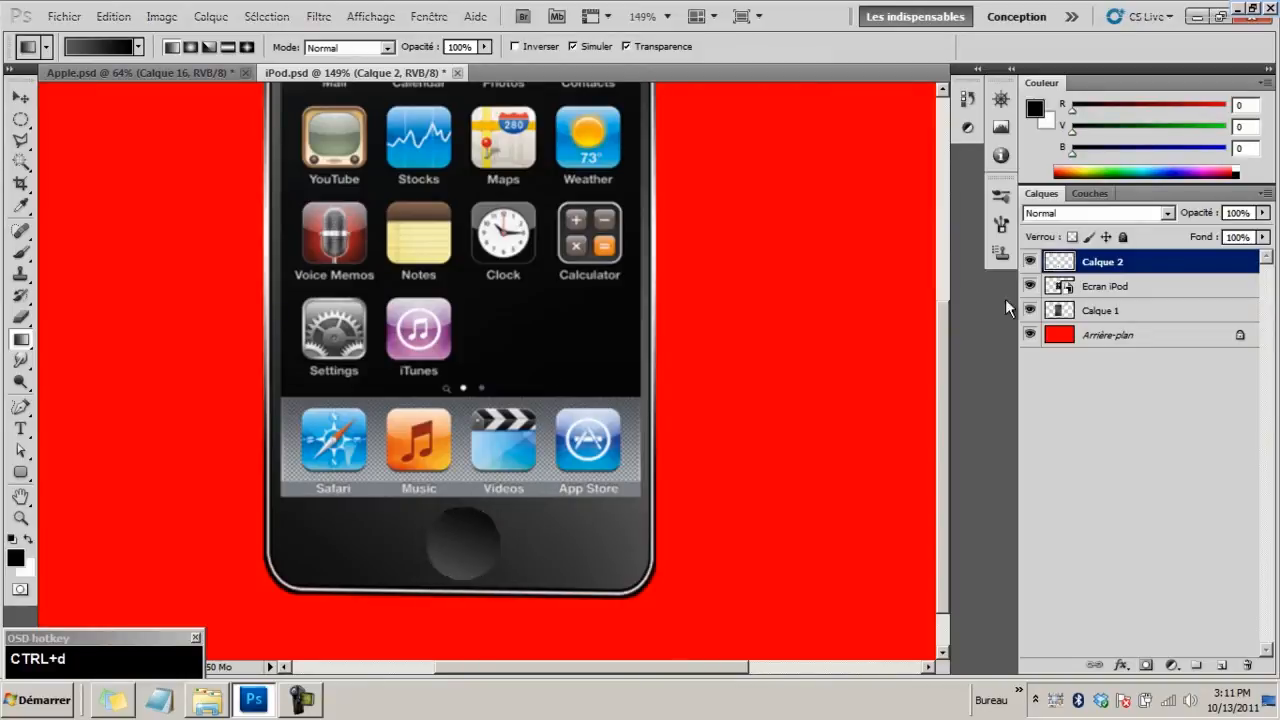
Add a black outer stroke (Contour) of 1 px to the home button circle on Calque 2
{"action": "right_click", "coordinate": [1120, 266]}
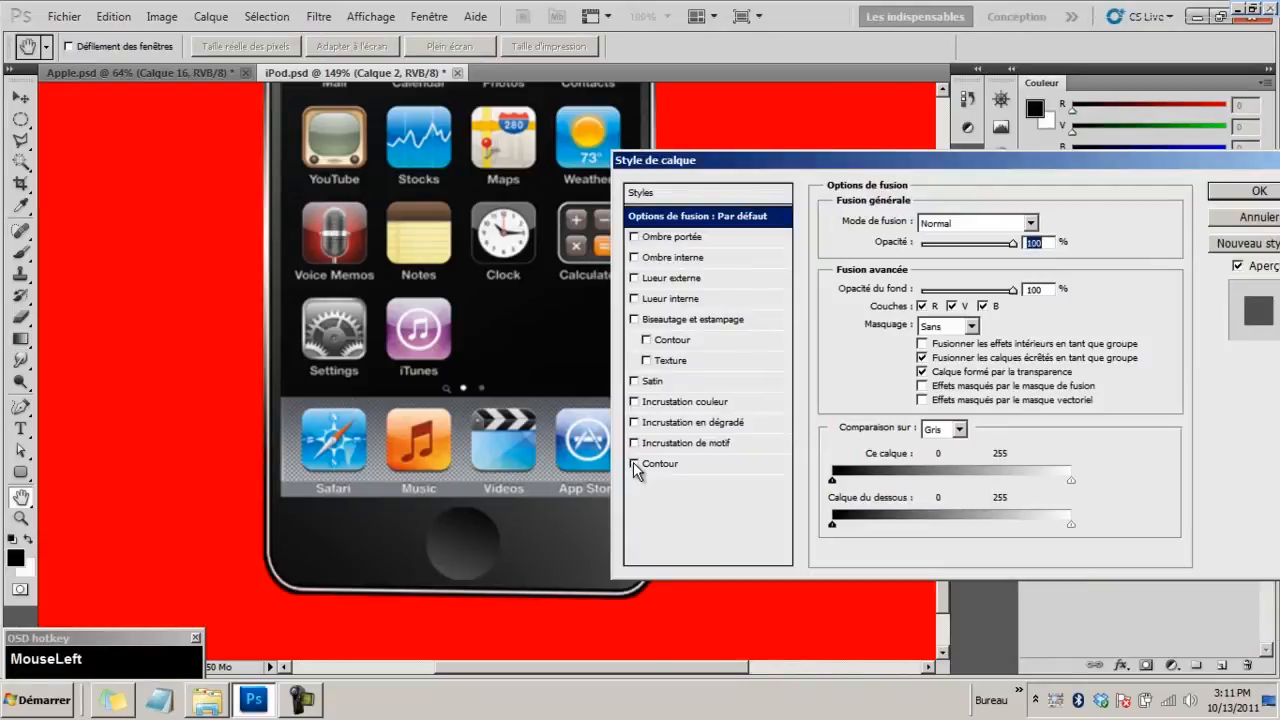
{"action": "left_click", "coordinate": [634, 463]}
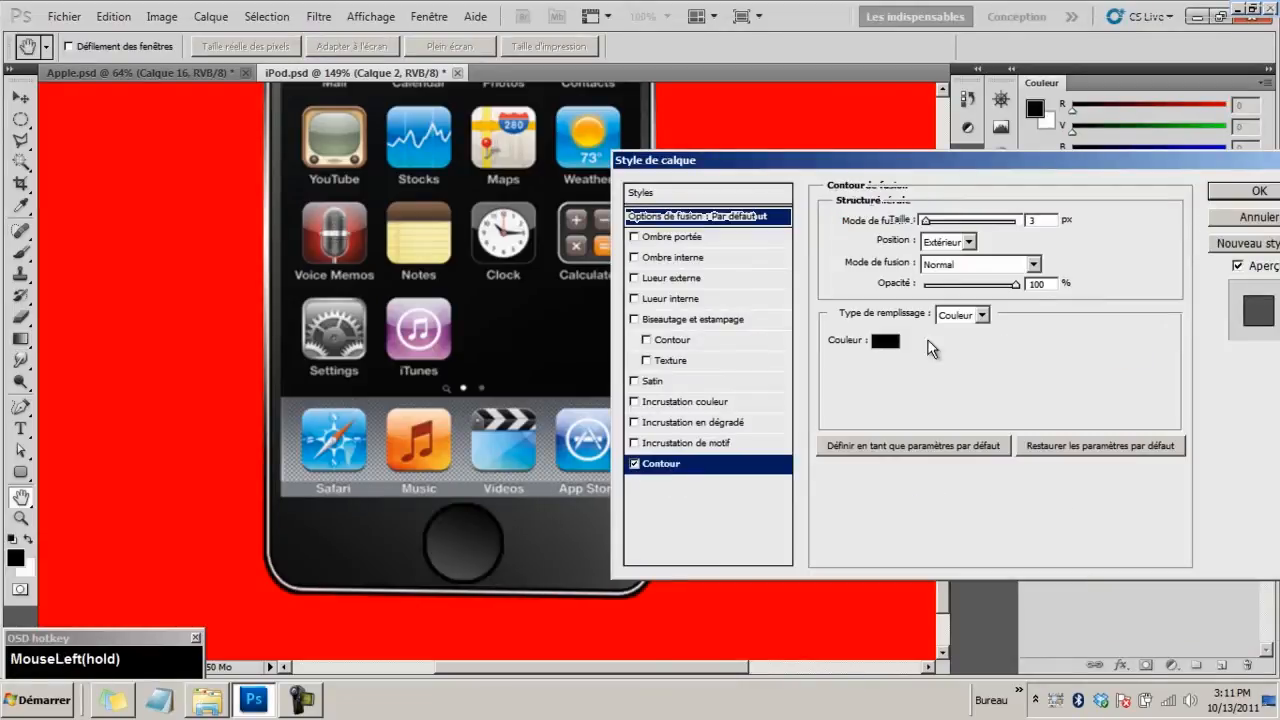
{"action": "type", "text": "2"}
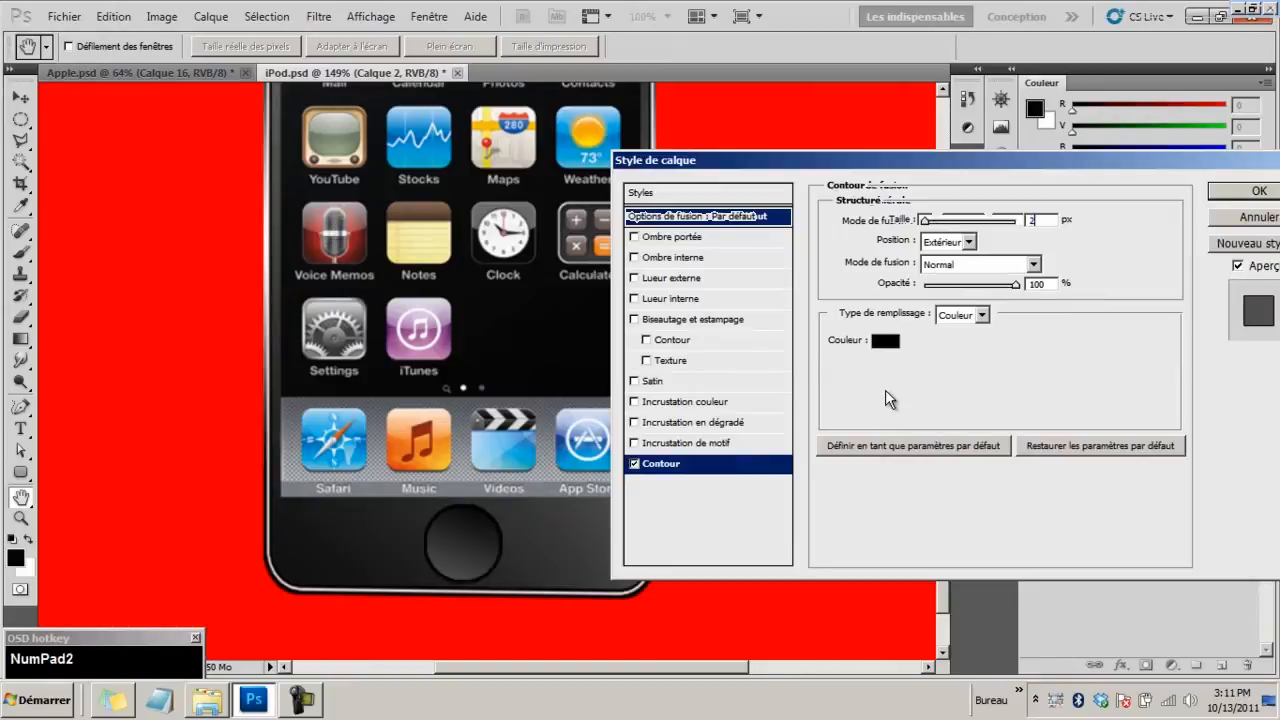
{"action": "left_click_drag", "start_coordinate": [1047, 219], "coordinate": [985, 218]}
{"action": "type", "text": "1"}
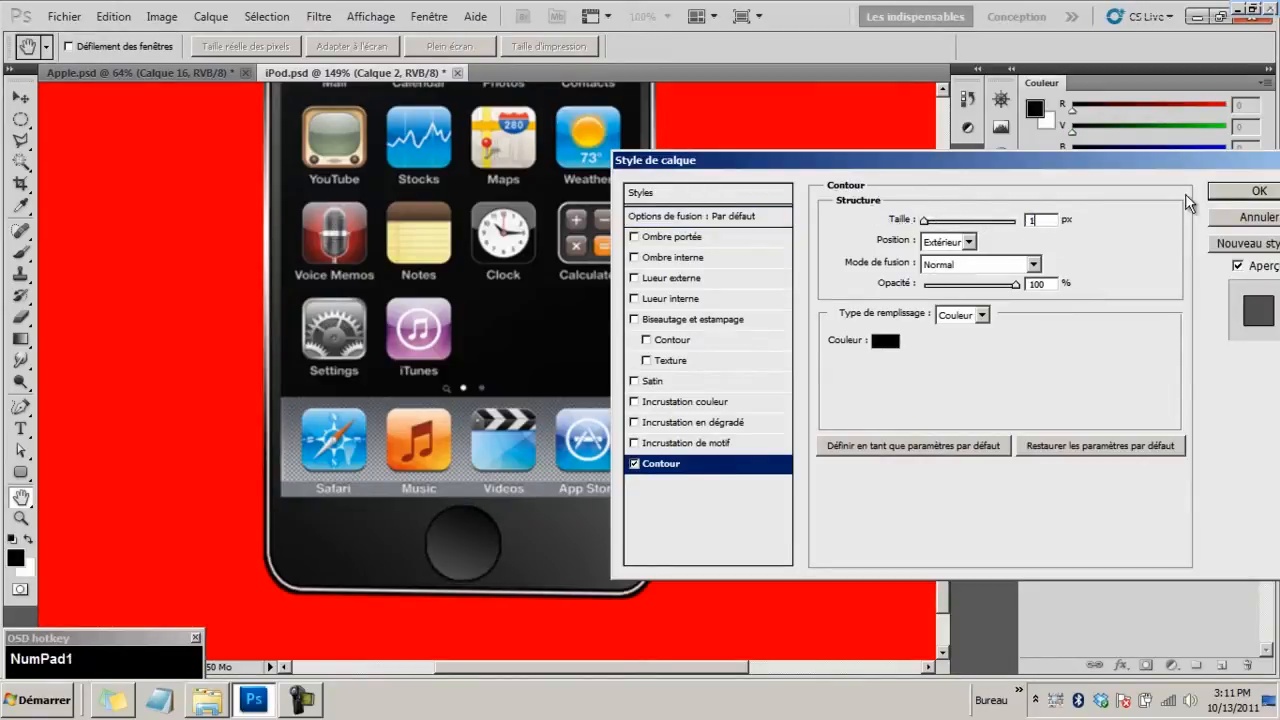
{"action": "left_click", "coordinate": [1245, 192]}
Open iPod.png from the tutorial folder to examine the symbol inside the home button, and return to Photoshop
{"action": "key", "text": "ctrl+space"}
{"action": "left_click_drag", "start_coordinate": [506, 357], "coordinate": [540, 560]}
{"action": "left_click", "coordinate": [212, 700]}
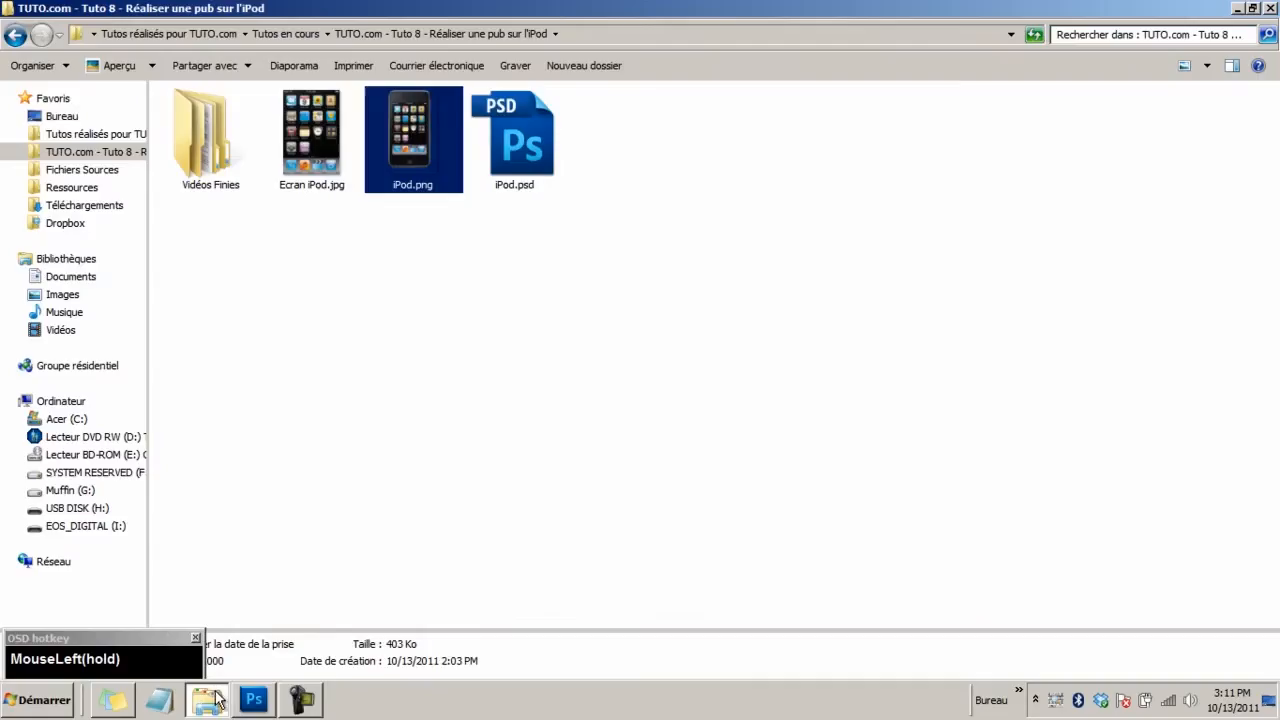
{"action": "double_click", "coordinate": [420, 180]}
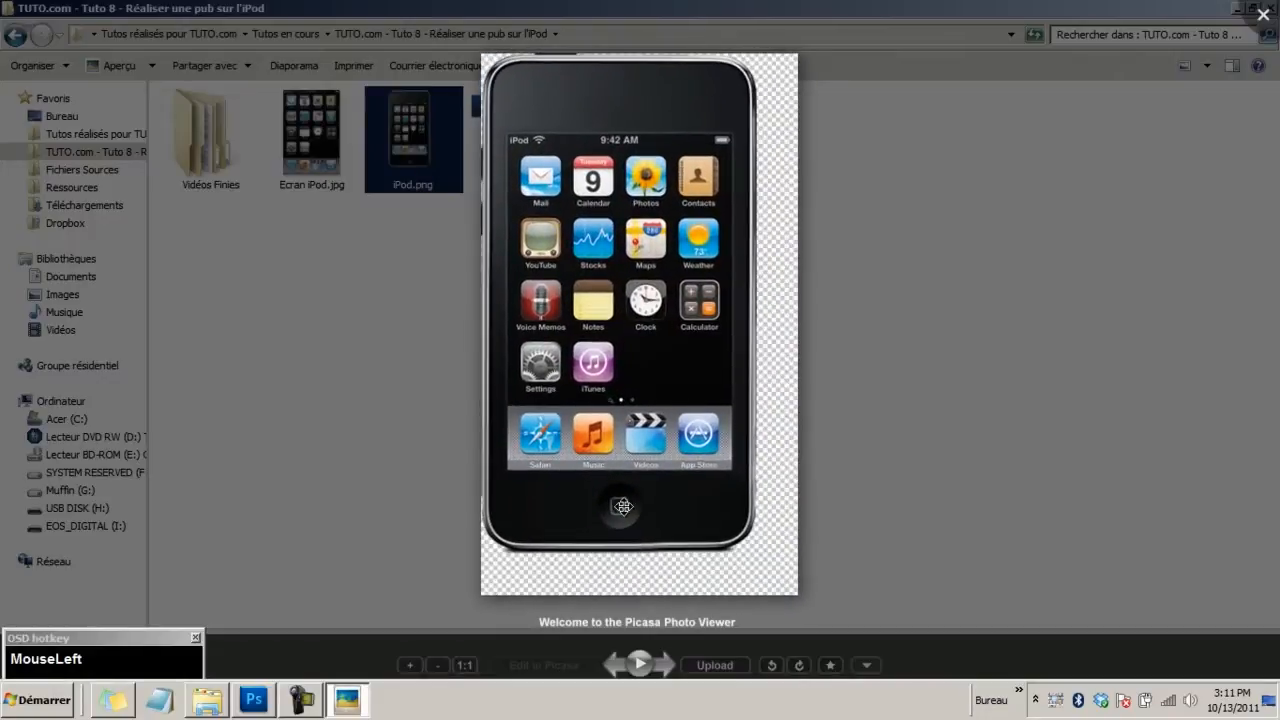
{"action": "left_click", "coordinate": [1263, 14]}
{"action": "left_click", "coordinate": [253, 700]}
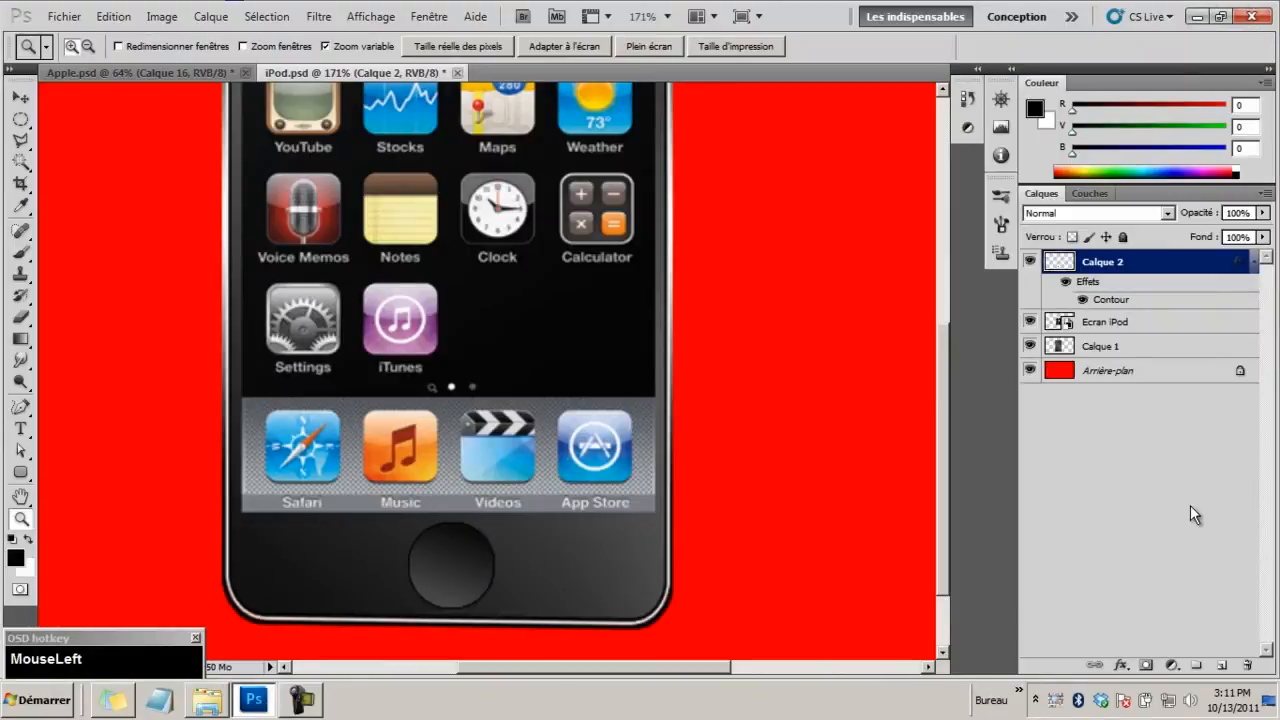
Create a new layer and draw a small black rounded square with a 4 px radius inside the home button circle
{"action": "left_click", "coordinate": [1222, 665]}
{"action": "right_click", "coordinate": [21, 473]}
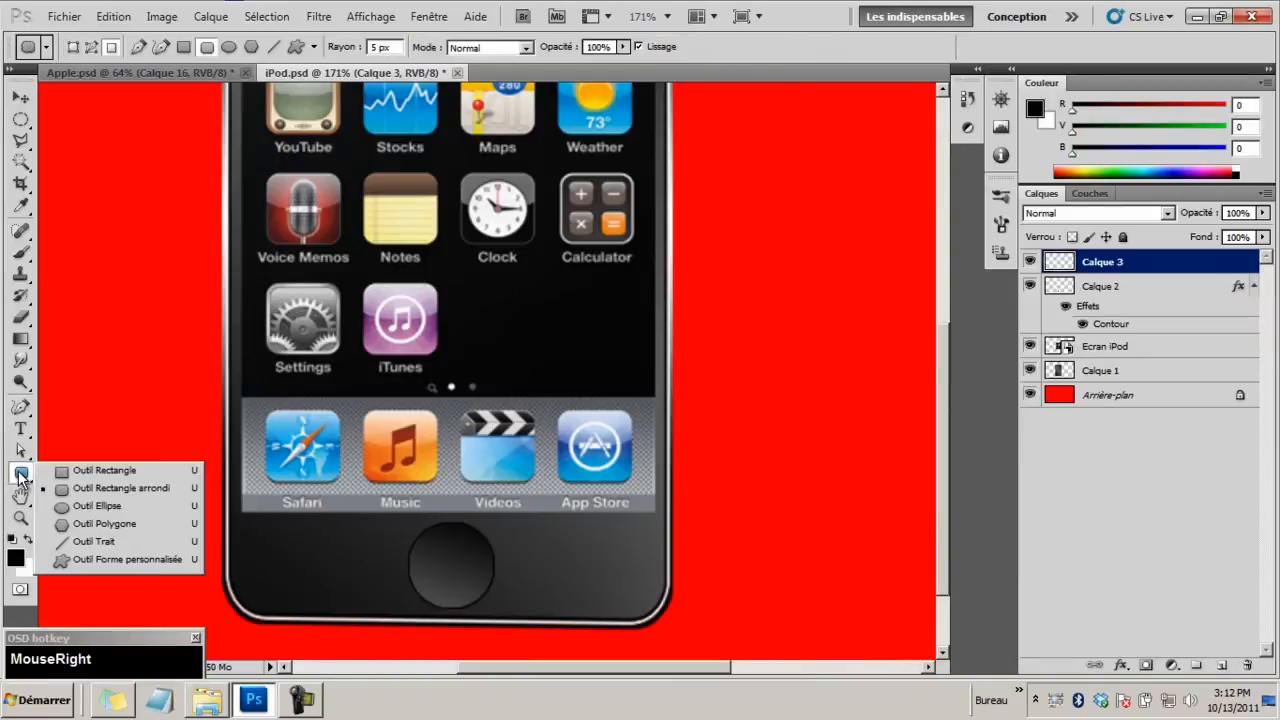
{"action": "left_click", "coordinate": [95, 490]}
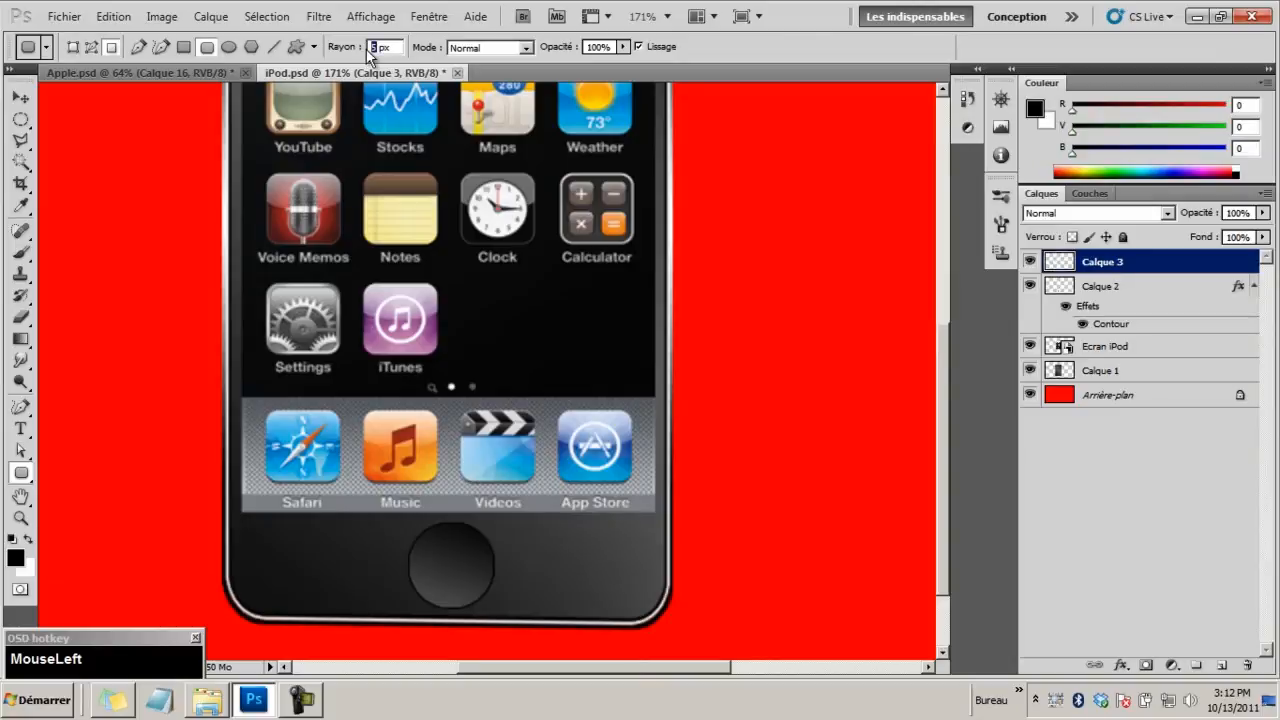
{"action": "type", "text": "4"}
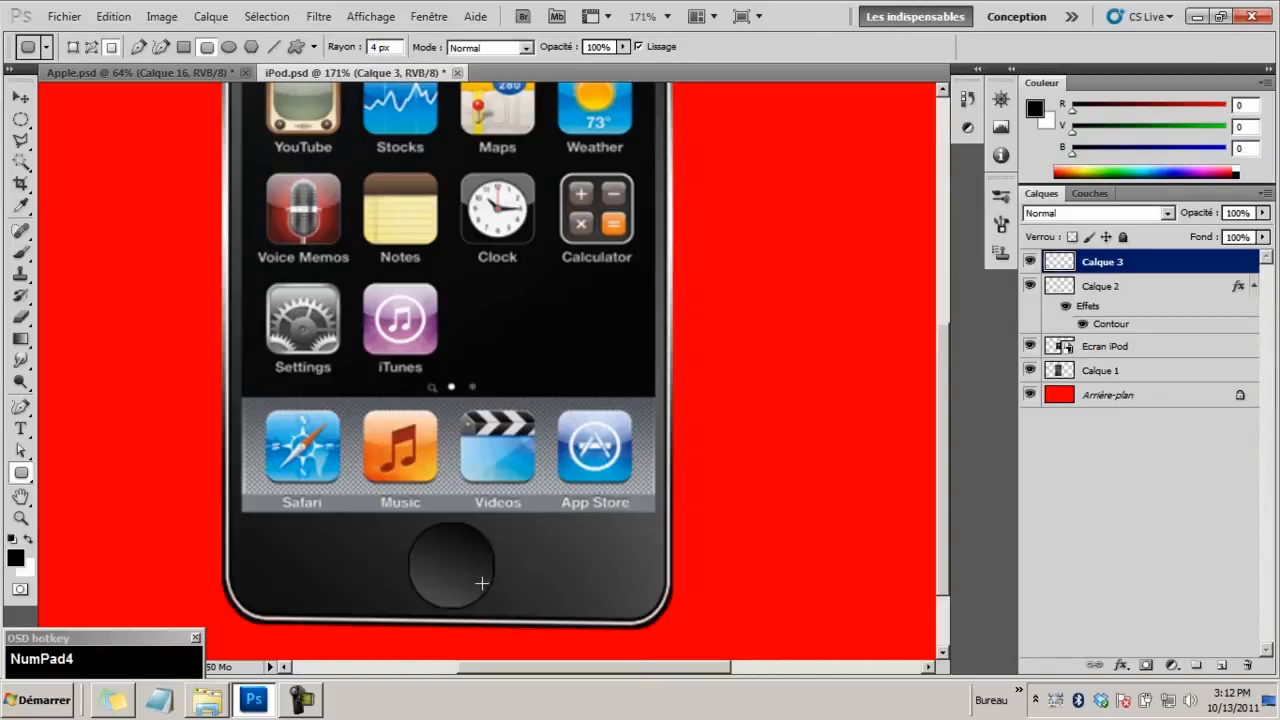
{"action": "left_click_drag", "start_coordinate": [429, 548], "coordinate": [463, 575]}
Nudge the black rounded square on Calque 3 until it is centred in the home button circle
{"action": "key", "text": "v"}
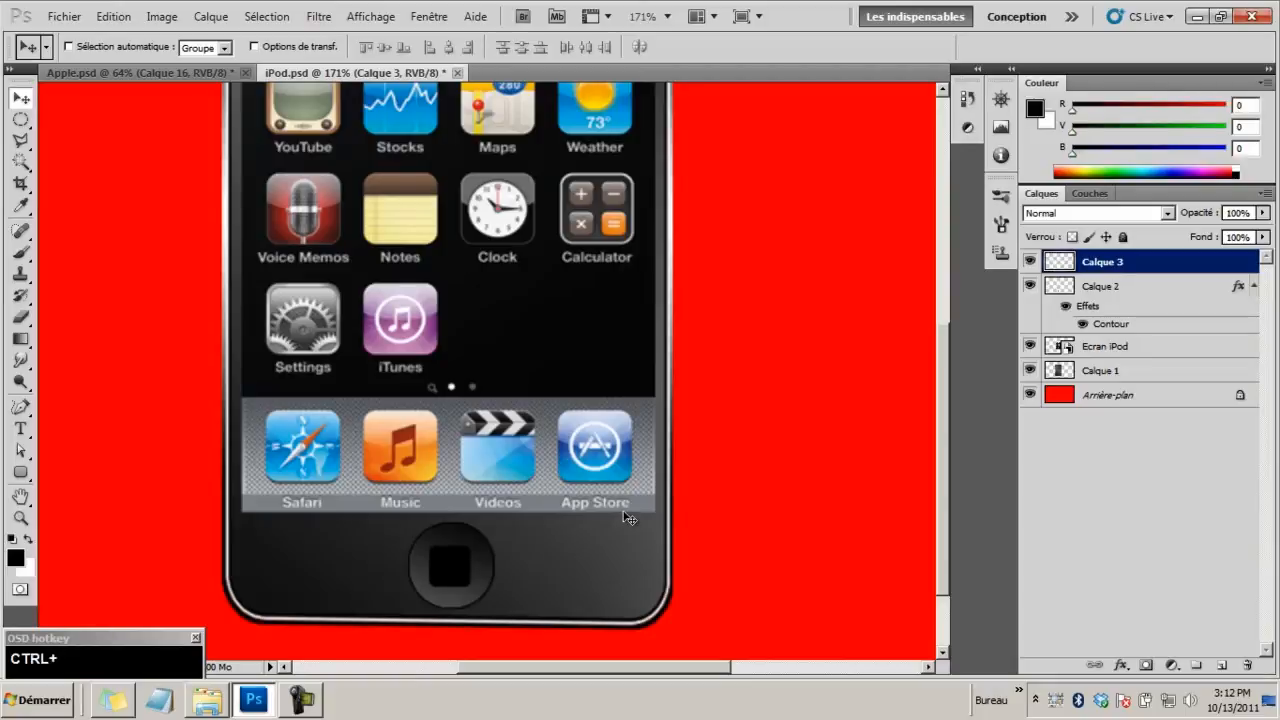
{"action": "key", "text": "ctrl+Right"}
{"action": "key", "text": "ctrl+Left"}
{"action": "key", "text": "ctrl+Right"}
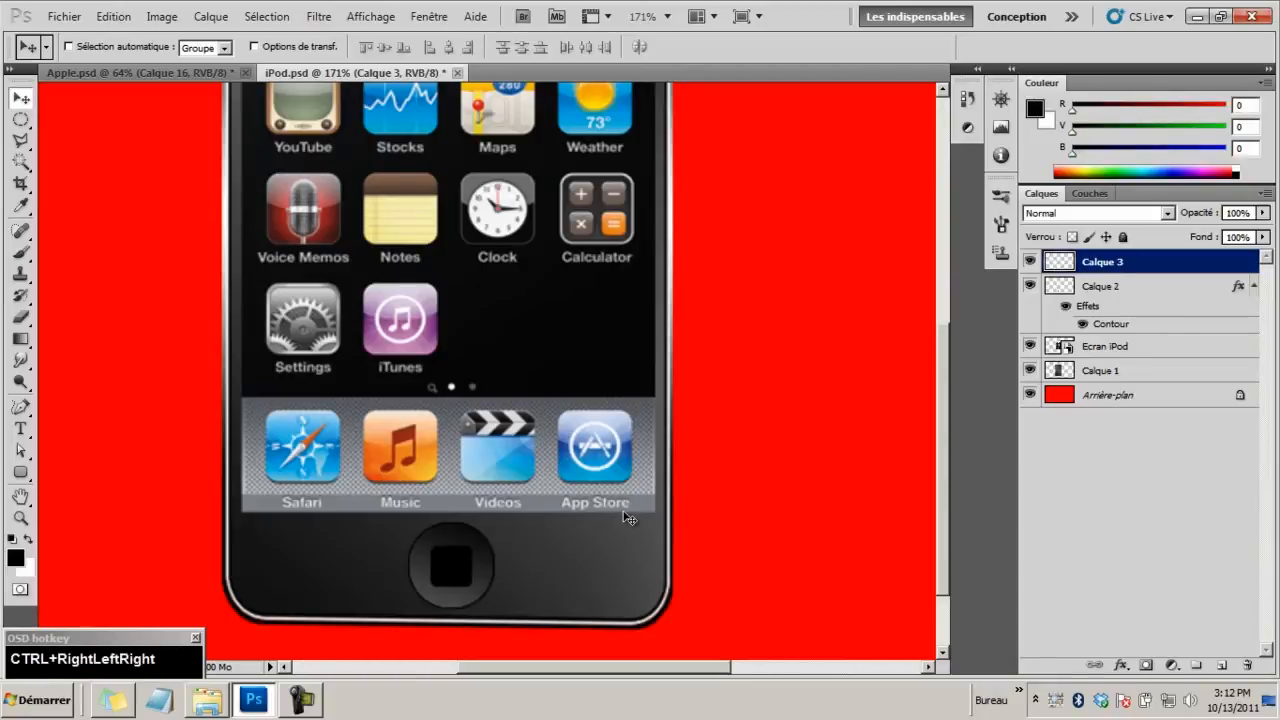
{"action": "key", "text": "ctrl+Up"}
{"action": "key", "text": "ctrl+Down"}
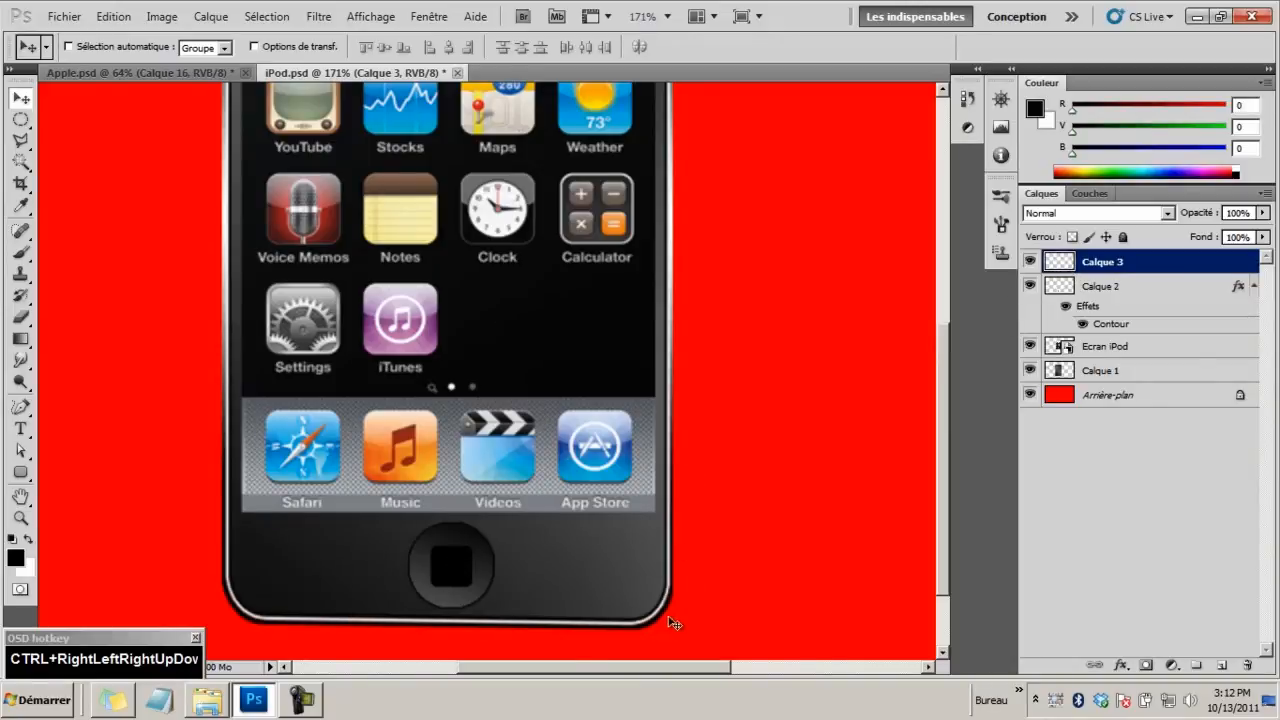
Hollow out the rounded square by contracting its selection by 2 pixels and deleting the inside, leaving only an outline, and deselect
{"action": "left_click", "coordinate": [1063, 265], "text": "ctrl"}
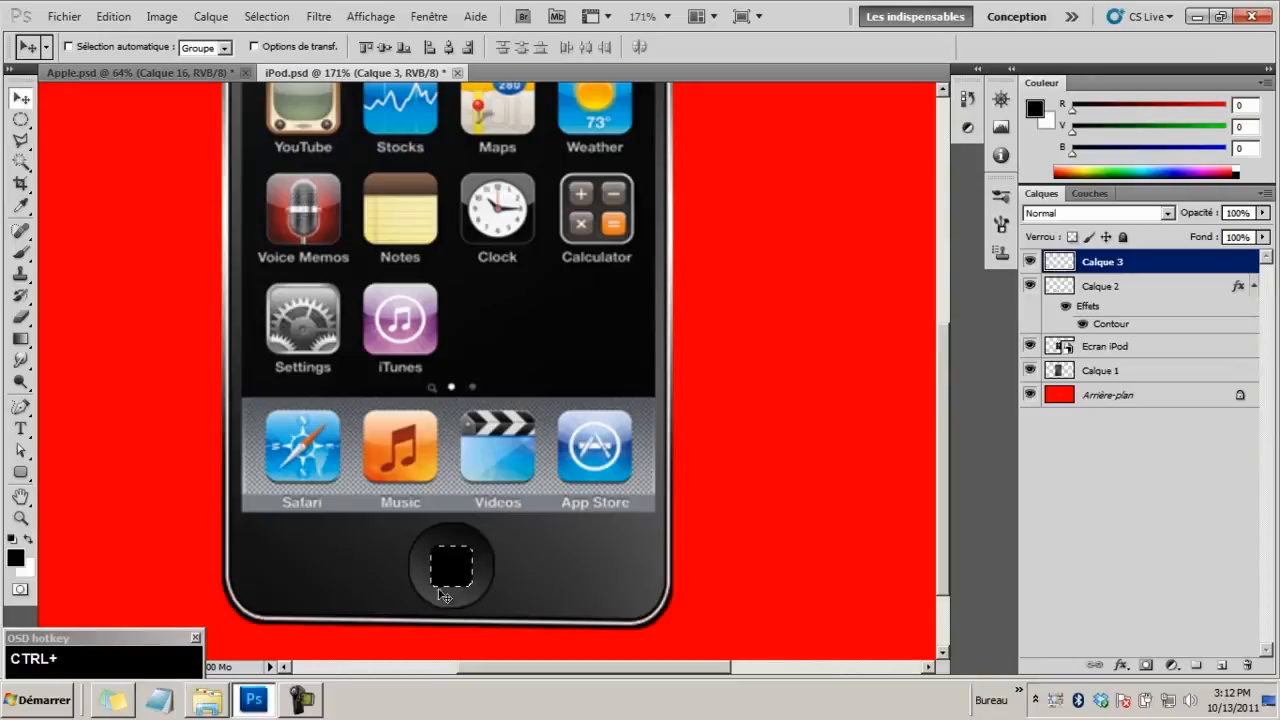
{"action": "left_click", "coordinate": [266, 16]}
{"action": "mouse_move", "coordinate": [322, 207]}
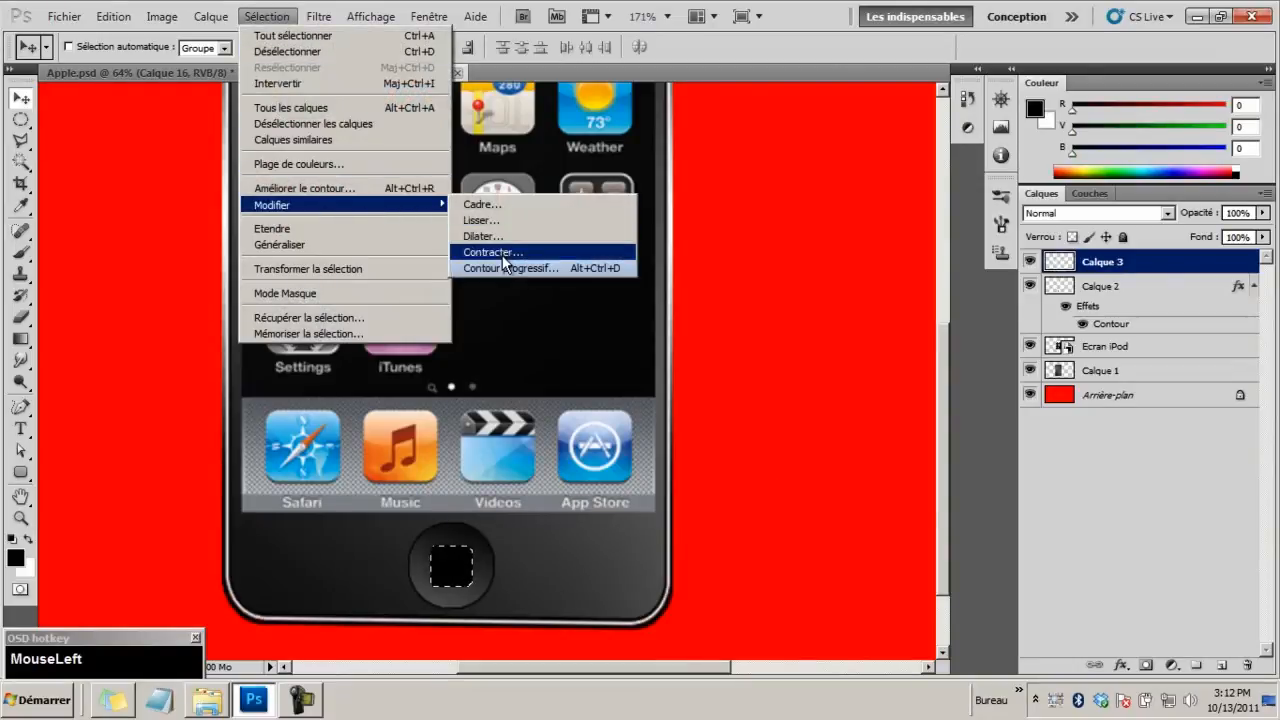
{"action": "left_click", "coordinate": [502, 255]}
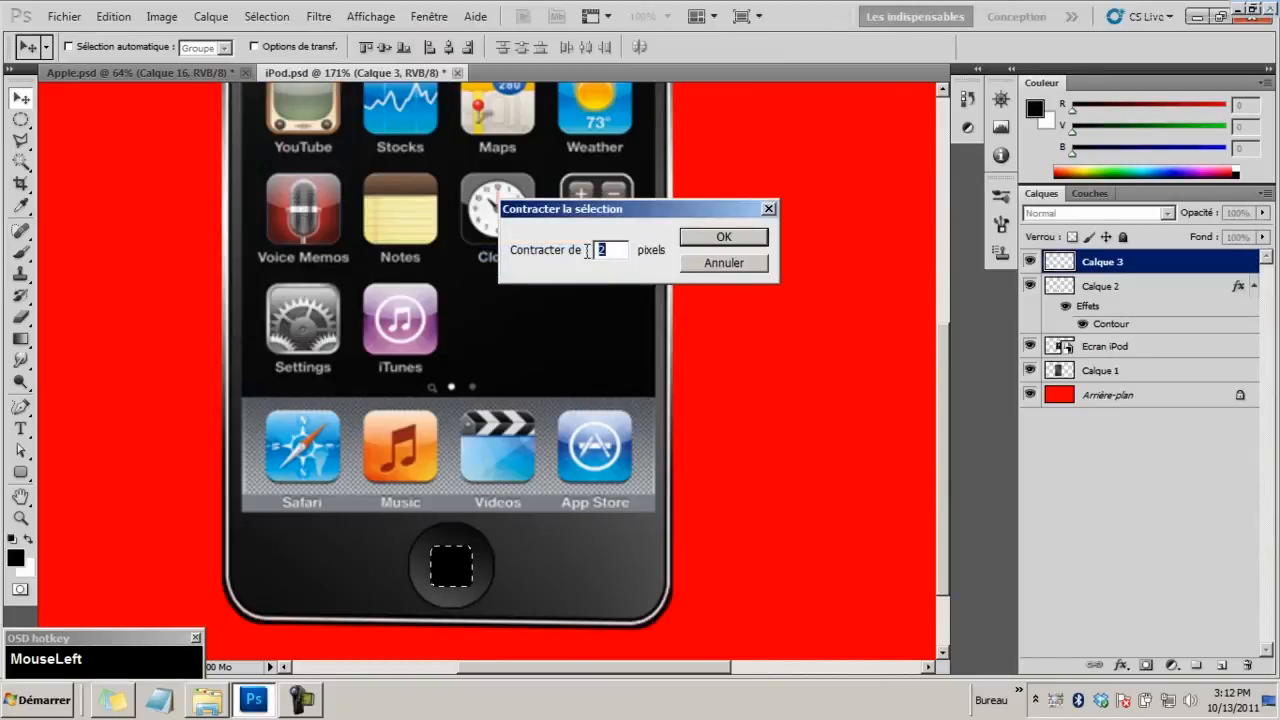
{"action": "left_click", "coordinate": [703, 243]}
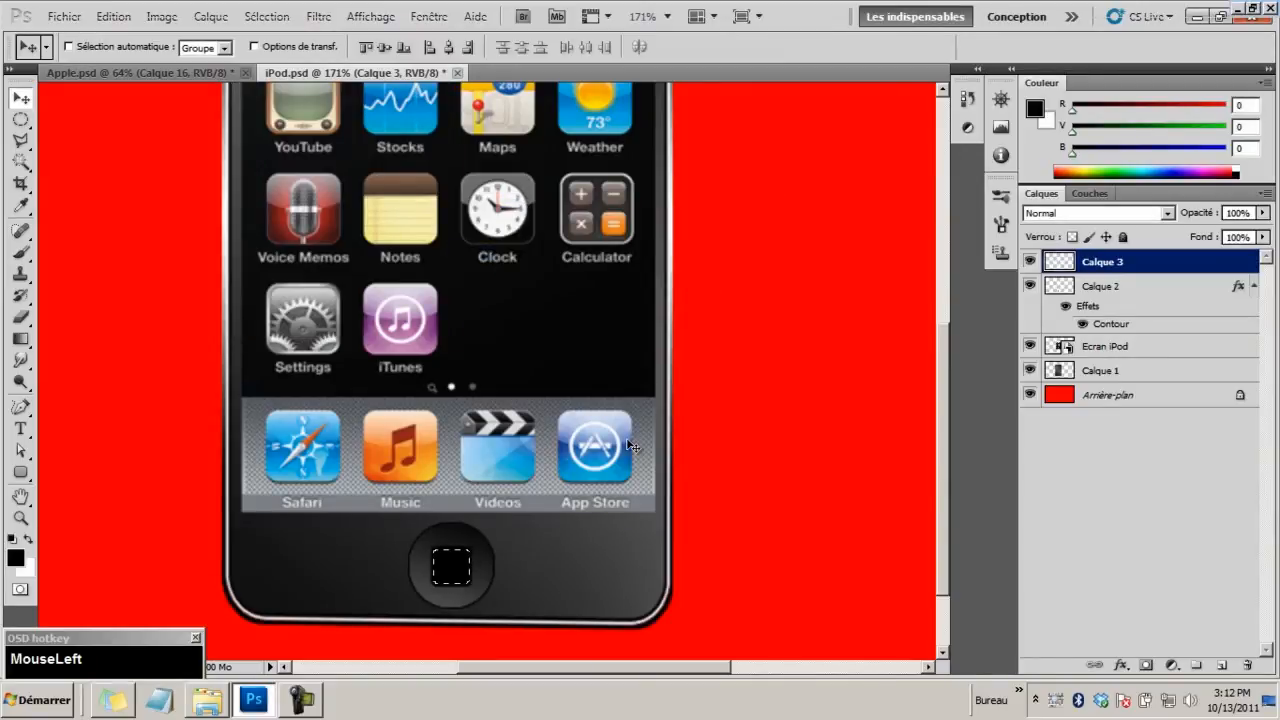
{"action": "key", "text": "Delete"}
{"action": "key", "text": "ctrl+d"}
Check the home button's outline against the reference image iPod.png, and close the preview
{"action": "key", "text": "z"}
{"action": "left_click", "coordinate": [478, 548]}
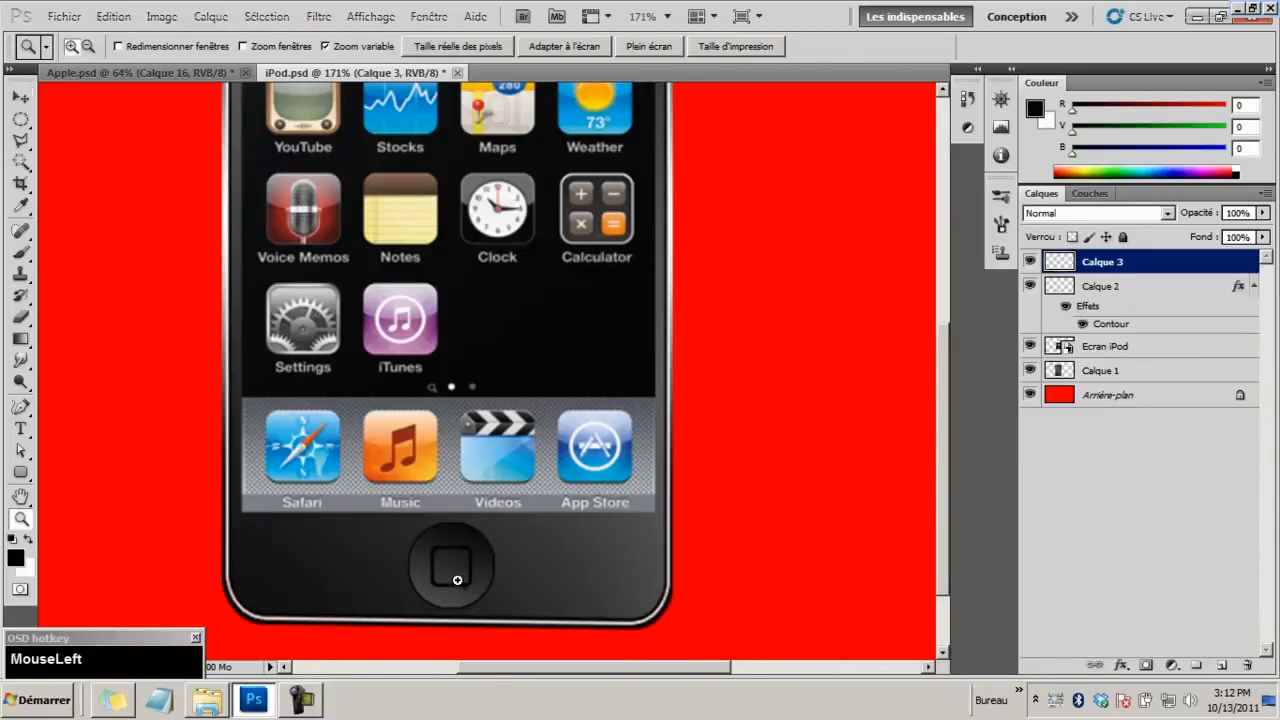
{"action": "left_click_drag", "start_coordinate": [488, 273], "coordinate": [386, 353]}
{"action": "left_click", "coordinate": [207, 700]}
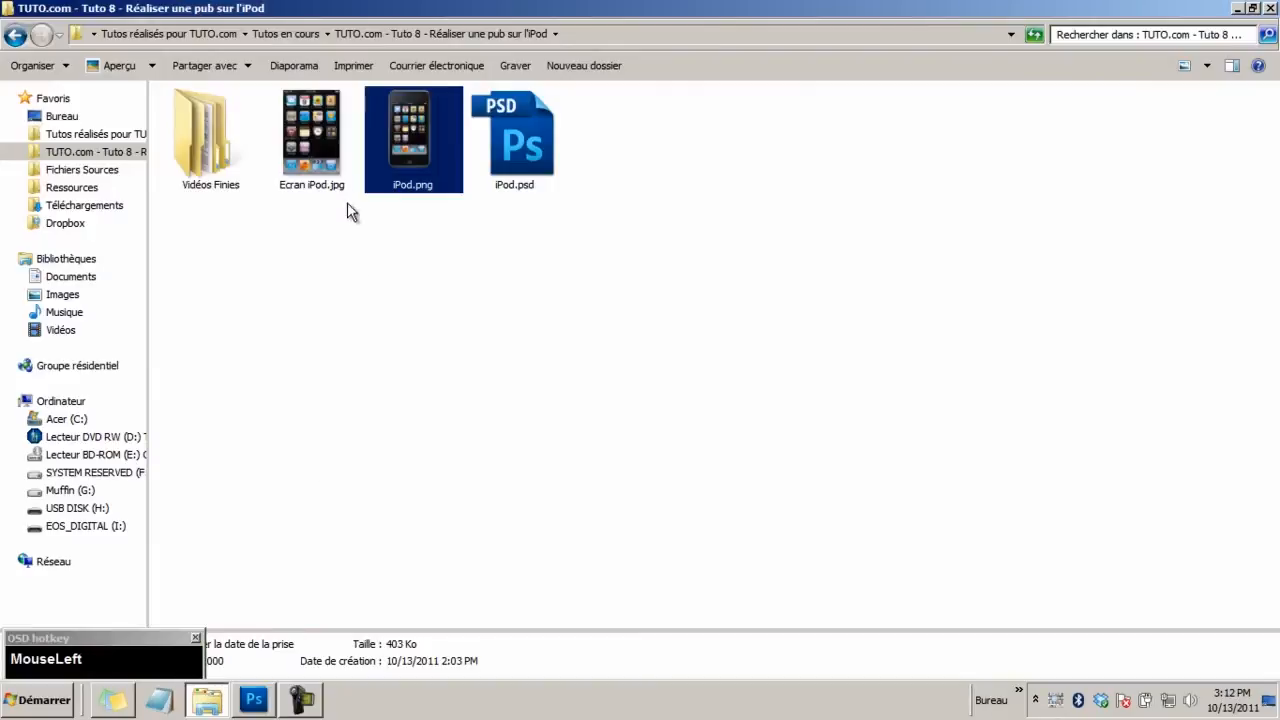
{"action": "double_click", "coordinate": [388, 152]}
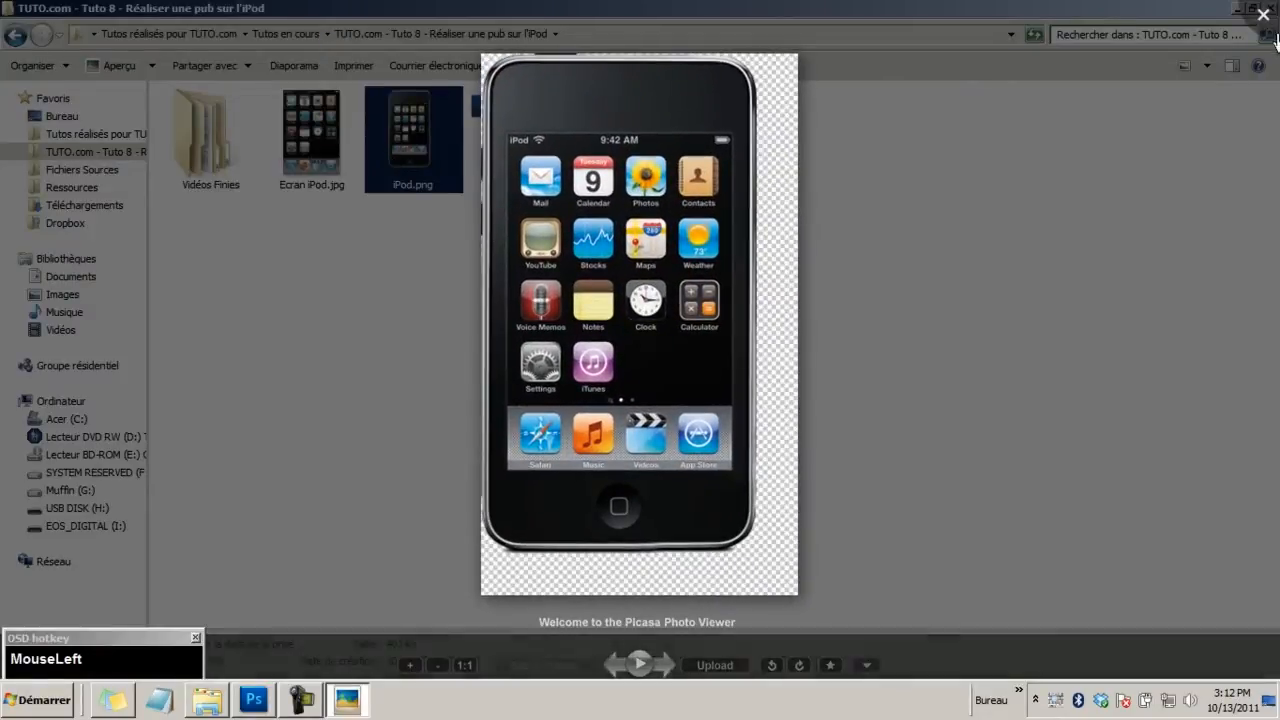
{"action": "left_click", "coordinate": [1264, 14]}
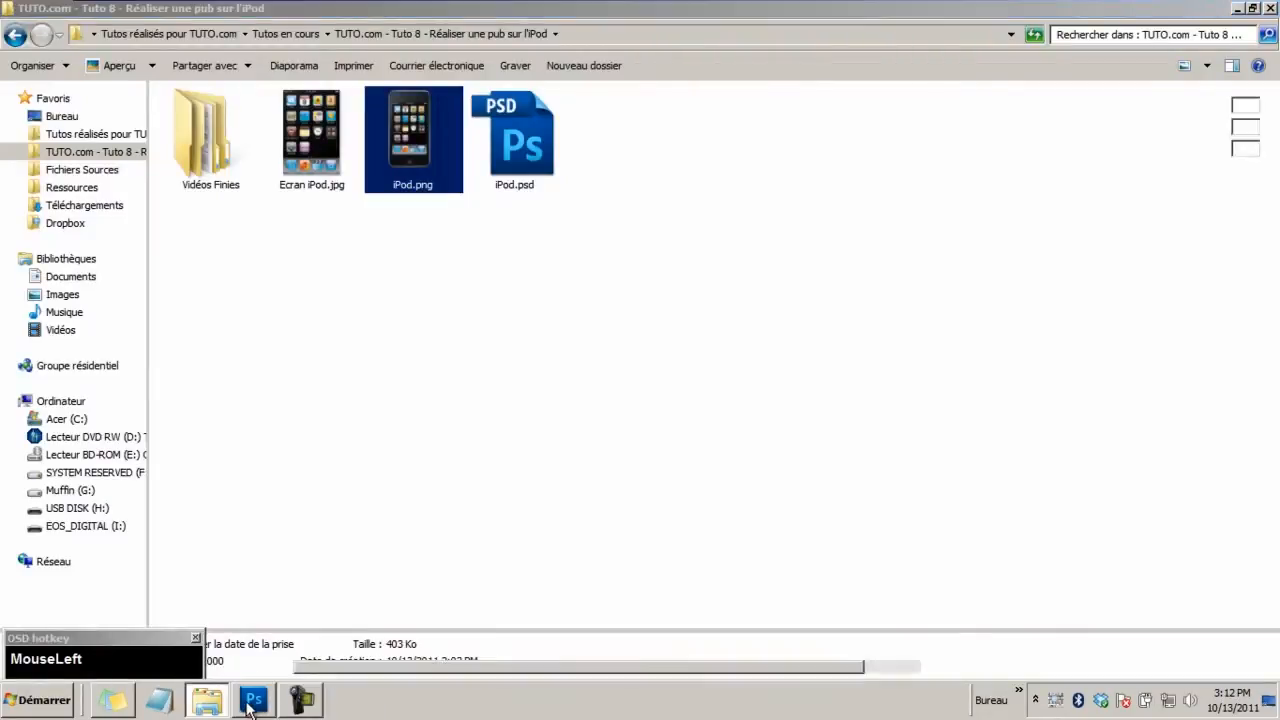
Switch back to Photoshop and scale the rounded square outline on Calque 3 down proportionally around its centre
{"action": "left_click", "coordinate": [254, 700]}
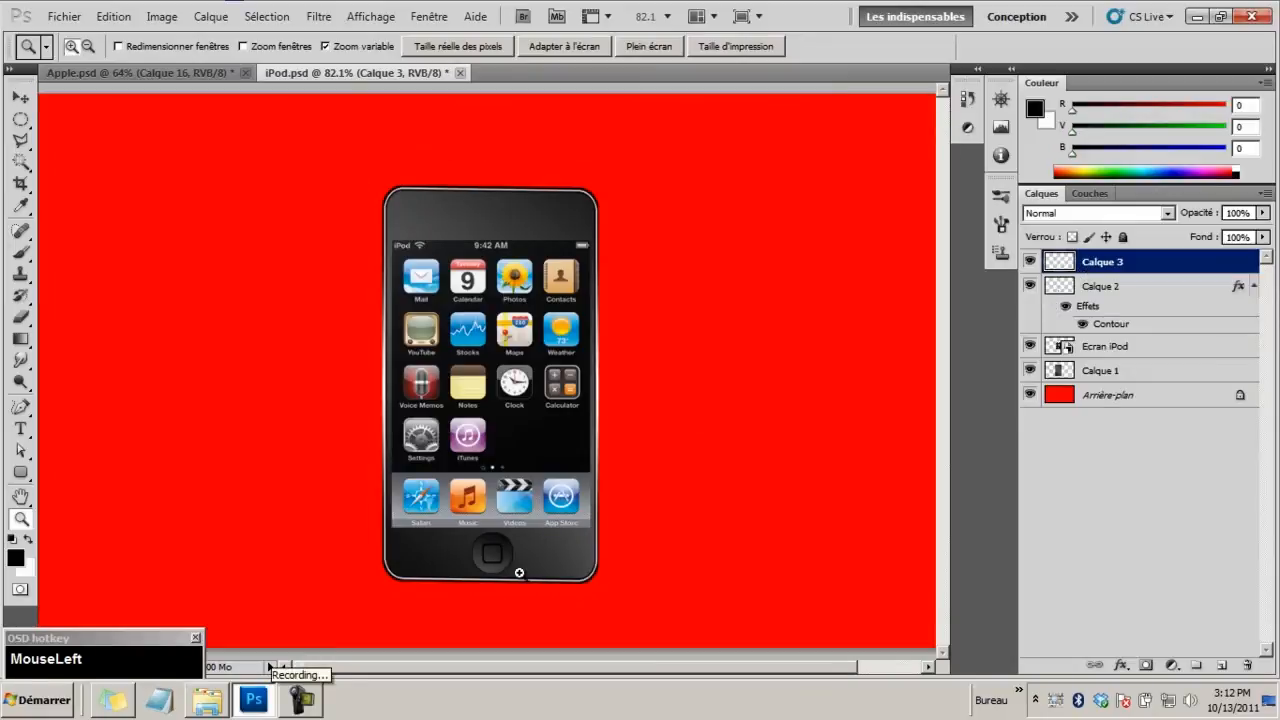
{"action": "left_click_drag", "start_coordinate": [491, 553], "coordinate": [530, 572]}
{"action": "left_click", "coordinate": [33, 98]}
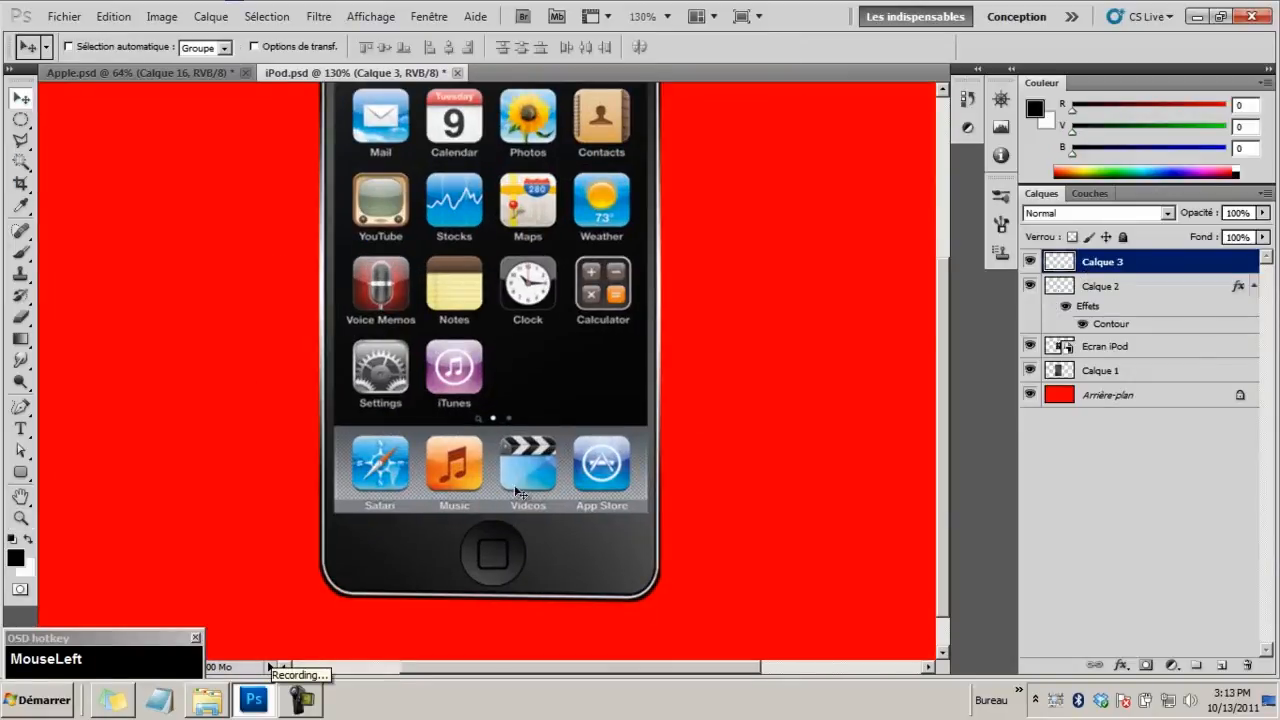
{"action": "key", "text": "ctrl+t"}
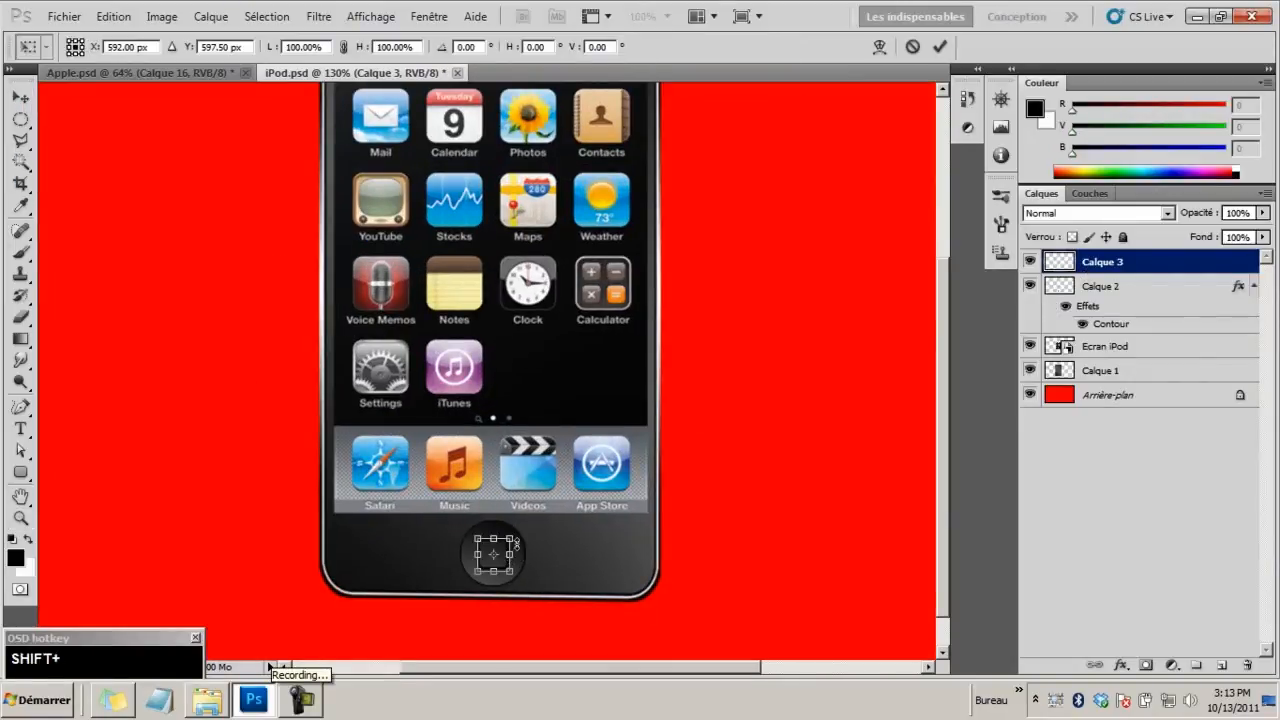
{"action": "left_click_drag", "start_coordinate": [511, 539], "coordinate": [511, 546]}
{"action": "scroll", "coordinate": [571, 517], "scroll_direction": "up", "scroll_amount": 5}
{"action": "key", "text": "Return"}
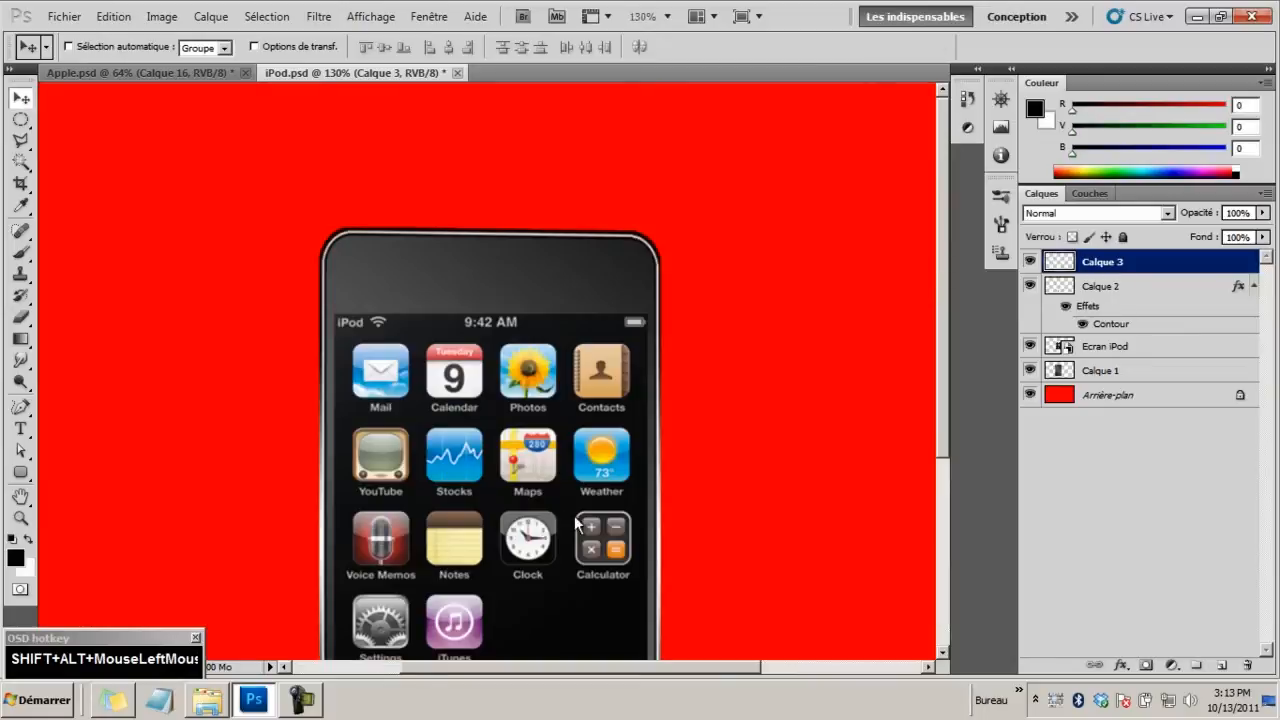
{"action": "scroll", "coordinate": [580, 522], "scroll_direction": "down", "scroll_amount": 5}
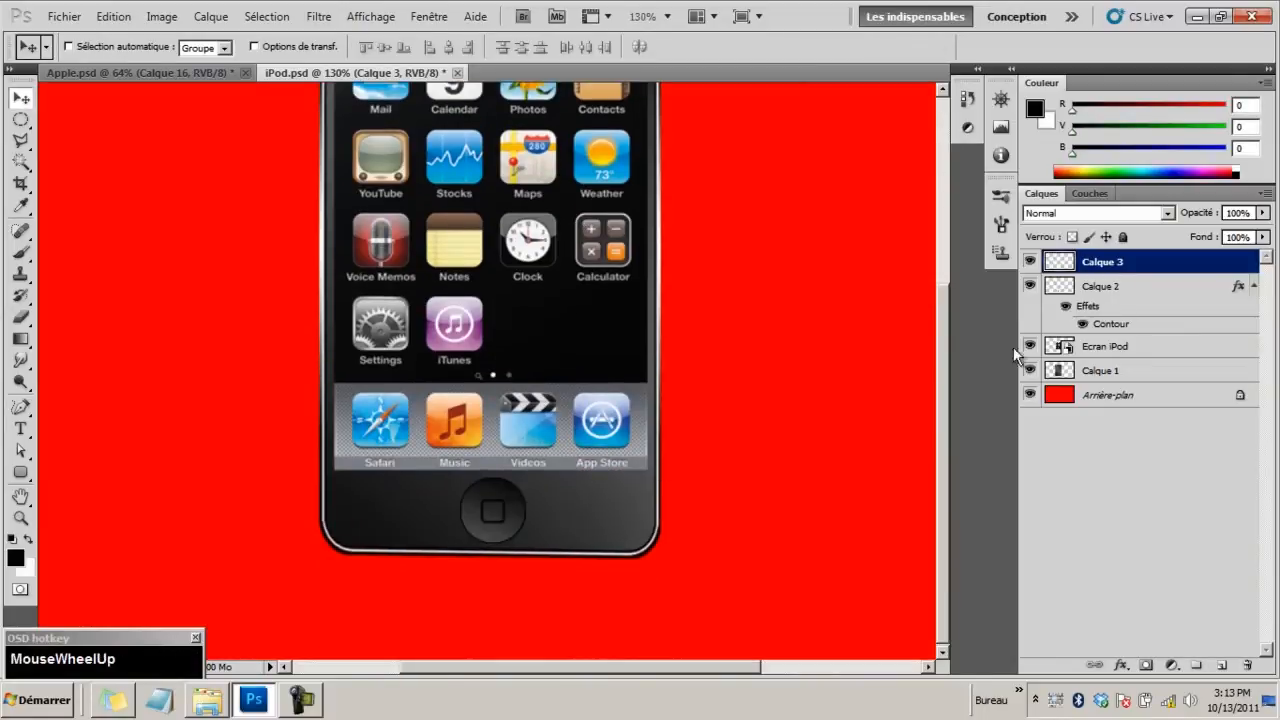
Scale the home button circle on Calque 2 down proportionally around its centre to about 88%
{"action": "left_click", "coordinate": [1090, 290]}
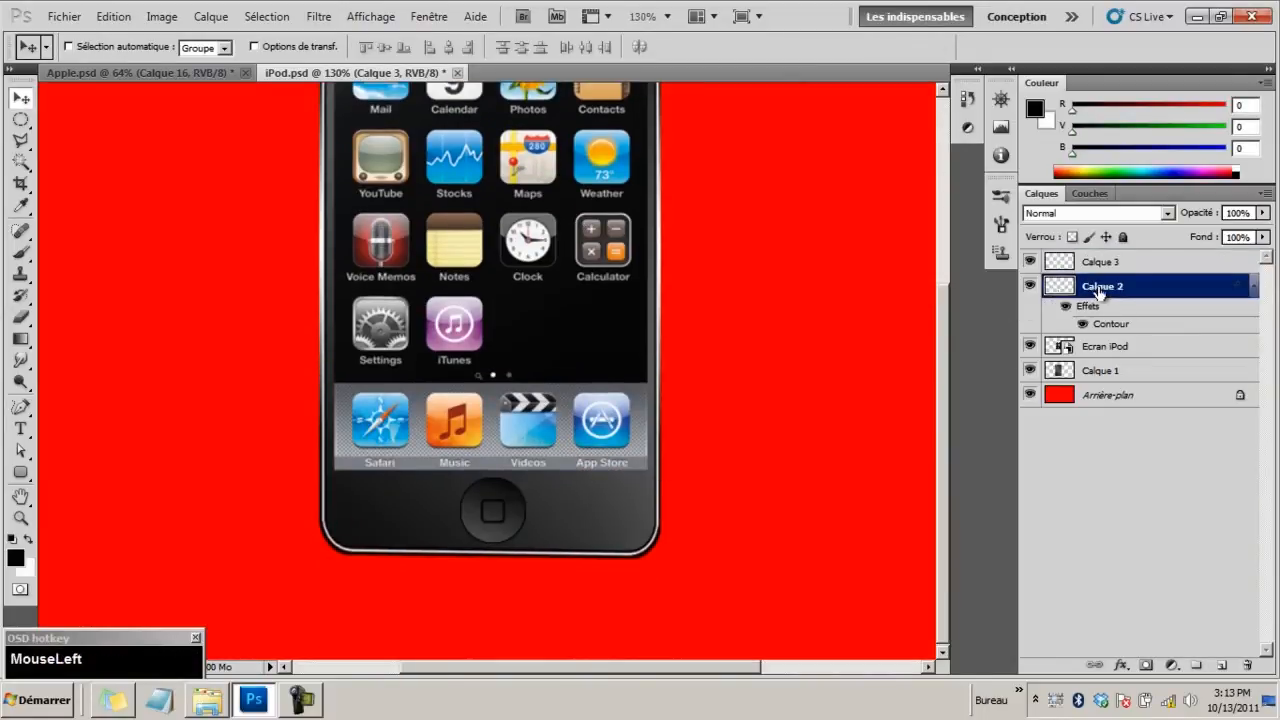
{"action": "left_click", "coordinate": [1030, 288]}
{"action": "left_click", "coordinate": [1030, 288]}
{"action": "key", "text": "ctrl+t"}
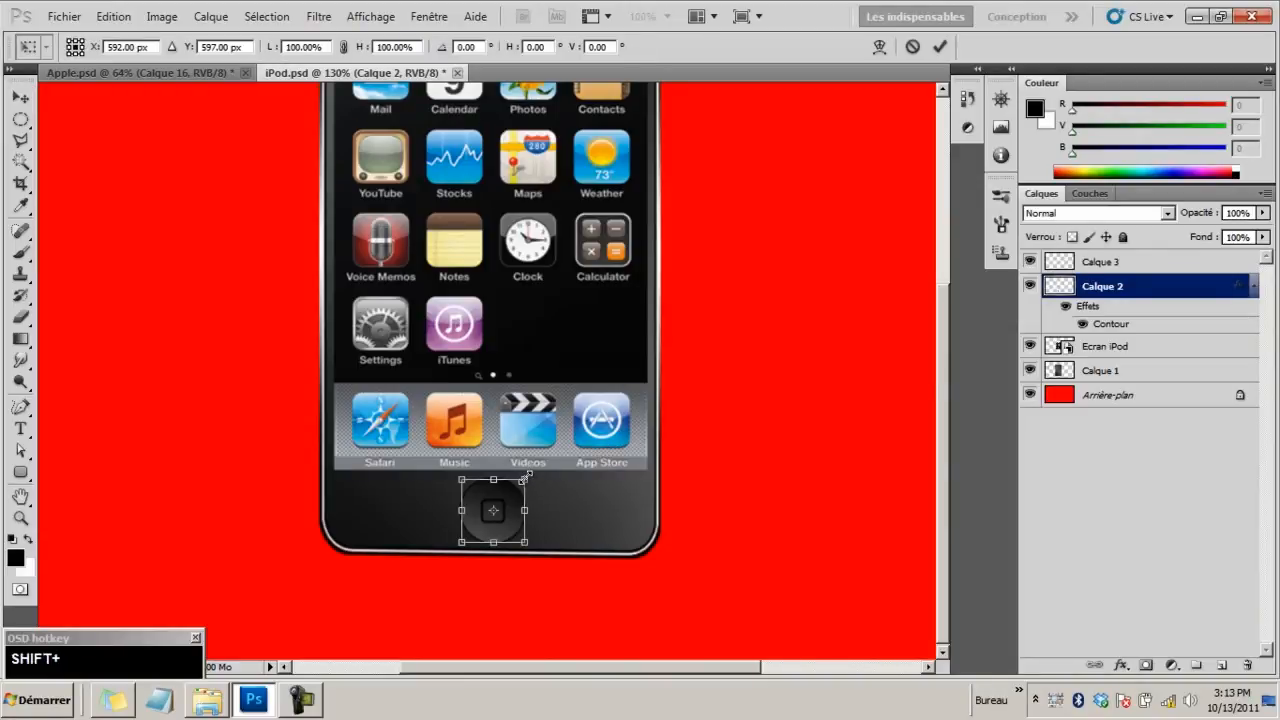
{"action": "left_click_drag", "start_coordinate": [527, 477], "coordinate": [522, 482]}
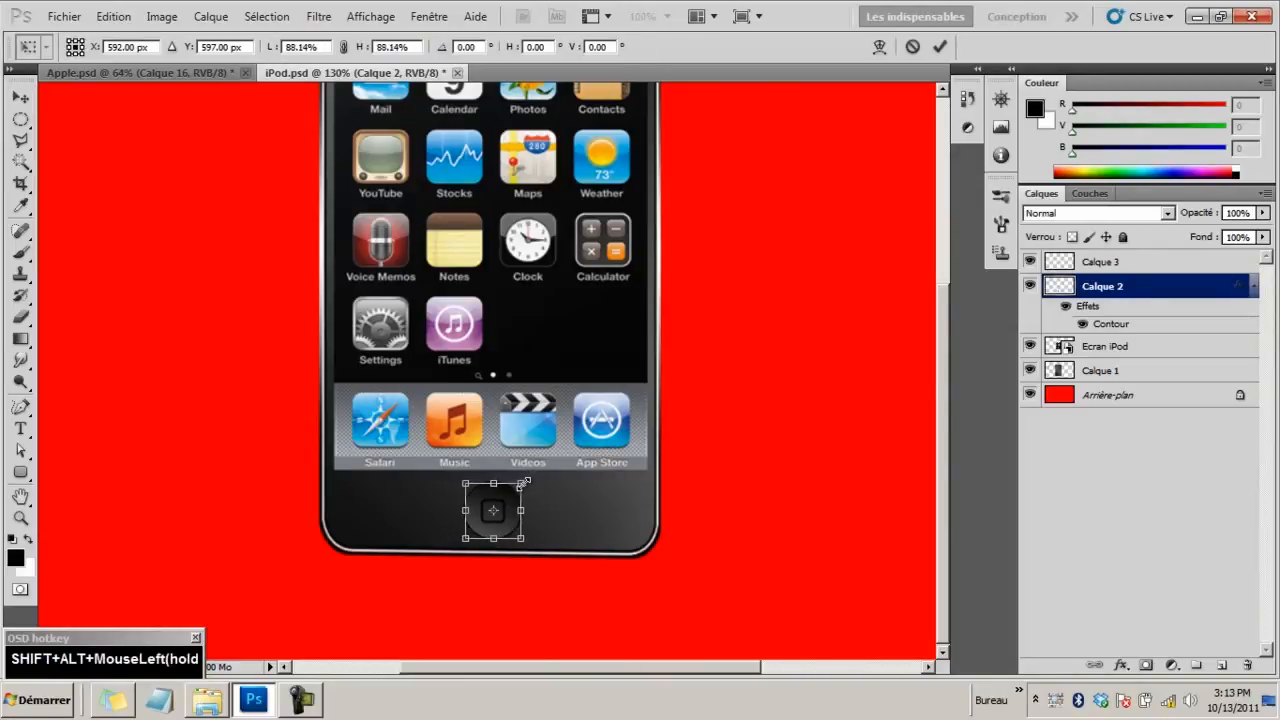
{"action": "key", "text": "Return"}
{"action": "scroll", "coordinate": [526, 489], "scroll_direction": "up", "scroll_amount": 1}
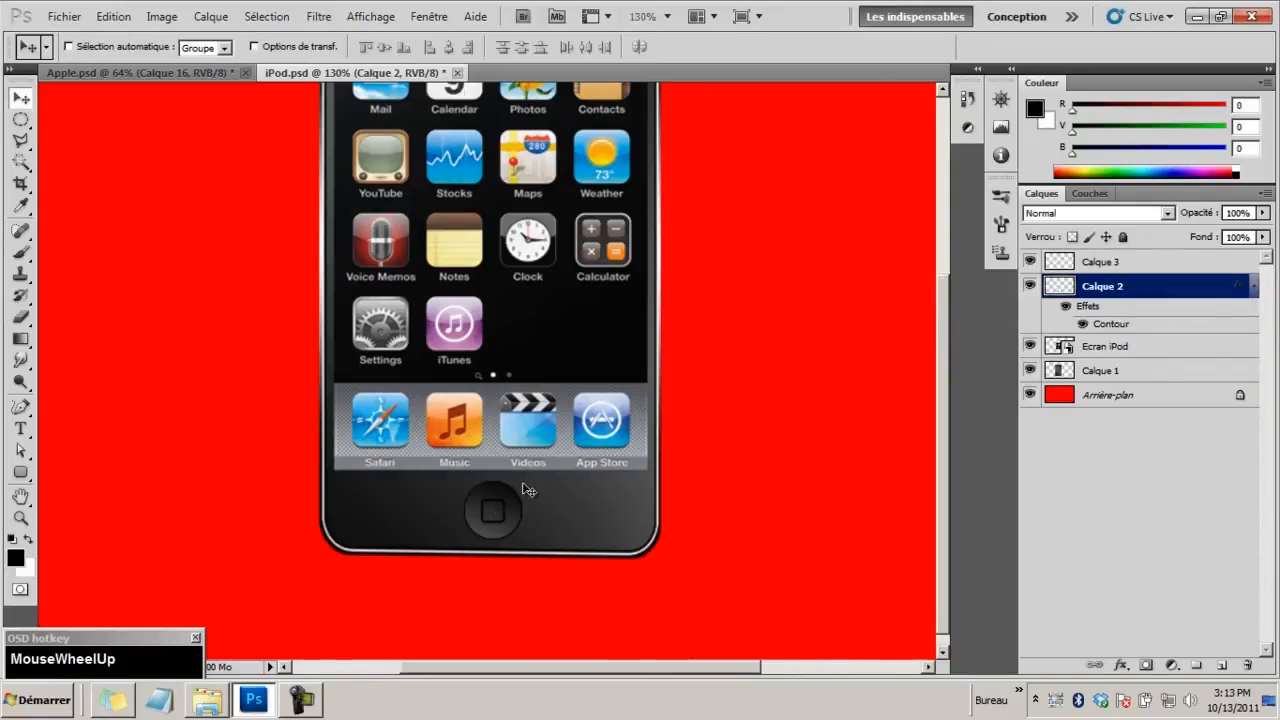
{"action": "key", "text": "z"}
{"action": "left_click_drag", "start_coordinate": [522, 326], "coordinate": [431, 328]}
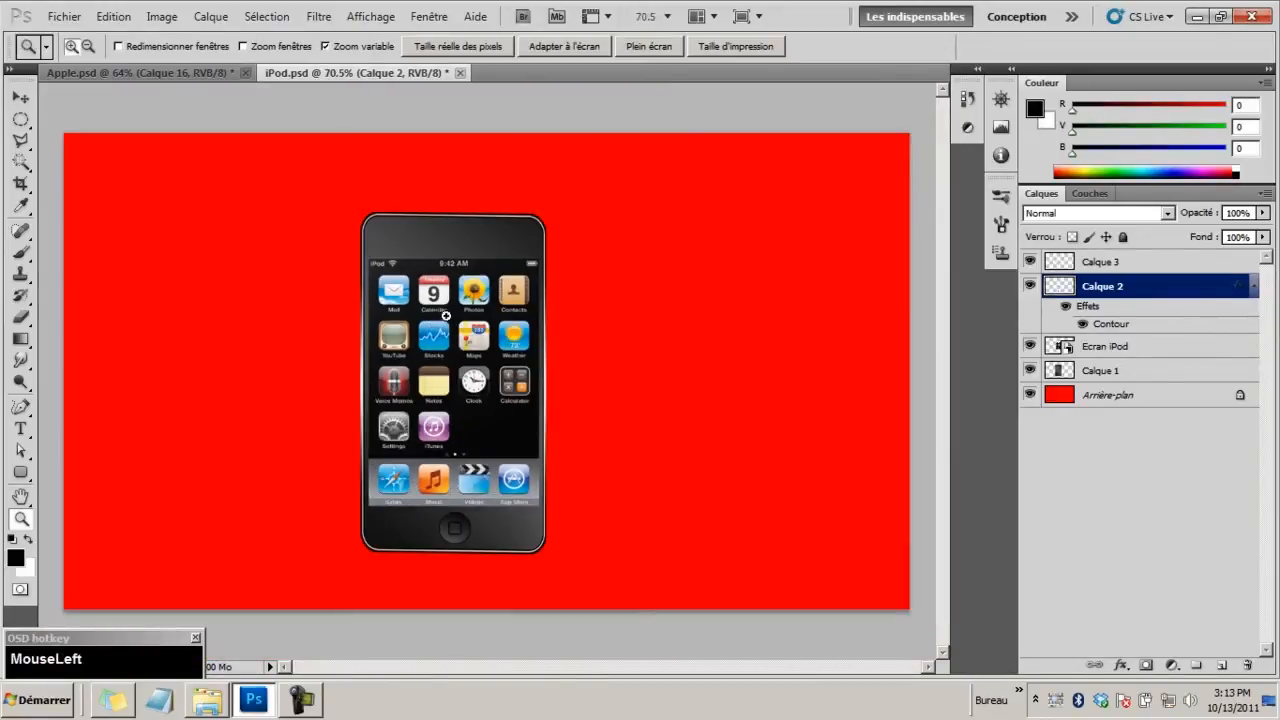
Create a new layer above Calque 3 and make a small circular selection centred above the iPod's screen
{"action": "scroll", "coordinate": [441, 312], "scroll_direction": "up", "scroll_amount": 1}
{"action": "left_click_drag", "start_coordinate": [455, 232], "coordinate": [502, 284]}
{"action": "scroll", "coordinate": [502, 284], "scroll_direction": "up", "scroll_amount": 2}
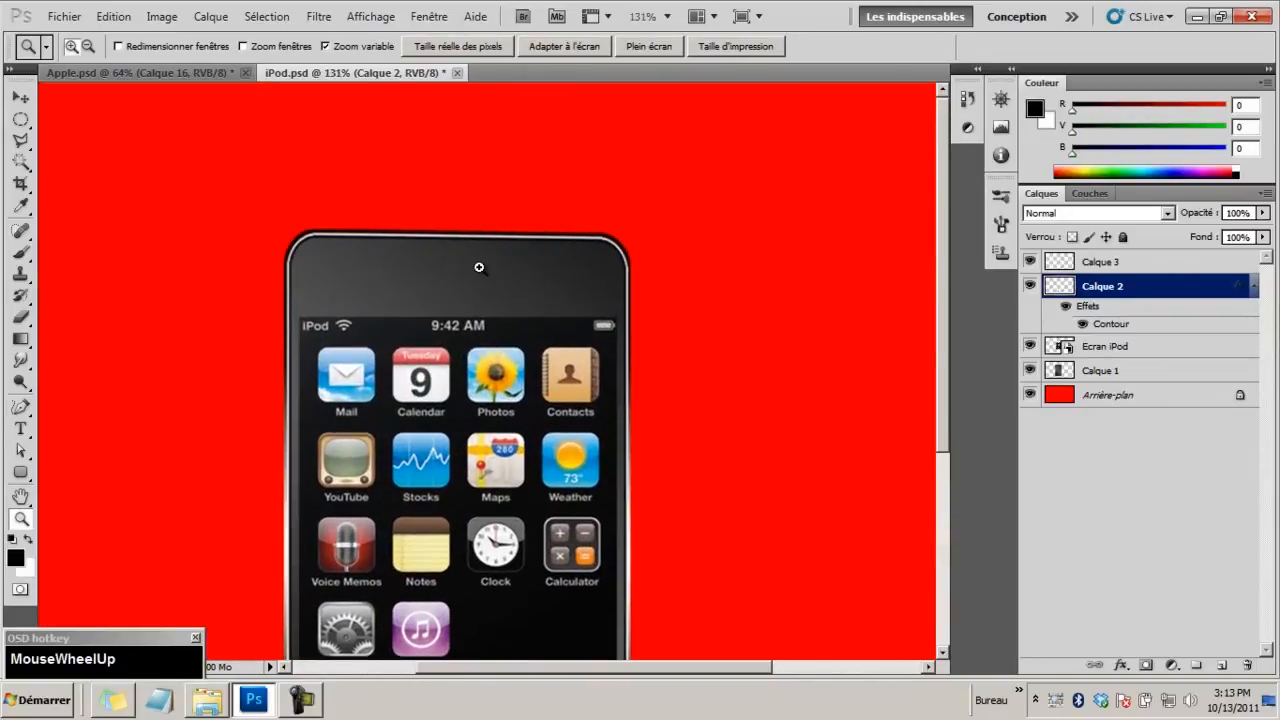
{"action": "left_click", "coordinate": [502, 284]}
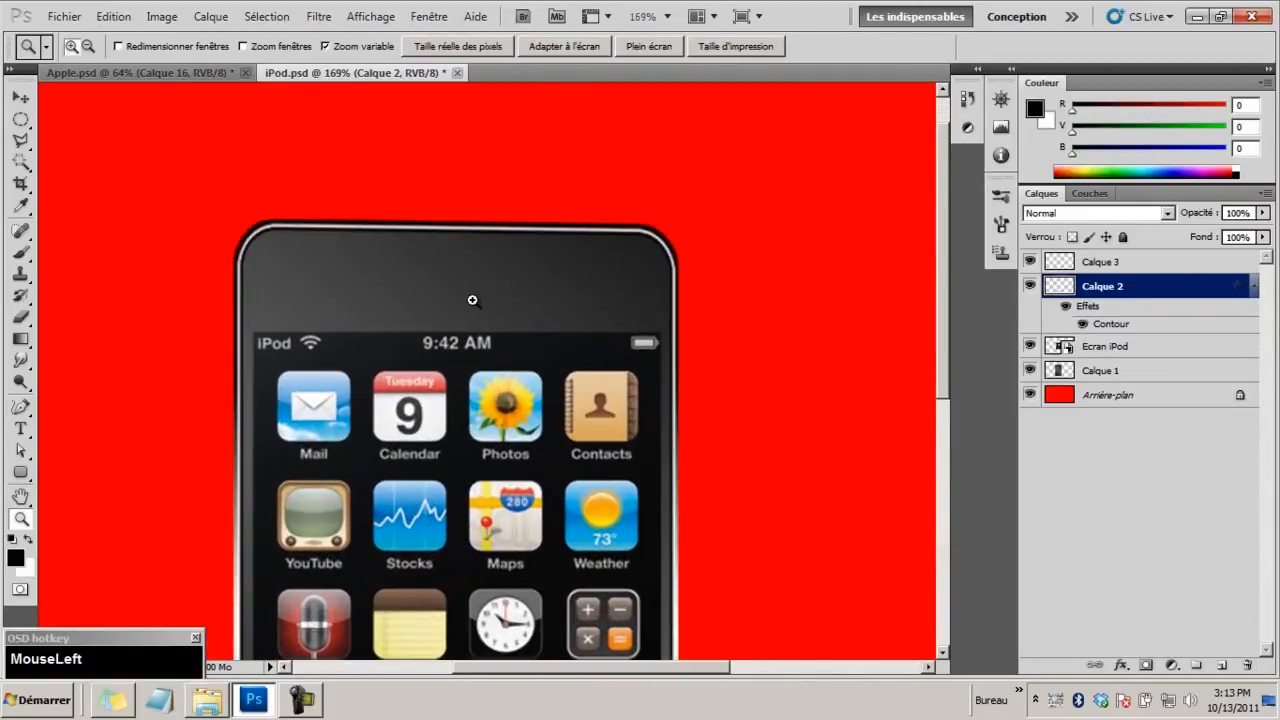
{"action": "left_click", "coordinate": [1072, 266]}
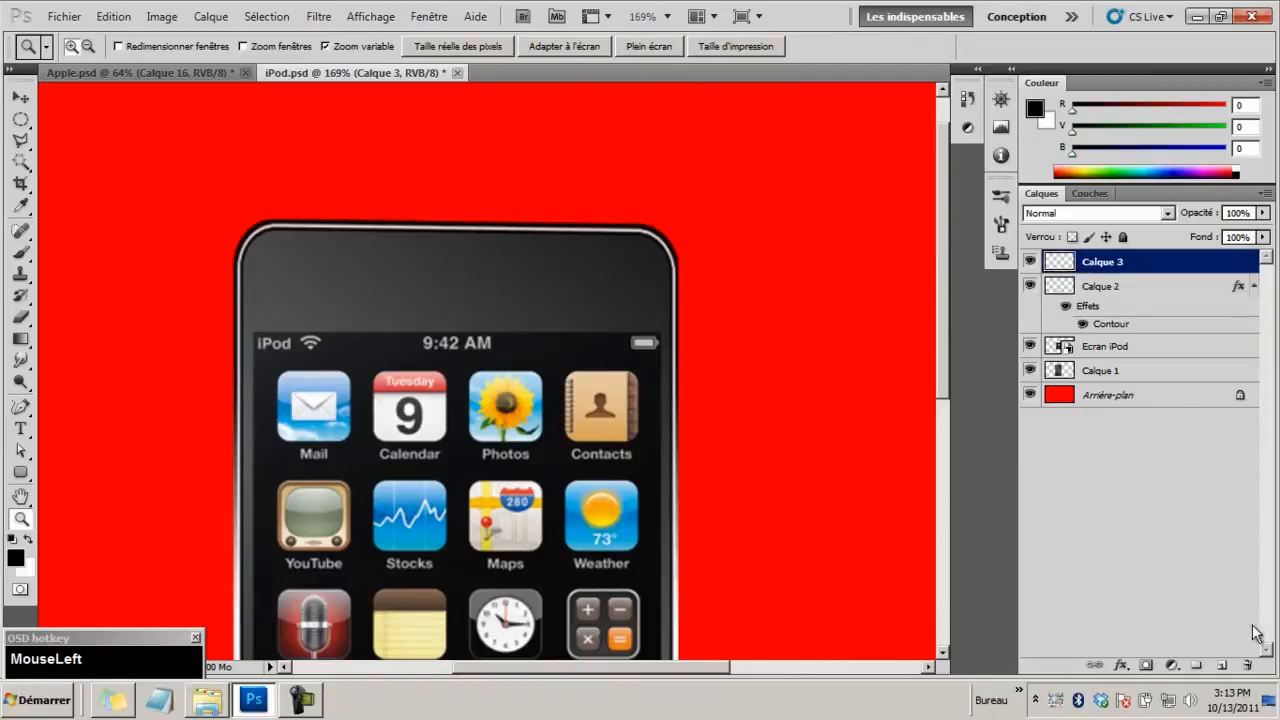
{"action": "left_click", "coordinate": [1222, 667]}
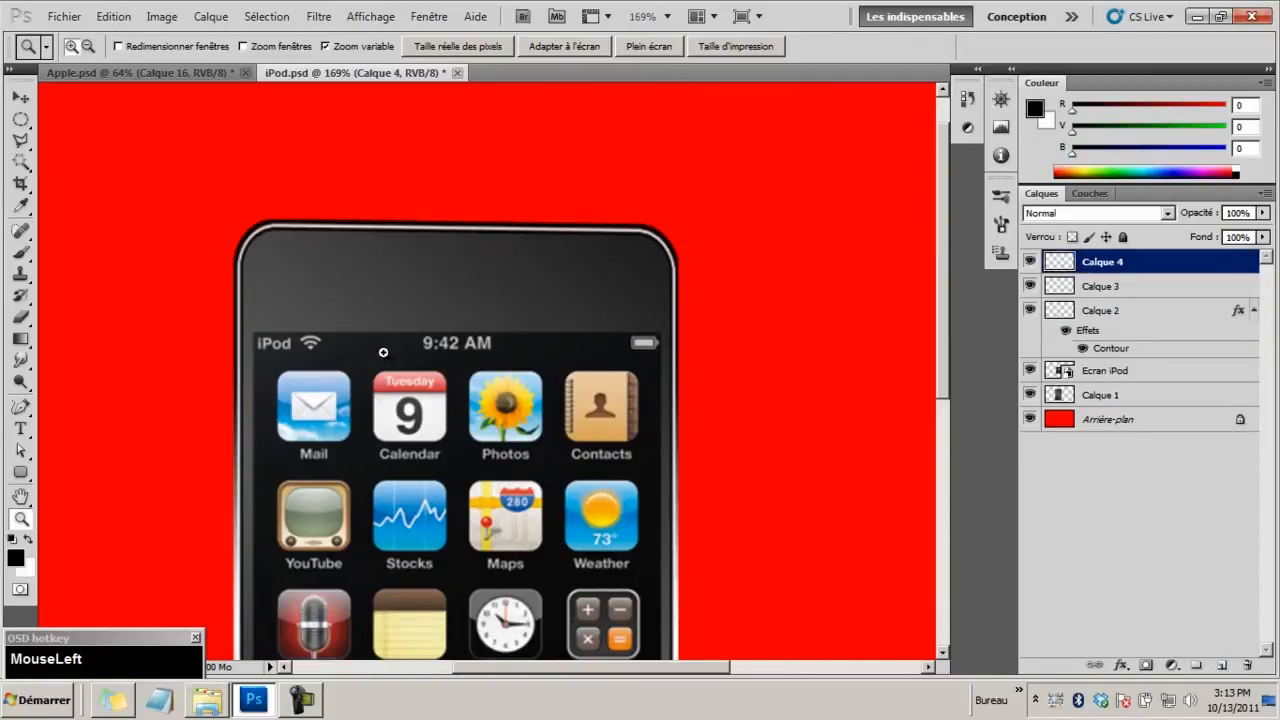
{"action": "right_click", "coordinate": [29, 121]}
{"action": "left_click", "coordinate": [66, 136]}
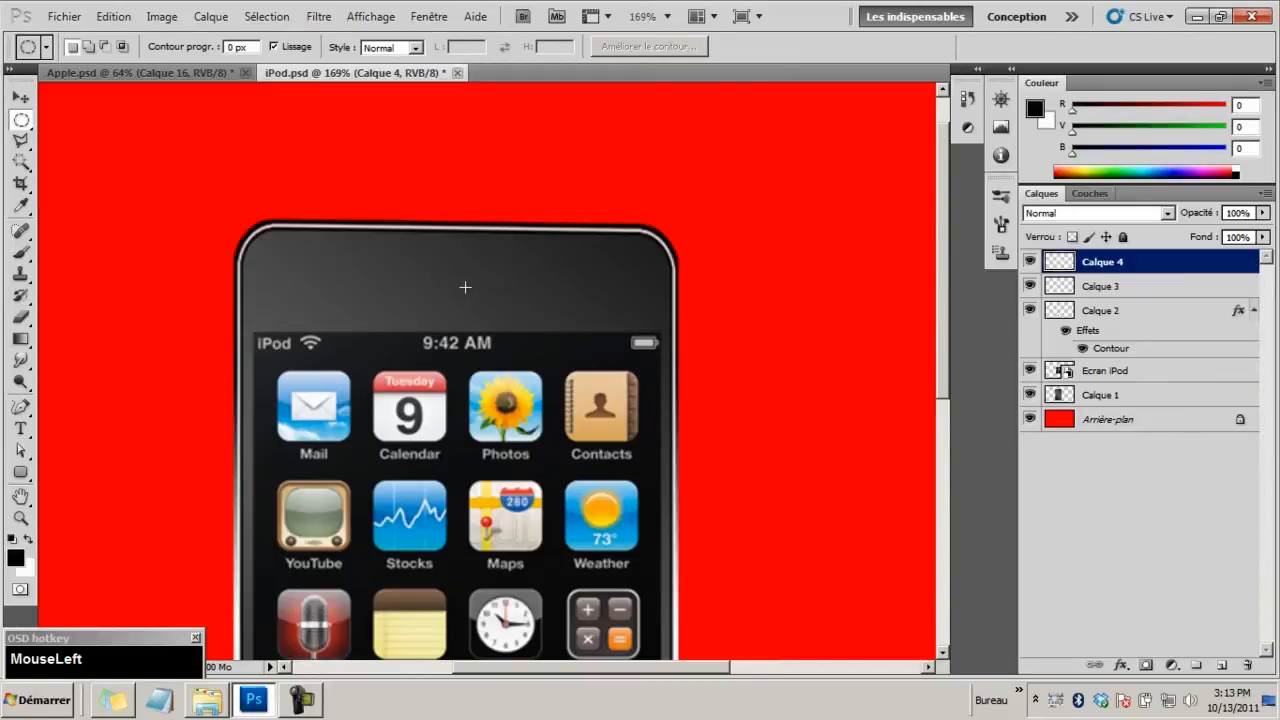
{"action": "key", "text": "shift"}
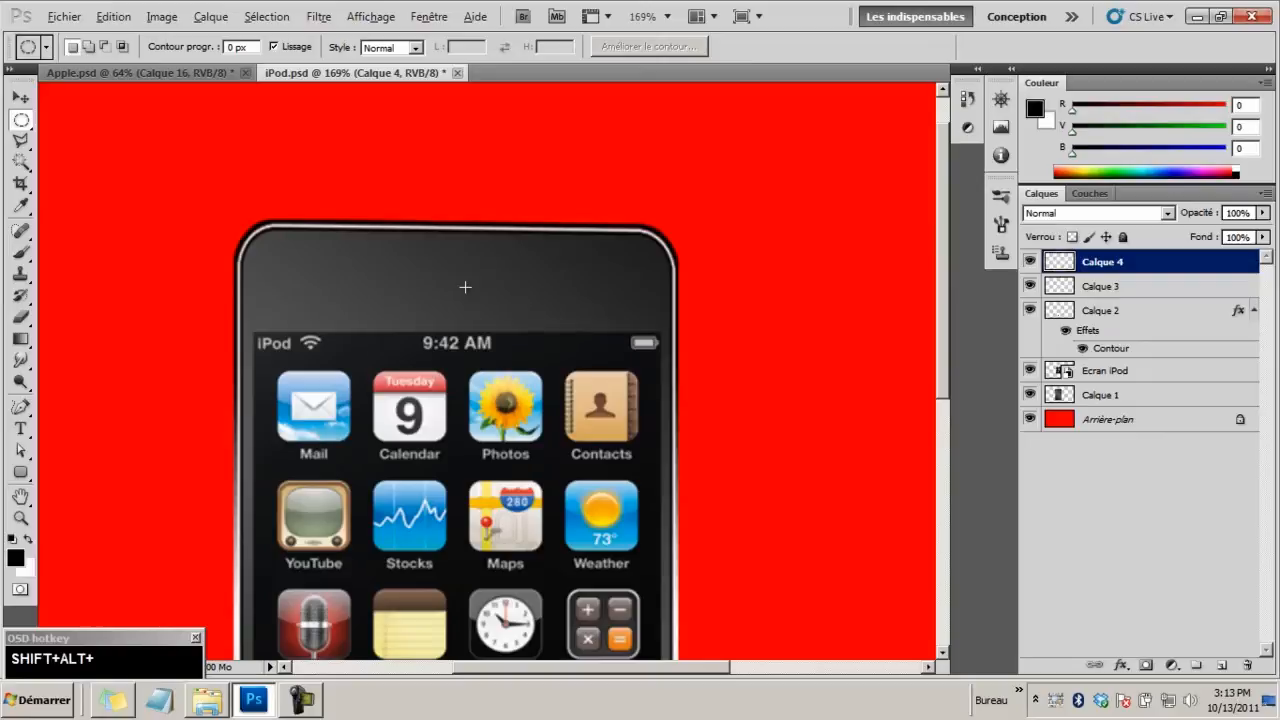
{"action": "left_click_drag", "start_coordinate": [465, 287], "coordinate": [517, 305]}
{"action": "key", "text": "z"}
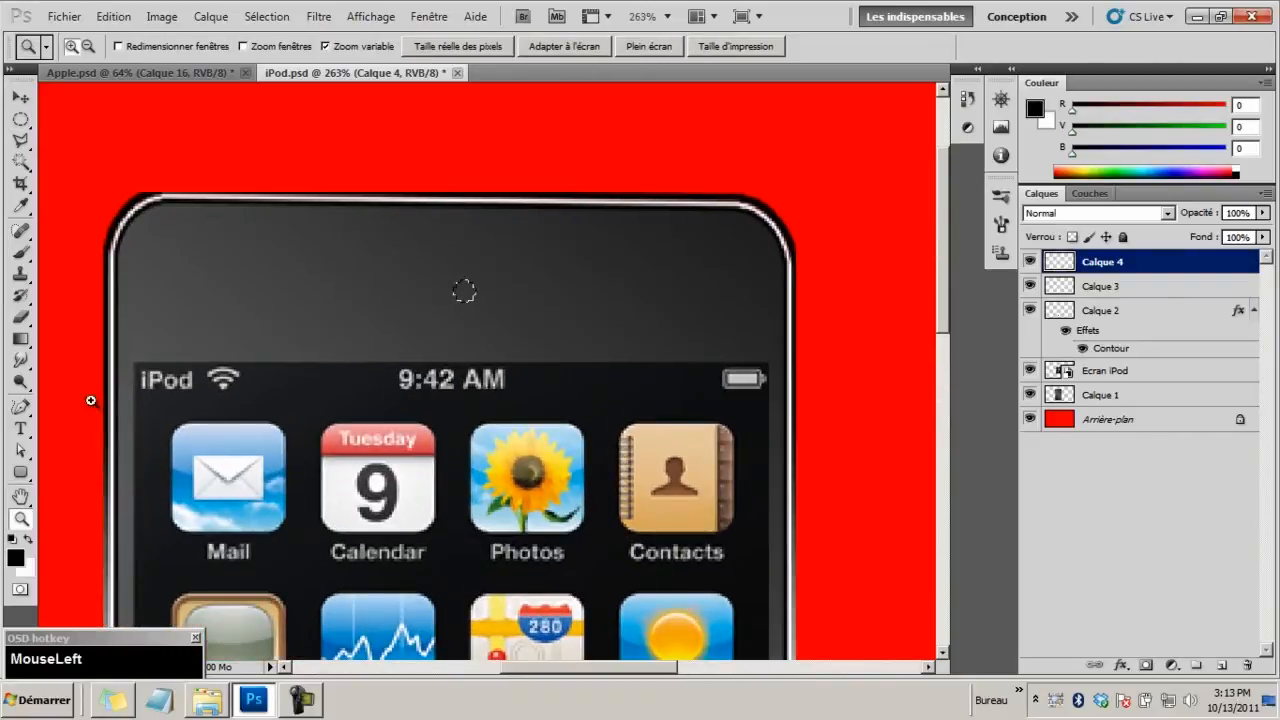
Select the Gradient tool and recolour the gradient's black end stop to a medium grey
{"action": "right_click", "coordinate": [21, 339]}
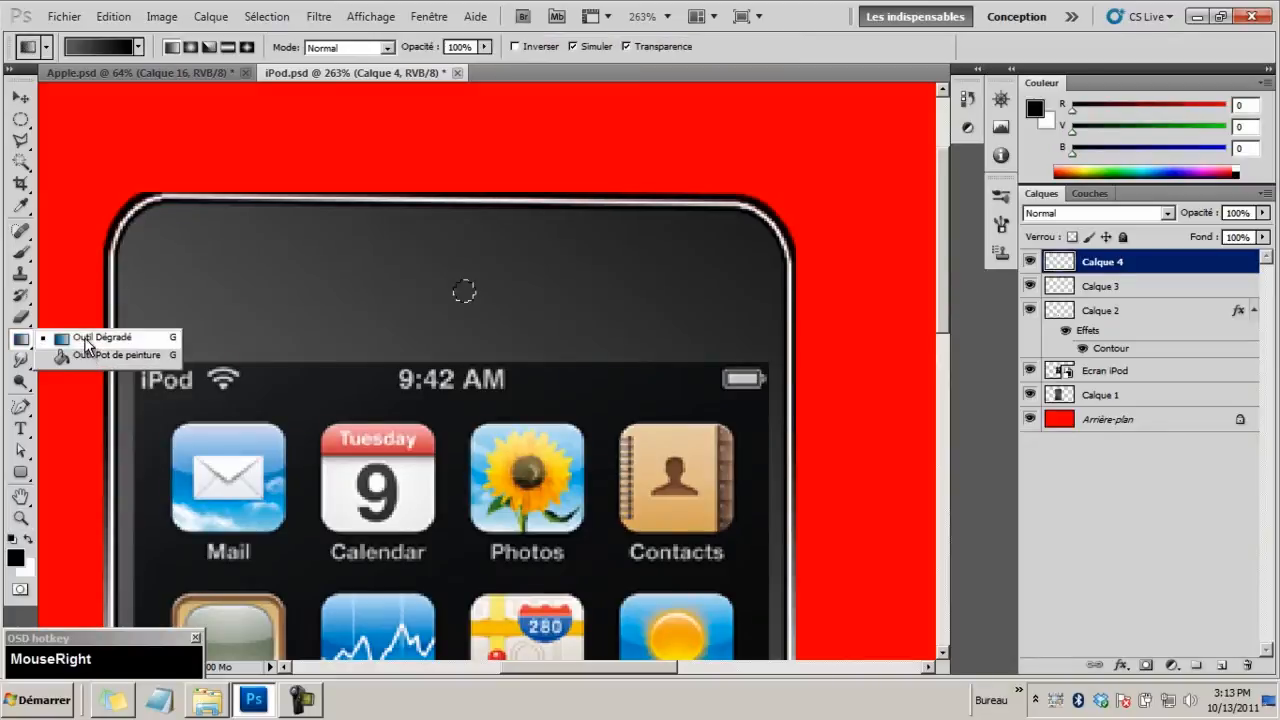
{"action": "left_click", "coordinate": [87, 340]}
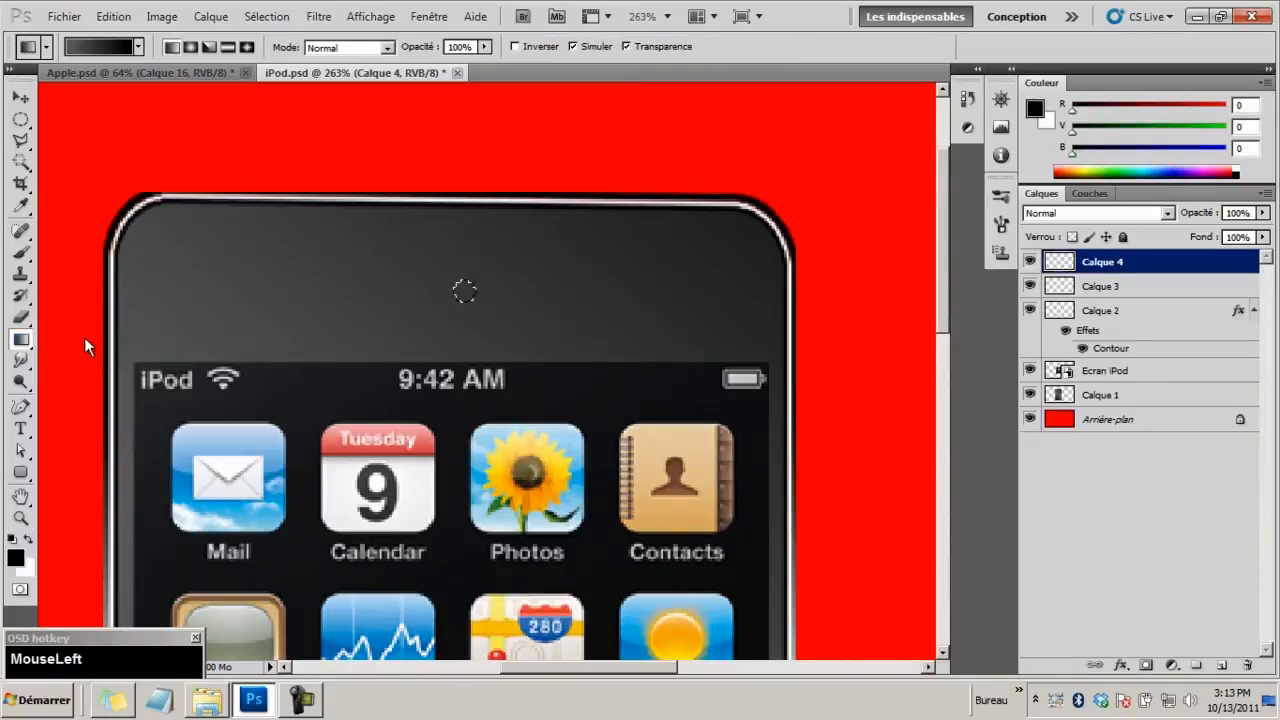
{"action": "left_click", "coordinate": [86, 47]}
{"action": "double_click", "coordinate": [1047, 406]}
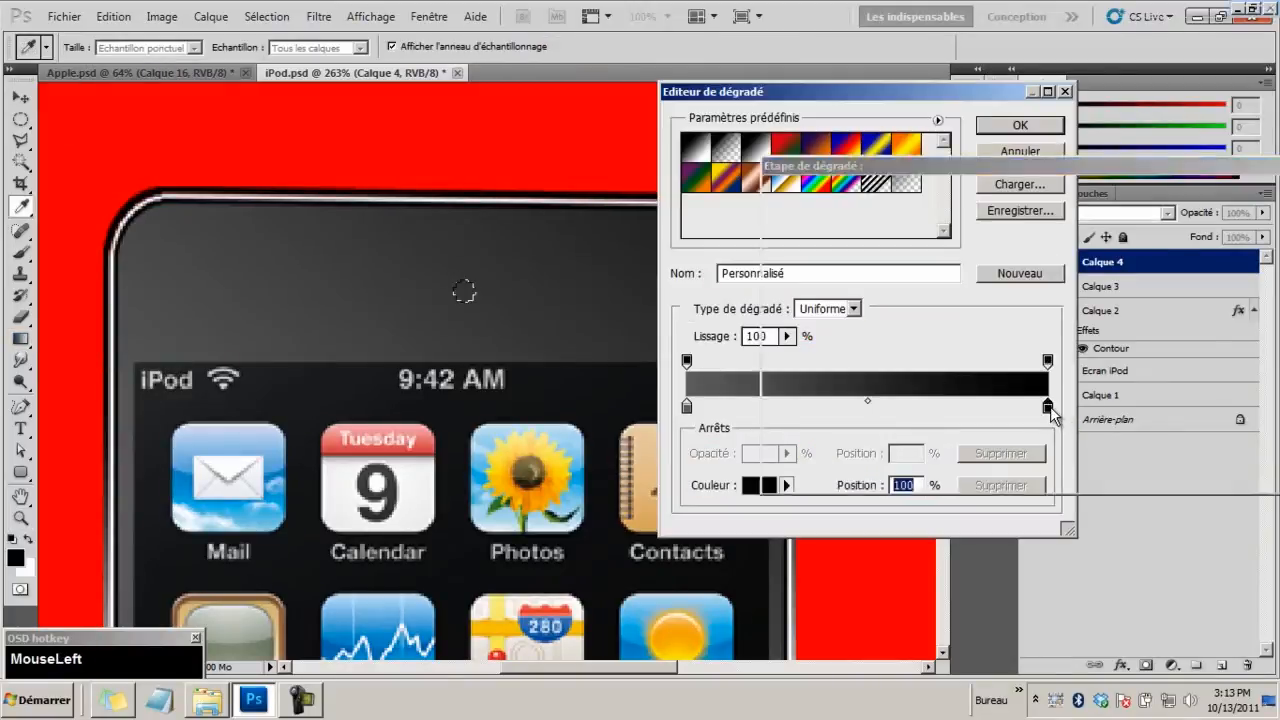
{"action": "left_click_drag", "start_coordinate": [806, 362], "coordinate": [767, 335]}
{"action": "left_click", "coordinate": [1224, 193]}
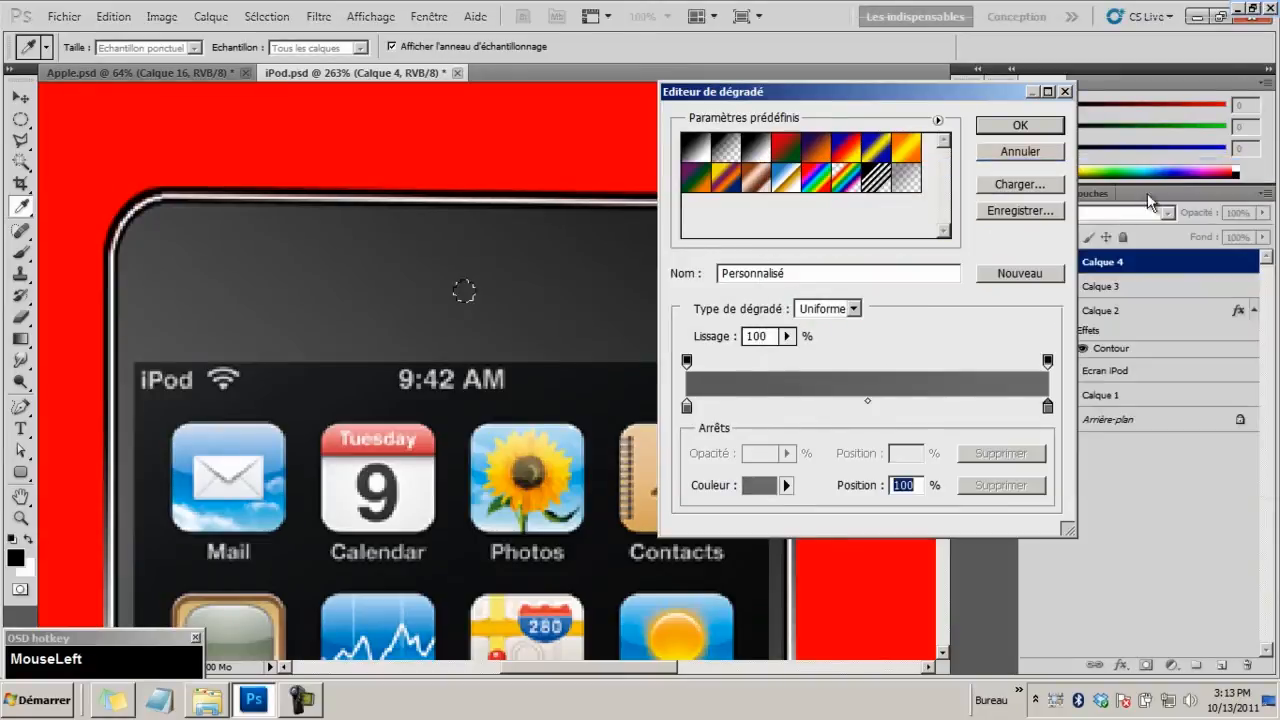
Lighten the gradient's start stop to a lighter grey and fill the small circular selection on Calque 4 with the gradient
{"action": "left_click", "coordinate": [686, 406]}
{"action": "double_click", "coordinate": [686, 406]}
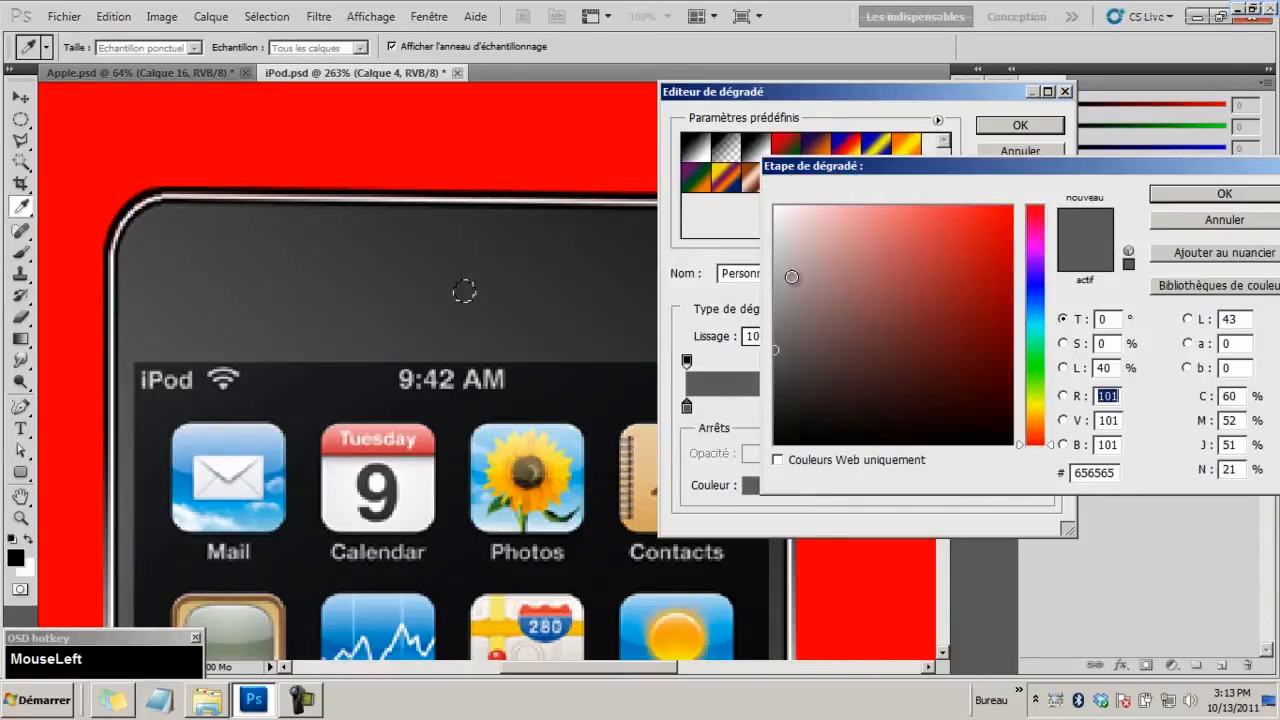
{"action": "left_click_drag", "start_coordinate": [790, 340], "coordinate": [775, 306]}
{"action": "left_click", "coordinate": [1165, 195]}
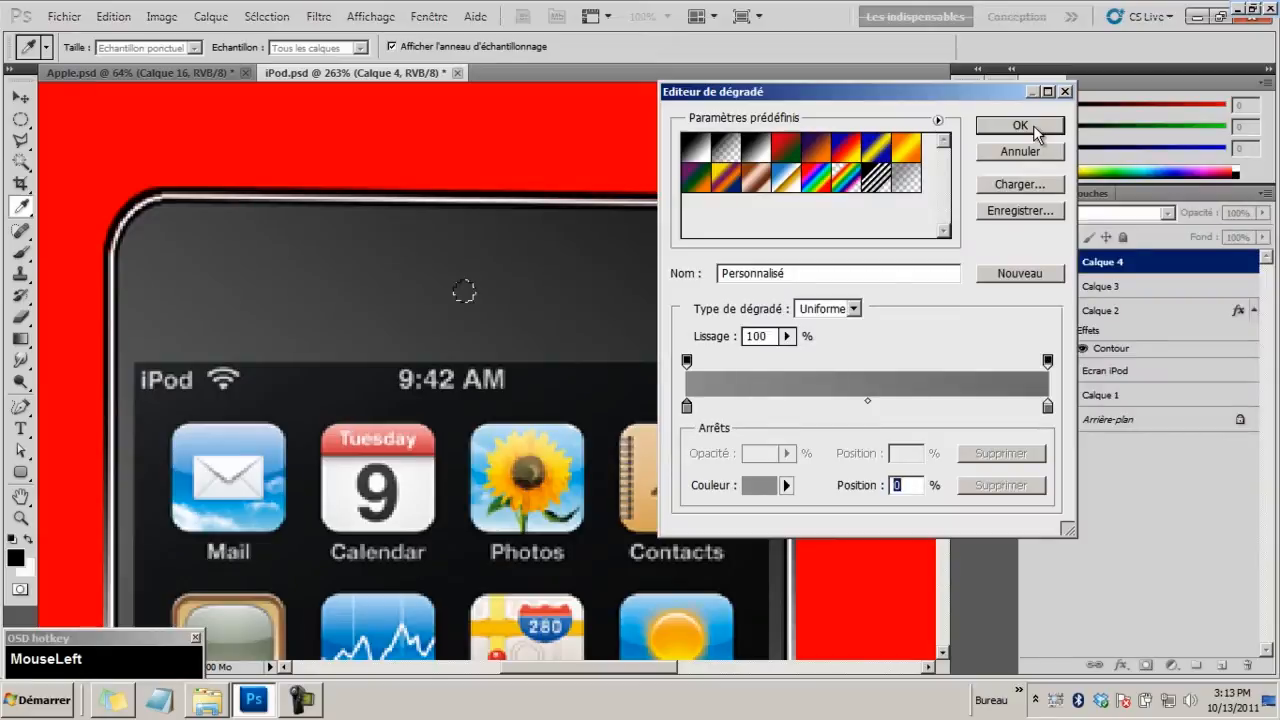
{"action": "left_click", "coordinate": [1033, 125]}
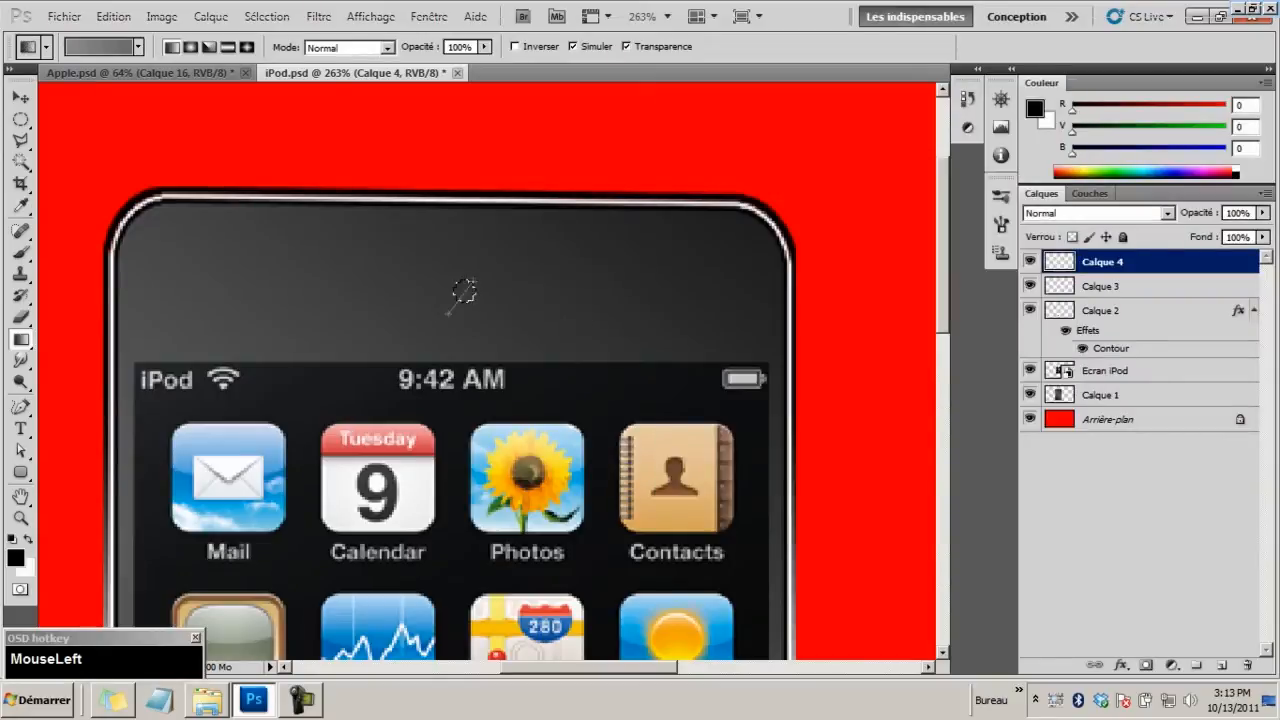
{"action": "key", "text": "ctrl+d"}
{"action": "key", "text": "z"}
{"action": "left_click_drag", "start_coordinate": [513, 325], "coordinate": [859, 315]}
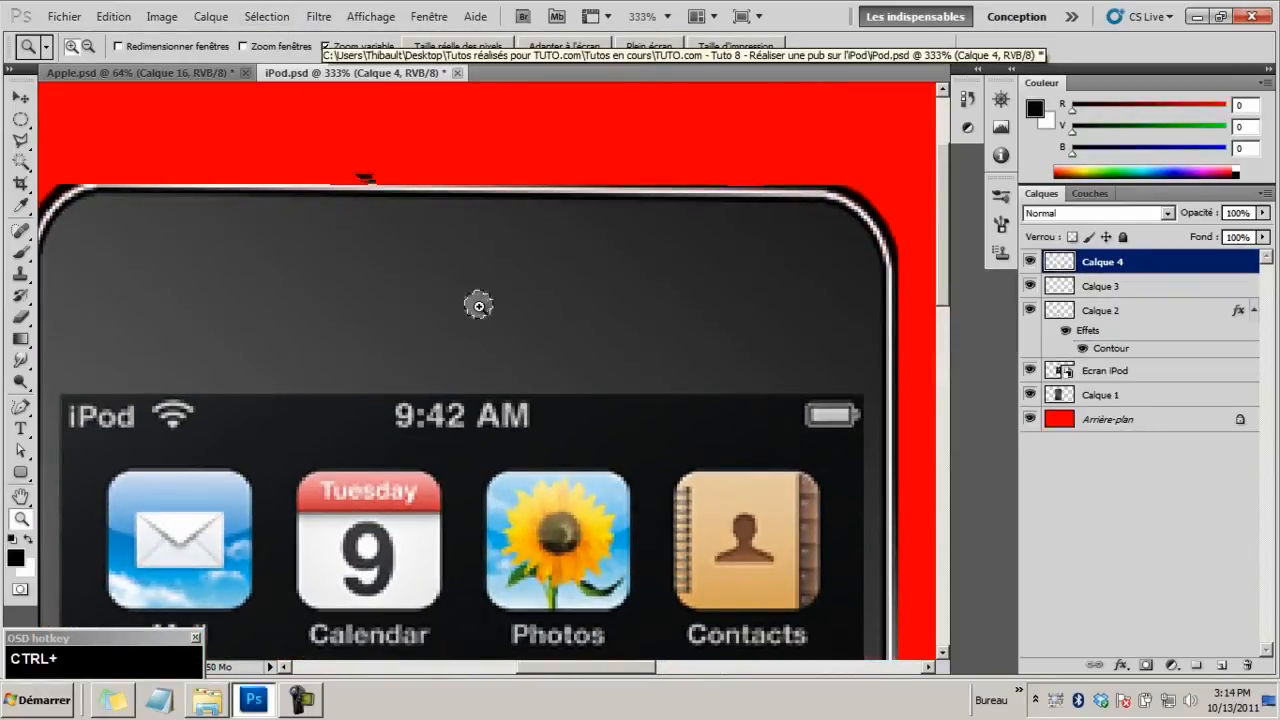
Contract the circular selection by 1 pixel, twice in a row
{"action": "left_click", "coordinate": [268, 17]}
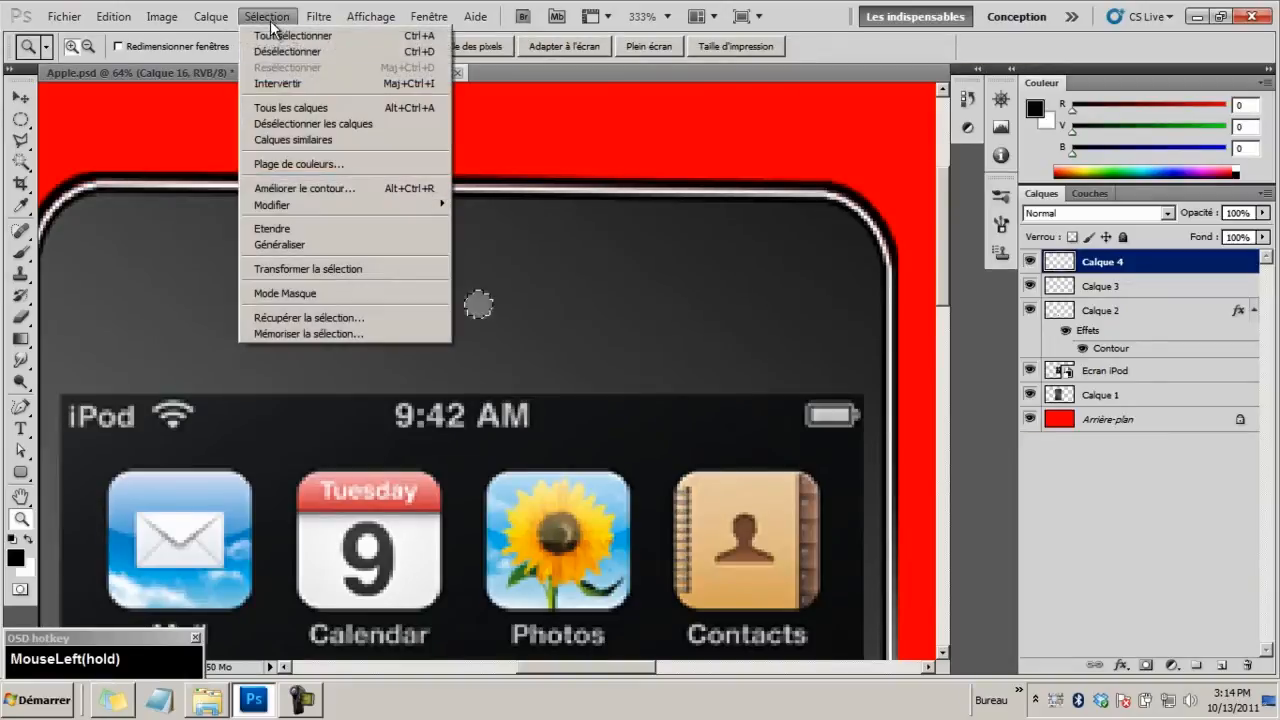
{"action": "mouse_move", "coordinate": [300, 205]}
{"action": "left_click", "coordinate": [505, 252]}
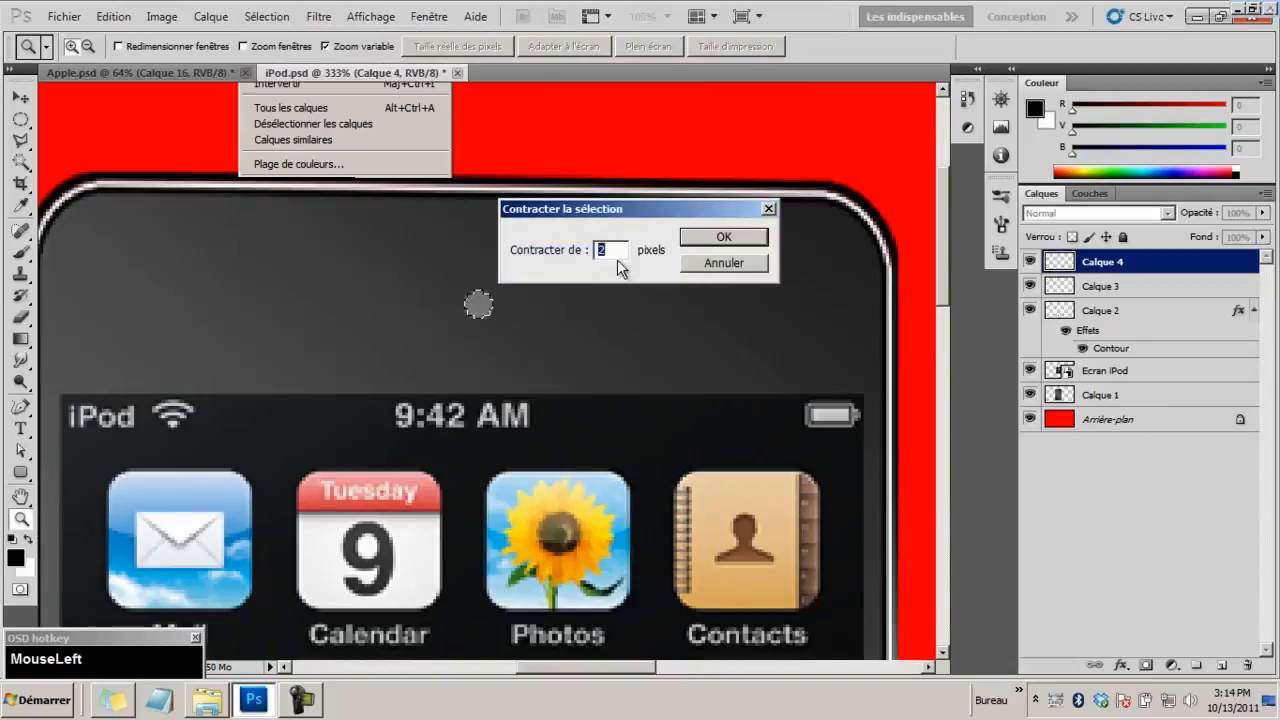
{"action": "type", "text": "1"}
{"action": "key", "text": "Return"}
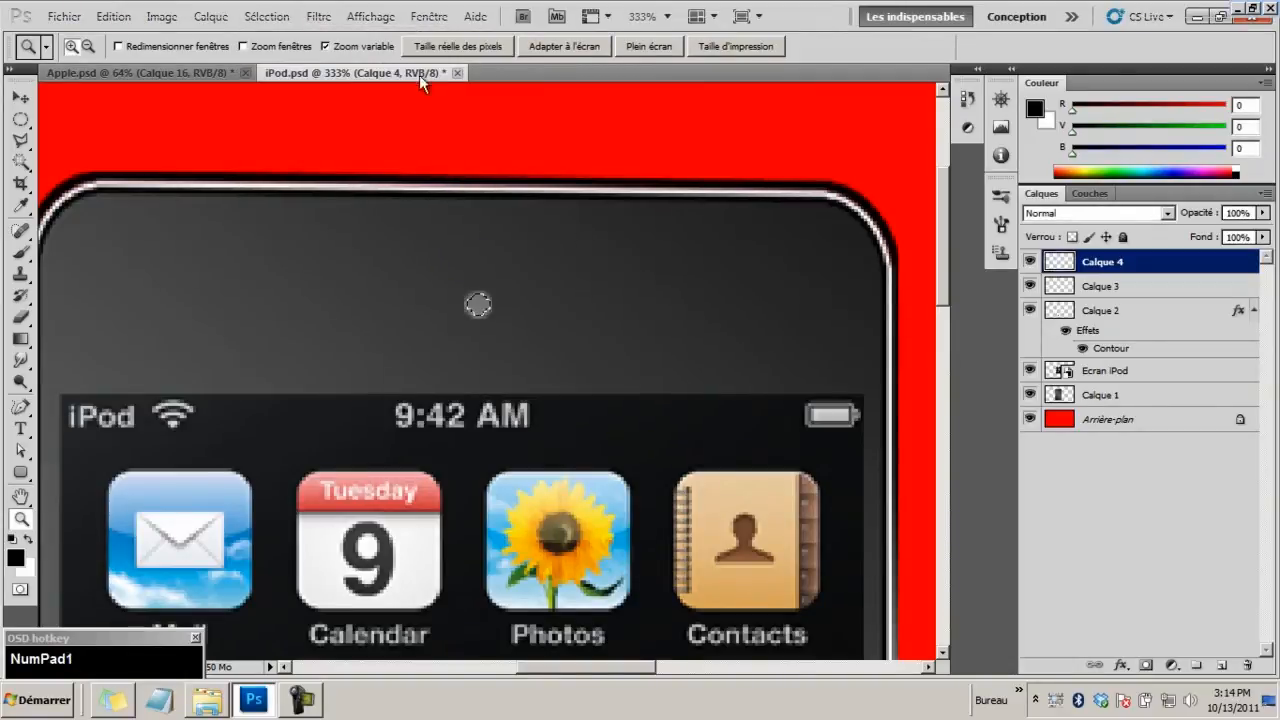
{"action": "left_click", "coordinate": [277, 16]}
{"action": "mouse_move", "coordinate": [356, 214]}
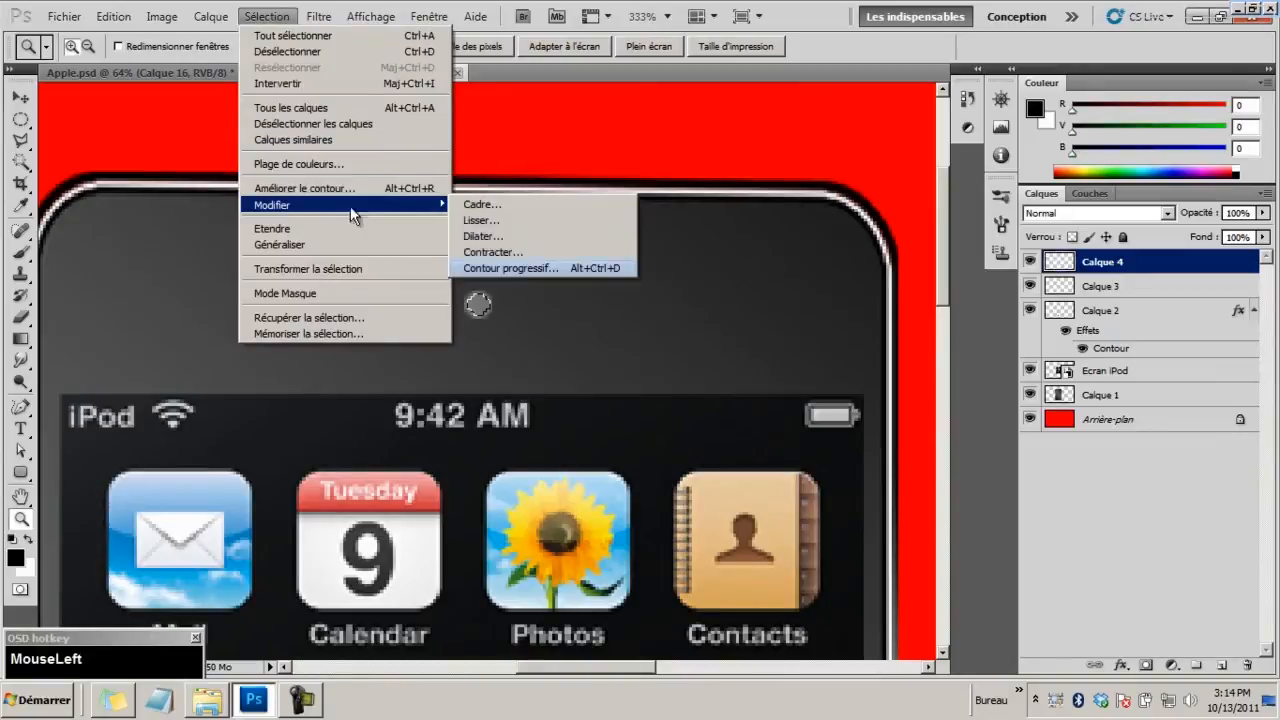
{"action": "left_click", "coordinate": [505, 250]}
{"action": "left_click", "coordinate": [735, 234]}
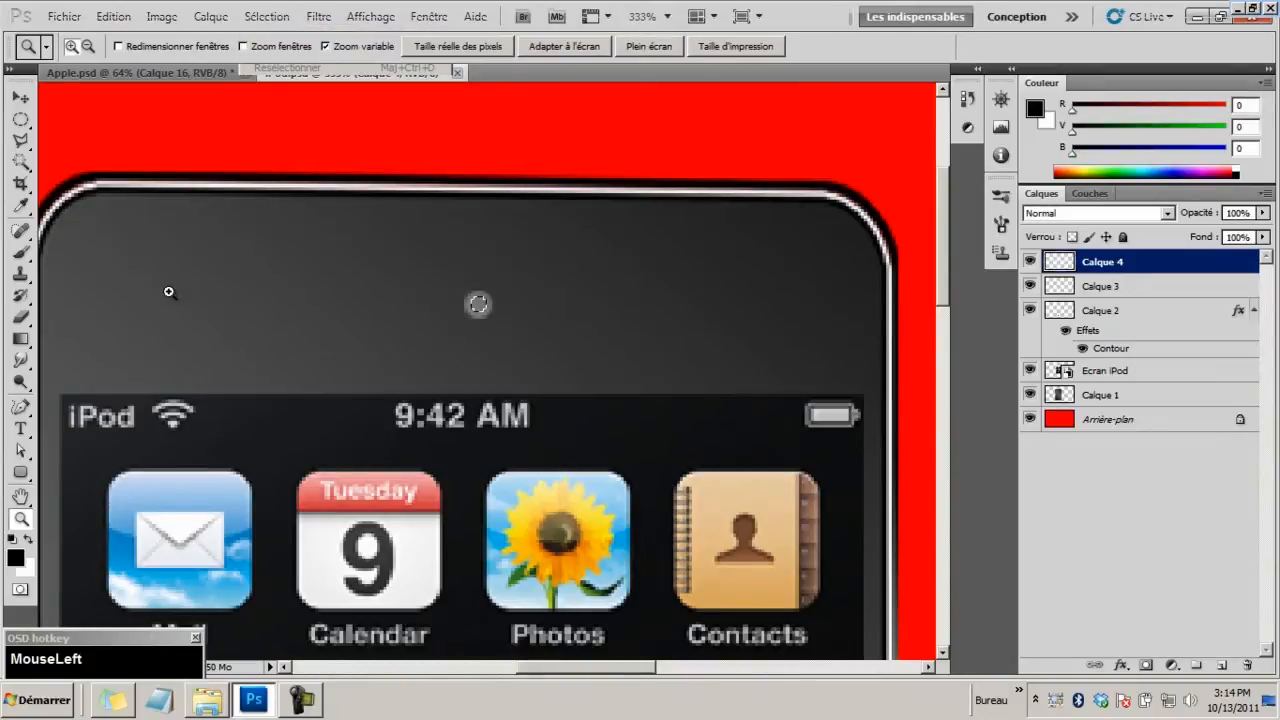
Fill the contracted circular selection with black using the Paint Bucket, and deselect
{"action": "right_click", "coordinate": [20, 340]}
{"action": "left_click", "coordinate": [58, 354]}
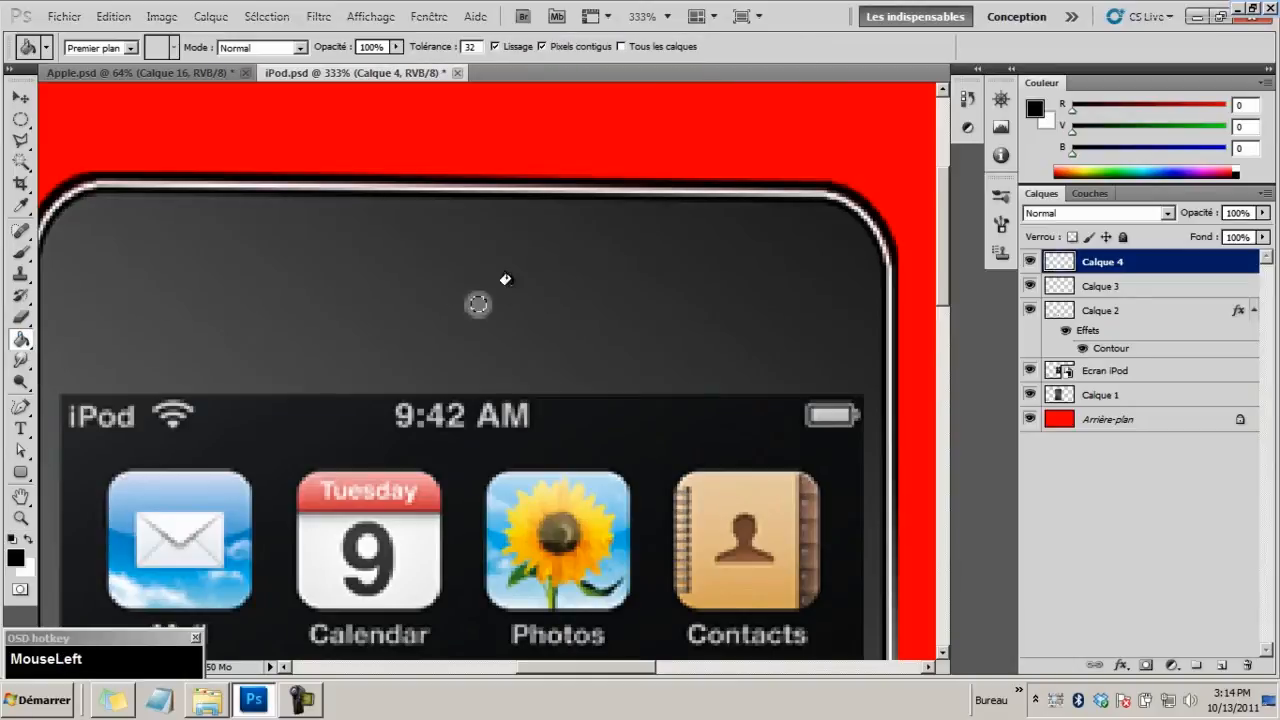
{"action": "key", "text": "ctrl+d"}
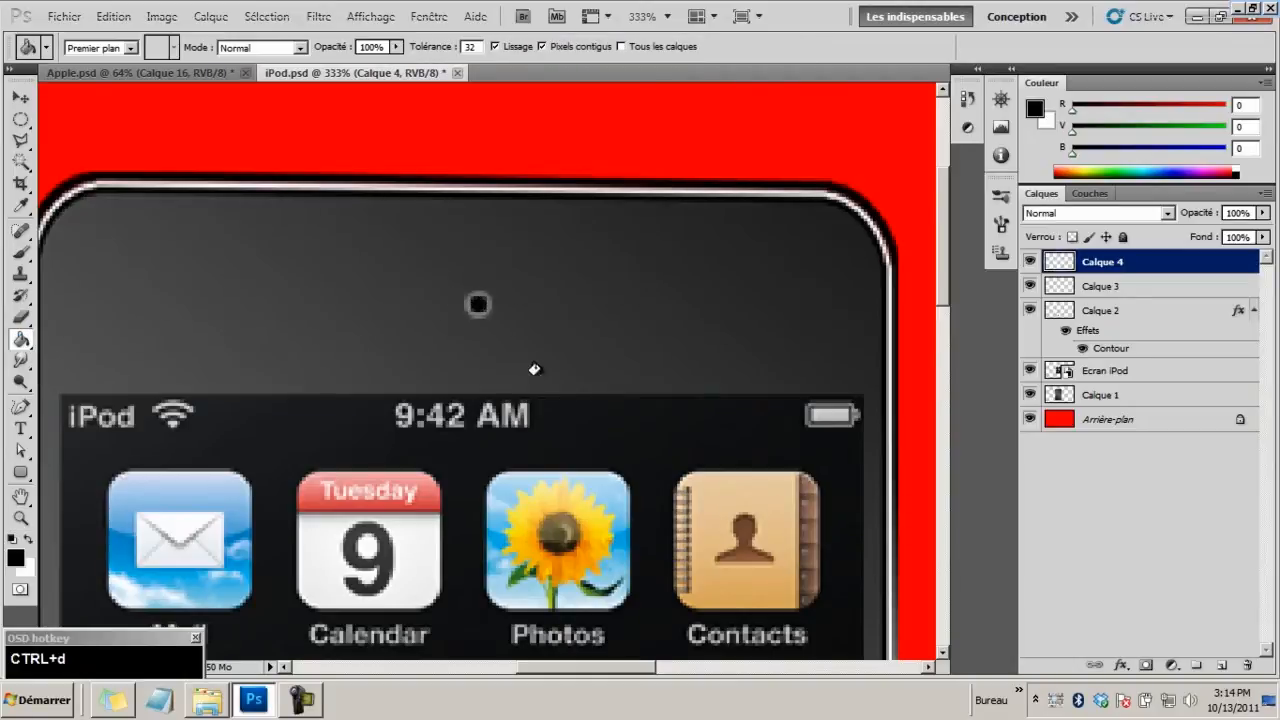
Undo the deselection and the black fill of the small camera circle above the iPod screen
{"action": "key", "text": "z"}
{"action": "left_click_drag", "start_coordinate": [508, 383], "coordinate": [462, 330]}
{"action": "left_click_drag", "start_coordinate": [504, 239], "coordinate": [543, 323]}
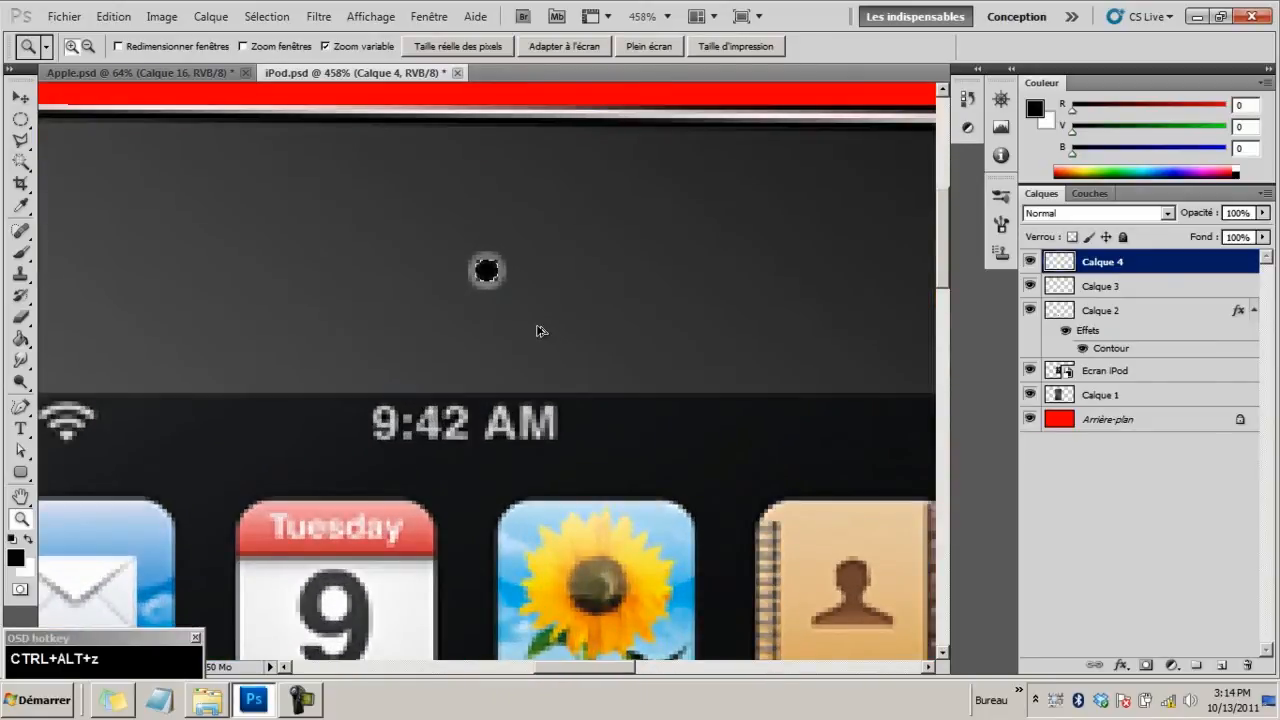
{"action": "key", "text": "ctrl+alt+z"}
{"action": "key", "text": "z"}
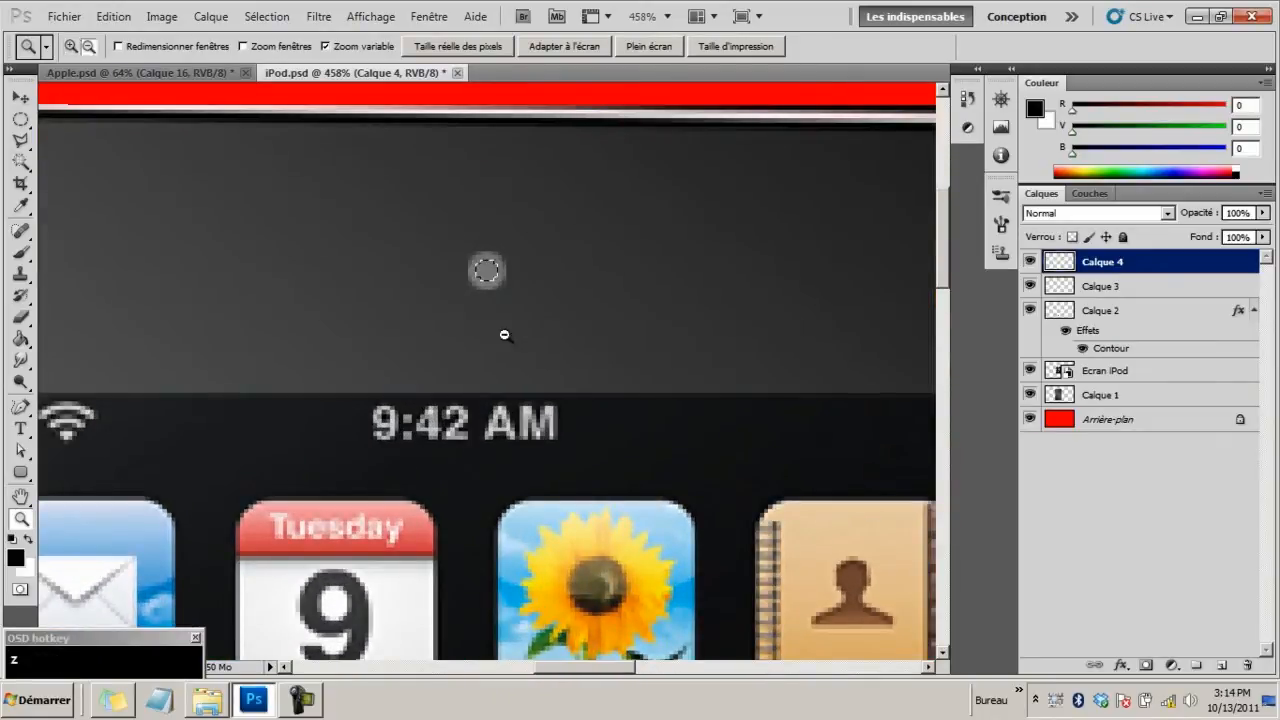
Create a new layer, fill the circular camera selection on it with black, and deselect
{"action": "left_click", "coordinate": [1222, 665]}
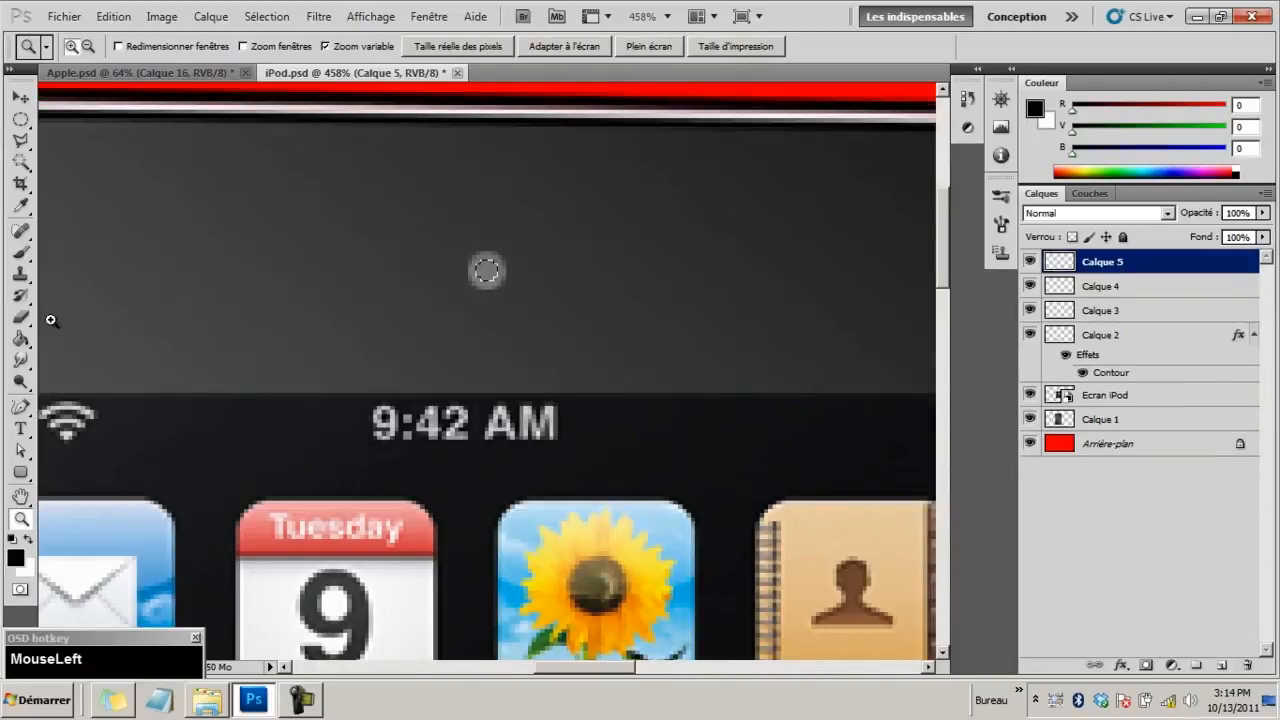
{"action": "left_click", "coordinate": [20, 339]}
{"action": "left_click", "coordinate": [486, 271]}
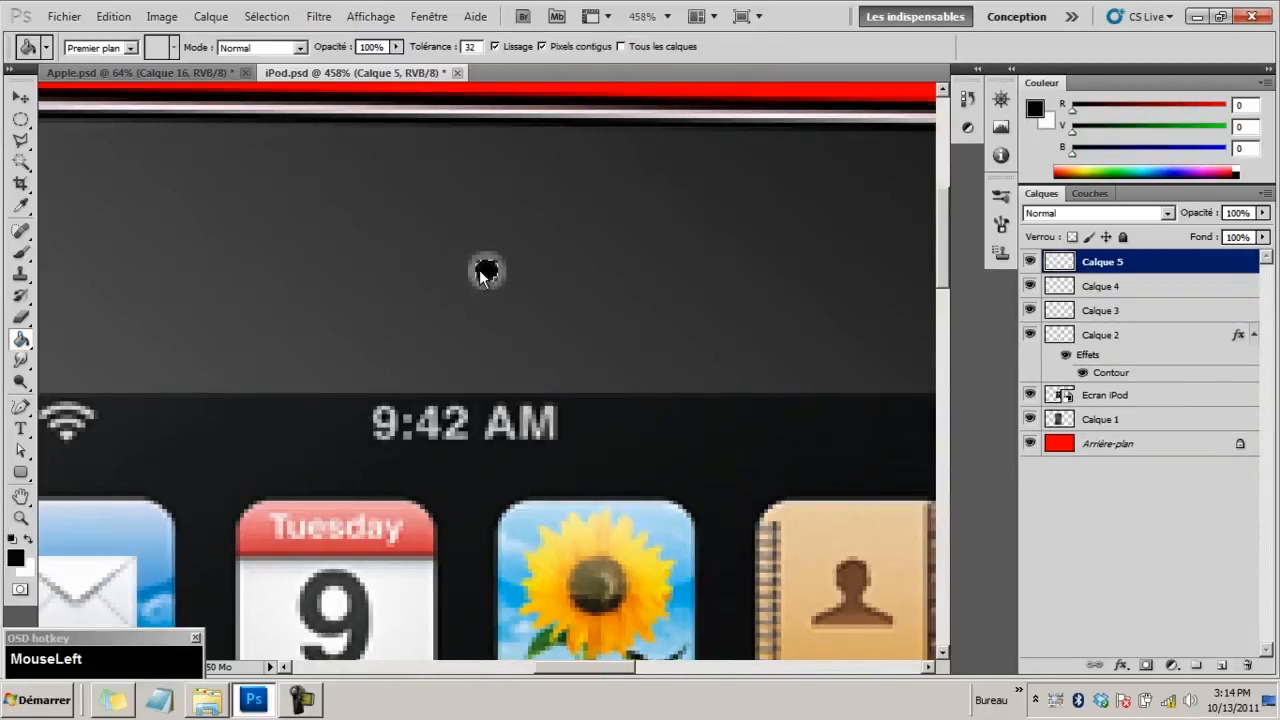
{"action": "key", "text": "ctrl+d"}
Set the opacity of the black camera circle's layer to 20%
{"action": "left_click", "coordinate": [1242, 212]}
{"action": "type", "text": "10"}
{"action": "type", "text": "20"}
{"action": "type", "text": "z"}
{"action": "left_click_drag", "start_coordinate": [570, 401], "coordinate": [414, 426]}
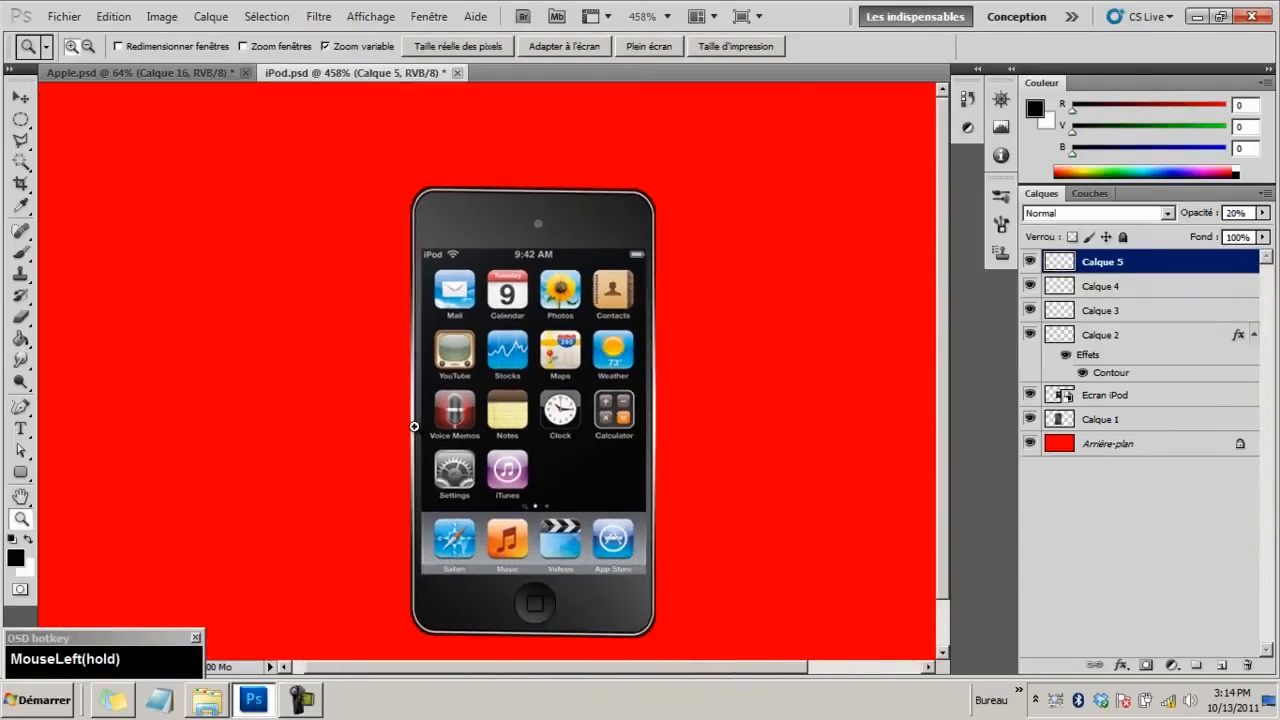
Add a cyan-blue colour overlay with 70% opacity to the camera circle's layer
{"action": "left_click_drag", "start_coordinate": [526, 192], "coordinate": [641, 255]}
{"action": "right_click", "coordinate": [1110, 262]}
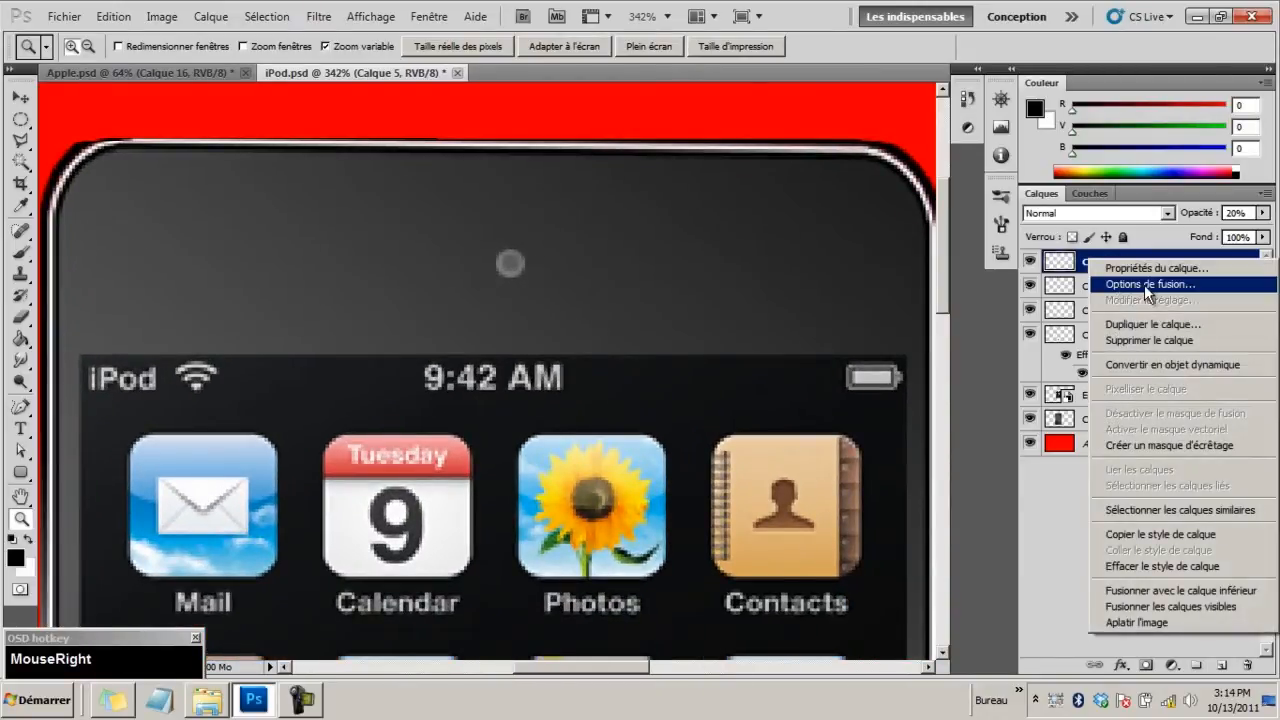
{"action": "left_click", "coordinate": [1144, 284]}
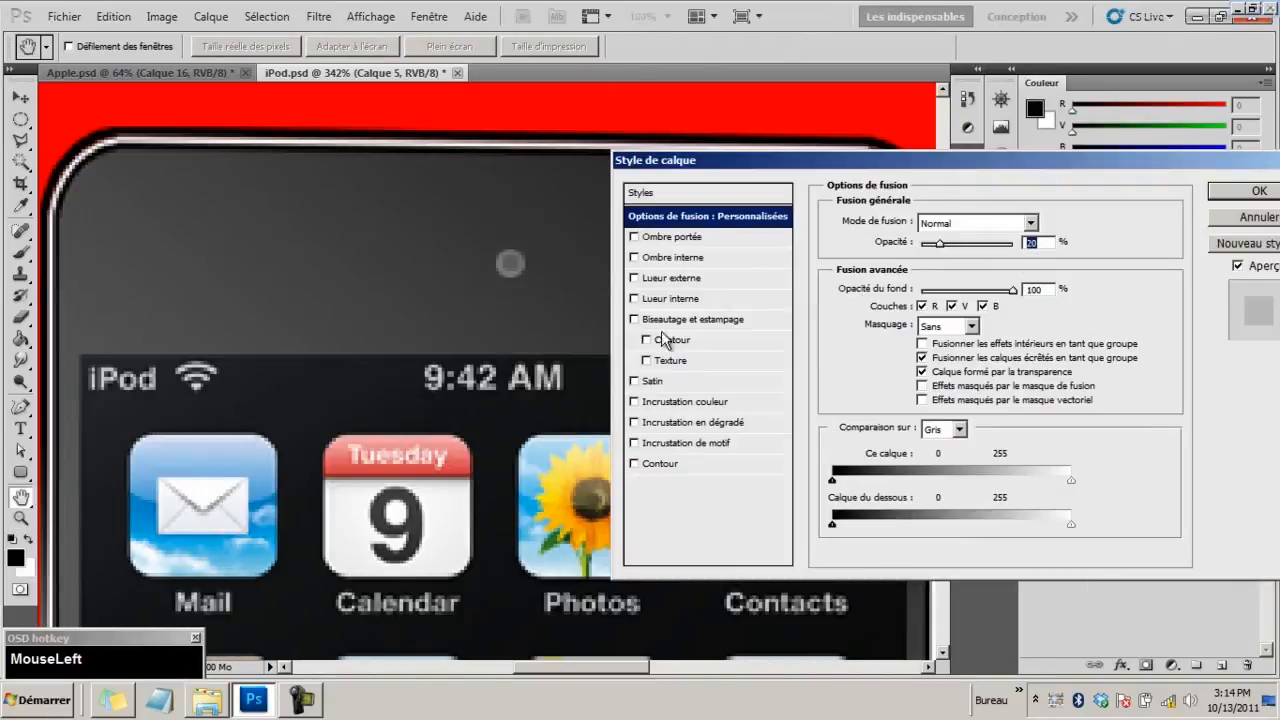
{"action": "left_click", "coordinate": [634, 402]}
{"action": "left_click", "coordinate": [688, 403]}
{"action": "left_click", "coordinate": [1058, 223]}
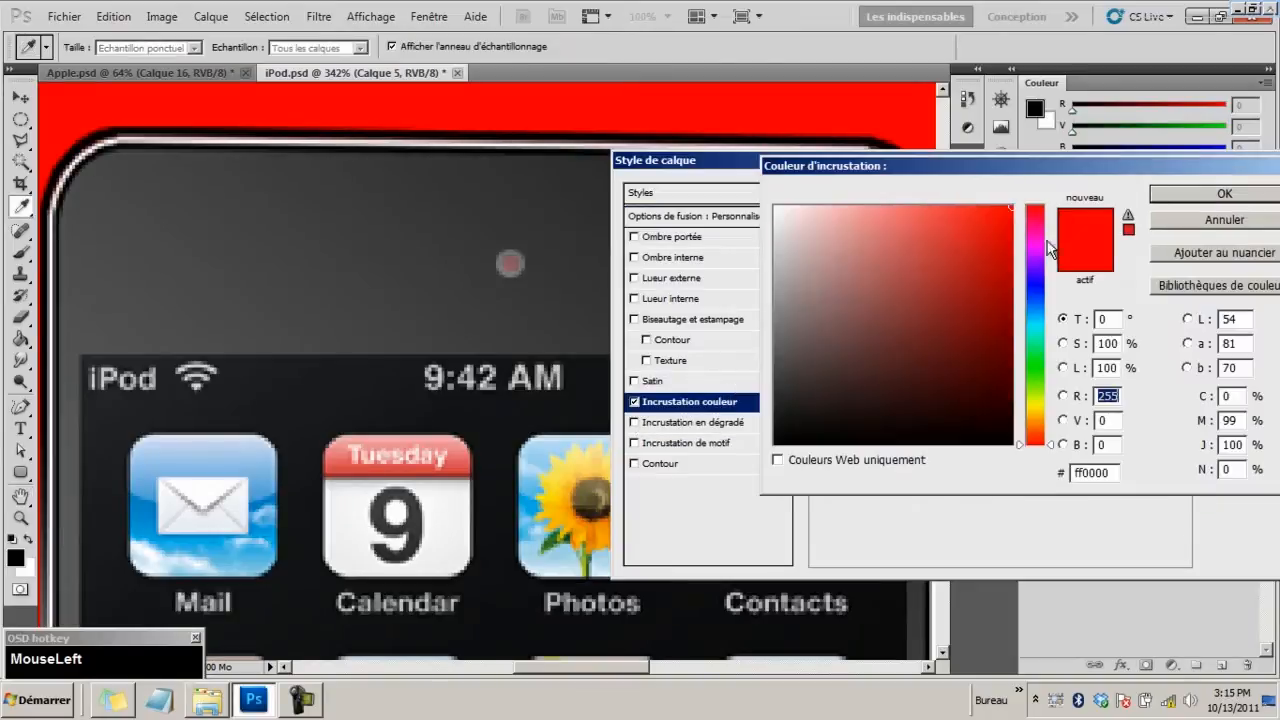
{"action": "left_click", "coordinate": [1038, 320]}
{"action": "left_click_drag", "start_coordinate": [985, 275], "coordinate": [998, 252]}
{"action": "left_click", "coordinate": [1207, 193]}
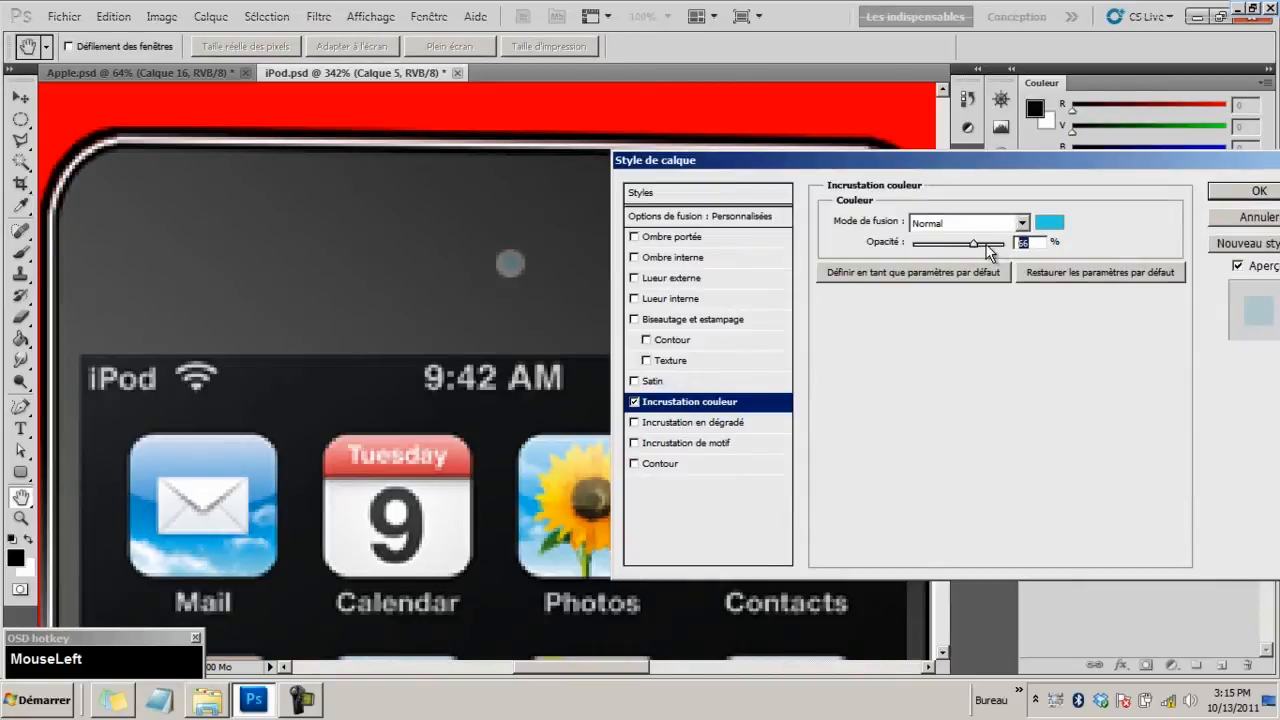
{"action": "type", "text": "70"}
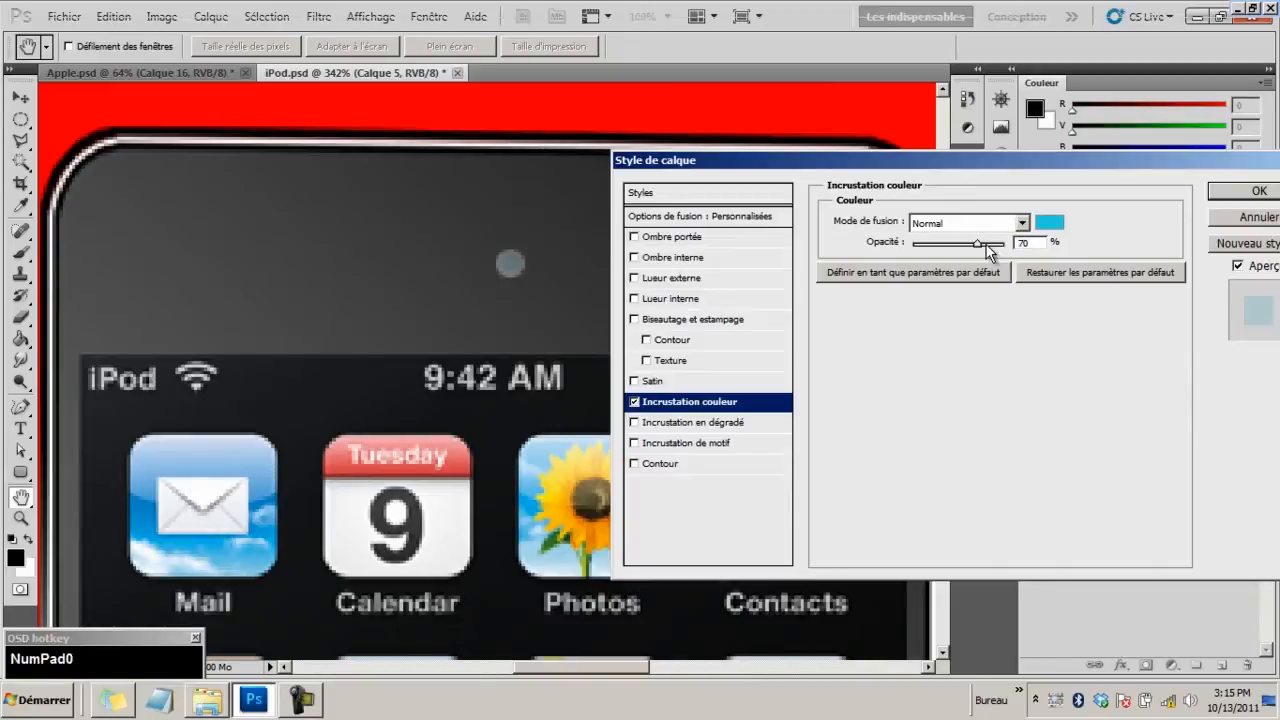
{"action": "left_click", "coordinate": [1245, 192]}
Check what the Calque 2 and Ecran iPod layers contain by hiding and showing each of them
{"action": "key", "text": "z"}
{"action": "left_click", "coordinate": [449, 450], "text": "alt"}
{"action": "left_click_drag", "start_coordinate": [449, 450], "coordinate": [401, 459]}
{"action": "scroll", "coordinate": [490, 405], "scroll_direction": "up", "scroll_amount": 2}
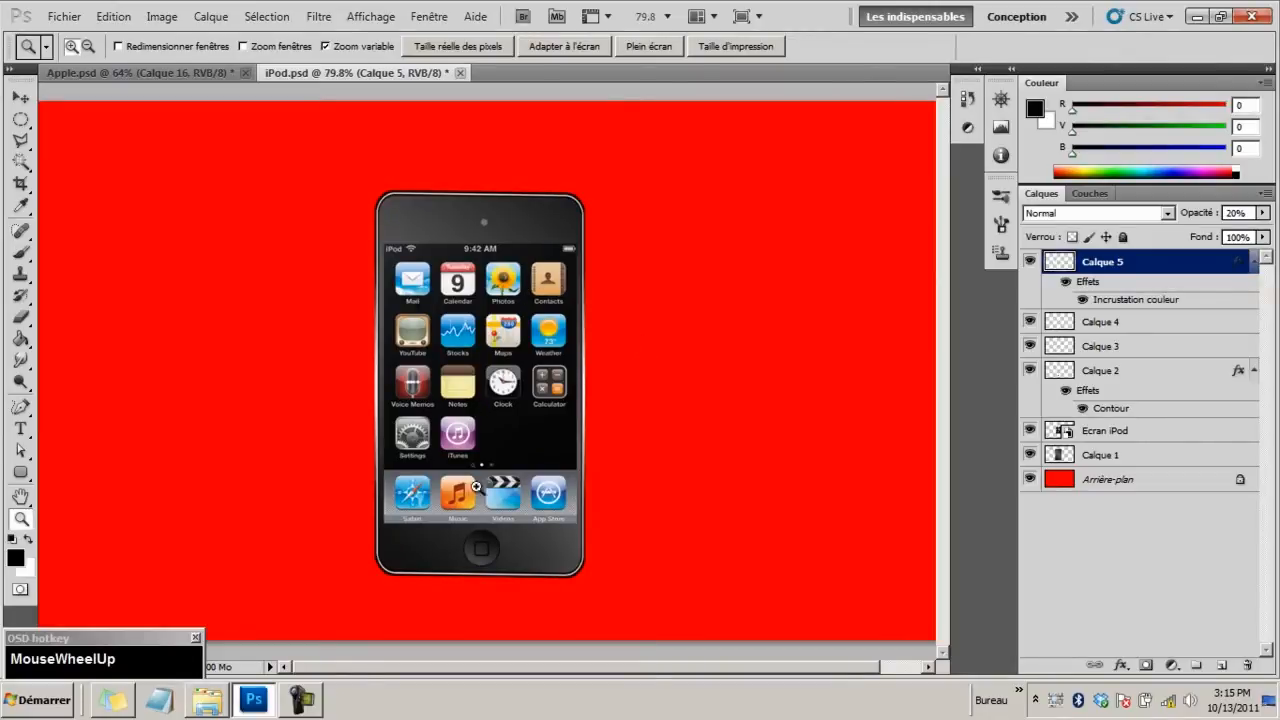
{"action": "left_click", "coordinate": [1029, 371]}
{"action": "left_click", "coordinate": [1029, 371]}
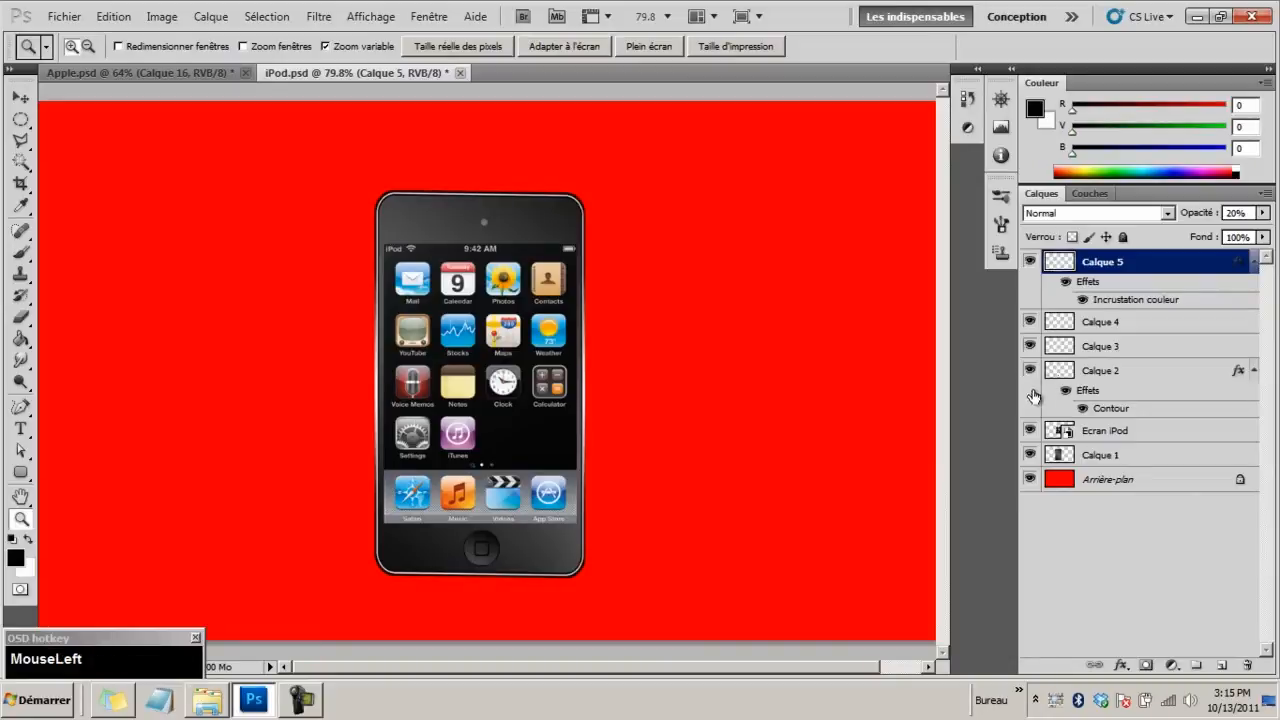
{"action": "left_click", "coordinate": [1030, 430]}
{"action": "left_click", "coordinate": [1030, 430]}
Nudge the Ecran iPod layer up by about 3 pixels inside the iPod body
{"action": "left_click", "coordinate": [1060, 432]}
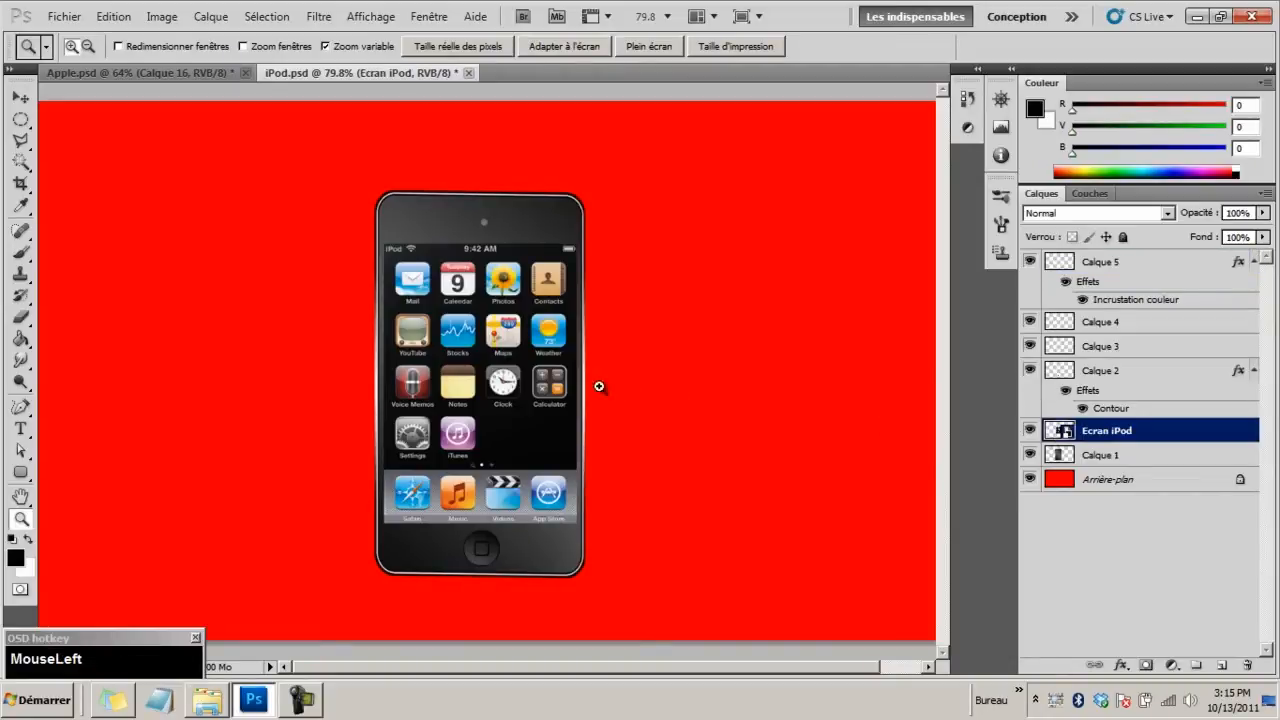
{"action": "left_click", "coordinate": [21, 97]}
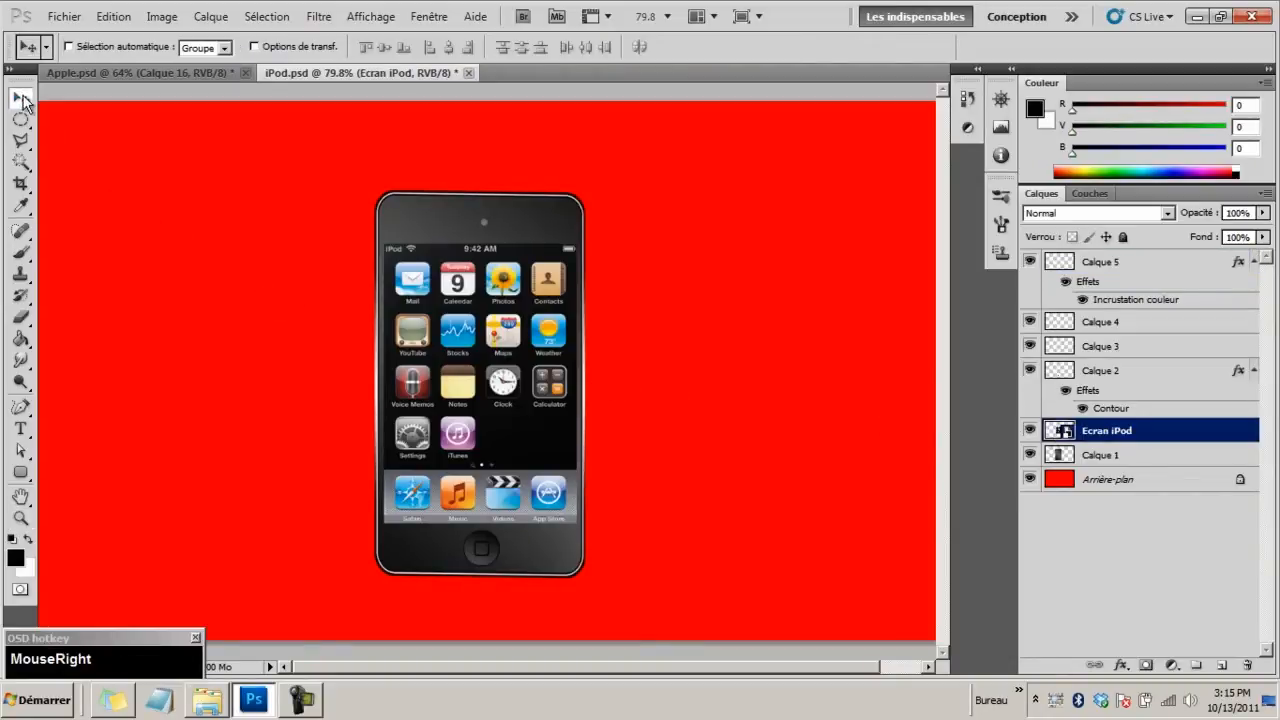
{"action": "key", "text": "Up"}
{"action": "key", "text": "Up"}
{"action": "key", "text": "Up"}
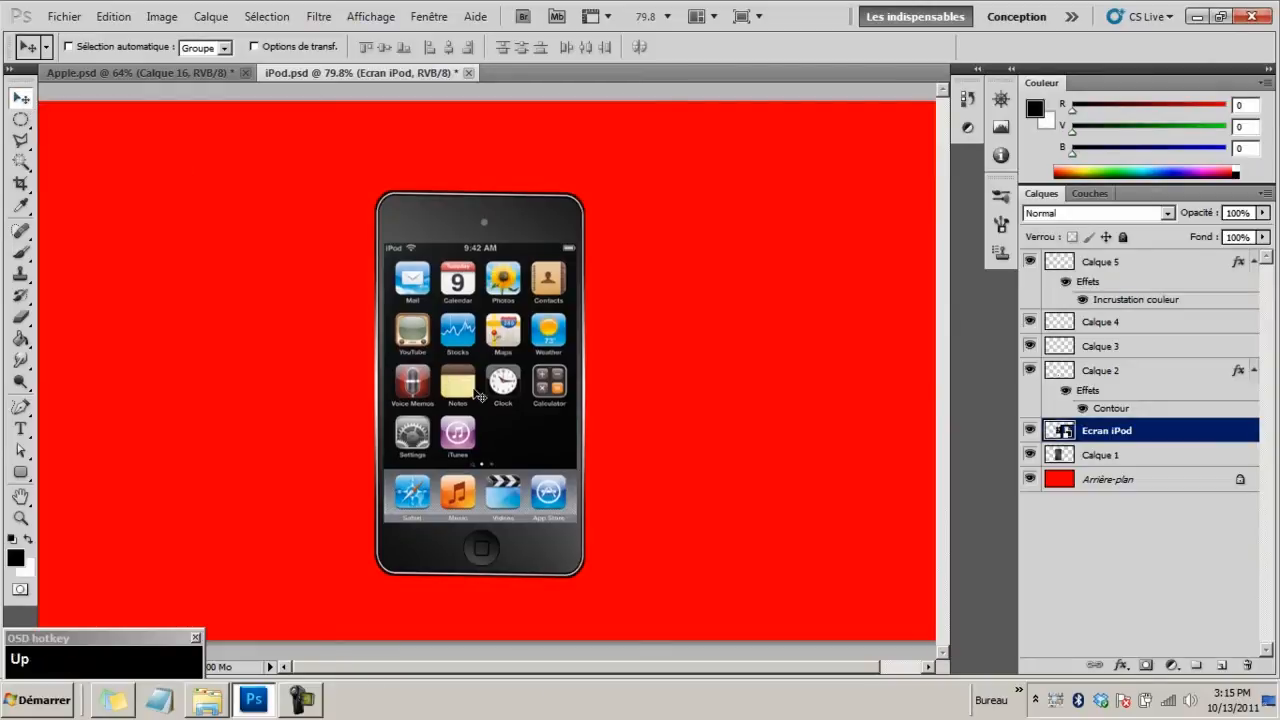
{"action": "key", "text": "Down"}
{"action": "key", "text": "Up"}
{"action": "key", "text": "Up"}
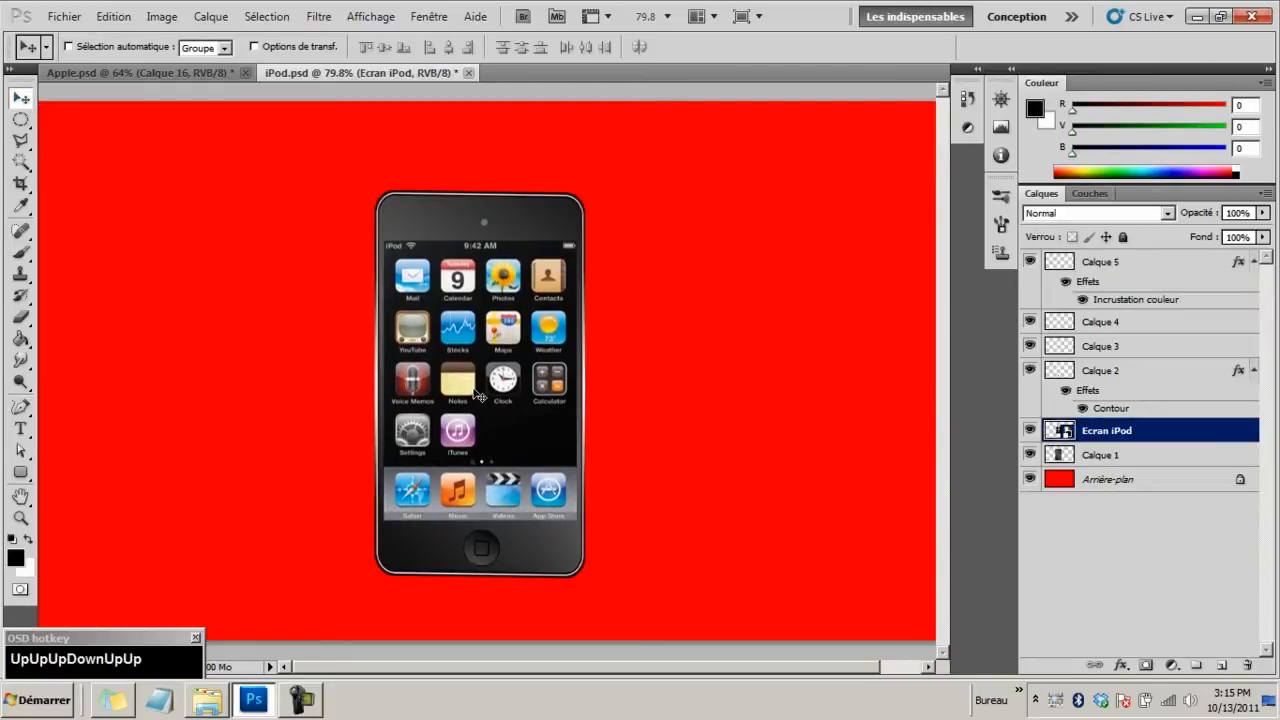
{"action": "key", "text": "Down"}
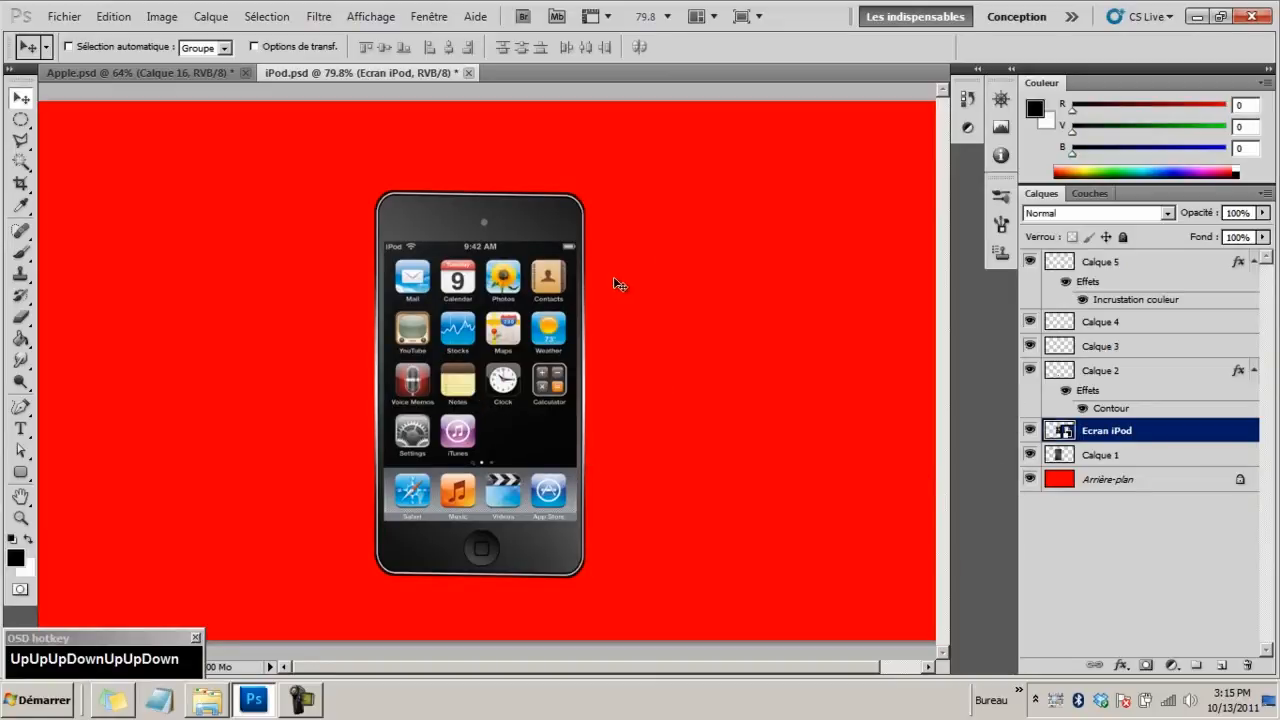
Create a new layer directly above Ecran iPod and load the screen's outline as a selection
{"action": "left_click", "coordinate": [1222, 666]}
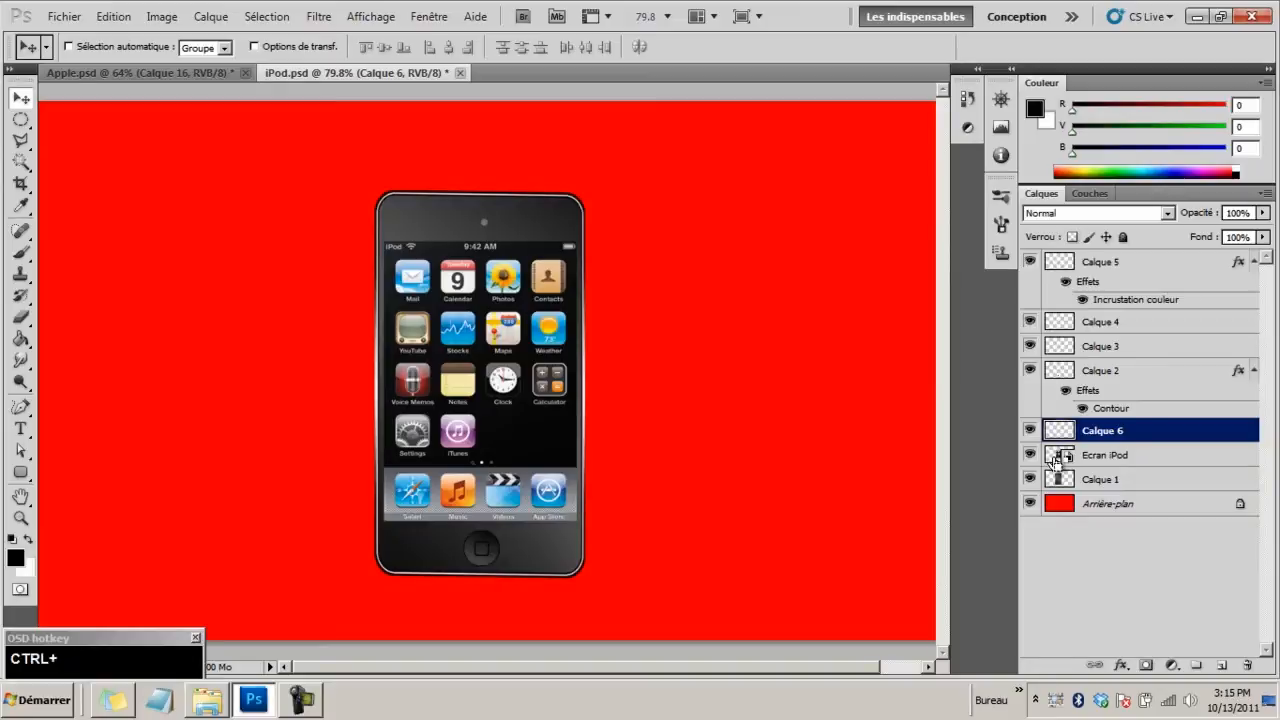
{"action": "left_click", "coordinate": [1057, 457], "text": "ctrl"}
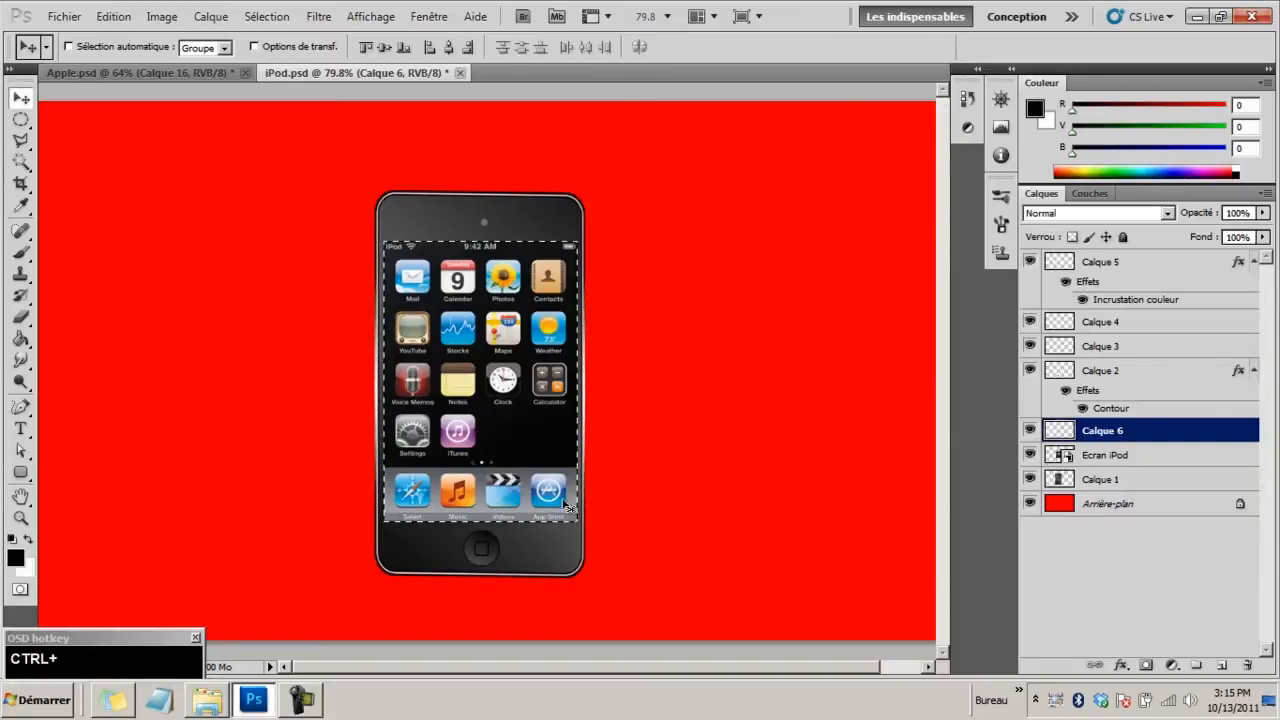
Switch to the Gradient tool and open its gradient for editing
{"action": "right_click", "coordinate": [20, 338]}
{"action": "left_click", "coordinate": [95, 334]}
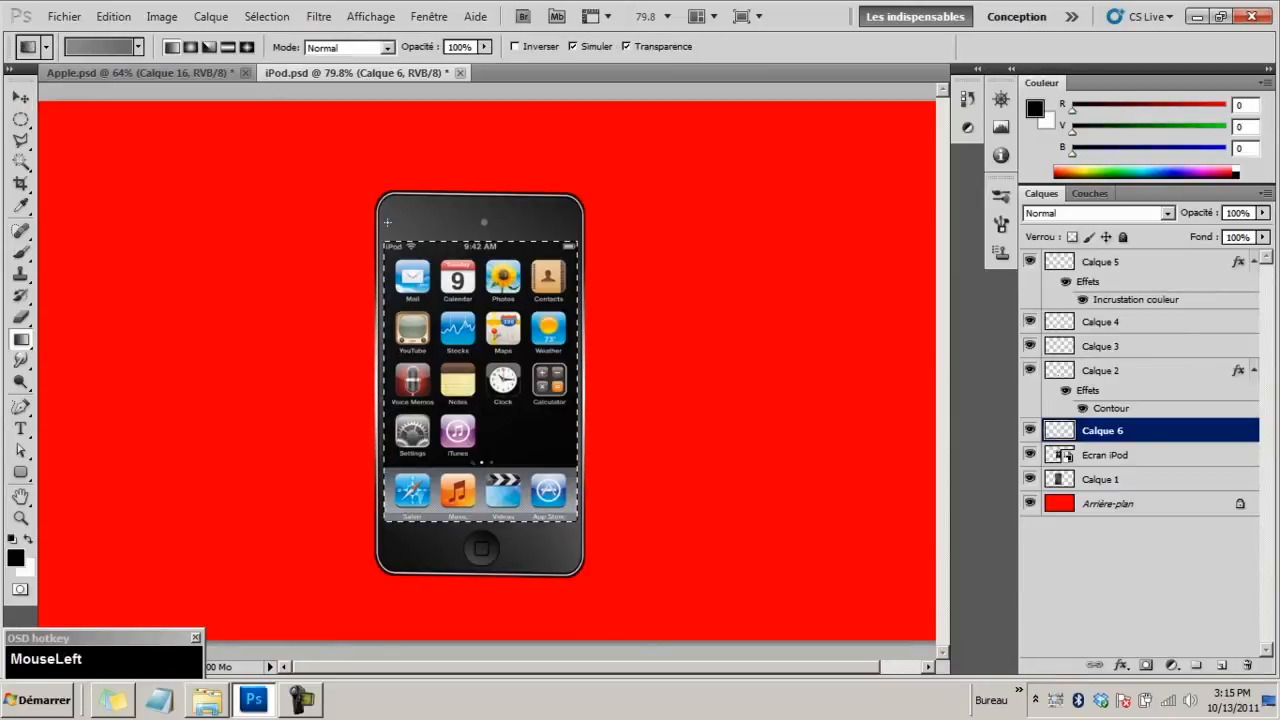
{"action": "left_click", "coordinate": [110, 47]}
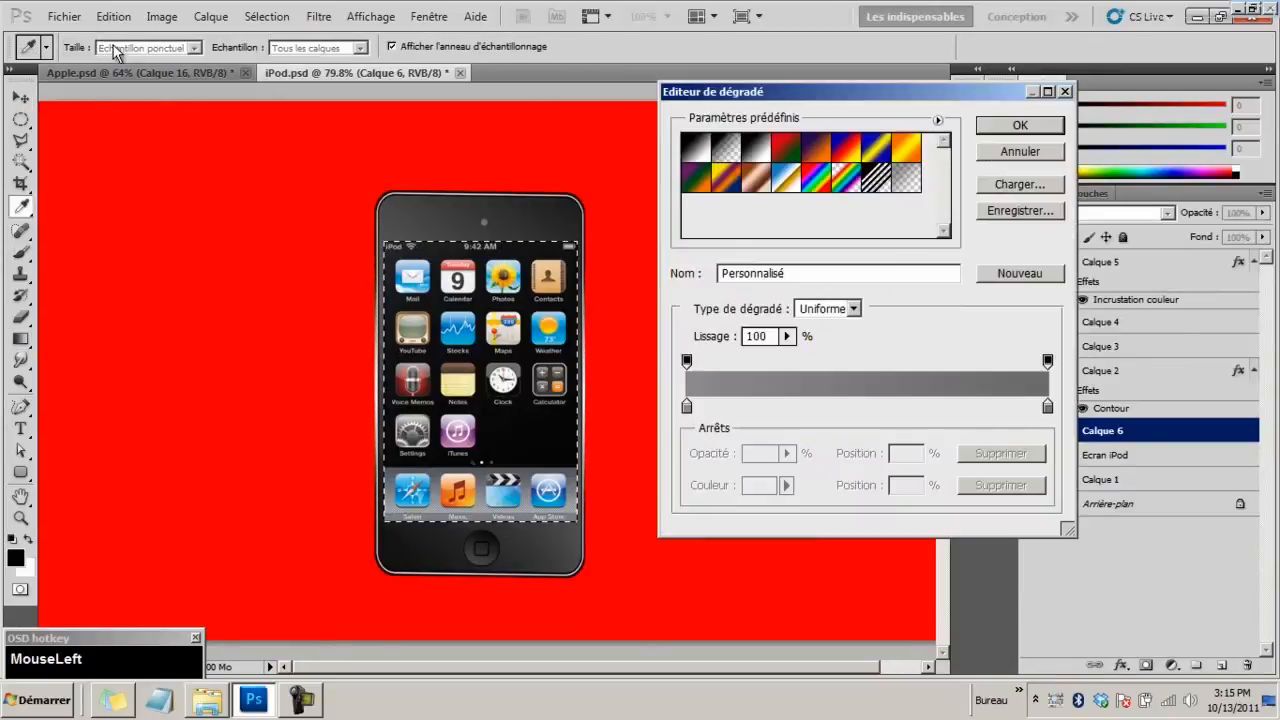
{"action": "left_click", "coordinate": [696, 148]}
{"action": "double_click", "coordinate": [687, 406]}
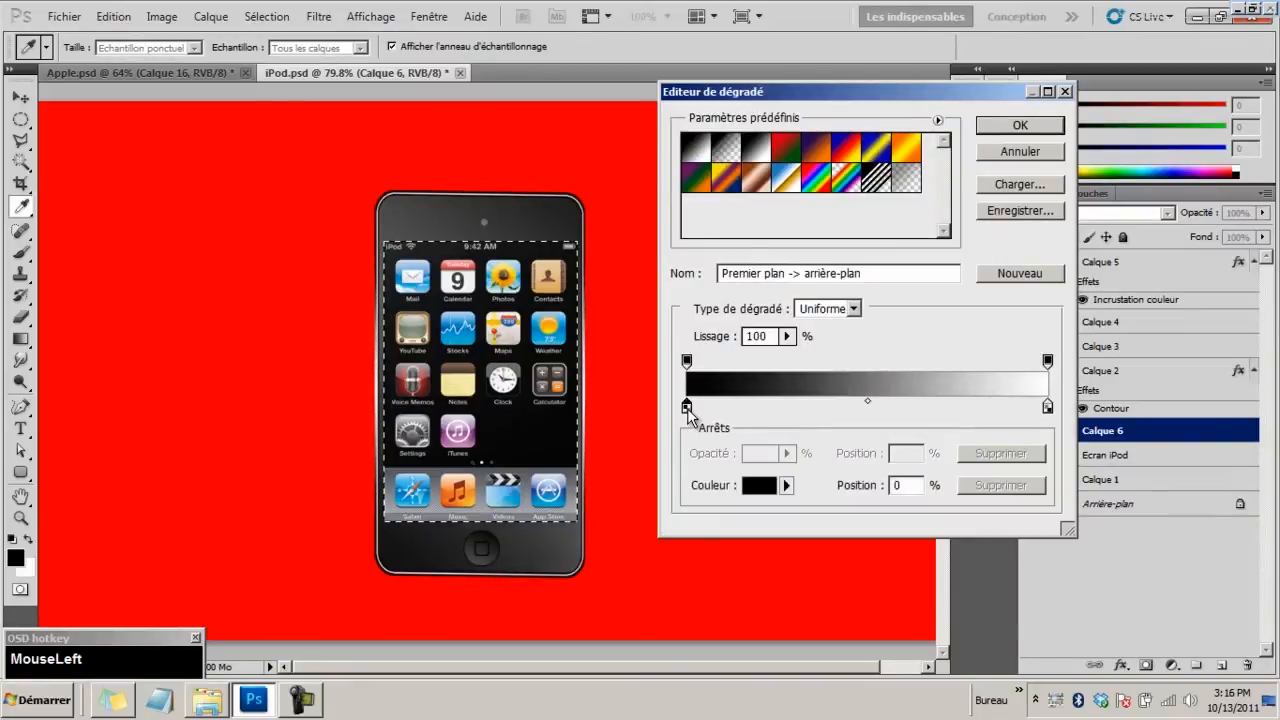
{"action": "left_click", "coordinate": [1192, 220]}
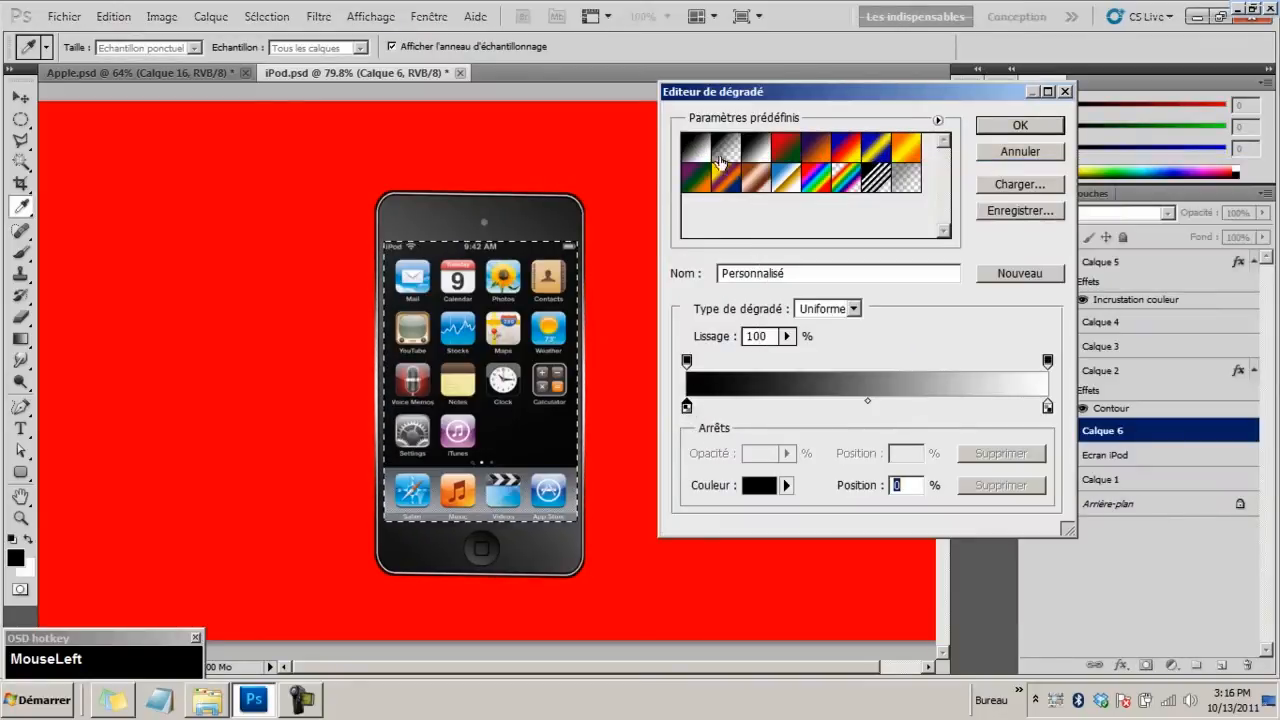
Define the gradient from the foreground-to-transparent preset with its starting colour set to white (ffffff)
{"action": "left_click", "coordinate": [724, 150]}
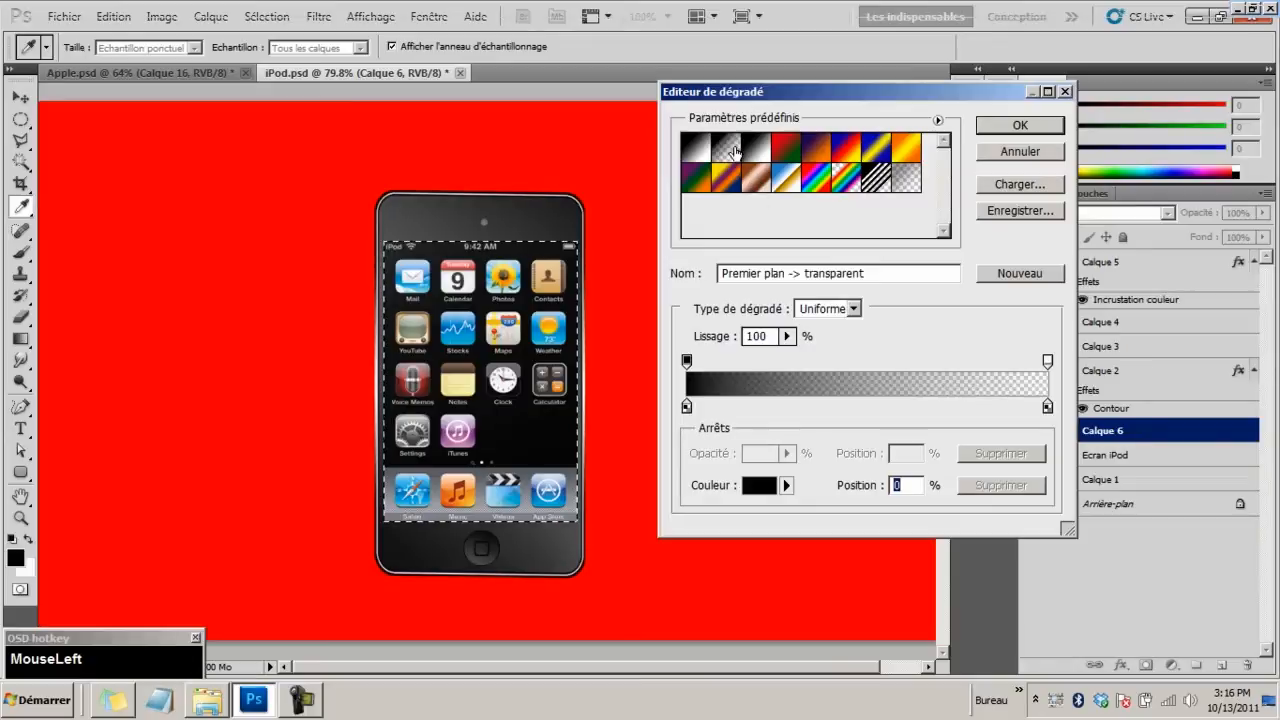
{"action": "double_click", "coordinate": [687, 408]}
{"action": "left_click_drag", "start_coordinate": [813, 305], "coordinate": [728, 180]}
{"action": "left_click", "coordinate": [1214, 198]}
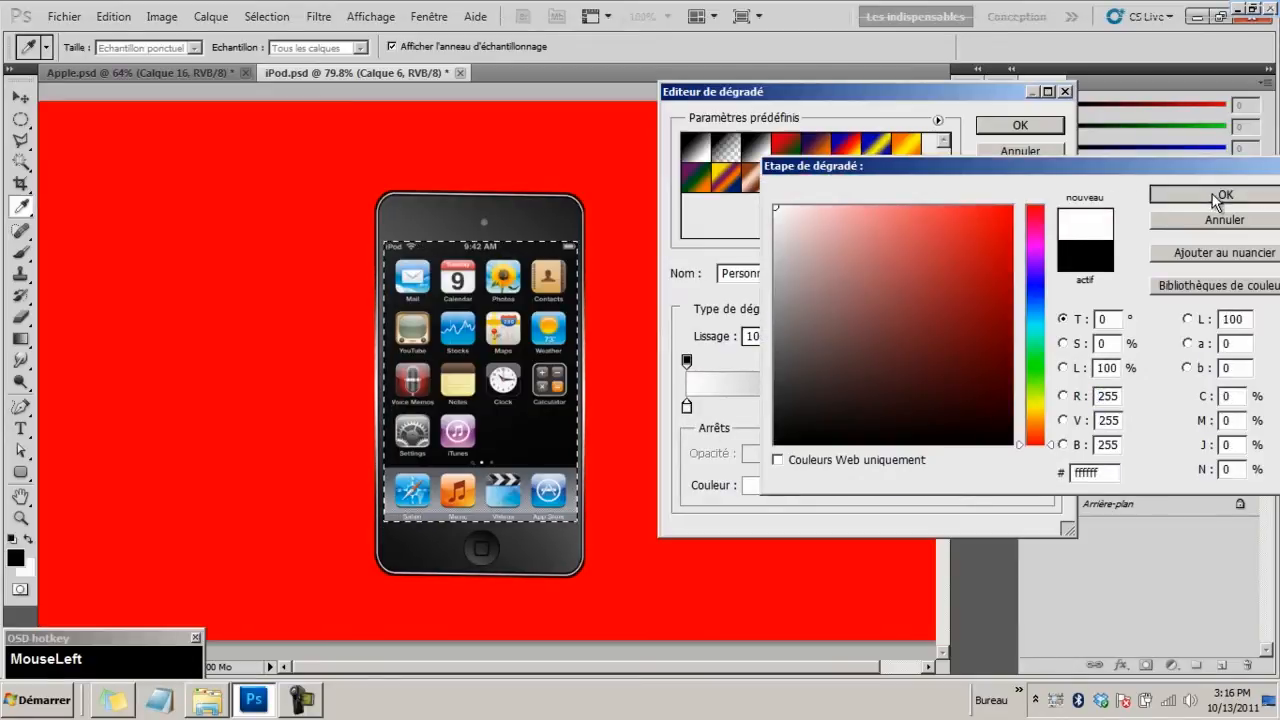
{"action": "left_click", "coordinate": [1024, 126]}
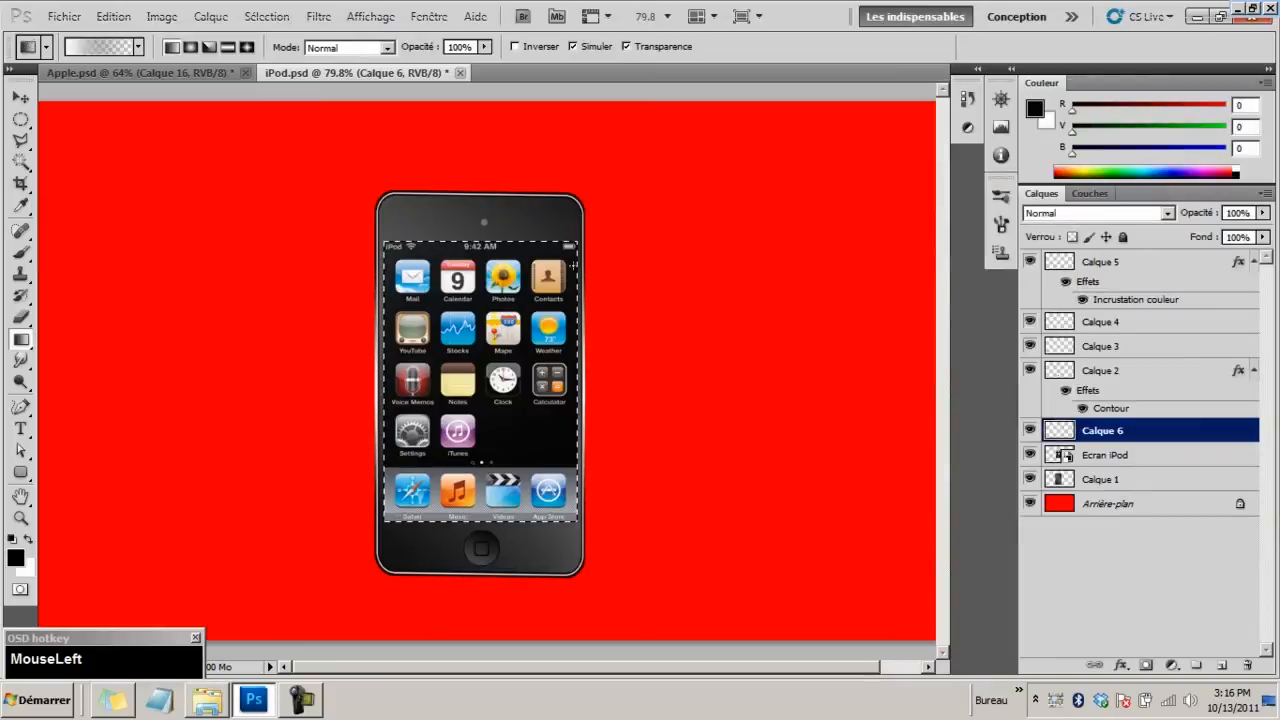
Draw the white-to-transparent gradient diagonally from the iPod screen's upper right to its lower left corner, and deselect
{"action": "left_click_drag", "start_coordinate": [368, 528], "coordinate": [367, 529]}
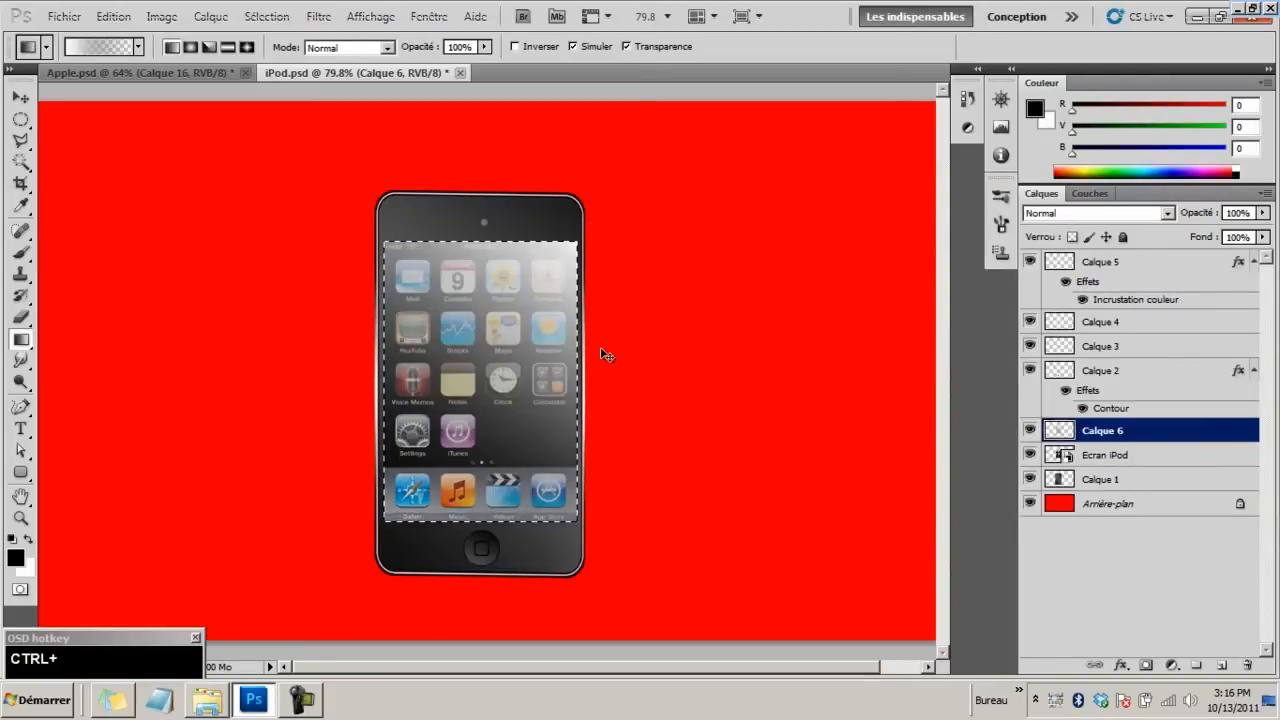
{"action": "key", "text": "ctrl+d"}
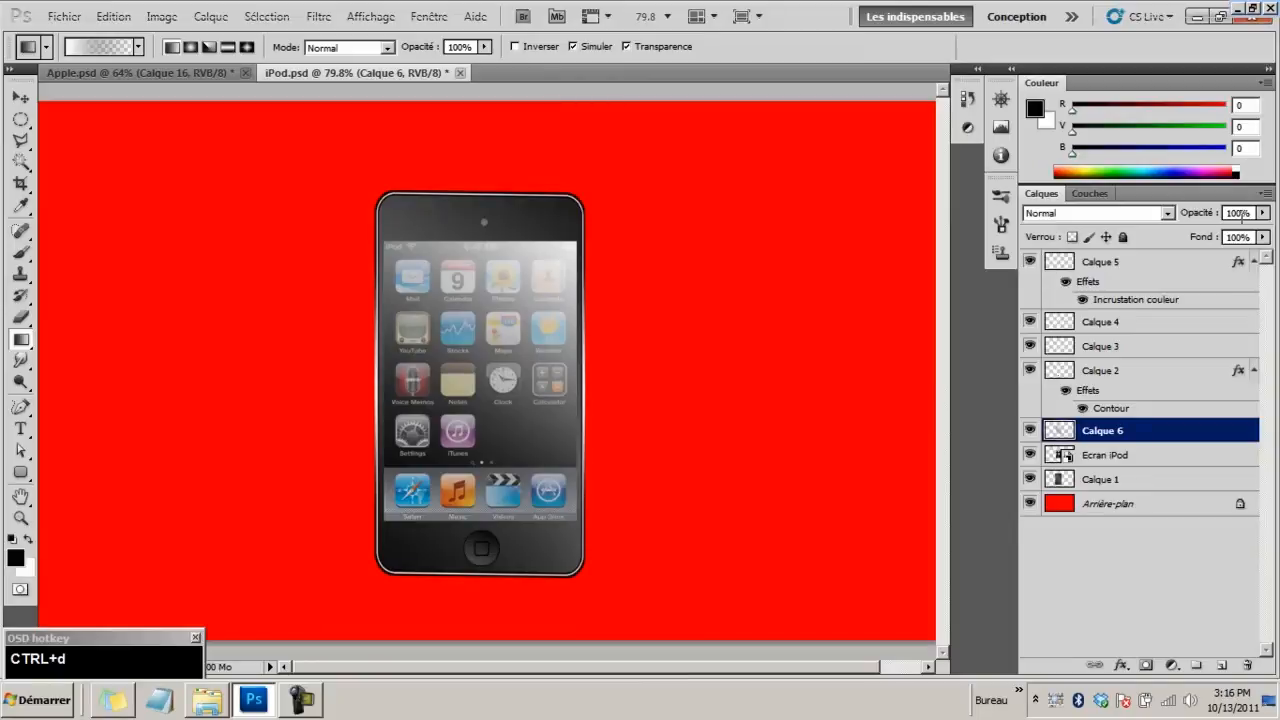
Try opacities of 40%, 50% and 30% on the screen reflection layer
{"action": "left_click", "coordinate": [1240, 213]}
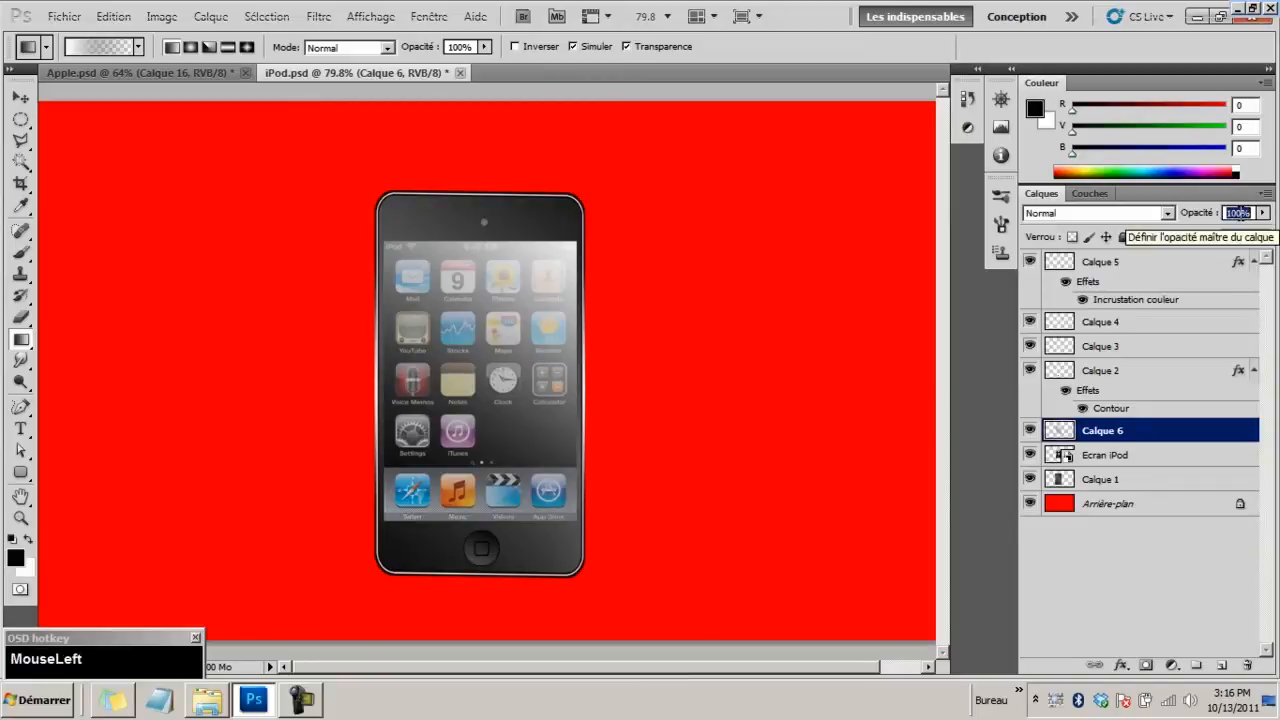
{"action": "type", "text": "40"}
{"action": "left_click", "coordinate": [1236, 212]}
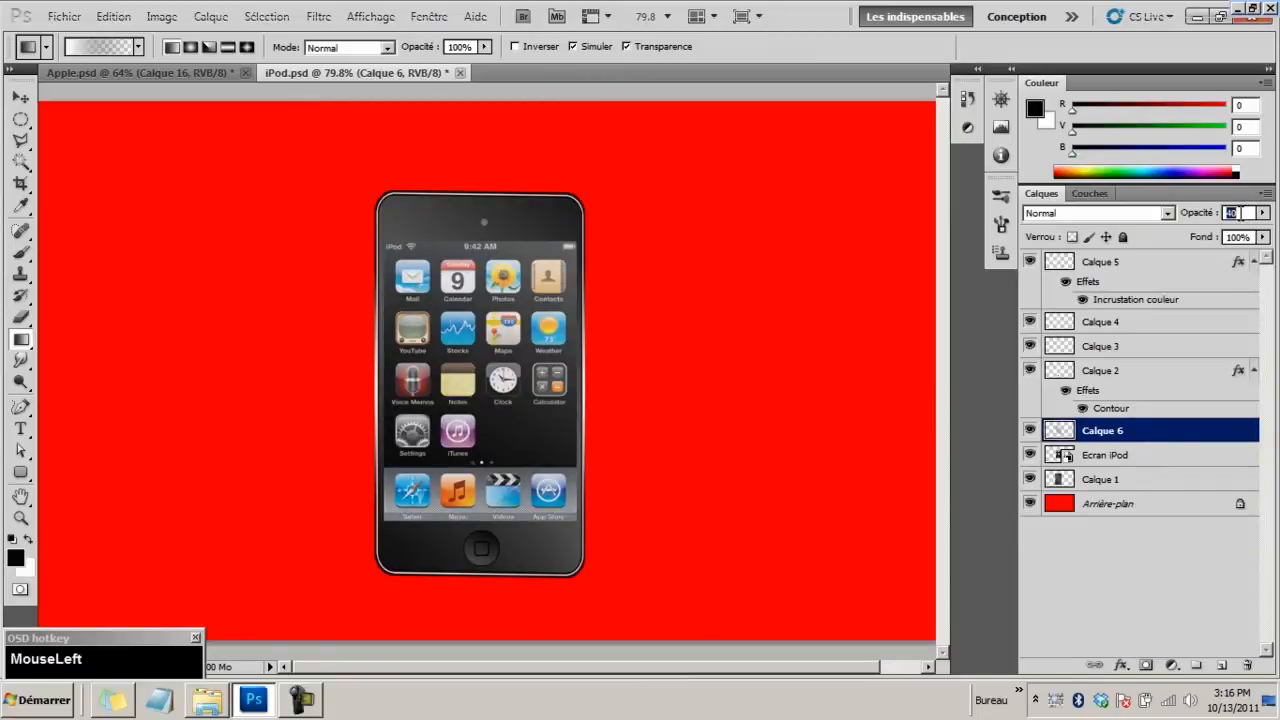
{"action": "type", "text": "50"}
{"action": "left_click", "coordinate": [1238, 212]}
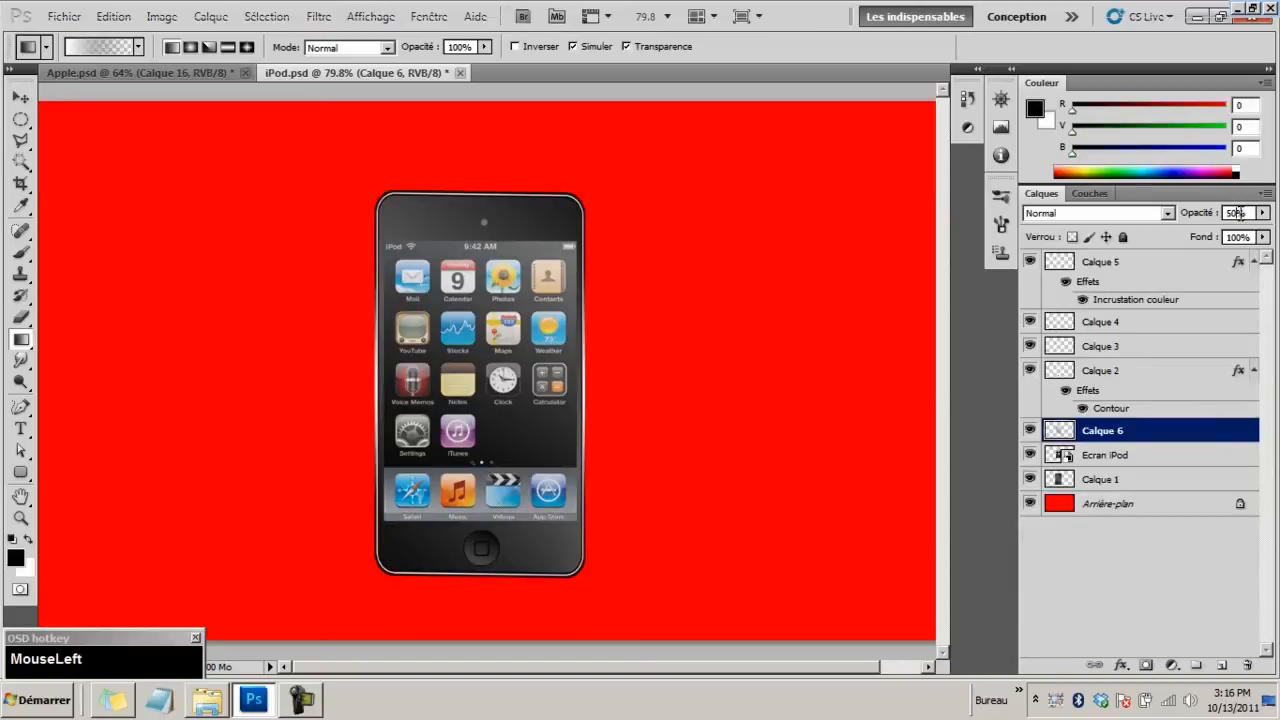
{"action": "type", "text": "30"}
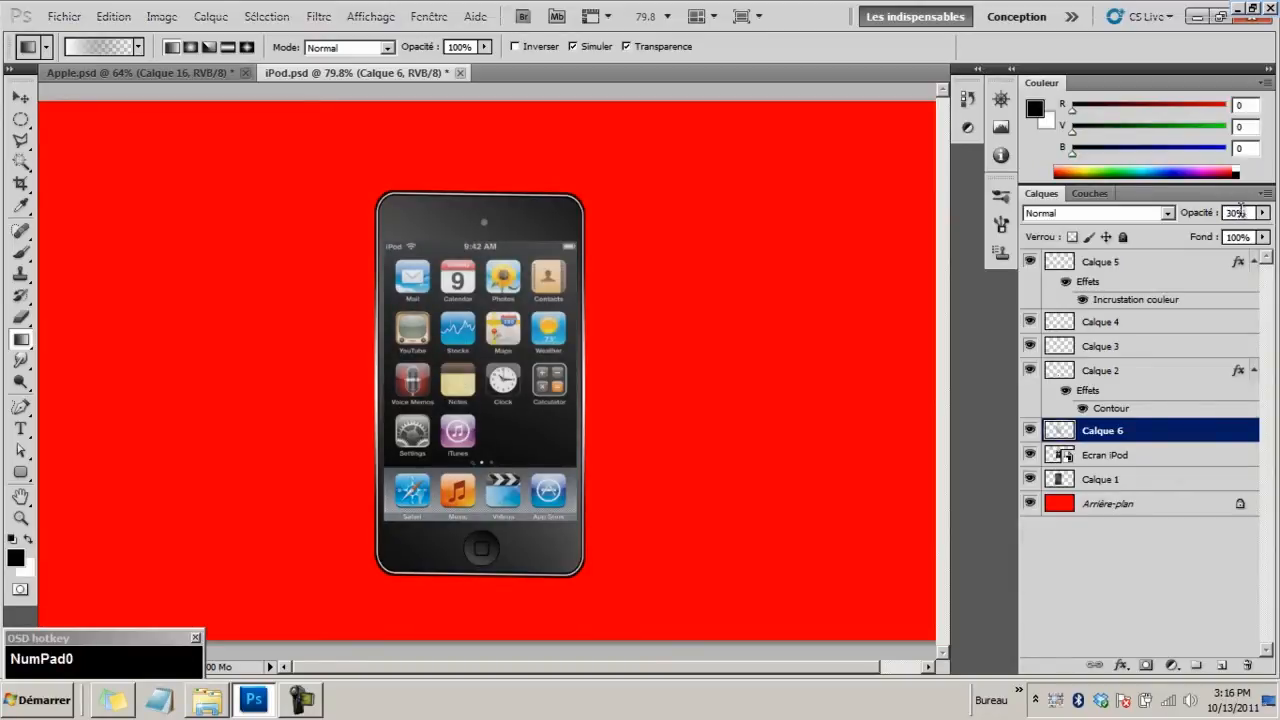
Set the screen reflection layer's opacity to 40% and leave no layer selected
{"action": "left_click_drag", "start_coordinate": [1262, 212], "coordinate": [1236, 213]}
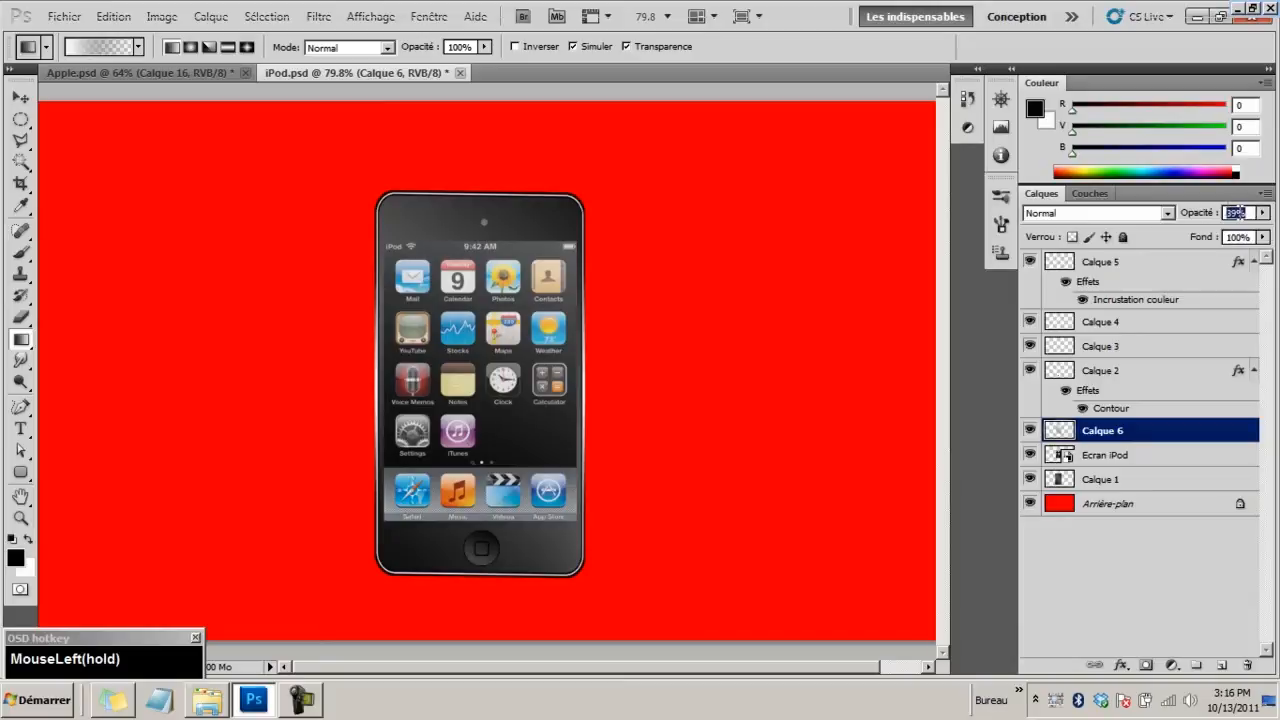
{"action": "type", "text": "40"}
{"action": "key", "text": "Return"}
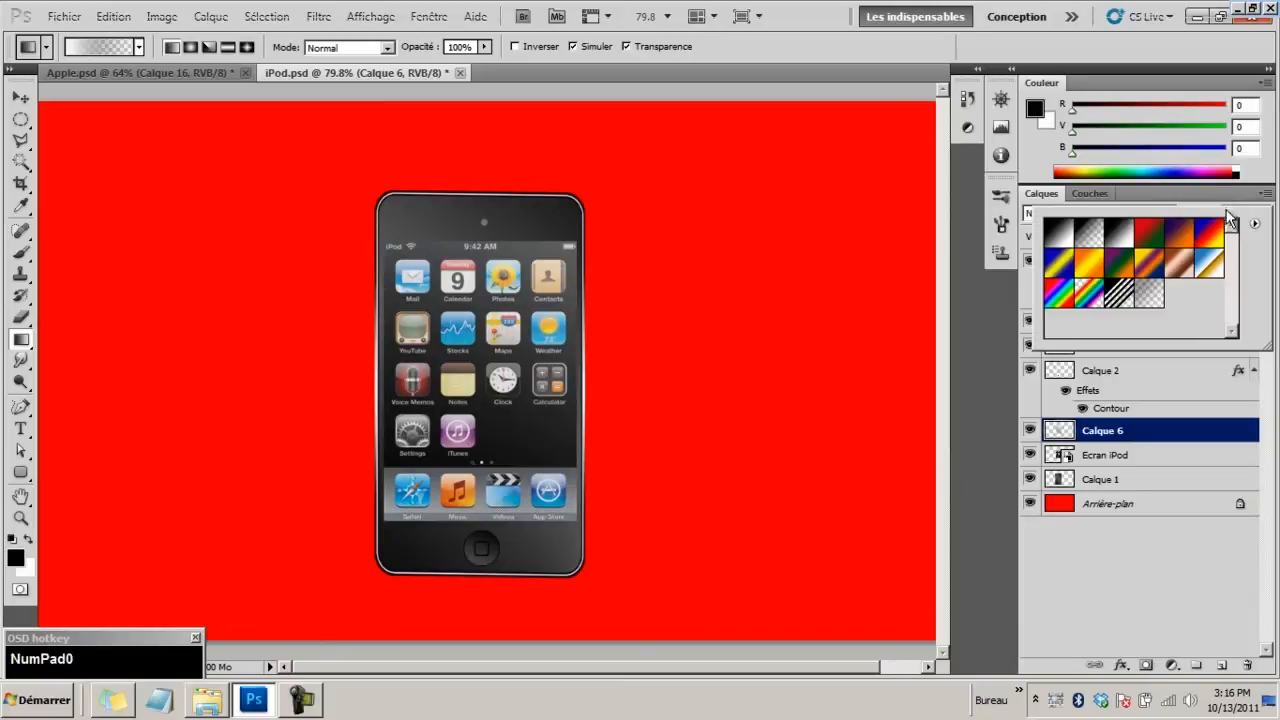
{"action": "left_click", "coordinate": [1160, 575]}
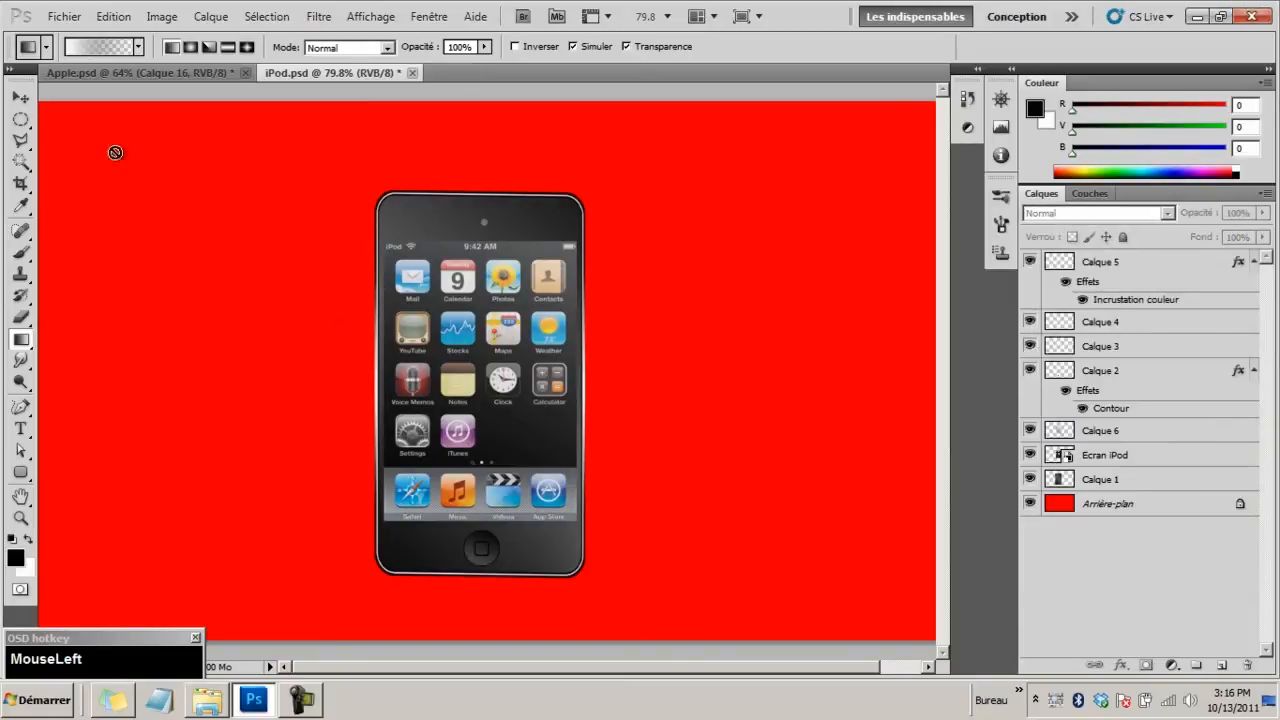
Set the opacity of the screen reflection layer, Calque 6, to 35%
{"action": "left_click", "coordinate": [20, 98]}
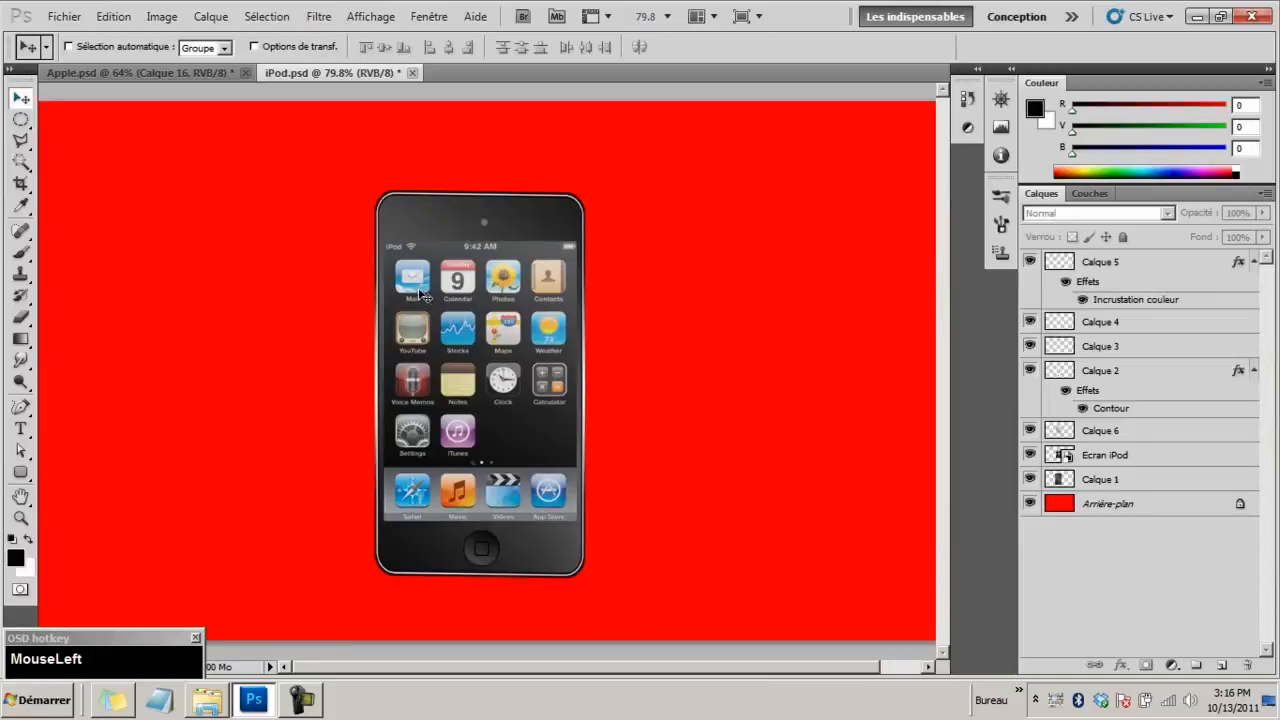
{"action": "left_click", "coordinate": [1095, 432]}
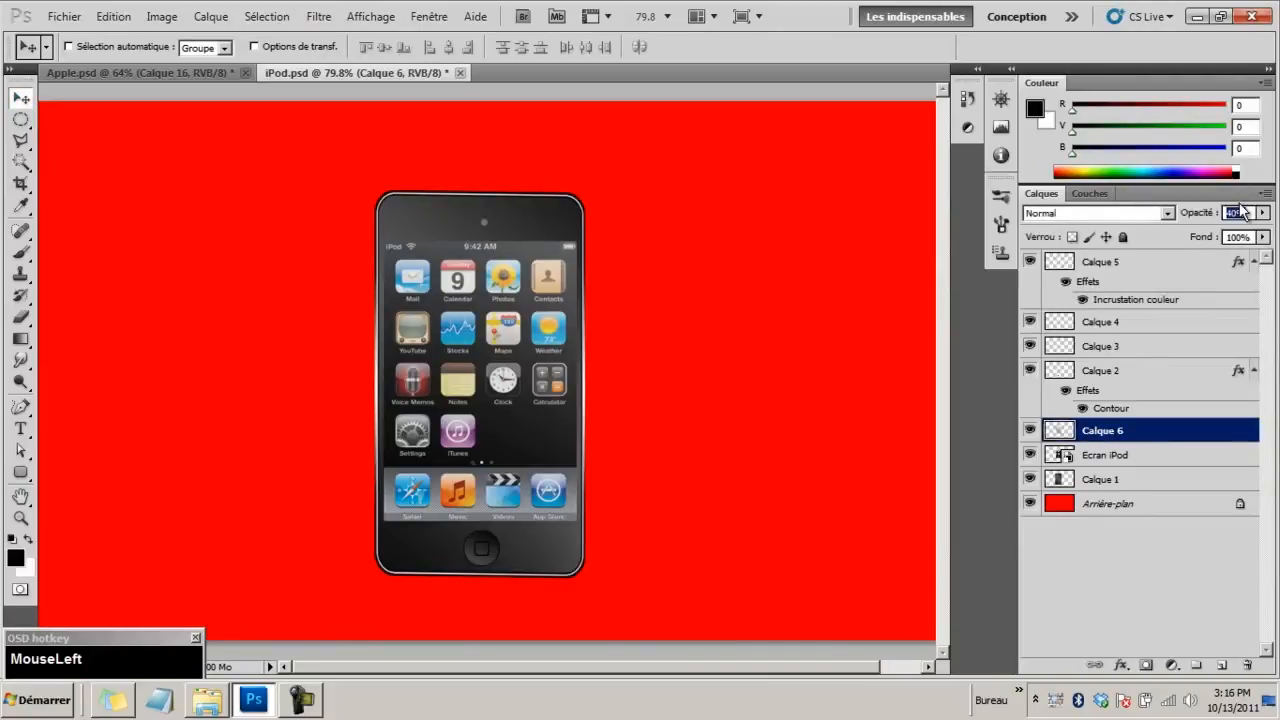
{"action": "type", "text": "35"}
{"action": "type", "text": "z"}
{"action": "left_click_drag", "start_coordinate": [530, 340], "coordinate": [490, 342]}
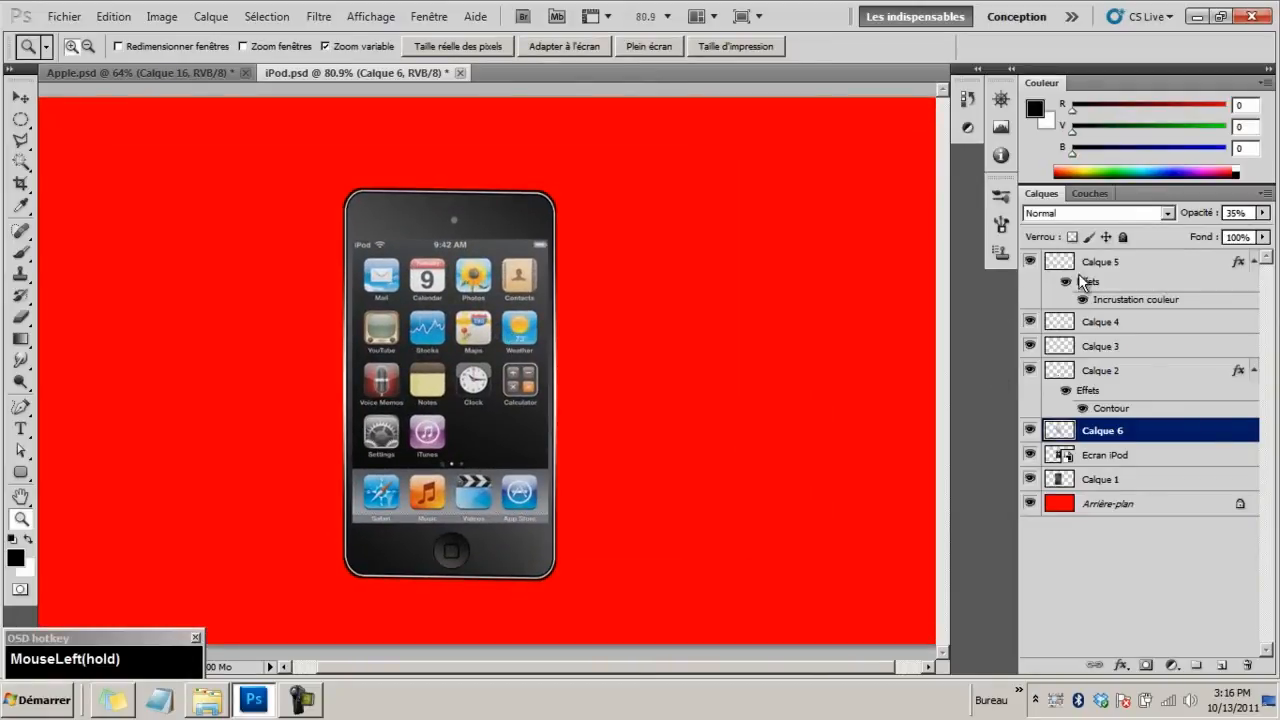
Try merging all the iPod layers, from Calque 5 down to Calque 1, and shift the merged iPod slightly
{"action": "left_click", "coordinate": [1080, 264]}
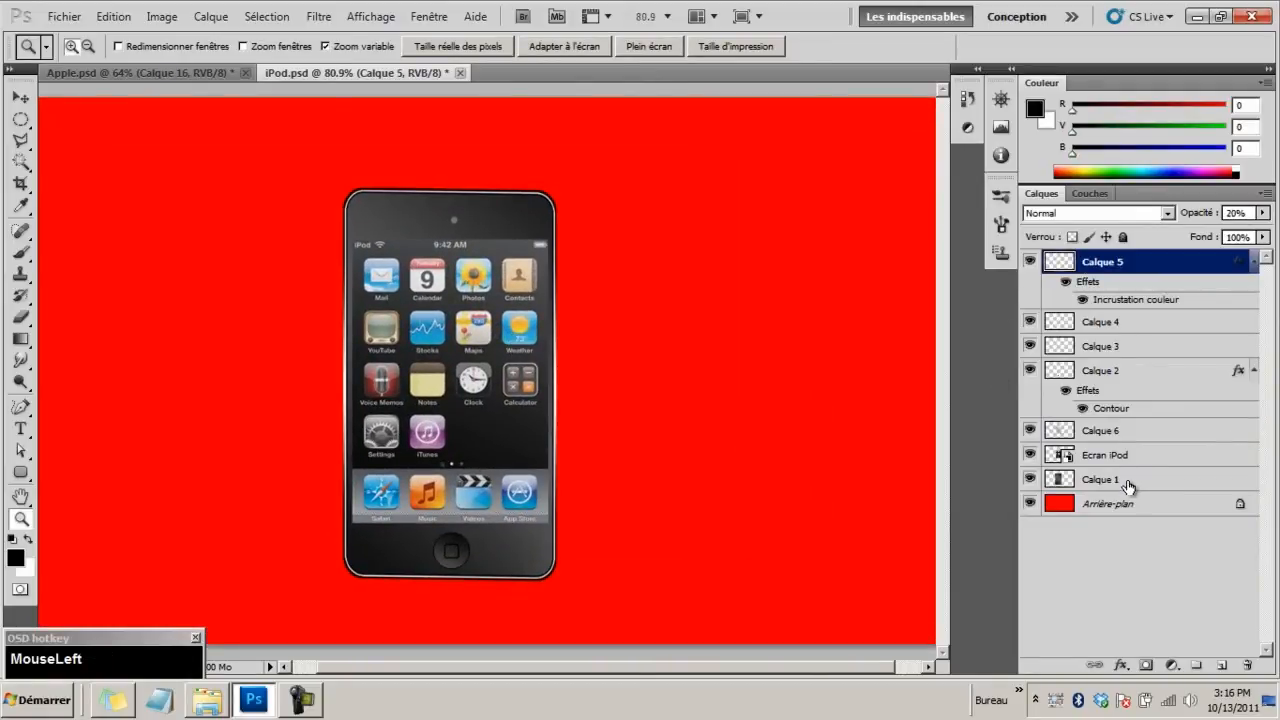
{"action": "left_click", "coordinate": [1125, 482], "text": "shift"}
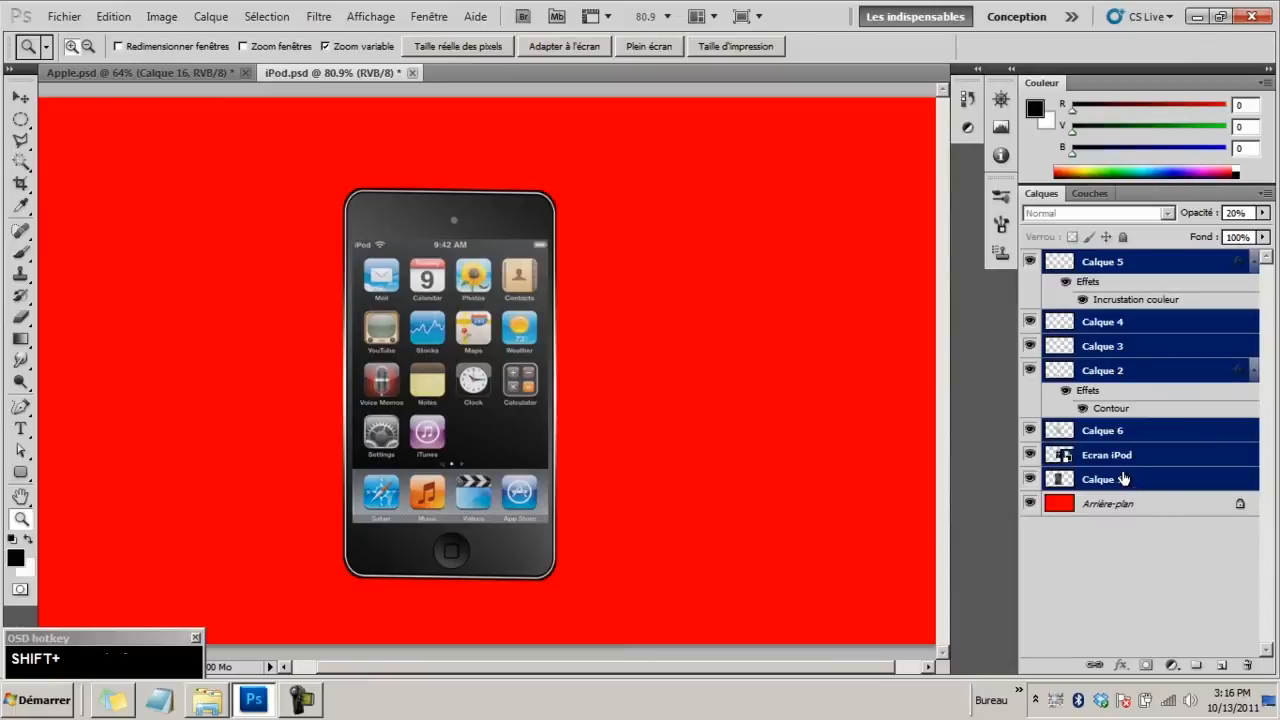
{"action": "right_click", "coordinate": [1095, 268]}
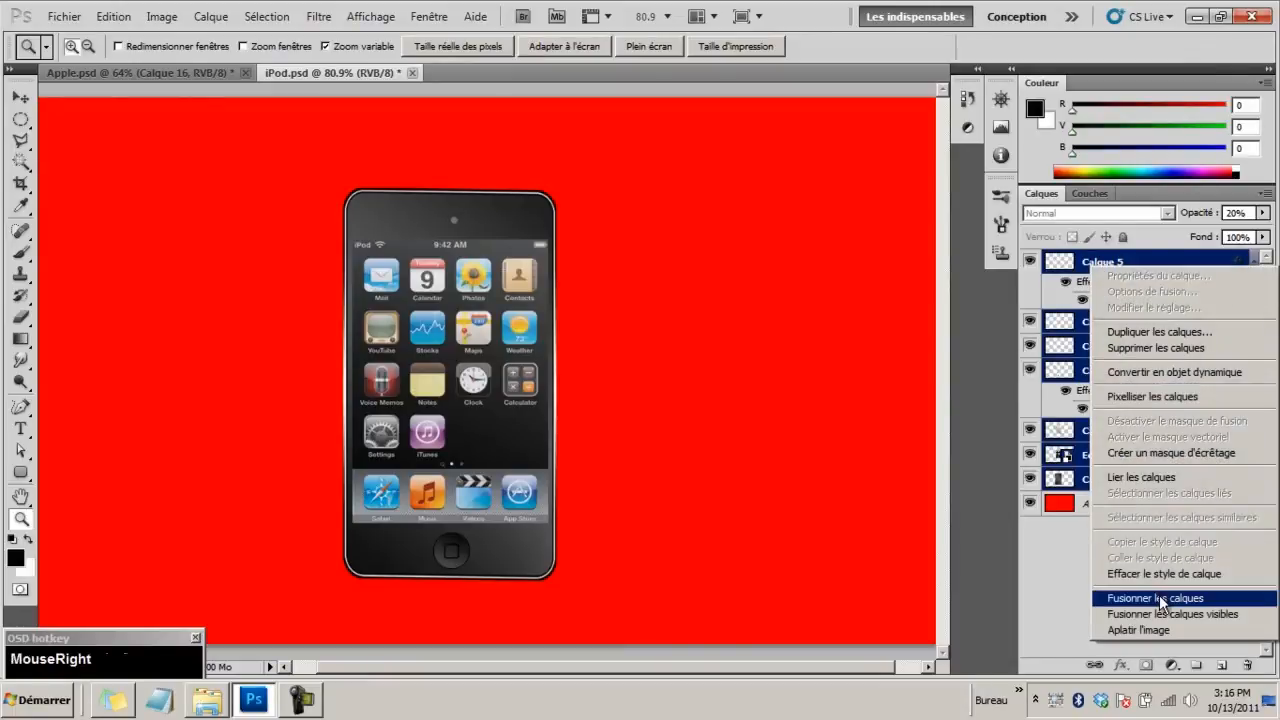
{"action": "left_click", "coordinate": [1160, 600]}
{"action": "key", "text": "v"}
{"action": "mouse_move", "coordinate": [498, 369]}
{"action": "left_mouse_down"}
{"action": "mouse_move", "coordinate": [645, 302]}
{"action": "mouse_move", "coordinate": [502, 365]}
{"action": "mouse_move", "coordinate": [512, 358]}
{"action": "mouse_move", "coordinate": [485, 354]}
{"action": "mouse_move", "coordinate": [501, 381]}
{"action": "left_mouse_up"}
{"action": "key", "text": "z"}
{"action": "left_click_drag", "start_coordinate": [480, 470], "coordinate": [535, 528]}
Undo the move and the merge of the iPod layers
{"action": "key", "text": "ctrl+alt+z"}
{"action": "key", "text": "ctrl+alt+z"}
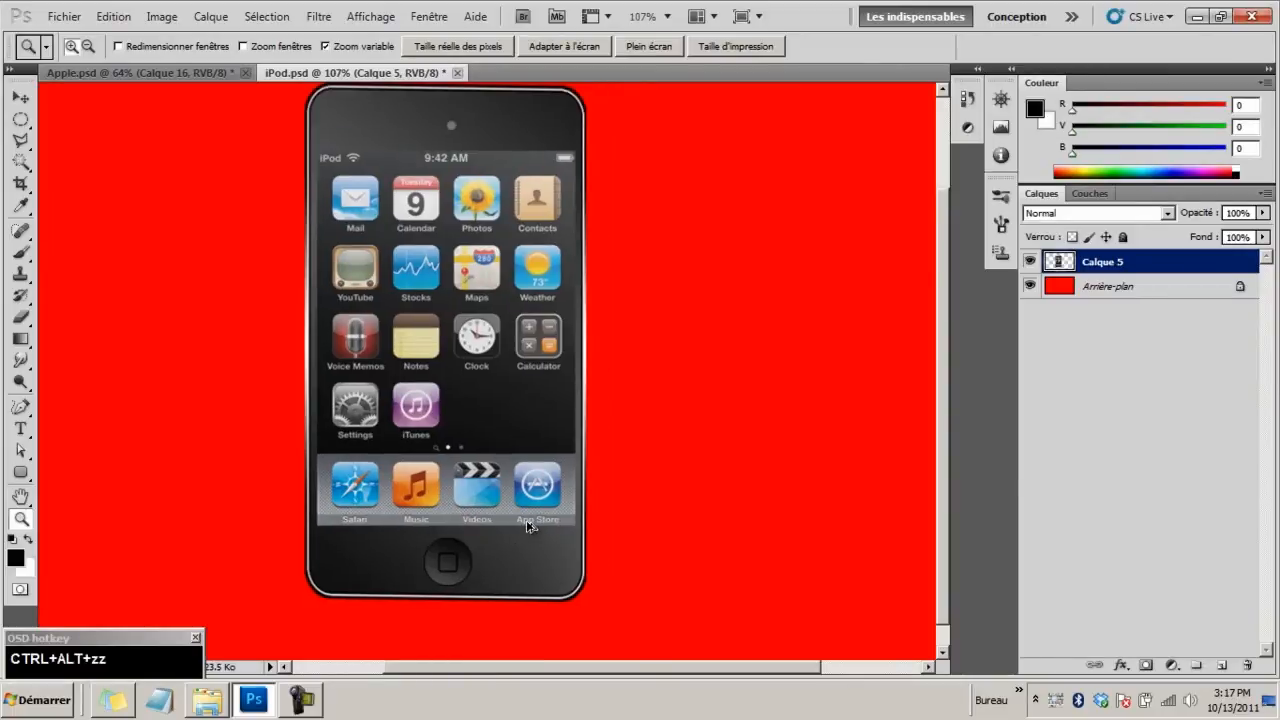
{"action": "left_click_drag", "start_coordinate": [492, 431], "coordinate": [454, 431]}
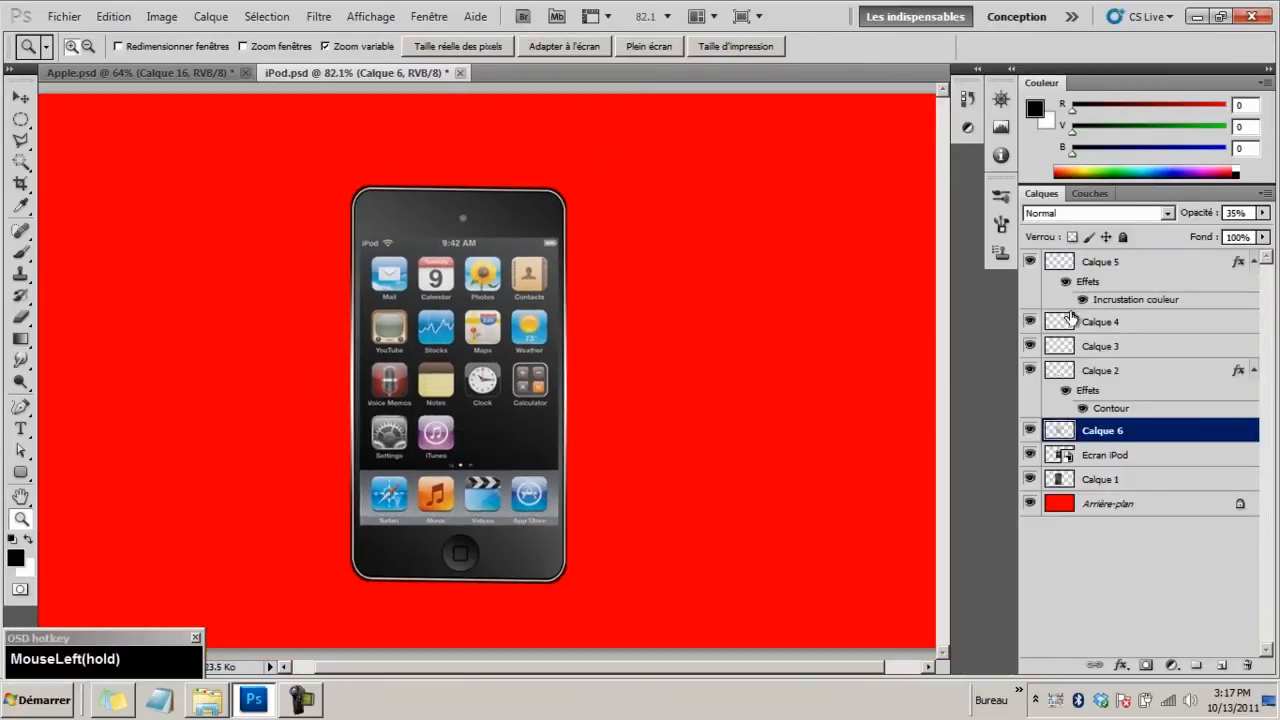
Compare the drawn home button with the one in the reference picture iPod.png, and return to Photoshop
{"action": "left_click", "coordinate": [1062, 263]}
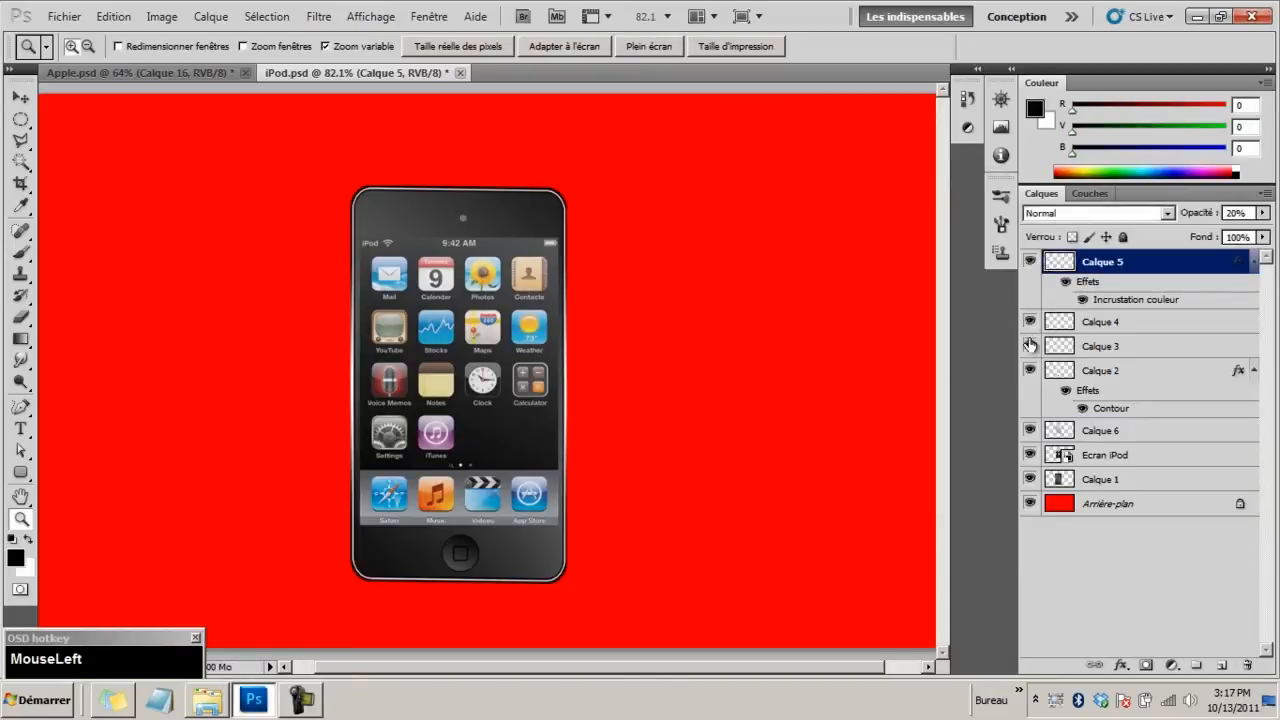
{"action": "left_click_drag", "start_coordinate": [452, 572], "coordinate": [478, 563]}
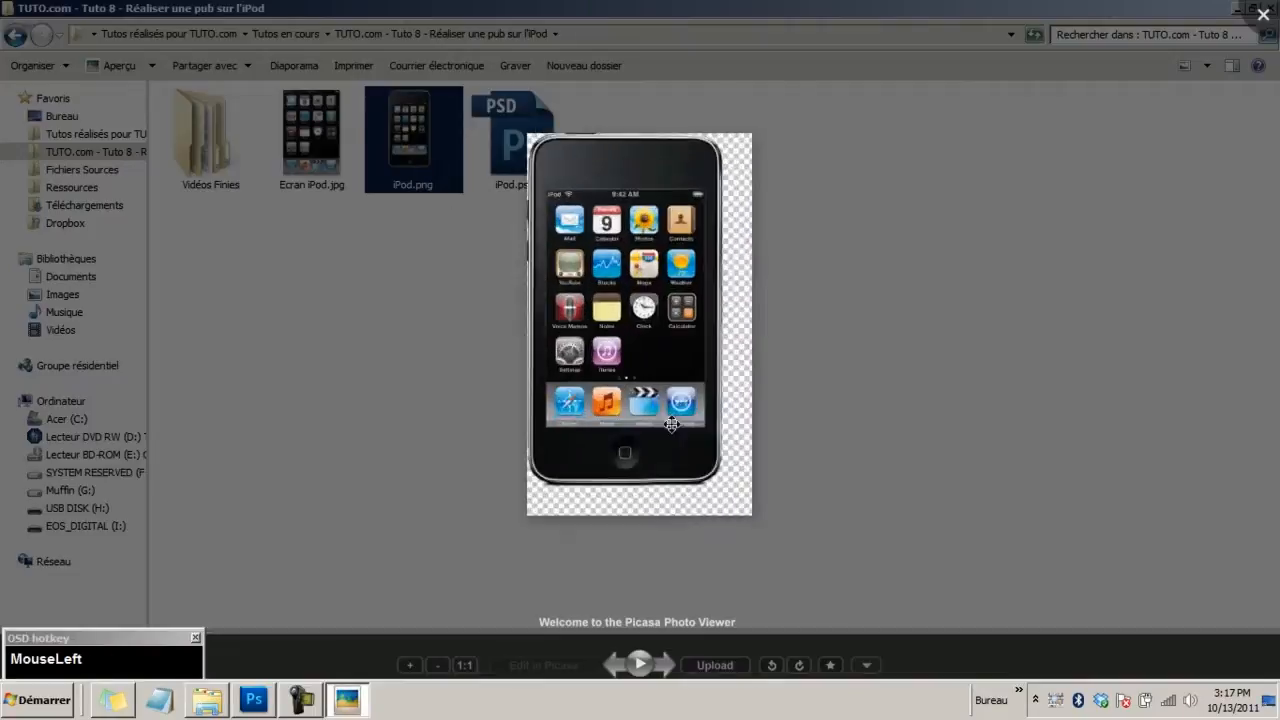
{"action": "left_click", "coordinate": [420, 580]}
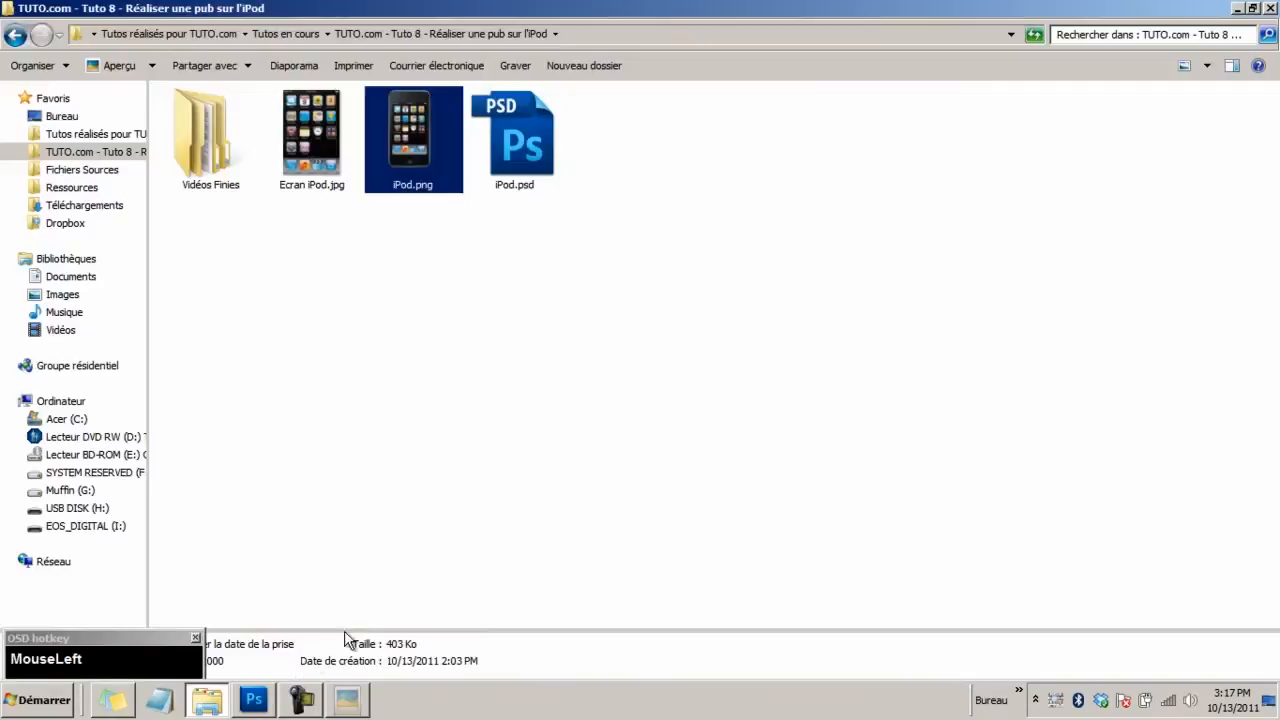
{"action": "left_click", "coordinate": [258, 700]}
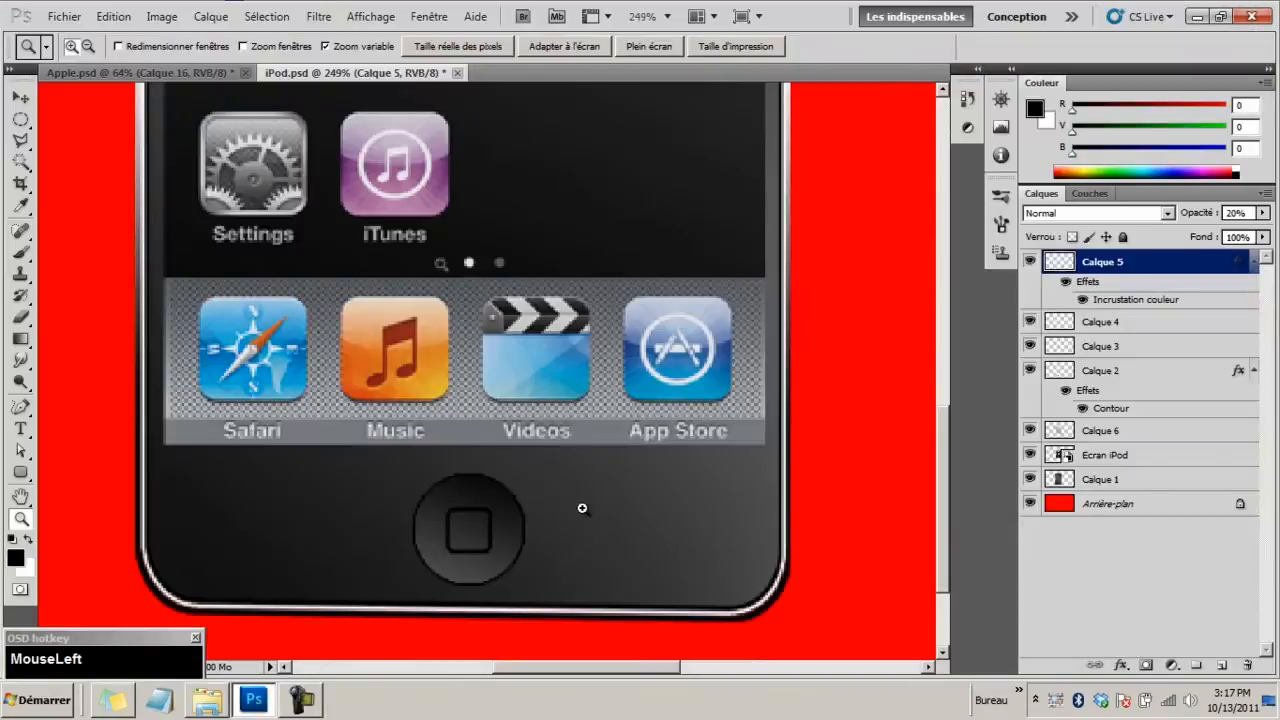
Toggle the visibility of the home button's layers to identify the one holding its square symbol
{"action": "left_click", "coordinate": [1030, 346]}
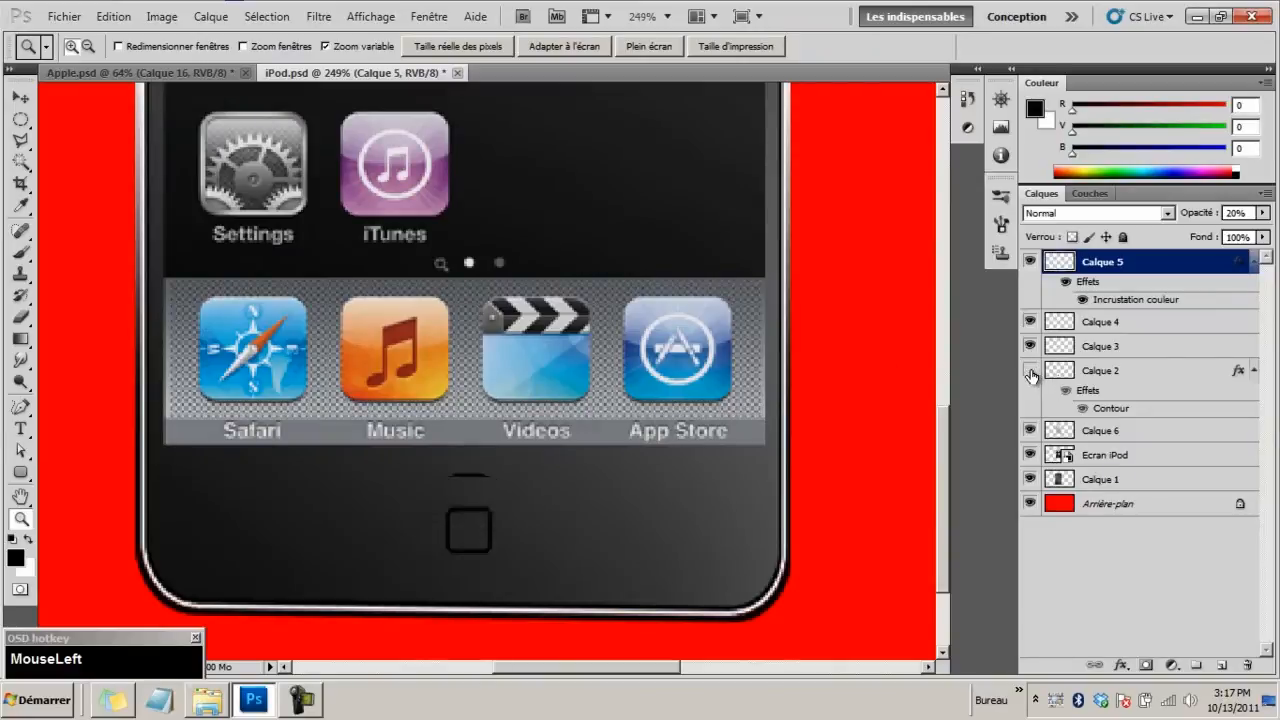
{"action": "left_click", "coordinate": [1030, 346]}
{"action": "left_click", "coordinate": [1030, 346]}
{"action": "left_click", "coordinate": [1030, 346]}
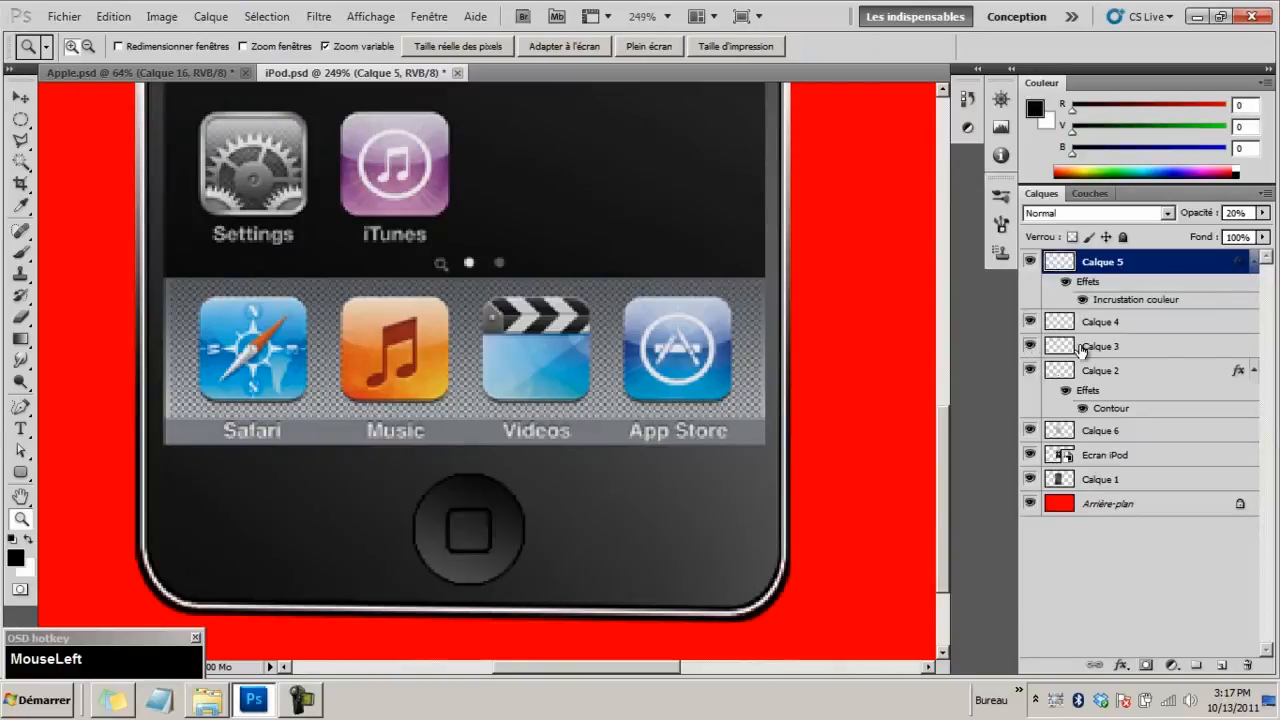
Apply a medium grey Color Overlay at 91% opacity to the home button's square on layer Calque 3
{"action": "left_click", "coordinate": [1100, 350]}
{"action": "right_click", "coordinate": [1107, 350]}
{"action": "left_click", "coordinate": [1017, 332]}
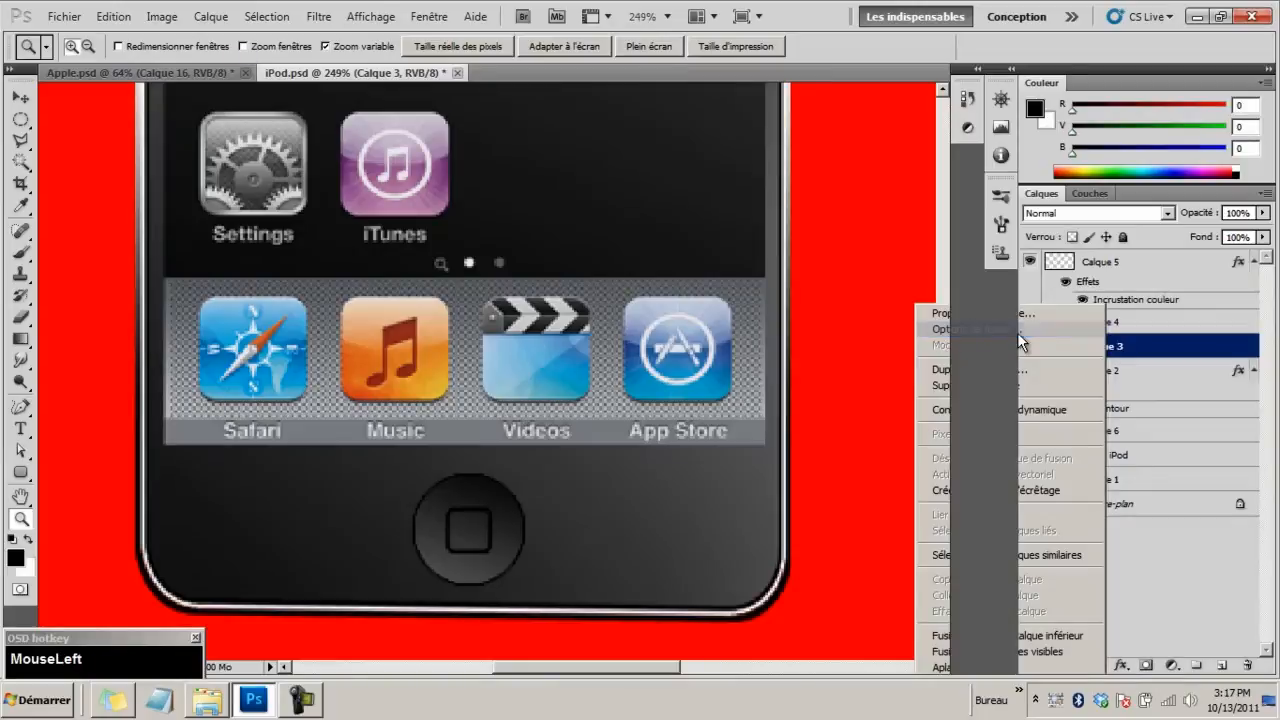
{"action": "left_click", "coordinate": [634, 401]}
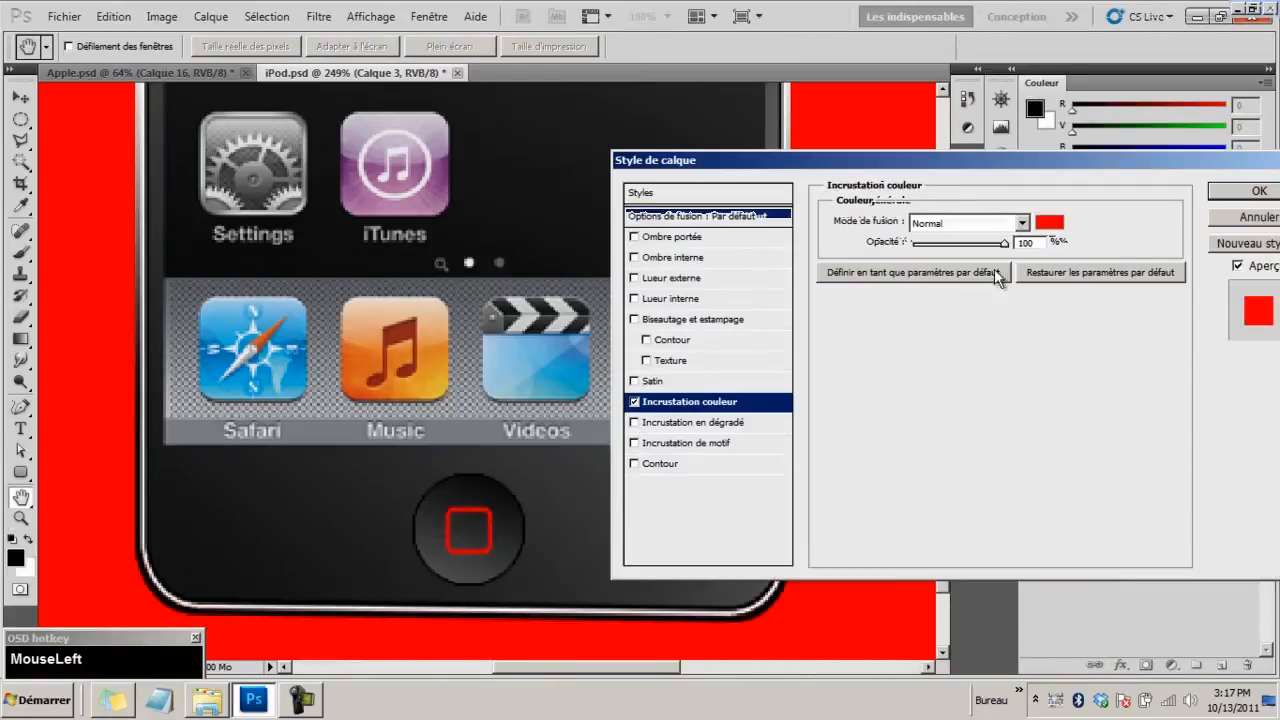
{"action": "left_click", "coordinate": [1042, 228]}
{"action": "left_click", "coordinate": [776, 324]}
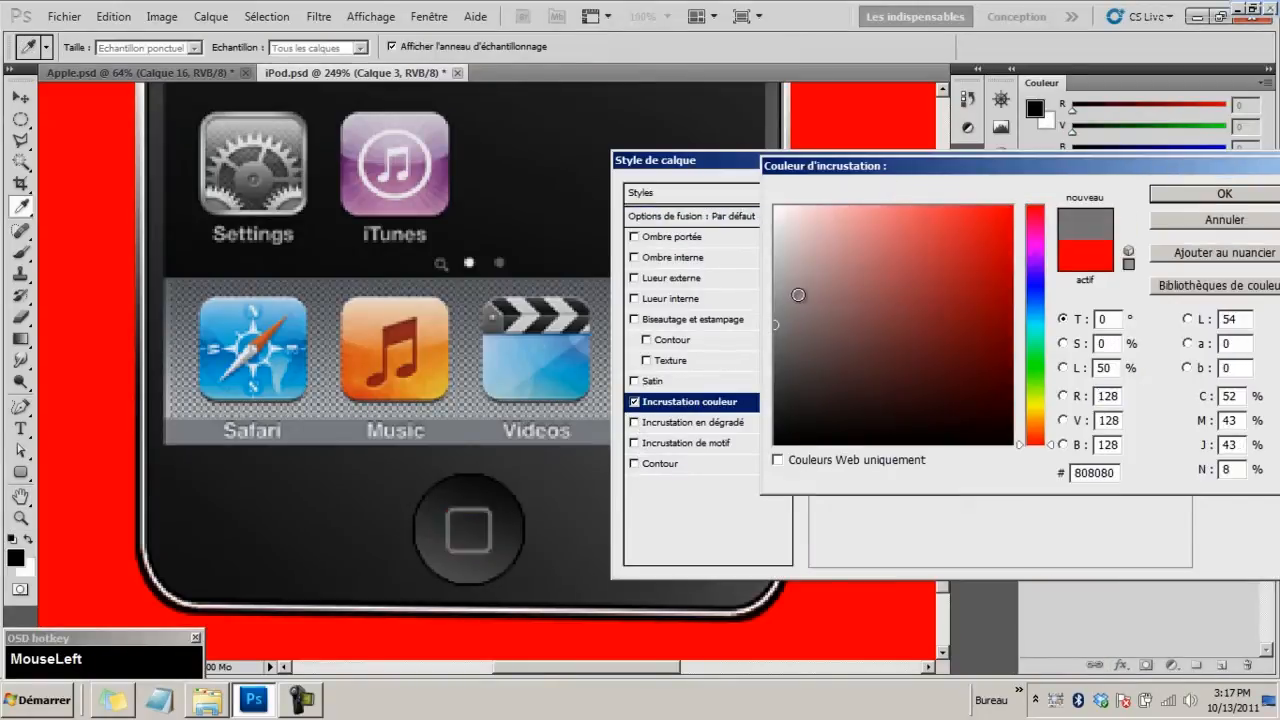
{"action": "mouse_move", "coordinate": [780, 308]}
{"action": "left_mouse_down"}
{"action": "mouse_move", "coordinate": [778, 340]}
{"action": "mouse_move", "coordinate": [769, 277]}
{"action": "mouse_move", "coordinate": [773, 310]}
{"action": "left_mouse_up"}
{"action": "left_click", "coordinate": [1165, 194]}
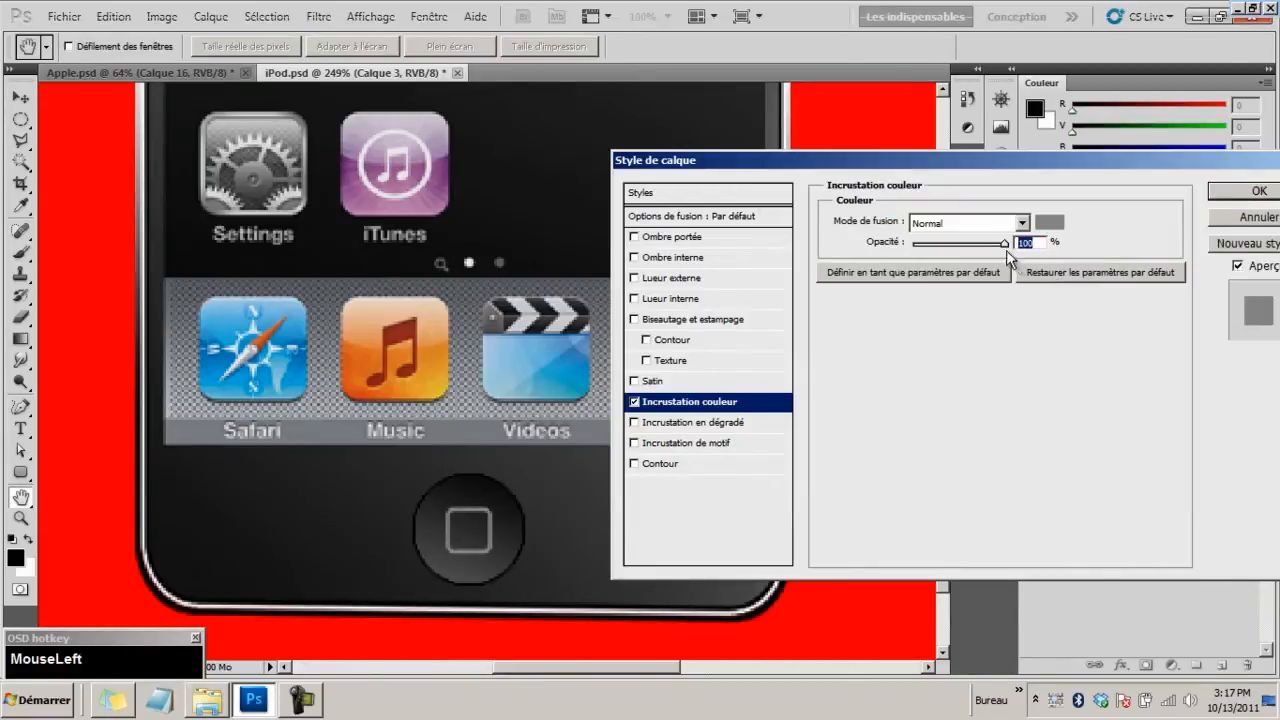
{"action": "mouse_move", "coordinate": [993, 250]}
{"action": "left_mouse_down"}
{"action": "mouse_move", "coordinate": [968, 252]}
{"action": "mouse_move", "coordinate": [997, 254]}
{"action": "left_mouse_up"}
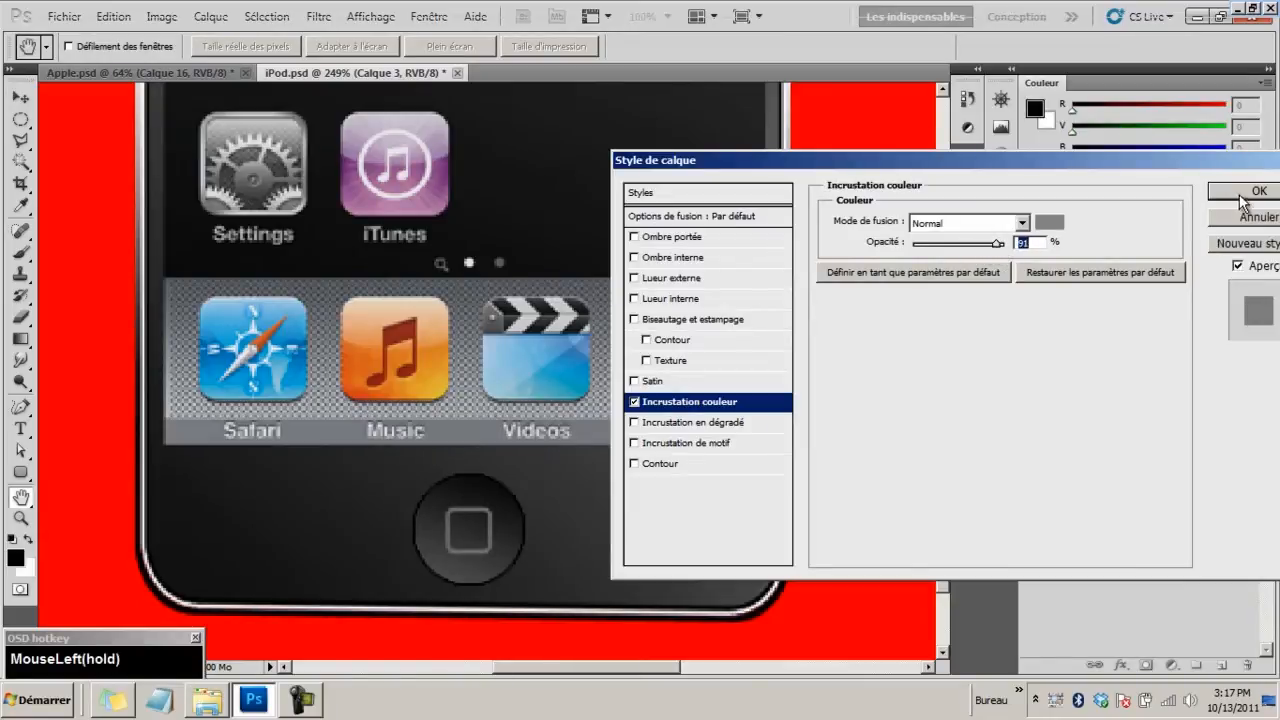
{"action": "left_click", "coordinate": [1258, 190]}
{"action": "left_click_drag", "start_coordinate": [555, 365], "coordinate": [476, 375]}
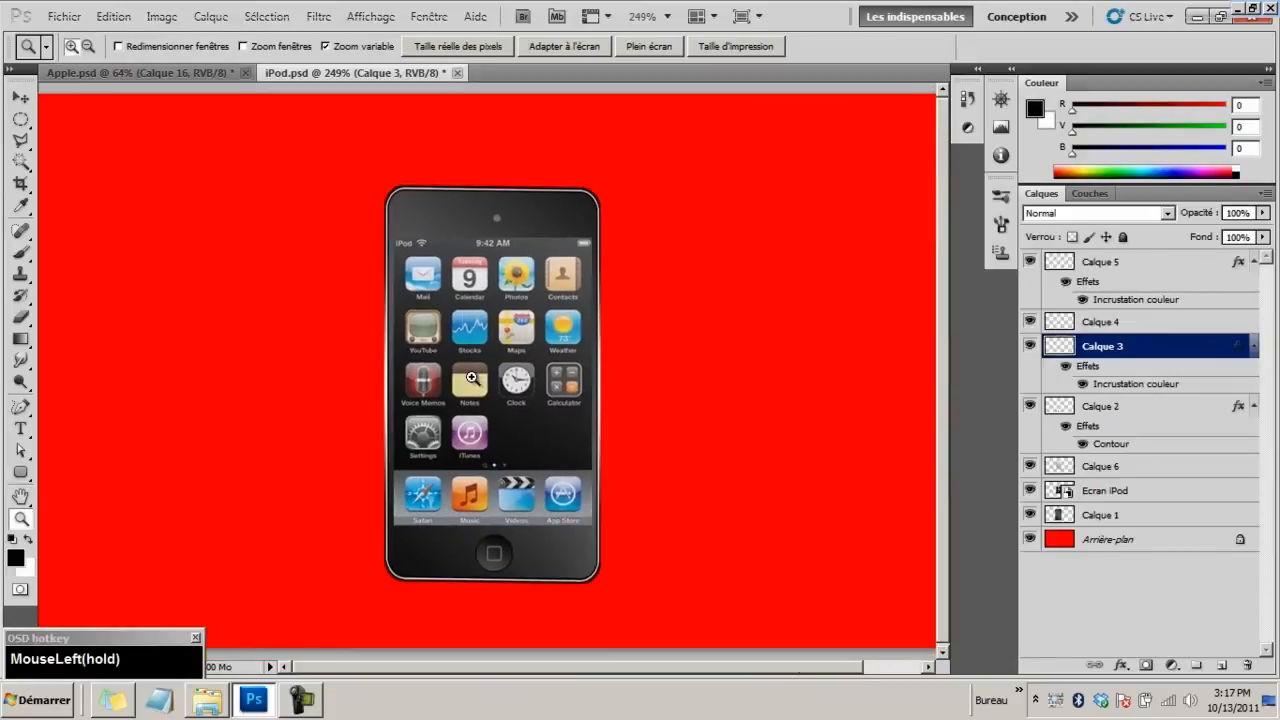
Merge all the iPod layers, from Calque 5 down to Calque 1, into a single layer above the background
{"action": "left_click", "coordinate": [1098, 262]}
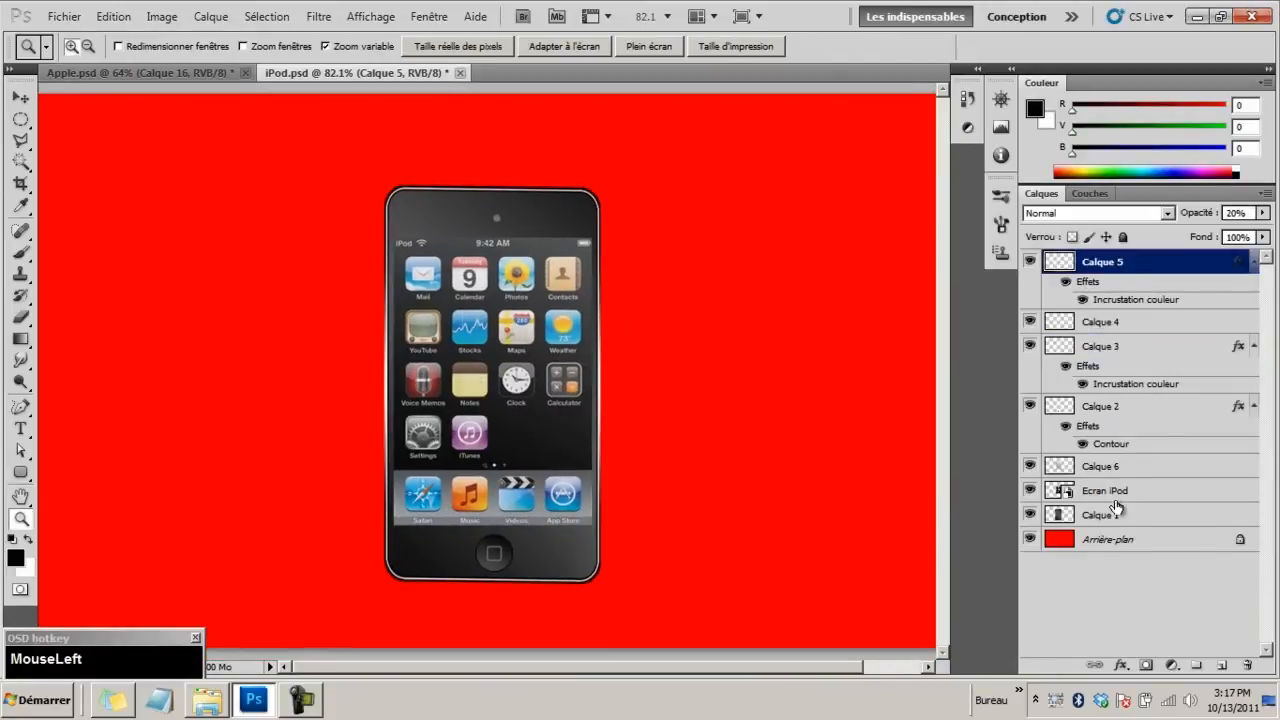
{"action": "left_click", "coordinate": [1115, 517], "text": "shift"}
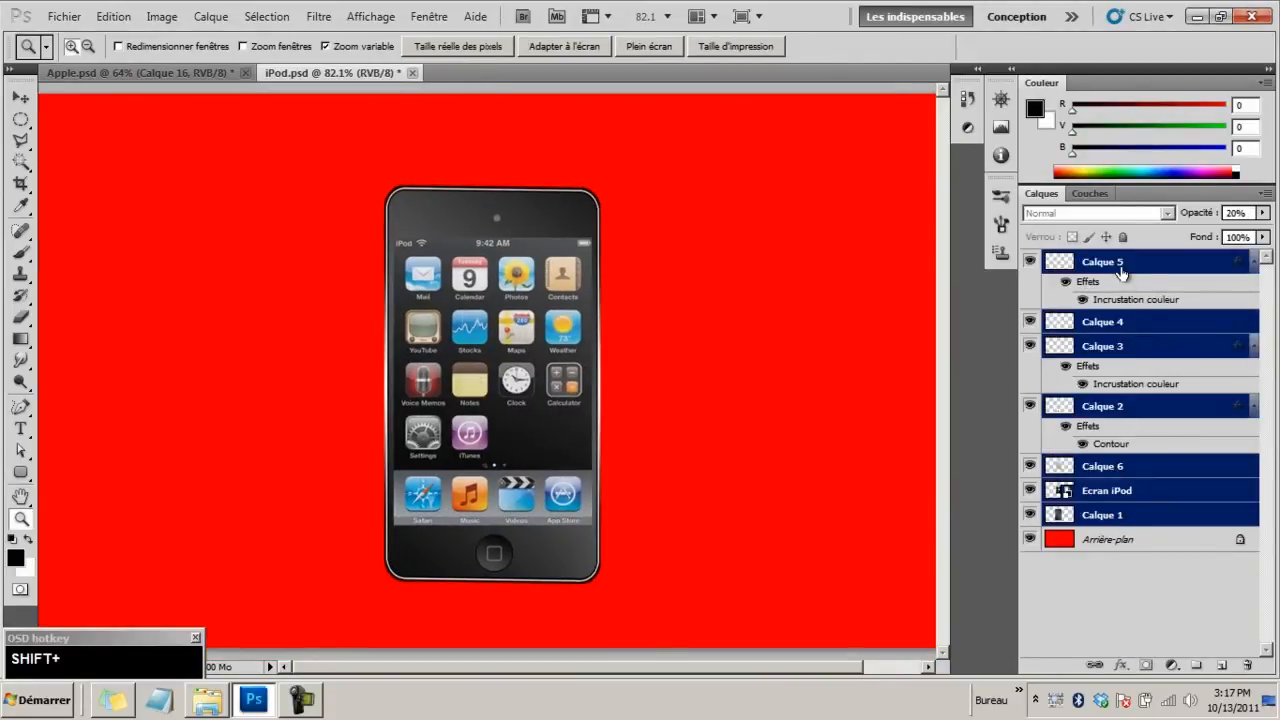
{"action": "right_click", "coordinate": [1052, 520]}
{"action": "left_click", "coordinate": [1057, 594]}
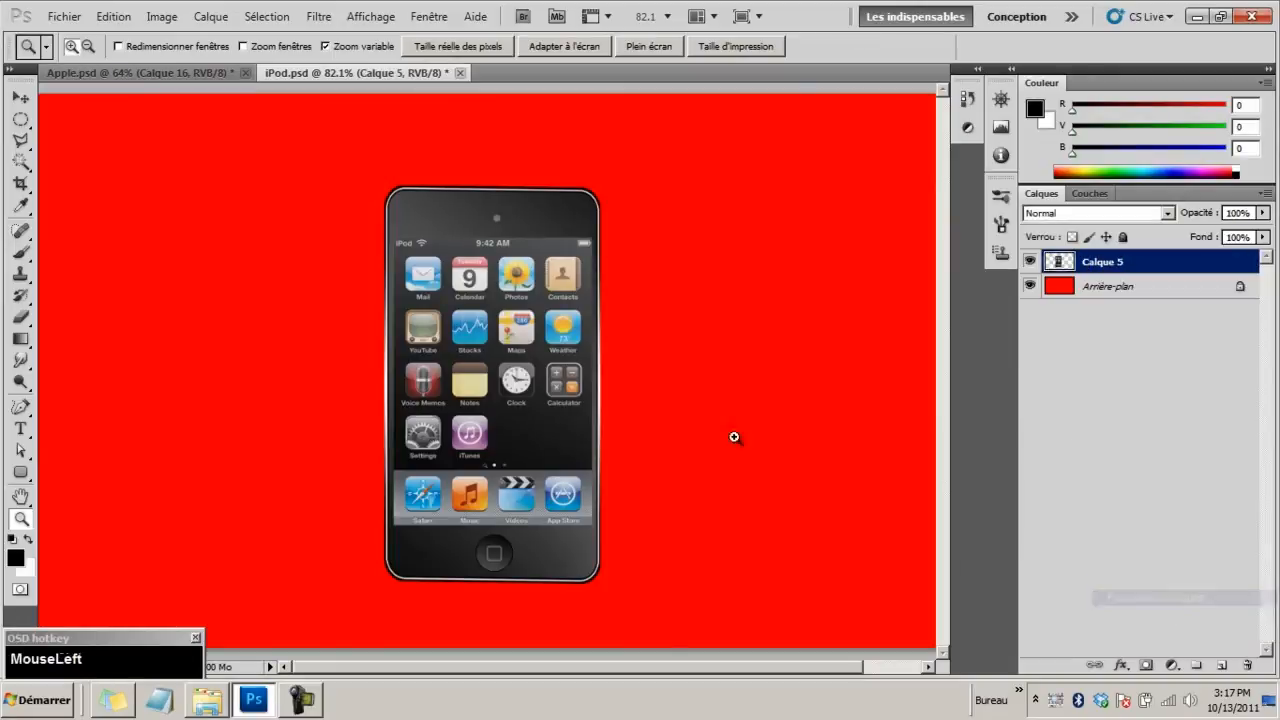
Move the merged iPod to the upper left area of the red canvas
{"action": "key", "text": "v"}
{"action": "mouse_move", "coordinate": [539, 347]}
{"action": "left_mouse_down"}
{"action": "mouse_move", "coordinate": [428, 365]}
{"action": "mouse_move", "coordinate": [521, 358]}
{"action": "left_mouse_up"}
{"action": "left_click_drag", "start_coordinate": [511, 421], "coordinate": [409, 379]}
{"action": "key", "text": "z"}
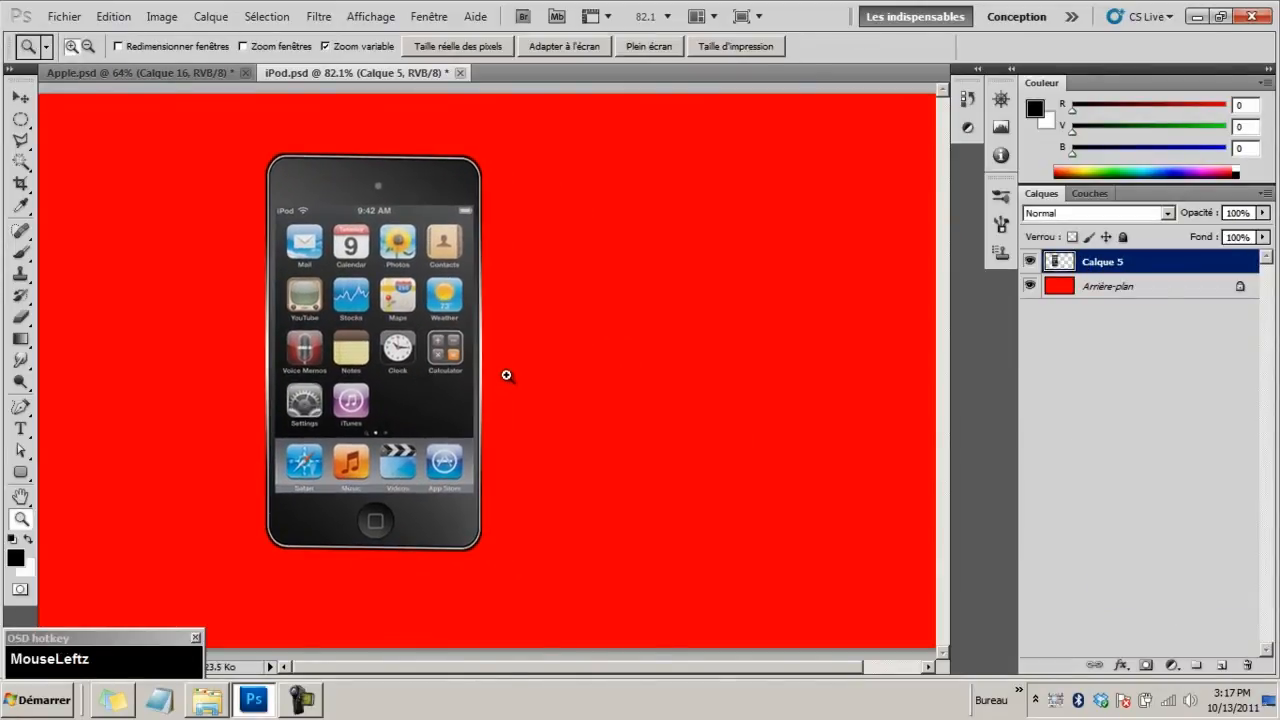
{"action": "left_click_drag", "start_coordinate": [506, 374], "coordinate": [463, 372]}
{"action": "left_click", "coordinate": [206, 73]}
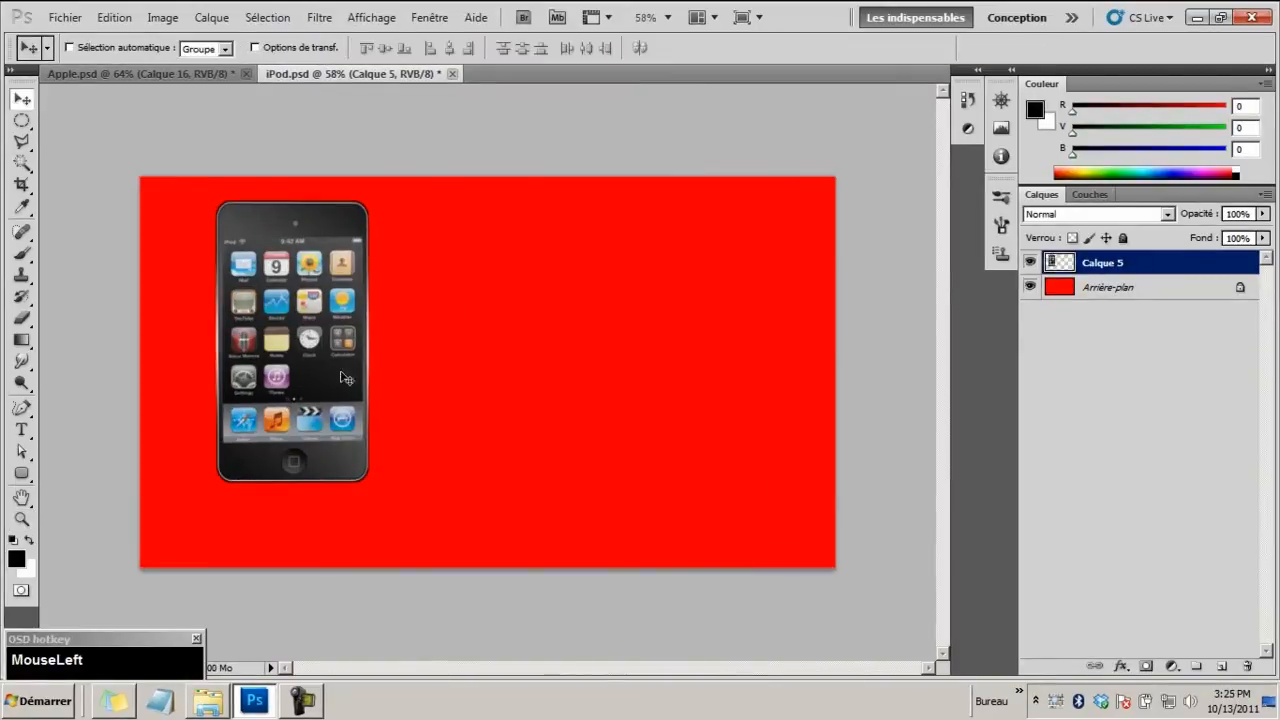
{"action": "left_click_drag", "start_coordinate": [330, 365], "coordinate": [312, 357]}
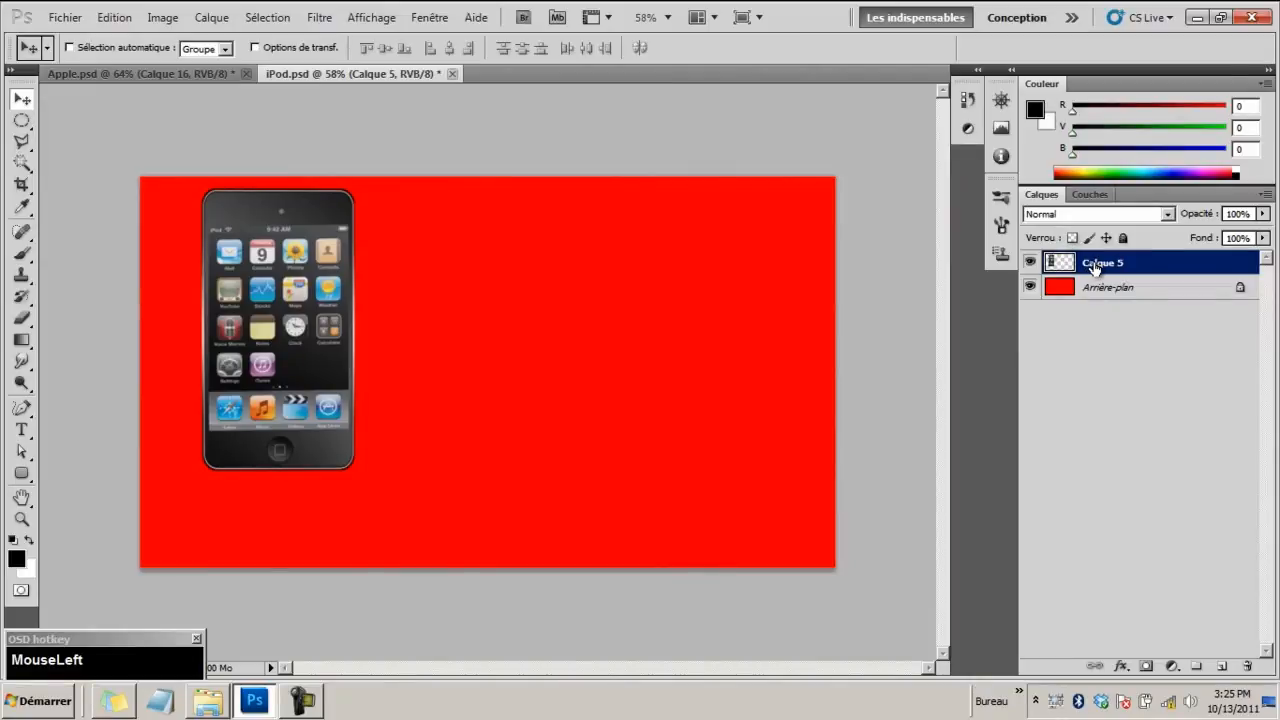
Try duplicating the iPod layer, flipping the copy vertically and placing it directly beneath the original as a reflection
{"action": "left_click_drag", "start_coordinate": [1095, 267], "coordinate": [1223, 668]}
{"action": "left_click_drag", "start_coordinate": [277, 325], "coordinate": [460, 327]}
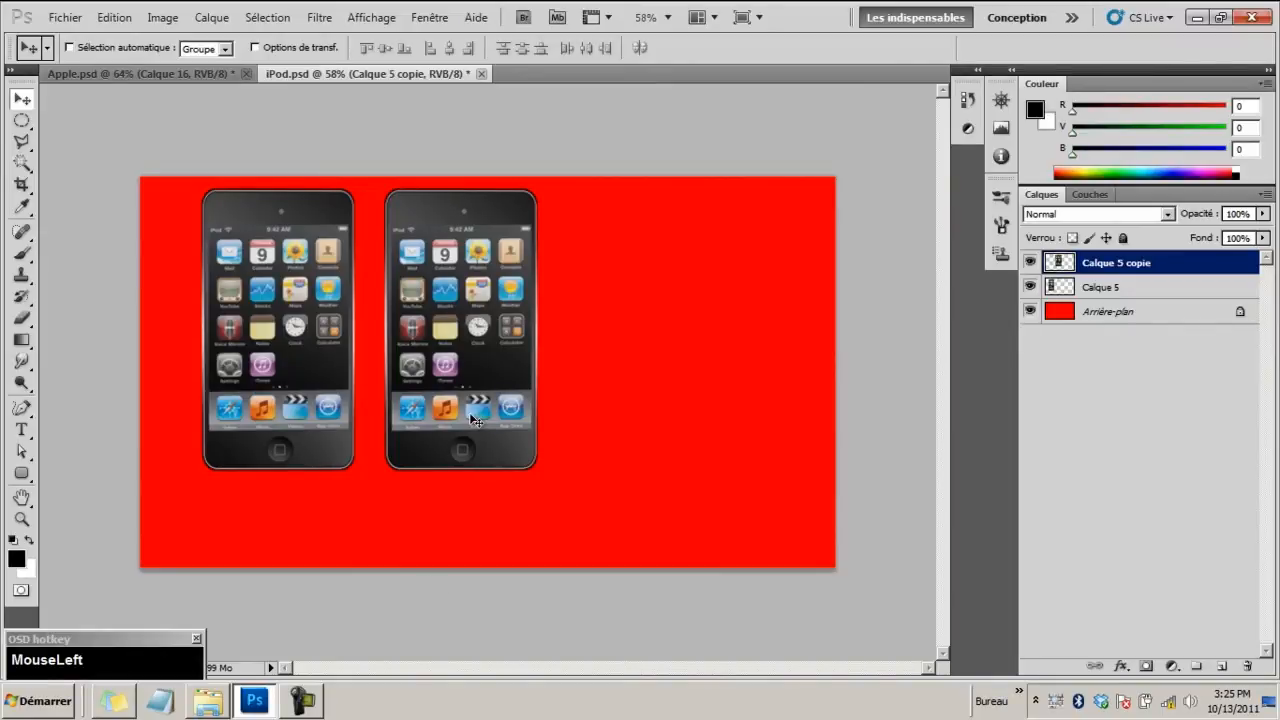
{"action": "key", "text": "ctrl+t"}
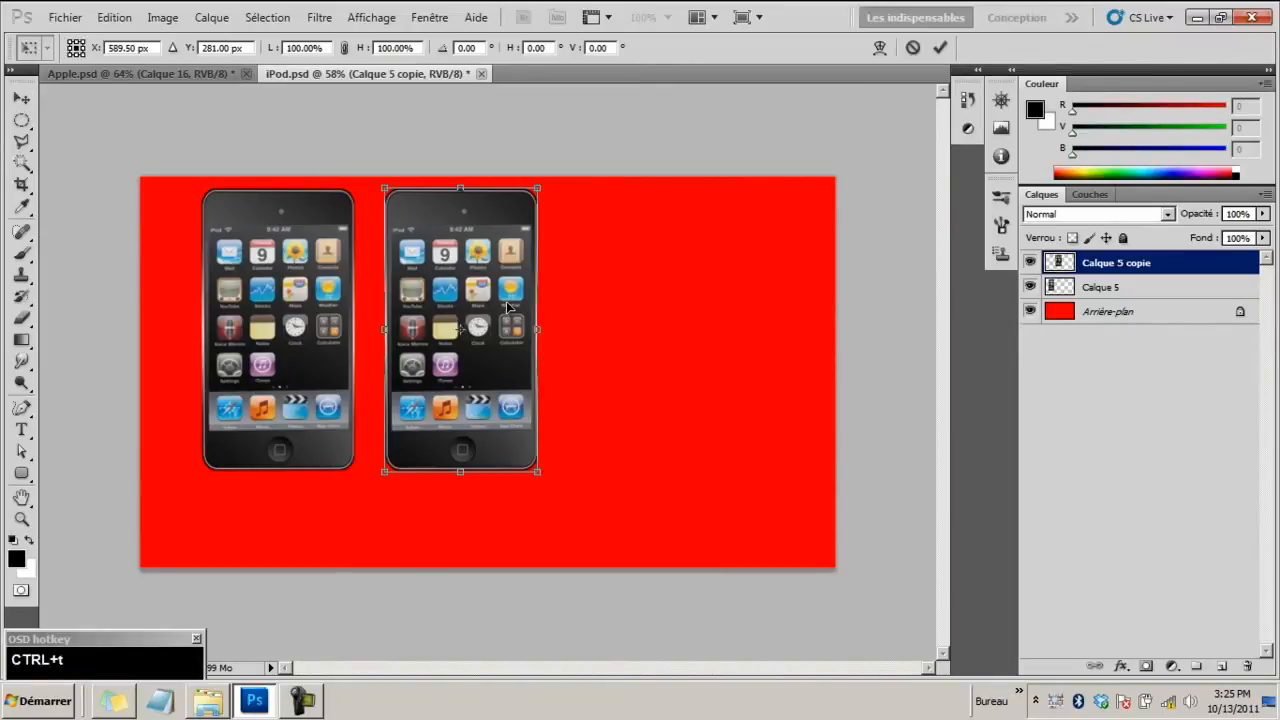
{"action": "right_click", "coordinate": [506, 301]}
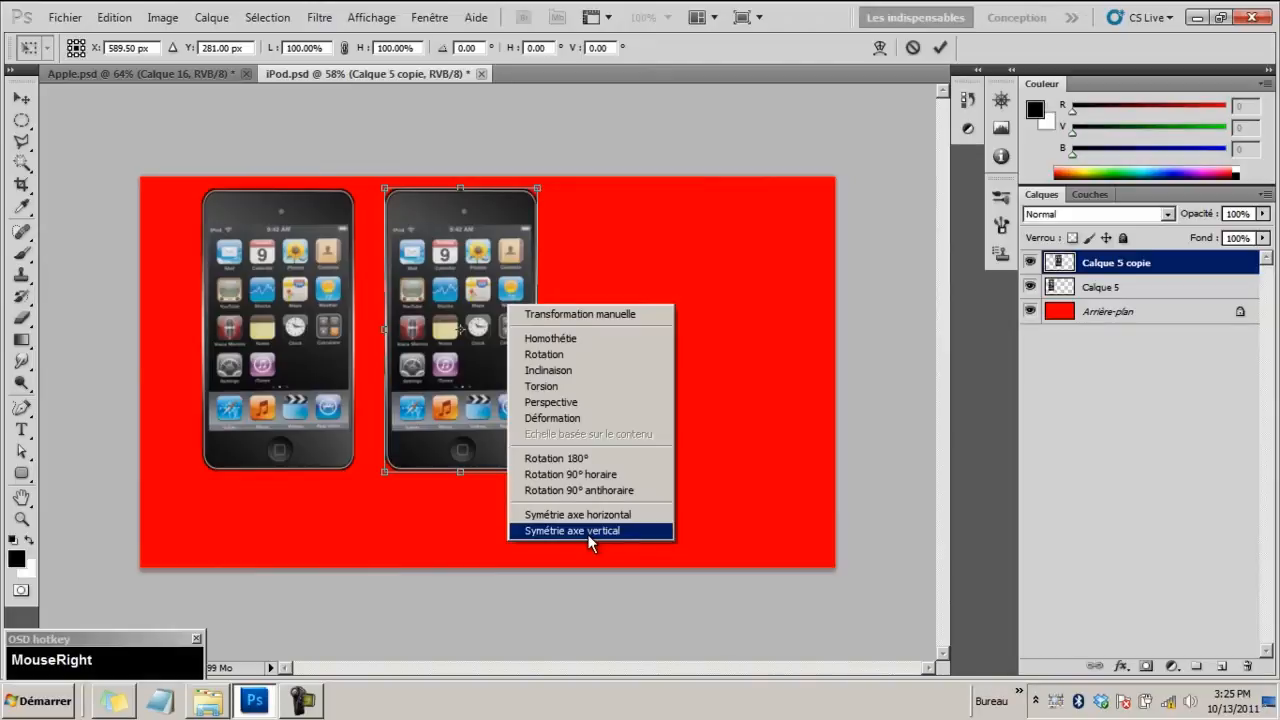
{"action": "left_click", "coordinate": [587, 531]}
{"action": "left_click_drag", "start_coordinate": [505, 252], "coordinate": [320, 540]}
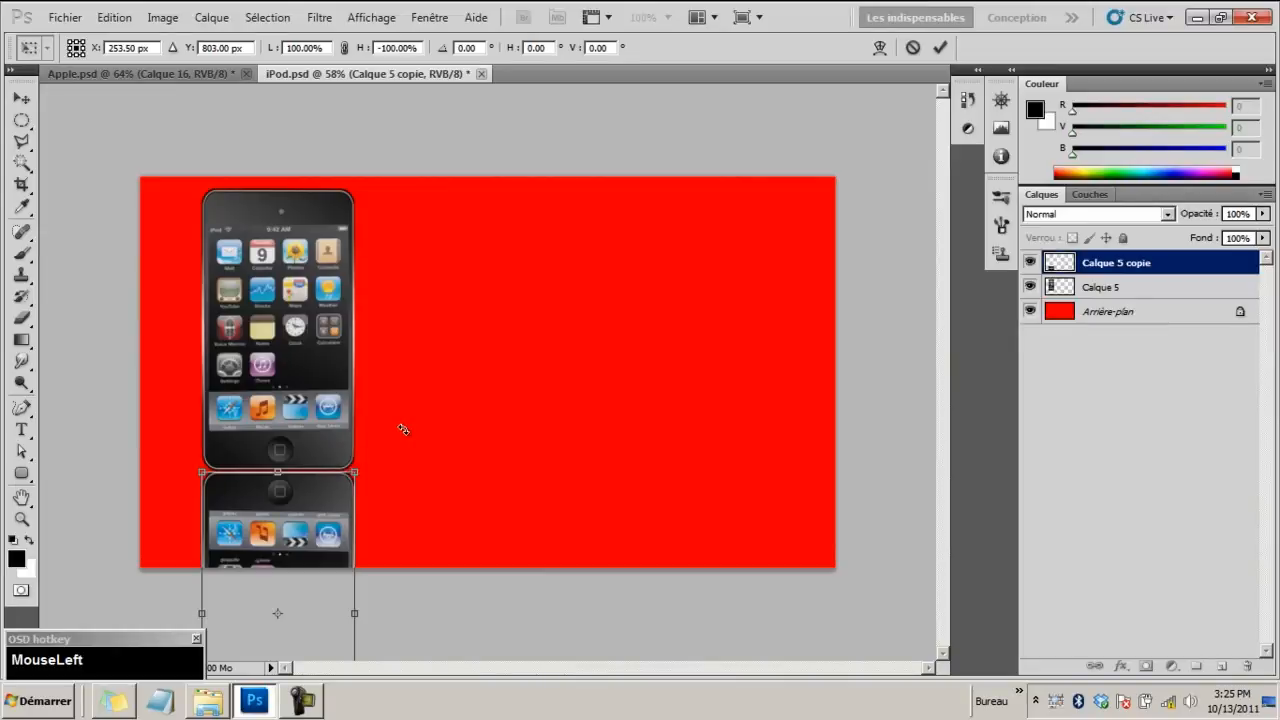
{"action": "key", "text": "Return"}
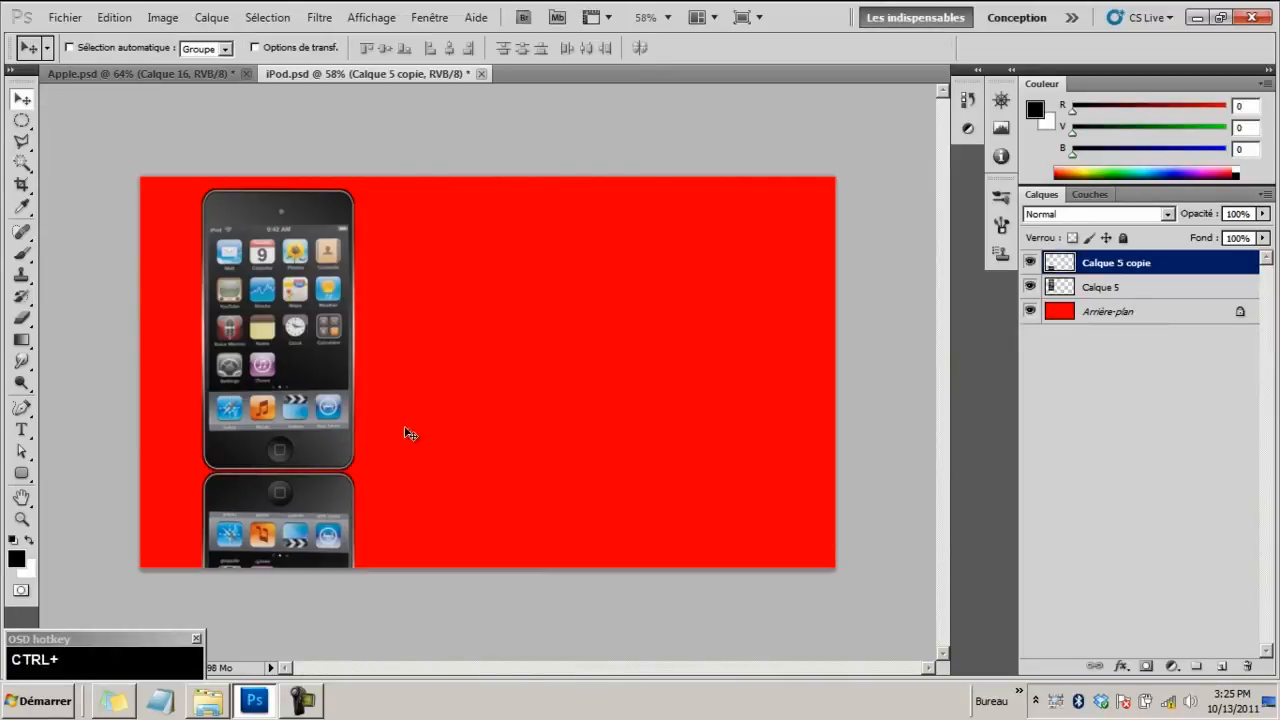
Undo the flip, the placement and the duplication of the iPod layer
{"action": "key", "text": "ctrl+alt+z"}
{"action": "key", "text": "ctrl+alt+z"}
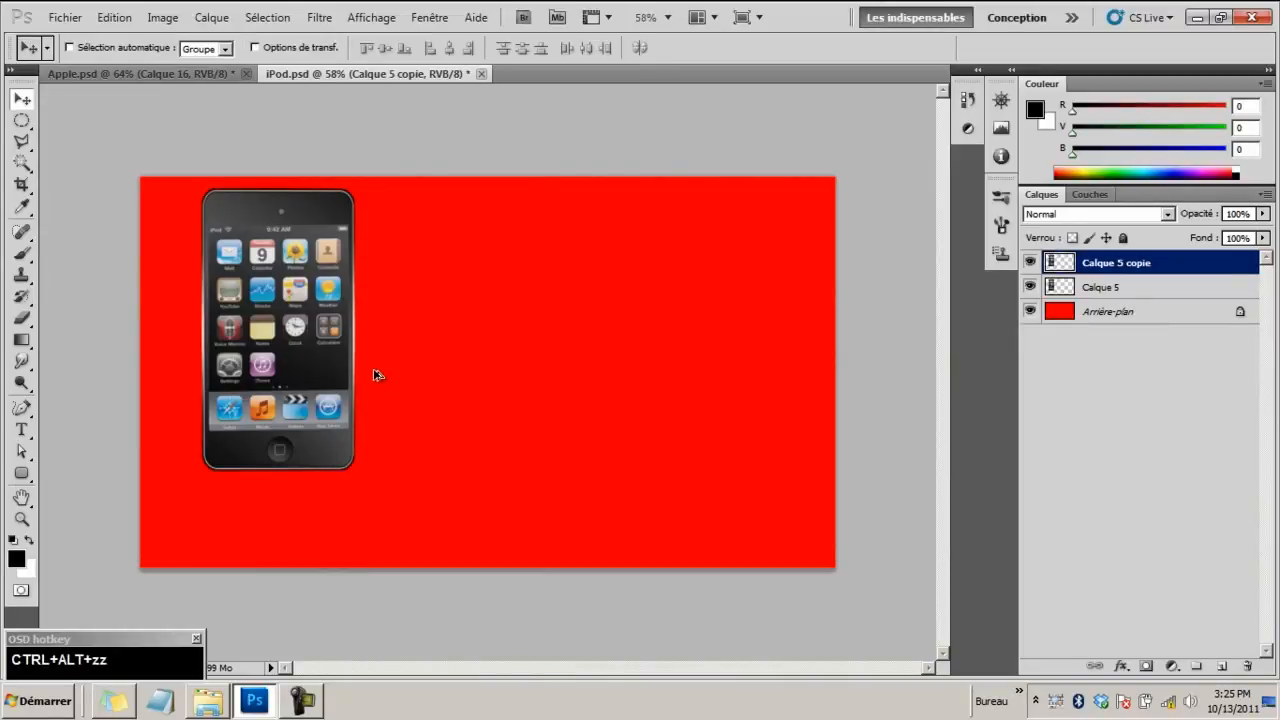
{"action": "key", "text": "ctrl+alt+z"}
Scale the iPod down proportionally to roughly three quarters of its size, keeping it near the canvas's upper left
{"action": "key", "text": "ctrl+t"}
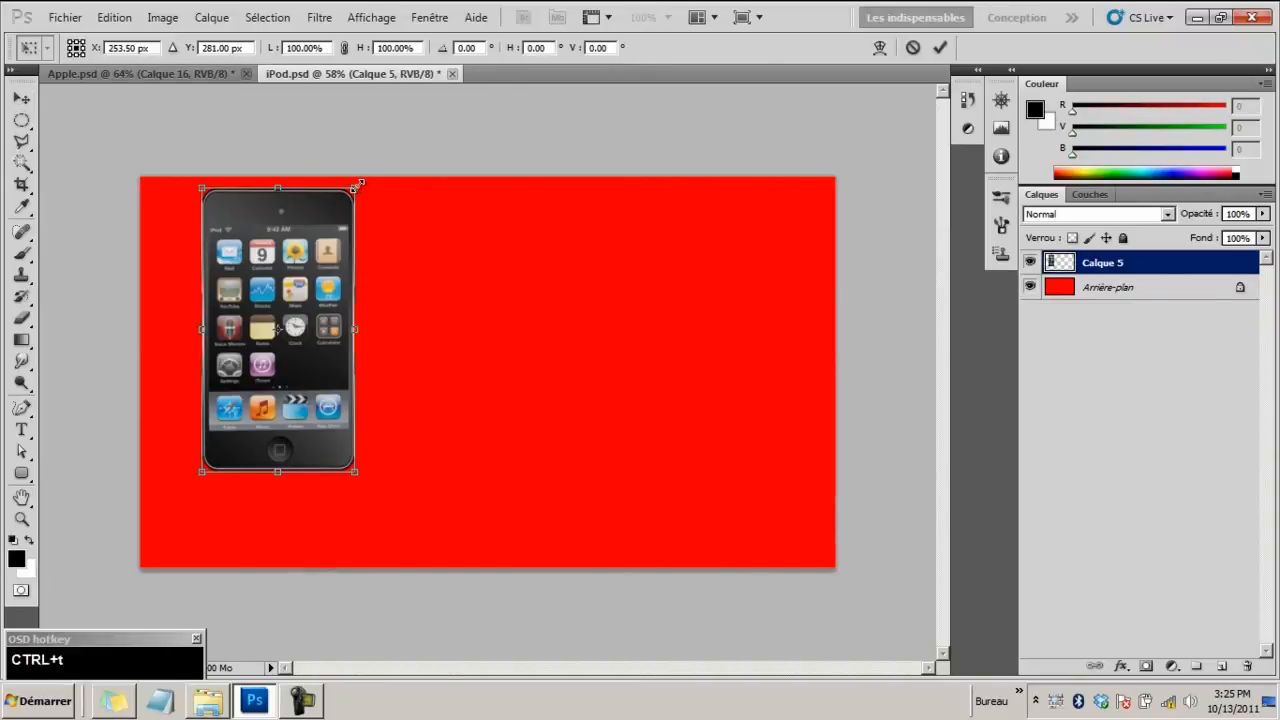
{"action": "left_click_drag", "start_coordinate": [360, 183], "coordinate": [301, 229]}
{"action": "double_click", "coordinate": [294, 228]}
Duplicate the scaled iPod layer and move the copy to the right of the original, slightly lower
{"action": "left_click", "coordinate": [1120, 263]}
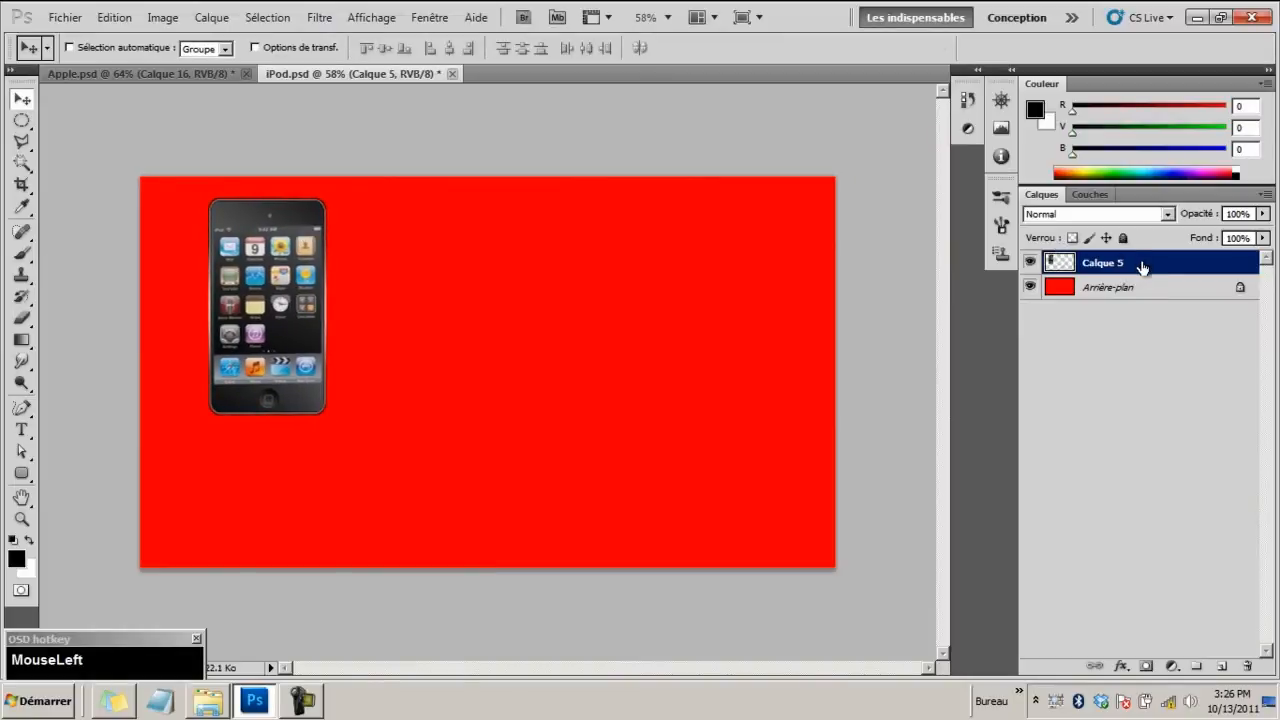
{"action": "left_click_drag", "start_coordinate": [1120, 263], "coordinate": [1224, 667]}
{"action": "left_click_drag", "start_coordinate": [315, 336], "coordinate": [463, 377]}
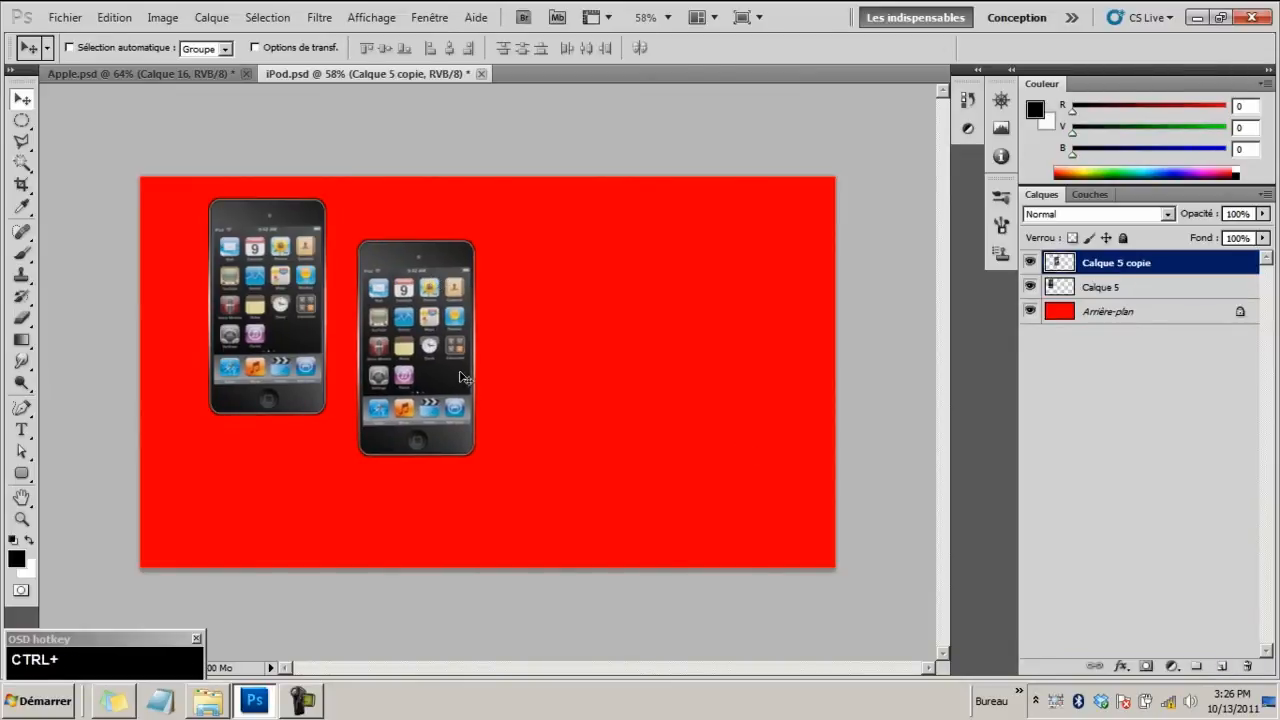
Flip the copied iPod layer vertically and place it directly beneath the original, bottom edges nearly touching
{"action": "key", "text": "ctrl+t"}
{"action": "right_click", "coordinate": [455, 346]}
{"action": "left_click", "coordinate": [515, 575]}
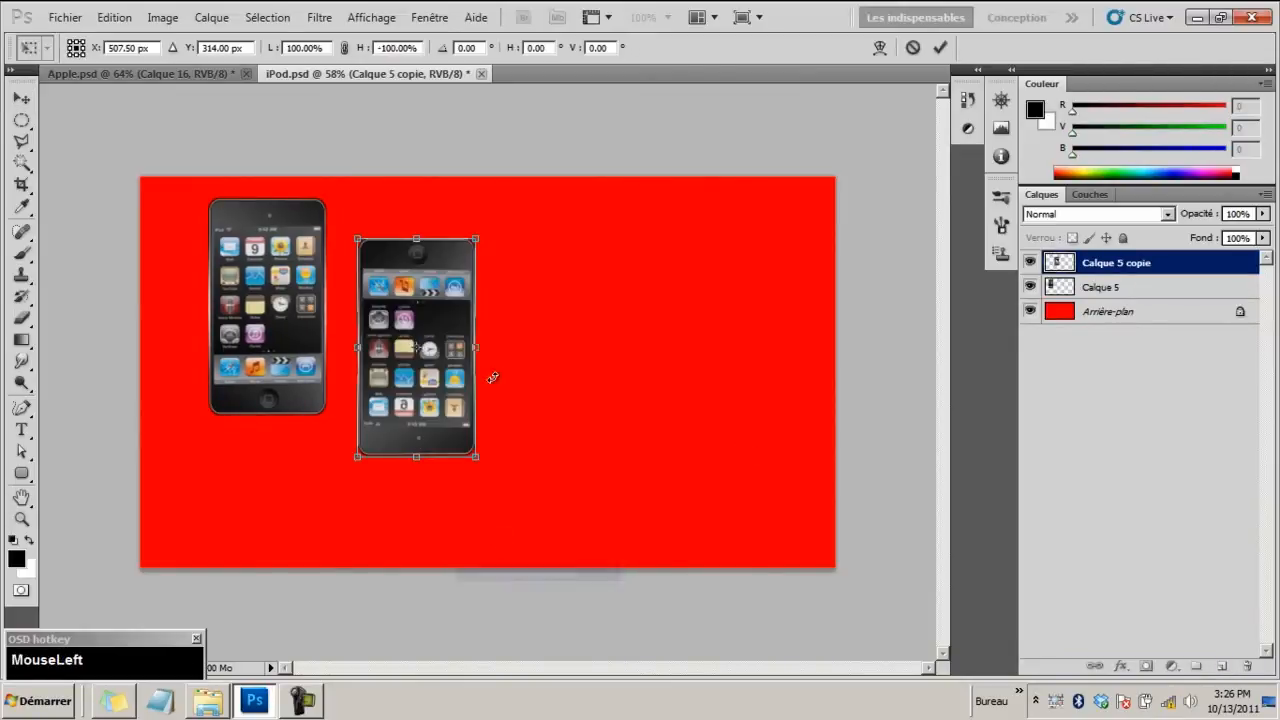
{"action": "left_click_drag", "start_coordinate": [457, 262], "coordinate": [308, 440]}
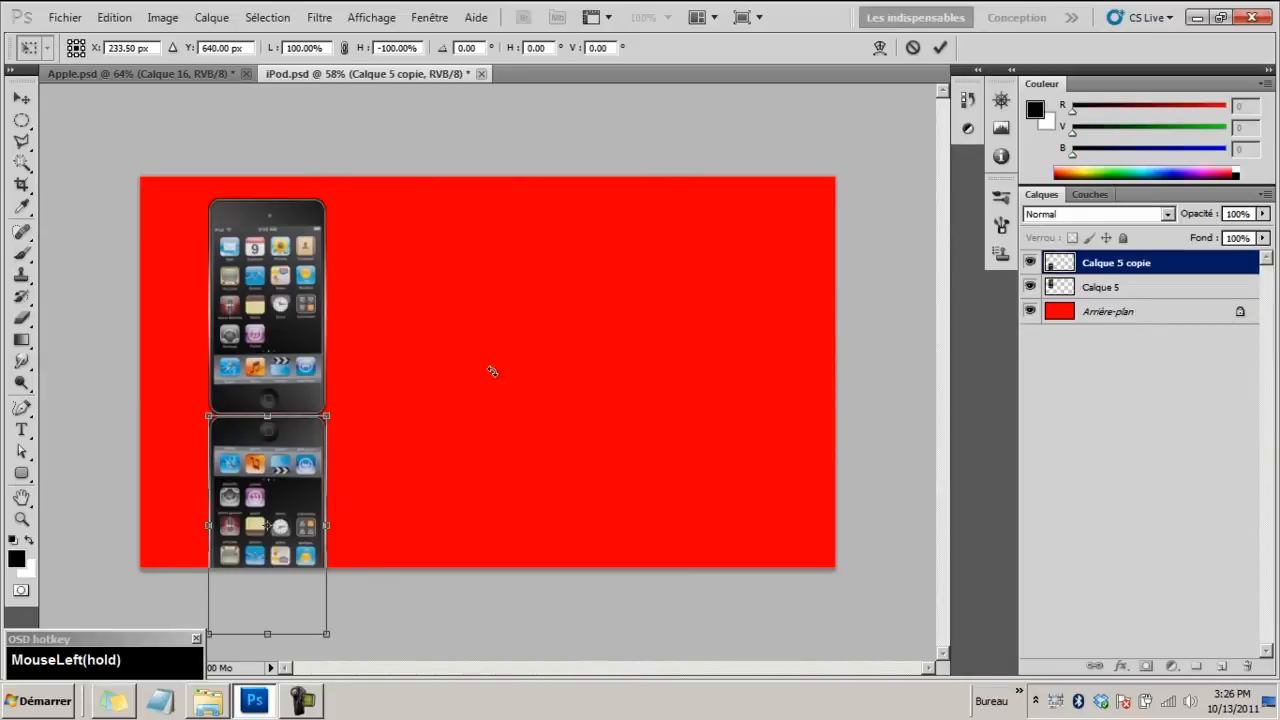
{"action": "key", "text": "Return"}
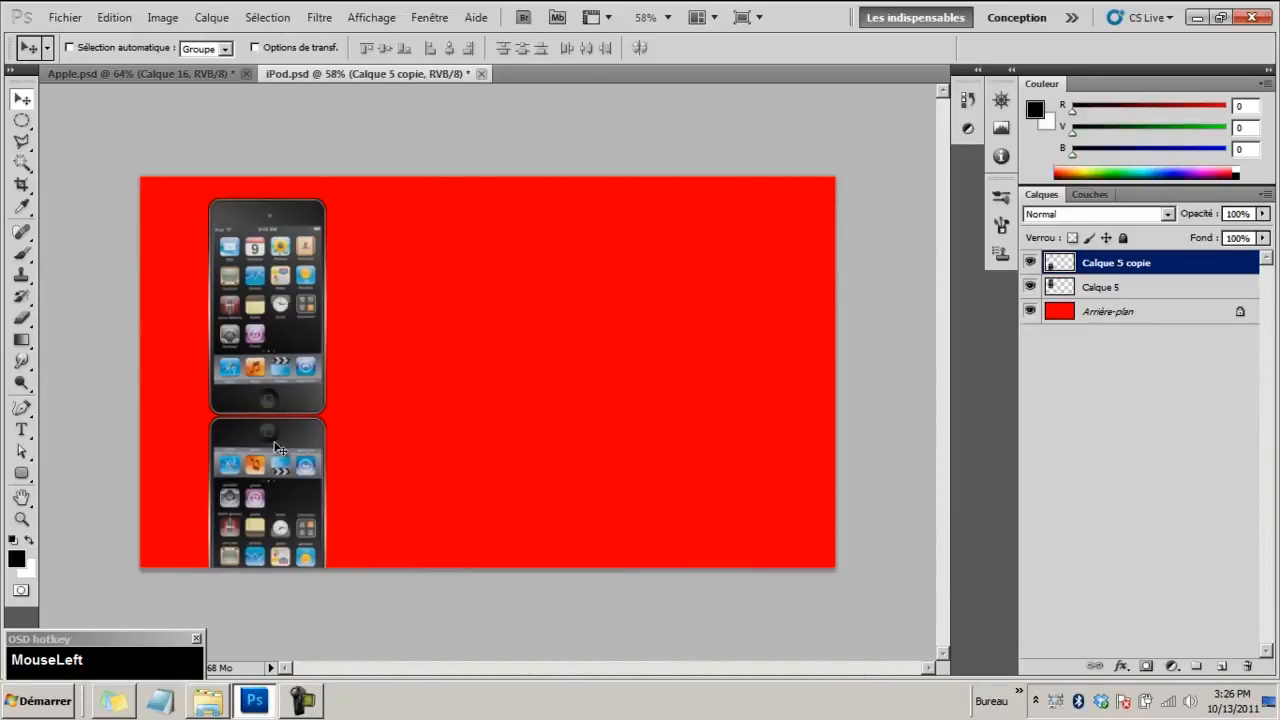
Add a layer mask to the flipped iPod copy and make the mask the active target
{"action": "left_click", "coordinate": [1148, 672]}
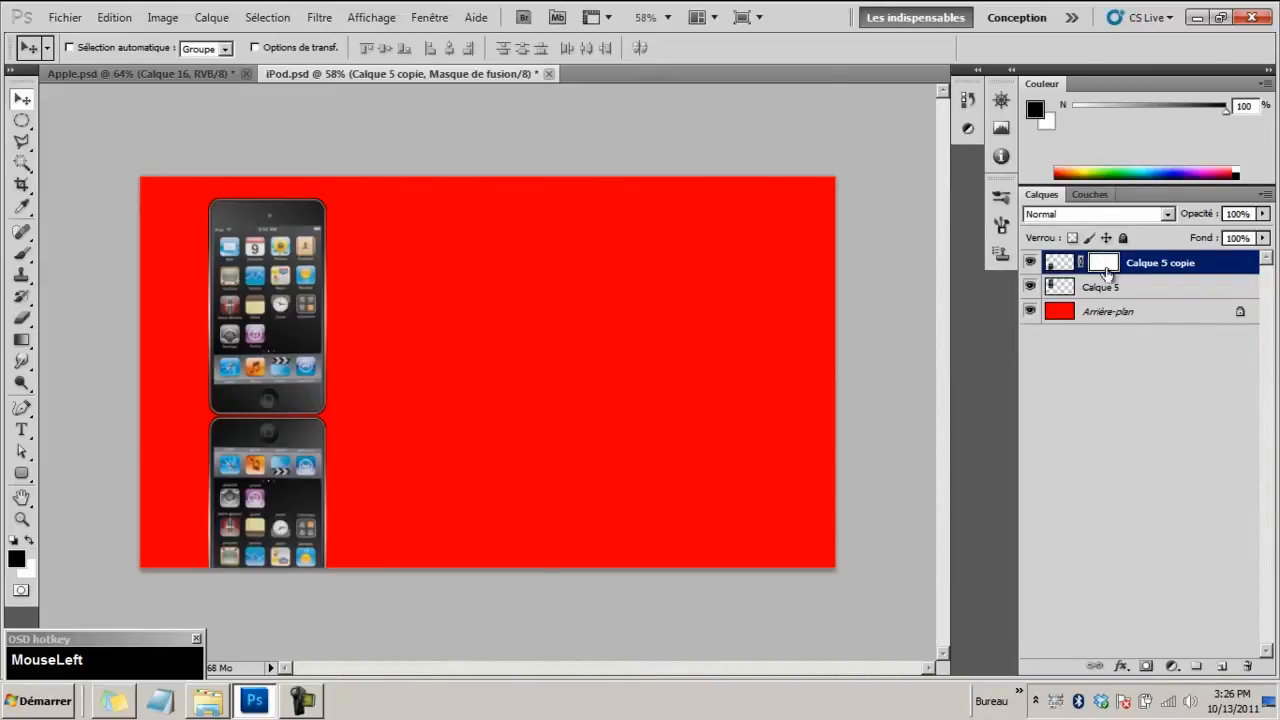
{"action": "left_click", "coordinate": [1060, 263]}
{"action": "left_click", "coordinate": [1031, 263]}
{"action": "left_click", "coordinate": [1031, 263]}
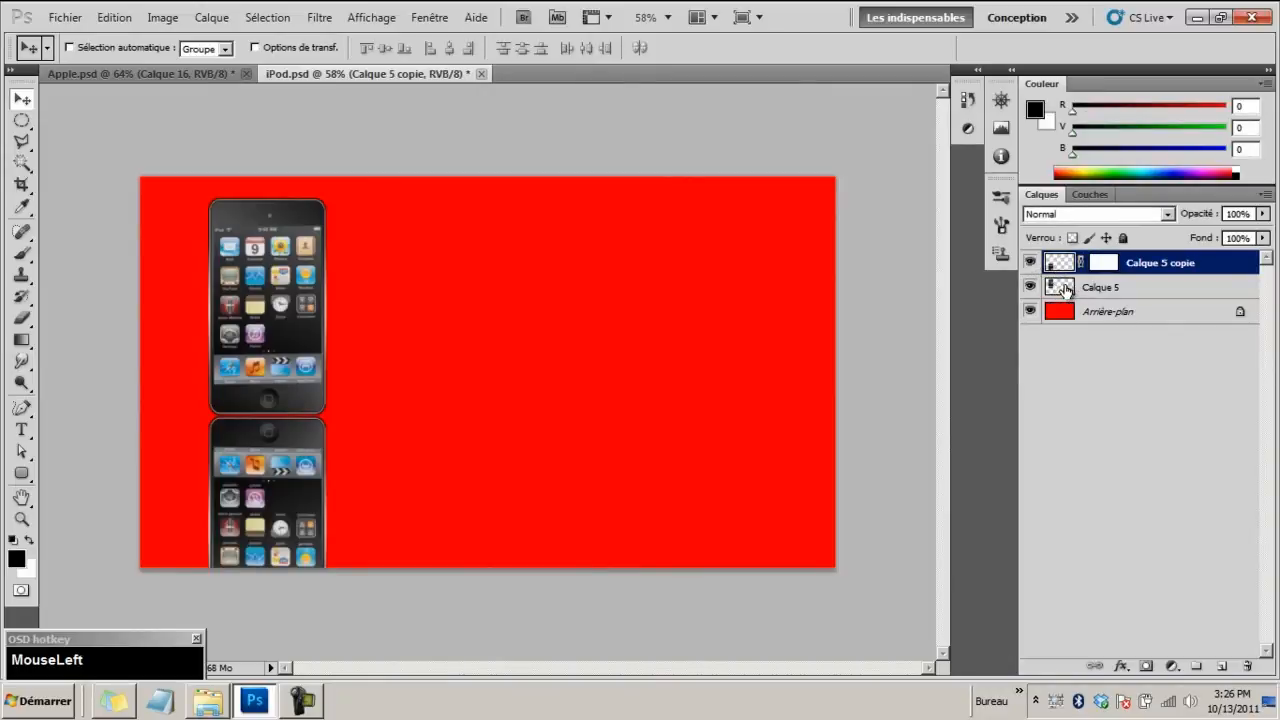
{"action": "left_click", "coordinate": [1100, 288]}
{"action": "left_click", "coordinate": [1106, 263]}
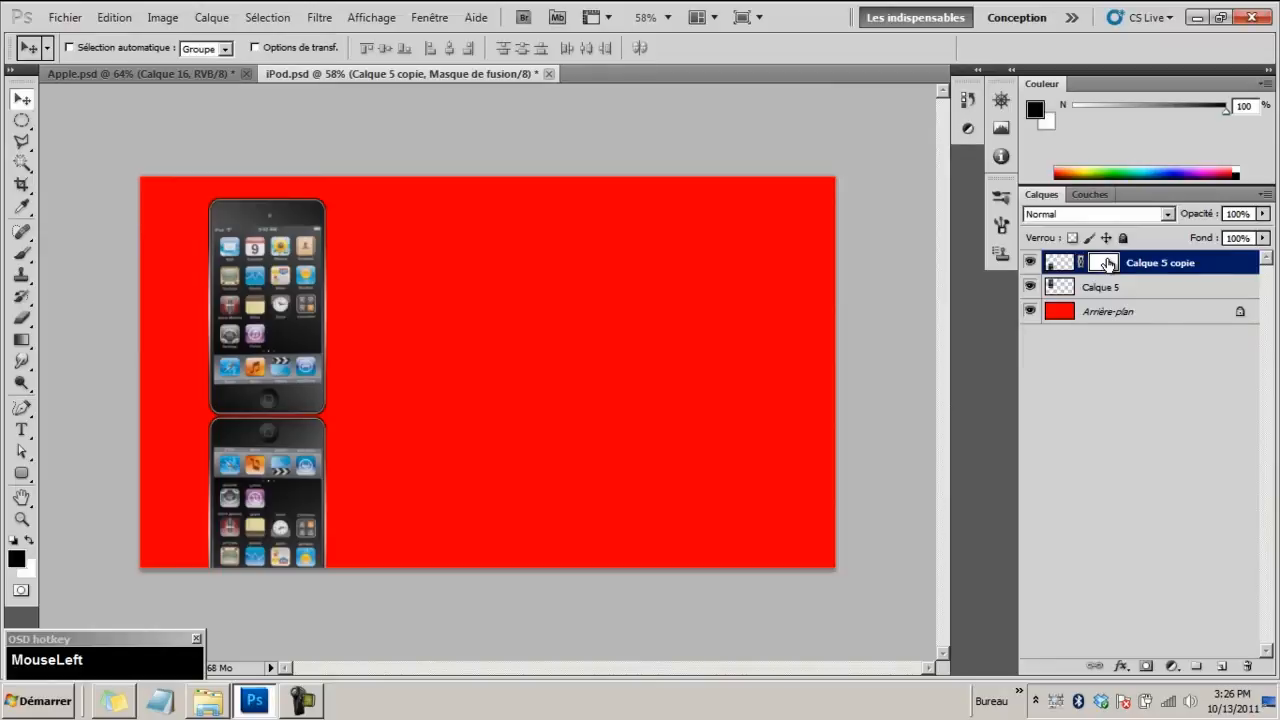
Try painting black on the reflection's mask with a soft size 55 brush at 40% opacity
{"action": "key", "text": "b"}
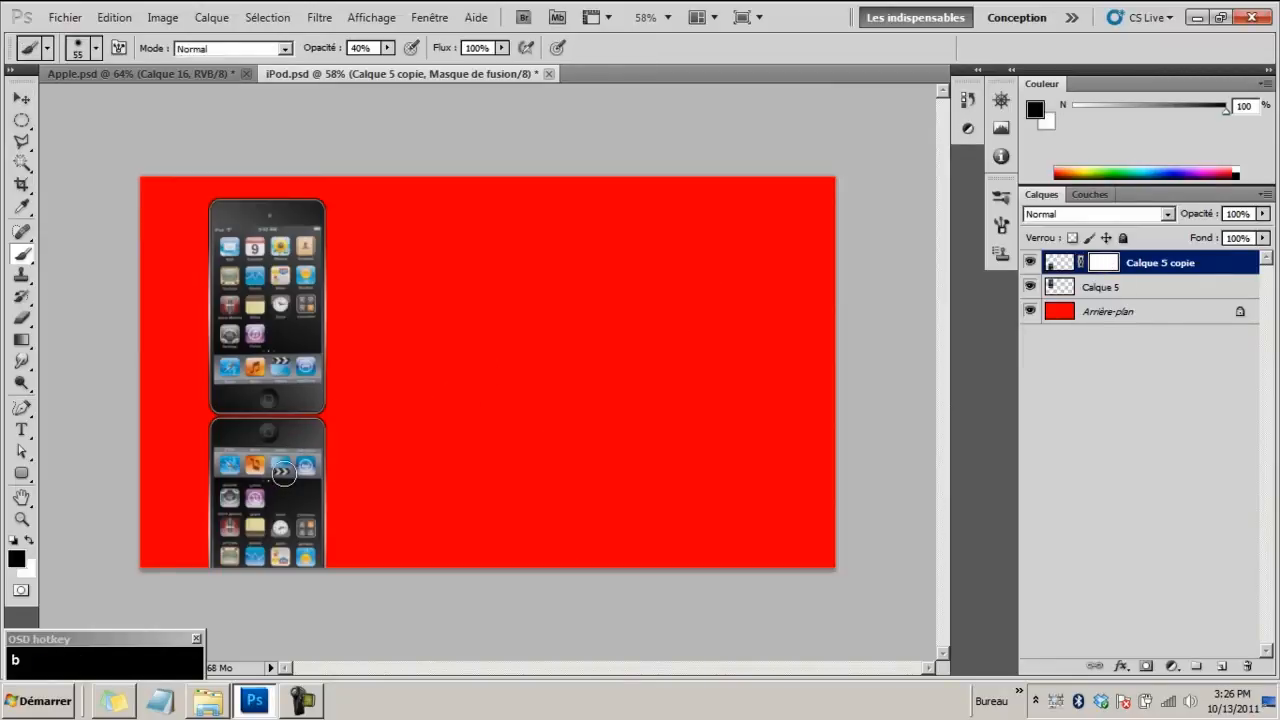
{"action": "mouse_move", "coordinate": [288, 456]}
{"action": "left_mouse_down"}
{"action": "mouse_move", "coordinate": [256, 478]}
{"action": "mouse_move", "coordinate": [268, 468]}
{"action": "mouse_move", "coordinate": [282, 488]}
{"action": "mouse_move", "coordinate": [250, 462]}
{"action": "mouse_move", "coordinate": [228, 492]}
{"action": "mouse_move", "coordinate": [279, 484]}
{"action": "mouse_move", "coordinate": [280, 465]}
{"action": "left_mouse_up"}
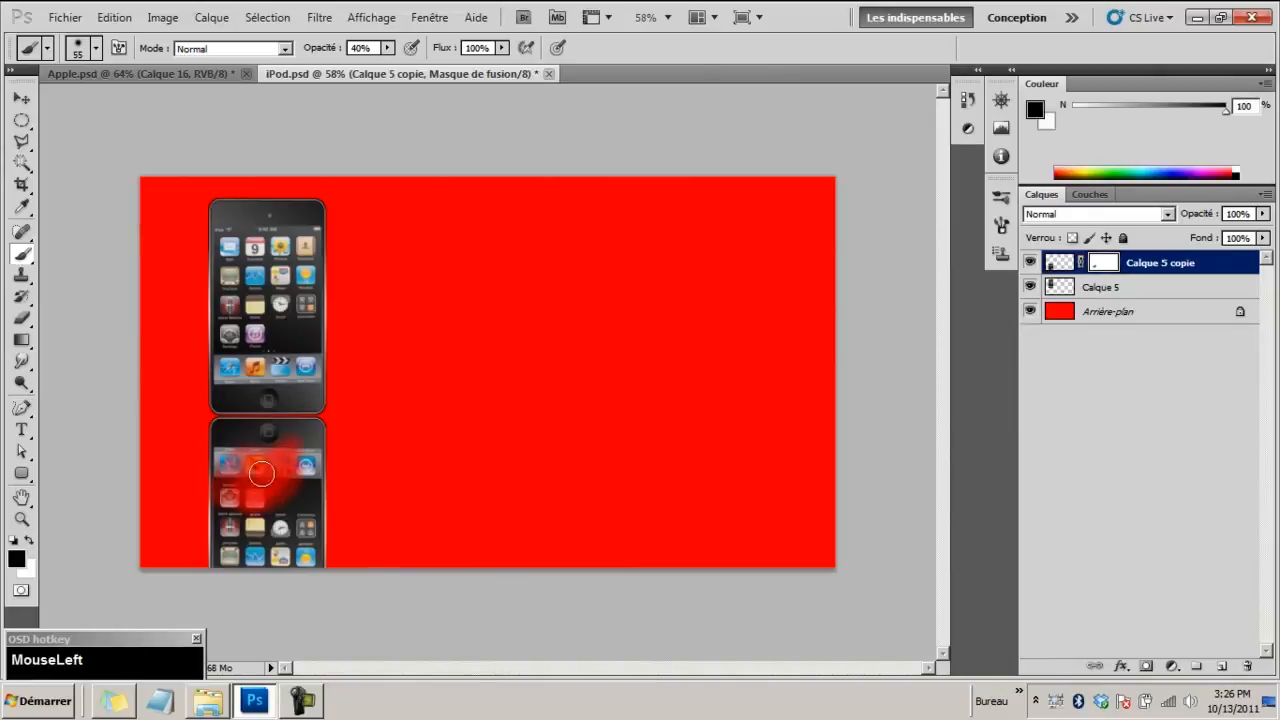
{"action": "left_click", "coordinate": [230, 483]}
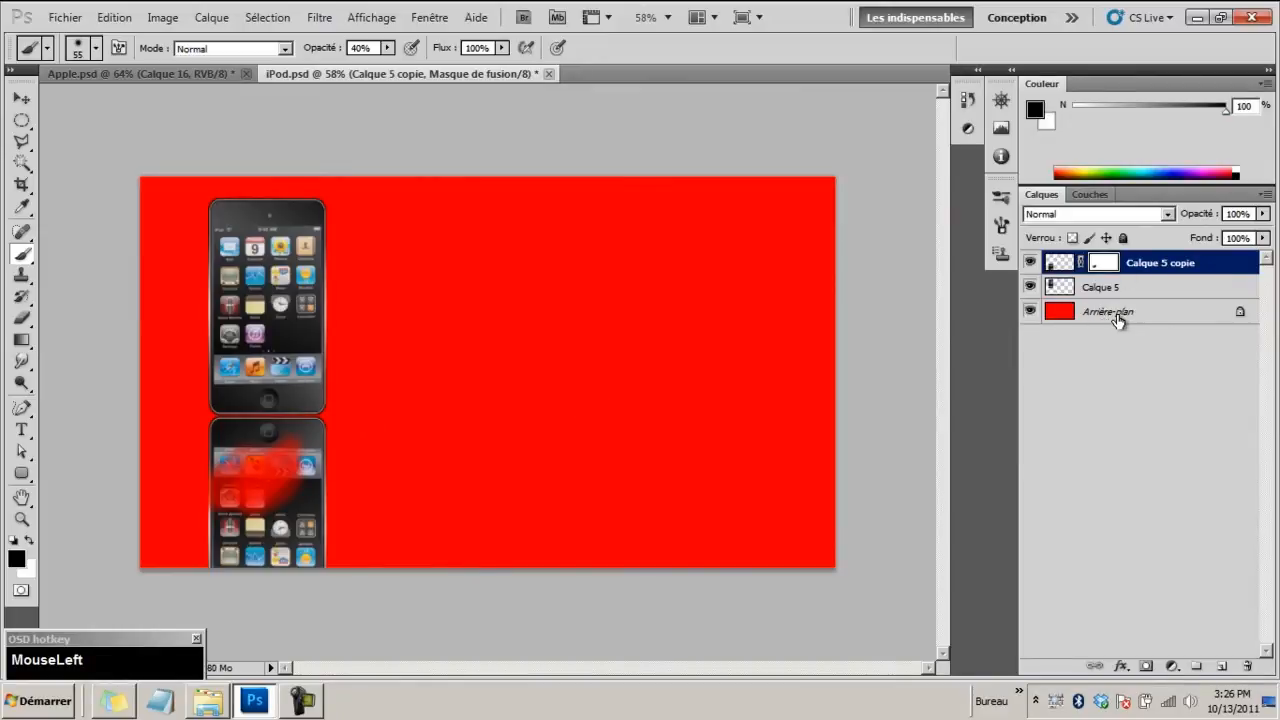
Undo the brush strokes on the reflection's mask, stepping back past the mask's creation, and restore the blank mask
{"action": "key", "text": "ctrl+alt+z"}
{"action": "key", "text": "ctrl+alt+z"}
{"action": "key", "text": "ctrl+alt+z"}
{"action": "key", "text": "ctrl+alt+z"}
{"action": "key", "text": "ctrl+alt+z"}
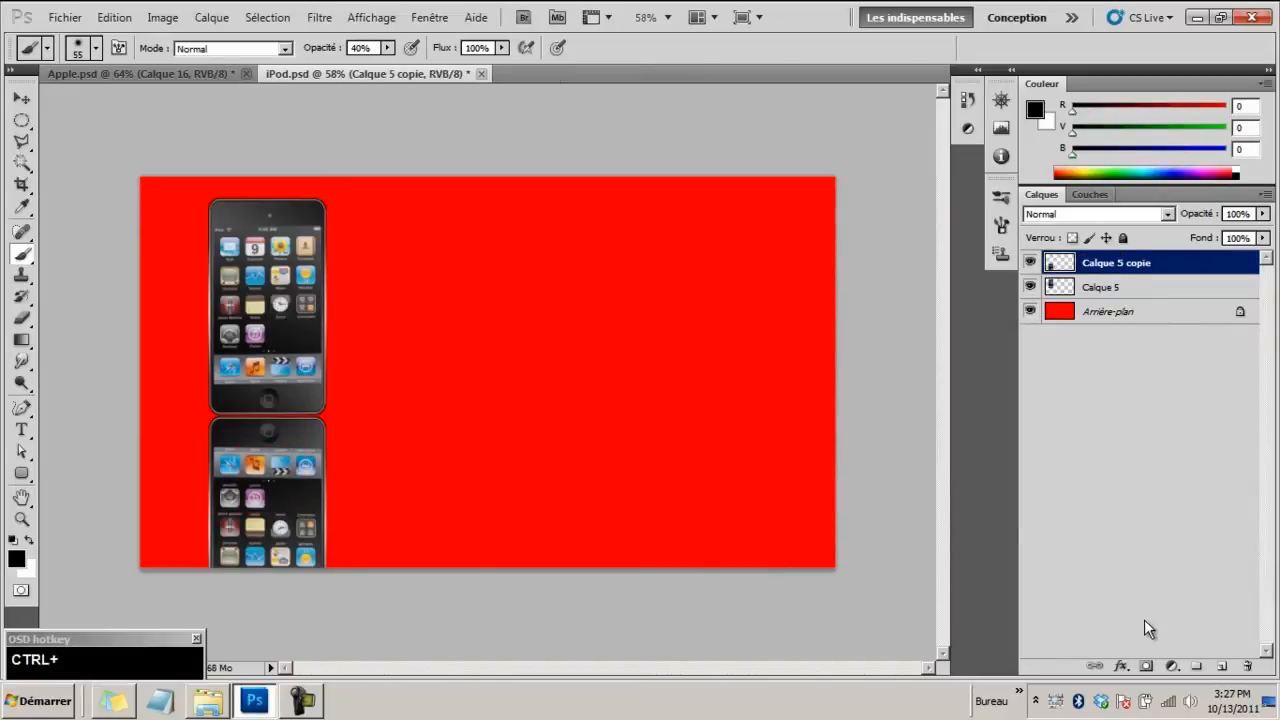
{"action": "key", "text": "ctrl+shift+z"}
Set the Gradient tool to the black-to-white preset and target the flipped copy's layer mask
{"action": "right_click", "coordinate": [22, 340]}
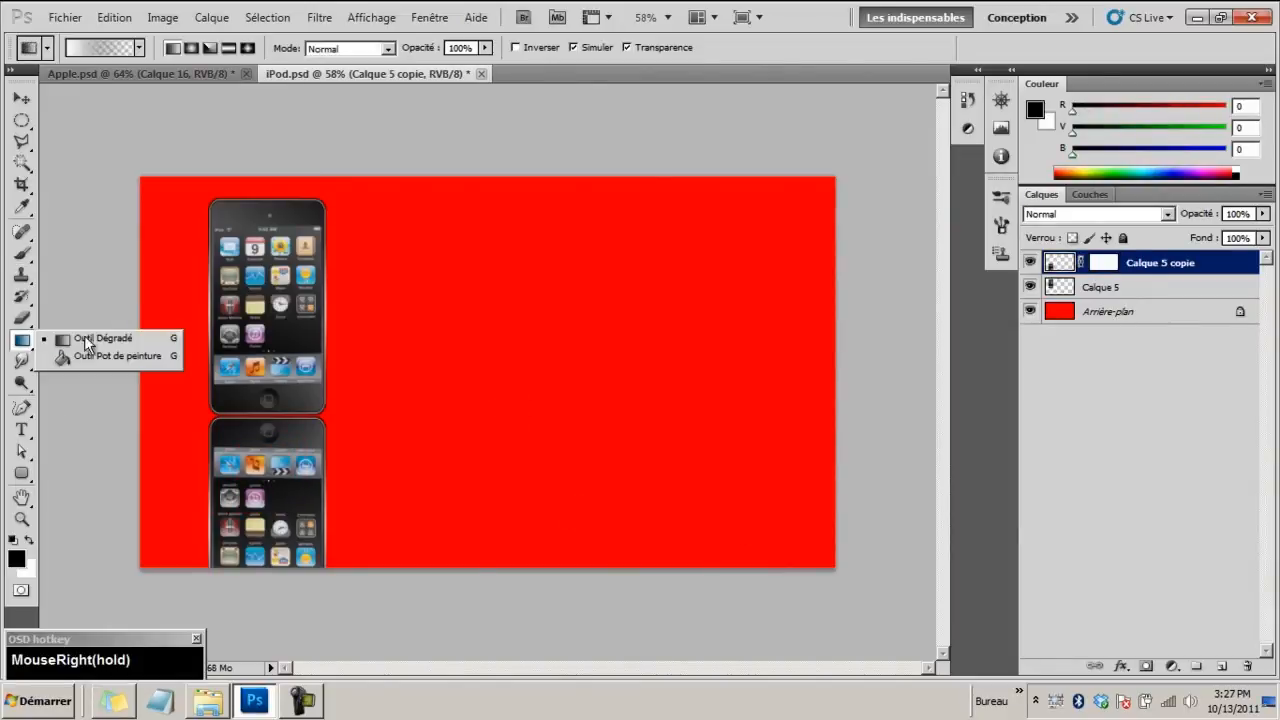
{"action": "left_click", "coordinate": [88, 335]}
{"action": "left_click", "coordinate": [115, 48]}
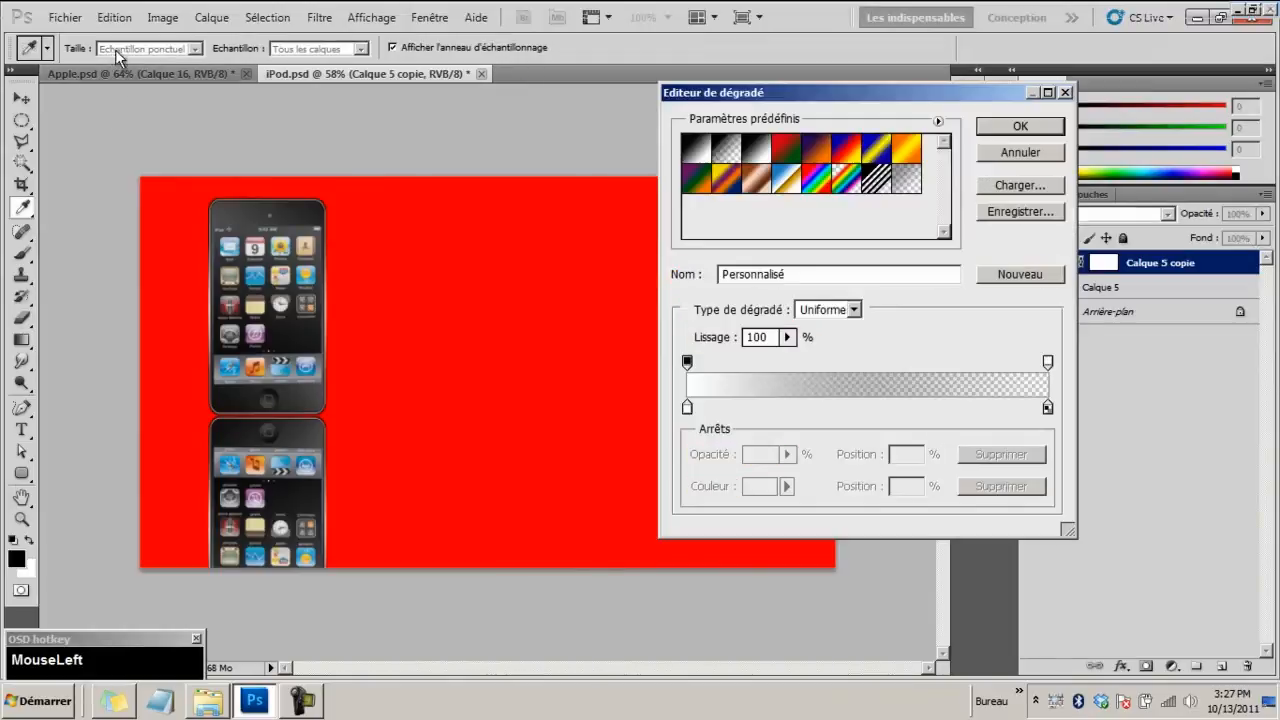
{"action": "left_click", "coordinate": [698, 150]}
{"action": "left_click", "coordinate": [1000, 128]}
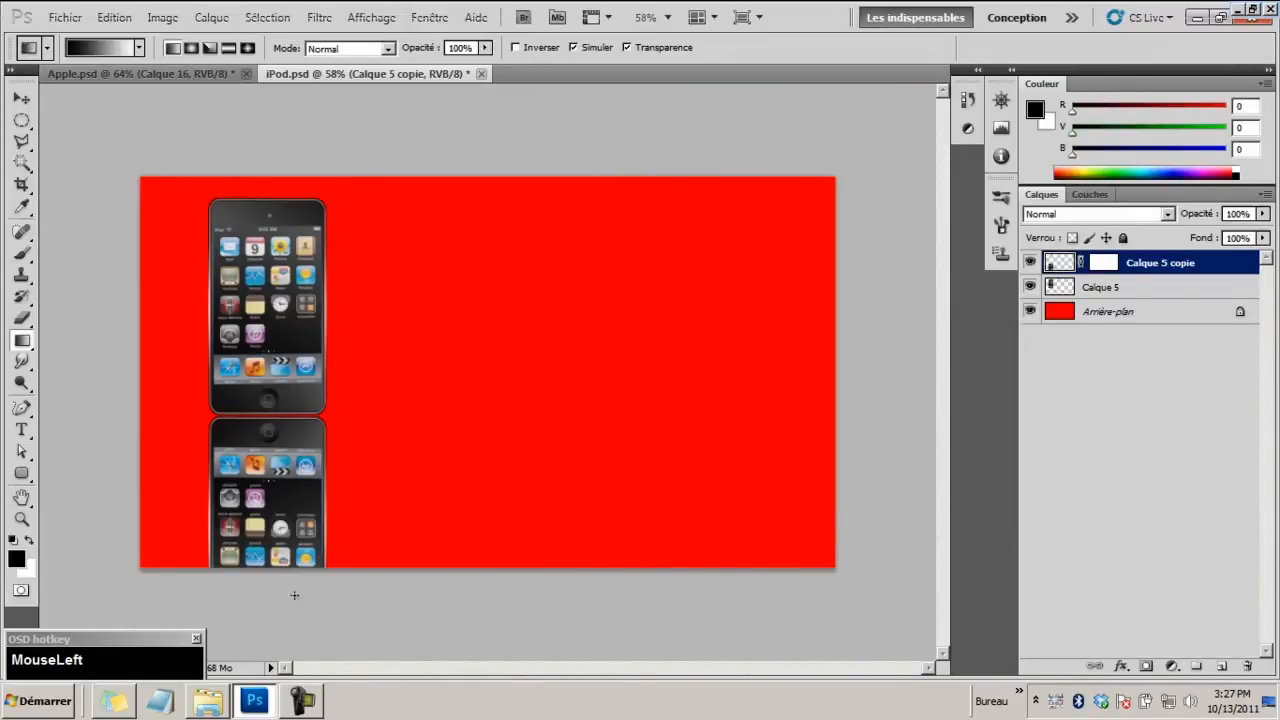
{"action": "left_click", "coordinate": [1110, 265]}
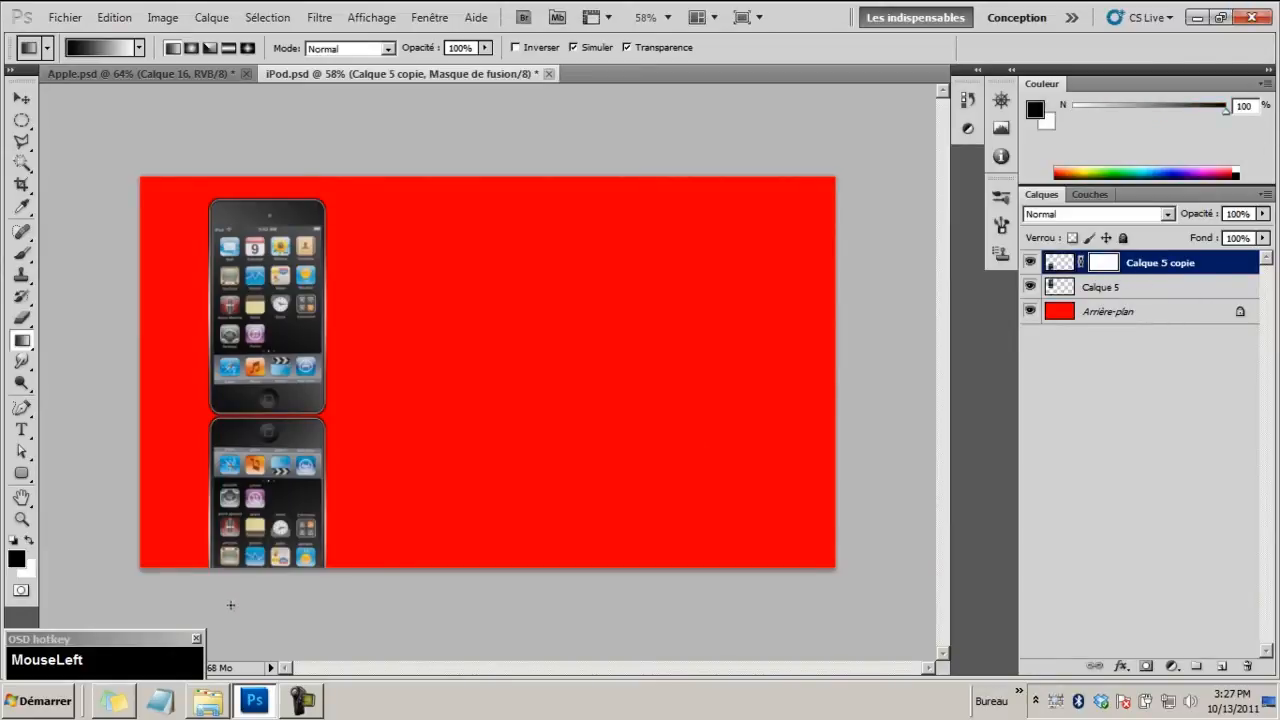
Try vertical black-to-white gradients of different lengths on the reflection's mask, undoing each one
{"action": "left_click_drag", "start_coordinate": [261, 606], "coordinate": [266, 283]}
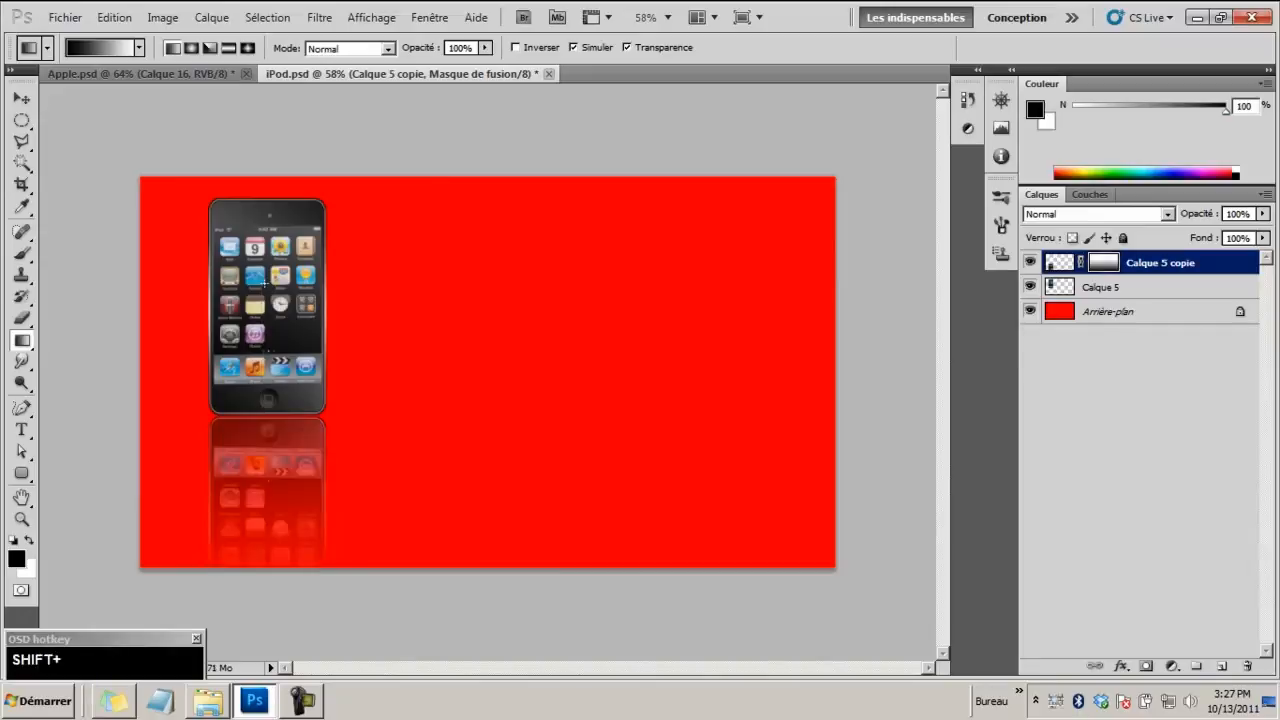
{"action": "key", "text": "ctrl+alt+z"}
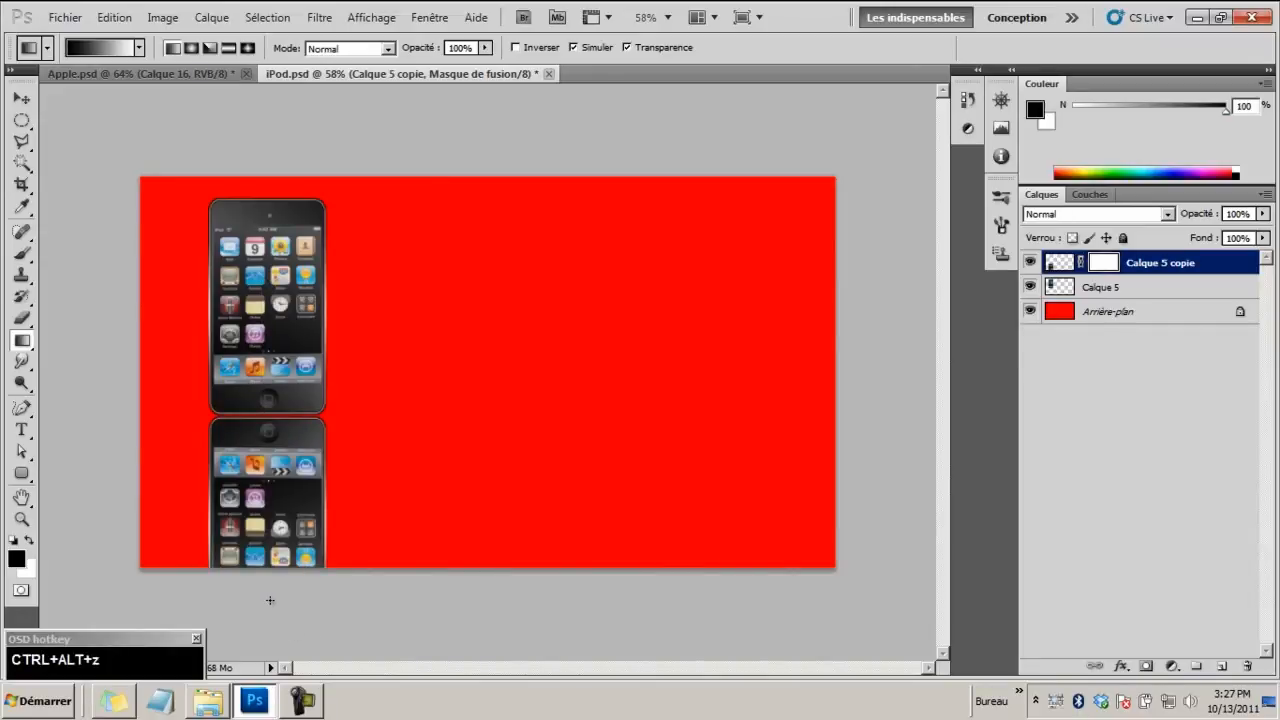
{"action": "left_click_drag", "start_coordinate": [270, 600], "coordinate": [268, 77]}
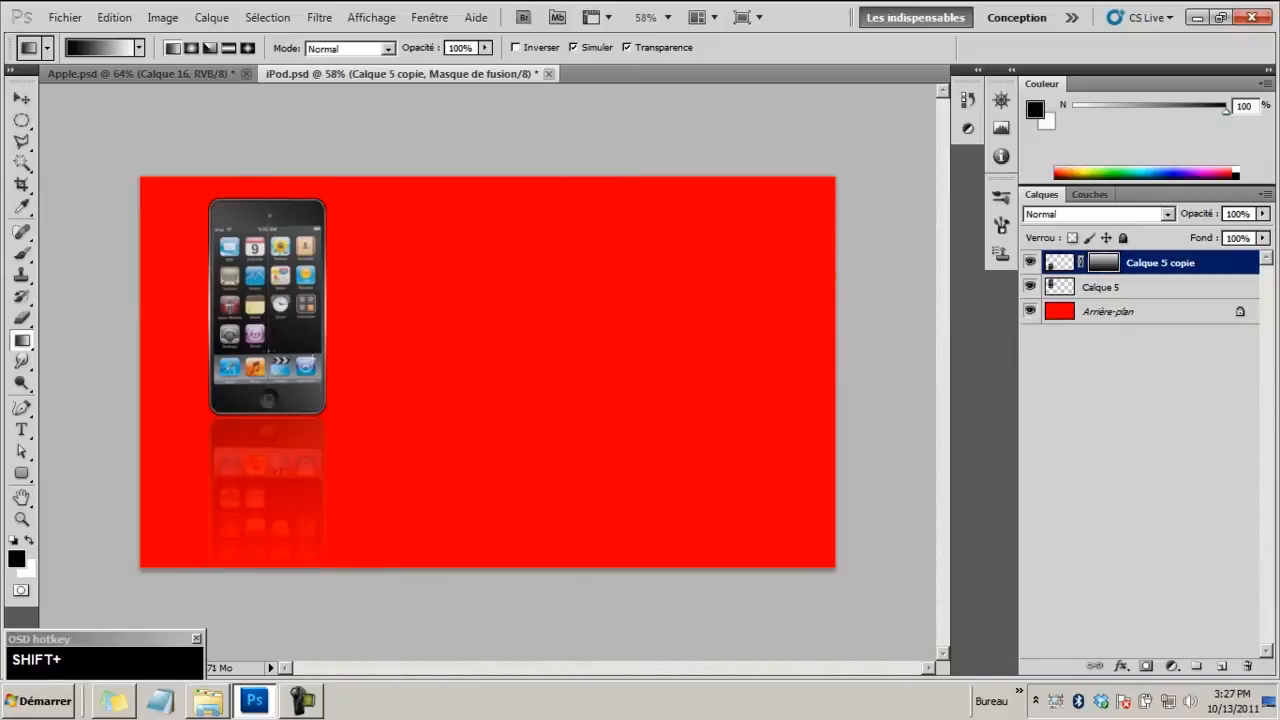
{"action": "key", "text": "ctrl+alt+z"}
{"action": "left_click_drag", "start_coordinate": [266, 583], "coordinate": [268, 60]}
{"action": "key", "text": "ctrl+alt+z"}
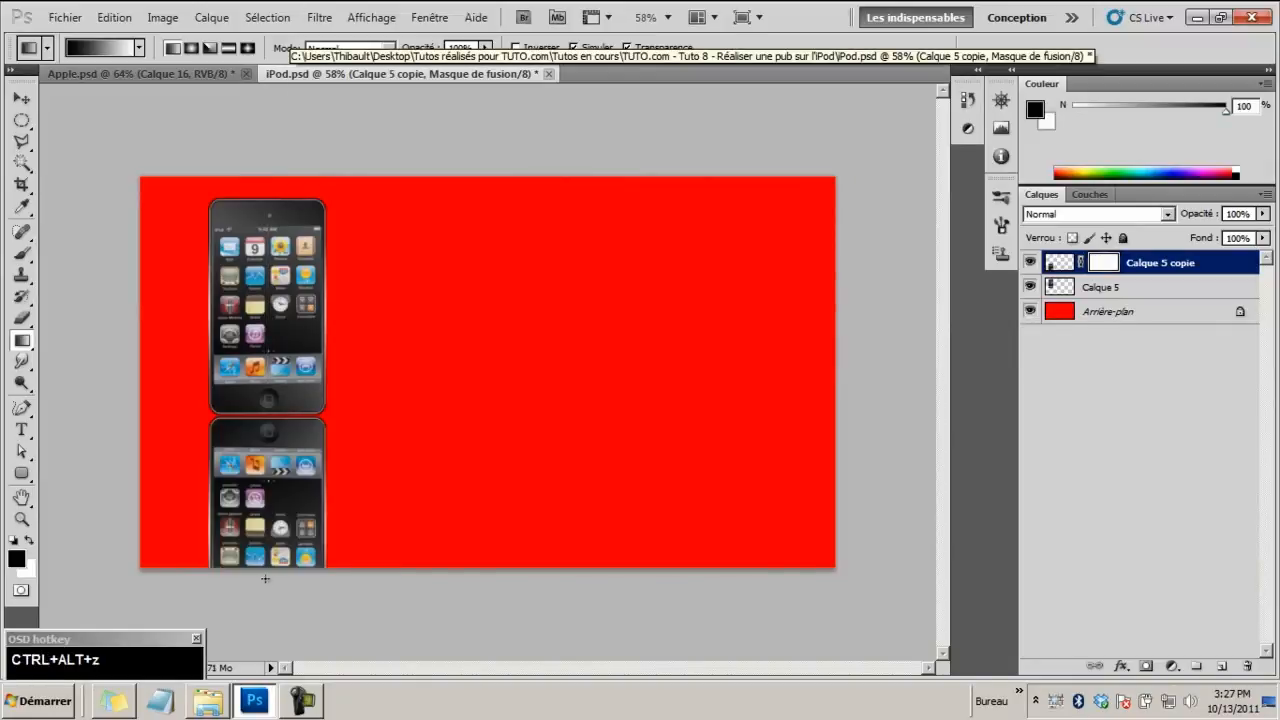
Draw a vertical gradient on the reflection's mask from just below the canvas to well above it, and inspect the mask alone
{"action": "left_click_drag", "start_coordinate": [265, 583], "coordinate": [268, 8]}
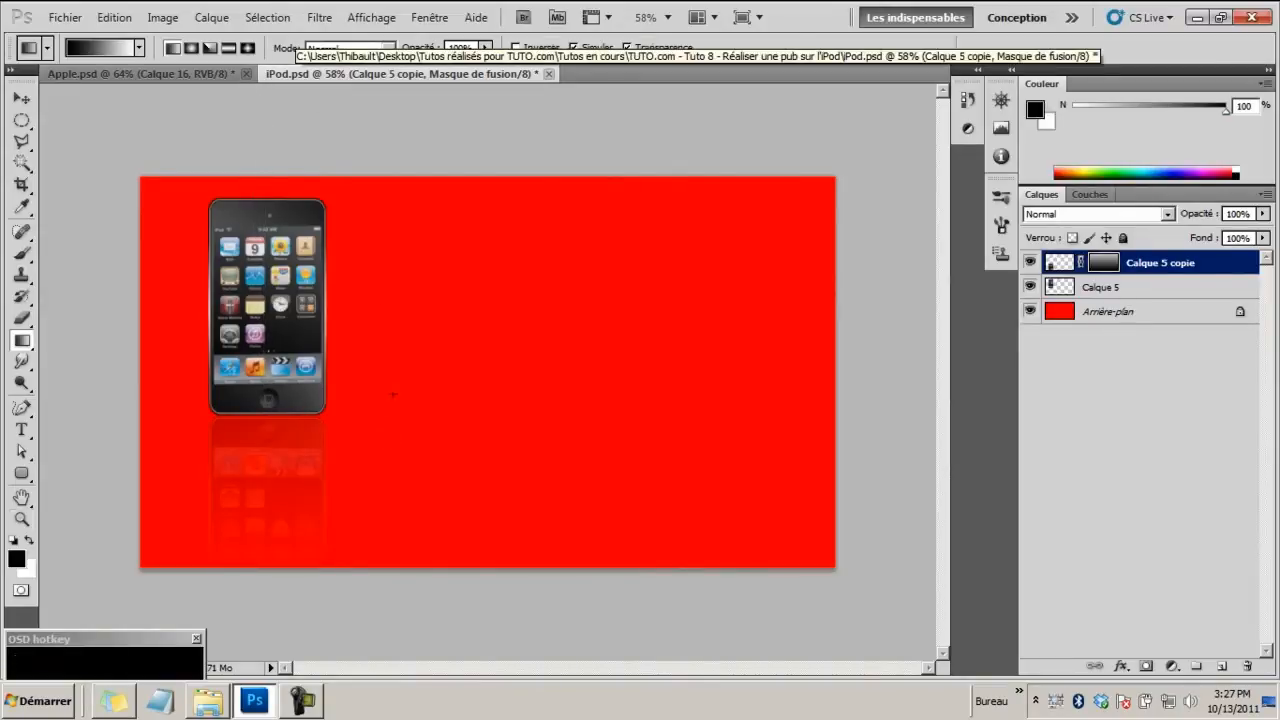
{"action": "key", "text": "z"}
{"action": "left_click", "coordinate": [366, 353]}
{"action": "mouse_move", "coordinate": [366, 353]}
{"action": "left_mouse_down"}
{"action": "mouse_move", "coordinate": [389, 354]}
{"action": "mouse_move", "coordinate": [350, 364]}
{"action": "left_mouse_up"}
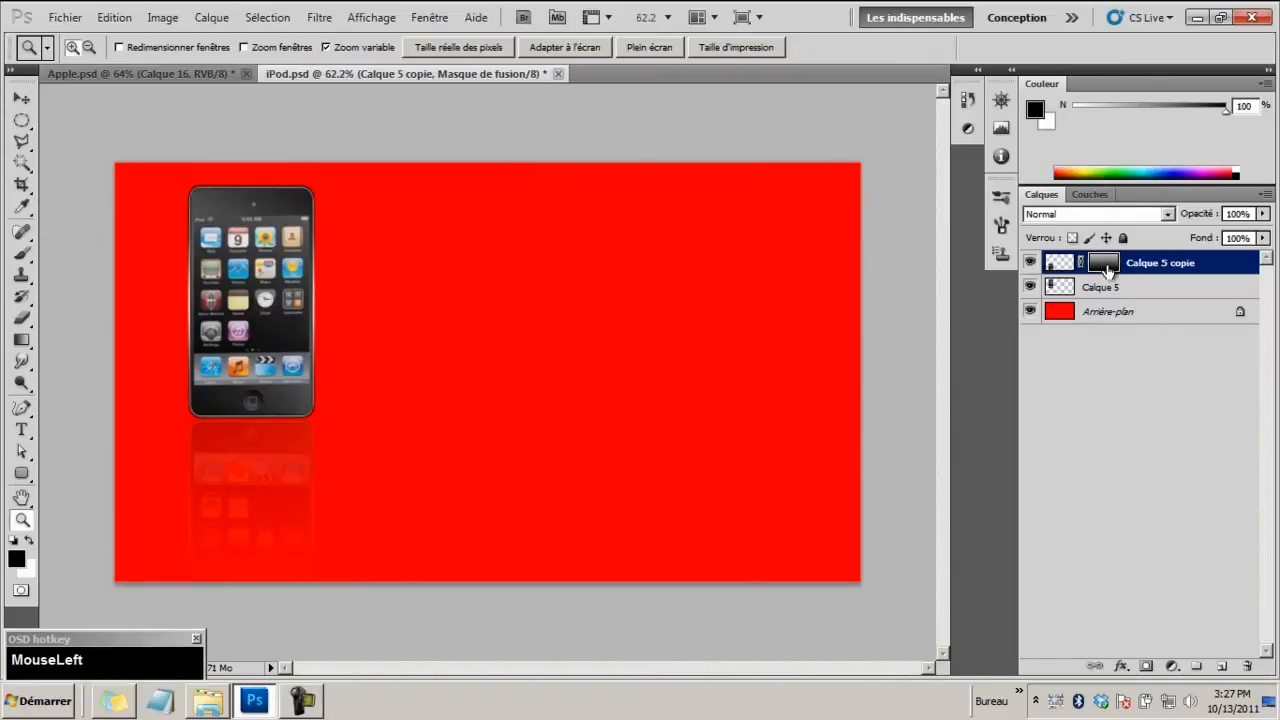
{"action": "left_click", "coordinate": [1104, 265], "text": "alt"}
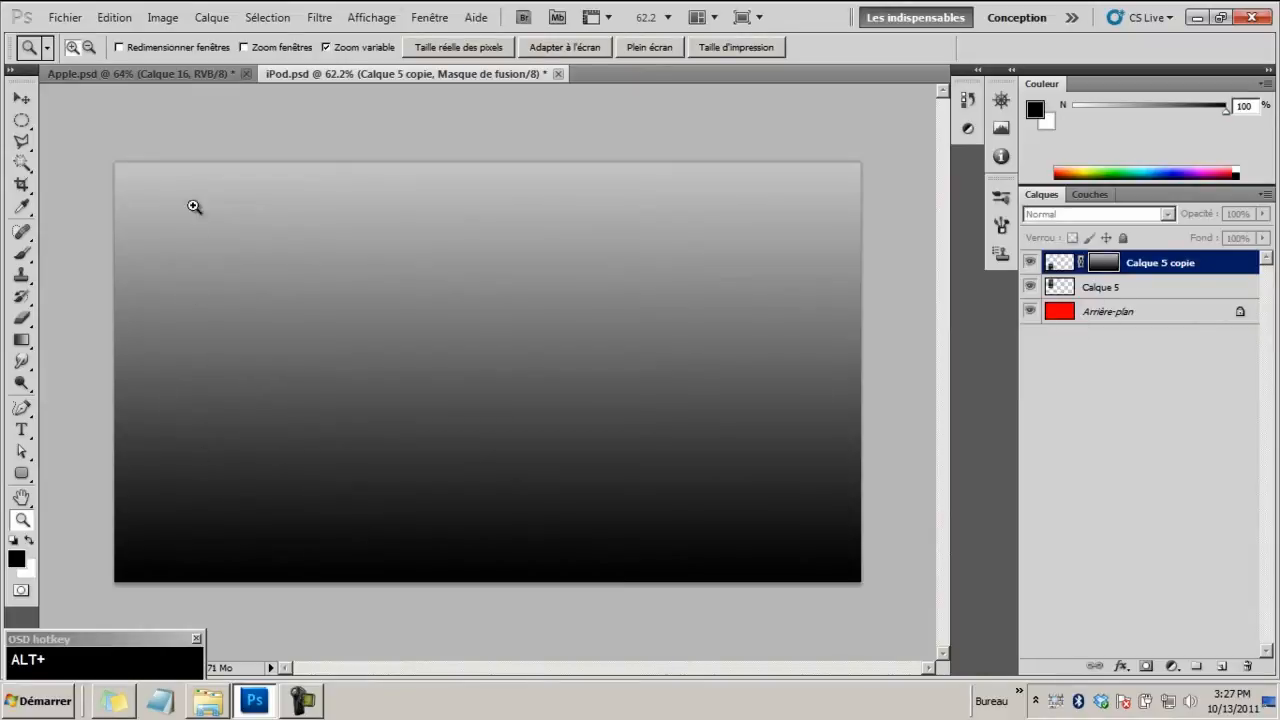
{"action": "left_click", "coordinate": [1106, 266], "text": "alt"}
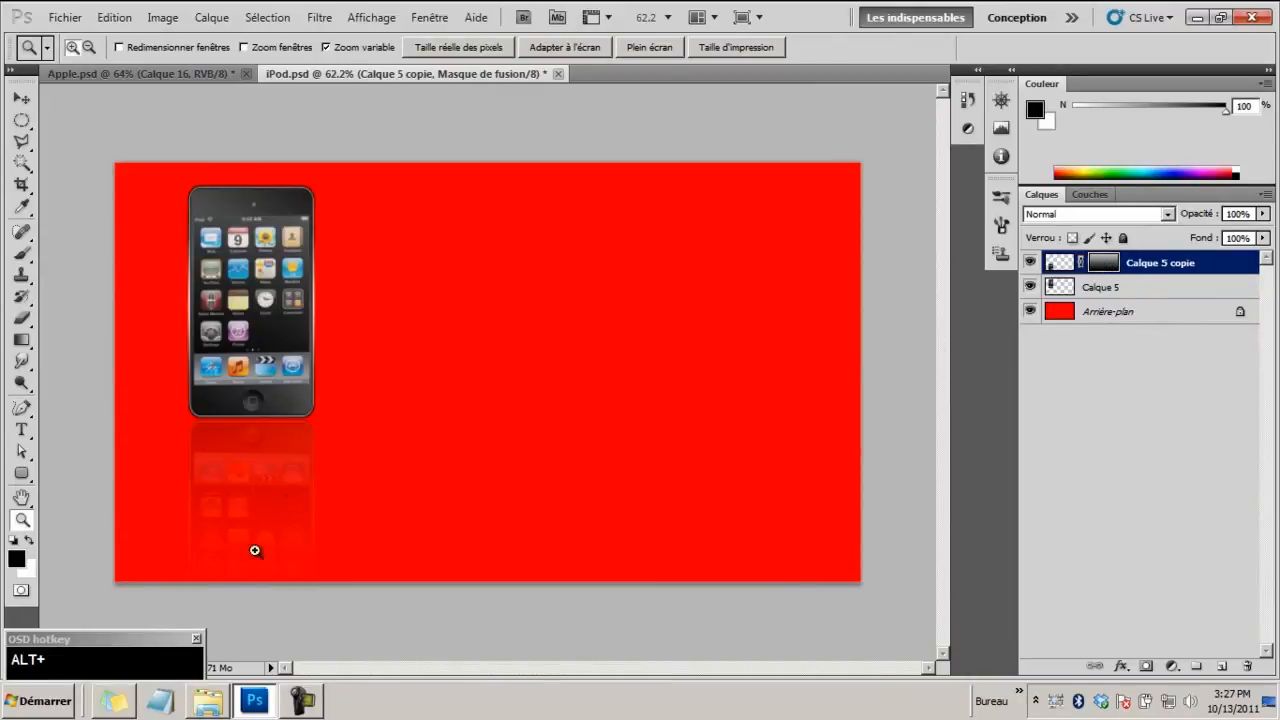
Adjust the reflection mask's Levels to input values of 10, 0.74 and 164
{"action": "left_click", "coordinate": [21, 98]}
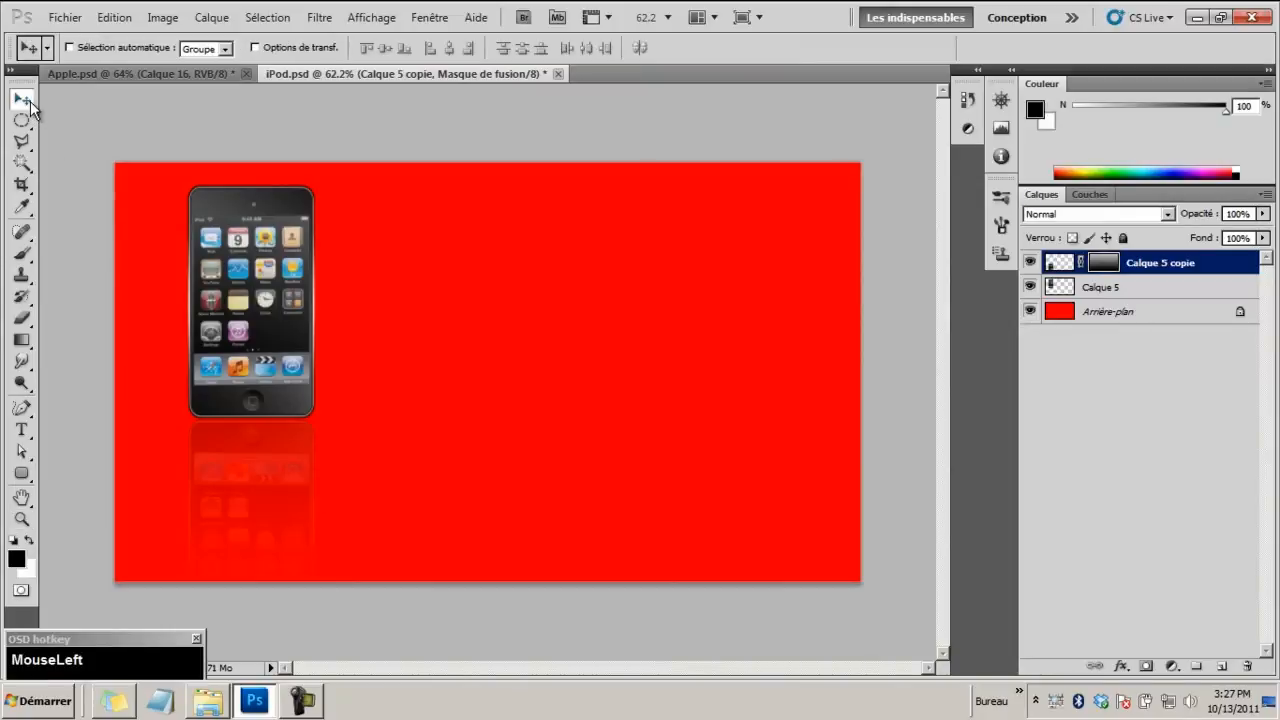
{"action": "left_click", "coordinate": [157, 20]}
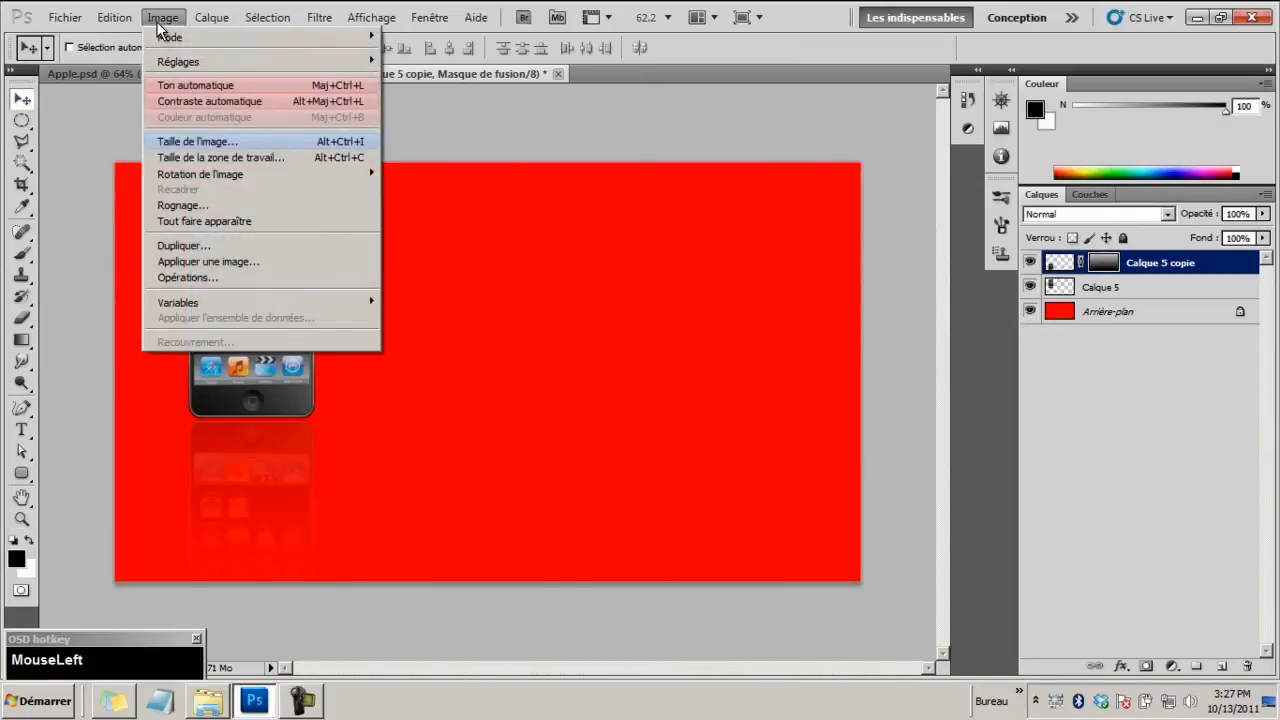
{"action": "mouse_move", "coordinate": [175, 62]}
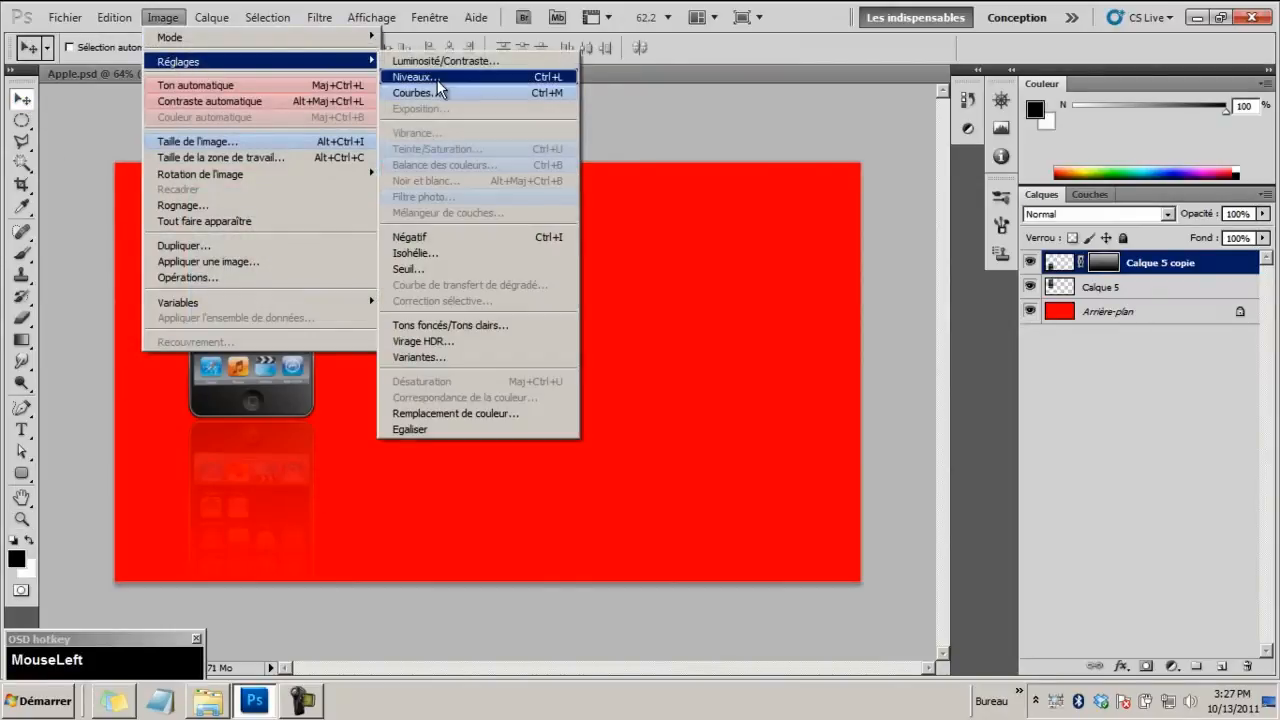
{"action": "left_click", "coordinate": [437, 78]}
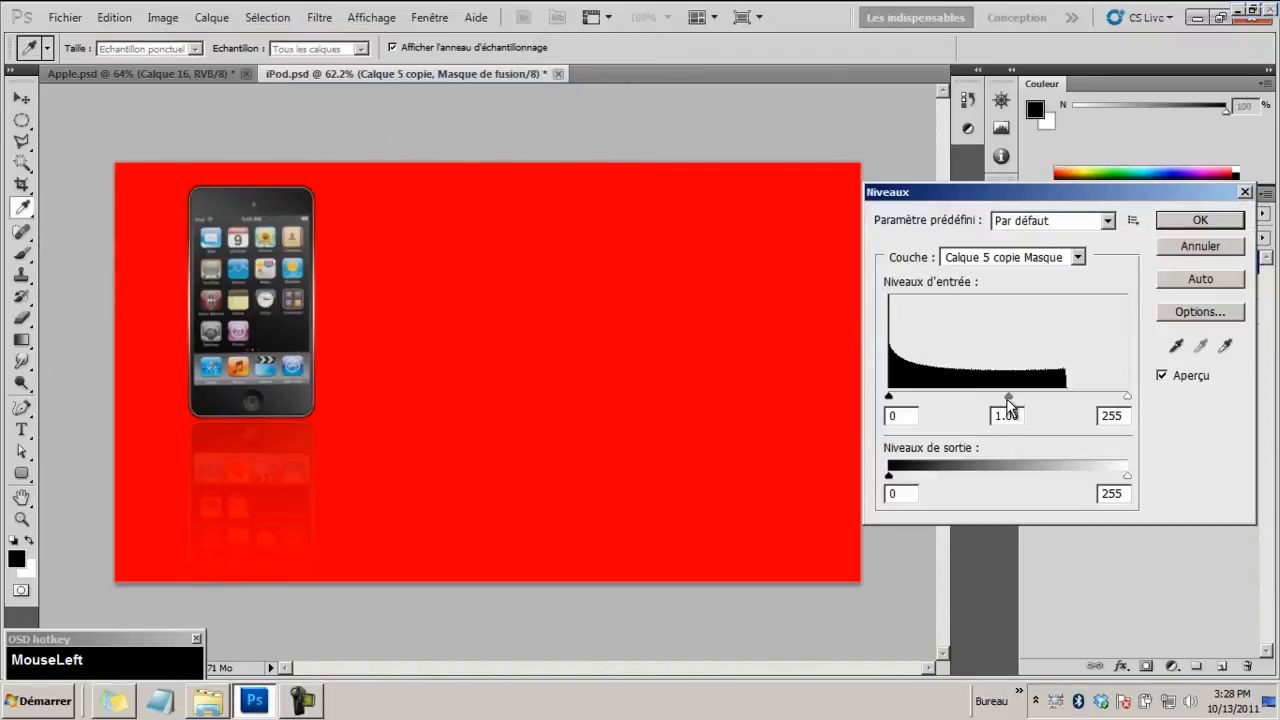
{"action": "mouse_move", "coordinate": [1008, 397]}
{"action": "left_mouse_down"}
{"action": "mouse_move", "coordinate": [1044, 398]}
{"action": "mouse_move", "coordinate": [934, 397]}
{"action": "mouse_move", "coordinate": [995, 406]}
{"action": "left_mouse_up"}
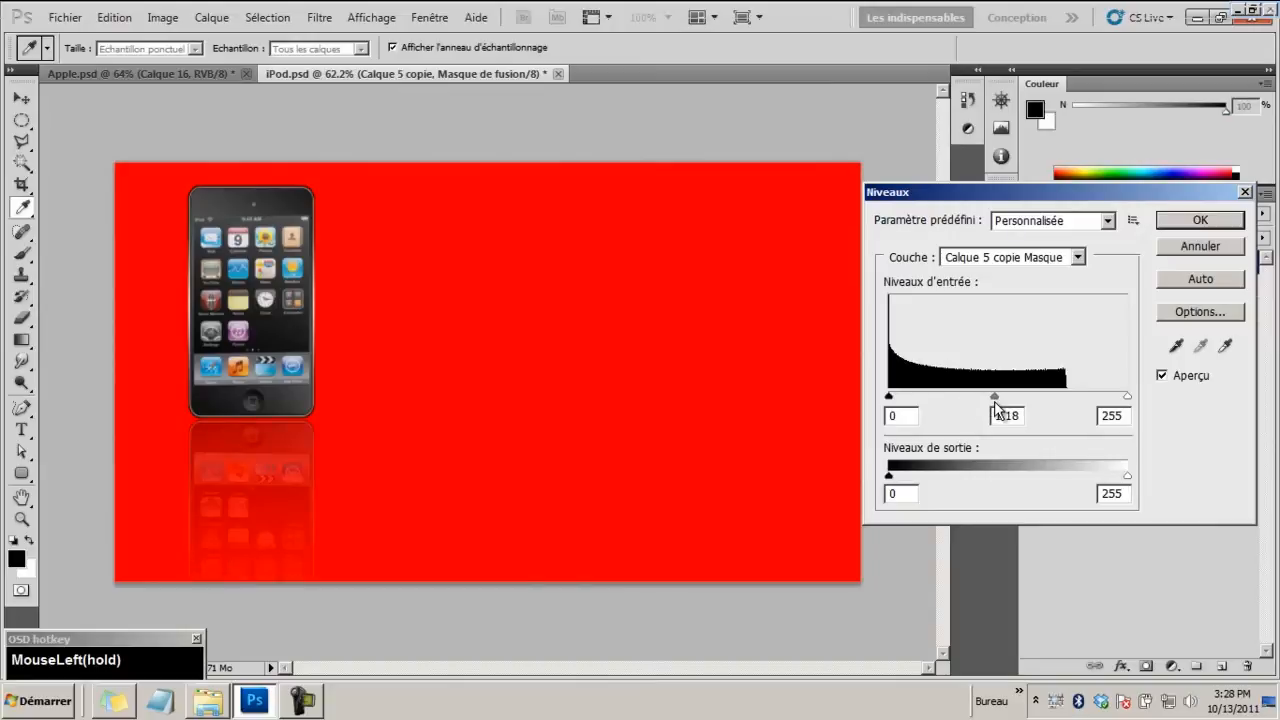
{"action": "left_click_drag", "start_coordinate": [889, 397], "coordinate": [903, 404]}
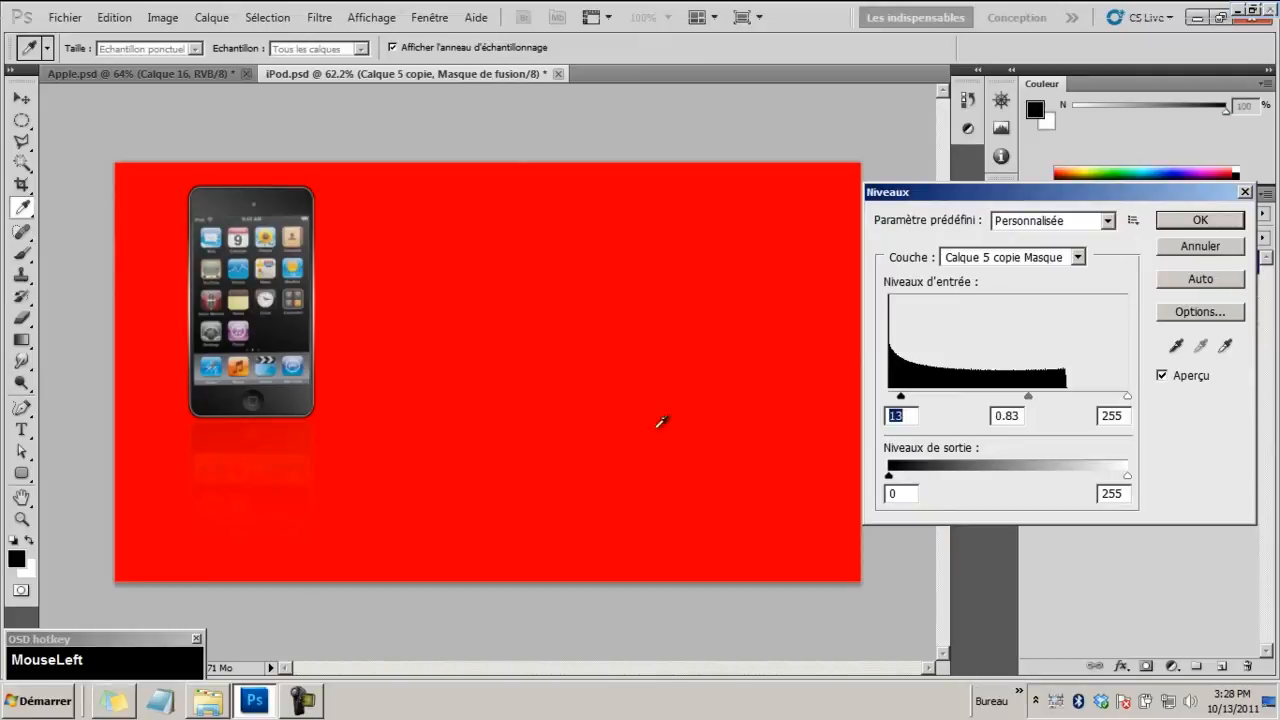
{"action": "left_click_drag", "start_coordinate": [1127, 396], "coordinate": [982, 395]}
{"action": "left_click_drag", "start_coordinate": [901, 396], "coordinate": [898, 402]}
{"action": "left_click_drag", "start_coordinate": [981, 398], "coordinate": [976, 398]}
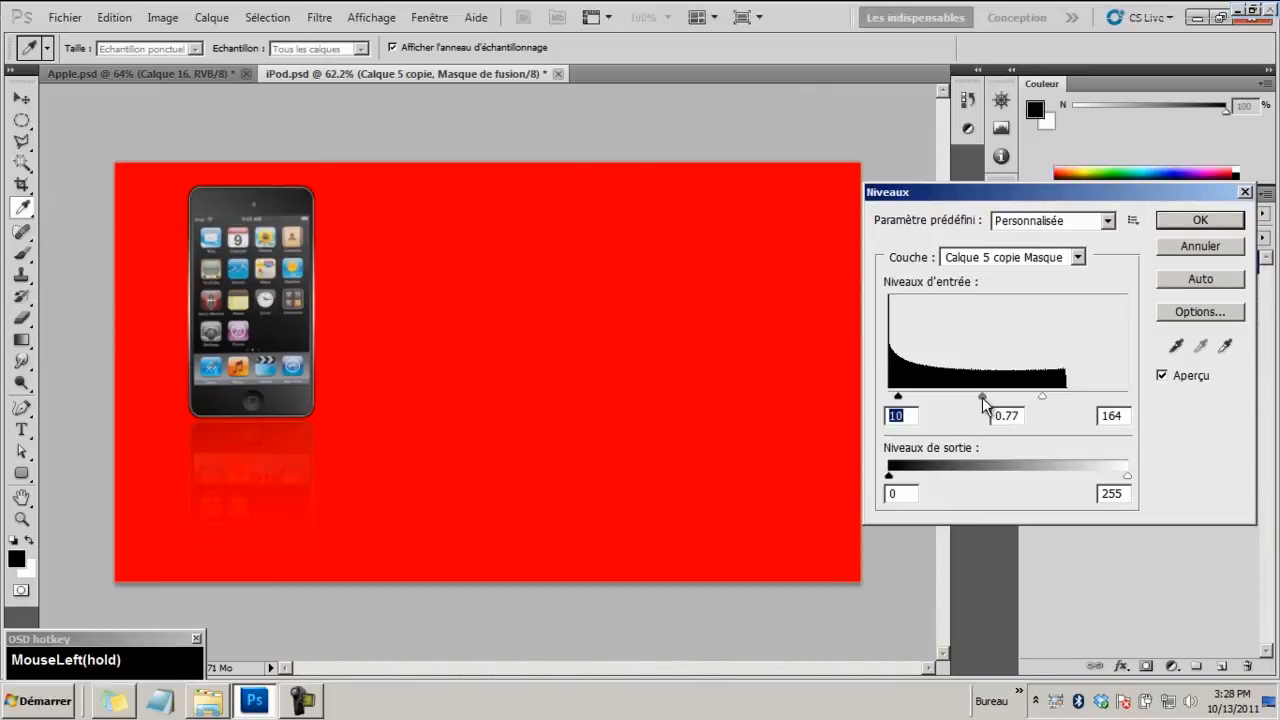
{"action": "left_click_drag", "start_coordinate": [983, 397], "coordinate": [985, 397]}
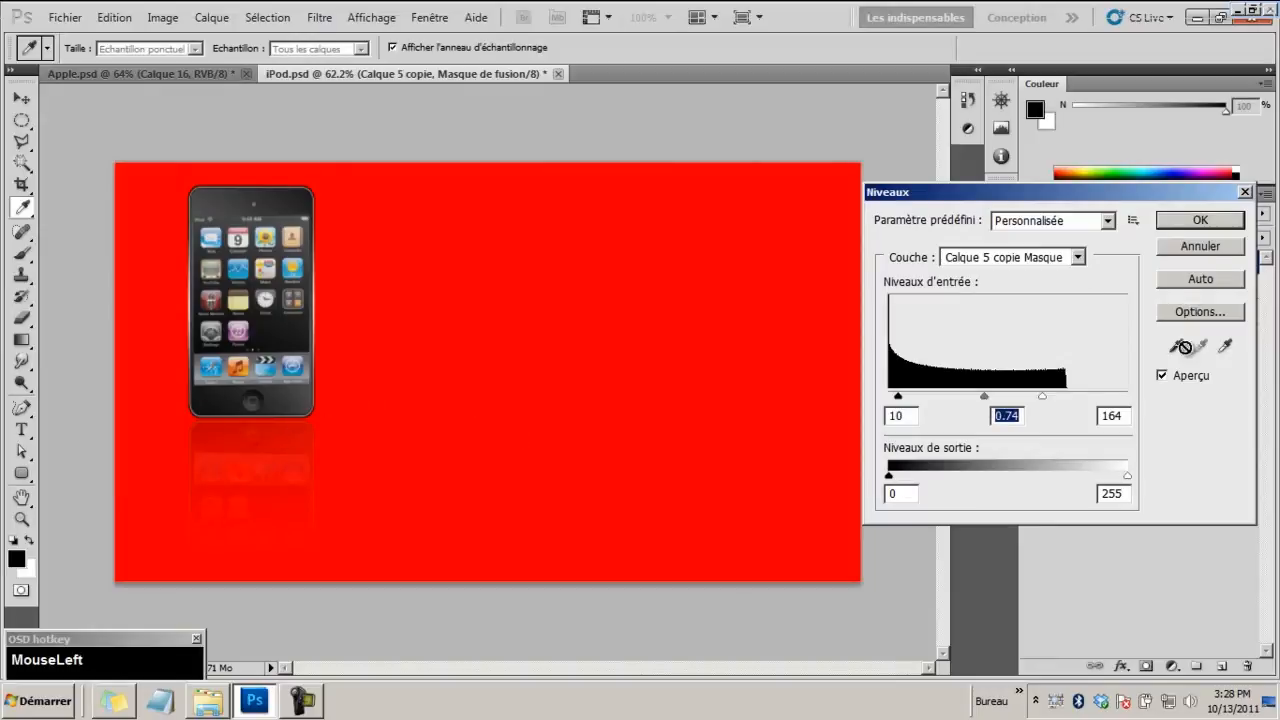
{"action": "left_click", "coordinate": [1200, 220]}
Move the masked reflection layer below the original iPod layer in the stacking order
{"action": "left_click", "coordinate": [21, 519]}
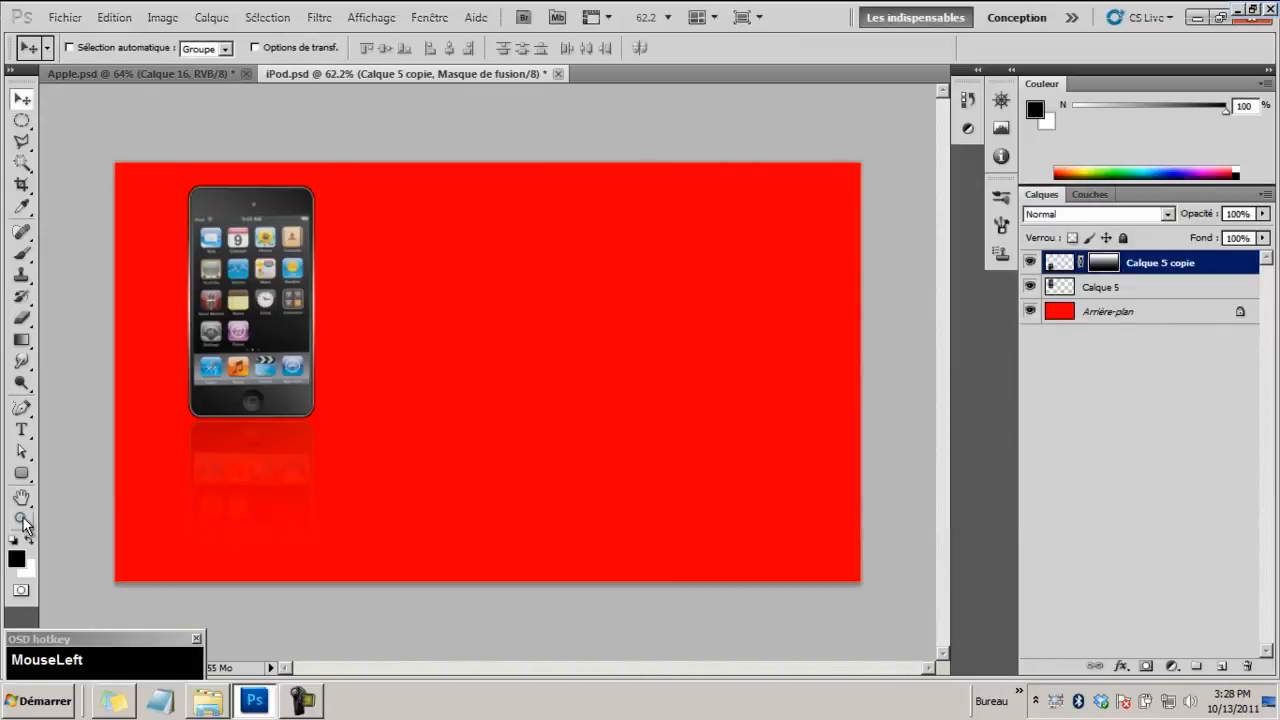
{"action": "mouse_move", "coordinate": [520, 285]}
{"action": "left_mouse_down"}
{"action": "mouse_move", "coordinate": [480, 286]}
{"action": "mouse_move", "coordinate": [514, 287]}
{"action": "left_mouse_up"}
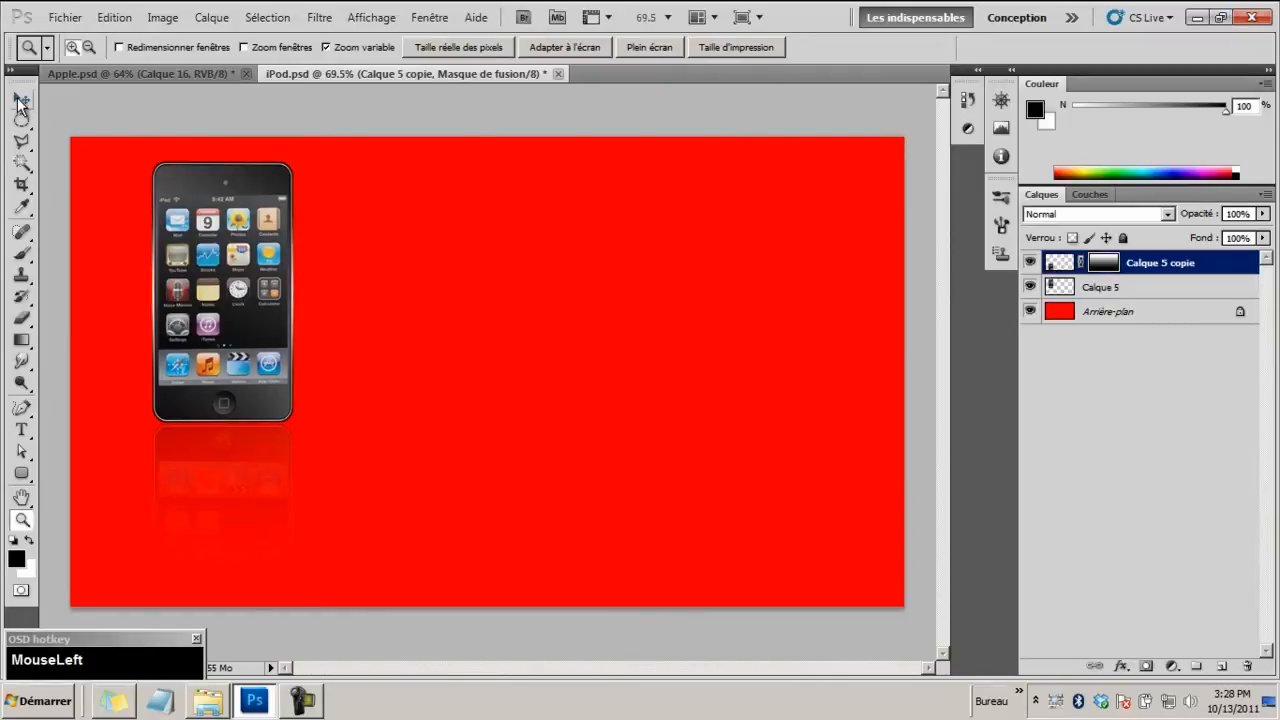
{"action": "left_click", "coordinate": [21, 98]}
{"action": "left_click", "coordinate": [1059, 262]}
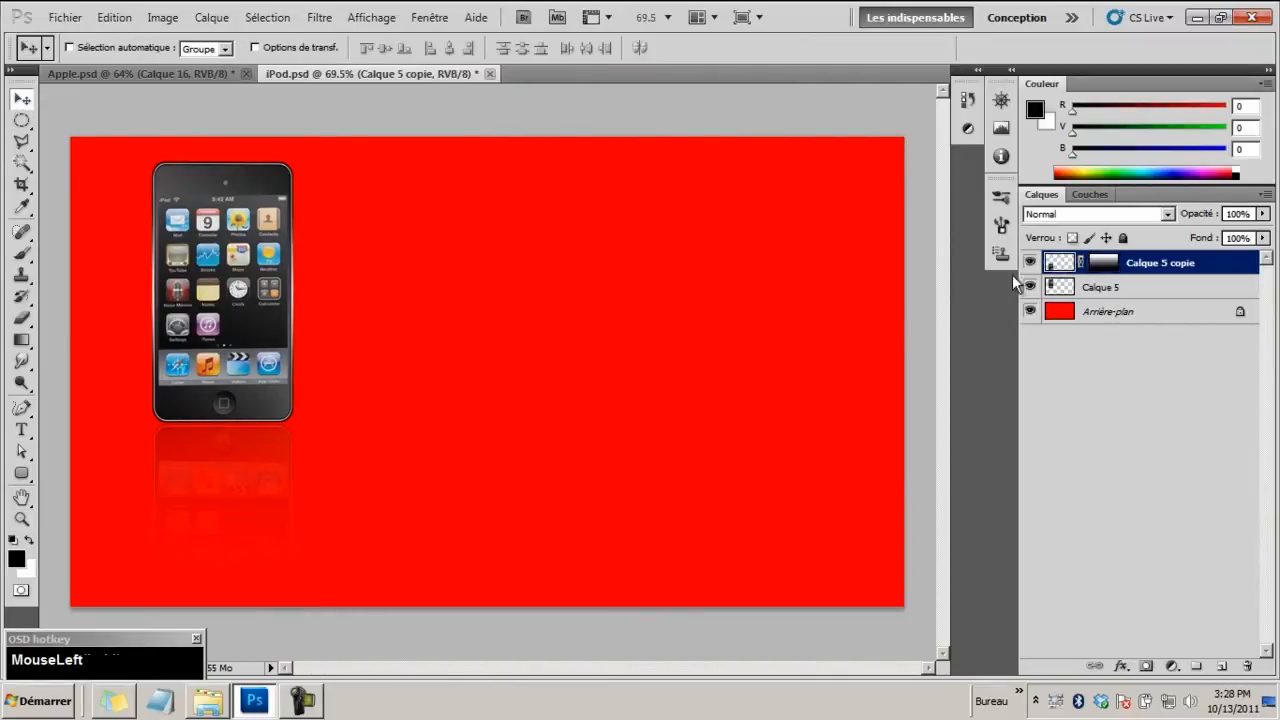
{"action": "left_click_drag", "start_coordinate": [1059, 262], "coordinate": [1062, 300]}
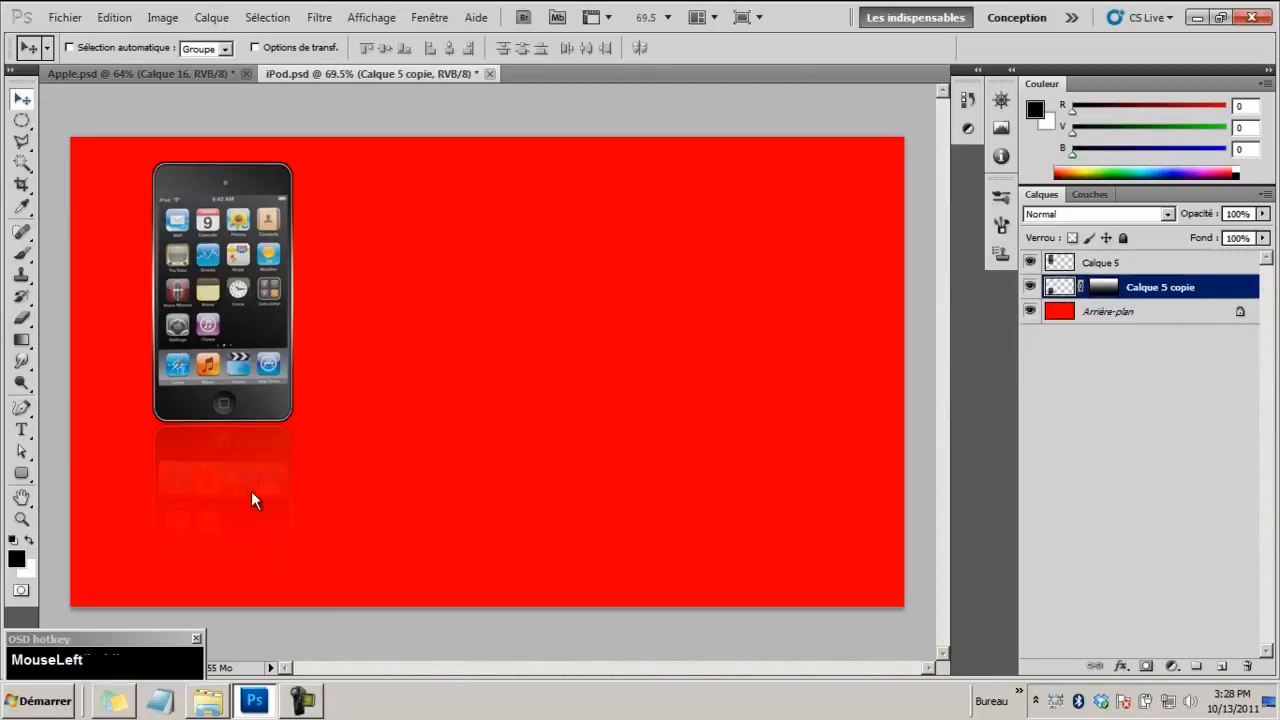
Nudge the reflection up four small increments, closer to the iPod's bottom edge
{"action": "key", "text": "Up"}
{"action": "key", "text": "Up"}
{"action": "key", "text": "Up"}
{"action": "key", "text": "Up"}
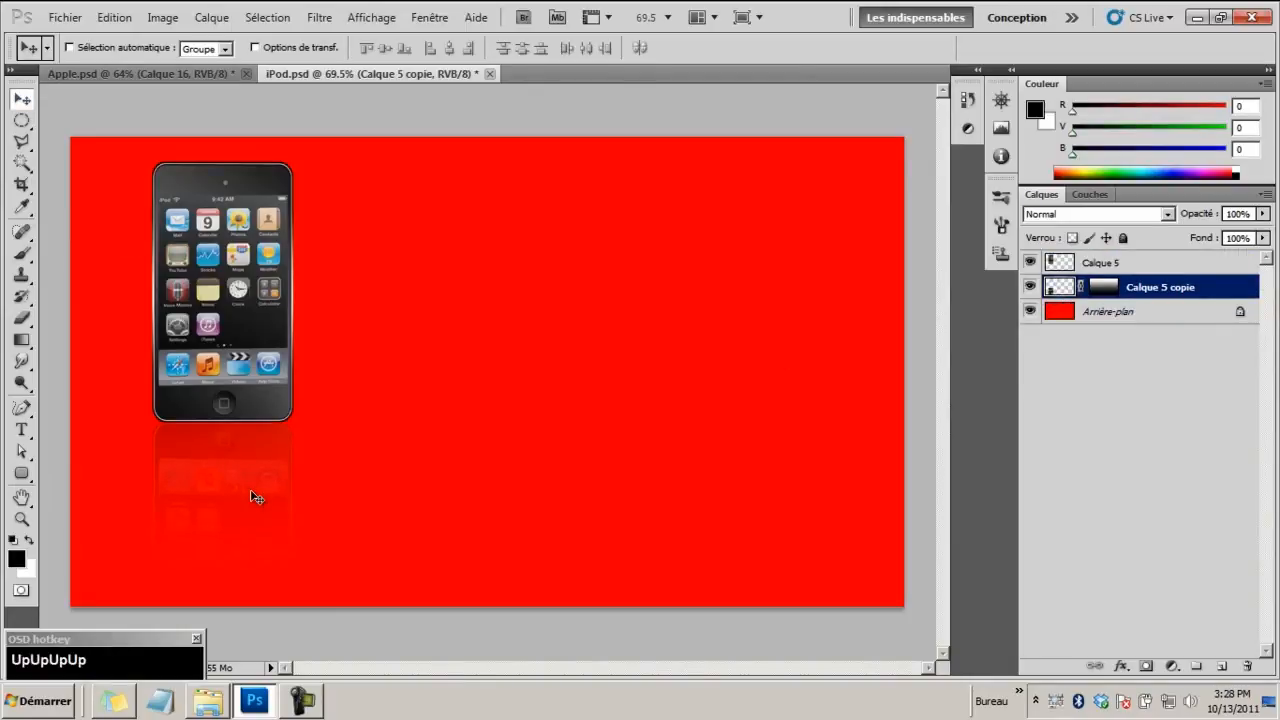
Try nudging the reflection down two small increments to test its gap below the iPod
{"action": "key", "text": "Down"}
{"action": "key", "text": "Down"}
{"action": "key", "text": "Up"}
{"action": "key", "text": "Up"}
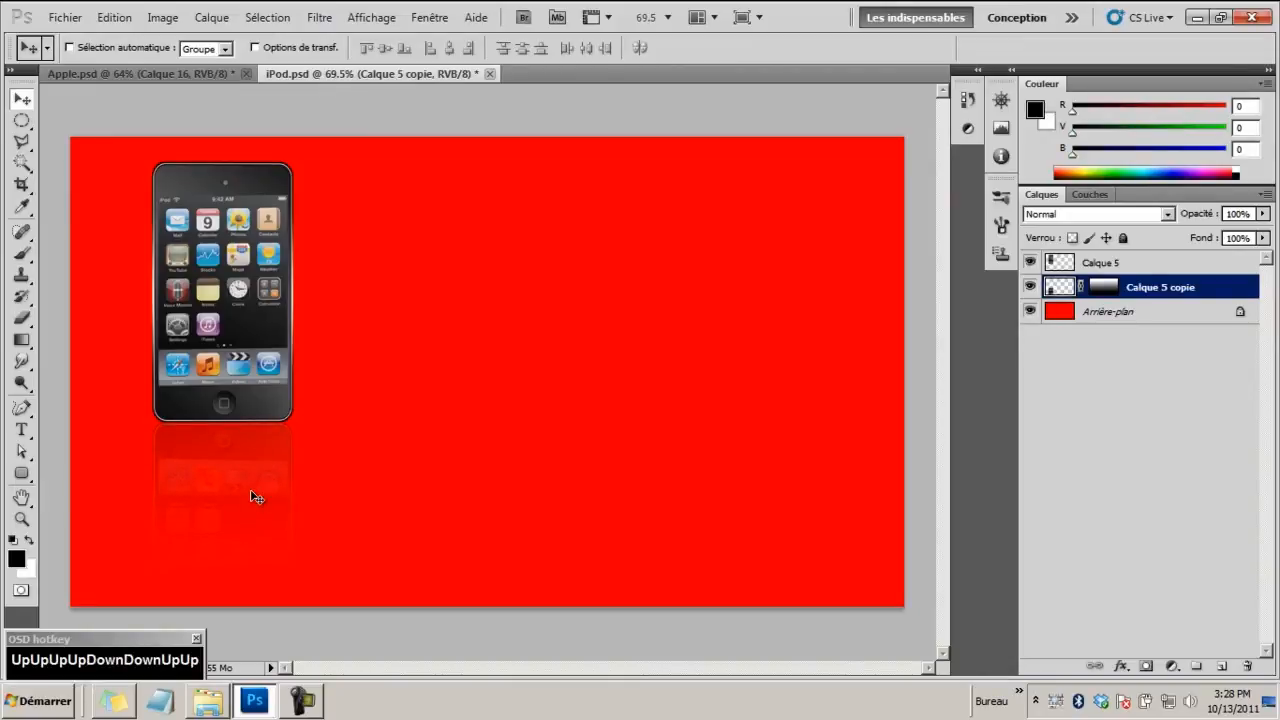
Fill the red background layer with black using the Paint Bucket
{"action": "left_click", "coordinate": [21, 518]}
{"action": "mouse_move", "coordinate": [463, 323]}
{"action": "left_mouse_down"}
{"action": "mouse_move", "coordinate": [436, 331]}
{"action": "mouse_move", "coordinate": [461, 330]}
{"action": "mouse_move", "coordinate": [449, 322]}
{"action": "left_mouse_up"}
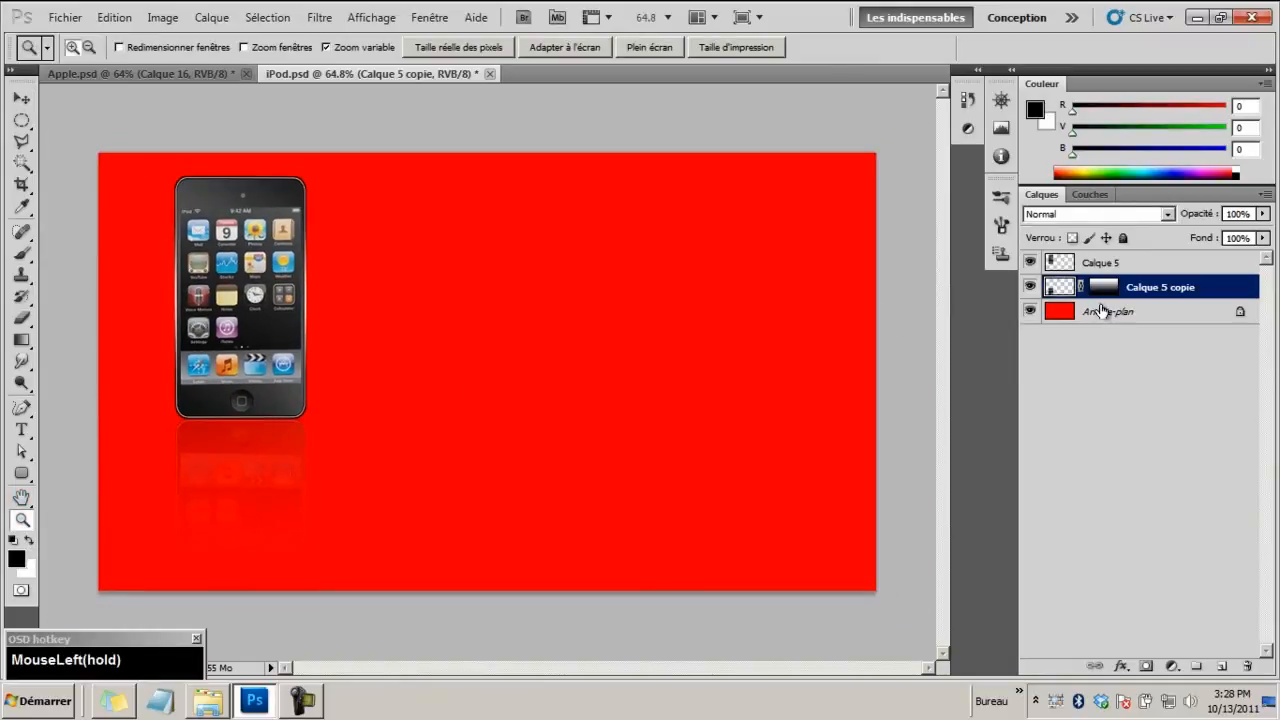
{"action": "left_click", "coordinate": [1101, 311]}
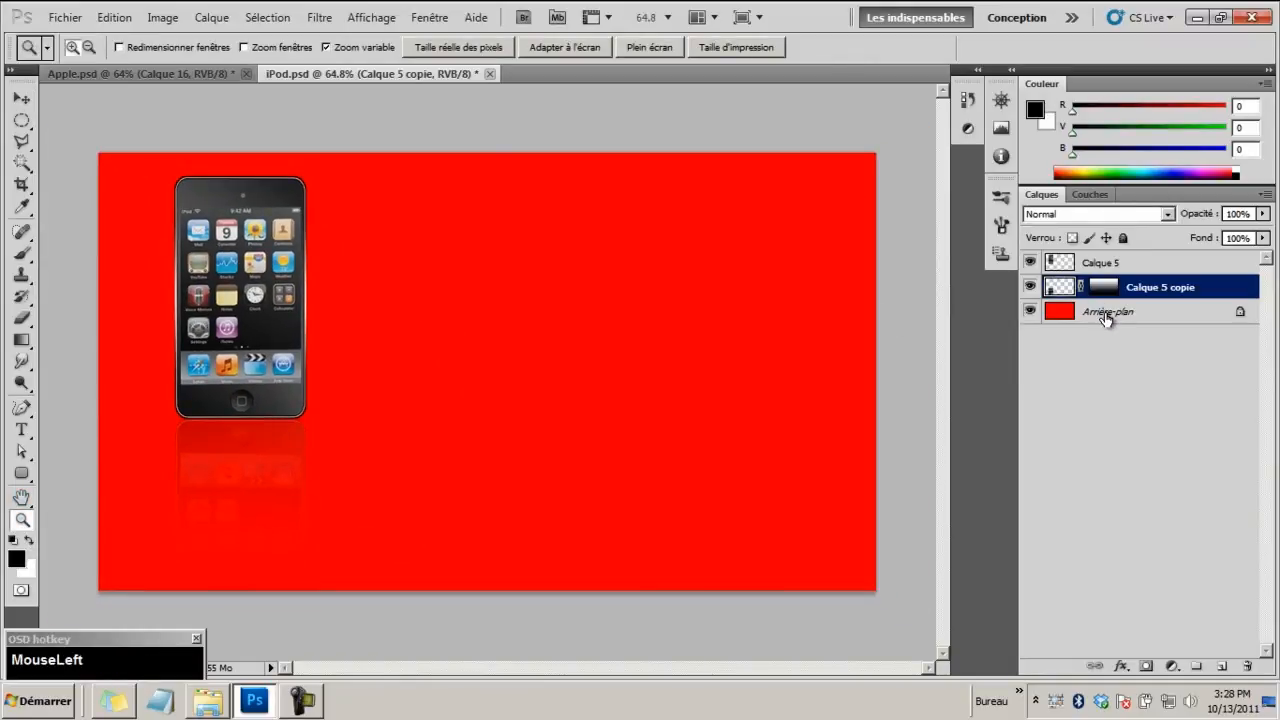
{"action": "left_click", "coordinate": [22, 340]}
{"action": "right_click", "coordinate": [22, 340]}
{"action": "left_click", "coordinate": [102, 360]}
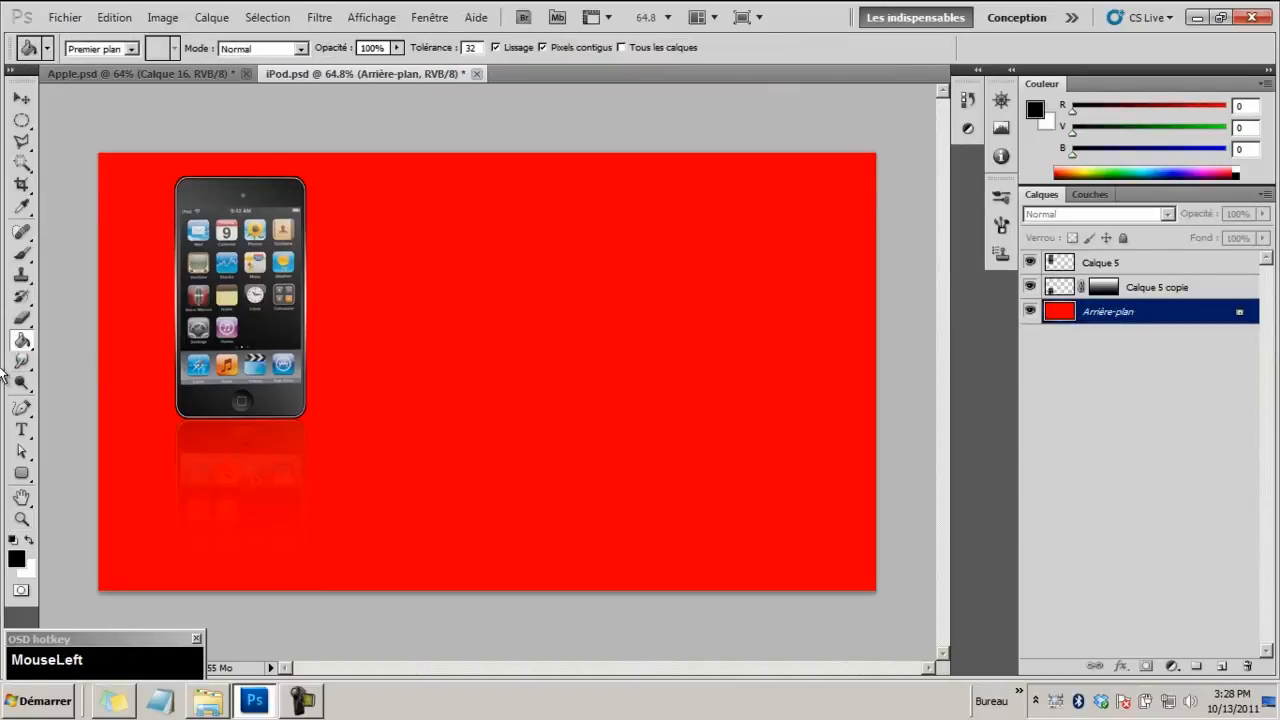
{"action": "right_click", "coordinate": [22, 340]}
{"action": "left_click", "coordinate": [79, 356]}
{"action": "left_click", "coordinate": [665, 299]}
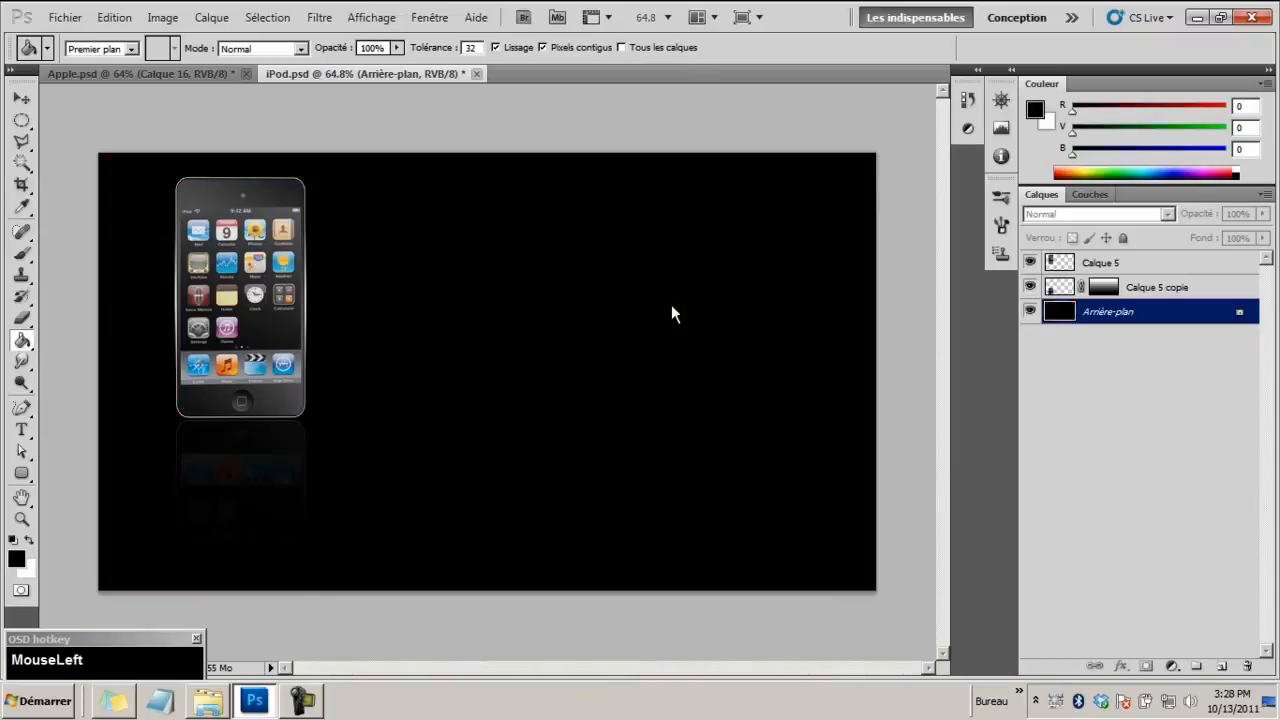
Start a horizontal text line beside the upper part of the iPod, above Calque 5, and set the text colour to white
{"action": "left_click", "coordinate": [208, 75]}
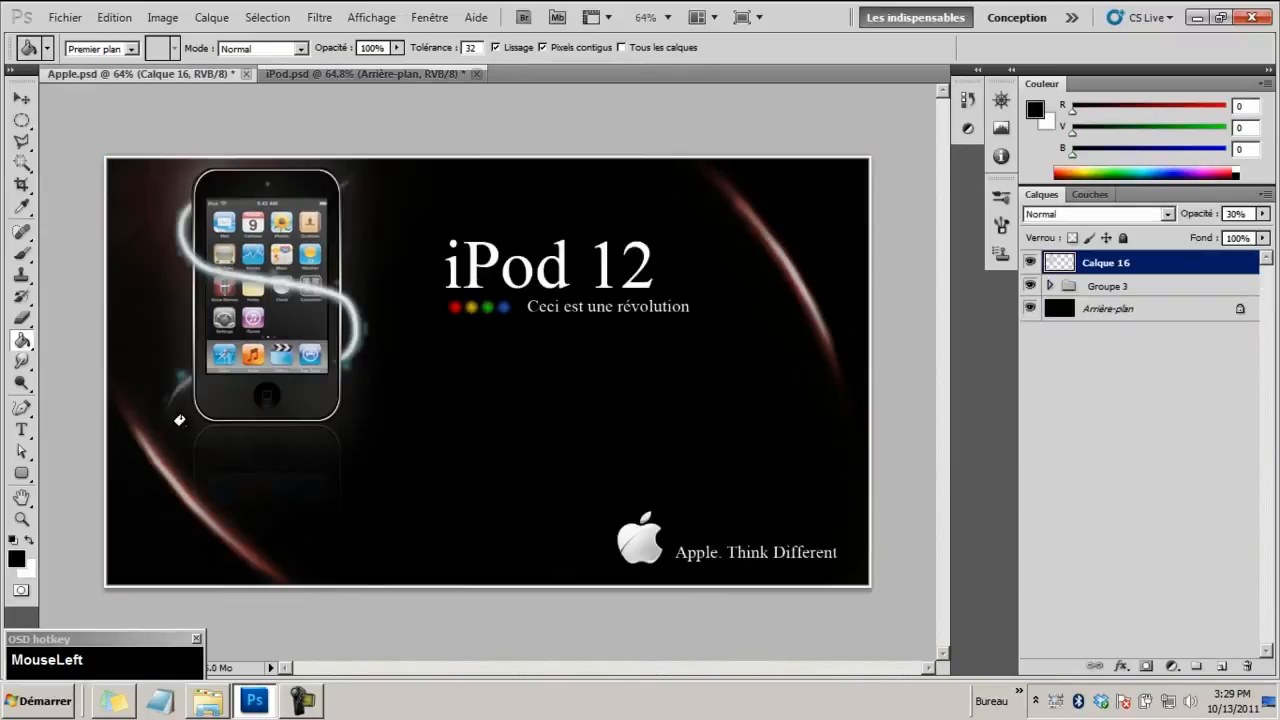
{"action": "left_click", "coordinate": [332, 77]}
{"action": "left_click", "coordinate": [1125, 264]}
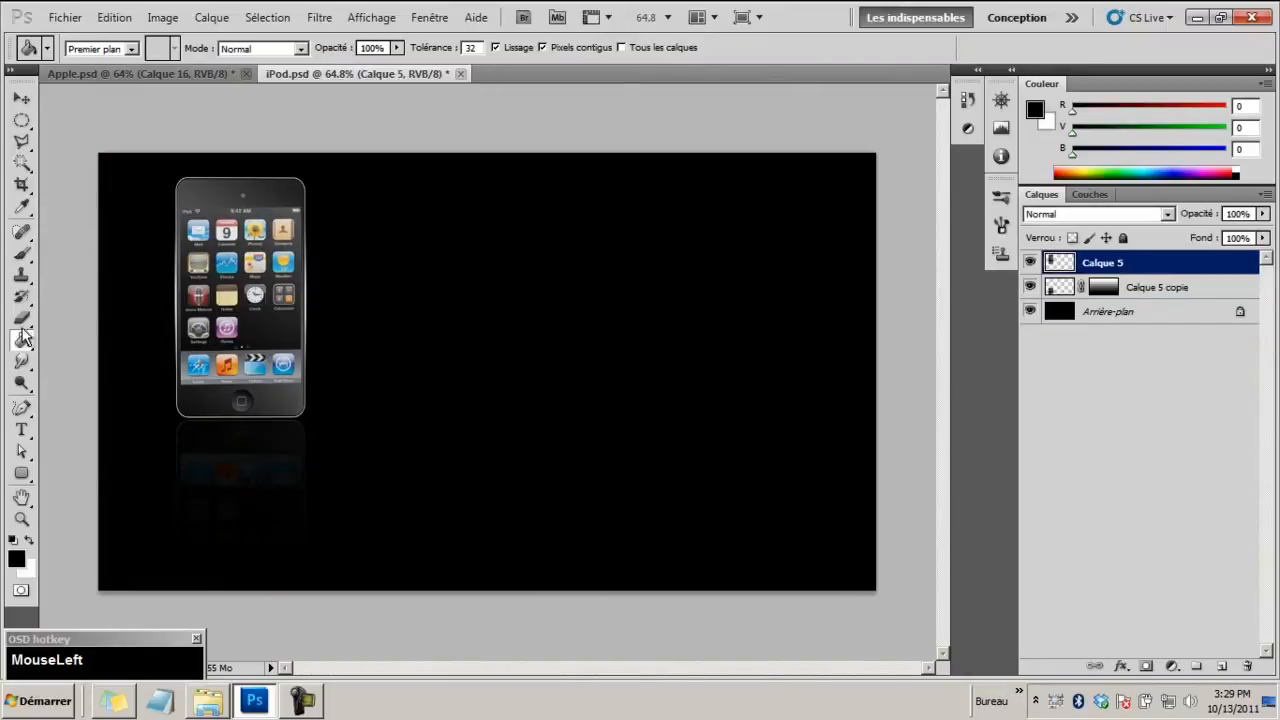
{"action": "right_click", "coordinate": [20, 438]}
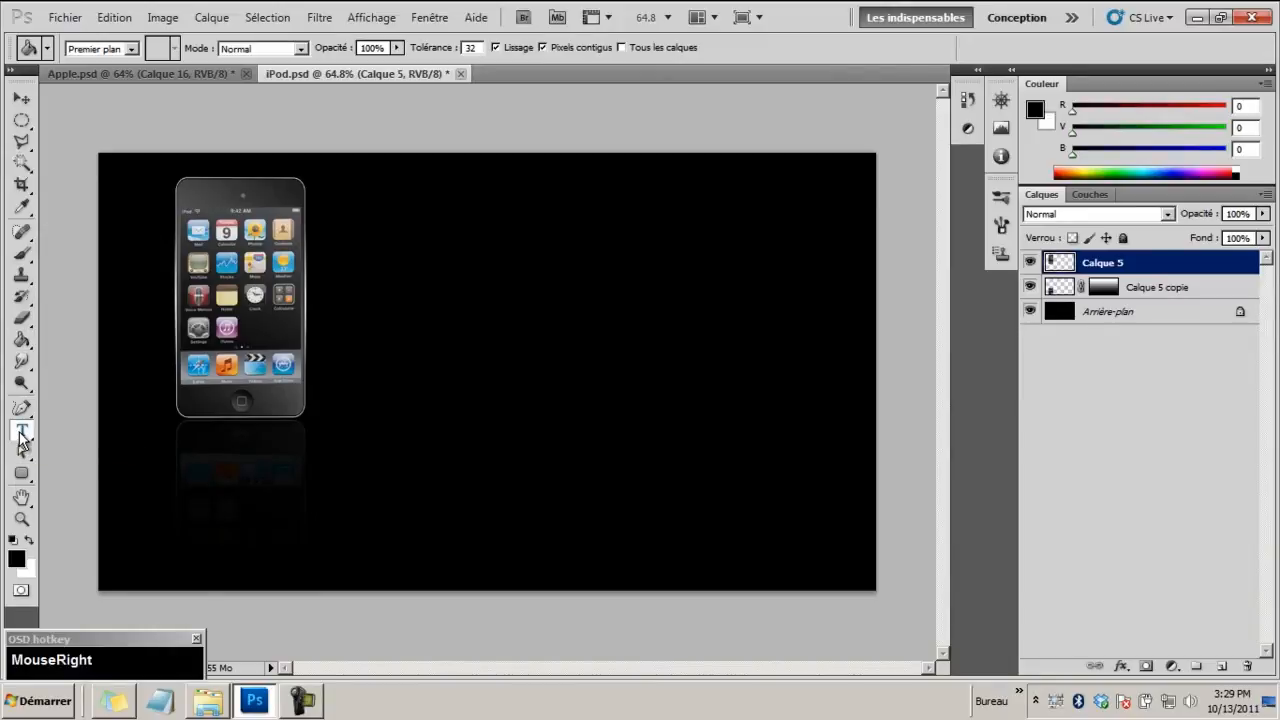
{"action": "left_click", "coordinate": [60, 424]}
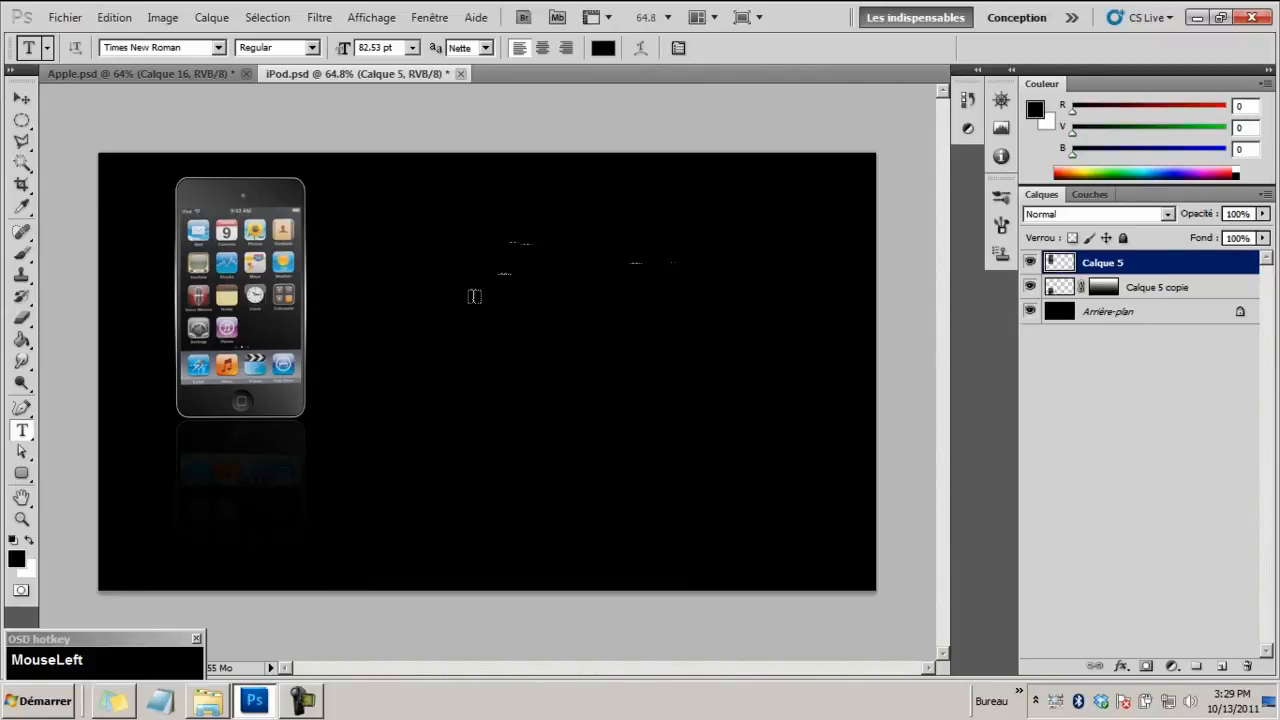
{"action": "left_click", "coordinate": [483, 247]}
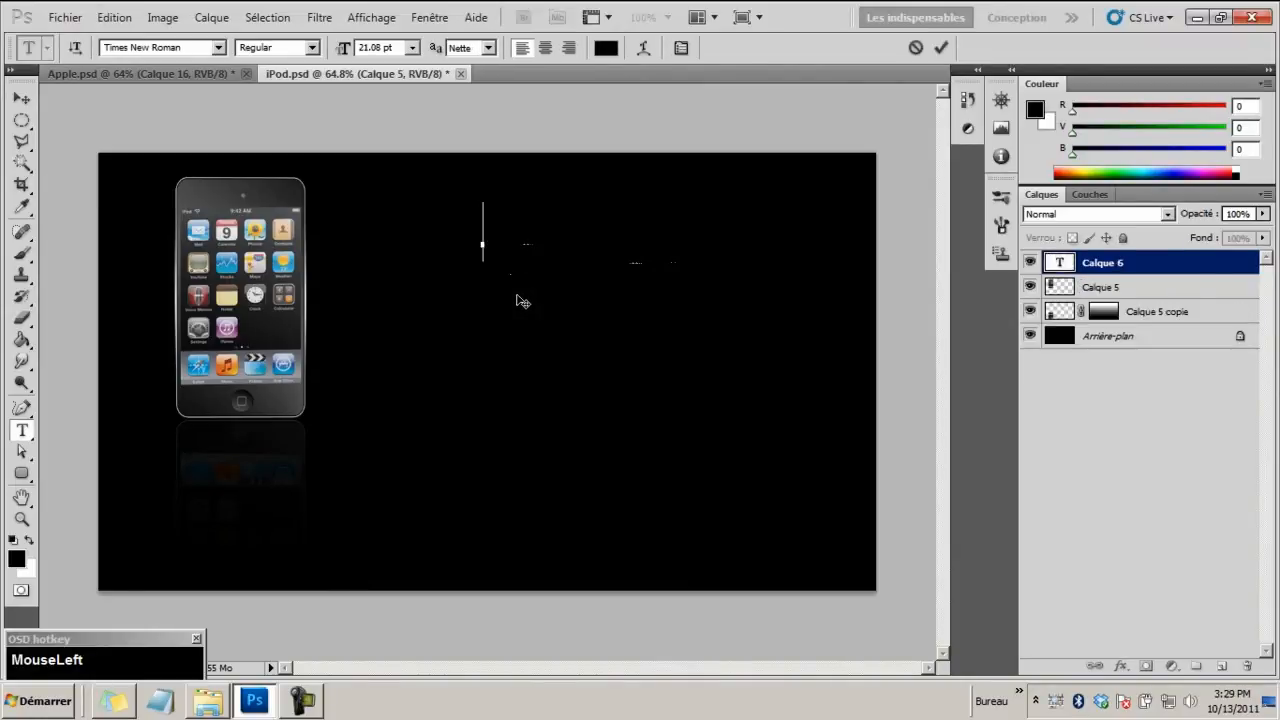
{"action": "type", "text": "i"}
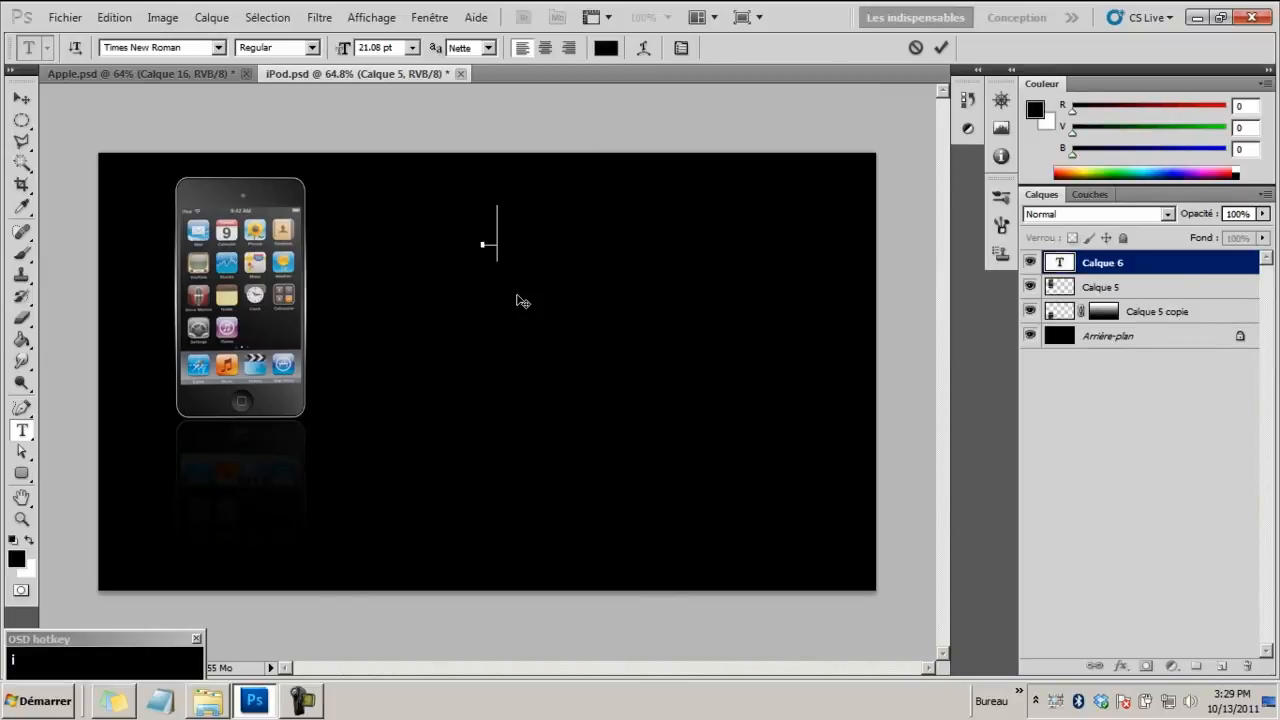
{"action": "key", "text": "BackSpace"}
{"action": "left_click", "coordinate": [606, 47]}
{"action": "left_click", "coordinate": [772, 210]}
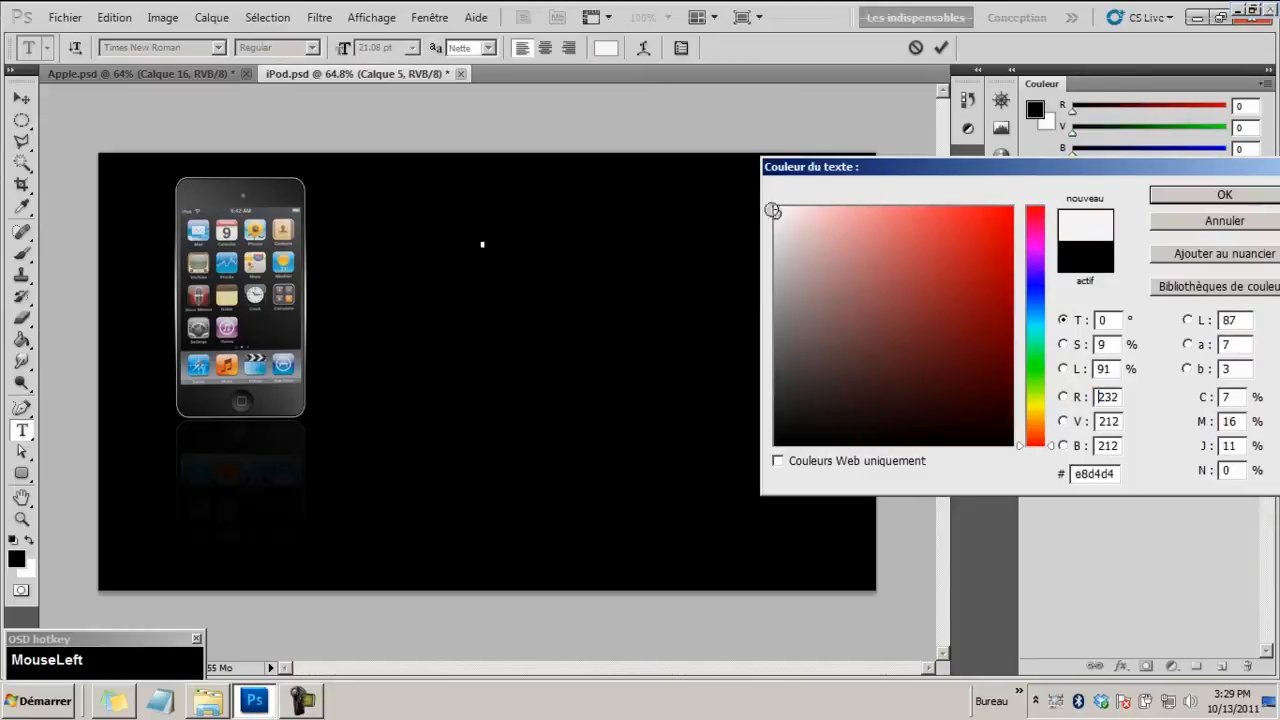
{"action": "left_click_drag", "start_coordinate": [772, 210], "coordinate": [745, 190]}
{"action": "left_click", "coordinate": [1200, 195]}
Enter the title "iPod 13" and commit the text
{"action": "type", "text": "i"}
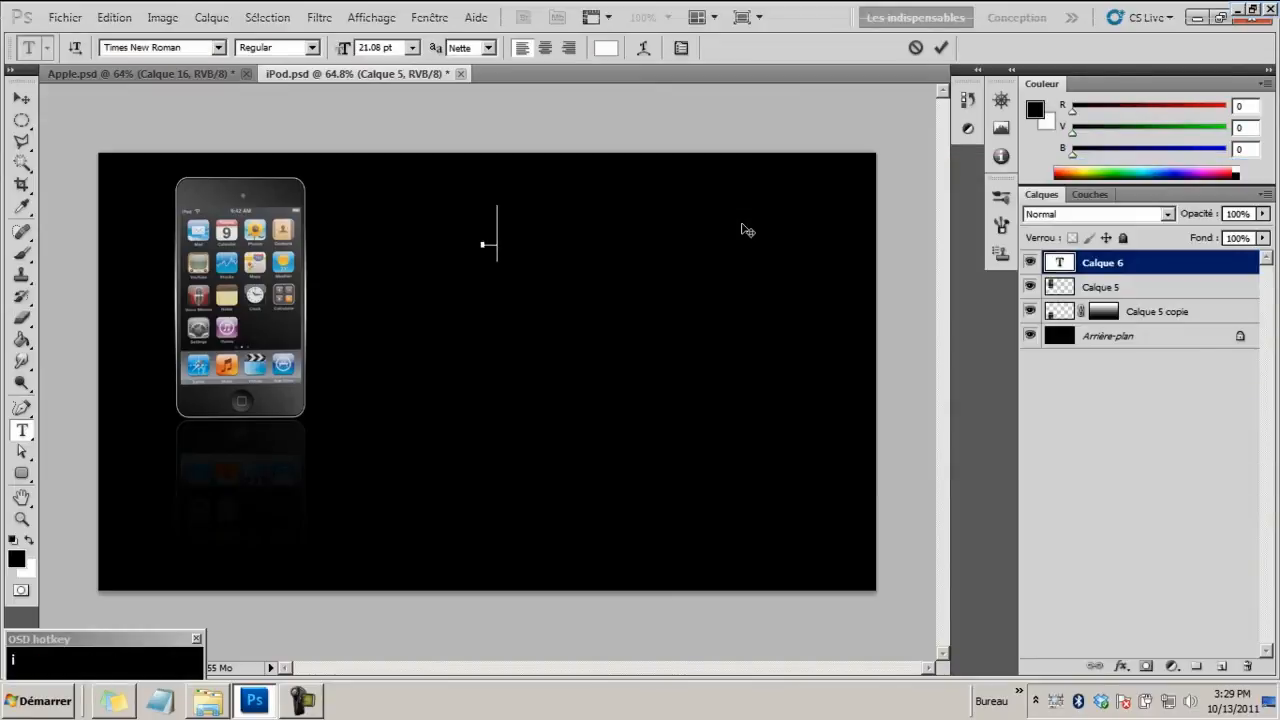
{"action": "type", "text": "Pod"}
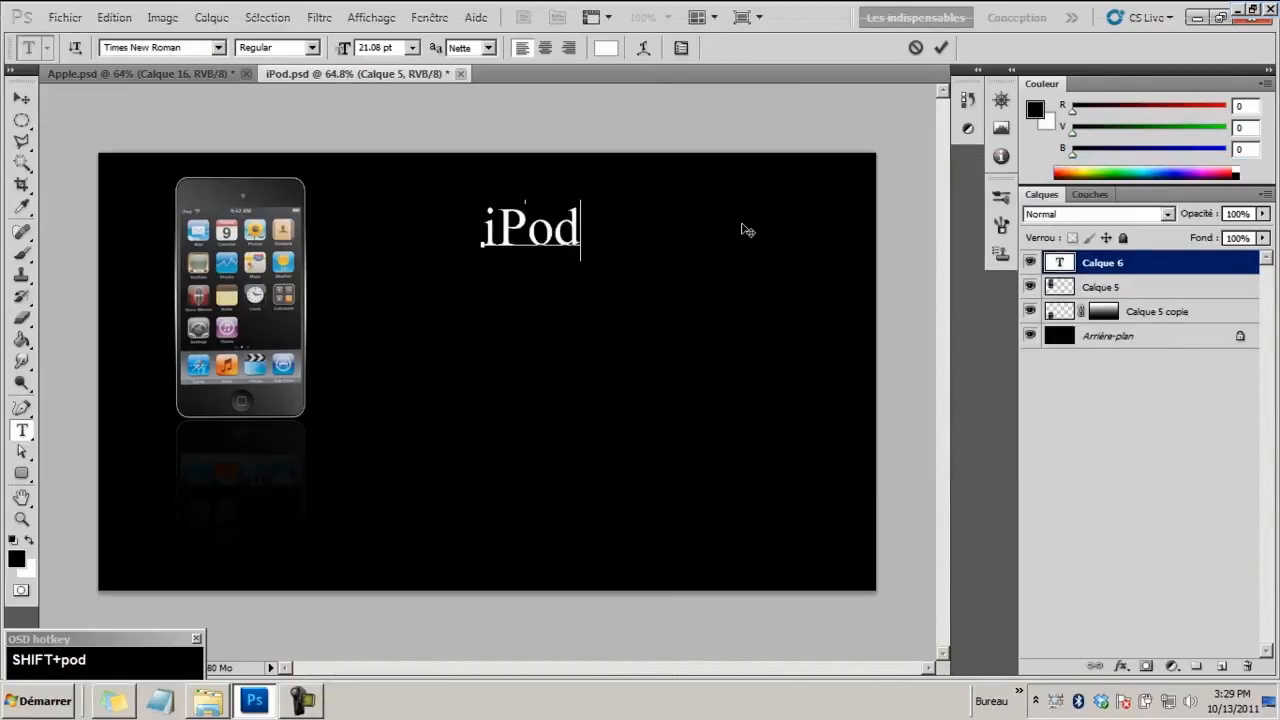
{"action": "type", "text": " 13"}
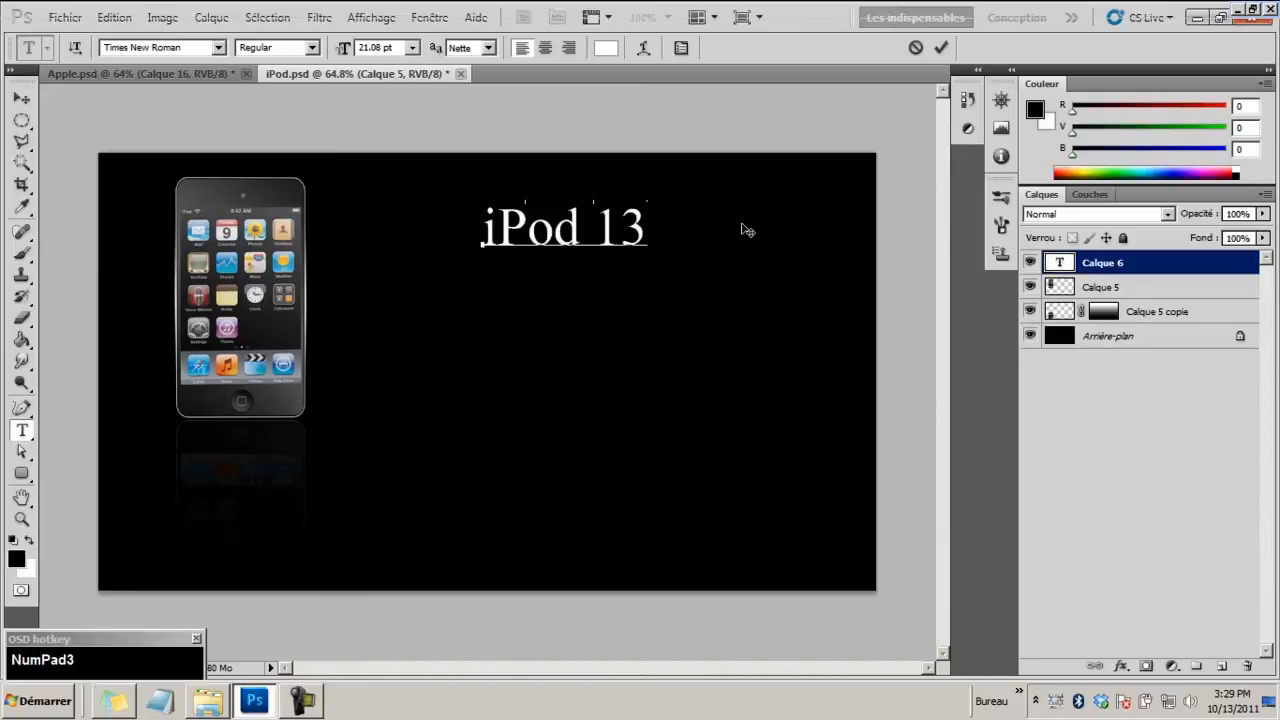
{"action": "left_click", "coordinate": [745, 226]}
Compare with the Apple.psd reference and move the "iPod 13" title slightly lower on the canvas
{"action": "left_click", "coordinate": [172, 78]}
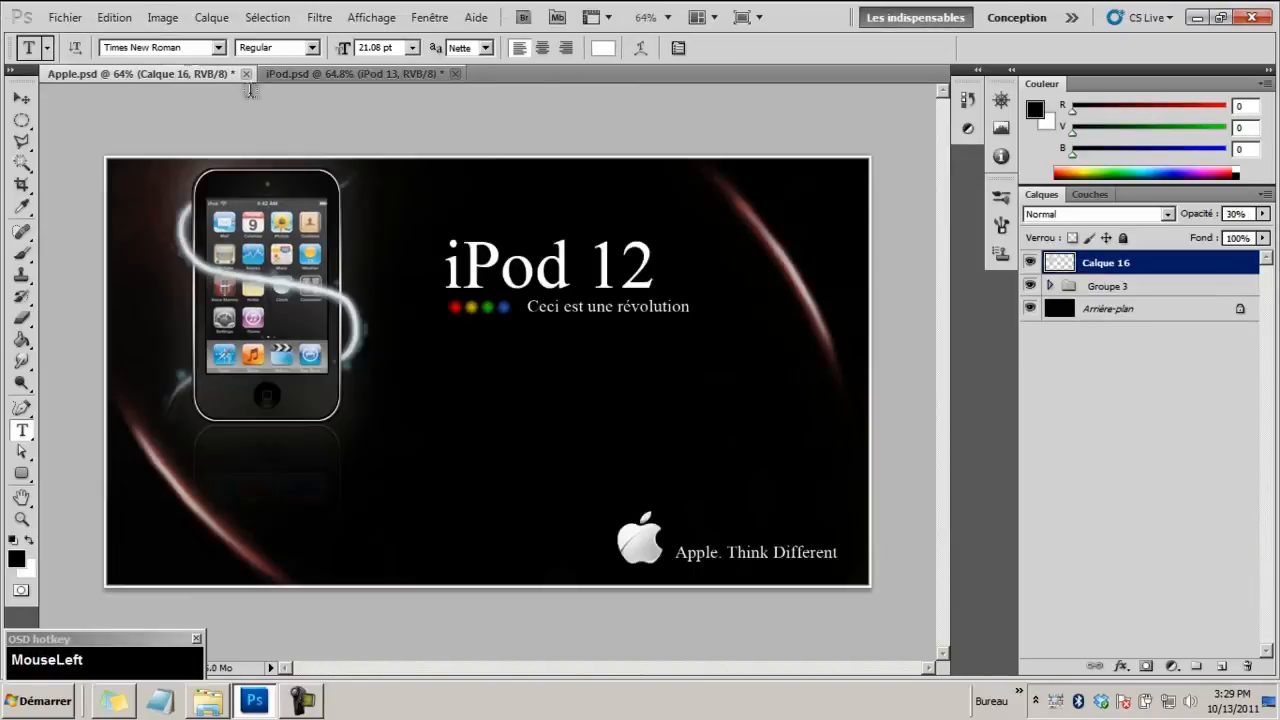
{"action": "left_click", "coordinate": [390, 75]}
{"action": "left_click", "coordinate": [21, 97]}
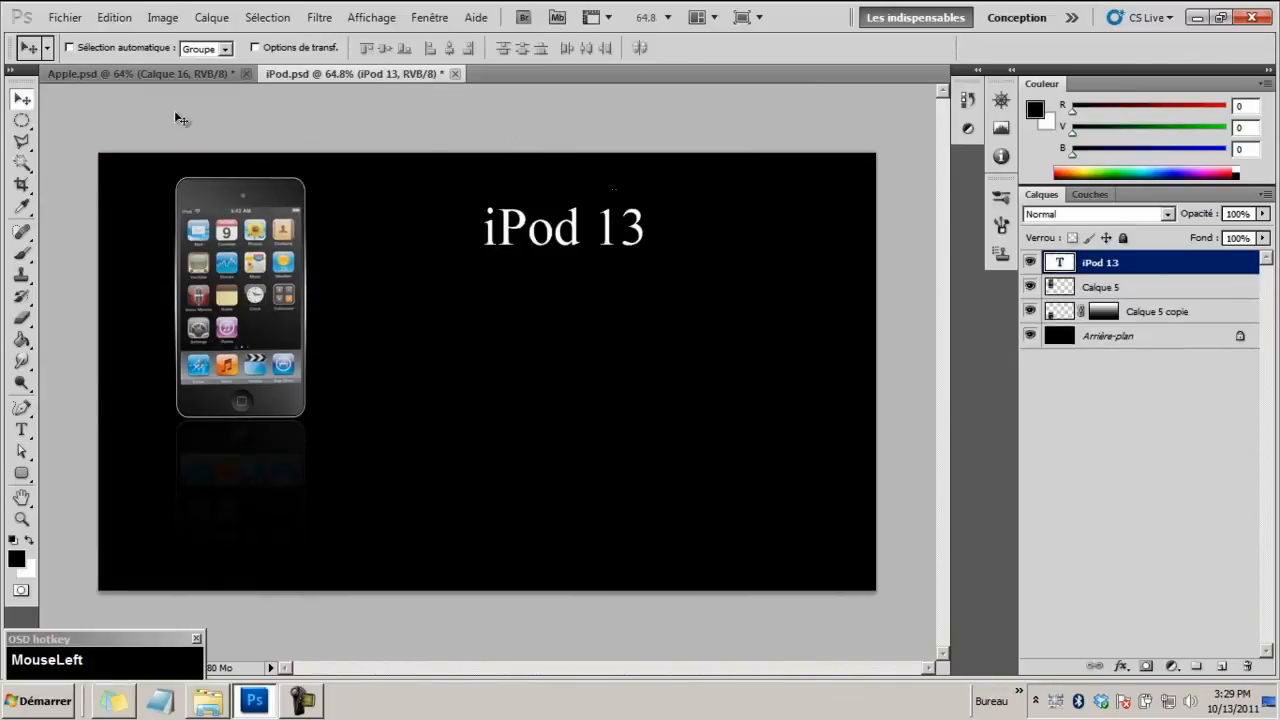
{"action": "left_click_drag", "start_coordinate": [548, 233], "coordinate": [550, 267]}
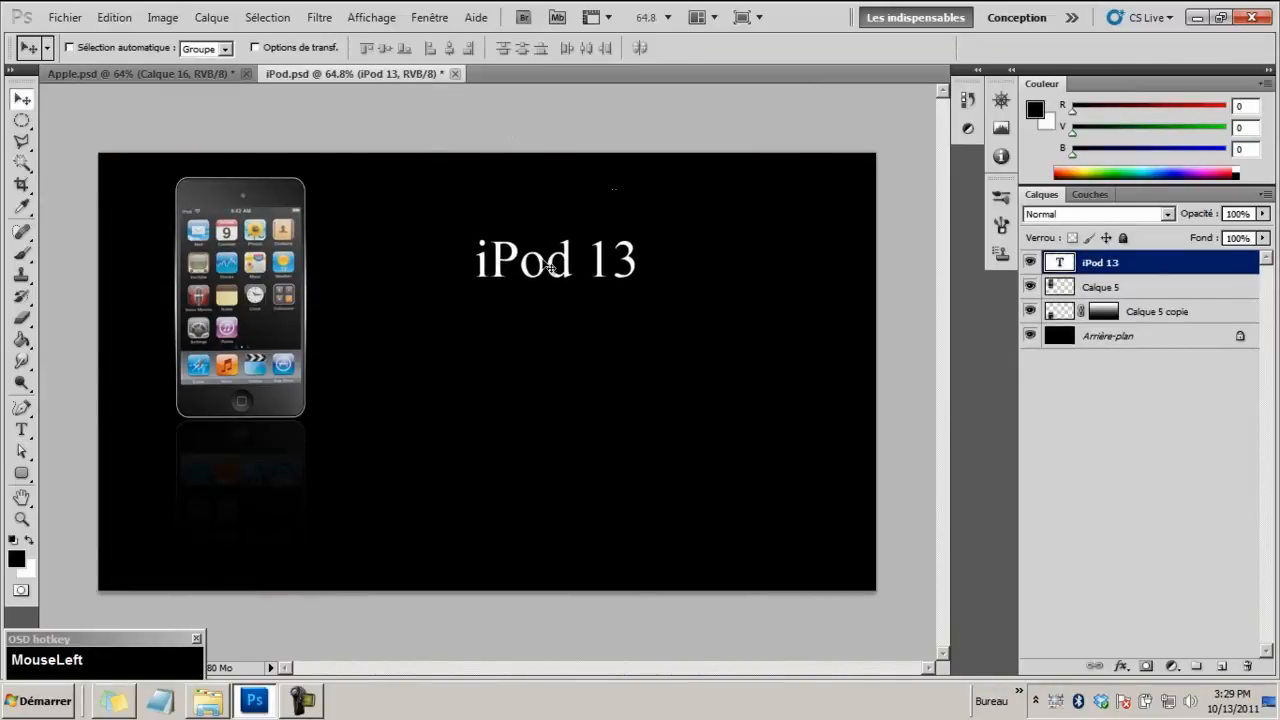
{"action": "left_click", "coordinate": [21, 430]}
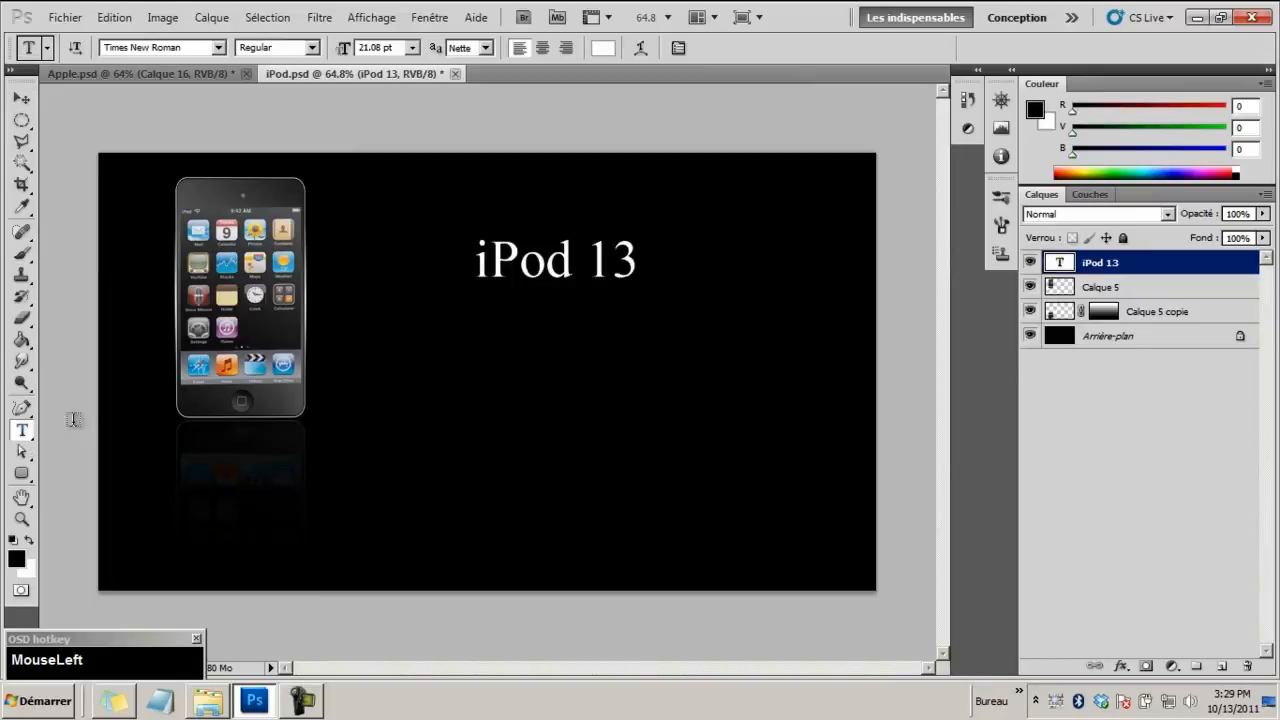
{"action": "left_click", "coordinate": [613, 257]}
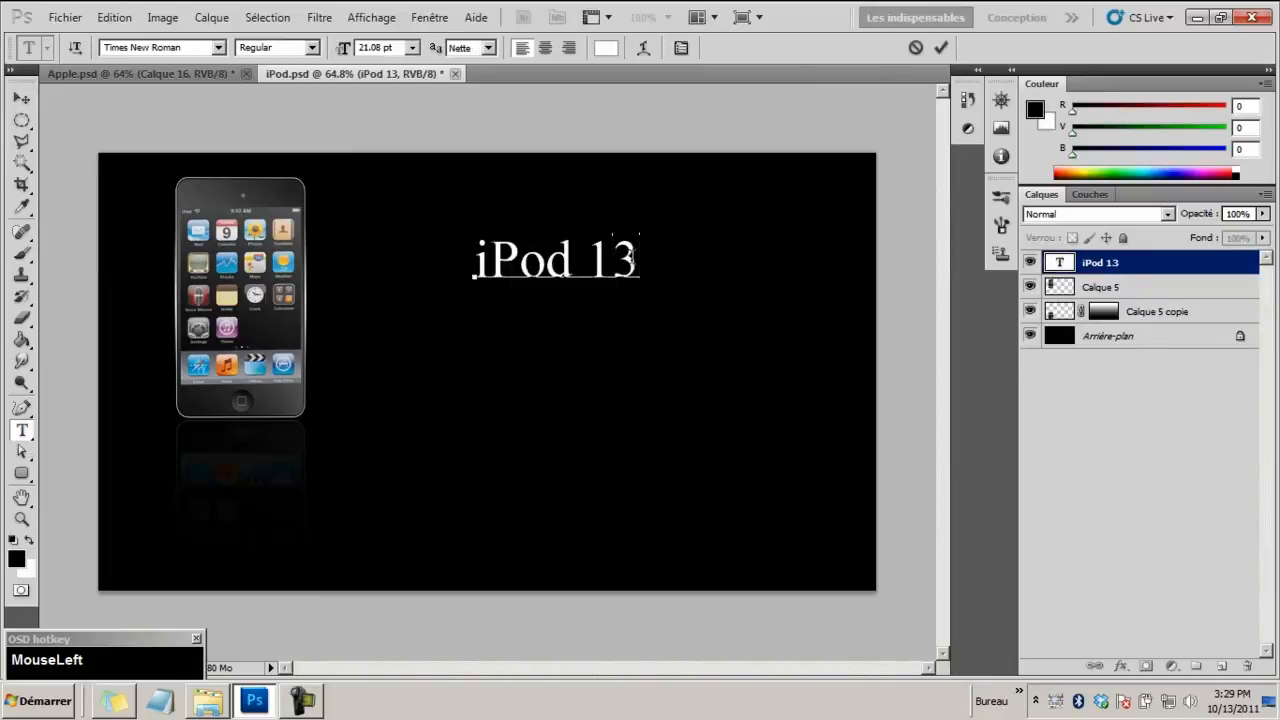
{"action": "key", "text": "Escape"}
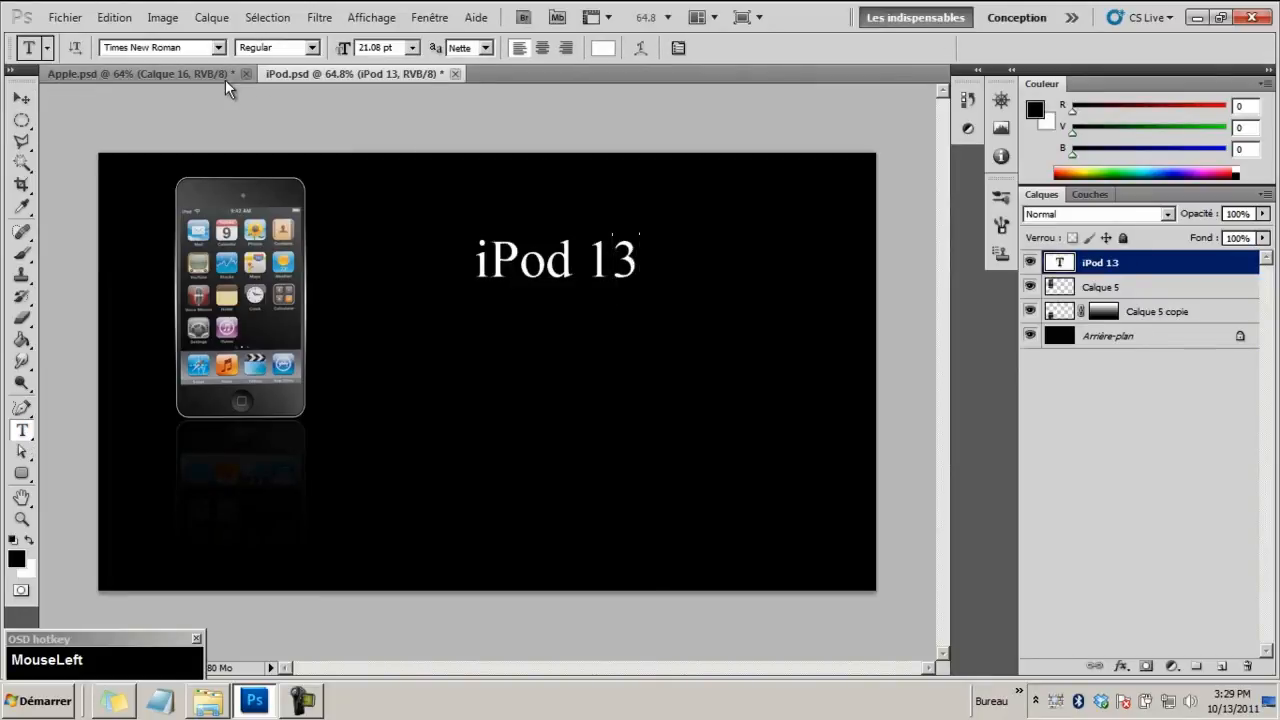
Add a separate text line under the "iPod 13" title reading "Ceci est une révolution", following the Apple.psd reference
{"action": "left_click", "coordinate": [225, 79]}
{"action": "left_click", "coordinate": [345, 71]}
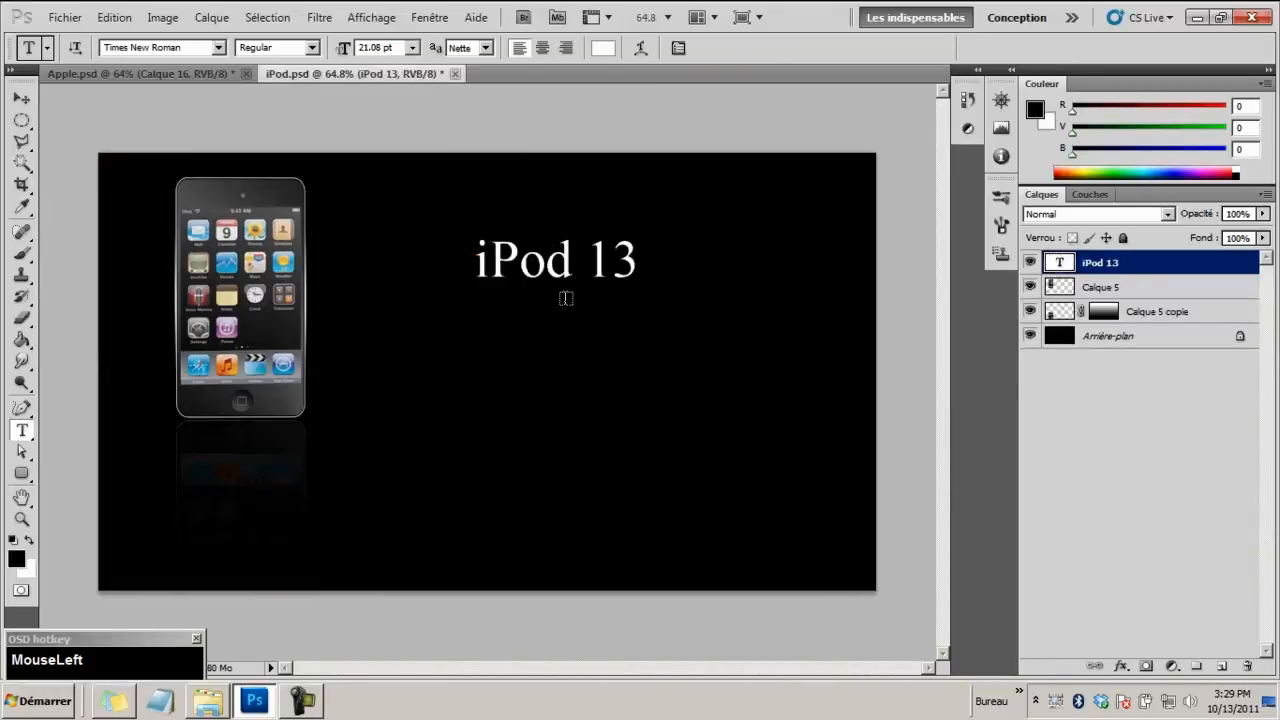
{"action": "left_click", "coordinate": [566, 298]}
{"action": "type", "text": "Cec"}
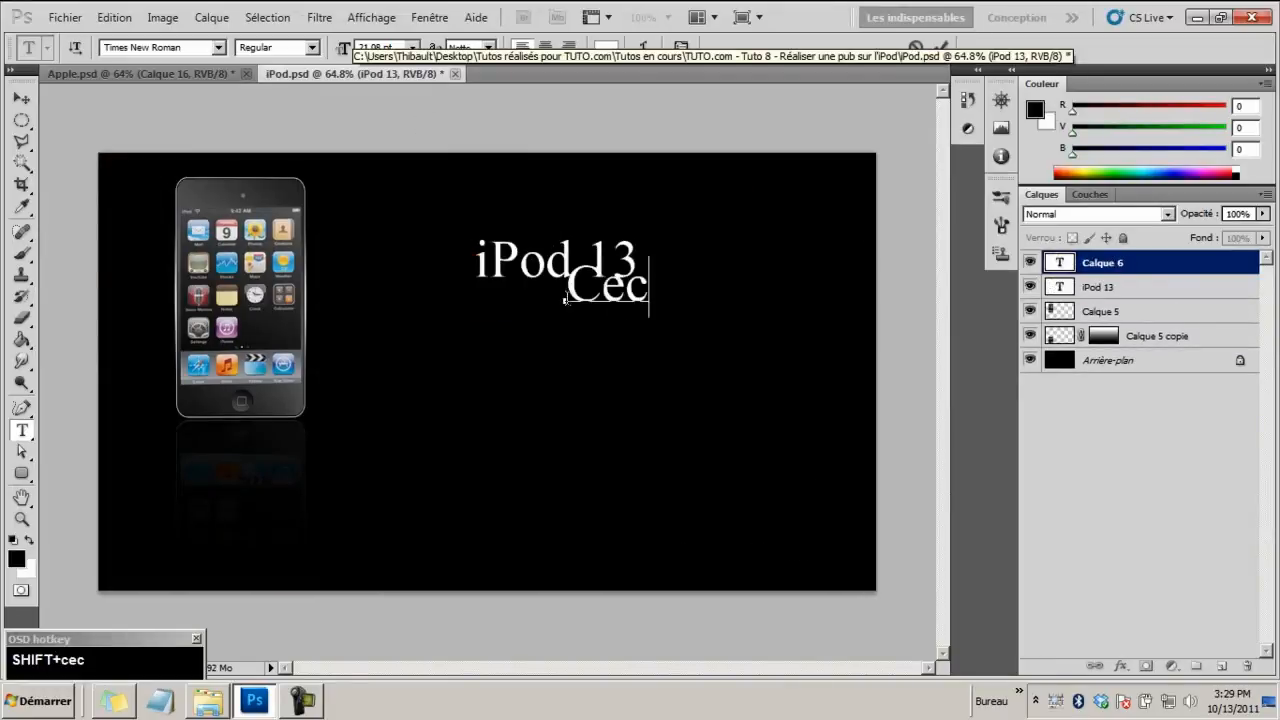
{"action": "type", "text": "i est une révol"}
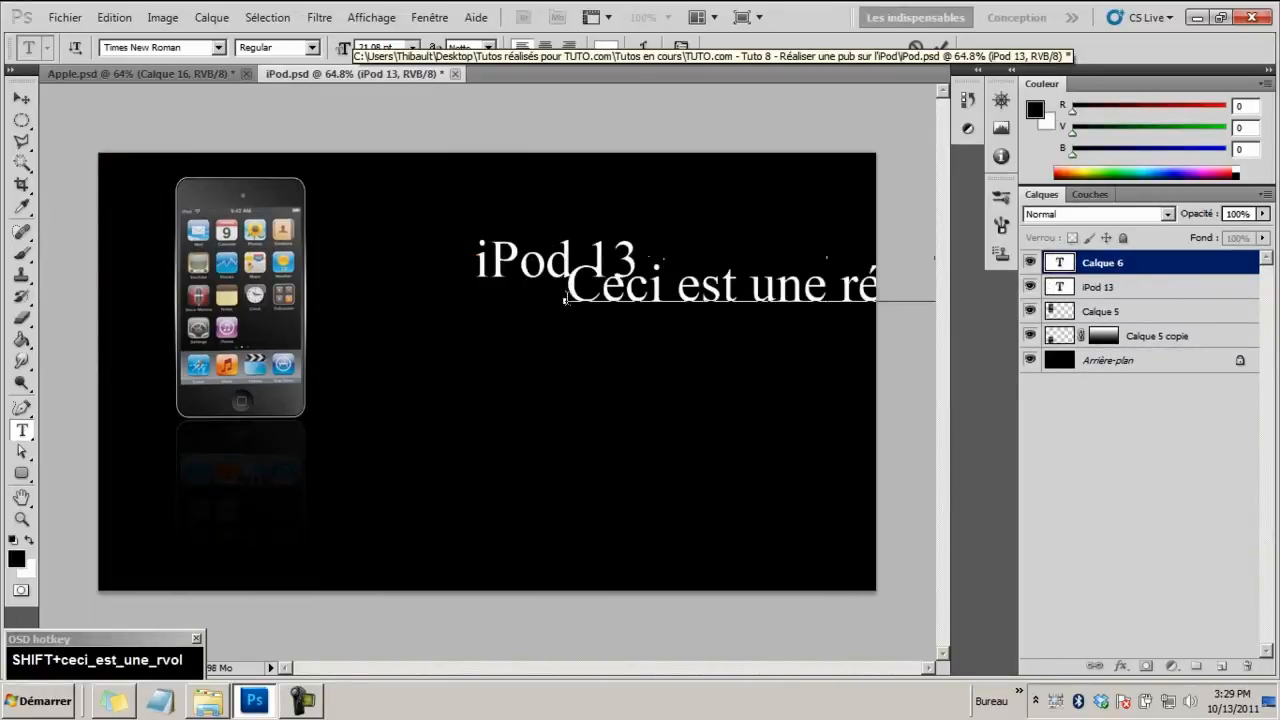
{"action": "type", "text": "uti"}
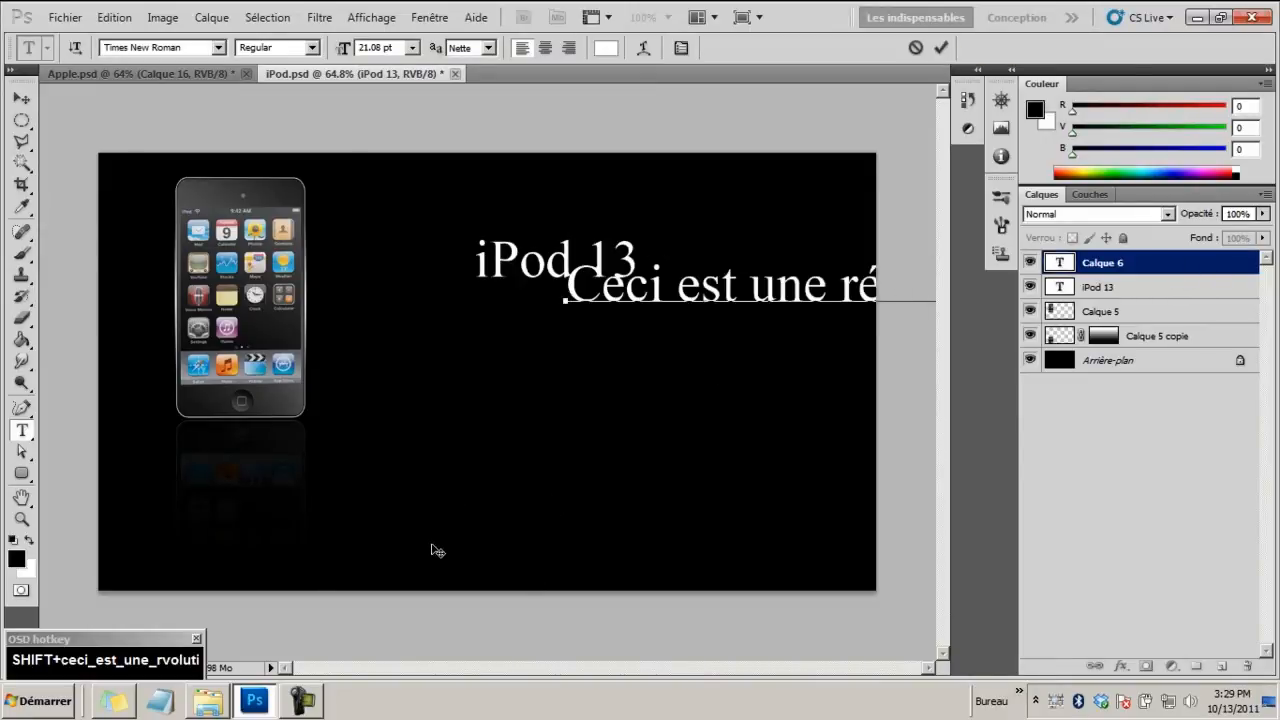
Scale the "Ceci est une révolution" line down to about 7.42 pt and place it just below the title, offset to the right
{"action": "left_click", "coordinate": [675, 290]}
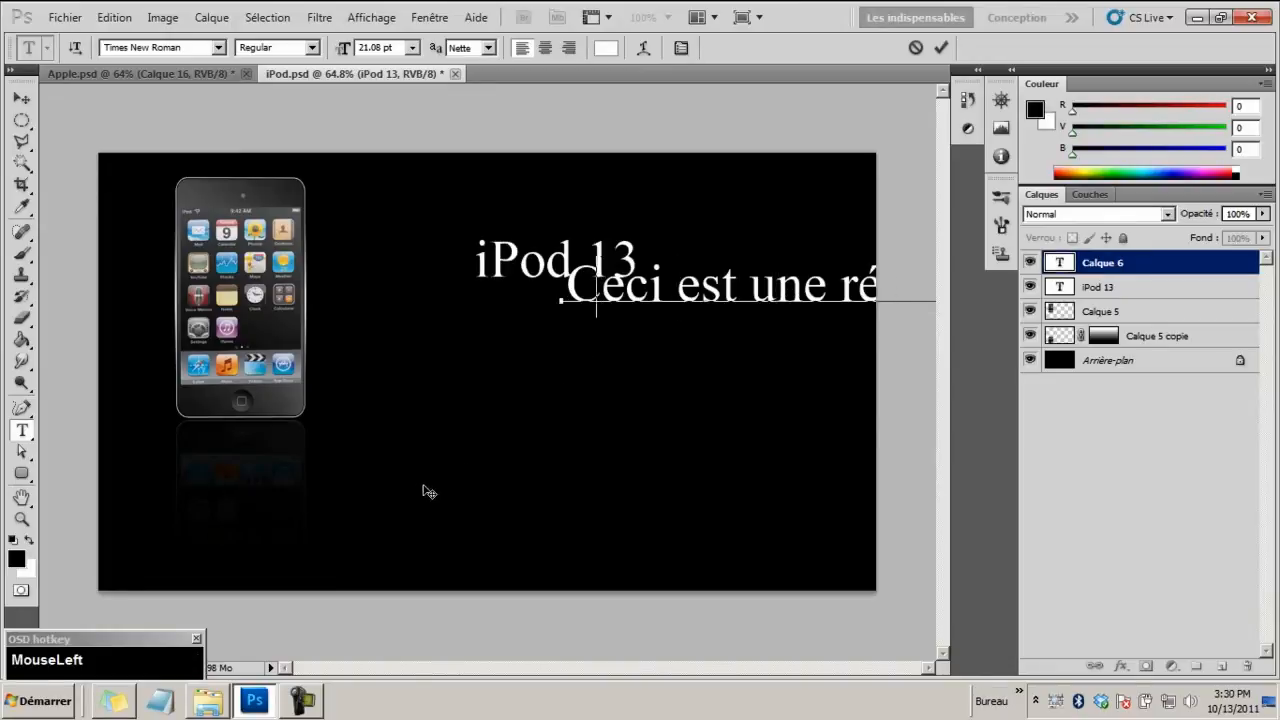
{"action": "left_click_drag", "start_coordinate": [429, 491], "coordinate": [334, 523]}
{"action": "key", "text": "ctrl"}
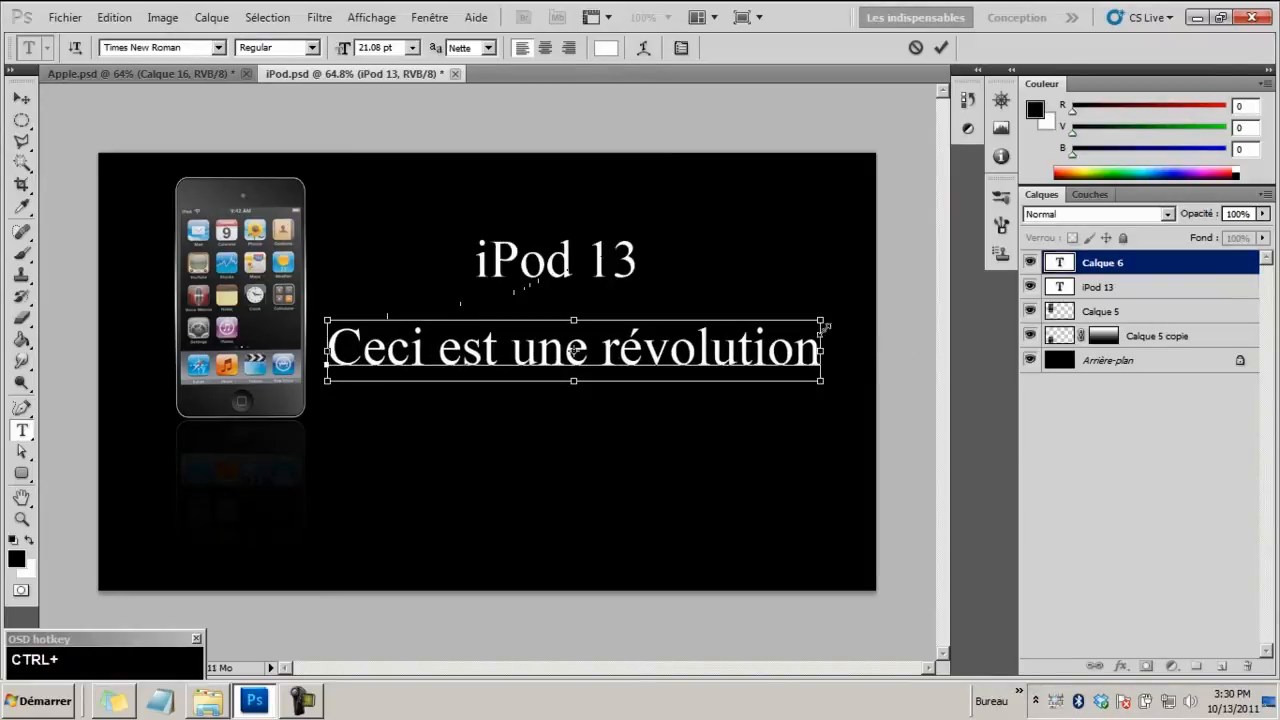
{"action": "left_click_drag", "start_coordinate": [820, 320], "coordinate": [491, 357]}
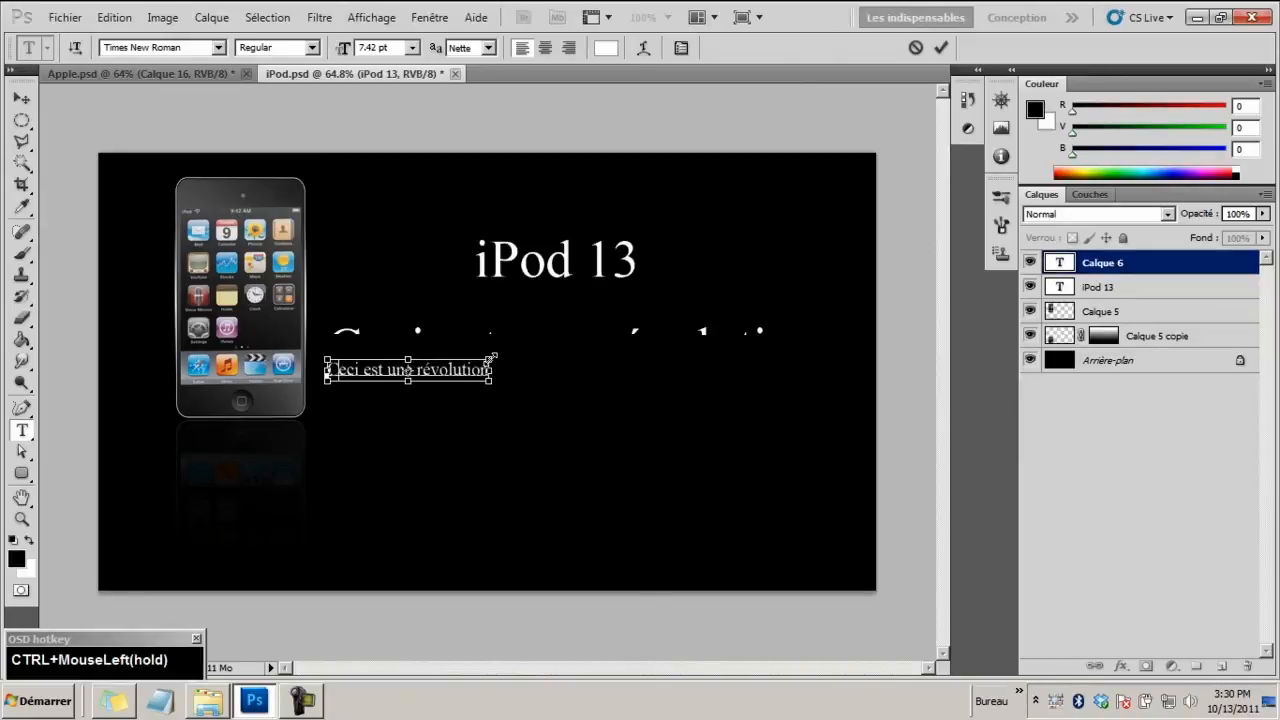
{"action": "left_click_drag", "start_coordinate": [465, 424], "coordinate": [680, 360]}
{"action": "left_click", "coordinate": [680, 347]}
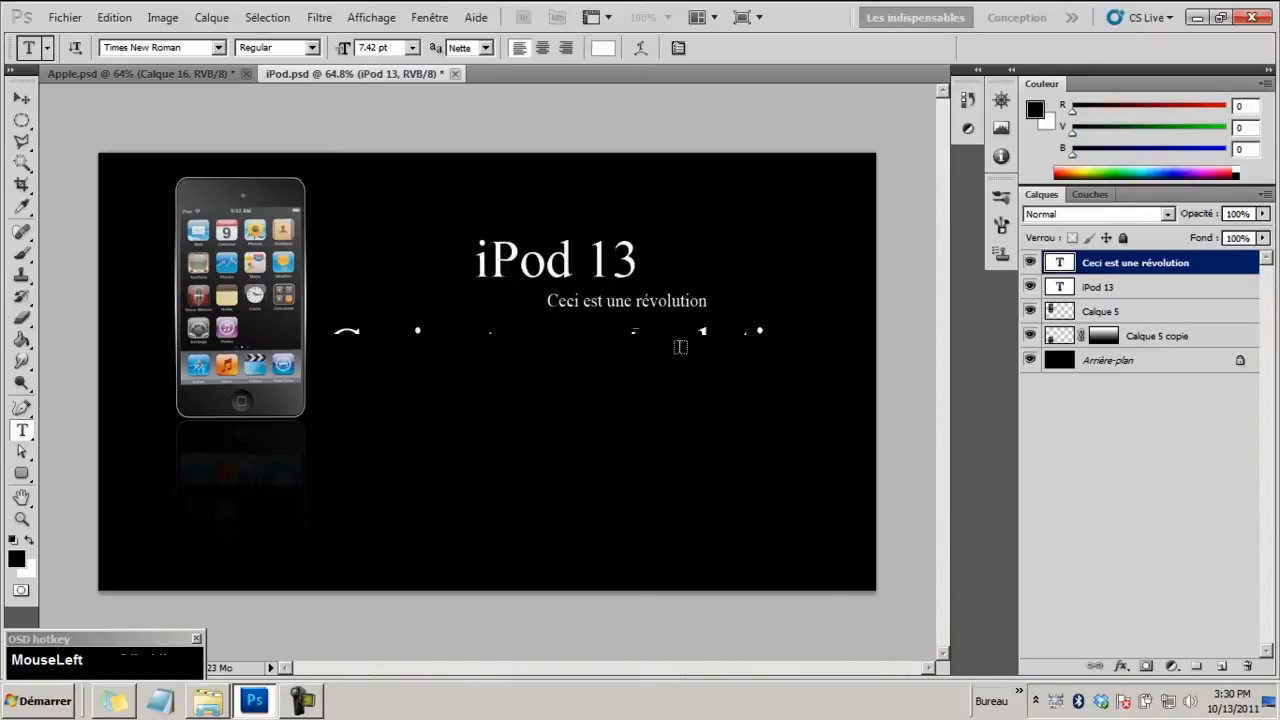
Compare with the Apple.psd reference and add a separate text line reading "Apple. Think Different" near the bottom of the iPod.psd canvas
{"action": "left_click", "coordinate": [129, 72]}
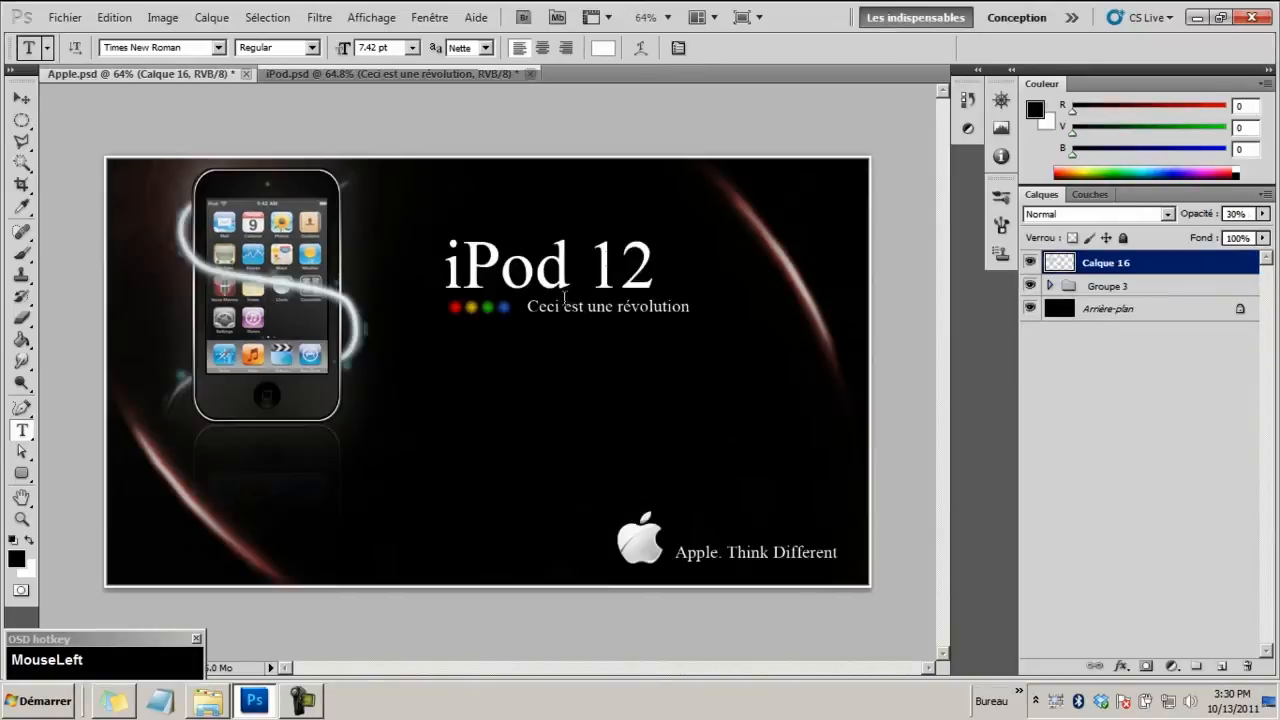
{"action": "left_click", "coordinate": [402, 72]}
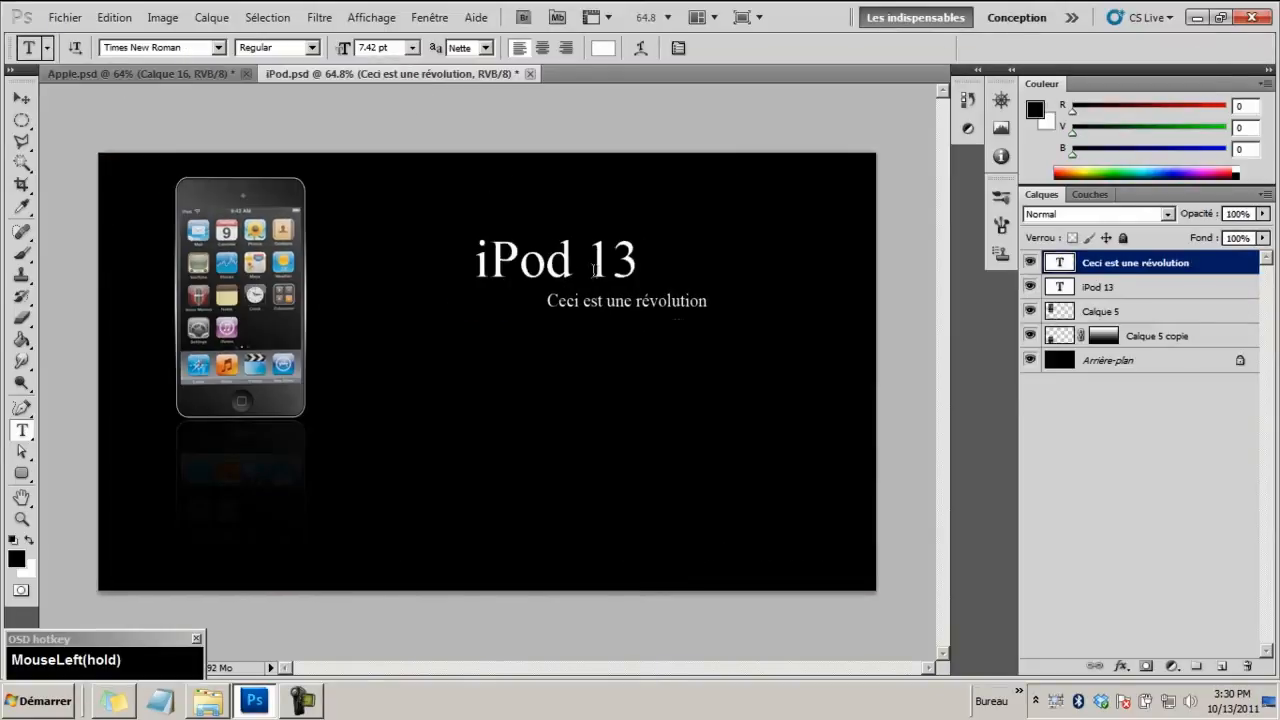
{"action": "left_click", "coordinate": [219, 75]}
{"action": "left_click", "coordinate": [349, 72]}
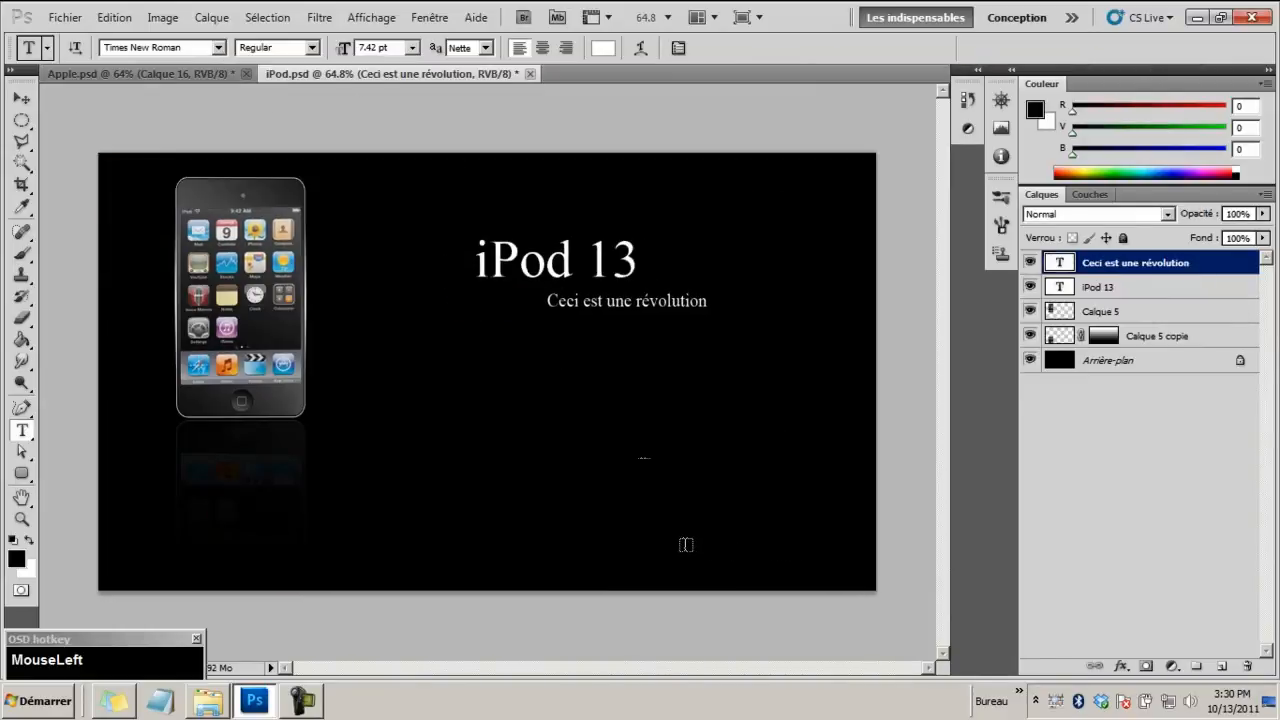
{"action": "left_click", "coordinate": [735, 557]}
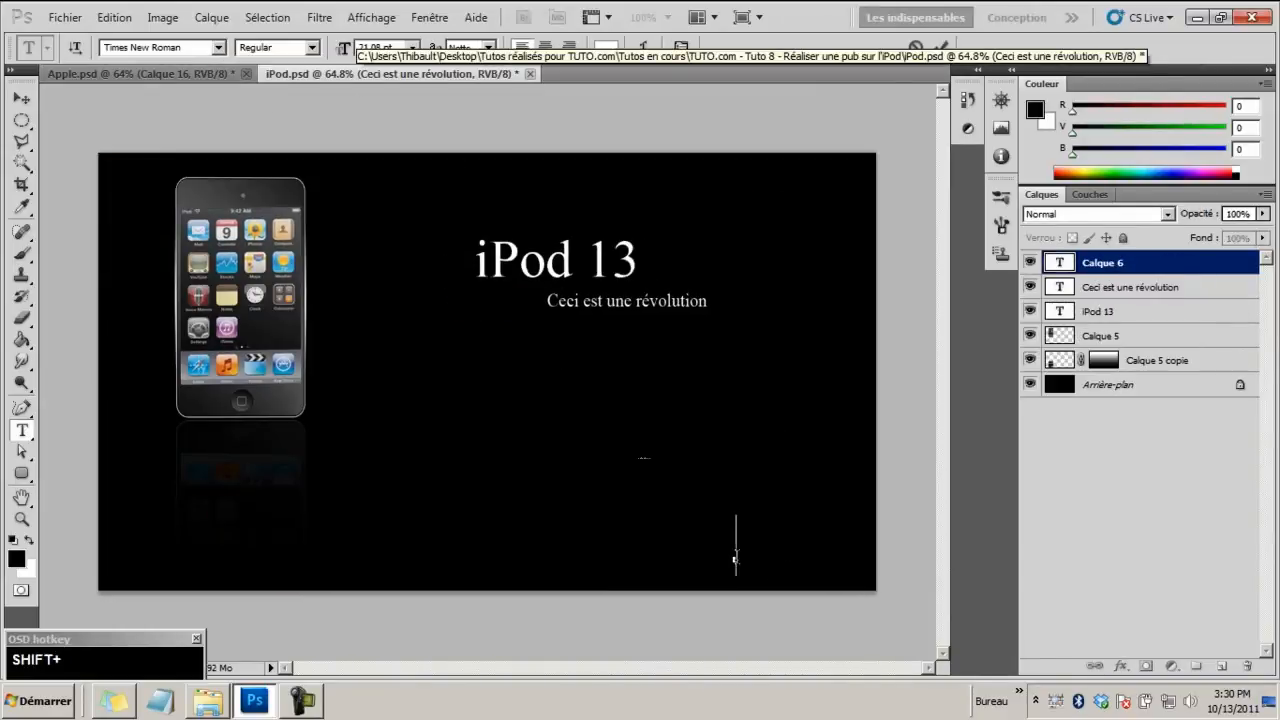
{"action": "type", "text": "Apple."}
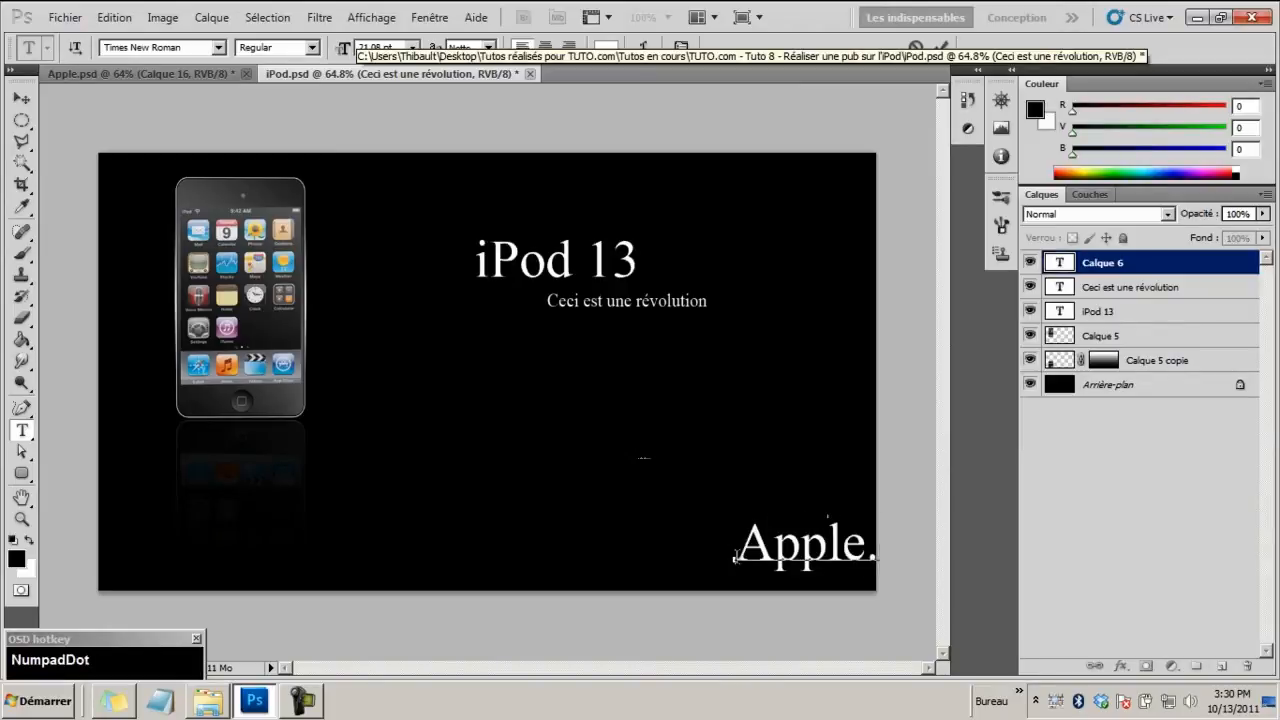
{"action": "left_click_drag", "start_coordinate": [646, 638], "coordinate": [375, 630]}
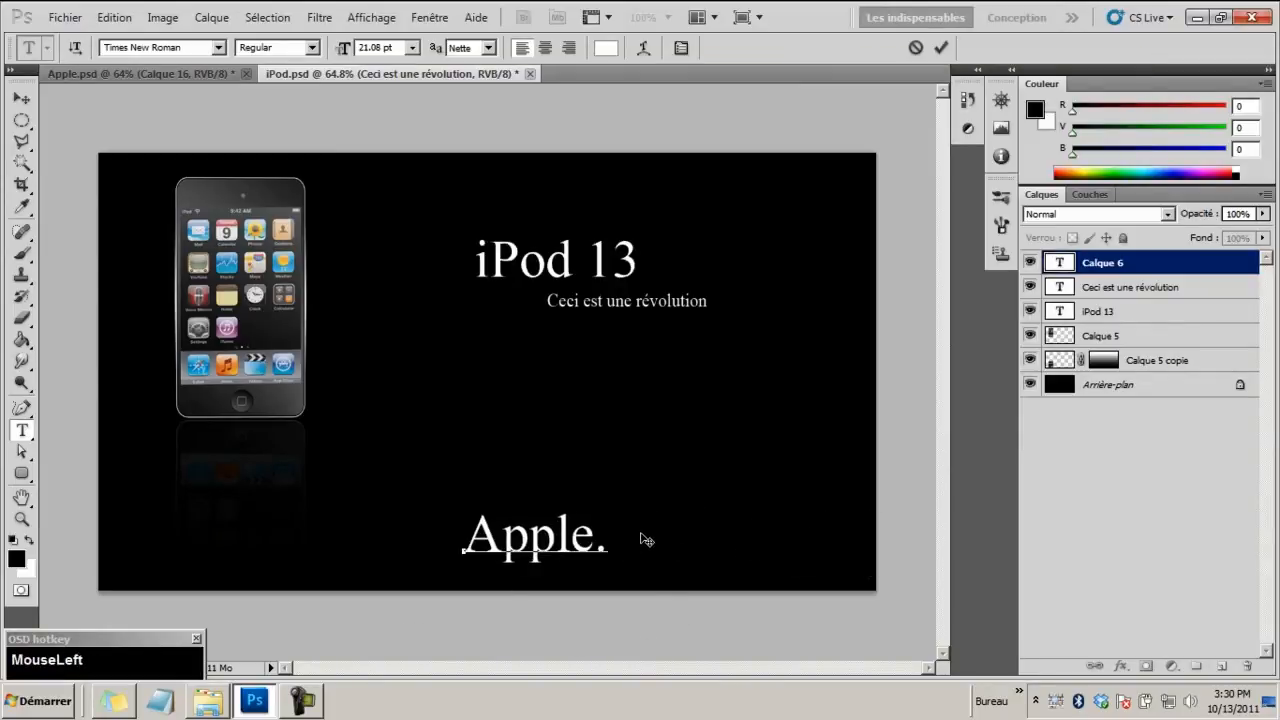
{"action": "type", "text": "Think"}
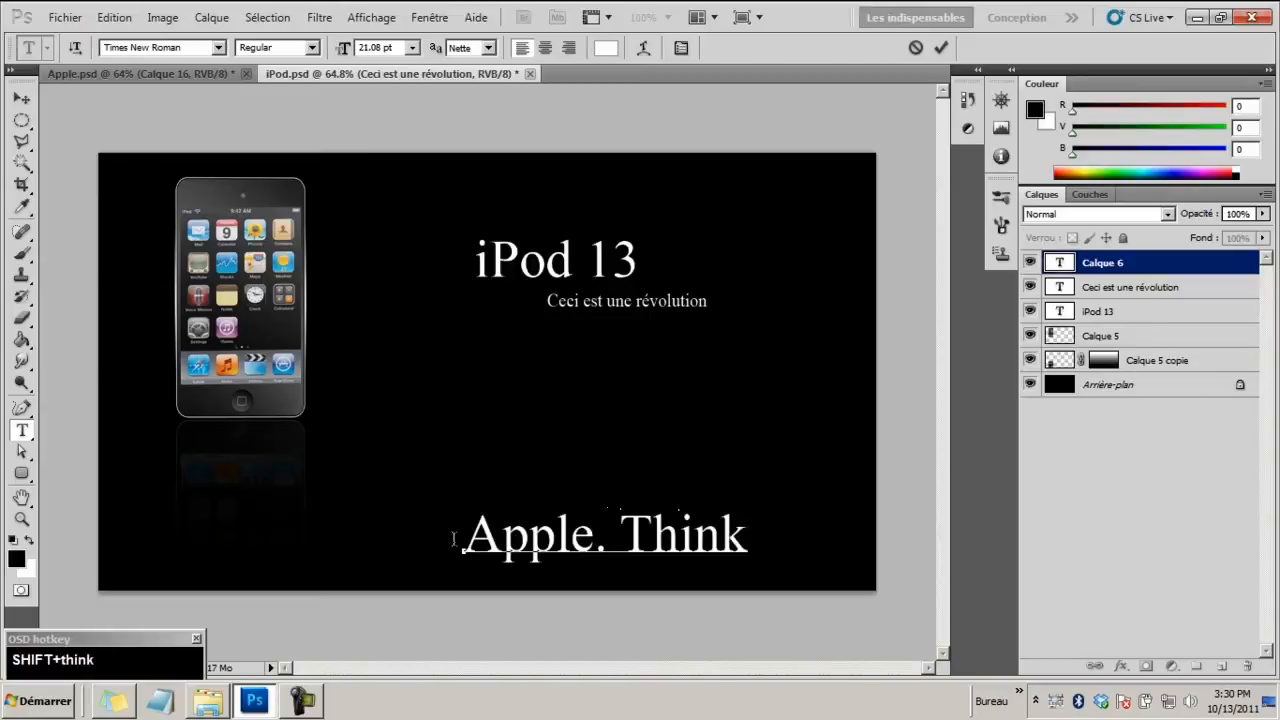
{"action": "type", "text": " Different"}
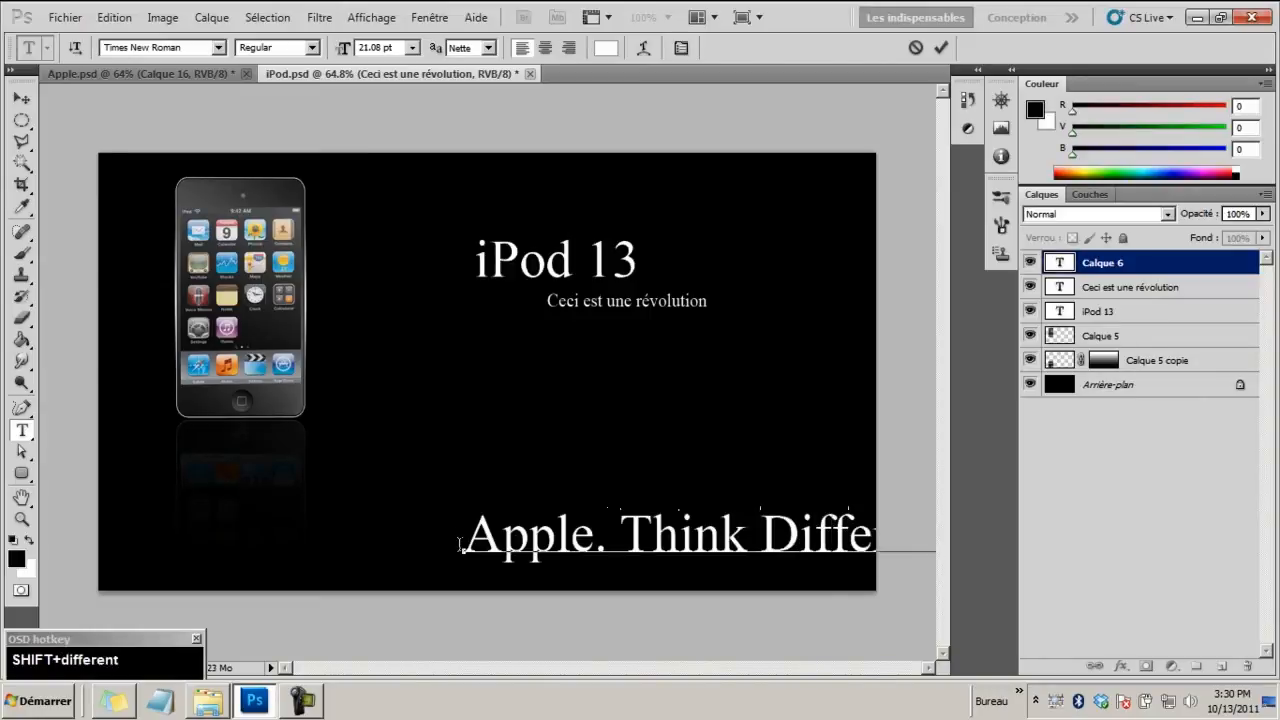
Scale the "Apple. Think Different" slogan down to about 8.07 pt and place it in the canvas's lower-right corner
{"action": "left_click_drag", "start_coordinate": [430, 608], "coordinate": [285, 593]}
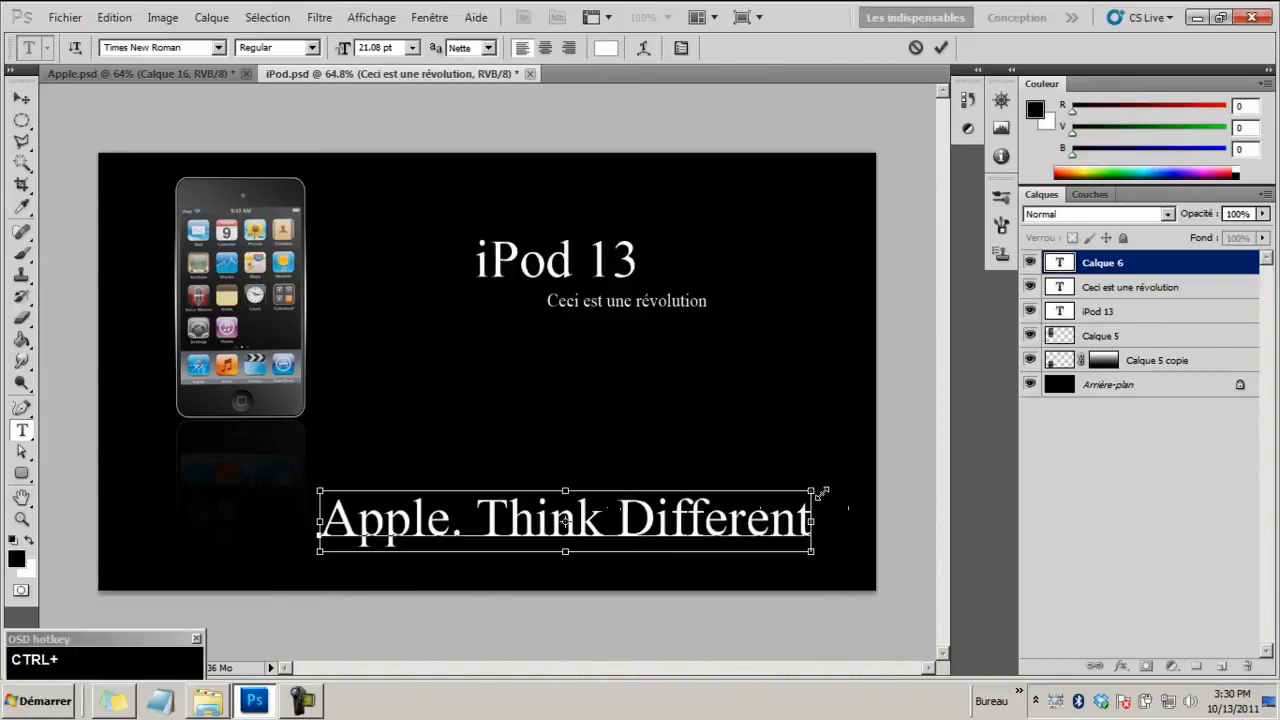
{"action": "left_click_drag", "start_coordinate": [815, 488], "coordinate": [558, 516]}
{"action": "left_click_drag", "start_coordinate": [500, 589], "coordinate": [692, 591]}
{"action": "left_click_drag", "start_coordinate": [843, 534], "coordinate": [805, 549]}
{"action": "left_click_drag", "start_coordinate": [643, 608], "coordinate": [666, 623]}
{"action": "left_click", "coordinate": [665, 462]}
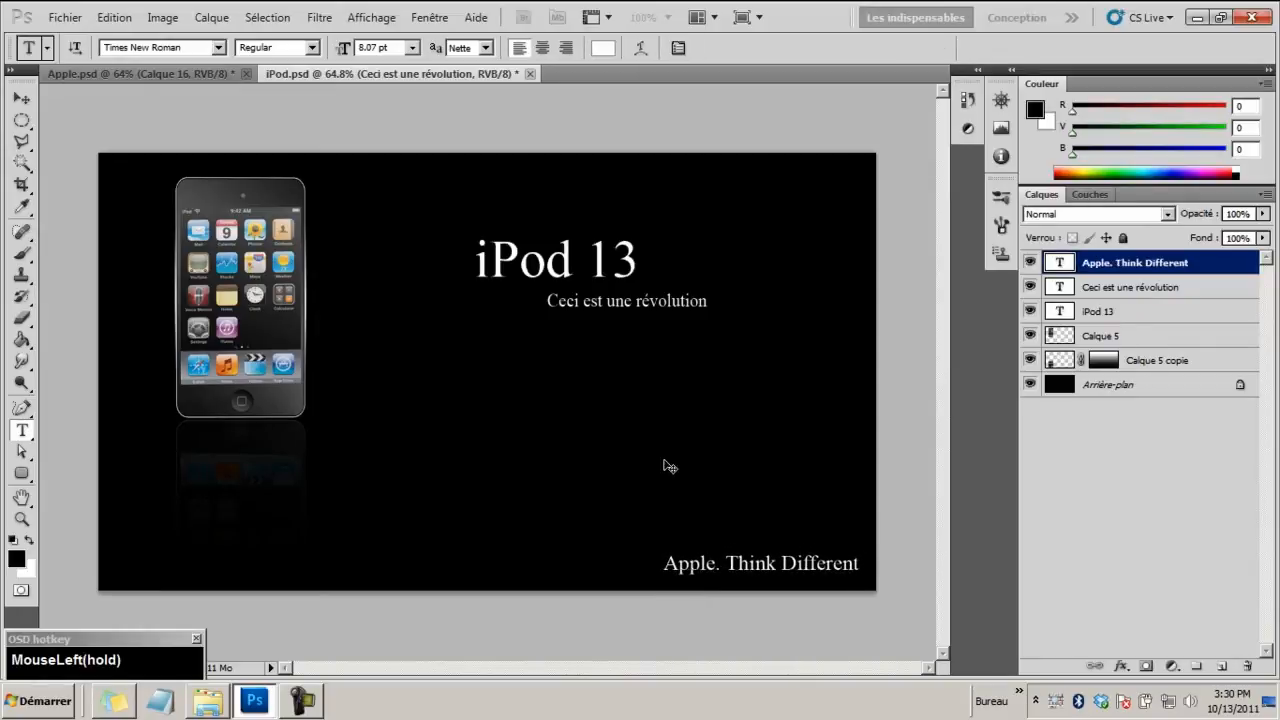
{"action": "left_click", "coordinate": [21, 99]}
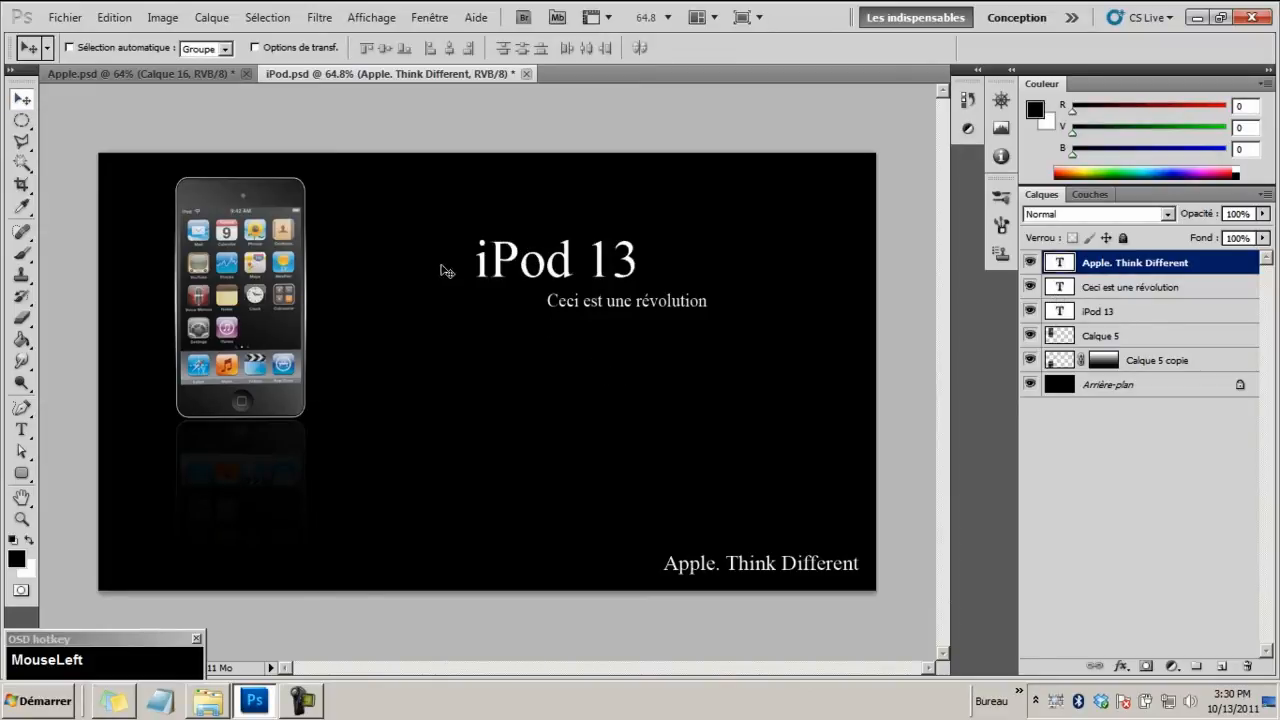
Check the coloured dots in Apple.psd, add a new layer in iPod.psd and draw a small square selection below the title
{"action": "left_click", "coordinate": [188, 74]}
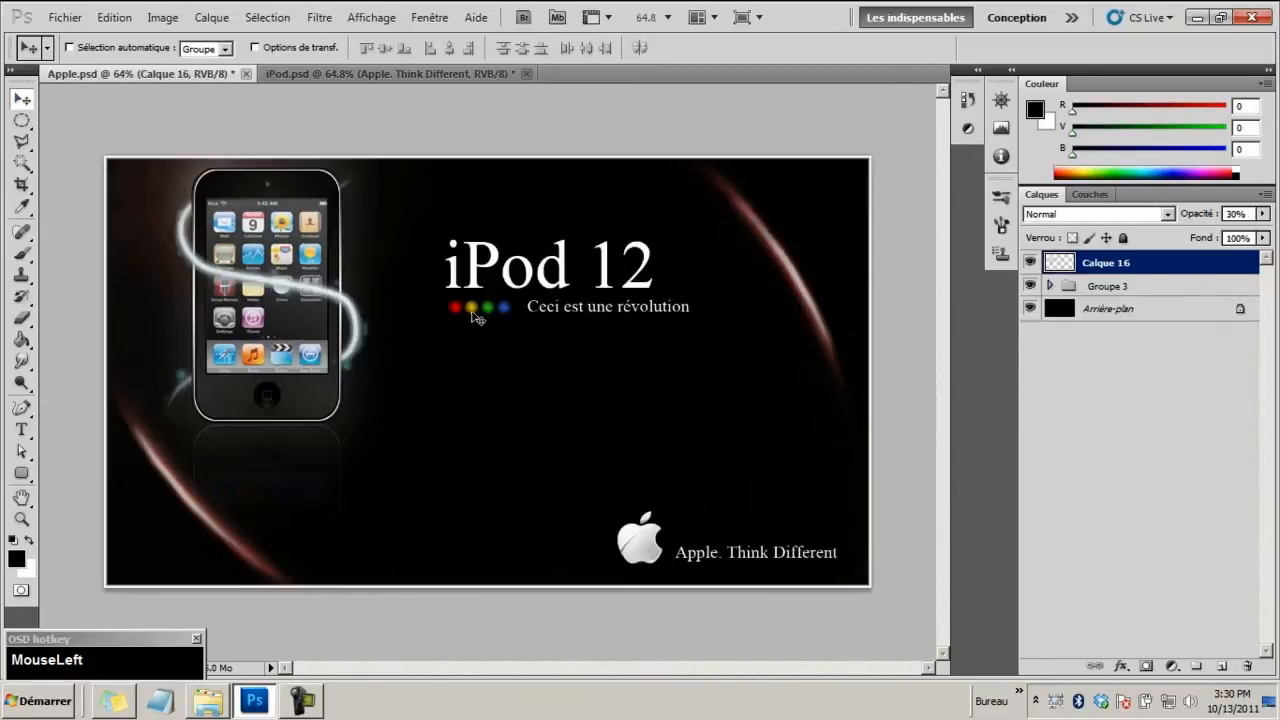
{"action": "left_click", "coordinate": [336, 75]}
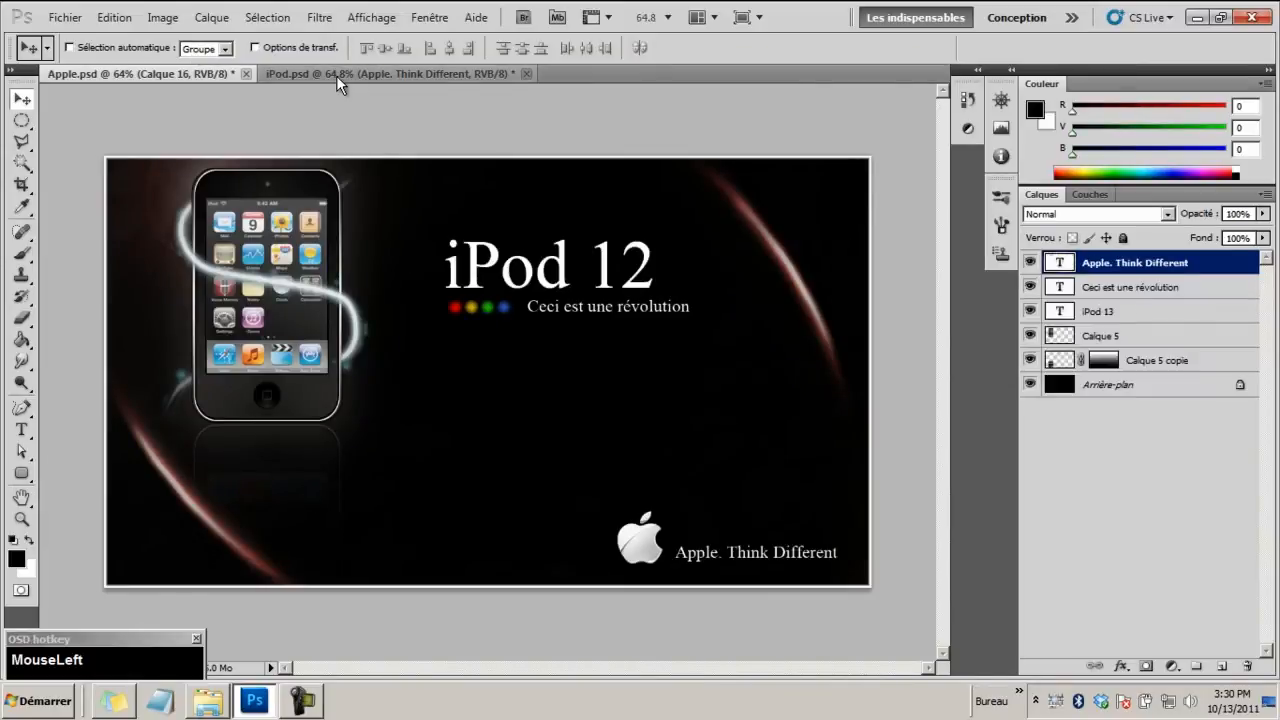
{"action": "left_click", "coordinate": [1222, 666]}
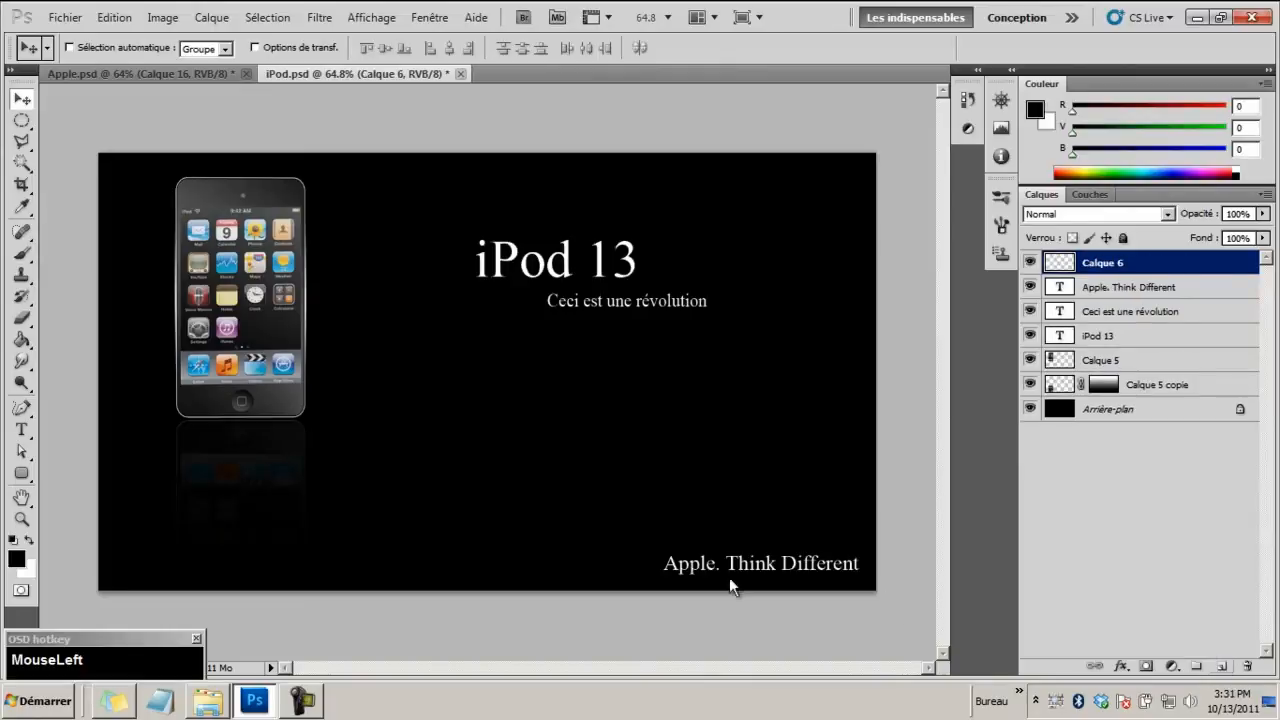
{"action": "right_click", "coordinate": [22, 121]}
{"action": "left_click", "coordinate": [94, 120]}
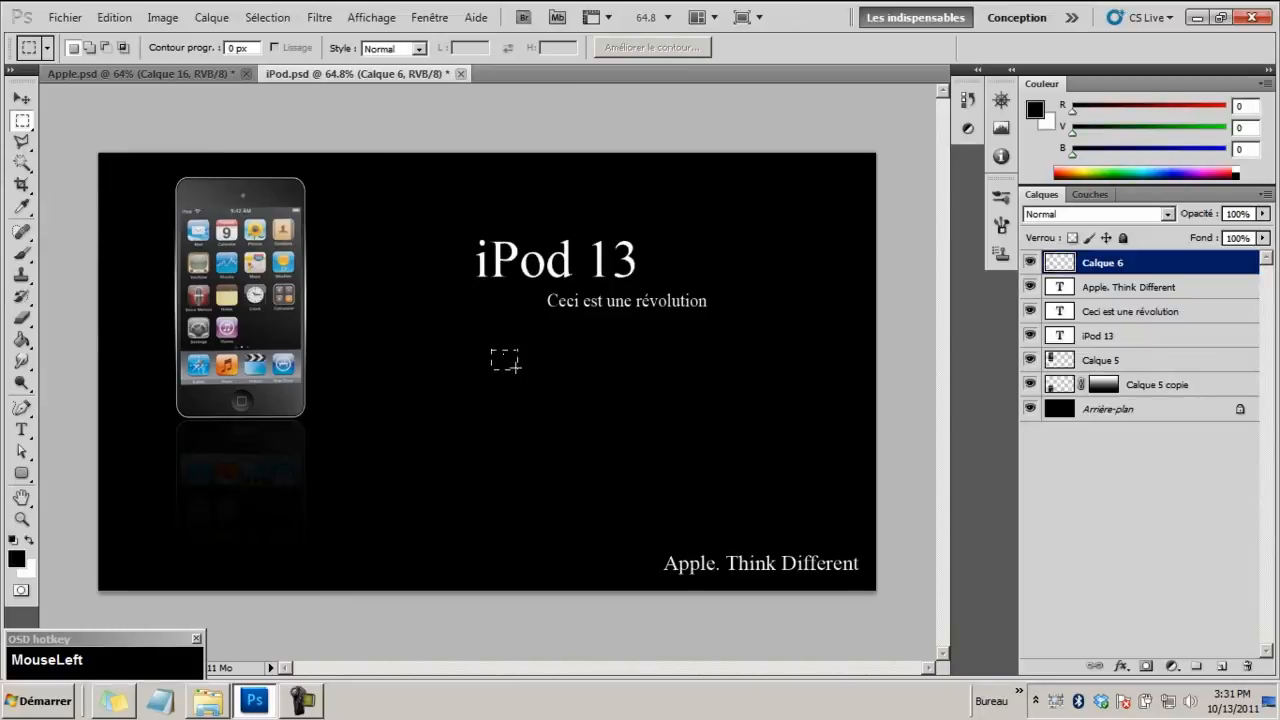
{"action": "left_click_drag", "start_coordinate": [513, 366], "coordinate": [515, 366]}
{"action": "left_click_drag", "start_coordinate": [504, 371], "coordinate": [552, 361]}
Feather the small square selection with a radius of 4 pixels
{"action": "key", "text": "z"}
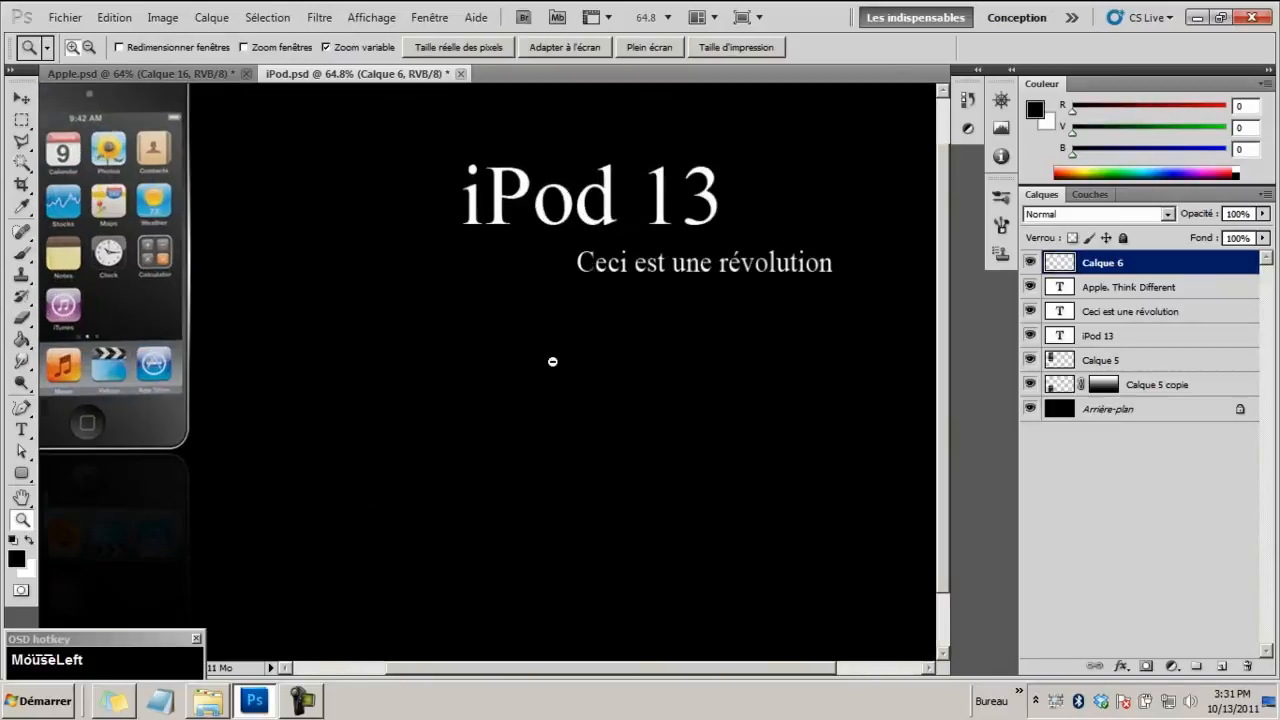
{"action": "left_click", "coordinate": [228, 20]}
{"action": "mouse_move", "coordinate": [330, 205]}
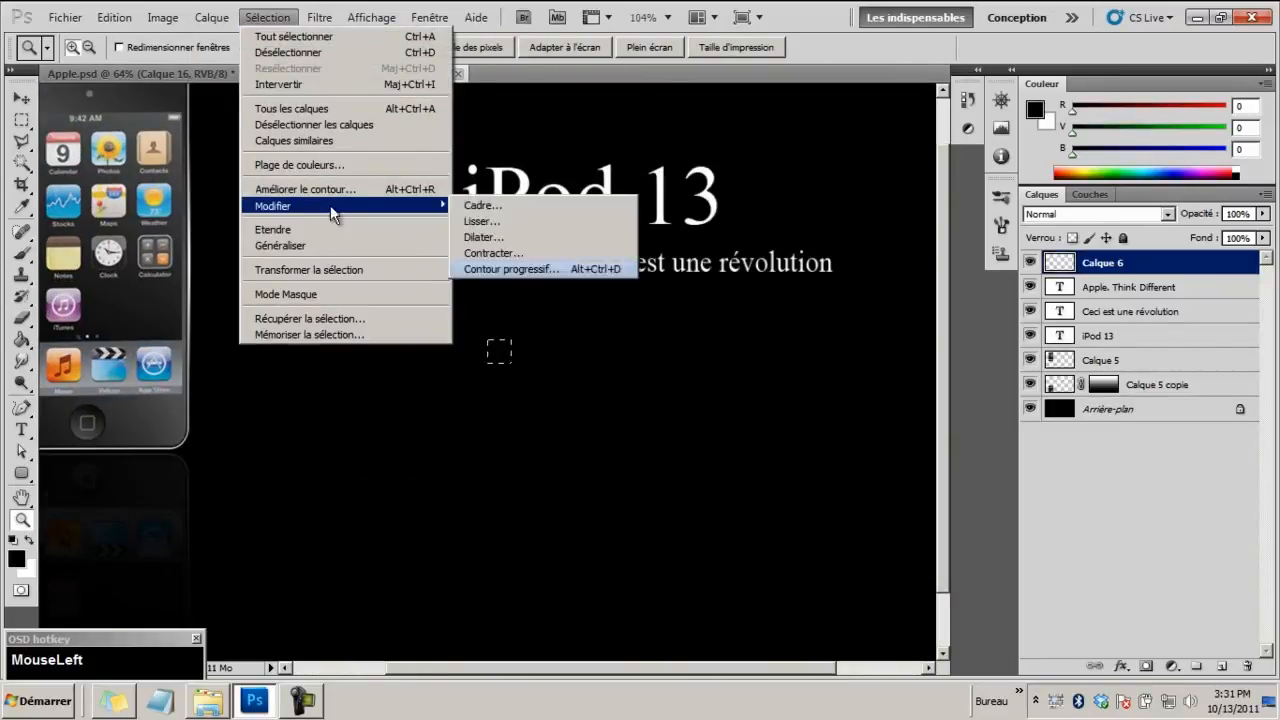
{"action": "left_click", "coordinate": [567, 267]}
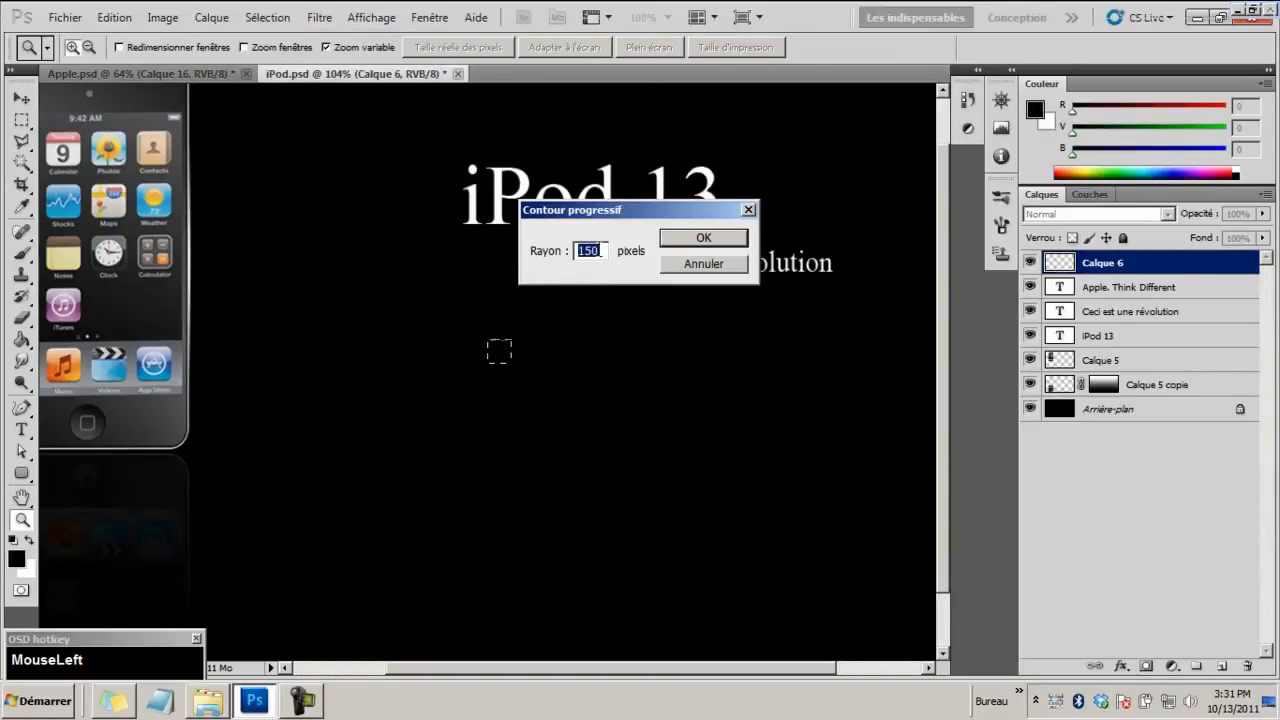
{"action": "type", "text": "4"}
{"action": "key", "text": "Return"}
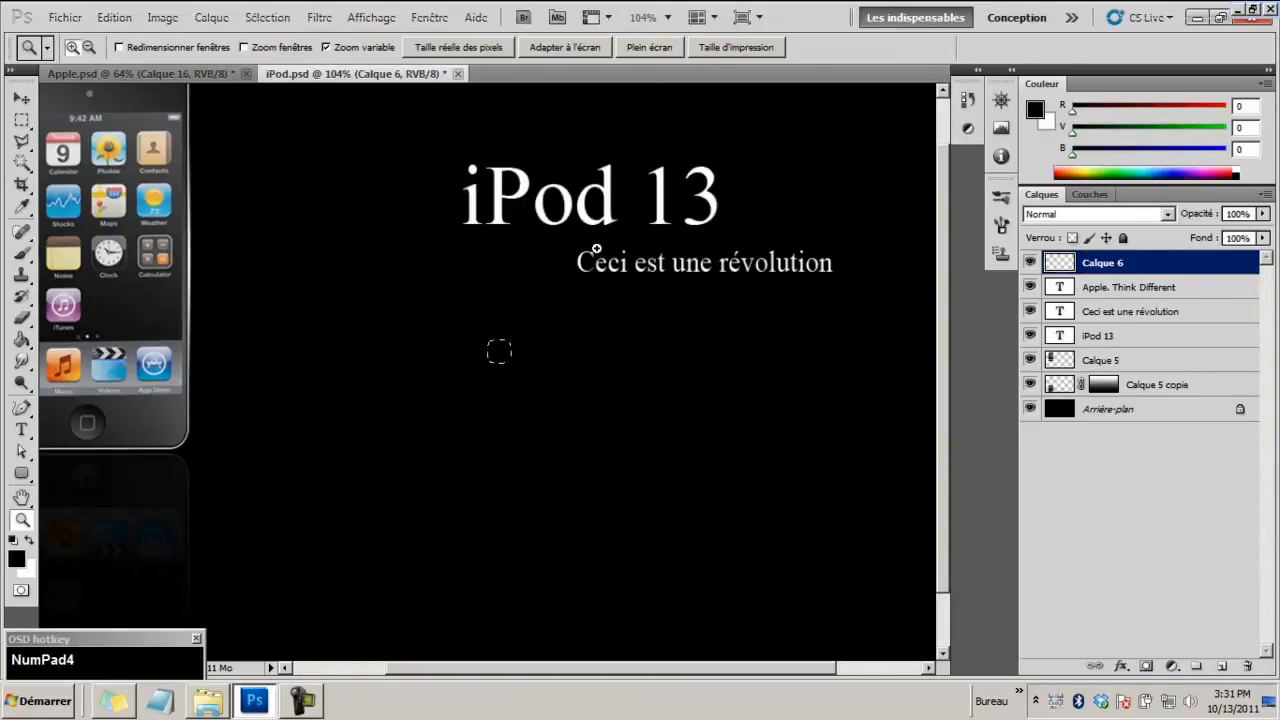
Set the foreground colour to red (R 236), fill the feathered square selection using the Paint Bucket, and deselect
{"action": "right_click", "coordinate": [22, 342]}
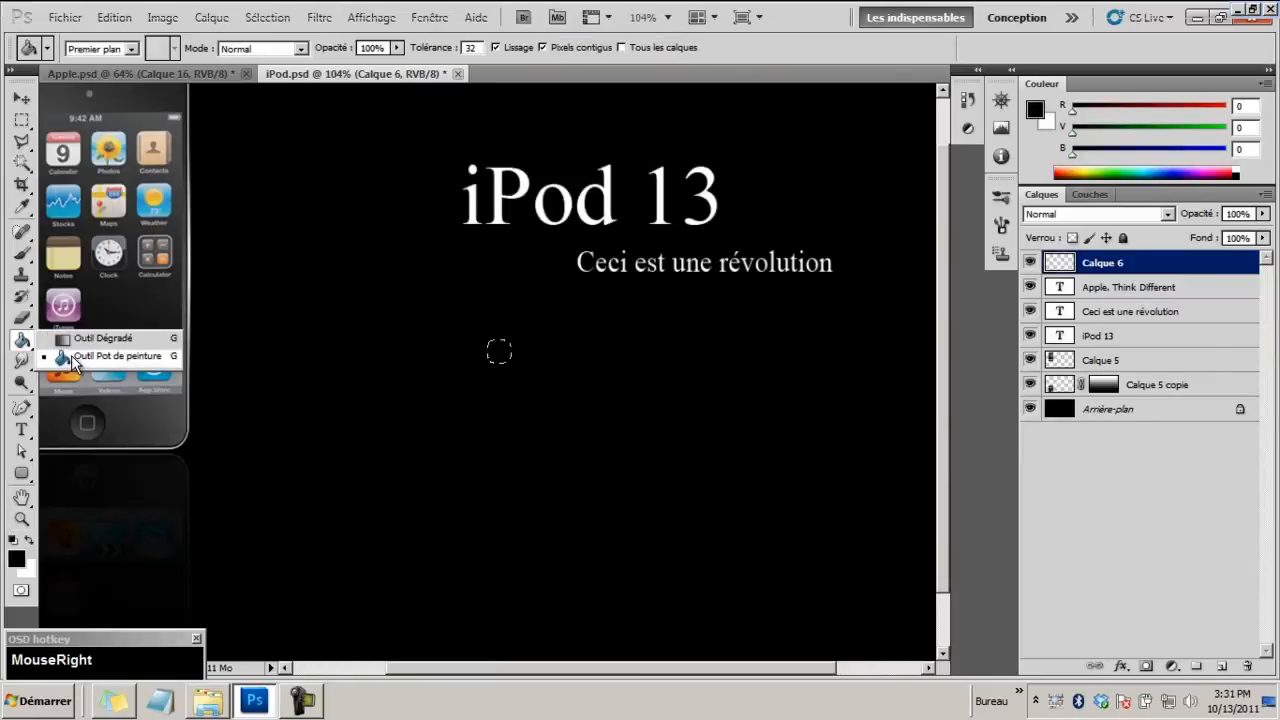
{"action": "left_click", "coordinate": [72, 358]}
{"action": "left_click_drag", "start_coordinate": [1203, 108], "coordinate": [1220, 107]}
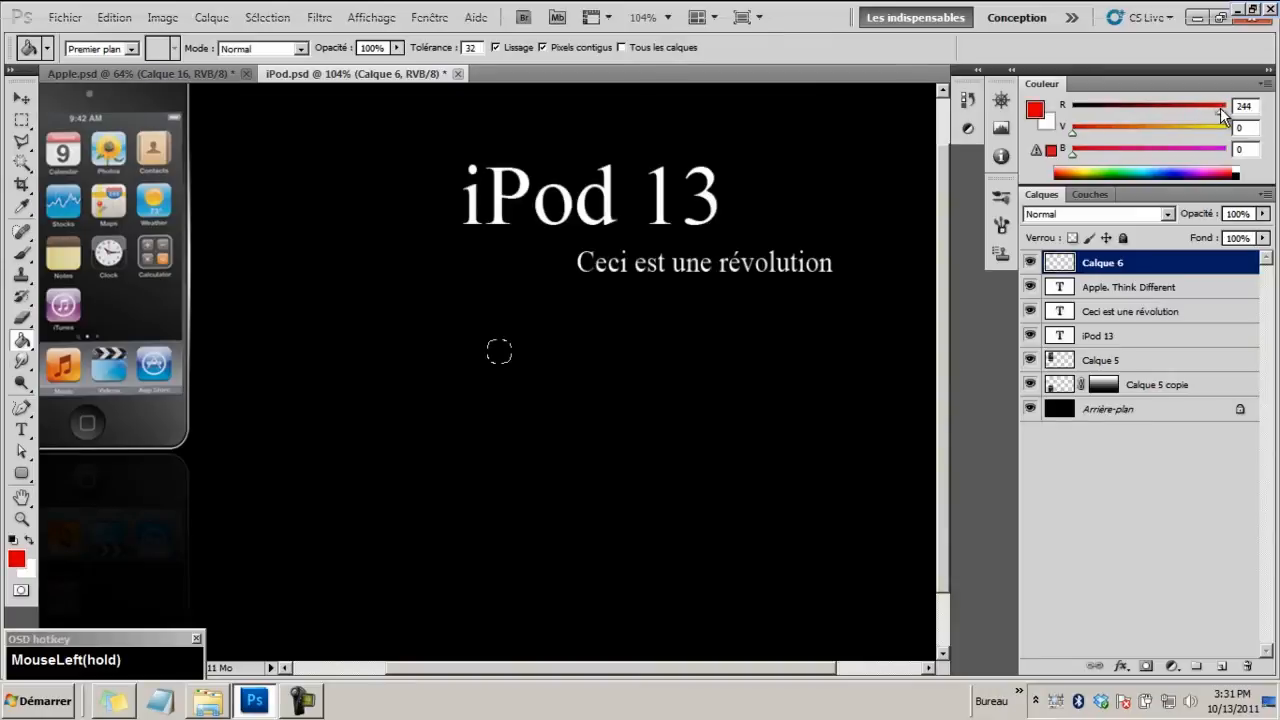
{"action": "left_click", "coordinate": [499, 351]}
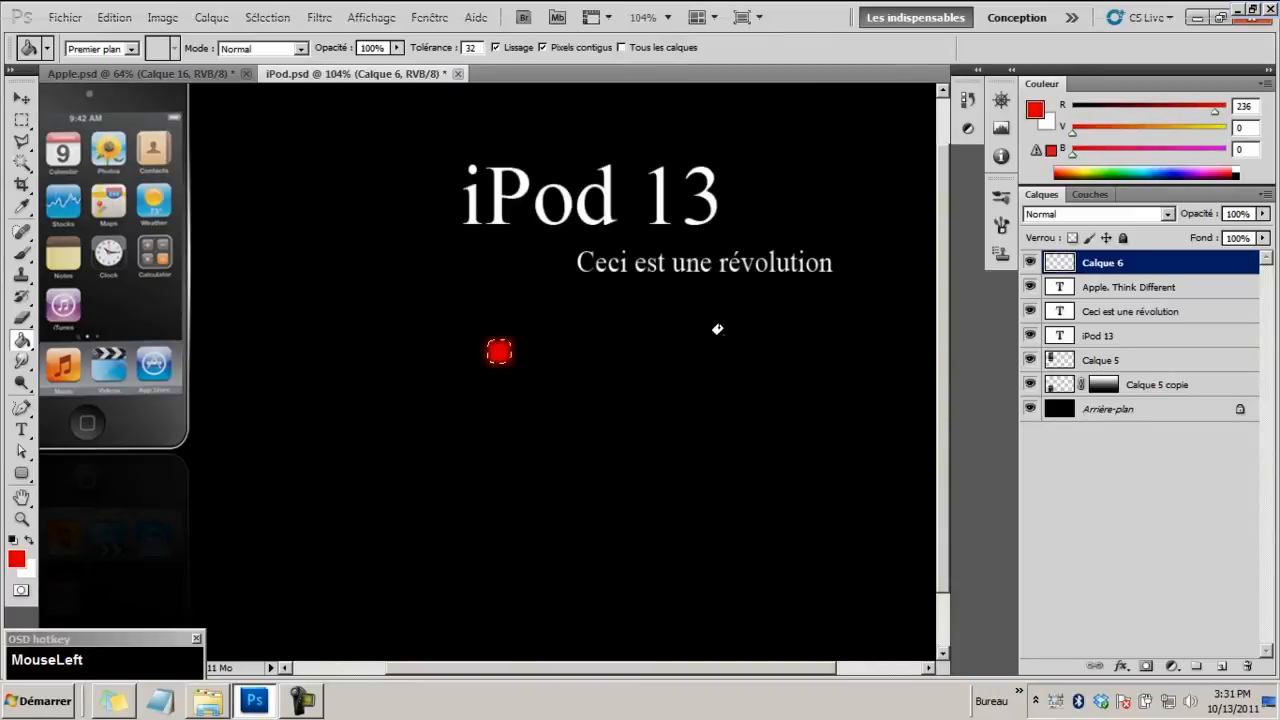
{"action": "key", "text": "ctrl+d"}
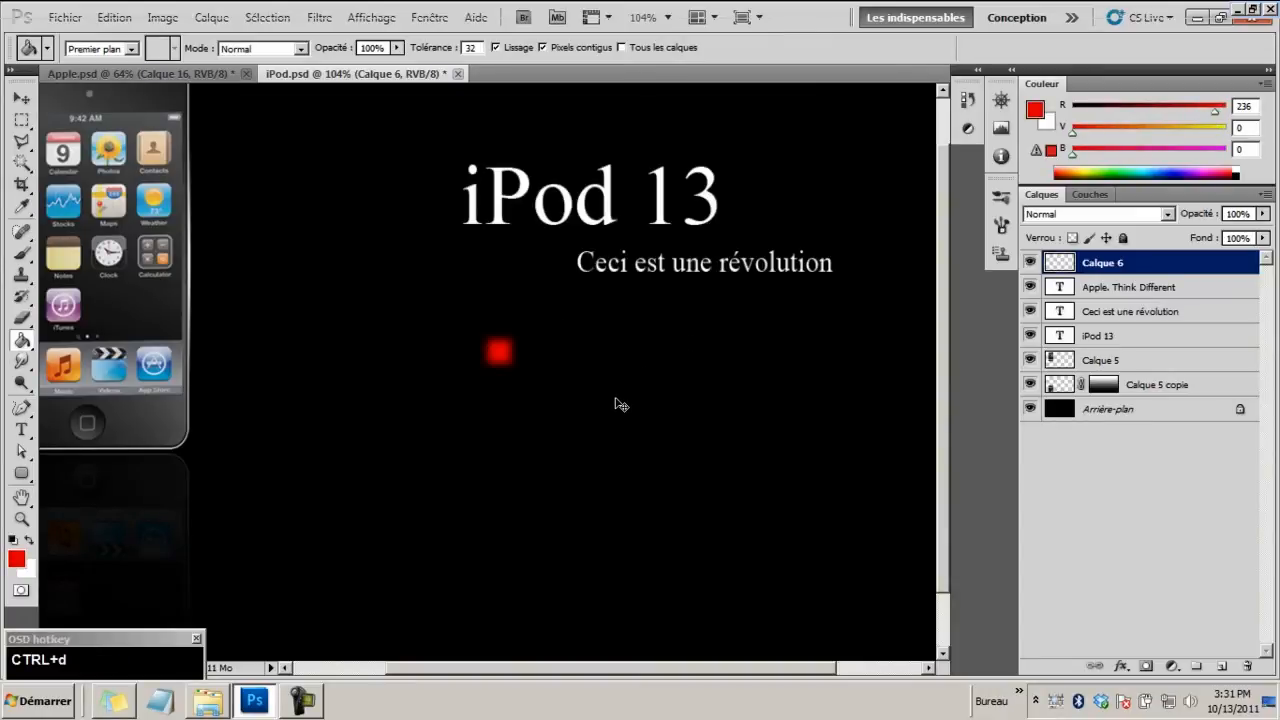
Undo the deselection, the red fill and the 4-pixel feather to get back to the plain square selection
{"action": "key", "text": "alt"}
{"action": "key", "text": "ctrl+alt+z"}
{"action": "key", "text": "ctrl+alt+z"}
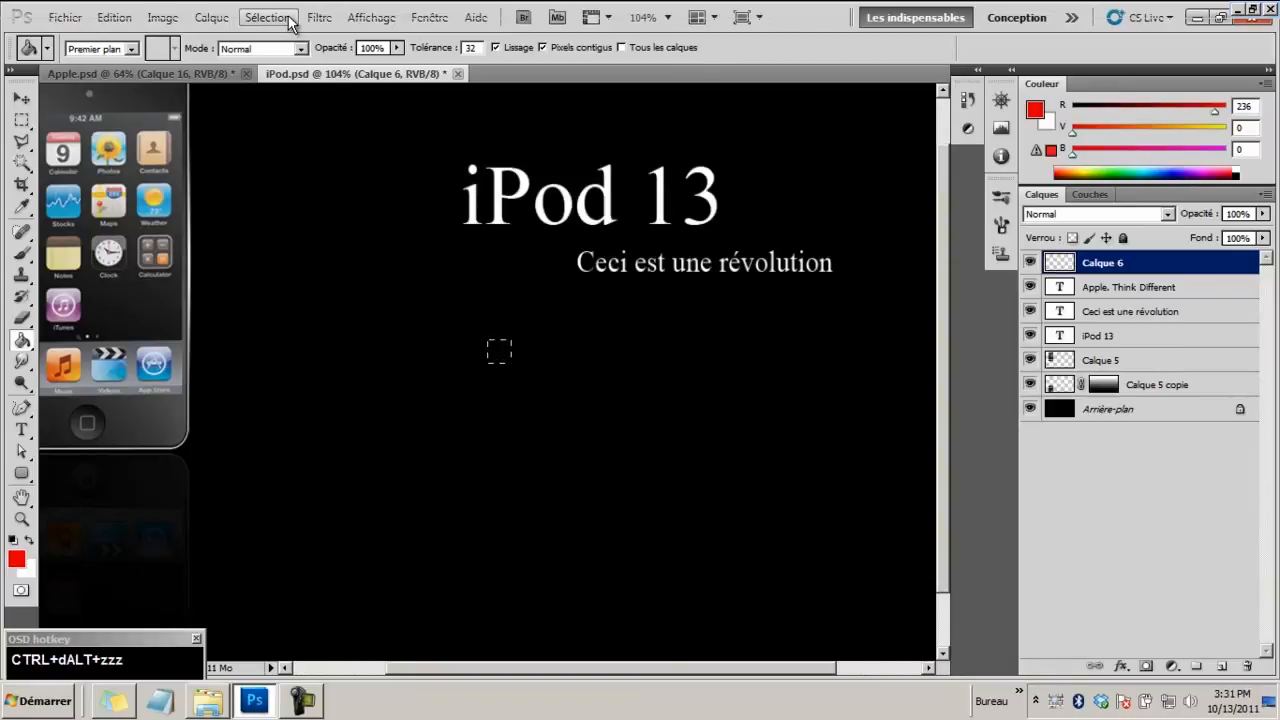
Feather the square selection with a radius of 6 pixels and fill it with the red foreground colour
{"action": "left_click", "coordinate": [290, 18]}
{"action": "mouse_move", "coordinate": [400, 205]}
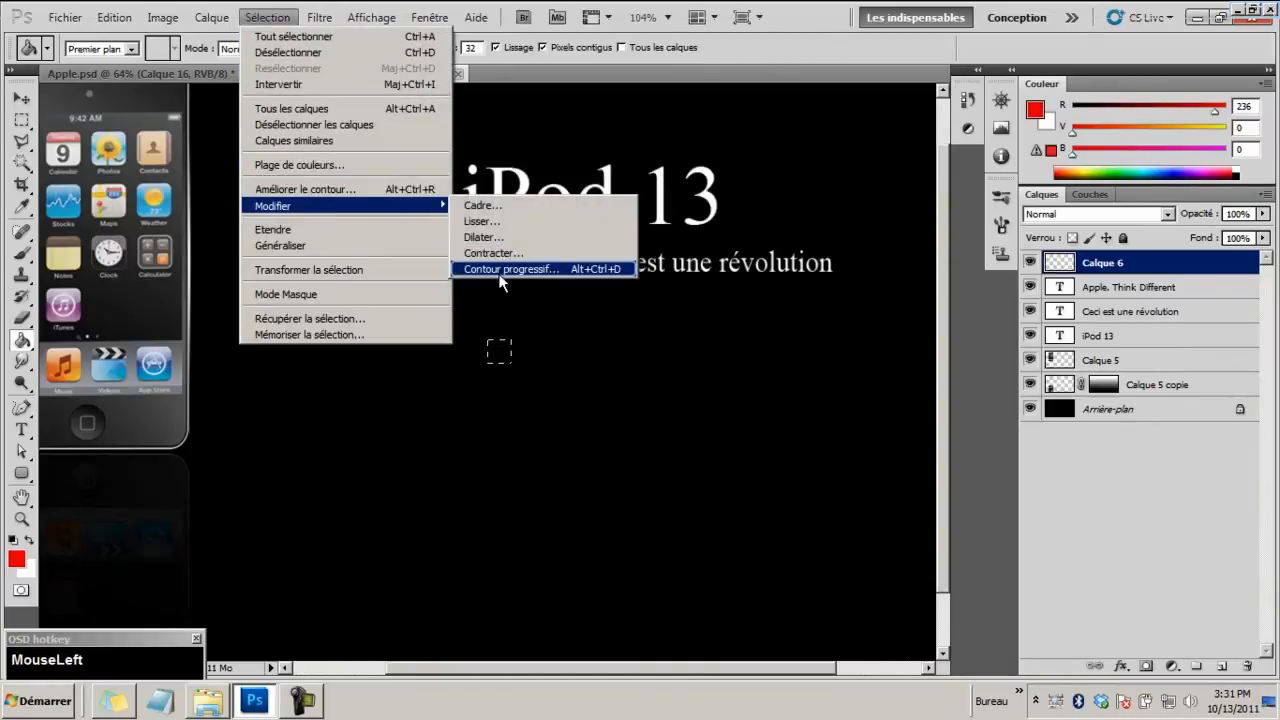
{"action": "left_click", "coordinate": [498, 271]}
{"action": "type", "text": "6"}
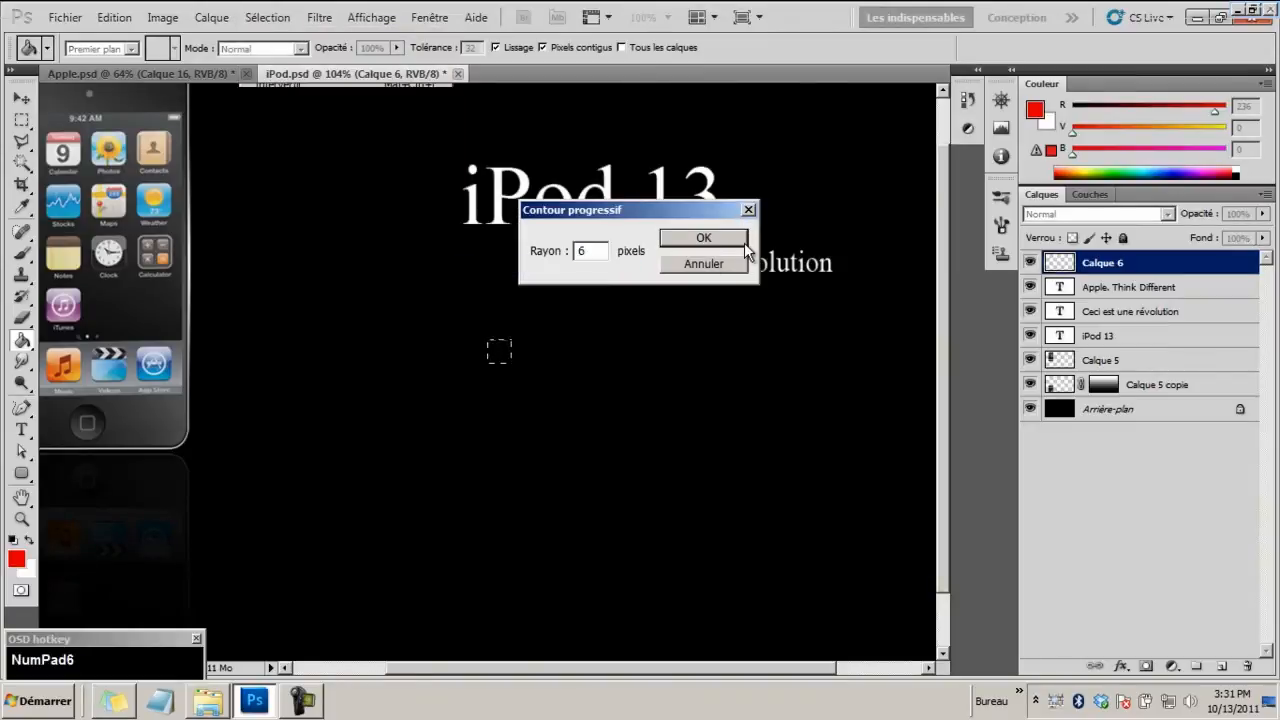
{"action": "left_click", "coordinate": [744, 241]}
{"action": "left_click", "coordinate": [480, 351]}
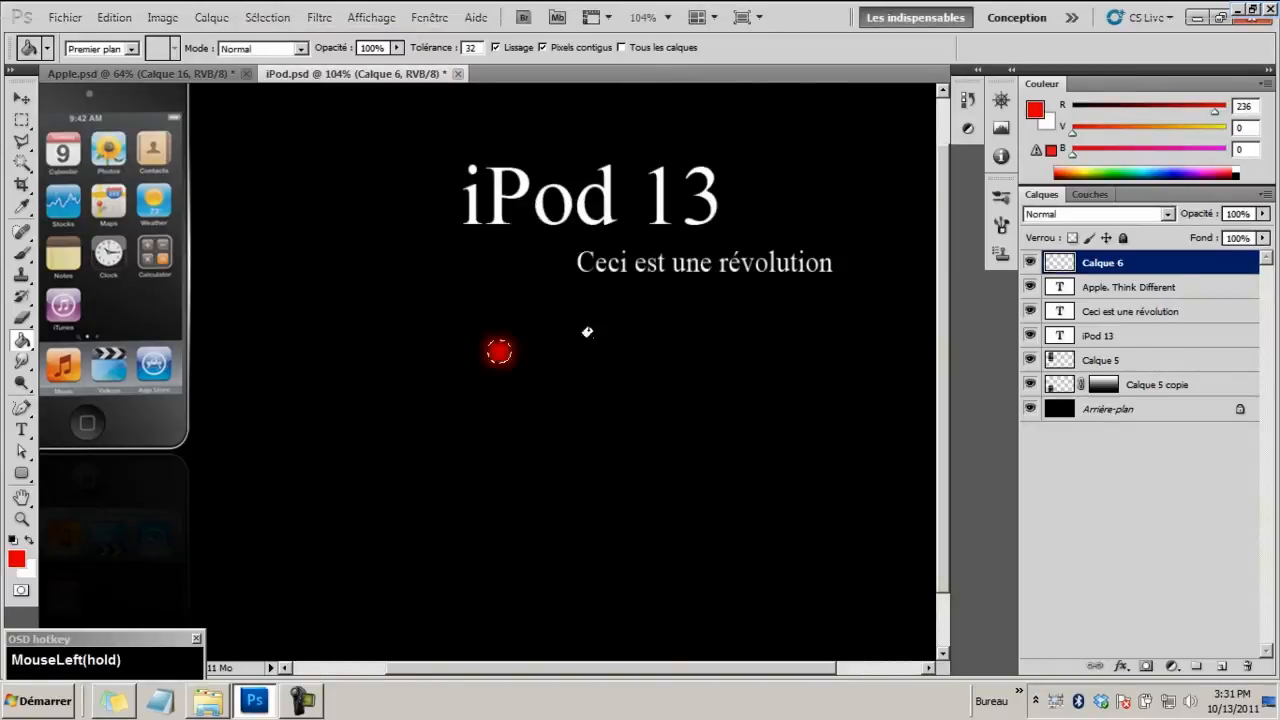
{"action": "key", "text": "ctrl+d"}
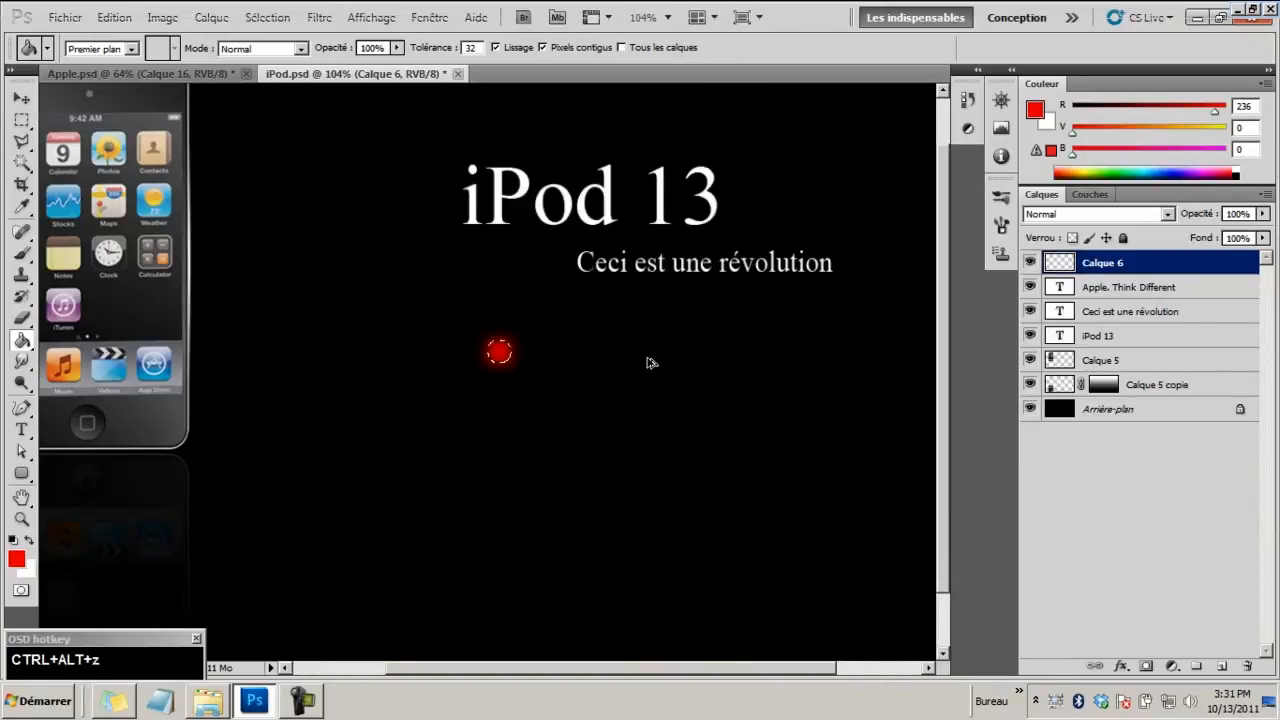
Deselect the red dot and draw a small circular selection to its right with the elliptical marquee
{"action": "right_click", "coordinate": [19, 124]}
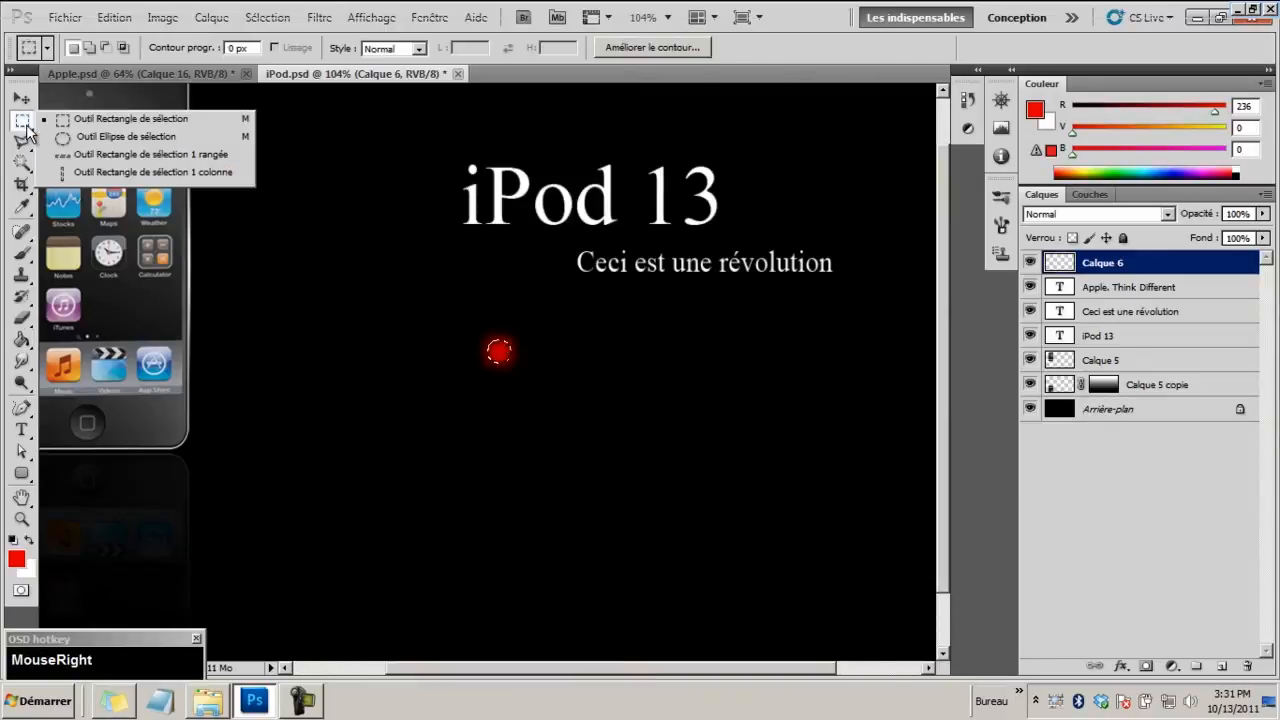
{"action": "left_click", "coordinate": [110, 140]}
{"action": "key", "text": "ctrl+d"}
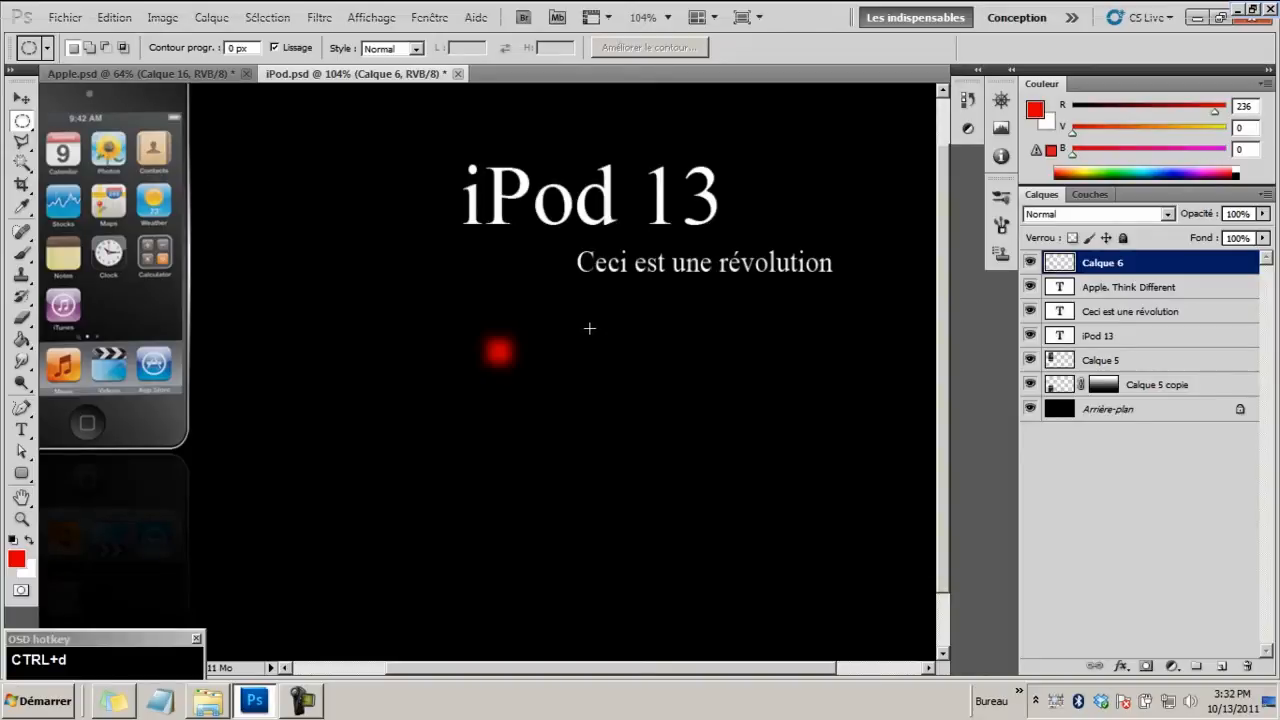
{"action": "left_click_drag", "start_coordinate": [589, 328], "coordinate": [627, 360]}
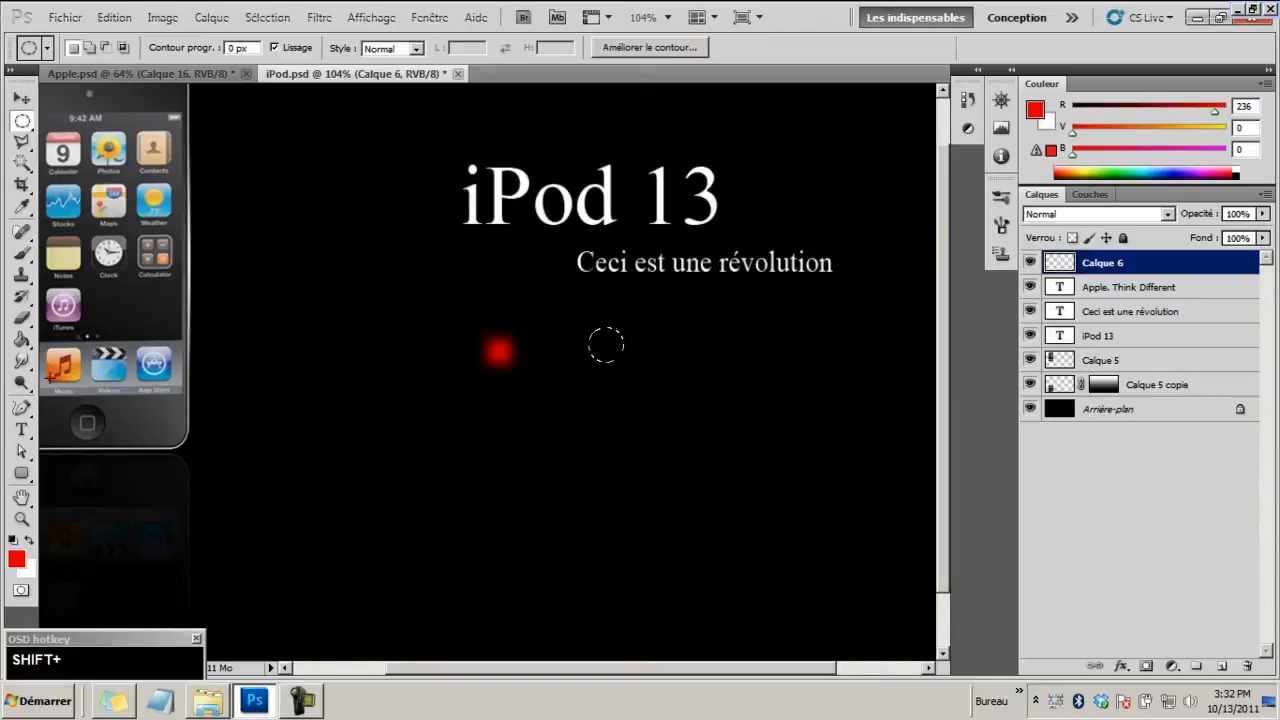
Try filling the unfeathered circular selection with red and deselecting it, and undo both actions
{"action": "left_click", "coordinate": [20, 340]}
{"action": "left_click", "coordinate": [598, 344]}
{"action": "key", "text": "ctrl+d"}
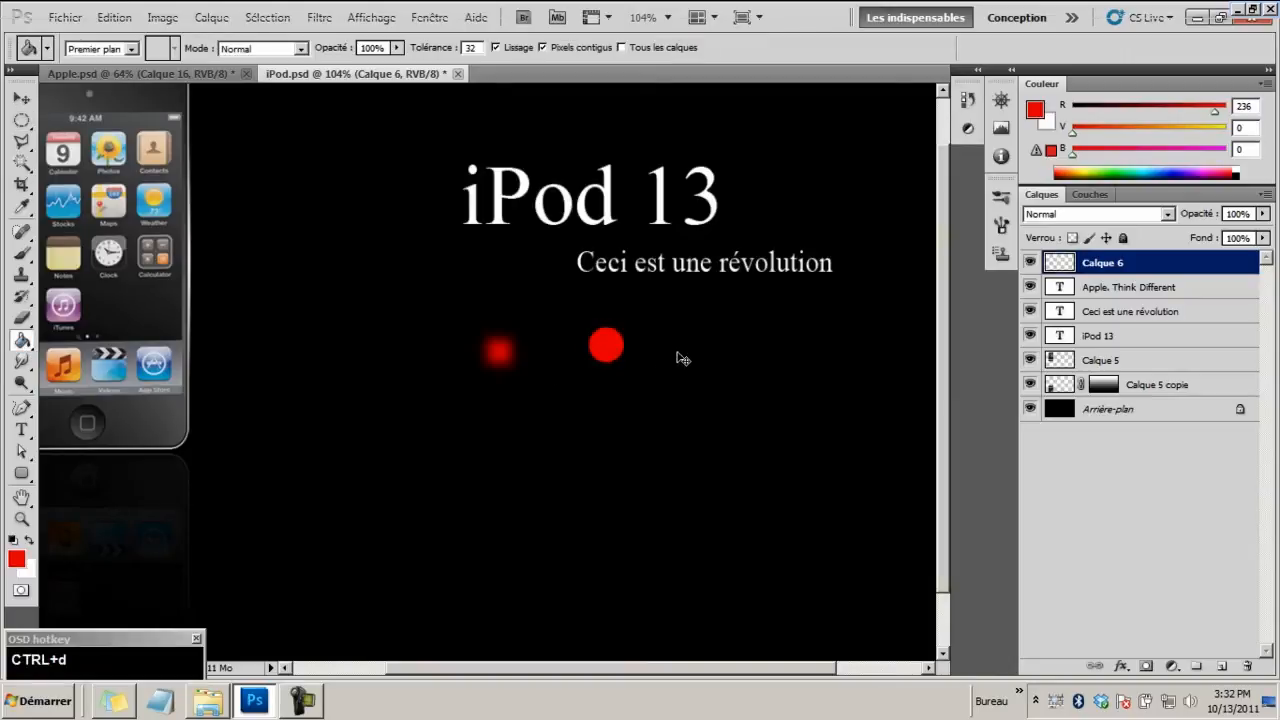
{"action": "key", "text": "ctrl+alt+z"}
{"action": "key", "text": "ctrl+alt+z"}
Feather the circular selection with a radius of 6 pixels, fill it with red and deselect it
{"action": "left_click", "coordinate": [267, 17]}
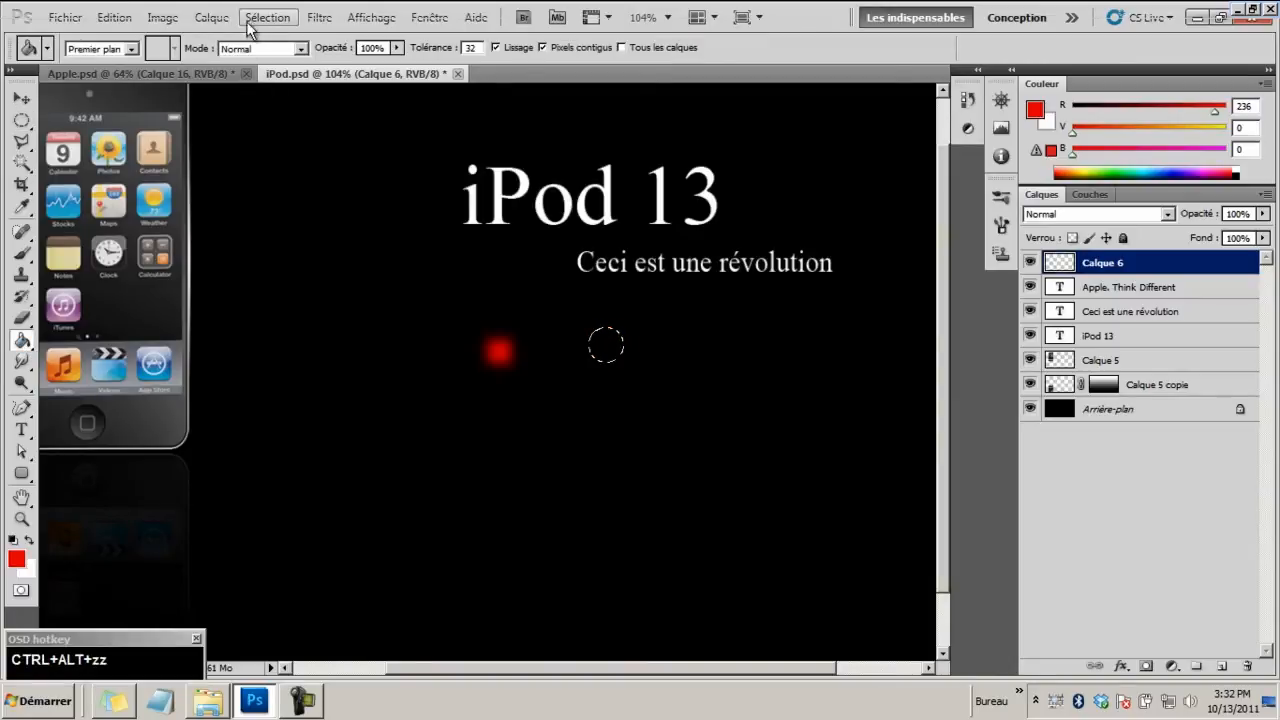
{"action": "mouse_move", "coordinate": [300, 206]}
{"action": "left_click", "coordinate": [507, 266]}
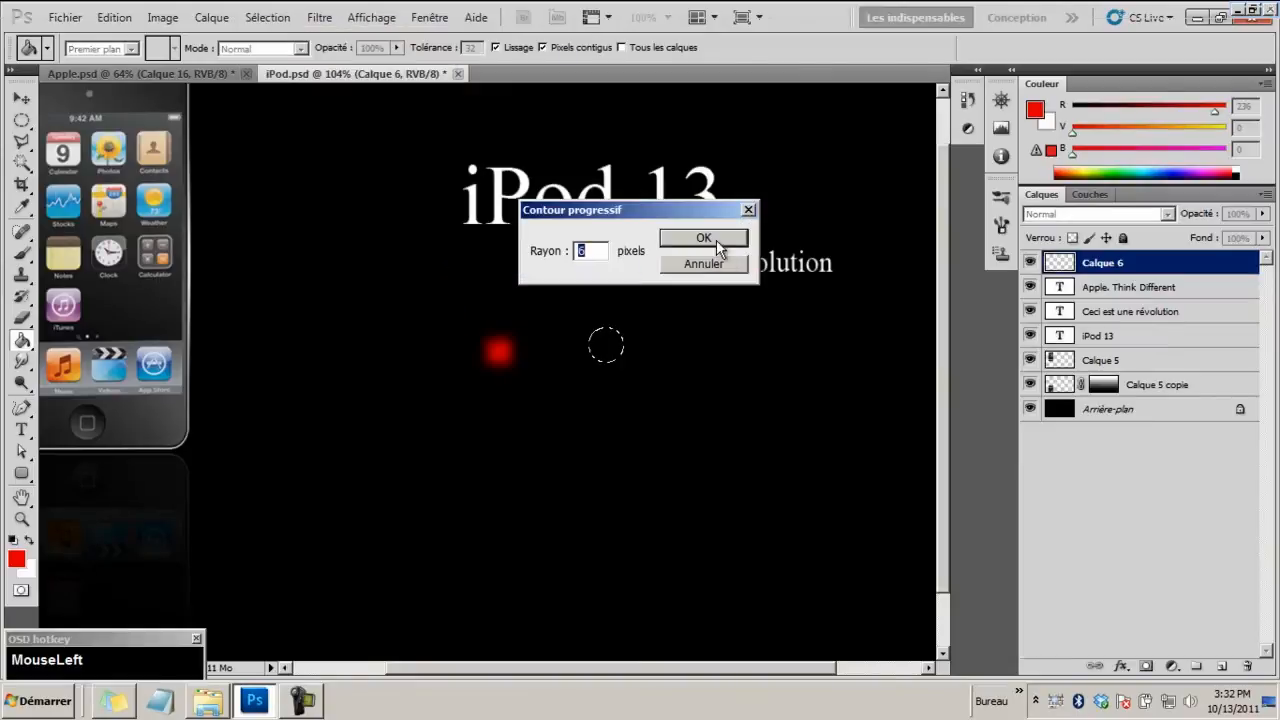
{"action": "left_click", "coordinate": [715, 239]}
{"action": "left_click", "coordinate": [595, 340]}
{"action": "key", "text": "ctrl+d"}
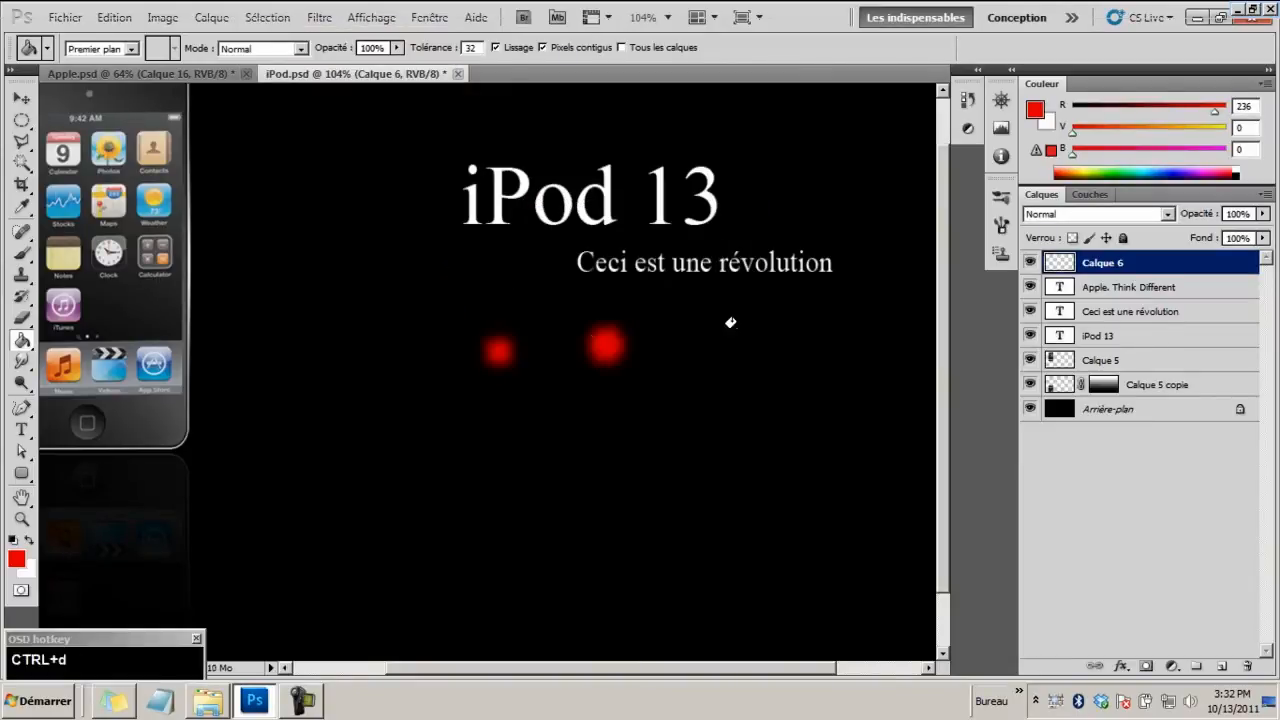
Undo the round red dot and its circular selection, keeping only the first red dot
{"action": "key", "text": "ctrl+space"}
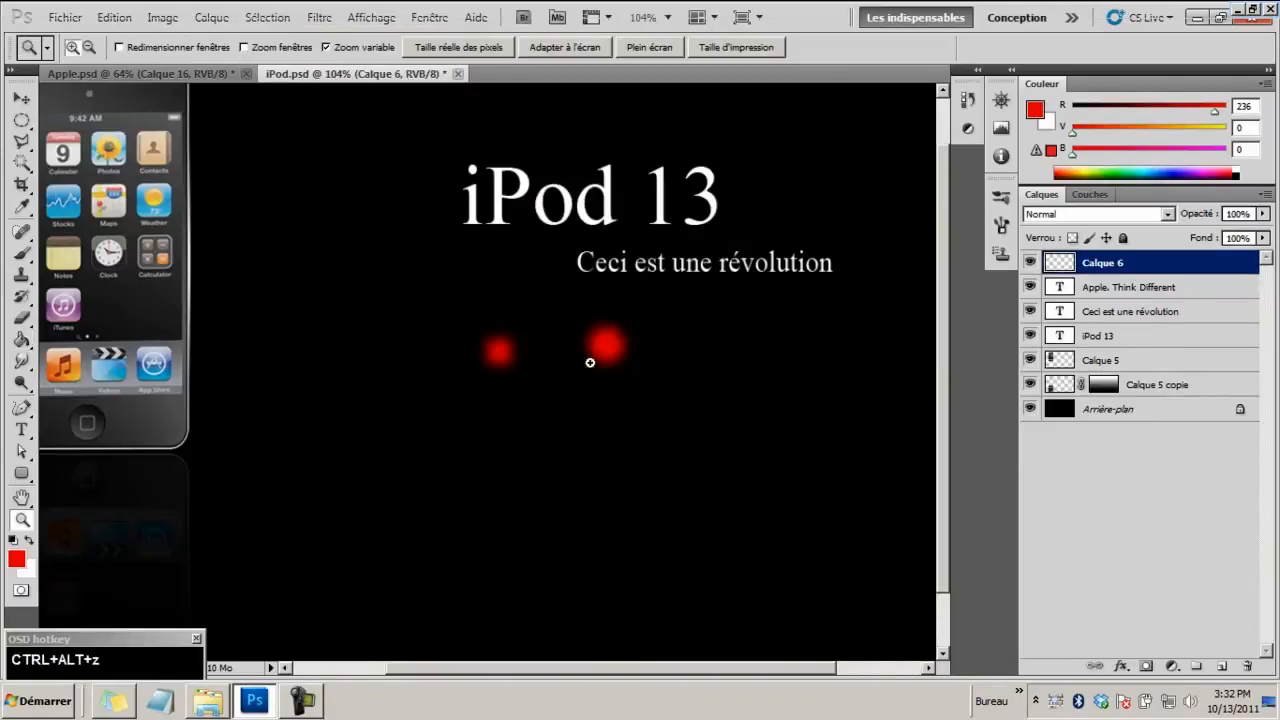
{"action": "left_click", "coordinate": [589, 361]}
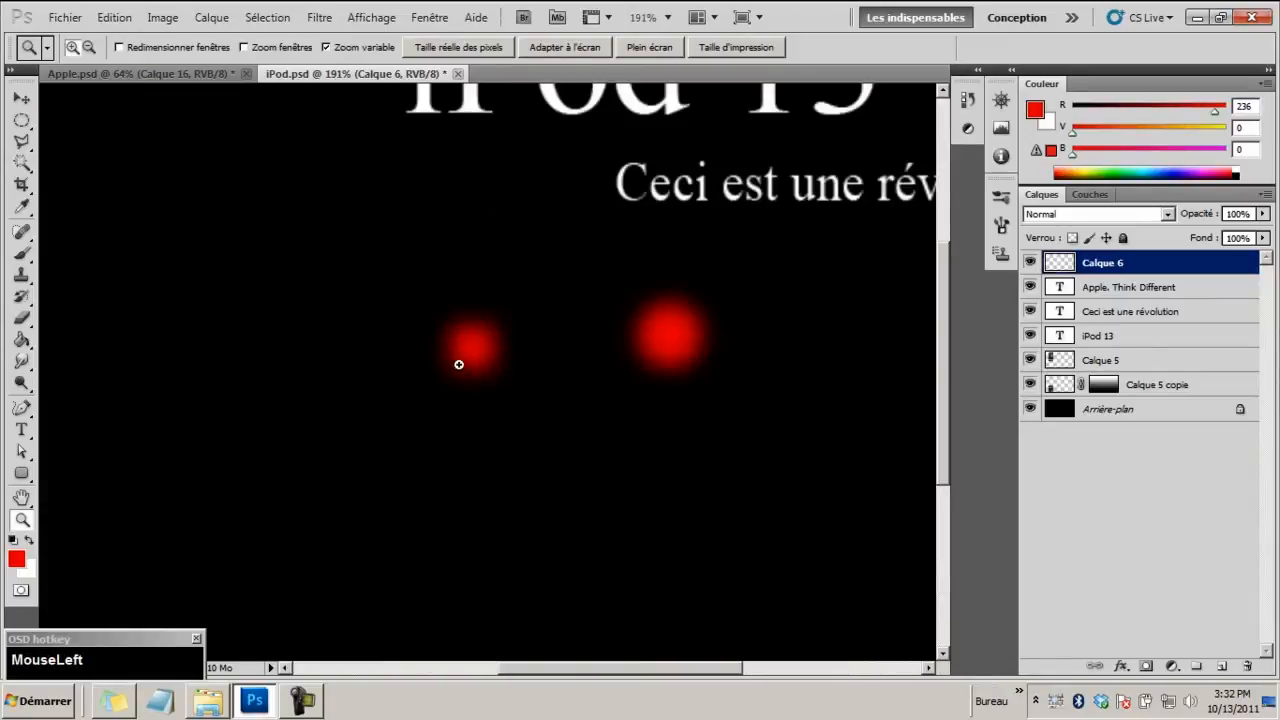
{"action": "left_click_drag", "start_coordinate": [730, 335], "coordinate": [666, 349]}
{"action": "key", "text": "ctrl+alt+z"}
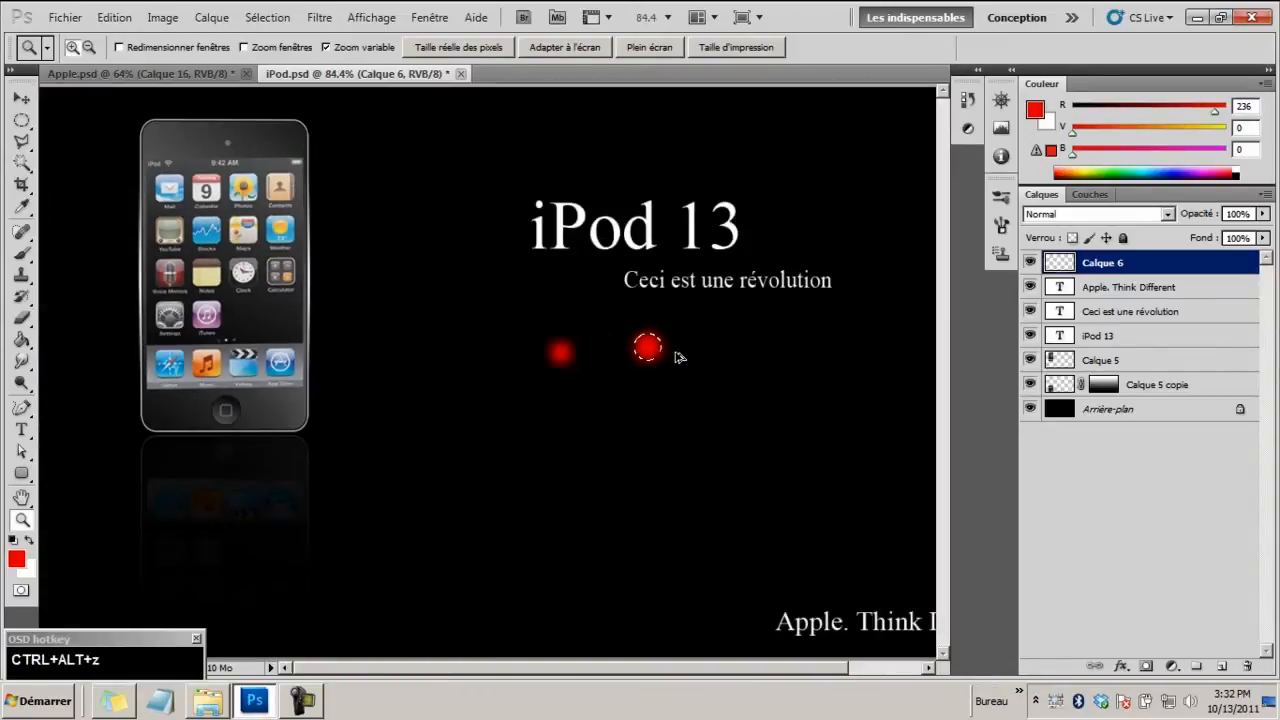
{"action": "key", "text": "ctrl+alt+z"}
{"action": "key", "text": "ctrl+alt+z"}
{"action": "key", "text": "ctrl+alt+d"}
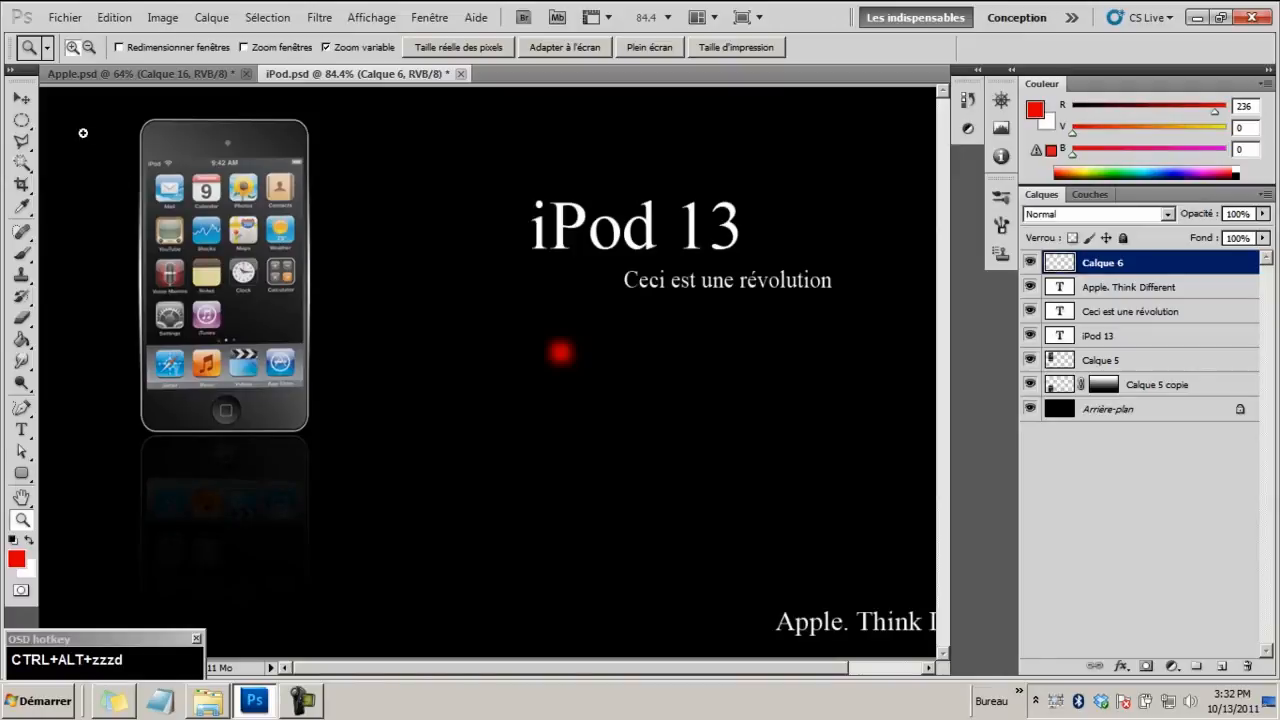
{"action": "right_click", "coordinate": [21, 120]}
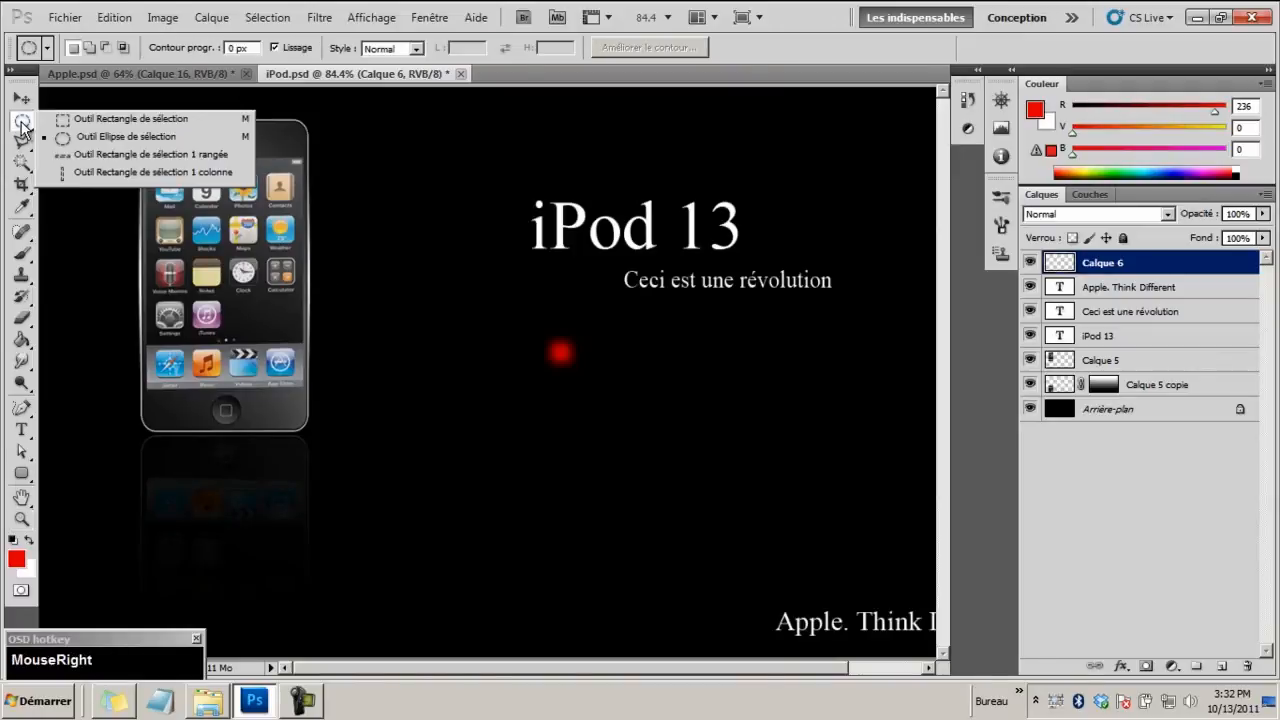
{"action": "left_click", "coordinate": [95, 119]}
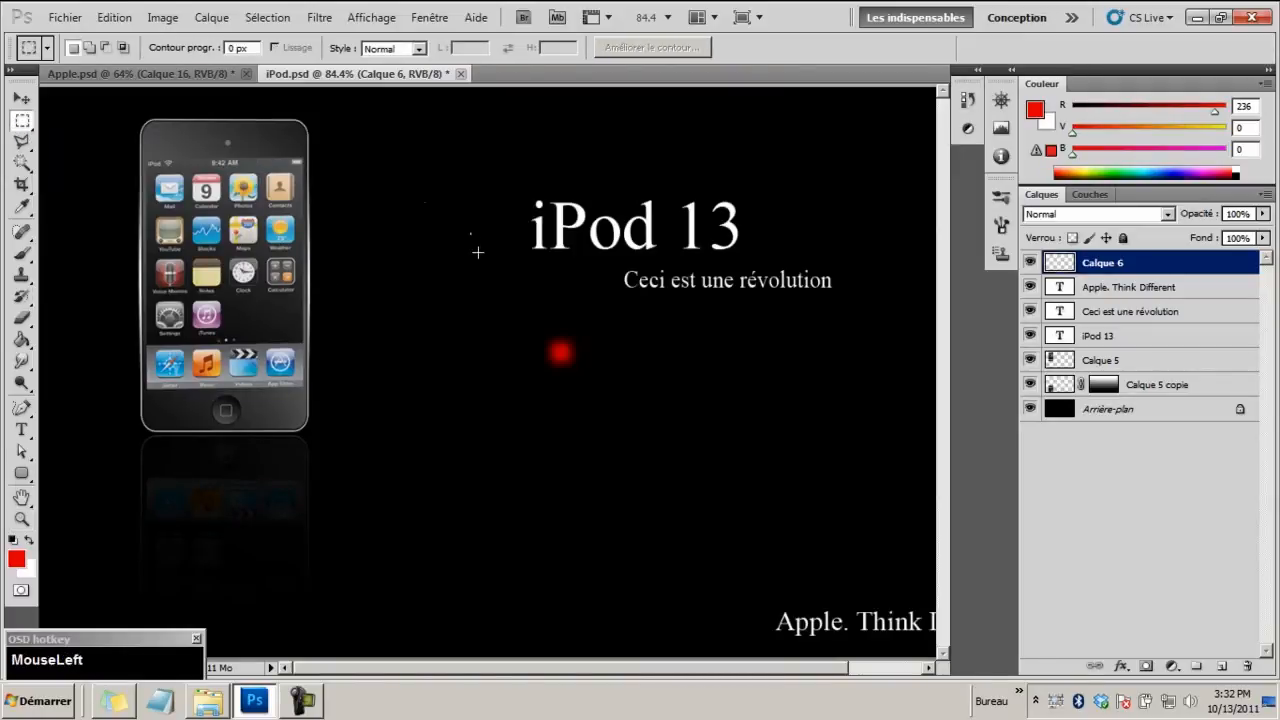
{"action": "left_click", "coordinate": [262, 20]}
{"action": "left_click", "coordinate": [265, 18]}
{"action": "key", "text": "z"}
{"action": "left_click", "coordinate": [570, 352]}
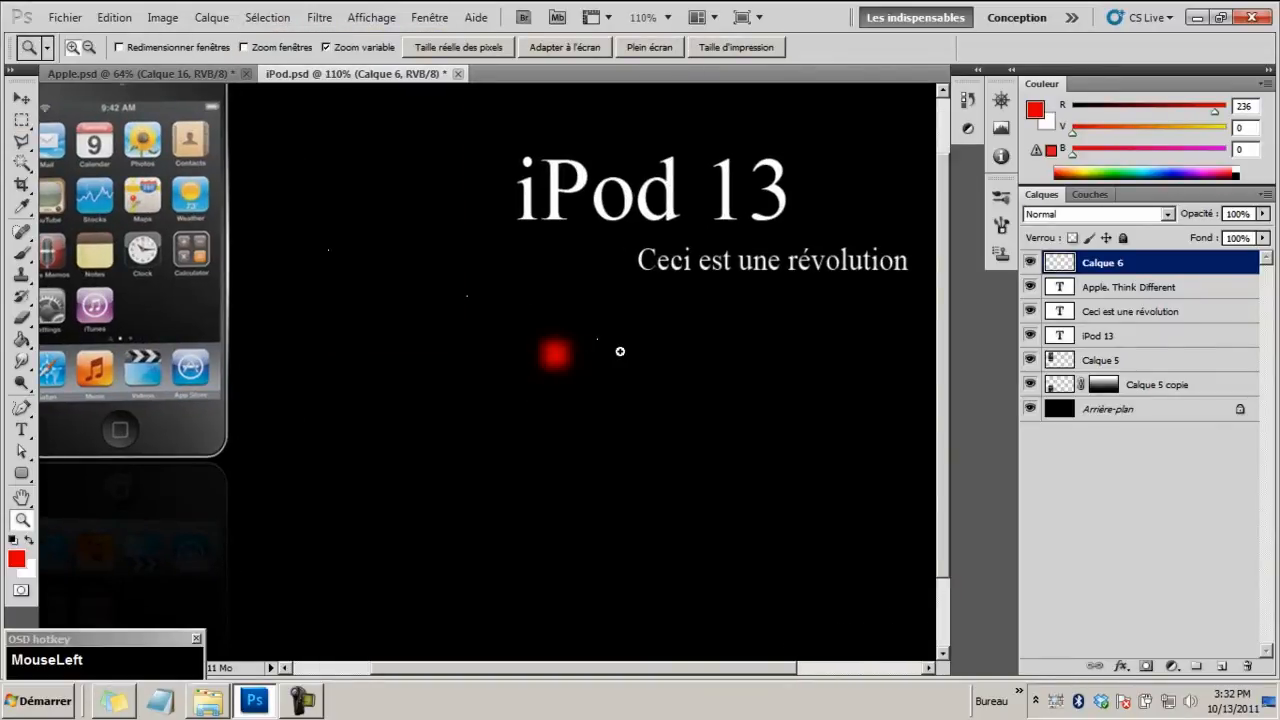
{"action": "left_click_drag", "start_coordinate": [620, 351], "coordinate": [591, 354]}
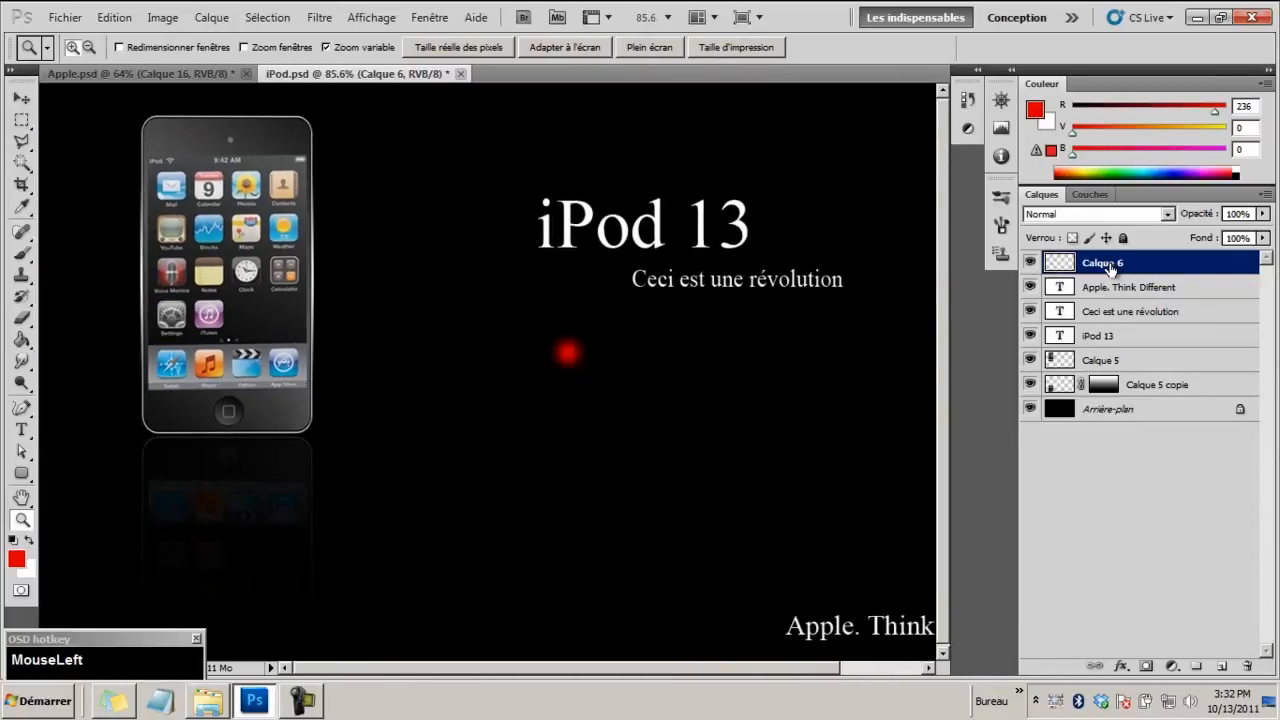
Duplicate the red dot layer Calque 6 and move the copy just to the right of the original dot
{"action": "left_click_drag", "start_coordinate": [1108, 267], "coordinate": [1230, 667]}
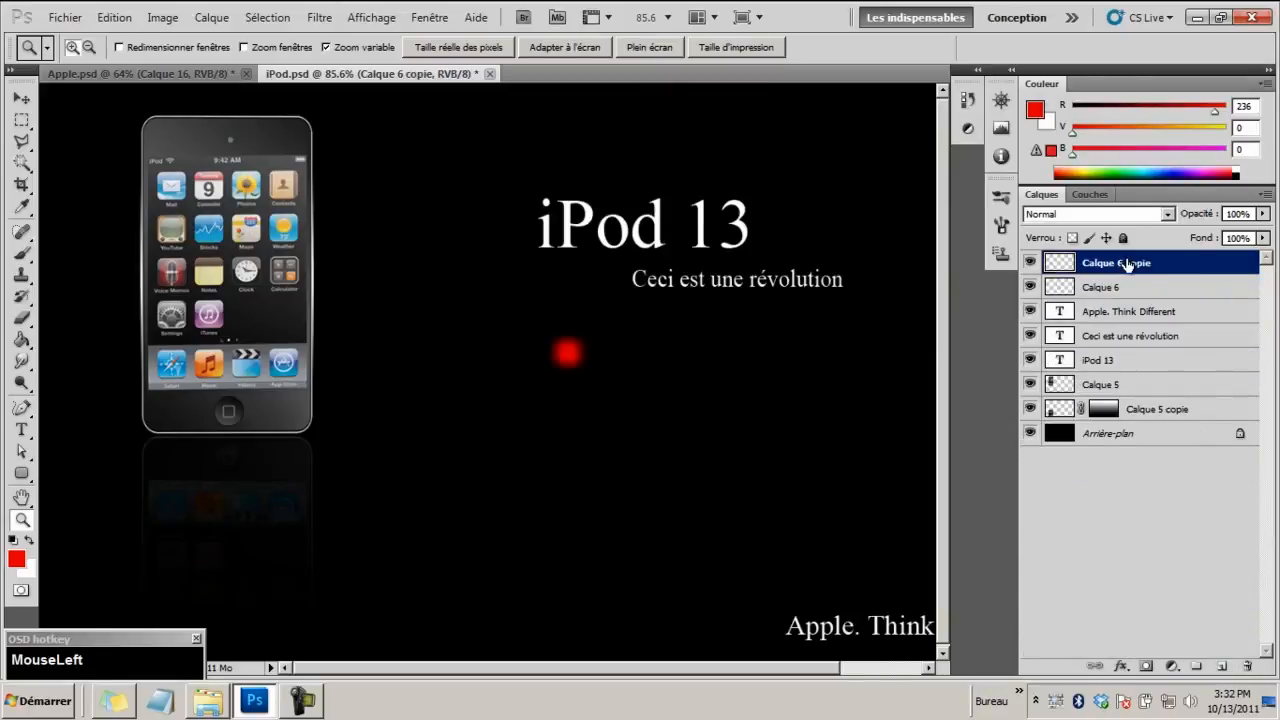
{"action": "key", "text": "v"}
{"action": "left_click_drag", "start_coordinate": [568, 360], "coordinate": [599, 362]}
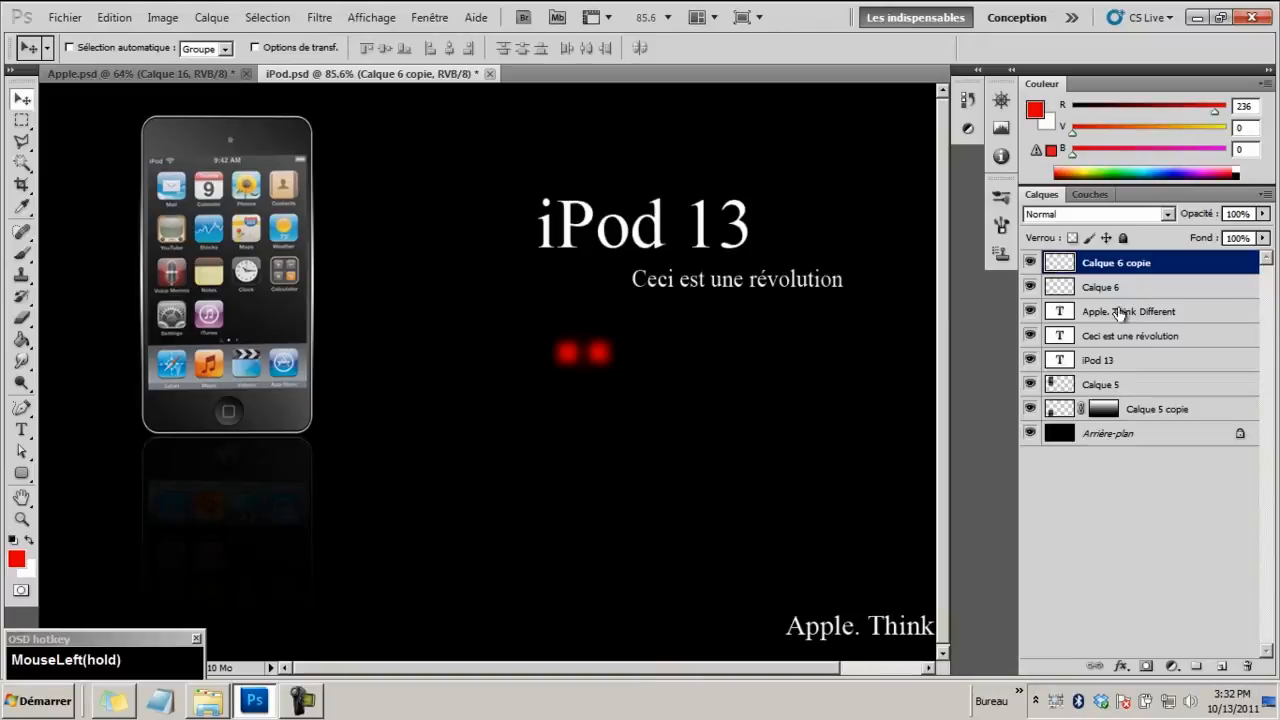
Duplicate the second dot's layer and place the copy as an evenly spaced third dot on its right
{"action": "left_click", "coordinate": [1120, 262]}
{"action": "left_click_drag", "start_coordinate": [1120, 262], "coordinate": [1222, 666]}
{"action": "left_click", "coordinate": [644, 380]}
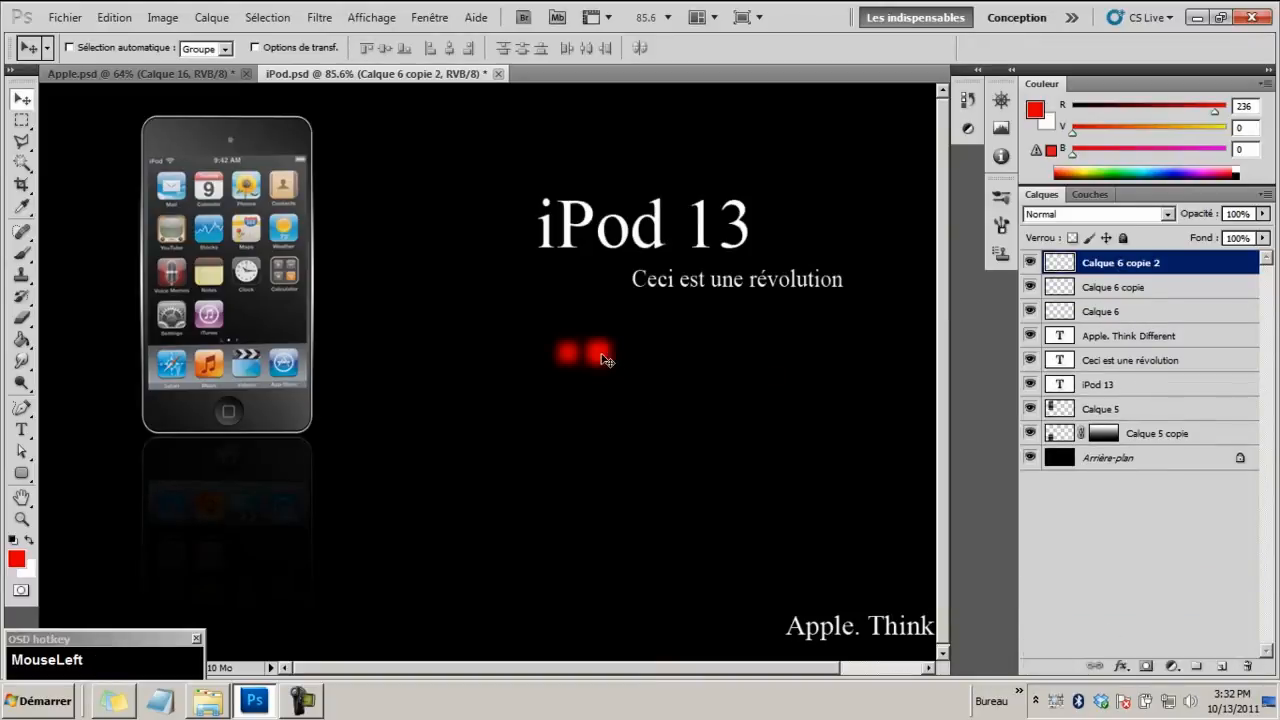
{"action": "left_click_drag", "start_coordinate": [605, 360], "coordinate": [630, 358]}
{"action": "scroll", "coordinate": [633, 360], "scroll_direction": "up", "scroll_amount": 1}
{"action": "key", "text": "Right"}
{"action": "key", "text": "Right"}
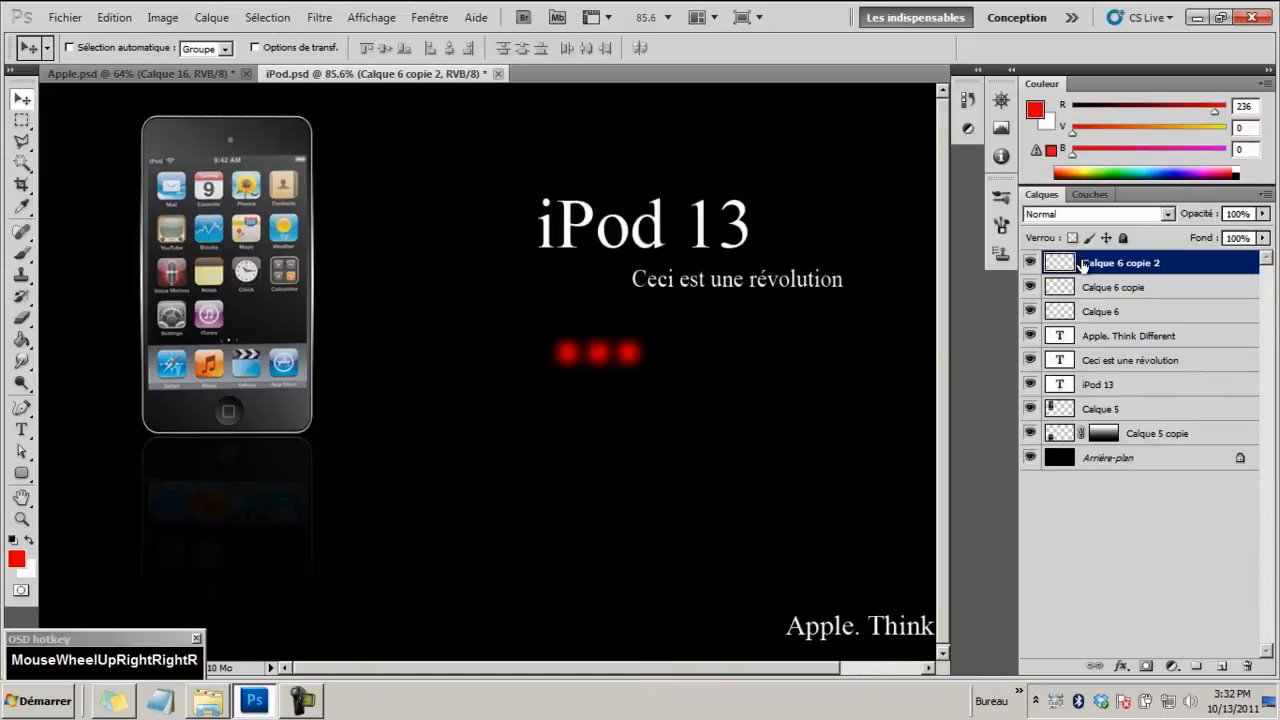
Duplicate the third dot's layer and nudge the copy right to form a fourth dot in the row
{"action": "left_click_drag", "start_coordinate": [1215, 263], "coordinate": [1221, 666]}
{"action": "key", "text": "Right"}
{"action": "key", "text": "Right"}
{"action": "key", "text": "Right"}
{"action": "key", "text": "Right"}
{"action": "key", "text": "Right"}
{"action": "key", "text": "Right"}
{"action": "key", "text": "Right"}
{"action": "key", "text": "Right"}
{"action": "key", "text": "Right"}
{"action": "key", "text": "Right"}
{"action": "key", "text": "Right"}
{"action": "key", "text": "Right"}
{"action": "key", "text": "Right"}
{"action": "key", "text": "Right"}
{"action": "key", "text": "Right"}
{"action": "key", "text": "Right"}
{"action": "key", "text": "Right"}
{"action": "key", "text": "Right"}
{"action": "key", "text": "Right"}
{"action": "key", "text": "Right"}
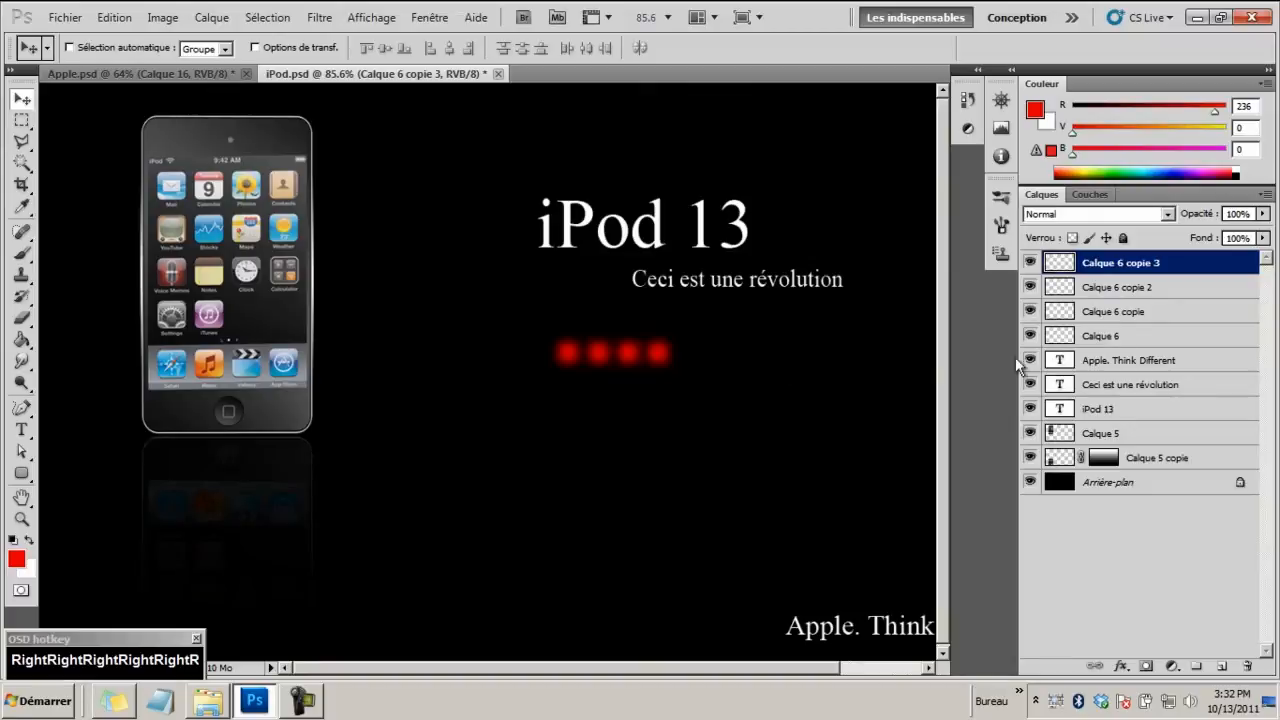
Apply a Color Overlay in green 2aed45 to the second dot's layer, Calque 6 copie
{"action": "left_click", "coordinate": [1127, 312]}
{"action": "right_click", "coordinate": [1127, 312]}
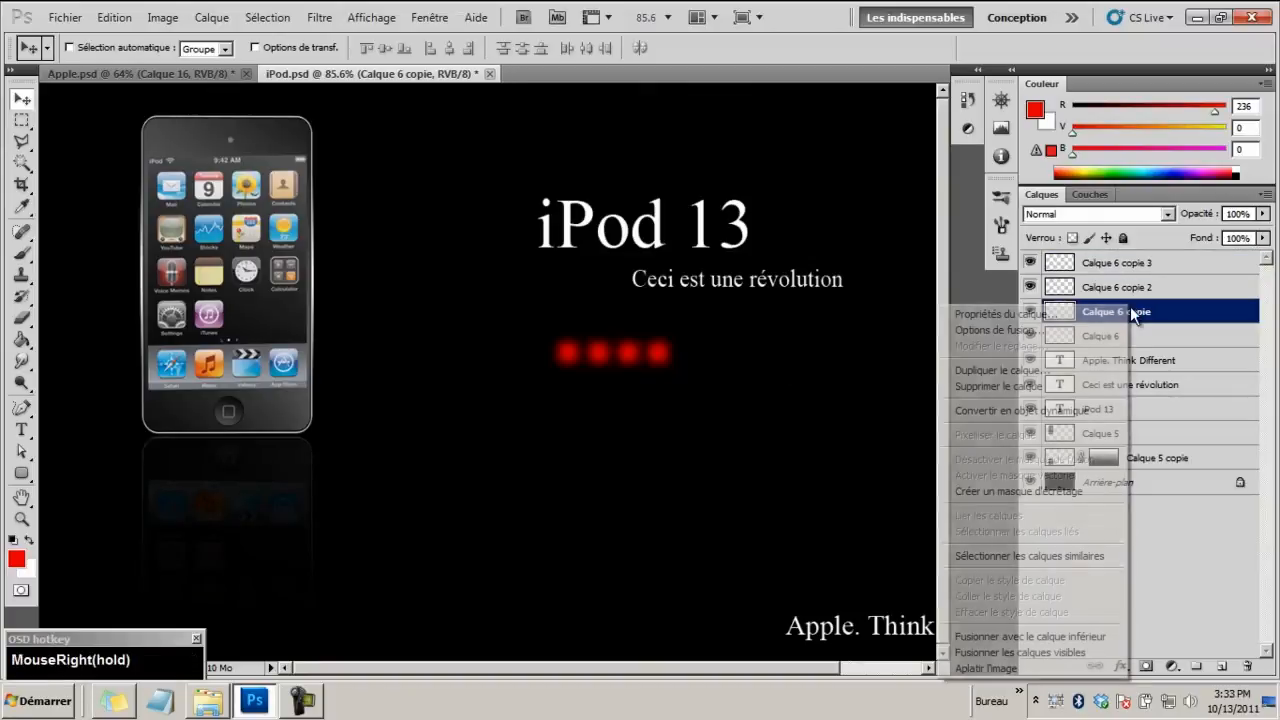
{"action": "left_click", "coordinate": [1073, 333]}
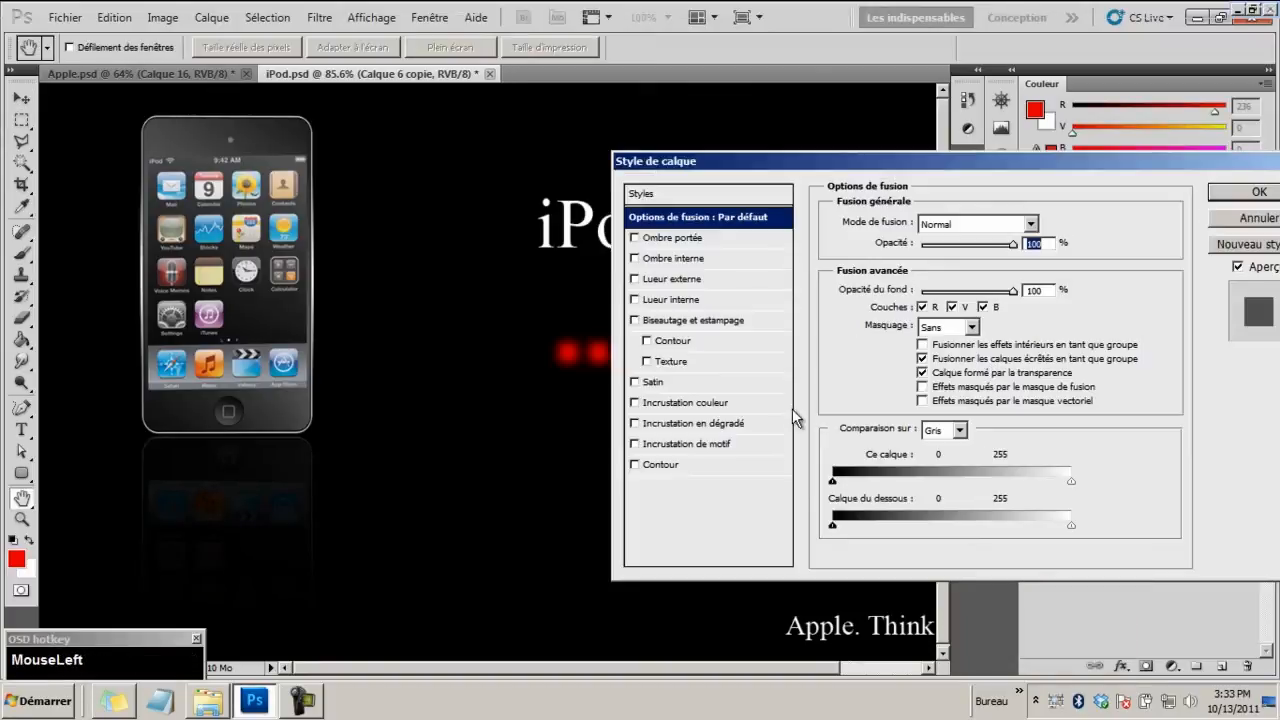
{"action": "left_click_drag", "start_coordinate": [928, 182], "coordinate": [1019, 185]}
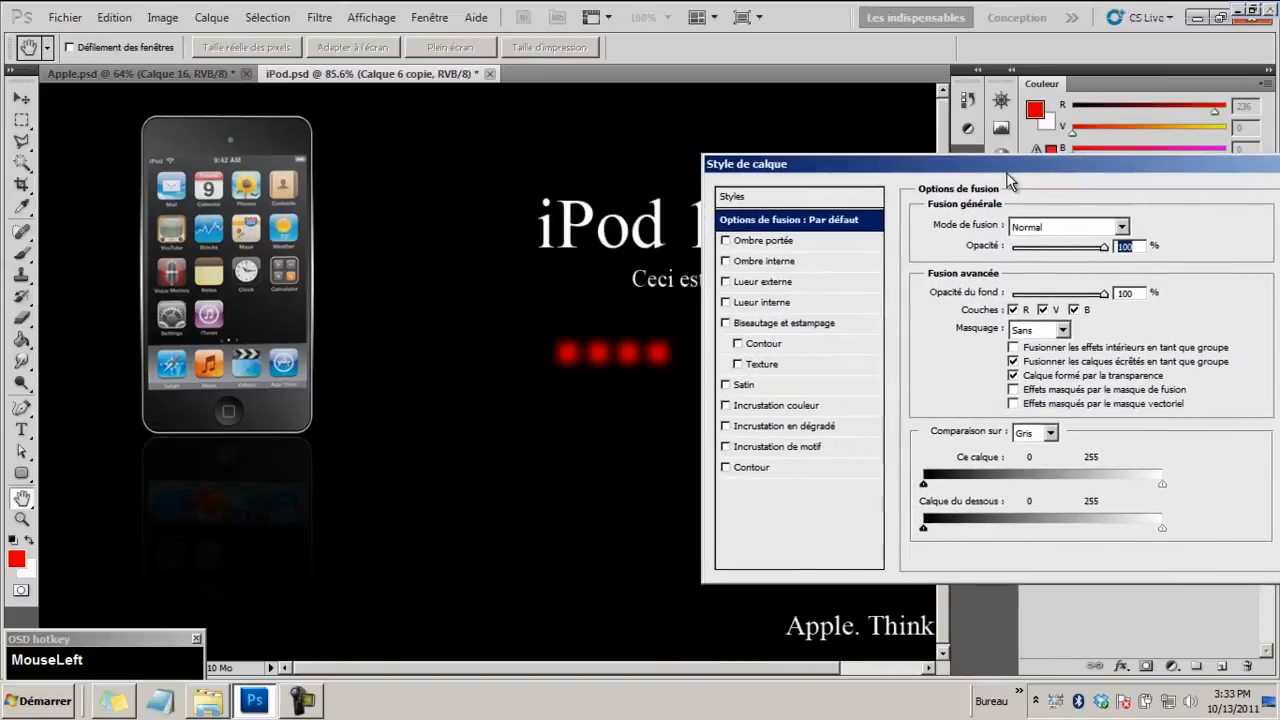
{"action": "left_click", "coordinate": [726, 406]}
{"action": "left_click", "coordinate": [1136, 231]}
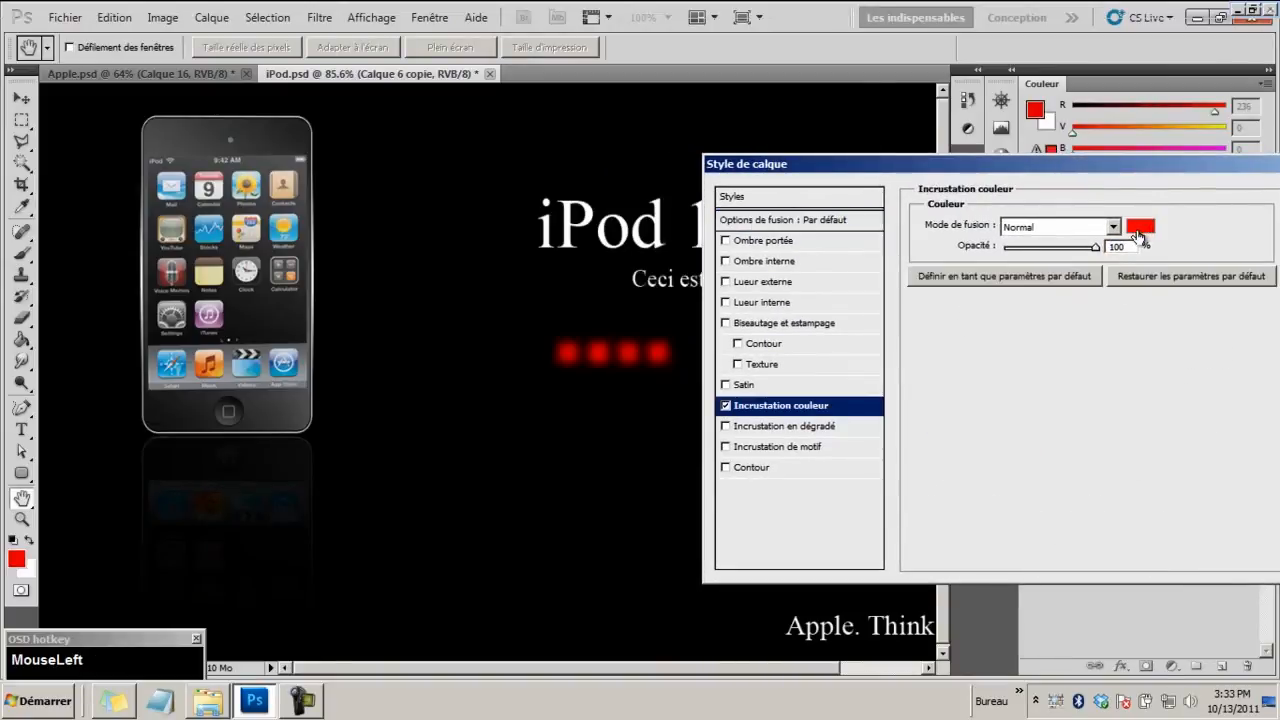
{"action": "left_click", "coordinate": [1019, 370]}
{"action": "left_click_drag", "start_coordinate": [968, 271], "coordinate": [958, 242]}
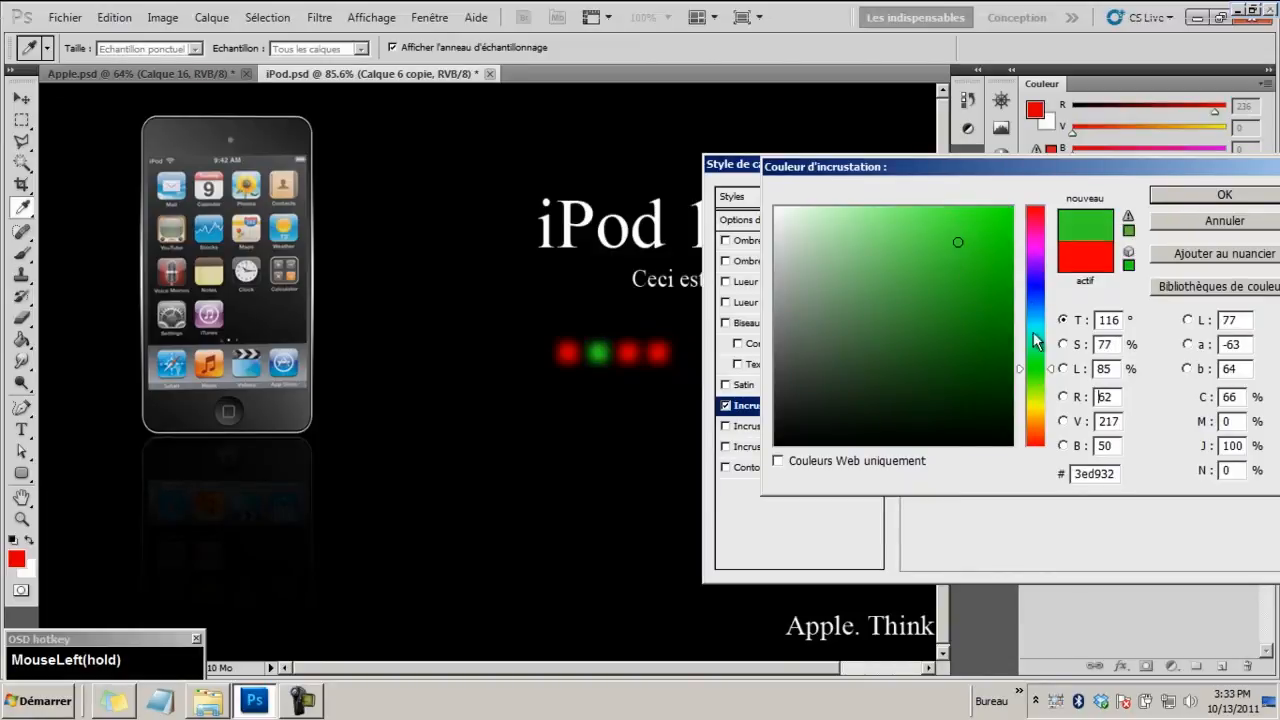
{"action": "left_click_drag", "start_coordinate": [1035, 340], "coordinate": [1035, 359]}
{"action": "left_click_drag", "start_coordinate": [963, 225], "coordinate": [970, 223]}
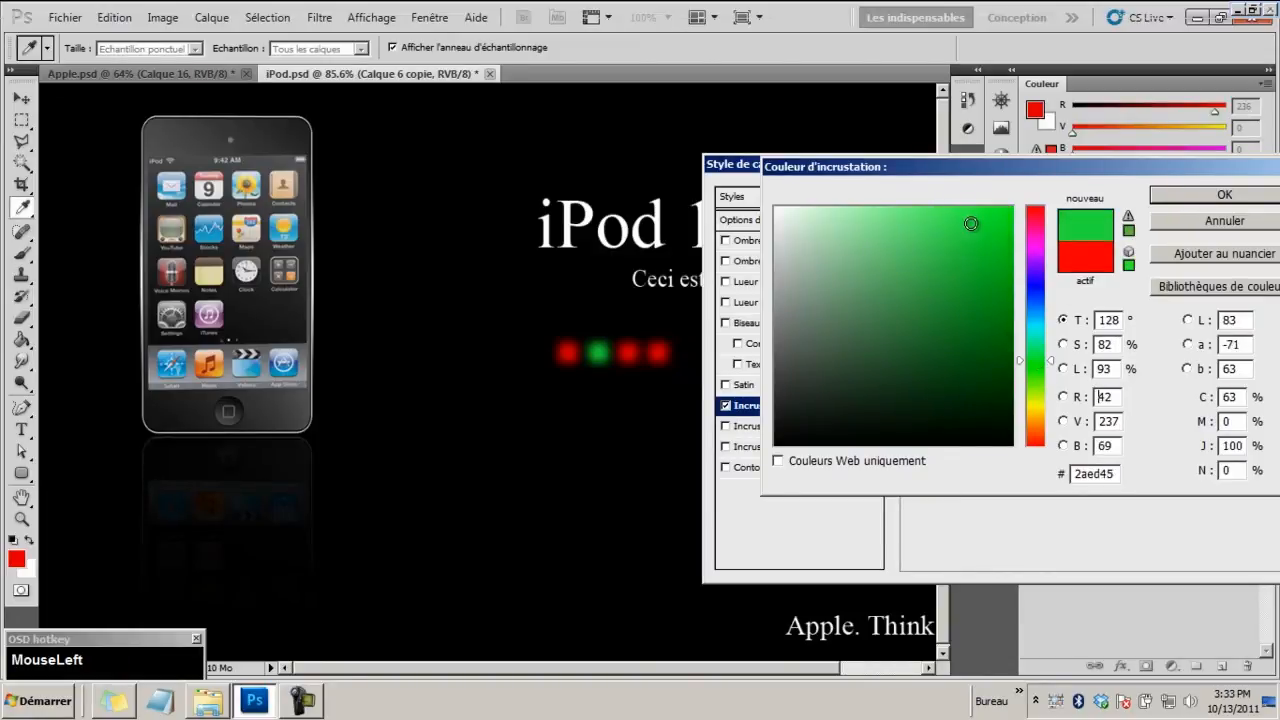
{"action": "left_click", "coordinate": [1191, 196]}
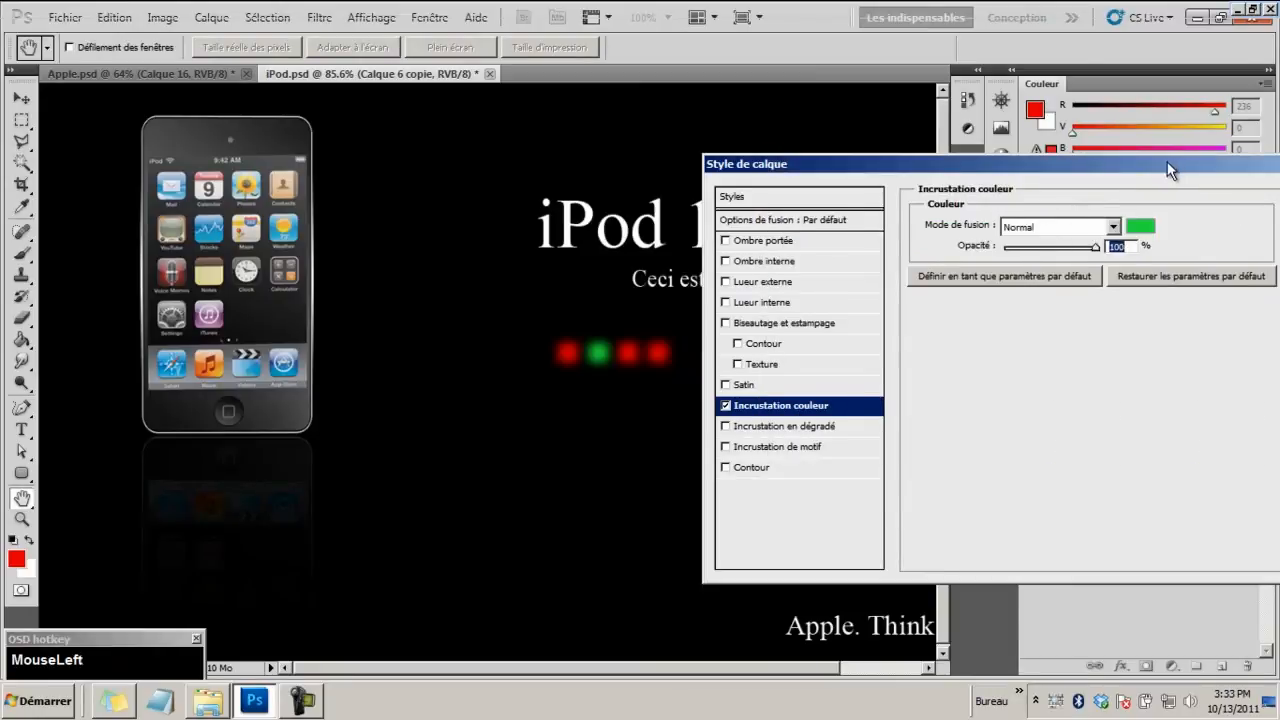
{"action": "left_click_drag", "start_coordinate": [1167, 161], "coordinate": [1097, 178]}
{"action": "left_click", "coordinate": [1240, 222]}
Apply a Color Overlay in blue 00ccff to the third dot's layer, Calque 6 copie 2
{"action": "left_click", "coordinate": [1120, 287]}
{"action": "right_click", "coordinate": [1093, 289]}
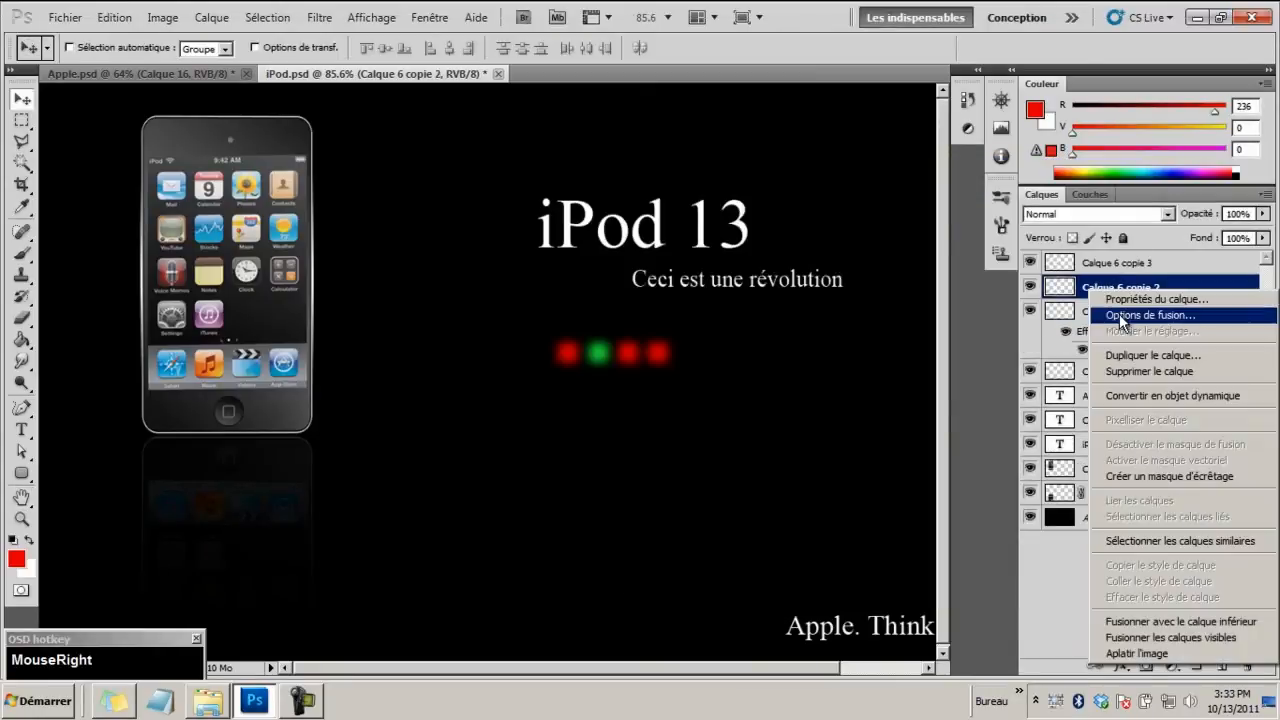
{"action": "left_click", "coordinate": [1150, 315]}
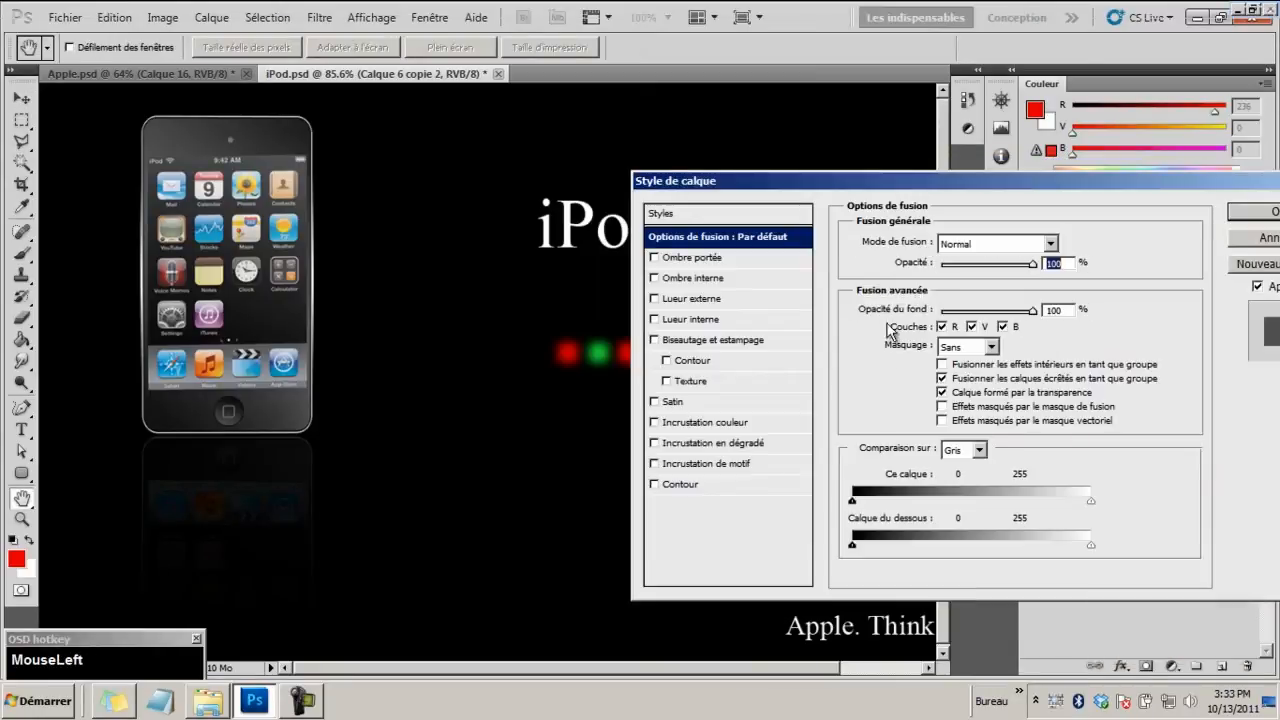
{"action": "left_click", "coordinate": [702, 422]}
{"action": "left_click", "coordinate": [1067, 244]}
{"action": "left_click_drag", "start_coordinate": [1031, 310], "coordinate": [1032, 318]}
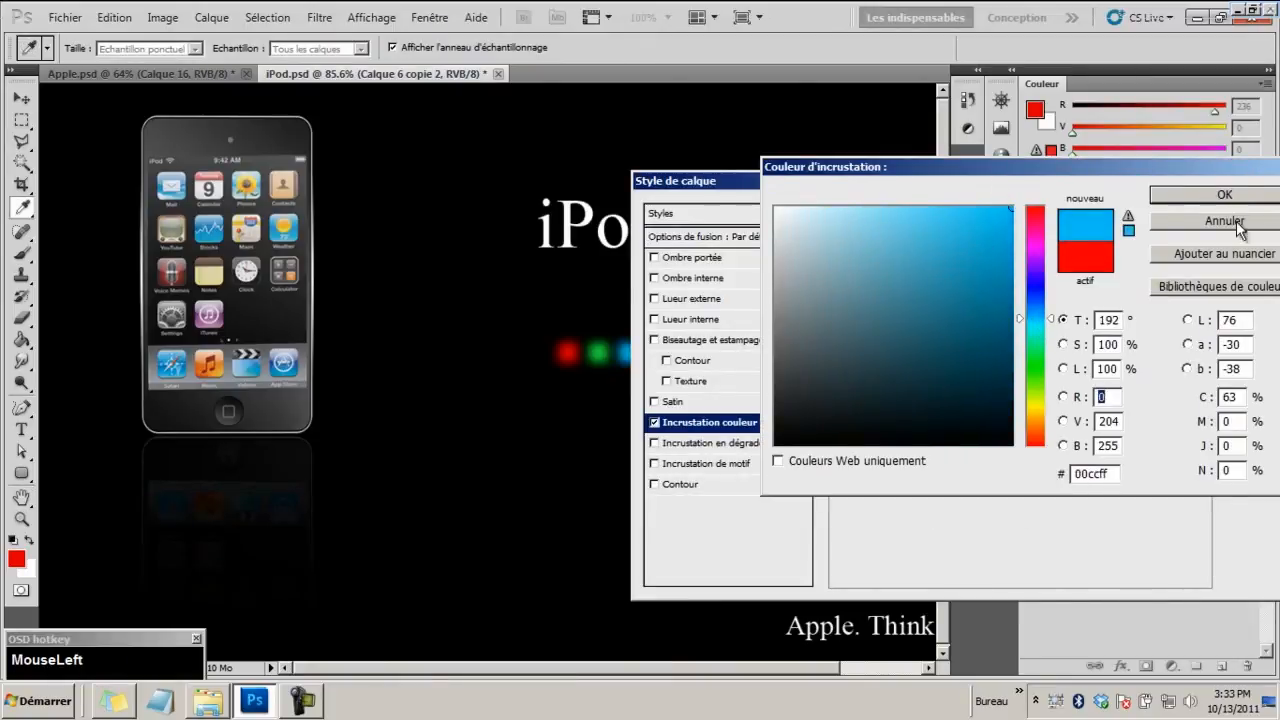
{"action": "left_click", "coordinate": [1226, 196]}
{"action": "left_click", "coordinate": [1242, 214]}
Apply a Color Overlay in yellow f4dd1e to the fourth dot's layer, Calque 6 copie 3
{"action": "left_click", "coordinate": [1125, 263]}
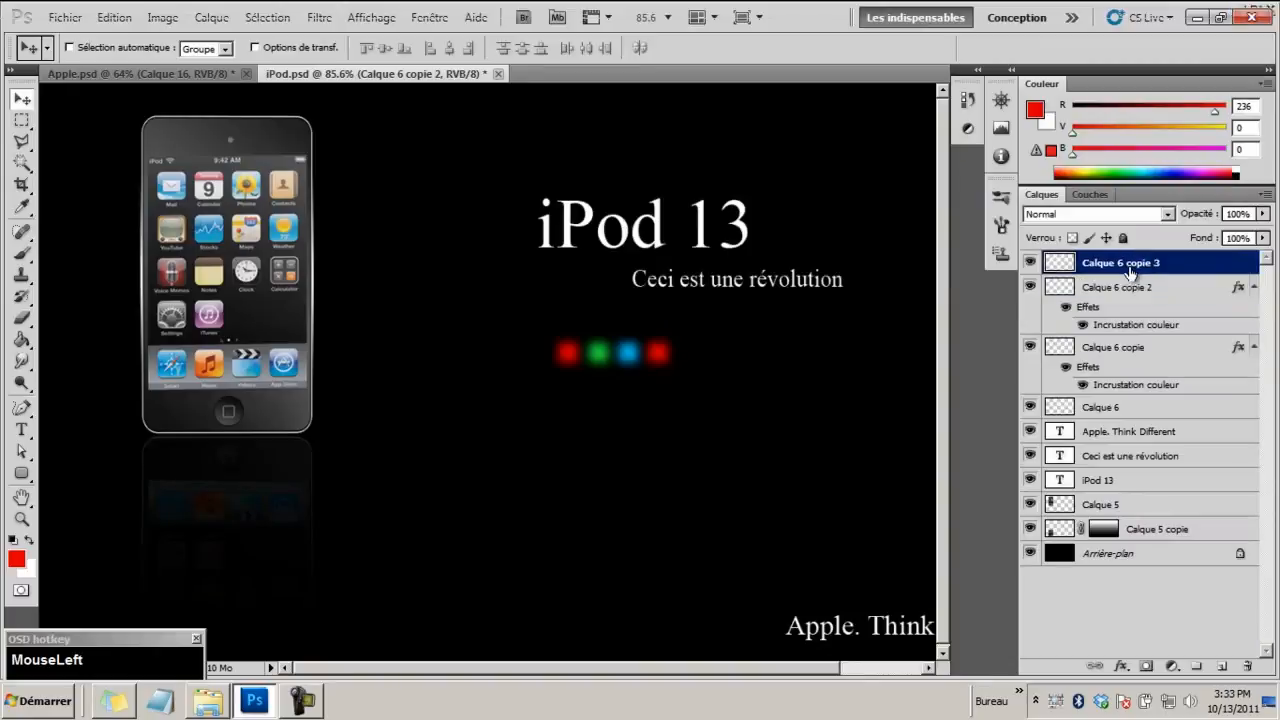
{"action": "right_click", "coordinate": [1128, 266]}
{"action": "left_click", "coordinate": [1139, 294]}
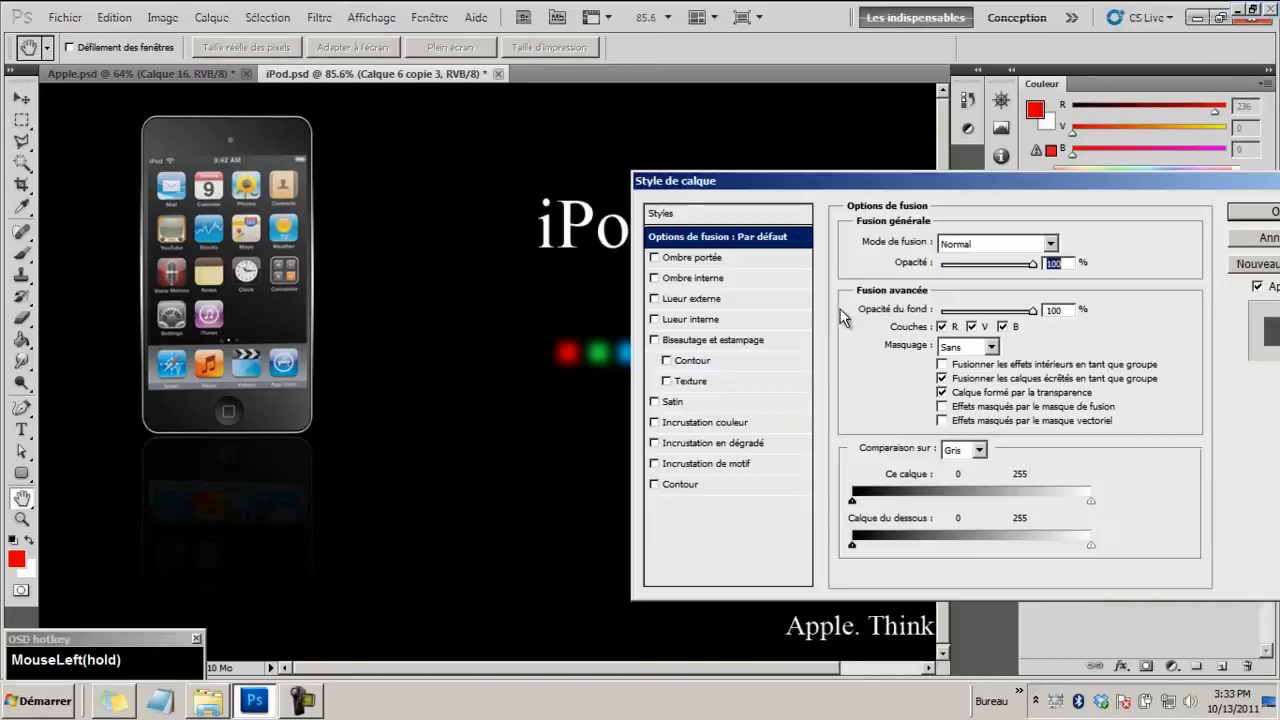
{"action": "left_click", "coordinate": [655, 423]}
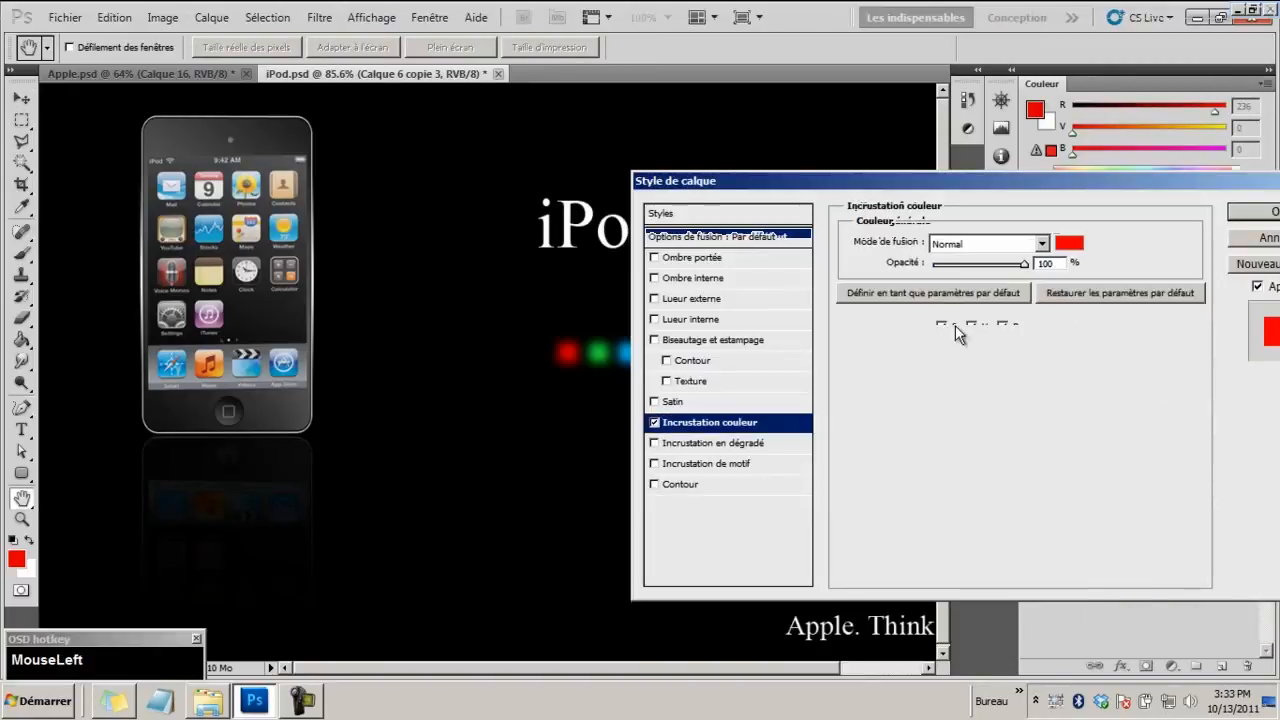
{"action": "left_click", "coordinate": [1052, 240]}
{"action": "left_click", "coordinate": [1028, 408]}
{"action": "left_click_drag", "start_coordinate": [1028, 408], "coordinate": [1028, 404]}
{"action": "mouse_move", "coordinate": [986, 219]}
{"action": "left_mouse_down"}
{"action": "mouse_move", "coordinate": [972, 205]}
{"action": "mouse_move", "coordinate": [983, 222]}
{"action": "left_mouse_up"}
{"action": "left_click", "coordinate": [976, 234]}
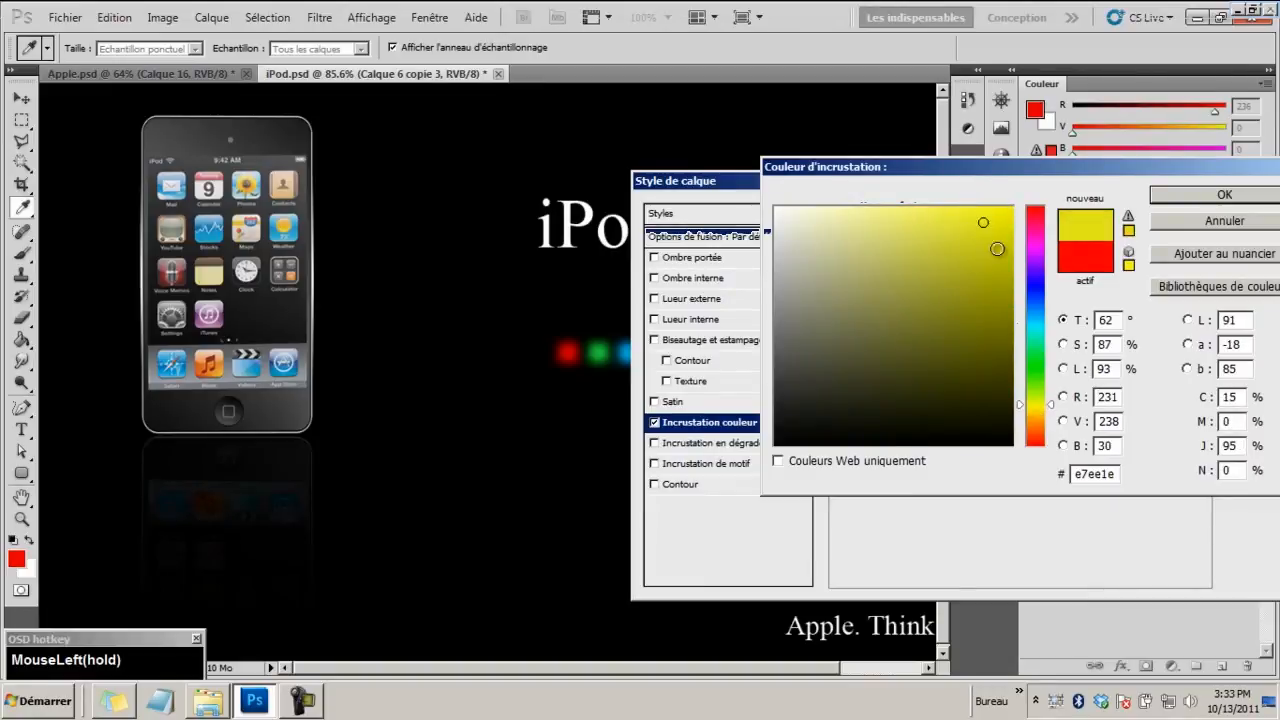
{"action": "left_click", "coordinate": [1034, 411]}
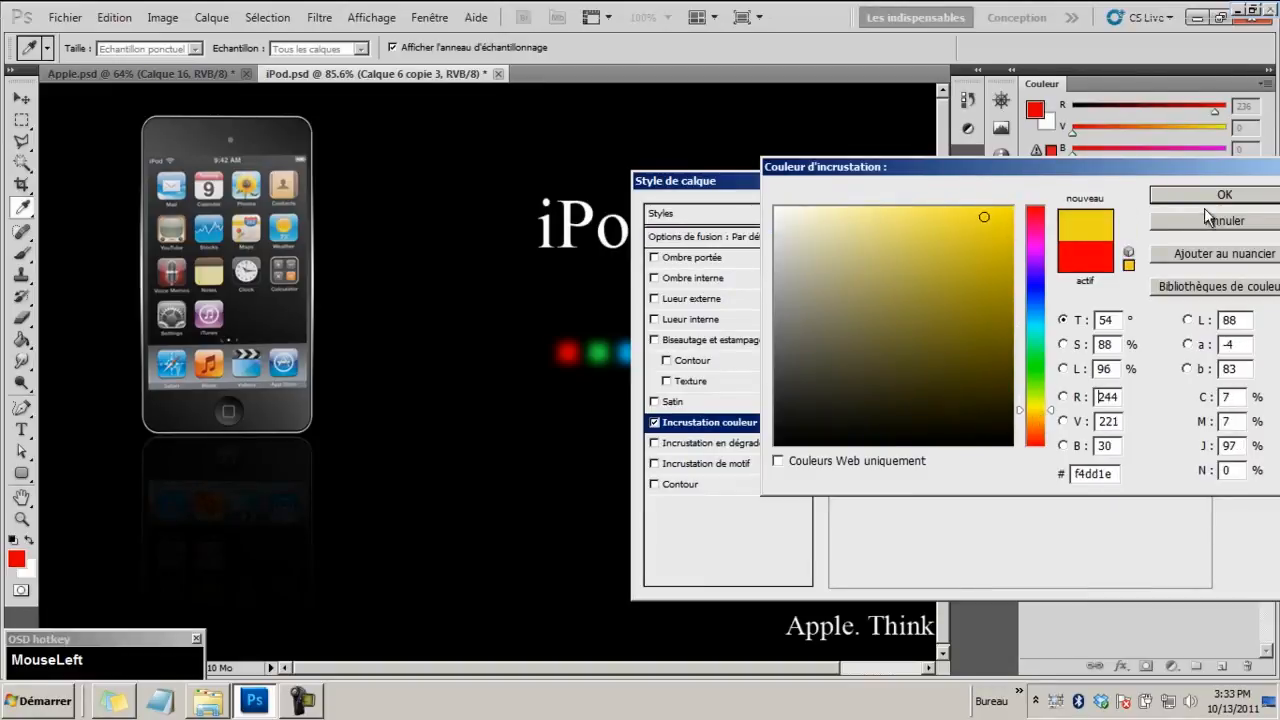
{"action": "left_click", "coordinate": [1210, 197]}
{"action": "left_click", "coordinate": [1255, 216]}
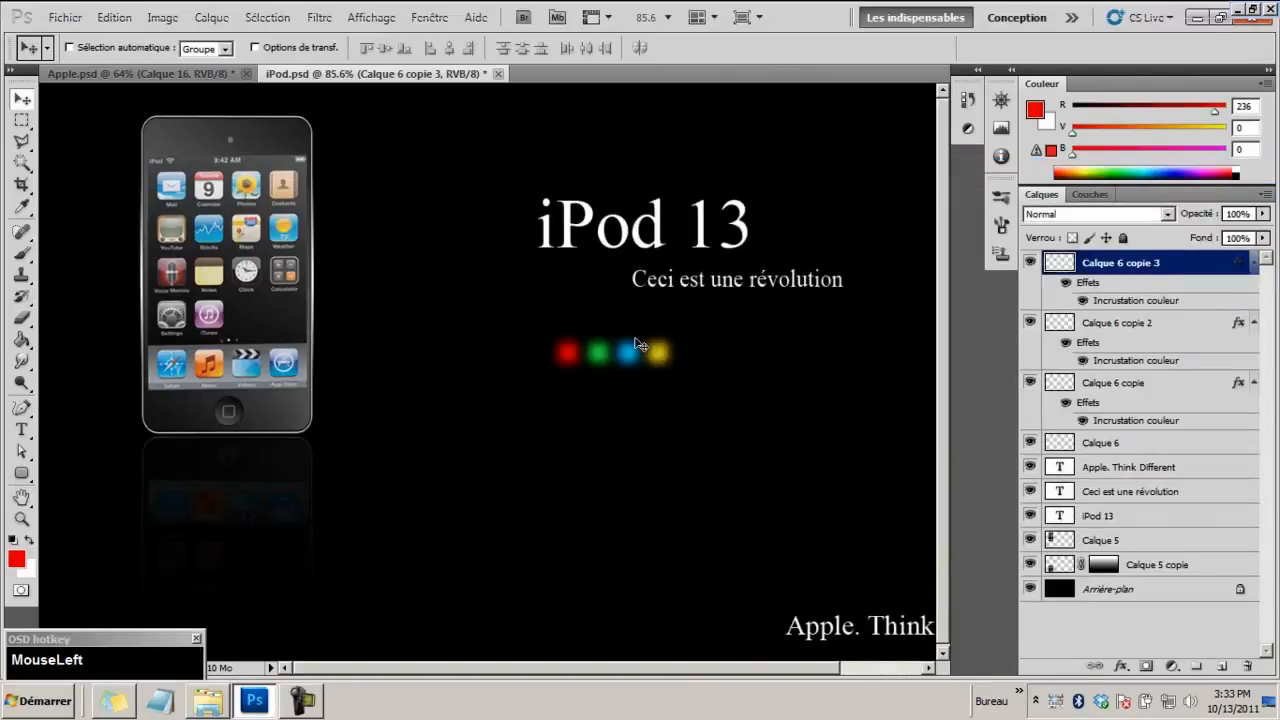
Merge the four coloured dot layers, Calque 6 through Calque 6 copie 3, into one layer
{"action": "left_click", "coordinate": [1100, 443], "text": "shift"}
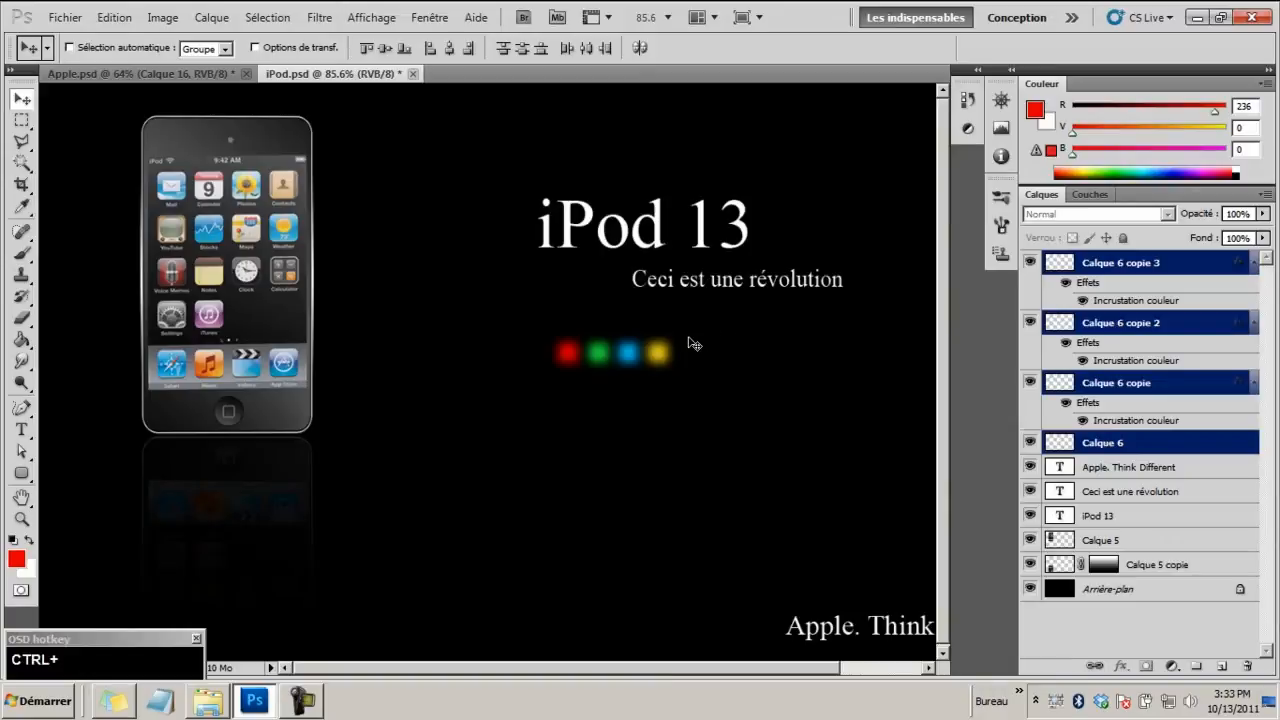
{"action": "right_click", "coordinate": [1131, 262]}
{"action": "left_click", "coordinate": [1117, 587]}
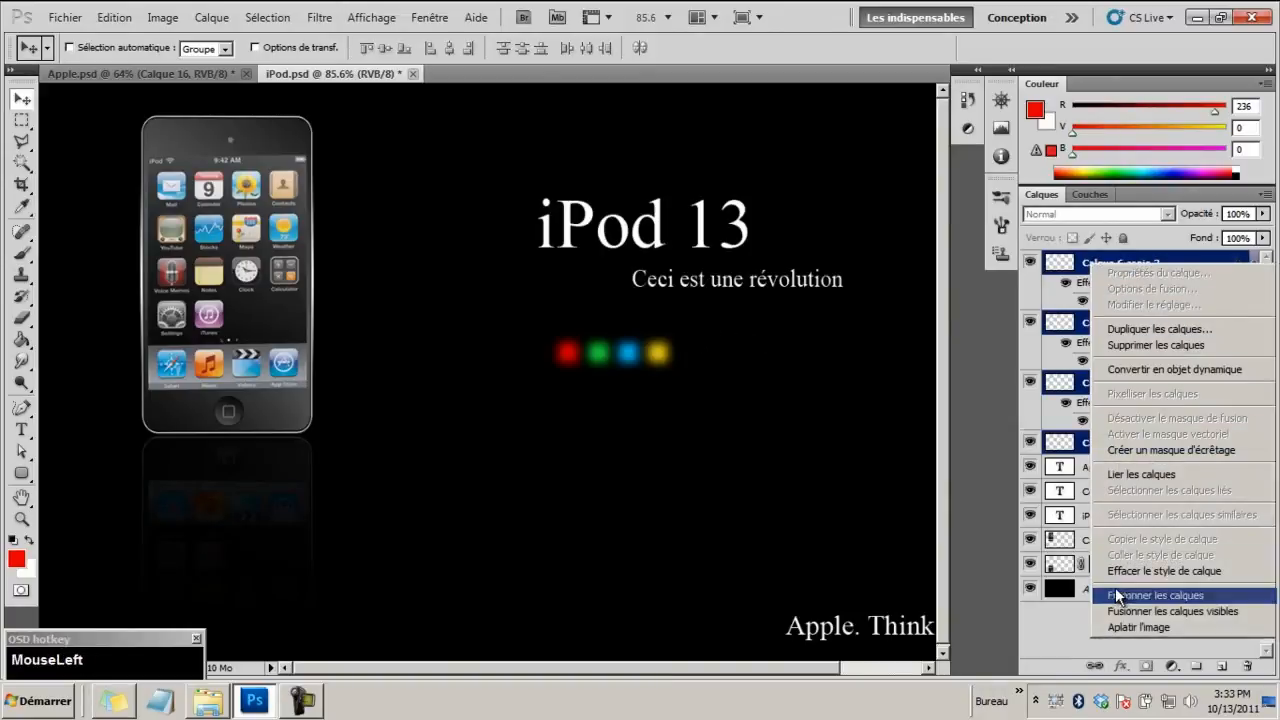
Move the merged row of dots to the left of the tagline under the title and scale it down to fit
{"action": "left_click_drag", "start_coordinate": [666, 361], "coordinate": [614, 282]}
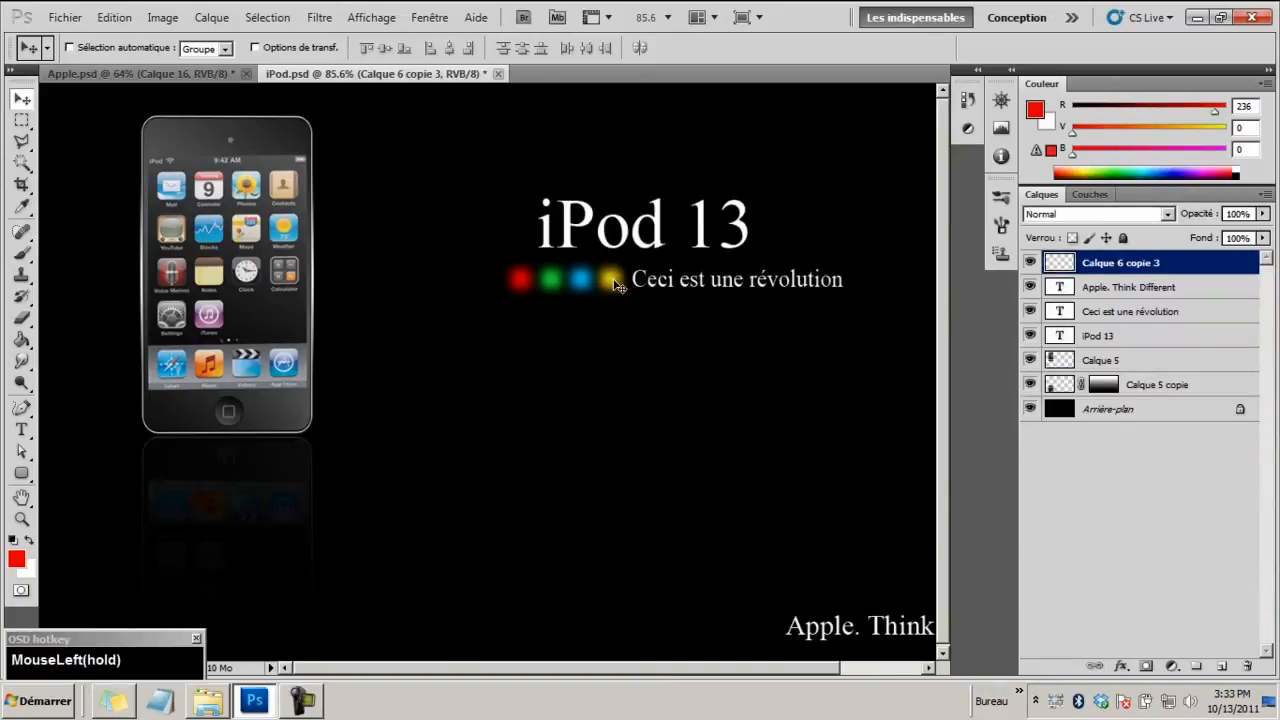
{"action": "key", "text": "ctrl+t"}
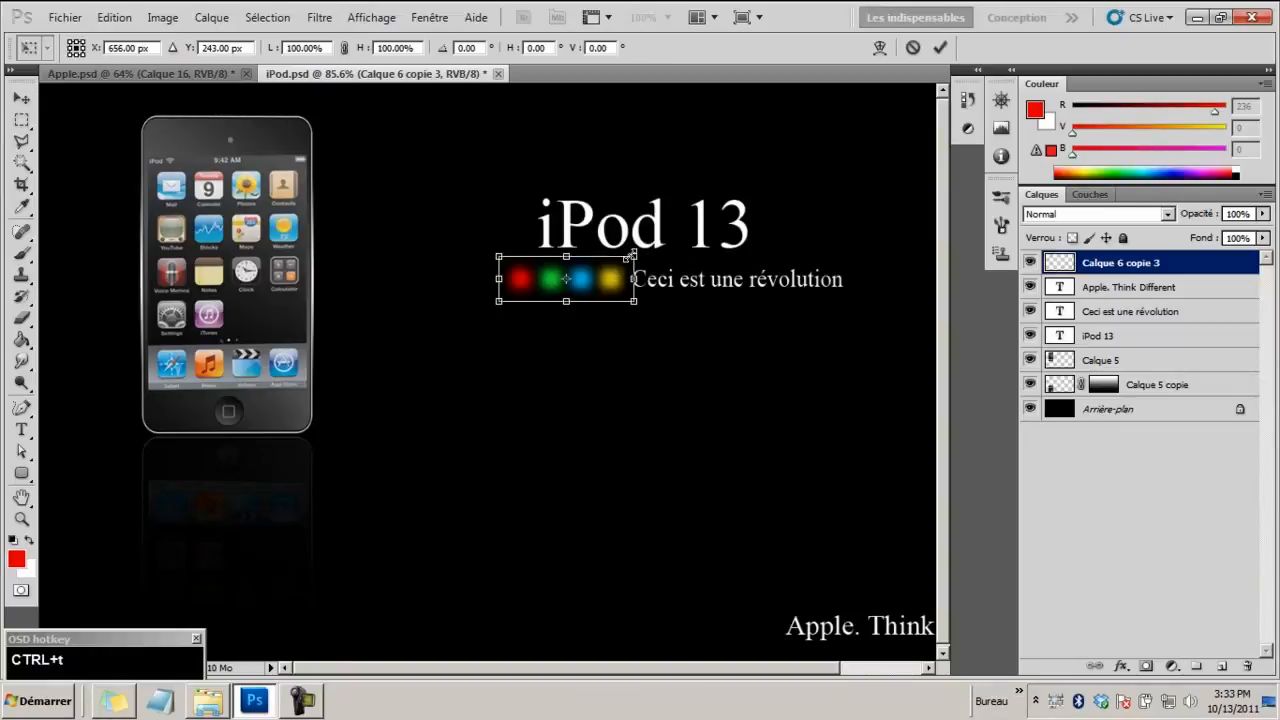
{"action": "mouse_move", "coordinate": [632, 256]}
{"action": "left_mouse_down"}
{"action": "mouse_move", "coordinate": [600, 286]}
{"action": "mouse_move", "coordinate": [622, 278]}
{"action": "left_mouse_up"}
{"action": "key", "text": "Return"}
{"action": "key", "text": "z"}
{"action": "left_click_drag", "start_coordinate": [577, 346], "coordinate": [516, 338]}
{"action": "left_click_drag", "start_coordinate": [536, 295], "coordinate": [543, 300]}
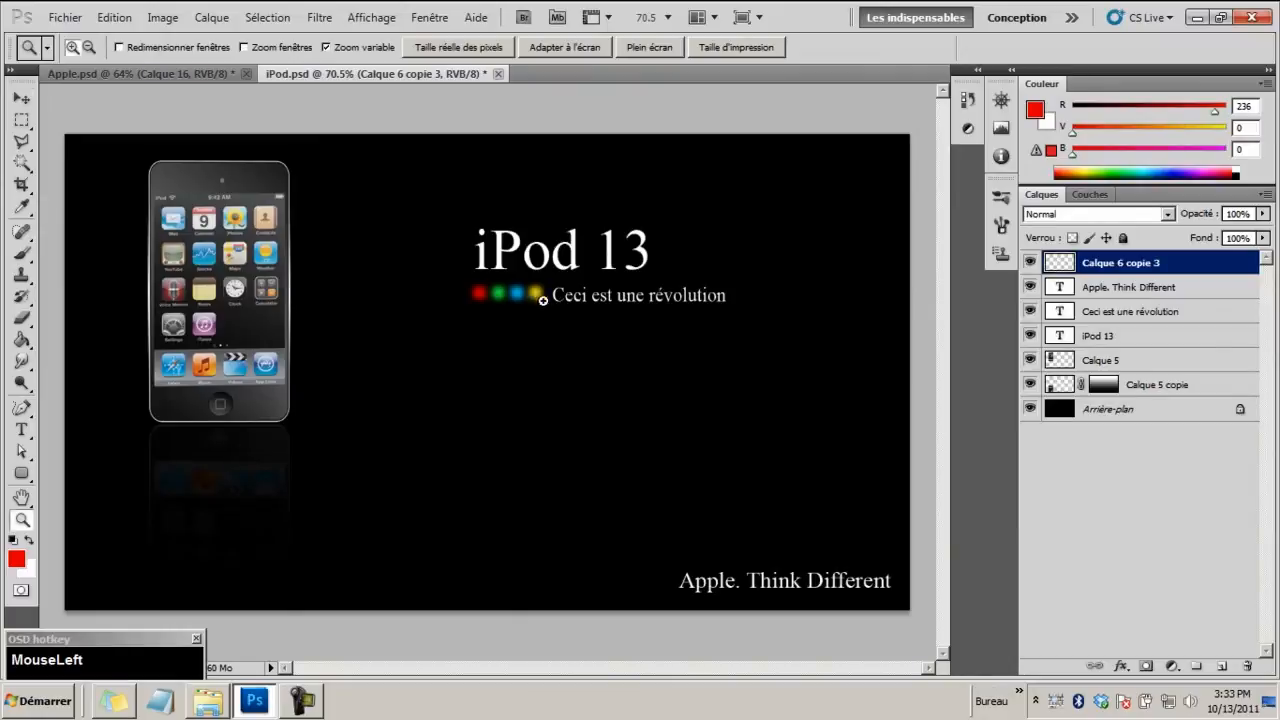
Nudge the tagline "Ceci est une révolution" slightly upward so it lines up with the row of coloured dots
{"action": "key", "text": "v"}
{"action": "left_click", "coordinate": [1124, 302]}
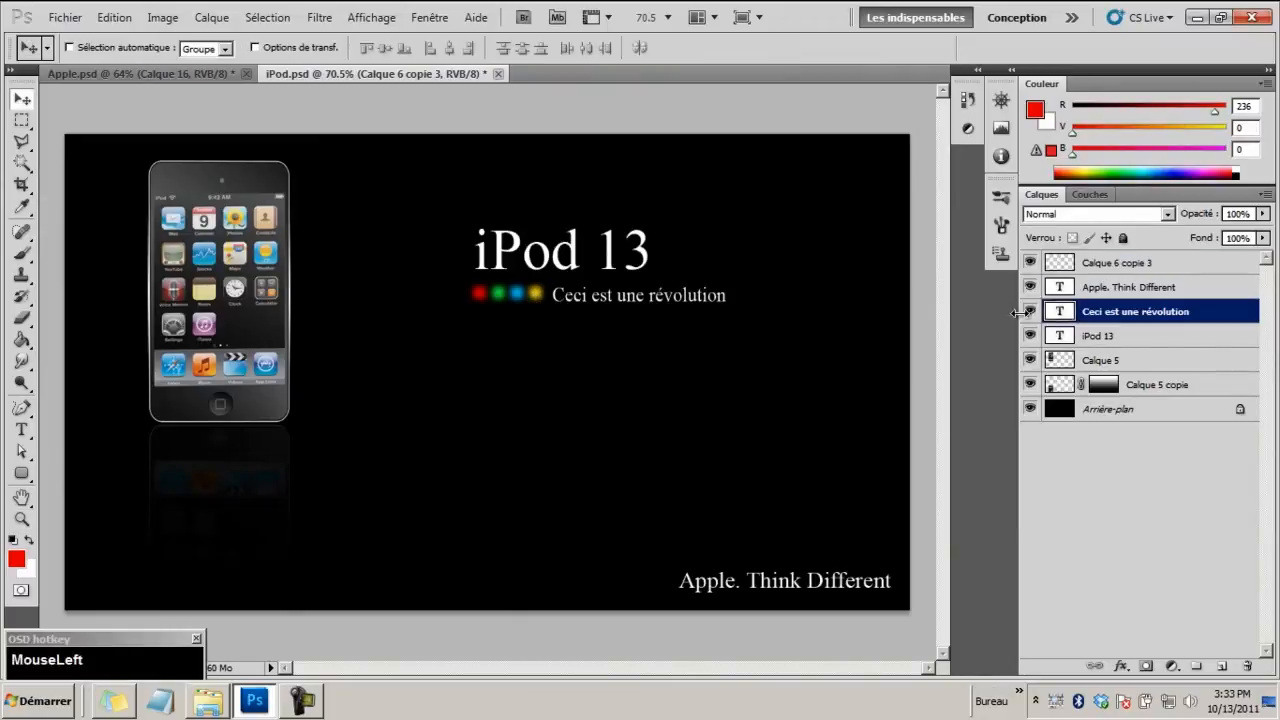
{"action": "left_click_drag", "start_coordinate": [658, 297], "coordinate": [658, 299]}
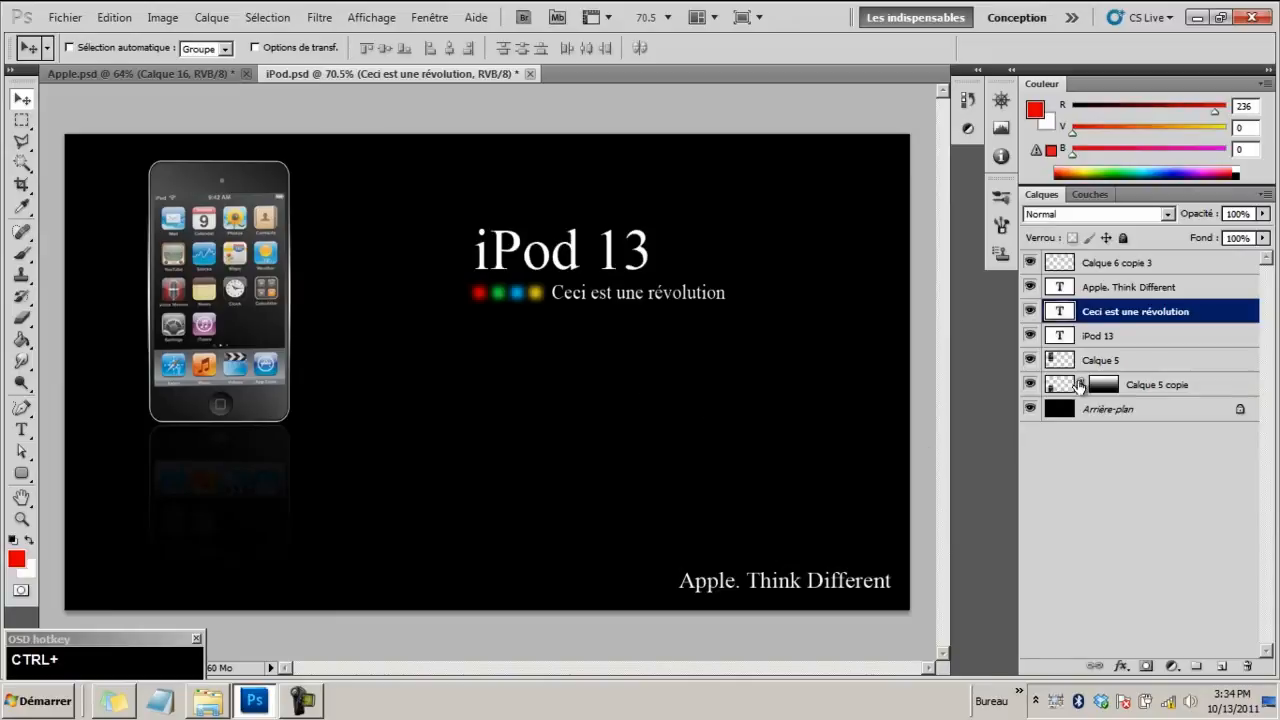
Compare the iPod.psd layout with the reference design in Apple.psd to identify the remaining elements
{"action": "left_click", "coordinate": [184, 75]}
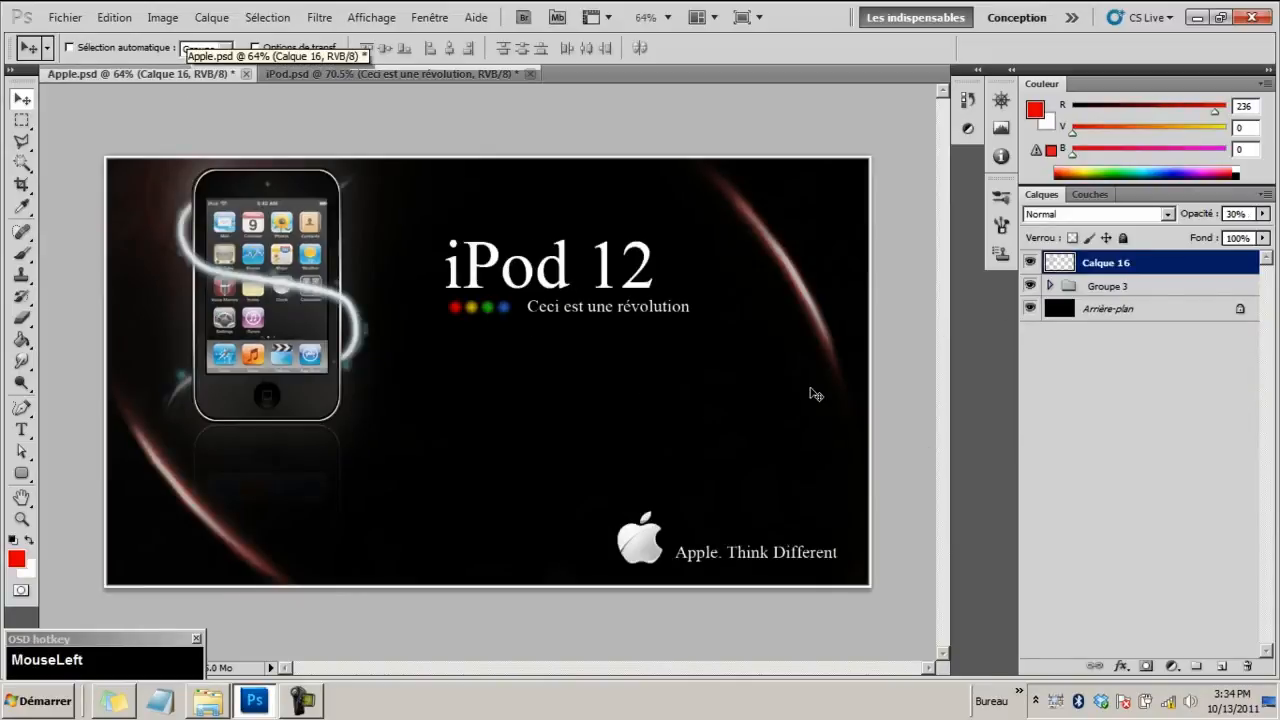
{"action": "left_click", "coordinate": [313, 78]}
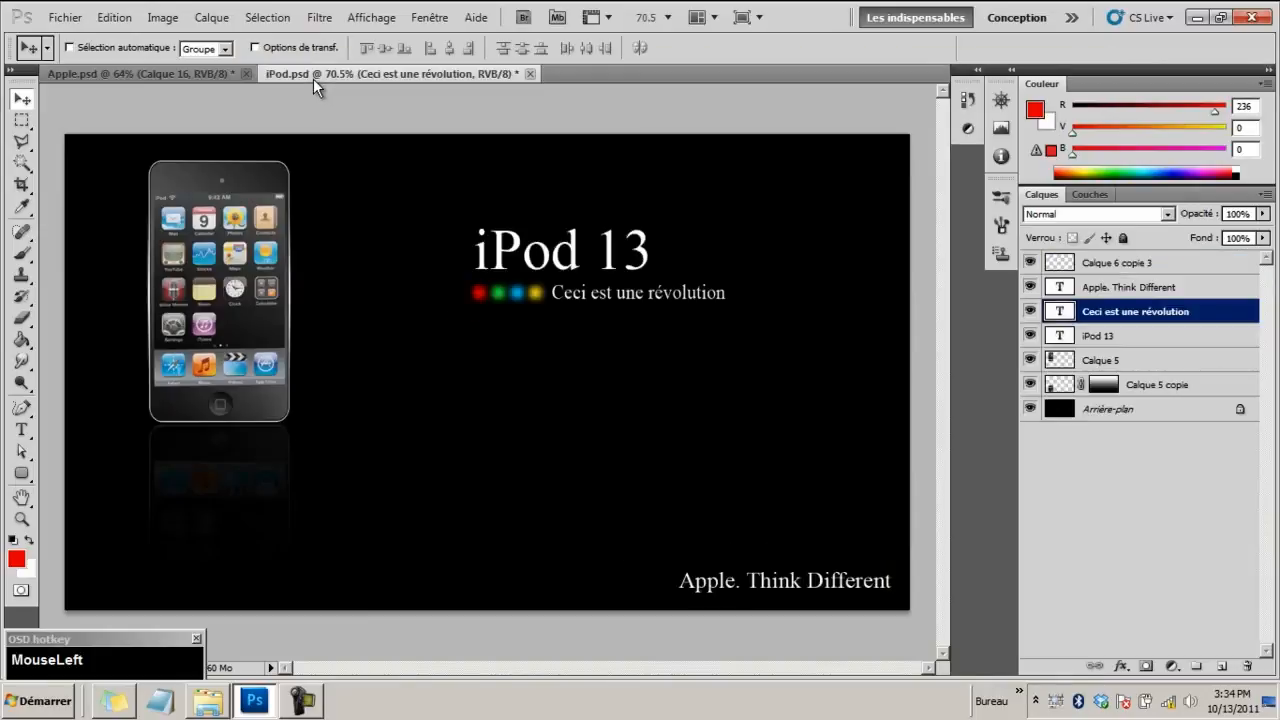
{"action": "left_click", "coordinate": [147, 75]}
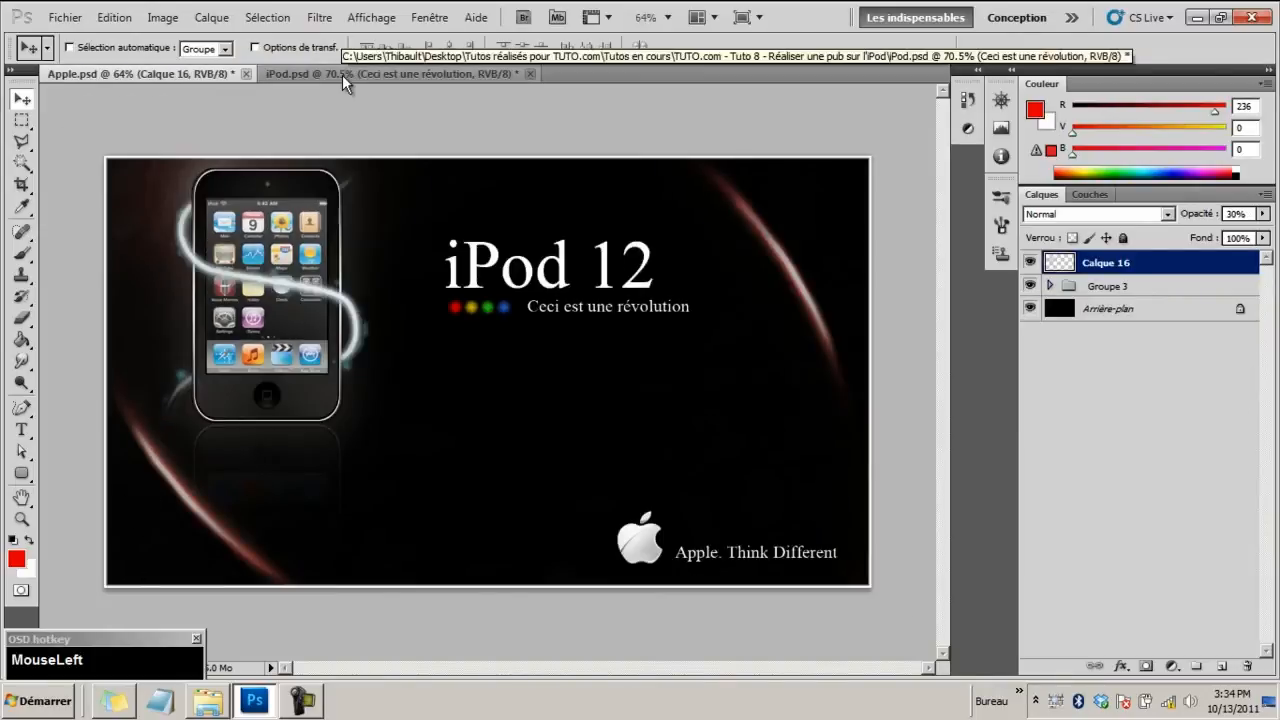
{"action": "left_click", "coordinate": [342, 74]}
Add a new layer above the merged dots layer and fill it entirely with black
{"action": "left_click", "coordinate": [1098, 266]}
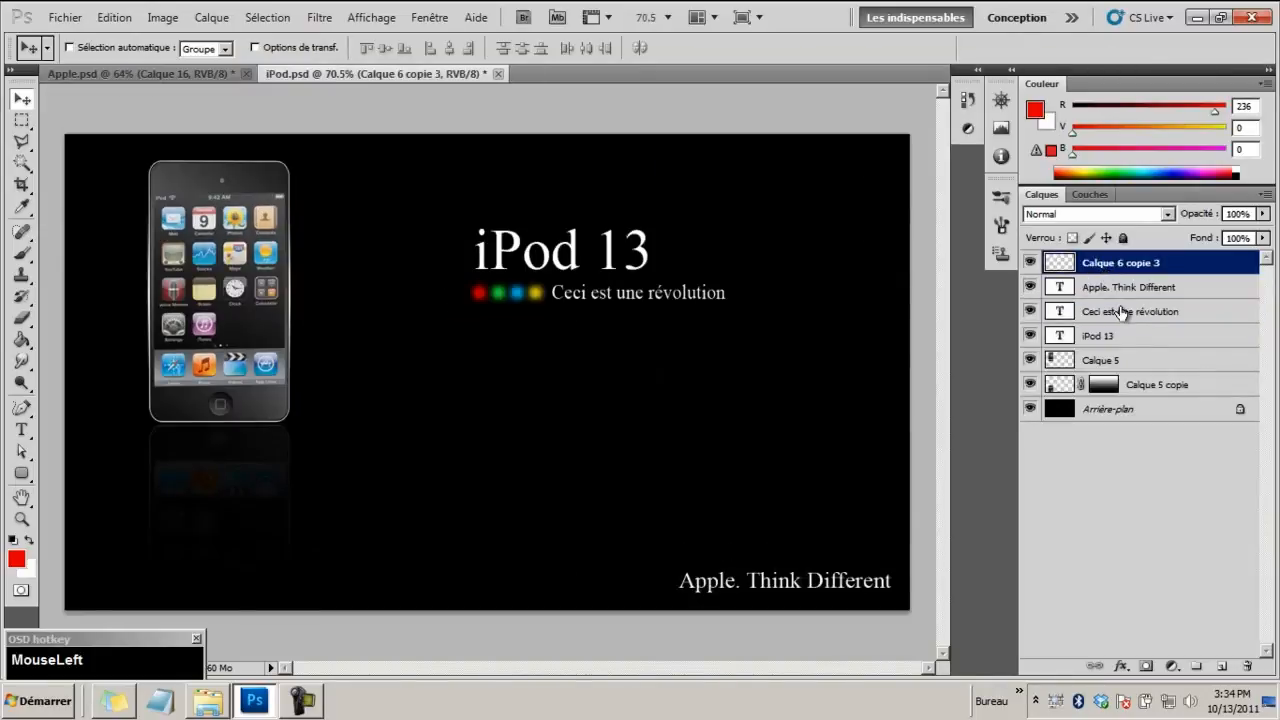
{"action": "left_click", "coordinate": [1226, 666]}
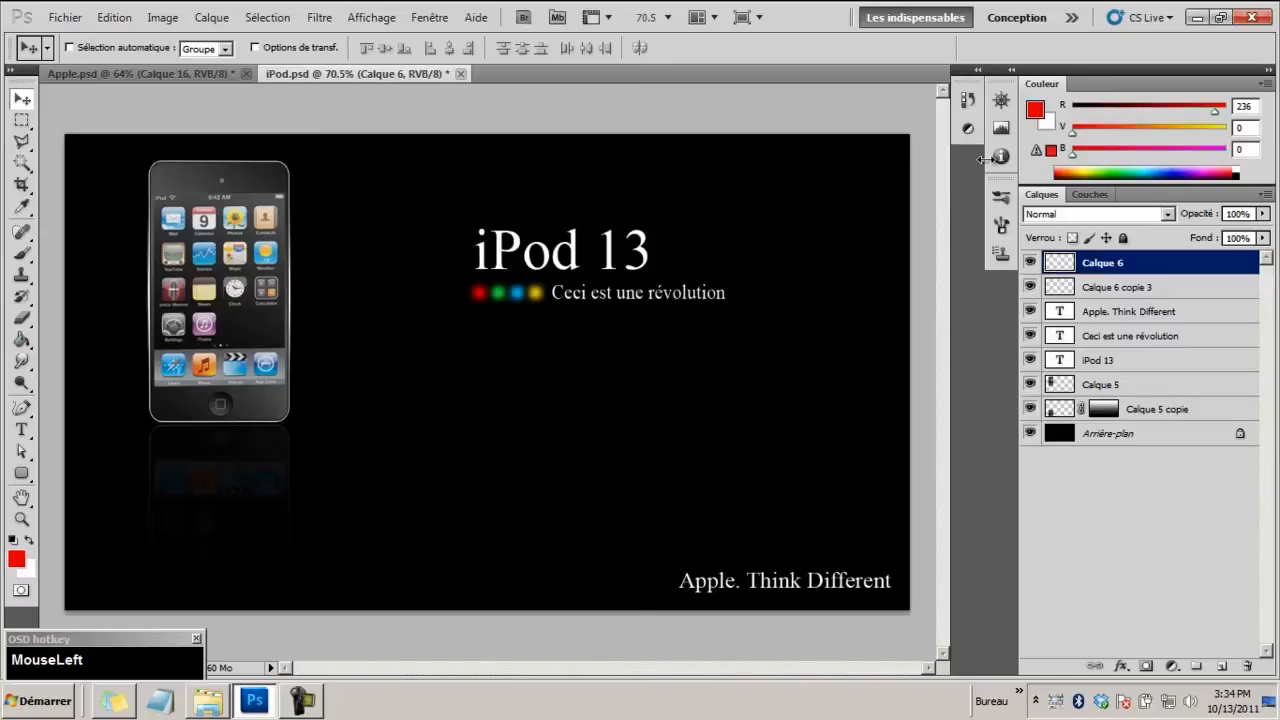
{"action": "left_click_drag", "start_coordinate": [1094, 110], "coordinate": [62, 350]}
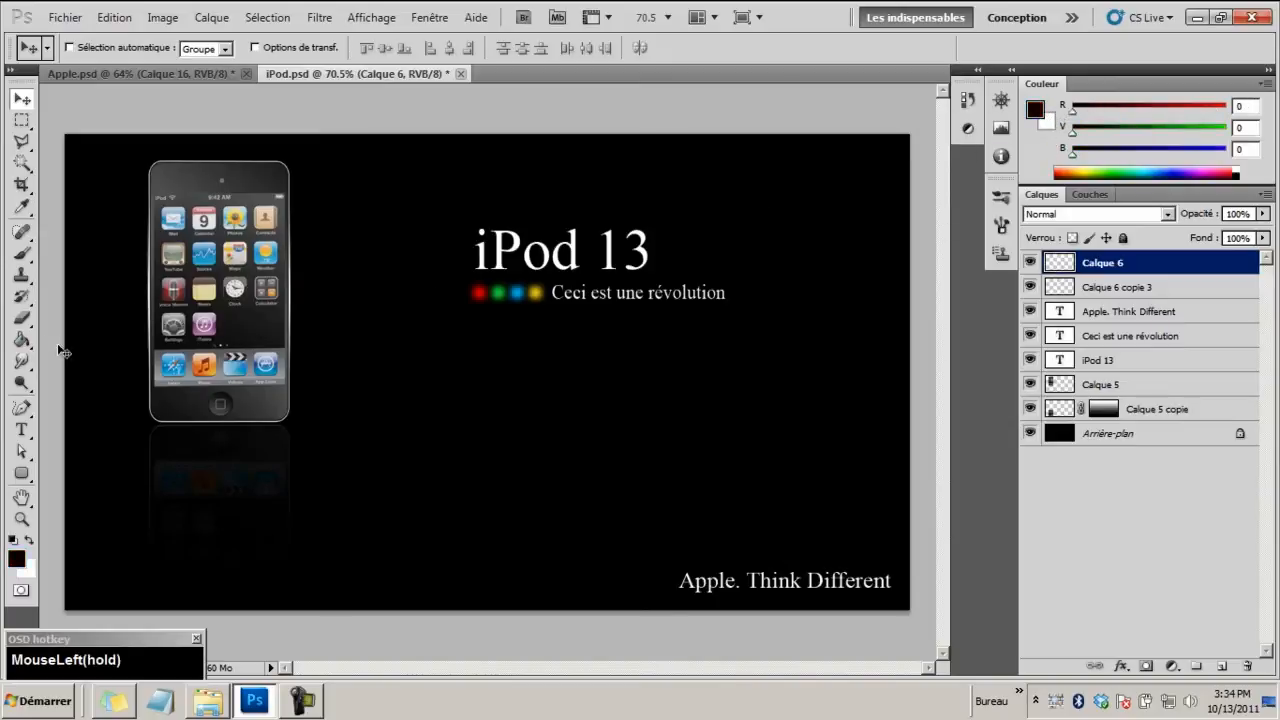
{"action": "right_click", "coordinate": [21, 338]}
{"action": "left_click", "coordinate": [57, 357]}
{"action": "left_click", "coordinate": [520, 385]}
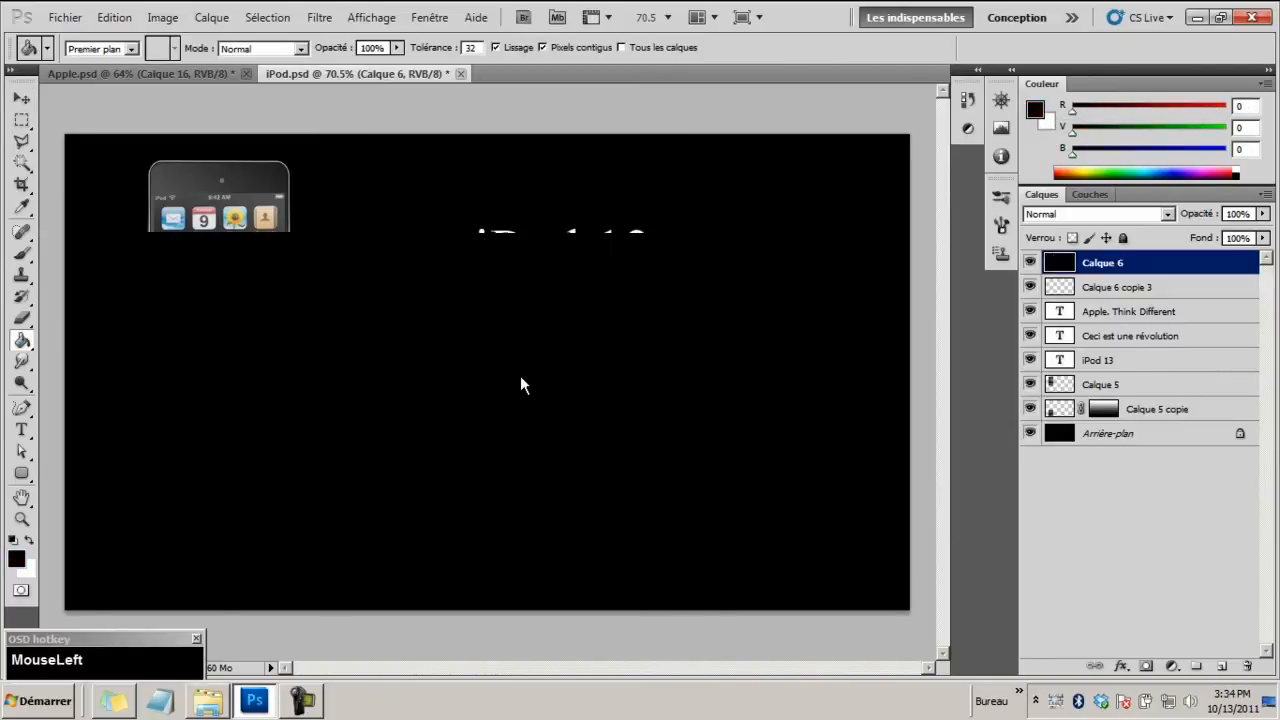
Render a Halo lens flare at the centre of the black layer with the 50-300 mm zoom lens and 105% brightness
{"action": "left_click", "coordinate": [333, 16]}
{"action": "mouse_move", "coordinate": [342, 288]}
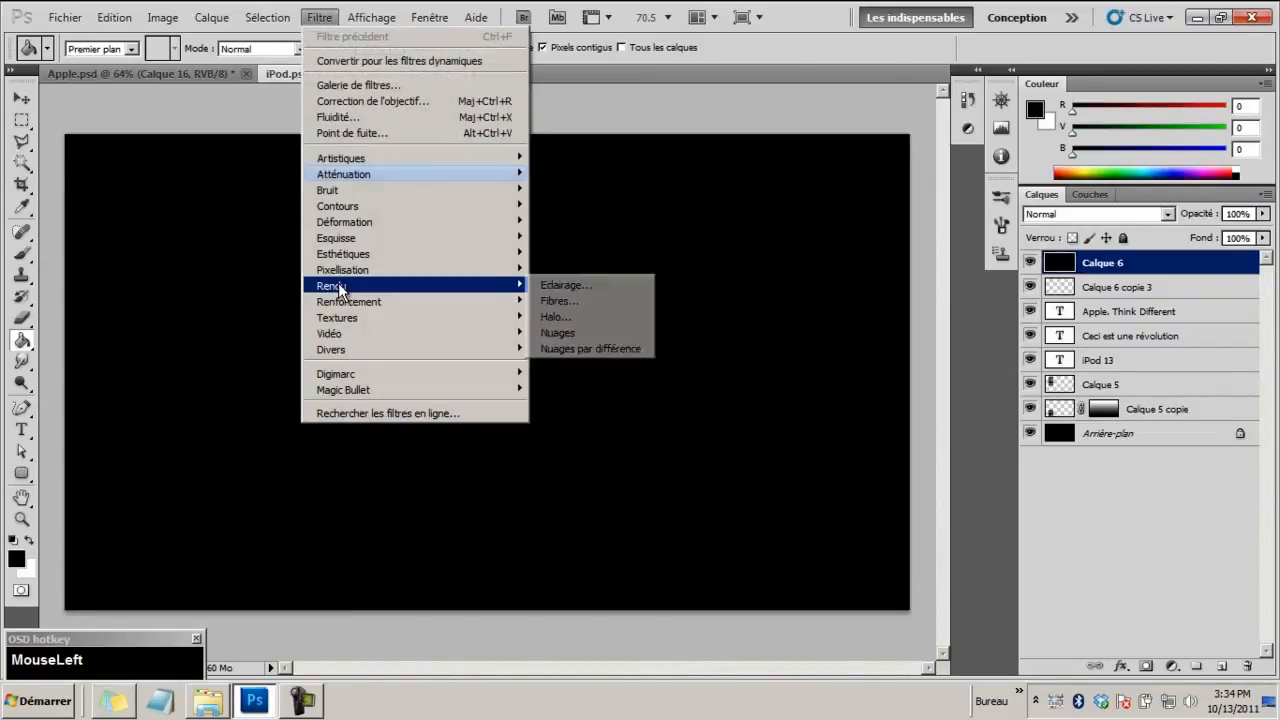
{"action": "left_click", "coordinate": [605, 316]}
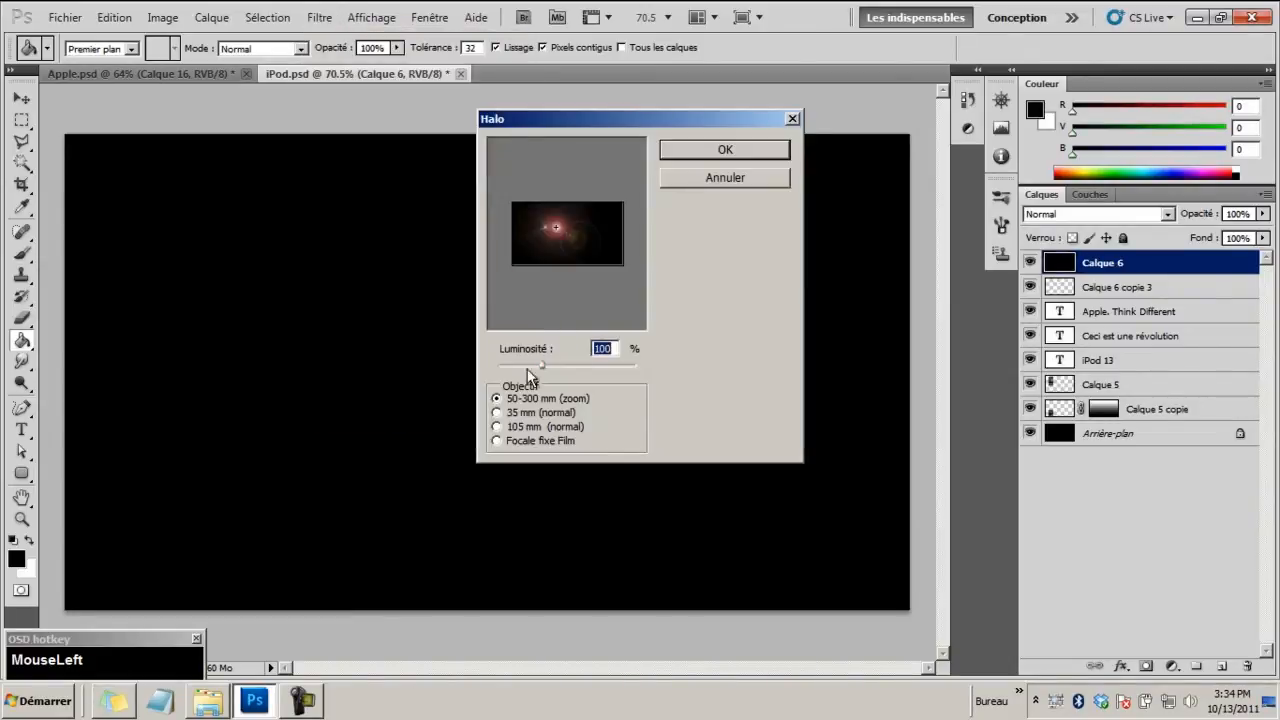
{"action": "left_click_drag", "start_coordinate": [556, 226], "coordinate": [567, 231]}
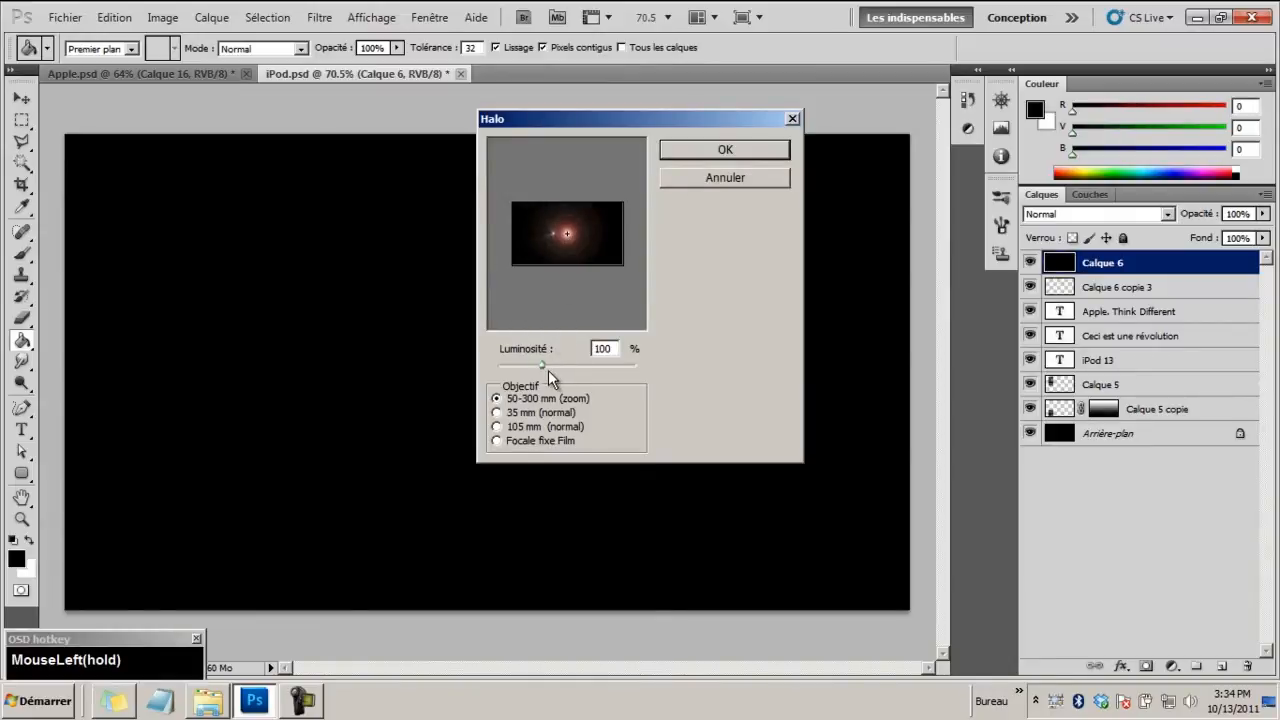
{"action": "left_click", "coordinate": [582, 220]}
{"action": "left_click_drag", "start_coordinate": [544, 361], "coordinate": [545, 363]}
{"action": "left_click", "coordinate": [725, 152]}
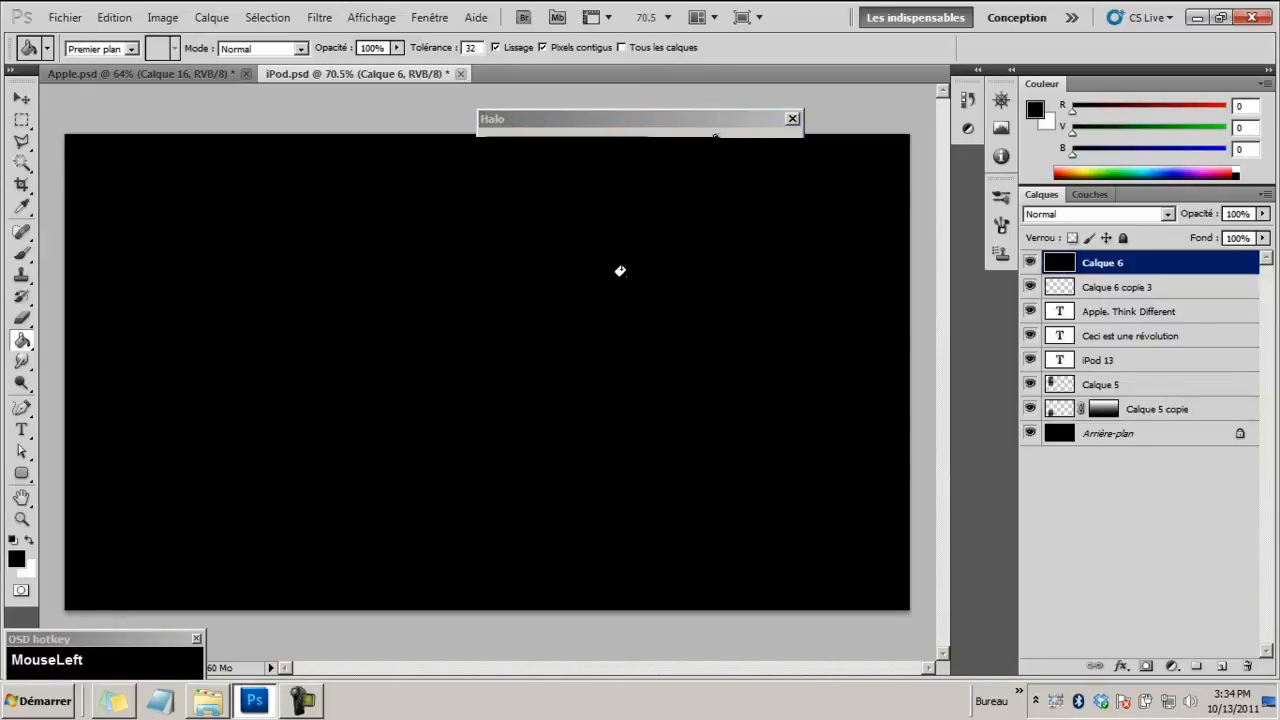
Undo the flare back to the black fill and reapply the Halo filter with the same centred 105% settings
{"action": "key", "text": "z"}
{"action": "left_click_drag", "start_coordinate": [498, 297], "coordinate": [465, 313]}
{"action": "key", "text": "ctrl+alt+z"}
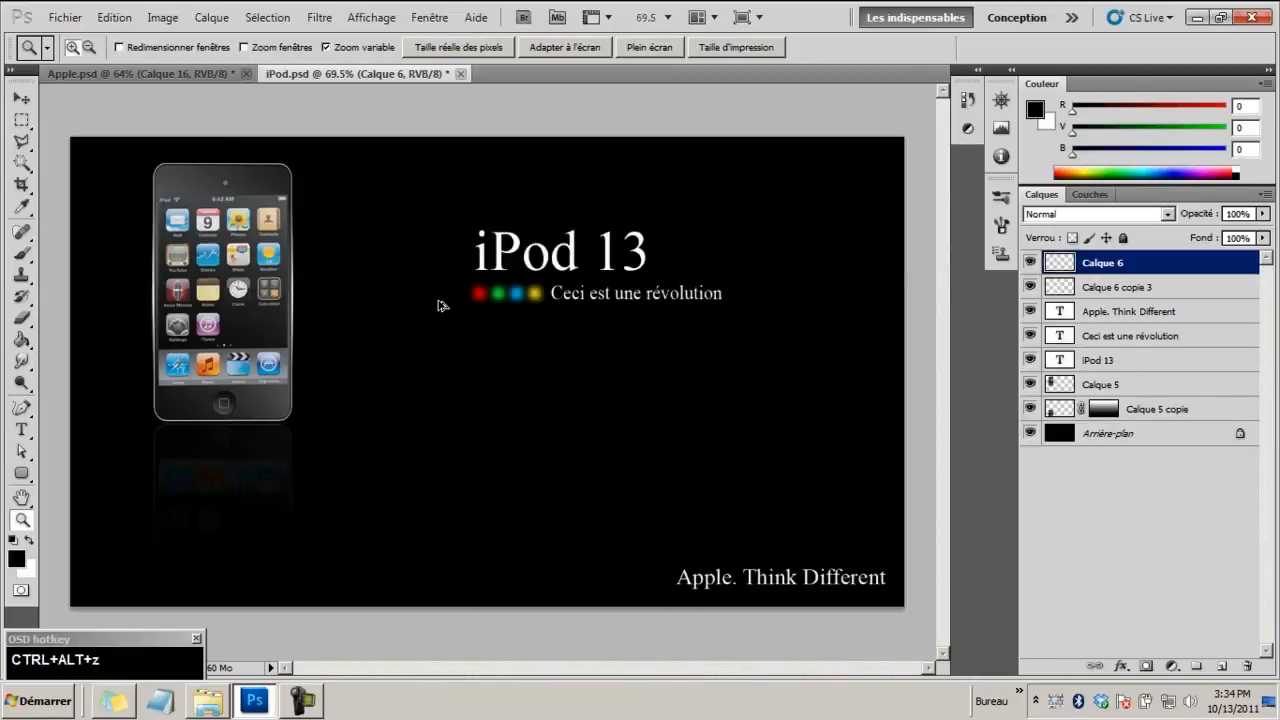
{"action": "key", "text": "ctrl+shift+z"}
{"action": "left_click", "coordinate": [320, 17]}
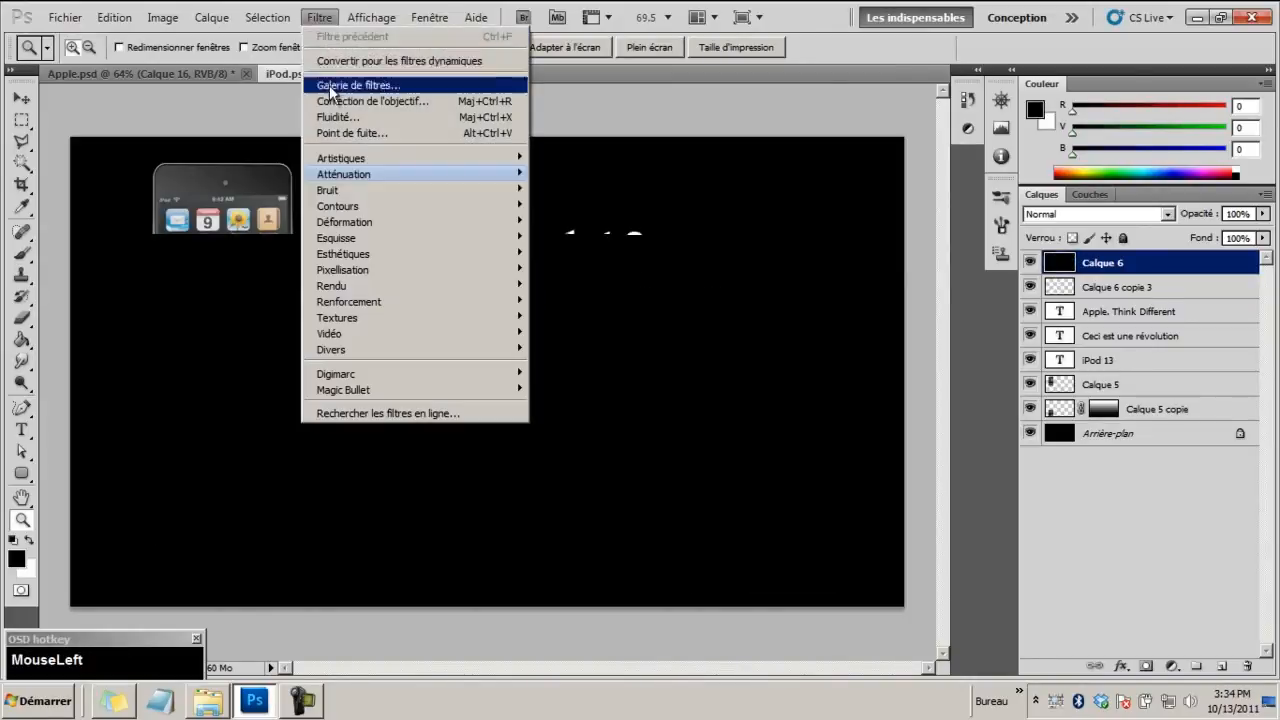
{"action": "mouse_move", "coordinate": [420, 286]}
{"action": "left_click", "coordinate": [586, 318]}
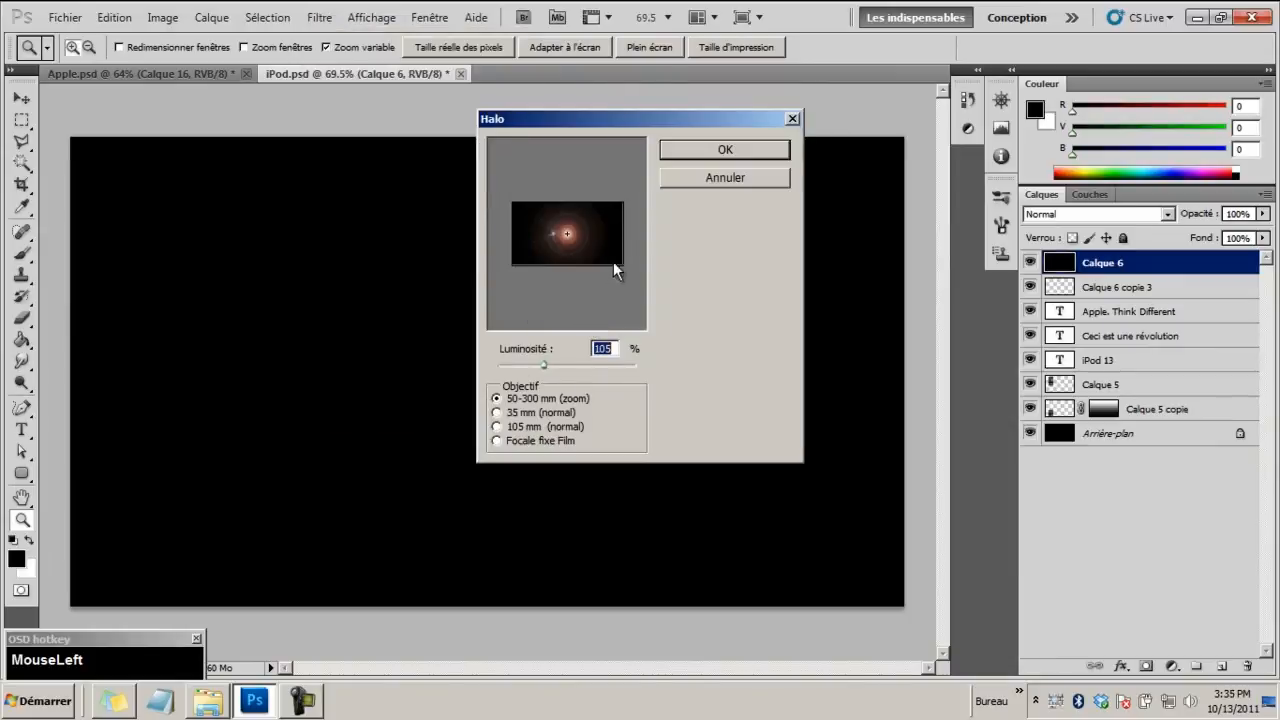
{"action": "left_click", "coordinate": [711, 148]}
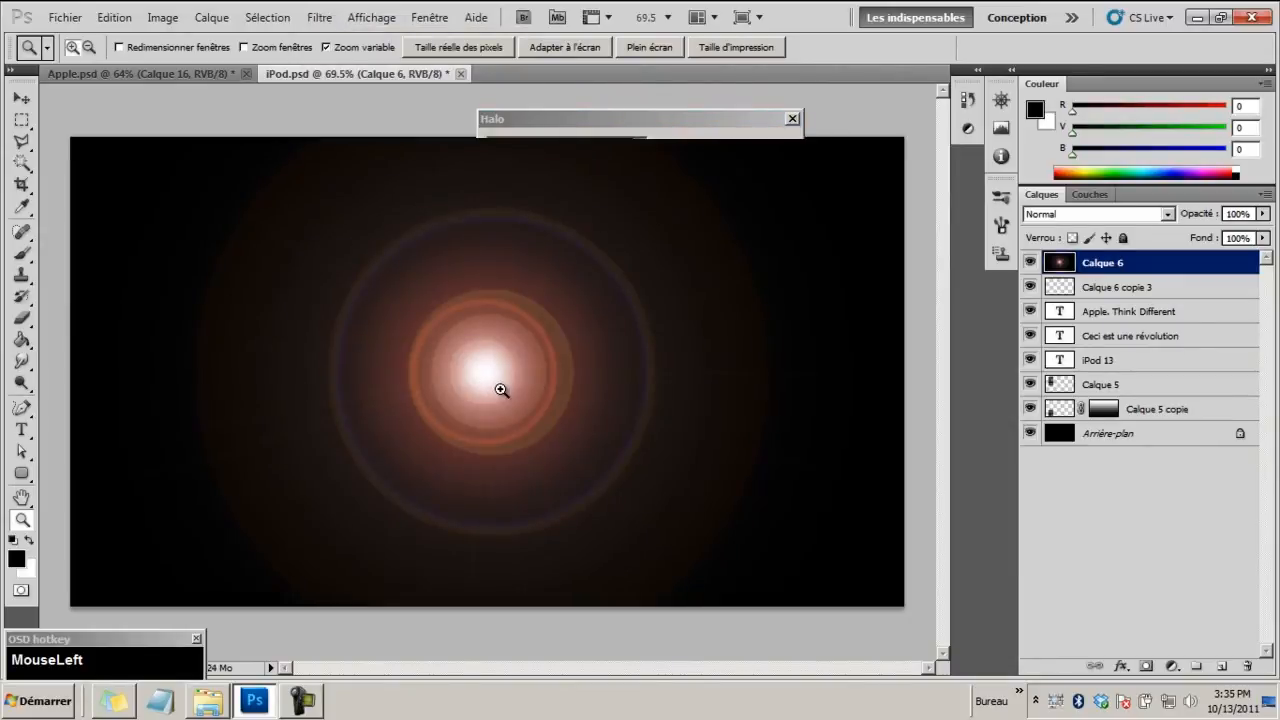
Transform the flare layer into a thin streak, 6.52% wide and rotated -43.25°, across the lower-left corner of the image
{"action": "left_click", "coordinate": [21, 98]}
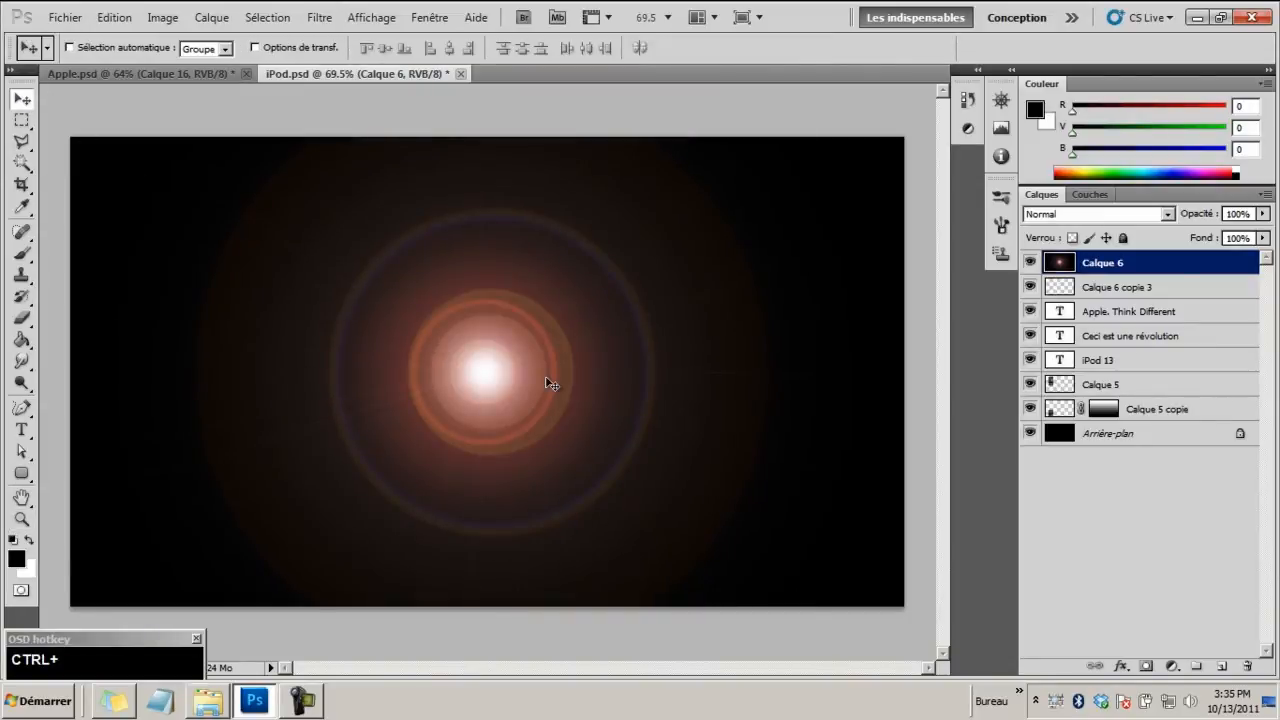
{"action": "key", "text": "ctrl+t"}
{"action": "left_click_drag", "start_coordinate": [897, 375], "coordinate": [177, 351]}
{"action": "left_click_drag", "start_coordinate": [248, 640], "coordinate": [420, 522]}
{"action": "left_click_drag", "start_coordinate": [227, 435], "coordinate": [239, 562]}
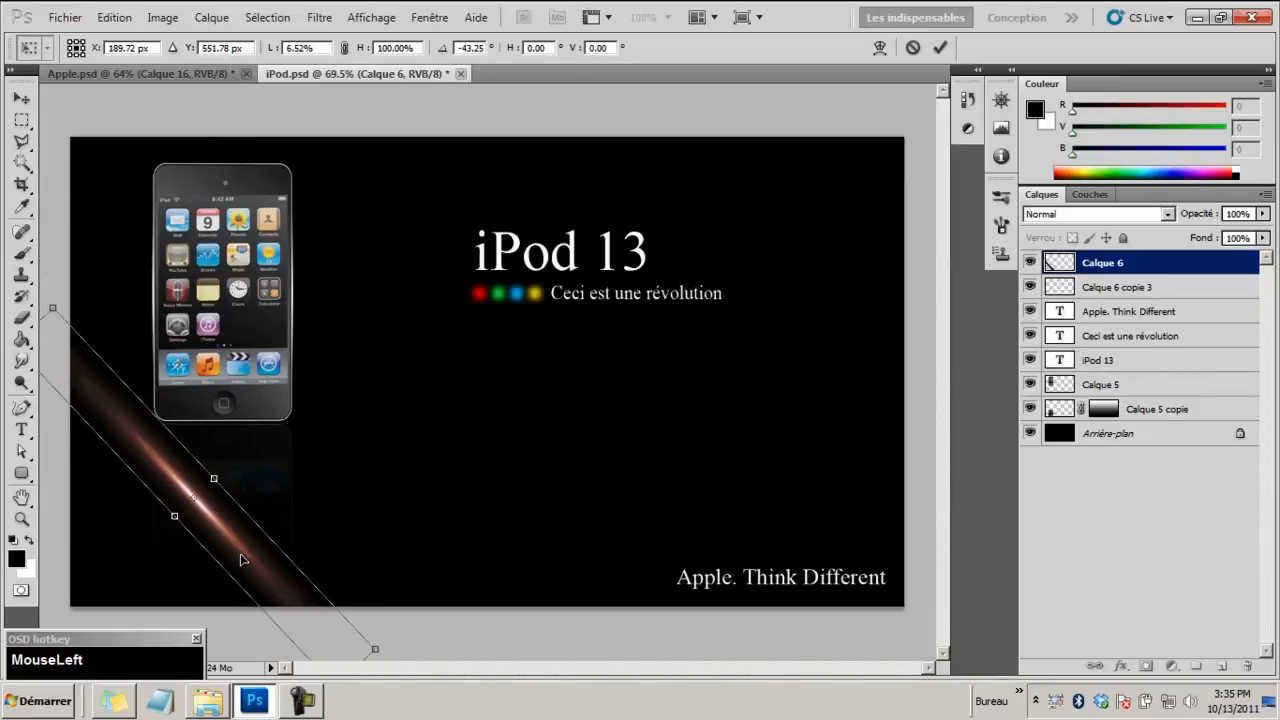
{"action": "double_click", "coordinate": [241, 559]}
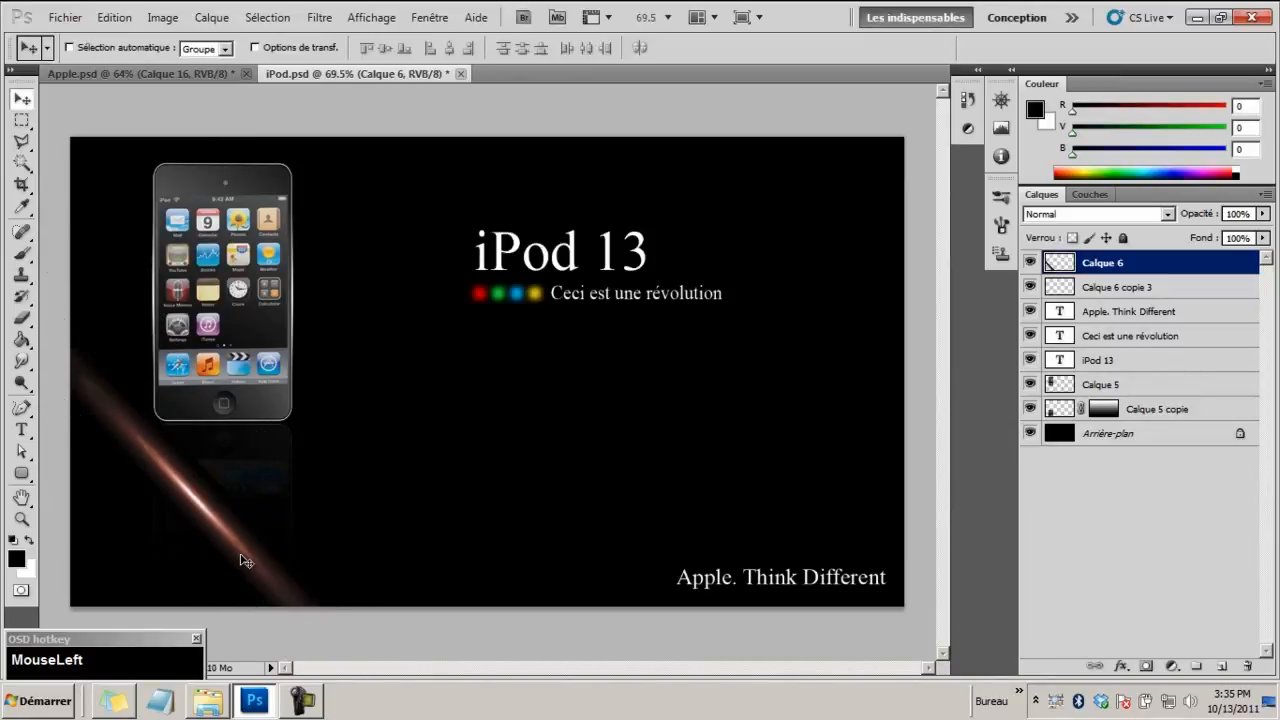
Try successive blending modes on the streak's layer, Calque 6, and settle on Superposition
{"action": "left_click", "coordinate": [1055, 216]}
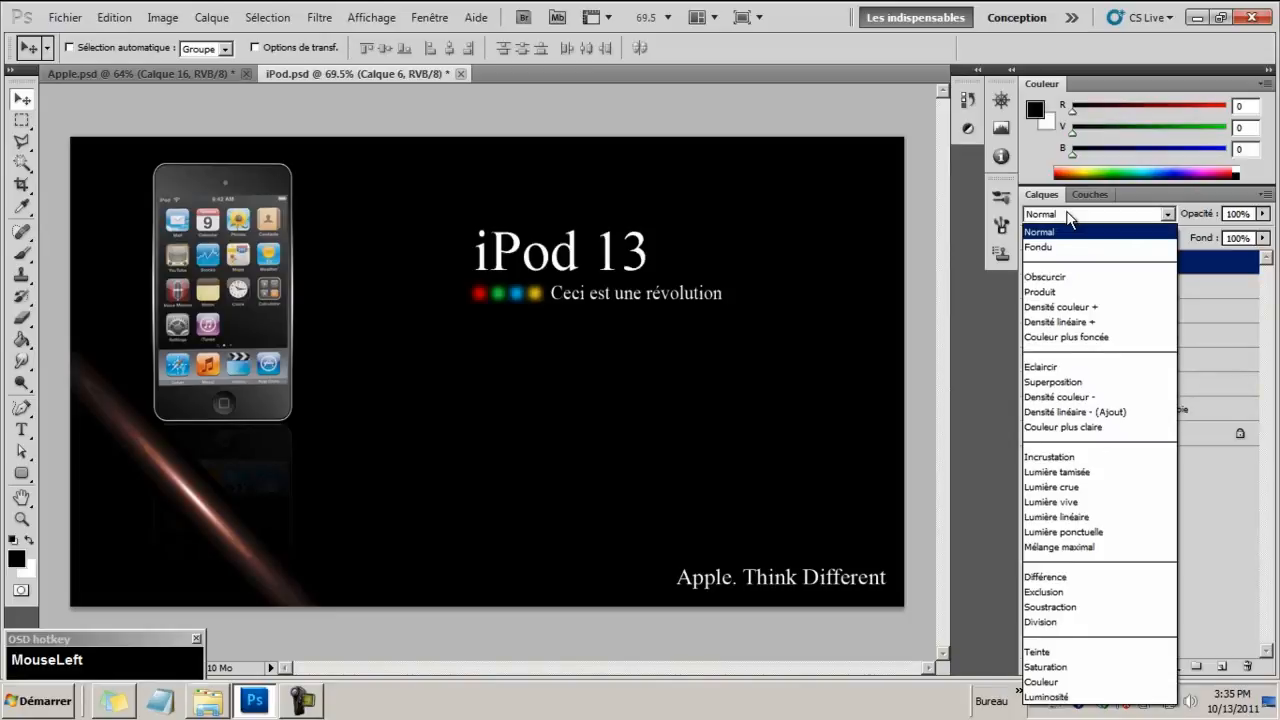
{"action": "left_click", "coordinate": [1095, 266]}
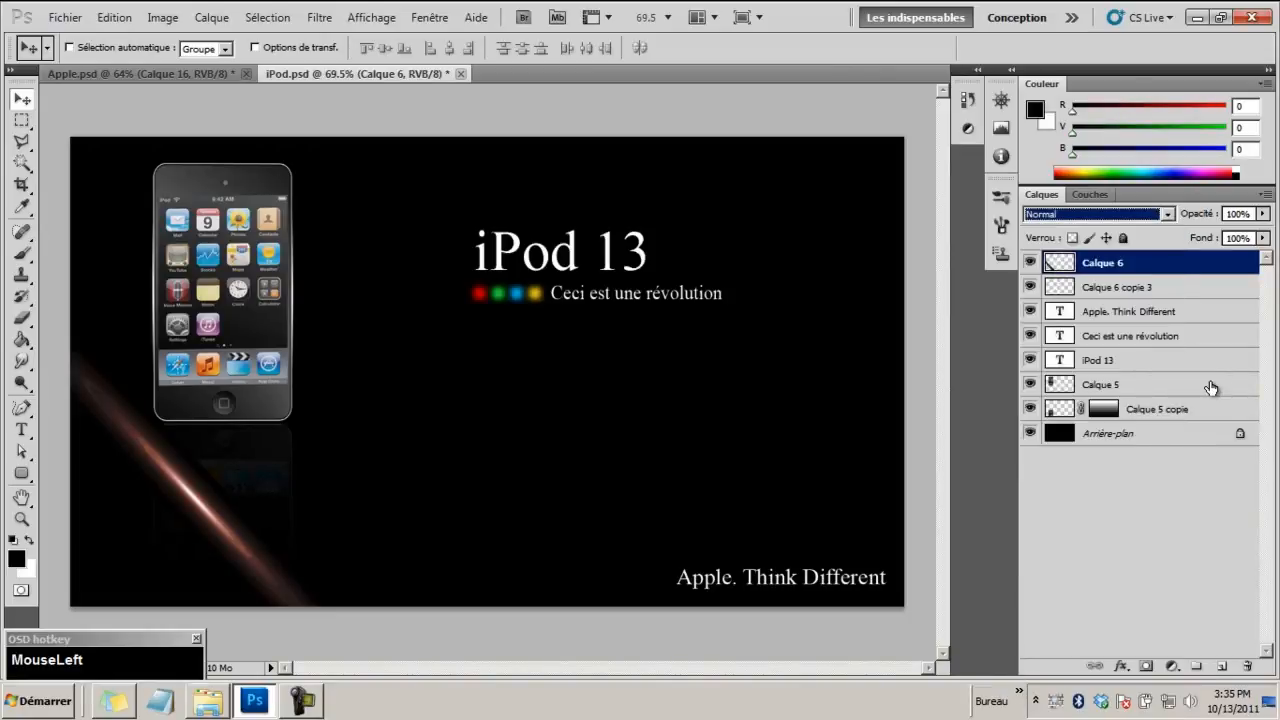
{"action": "key", "text": "Down"}
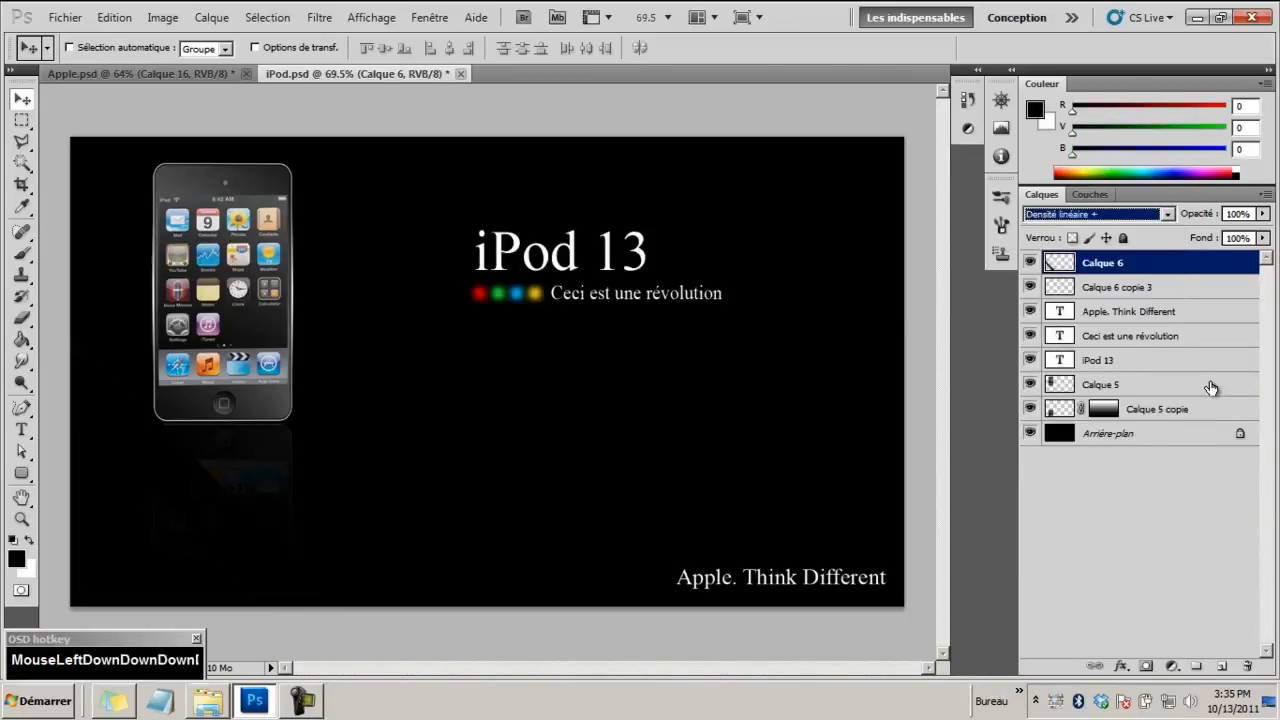
{"action": "key", "text": "Down"}
{"action": "key", "text": "Down"}
{"action": "key", "text": "Down"}
{"action": "key", "text": "Down"}
{"action": "key", "text": "Down"}
{"action": "key", "text": "Down"}
{"action": "key", "text": "Down"}
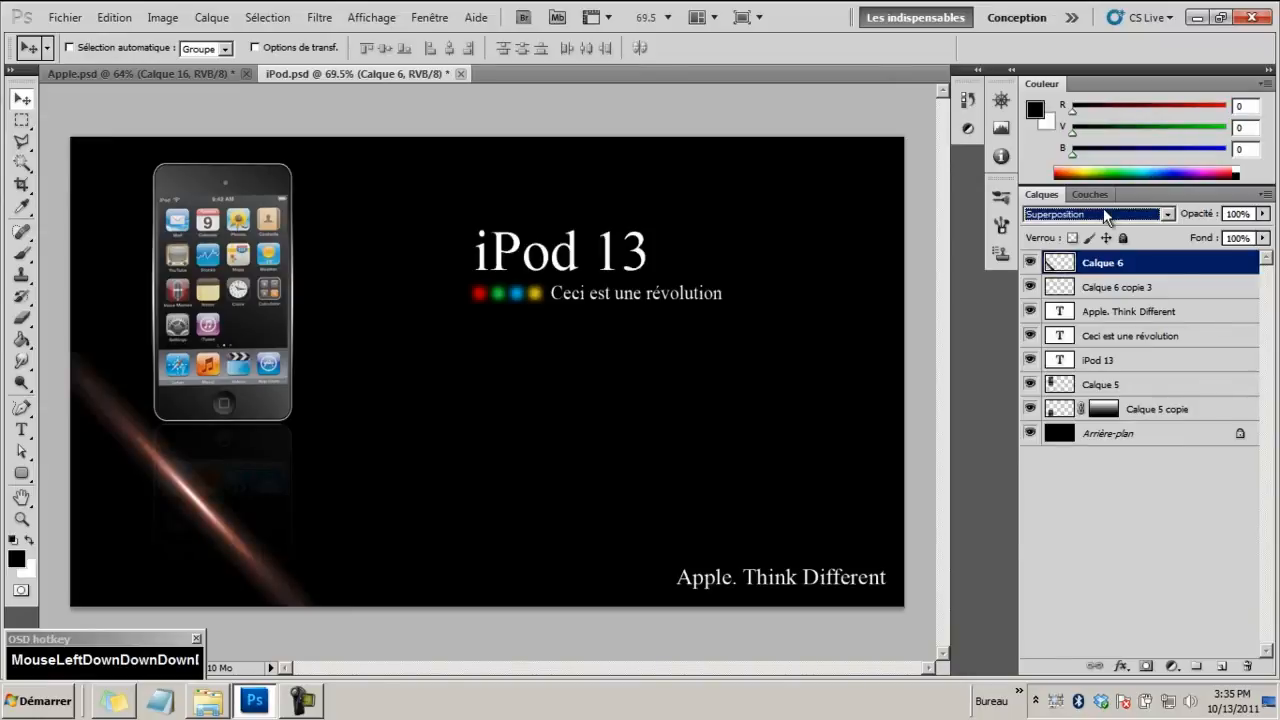
{"action": "left_click_drag", "start_coordinate": [1103, 208], "coordinate": [1075, 393]}
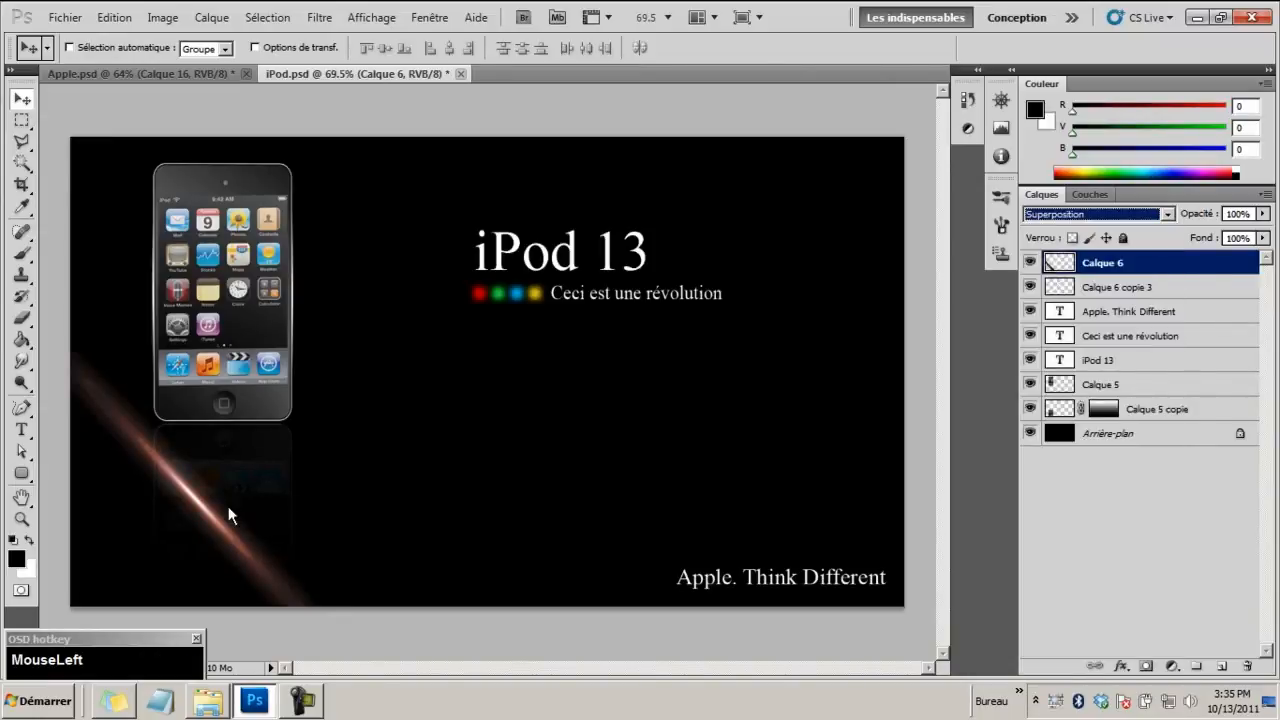
Switch the streak's blending mode to Normal for comparison and set it back to Superposition
{"action": "left_click", "coordinate": [1116, 214]}
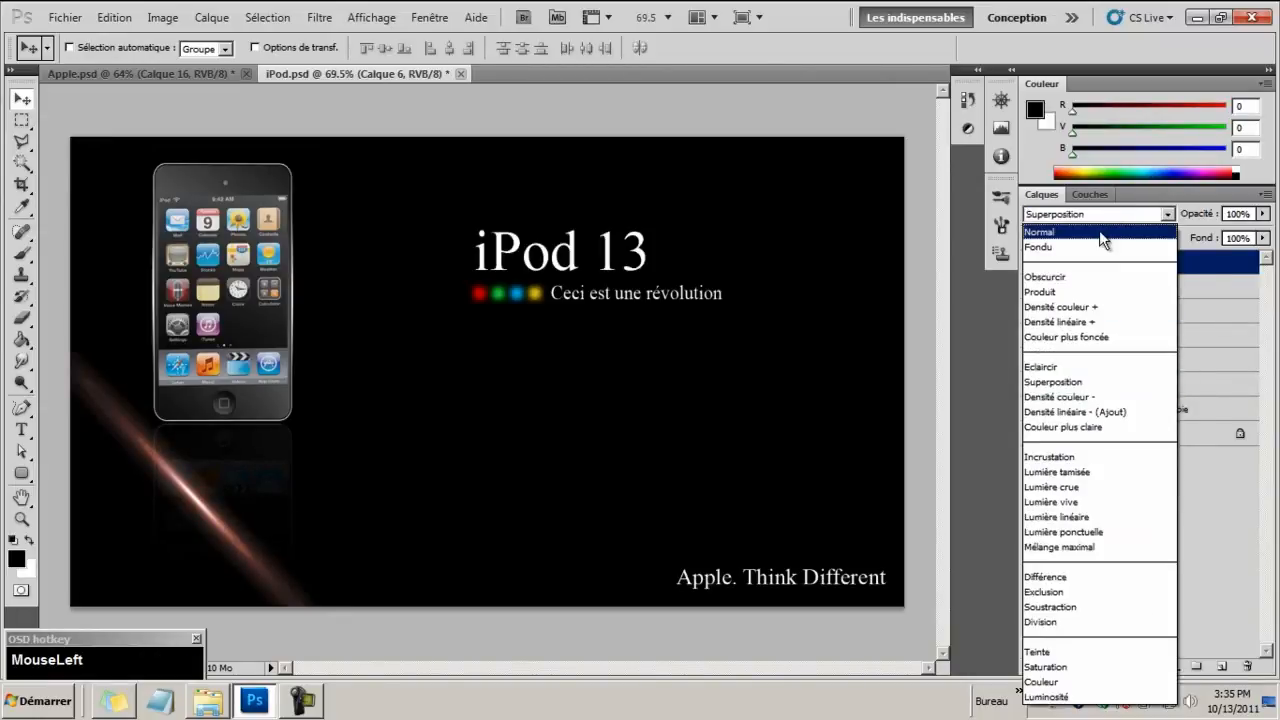
{"action": "left_click", "coordinate": [1103, 234]}
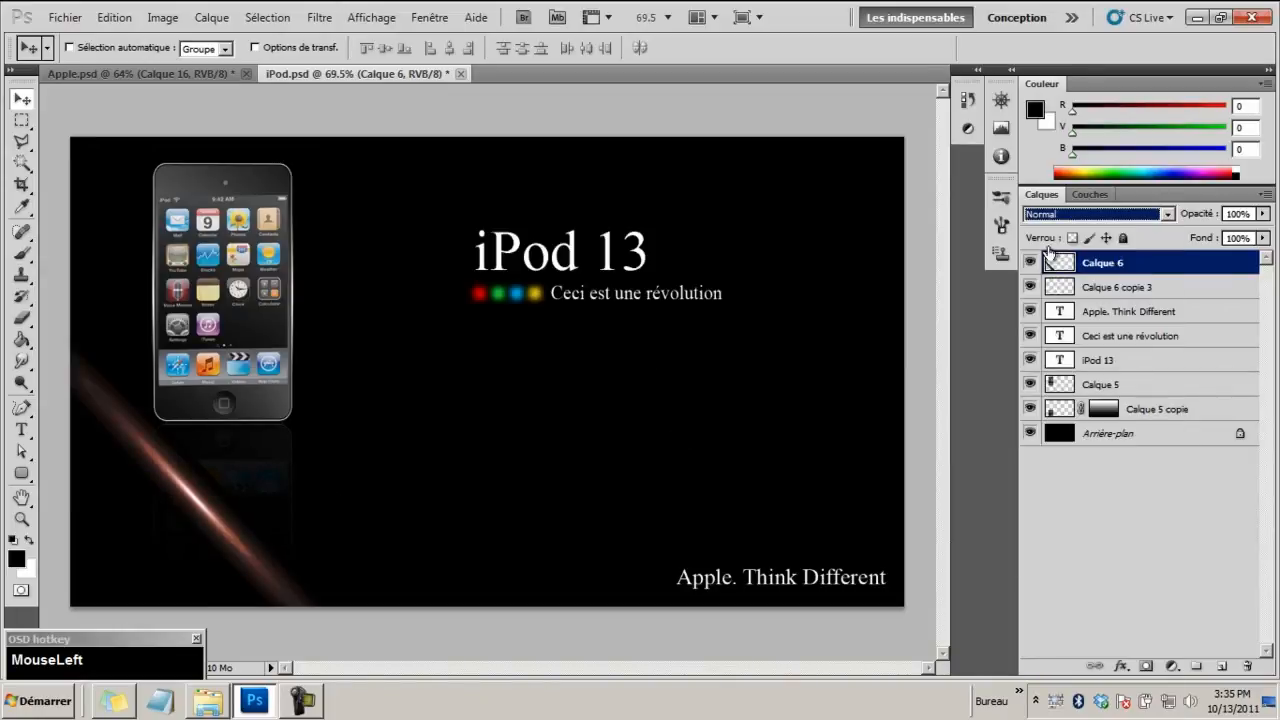
{"action": "left_click", "coordinate": [1095, 214]}
{"action": "left_click", "coordinate": [1070, 375]}
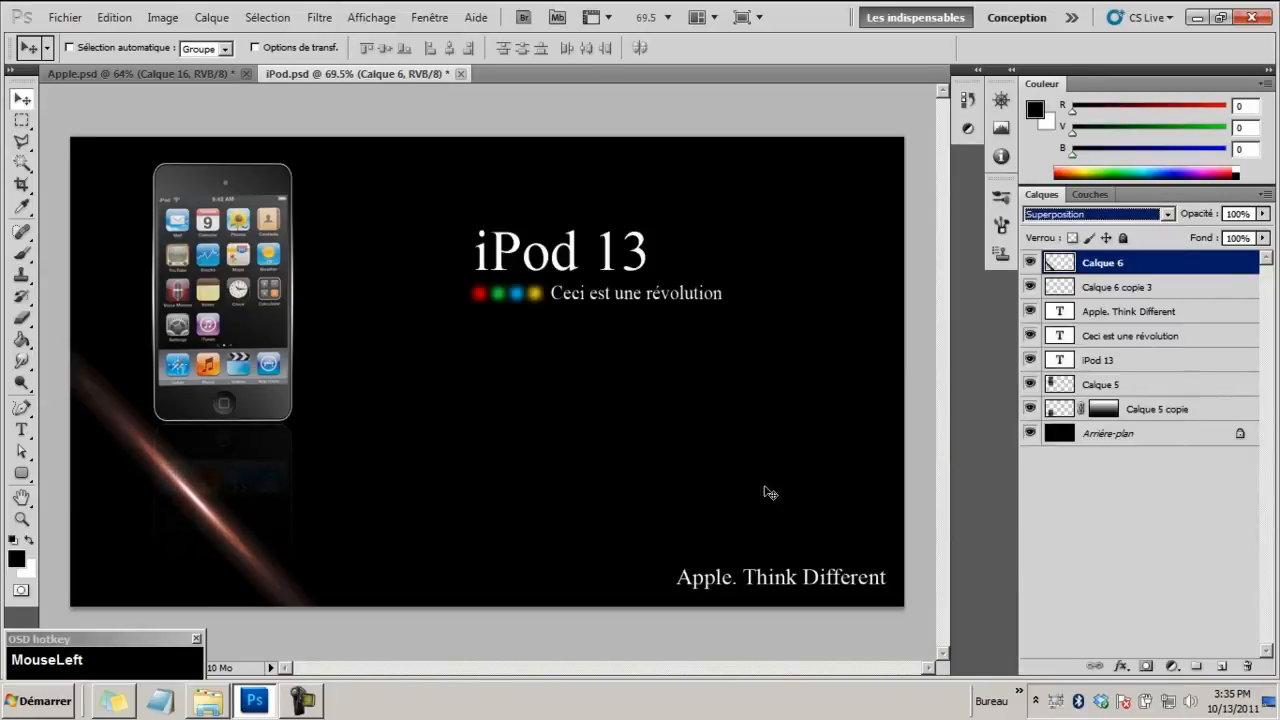
Reposition the light streak and warp it into a curved arc around the lower-left corner, checking it against Apple.psd
{"action": "mouse_move", "coordinate": [249, 526]}
{"action": "left_mouse_down"}
{"action": "mouse_move", "coordinate": [334, 503]}
{"action": "mouse_move", "coordinate": [226, 546]}
{"action": "mouse_move", "coordinate": [560, 409]}
{"action": "mouse_move", "coordinate": [510, 456]}
{"action": "mouse_move", "coordinate": [237, 541]}
{"action": "left_mouse_up"}
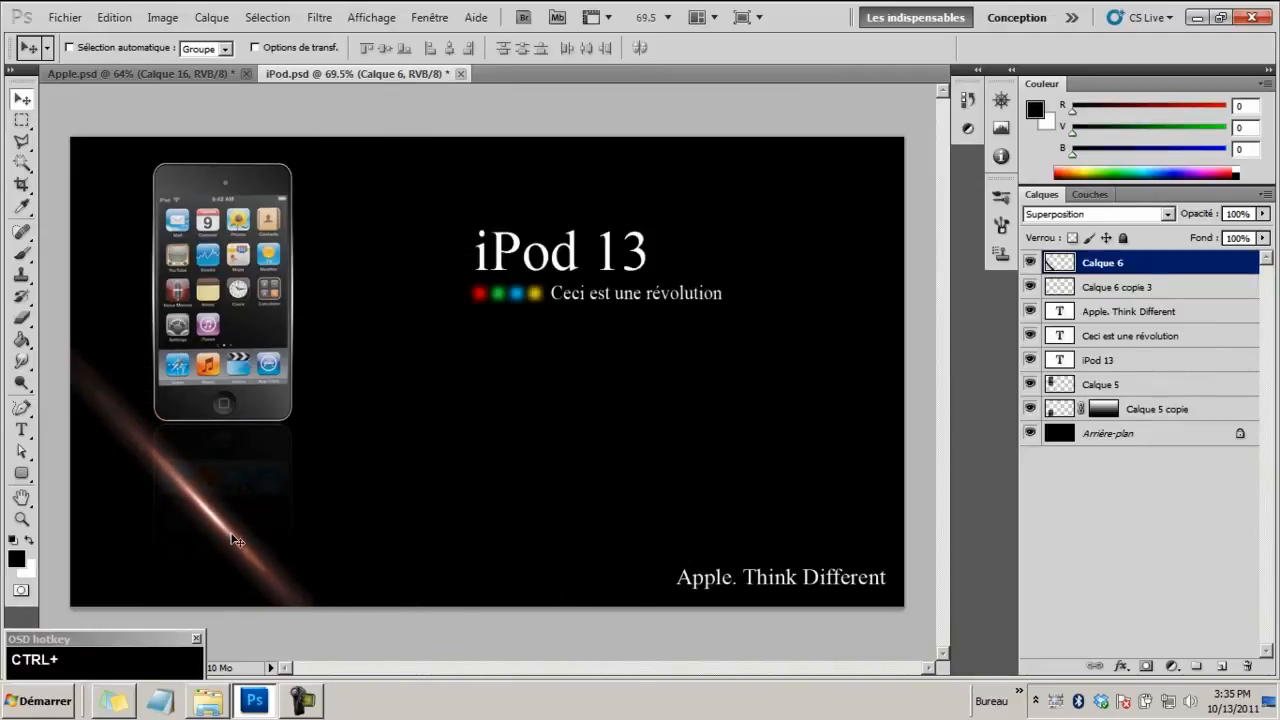
{"action": "key", "text": "ctrl+t"}
{"action": "right_click", "coordinate": [241, 540]}
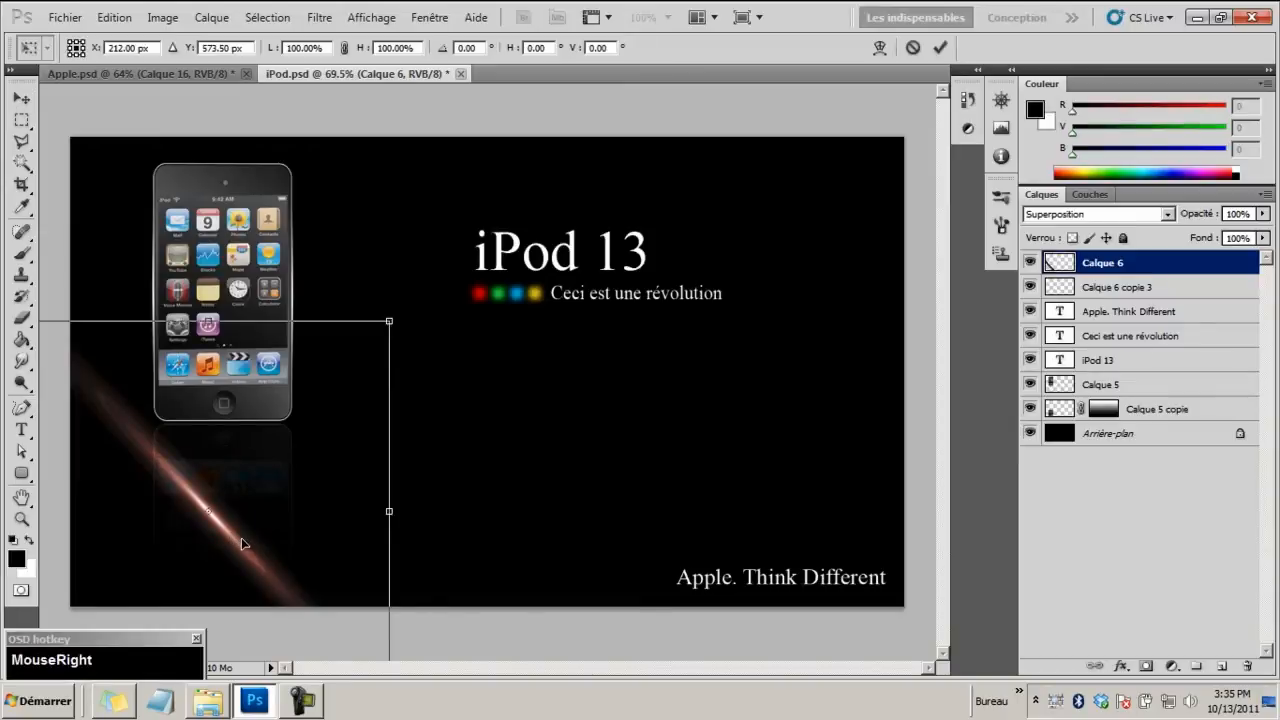
{"action": "left_click", "coordinate": [311, 415]}
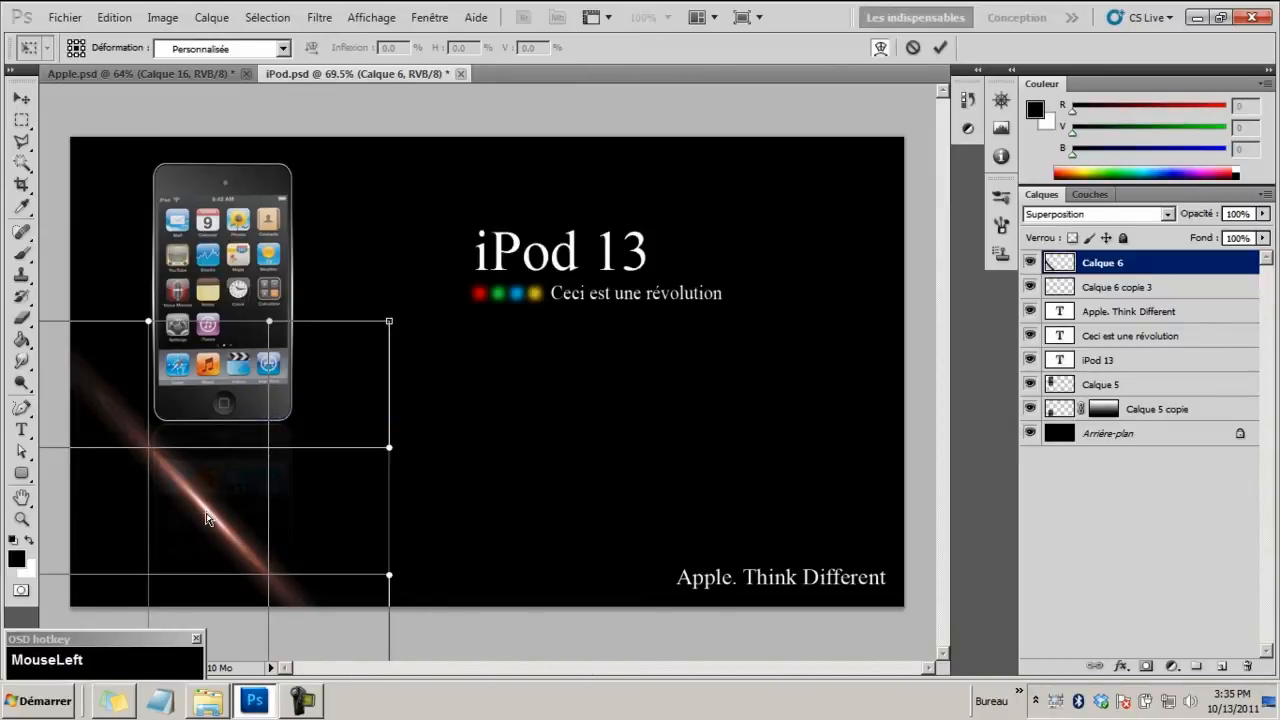
{"action": "mouse_move", "coordinate": [152, 485]}
{"action": "left_mouse_down"}
{"action": "mouse_move", "coordinate": [250, 579]}
{"action": "mouse_move", "coordinate": [127, 378]}
{"action": "mouse_move", "coordinate": [113, 393]}
{"action": "left_mouse_up"}
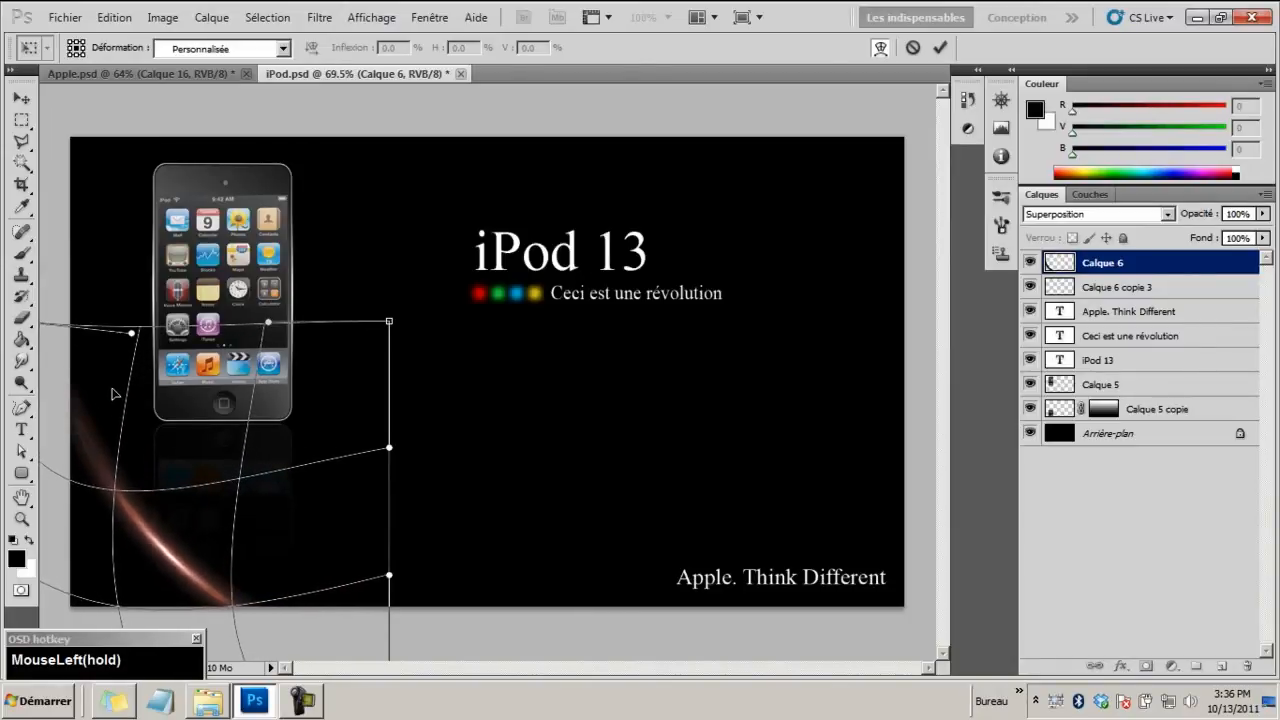
{"action": "mouse_move", "coordinate": [205, 558]}
{"action": "left_mouse_down"}
{"action": "mouse_move", "coordinate": [190, 576]}
{"action": "mouse_move", "coordinate": [144, 569]}
{"action": "mouse_move", "coordinate": [177, 549]}
{"action": "mouse_move", "coordinate": [181, 518]}
{"action": "left_mouse_up"}
{"action": "double_click", "coordinate": [145, 570]}
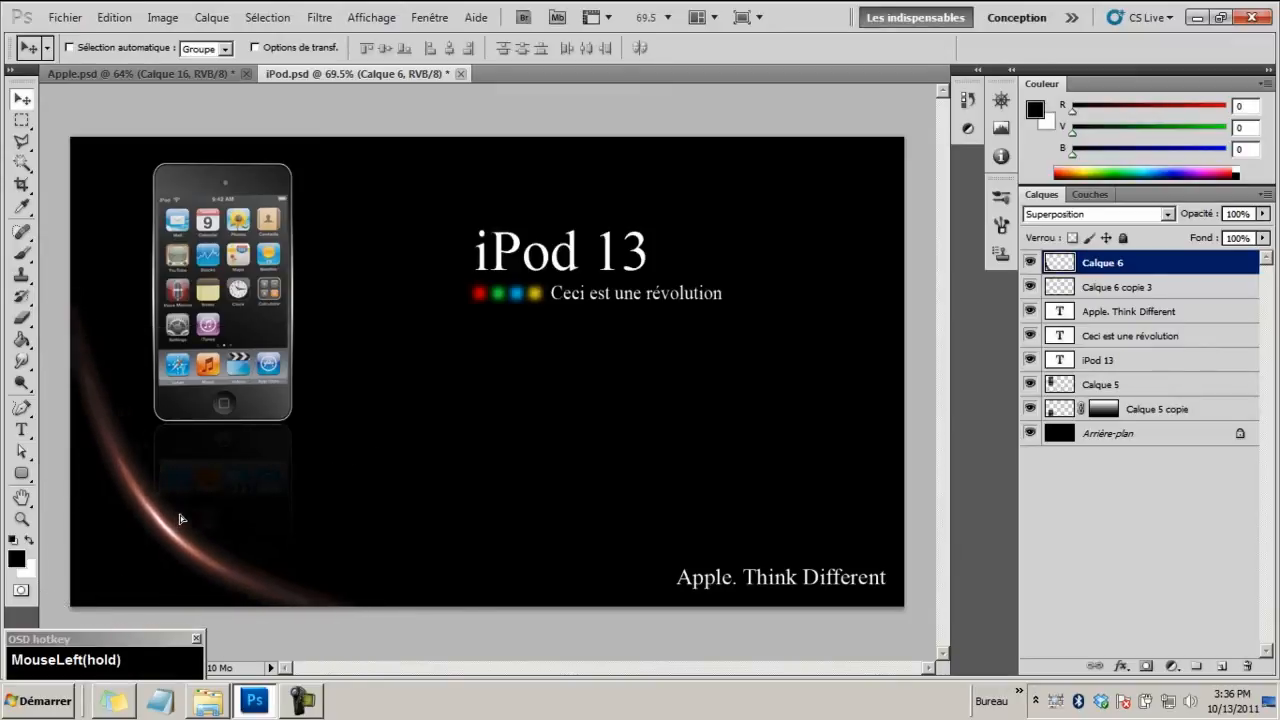
{"action": "left_click", "coordinate": [203, 76]}
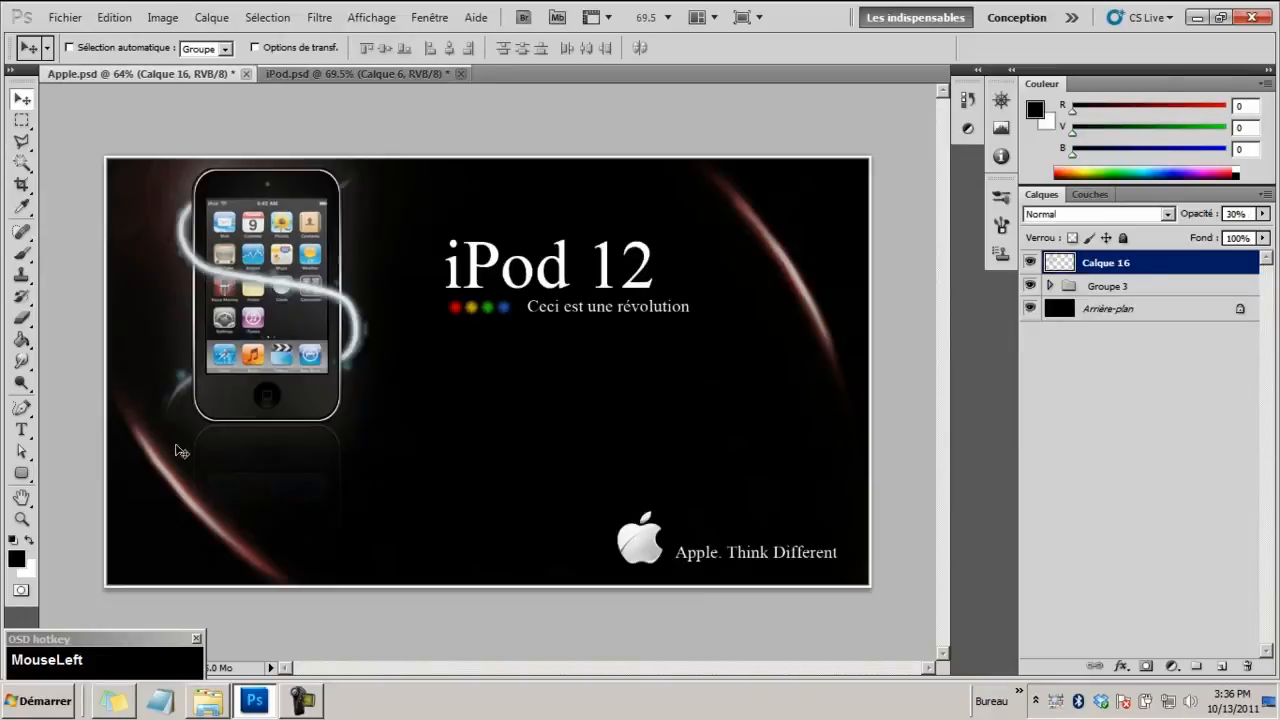
{"action": "left_click", "coordinate": [350, 75]}
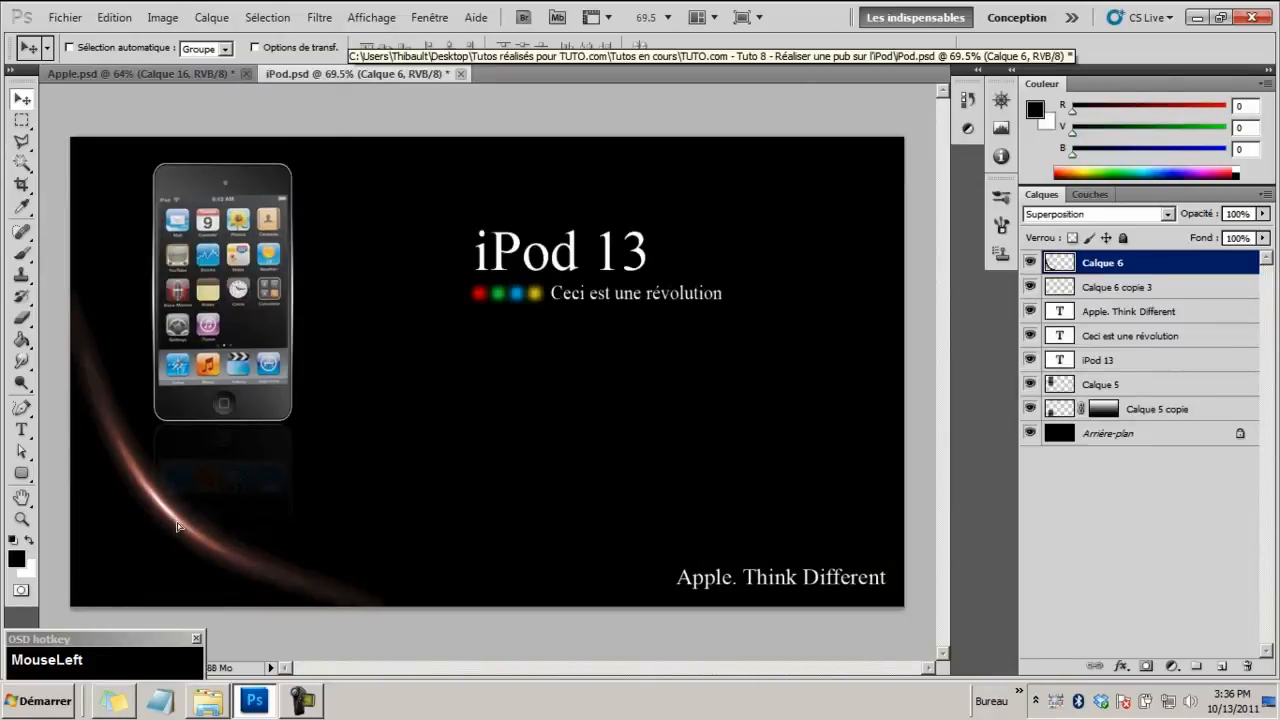
Scale the light streak on Calque 6 to 144.79% and move it back into the image's lower-left corner
{"action": "left_click", "coordinate": [330, 475], "text": "ctrl+alt"}
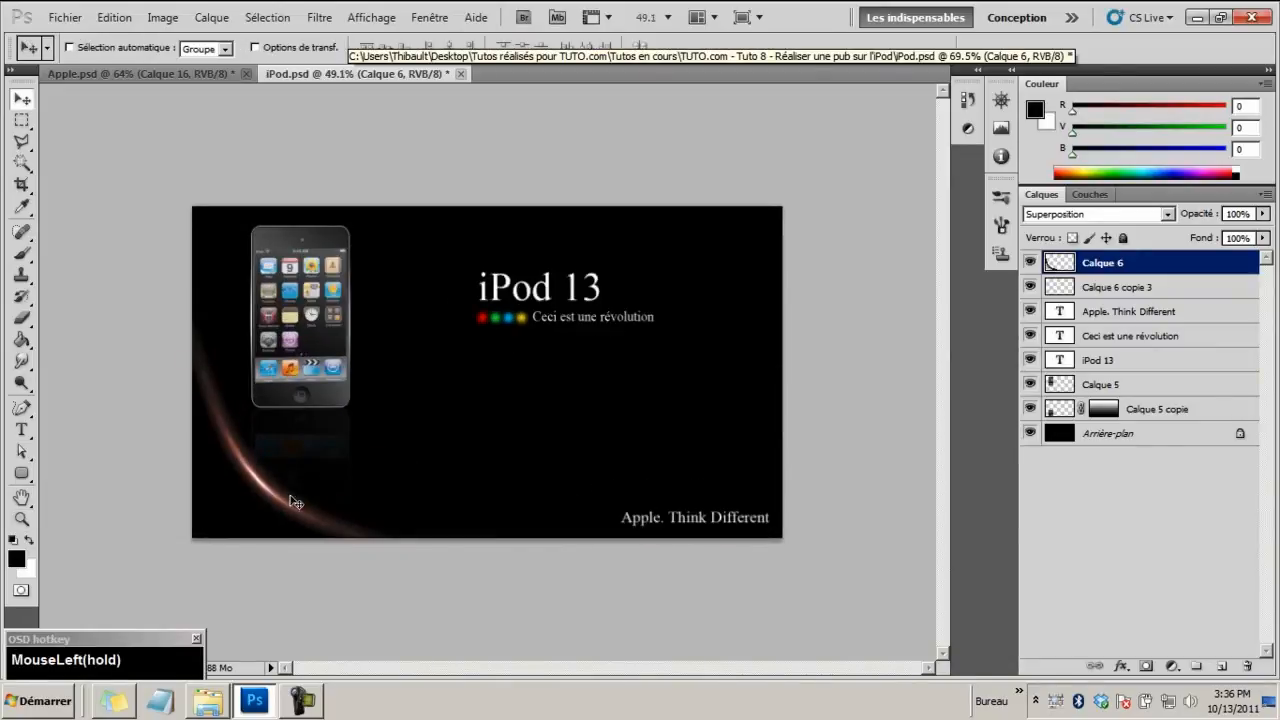
{"action": "key", "text": "ctrl+t"}
{"action": "left_click_drag", "start_coordinate": [437, 292], "coordinate": [575, 205]}
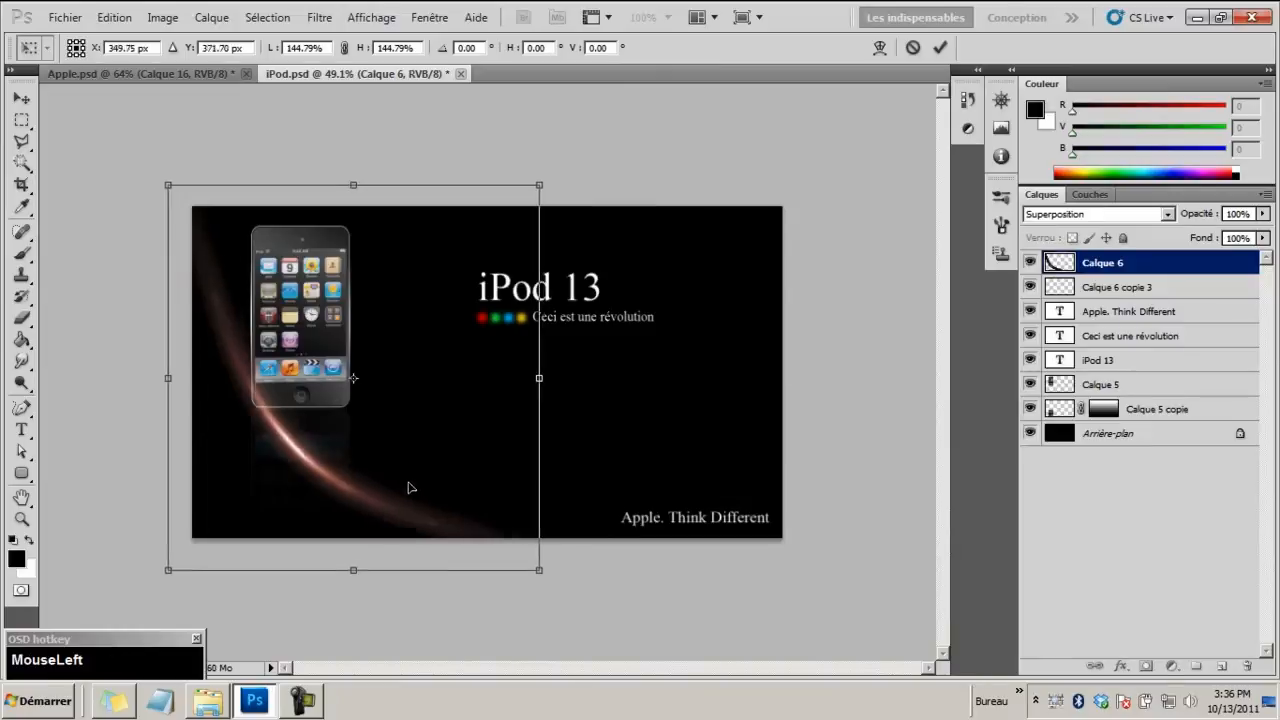
{"action": "left_click_drag", "start_coordinate": [426, 477], "coordinate": [384, 519]}
{"action": "double_click", "coordinate": [384, 519]}
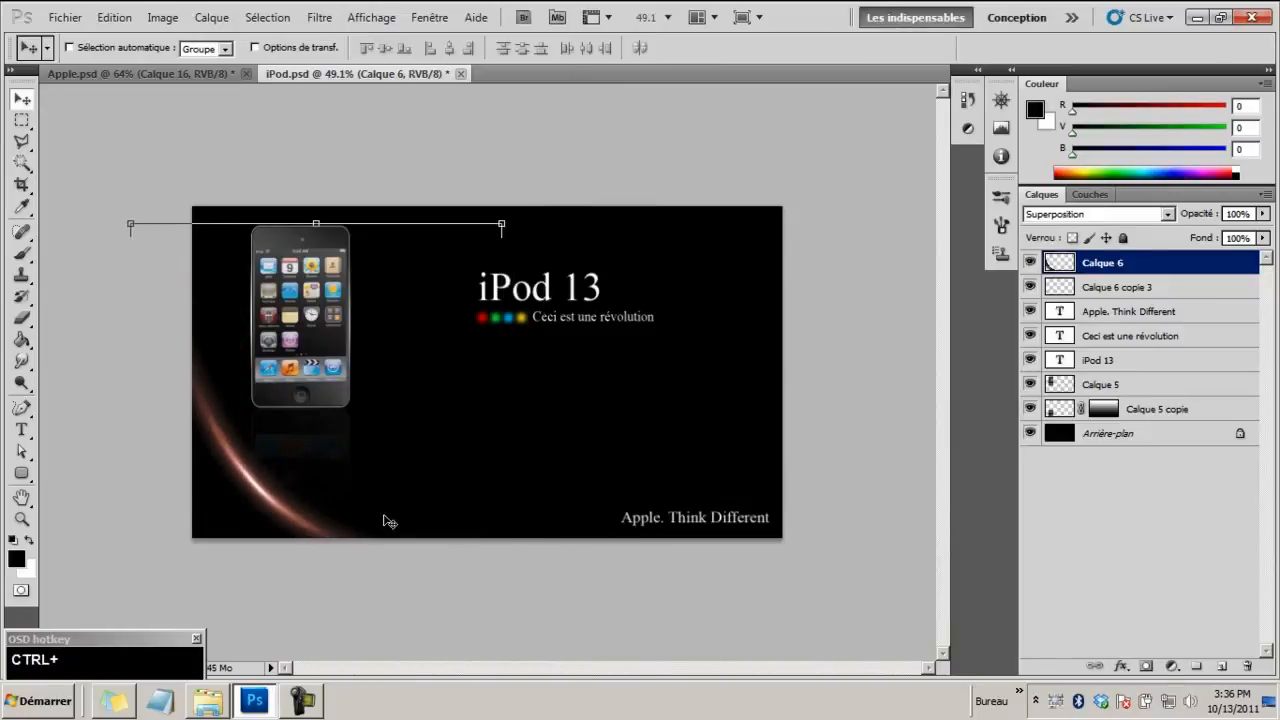
Warp the enlarged streak into a smoother, rounder arc and nudge it into place around the lower-left corner
{"action": "key", "text": "ctrl+t"}
{"action": "right_click", "coordinate": [296, 523]}
{"action": "left_click", "coordinate": [343, 400]}
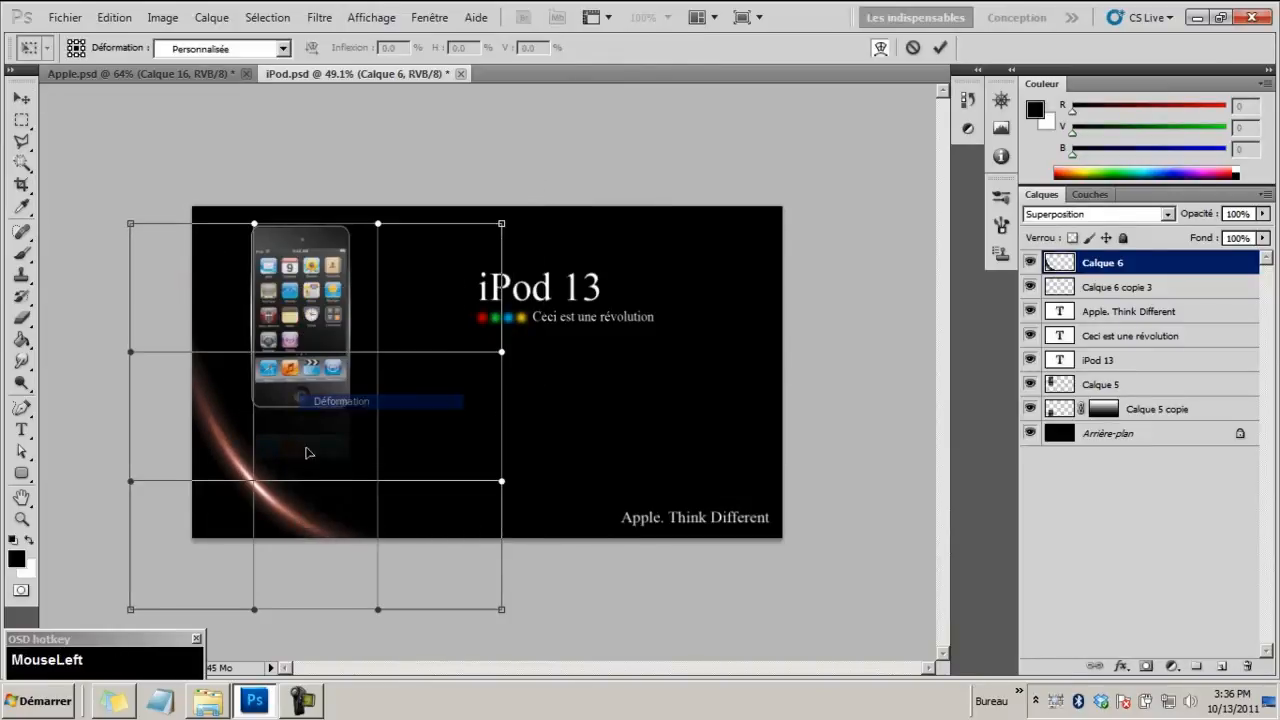
{"action": "left_click_drag", "start_coordinate": [308, 452], "coordinate": [158, 370]}
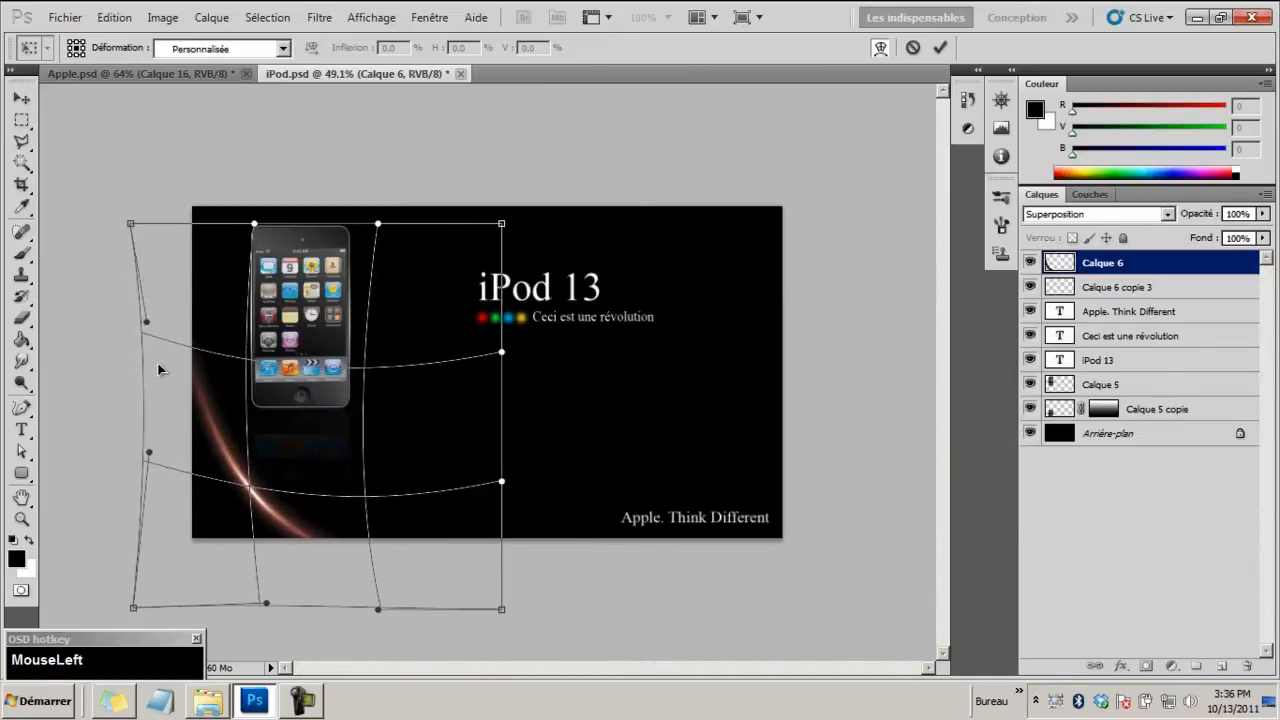
{"action": "left_click_drag", "start_coordinate": [262, 336], "coordinate": [197, 336]}
{"action": "left_click_drag", "start_coordinate": [336, 545], "coordinate": [389, 497]}
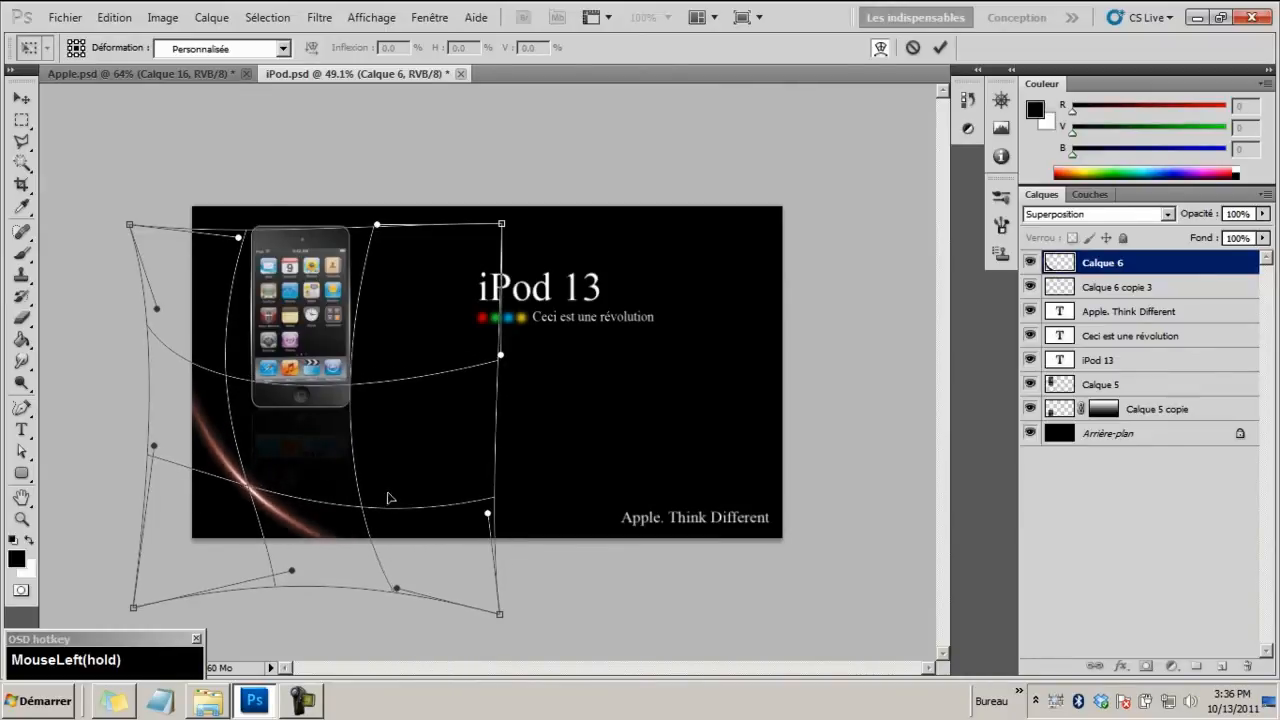
{"action": "left_click_drag", "start_coordinate": [271, 445], "coordinate": [296, 444]}
{"action": "mouse_move", "coordinate": [238, 499]}
{"action": "left_mouse_down"}
{"action": "mouse_move", "coordinate": [218, 530]}
{"action": "mouse_move", "coordinate": [258, 491]}
{"action": "mouse_move", "coordinate": [254, 503]}
{"action": "left_mouse_up"}
{"action": "key", "text": "Return"}
{"action": "key", "text": "z"}
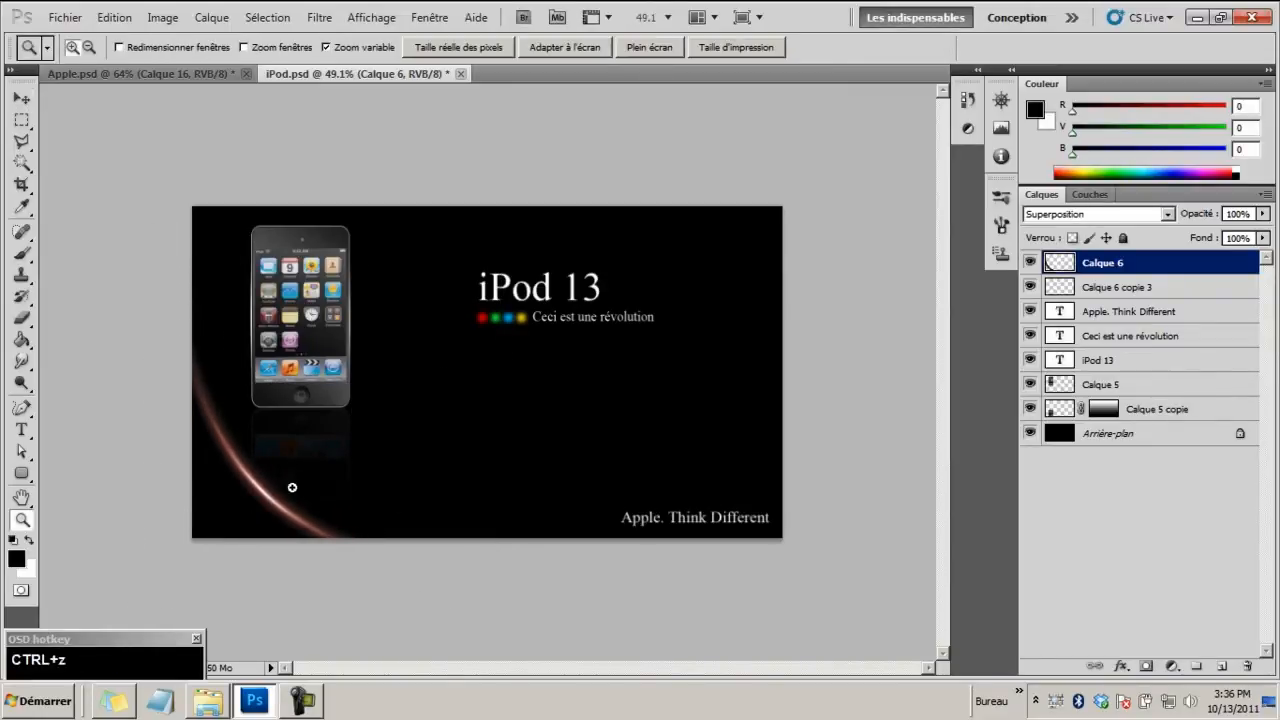
{"action": "mouse_move", "coordinate": [334, 487]}
{"action": "left_mouse_down"}
{"action": "mouse_move", "coordinate": [368, 488]}
{"action": "mouse_move", "coordinate": [349, 488]}
{"action": "left_mouse_up"}
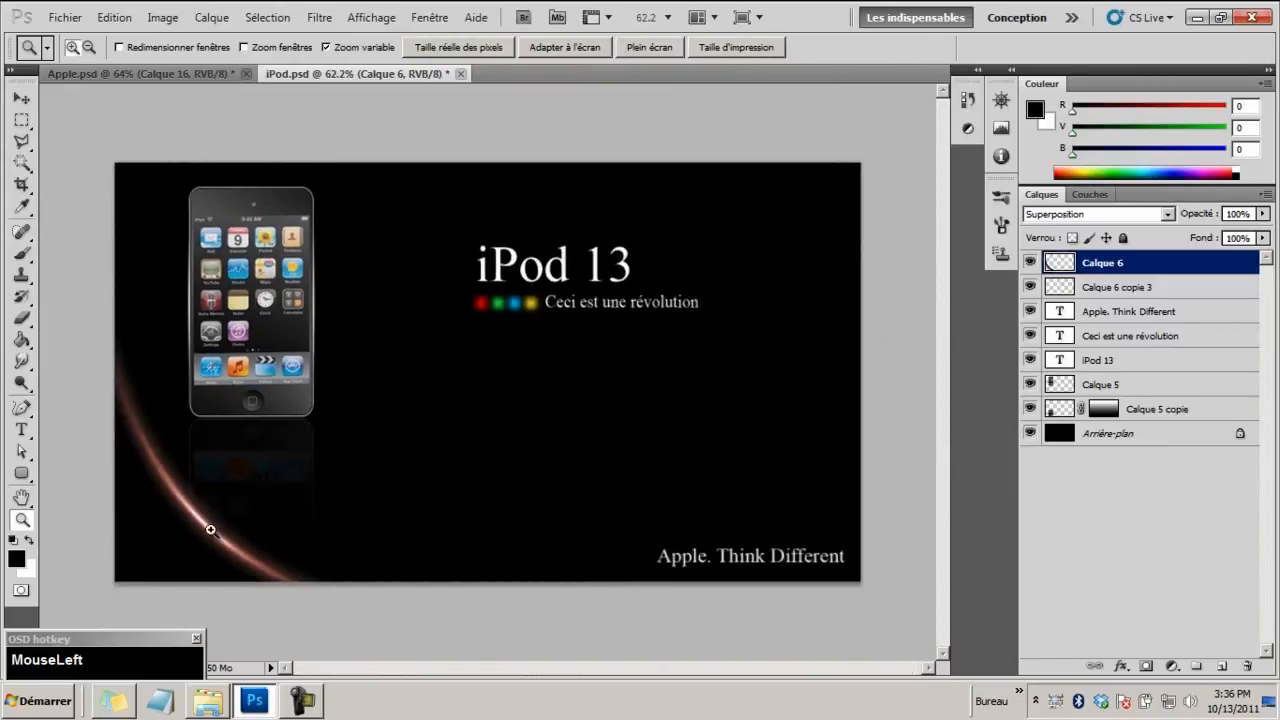
{"action": "key", "text": "v"}
{"action": "left_click_drag", "start_coordinate": [209, 531], "coordinate": [200, 524]}
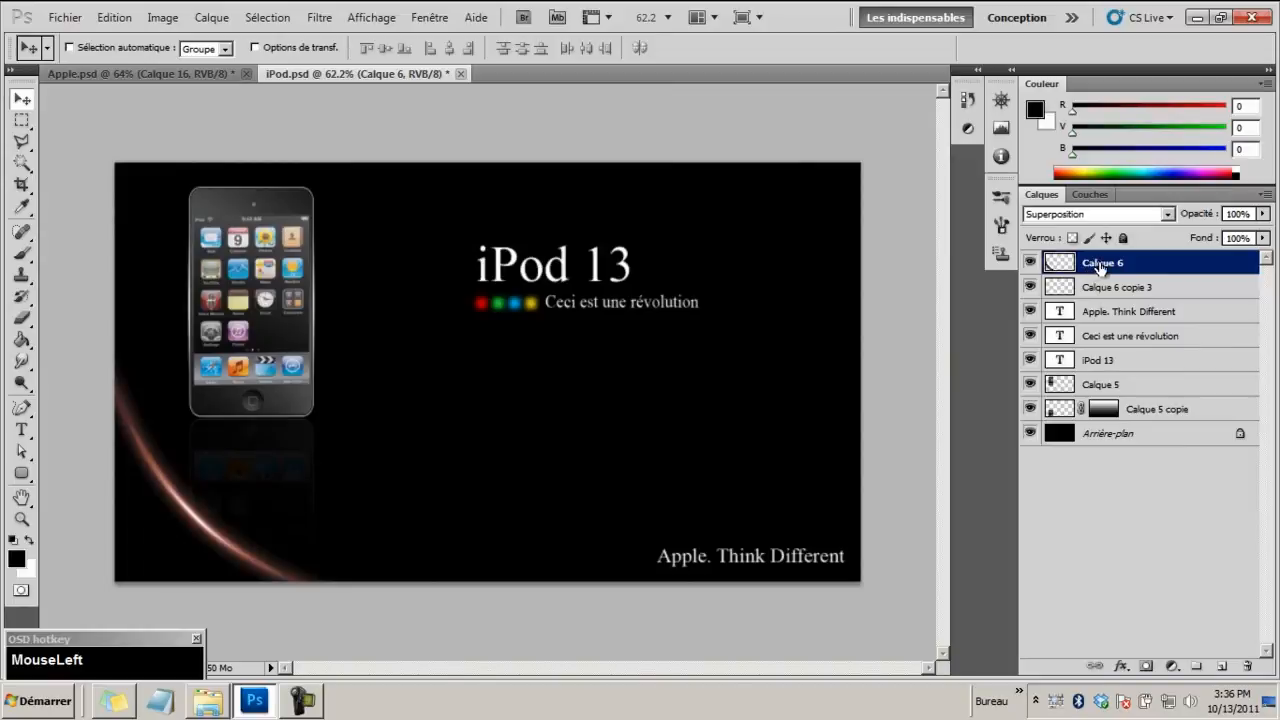
Duplicate Calque 6 and apply a Gaussian blur with a radius of 9.3 pixels to the copy
{"action": "left_click_drag", "start_coordinate": [1103, 265], "coordinate": [1222, 667]}
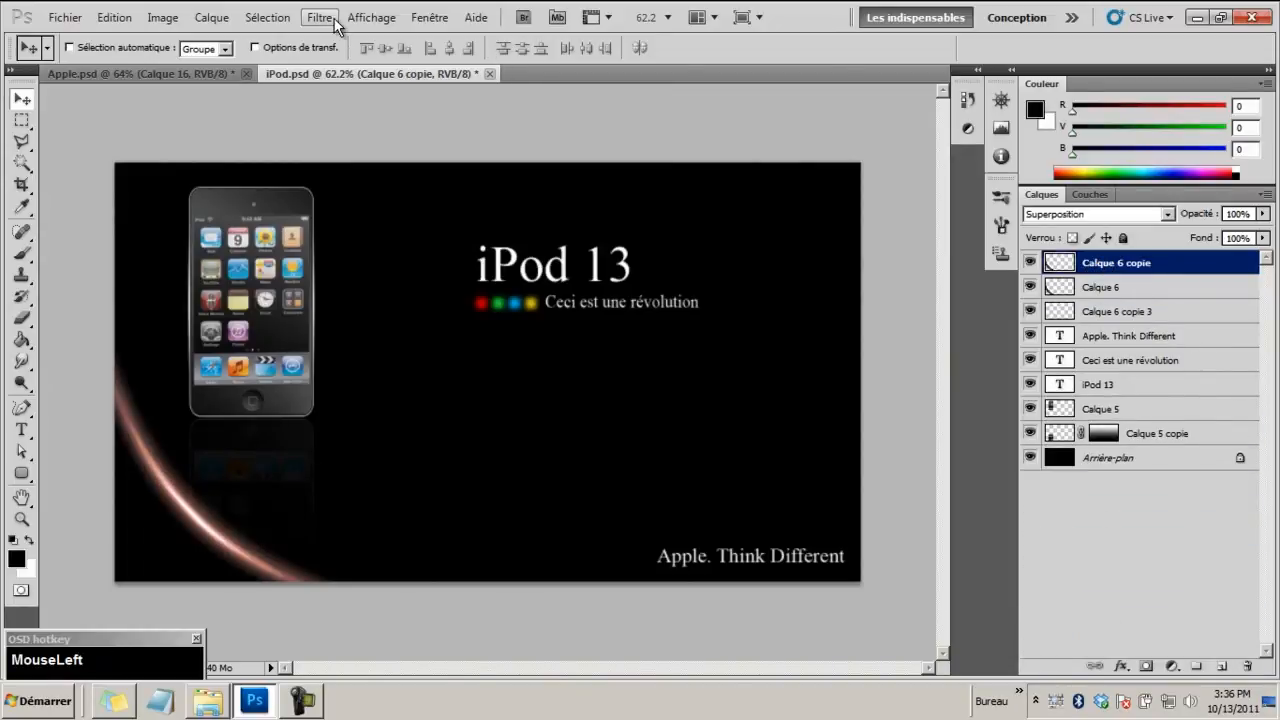
{"action": "left_click", "coordinate": [320, 18]}
{"action": "mouse_move", "coordinate": [350, 178]}
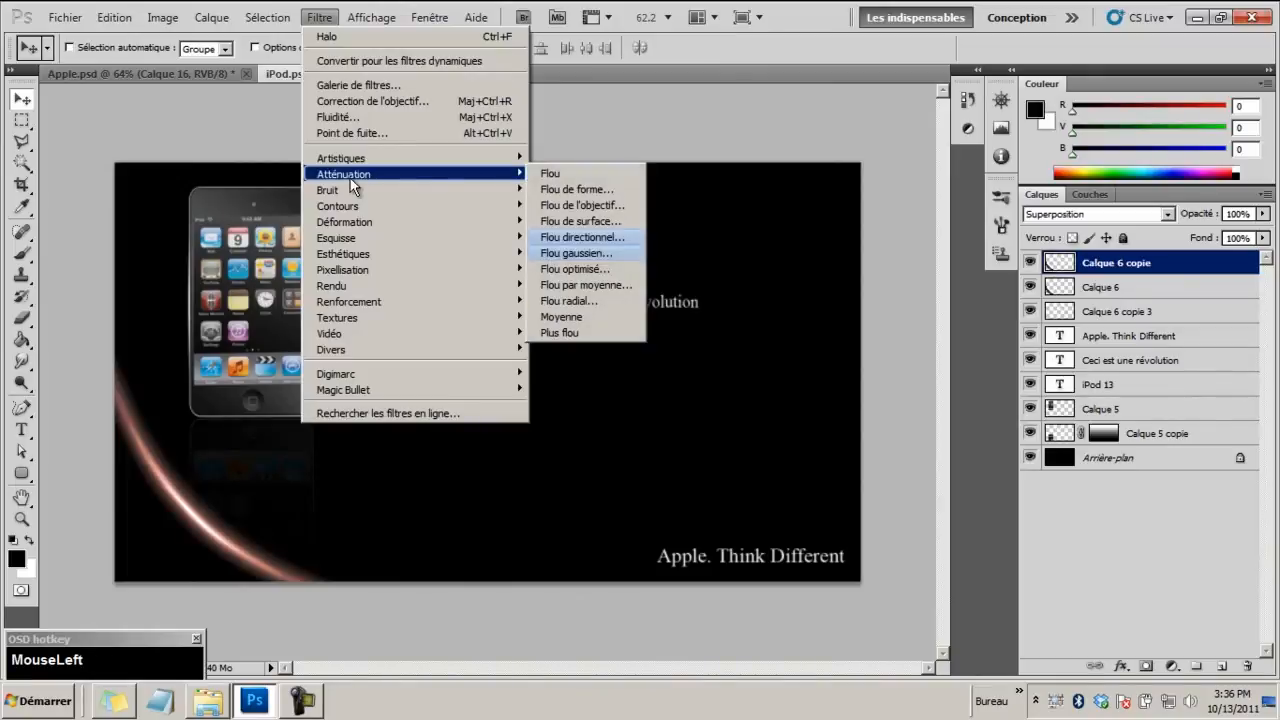
{"action": "left_click", "coordinate": [598, 257]}
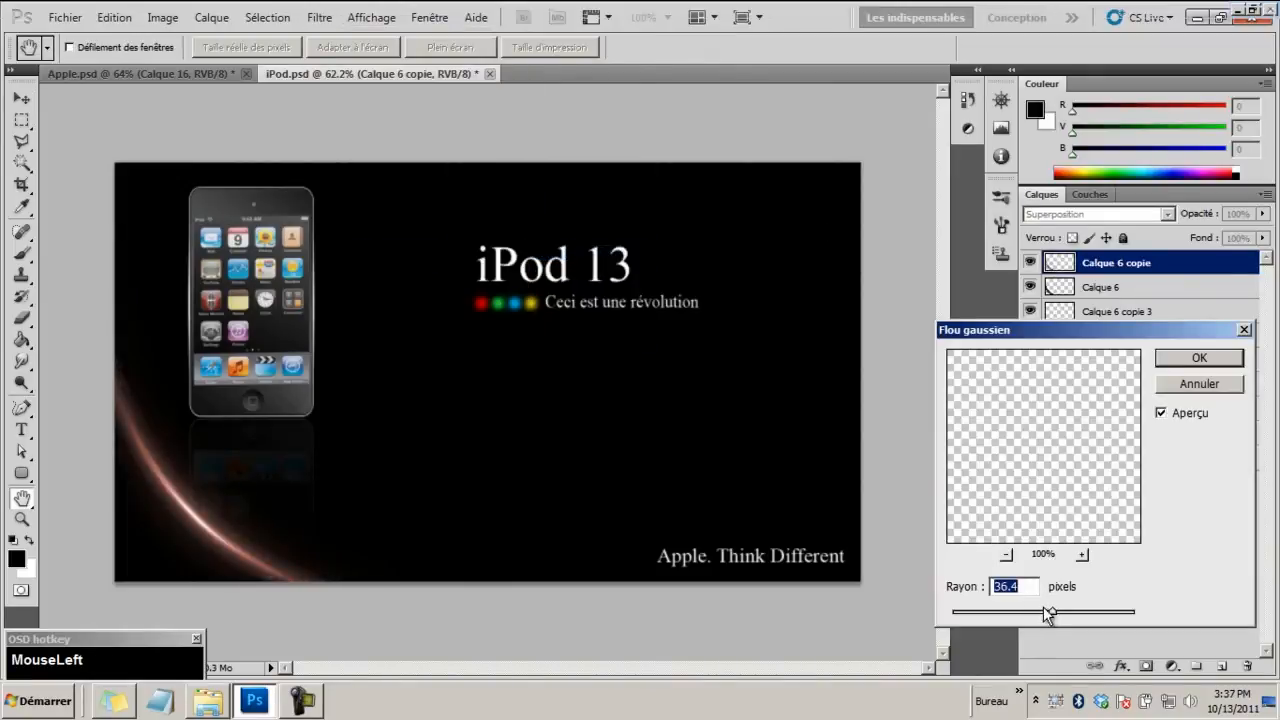
{"action": "left_click_drag", "start_coordinate": [1044, 607], "coordinate": [1005, 620]}
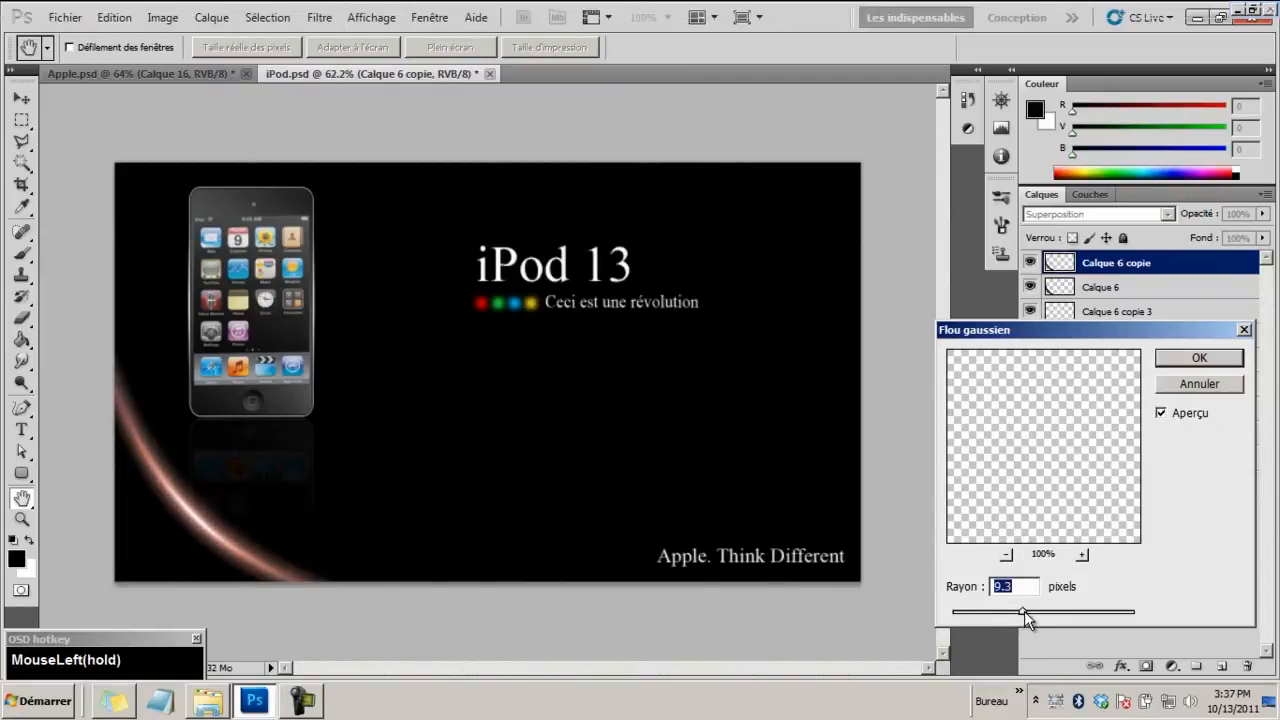
{"action": "left_click_drag", "start_coordinate": [1024, 611], "coordinate": [1024, 611]}
{"action": "left_click", "coordinate": [1199, 357]}
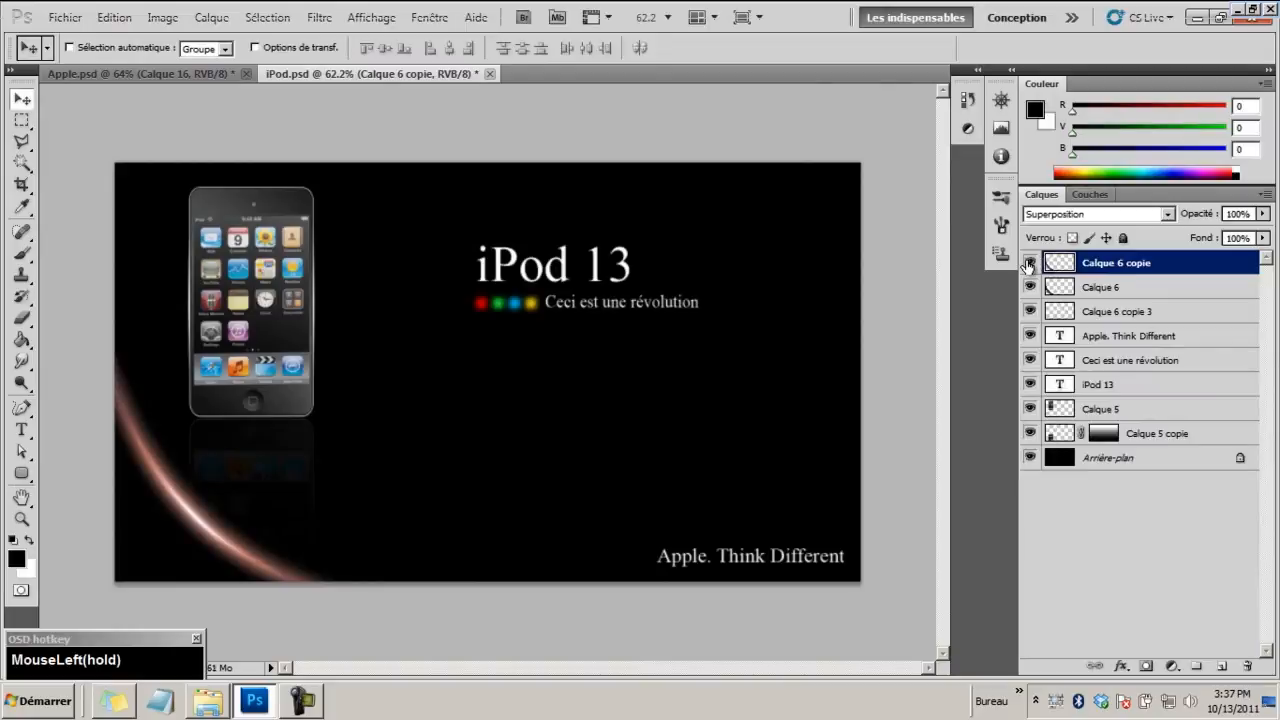
Toggle the blurred copy's visibility to compare its glow and merge it with the layer below, Calque 6
{"action": "left_click", "coordinate": [1028, 263]}
{"action": "left_click", "coordinate": [1028, 263]}
{"action": "left_click", "coordinate": [1028, 263]}
{"action": "left_click", "coordinate": [1028, 263]}
{"action": "left_click", "coordinate": [1028, 263]}
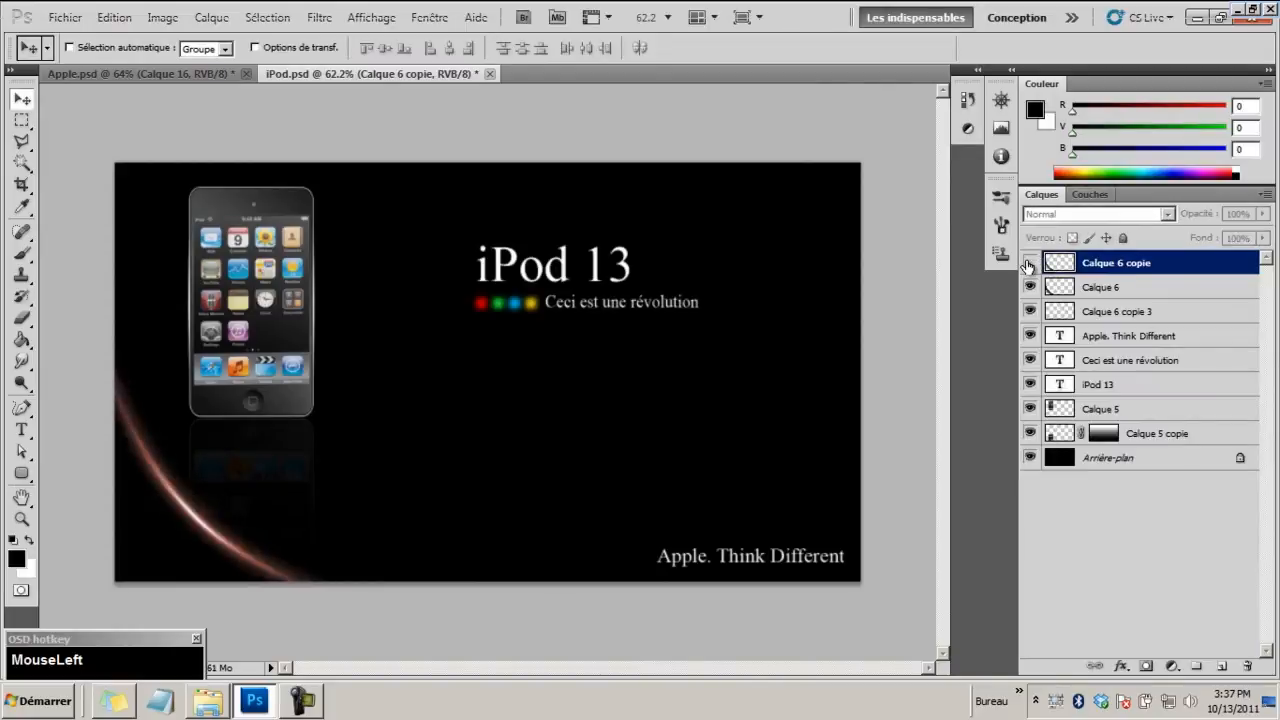
{"action": "left_click", "coordinate": [1030, 263]}
{"action": "left_click", "coordinate": [1030, 263]}
{"action": "left_click", "coordinate": [1030, 263]}
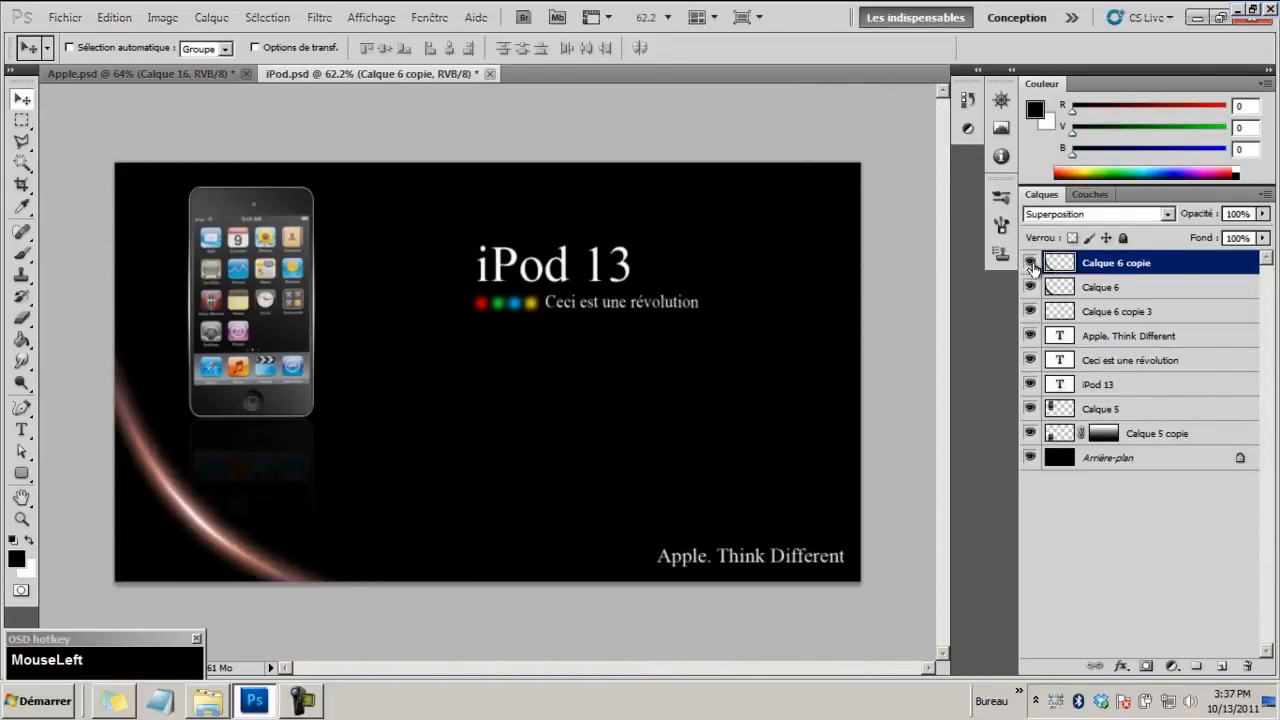
{"action": "right_click", "coordinate": [1135, 268]}
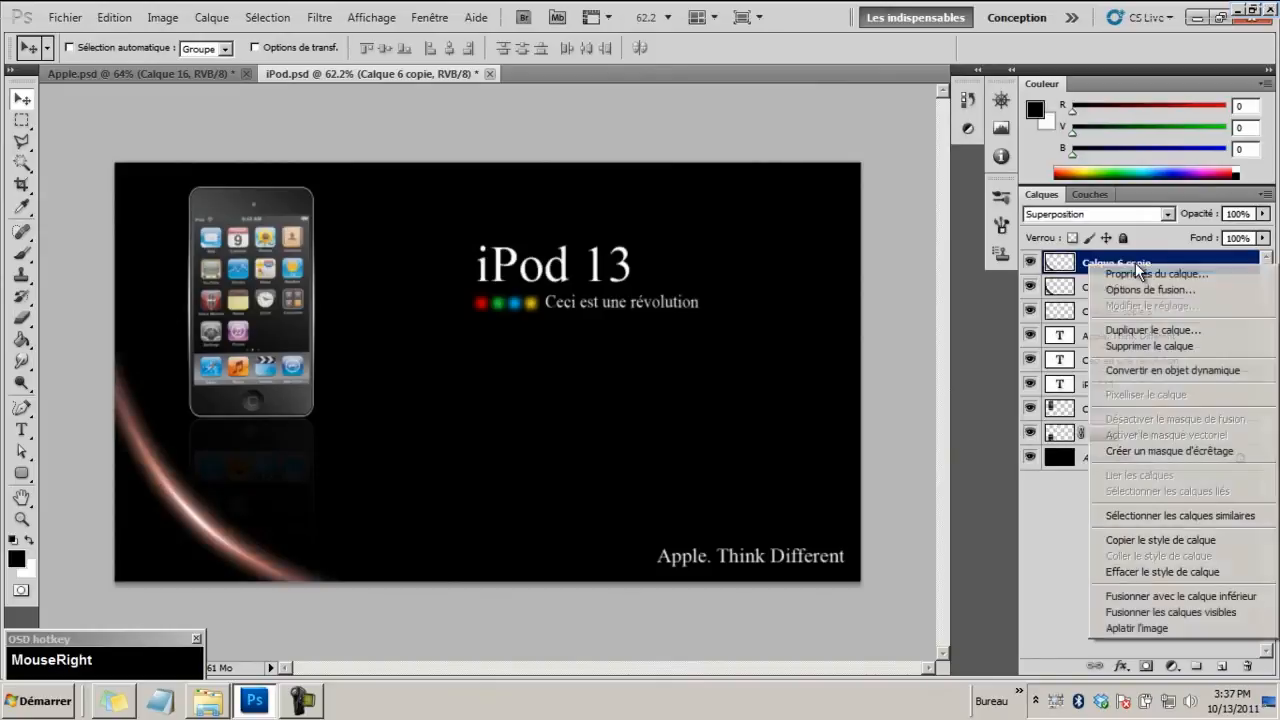
{"action": "left_click", "coordinate": [1063, 592]}
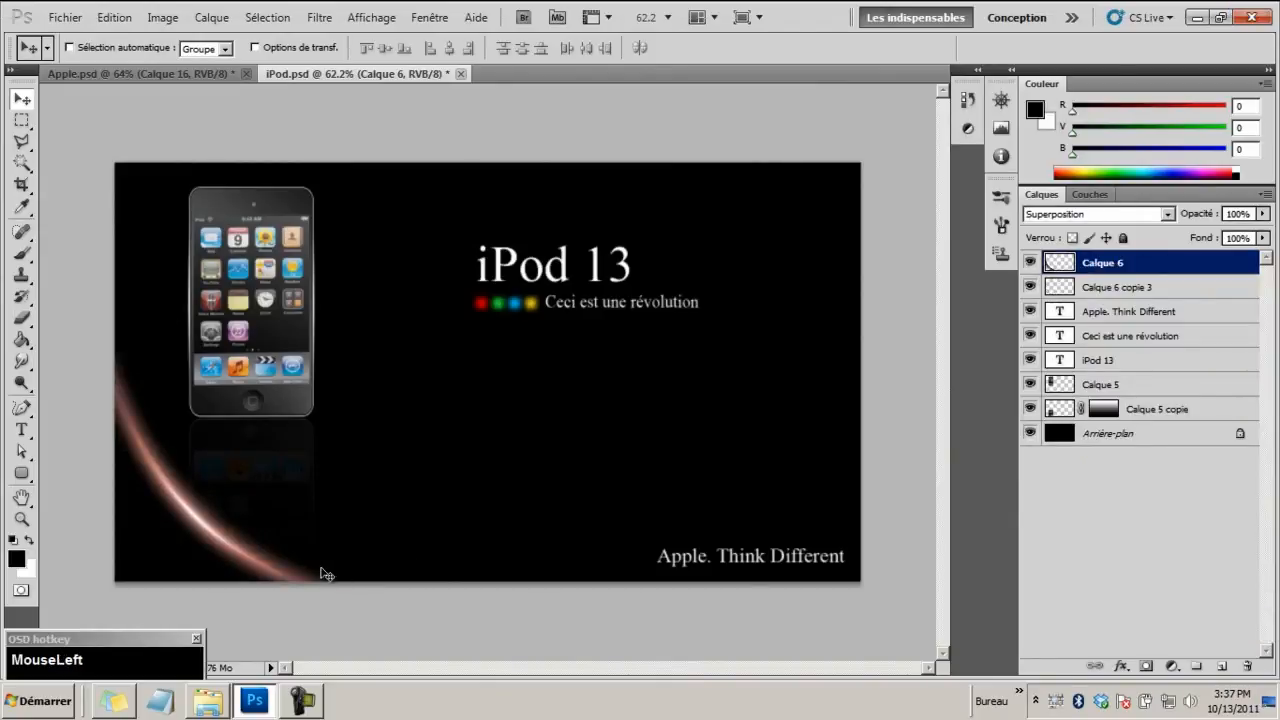
Duplicate the merged streak towards the upper-right corner and flip the copy both horizontally and vertically
{"action": "left_click_drag", "start_coordinate": [1069, 266], "coordinate": [1224, 666]}
{"action": "left_click_drag", "start_coordinate": [216, 536], "coordinate": [752, 245]}
{"action": "key", "text": "ctrl+t"}
{"action": "right_click", "coordinate": [754, 247]}
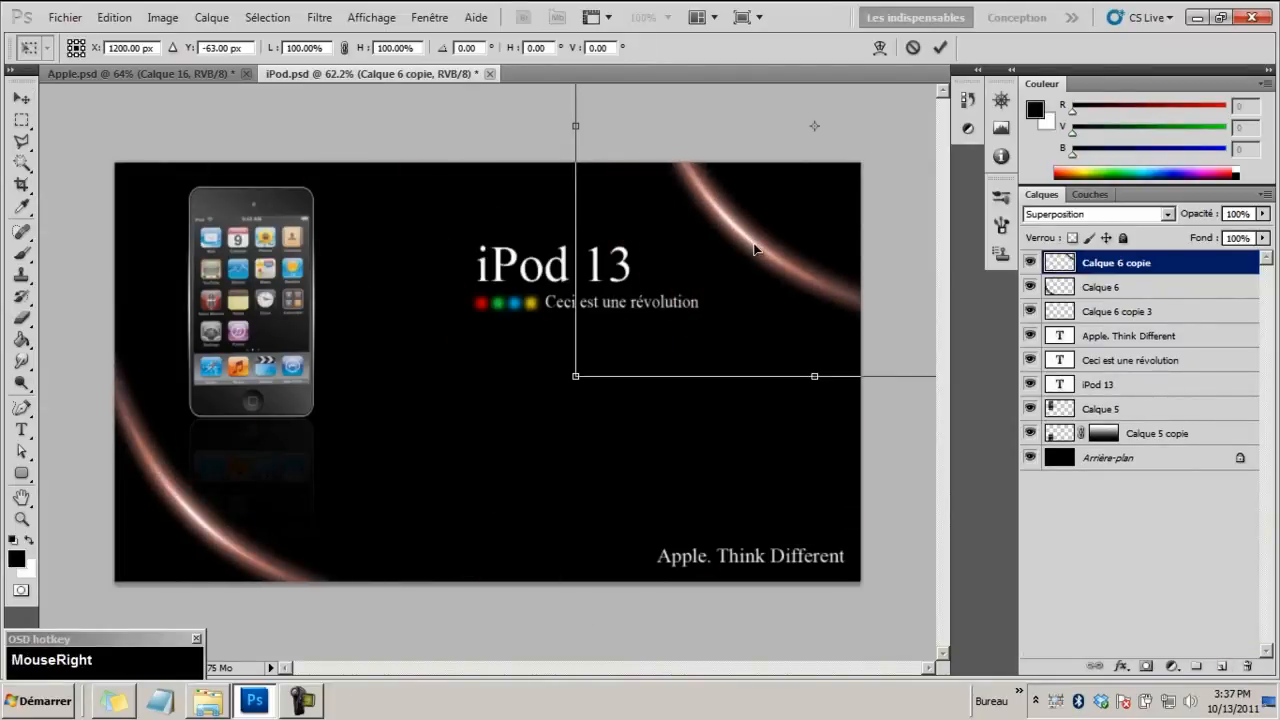
{"action": "left_click", "coordinate": [831, 455]}
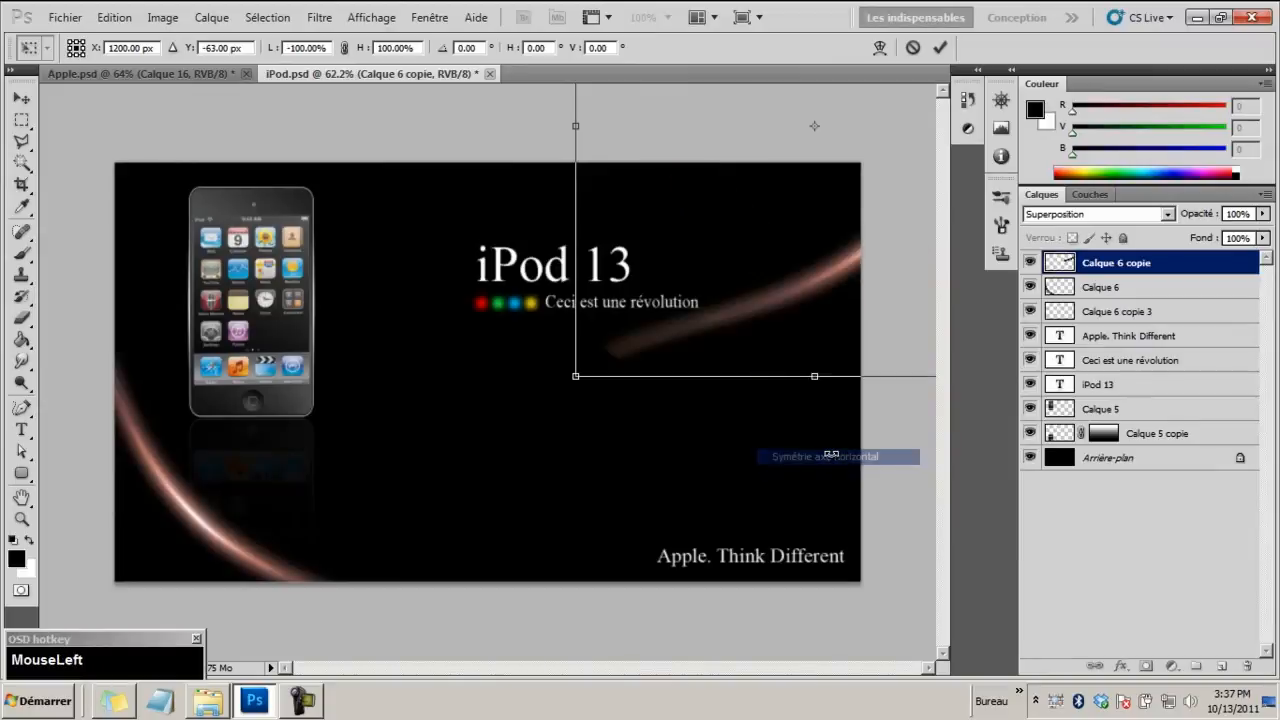
{"action": "right_click", "coordinate": [809, 295]}
{"action": "left_click", "coordinate": [880, 518]}
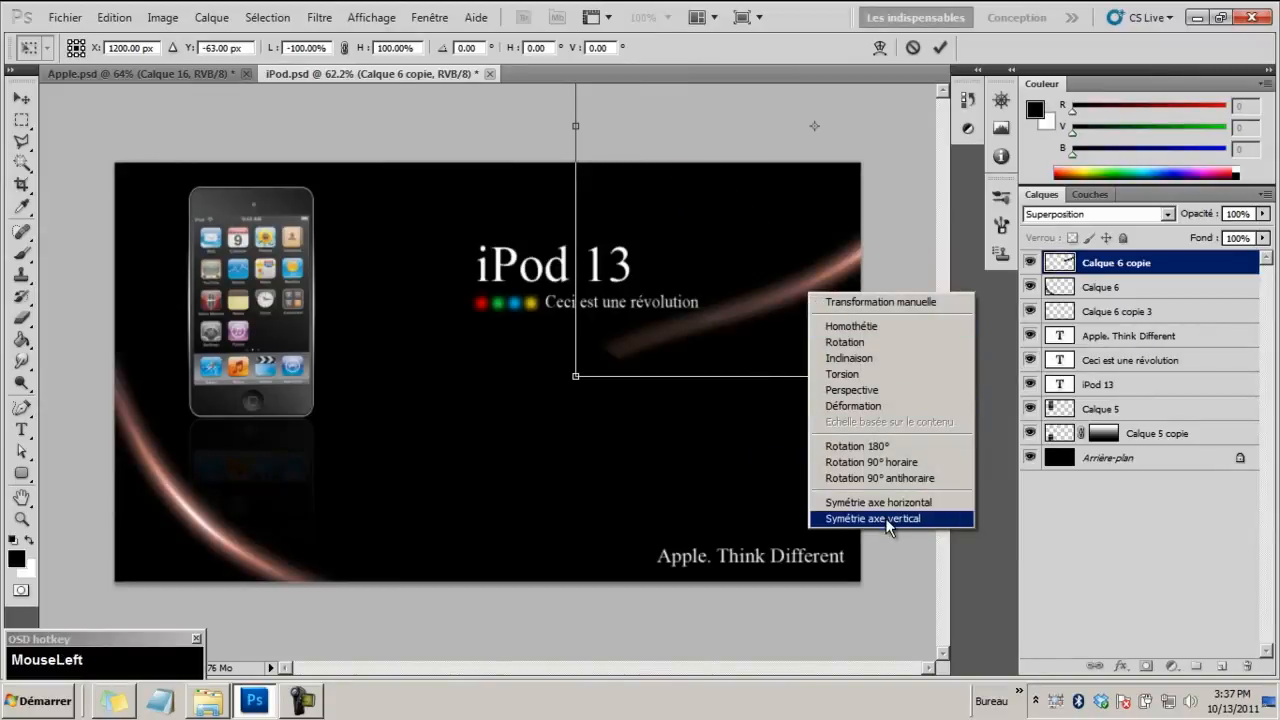
Position the flipped streak so that it arcs around the image's upper-right corner and apply the transformation
{"action": "left_click_drag", "start_coordinate": [819, 246], "coordinate": [688, 425]}
{"action": "right_click", "coordinate": [811, 300]}
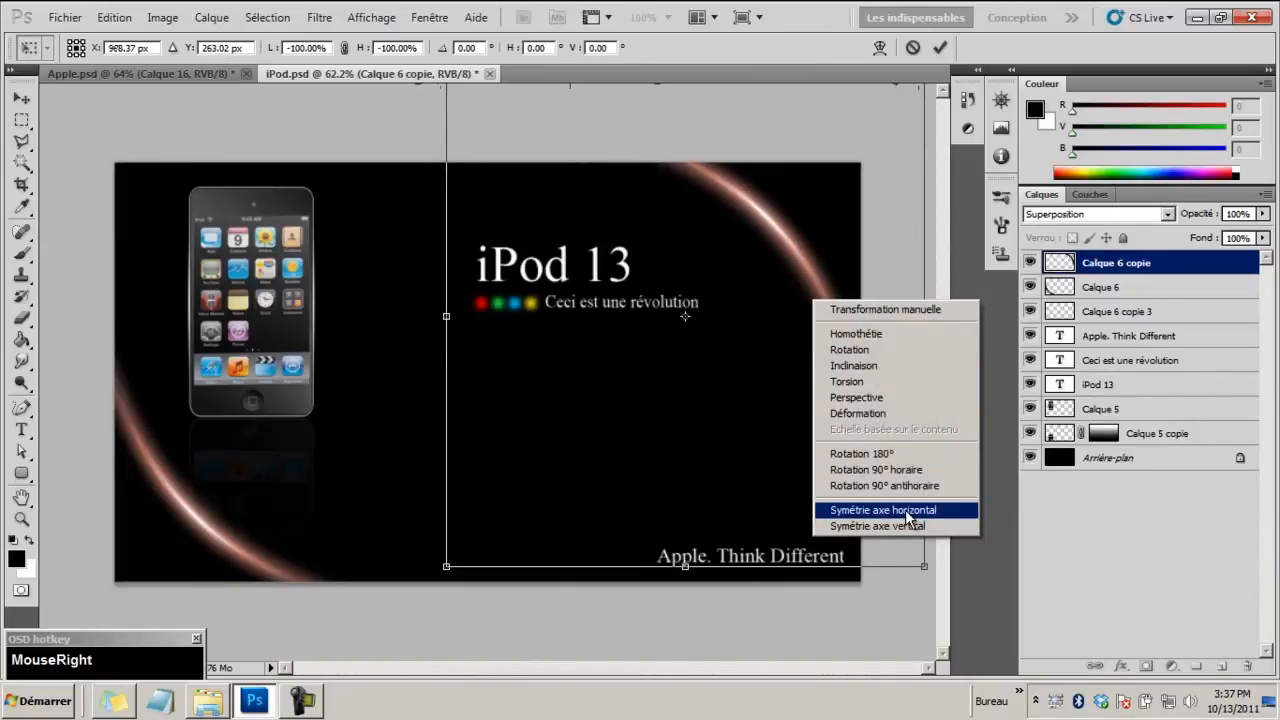
{"action": "left_click", "coordinate": [729, 237]}
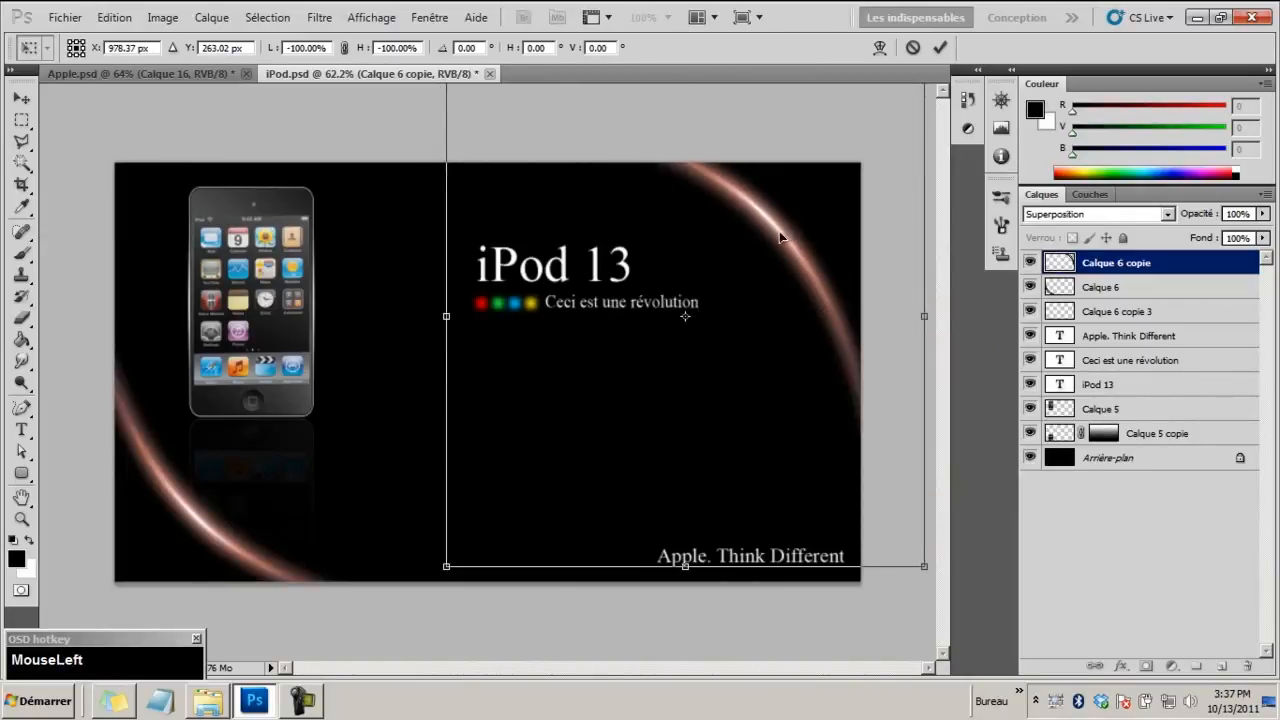
{"action": "mouse_move", "coordinate": [781, 237]}
{"action": "left_mouse_down"}
{"action": "mouse_move", "coordinate": [755, 219]}
{"action": "mouse_move", "coordinate": [775, 241]}
{"action": "left_mouse_up"}
{"action": "double_click", "coordinate": [775, 241]}
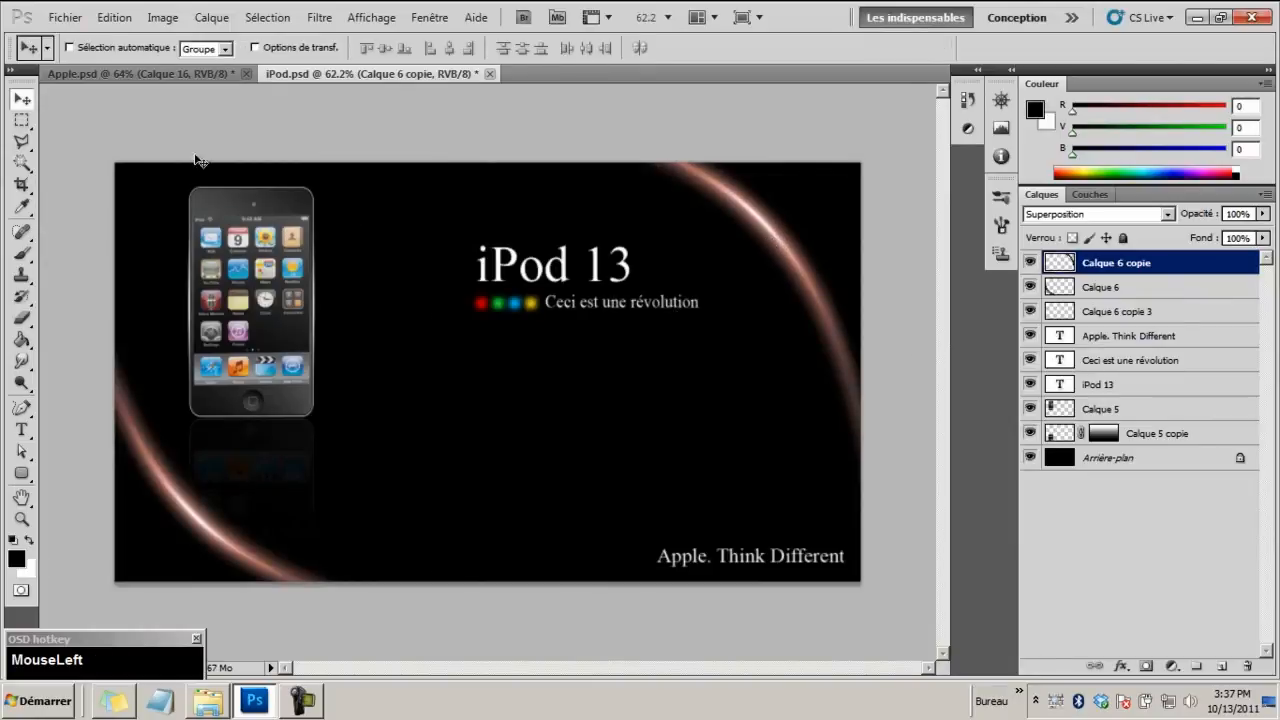
Compare the two corner streaks with the reference in Apple.psd and return to iPod.psd
{"action": "left_click", "coordinate": [177, 74]}
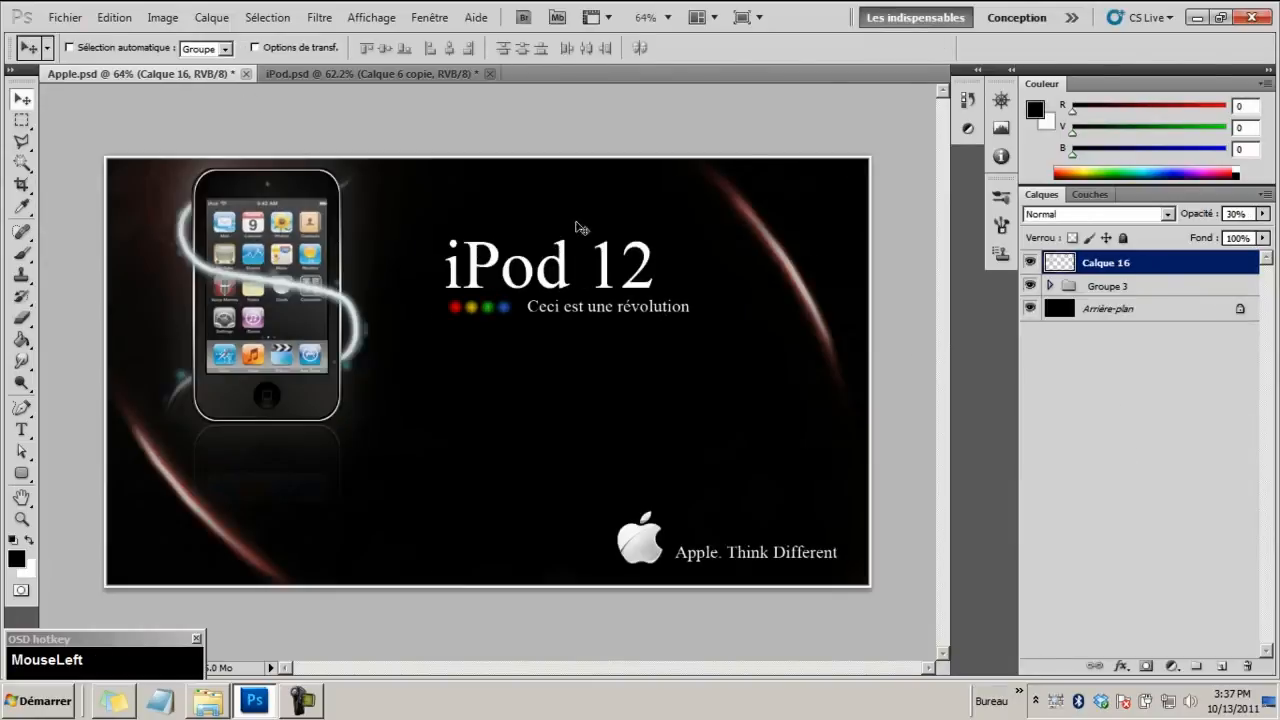
{"action": "left_click", "coordinate": [340, 76]}
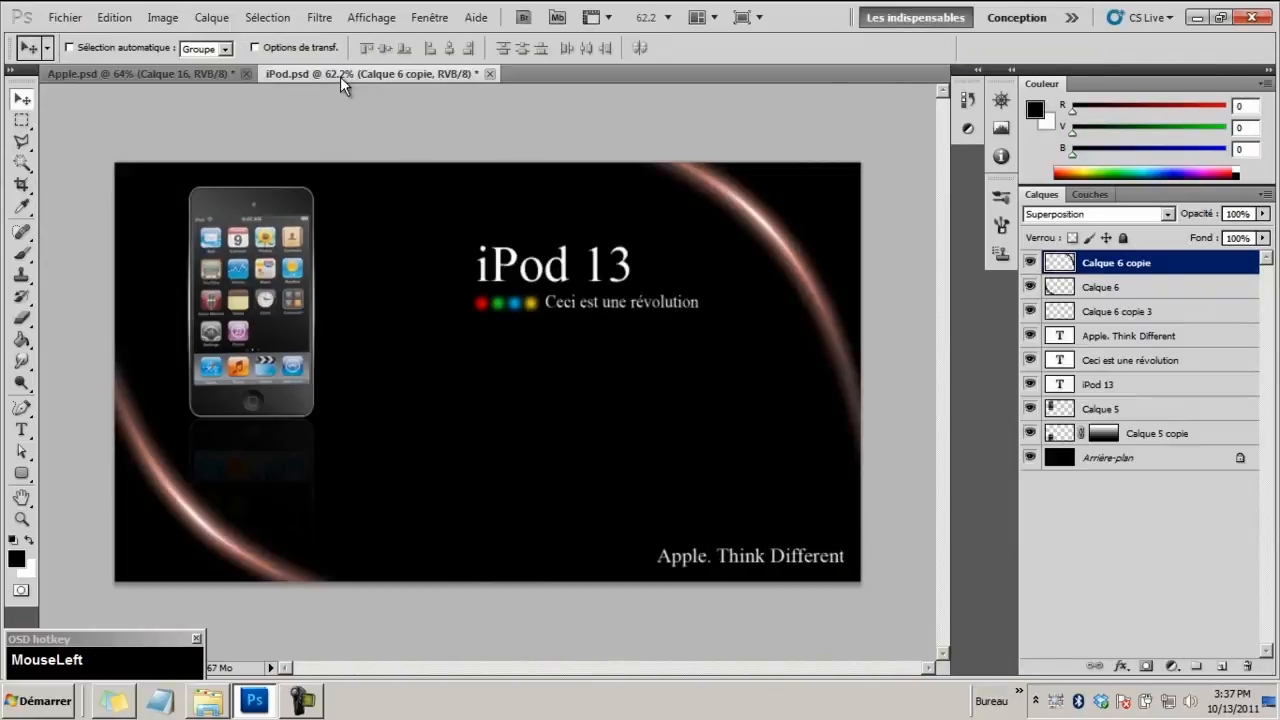
{"action": "left_click", "coordinate": [77, 75]}
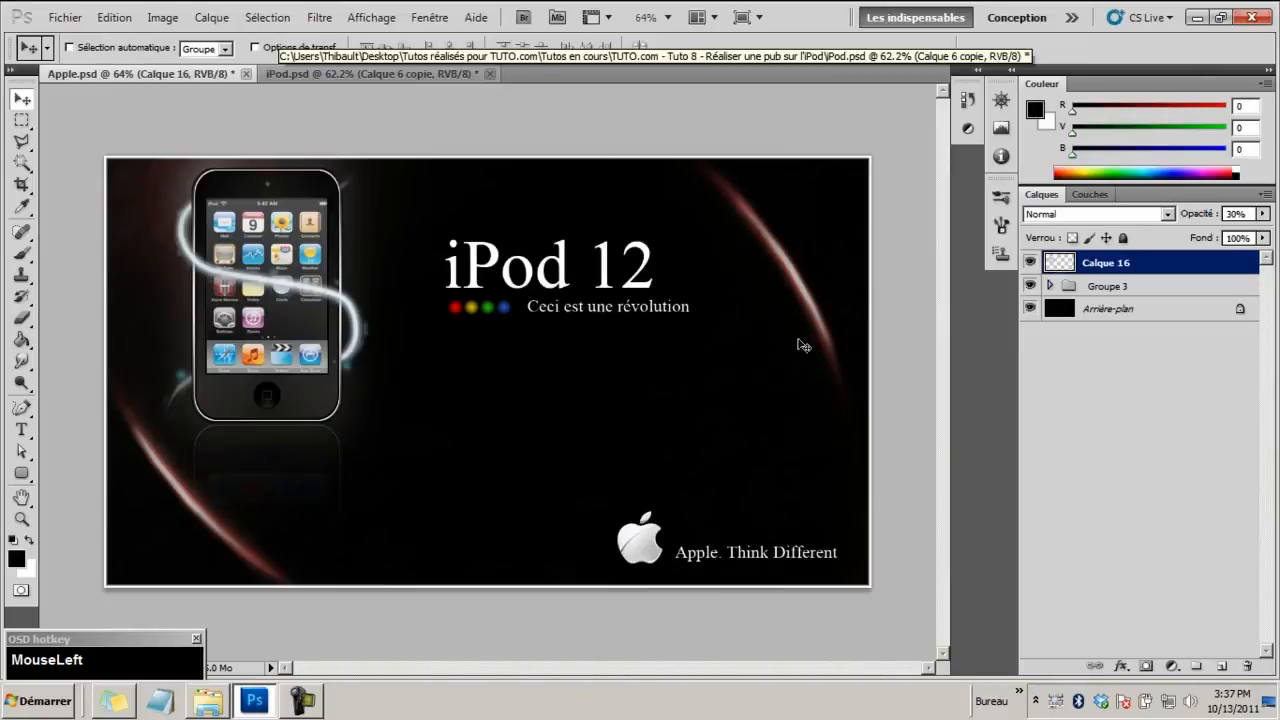
{"action": "left_click", "coordinate": [423, 71]}
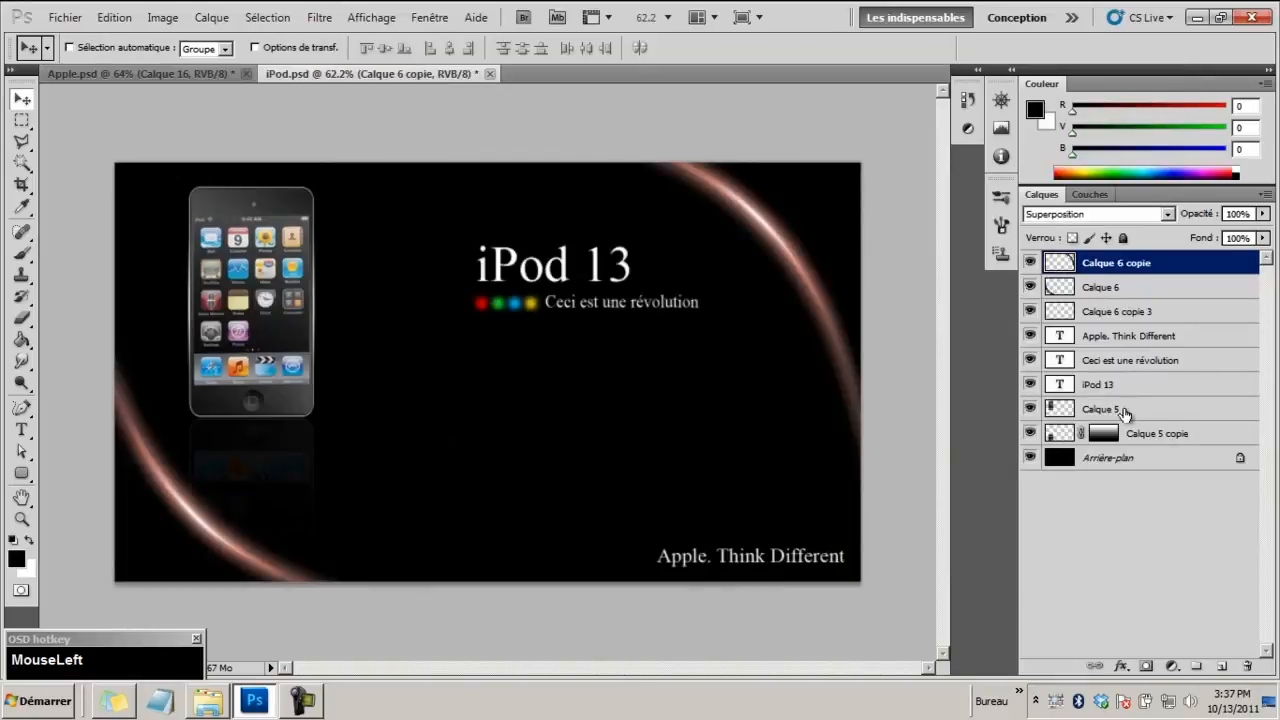
Add a new layer on top, fill it with white using the Paint Bucket and select the entire canvas
{"action": "left_click", "coordinate": [1220, 667]}
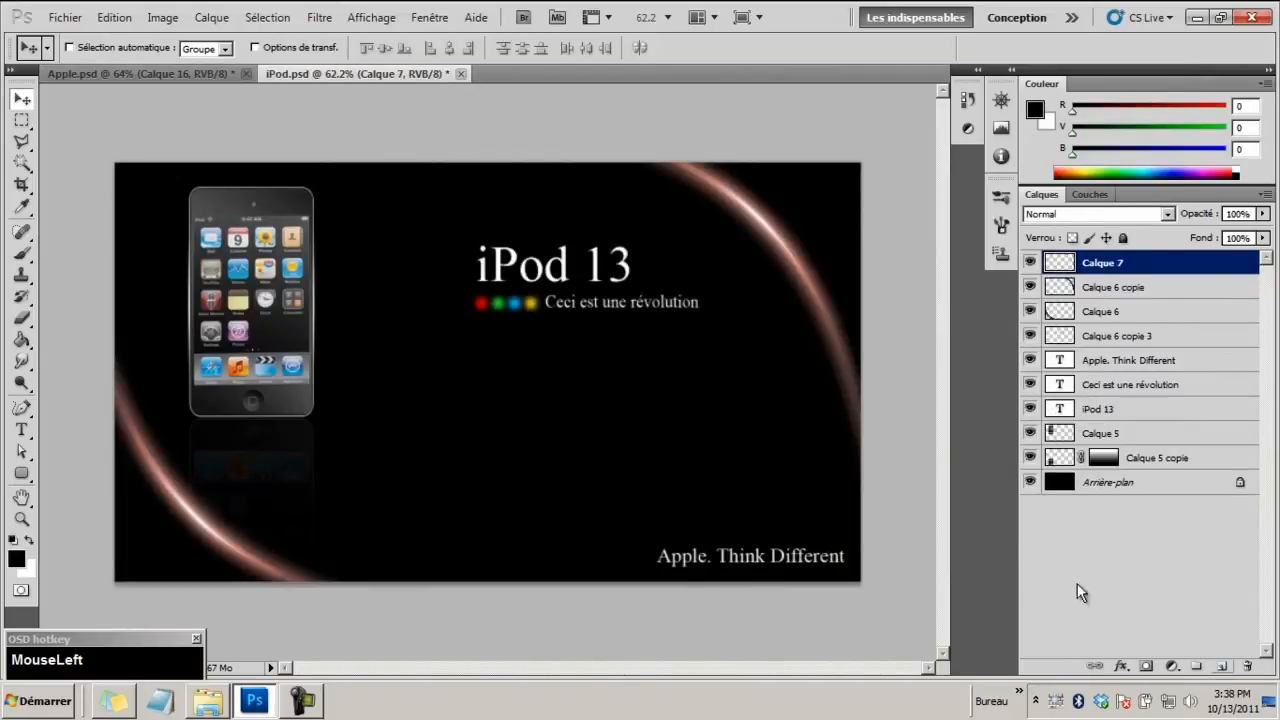
{"action": "right_click", "coordinate": [22, 340]}
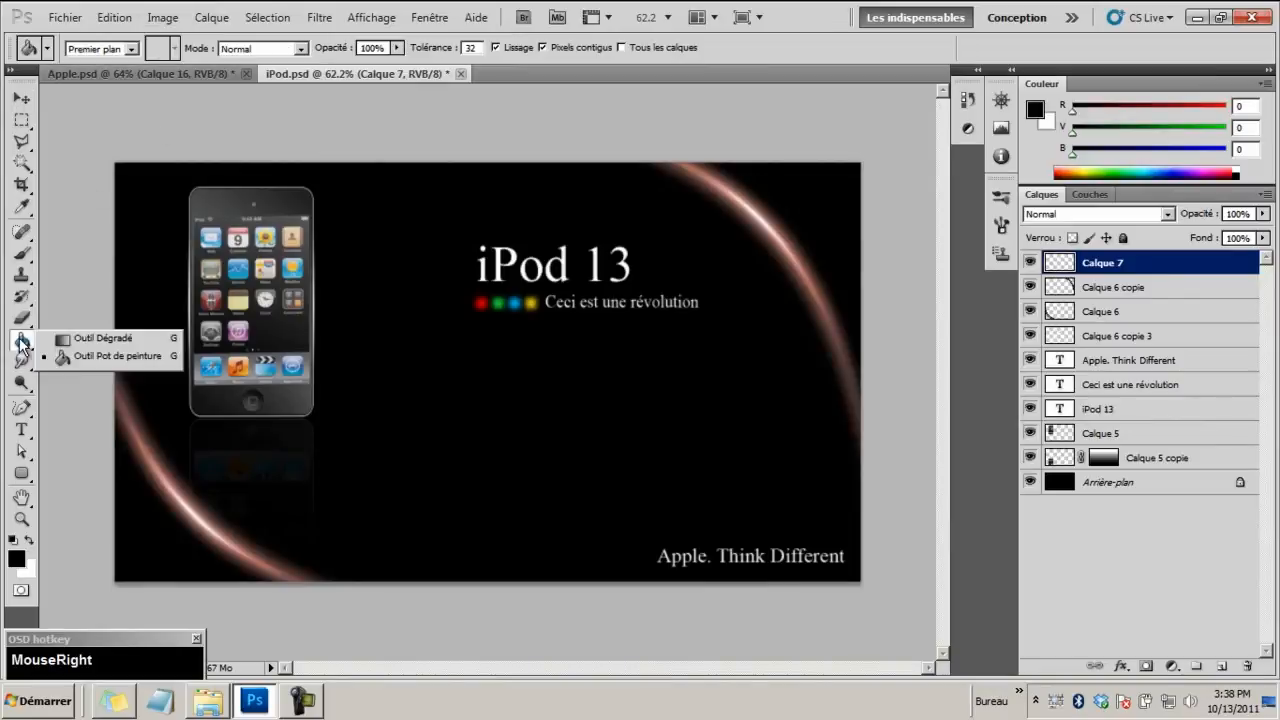
{"action": "left_click", "coordinate": [89, 358]}
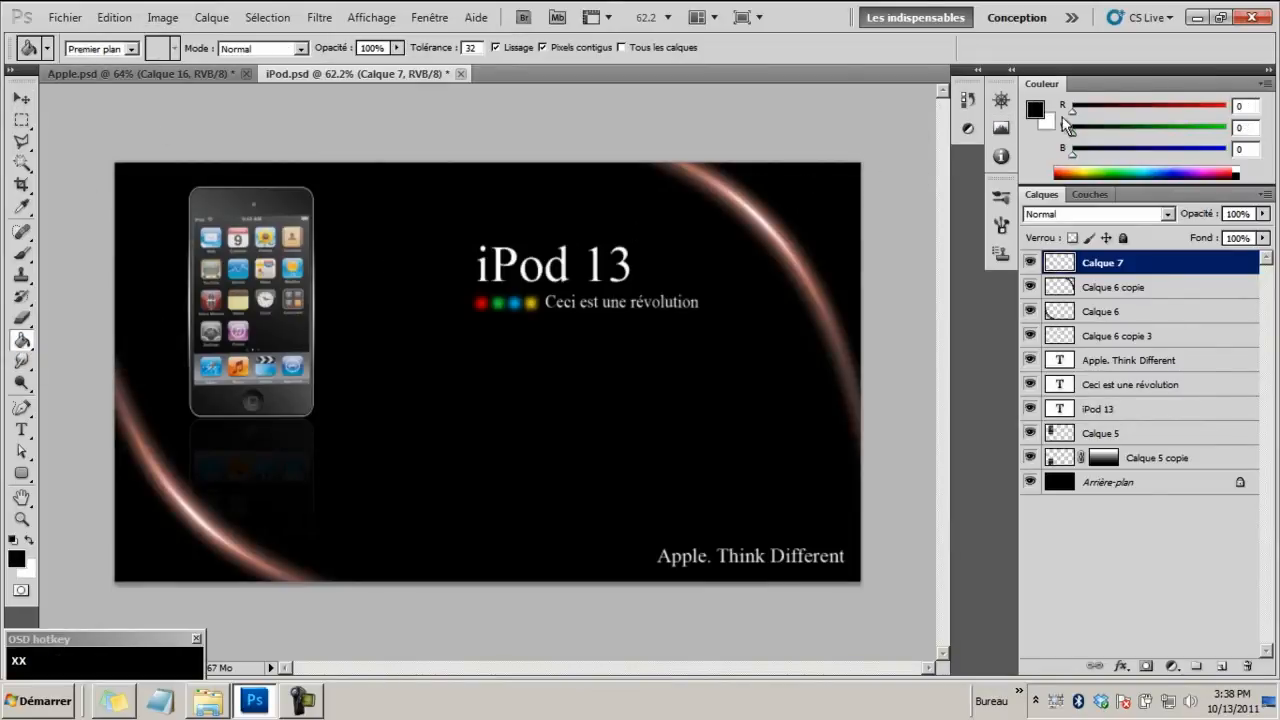
{"action": "key", "text": "x"}
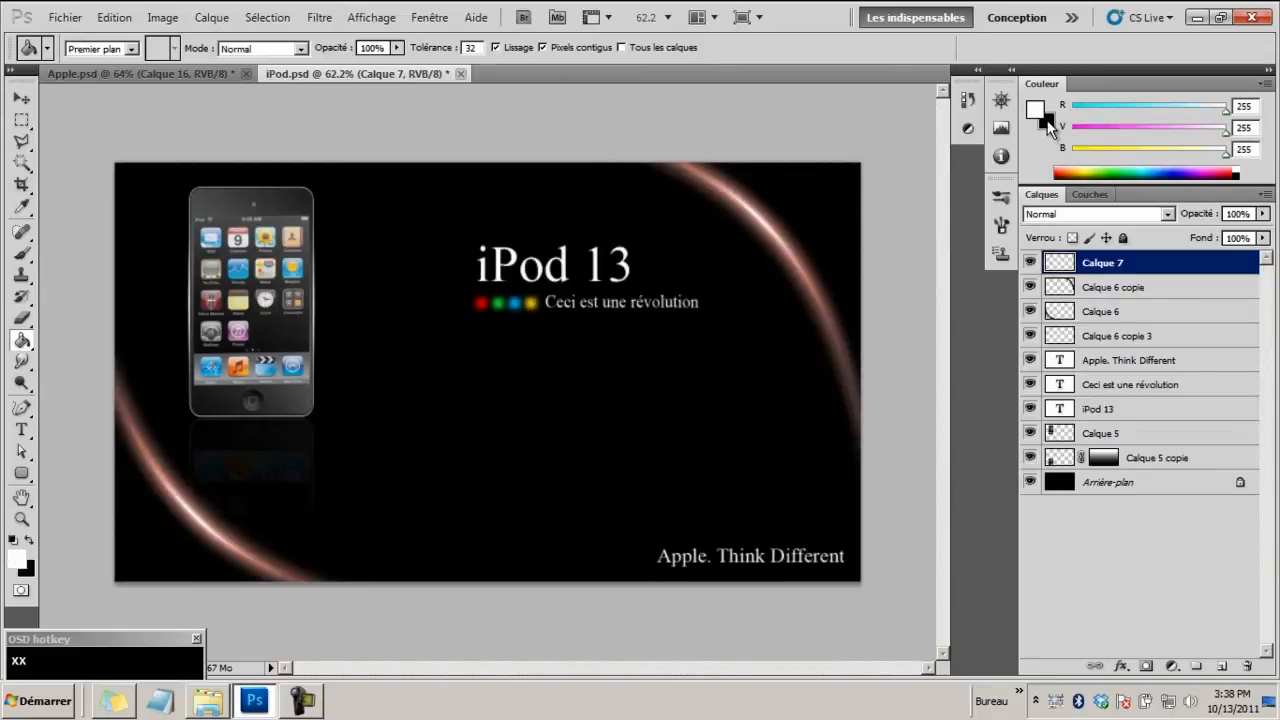
{"action": "left_click", "coordinate": [486, 391]}
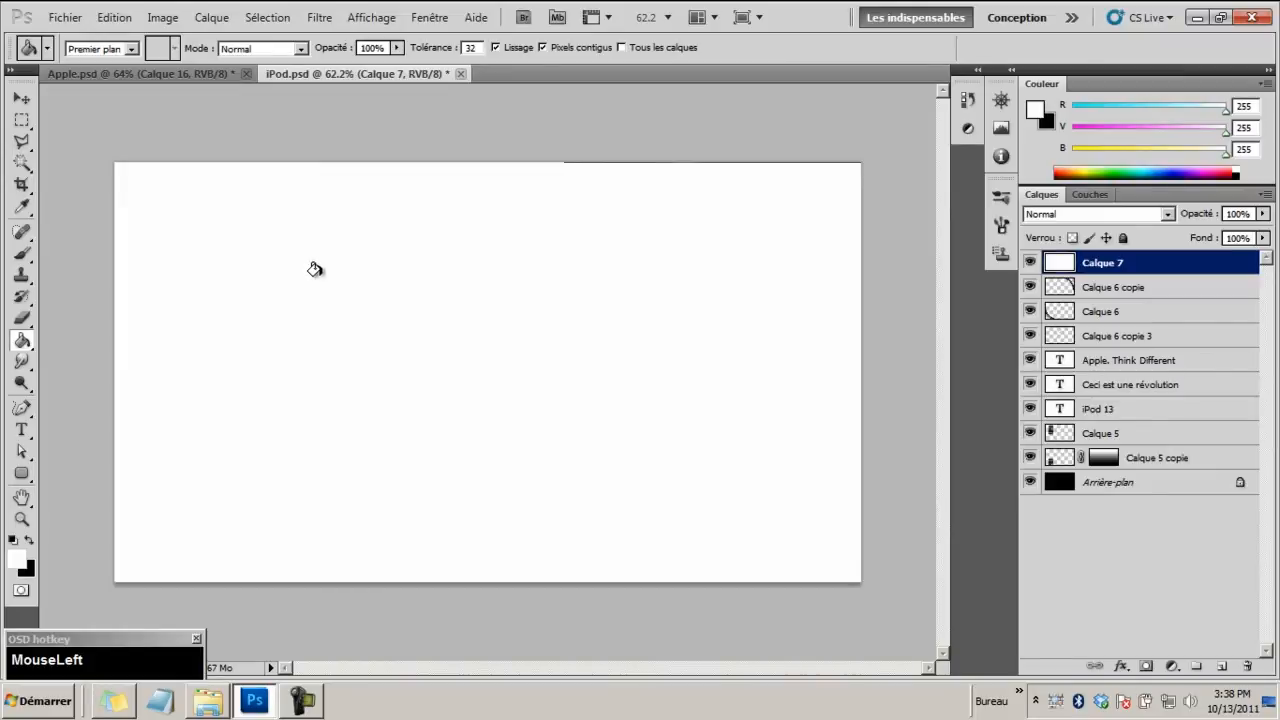
{"action": "key", "text": "ctrl+a"}
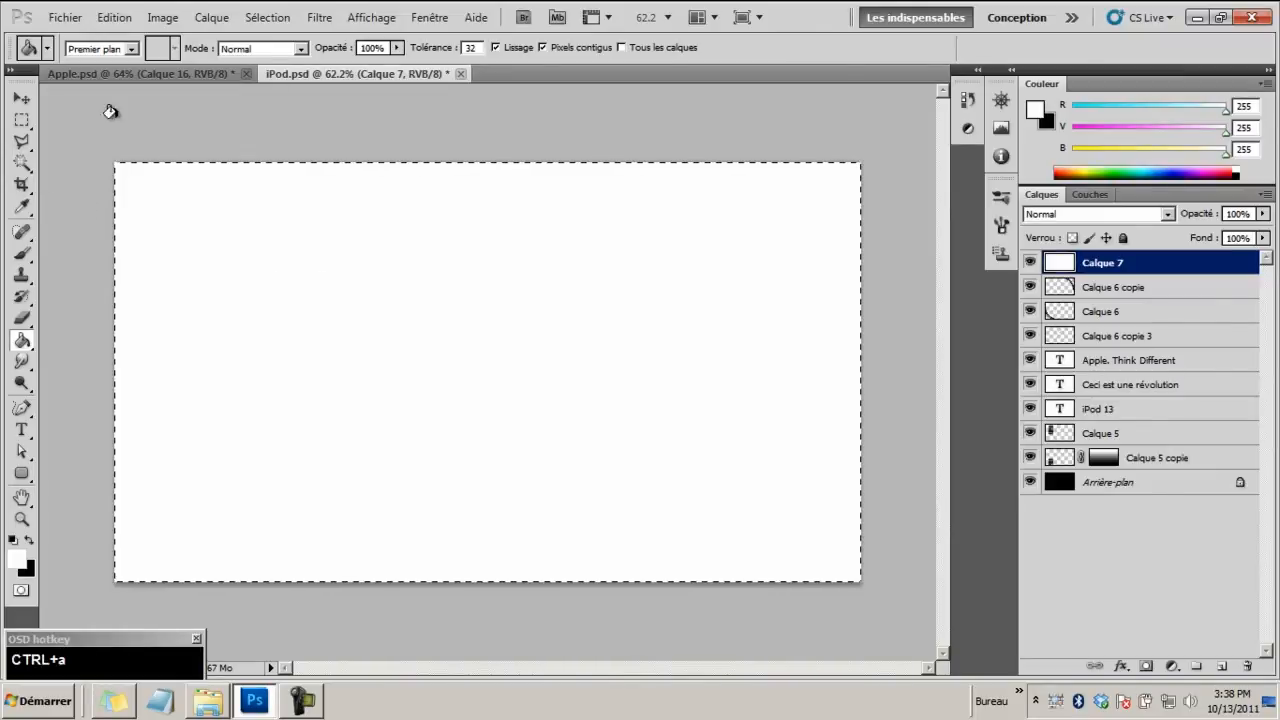
Convert the full-canvas selection into a border selection 3 pixels wide
{"action": "left_click", "coordinate": [284, 17]}
{"action": "mouse_move", "coordinate": [324, 205]}
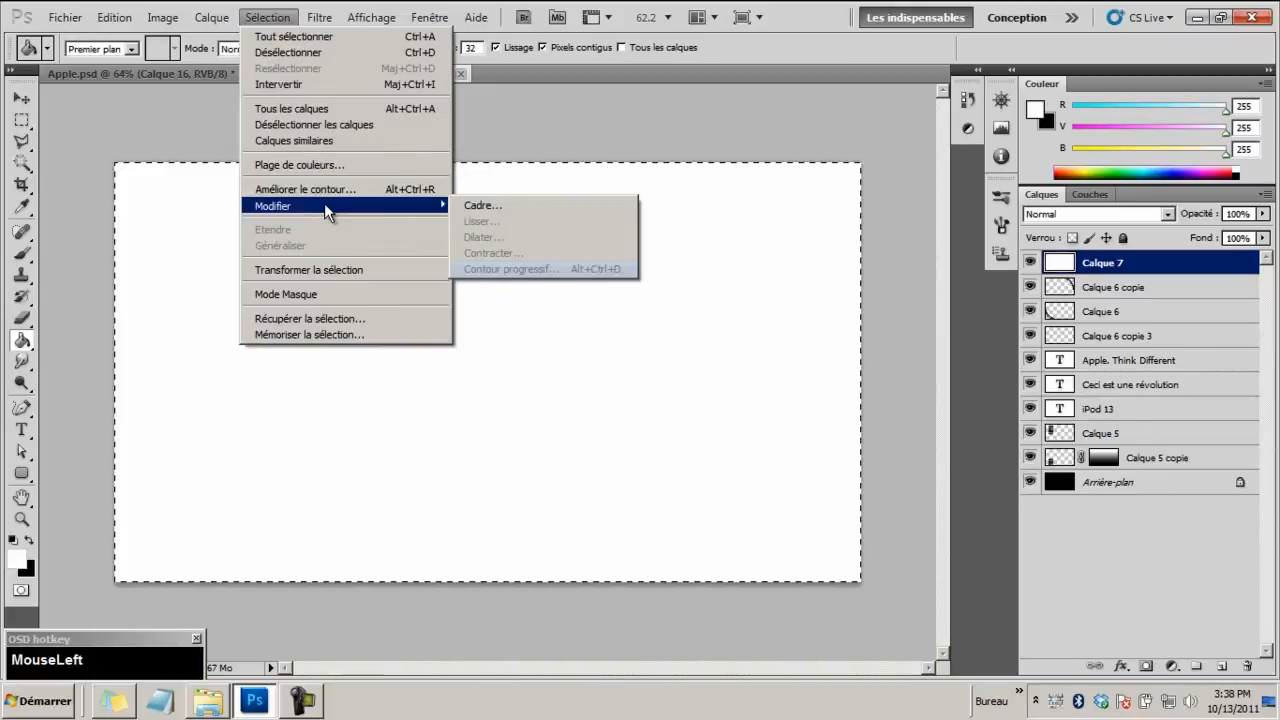
{"action": "left_click", "coordinate": [477, 206]}
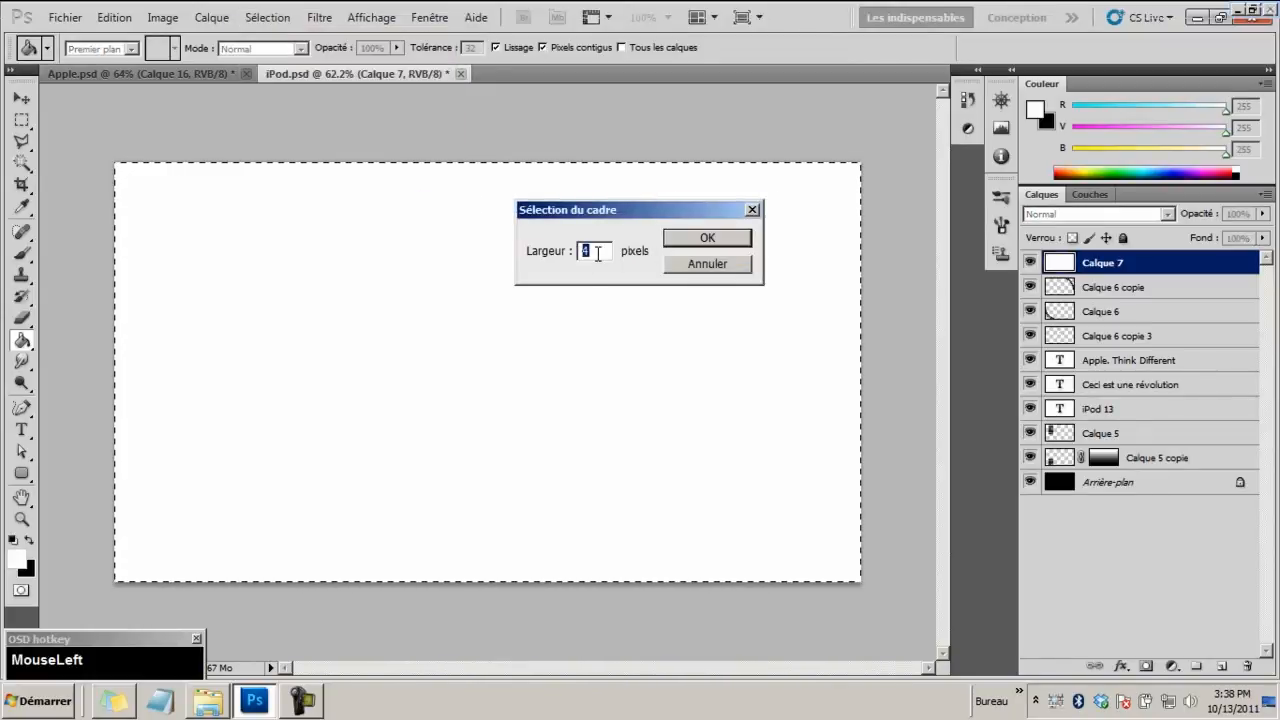
{"action": "type", "text": "3"}
{"action": "key", "text": "Return"}
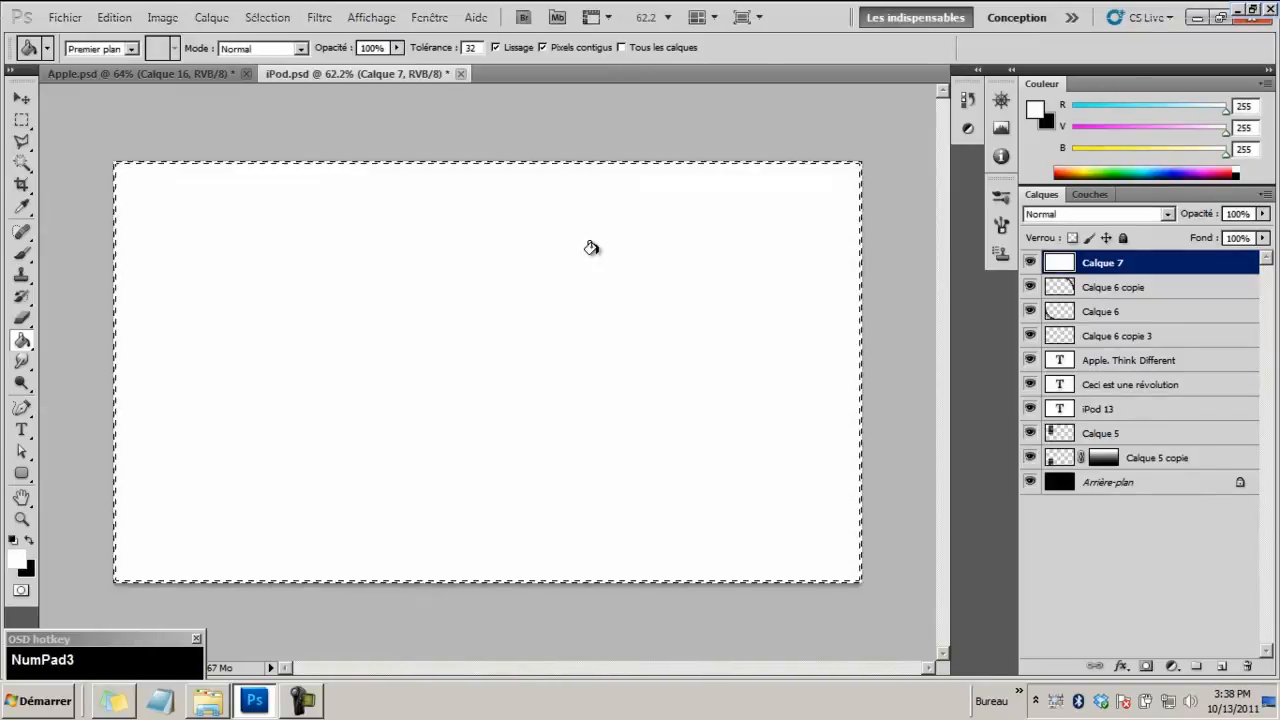
{"action": "left_click", "coordinate": [21, 519]}
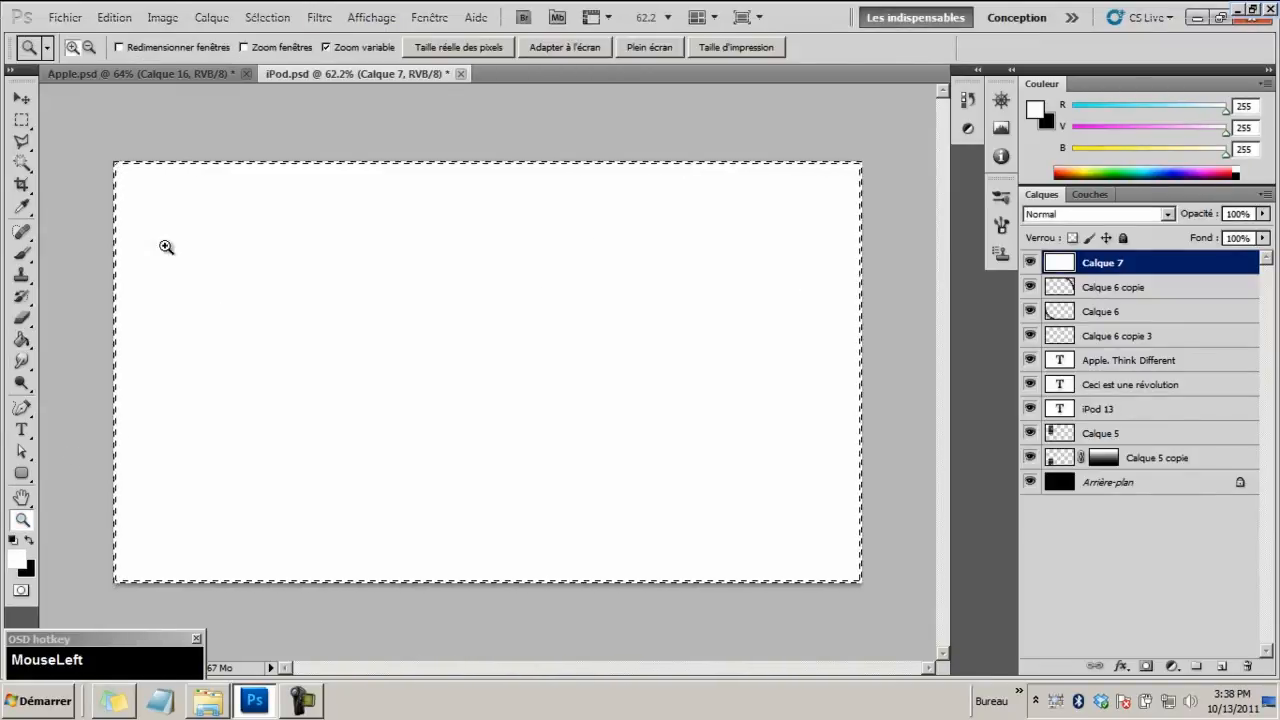
{"action": "left_click_drag", "start_coordinate": [131, 171], "coordinate": [178, 170]}
{"action": "scroll", "coordinate": [200, 175], "scroll_direction": "up", "scroll_amount": 3}
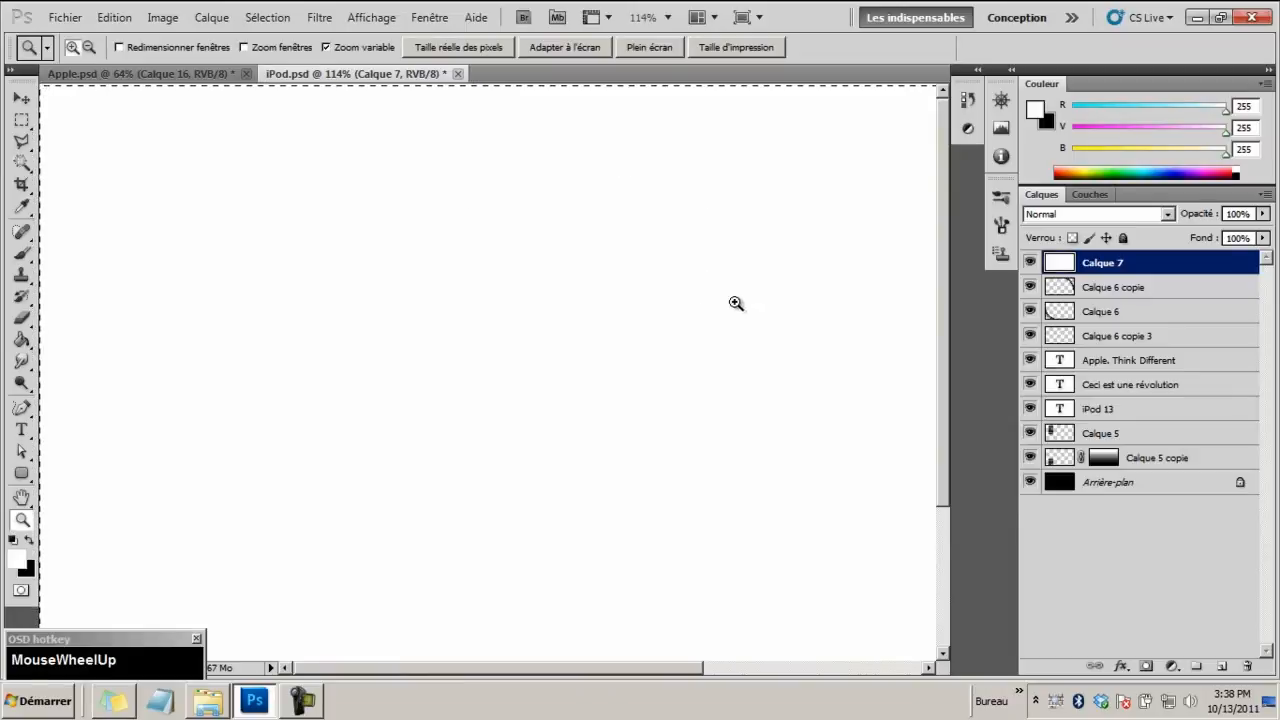
{"action": "left_click_drag", "start_coordinate": [514, 188], "coordinate": [546, 346]}
{"action": "left_click_drag", "start_coordinate": [503, 277], "coordinate": [486, 343]}
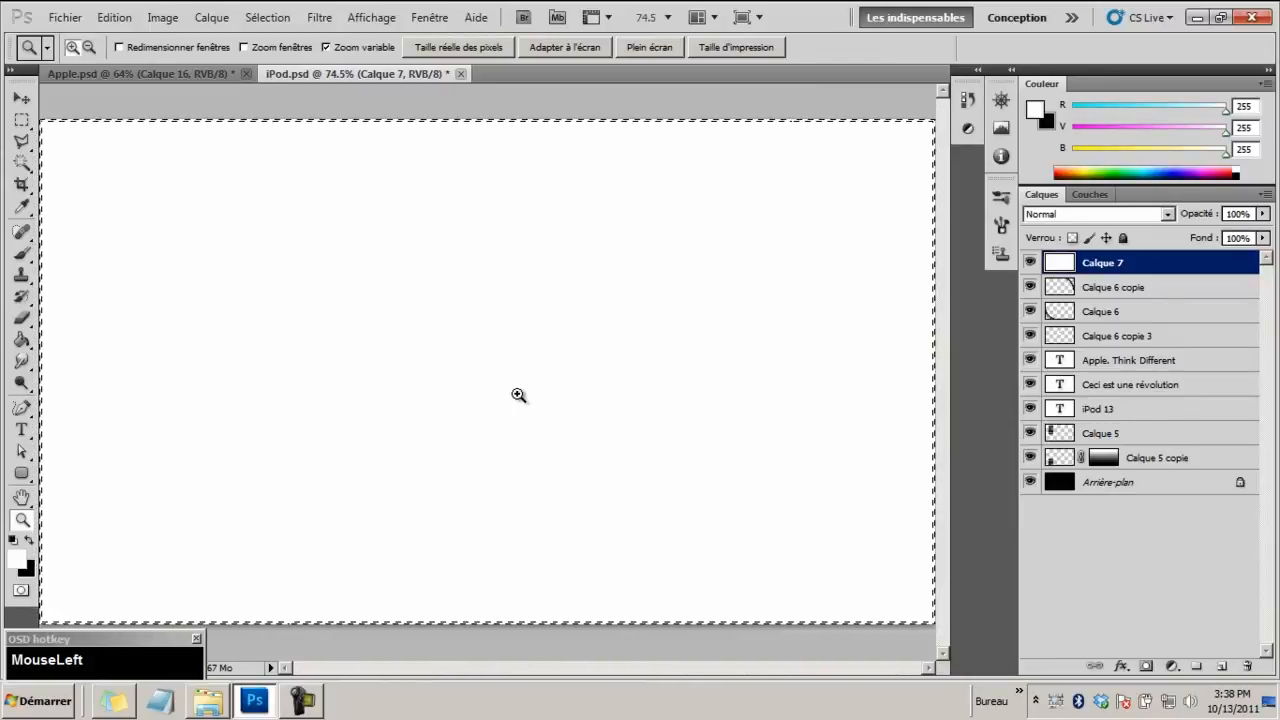
{"action": "key", "text": "Delete"}
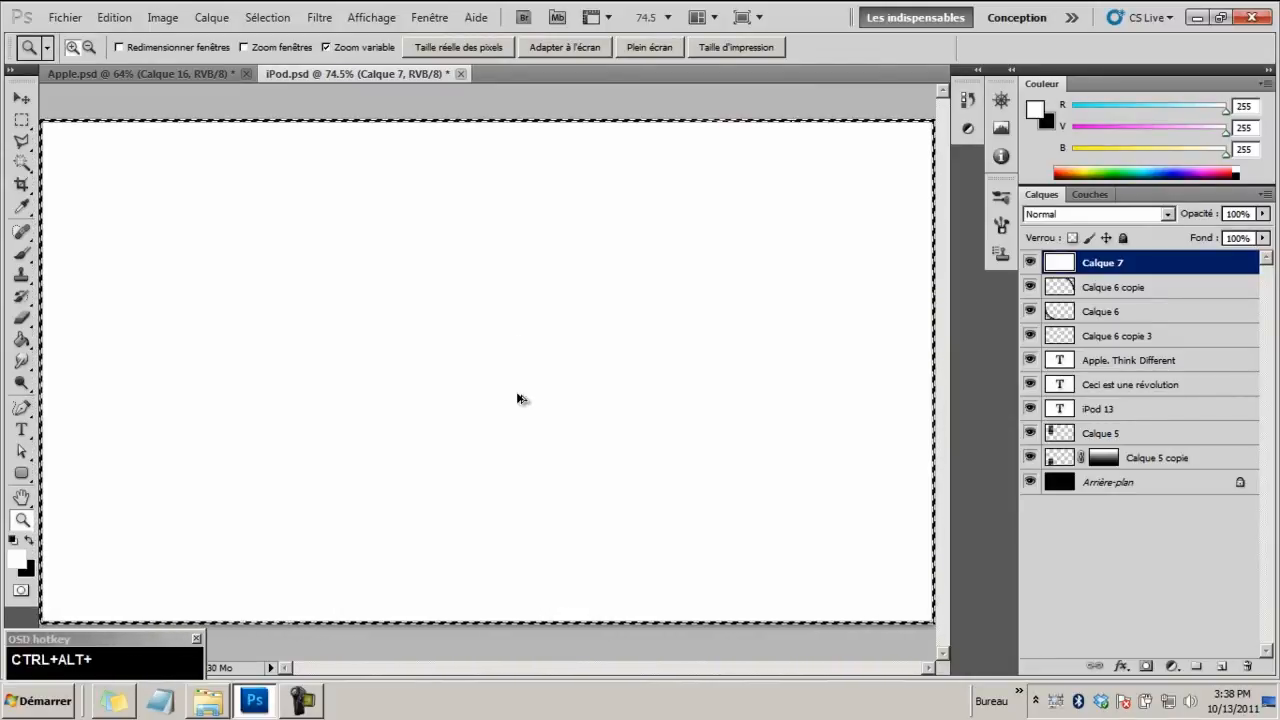
{"action": "key", "text": "ctrl+alt+z"}
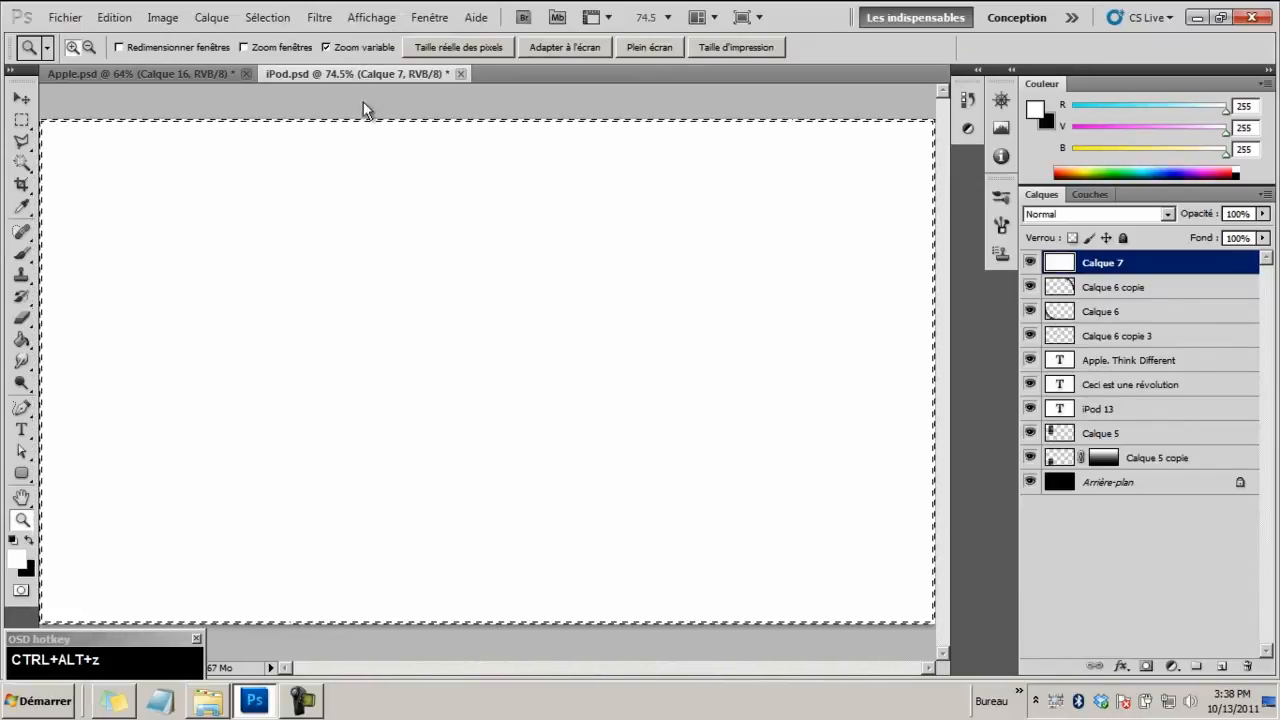
Invert the border selection, delete the white interior of Calque 7 and deselect
{"action": "left_click", "coordinate": [277, 15]}
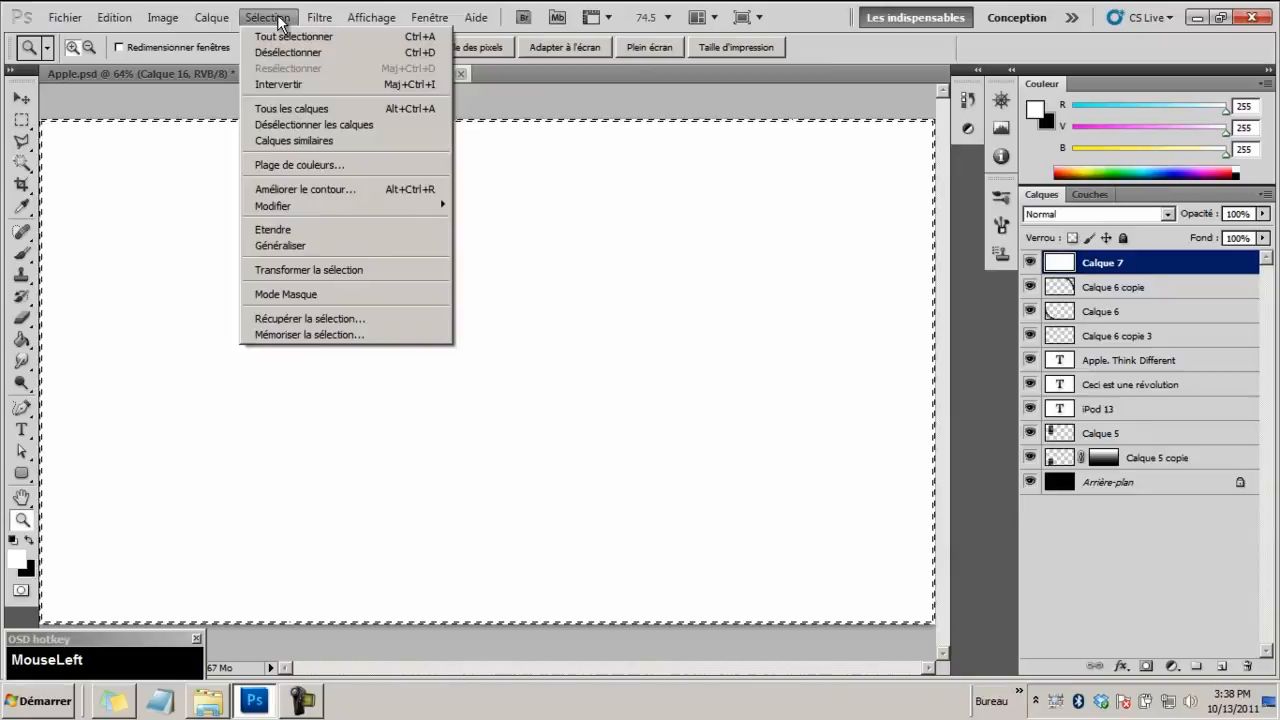
{"action": "left_click", "coordinate": [290, 85]}
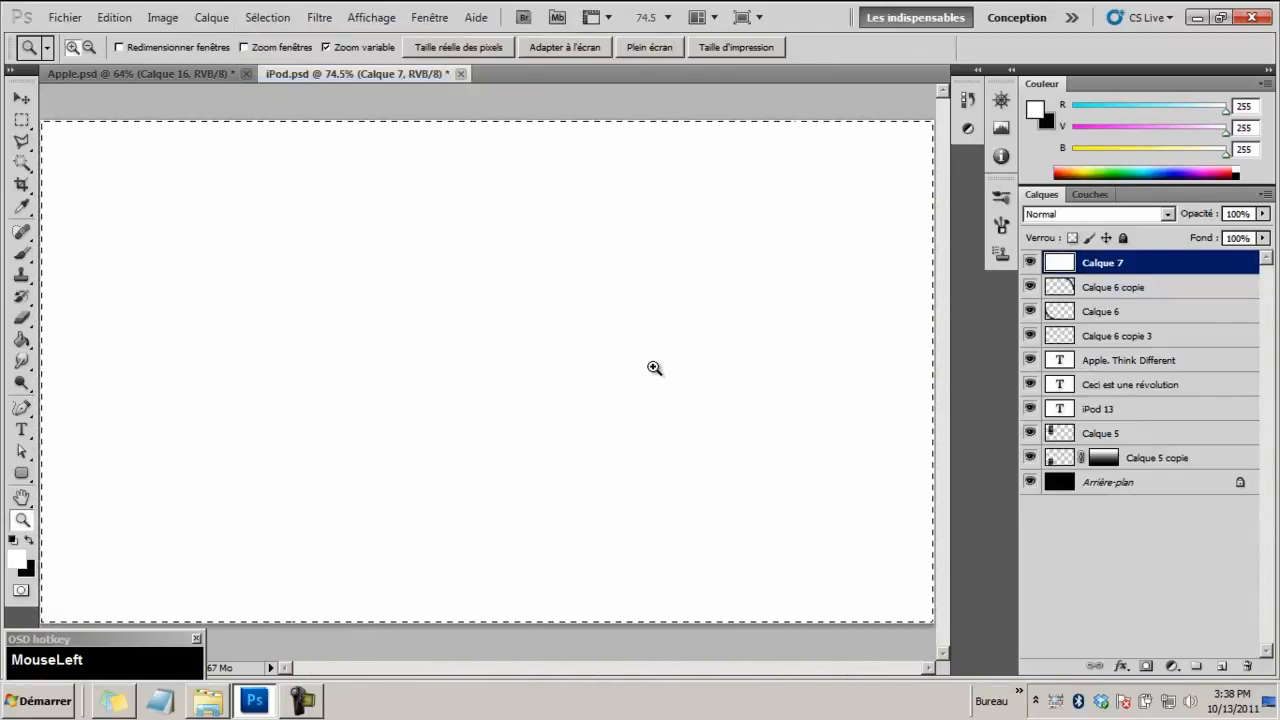
{"action": "key", "text": "Delete"}
{"action": "key", "text": "ctrl+d"}
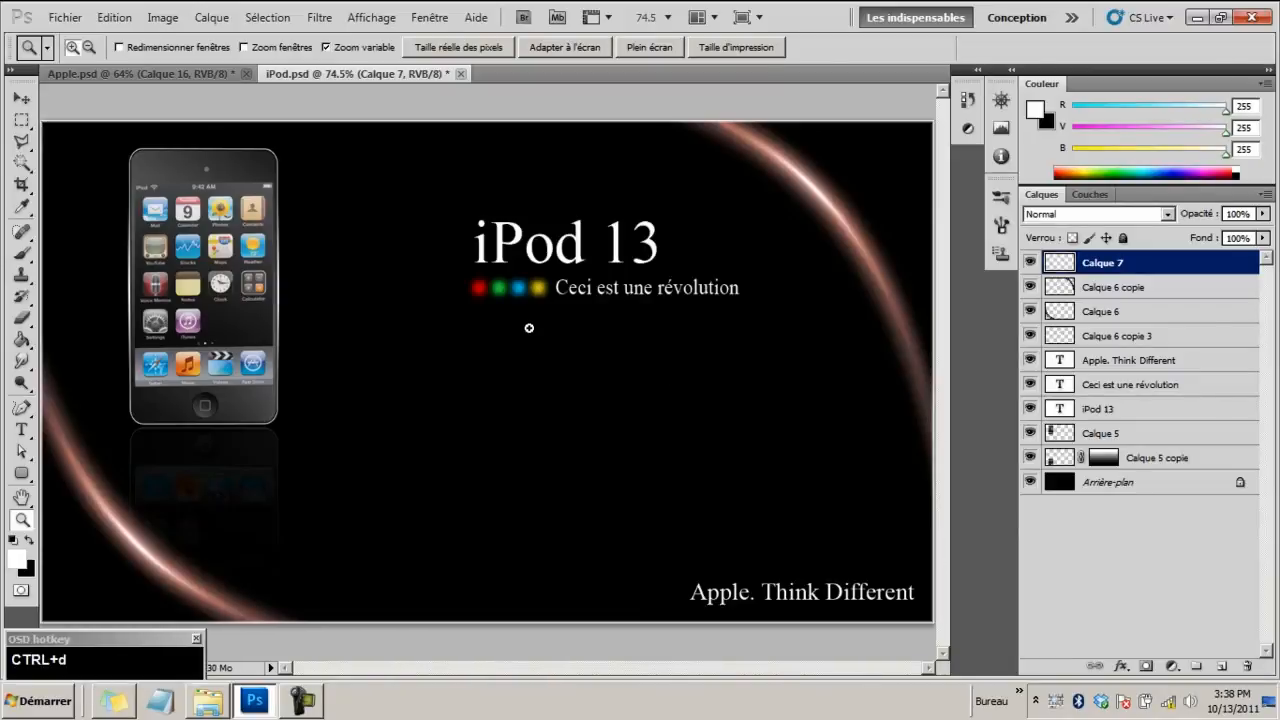
Inspect the thin white frame around the iPod 13 advert and fit the whole image in view
{"action": "mouse_move", "coordinate": [529, 329]}
{"action": "left_mouse_down"}
{"action": "mouse_move", "coordinate": [506, 362]}
{"action": "mouse_move", "coordinate": [508, 326]}
{"action": "left_mouse_up"}
{"action": "left_click_drag", "start_coordinate": [496, 336], "coordinate": [490, 334]}
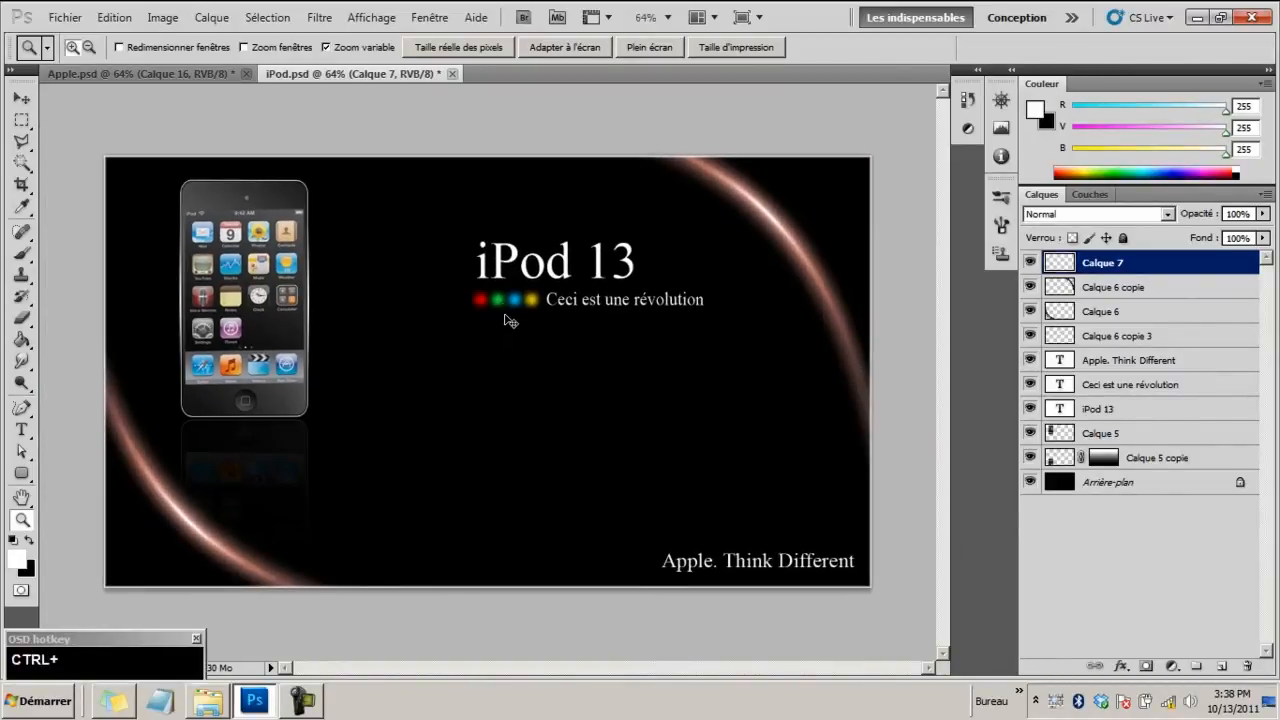
{"action": "left_click_drag", "start_coordinate": [874, 153], "coordinate": [922, 146]}
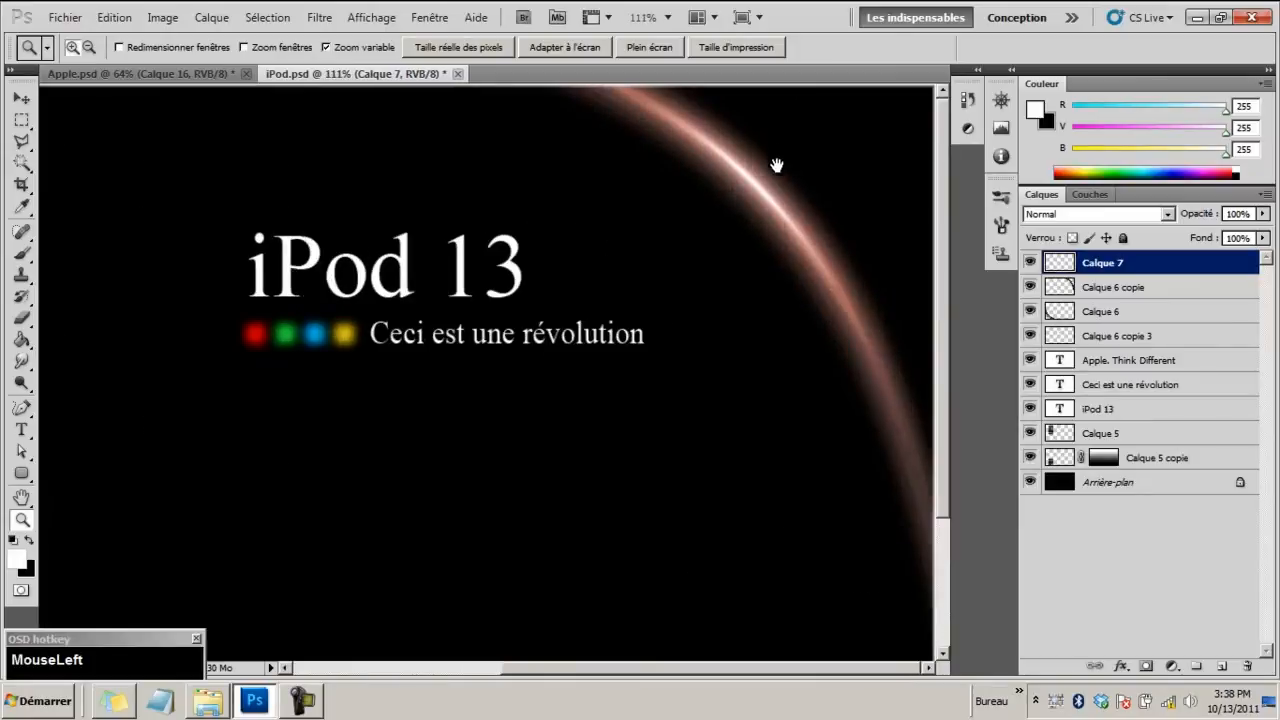
{"action": "left_click_drag", "start_coordinate": [817, 156], "coordinate": [782, 156]}
{"action": "left_click", "coordinate": [635, 49]}
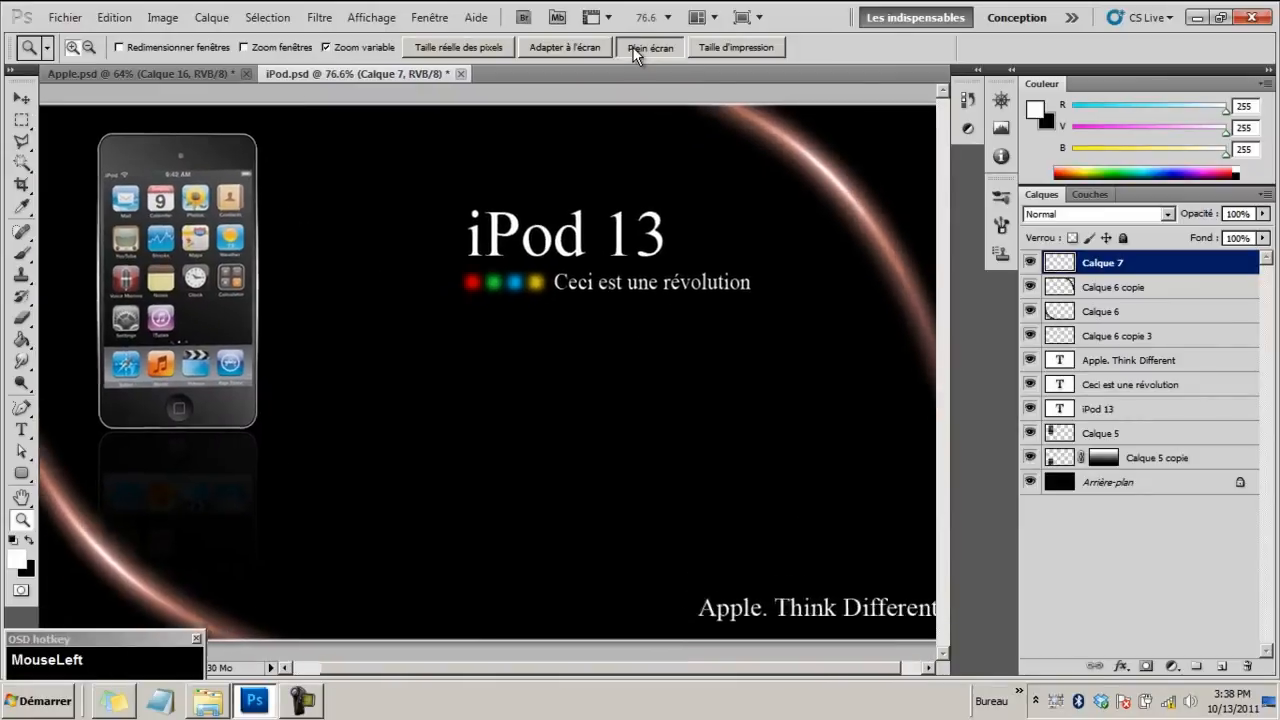
{"action": "left_click_drag", "start_coordinate": [718, 123], "coordinate": [531, 321]}
{"action": "left_click", "coordinate": [580, 49]}
{"action": "scroll", "coordinate": [482, 342], "scroll_direction": "down", "scroll_amount": 1}
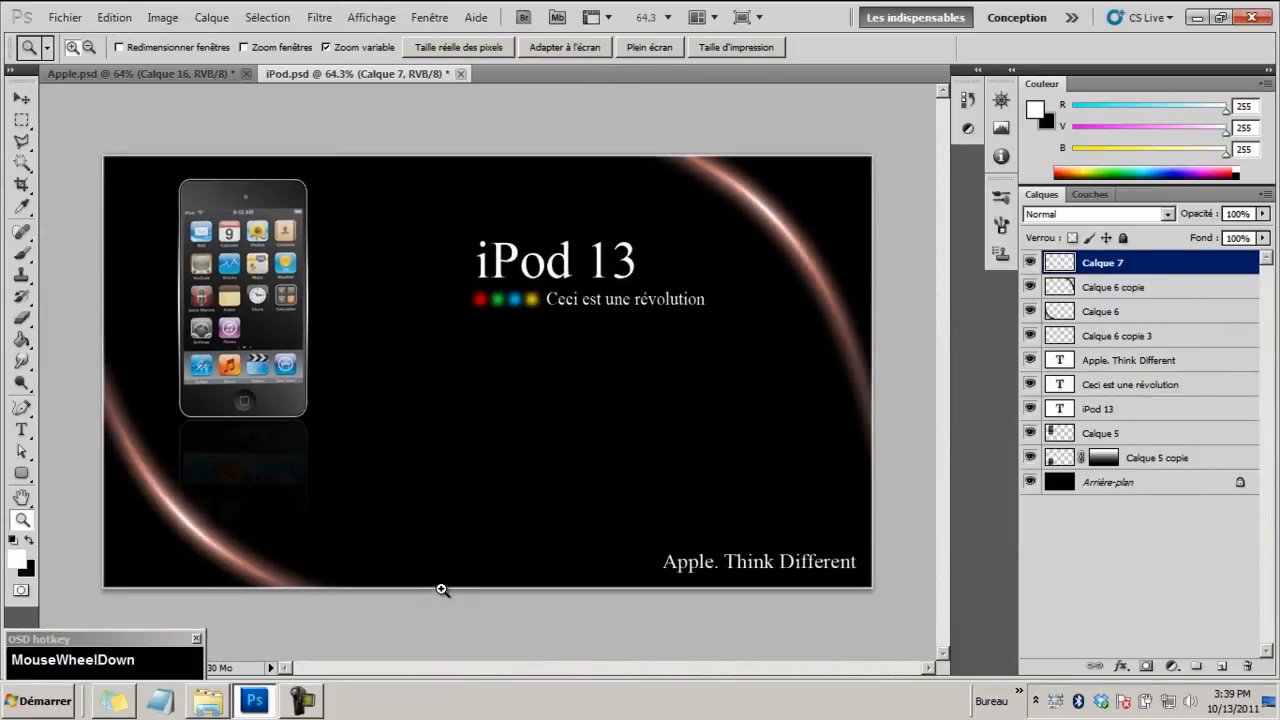
Switch to Apple.psd and examine the dark background around the phone's reflection up close
{"action": "left_click", "coordinate": [176, 75]}
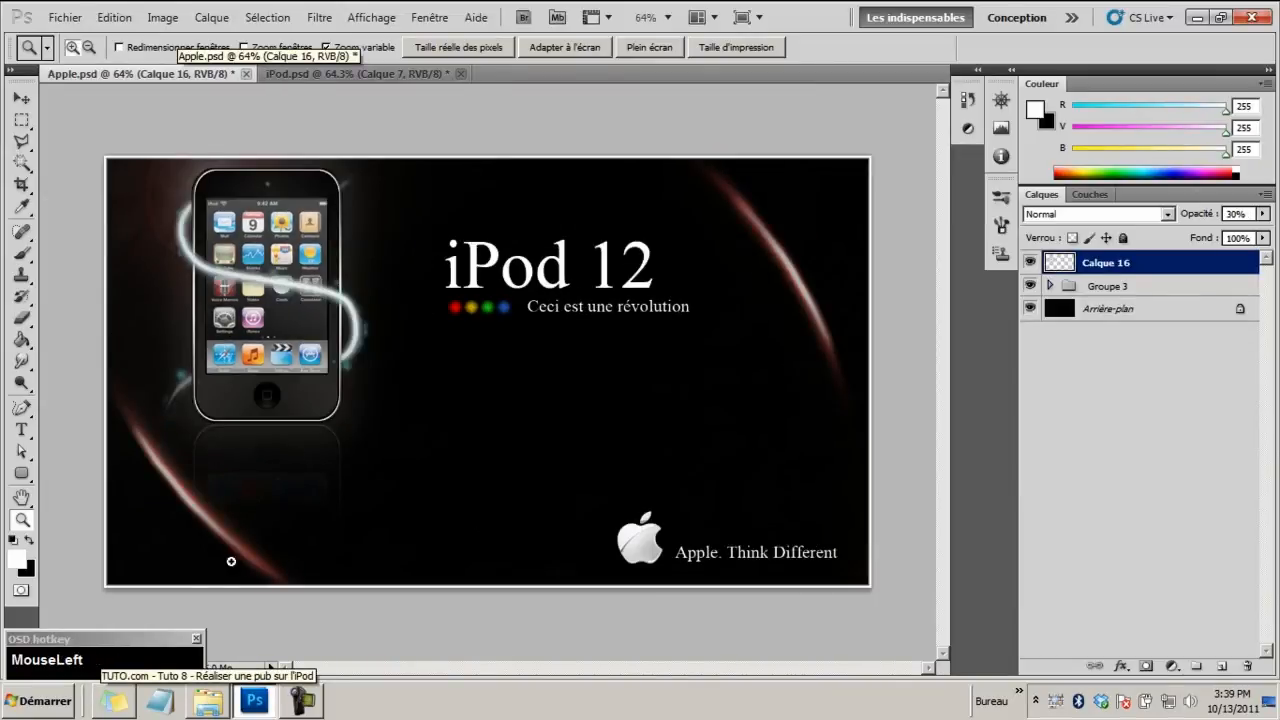
{"action": "left_click_drag", "start_coordinate": [280, 540], "coordinate": [638, 521]}
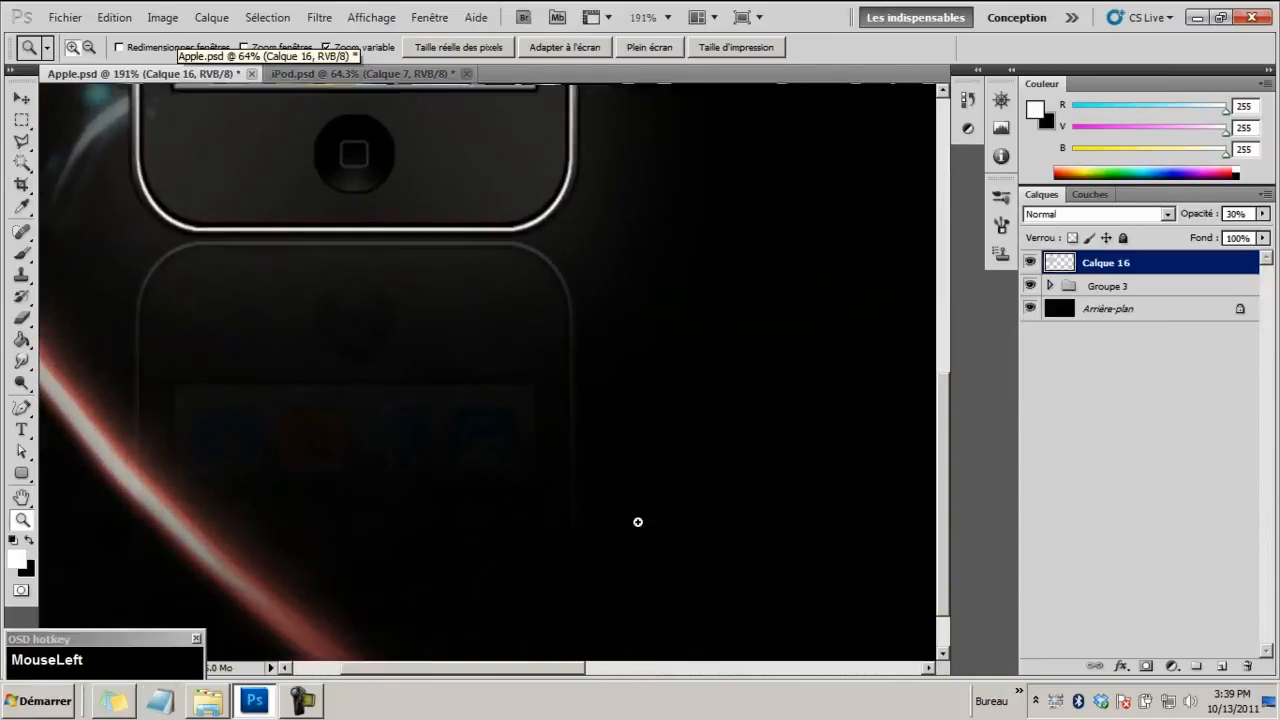
{"action": "left_click", "coordinate": [669, 503]}
{"action": "scroll", "coordinate": [523, 554], "scroll_direction": "down", "scroll_amount": 1}
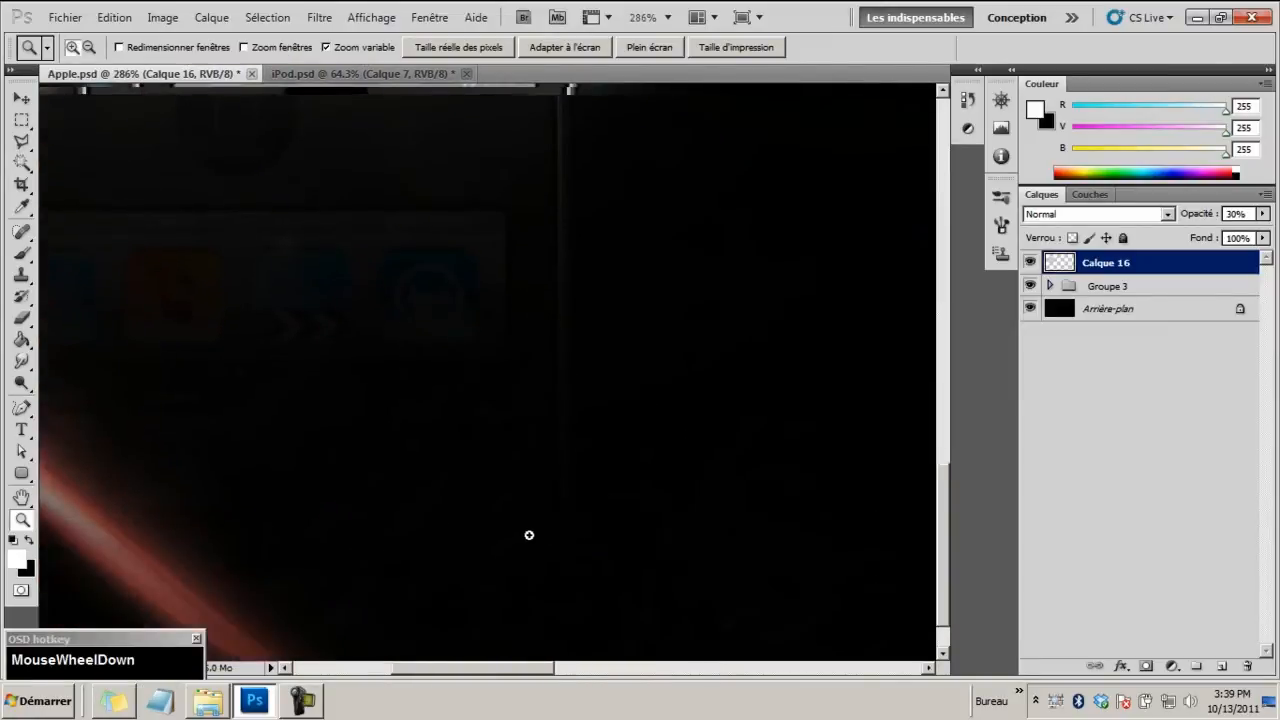
{"action": "left_click_drag", "start_coordinate": [529, 535], "coordinate": [414, 557]}
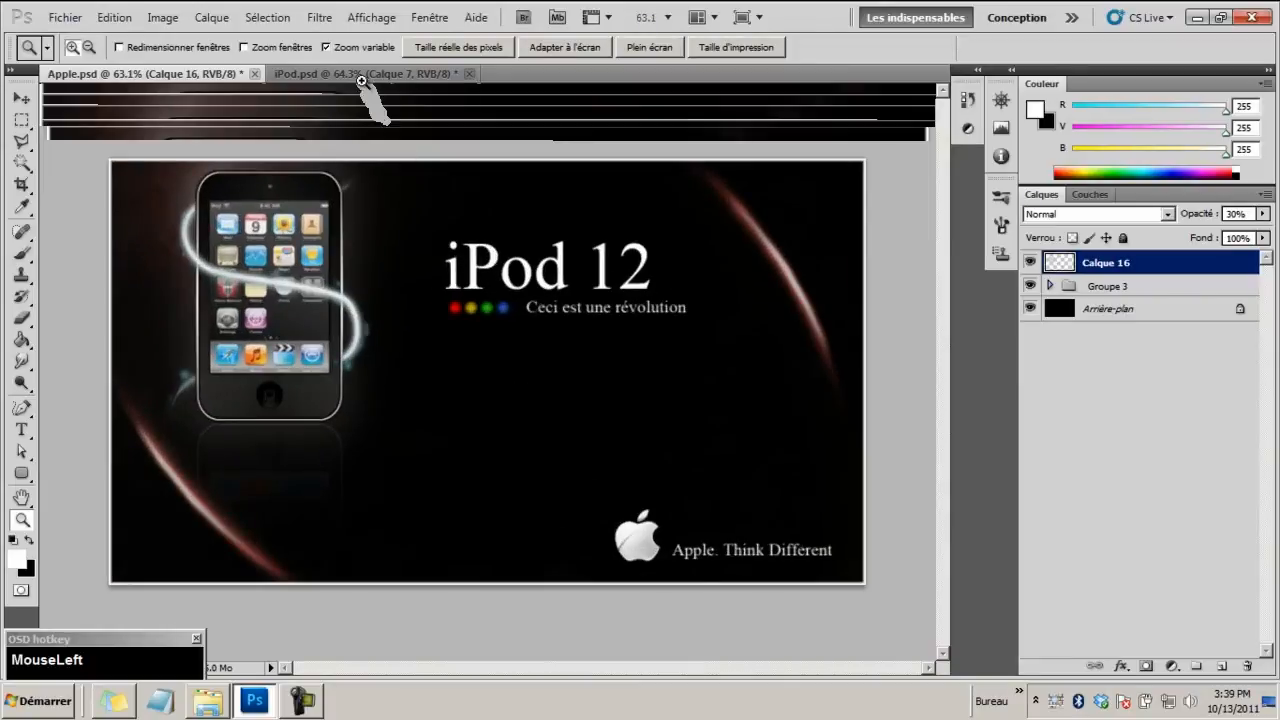
Place Texture.jpg from the project folder into iPod.psd and move its layer directly above the background layer
{"action": "left_click", "coordinate": [362, 80]}
{"action": "left_click", "coordinate": [208, 700]}
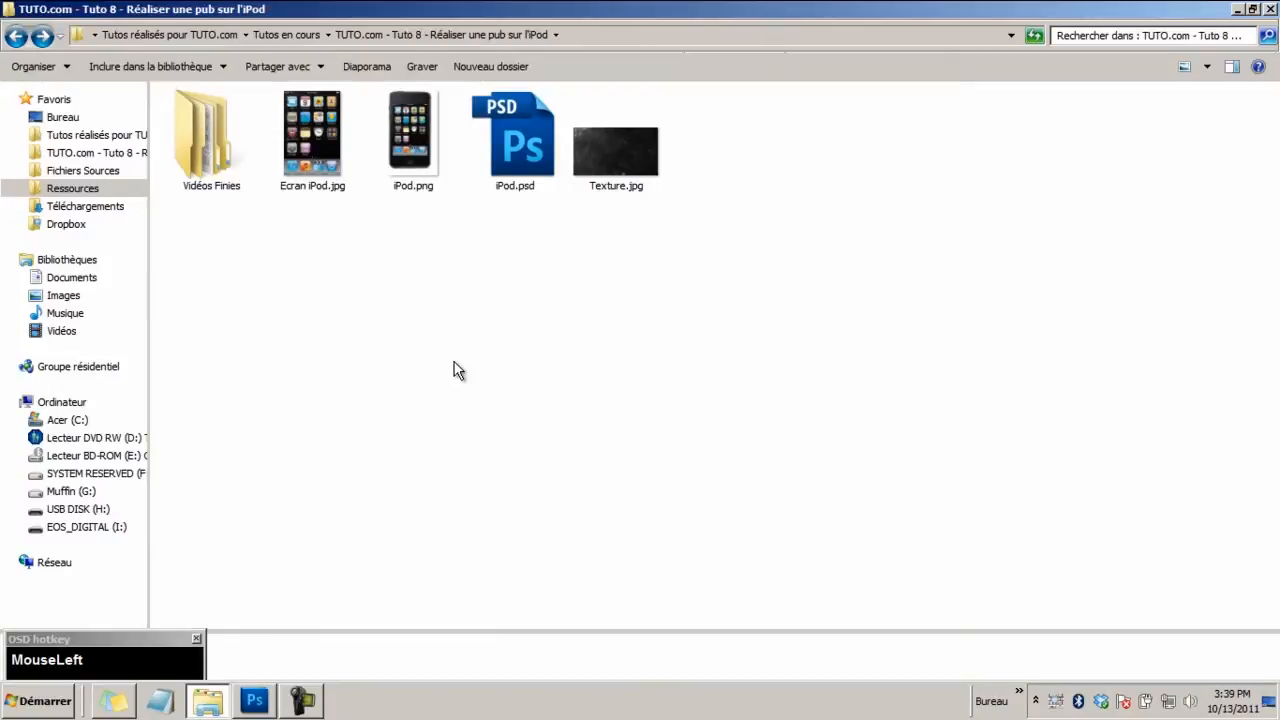
{"action": "left_click", "coordinate": [607, 173]}
{"action": "left_click_drag", "start_coordinate": [613, 150], "coordinate": [391, 456]}
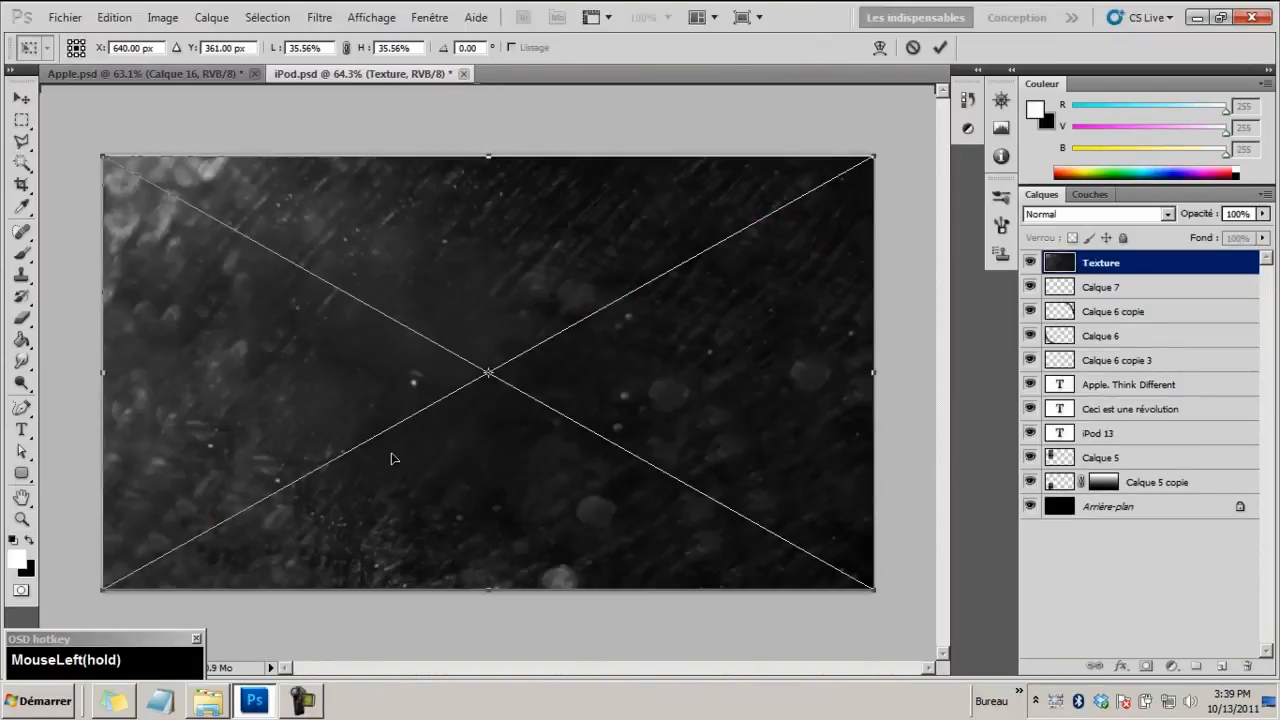
{"action": "double_click", "coordinate": [391, 456]}
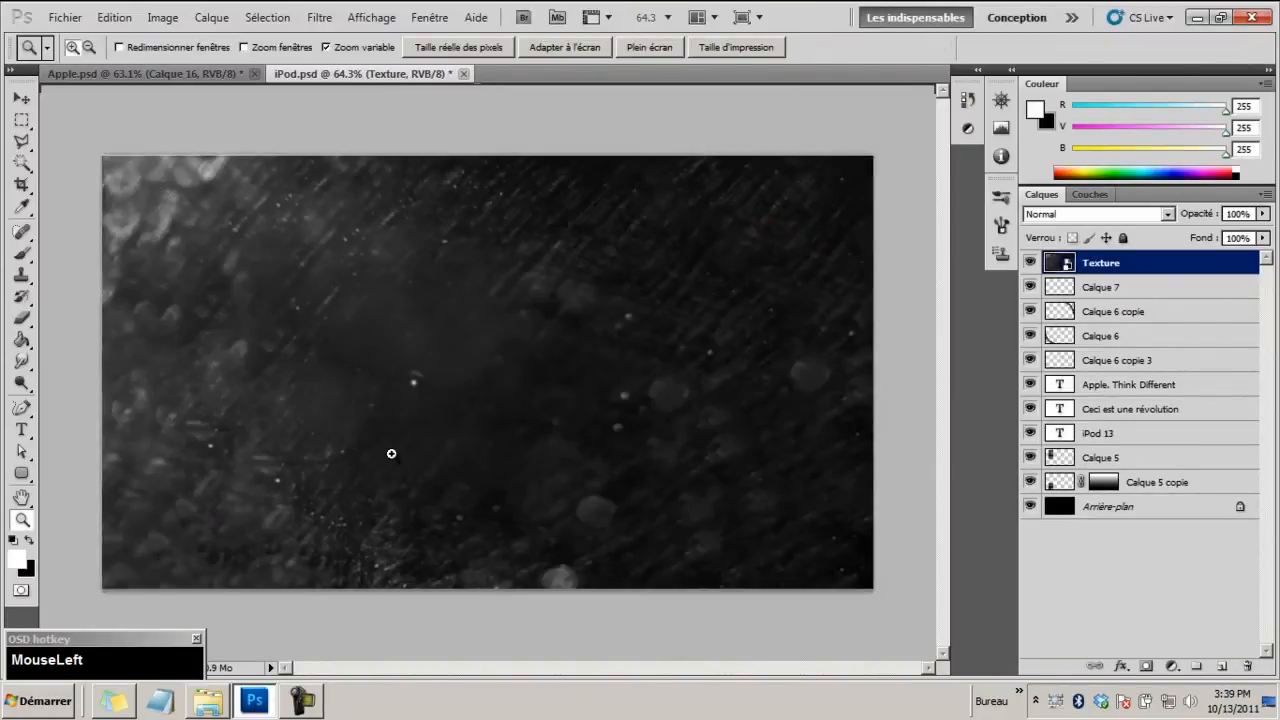
{"action": "left_click_drag", "start_coordinate": [1108, 262], "coordinate": [1120, 497]}
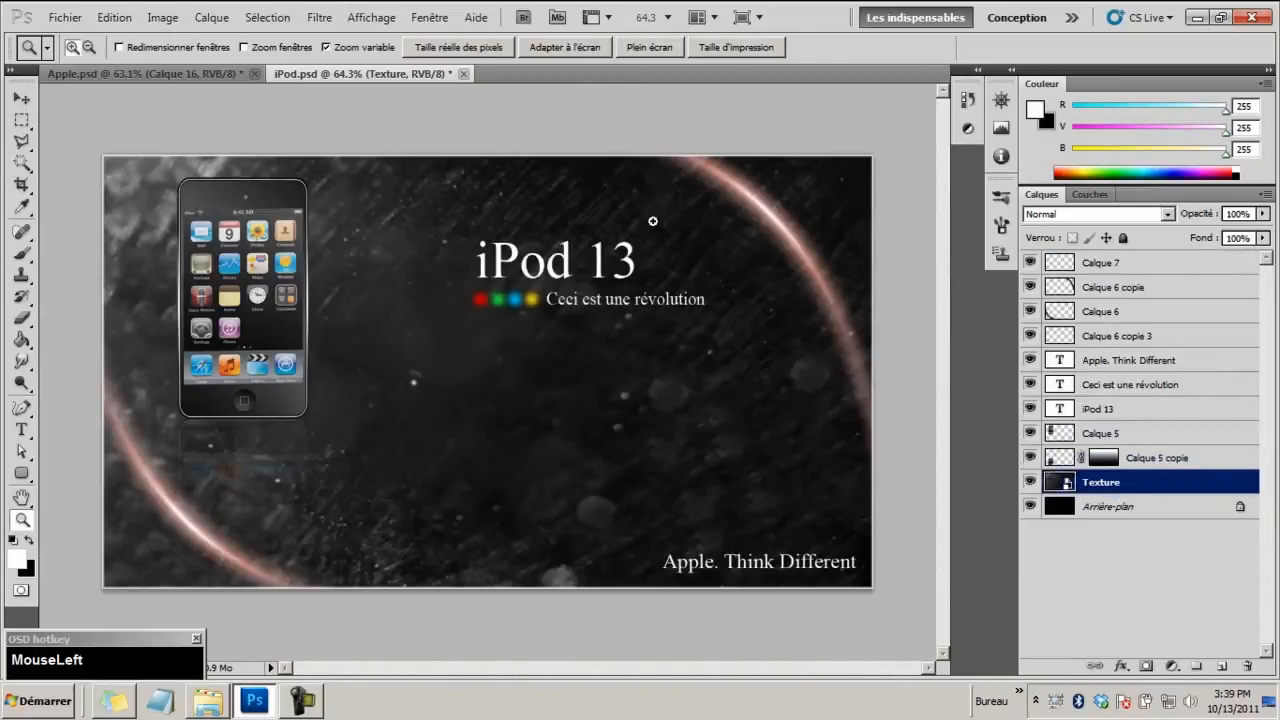
Set the Texture layer's opacity to 20%
{"action": "left_click", "coordinate": [1238, 212]}
{"action": "type", "text": "0"}
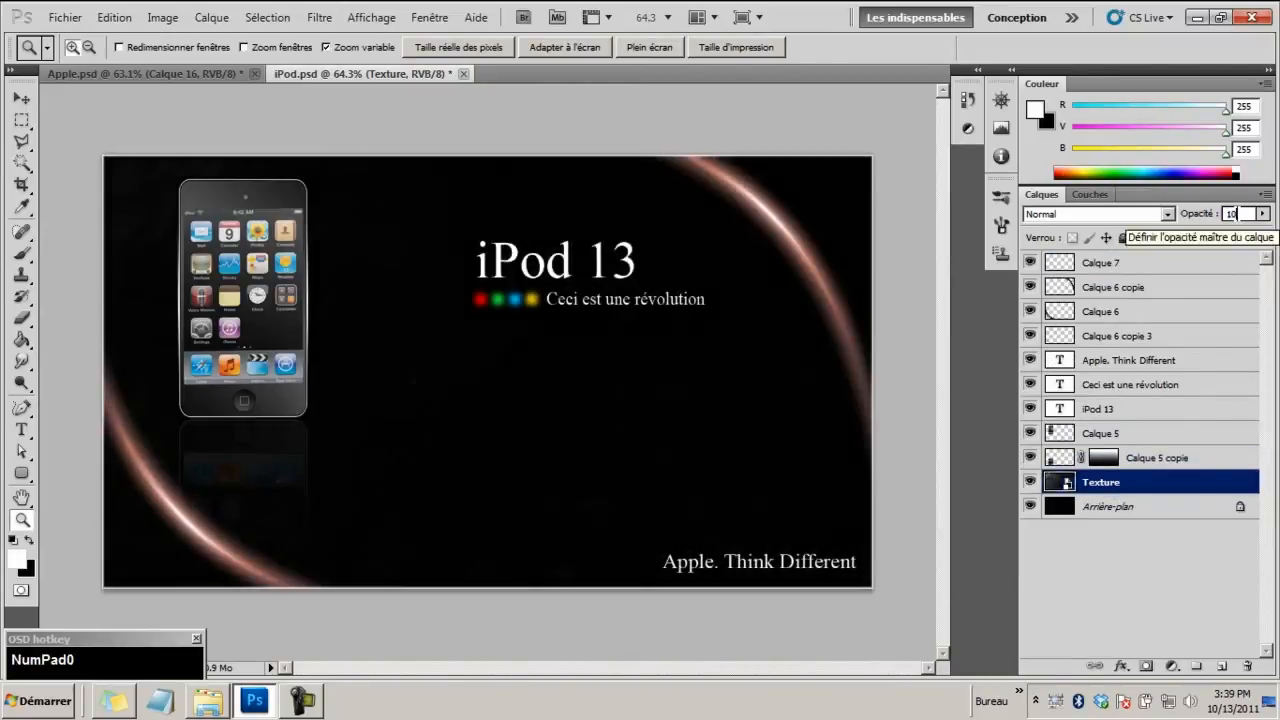
{"action": "left_click", "coordinate": [1237, 212]}
{"action": "type", "text": "25"}
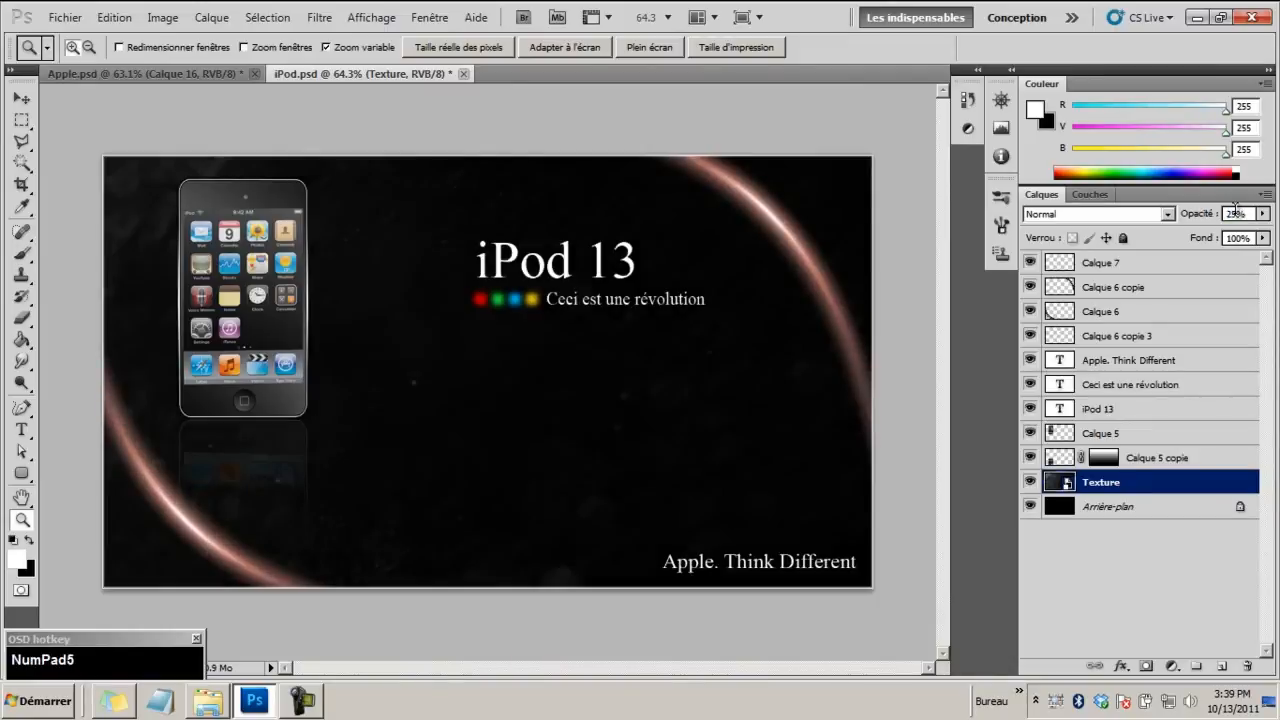
{"action": "left_click", "coordinate": [1236, 208]}
{"action": "type", "text": "20"}
Add a layer mask to Texture and fill it with a black-to-white radial gradient from the canvas centre past the lower-right corner
{"action": "left_click", "coordinate": [1147, 668]}
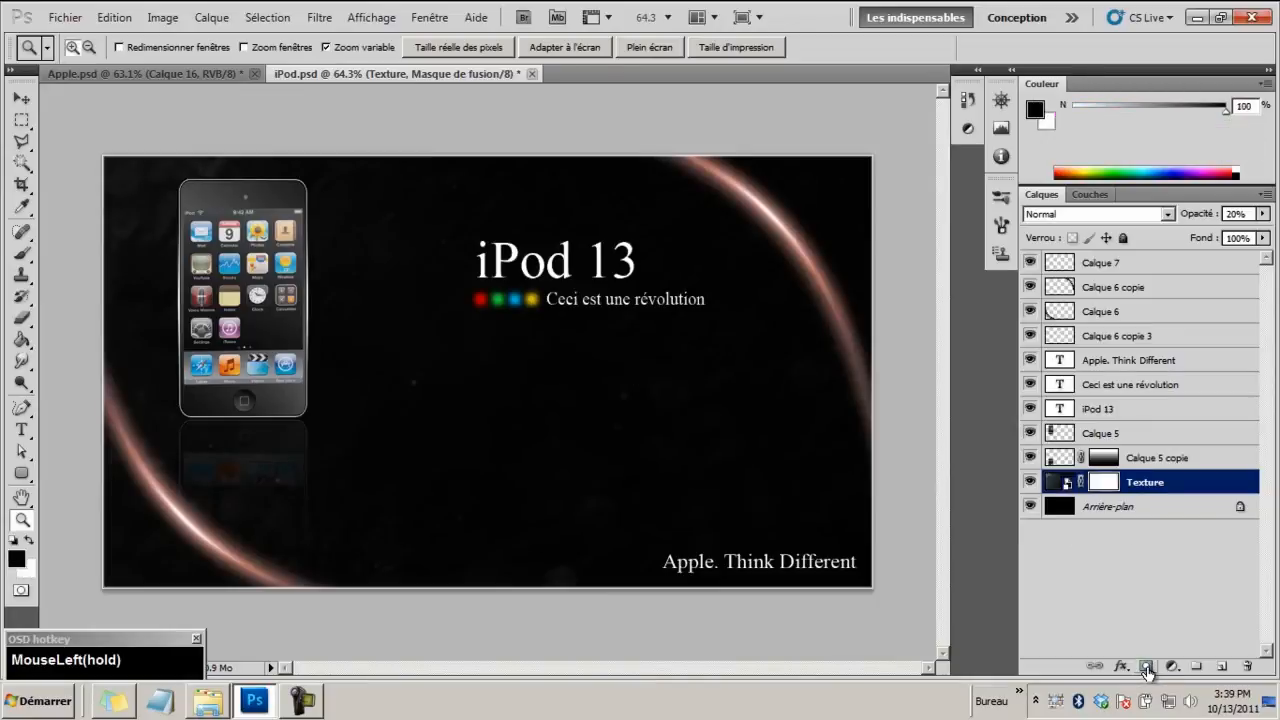
{"action": "right_click", "coordinate": [21, 340]}
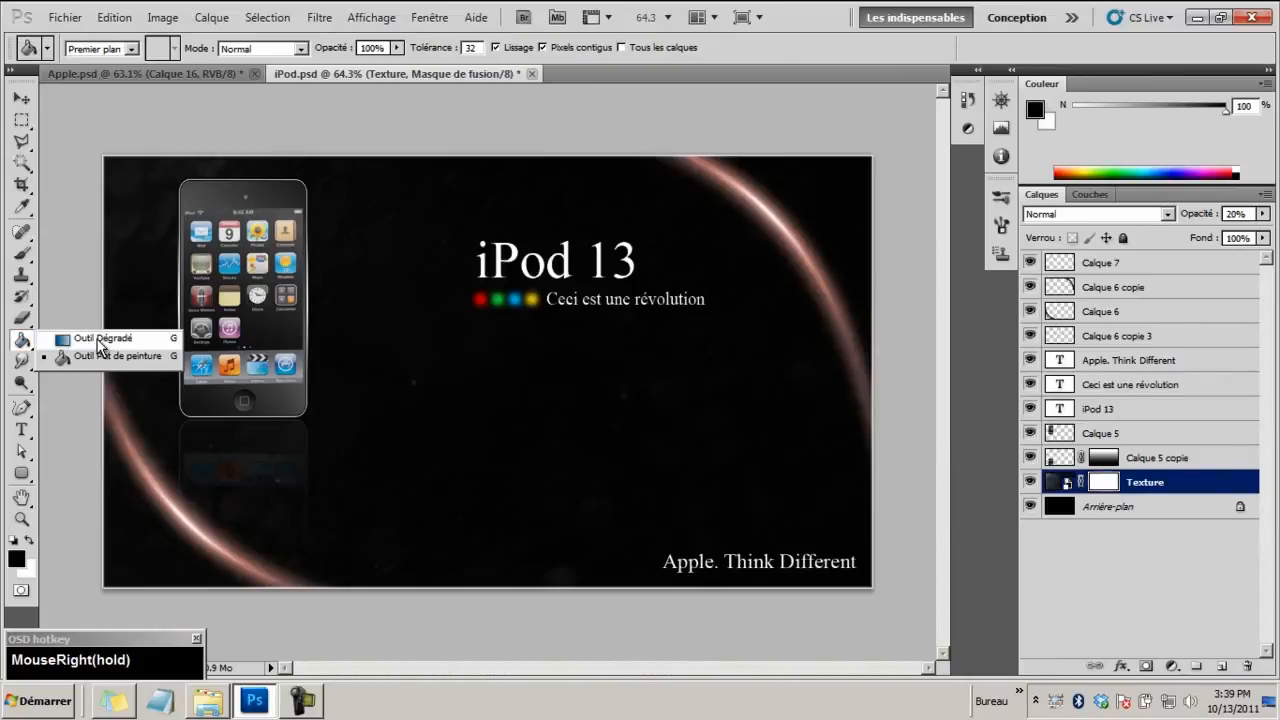
{"action": "left_click", "coordinate": [98, 345]}
{"action": "left_click", "coordinate": [187, 49]}
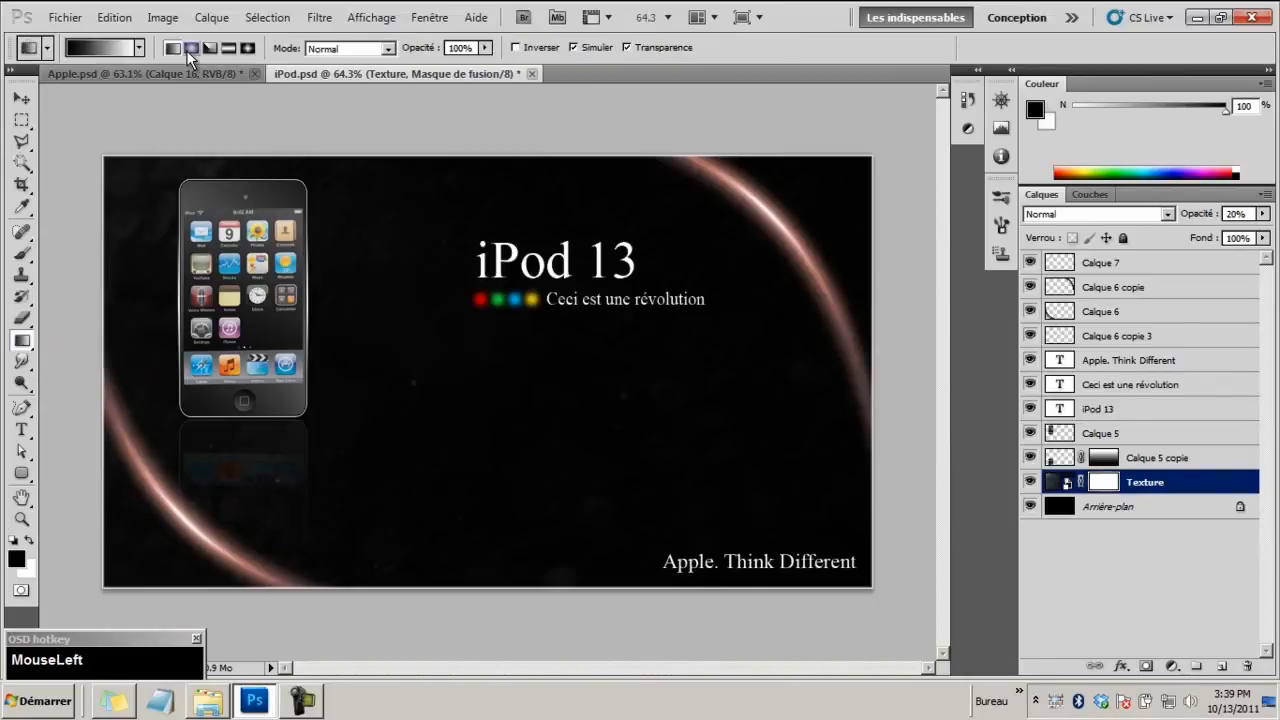
{"action": "right_click", "coordinate": [188, 50]}
{"action": "left_click", "coordinate": [190, 46]}
{"action": "left_click_drag", "start_coordinate": [572, 427], "coordinate": [870, 588]}
{"action": "left_click_drag", "start_coordinate": [480, 372], "coordinate": [990, 650]}
{"action": "left_click_drag", "start_coordinate": [936, 616], "coordinate": [936, 616]}
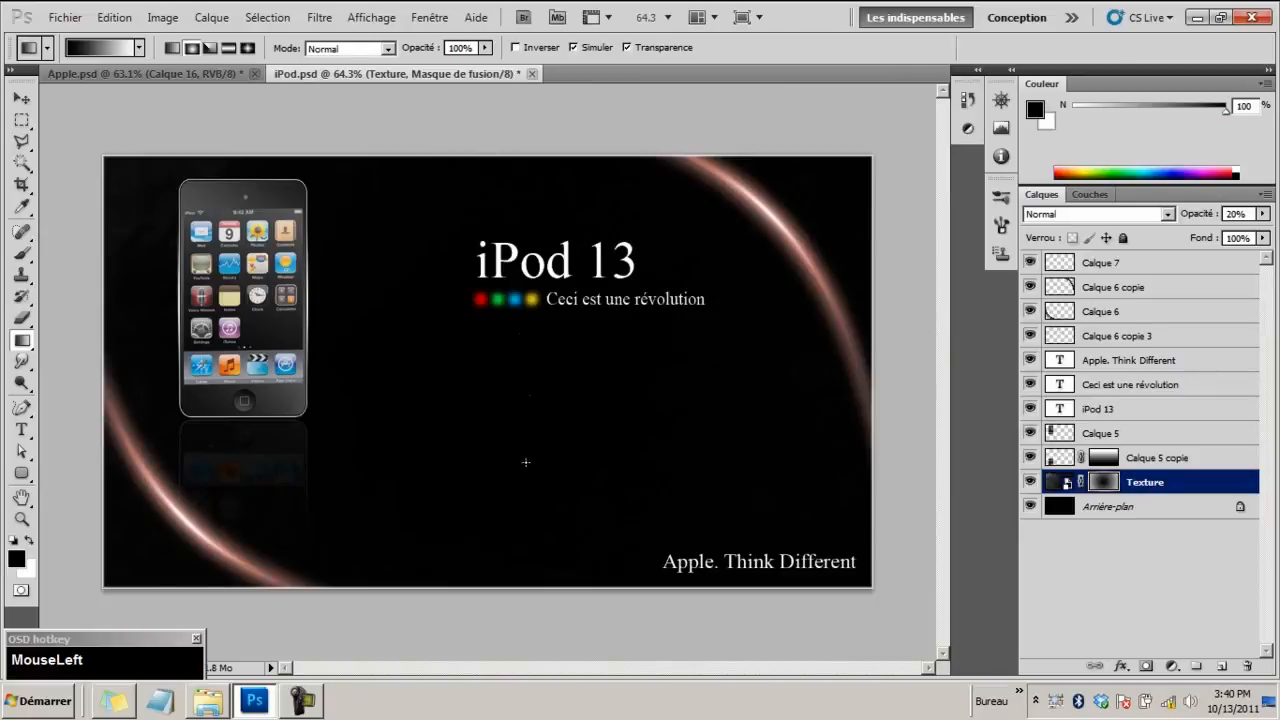
Compare the textured iPod.psd advert with the reference design in Apple.psd
{"action": "key", "text": "z"}
{"action": "mouse_move", "coordinate": [493, 283]}
{"action": "left_mouse_down"}
{"action": "mouse_move", "coordinate": [454, 287]}
{"action": "mouse_move", "coordinate": [469, 288]}
{"action": "left_mouse_up"}
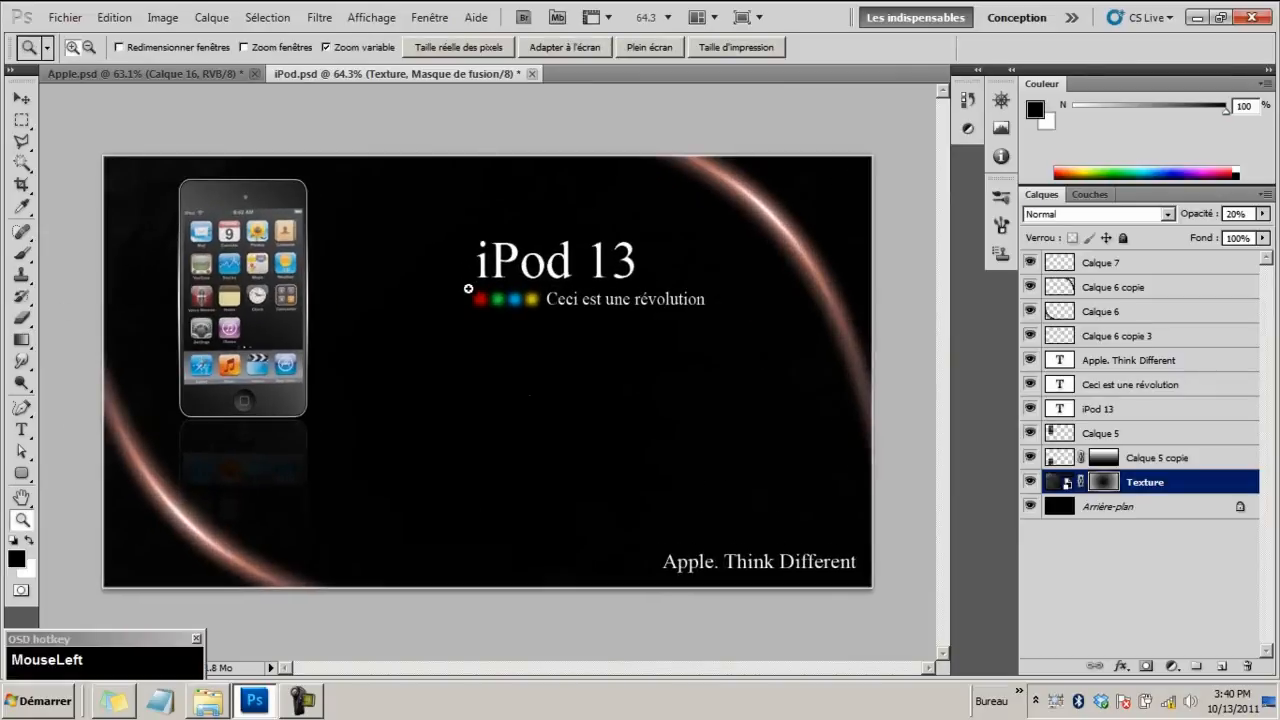
{"action": "left_click", "coordinate": [169, 76]}
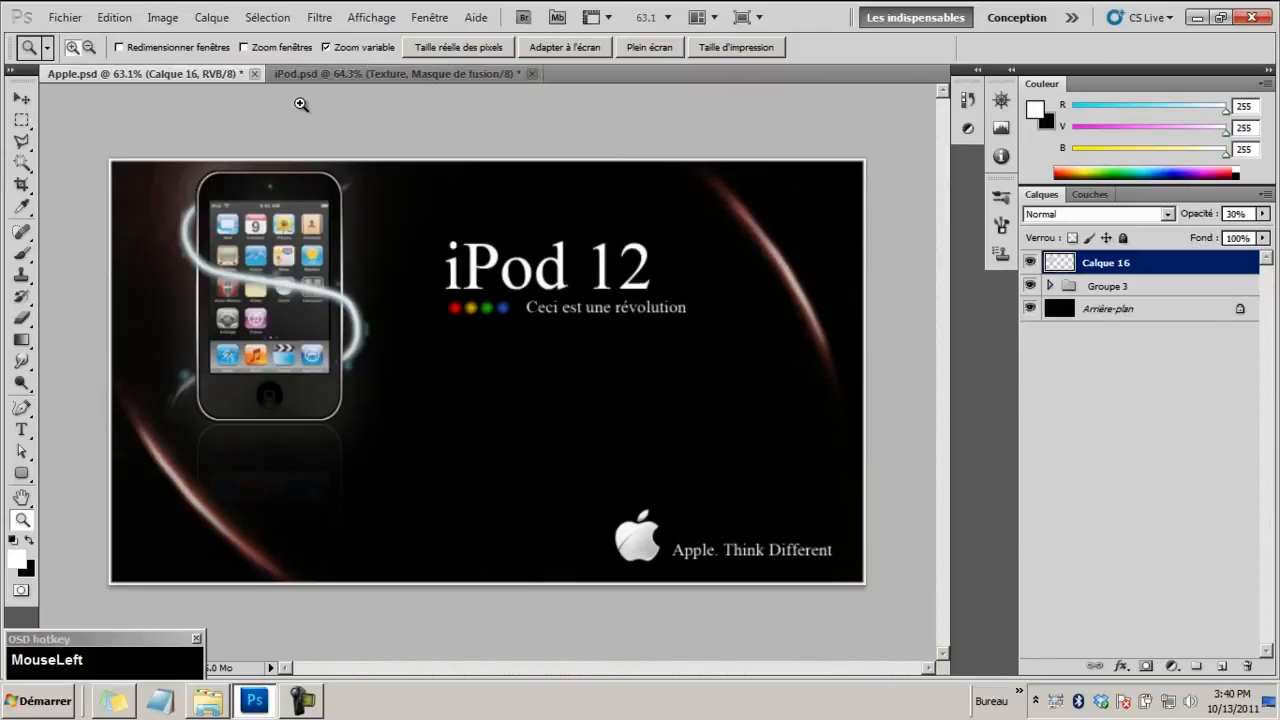
{"action": "left_click", "coordinate": [327, 74]}
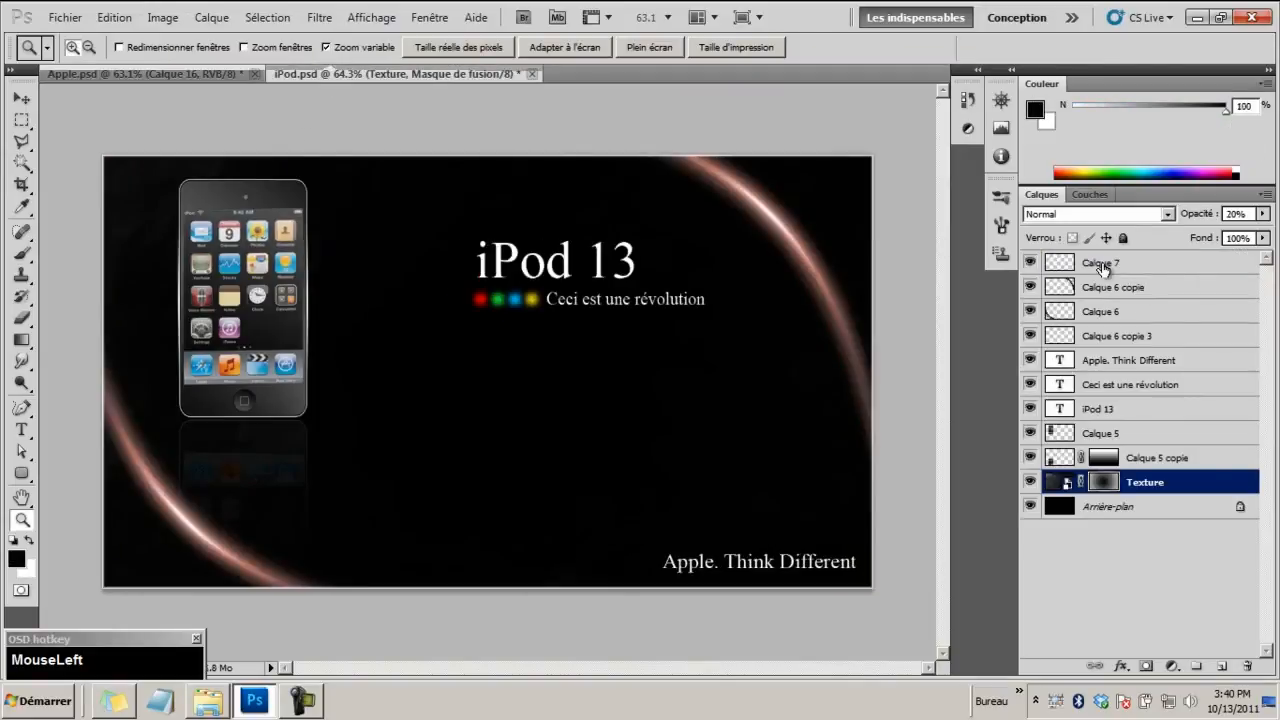
Add a new layer above Calque 7 and draw a freeform S-shaped path winding around the iPod from its lower-left side to above its top
{"action": "left_click_drag", "start_coordinate": [1100, 268], "coordinate": [1222, 668]}
{"action": "left_click", "coordinate": [1222, 667]}
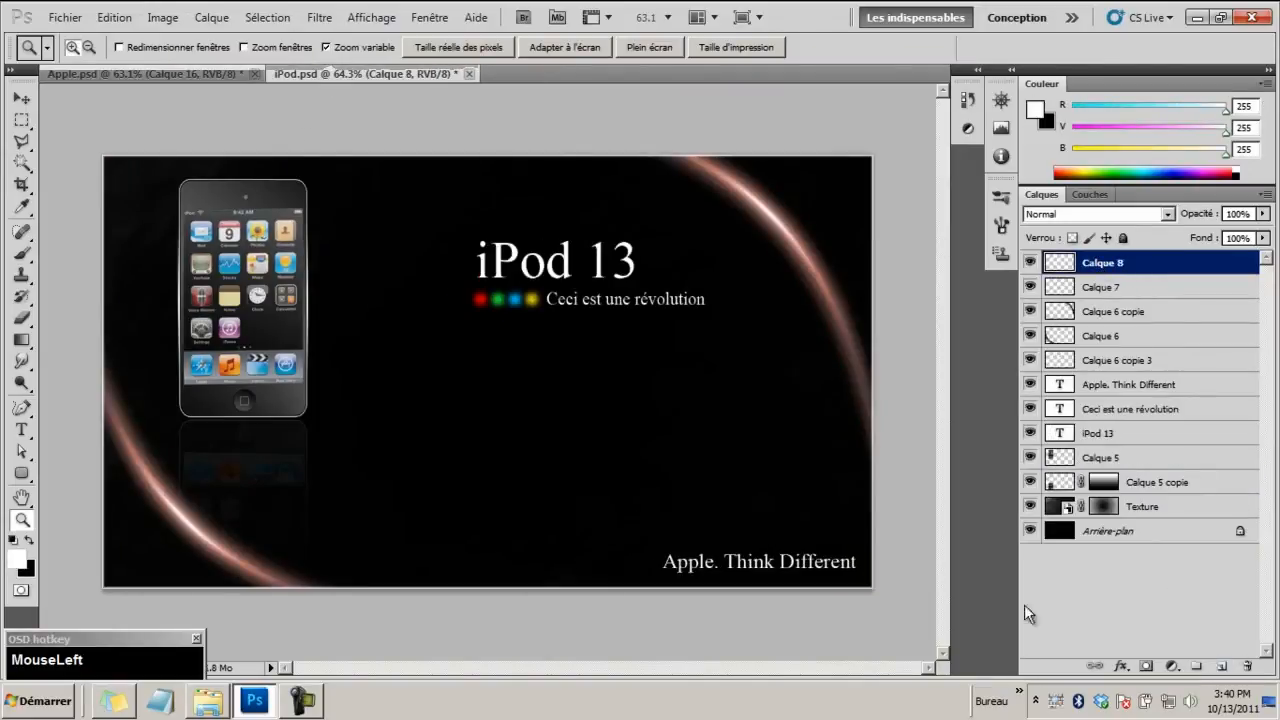
{"action": "left_click", "coordinate": [22, 410]}
{"action": "right_click", "coordinate": [22, 410]}
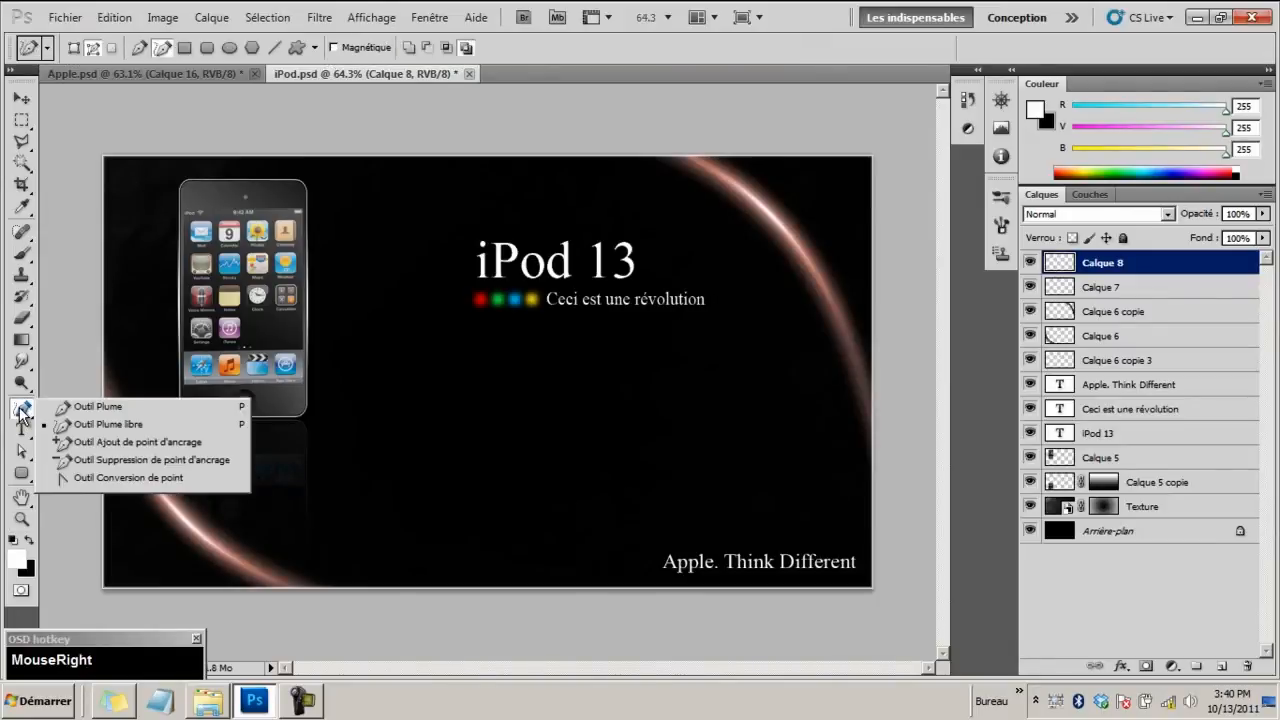
{"action": "left_click", "coordinate": [85, 426]}
{"action": "left_click", "coordinate": [196, 393]}
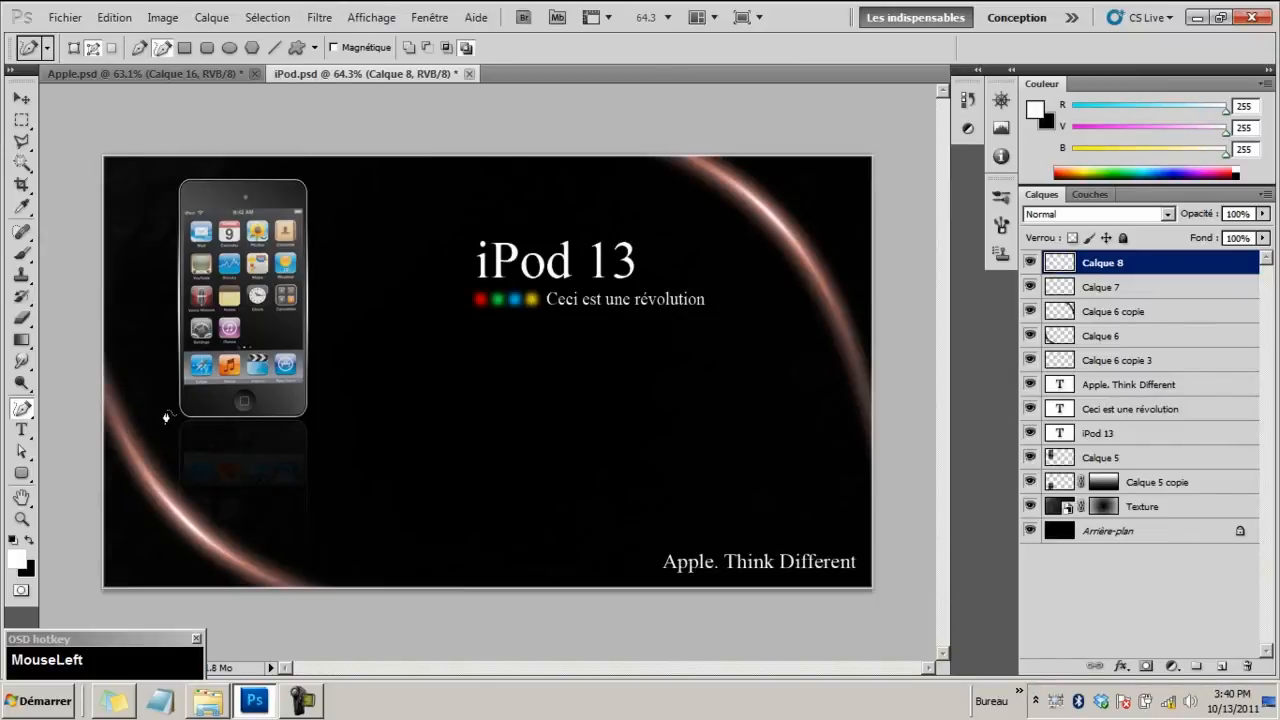
{"action": "mouse_move", "coordinate": [167, 421]}
{"action": "left_mouse_down"}
{"action": "mouse_move", "coordinate": [169, 382]}
{"action": "mouse_move", "coordinate": [309, 332]}
{"action": "mouse_move", "coordinate": [323, 306]}
{"action": "mouse_move", "coordinate": [296, 282]}
{"action": "mouse_move", "coordinate": [189, 268]}
{"action": "mouse_move", "coordinate": [158, 251]}
{"action": "mouse_move", "coordinate": [161, 225]}
{"action": "mouse_move", "coordinate": [316, 190]}
{"action": "mouse_move", "coordinate": [346, 164]}
{"action": "left_mouse_up"}
Configure a white brush with 60% opacity, 15 px size and 14% hardness
{"action": "right_click", "coordinate": [21, 253]}
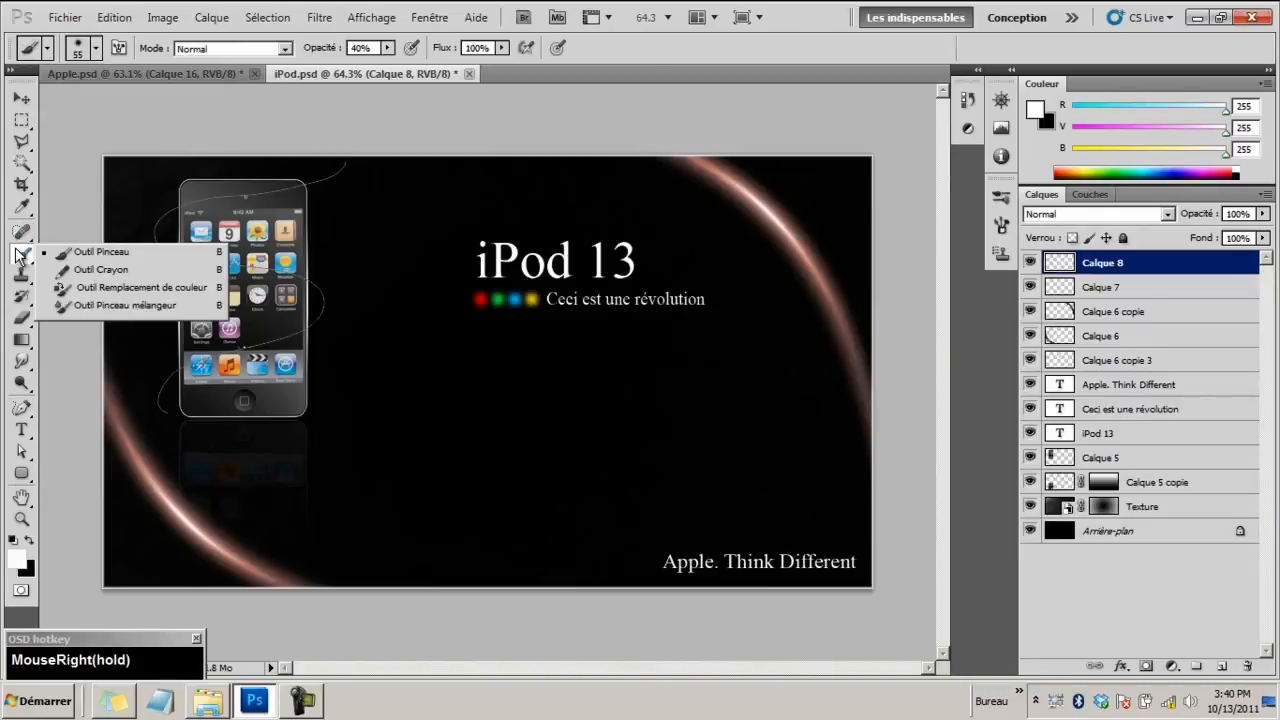
{"action": "left_click", "coordinate": [70, 252]}
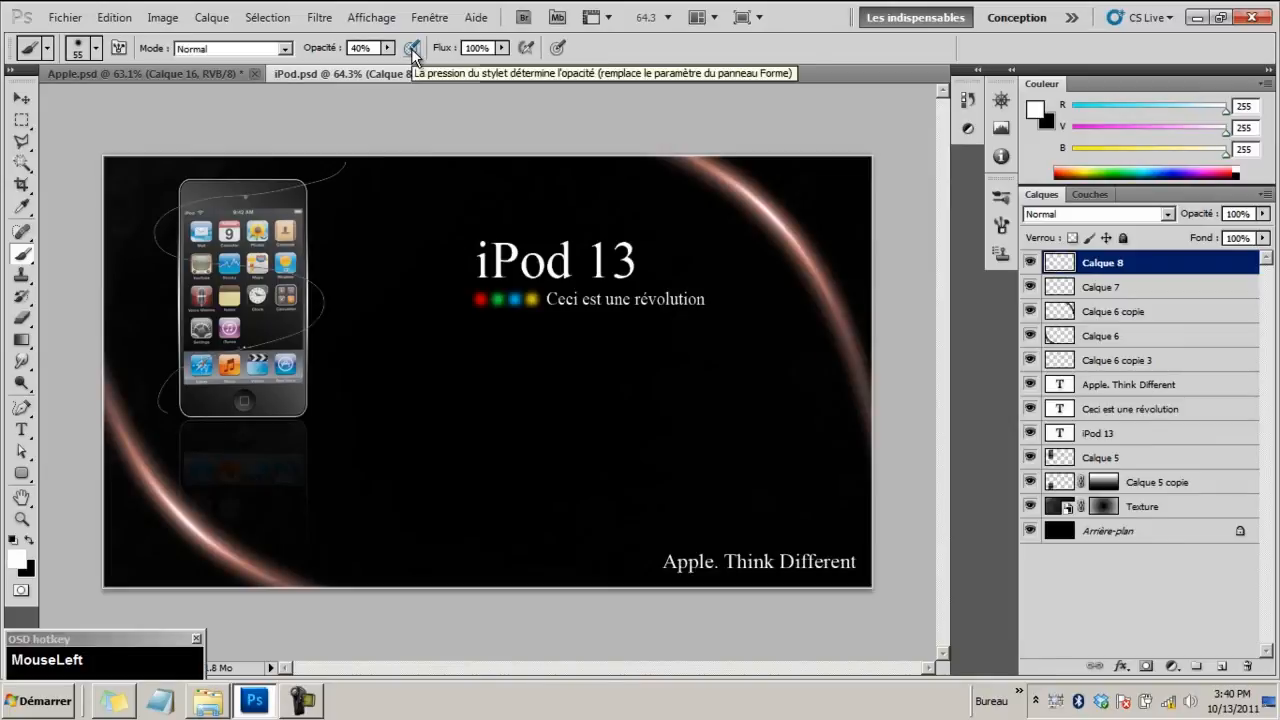
{"action": "left_click", "coordinate": [412, 49]}
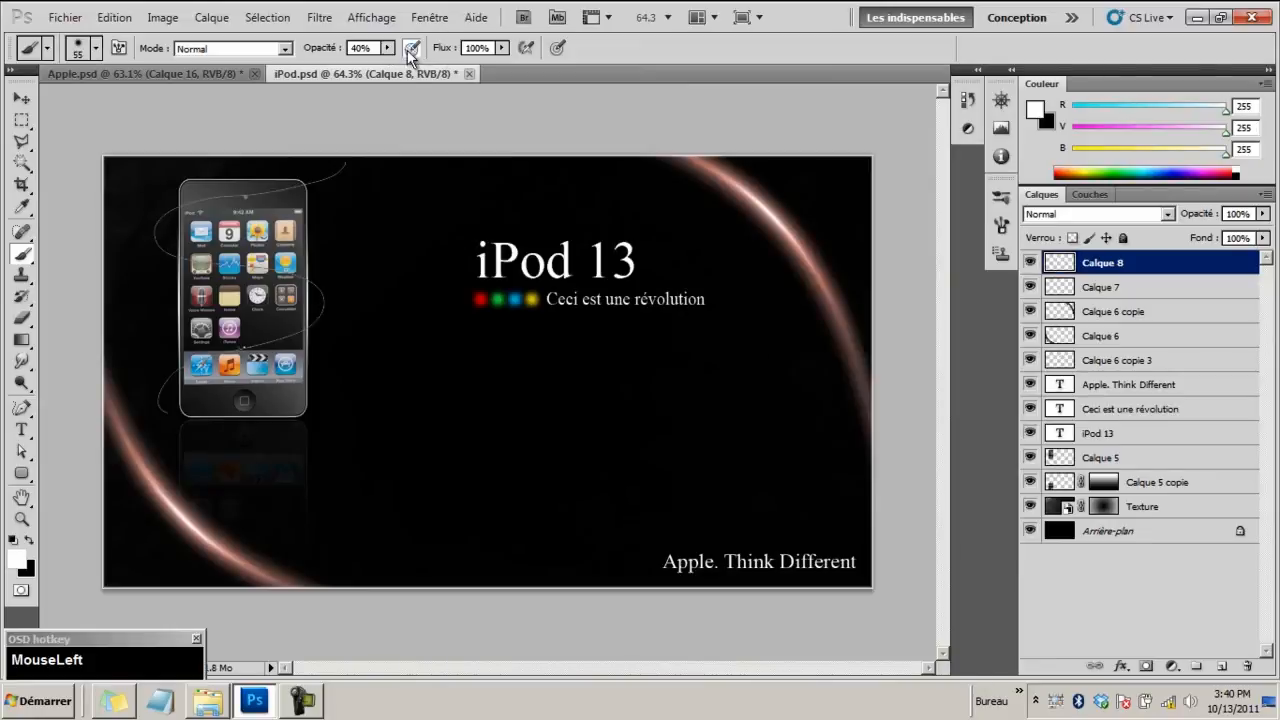
{"action": "left_click", "coordinate": [387, 48]}
{"action": "left_click_drag", "start_coordinate": [388, 64], "coordinate": [406, 70]}
{"action": "left_click", "coordinate": [372, 48]}
{"action": "type", "text": "60"}
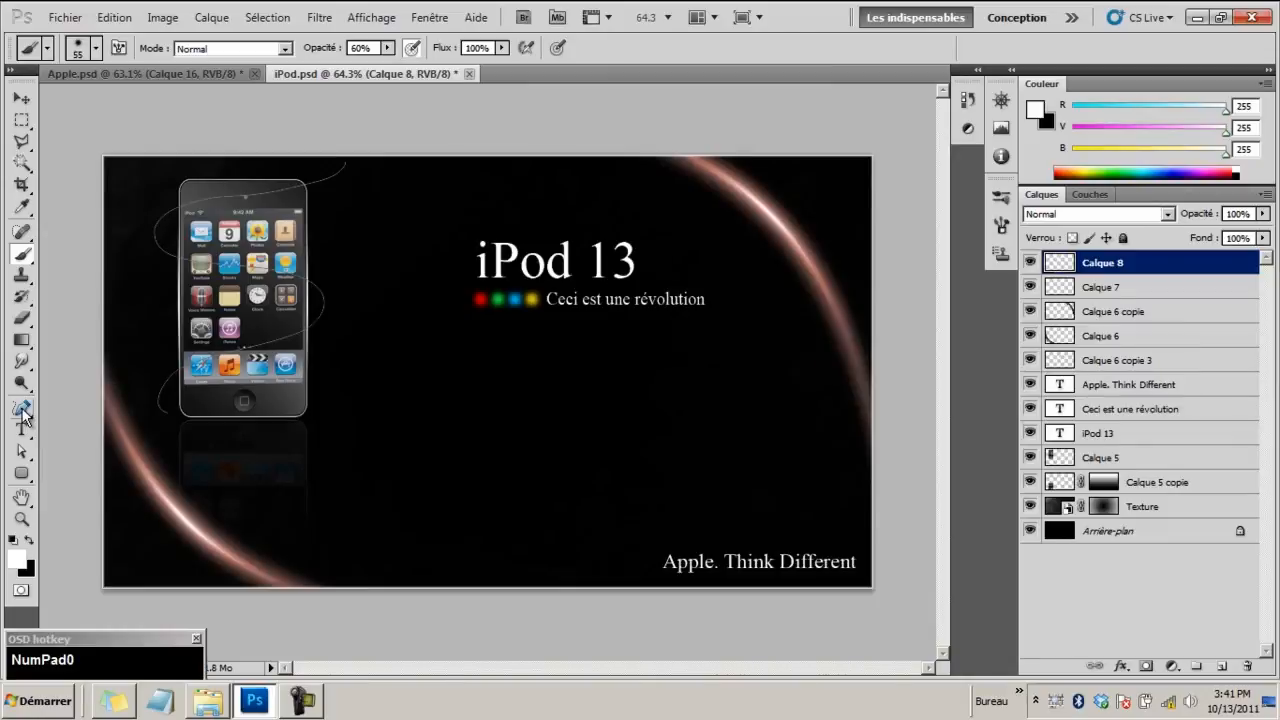
{"action": "right_click", "coordinate": [484, 290]}
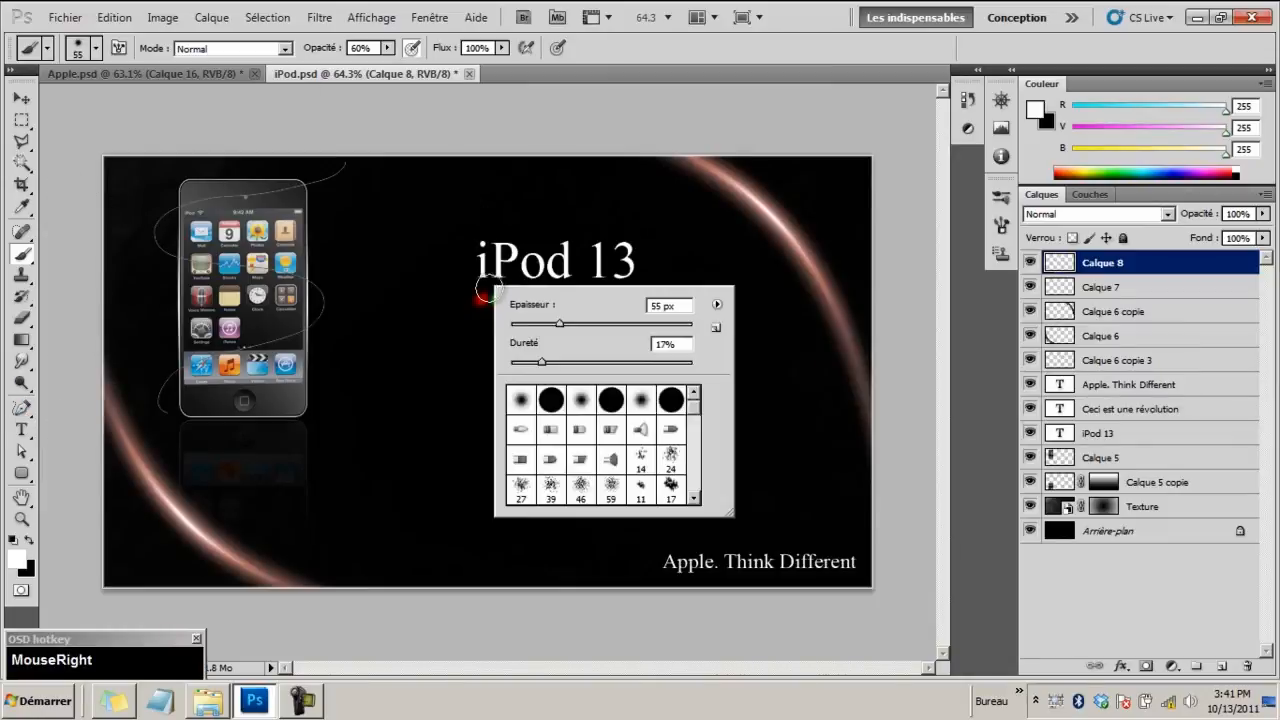
{"action": "mouse_move", "coordinate": [541, 362]}
{"action": "left_mouse_down"}
{"action": "mouse_move", "coordinate": [529, 362]}
{"action": "mouse_move", "coordinate": [528, 323]}
{"action": "mouse_move", "coordinate": [520, 366]}
{"action": "mouse_move", "coordinate": [539, 375]}
{"action": "left_mouse_up"}
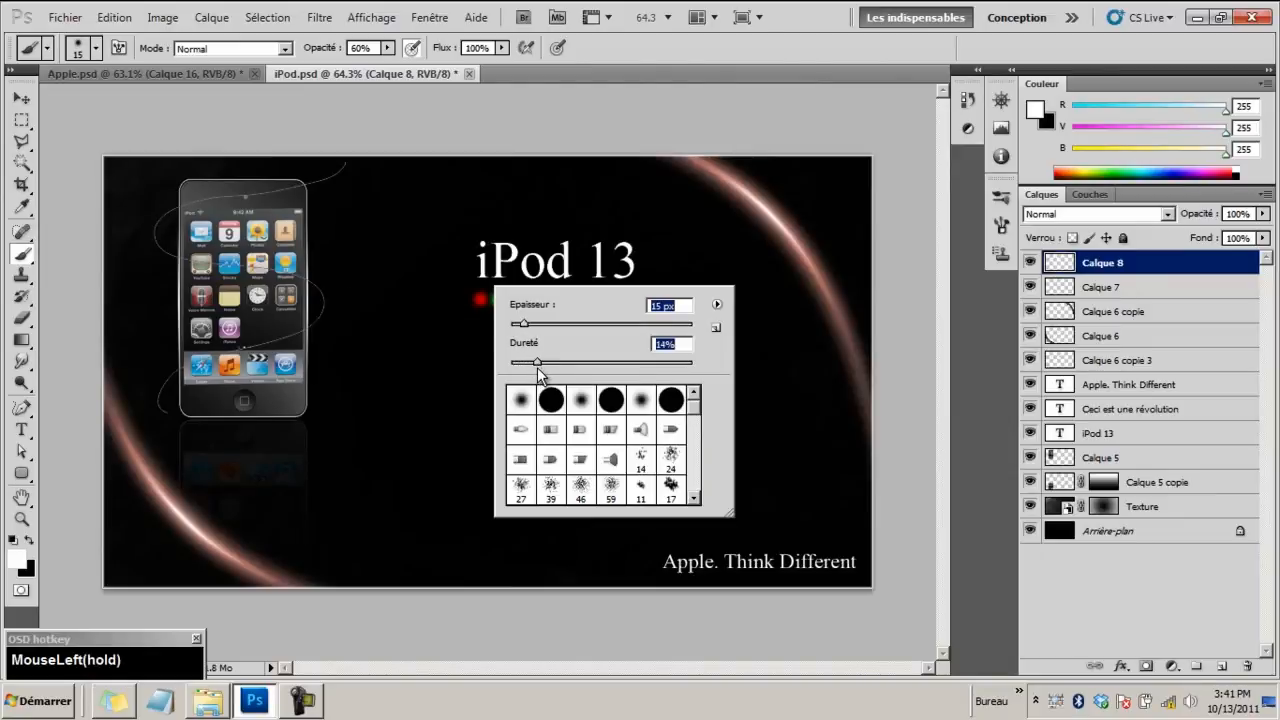
Stroke the S-shaped path with the brush (Forme), keeping pressure simulation on
{"action": "right_click", "coordinate": [22, 409]}
{"action": "left_click", "coordinate": [97, 406]}
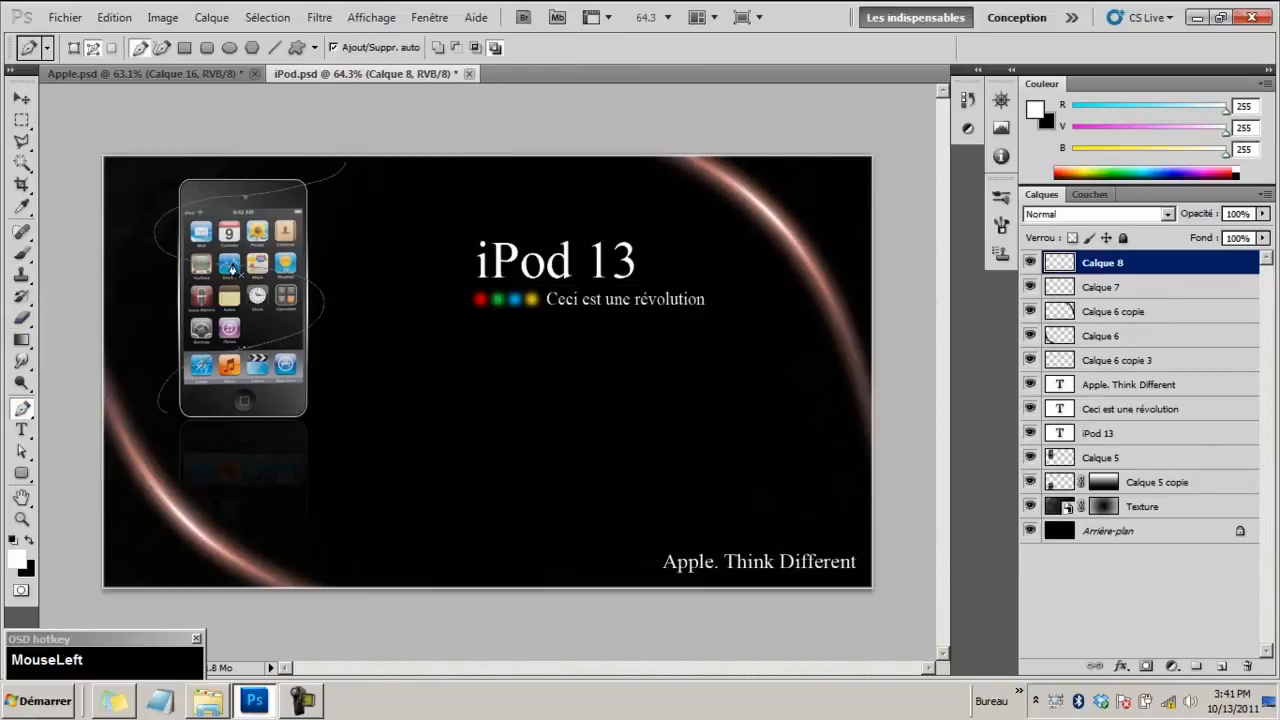
{"action": "right_click", "coordinate": [232, 271]}
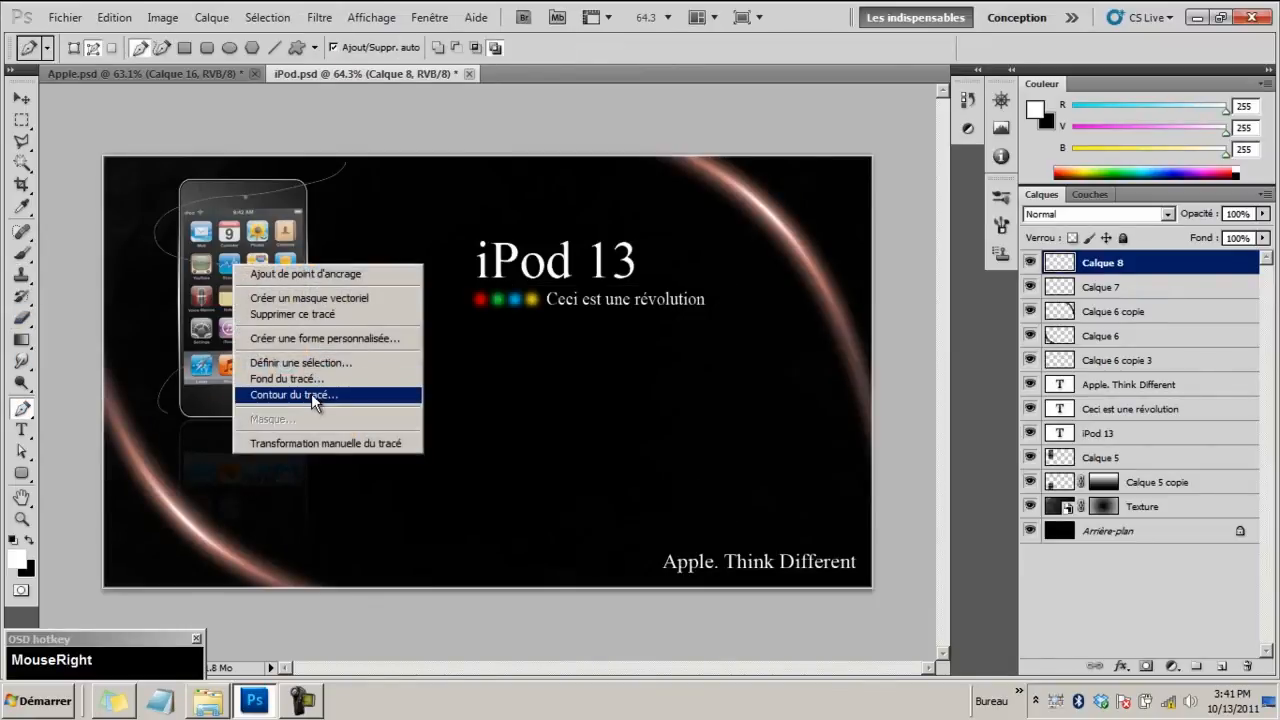
{"action": "left_click", "coordinate": [311, 394]}
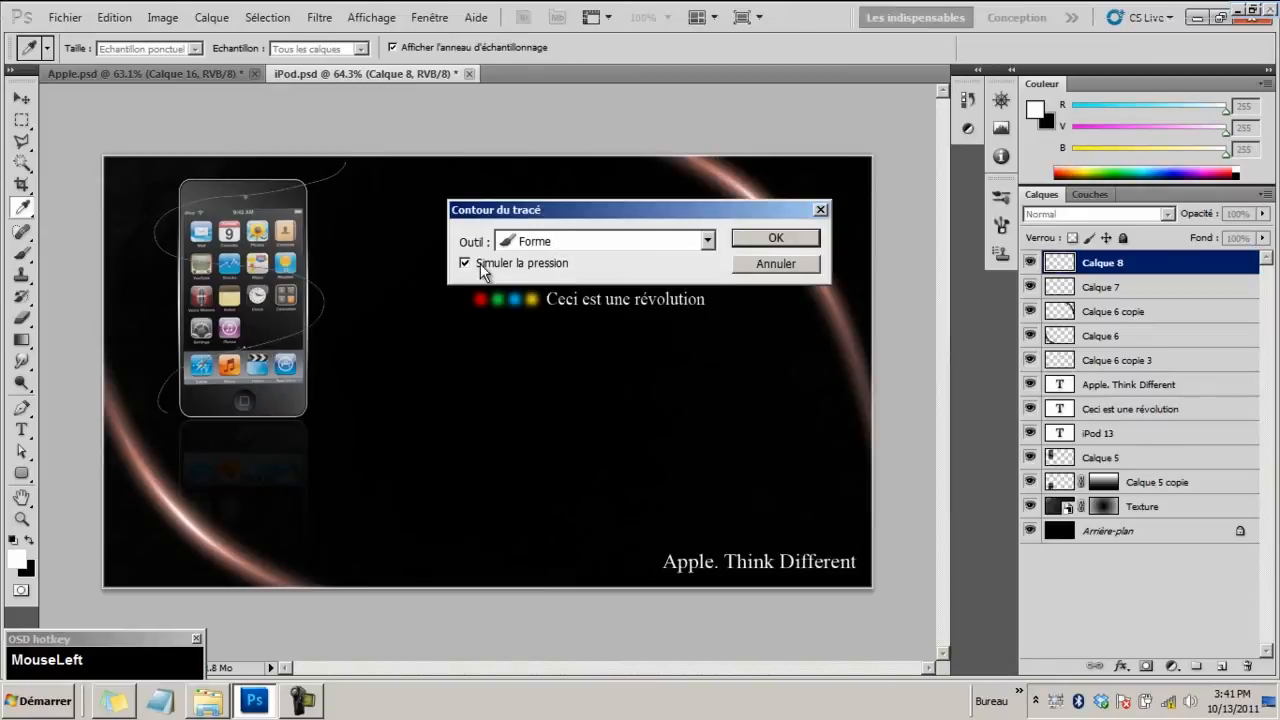
{"action": "left_click", "coordinate": [465, 263]}
{"action": "left_click", "coordinate": [586, 241]}
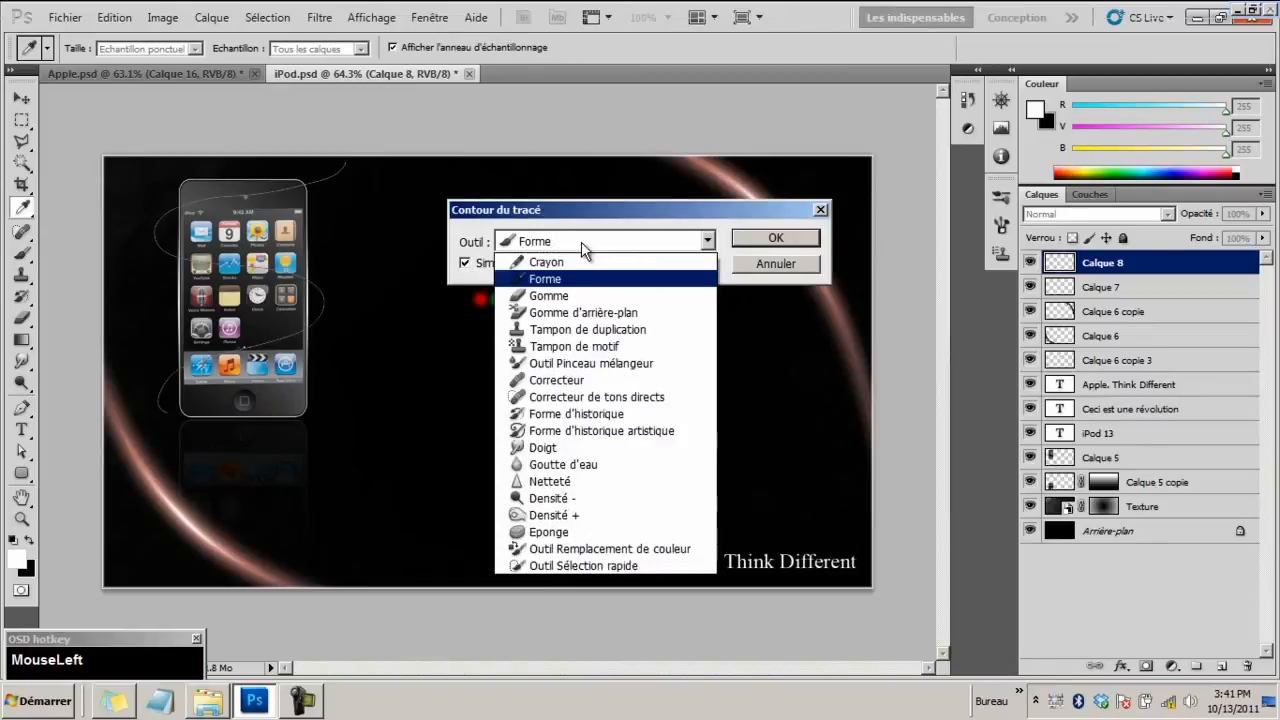
{"action": "left_click", "coordinate": [576, 285]}
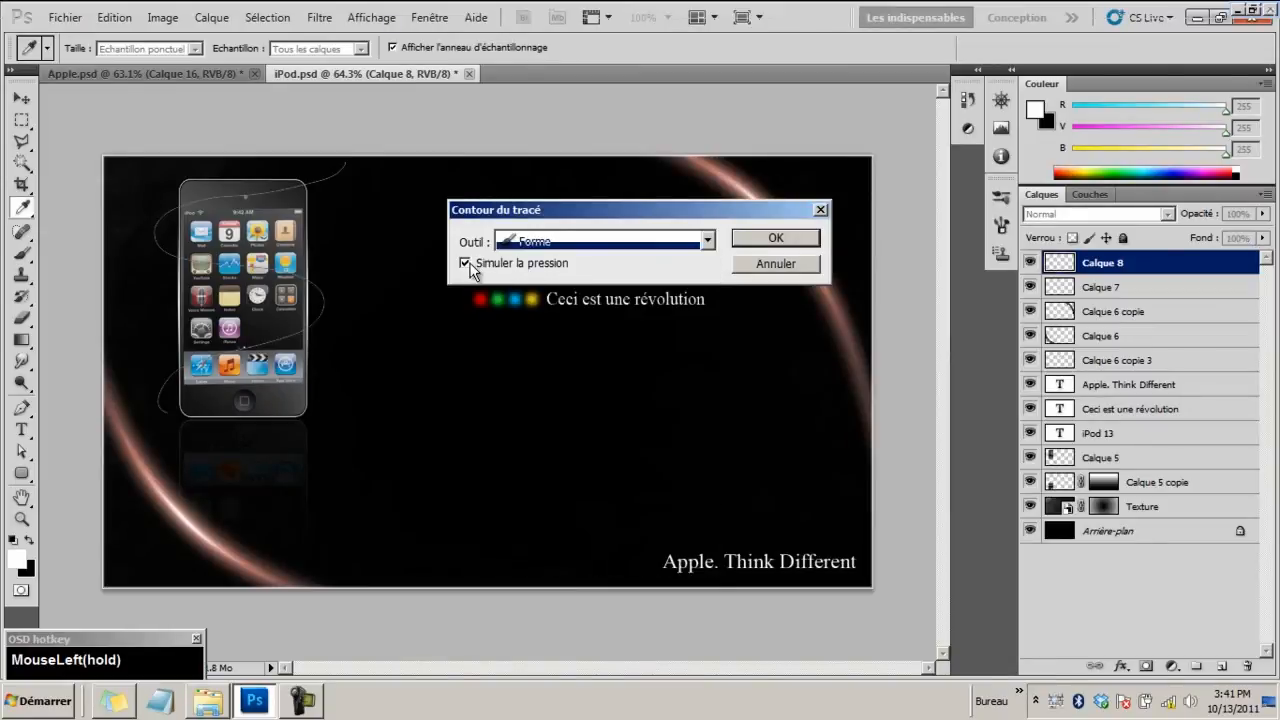
{"action": "left_click", "coordinate": [768, 240]}
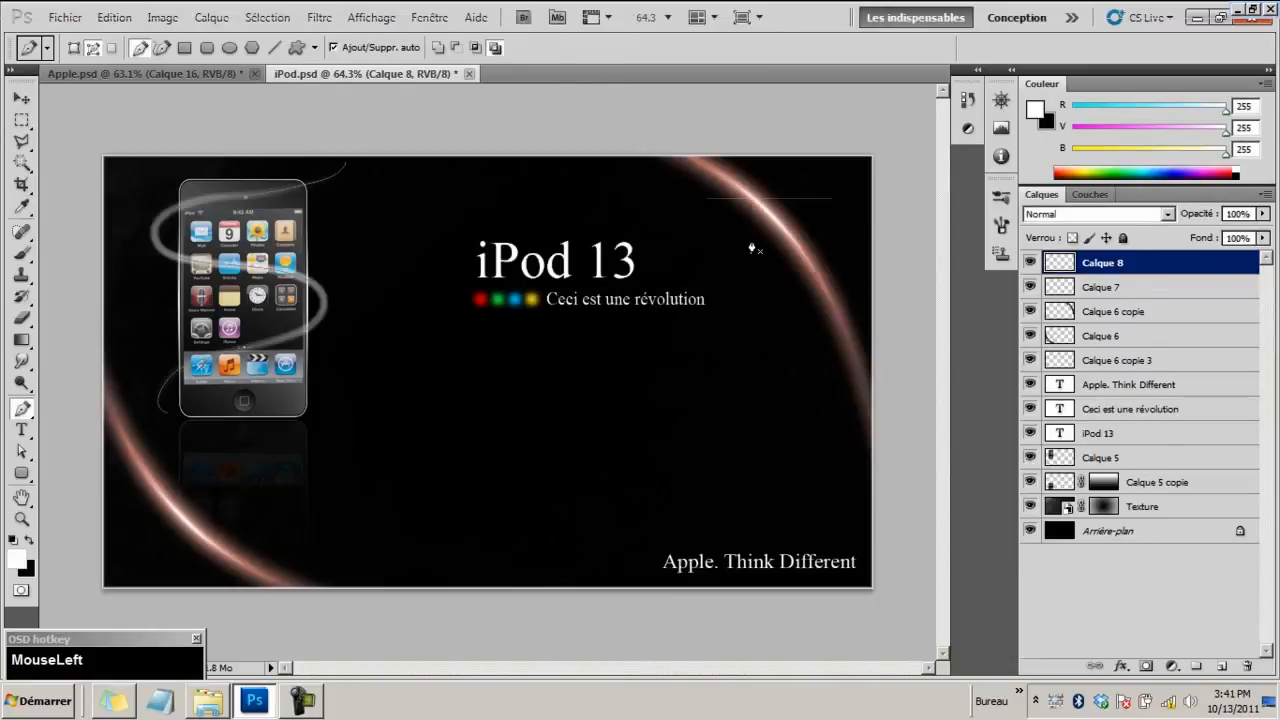
Inspect the stroked trail around the iPod up close, then undo the stroke
{"action": "left_click", "coordinate": [22, 519]}
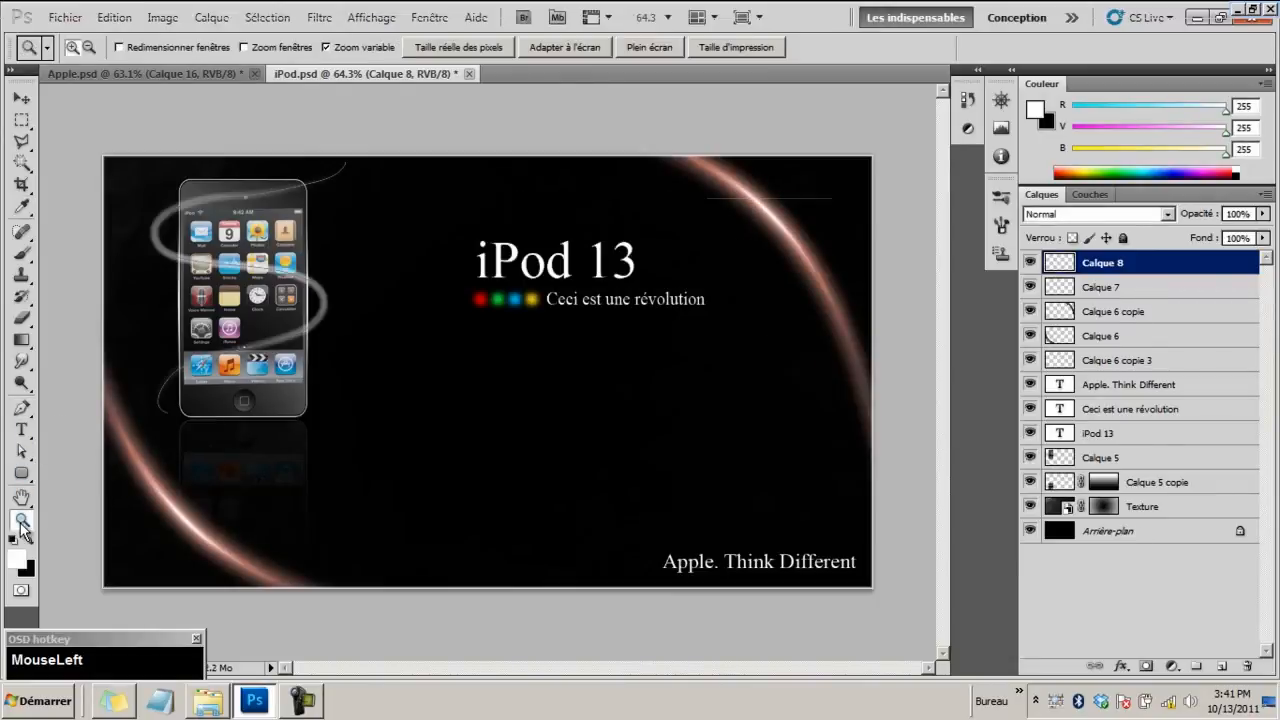
{"action": "left_click", "coordinate": [186, 364]}
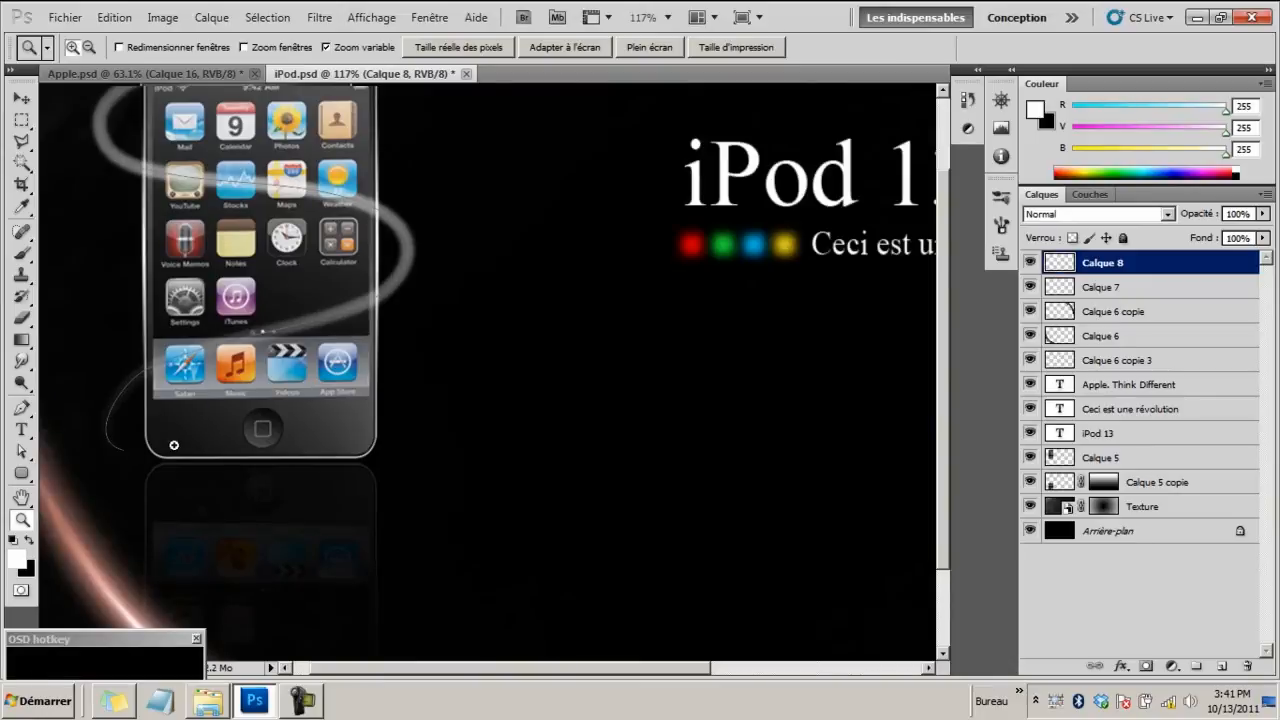
{"action": "left_click_drag", "start_coordinate": [279, 246], "coordinate": [248, 249]}
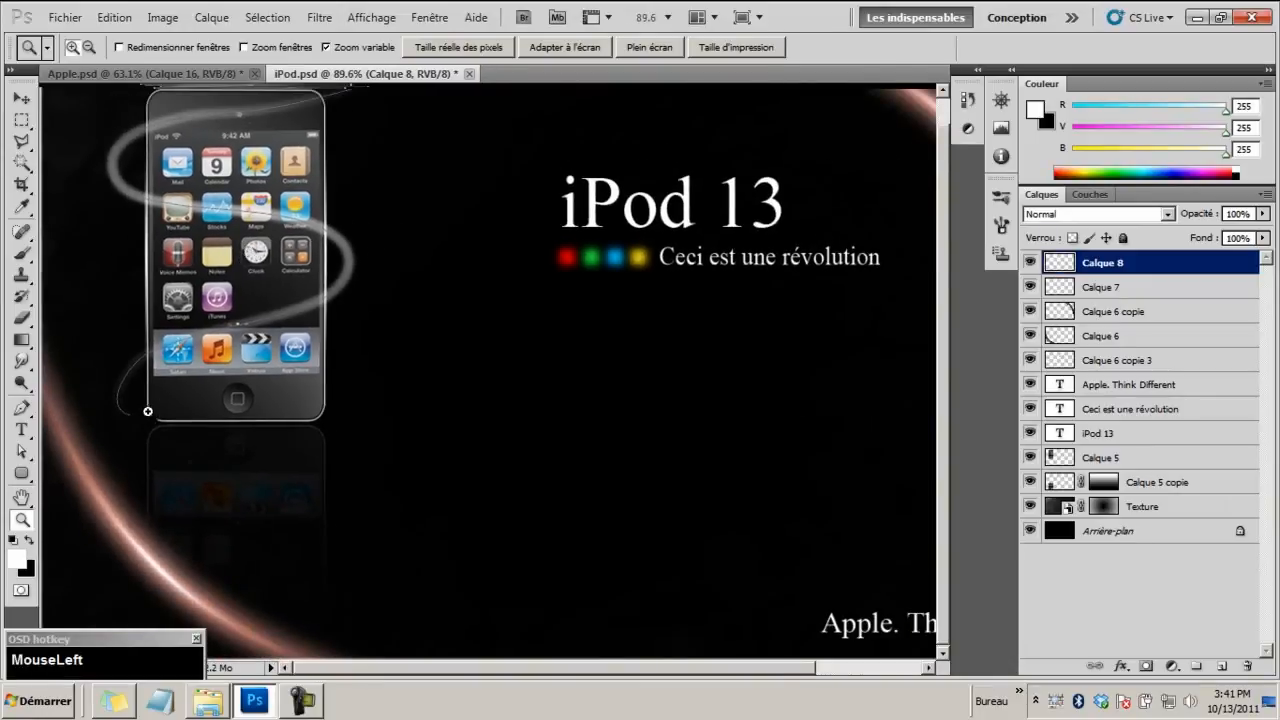
{"action": "left_click_drag", "start_coordinate": [327, 297], "coordinate": [305, 295]}
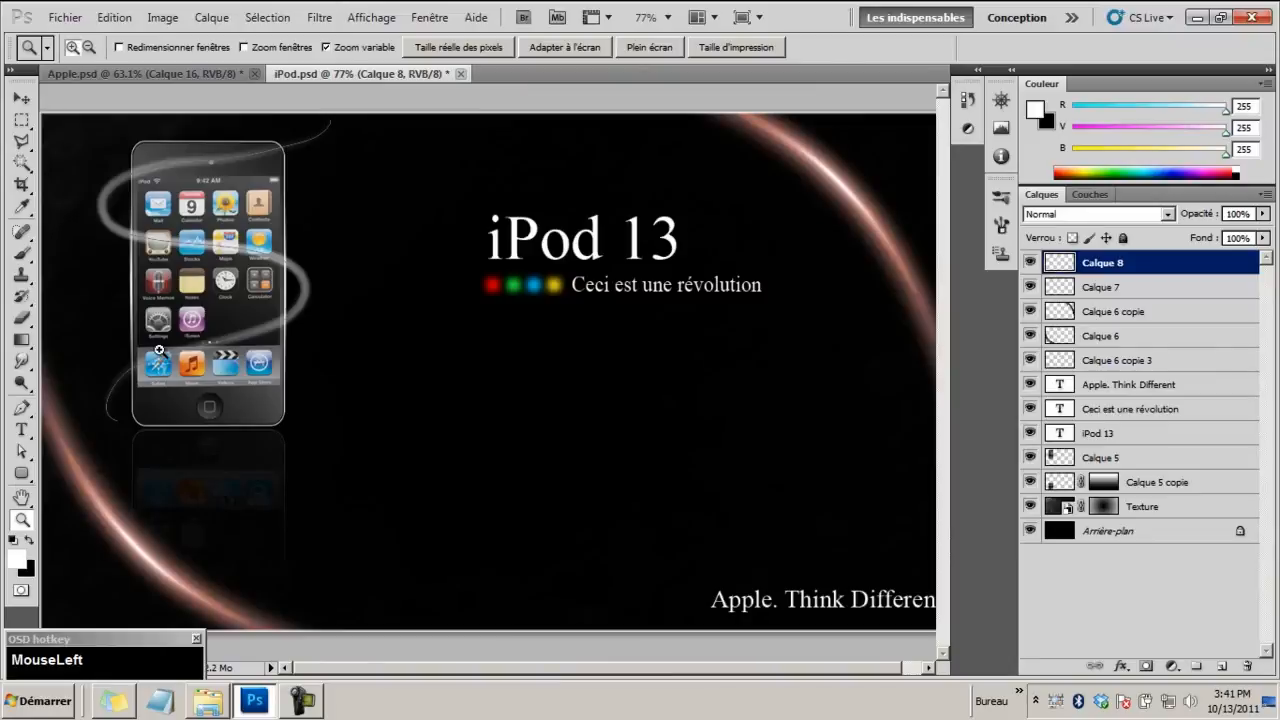
{"action": "left_click", "coordinate": [25, 256]}
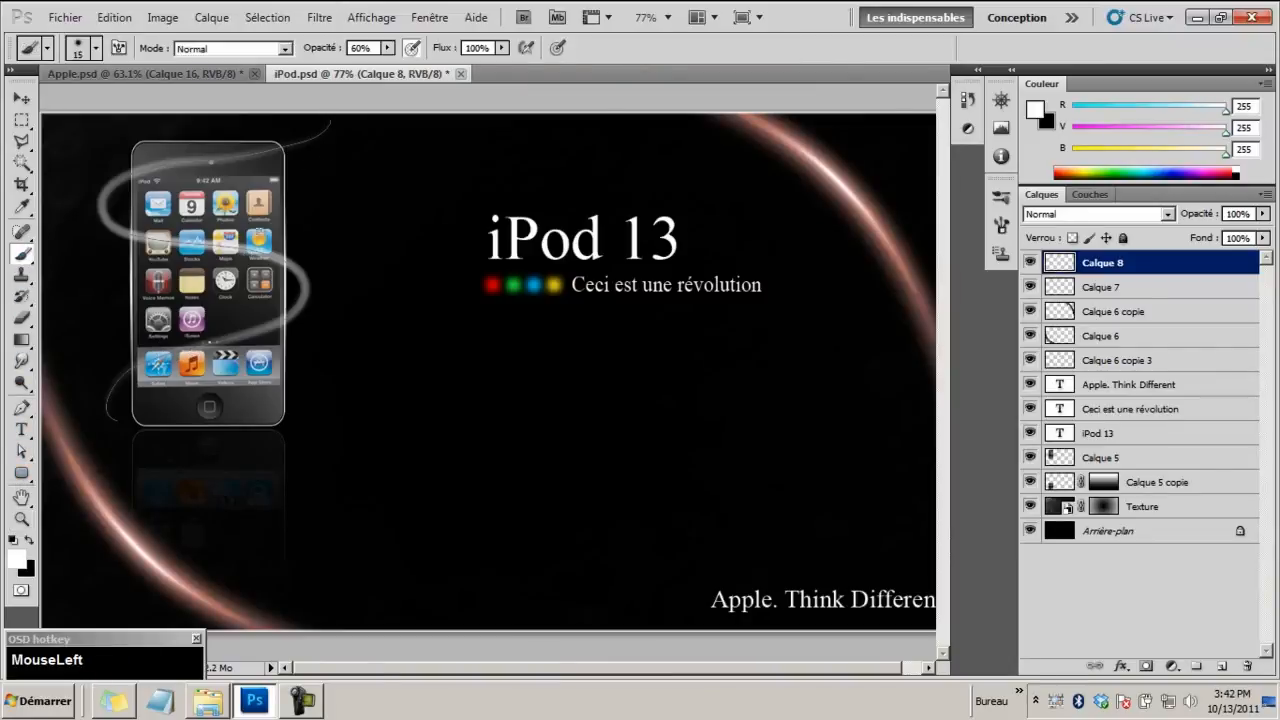
{"action": "key", "text": "ctrl+alt+z"}
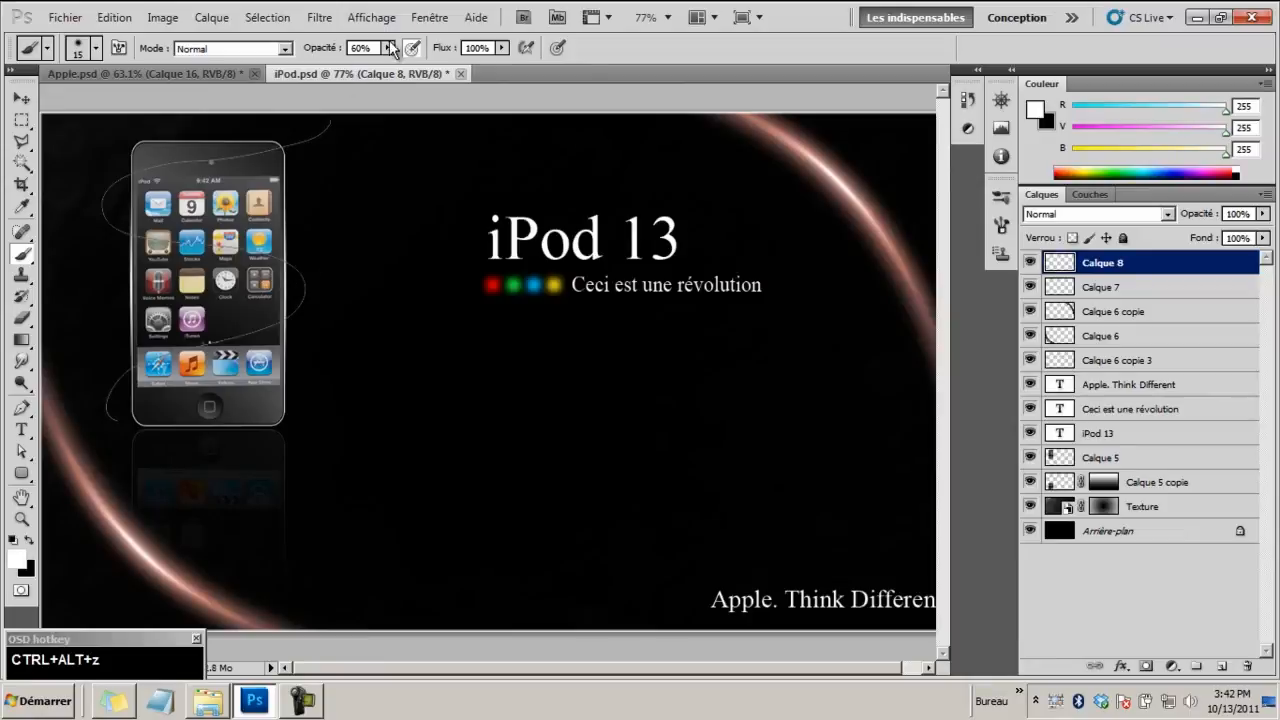
Stroke the path again with the brush at 100% opacity and simulated pressure, and delete the path
{"action": "left_click_drag", "start_coordinate": [388, 48], "coordinate": [542, 67]}
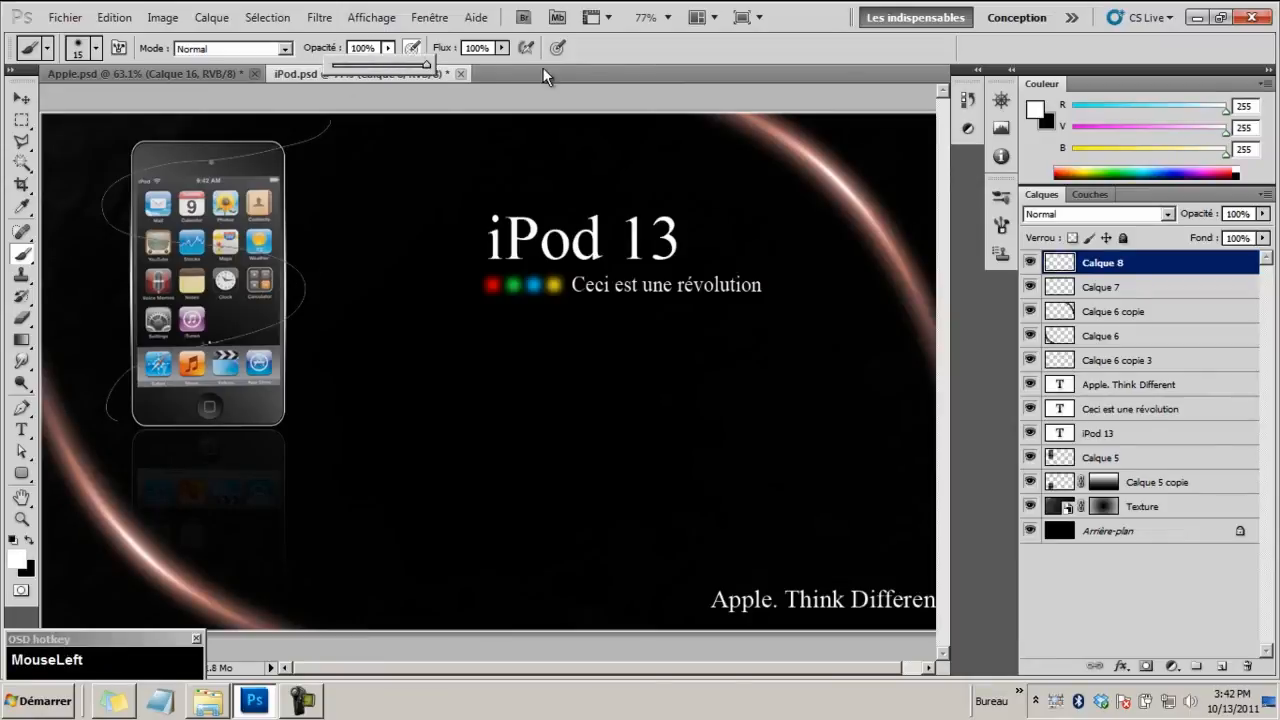
{"action": "left_click", "coordinate": [22, 410]}
{"action": "right_click", "coordinate": [212, 244]}
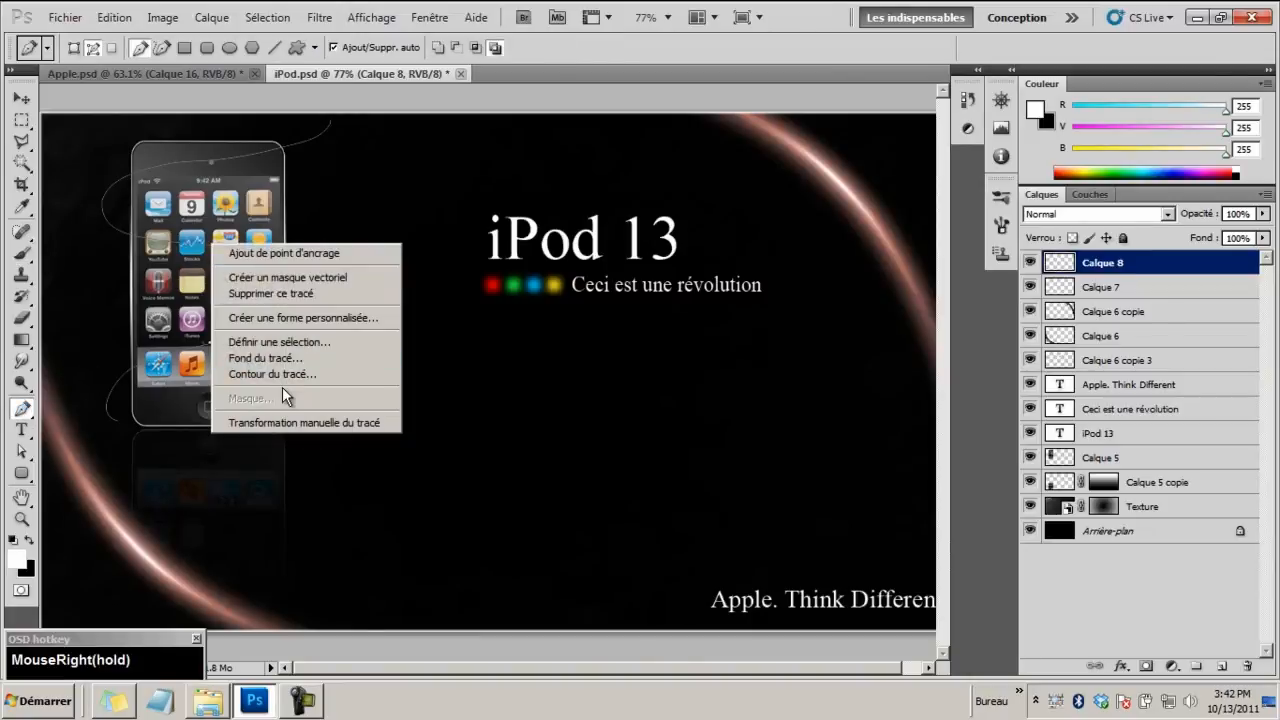
{"action": "left_click", "coordinate": [284, 376]}
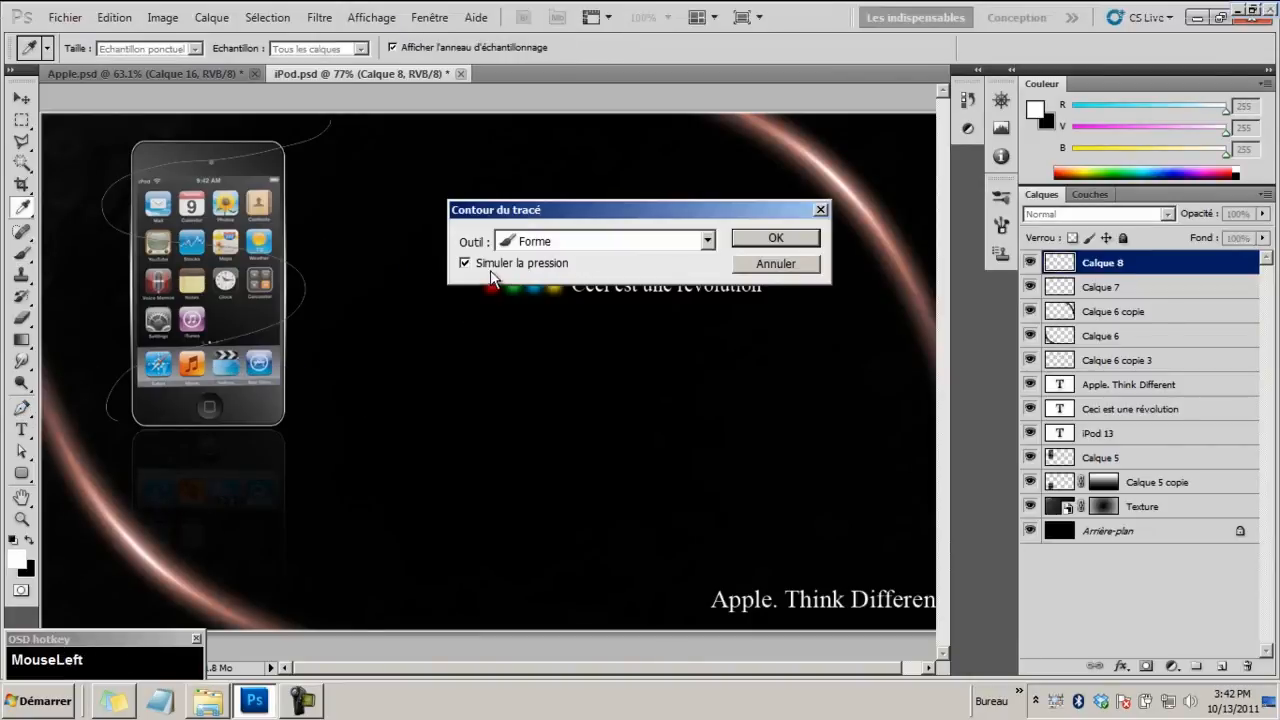
{"action": "left_click", "coordinate": [766, 243]}
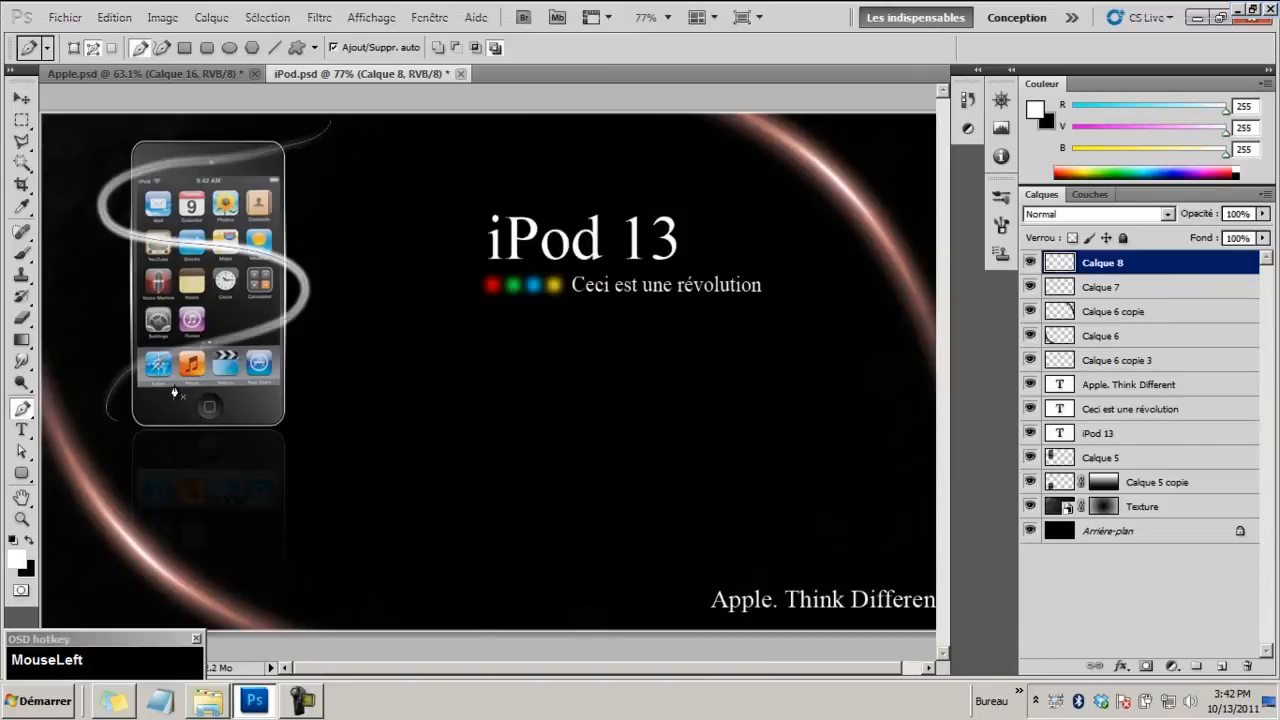
{"action": "right_click", "coordinate": [172, 256]}
{"action": "left_click", "coordinate": [236, 277]}
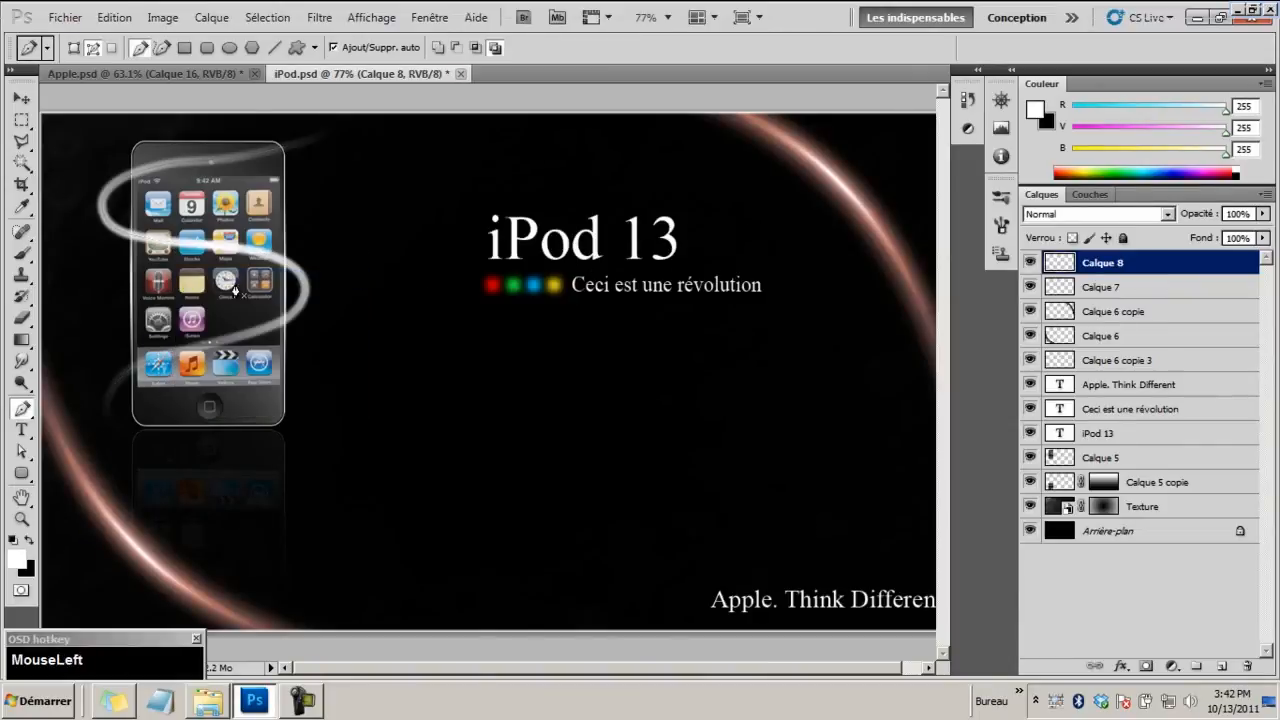
After checking the trail in Apple.psd, delete the part of Calque 8's light trail crossing the lower half of the iPod and deselect
{"action": "key", "text": "z"}
{"action": "left_click_drag", "start_coordinate": [222, 281], "coordinate": [255, 289]}
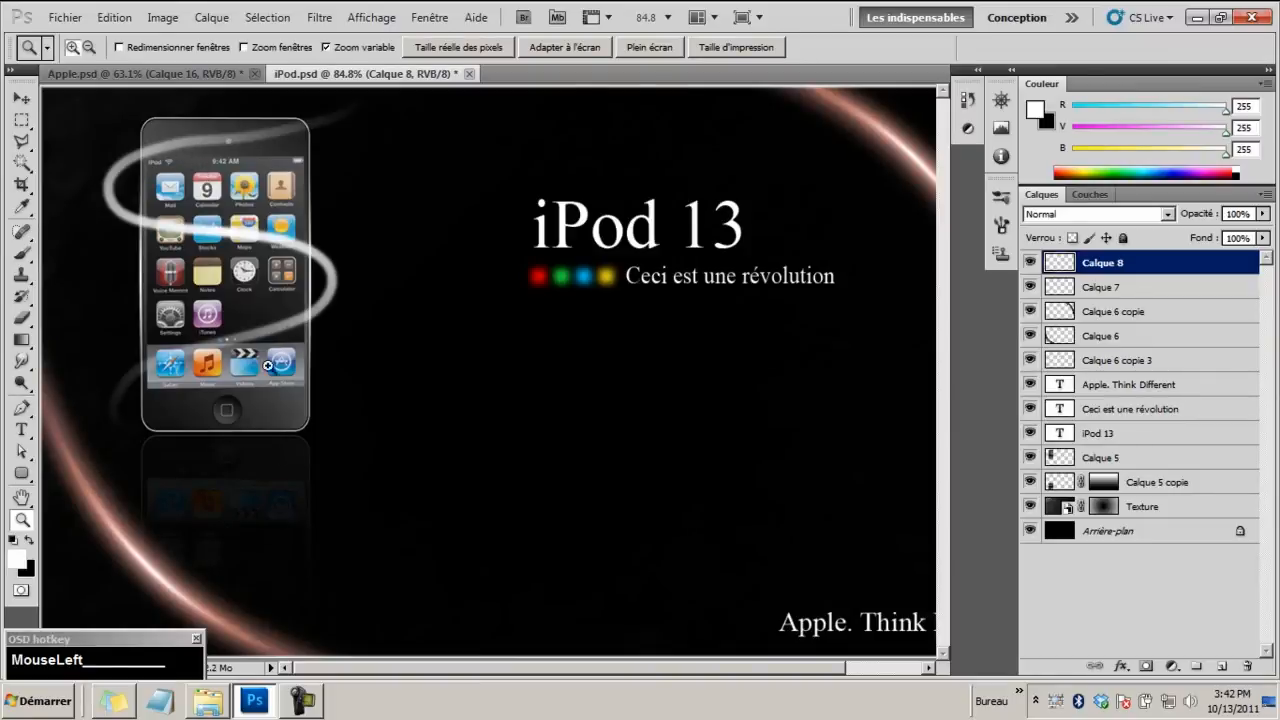
{"action": "left_click", "coordinate": [145, 73]}
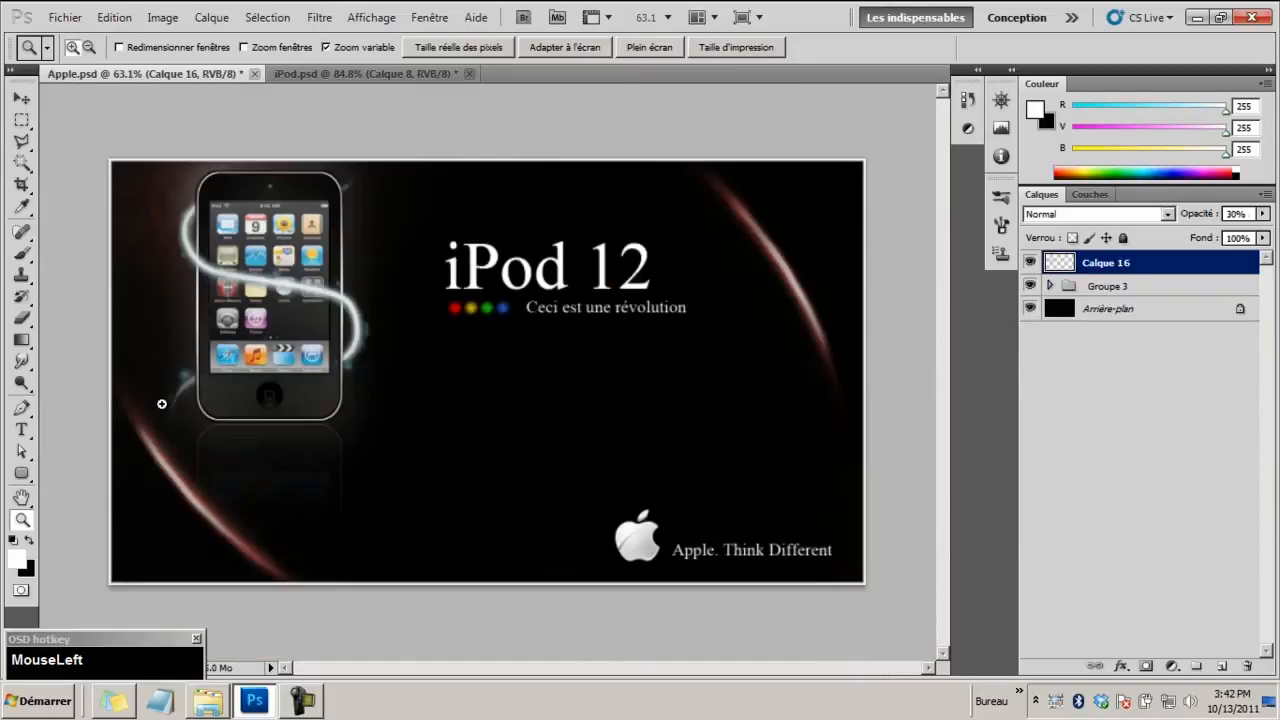
{"action": "left_click", "coordinate": [313, 72]}
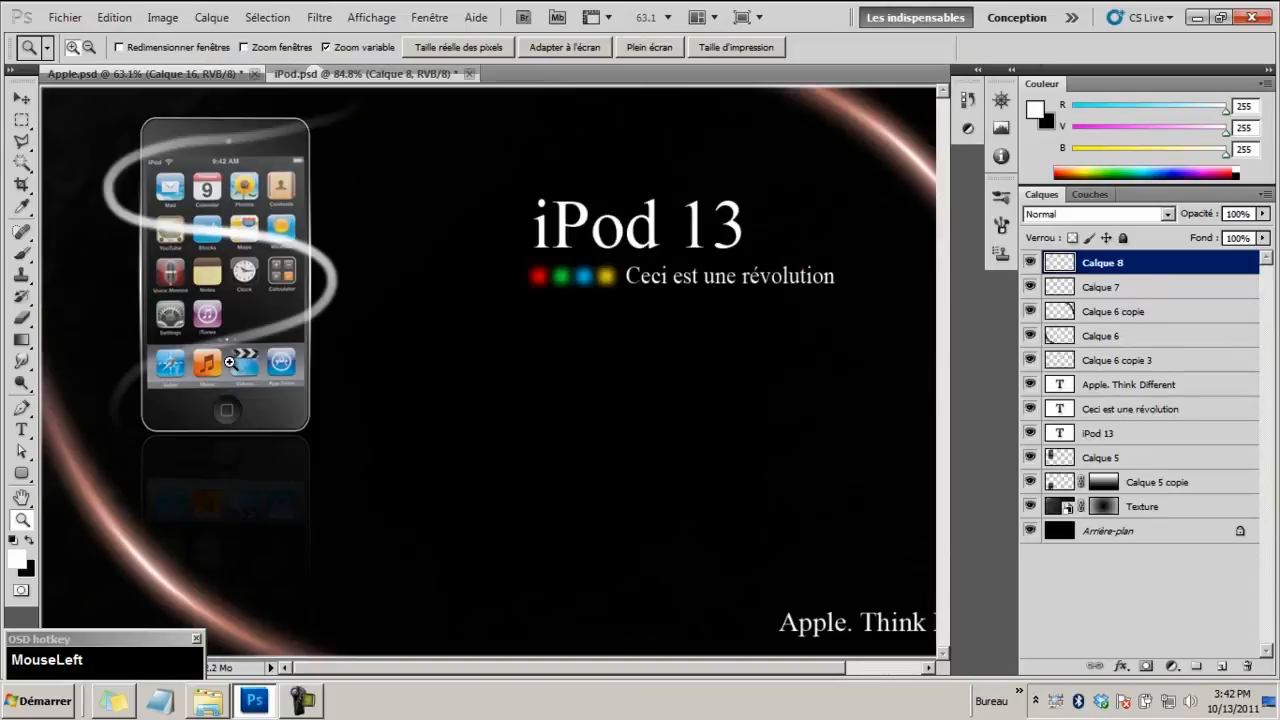
{"action": "right_click", "coordinate": [22, 122]}
{"action": "left_click", "coordinate": [100, 115]}
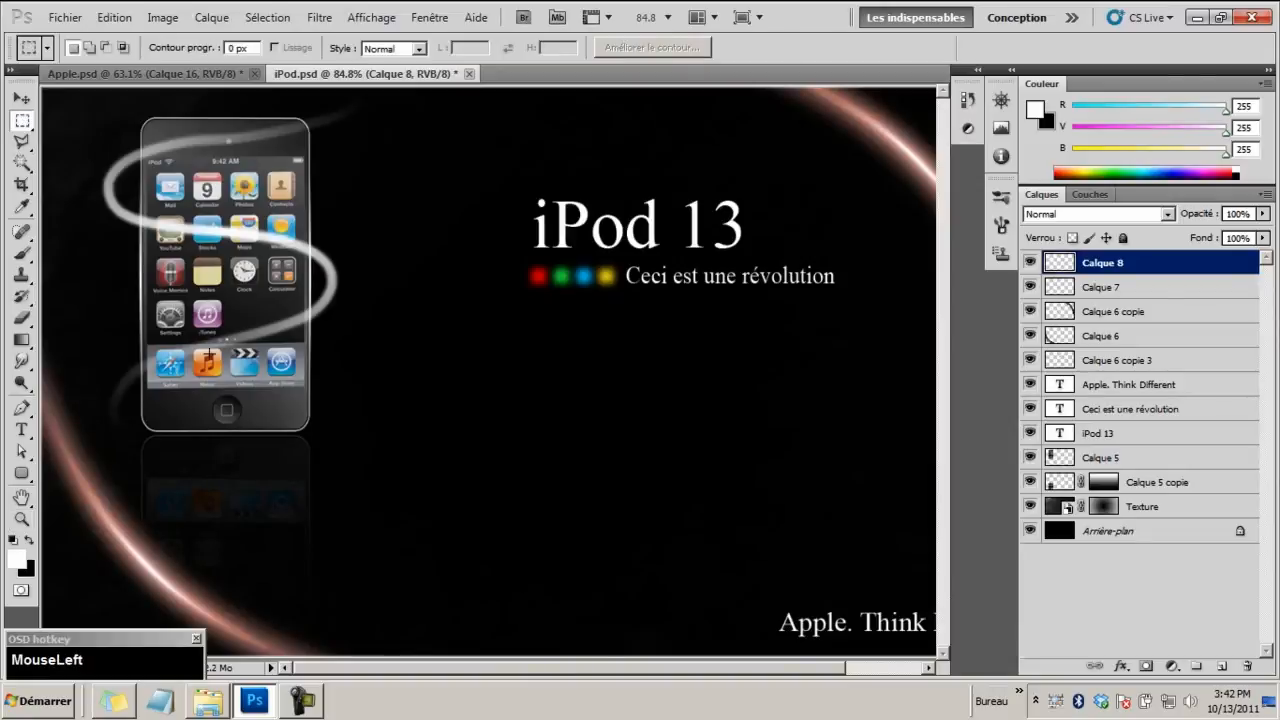
{"action": "left_click_drag", "start_coordinate": [141, 411], "coordinate": [143, 408]}
{"action": "left_click_drag", "start_coordinate": [193, 338], "coordinate": [310, 295]}
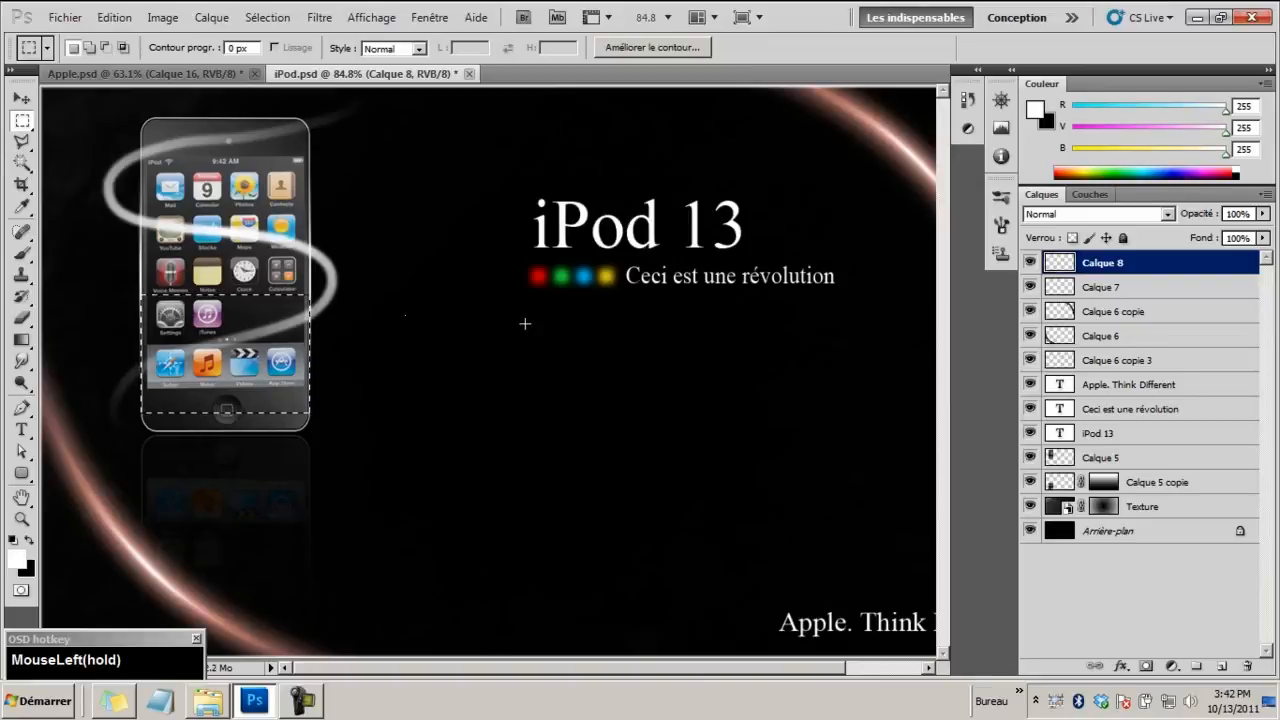
{"action": "key", "text": "Delete"}
{"action": "key", "text": "ctrl+d"}
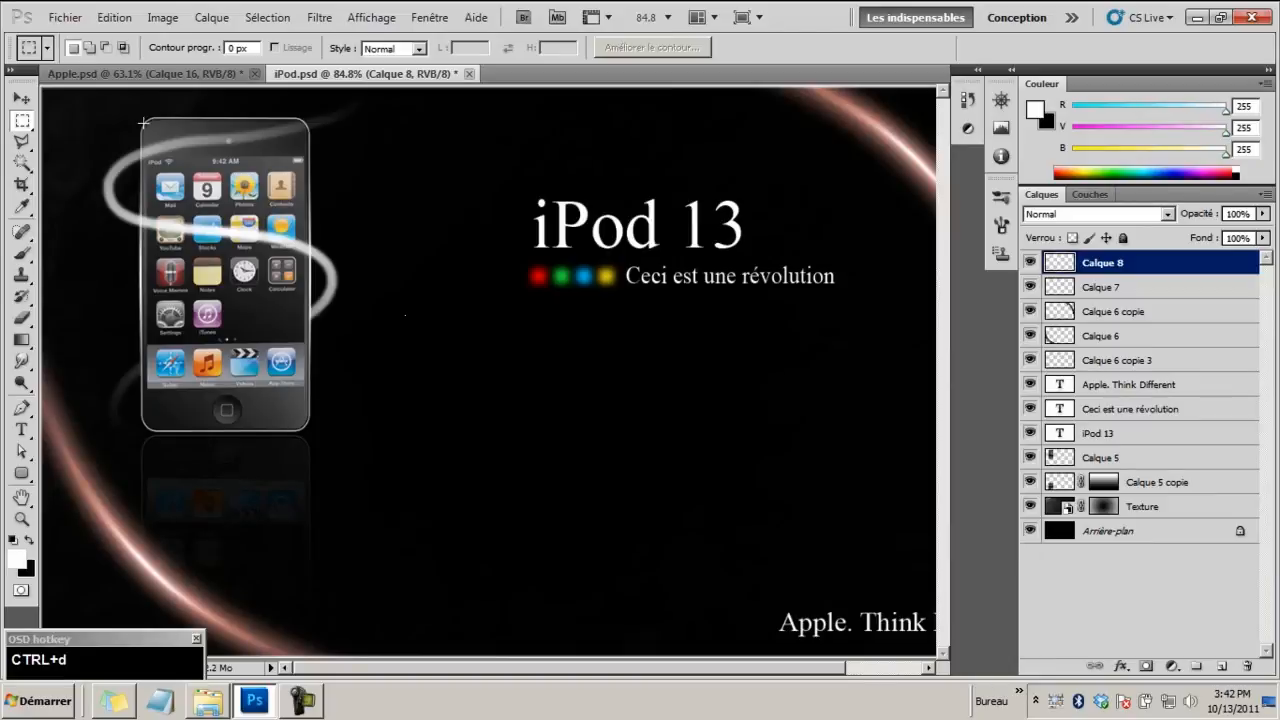
Delete the part of the light trail crossing the top of the iPod above the icons and deselect
{"action": "left_click_drag", "start_coordinate": [143, 122], "coordinate": [304, 182]}
{"action": "key", "text": "z"}
{"action": "left_click_drag", "start_coordinate": [190, 110], "coordinate": [257, 266]}
{"action": "key", "text": "Delete"}
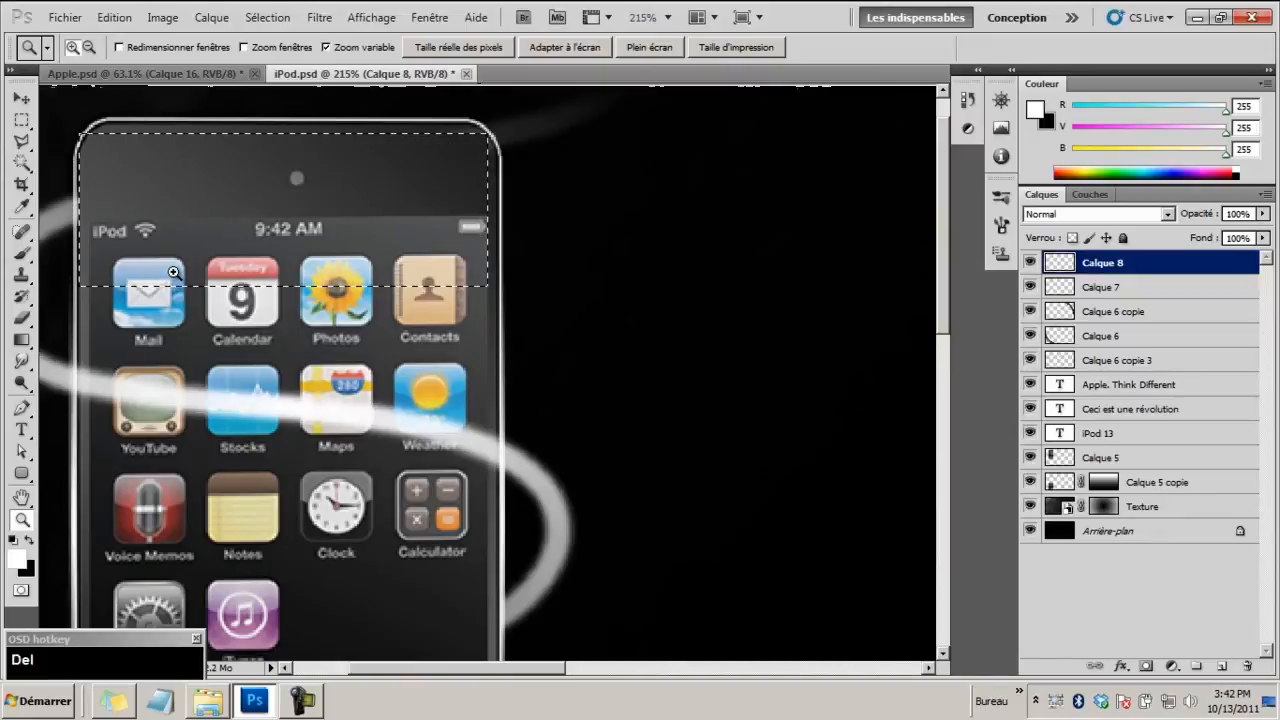
{"action": "key", "text": "ctrl+d"}
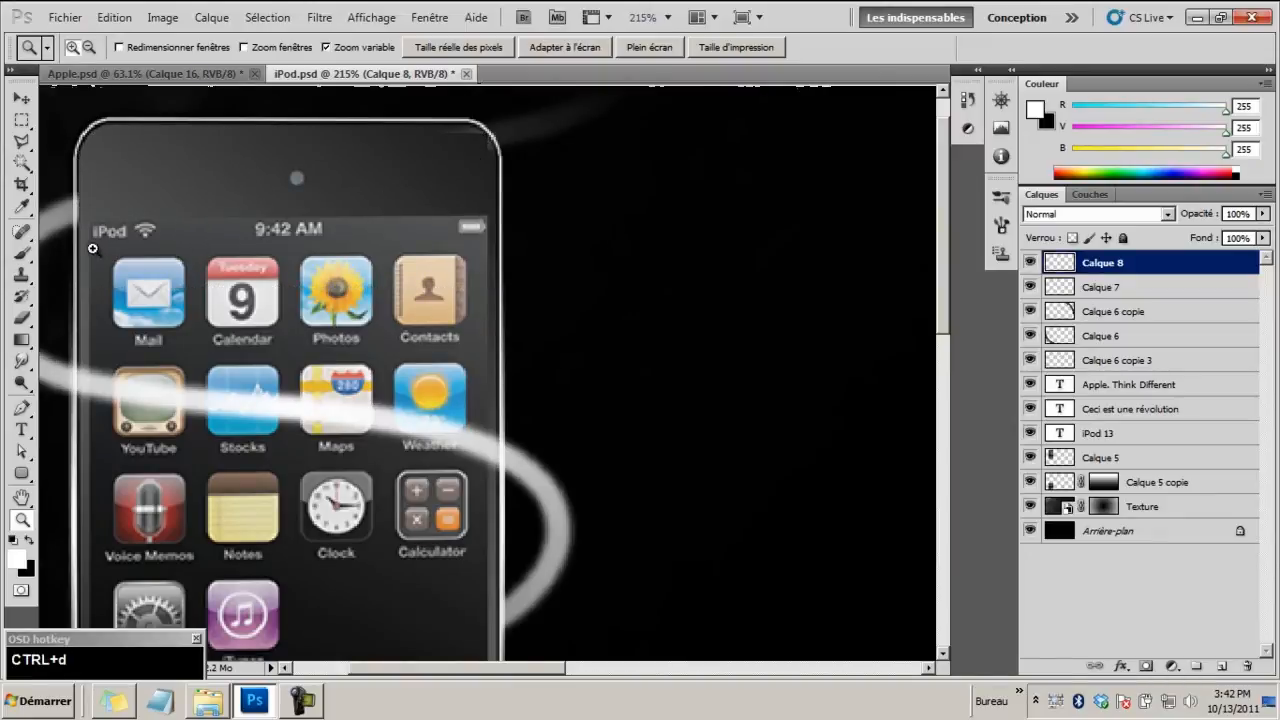
Set up the Eraser with a 16 px tip, 25% hardness and 100% opacity
{"action": "right_click", "coordinate": [20, 318]}
{"action": "left_click", "coordinate": [100, 318]}
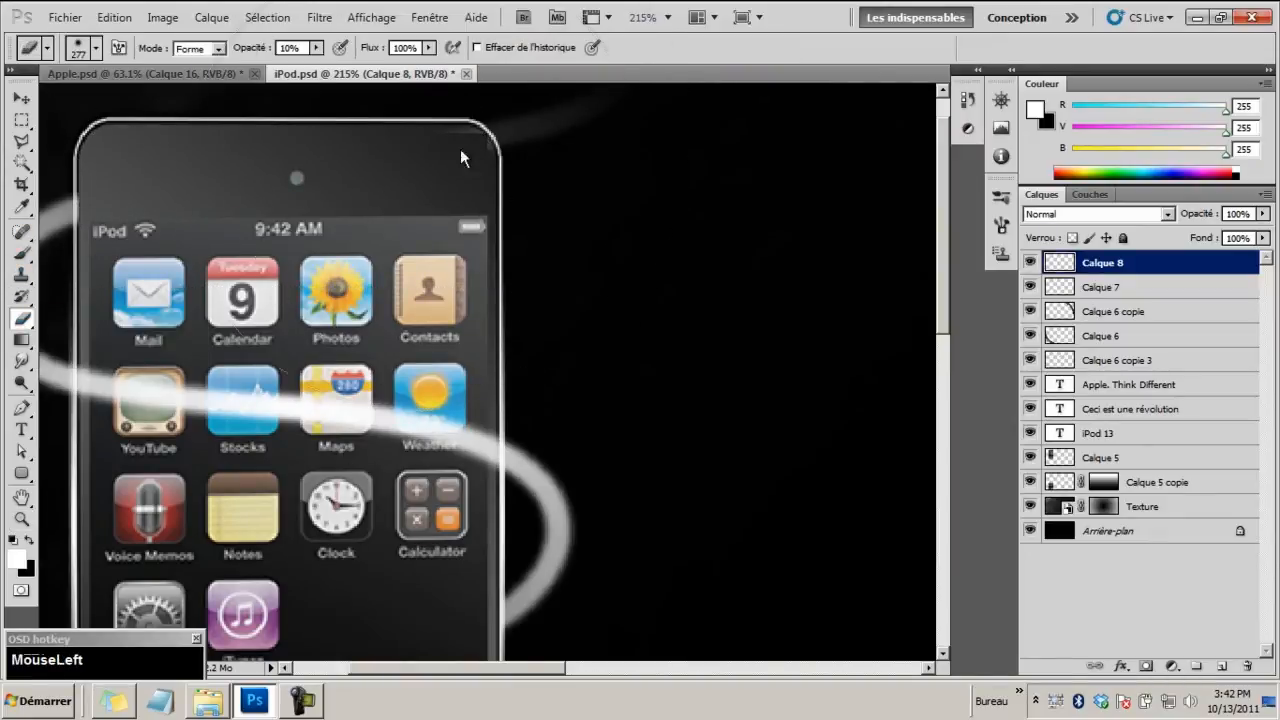
{"action": "right_click", "coordinate": [472, 290]}
{"action": "left_click", "coordinate": [500, 325]}
{"action": "left_click_drag", "start_coordinate": [505, 366], "coordinate": [533, 368]}
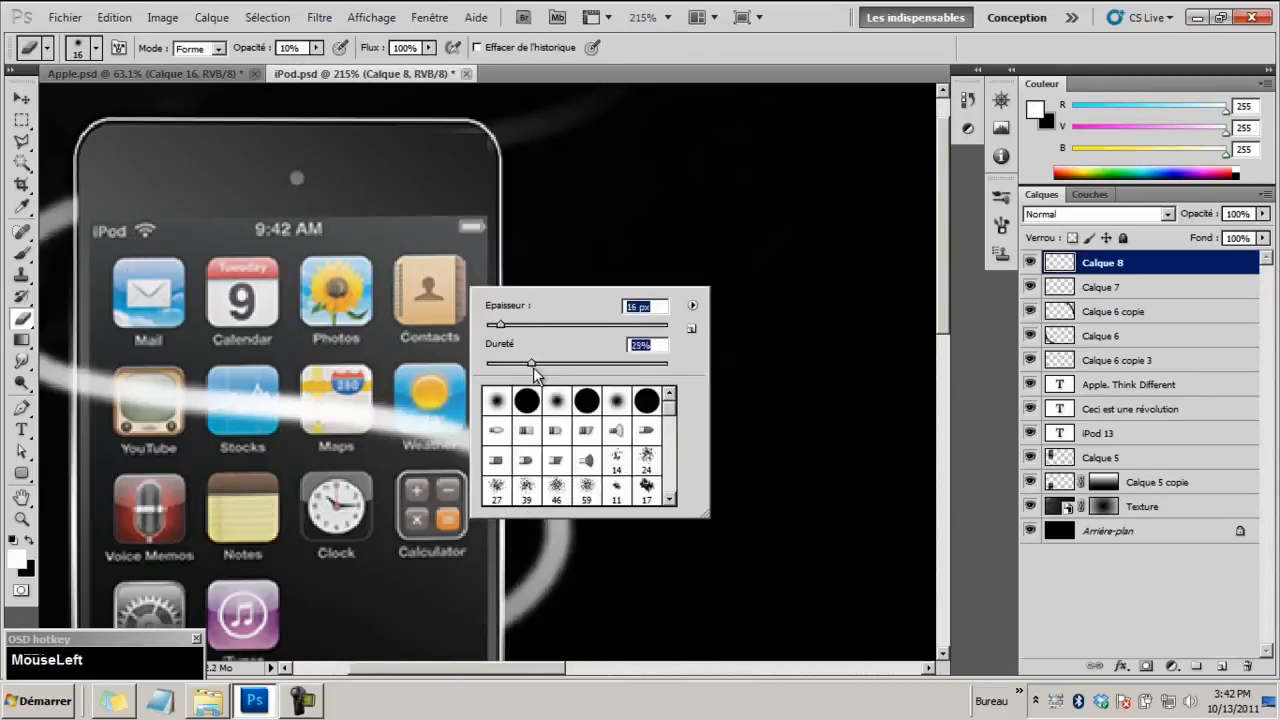
{"action": "left_click", "coordinate": [444, 131]}
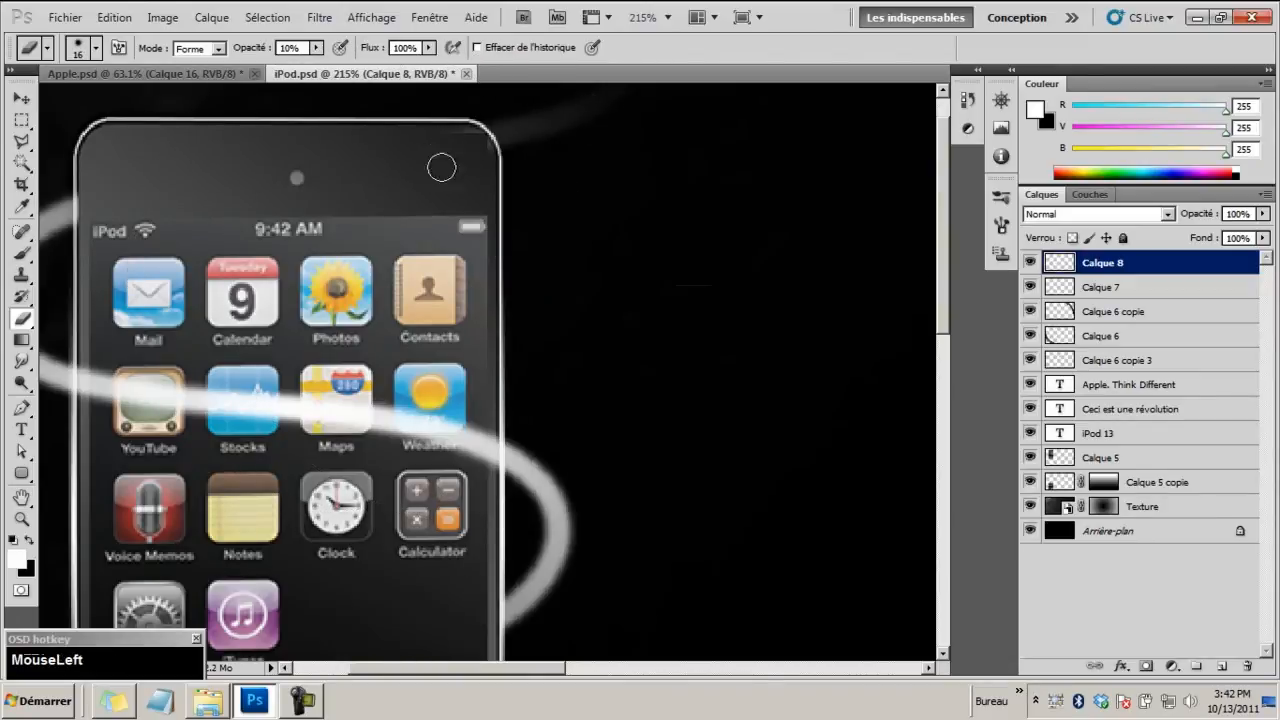
{"action": "left_click", "coordinate": [316, 47]}
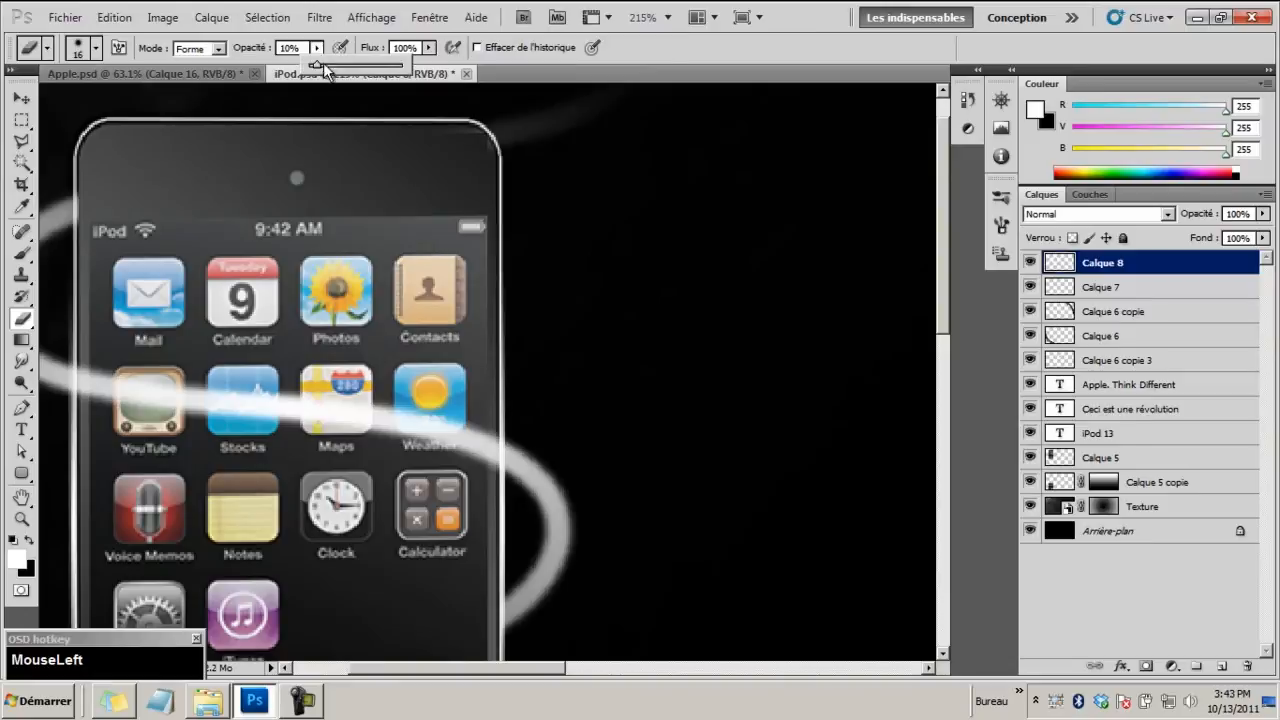
{"action": "left_click_drag", "start_coordinate": [641, 72], "coordinate": [506, 149]}
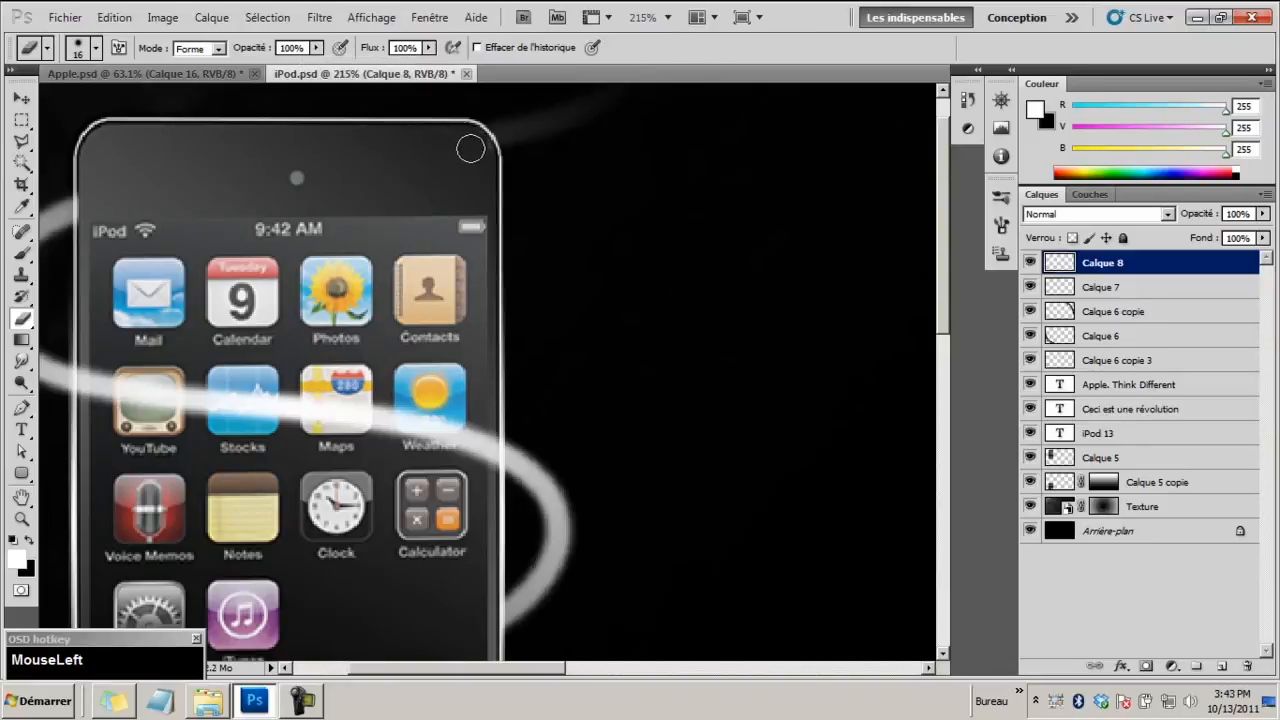
Erase the leftover bits of Calque 8's light trail overlapping the iPod's edges
{"action": "left_click_drag", "start_coordinate": [90, 176], "coordinate": [92, 226]}
{"action": "left_click_drag", "start_coordinate": [290, 501], "coordinate": [316, 189]}
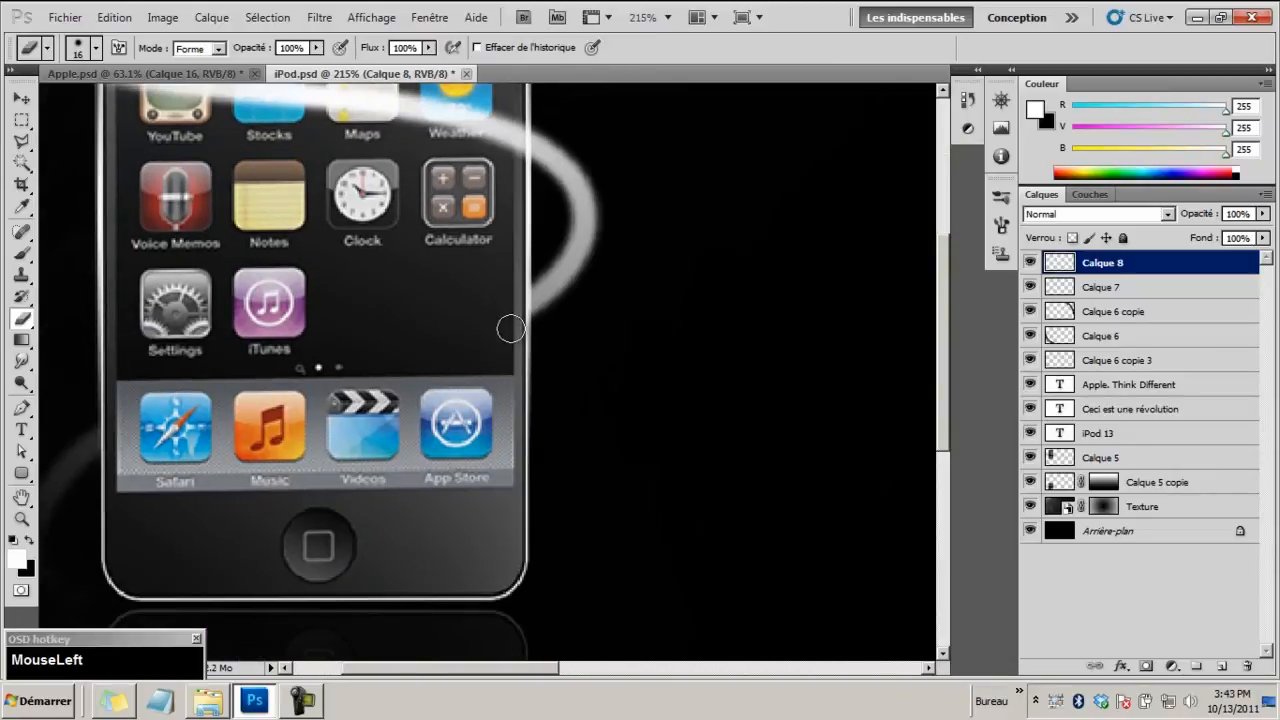
{"action": "key", "text": "z"}
{"action": "left_click_drag", "start_coordinate": [503, 291], "coordinate": [400, 280]}
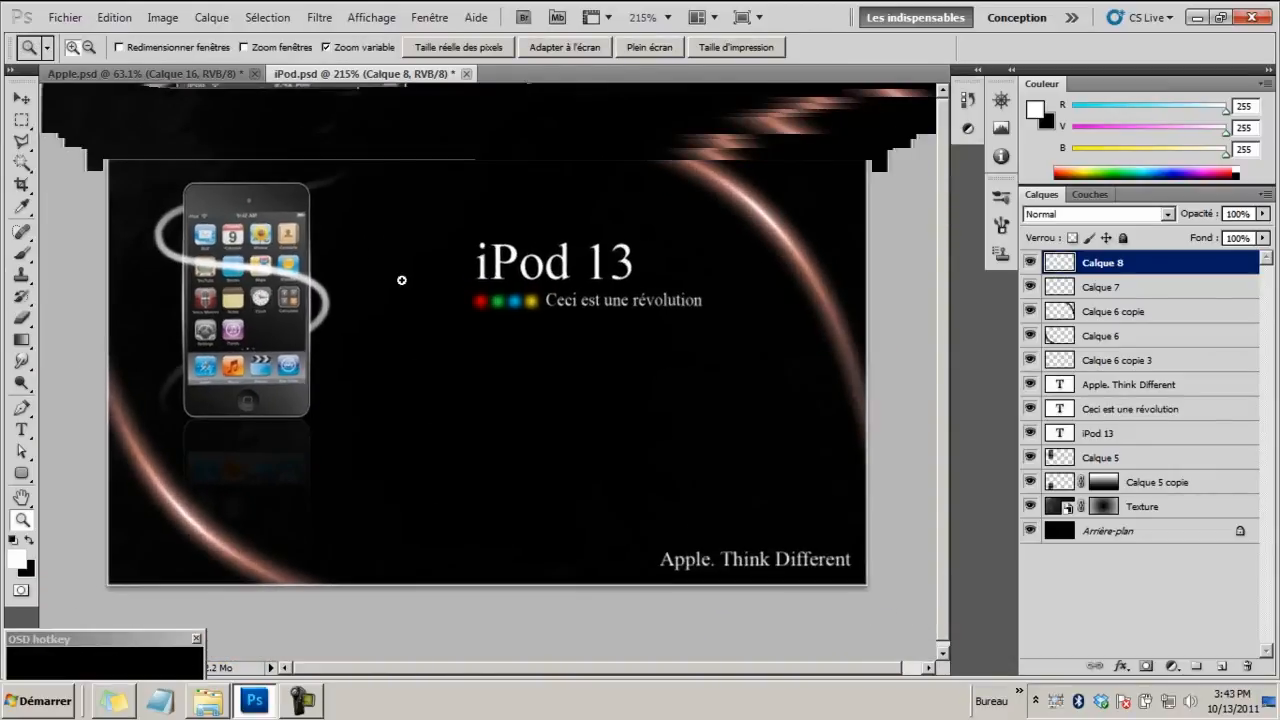
After comparing with Apple.psd, add an inner glow (Lueur interne) in Normal blend mode to Calque 8
{"action": "left_click", "coordinate": [21, 98]}
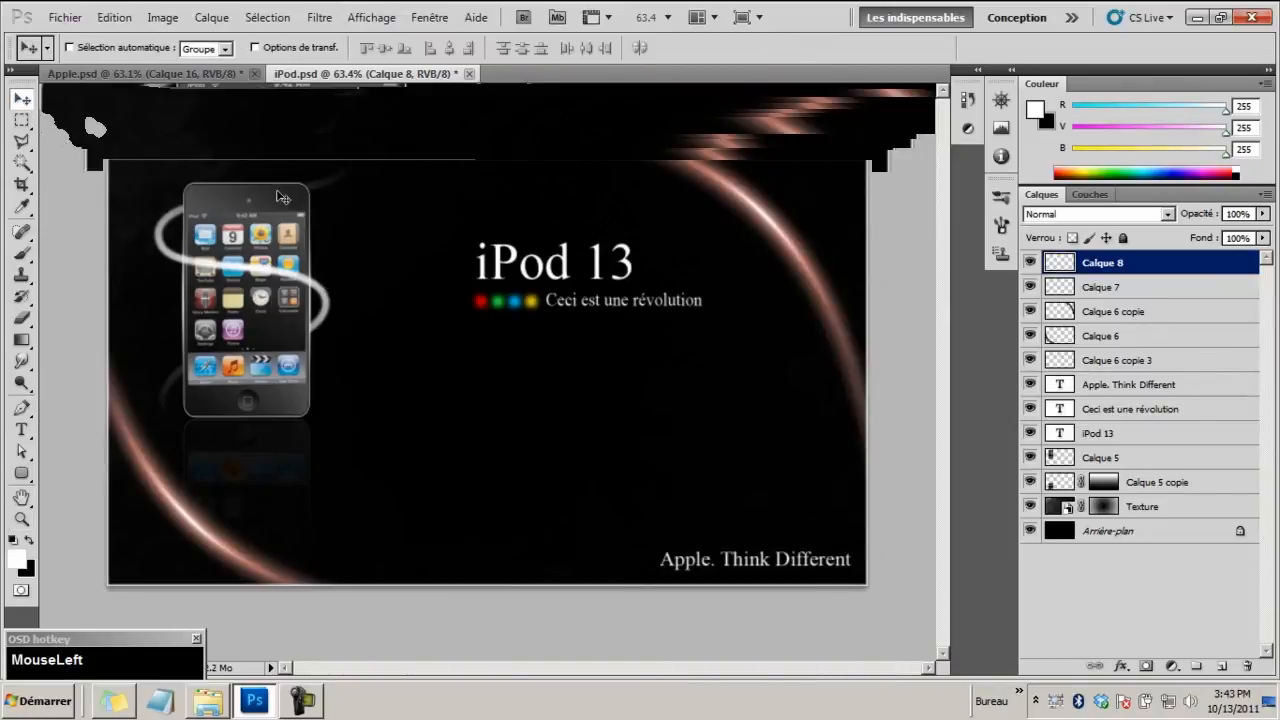
{"action": "left_click", "coordinate": [196, 74]}
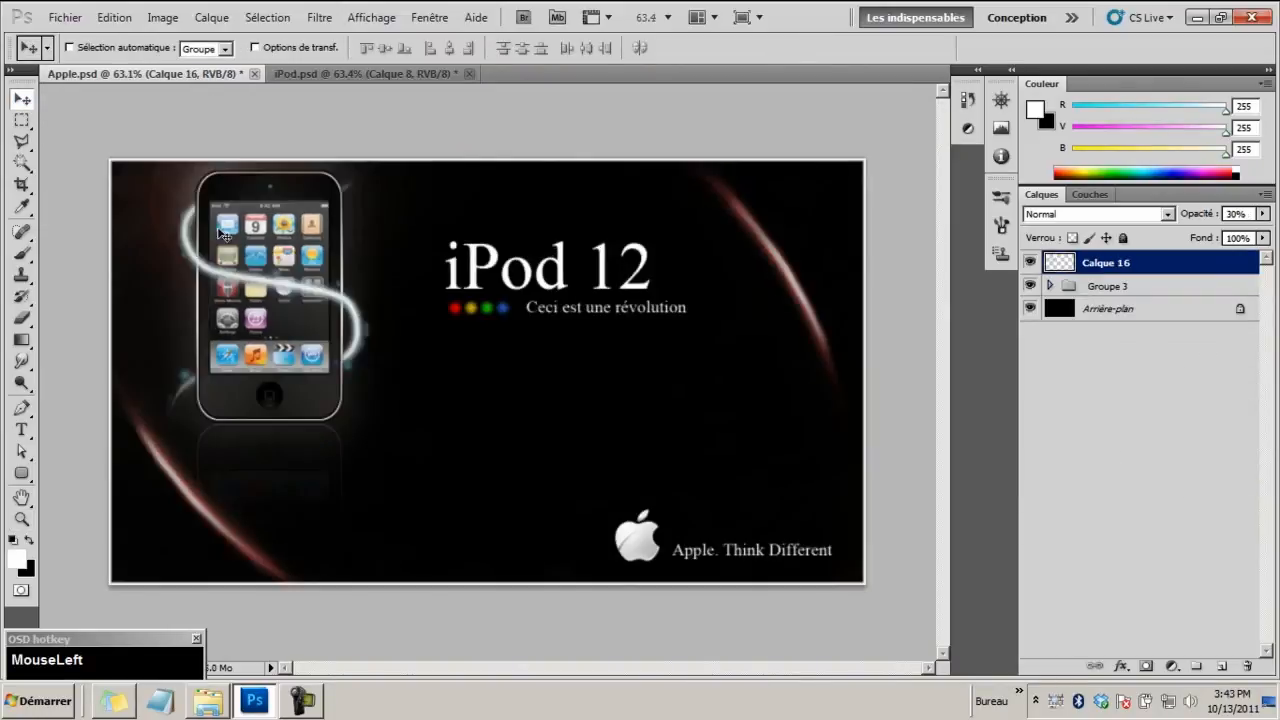
{"action": "left_click", "coordinate": [331, 76]}
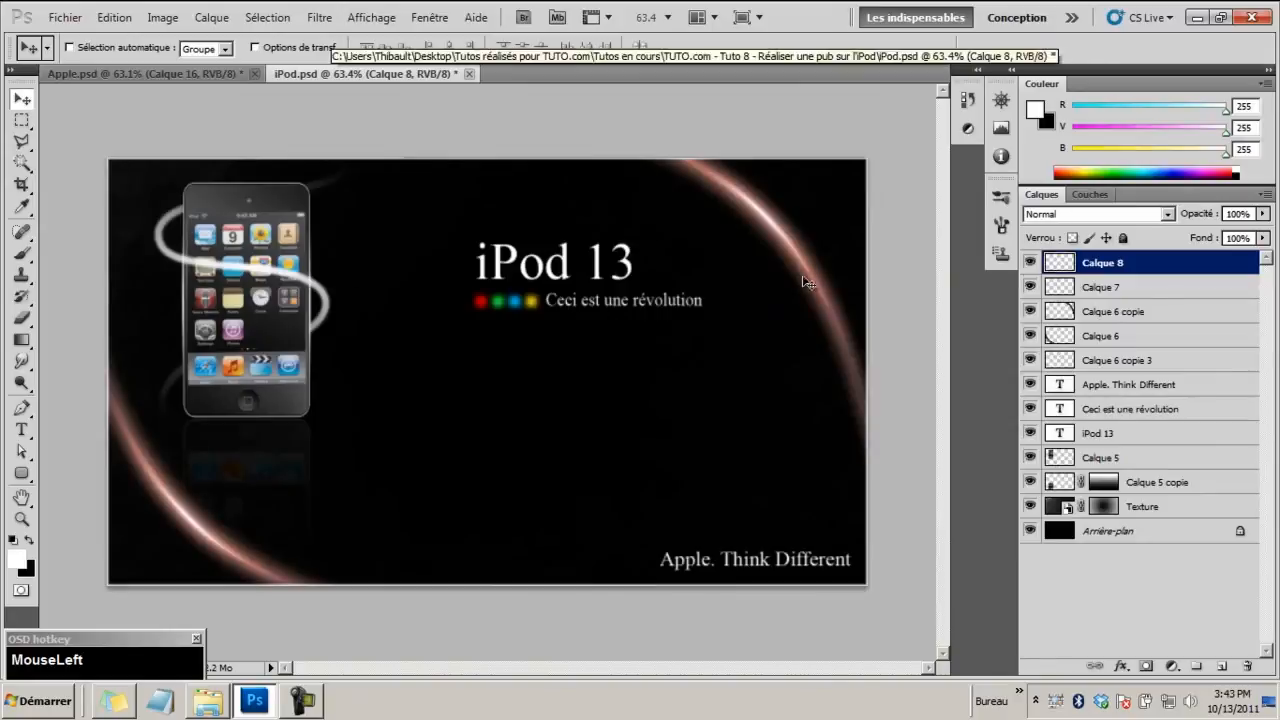
{"action": "right_click", "coordinate": [1096, 266]}
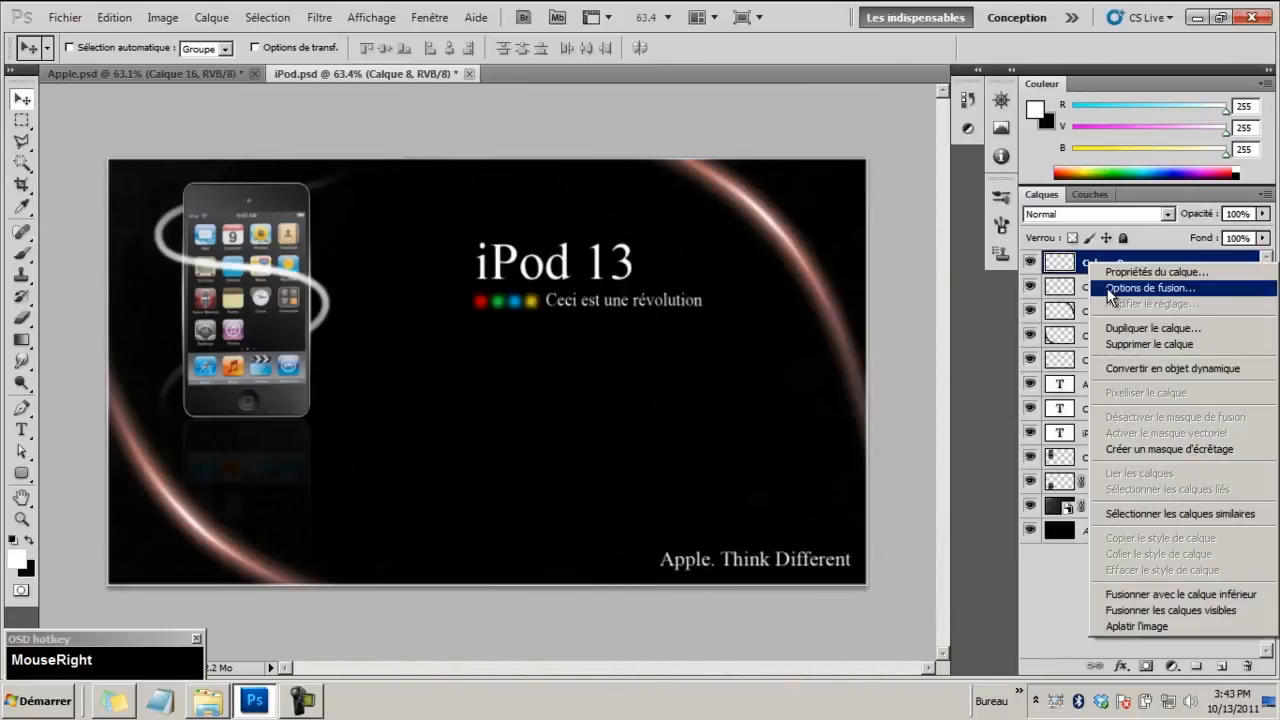
{"action": "left_click", "coordinate": [1107, 288]}
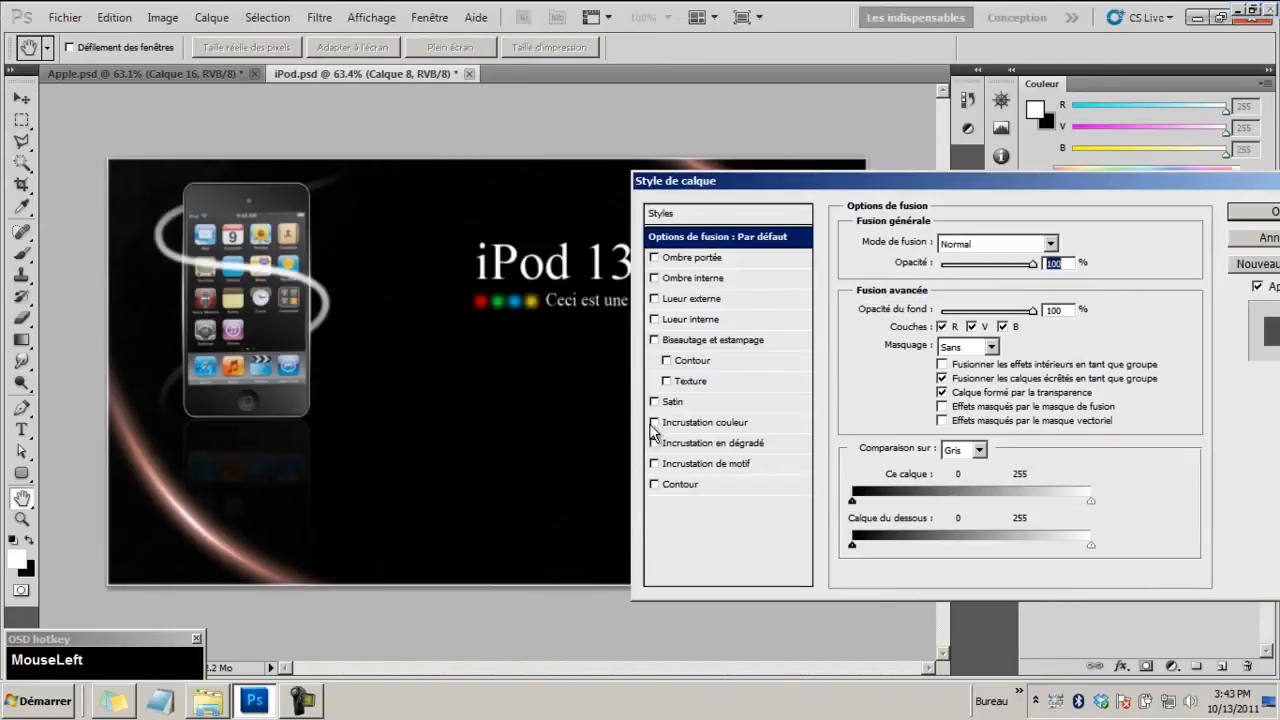
{"action": "left_click", "coordinate": [655, 319]}
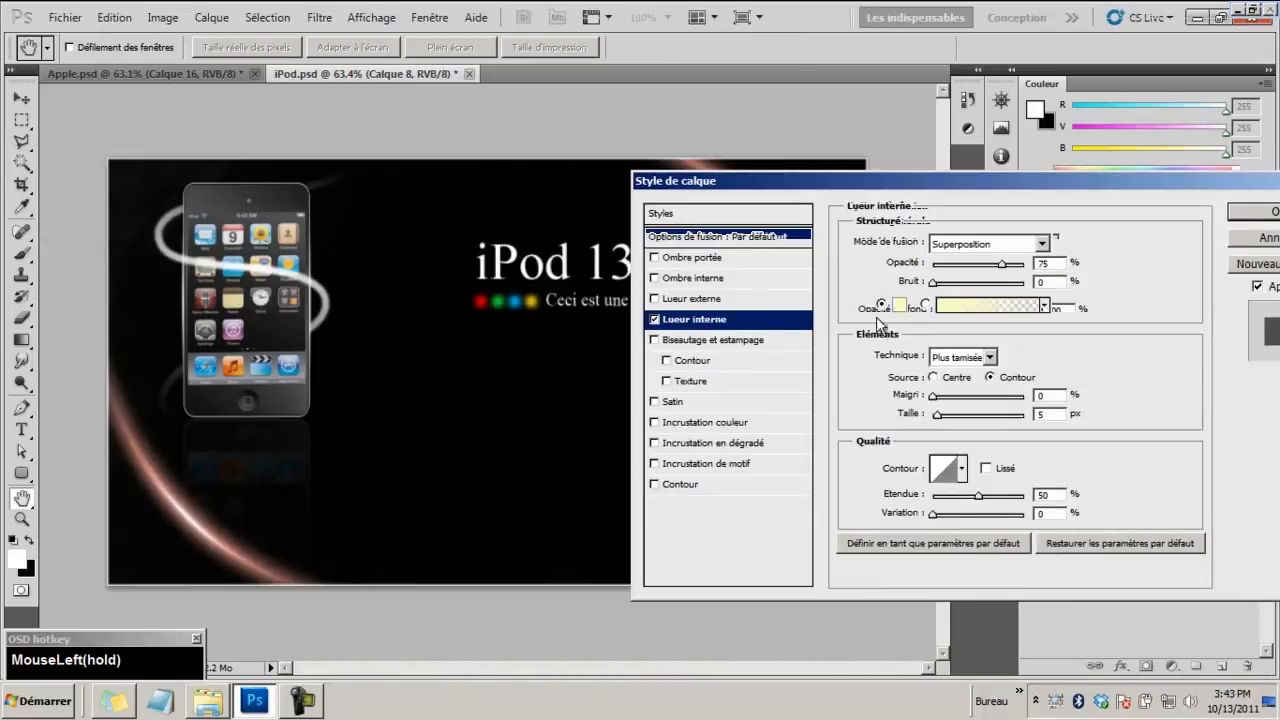
{"action": "left_click", "coordinate": [986, 243]}
{"action": "left_click", "coordinate": [959, 14]}
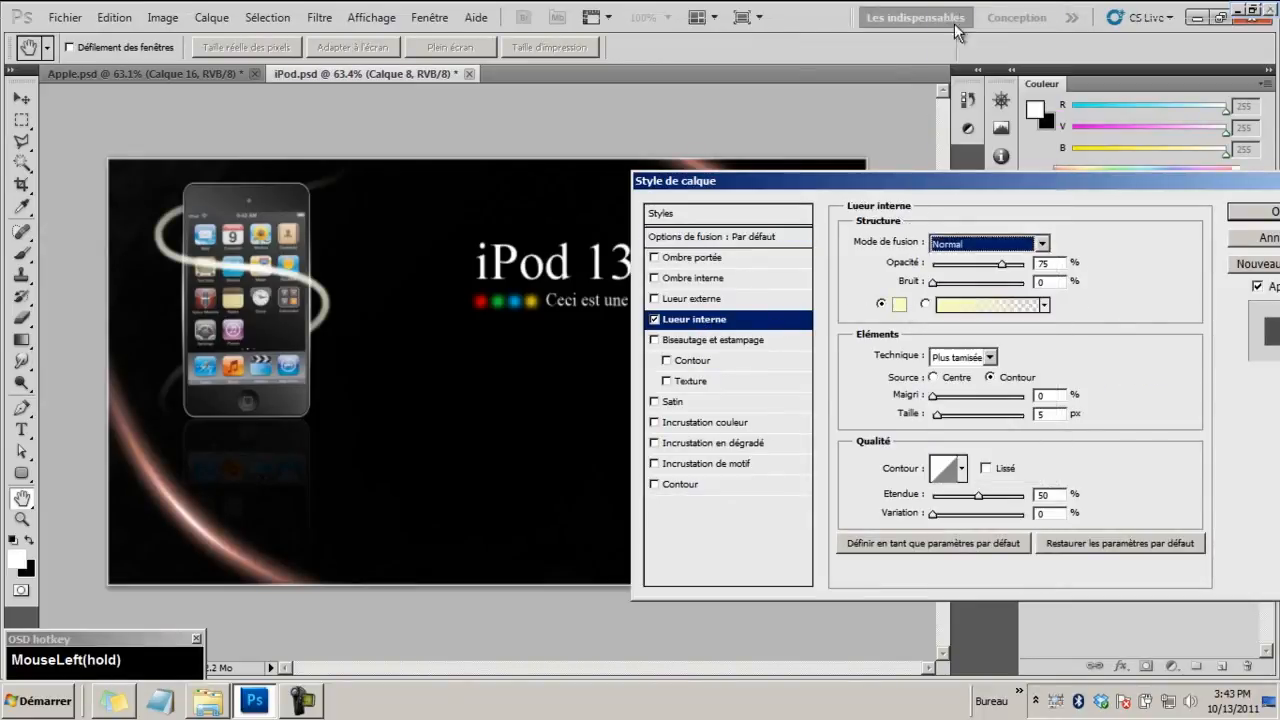
Change the inner glow's colour to a medium teal
{"action": "left_click", "coordinate": [899, 305]}
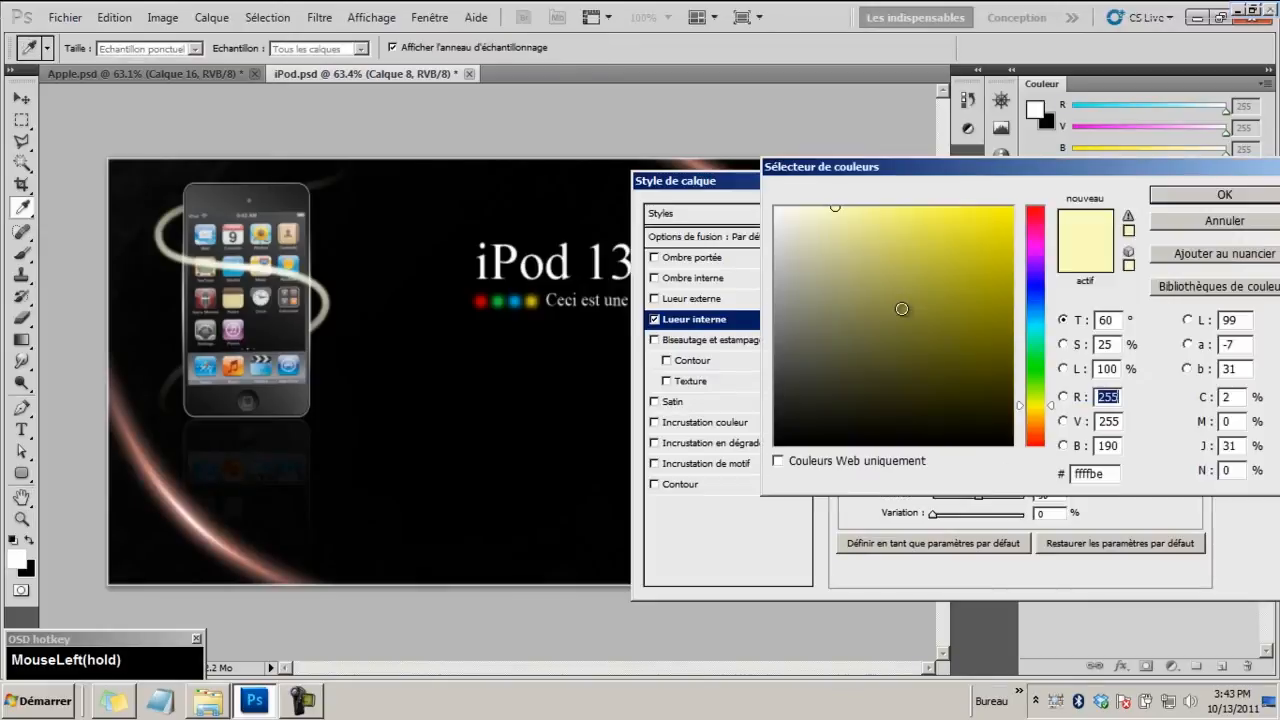
{"action": "left_click", "coordinate": [1024, 328]}
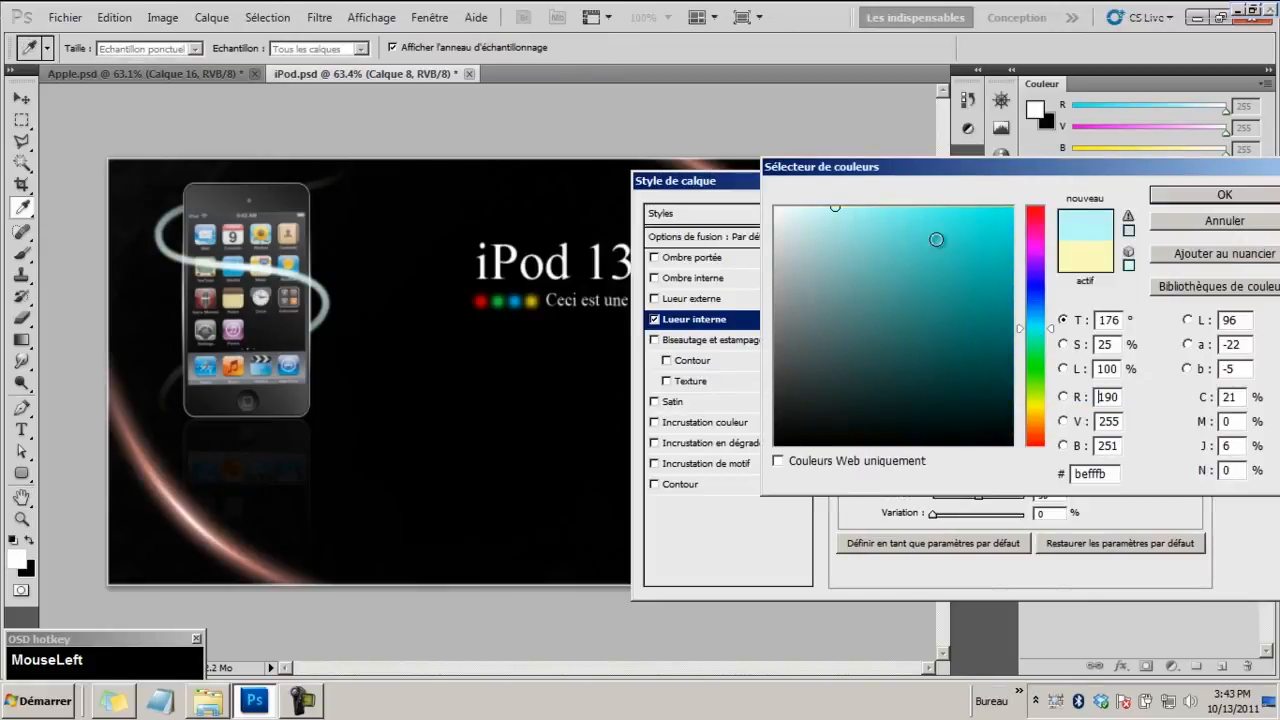
{"action": "mouse_move", "coordinate": [936, 240]}
{"action": "left_mouse_down"}
{"action": "mouse_move", "coordinate": [883, 242]}
{"action": "mouse_move", "coordinate": [918, 255]}
{"action": "left_mouse_up"}
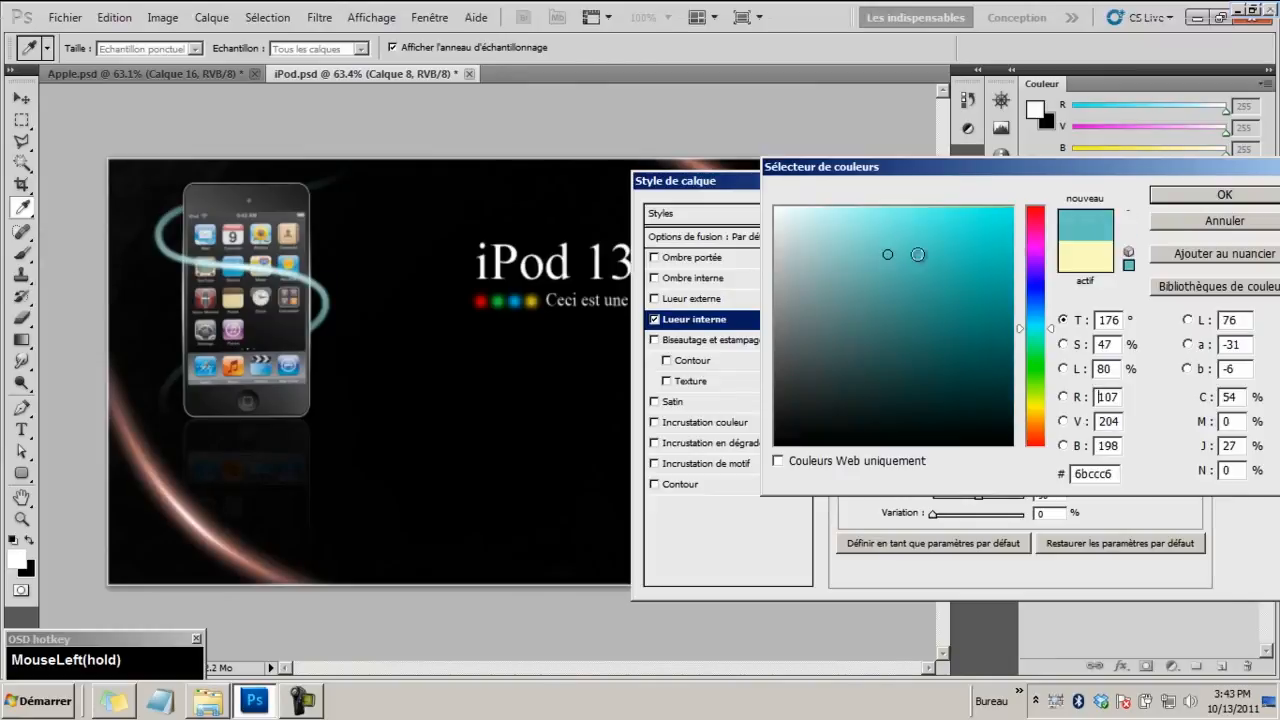
{"action": "left_click", "coordinate": [1179, 195]}
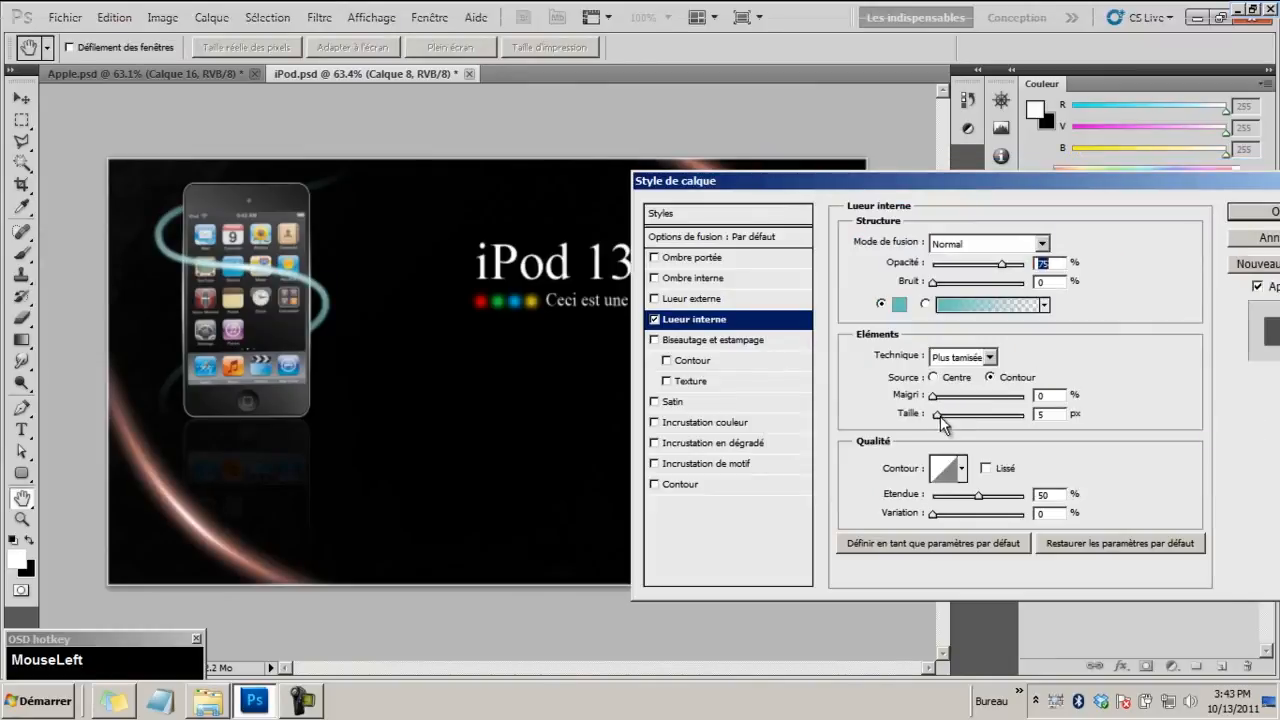
Set the inner glow's size to 9 px and its opacity to about 70%, and apply the layer style
{"action": "mouse_move", "coordinate": [940, 416]}
{"action": "left_mouse_down"}
{"action": "mouse_move", "coordinate": [954, 418]}
{"action": "mouse_move", "coordinate": [933, 398]}
{"action": "left_mouse_up"}
{"action": "mouse_move", "coordinate": [1001, 265]}
{"action": "left_mouse_down"}
{"action": "mouse_move", "coordinate": [968, 272]}
{"action": "mouse_move", "coordinate": [994, 273]}
{"action": "mouse_move", "coordinate": [984, 276]}
{"action": "left_mouse_up"}
{"action": "left_click_drag", "start_coordinate": [966, 270], "coordinate": [1000, 270]}
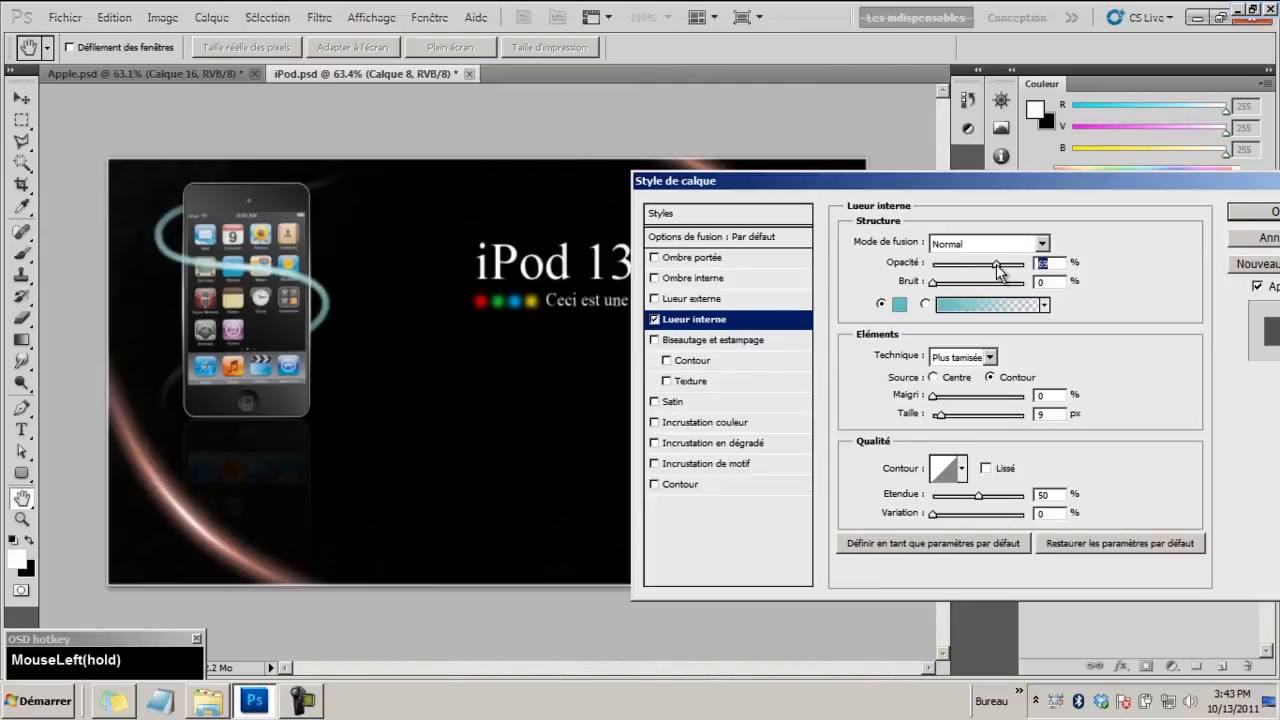
{"action": "left_click", "coordinate": [1250, 212]}
{"action": "left_click", "coordinate": [455, 423]}
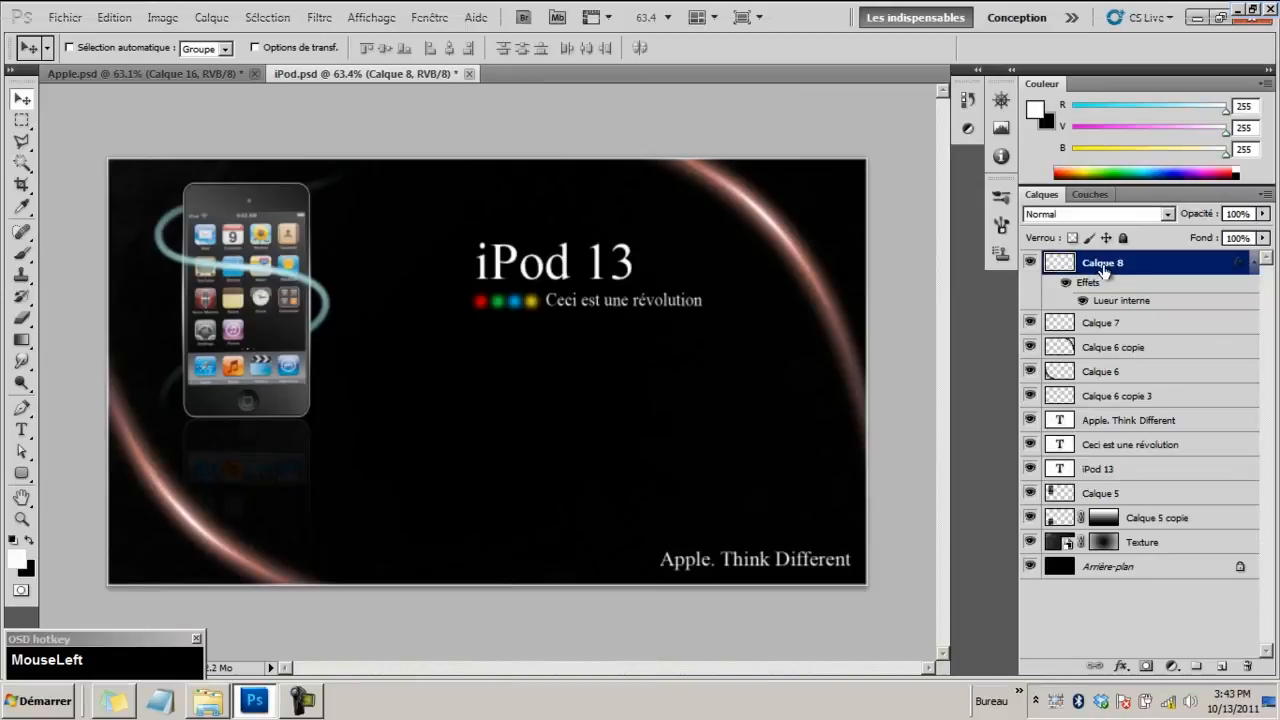
Duplicate Calque 8 and apply a Gaussian blur (Flou gaussien) to the copy to make the light trail glow
{"action": "left_click_drag", "start_coordinate": [1103, 270], "coordinate": [1224, 670]}
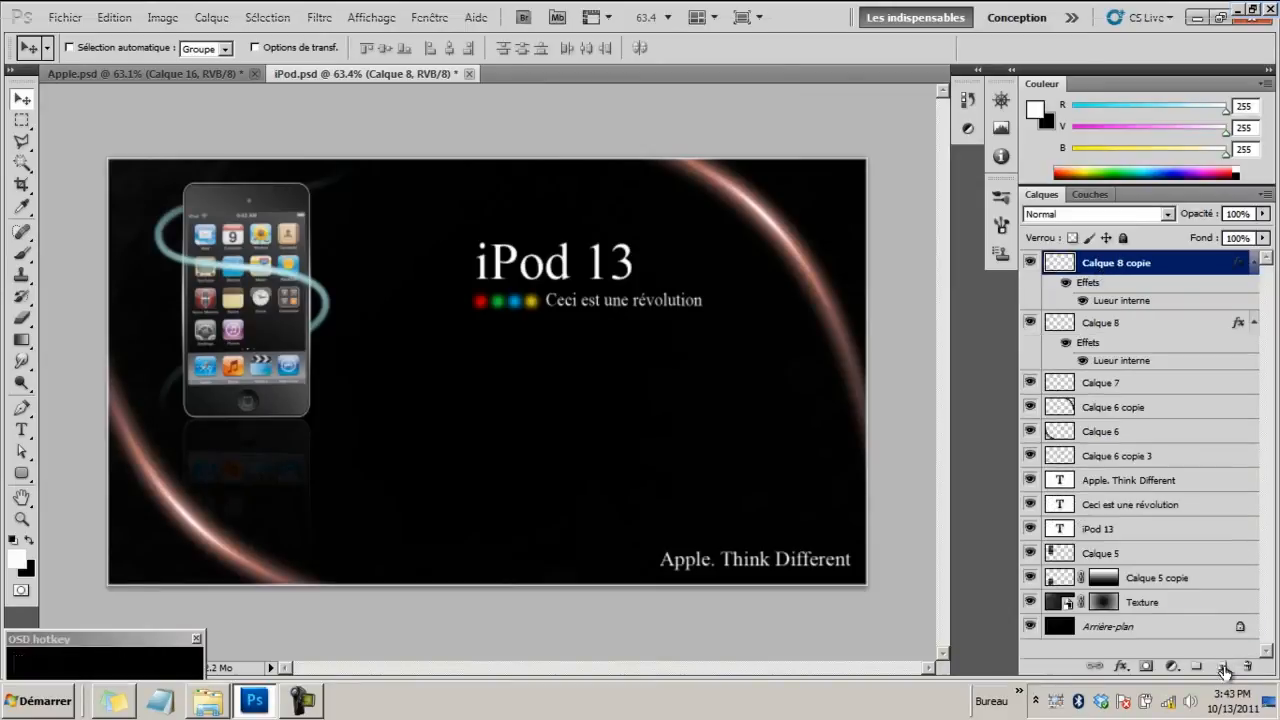
{"action": "scroll", "coordinate": [427, 378], "scroll_direction": "up", "scroll_amount": 1}
{"action": "left_click", "coordinate": [319, 17]}
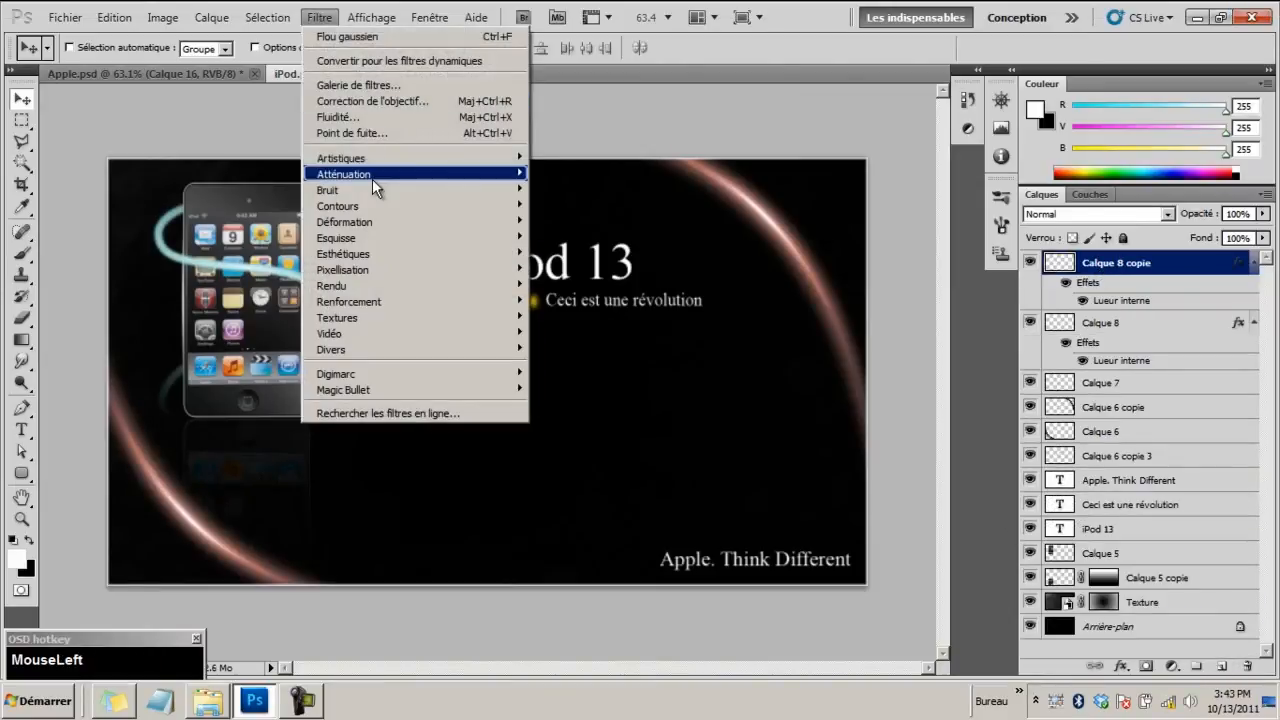
{"action": "mouse_move", "coordinate": [372, 176]}
{"action": "left_click", "coordinate": [574, 253]}
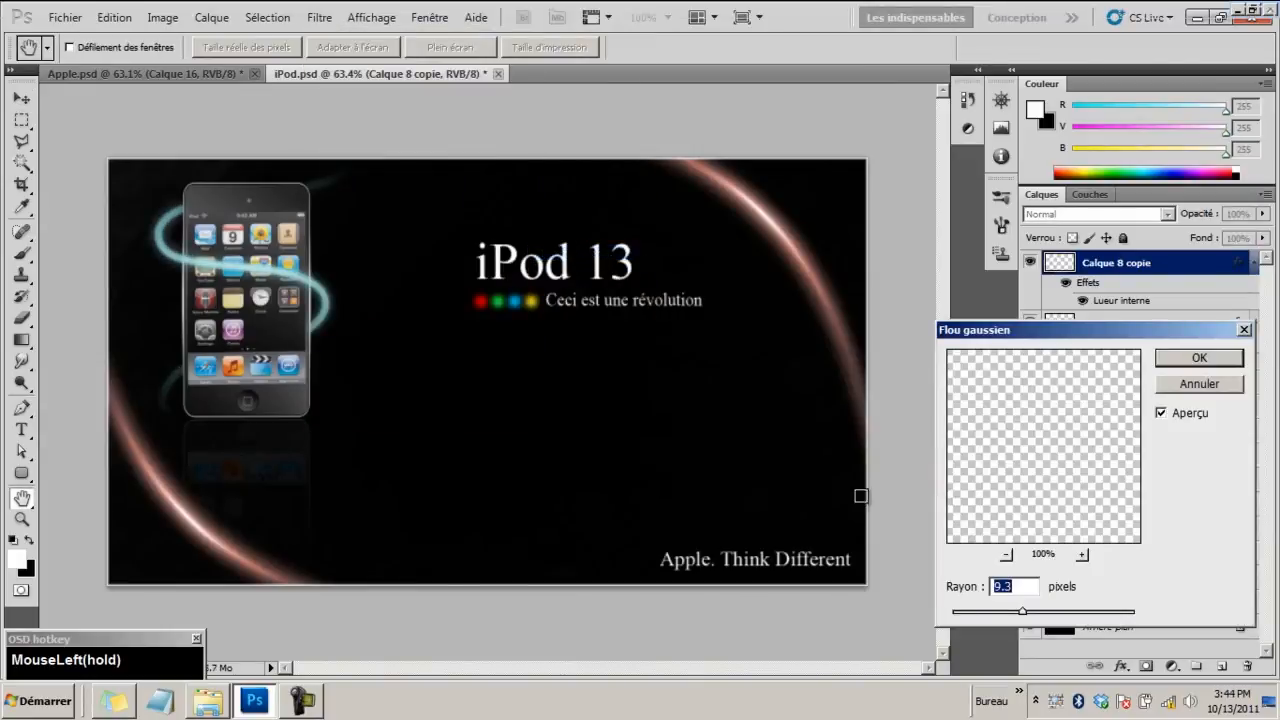
{"action": "left_click_drag", "start_coordinate": [1004, 613], "coordinate": [1017, 610]}
{"action": "left_click", "coordinate": [1199, 357]}
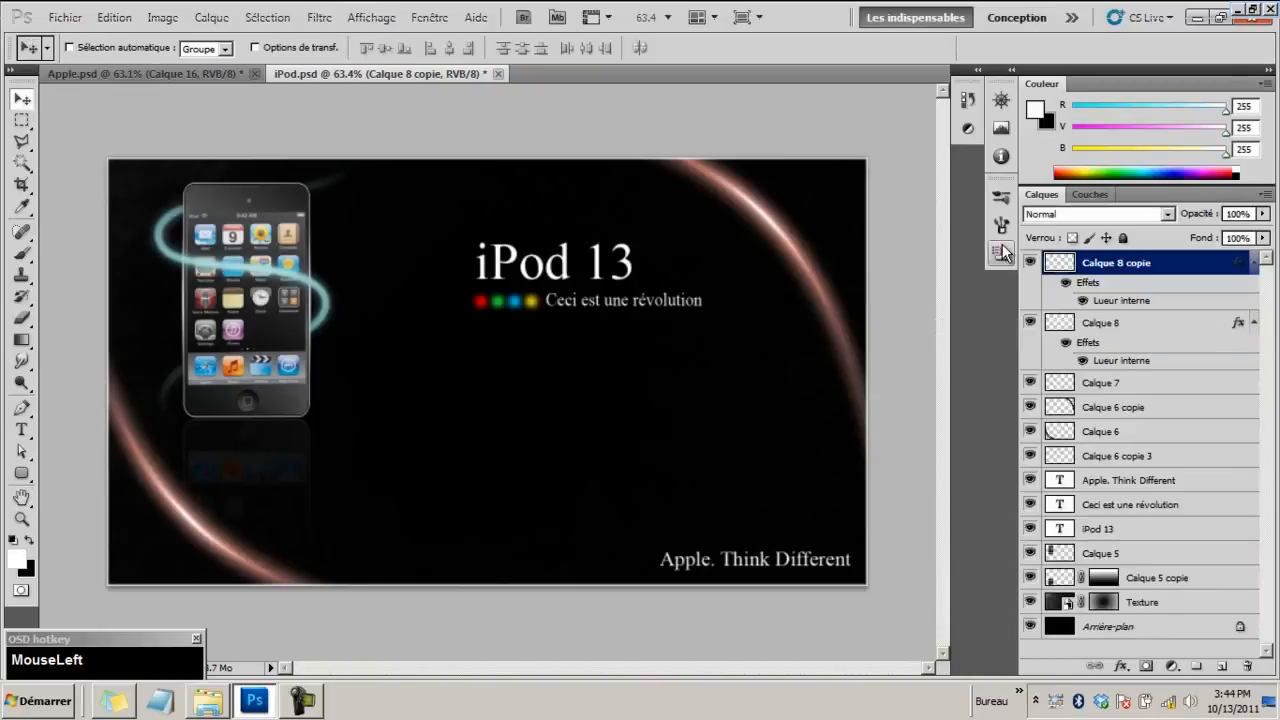
Check the blurred glow by hiding and showing Calque 8 copie, and compare the trail with Apple.psd
{"action": "left_click", "coordinate": [1029, 263]}
{"action": "left_click", "coordinate": [1029, 263]}
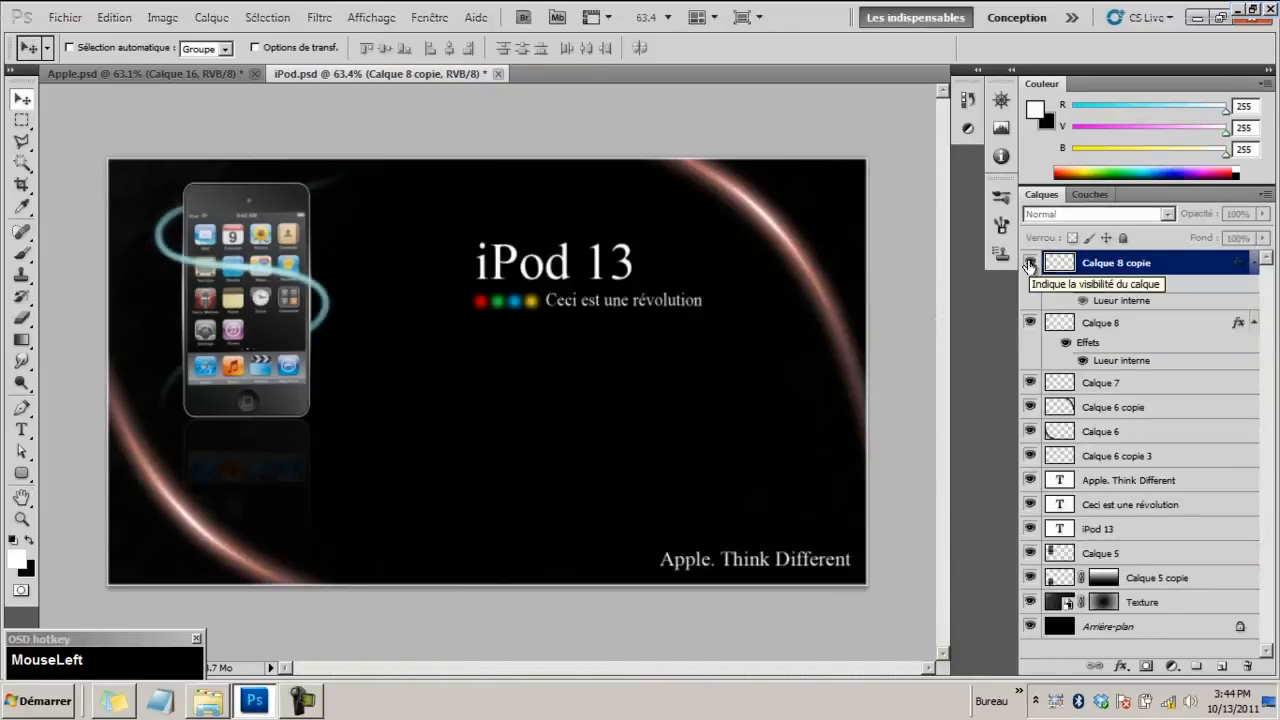
{"action": "left_click", "coordinate": [18, 524]}
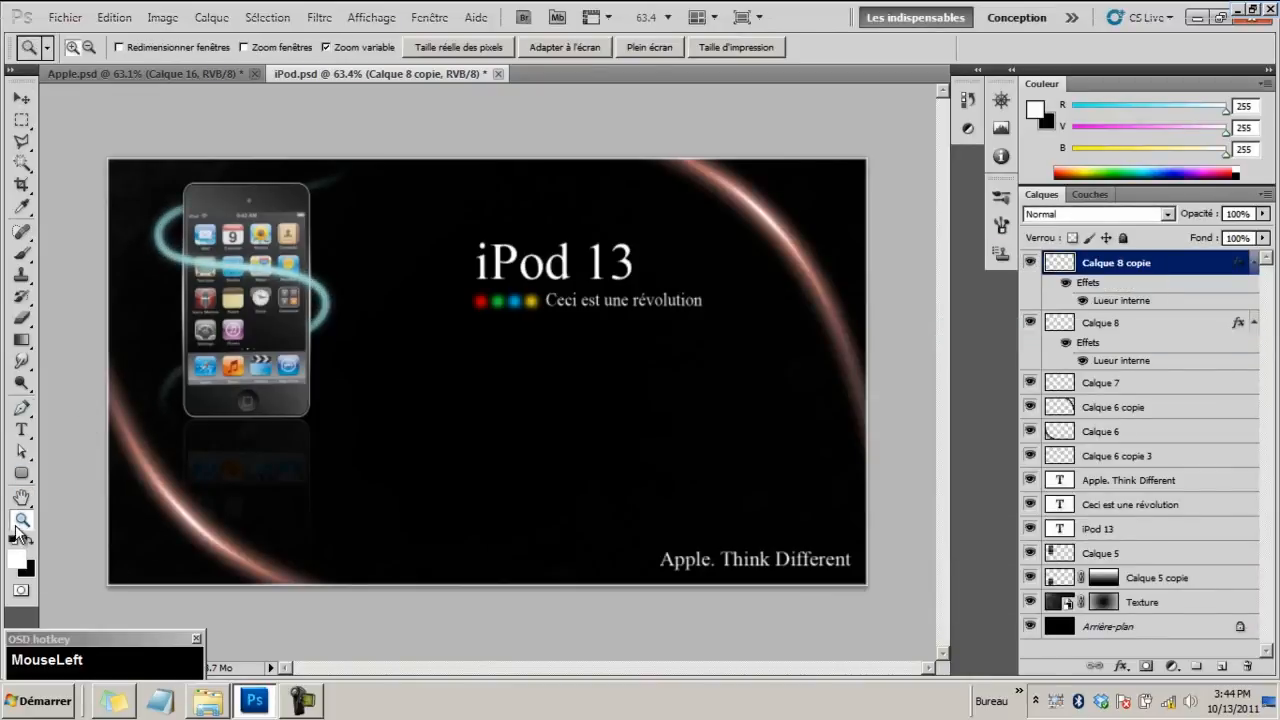
{"action": "mouse_move", "coordinate": [232, 264]}
{"action": "left_mouse_down"}
{"action": "mouse_move", "coordinate": [300, 268]}
{"action": "mouse_move", "coordinate": [250, 262]}
{"action": "left_mouse_up"}
{"action": "left_click", "coordinate": [146, 74]}
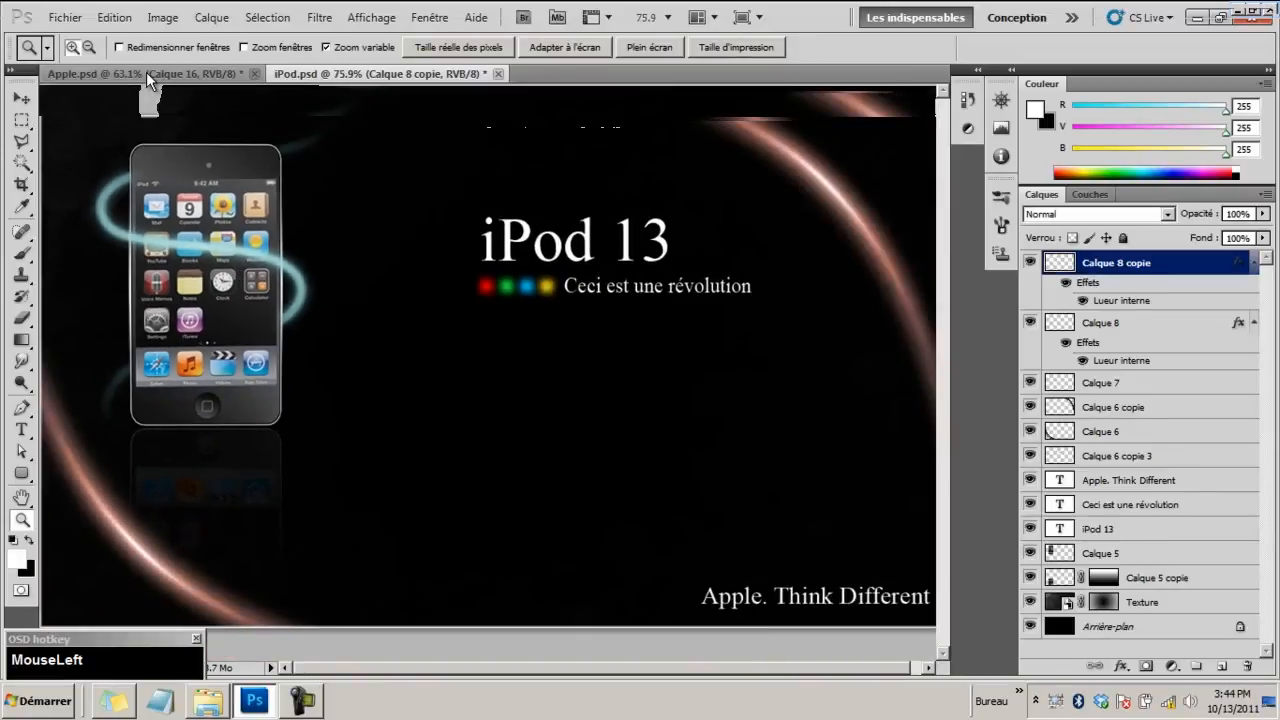
{"action": "left_click_drag", "start_coordinate": [146, 72], "coordinate": [214, 304]}
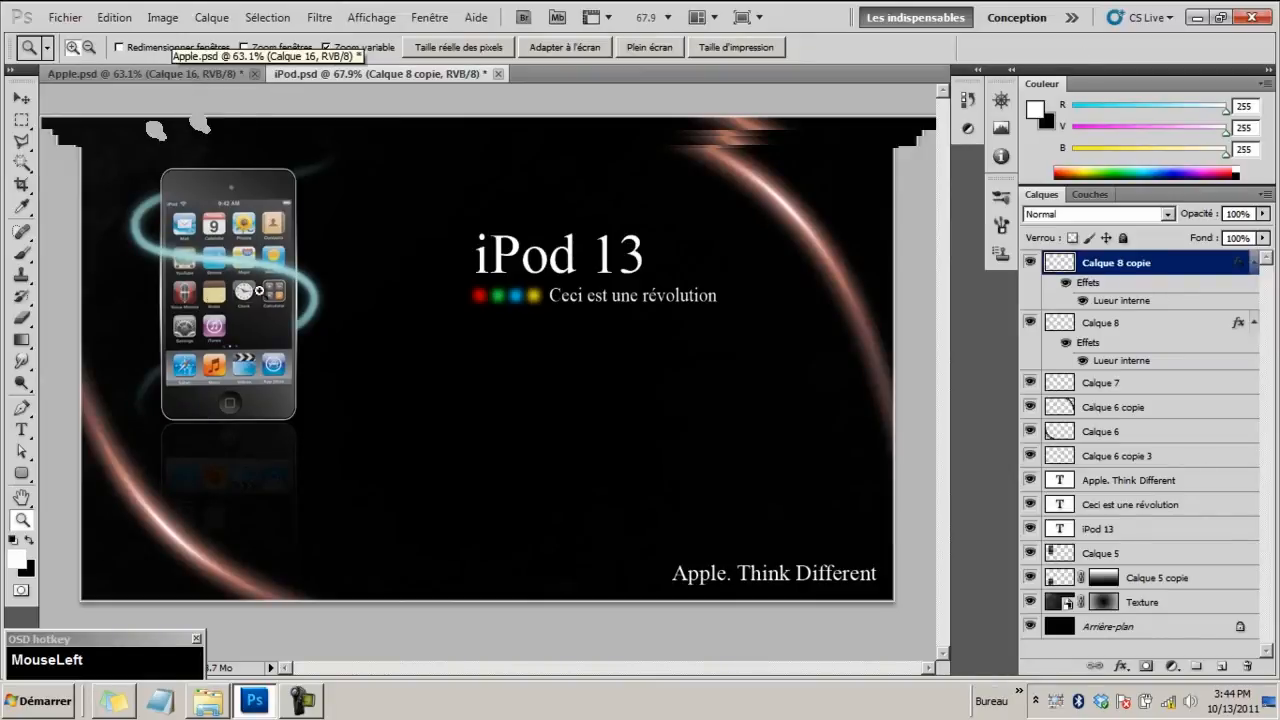
Try merging Calque 8 copie down into Calque 8 and check the trail
{"action": "right_click", "coordinate": [1110, 263]}
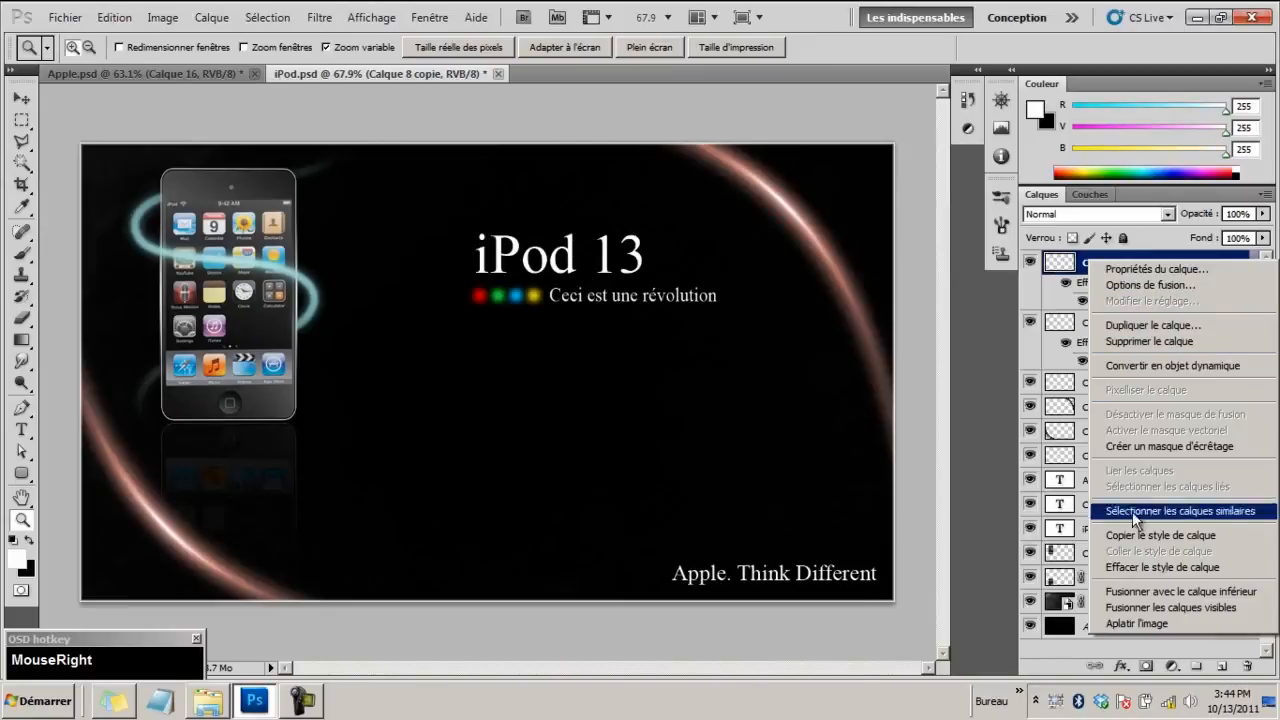
{"action": "left_click", "coordinate": [1127, 593]}
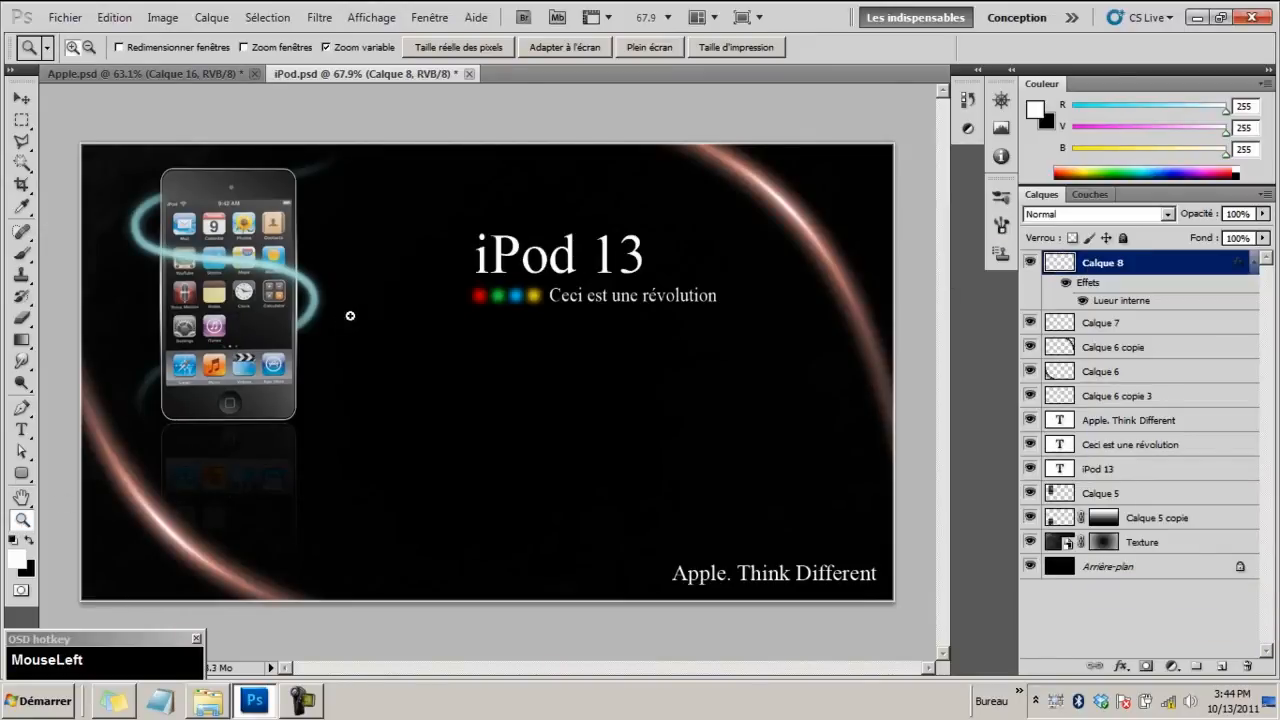
{"action": "left_click_drag", "start_coordinate": [447, 292], "coordinate": [427, 292]}
{"action": "left_click_drag", "start_coordinate": [244, 304], "coordinate": [265, 296]}
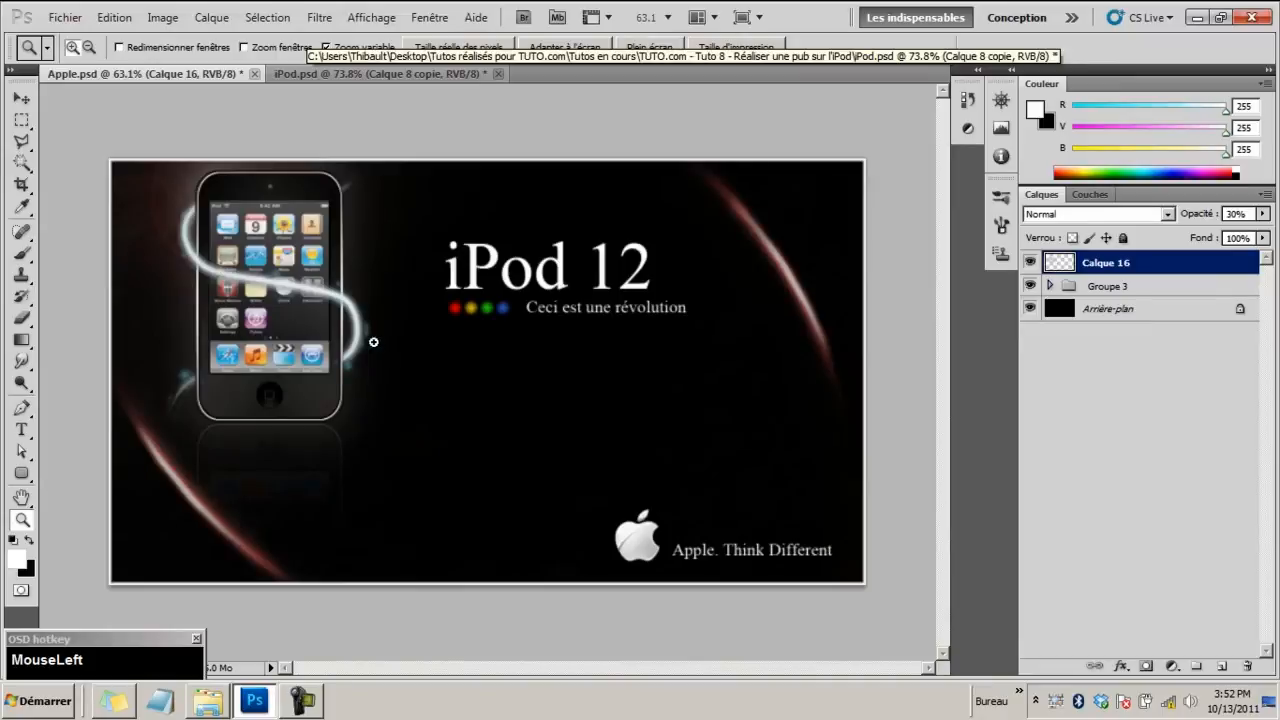
Examine the light trail and the small blue glow spots around the iPod in Apple.psd, and return to iPod.psd
{"action": "left_click_drag", "start_coordinate": [357, 331], "coordinate": [403, 337]}
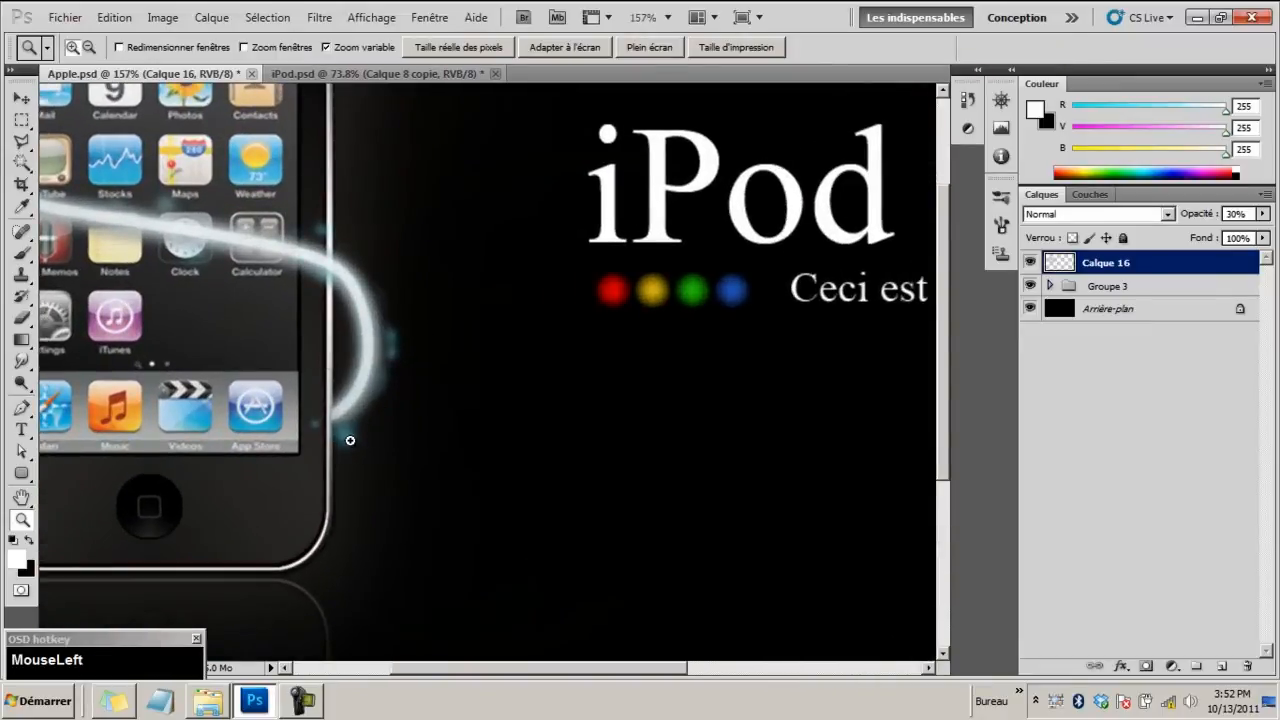
{"action": "left_click_drag", "start_coordinate": [235, 305], "coordinate": [624, 321]}
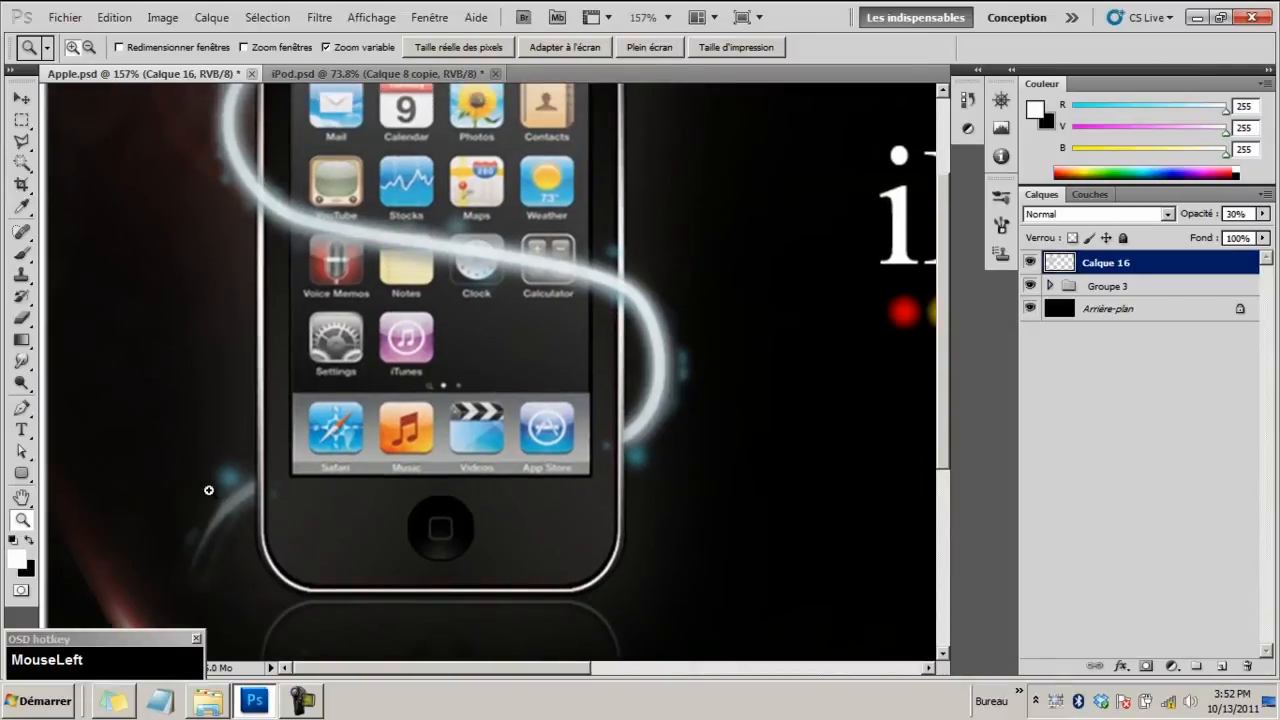
{"action": "left_click_drag", "start_coordinate": [298, 193], "coordinate": [268, 329]}
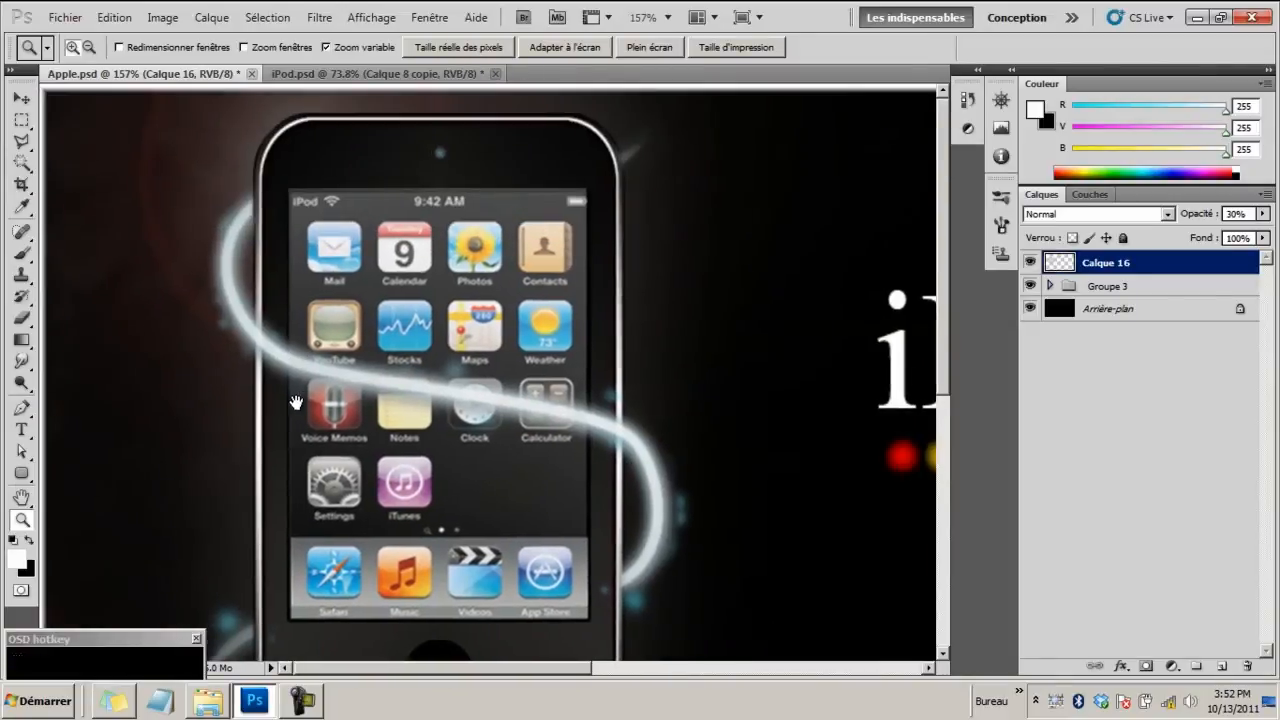
{"action": "left_click", "coordinate": [390, 77]}
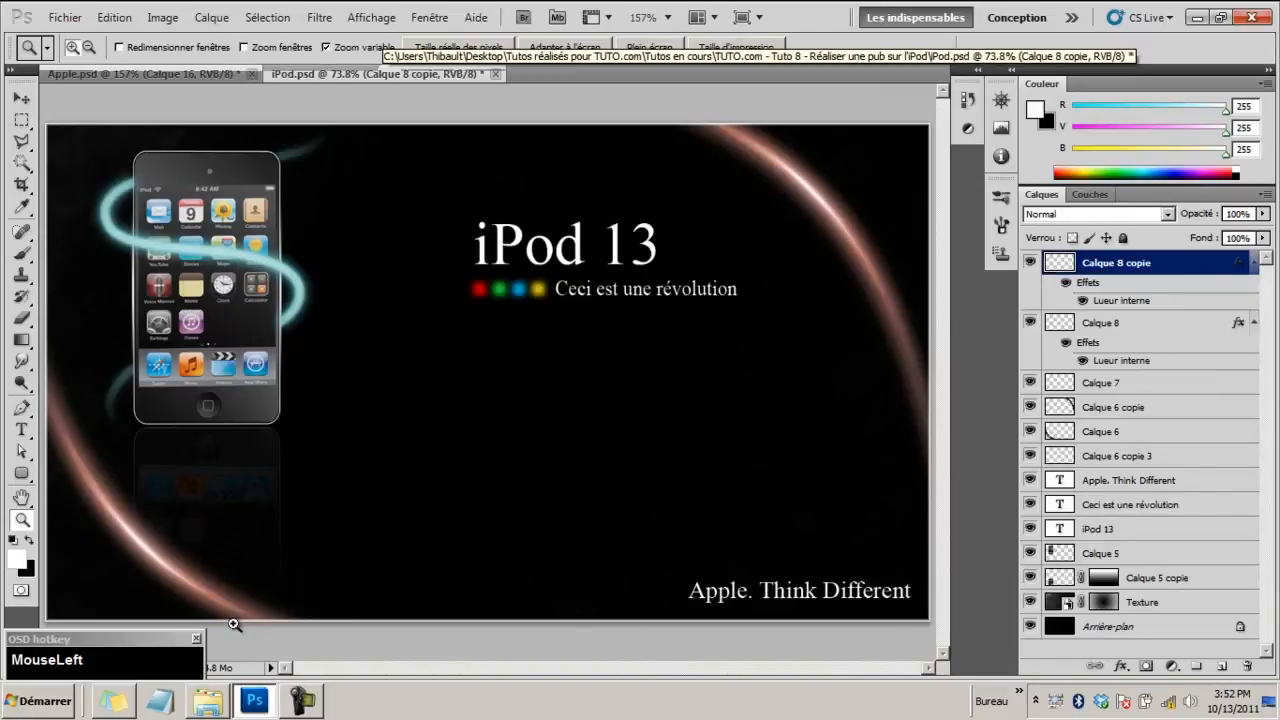
Place Logo Apple.png from the project folder into iPod.psd and scale it proportionally to about 6.58%
{"action": "left_click", "coordinate": [222, 697]}
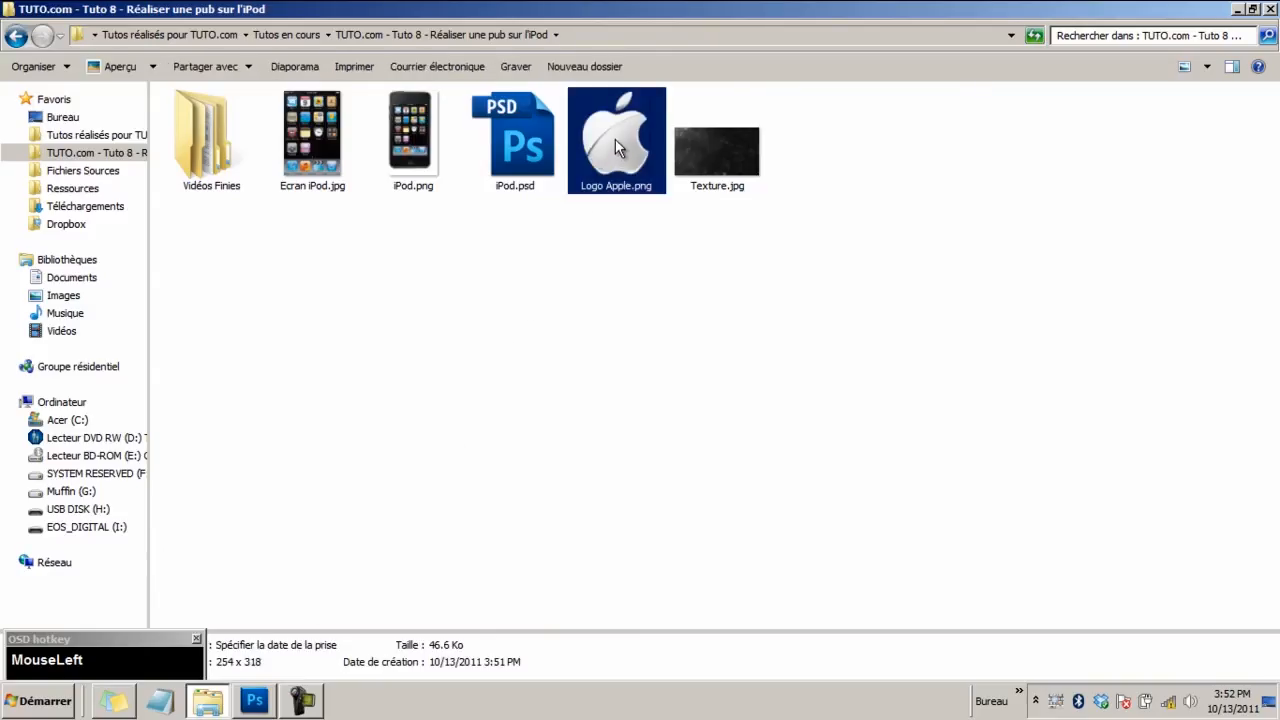
{"action": "left_click_drag", "start_coordinate": [615, 139], "coordinate": [545, 524]}
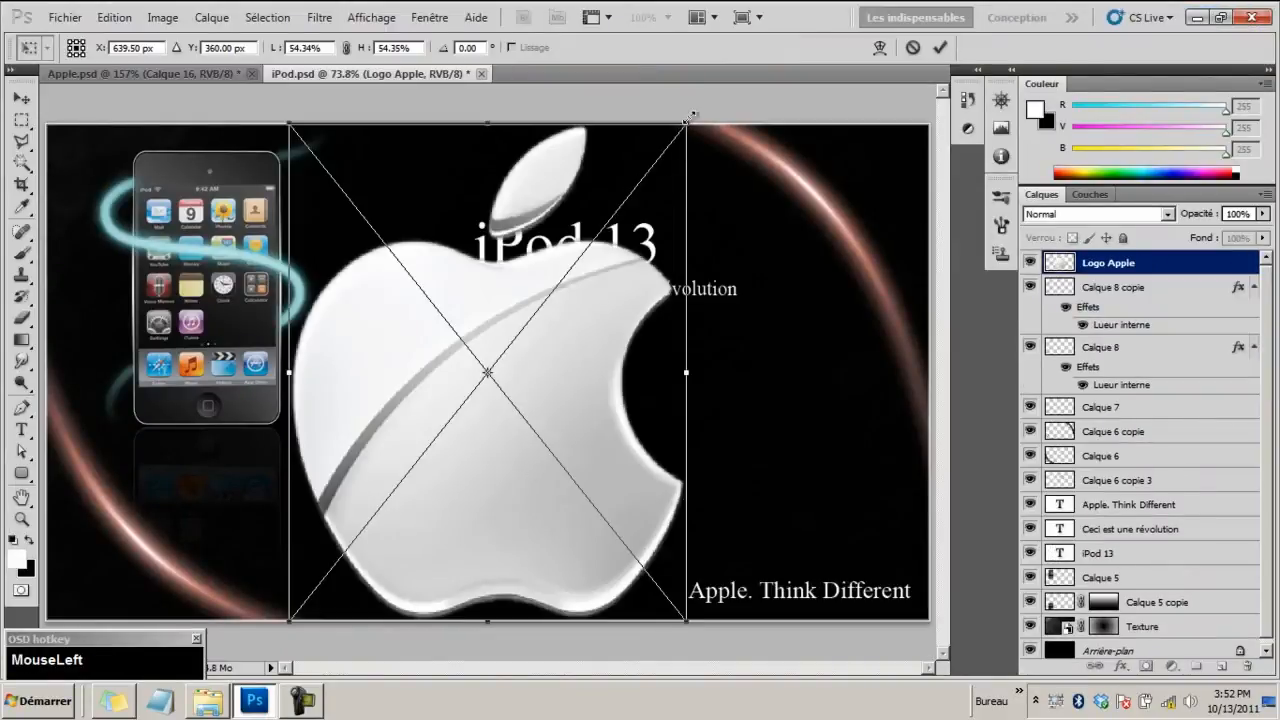
{"action": "key", "text": "shift"}
{"action": "left_click_drag", "start_coordinate": [688, 120], "coordinate": [392, 602]}
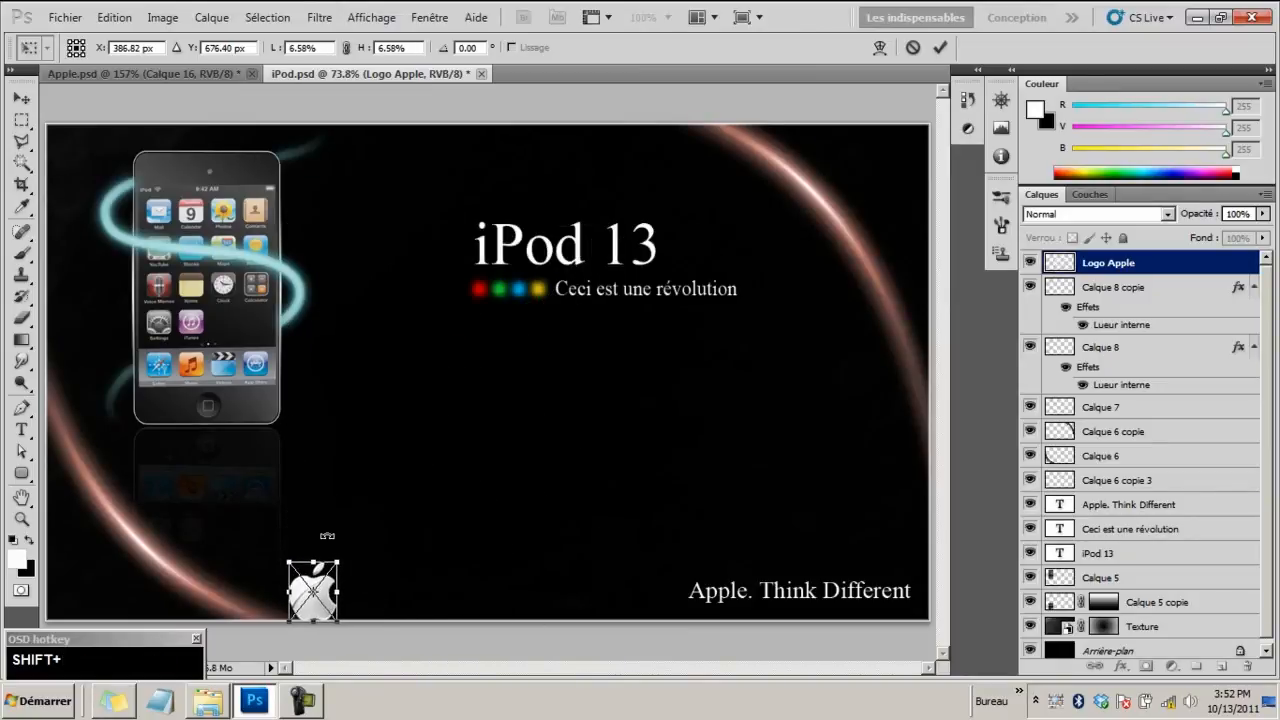
{"action": "key", "text": "Return"}
Move the Apple logo just before the "Apple. Think Different" tagline
{"action": "key", "text": "z"}
{"action": "left_click", "coordinate": [18, 104]}
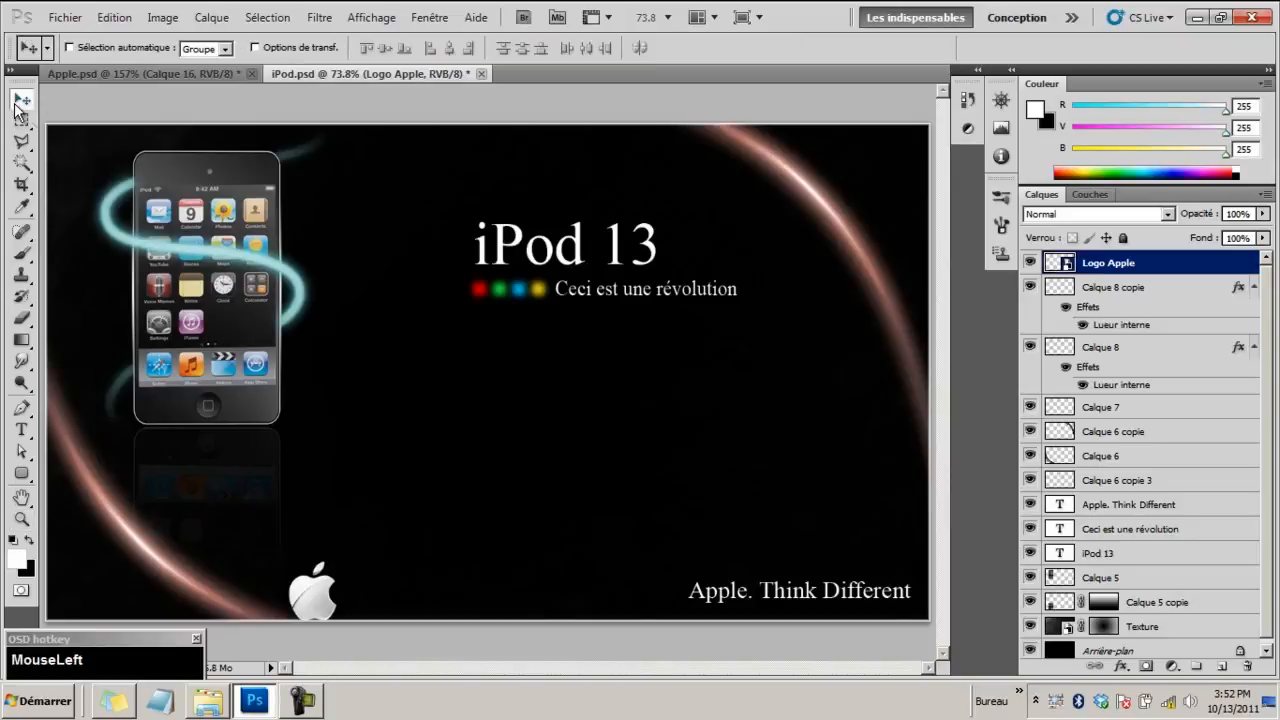
{"action": "left_click_drag", "start_coordinate": [314, 598], "coordinate": [656, 596]}
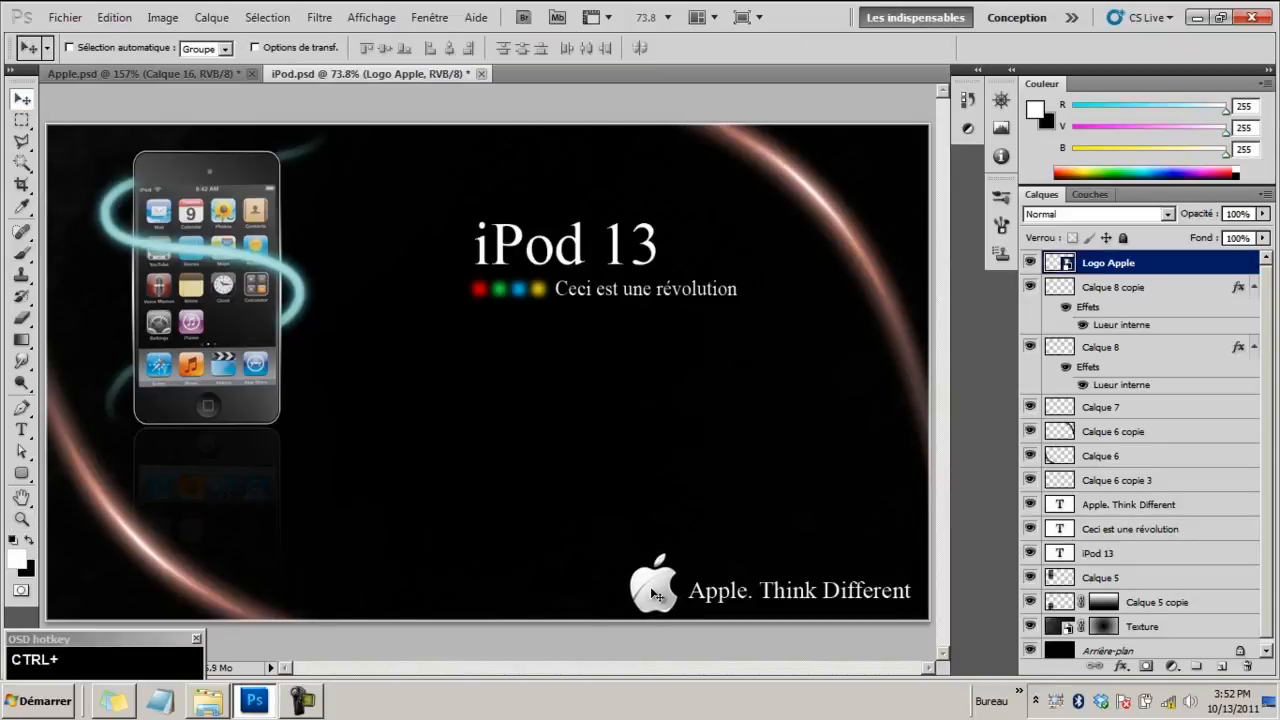
Create a new layer above Logo Apple and choose a soft round 15 px brush with 11% hardness (Dureté)
{"action": "key", "text": "ctrl+space"}
{"action": "left_click_drag", "start_coordinate": [394, 297], "coordinate": [366, 298]}
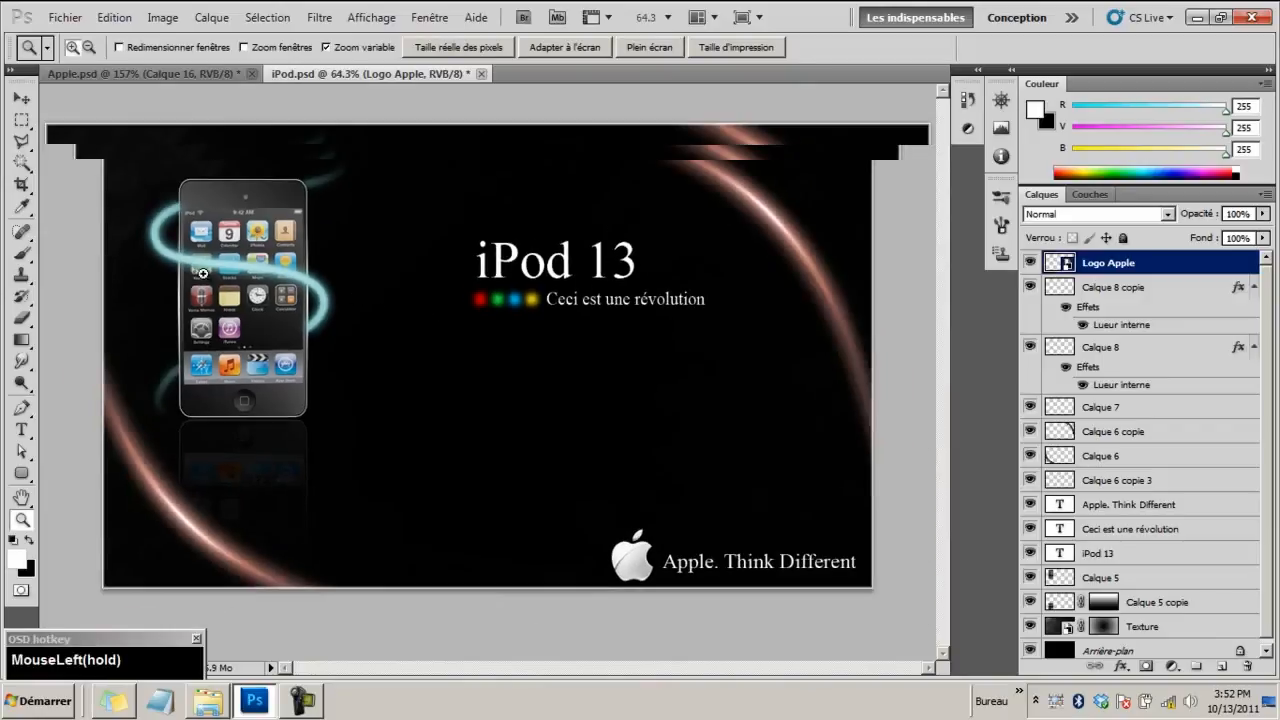
{"action": "left_click_drag", "start_coordinate": [200, 234], "coordinate": [200, 234]}
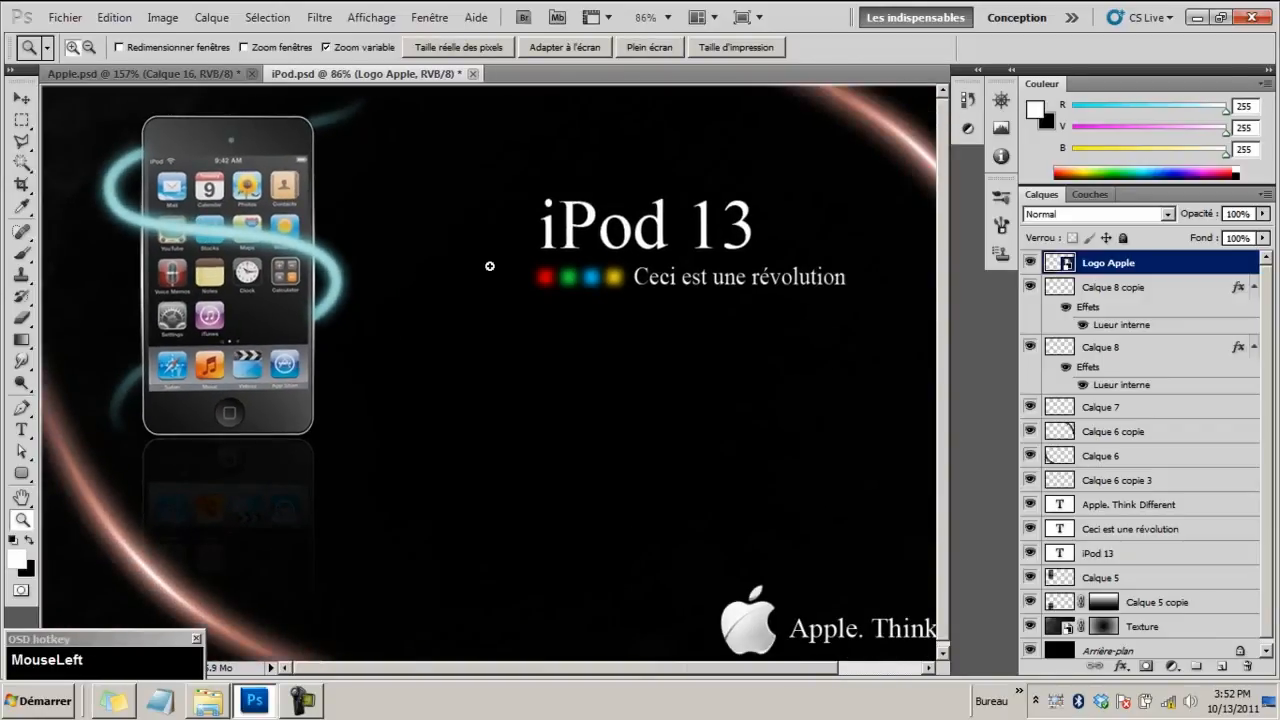
{"action": "left_click_drag", "start_coordinate": [489, 266], "coordinate": [656, 364]}
{"action": "left_click", "coordinate": [1222, 667]}
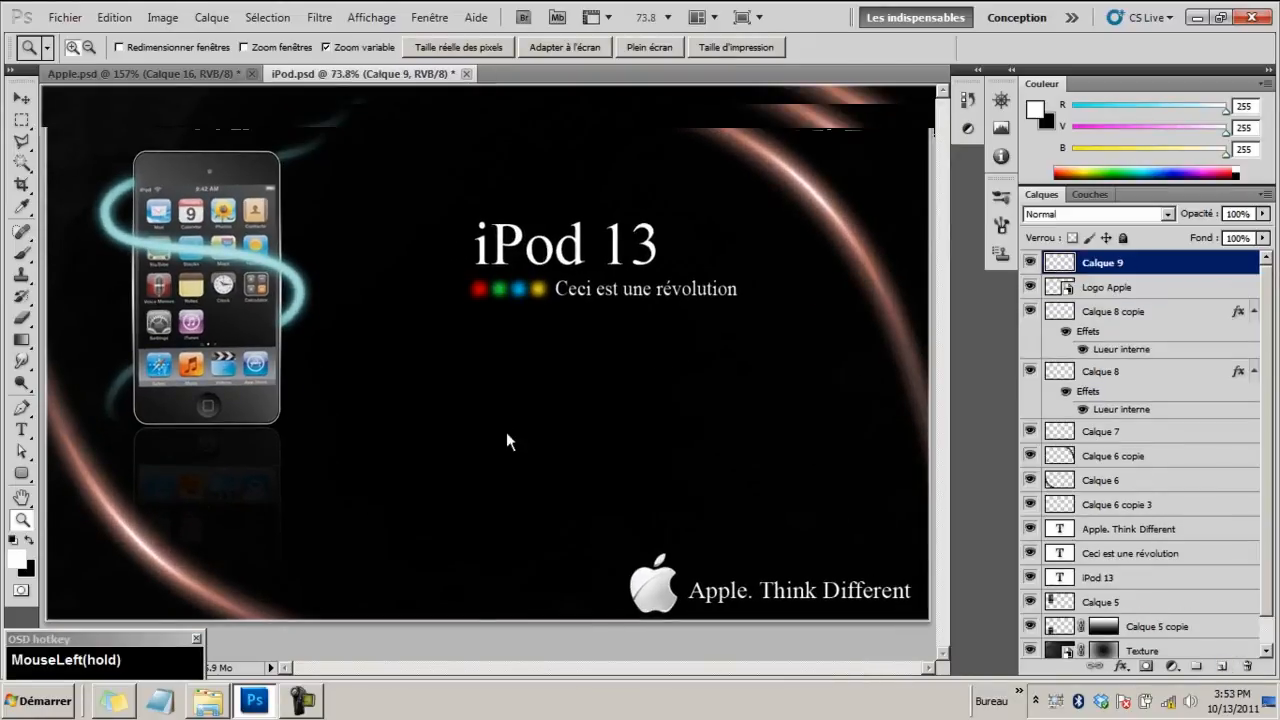
{"action": "left_click", "coordinate": [19, 256]}
{"action": "right_click", "coordinate": [518, 237]}
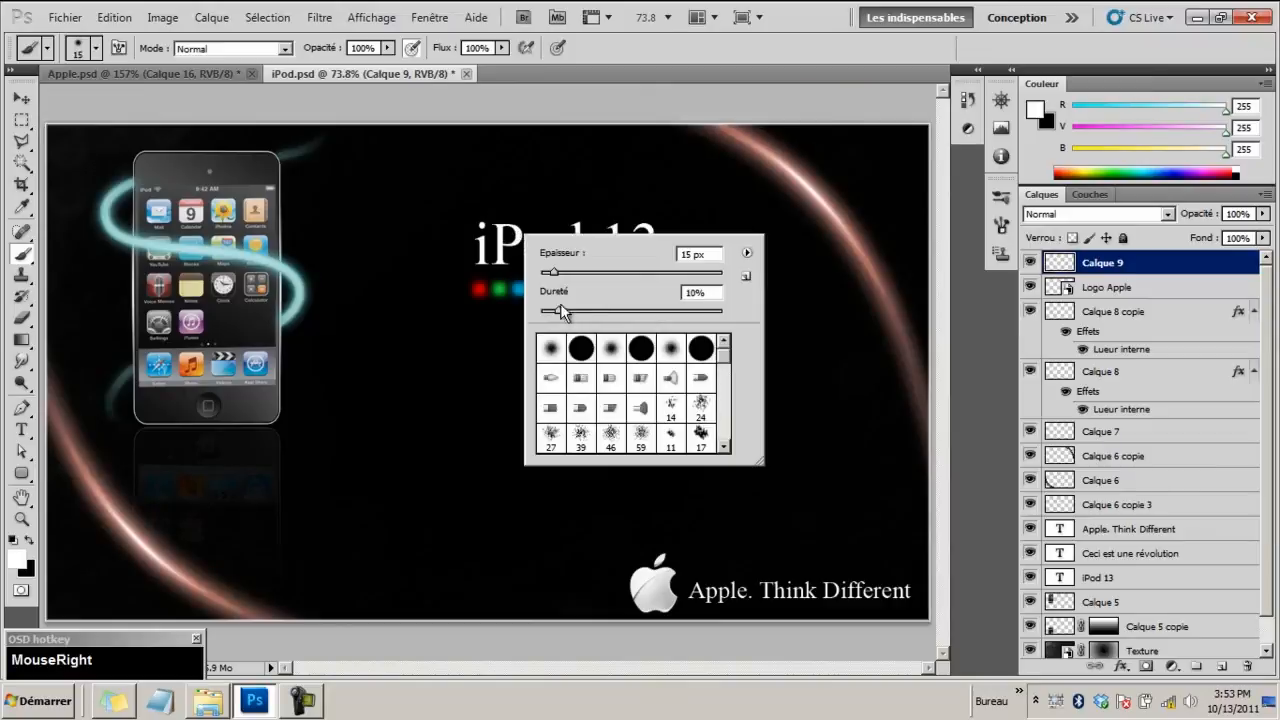
{"action": "left_click", "coordinate": [553, 350]}
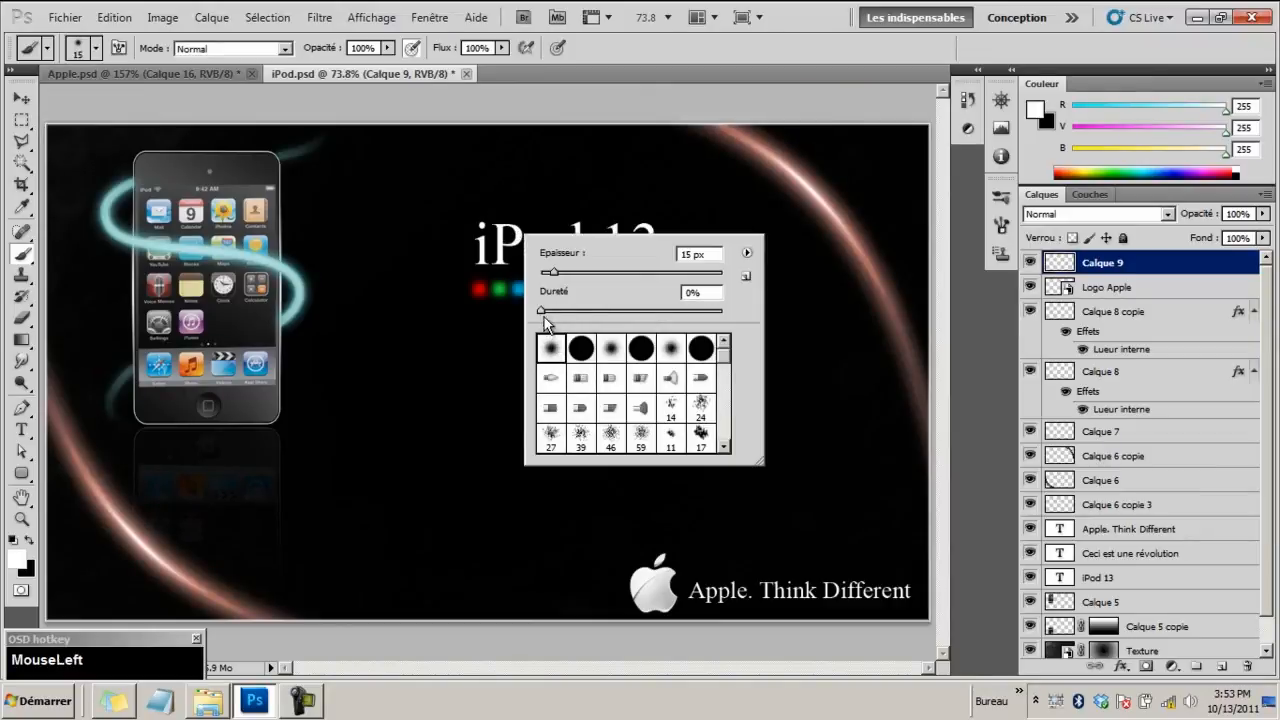
{"action": "left_click_drag", "start_coordinate": [543, 316], "coordinate": [553, 313]}
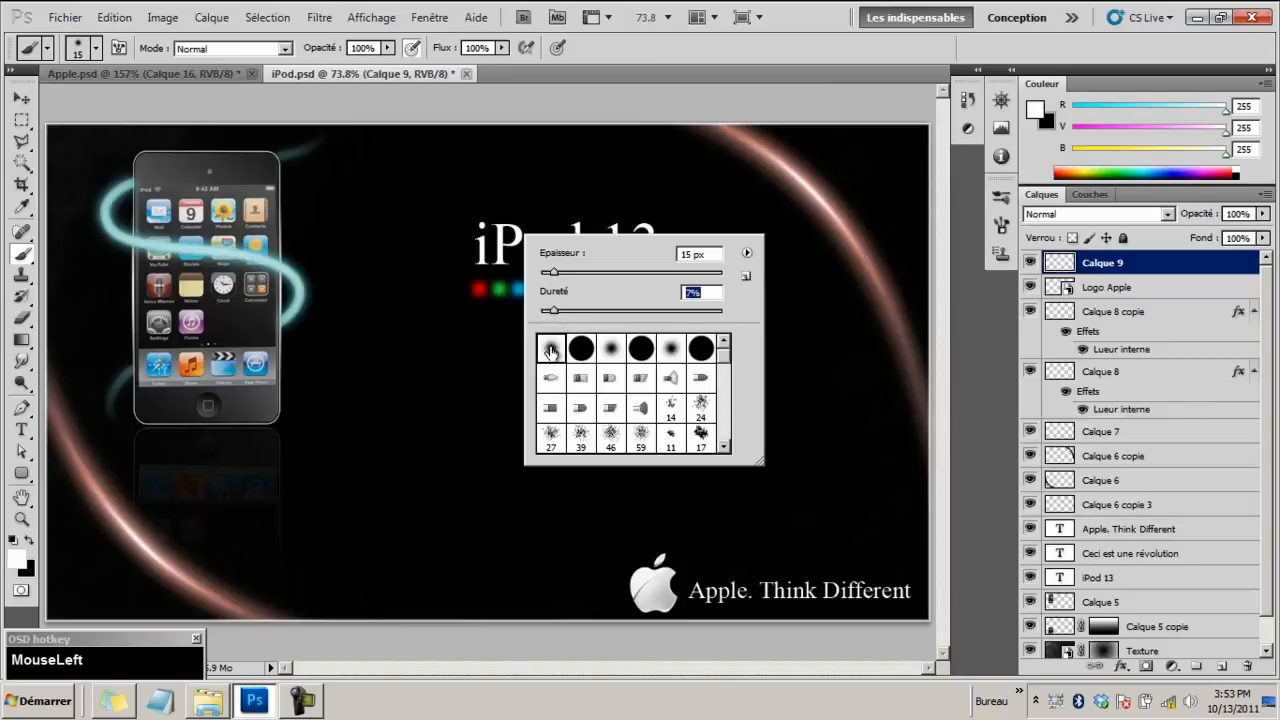
{"action": "mouse_move", "coordinate": [562, 316]}
{"action": "left_mouse_down"}
{"action": "mouse_move", "coordinate": [1062, 220]}
{"action": "mouse_move", "coordinate": [1005, 226]}
{"action": "left_mouse_up"}
Open the brush settings (Forme), set the spacing (Pas) to 165% and turn off Transfert
{"action": "left_click", "coordinate": [898, 97]}
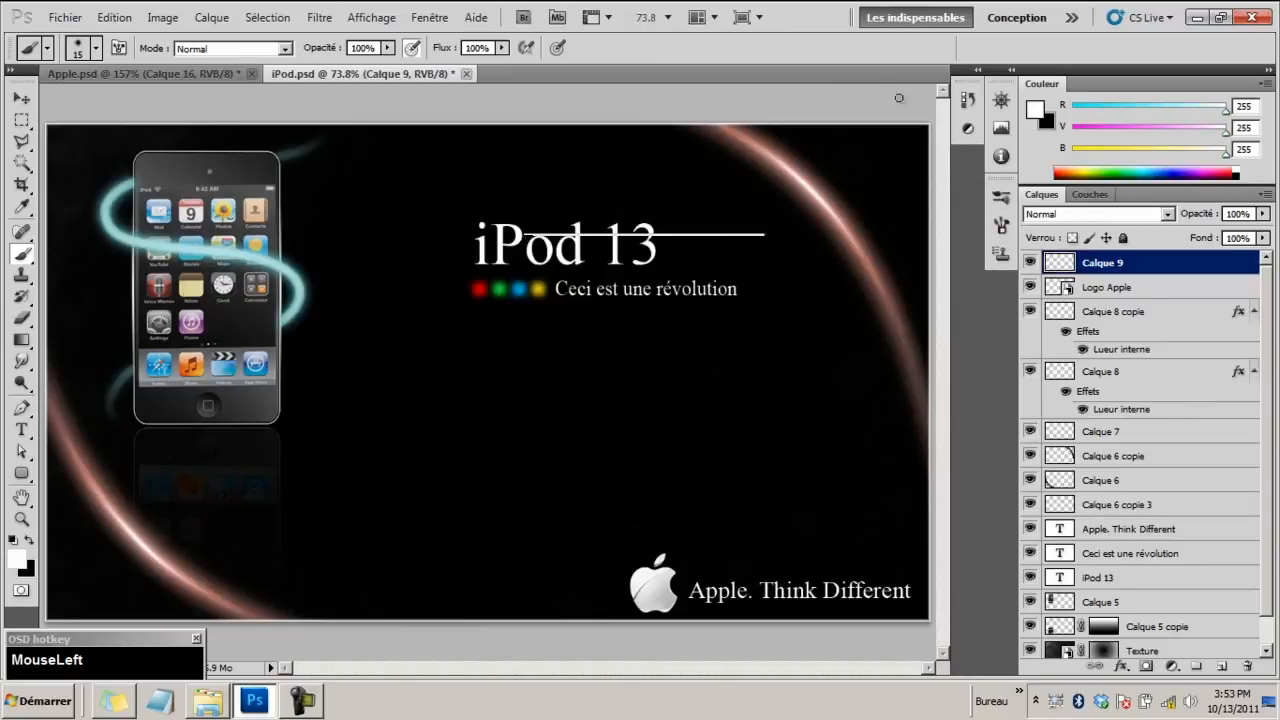
{"action": "left_click", "coordinate": [1001, 228]}
{"action": "left_click", "coordinate": [1002, 228]}
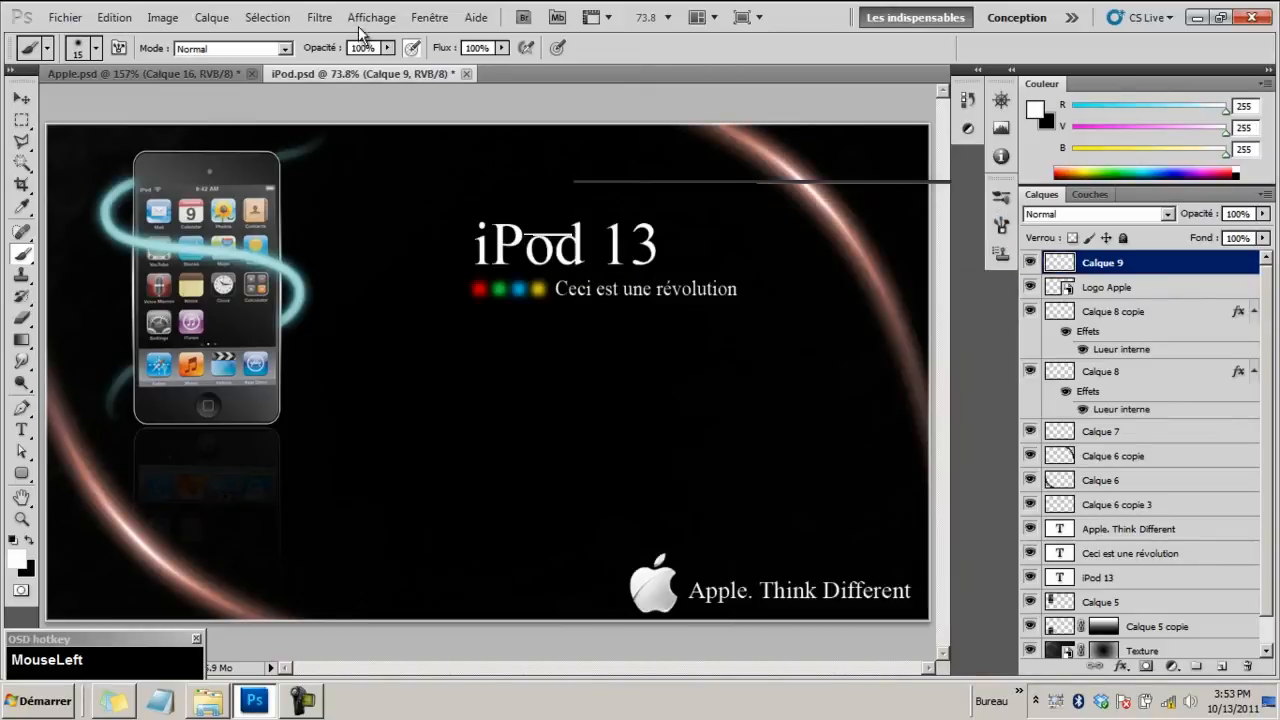
{"action": "left_click", "coordinate": [429, 17]}
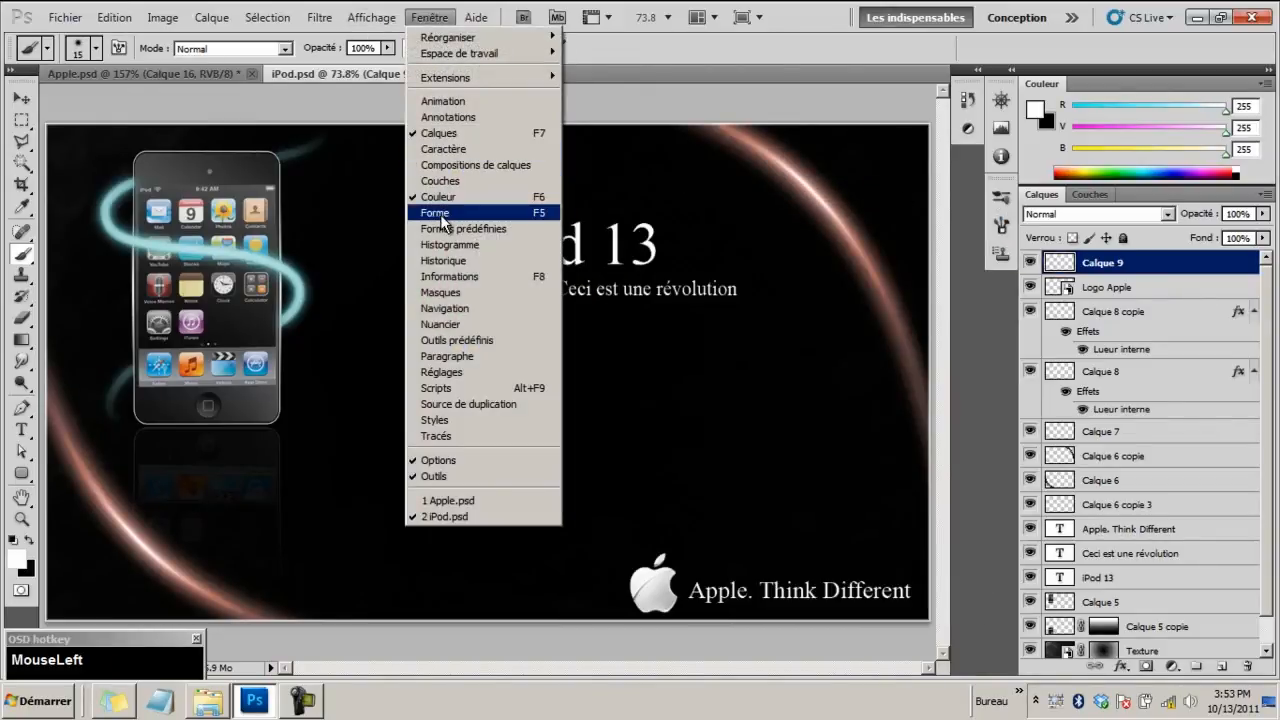
{"action": "left_click", "coordinate": [440, 214]}
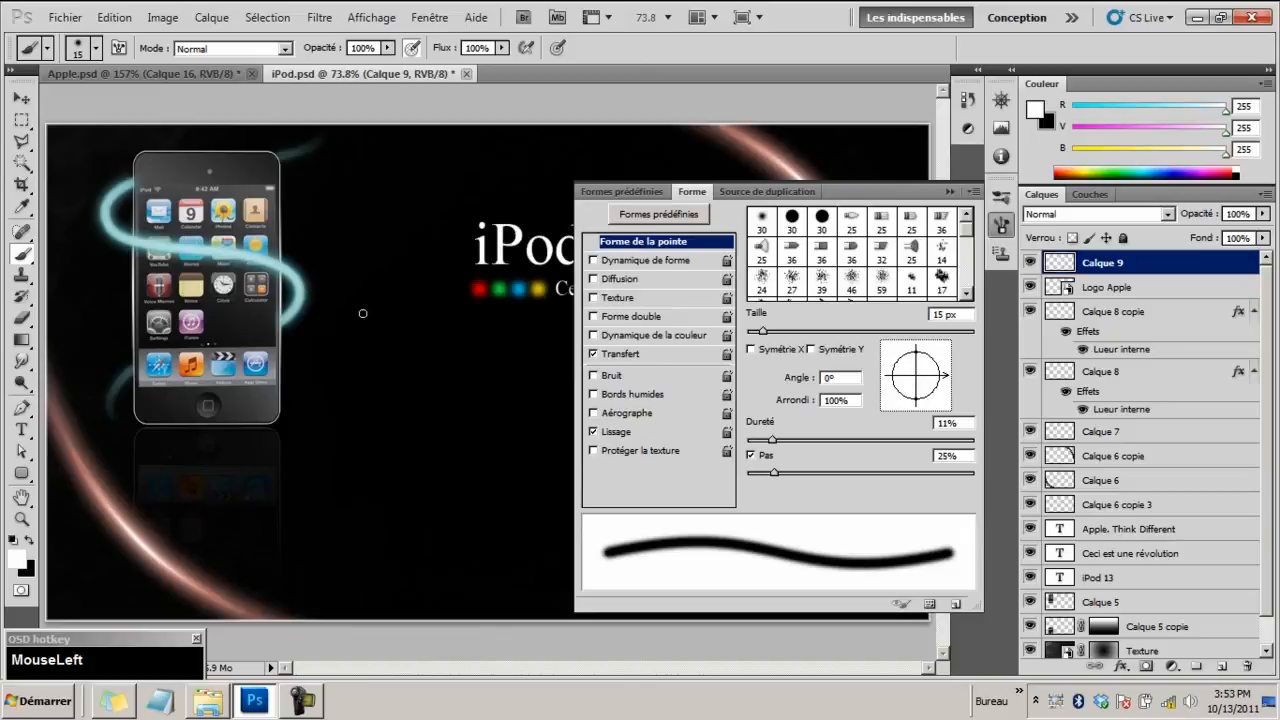
{"action": "left_click", "coordinate": [592, 431]}
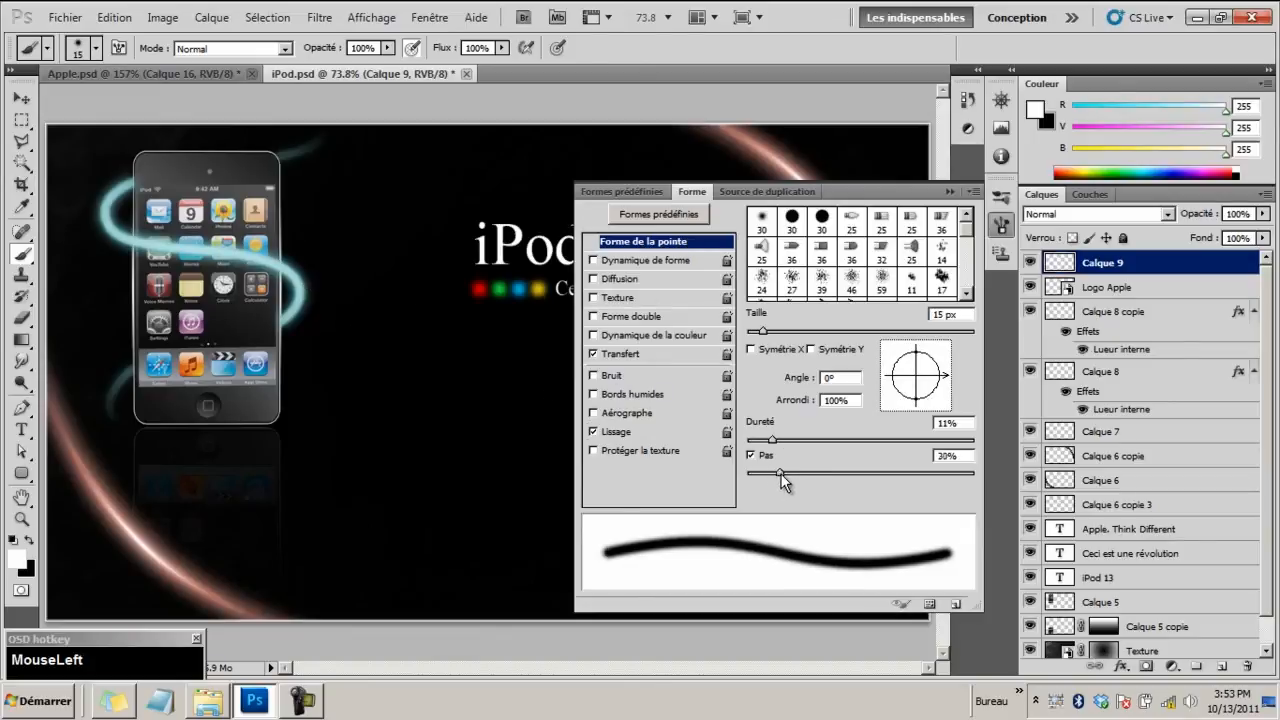
{"action": "left_click_drag", "start_coordinate": [774, 474], "coordinate": [898, 474]}
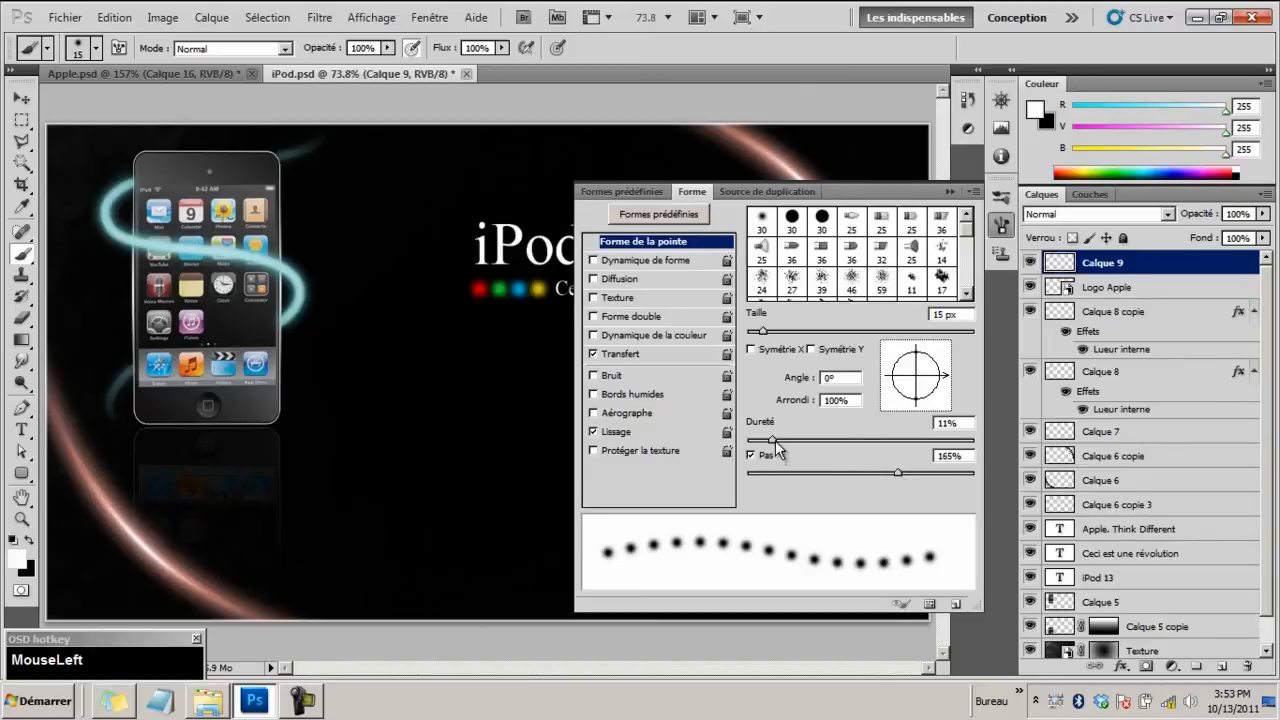
{"action": "mouse_move", "coordinate": [775, 440]}
{"action": "left_mouse_down"}
{"action": "mouse_move", "coordinate": [790, 440]}
{"action": "mouse_move", "coordinate": [776, 446]}
{"action": "left_mouse_up"}
{"action": "left_click", "coordinate": [594, 354]}
Enable Dynamique de forme for the brush with 61% size variation controlled by Pression de la plume
{"action": "left_click", "coordinate": [615, 262]}
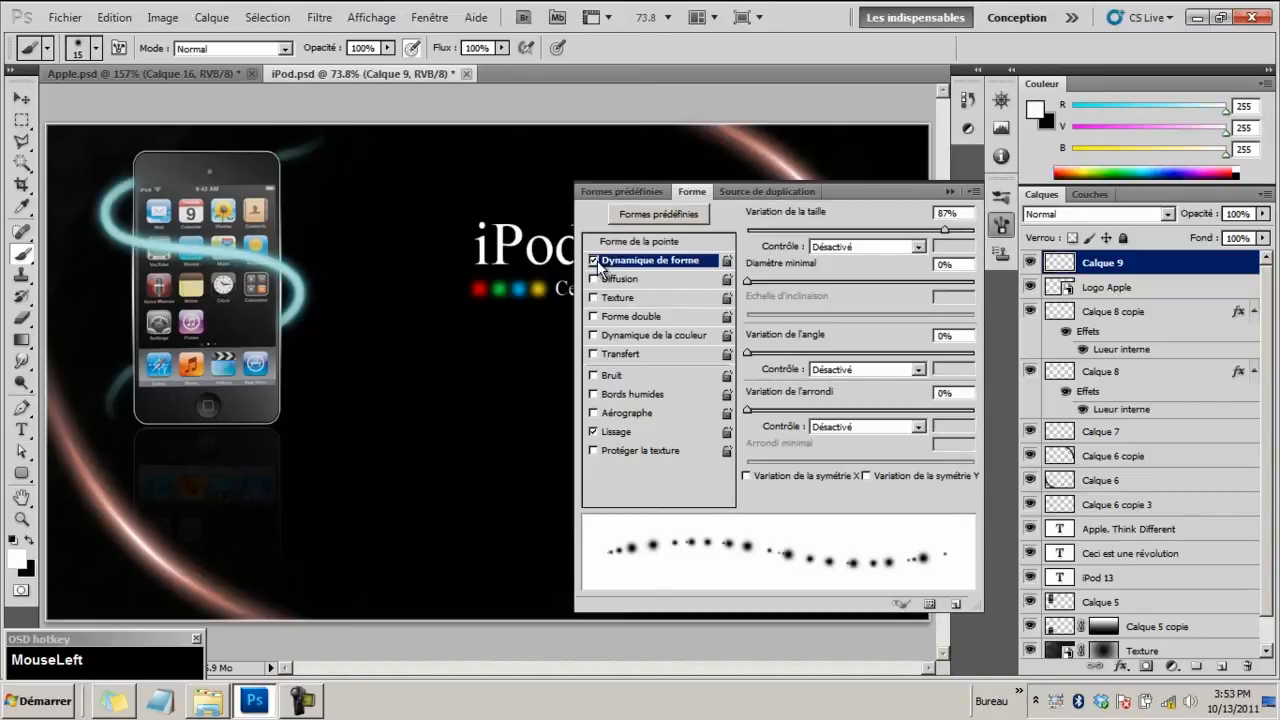
{"action": "left_click", "coordinate": [865, 247]}
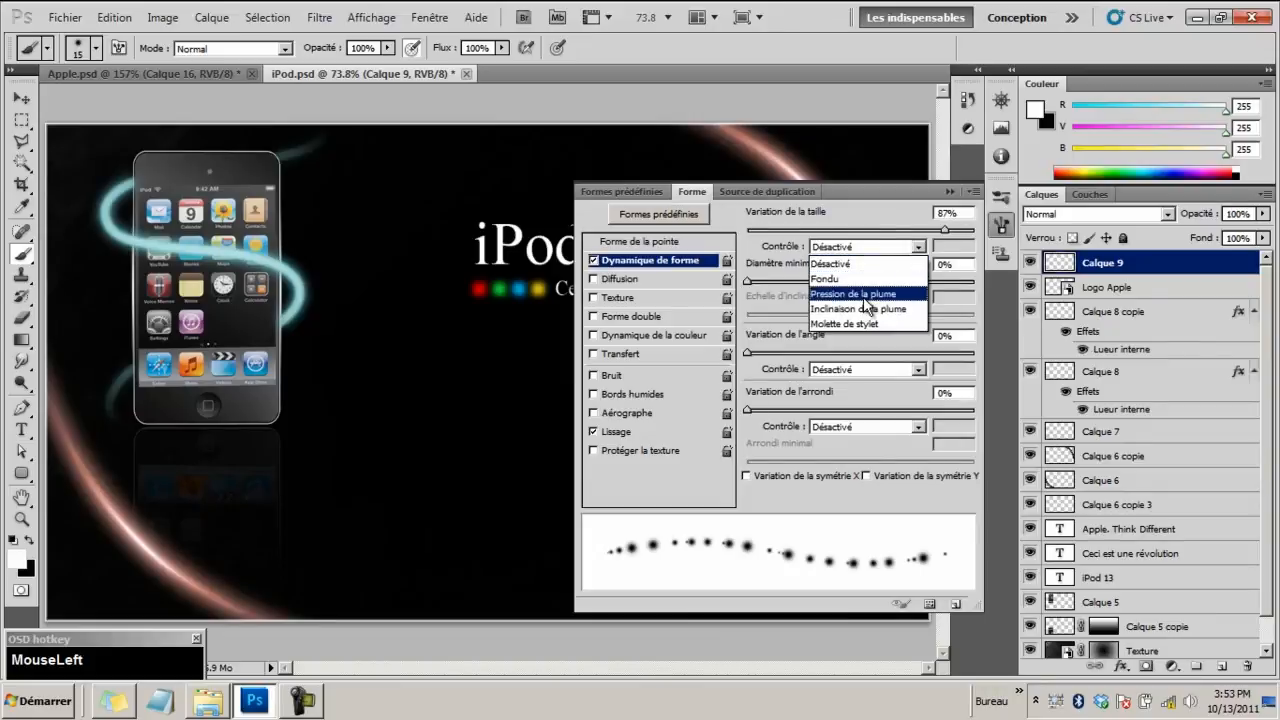
{"action": "left_click", "coordinate": [858, 272]}
{"action": "mouse_move", "coordinate": [944, 230]}
{"action": "left_mouse_down"}
{"action": "mouse_move", "coordinate": [770, 240]}
{"action": "mouse_move", "coordinate": [906, 234]}
{"action": "mouse_move", "coordinate": [888, 235]}
{"action": "left_mouse_up"}
{"action": "left_click", "coordinate": [890, 250]}
{"action": "left_click", "coordinate": [876, 298]}
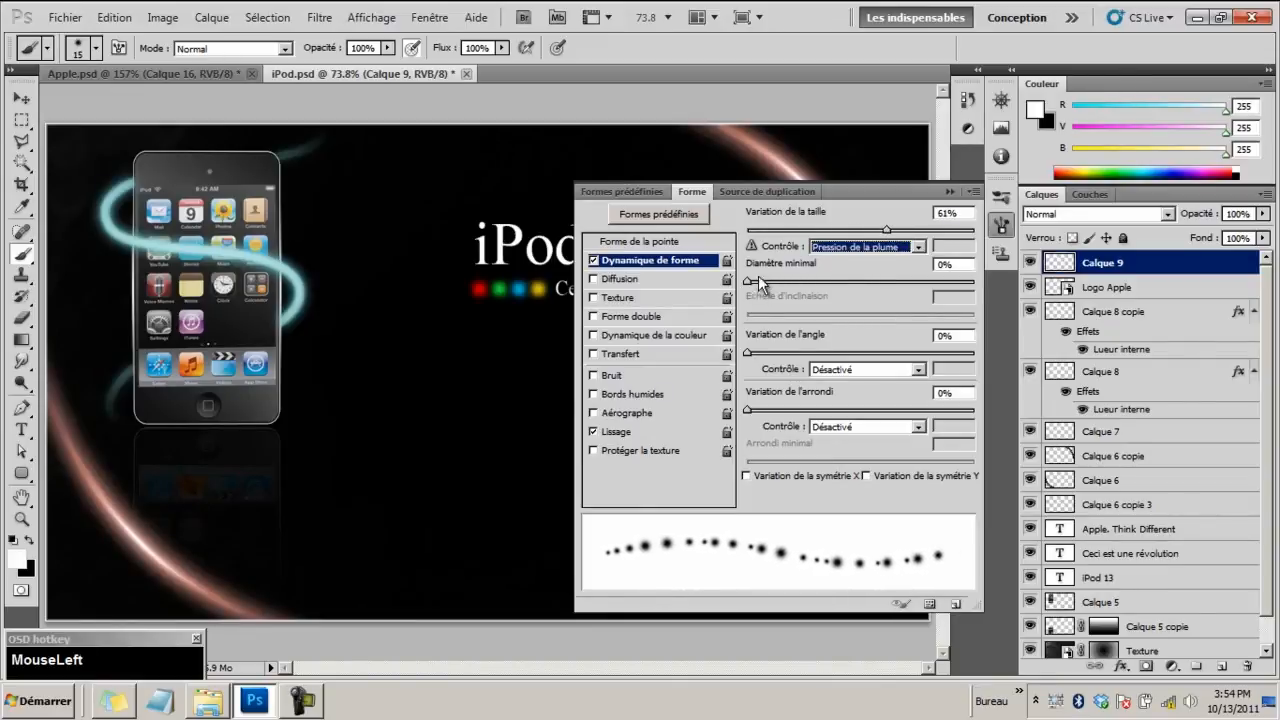
Enable Diffusion for the brush at 342% on both axes, with control Désactivé, Nombre 2 and Variation numérique 12%
{"action": "left_click", "coordinate": [618, 280]}
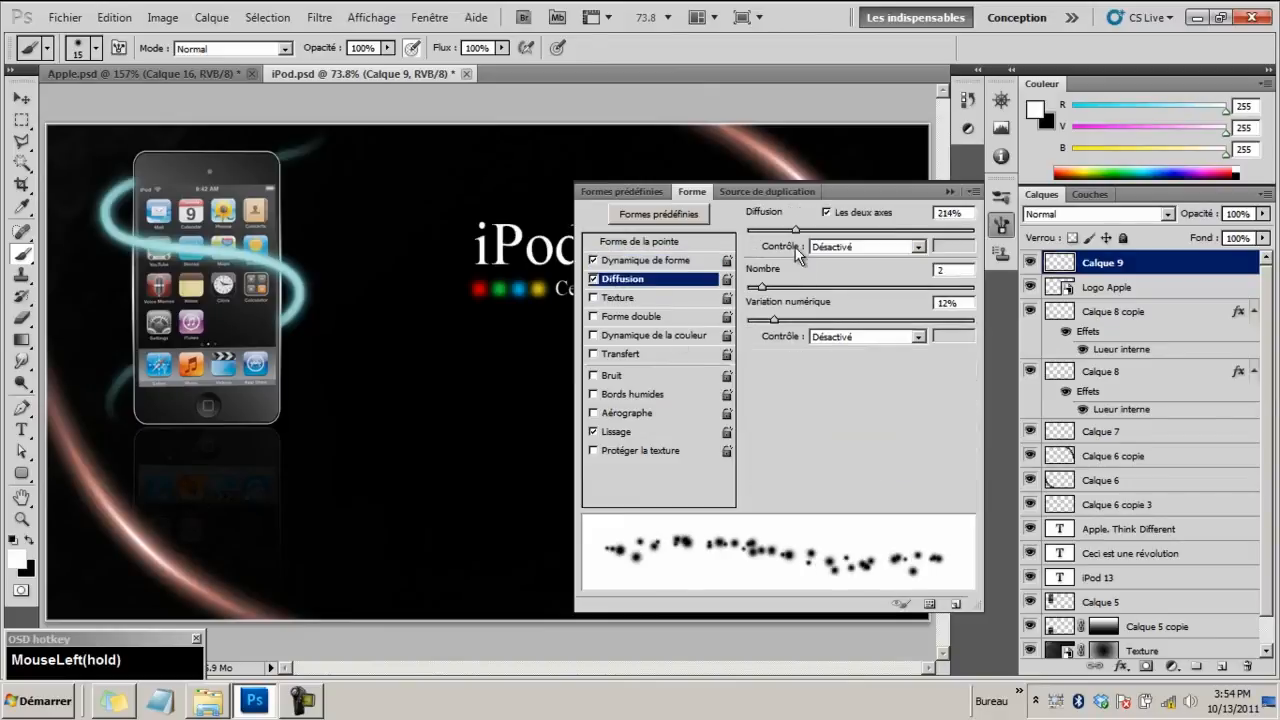
{"action": "left_click_drag", "start_coordinate": [796, 228], "coordinate": [845, 249]}
{"action": "left_click", "coordinate": [845, 247]}
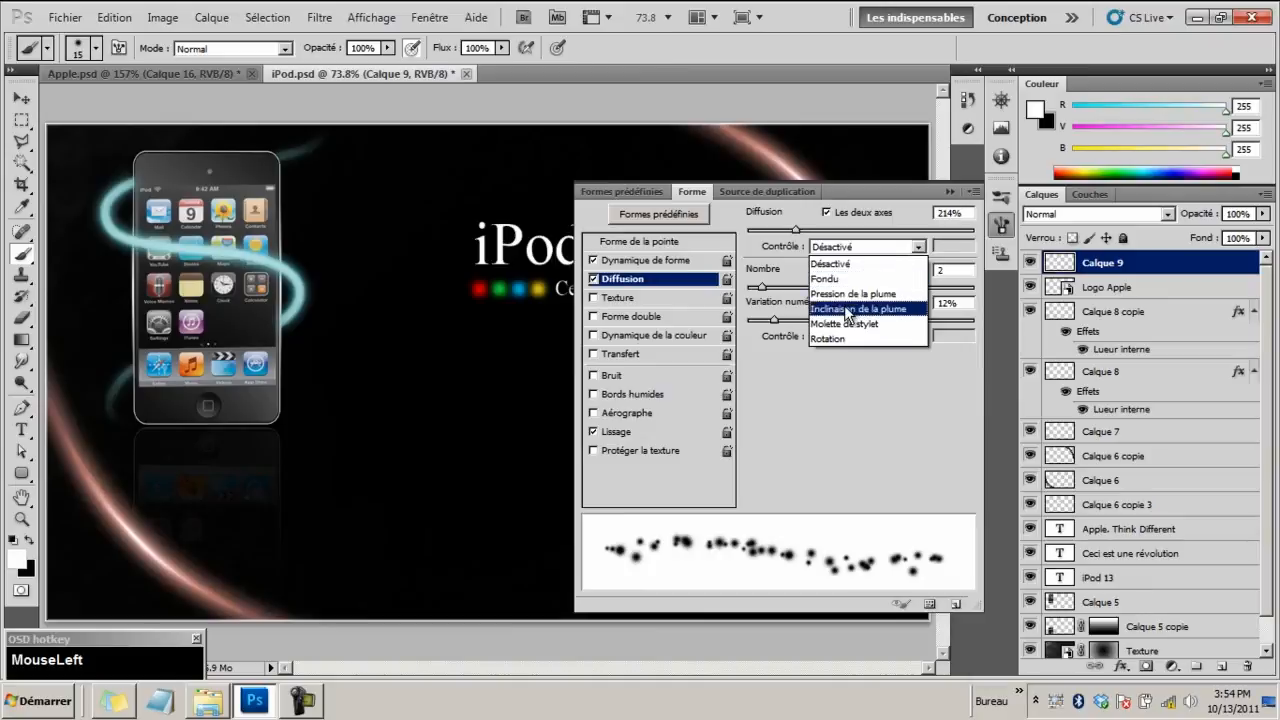
{"action": "left_click", "coordinate": [838, 264]}
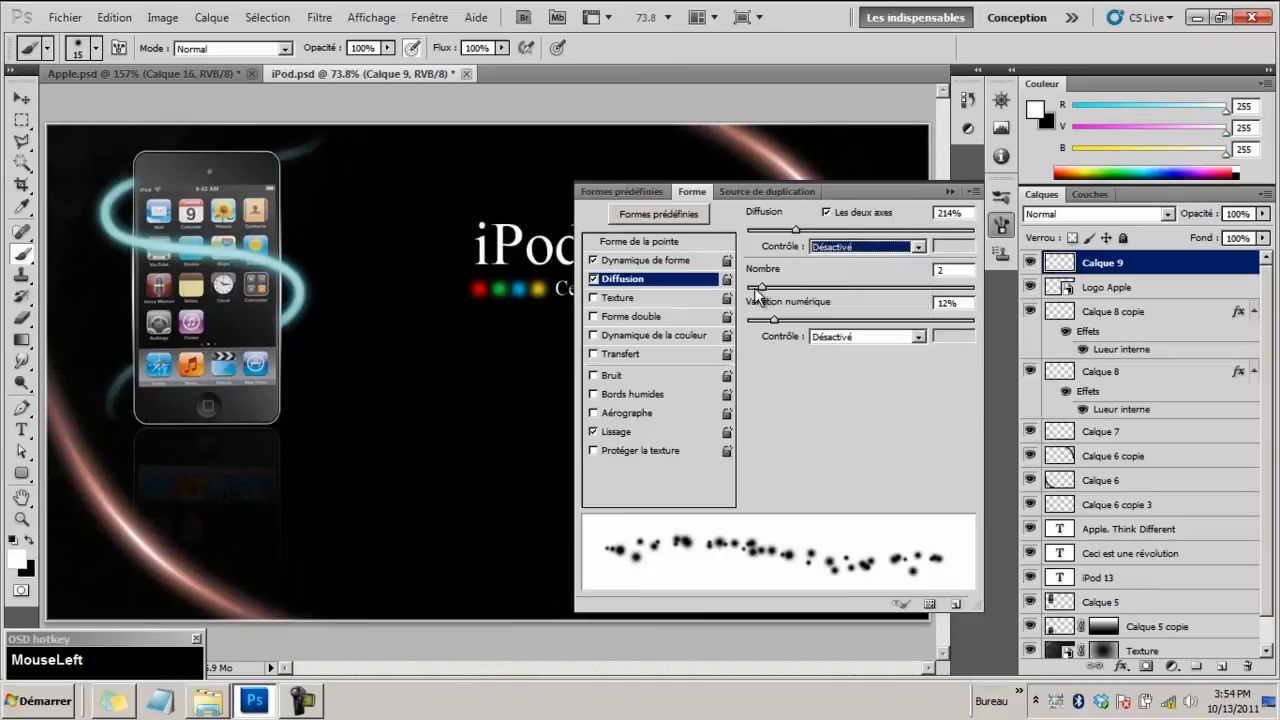
{"action": "mouse_move", "coordinate": [765, 290]}
{"action": "left_mouse_down"}
{"action": "mouse_move", "coordinate": [783, 290]}
{"action": "mouse_move", "coordinate": [766, 290]}
{"action": "left_mouse_up"}
{"action": "left_click_drag", "start_coordinate": [771, 325], "coordinate": [768, 298]}
{"action": "left_click", "coordinate": [775, 290]}
{"action": "mouse_move", "coordinate": [795, 230]}
{"action": "left_mouse_down"}
{"action": "mouse_move", "coordinate": [838, 240]}
{"action": "mouse_move", "coordinate": [826, 236]}
{"action": "left_mouse_up"}
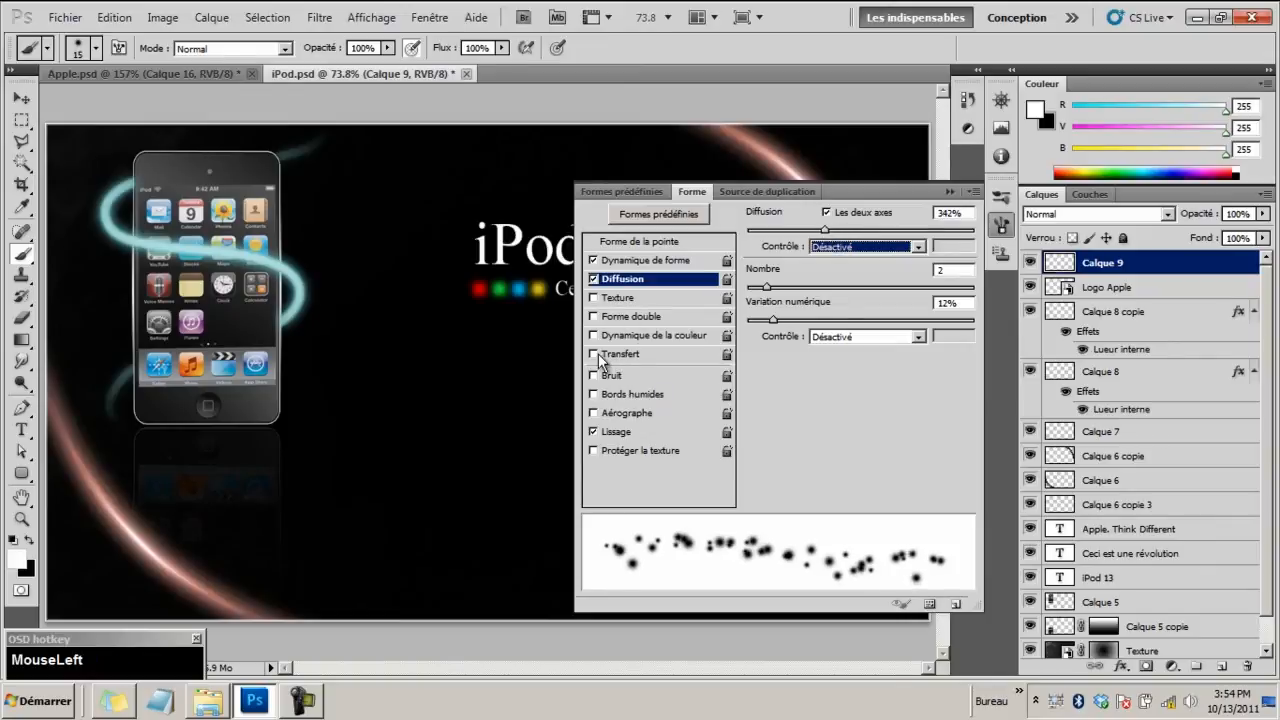
Enable Dynamique de la couleur for the brush with 50% foreground/background variation and control set to Désactivé
{"action": "left_click", "coordinate": [608, 338]}
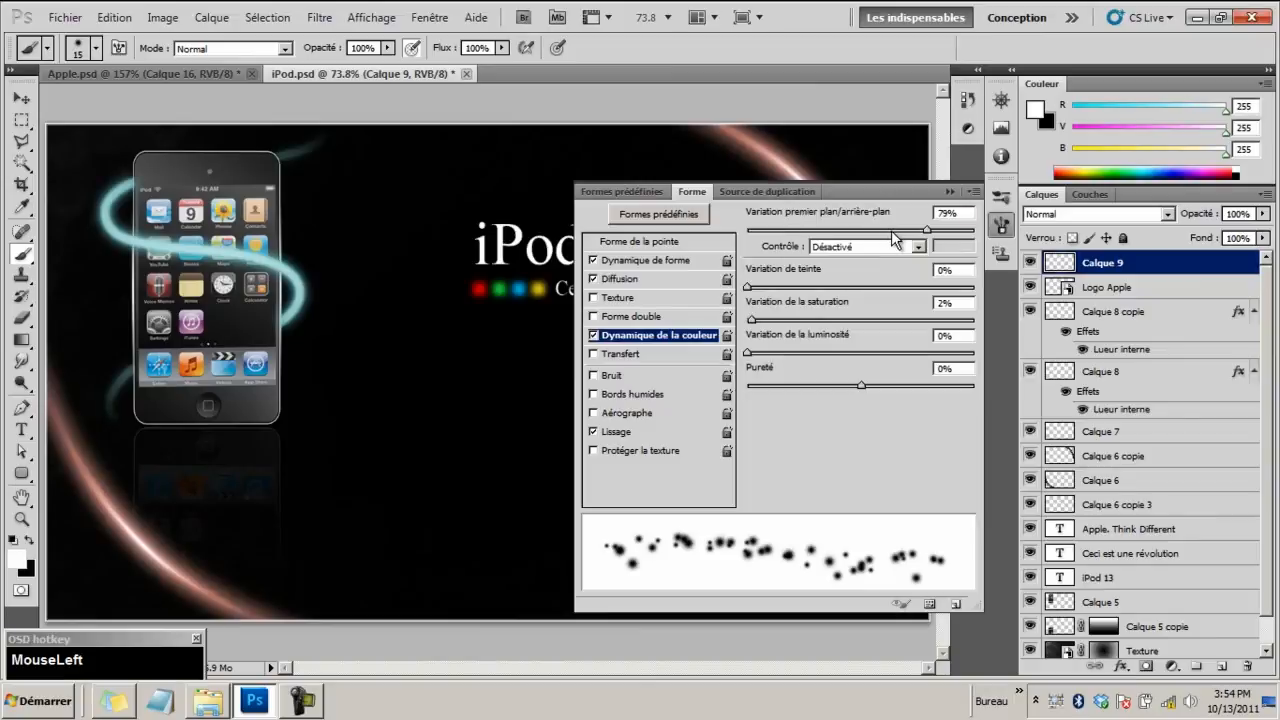
{"action": "left_click_drag", "start_coordinate": [888, 230], "coordinate": [860, 229]}
{"action": "left_click", "coordinate": [858, 247]}
{"action": "left_click", "coordinate": [855, 264]}
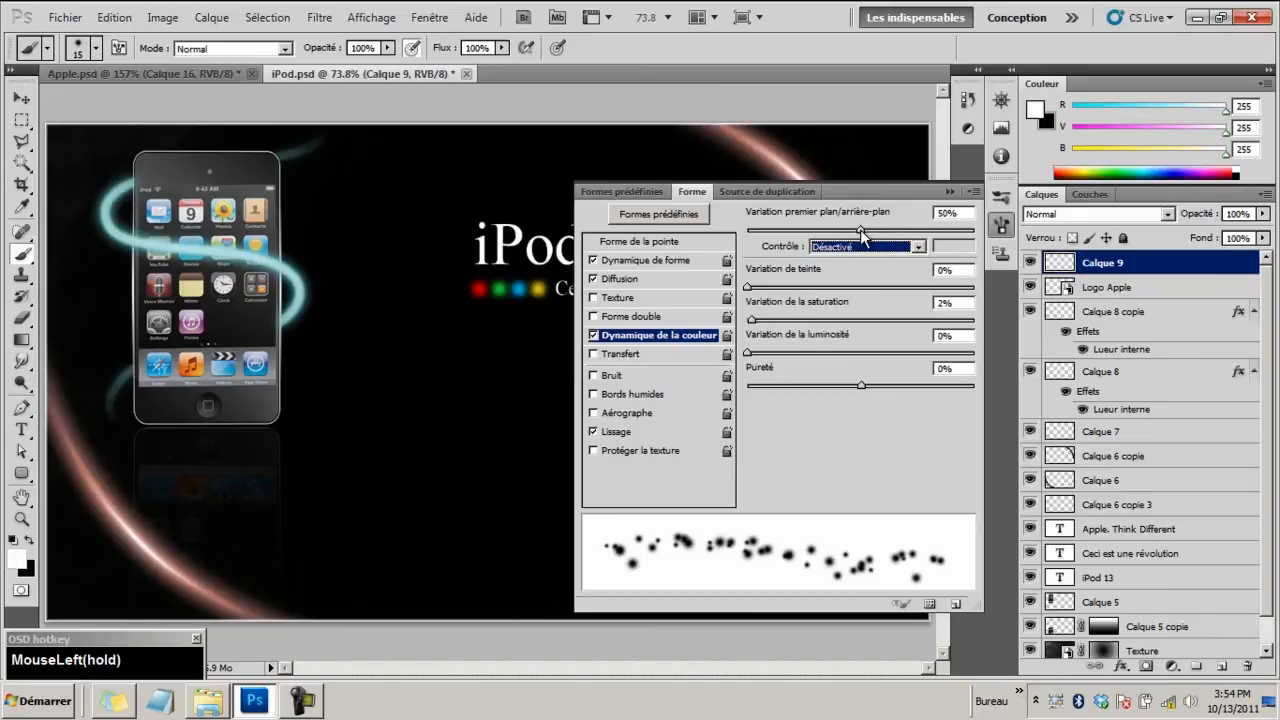
Enable Transfert for the brush with 45% opacity variation and control Désactivé, and close the brush settings
{"action": "left_click", "coordinate": [595, 356]}
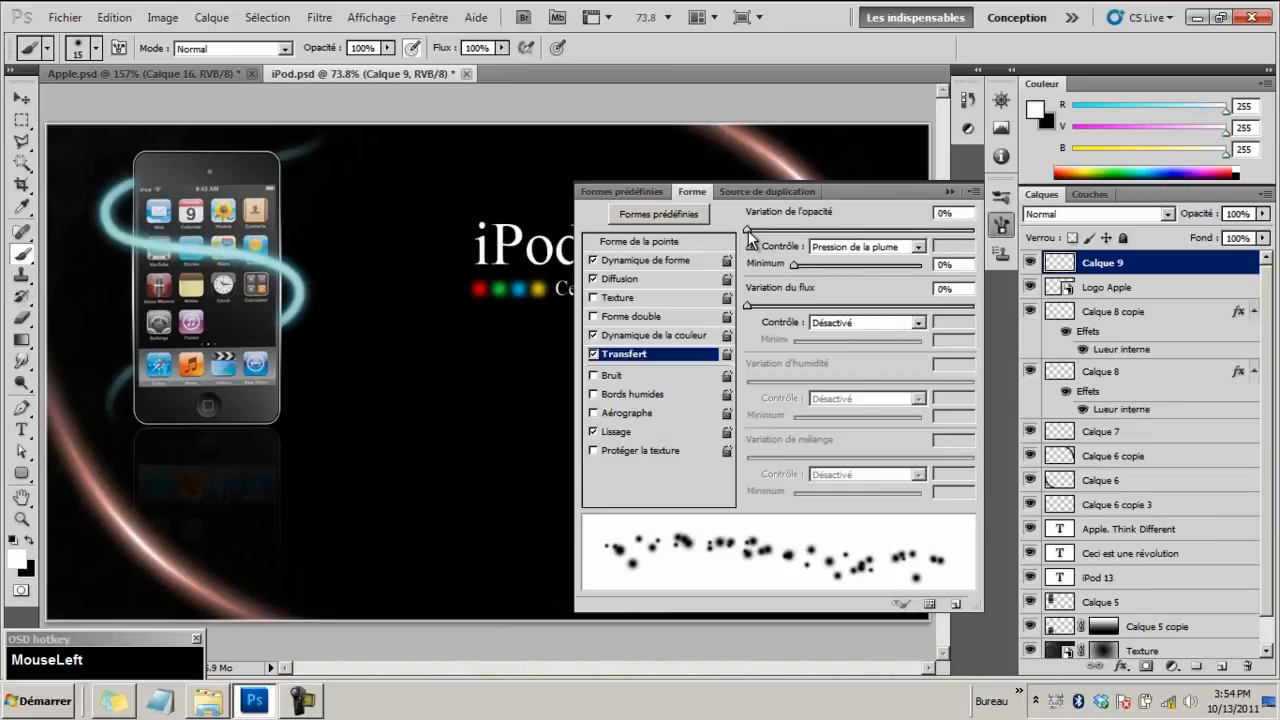
{"action": "left_click_drag", "start_coordinate": [748, 230], "coordinate": [851, 236]}
{"action": "left_click", "coordinate": [845, 246]}
{"action": "left_click", "coordinate": [835, 240]}
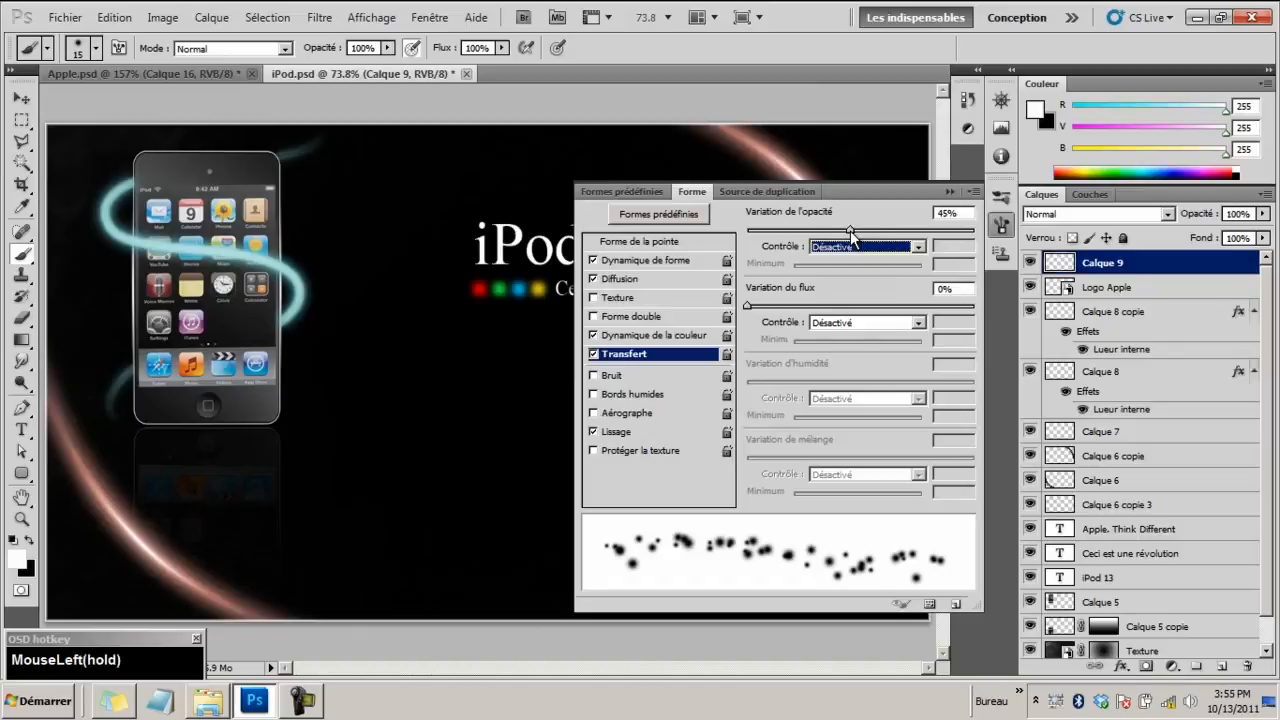
{"action": "left_click", "coordinate": [1001, 226]}
Mix a light blue foreground colour and swap it with the background colour
{"action": "left_click", "coordinate": [1140, 107]}
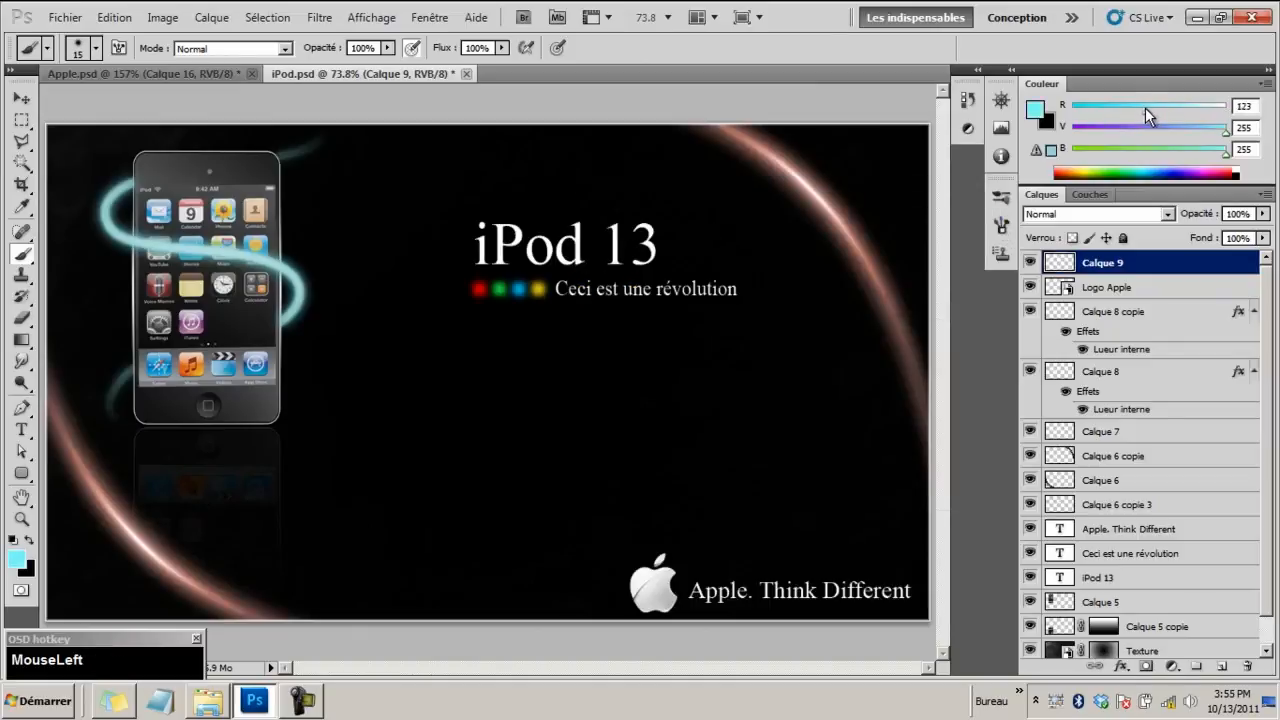
{"action": "left_click_drag", "start_coordinate": [1217, 129], "coordinate": [1208, 128]}
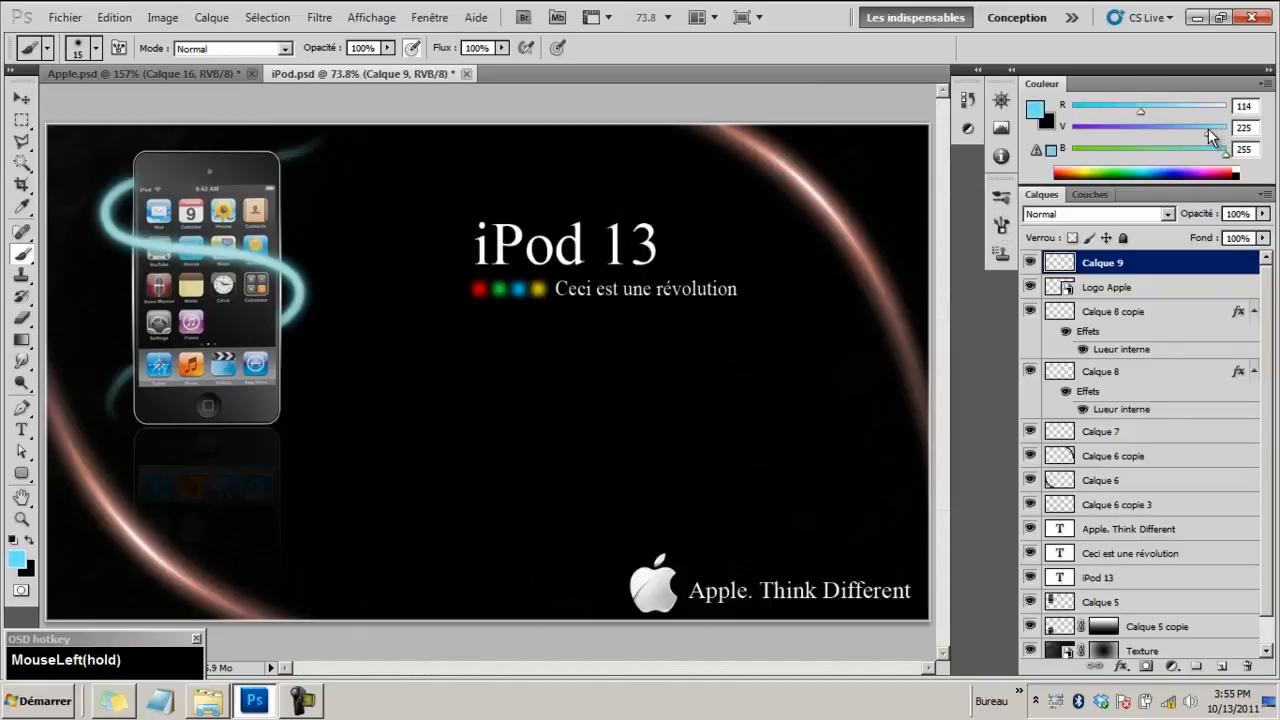
{"action": "left_click", "coordinate": [1142, 110]}
{"action": "key", "text": "x"}
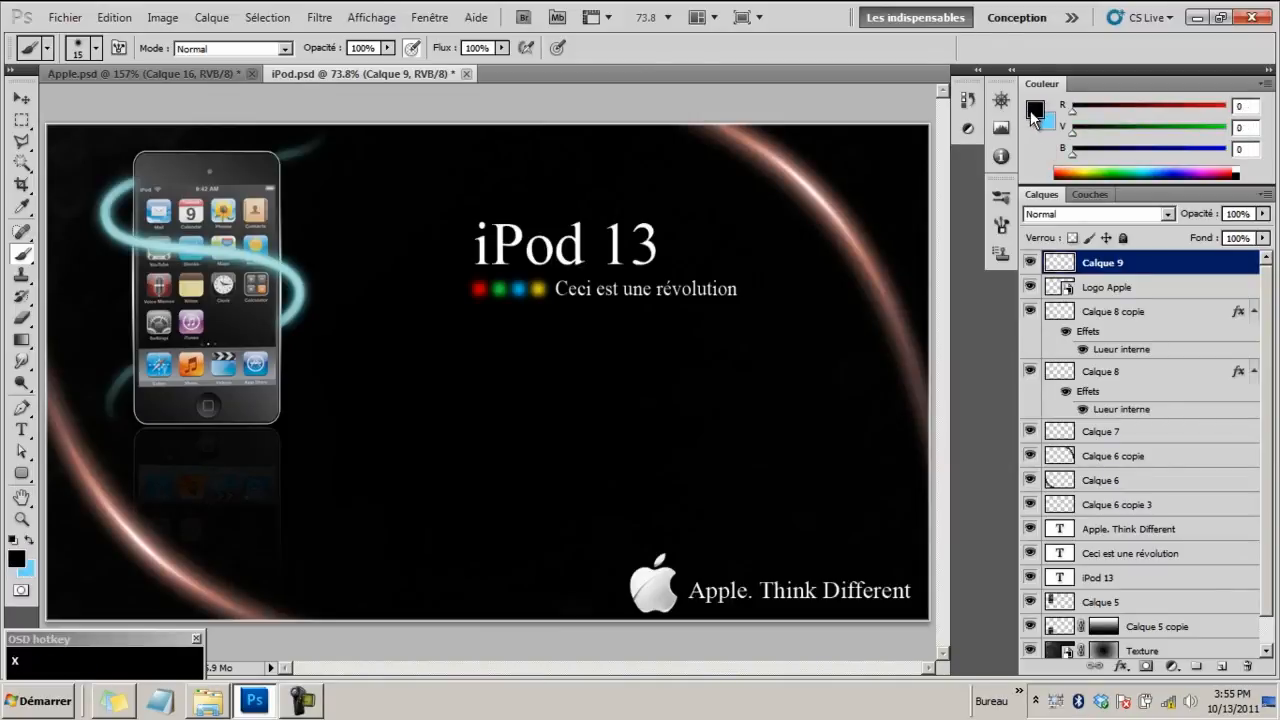
Set the foreground colour to a deeper blue with R 76, V 219, B 233
{"action": "left_click_drag", "start_coordinate": [1178, 147], "coordinate": [1214, 150]}
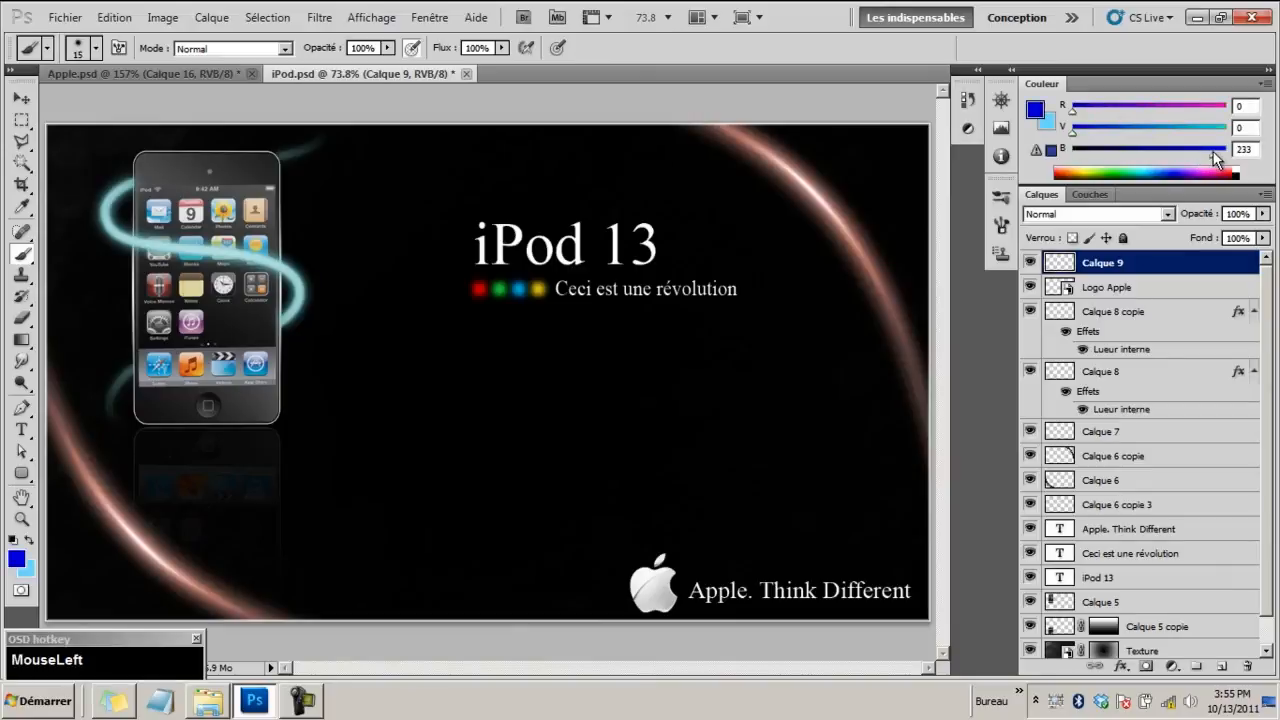
{"action": "left_click", "coordinate": [1211, 130]}
{"action": "left_click", "coordinate": [1211, 133]}
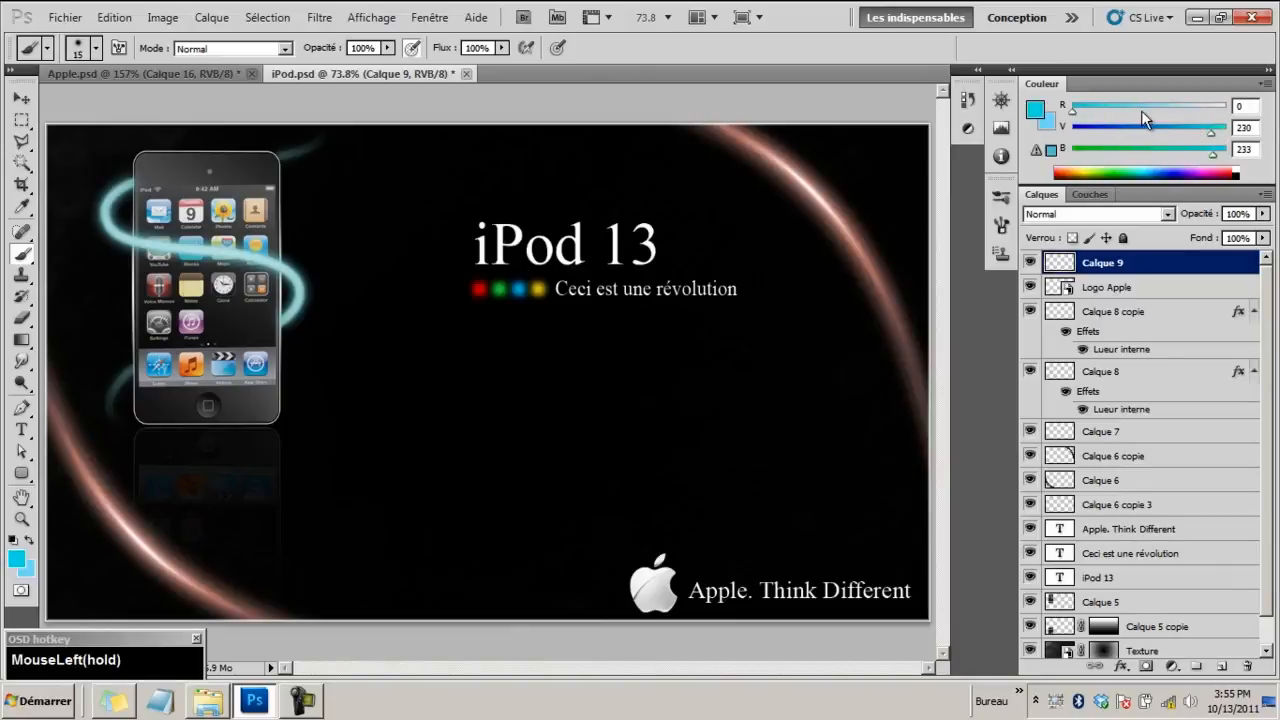
{"action": "mouse_move", "coordinate": [1141, 110]}
{"action": "left_mouse_down"}
{"action": "mouse_move", "coordinate": [1109, 111]}
{"action": "mouse_move", "coordinate": [1176, 115]}
{"action": "mouse_move", "coordinate": [1118, 117]}
{"action": "left_mouse_up"}
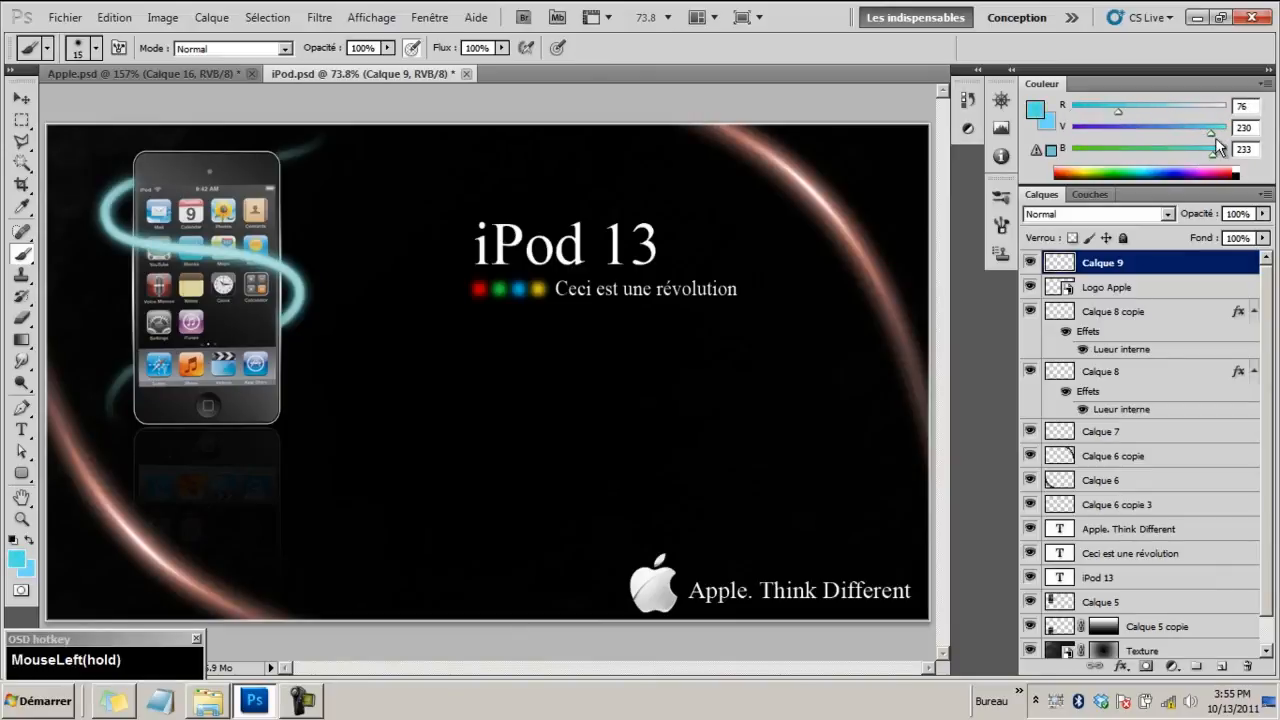
{"action": "left_click_drag", "start_coordinate": [1210, 135], "coordinate": [1204, 134]}
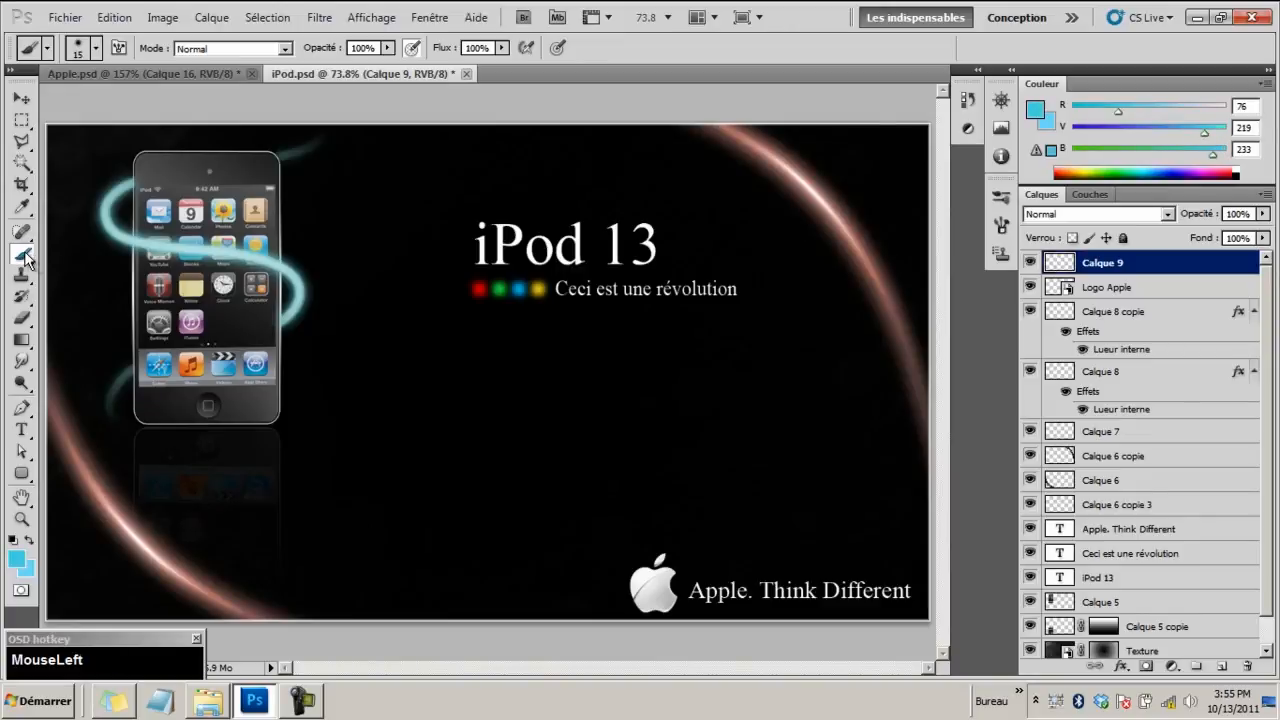
Try out scattered blue particle strokes across the empty black background, and undo them
{"action": "mouse_move", "coordinate": [395, 208]}
{"action": "left_mouse_down"}
{"action": "mouse_move", "coordinate": [381, 273]}
{"action": "mouse_move", "coordinate": [429, 340]}
{"action": "mouse_move", "coordinate": [503, 400]}
{"action": "mouse_move", "coordinate": [450, 480]}
{"action": "mouse_move", "coordinate": [341, 494]}
{"action": "mouse_move", "coordinate": [344, 390]}
{"action": "mouse_move", "coordinate": [419, 363]}
{"action": "mouse_move", "coordinate": [650, 424]}
{"action": "left_mouse_up"}
{"action": "key", "text": "ctrl+alt+z"}
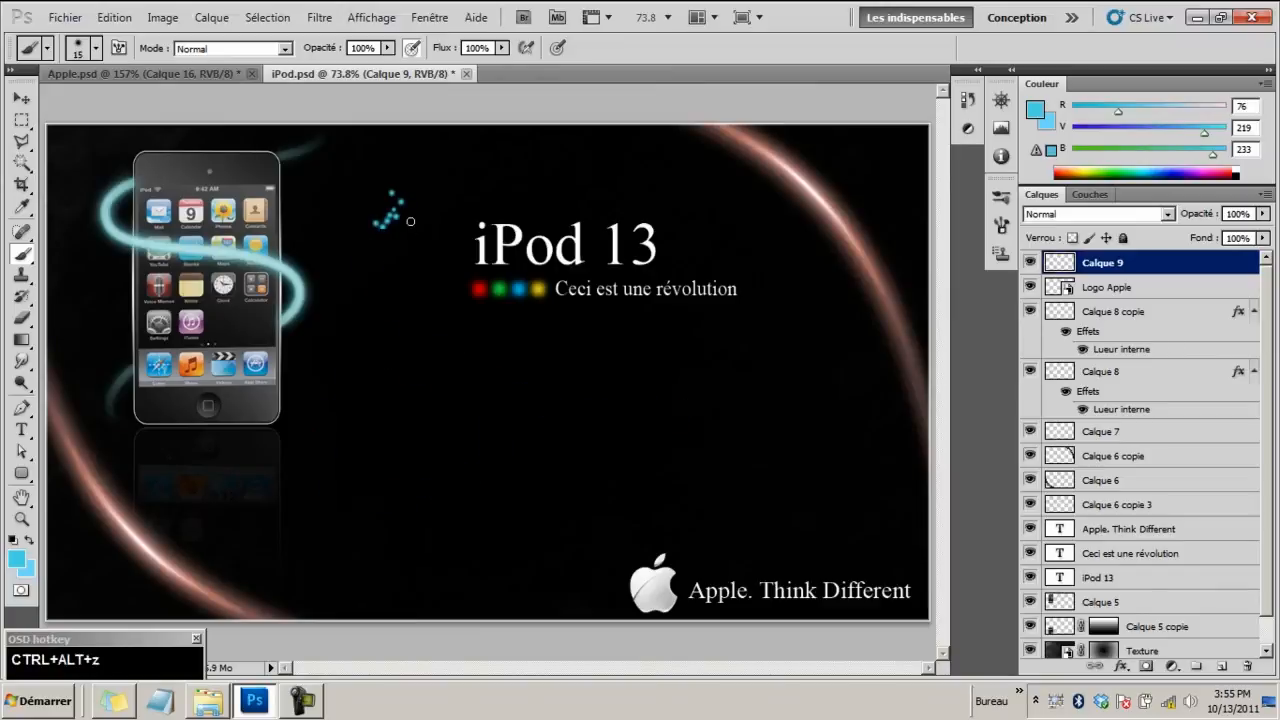
{"action": "mouse_move", "coordinate": [436, 176]}
{"action": "left_mouse_down"}
{"action": "mouse_move", "coordinate": [391, 283]}
{"action": "mouse_move", "coordinate": [479, 397]}
{"action": "mouse_move", "coordinate": [352, 535]}
{"action": "left_mouse_up"}
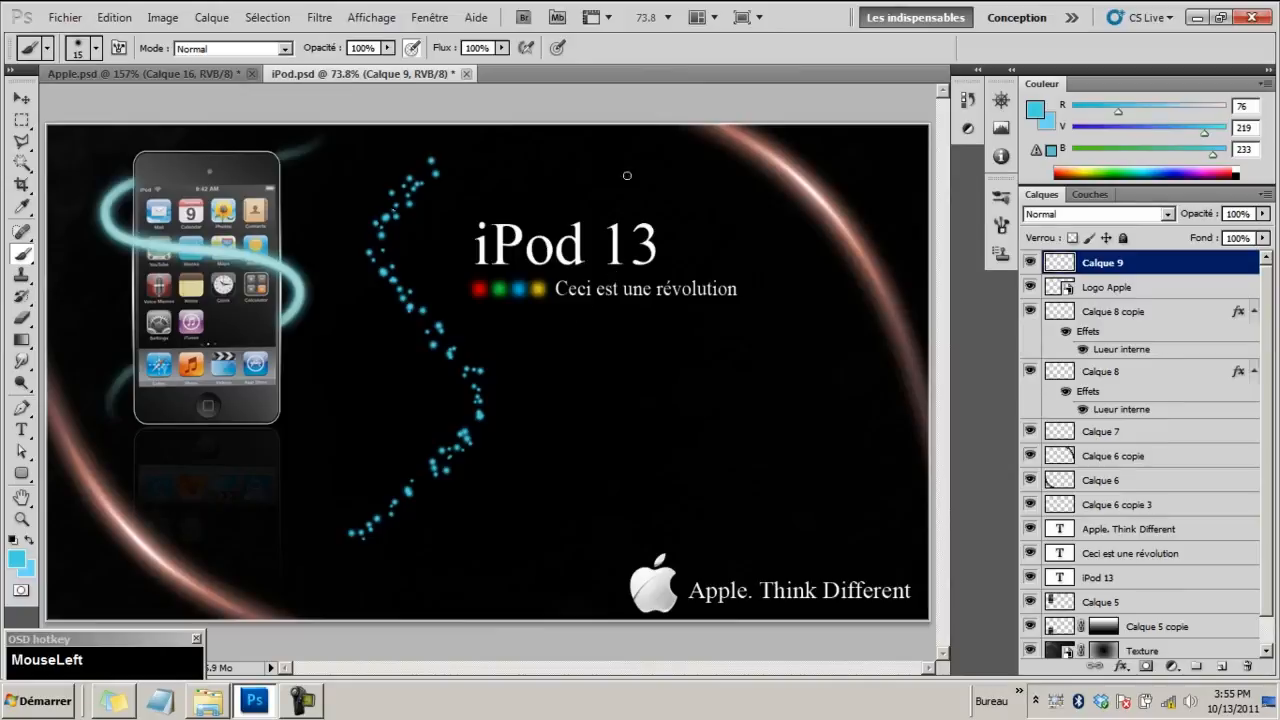
{"action": "mouse_move", "coordinate": [614, 189]}
{"action": "left_mouse_down"}
{"action": "mouse_move", "coordinate": [626, 294]}
{"action": "mouse_move", "coordinate": [606, 438]}
{"action": "mouse_move", "coordinate": [618, 519]}
{"action": "mouse_move", "coordinate": [713, 430]}
{"action": "left_mouse_up"}
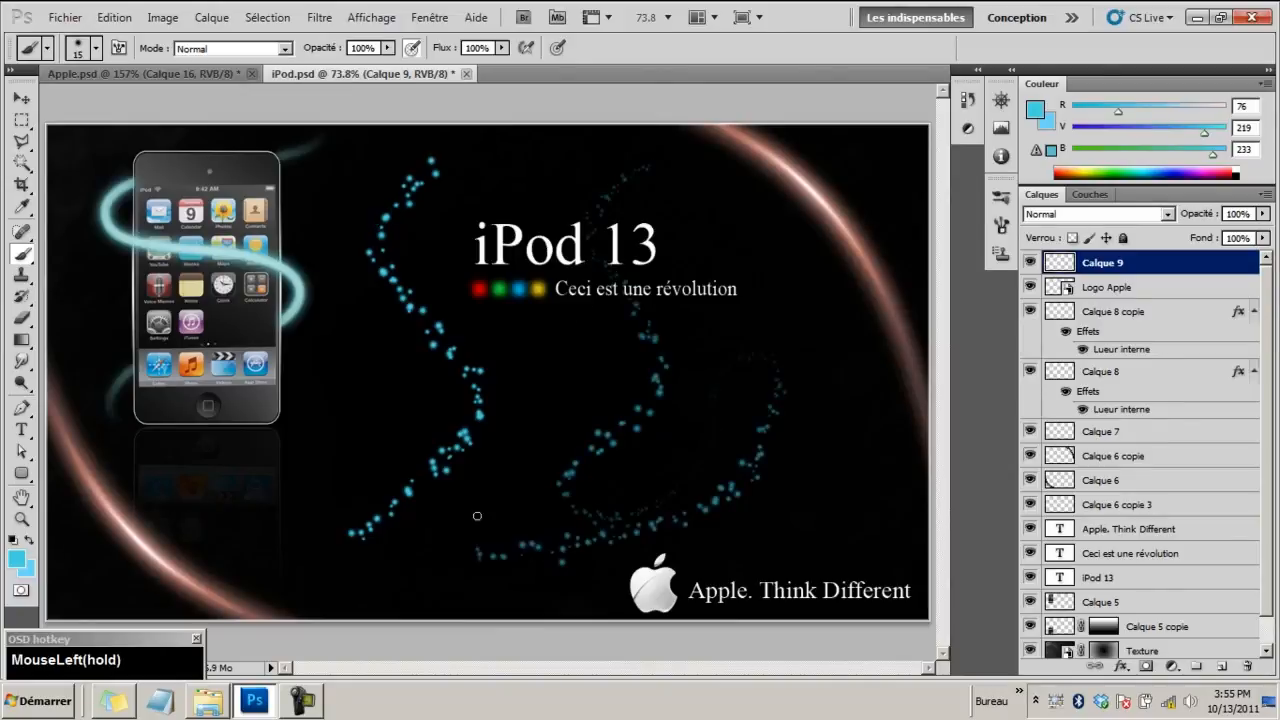
{"action": "key", "text": "ctrl+alt+z"}
{"action": "key", "text": "ctrl+alt+z"}
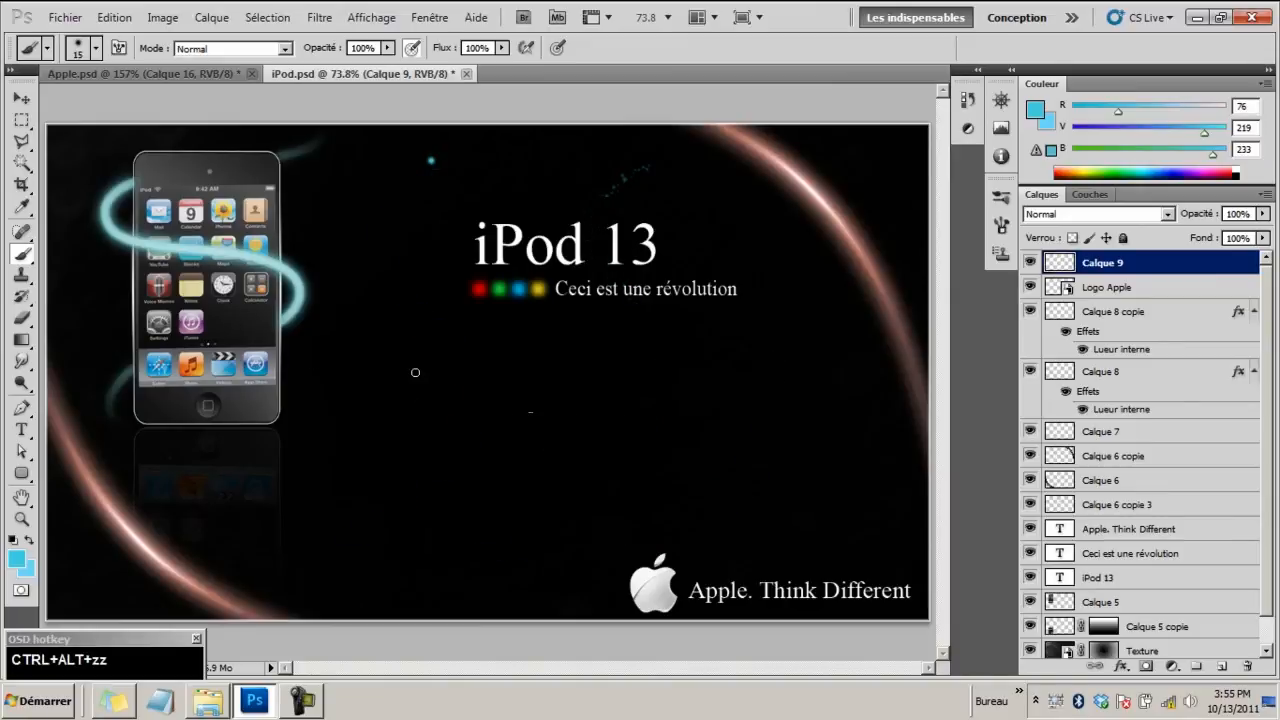
Set the brush size to 24 px and paint scattered blue particles along the light trail around the iPod on Calque 9
{"action": "right_click", "coordinate": [348, 267]}
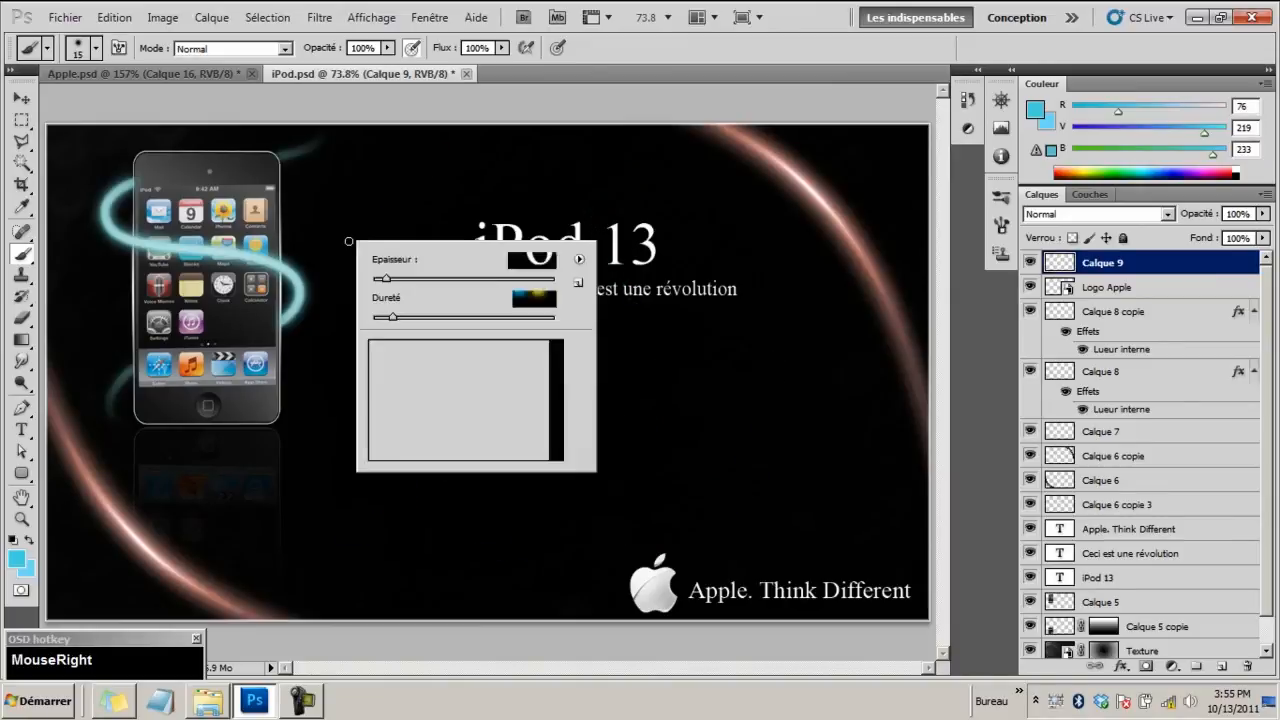
{"action": "mouse_move", "coordinate": [388, 276]}
{"action": "left_mouse_down"}
{"action": "mouse_move", "coordinate": [388, 235]}
{"action": "mouse_move", "coordinate": [393, 277]}
{"action": "left_mouse_up"}
{"action": "left_click", "coordinate": [370, 109]}
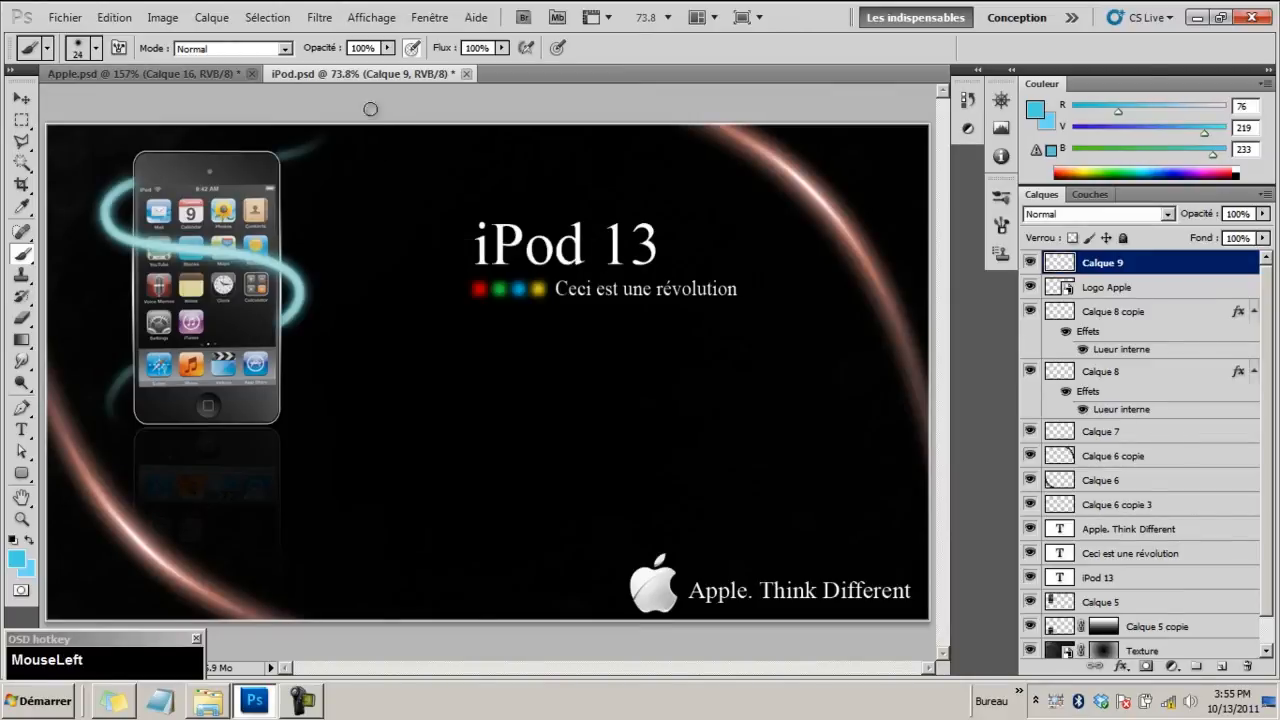
{"action": "left_click_drag", "start_coordinate": [270, 159], "coordinate": [133, 178]}
{"action": "mouse_move", "coordinate": [105, 224]}
{"action": "left_mouse_down"}
{"action": "mouse_move", "coordinate": [134, 246]}
{"action": "mouse_move", "coordinate": [116, 194]}
{"action": "mouse_move", "coordinate": [123, 237]}
{"action": "mouse_move", "coordinate": [145, 245]}
{"action": "left_mouse_up"}
{"action": "mouse_move", "coordinate": [270, 260]}
{"action": "left_mouse_down"}
{"action": "mouse_move", "coordinate": [297, 293]}
{"action": "mouse_move", "coordinate": [150, 244]}
{"action": "mouse_move", "coordinate": [165, 244]}
{"action": "left_mouse_up"}
Erase the particles over the upper front of the iPod with a 47 px Eraser
{"action": "left_click", "coordinate": [22, 318]}
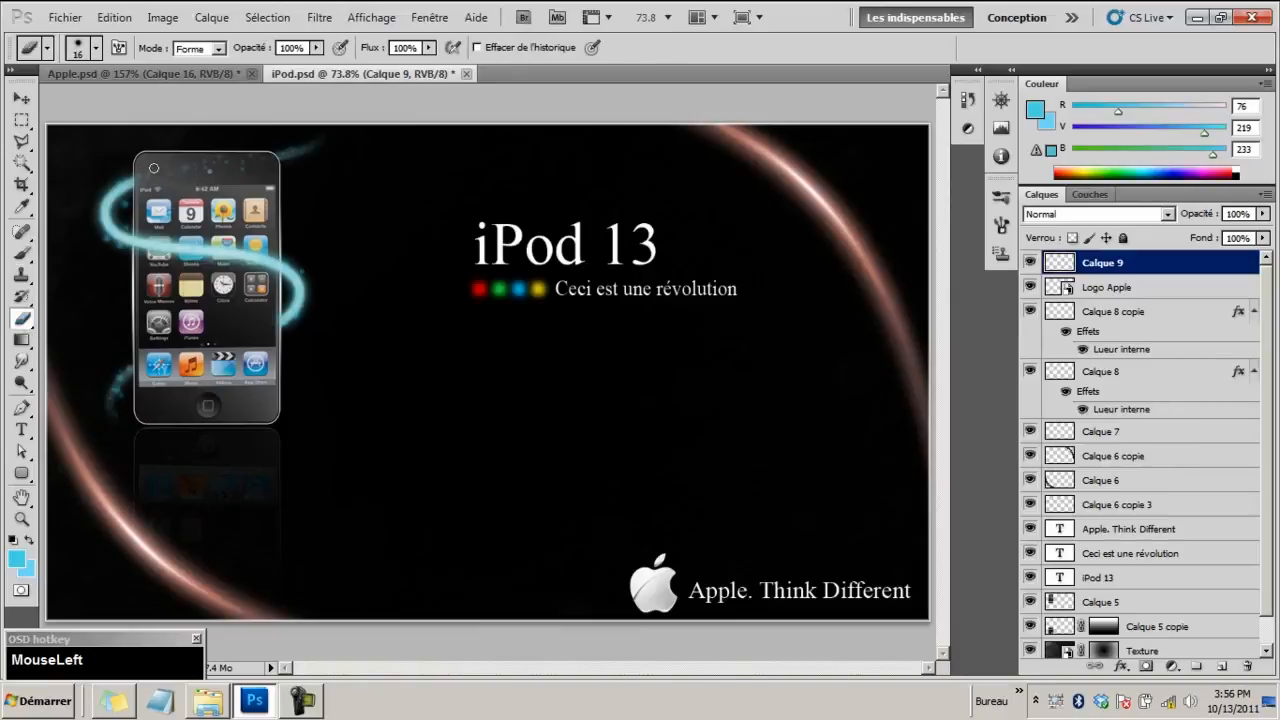
{"action": "right_click", "coordinate": [201, 185]}
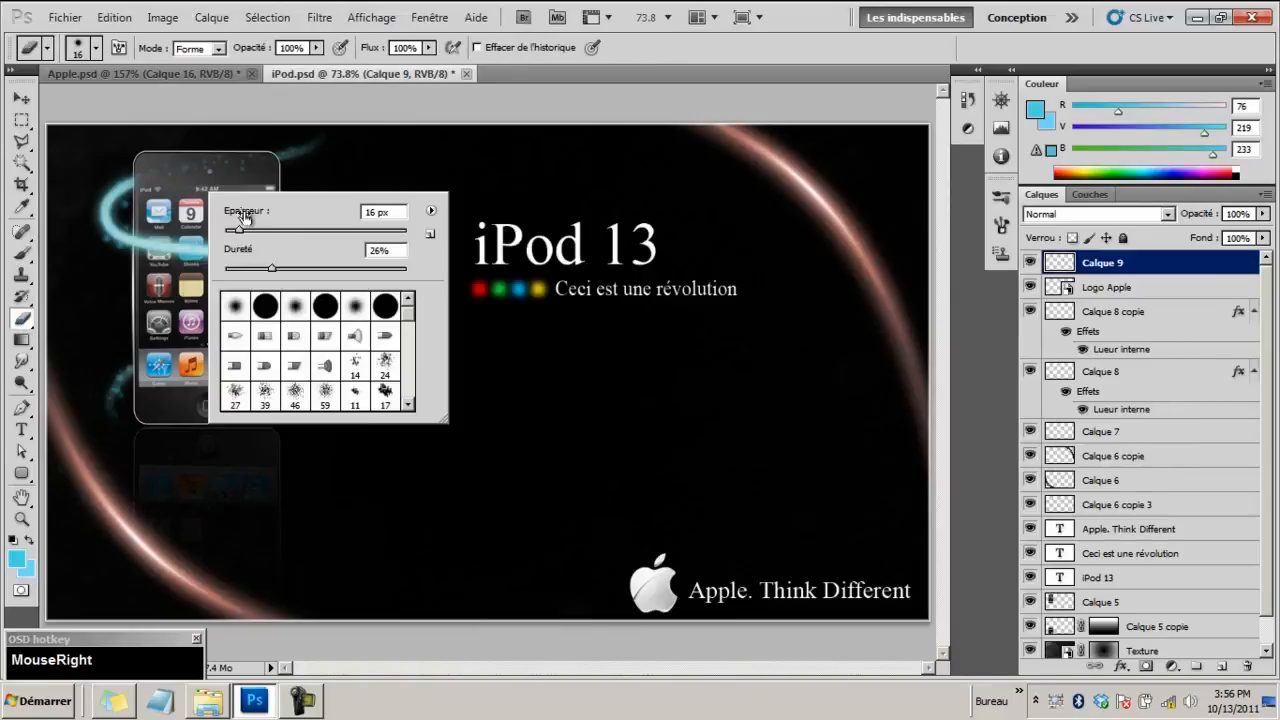
{"action": "left_click_drag", "start_coordinate": [245, 233], "coordinate": [267, 234]}
{"action": "left_click", "coordinate": [187, 172]}
{"action": "mouse_move", "coordinate": [180, 176]}
{"action": "left_mouse_down"}
{"action": "mouse_move", "coordinate": [151, 163]}
{"action": "mouse_move", "coordinate": [148, 178]}
{"action": "mouse_move", "coordinate": [251, 162]}
{"action": "left_mouse_up"}
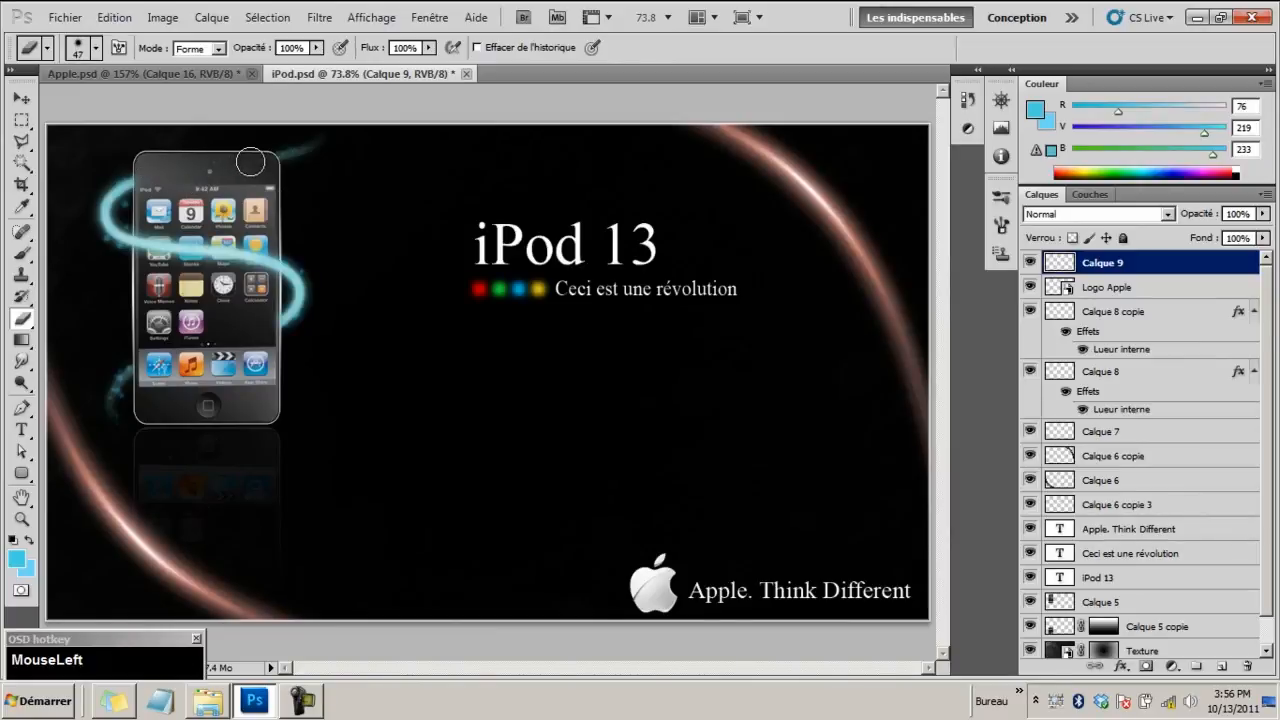
{"action": "mouse_move", "coordinate": [158, 164]}
{"action": "left_mouse_down"}
{"action": "mouse_move", "coordinate": [270, 165]}
{"action": "mouse_move", "coordinate": [247, 183]}
{"action": "mouse_move", "coordinate": [255, 163]}
{"action": "left_mouse_up"}
Erase the excess particles around the trail's lower tail beside the iPod
{"action": "left_click", "coordinate": [21, 252]}
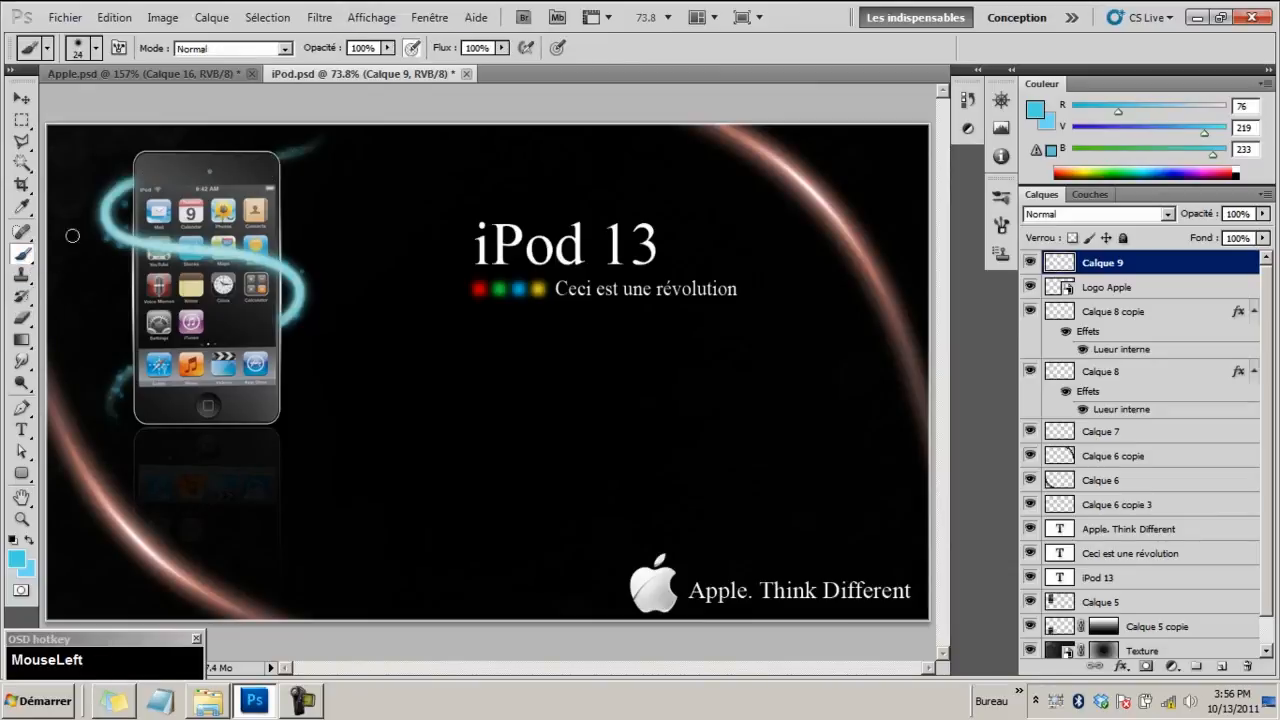
{"action": "left_click", "coordinate": [21, 318]}
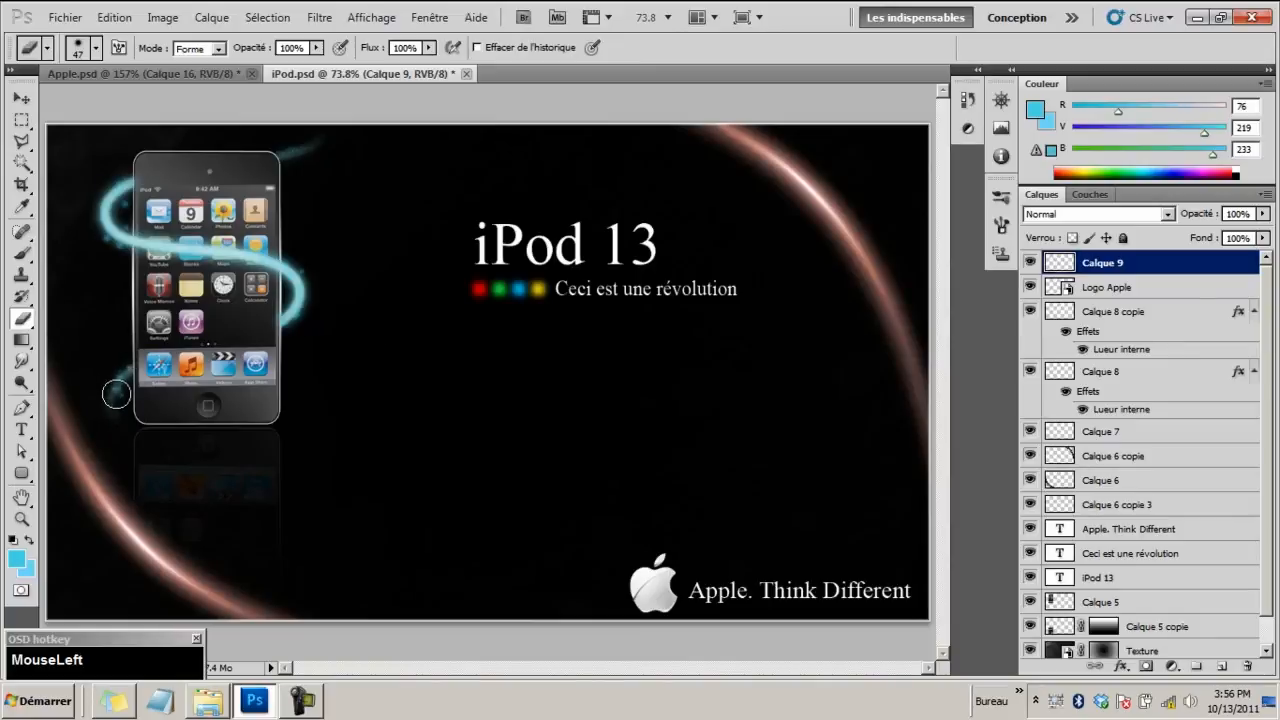
{"action": "left_click_drag", "start_coordinate": [118, 425], "coordinate": [108, 390]}
Try brushing blue particles around the iPod 13 title and its tagline, undoing unwanted strokes
{"action": "left_click", "coordinate": [21, 253]}
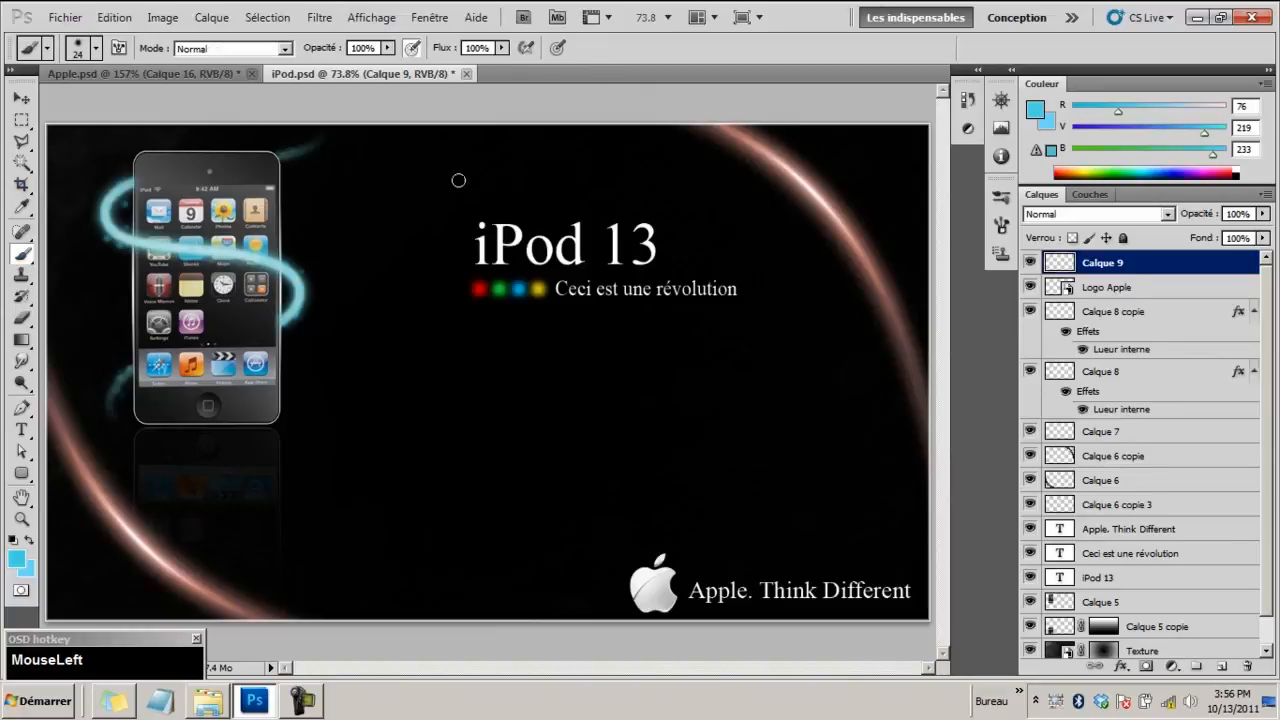
{"action": "left_click_drag", "start_coordinate": [408, 238], "coordinate": [428, 305]}
{"action": "left_click_drag", "start_coordinate": [500, 279], "coordinate": [498, 288]}
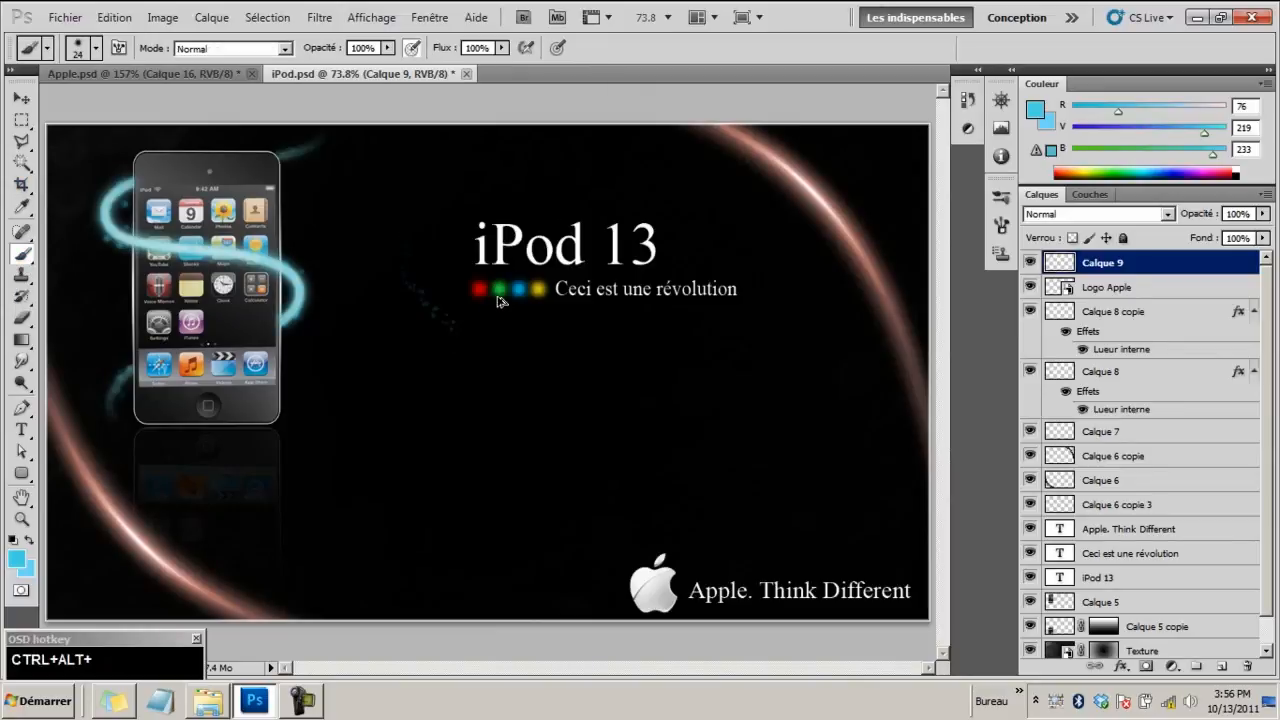
{"action": "key", "text": "ctrl+alt+z"}
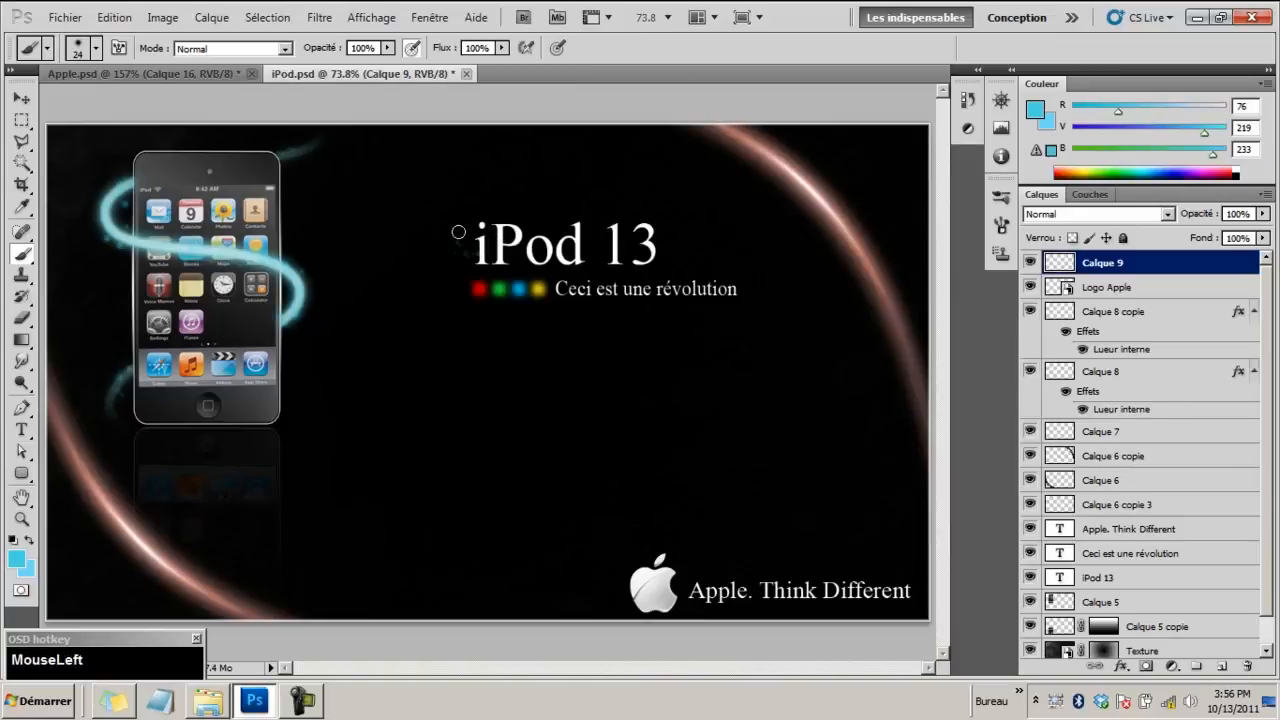
{"action": "mouse_move", "coordinate": [451, 231]}
{"action": "left_mouse_down"}
{"action": "mouse_move", "coordinate": [498, 196]}
{"action": "mouse_move", "coordinate": [563, 206]}
{"action": "left_mouse_up"}
{"action": "mouse_move", "coordinate": [638, 242]}
{"action": "left_mouse_down"}
{"action": "mouse_move", "coordinate": [604, 253]}
{"action": "mouse_move", "coordinate": [698, 253]}
{"action": "mouse_move", "coordinate": [670, 294]}
{"action": "mouse_move", "coordinate": [635, 269]}
{"action": "mouse_move", "coordinate": [614, 274]}
{"action": "mouse_move", "coordinate": [764, 289]}
{"action": "left_mouse_up"}
{"action": "key", "text": "ctrl+alt+z"}
{"action": "mouse_move", "coordinate": [626, 316]}
{"action": "left_mouse_down"}
{"action": "mouse_move", "coordinate": [651, 303]}
{"action": "mouse_move", "coordinate": [767, 312]}
{"action": "left_mouse_up"}
{"action": "key", "text": "ctrl+alt+z"}
Try 16 px particle strokes around the iPod's lower edge, and undo them together with the strokes around the title
{"action": "right_click", "coordinate": [730, 287]}
{"action": "left_click", "coordinate": [654, 304]}
{"action": "left_click_drag", "start_coordinate": [284, 416], "coordinate": [228, 429]}
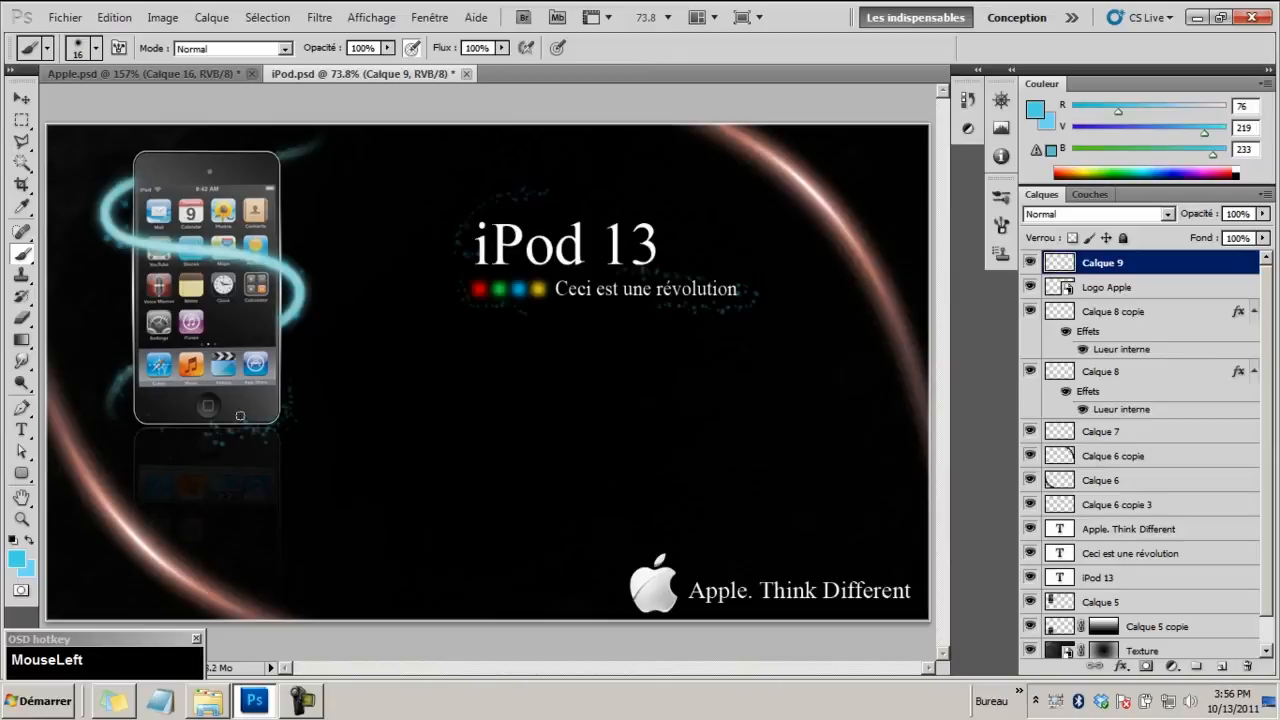
{"action": "key", "text": "ctrl+alt+z"}
{"action": "key", "text": "ctrl+alt+z"}
{"action": "key", "text": "ctrl+alt+z"}
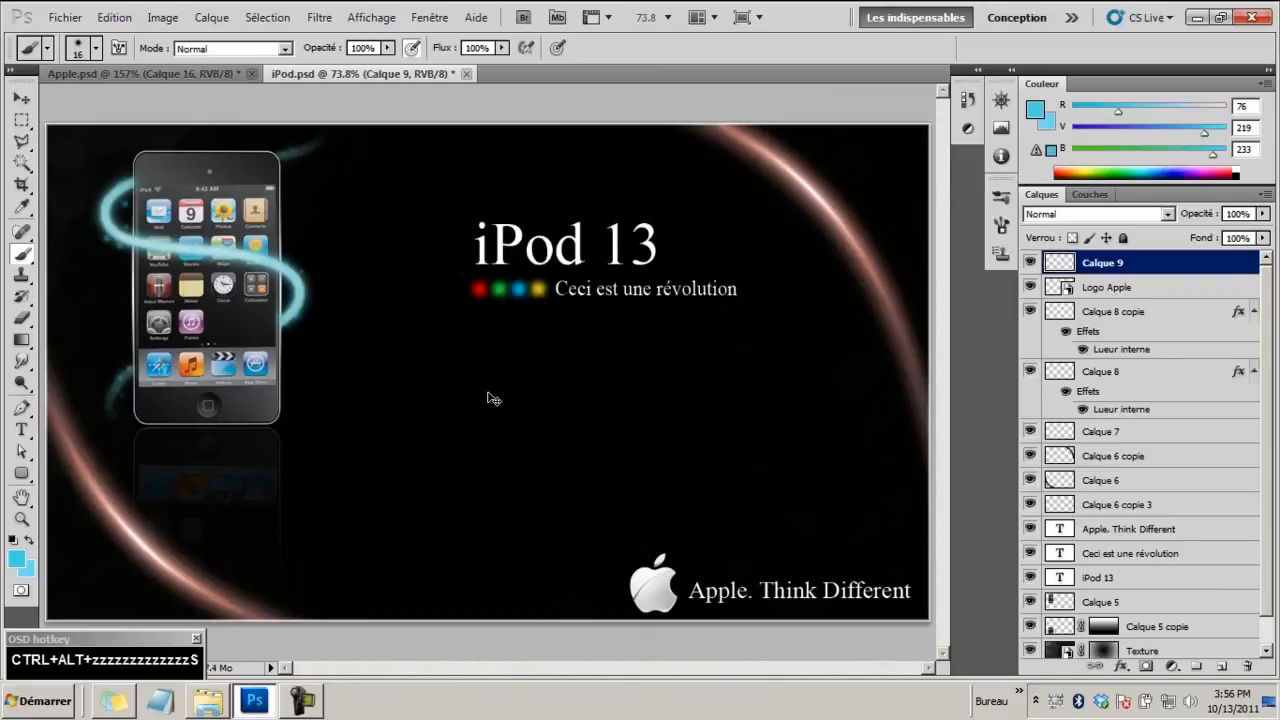
Compare the whole iPod.psd composition with the Apple.psd reference, and return to iPod.psd
{"action": "key", "text": "z"}
{"action": "left_click_drag", "start_coordinate": [494, 335], "coordinate": [123, 246]}
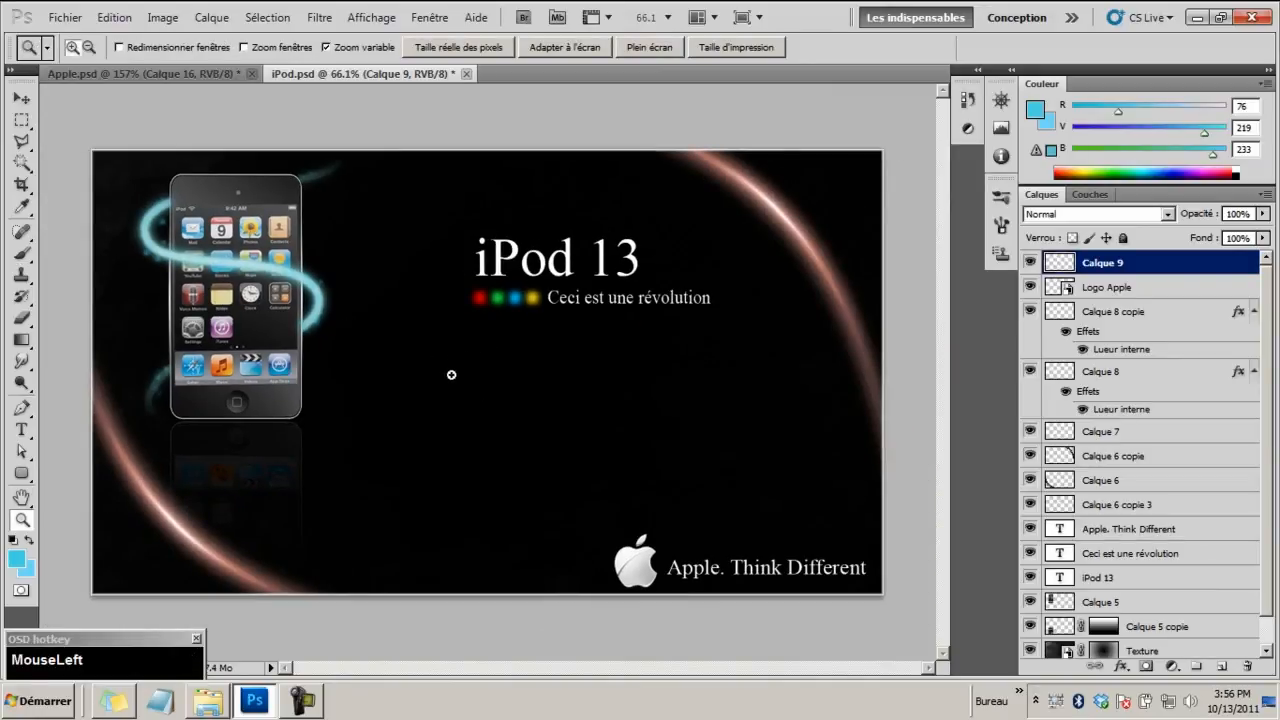
{"action": "left_click", "coordinate": [111, 69]}
{"action": "left_click_drag", "start_coordinate": [396, 181], "coordinate": [330, 170]}
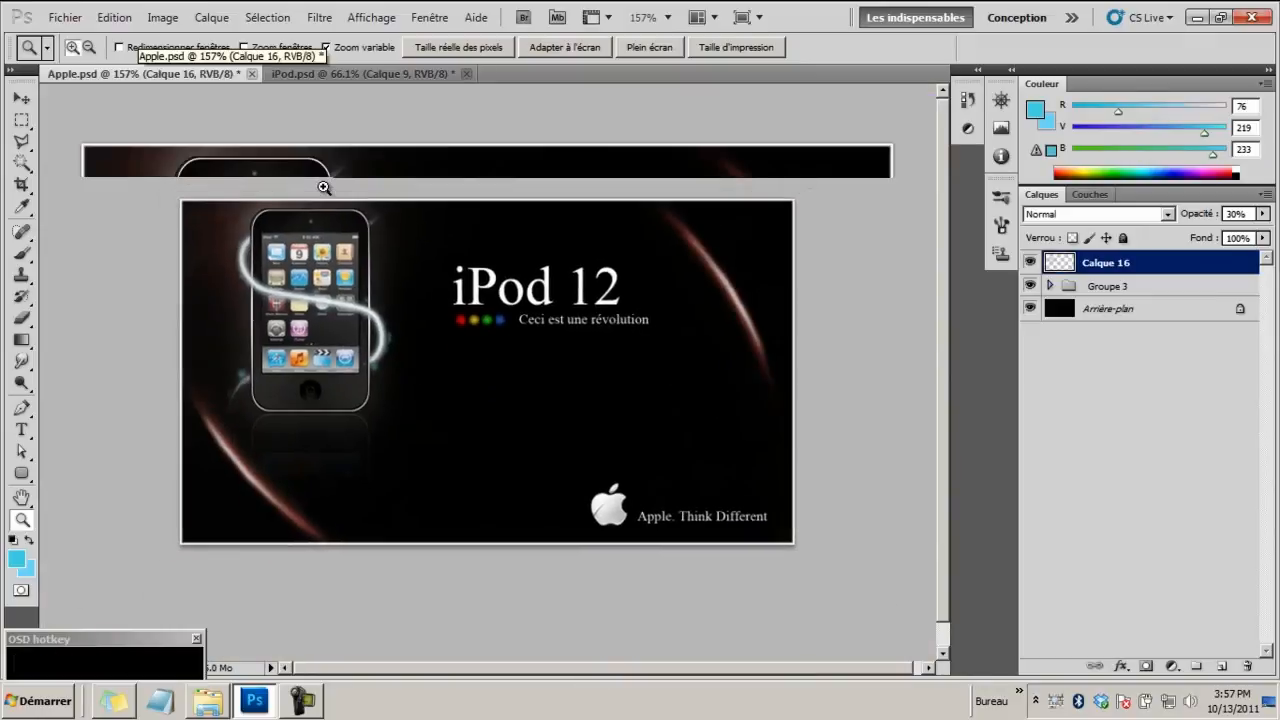
{"action": "left_click", "coordinate": [319, 73]}
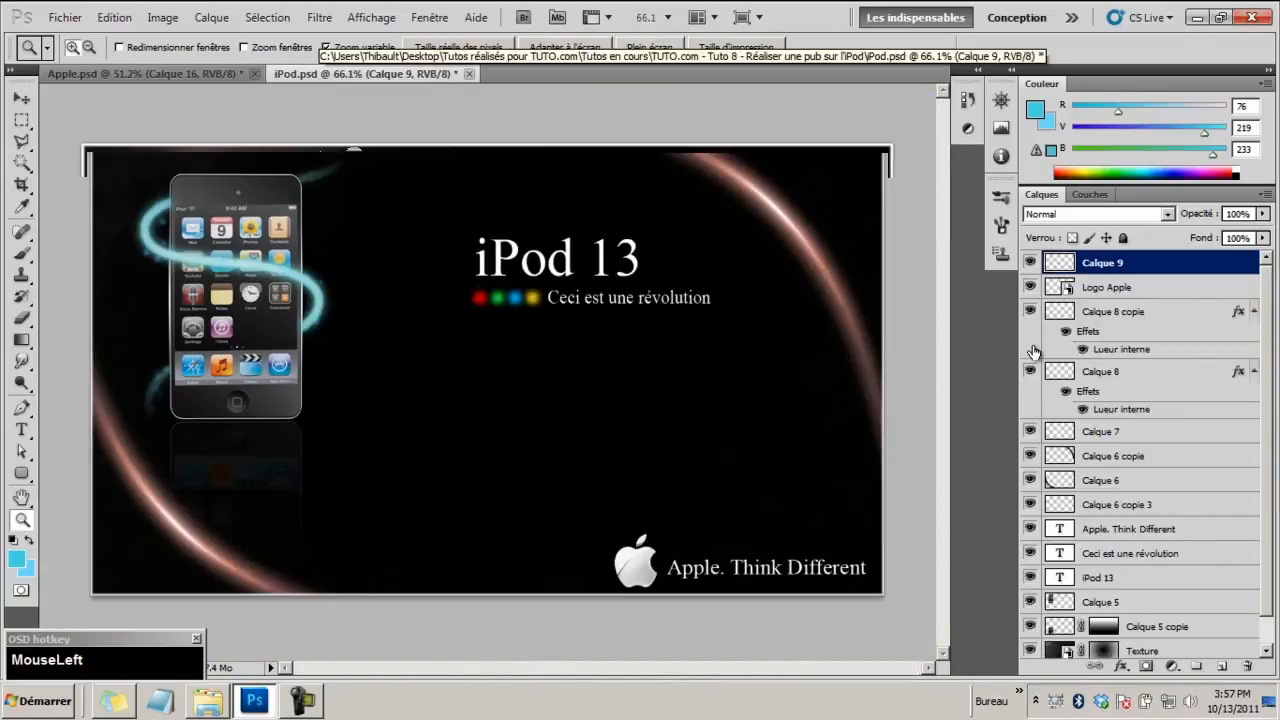
Select the Calque 5 layer and toggle its visibility to examine which part of the artwork it holds
{"action": "scroll", "coordinate": [1115, 355], "scroll_direction": "down", "scroll_amount": 1}
{"action": "left_click", "coordinate": [1064, 577]}
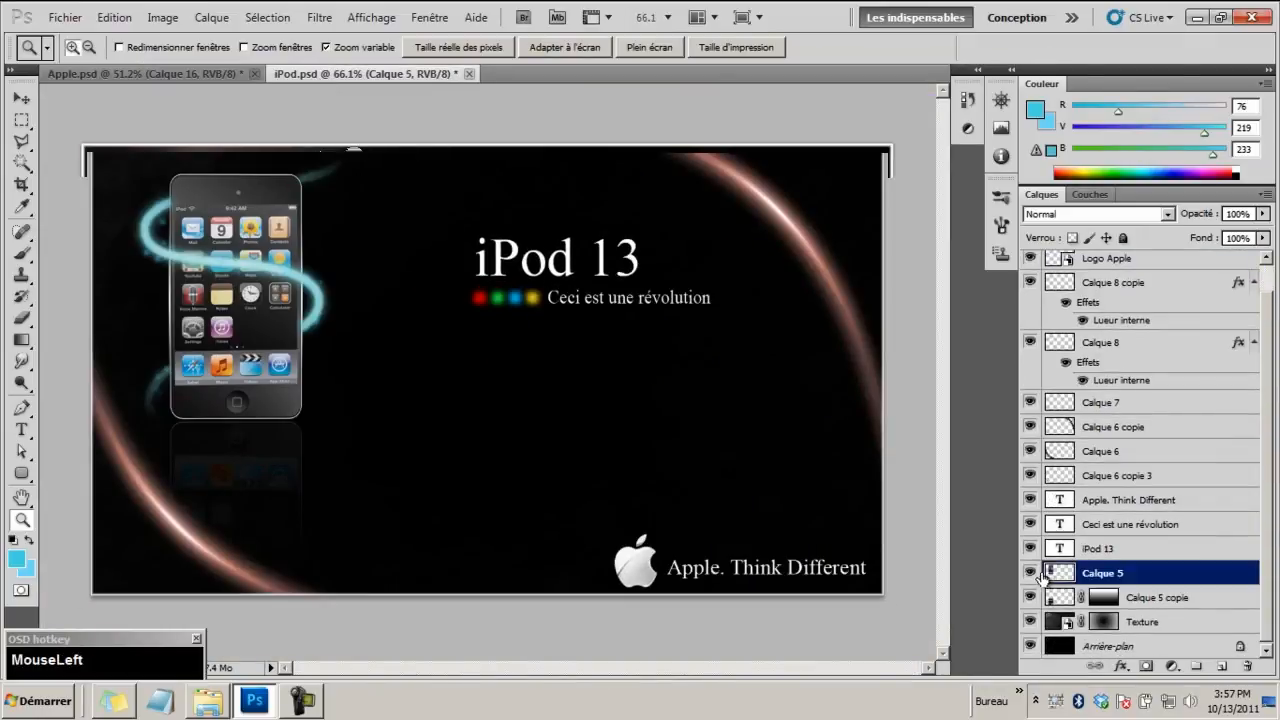
{"action": "left_click", "coordinate": [1030, 573]}
{"action": "left_click", "coordinate": [1030, 573]}
{"action": "left_click_drag", "start_coordinate": [1118, 569], "coordinate": [1102, 574]}
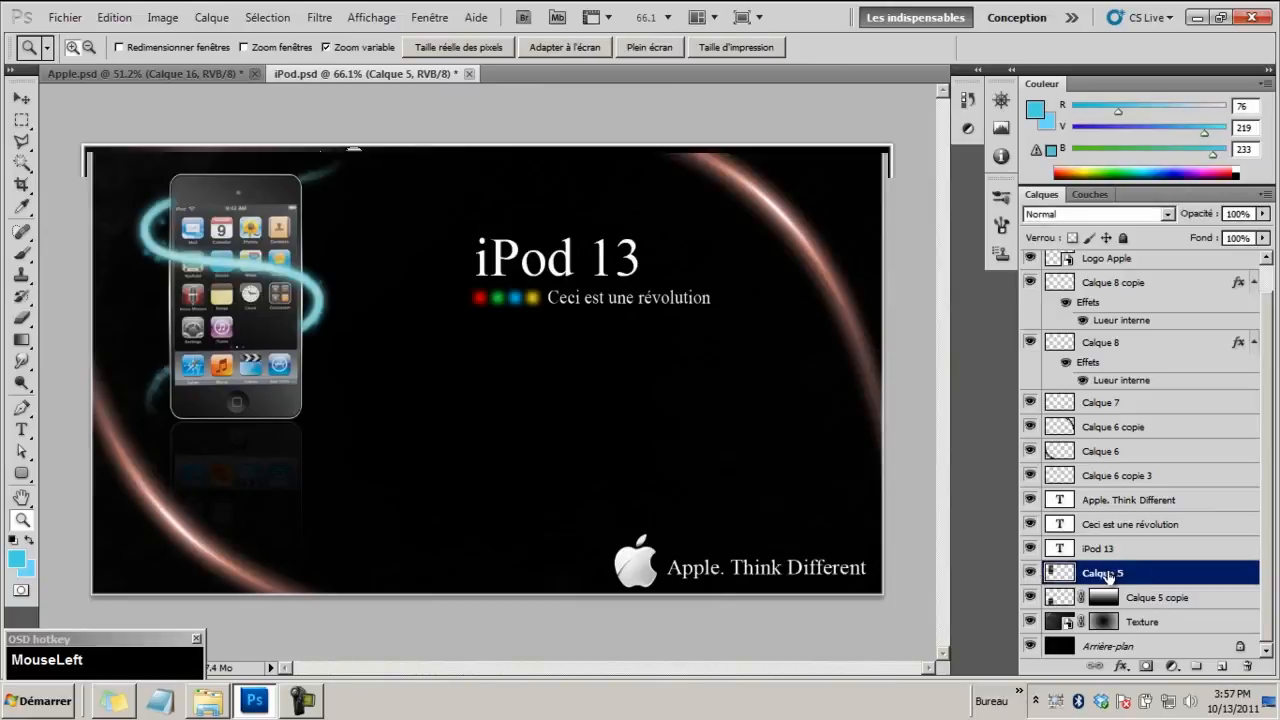
{"action": "left_click", "coordinate": [1030, 573]}
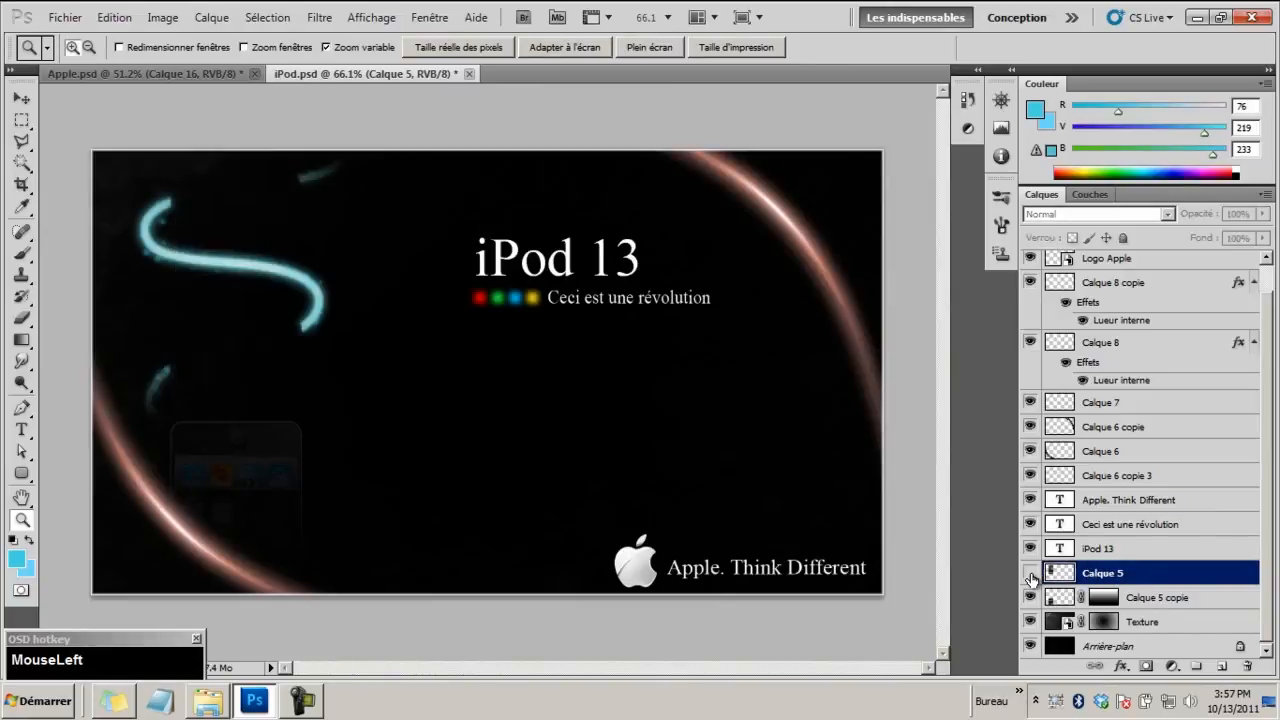
{"action": "left_click", "coordinate": [1030, 573]}
Duplicate Calque 5 with the copy's iPod outline loaded as a selection, and set the foreground colour to white (255, 255, 255)
{"action": "left_click_drag", "start_coordinate": [1138, 582], "coordinate": [1223, 665]}
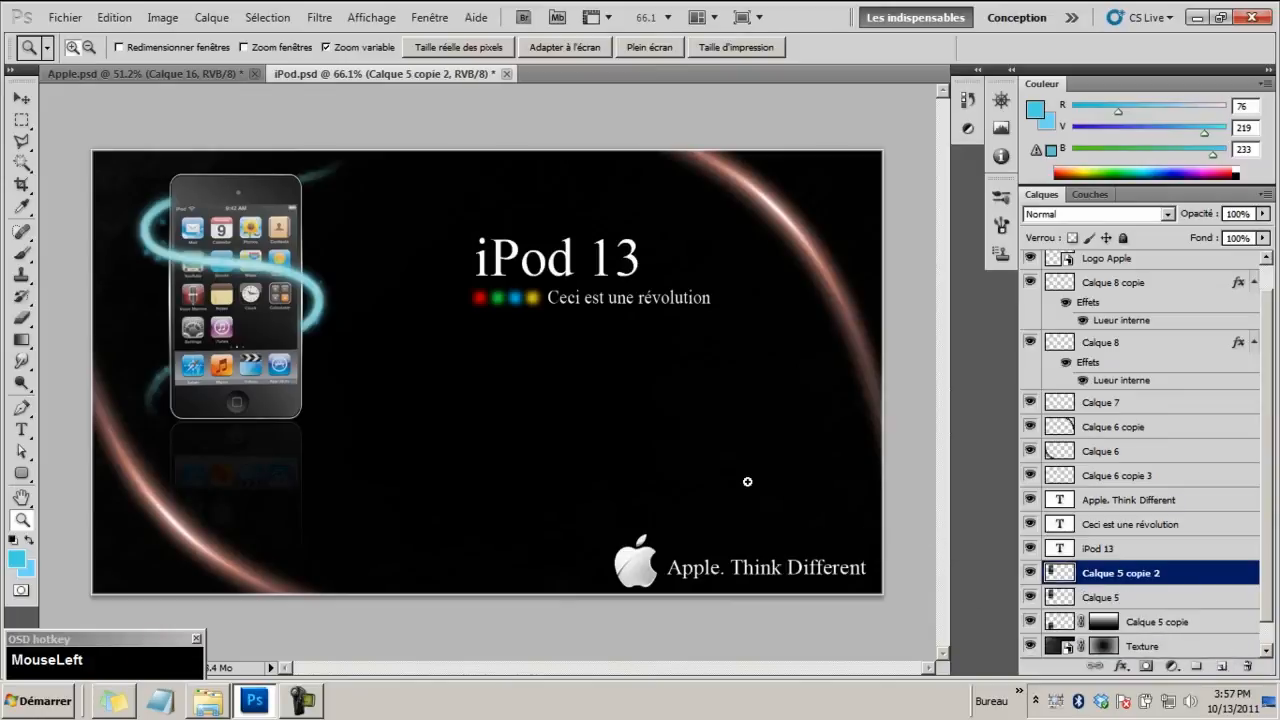
{"action": "left_click", "coordinate": [1060, 575], "text": "ctrl"}
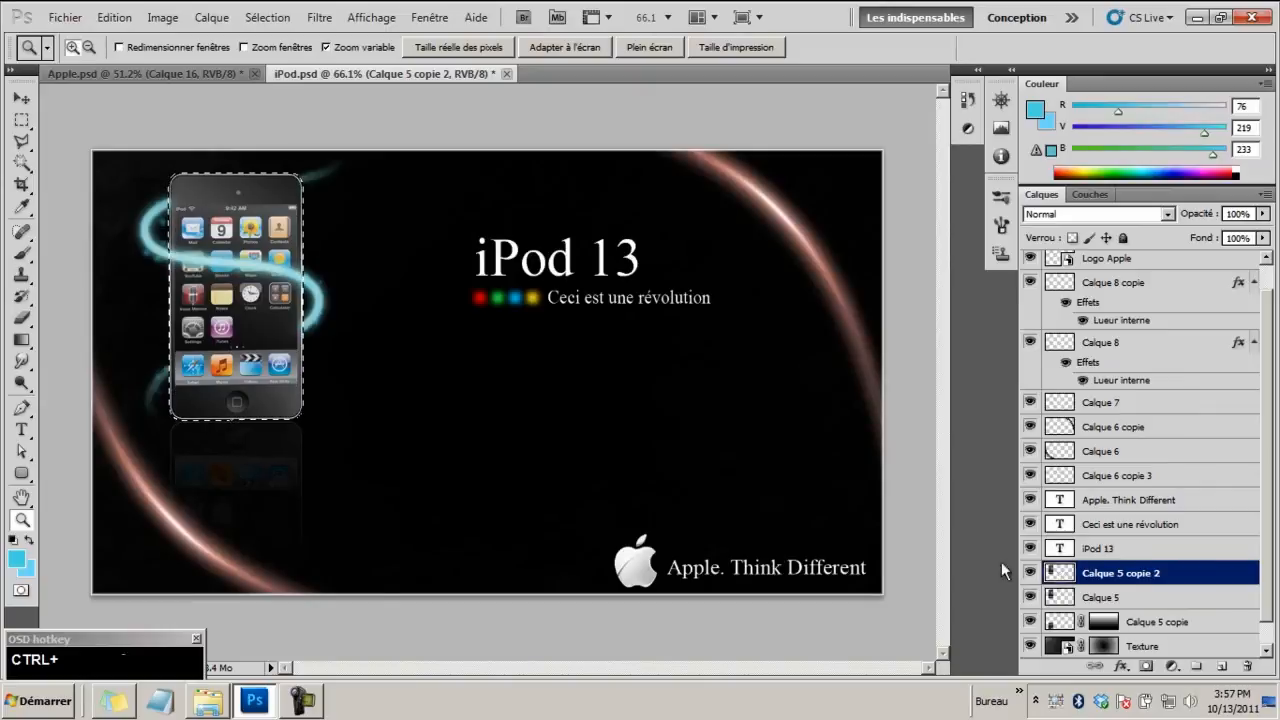
{"action": "left_click", "coordinate": [21, 340]}
{"action": "right_click", "coordinate": [21, 340]}
{"action": "left_click", "coordinate": [58, 356]}
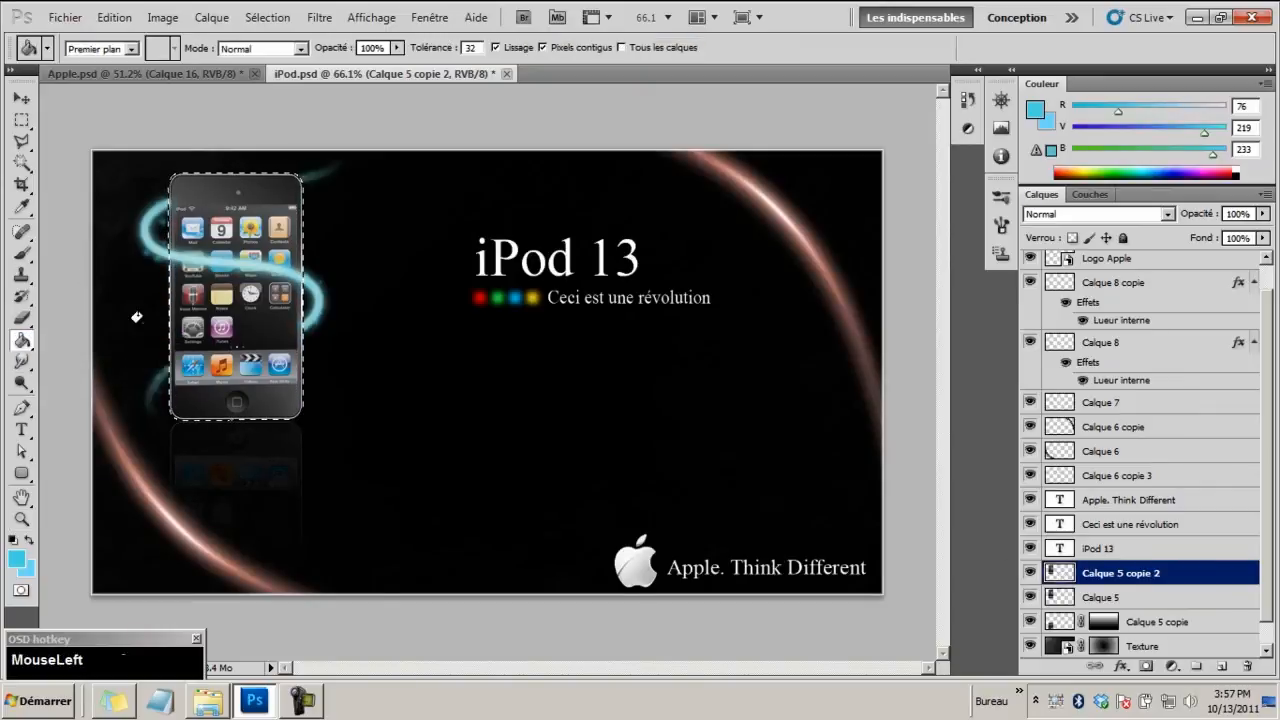
{"action": "left_click_drag", "start_coordinate": [1118, 111], "coordinate": [1232, 158]}
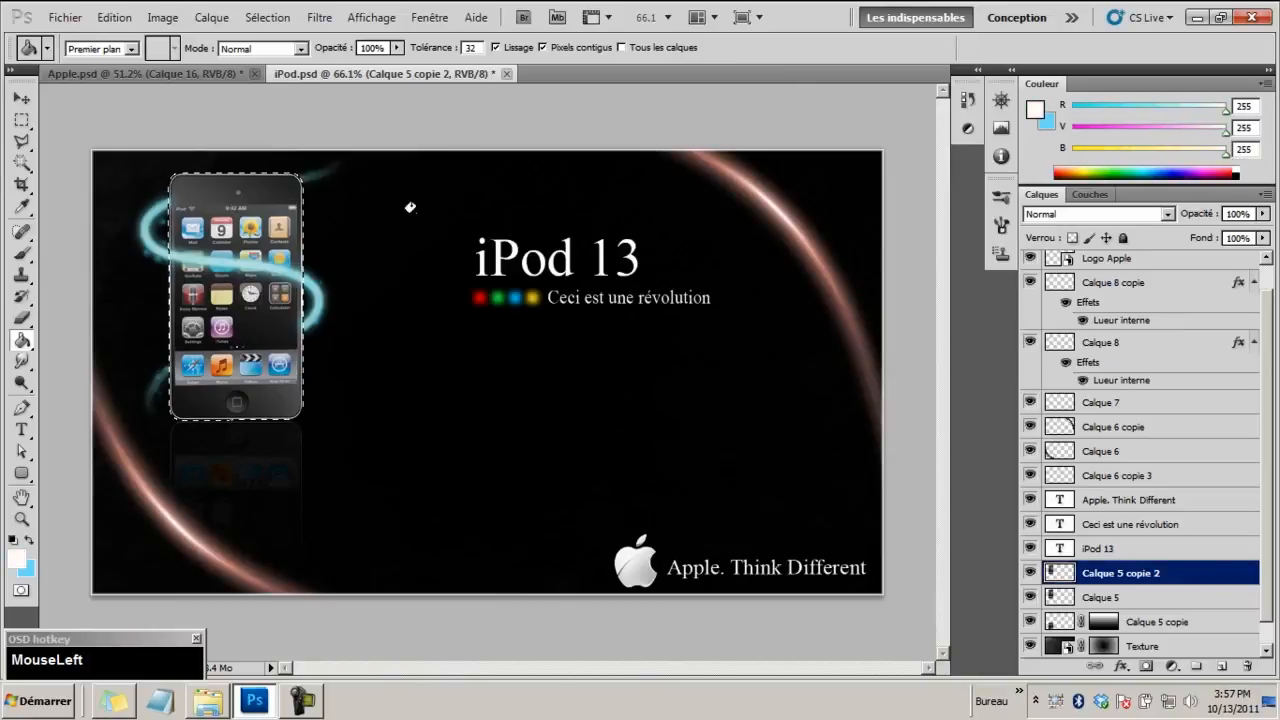
Try filling the selected iPod copy with white using the Paint Bucket, undo the fill and delete the Calque 5 copie 2 layer
{"action": "key", "text": "ctrl+d"}
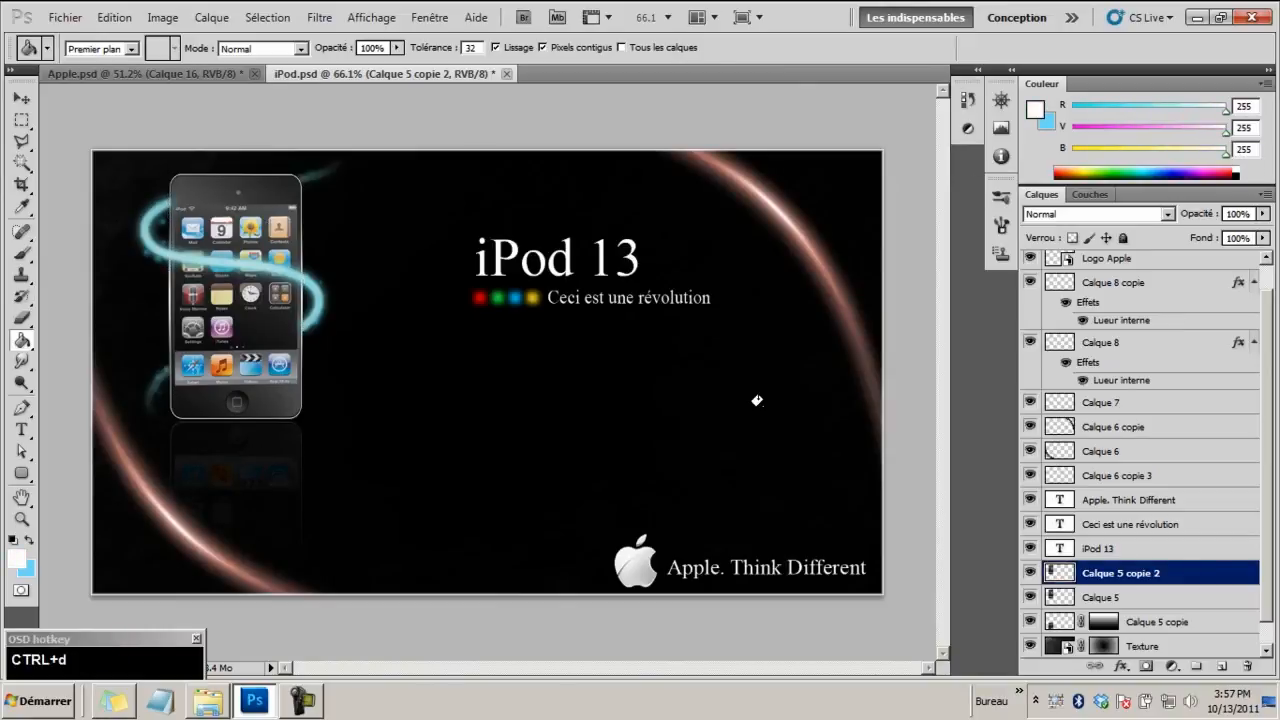
{"action": "left_click", "coordinate": [1031, 574]}
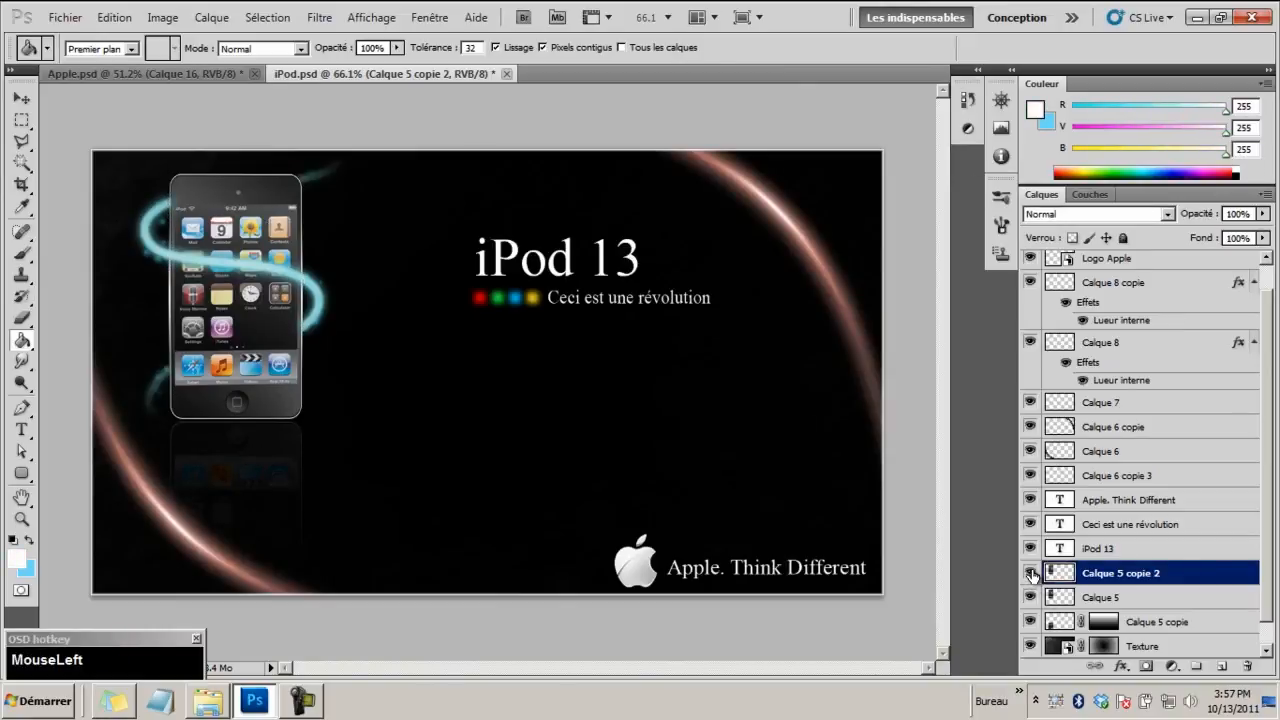
{"action": "key", "text": "ctrl+alt+z"}
{"action": "key", "text": "ctrl+alt+z"}
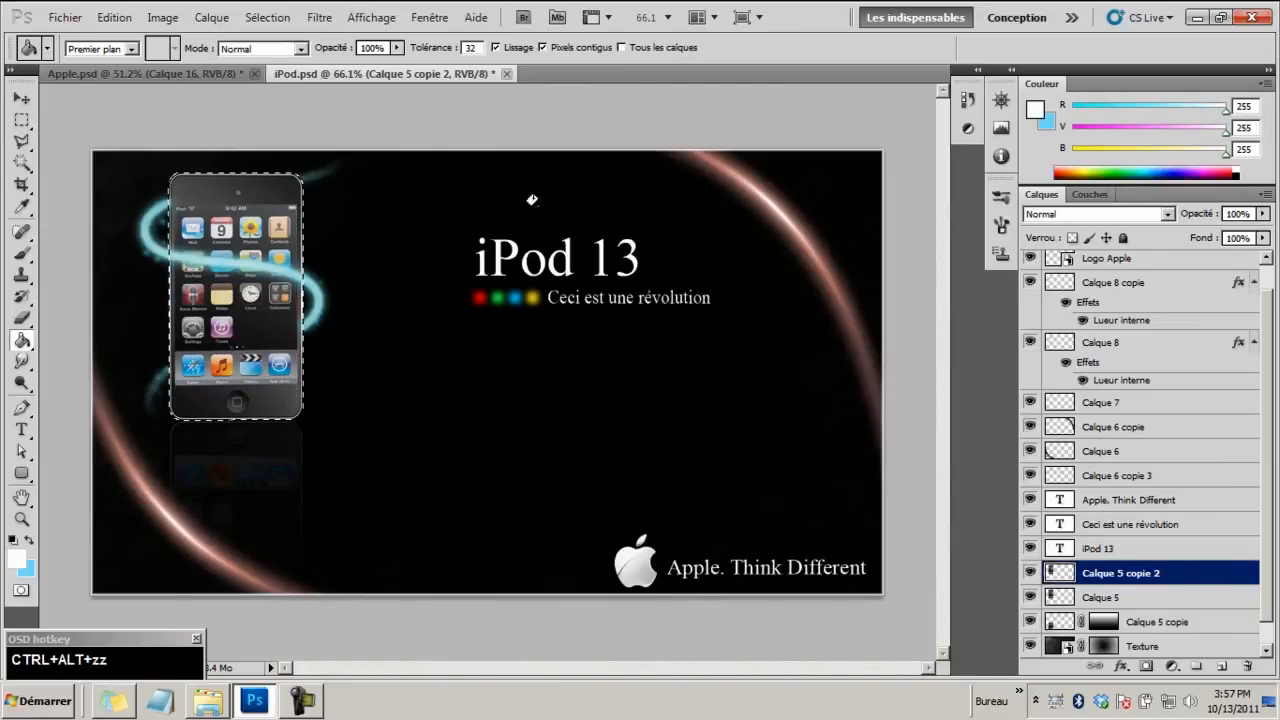
{"action": "left_click", "coordinate": [260, 190]}
{"action": "key", "text": "ctrl+d"}
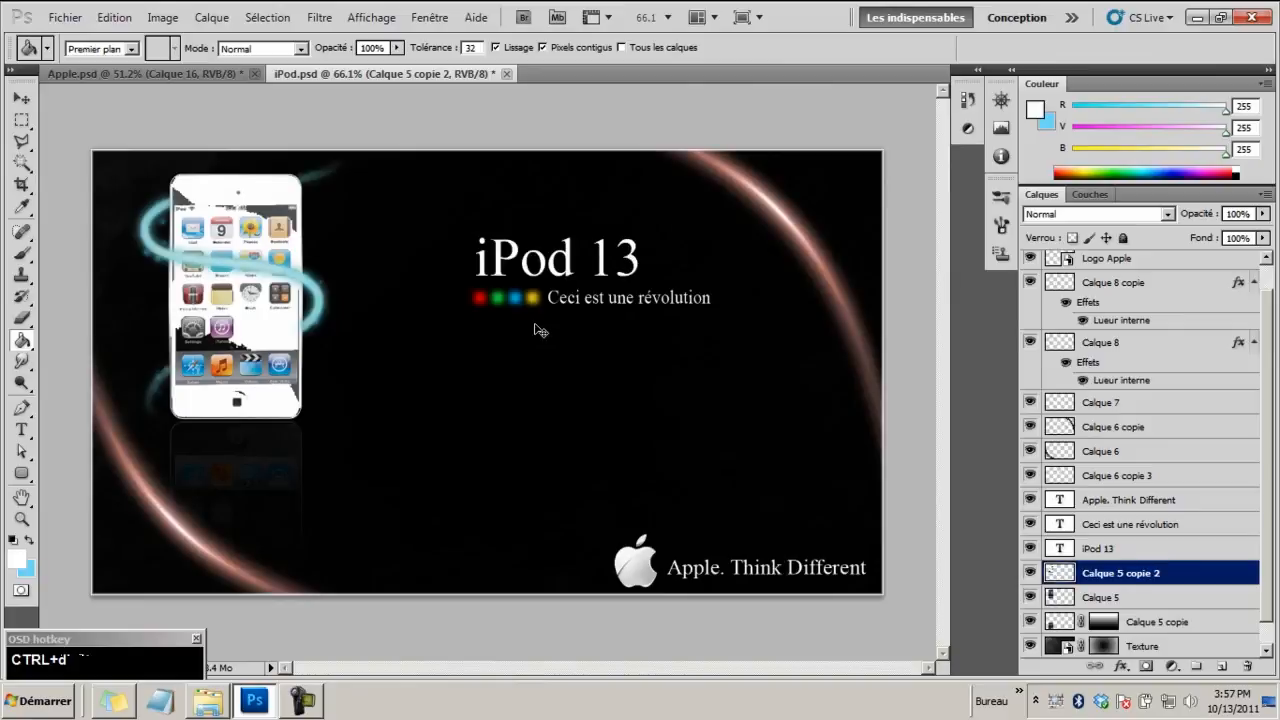
{"action": "key", "text": "ctrl+alt+z"}
{"action": "key", "text": "ctrl+alt+z"}
{"action": "key", "text": "ctrl+alt+z"}
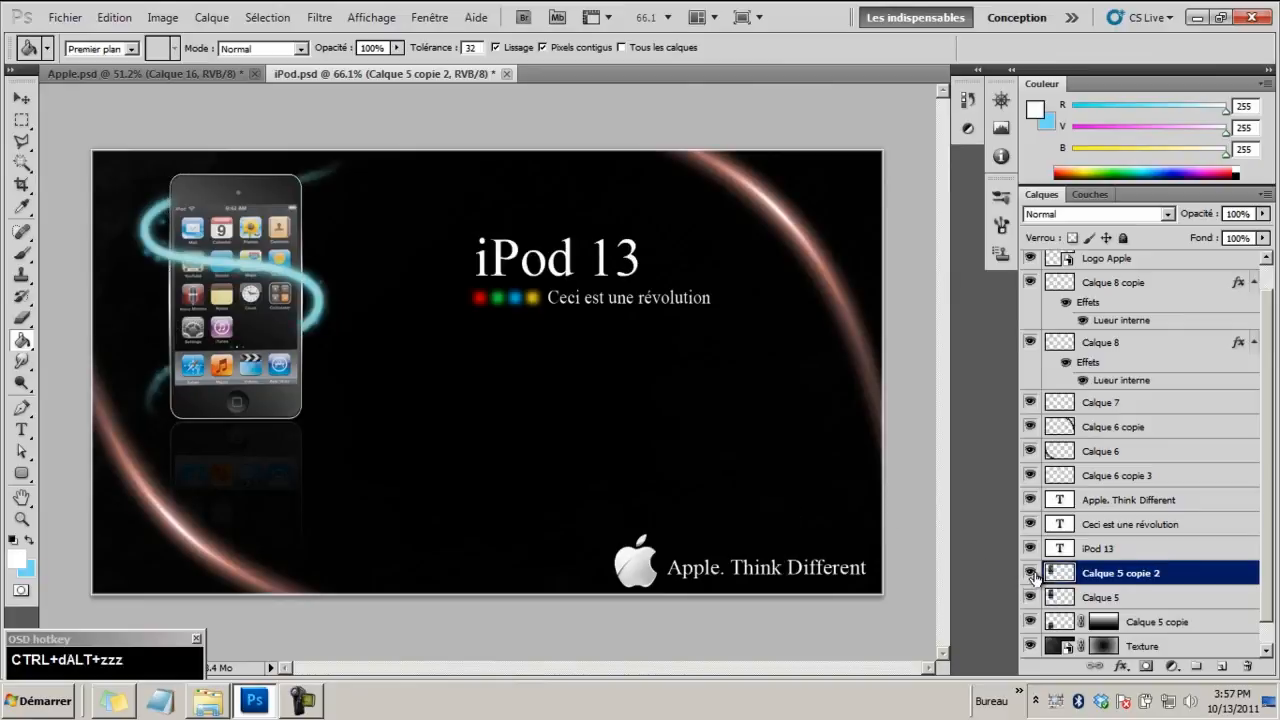
{"action": "left_click_drag", "start_coordinate": [1050, 573], "coordinate": [1247, 666]}
Duplicate the Calque 5 iPod layer and shift the copy slightly to the left of the original
{"action": "left_click", "coordinate": [1030, 574]}
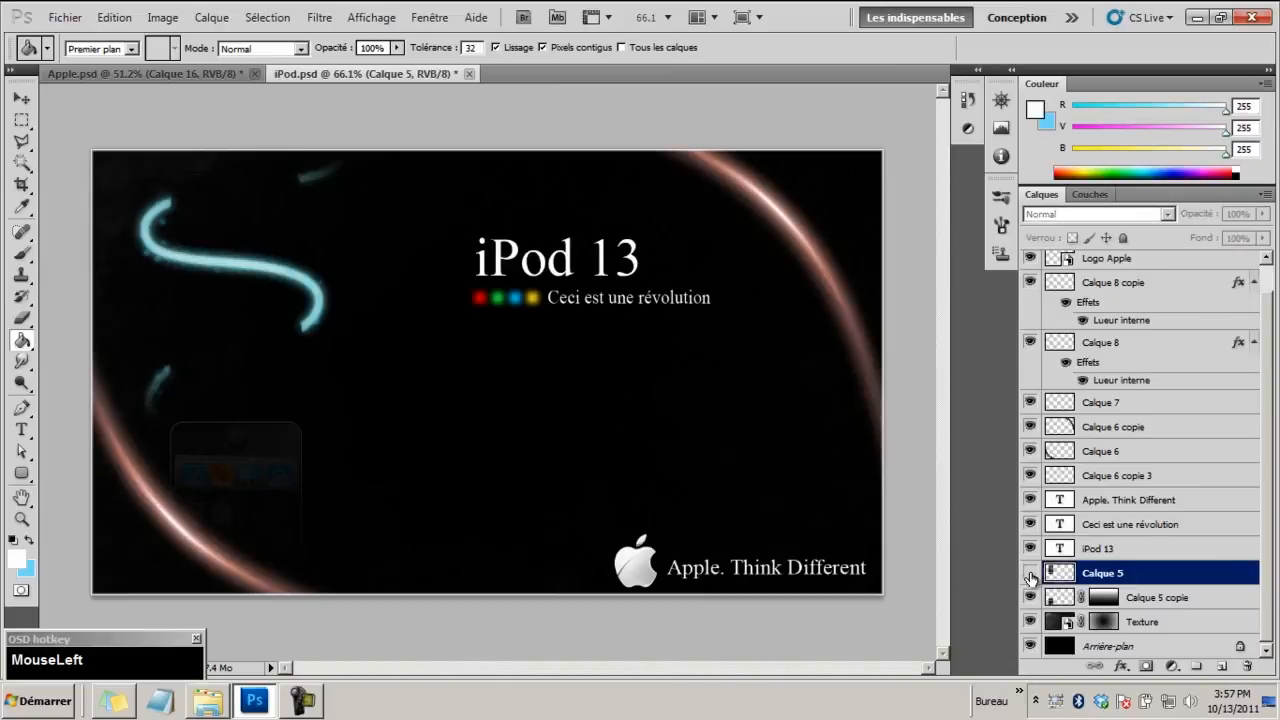
{"action": "left_click", "coordinate": [1030, 574]}
{"action": "left_click", "coordinate": [1030, 574]}
{"action": "left_click", "coordinate": [1030, 574]}
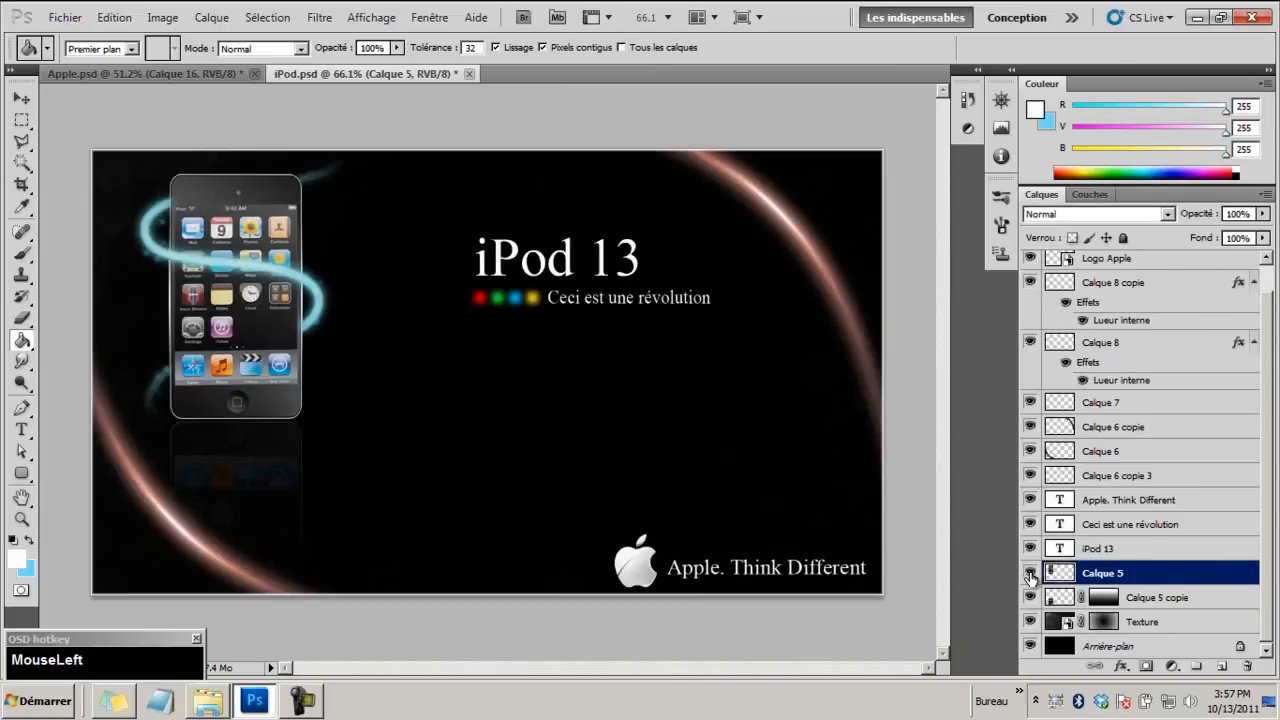
{"action": "left_click_drag", "start_coordinate": [1100, 577], "coordinate": [1221, 666]}
{"action": "key", "text": "v"}
{"action": "mouse_move", "coordinate": [240, 228]}
{"action": "left_mouse_down"}
{"action": "mouse_move", "coordinate": [416, 232]}
{"action": "mouse_move", "coordinate": [430, 356]}
{"action": "mouse_move", "coordinate": [347, 208]}
{"action": "mouse_move", "coordinate": [232, 226]}
{"action": "mouse_move", "coordinate": [360, 228]}
{"action": "mouse_move", "coordinate": [234, 228]}
{"action": "left_mouse_up"}
{"action": "left_click_drag", "start_coordinate": [515, 363], "coordinate": [520, 363]}
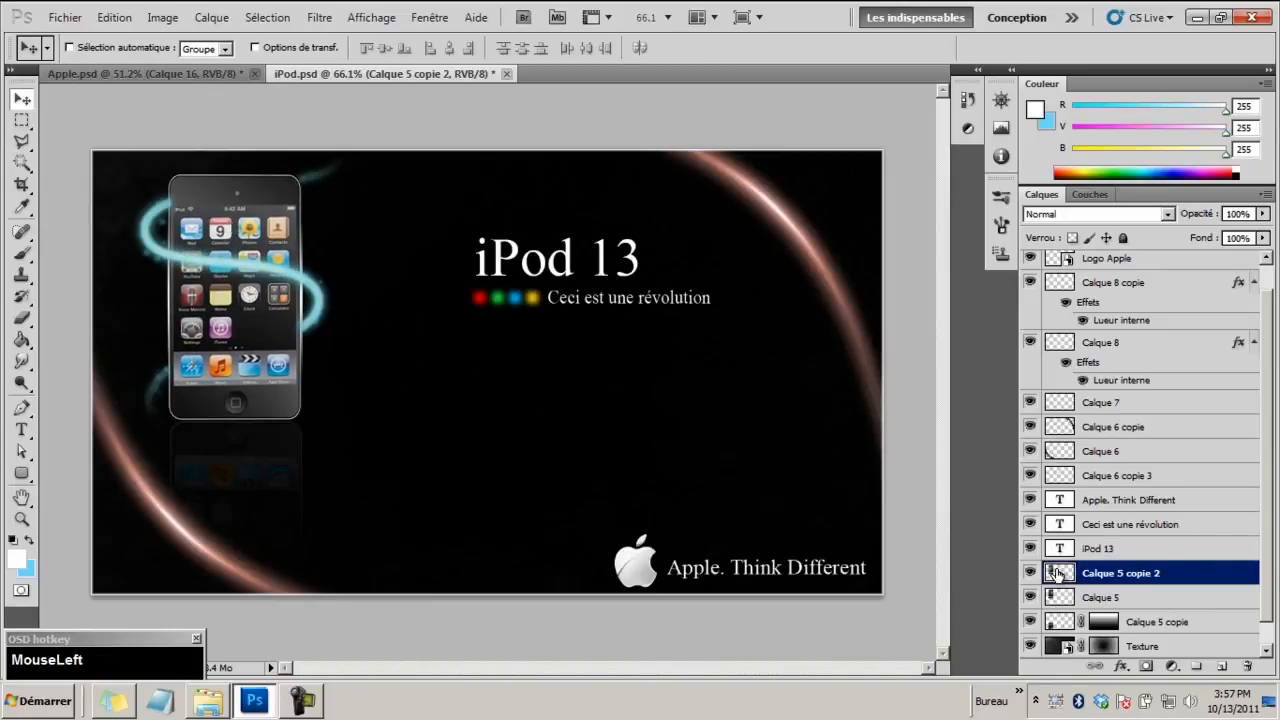
Load the Calque 5 copie 2 iPod outline as a selection and try filling it with white using the Paint Bucket
{"action": "left_click", "coordinate": [21, 340]}
{"action": "right_click", "coordinate": [21, 340]}
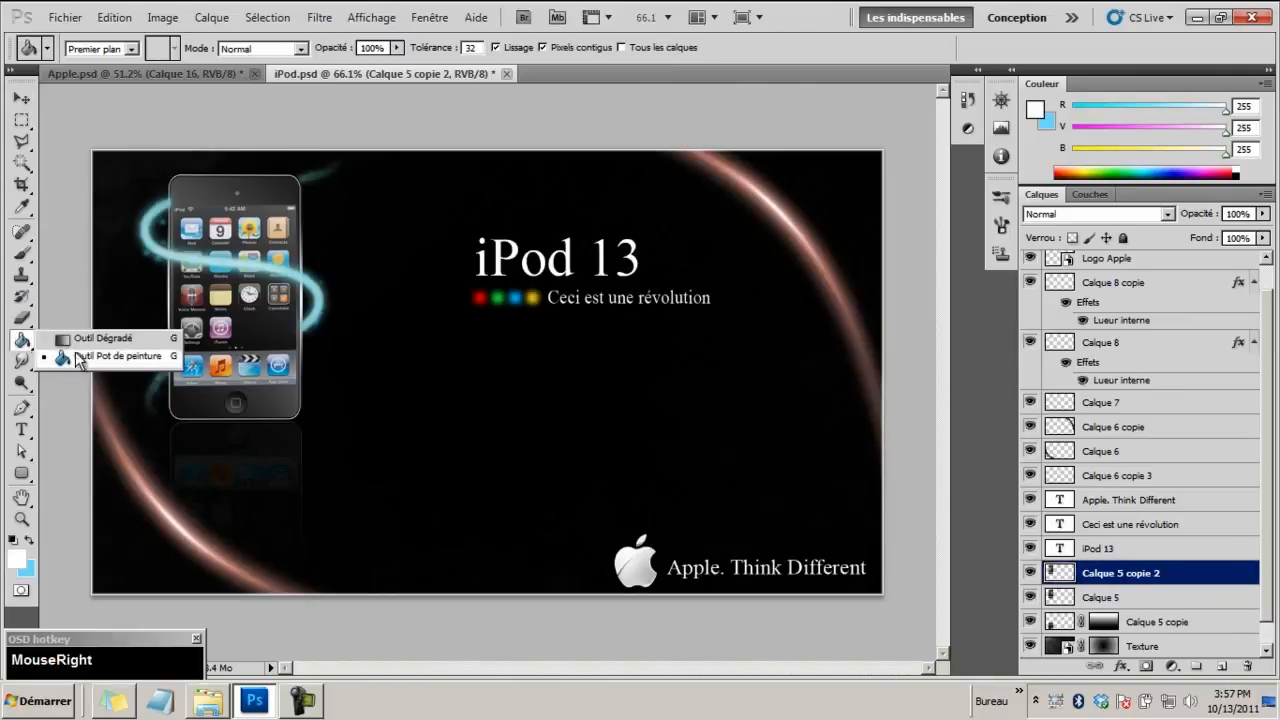
{"action": "left_click", "coordinate": [78, 355]}
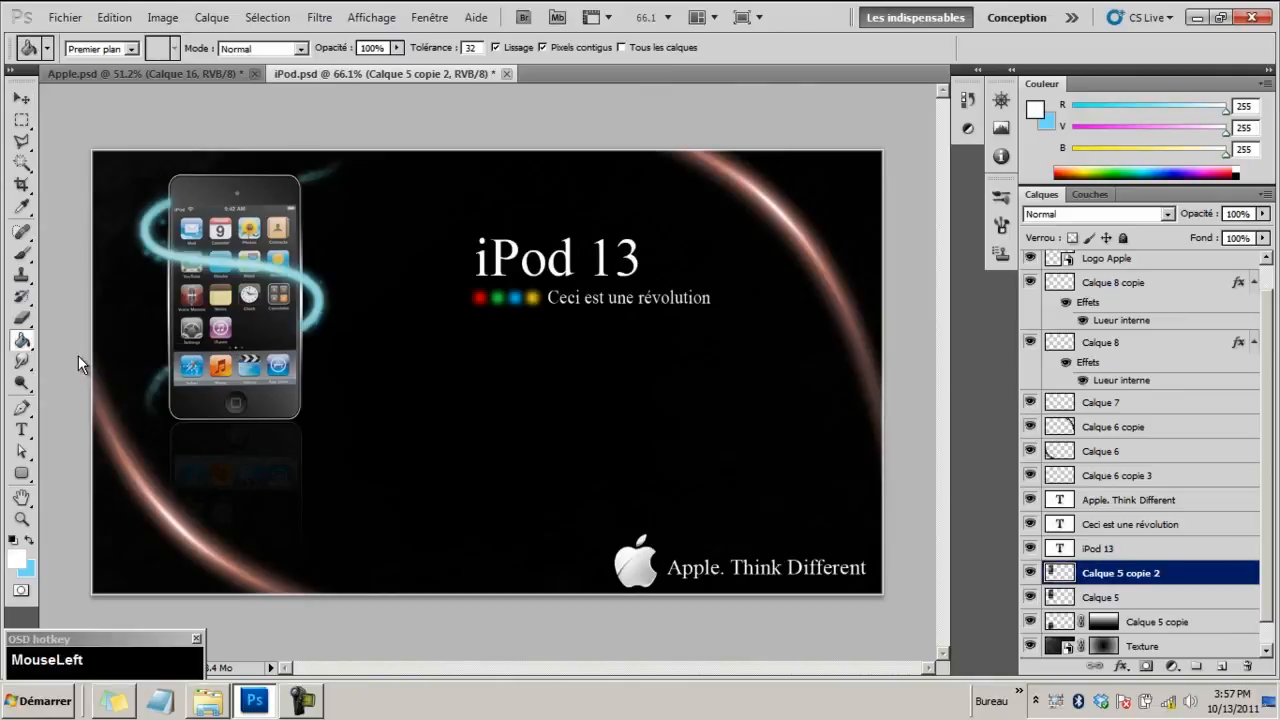
{"action": "left_click", "coordinate": [1060, 573], "text": "ctrl"}
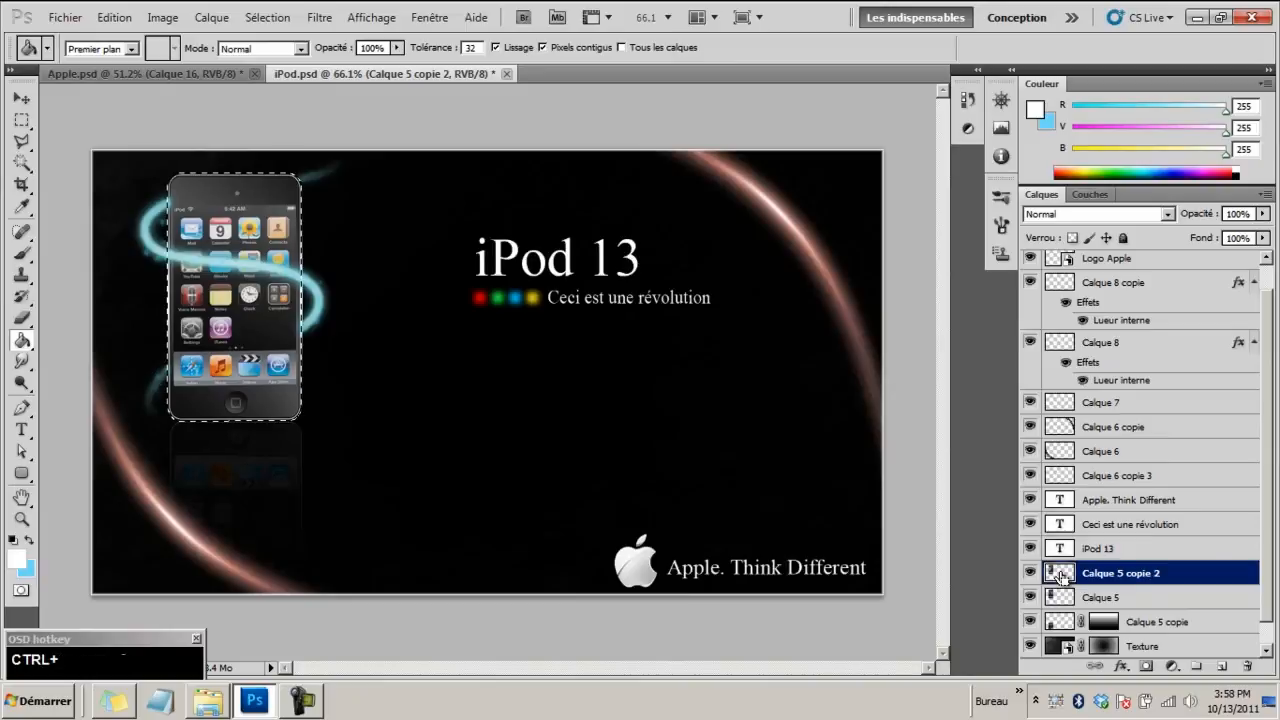
{"action": "left_click", "coordinate": [178, 222]}
{"action": "key", "text": "ctrl+alt+z"}
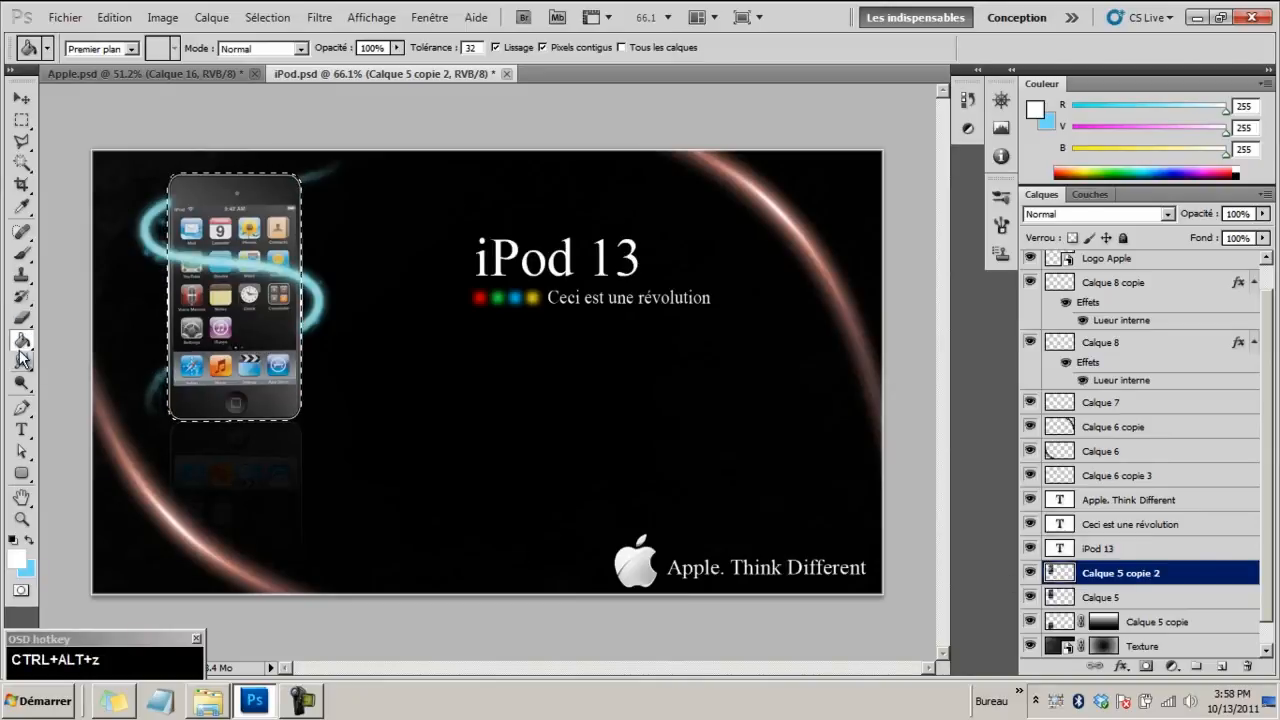
Choose the Brush tool with a soft round tip and set its size to 93 px
{"action": "right_click", "coordinate": [21, 252]}
{"action": "left_click", "coordinate": [86, 248]}
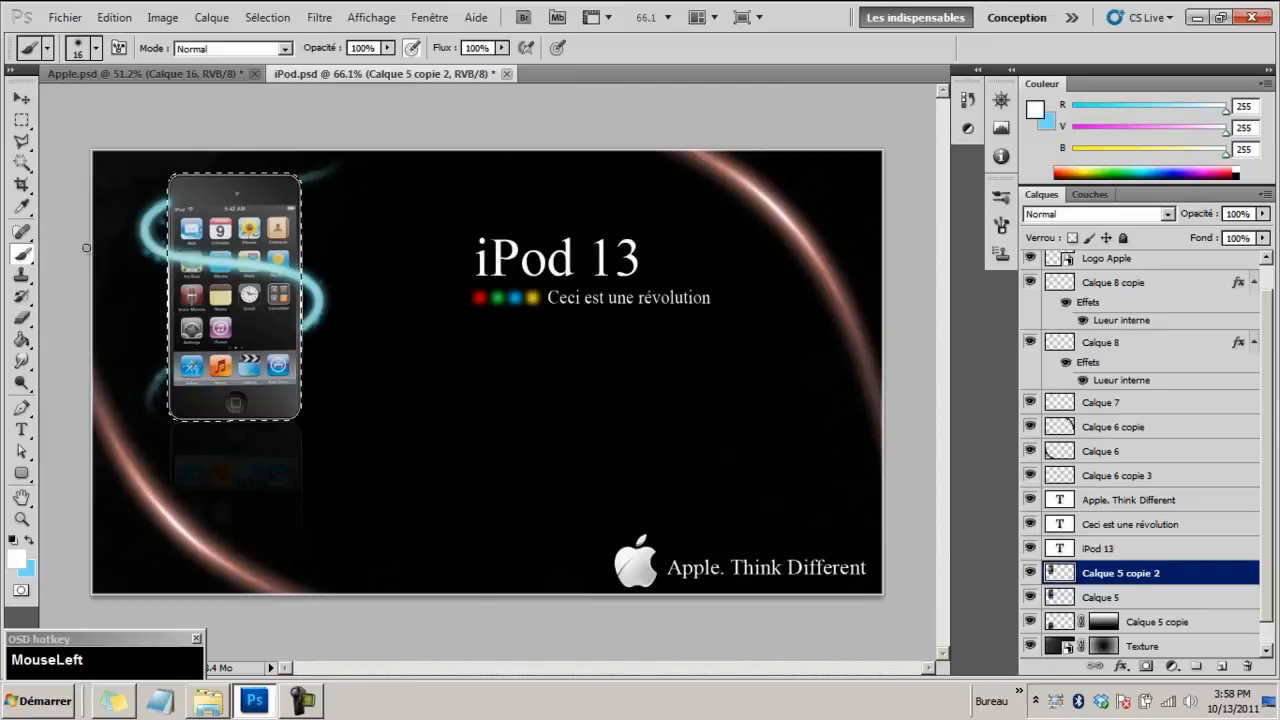
{"action": "right_click", "coordinate": [478, 252]}
{"action": "left_click_drag", "start_coordinate": [540, 290], "coordinate": [577, 300]}
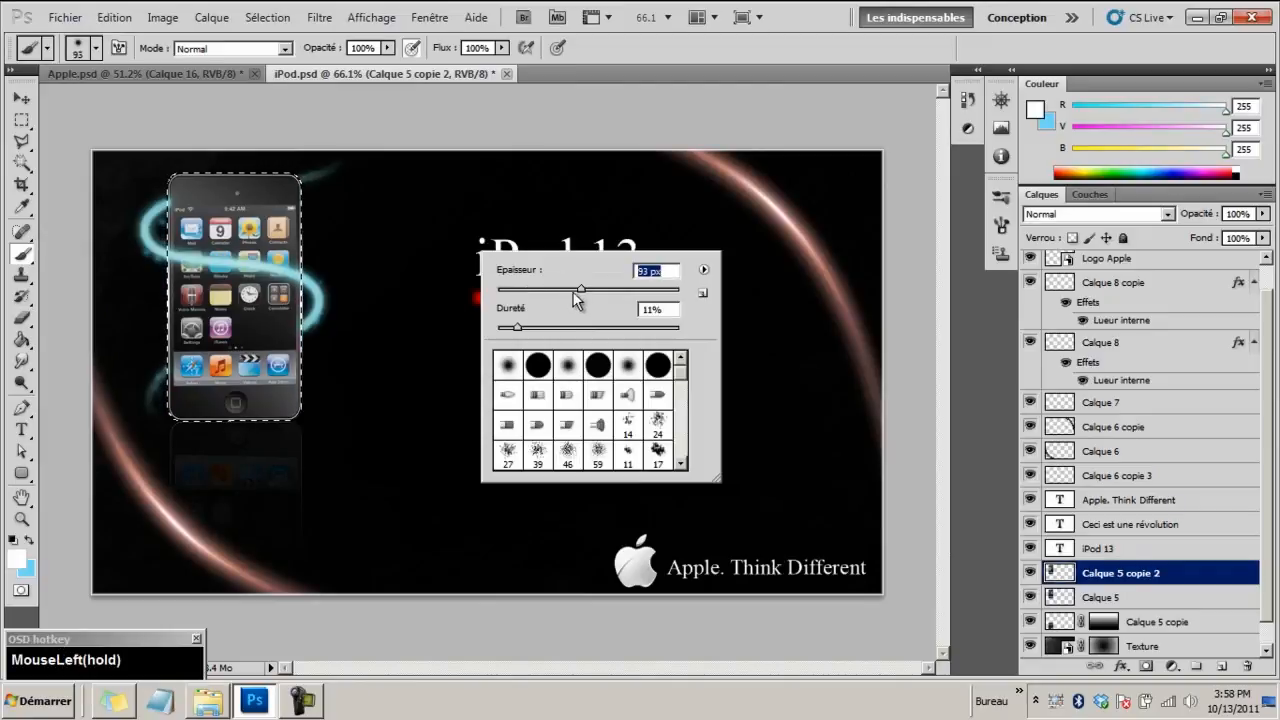
{"action": "key", "text": "ctrl+alt+z"}
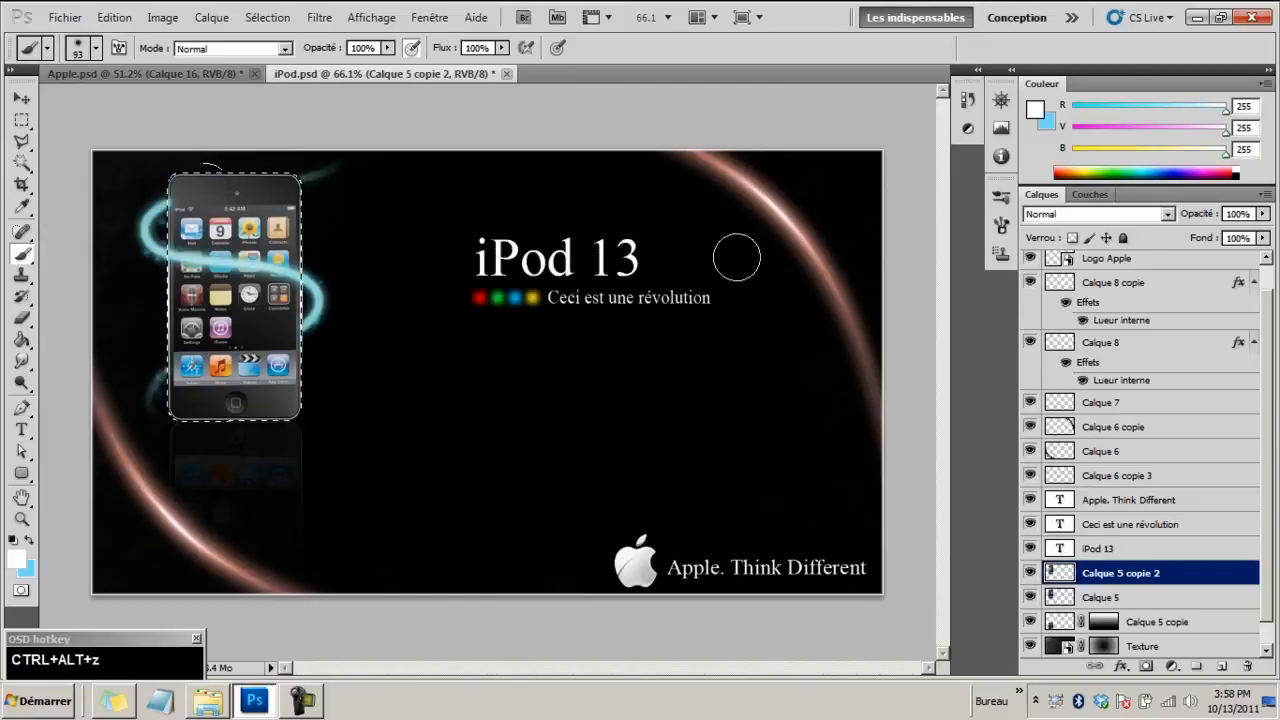
{"action": "right_click", "coordinate": [736, 258]}
{"action": "left_click", "coordinate": [768, 373]}
Paint the whole selected iPod shape on Calque 5 copie 2 white and clear the selection
{"action": "left_click_drag", "start_coordinate": [247, 190], "coordinate": [262, 226]}
{"action": "left_click", "coordinate": [1002, 226]}
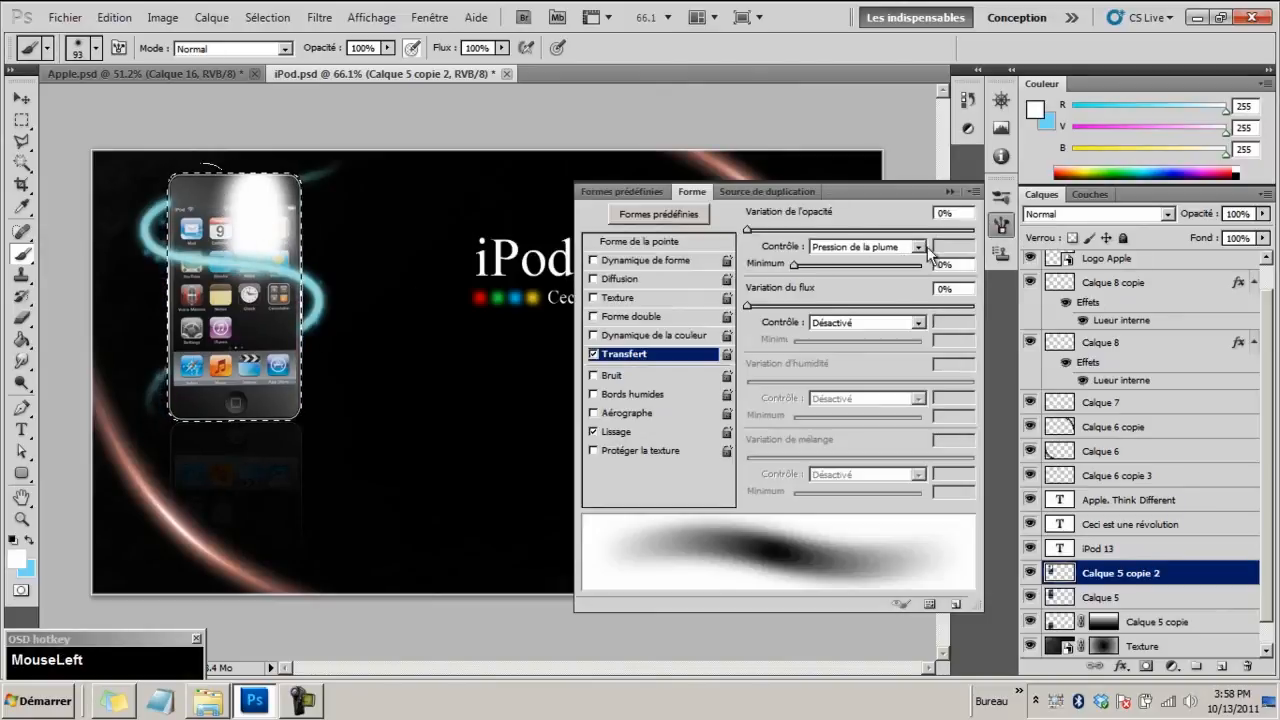
{"action": "left_click", "coordinate": [1000, 226]}
{"action": "mouse_move", "coordinate": [219, 189]}
{"action": "left_mouse_down"}
{"action": "mouse_move", "coordinate": [180, 180]}
{"action": "mouse_move", "coordinate": [169, 220]}
{"action": "left_mouse_up"}
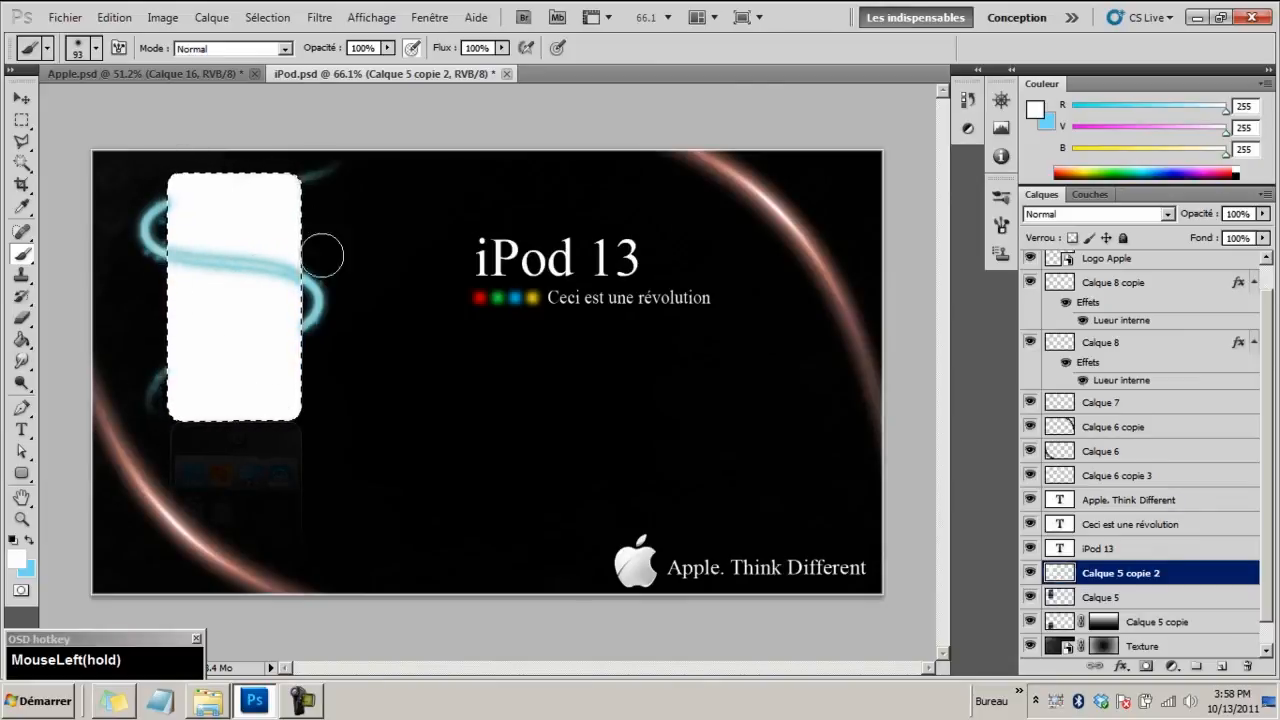
{"action": "key", "text": "ctrl+d"}
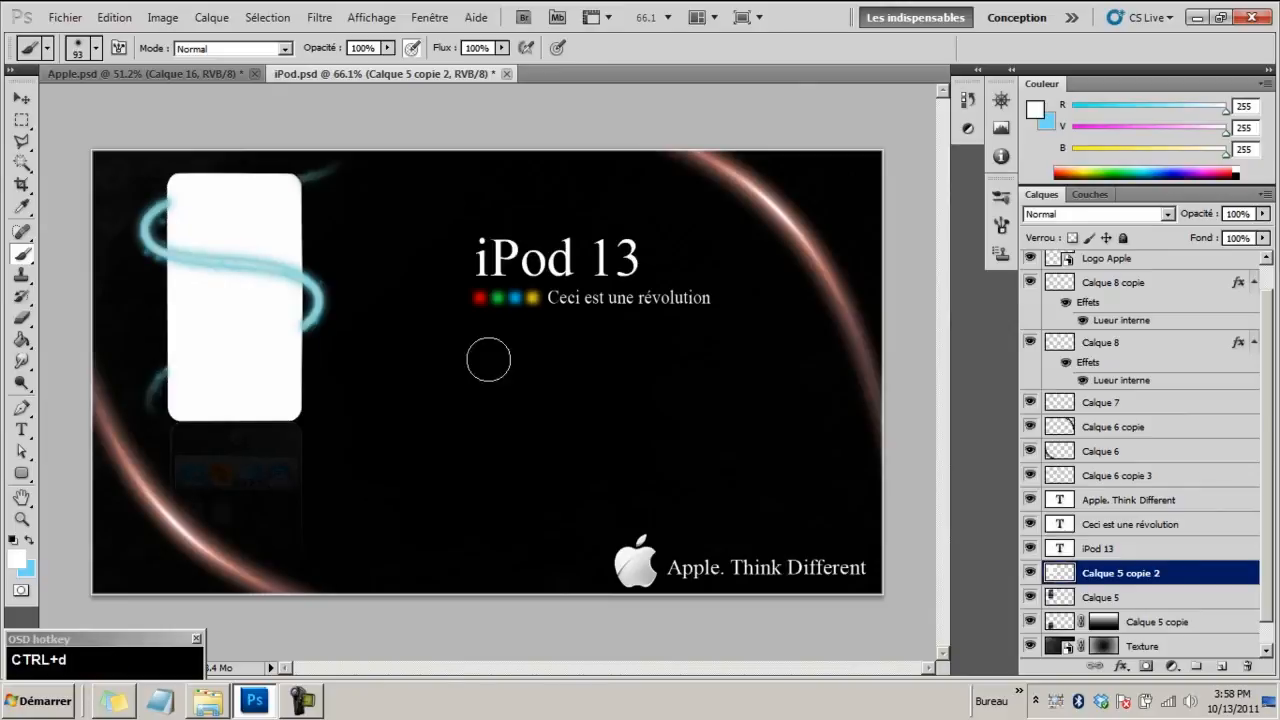
Check the white copy by toggling its visibility and move Calque 5 copie 2 below the Calque 5 layer
{"action": "left_click", "coordinate": [1030, 573]}
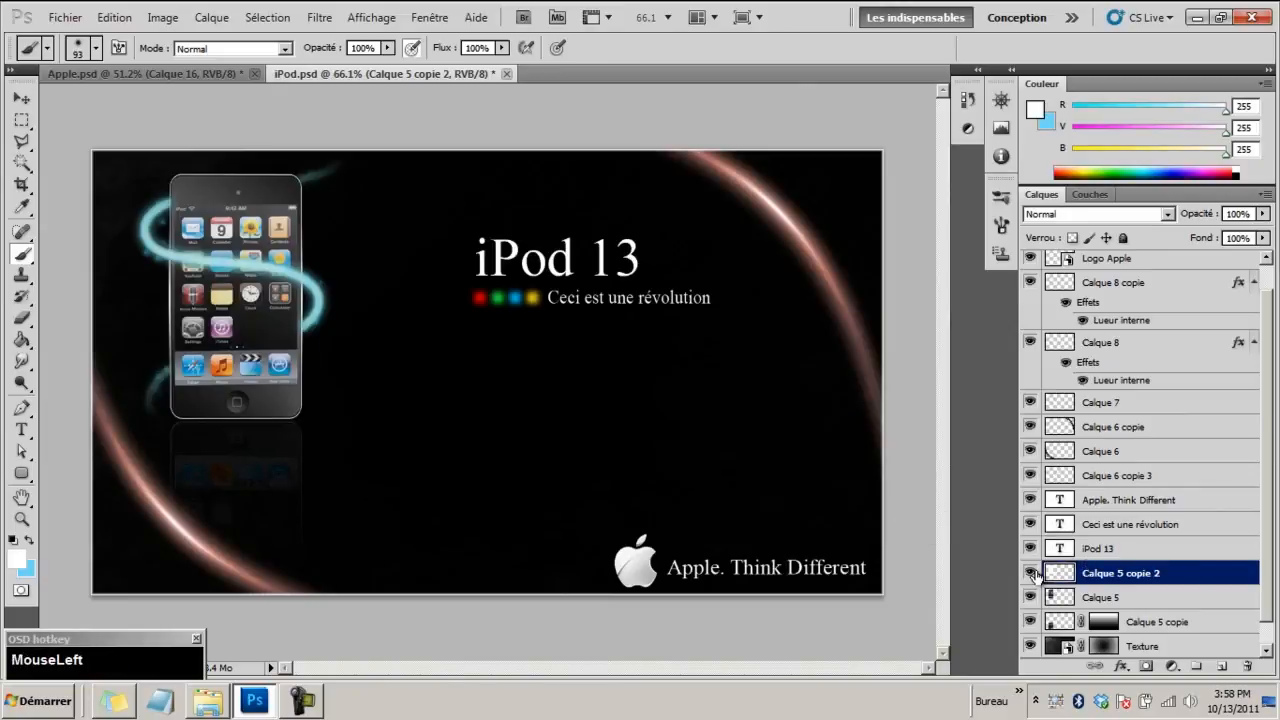
{"action": "left_click", "coordinate": [1030, 573]}
{"action": "left_click_drag", "start_coordinate": [1100, 575], "coordinate": [1035, 598]}
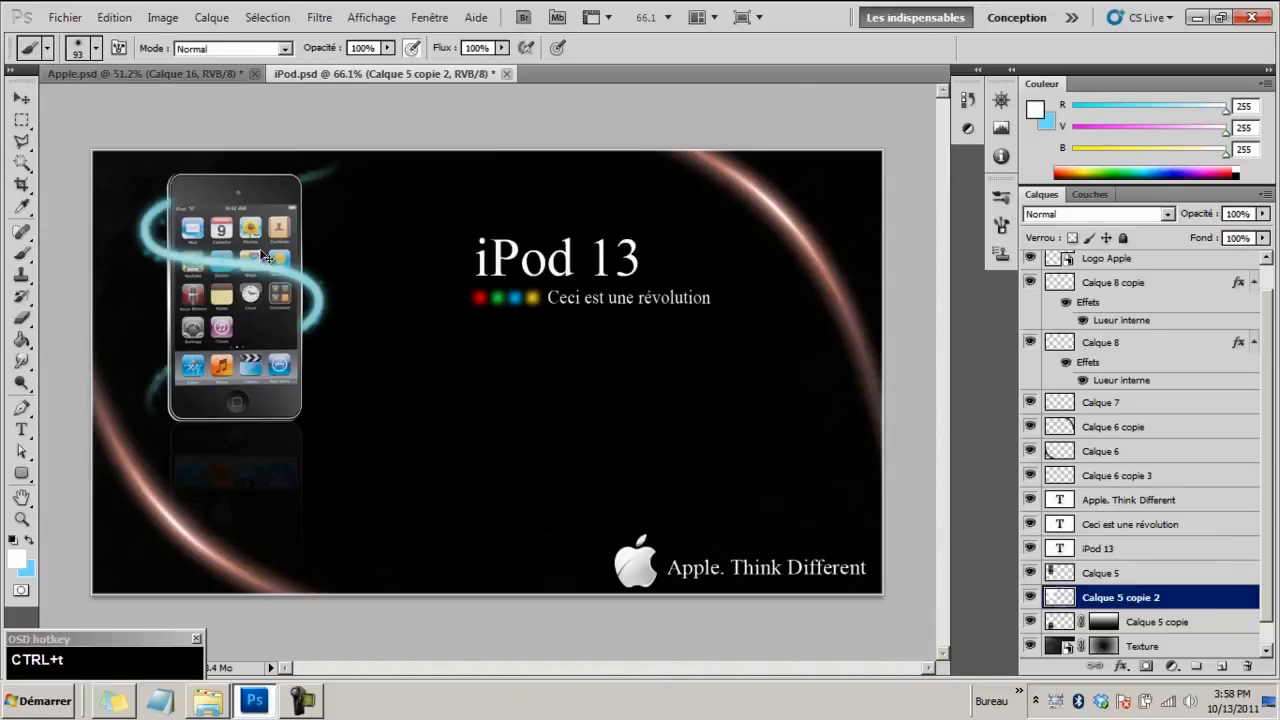
Scale the white copy about its centre to 116.81% width and 109.84% height so it frames the iPod
{"action": "key", "text": "ctrl+t"}
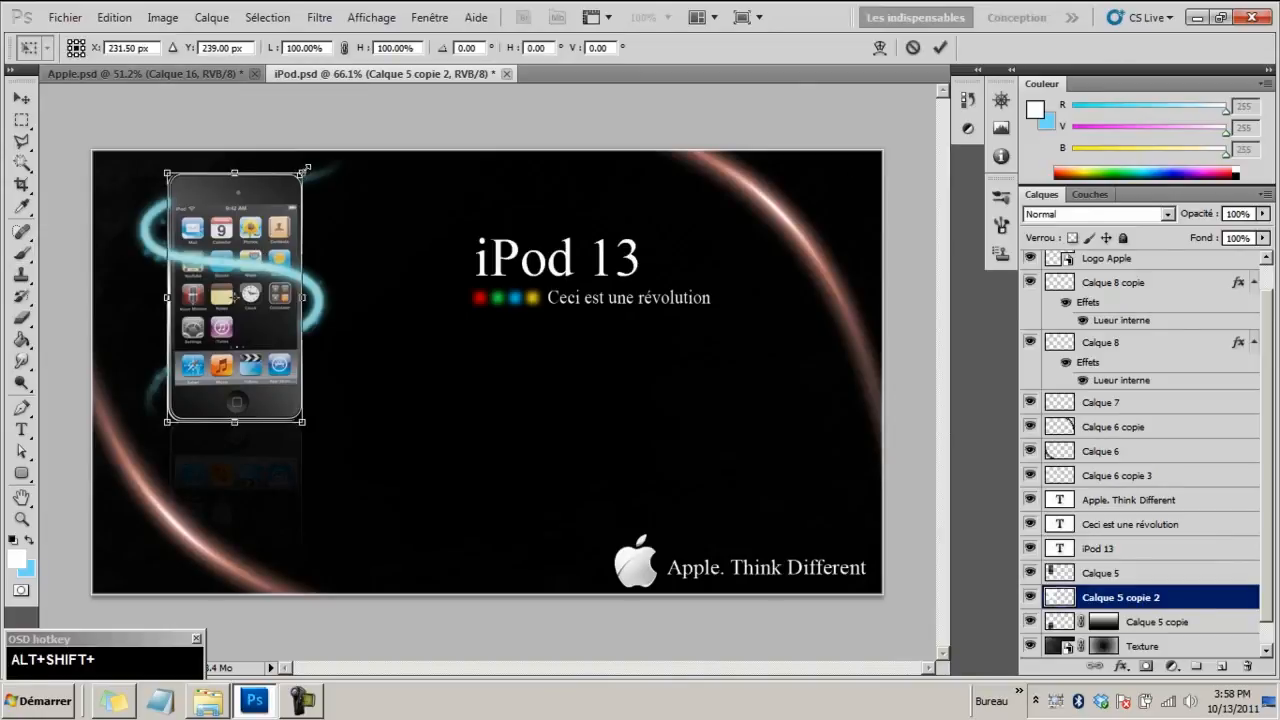
{"action": "left_click_drag", "start_coordinate": [305, 169], "coordinate": [313, 157]}
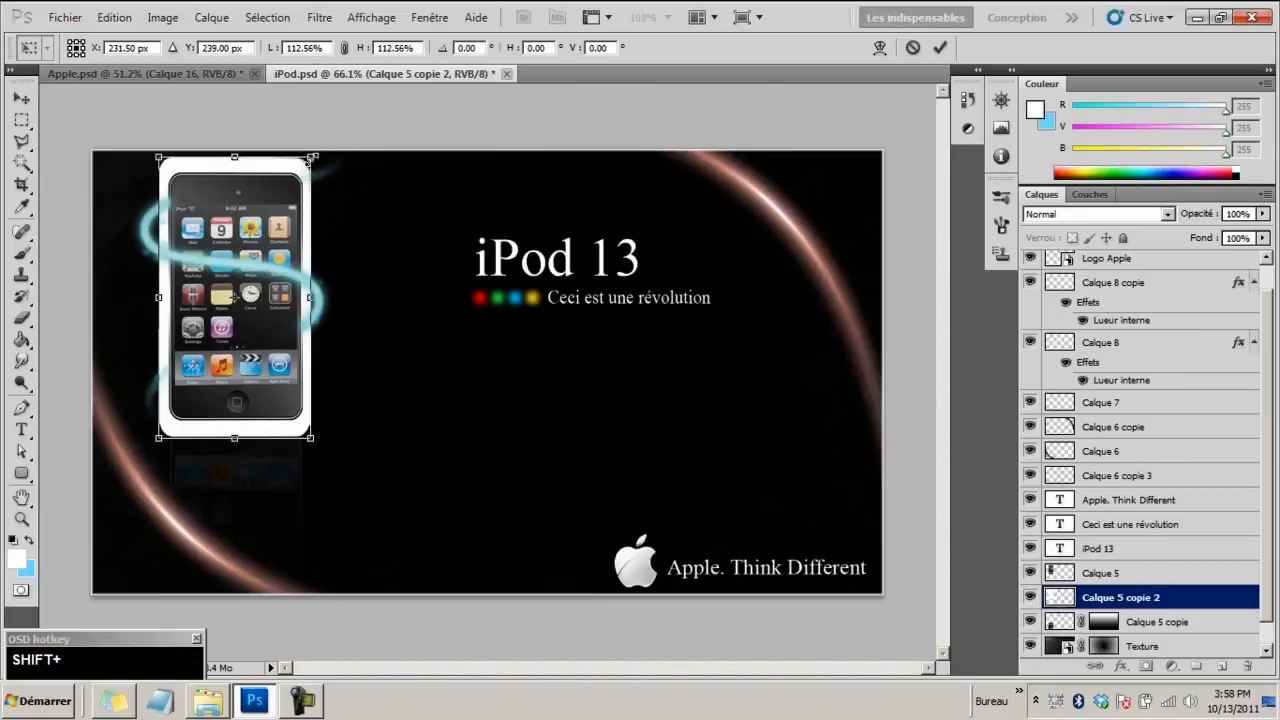
{"action": "left_click_drag", "start_coordinate": [311, 159], "coordinate": [316, 165]}
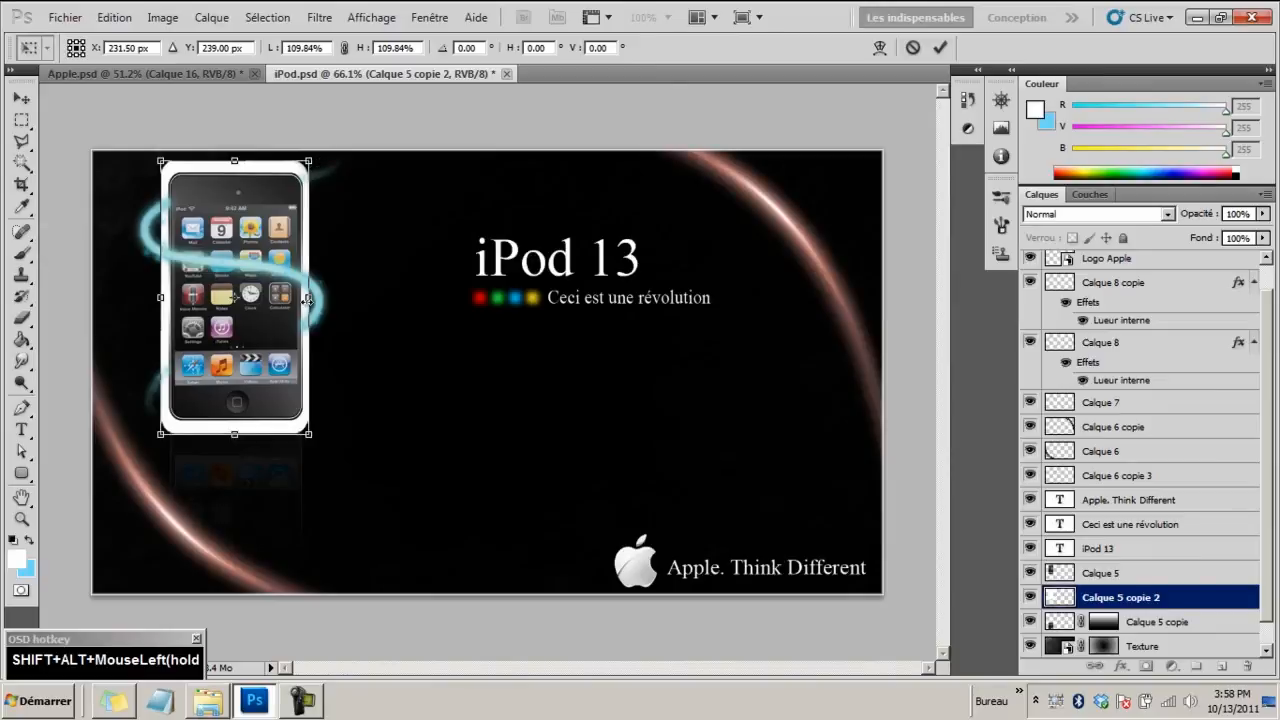
{"action": "left_click_drag", "start_coordinate": [308, 297], "coordinate": [313, 298]}
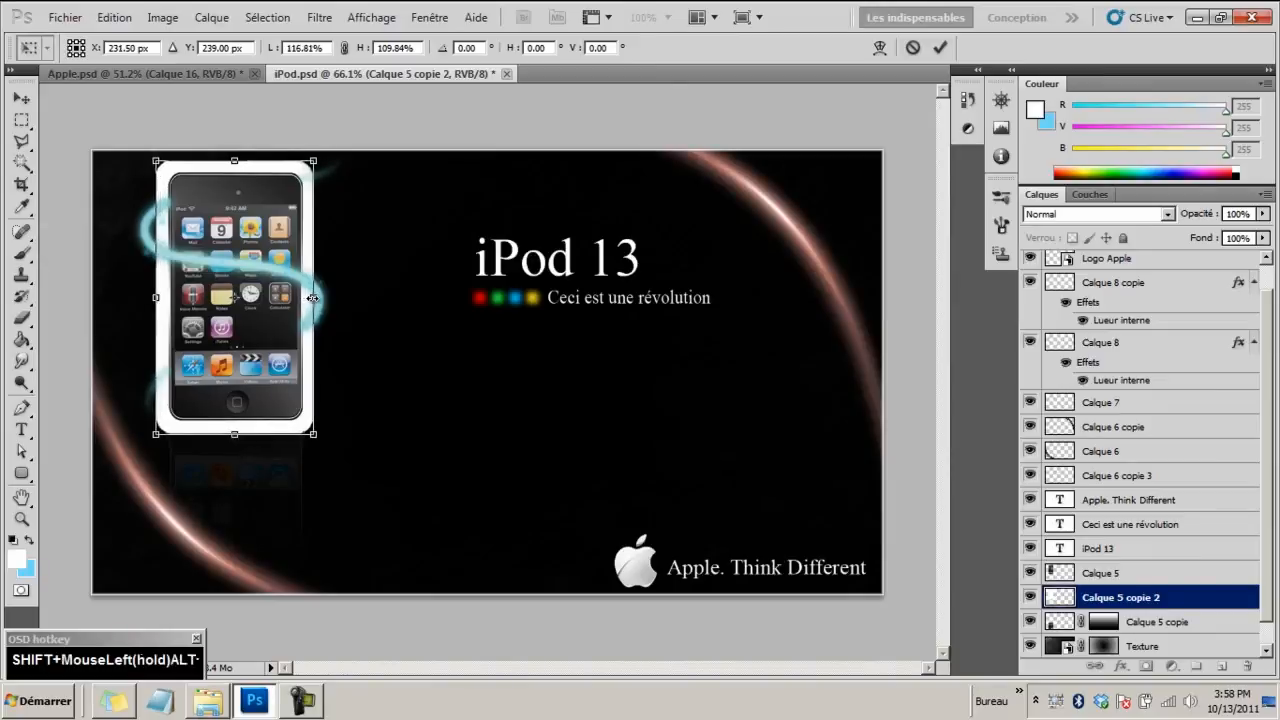
{"action": "key", "text": "Return"}
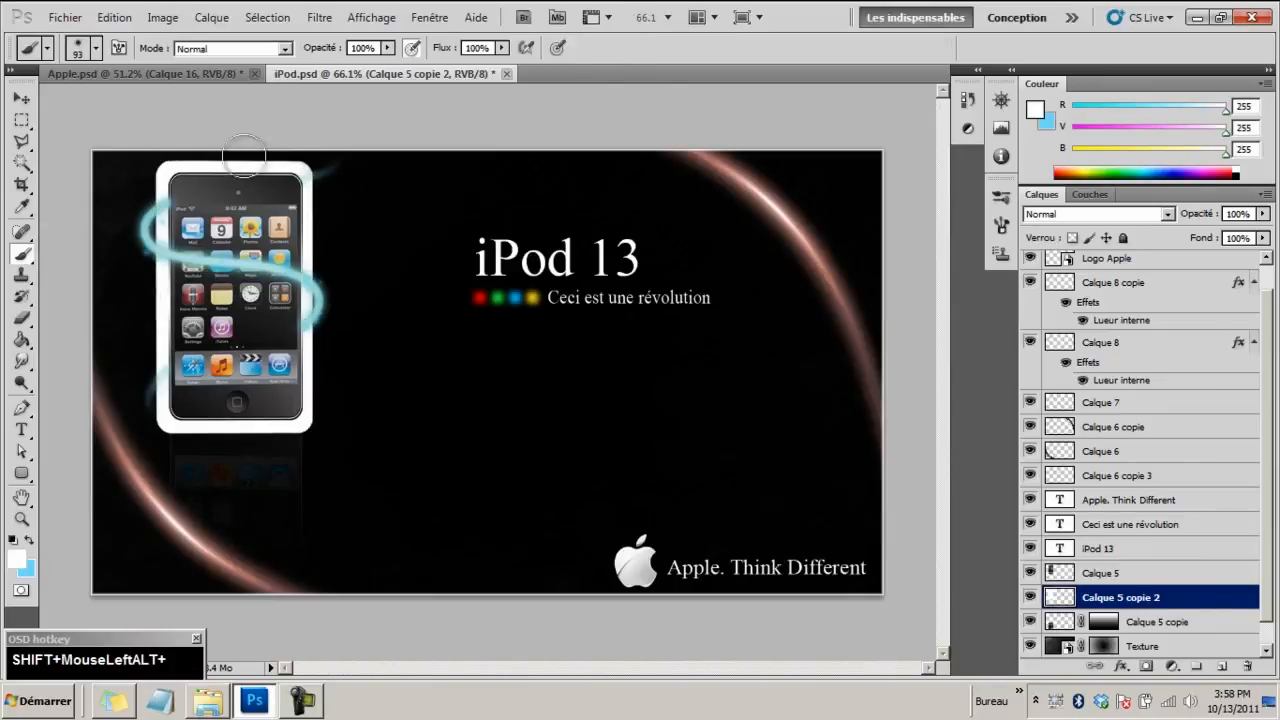
Apply a Gaussian blur with a 54.2 pixel radius to the white copy behind the iPod
{"action": "left_click", "coordinate": [320, 17]}
{"action": "mouse_move", "coordinate": [341, 171]}
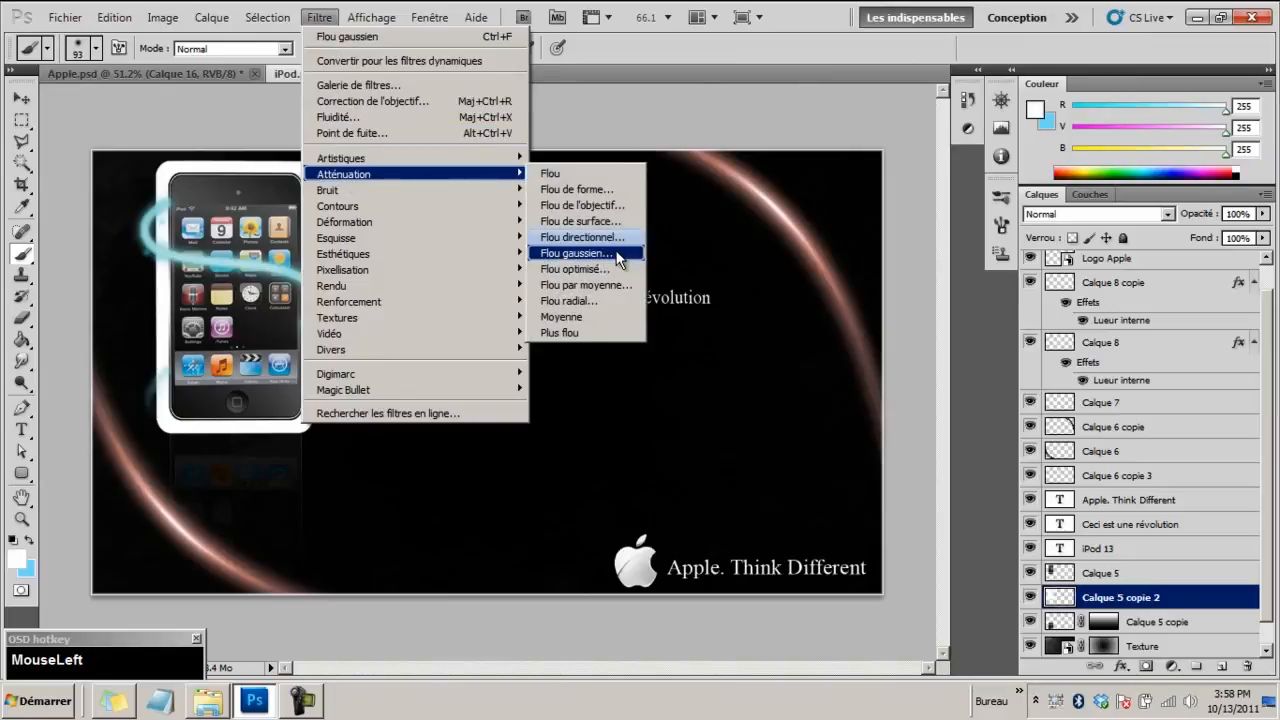
{"action": "left_click", "coordinate": [619, 256]}
{"action": "left_click_drag", "start_coordinate": [1028, 612], "coordinate": [1072, 612]}
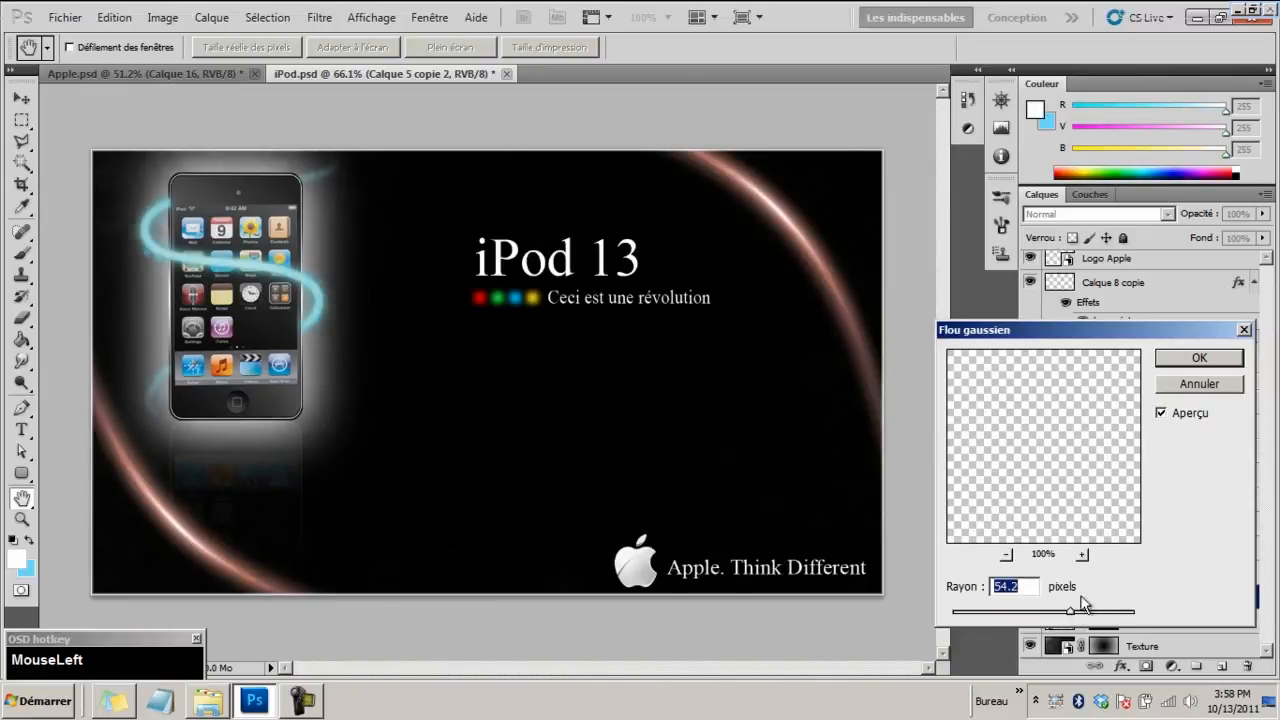
{"action": "left_click", "coordinate": [1218, 363]}
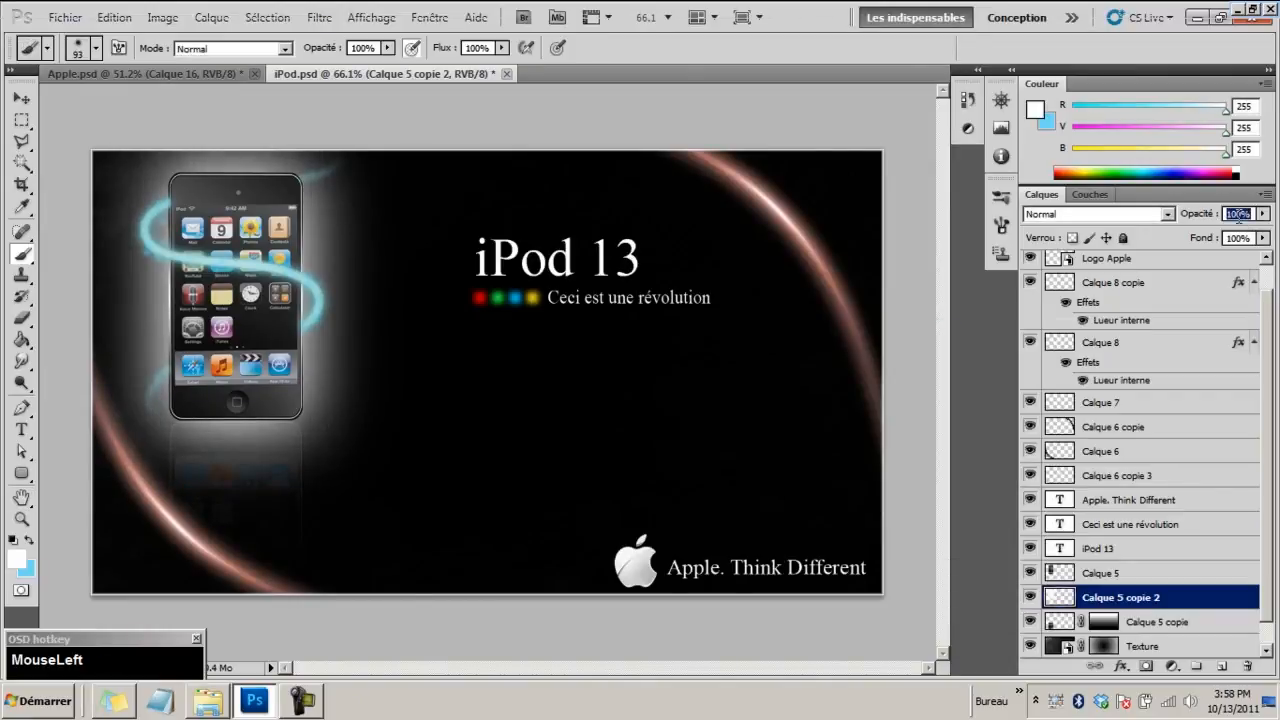
Set the opacity of the blurred white Calque 5 copie 2 layer to 31%
{"action": "type", "text": "0"}
{"action": "left_click", "coordinate": [1238, 214]}
{"action": "type", "text": "1"}
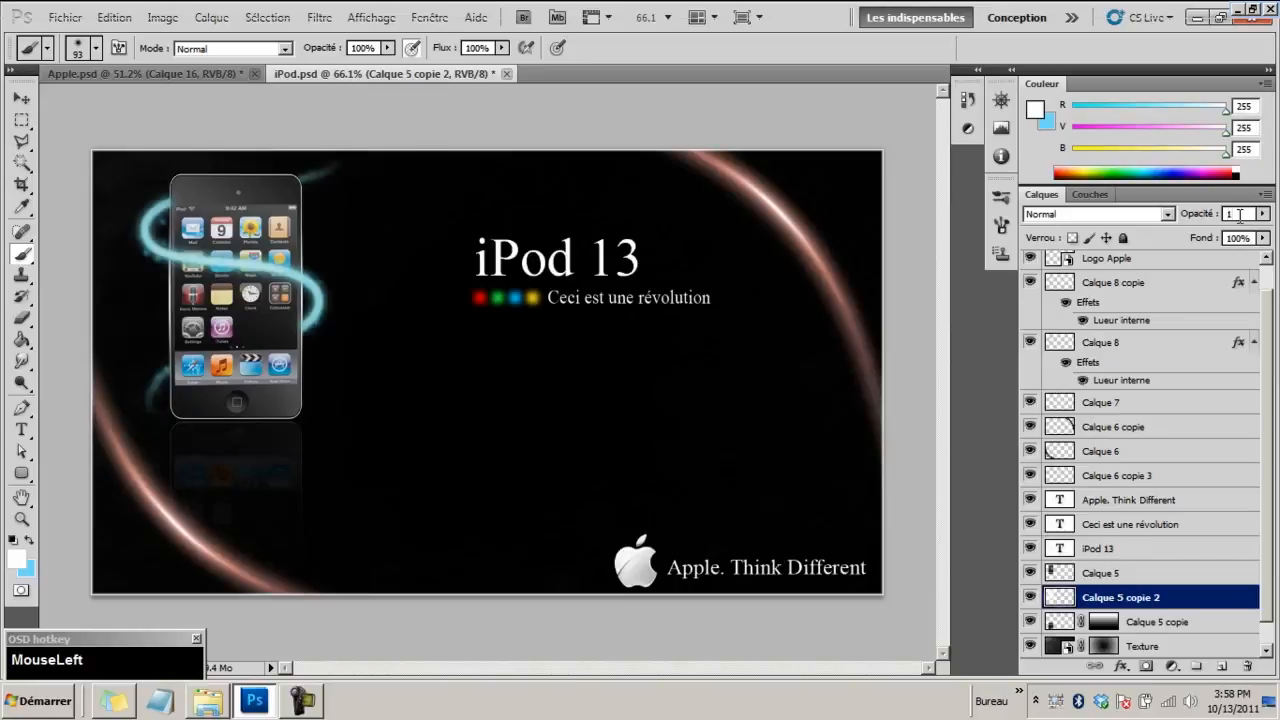
{"action": "type", "text": "40"}
{"action": "left_click_drag", "start_coordinate": [1240, 216], "coordinate": [1191, 220]}
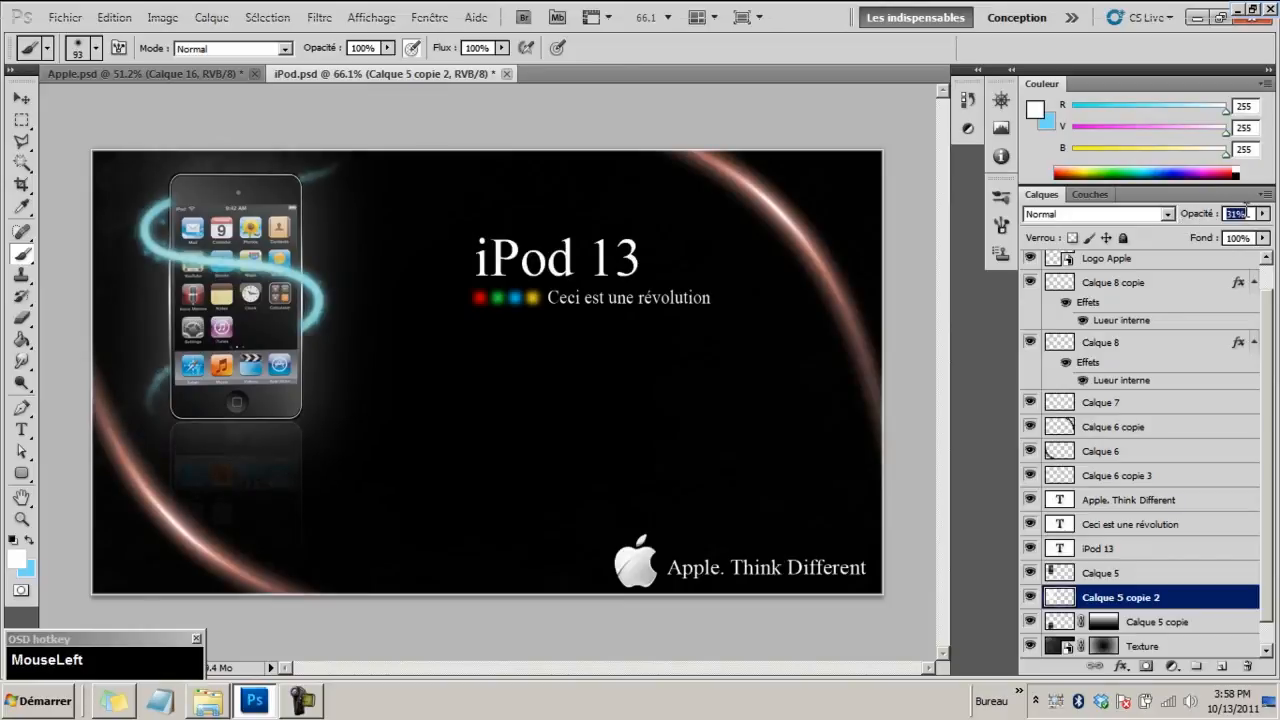
{"action": "key", "text": "Return"}
Toggle the visibility of Calque 5 copie 2 to examine the glow and compare the artwork with Apple.psd
{"action": "left_click", "coordinate": [1029, 598]}
{"action": "left_click", "coordinate": [1029, 598]}
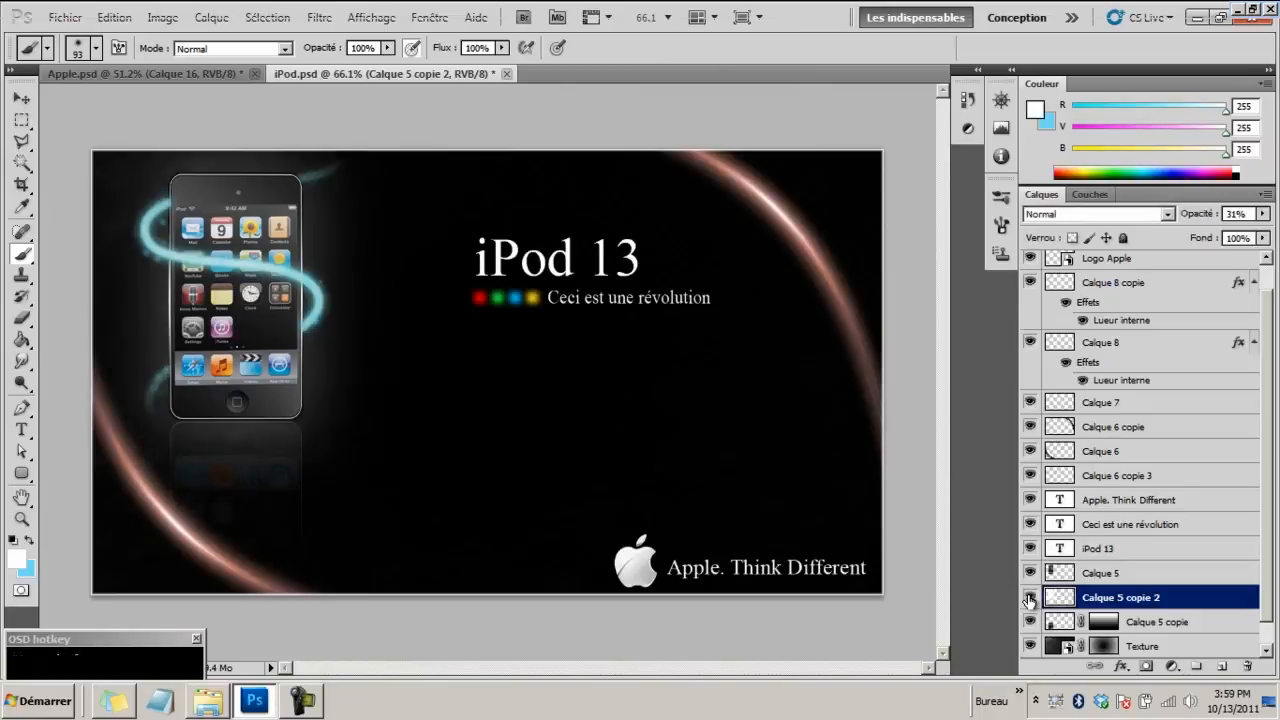
{"action": "left_click", "coordinate": [1029, 598]}
{"action": "left_click", "coordinate": [1029, 598]}
{"action": "left_click", "coordinate": [1029, 598]}
{"action": "left_click", "coordinate": [1029, 598]}
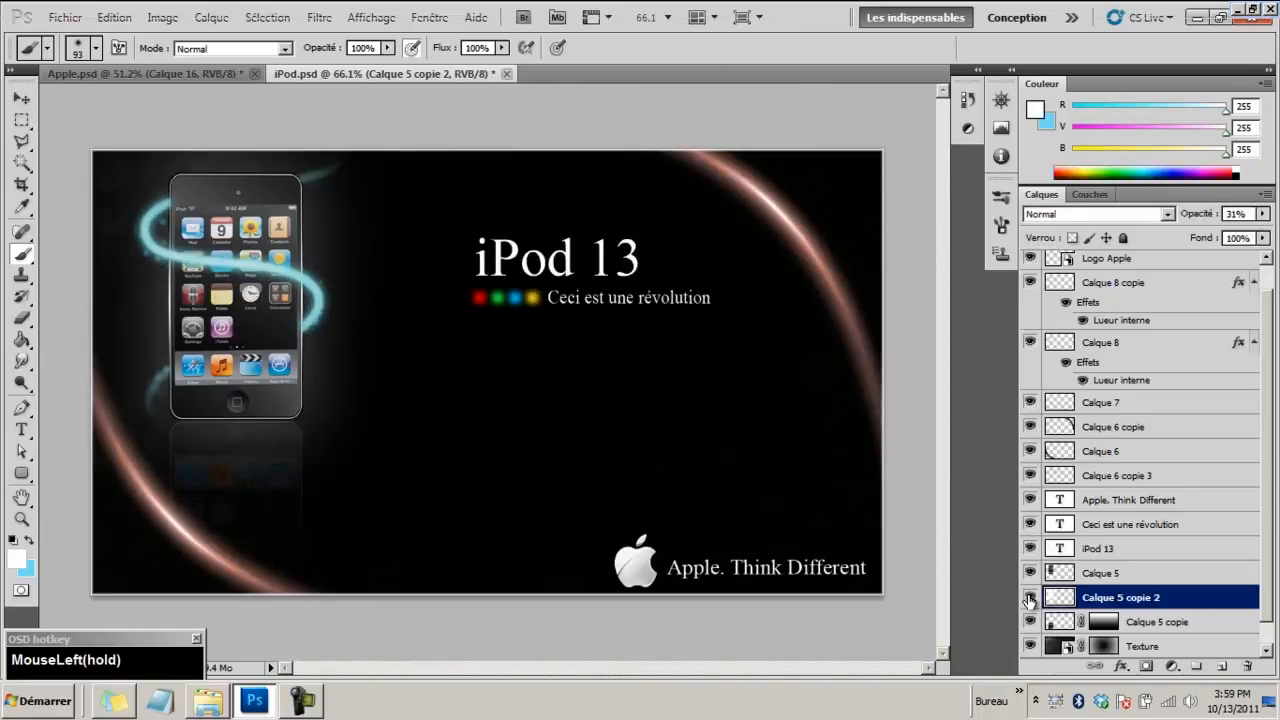
{"action": "left_click", "coordinate": [184, 72]}
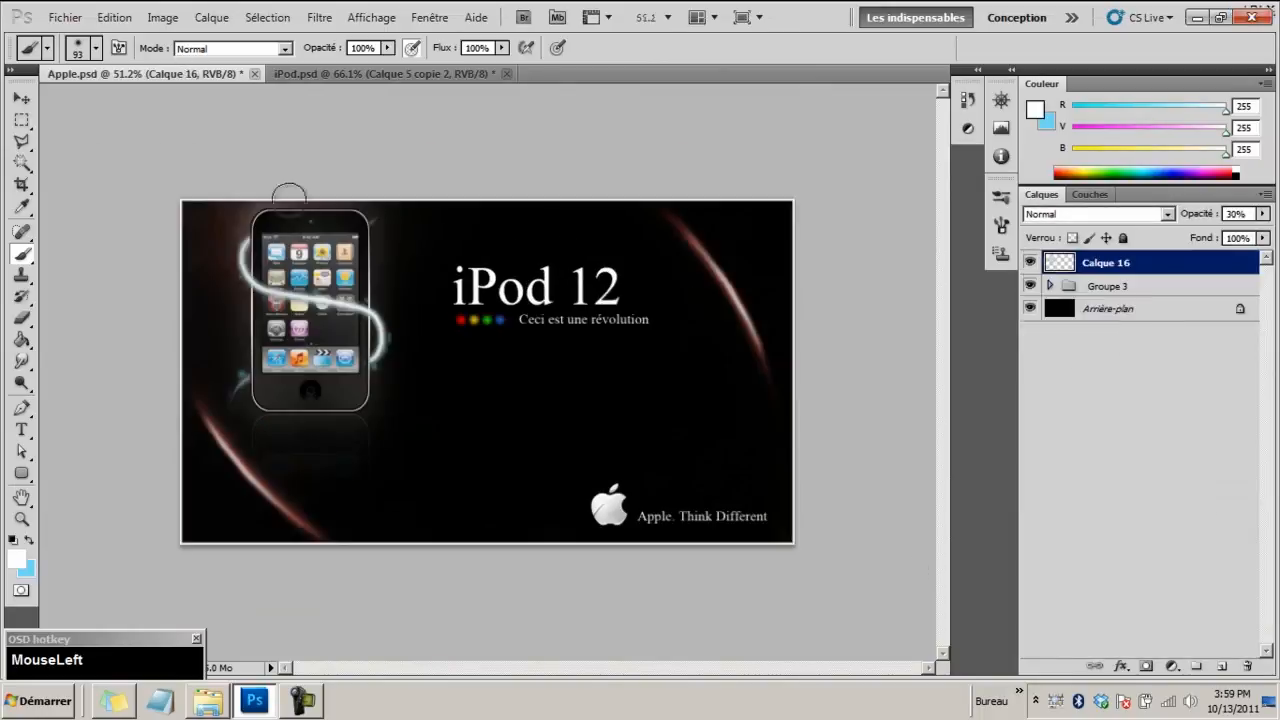
{"action": "left_click", "coordinate": [362, 74]}
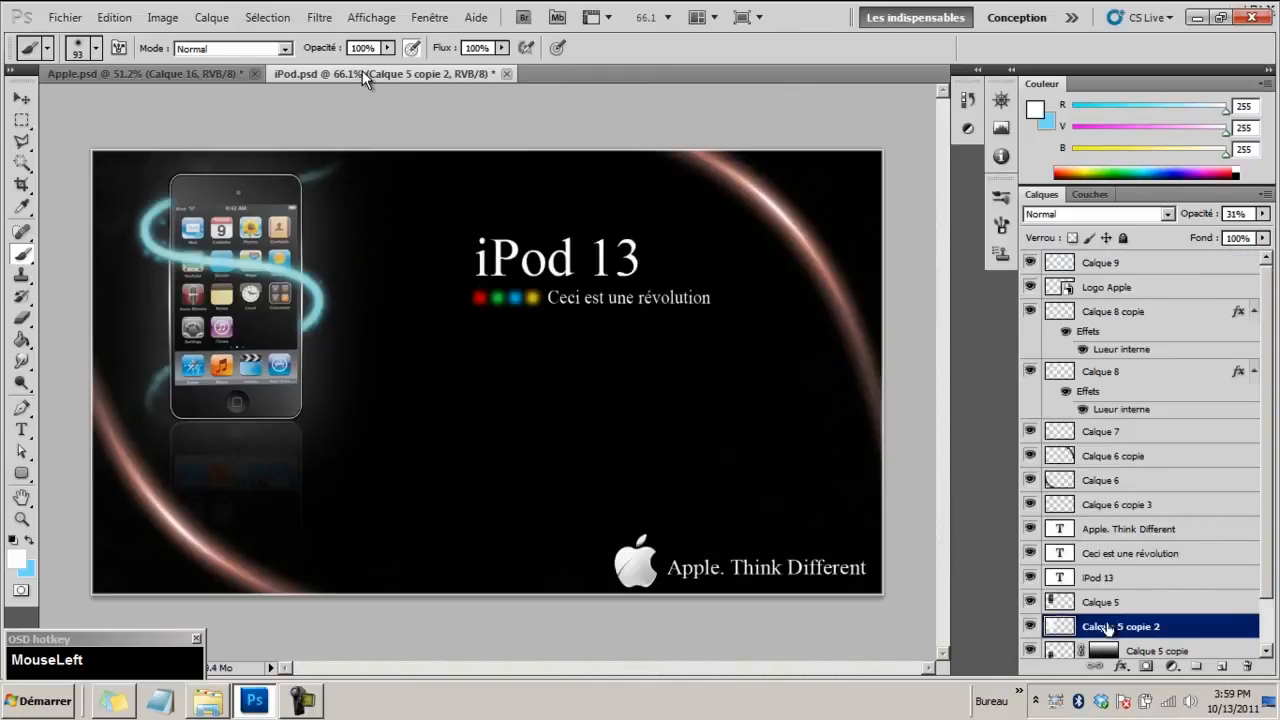
Create a new empty layer directly above the Calque 5 iPod layer
{"action": "left_click", "coordinate": [1108, 603]}
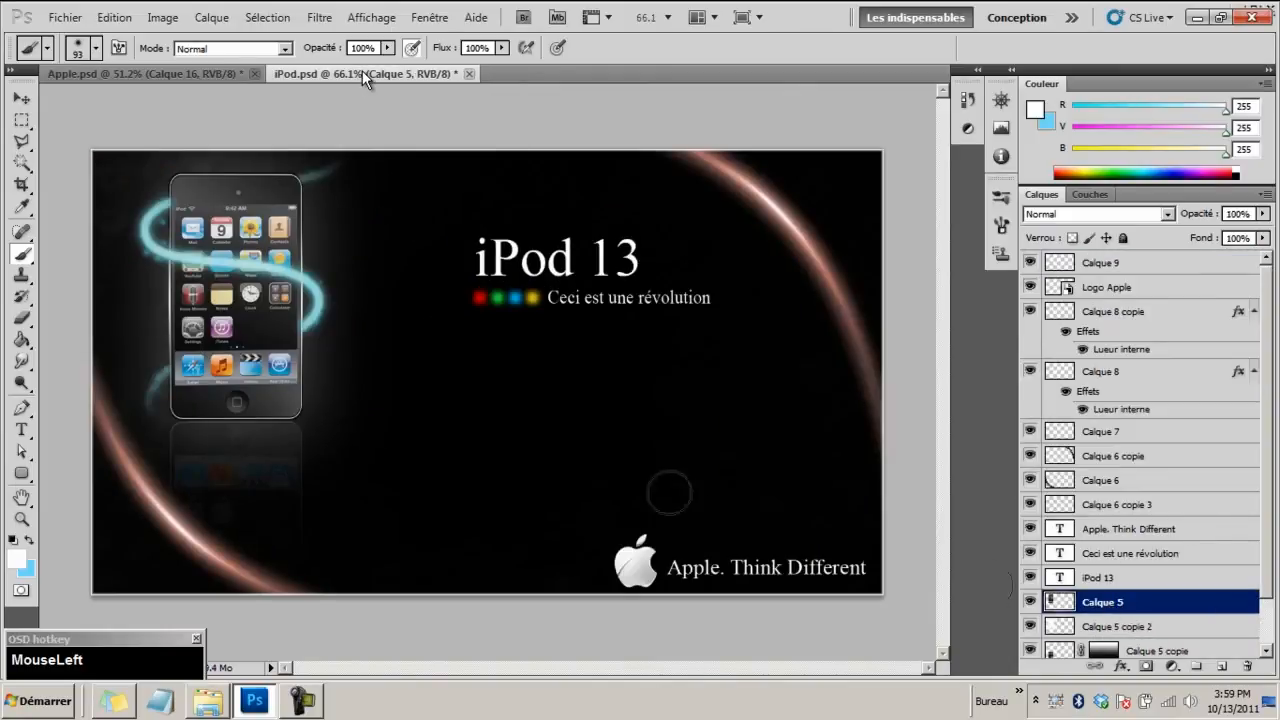
{"action": "left_click", "coordinate": [21, 98]}
{"action": "left_click_drag", "start_coordinate": [1096, 616], "coordinate": [1217, 676]}
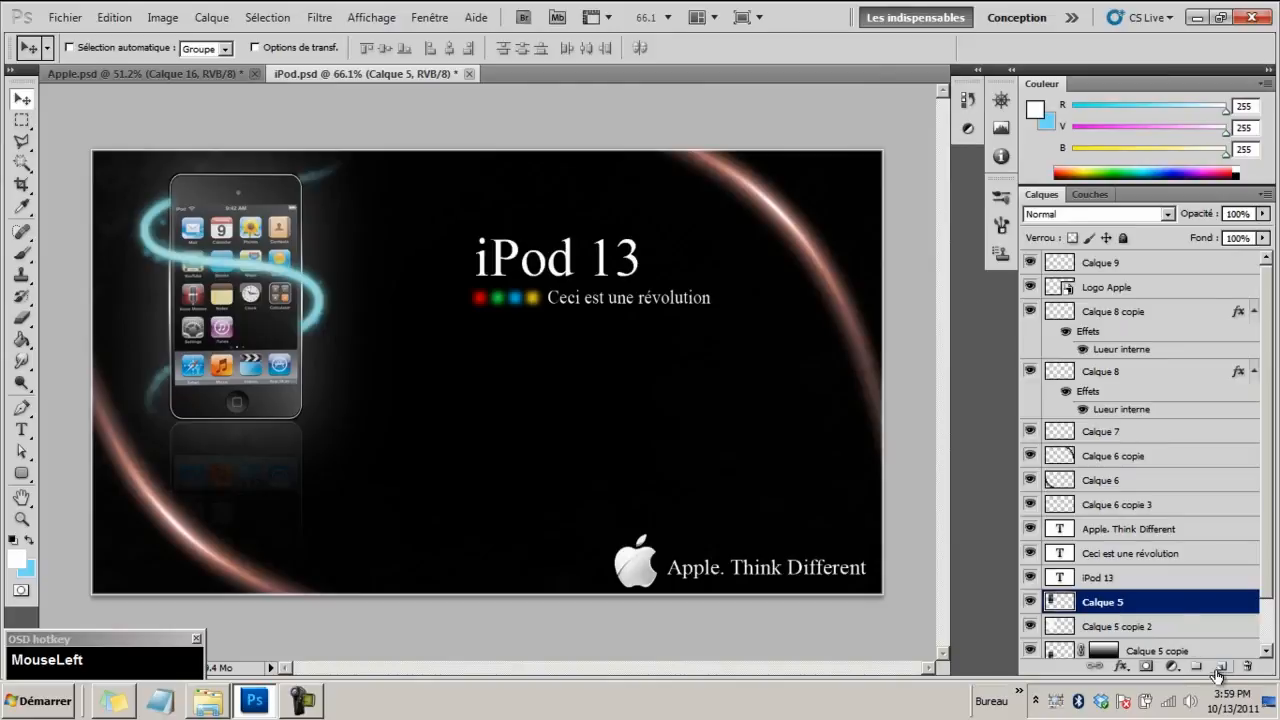
{"action": "left_click", "coordinate": [1221, 677]}
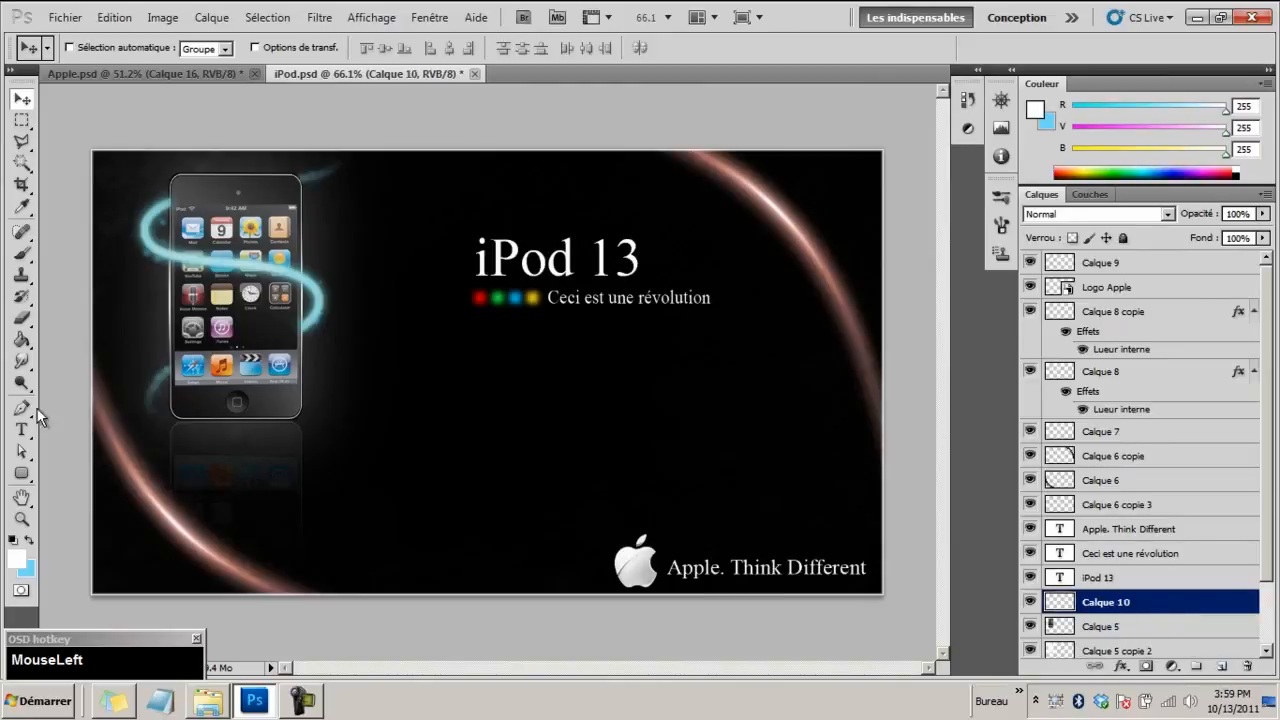
Set the foreground colour to black (0, 0, 0) and fill the new layer with the Paint Bucket
{"action": "right_click", "coordinate": [22, 340]}
{"action": "left_click", "coordinate": [55, 354]}
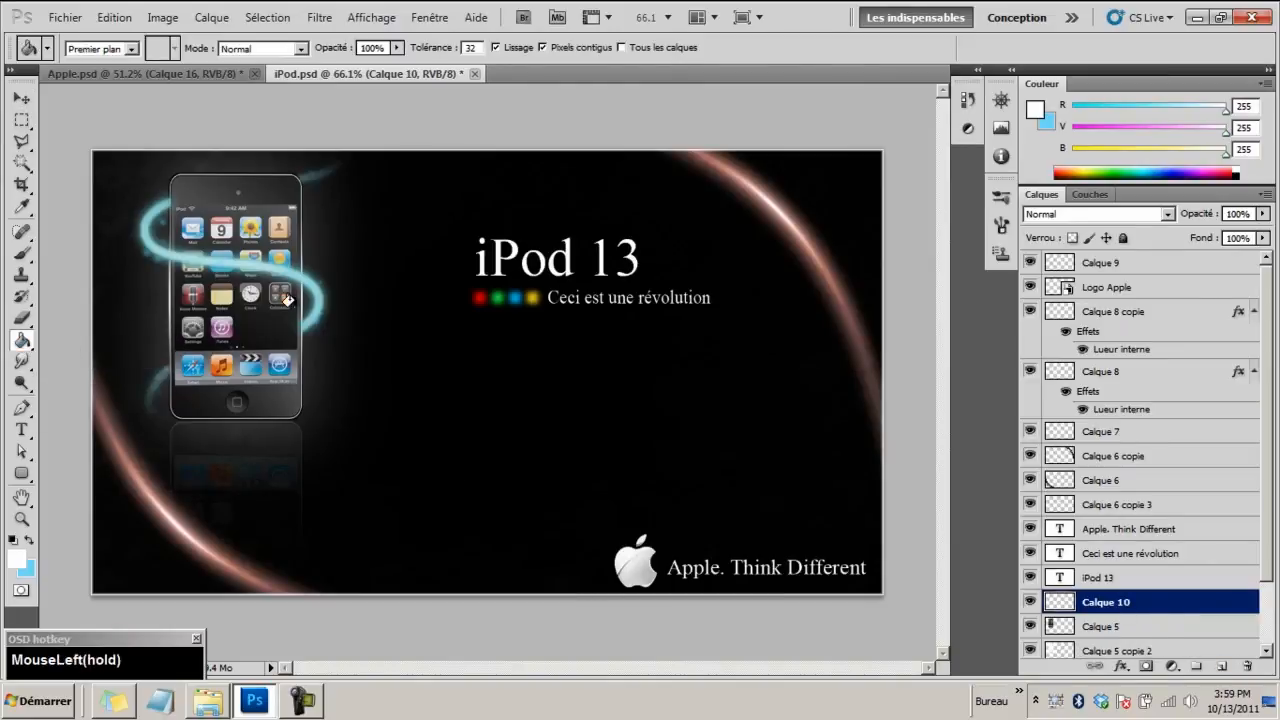
{"action": "left_click_drag", "start_coordinate": [1226, 133], "coordinate": [1074, 158]}
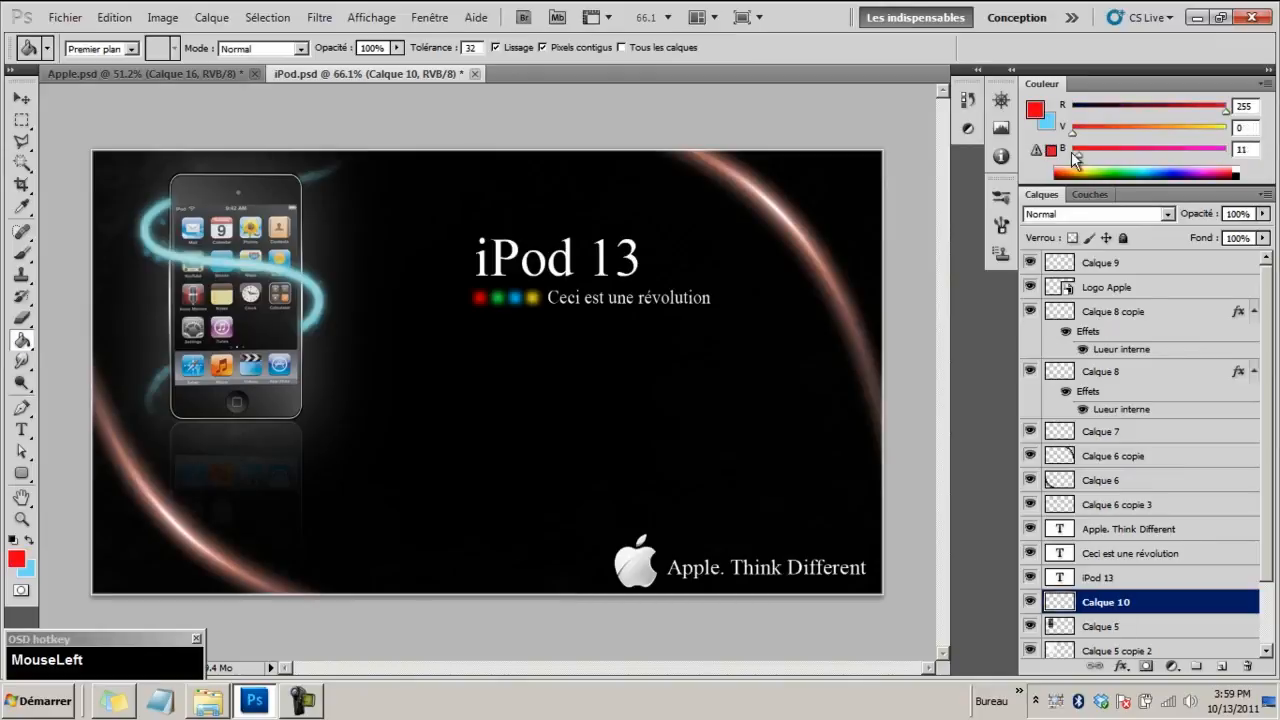
{"action": "left_click_drag", "start_coordinate": [1226, 111], "coordinate": [1060, 118]}
{"action": "left_click", "coordinate": [392, 311]}
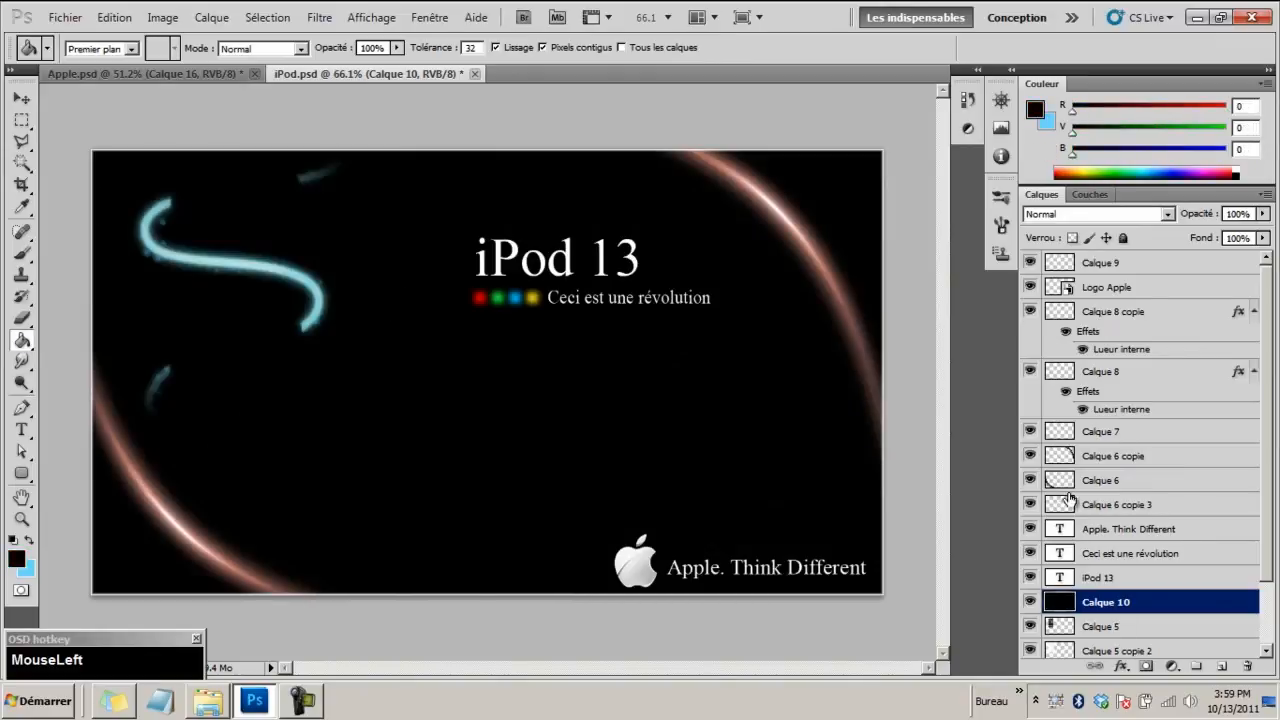
Render a Halo lens flare on the black Calque 10 at 105% brightness with the 50-300 mm zoom lens, centred in the artwork's upper left
{"action": "left_click", "coordinate": [320, 17]}
{"action": "mouse_move", "coordinate": [378, 287]}
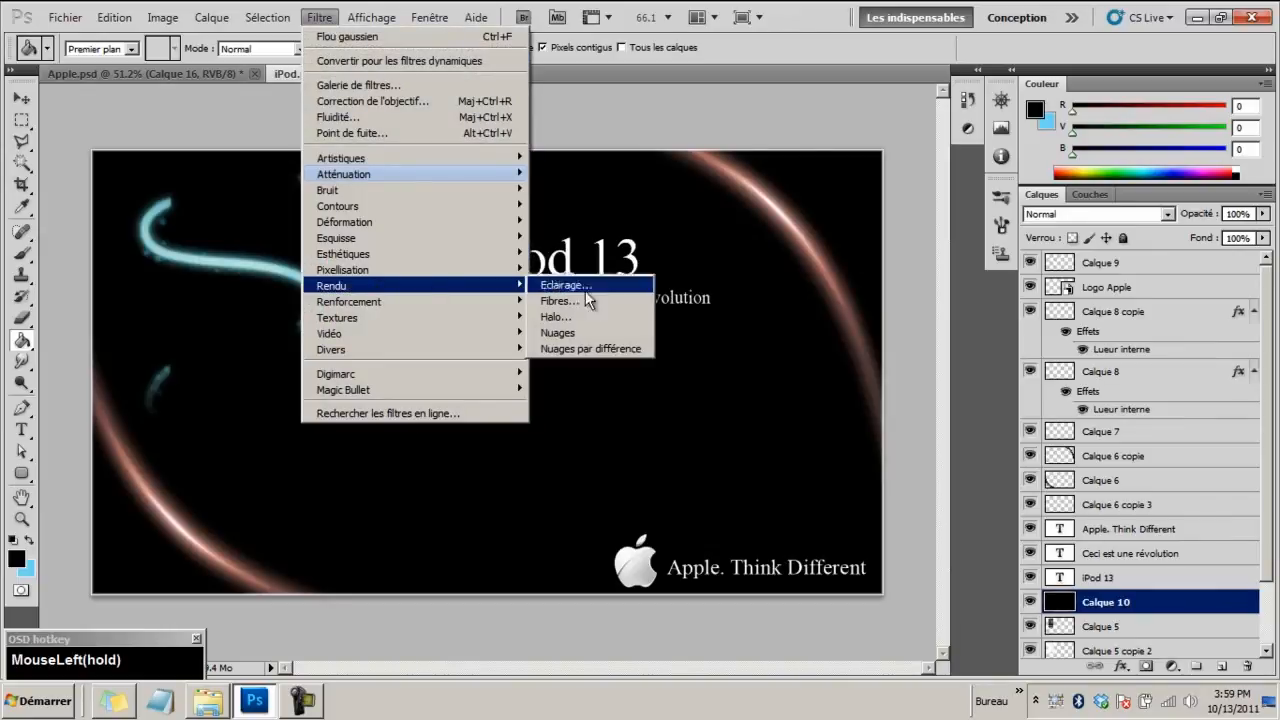
{"action": "left_click", "coordinate": [598, 317]}
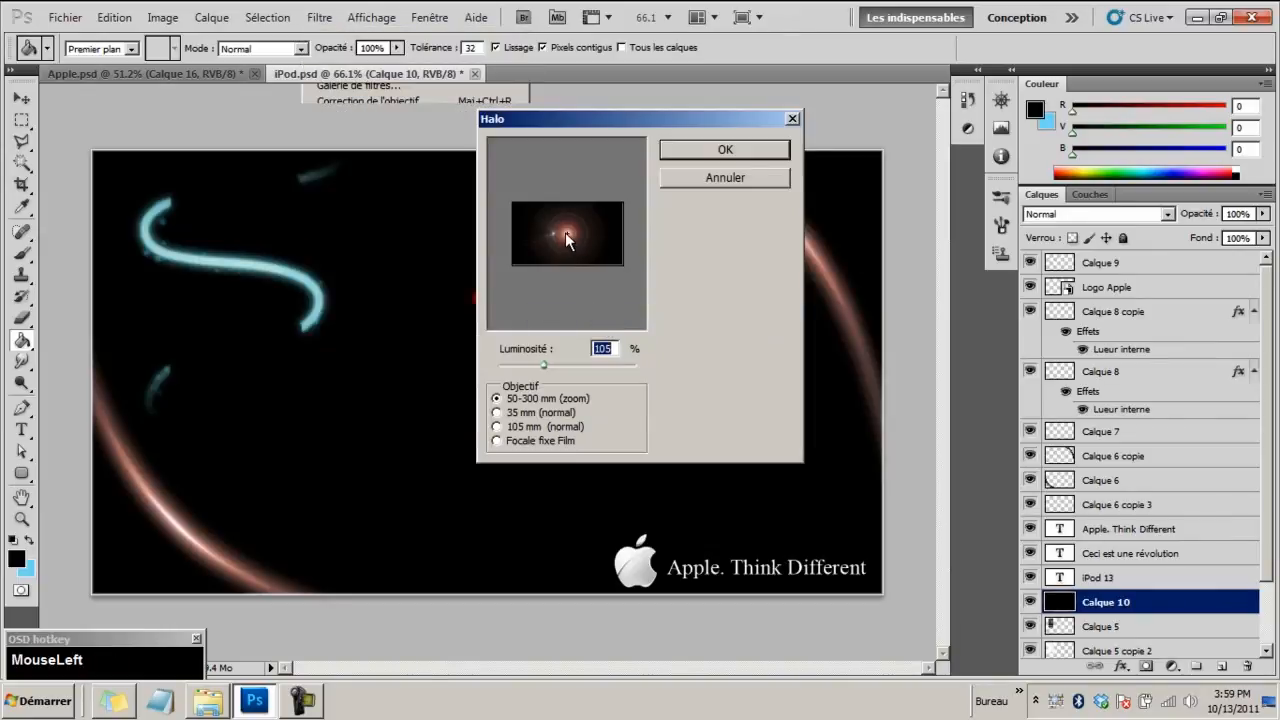
{"action": "left_click_drag", "start_coordinate": [565, 232], "coordinate": [537, 222]}
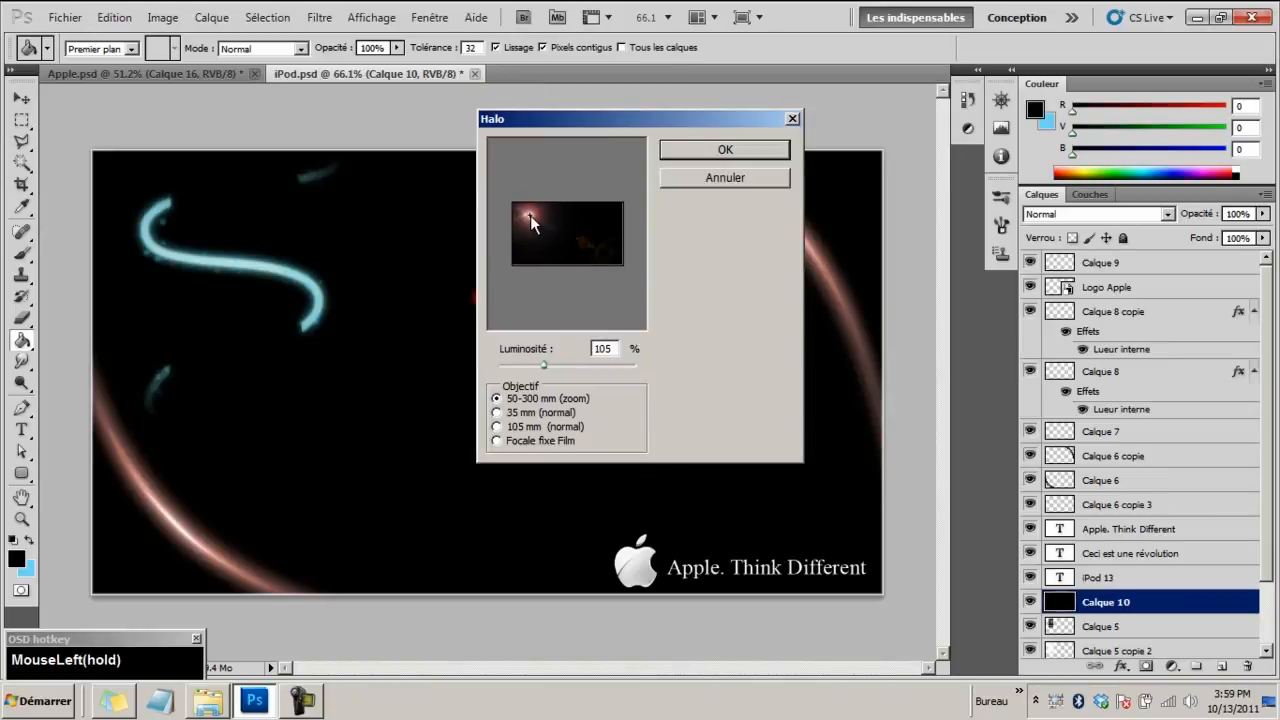
{"action": "left_click", "coordinate": [725, 149]}
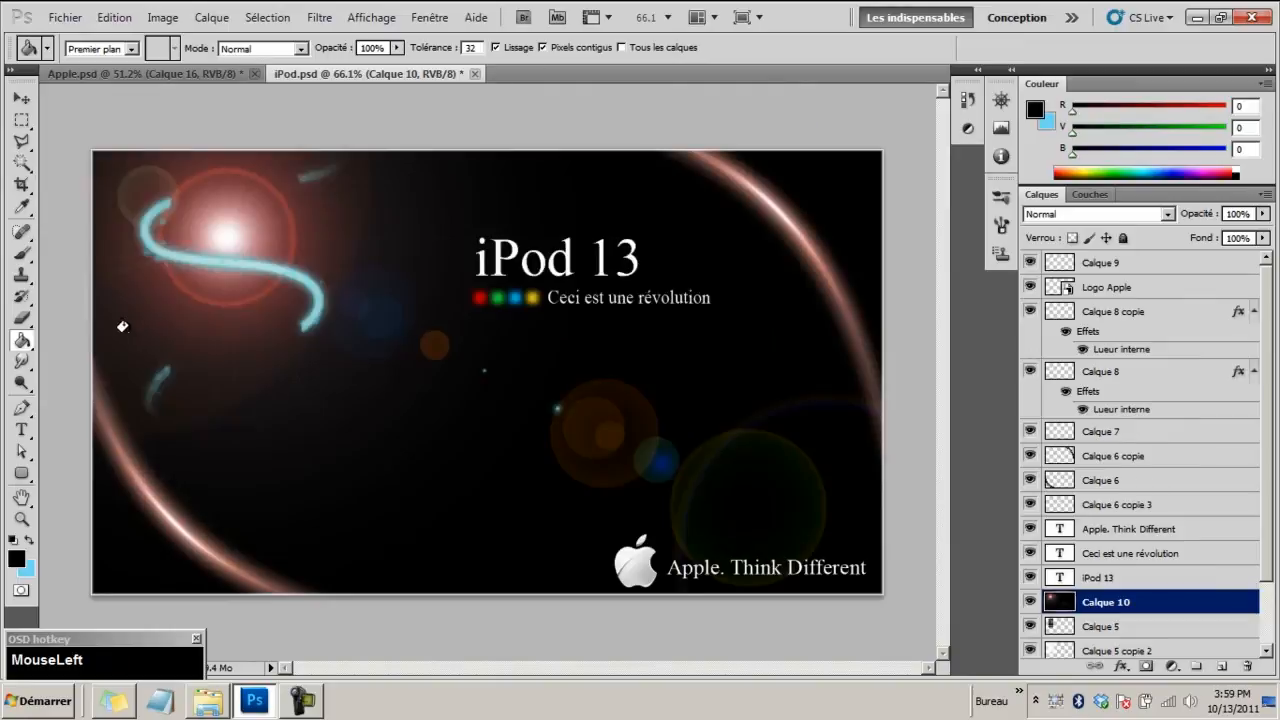
Move Calque 10 below the Calque 5 iPod layer and set its blend mode to Superposition
{"action": "key", "text": "v"}
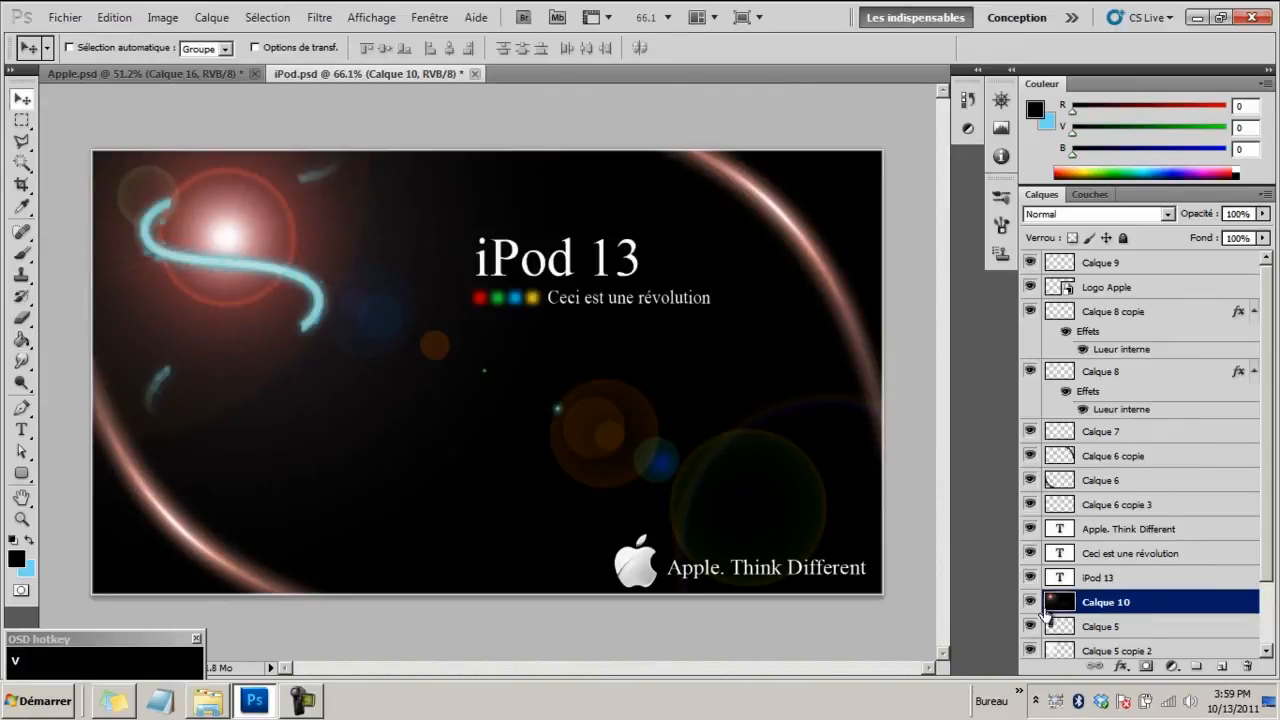
{"action": "left_click_drag", "start_coordinate": [1046, 614], "coordinate": [1107, 622]}
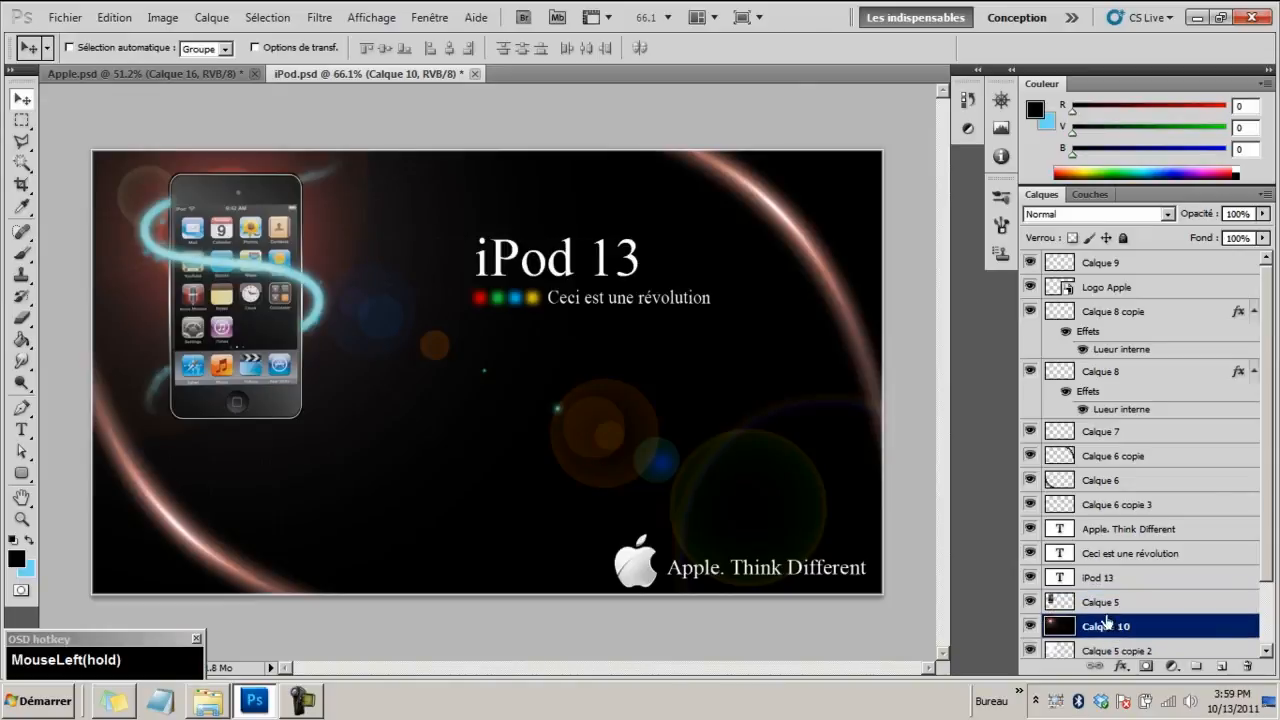
{"action": "left_click", "coordinate": [1053, 216]}
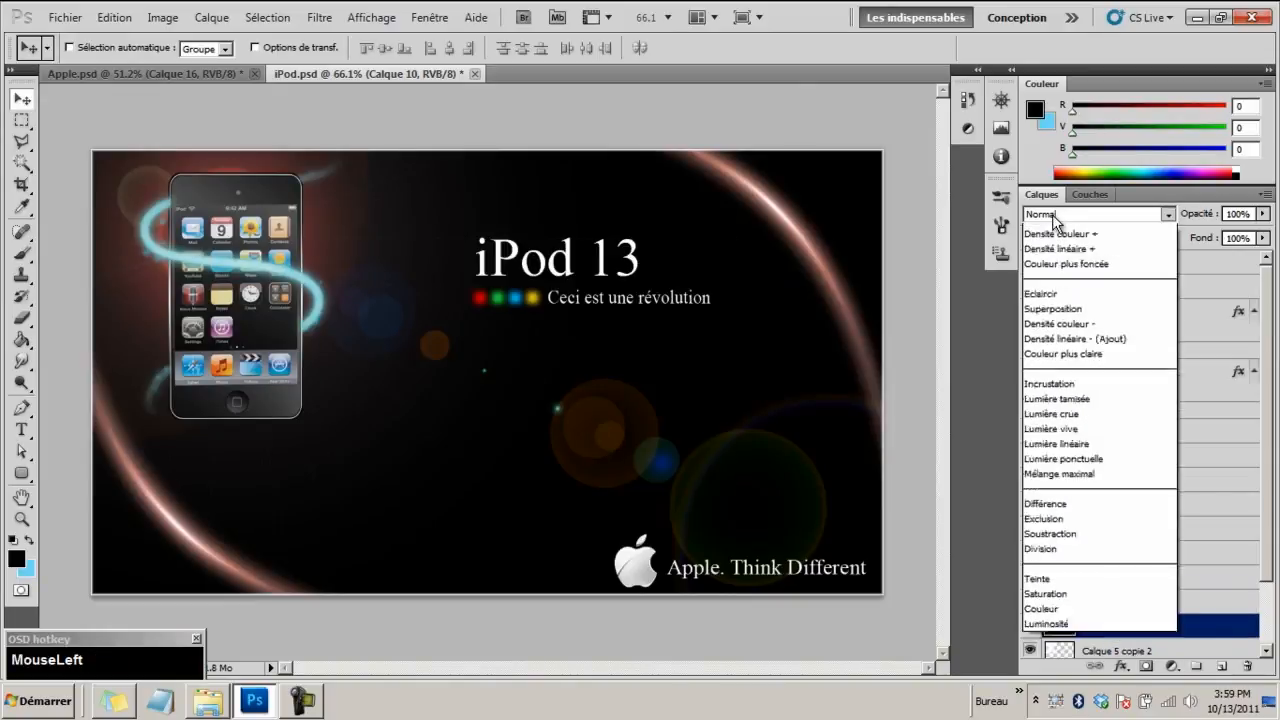
{"action": "left_click", "coordinate": [1052, 382]}
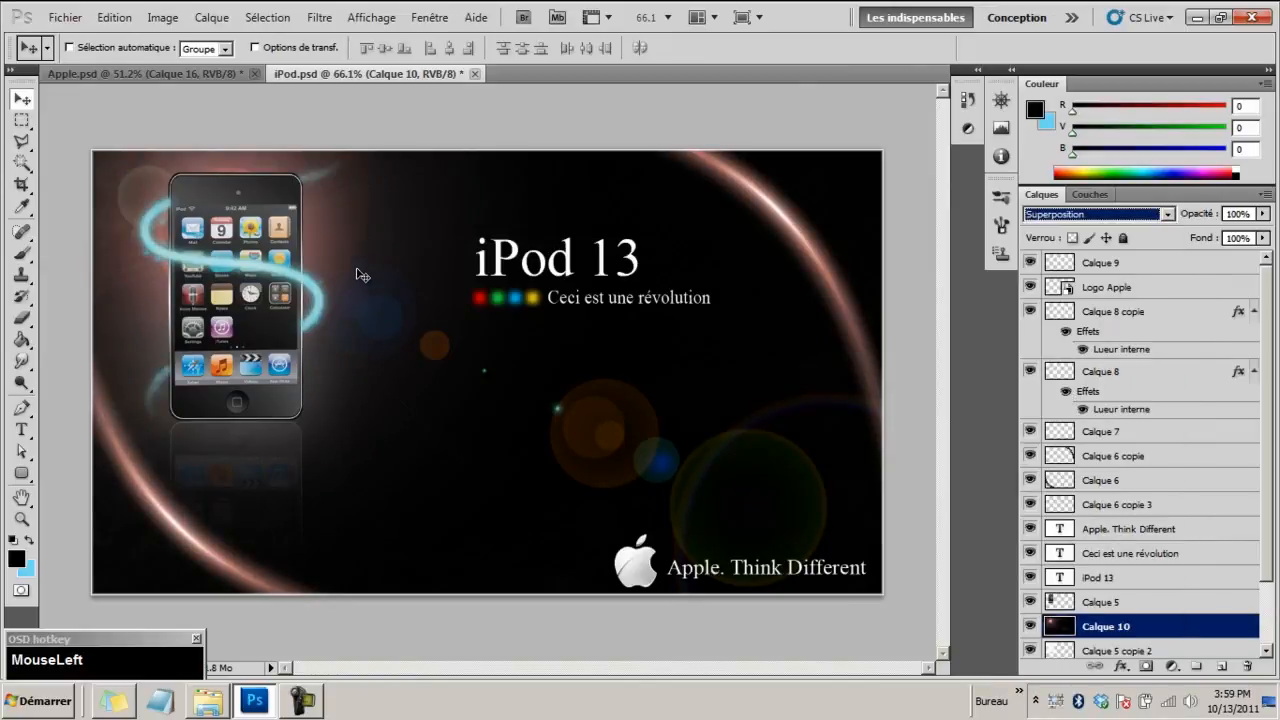
Isolate Calque 10 in Normal blend mode, try shifting the flare and undo the shift, restoring the visibility of all layers
{"action": "left_click", "coordinate": [1030, 626], "text": "alt"}
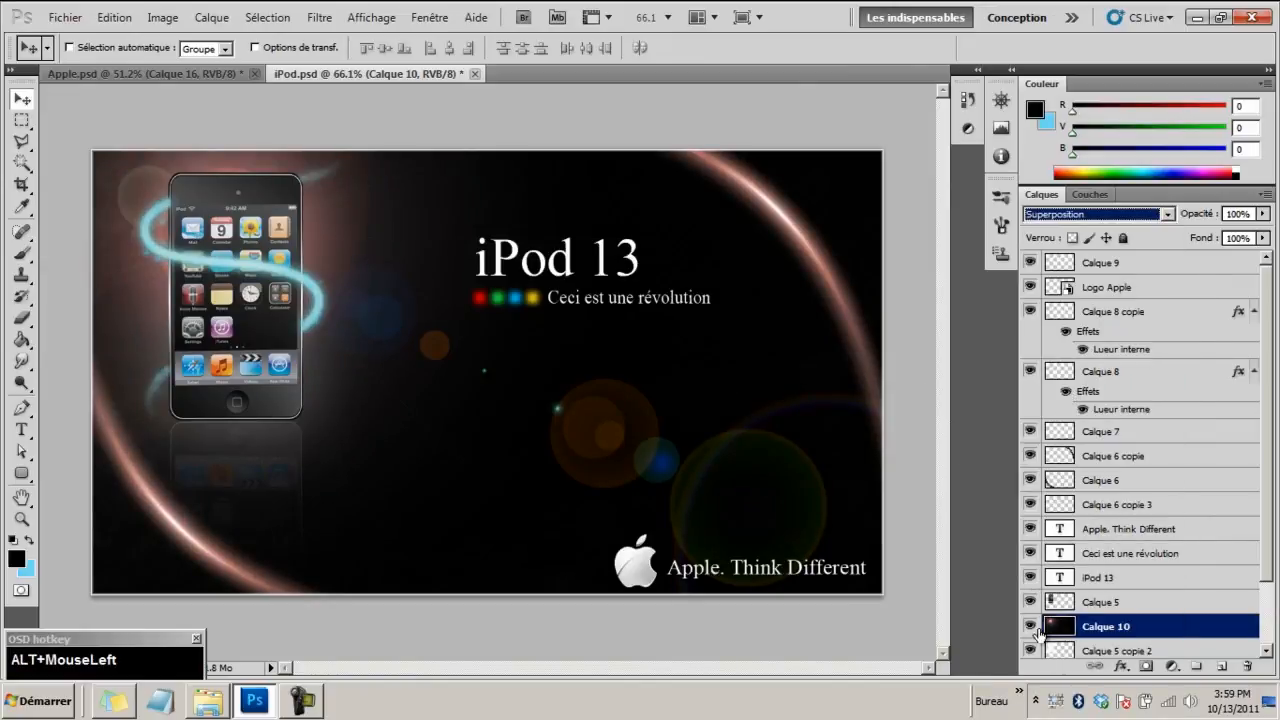
{"action": "left_click", "coordinate": [1045, 215]}
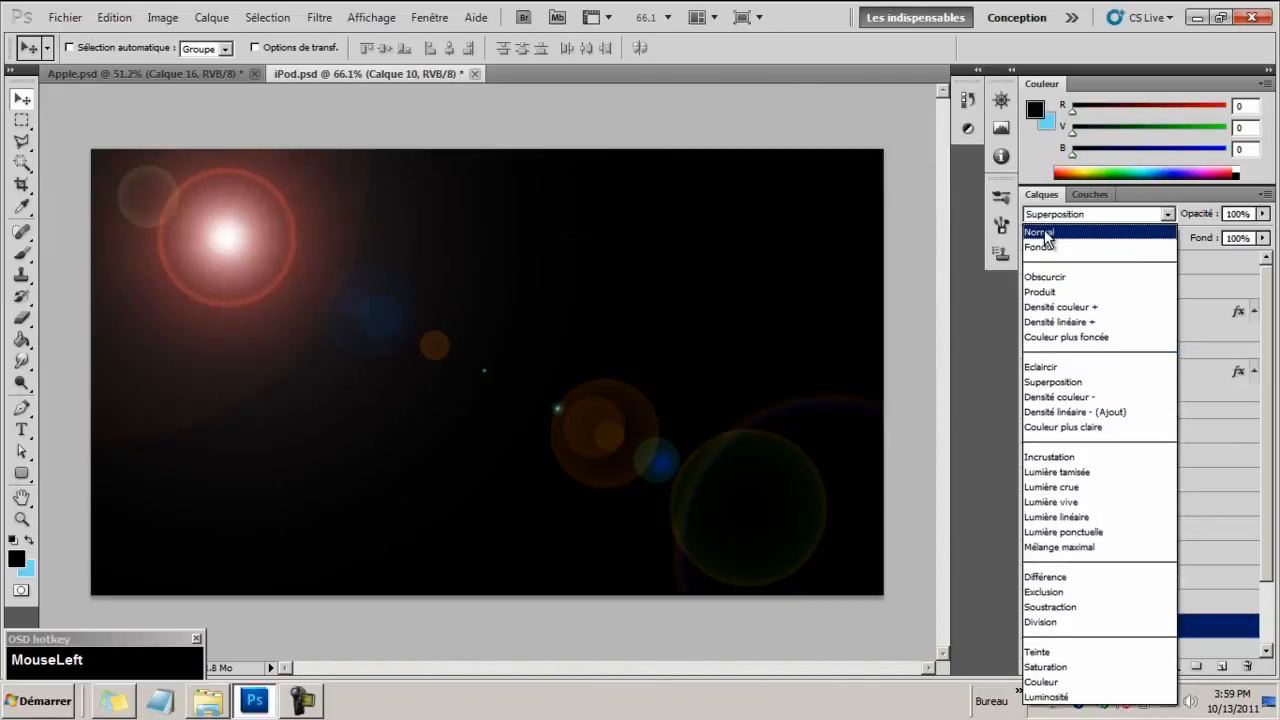
{"action": "left_click", "coordinate": [1047, 237]}
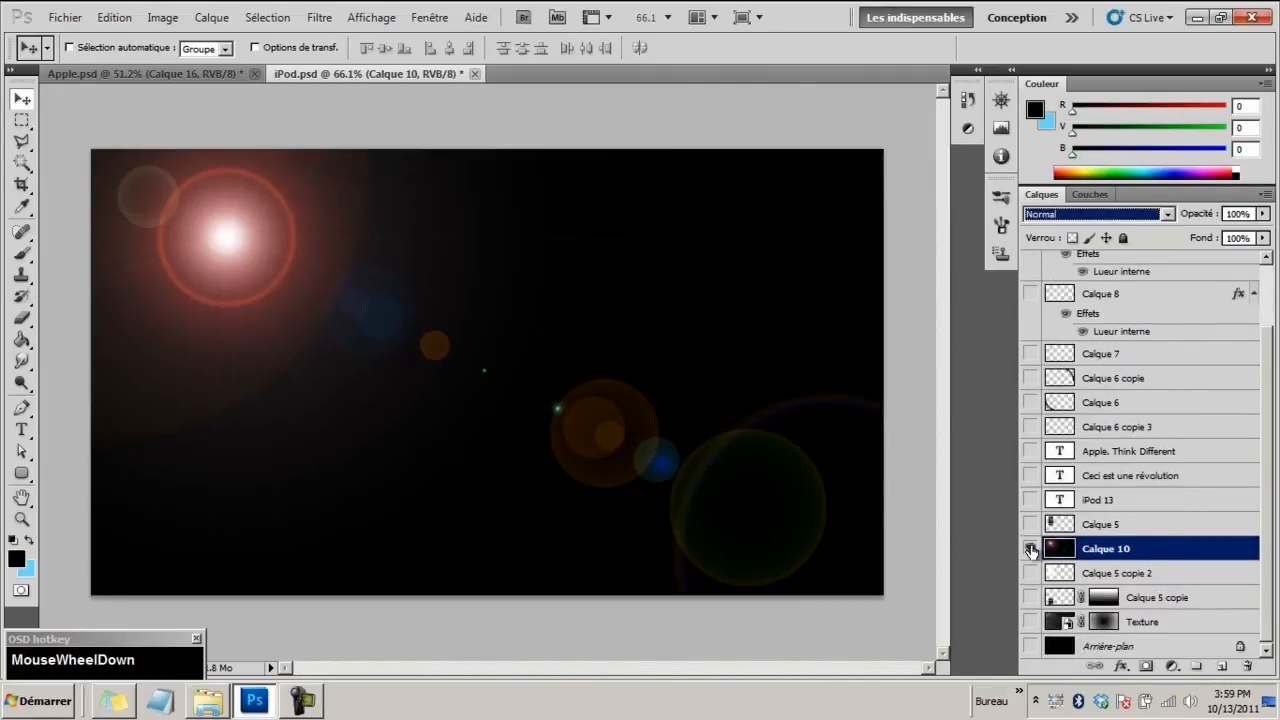
{"action": "mouse_move", "coordinate": [381, 291]}
{"action": "left_mouse_down"}
{"action": "mouse_move", "coordinate": [494, 337]}
{"action": "mouse_move", "coordinate": [366, 294]}
{"action": "left_mouse_up"}
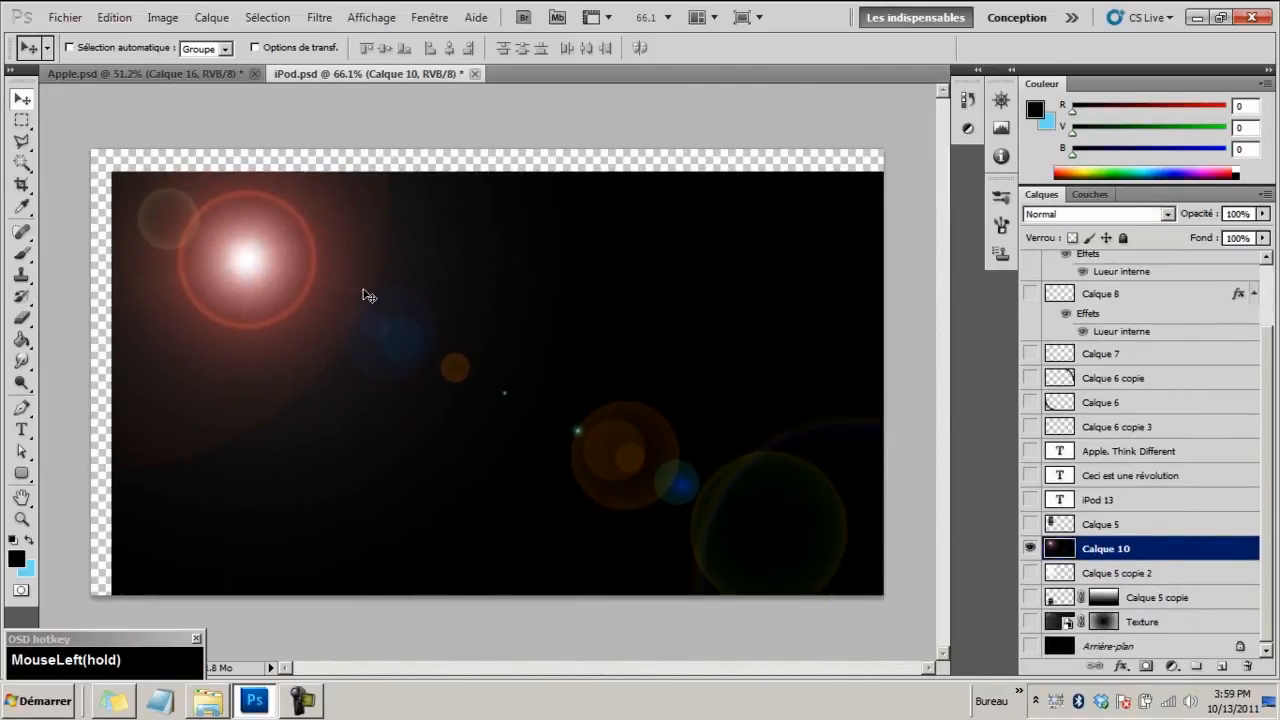
{"action": "key", "text": "ctrl+alt+z"}
{"action": "left_click", "coordinate": [1030, 549], "text": "alt"}
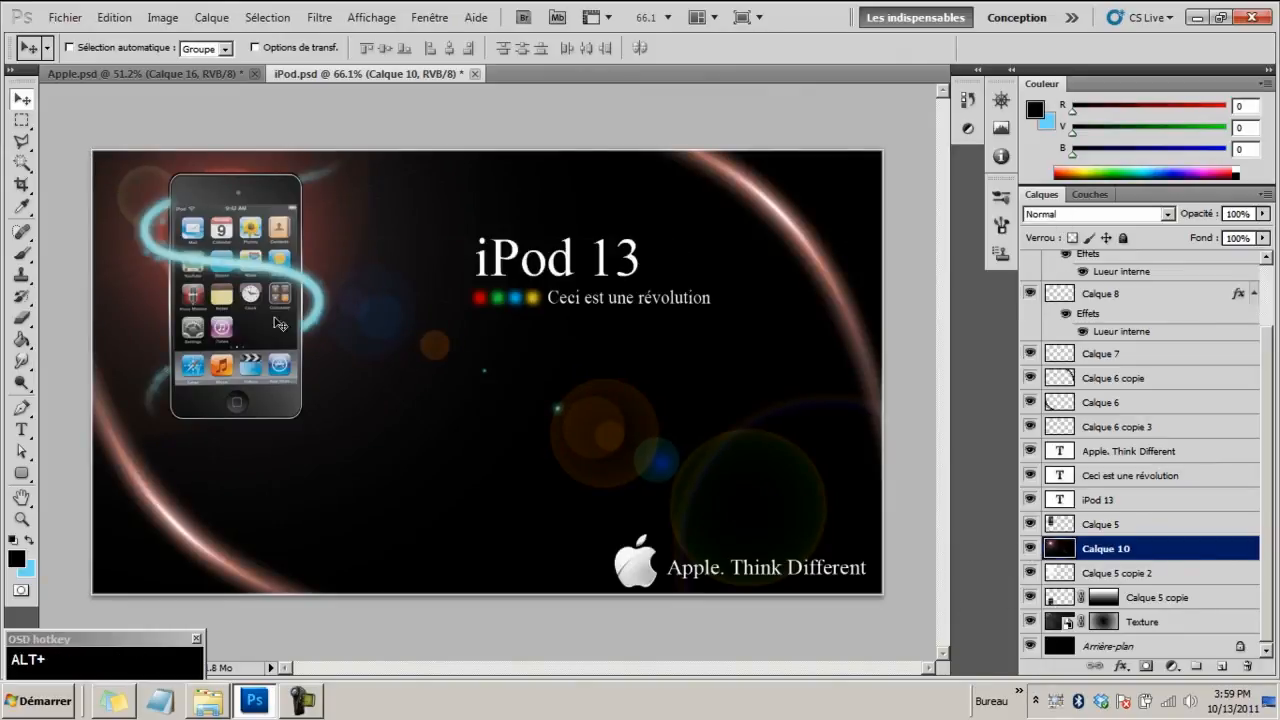
Toggle the visibility of Calque 5 copie 2 and Calque 10 to compare the artwork with and without them
{"action": "left_click", "coordinate": [1030, 574]}
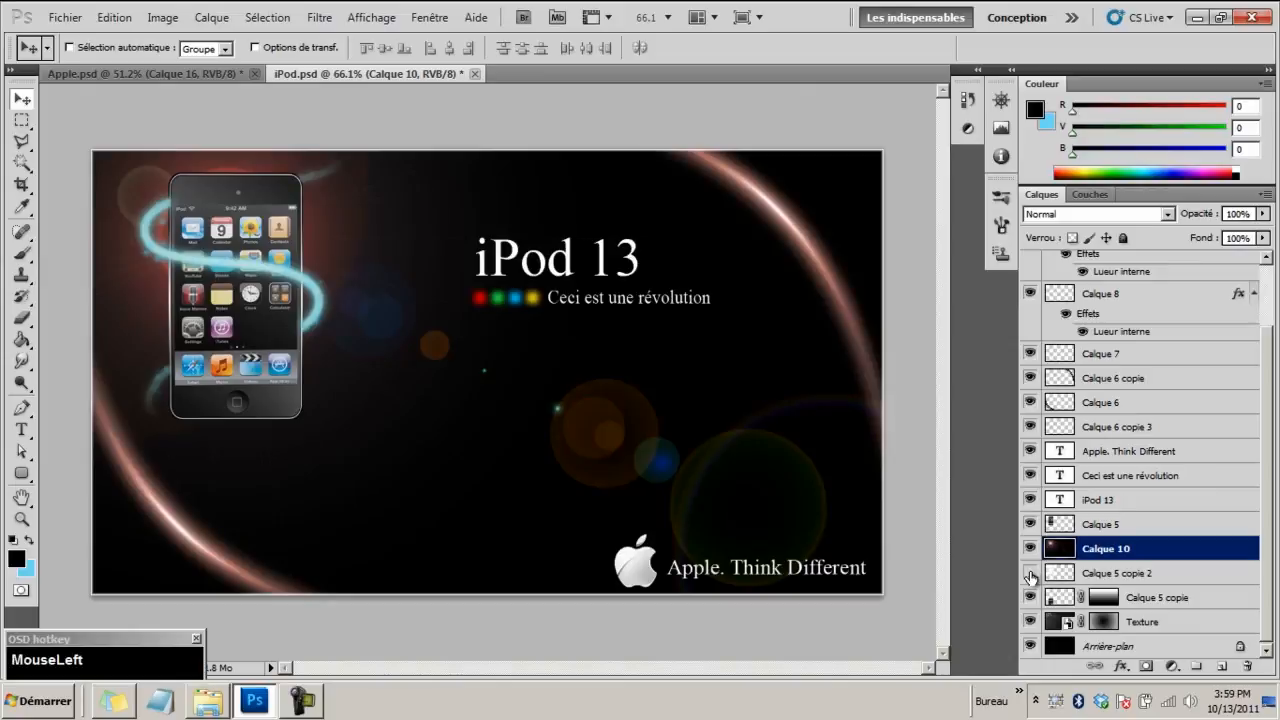
{"action": "mouse_move", "coordinate": [1030, 577]}
{"action": "left_mouse_down"}
{"action": "mouse_move", "coordinate": [1030, 552]}
{"action": "mouse_move", "coordinate": [1030, 580]}
{"action": "left_mouse_up"}
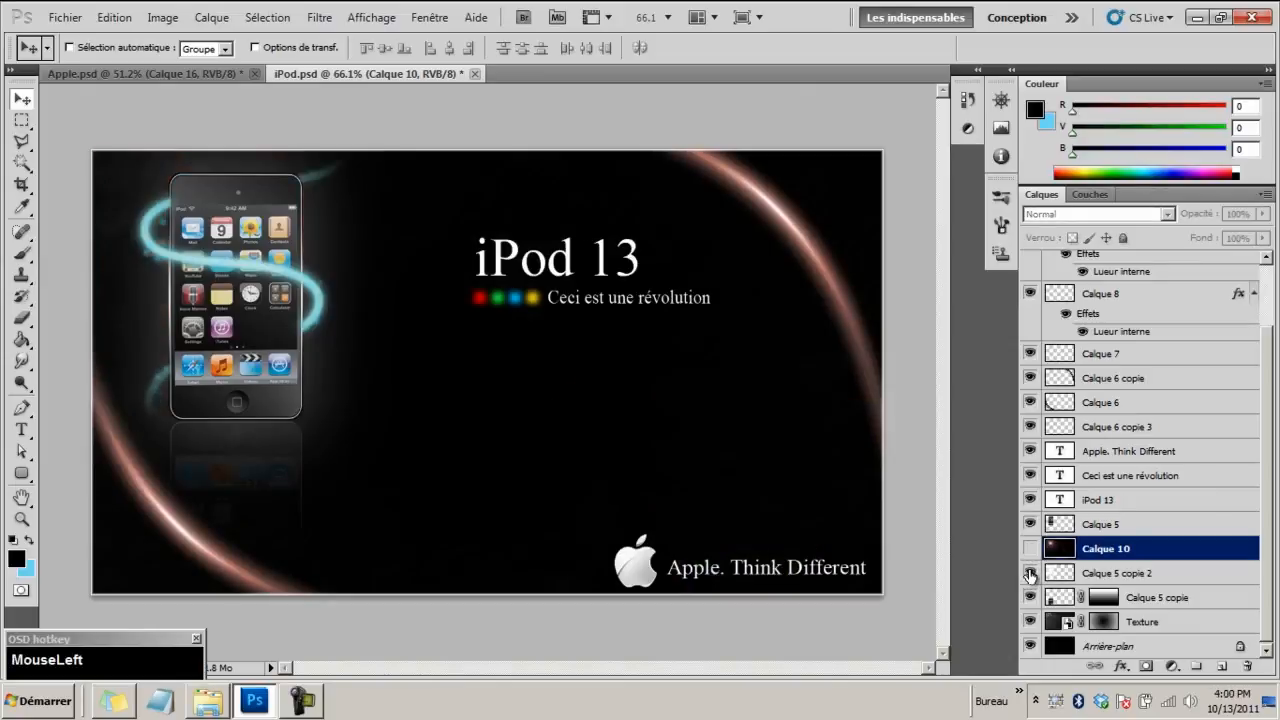
{"action": "left_click", "coordinate": [1030, 553]}
Set Calque 10's blend mode to Superposition and shift the flare up and left towards the artwork's corner
{"action": "left_click", "coordinate": [1070, 214]}
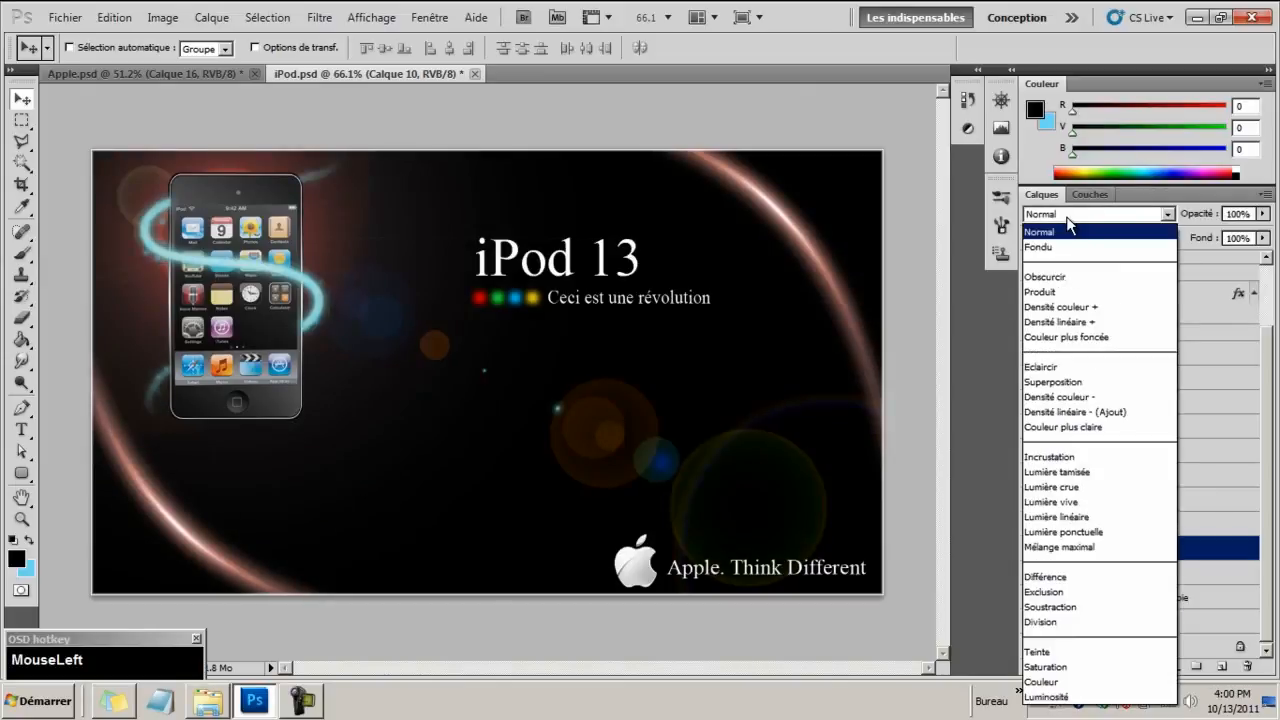
{"action": "left_click", "coordinate": [1088, 388]}
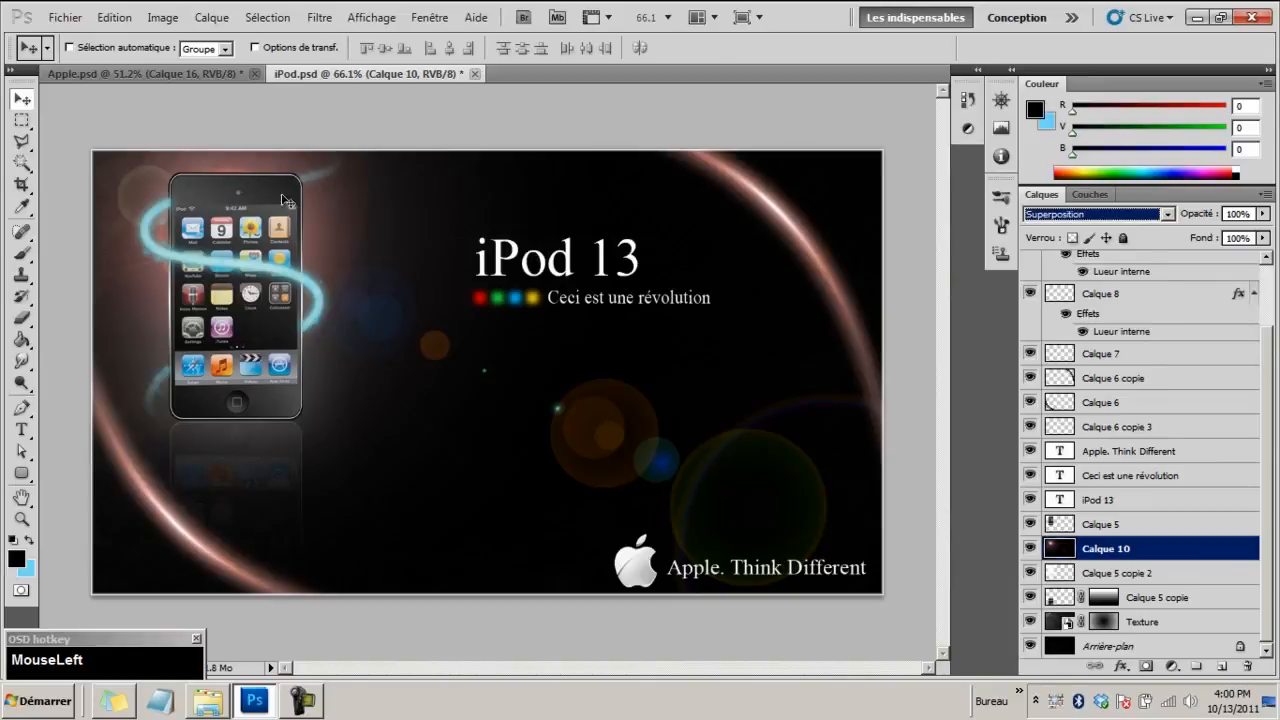
{"action": "left_click_drag", "start_coordinate": [264, 176], "coordinate": [229, 140]}
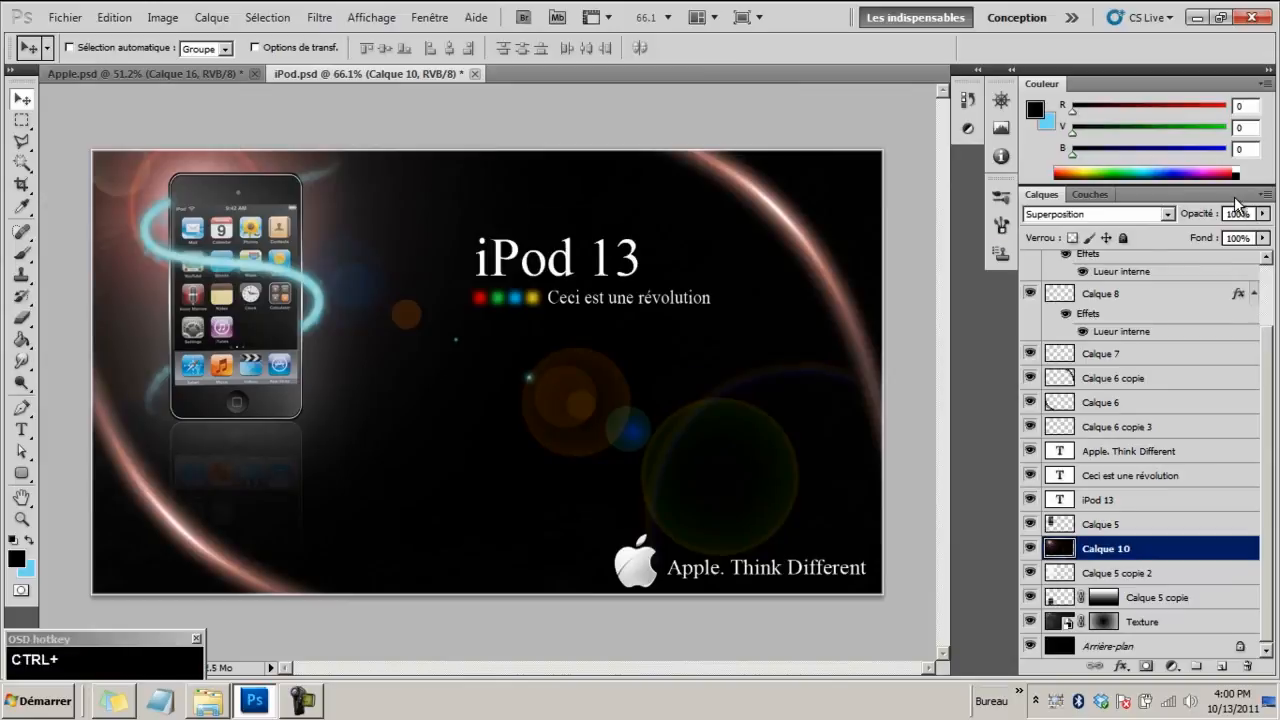
Try opacities of 20% and 50% on the Calque 10 flare layer
{"action": "double_click", "coordinate": [1234, 213]}
{"action": "type", "text": "20"}
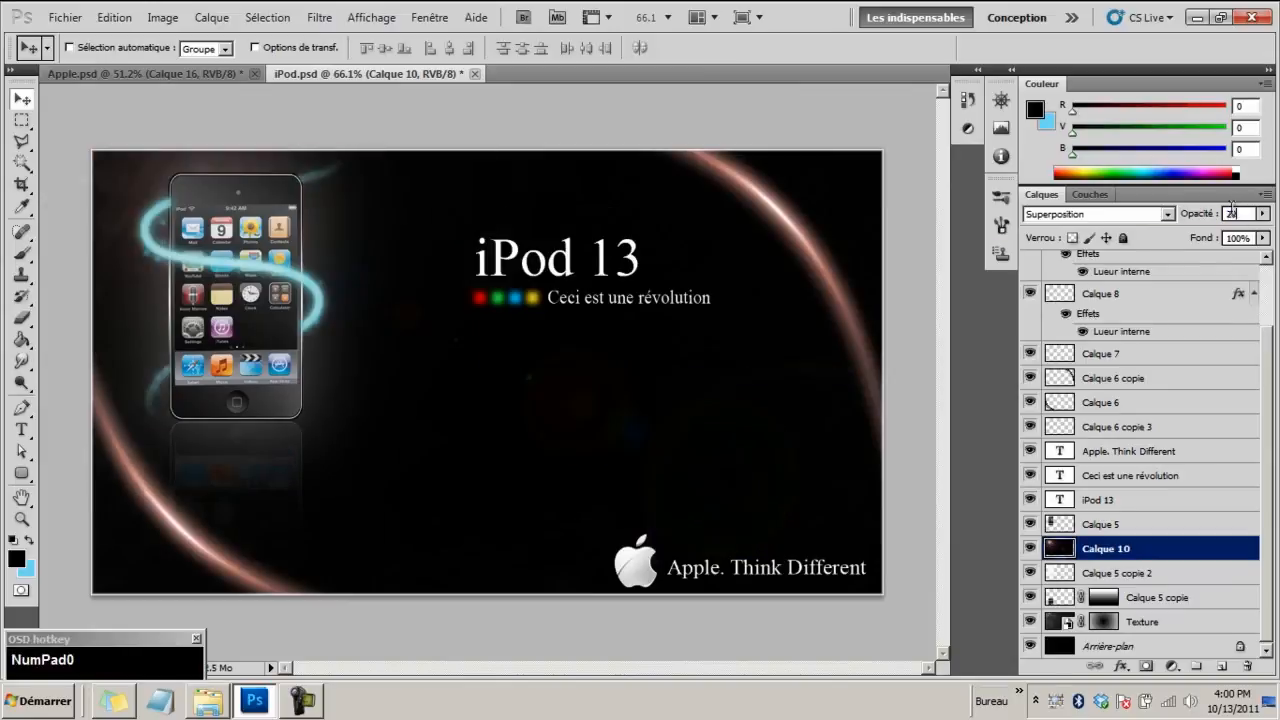
{"action": "left_click", "coordinate": [1235, 212]}
{"action": "type", "text": "50"}
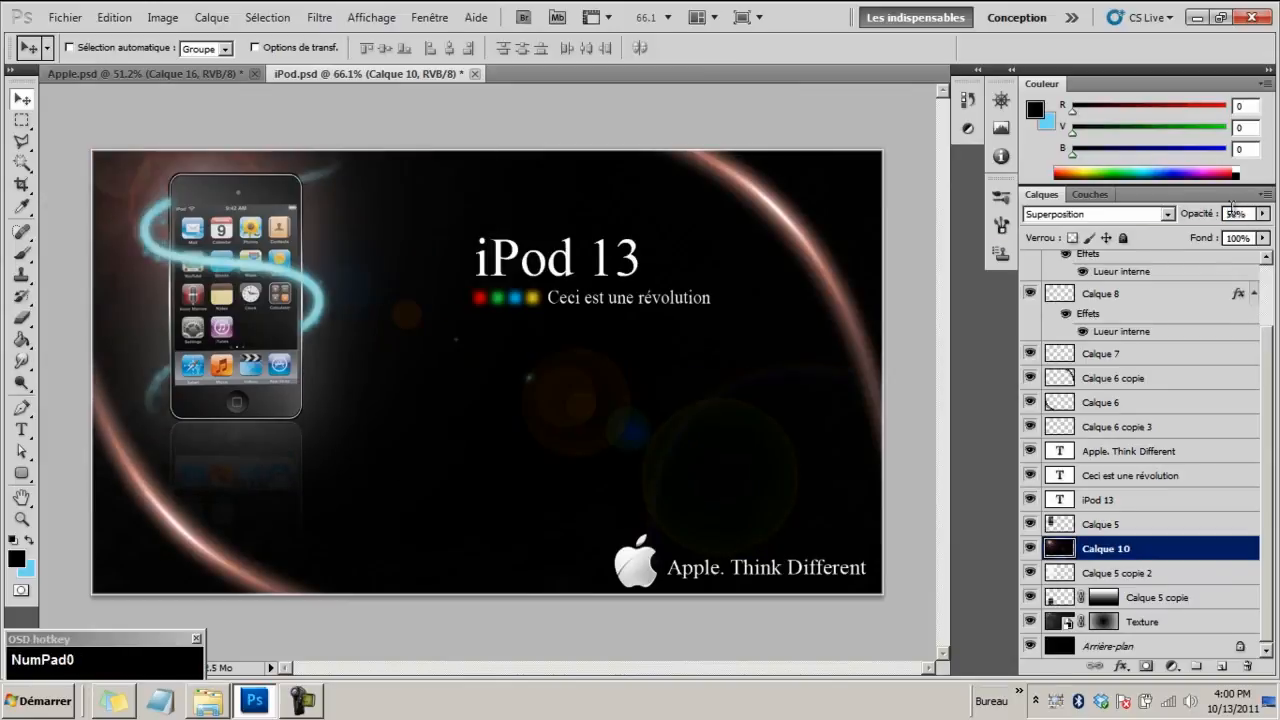
Erase the secondary flare spots across the middle and lower right of Calque 10 with a 139 px eraser
{"action": "right_click", "coordinate": [24, 319]}
{"action": "left_click", "coordinate": [63, 318]}
{"action": "right_click", "coordinate": [700, 371]}
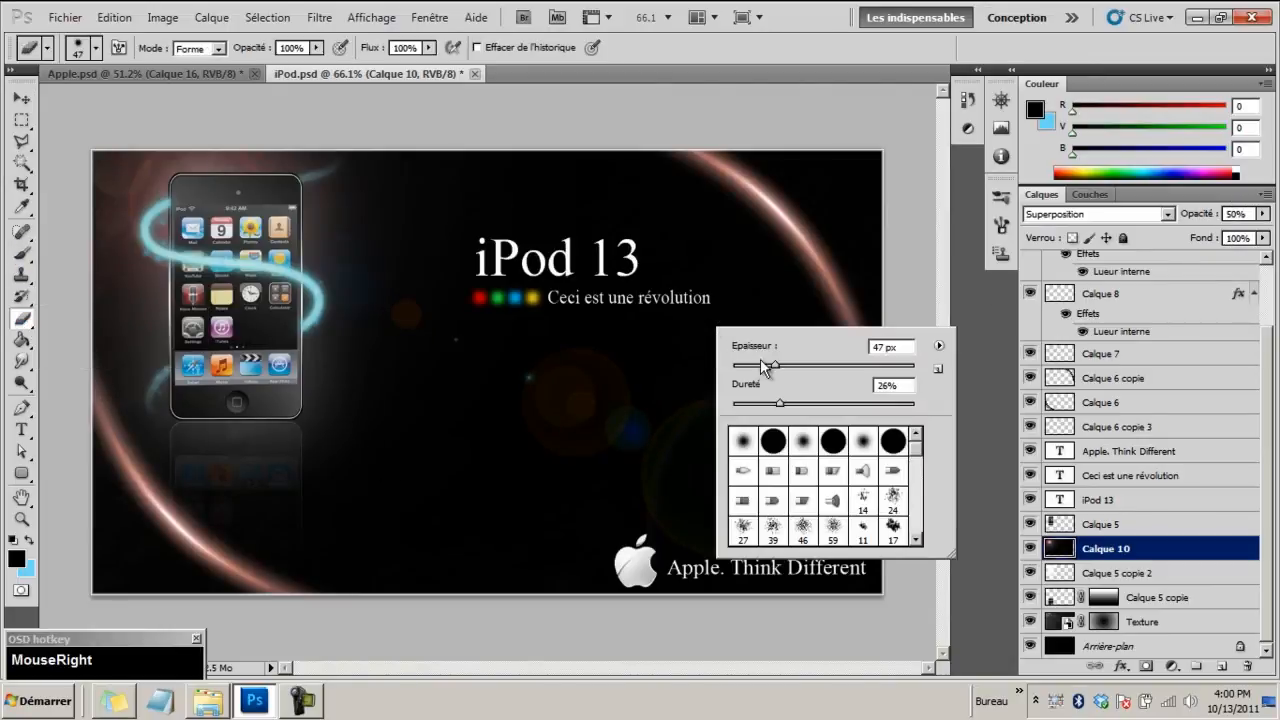
{"action": "mouse_move", "coordinate": [766, 365]}
{"action": "left_mouse_down"}
{"action": "mouse_move", "coordinate": [870, 370]}
{"action": "mouse_move", "coordinate": [846, 370]}
{"action": "left_mouse_up"}
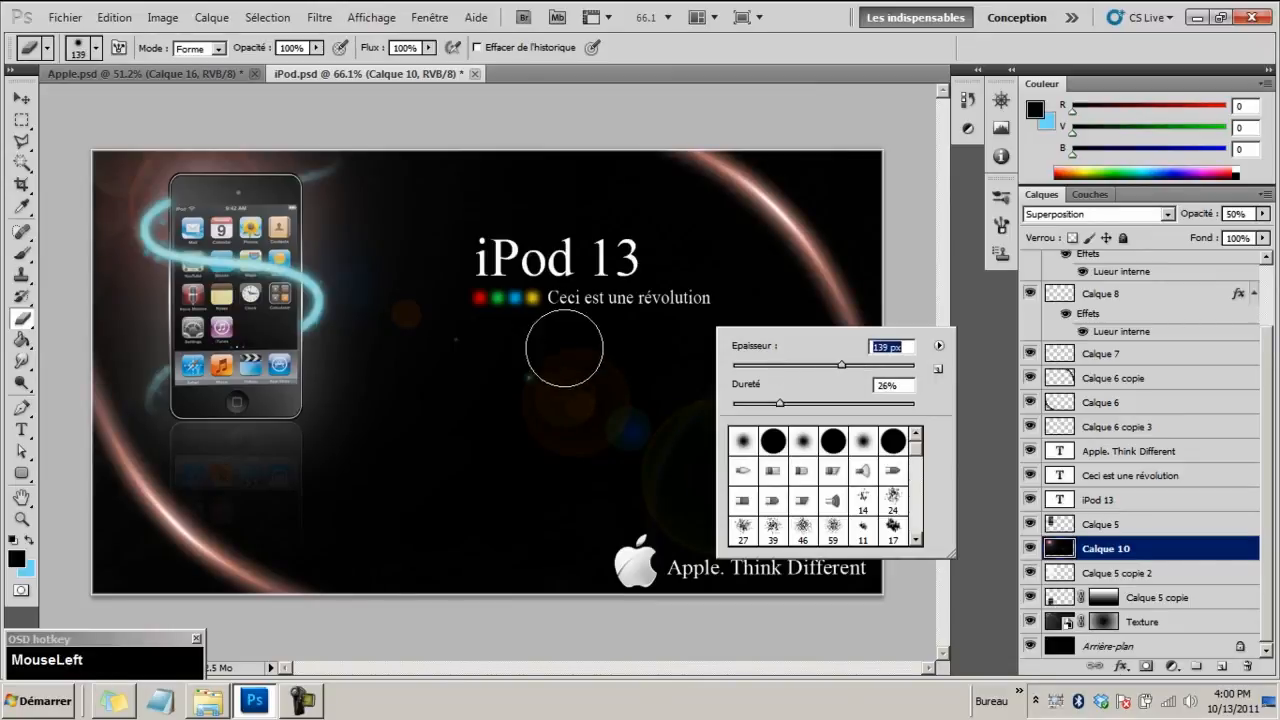
{"action": "left_click", "coordinate": [568, 425]}
{"action": "mouse_move", "coordinate": [579, 413]}
{"action": "left_mouse_down"}
{"action": "mouse_move", "coordinate": [631, 452]}
{"action": "mouse_move", "coordinate": [703, 434]}
{"action": "left_mouse_up"}
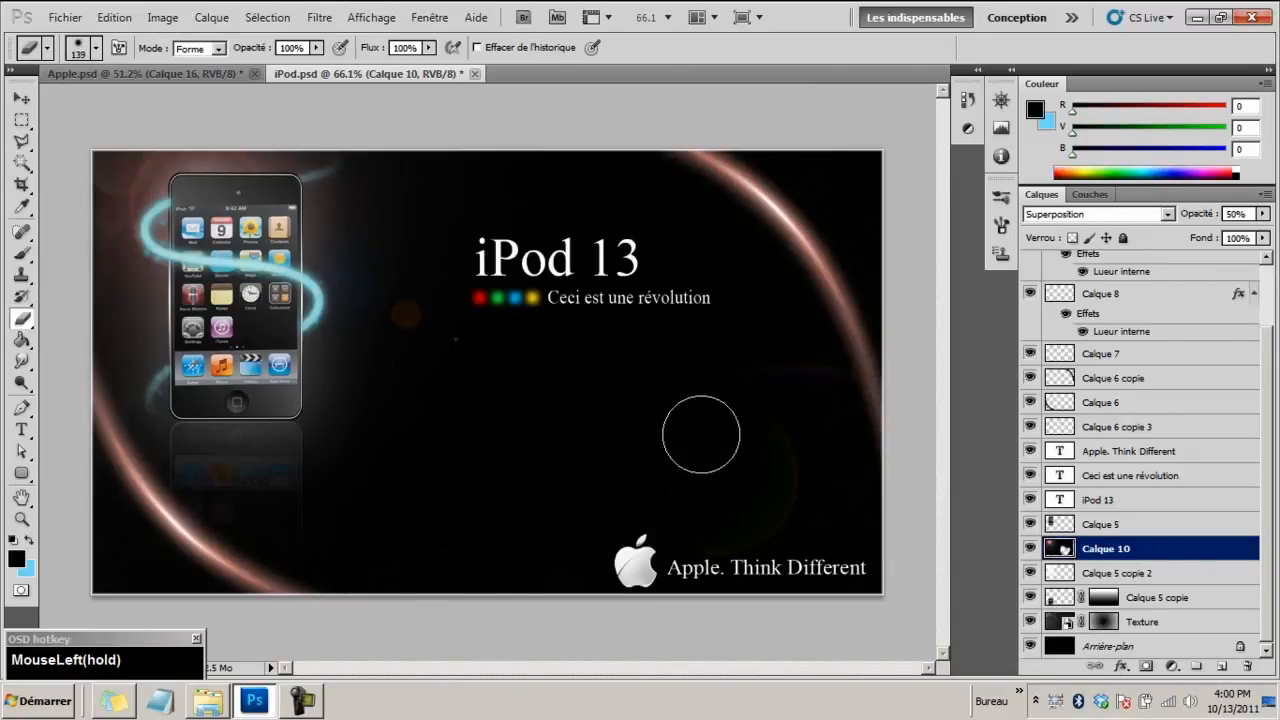
{"action": "left_click_drag", "start_coordinate": [420, 320], "coordinate": [681, 411]}
{"action": "key", "text": "ctrl+alt+z"}
{"action": "left_click", "coordinate": [743, 449]}
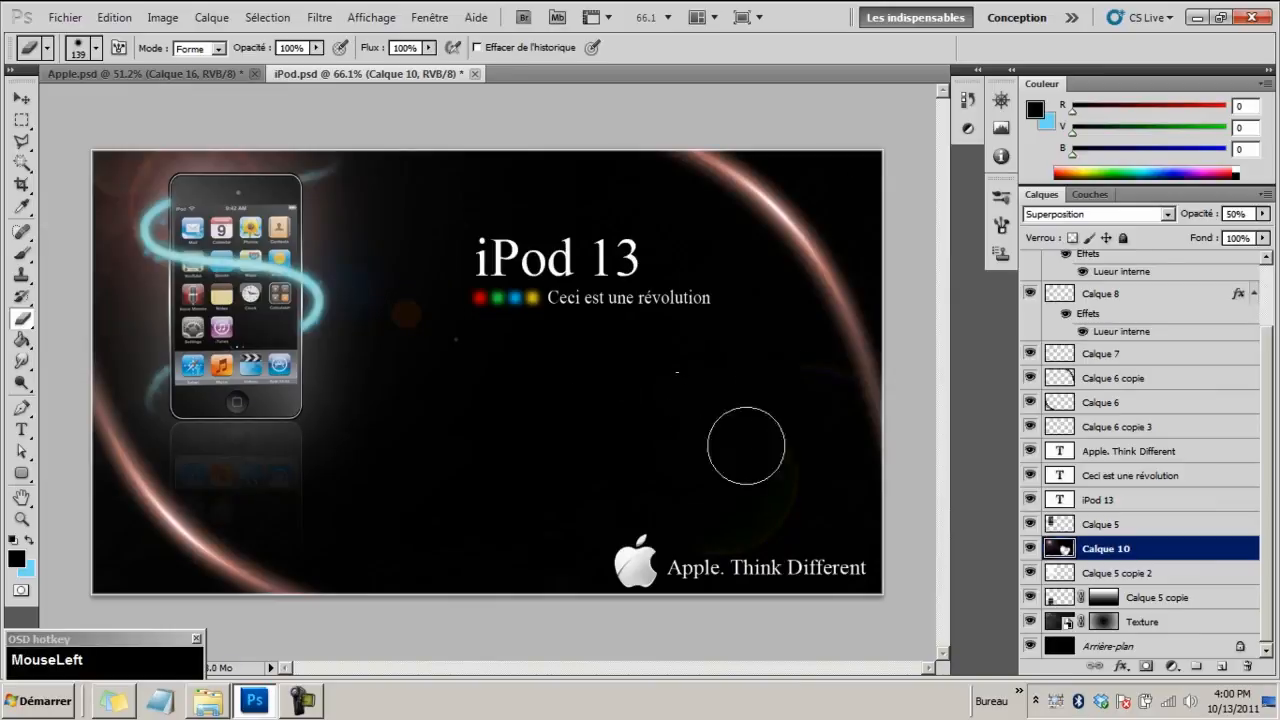
{"action": "mouse_move", "coordinate": [852, 415]}
{"action": "left_mouse_down"}
{"action": "mouse_move", "coordinate": [676, 540]}
{"action": "mouse_move", "coordinate": [857, 420]}
{"action": "mouse_move", "coordinate": [632, 540]}
{"action": "mouse_move", "coordinate": [583, 467]}
{"action": "mouse_move", "coordinate": [420, 400]}
{"action": "left_mouse_up"}
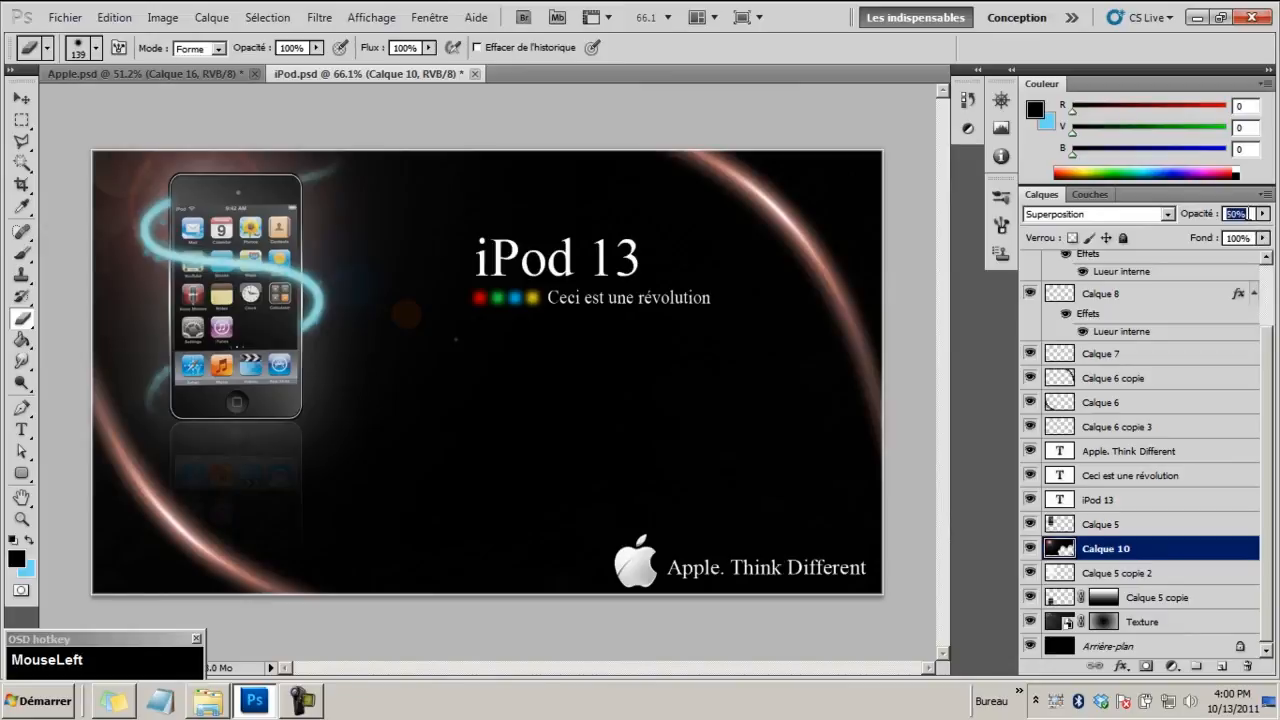
Set the opacity of the Calque 10 flare layer to 30%
{"action": "type", "text": "30"}
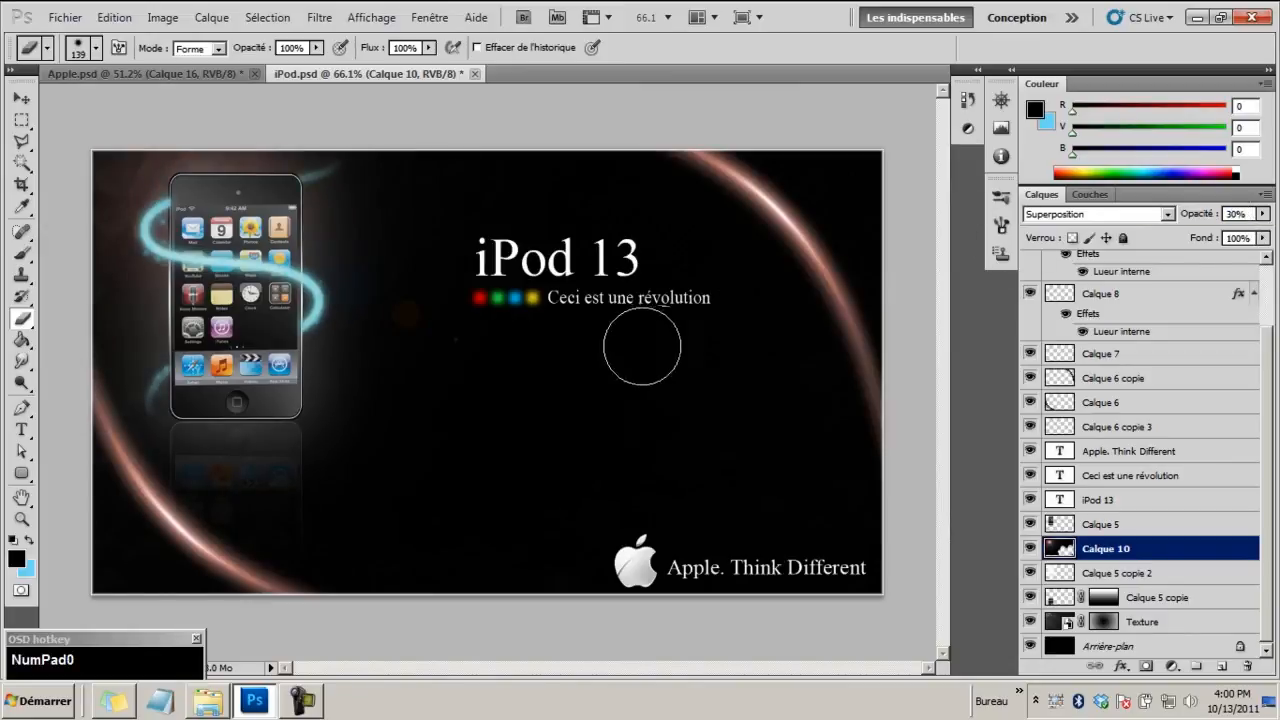
{"action": "type", "text": "z"}
{"action": "left_click", "coordinate": [437, 357]}
{"action": "left_click_drag", "start_coordinate": [425, 356], "coordinate": [102, 226]}
{"action": "left_click", "coordinate": [20, 98]}
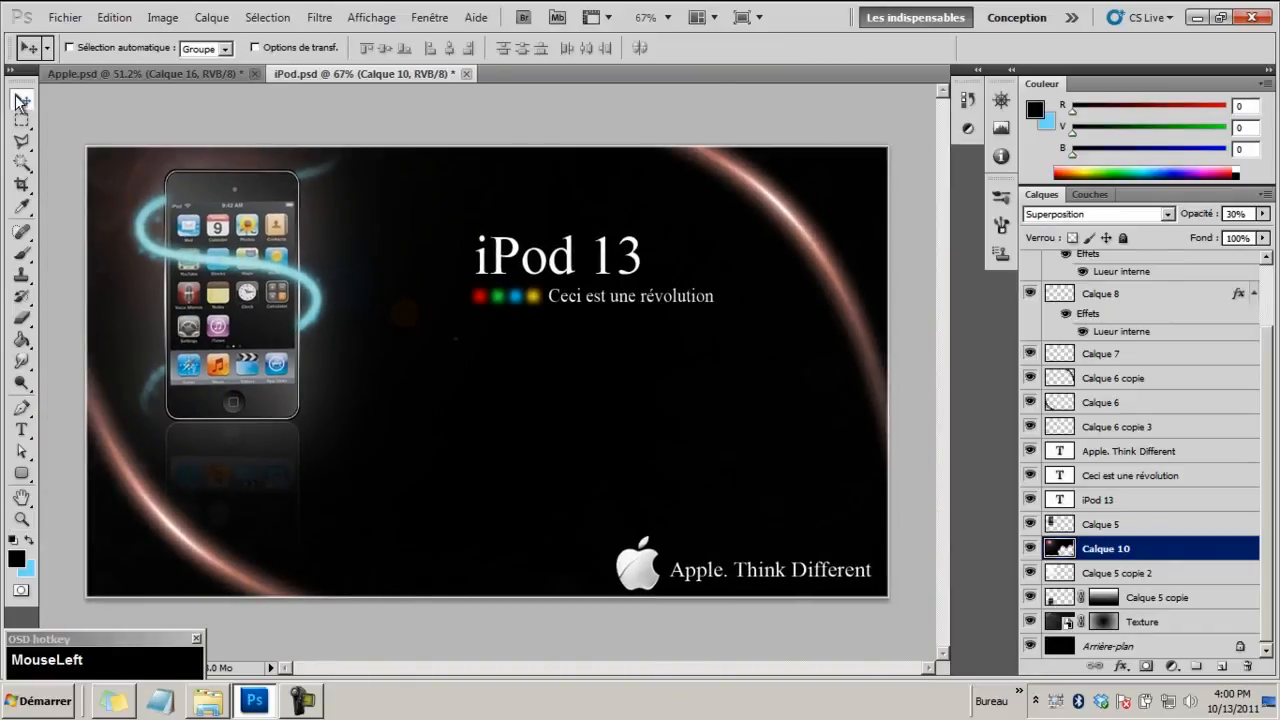
Compare the iPod.psd artwork with Apple.psd at a similar zoom level
{"action": "left_click", "coordinate": [21, 518]}
{"action": "left_click", "coordinate": [140, 74]}
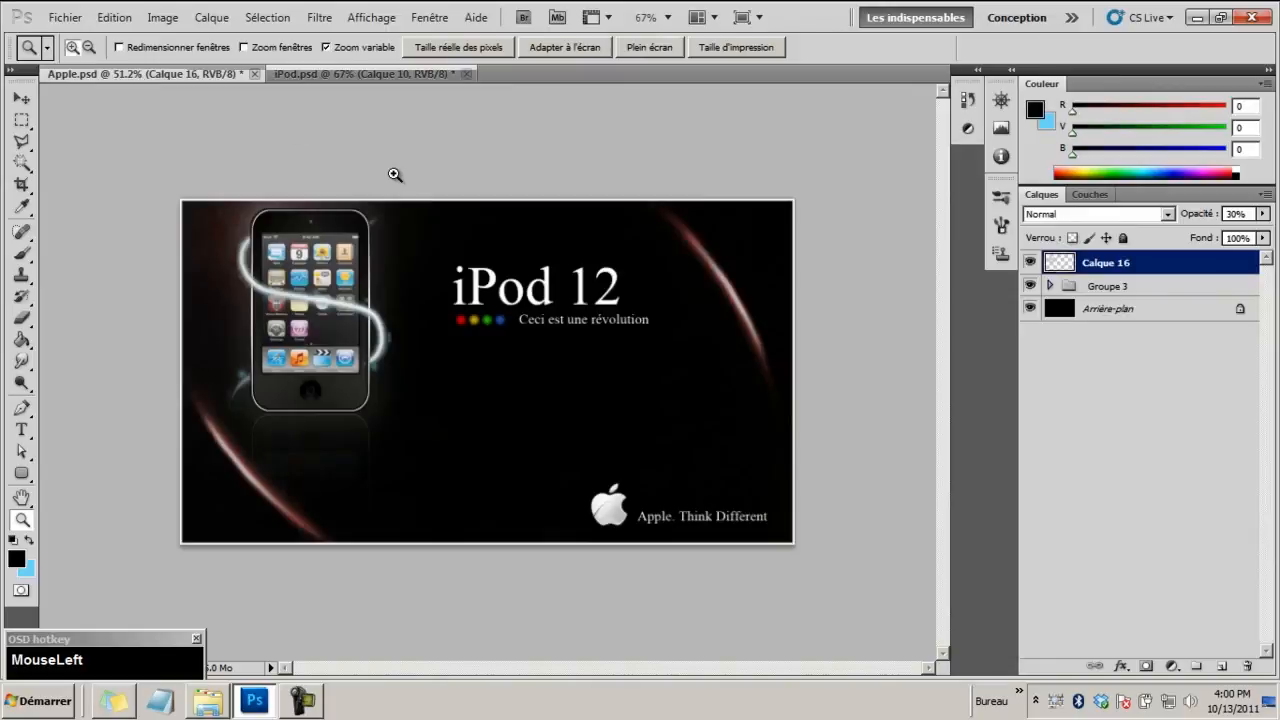
{"action": "left_click", "coordinate": [361, 76]}
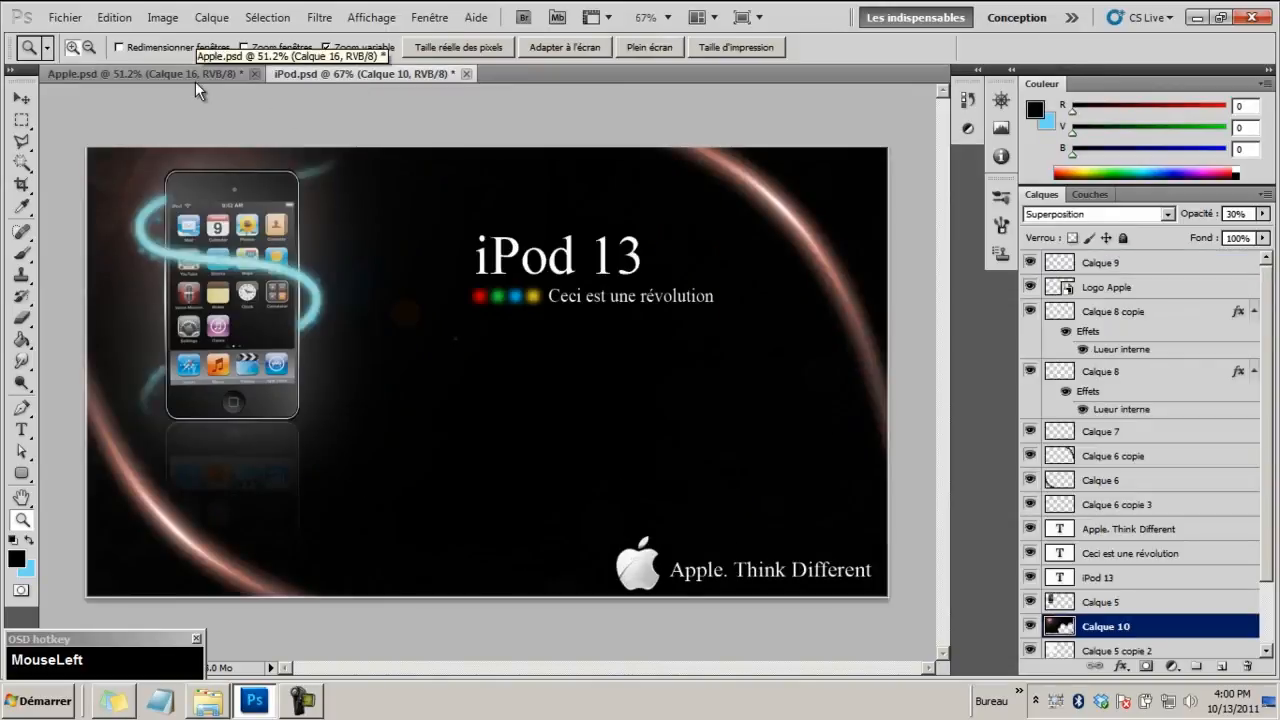
{"action": "left_click_drag", "start_coordinate": [562, 300], "coordinate": [484, 284]}
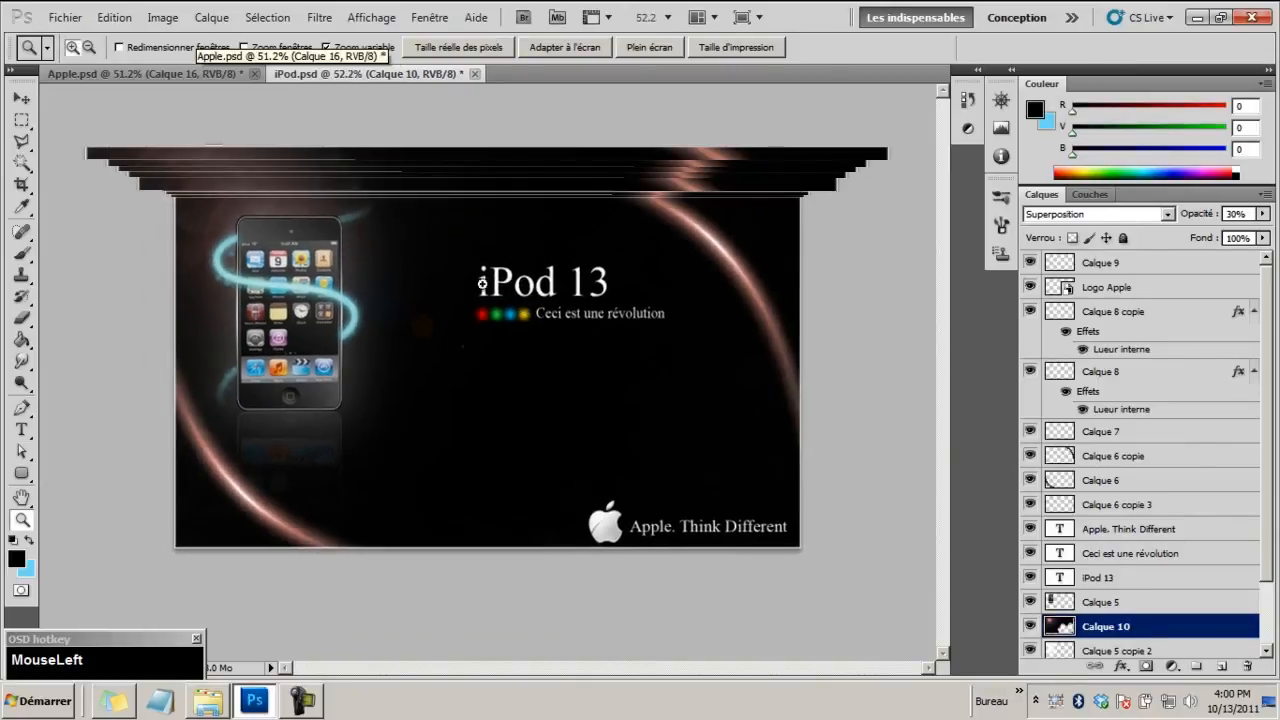
{"action": "left_click", "coordinate": [183, 74]}
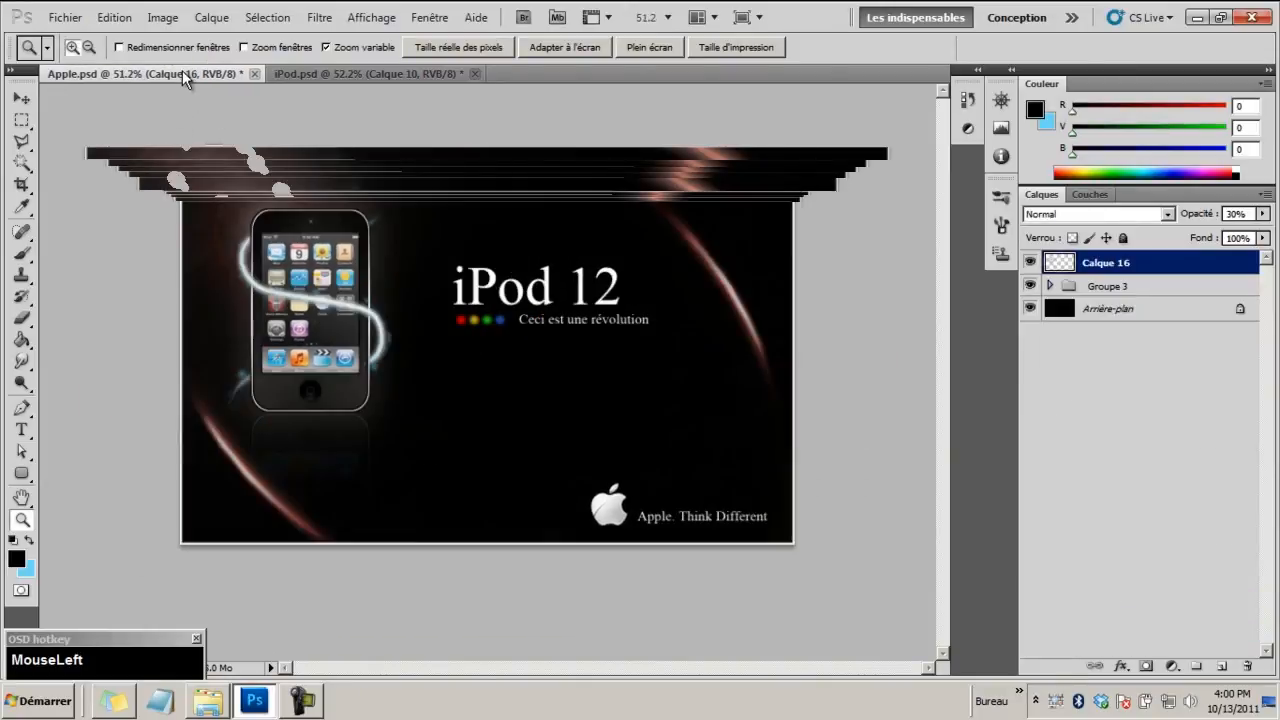
{"action": "left_click", "coordinate": [322, 76]}
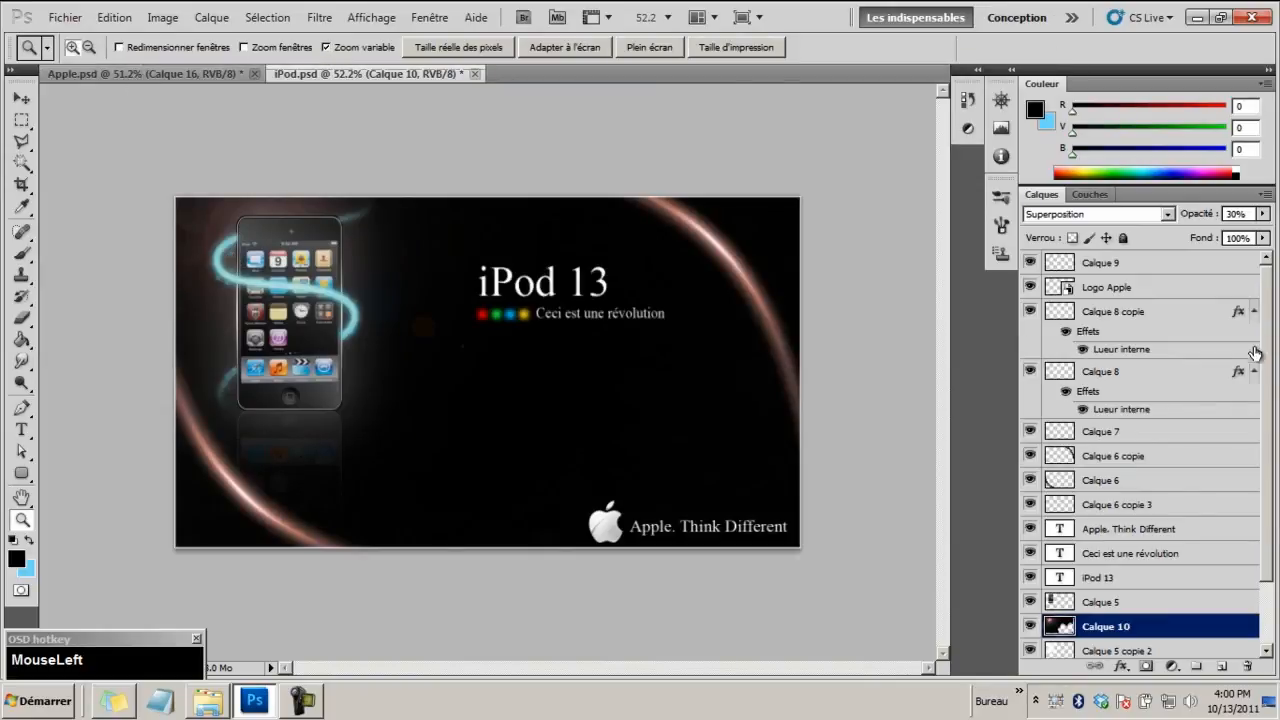
Try a red inner glow colour such as #cc6b6b on the Calque 8 copie light trail
{"action": "scroll", "coordinate": [1138, 374], "scroll_direction": "up", "scroll_amount": 1}
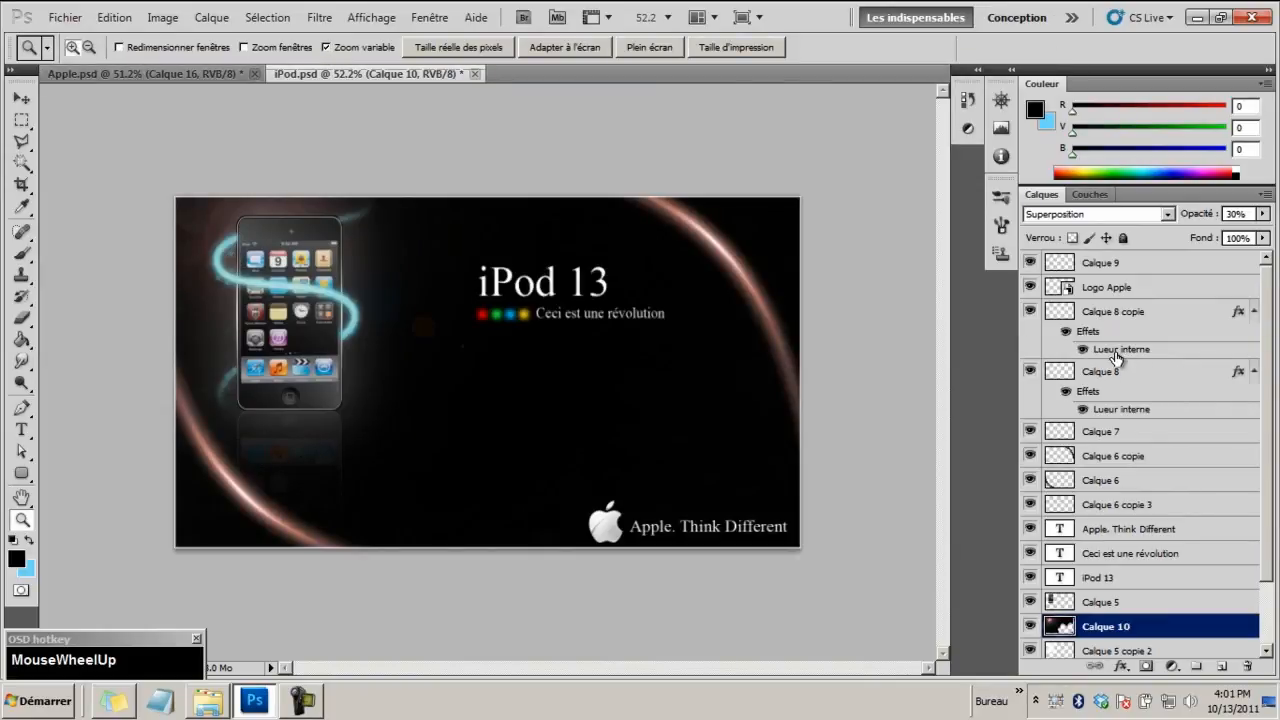
{"action": "double_click", "coordinate": [1115, 350]}
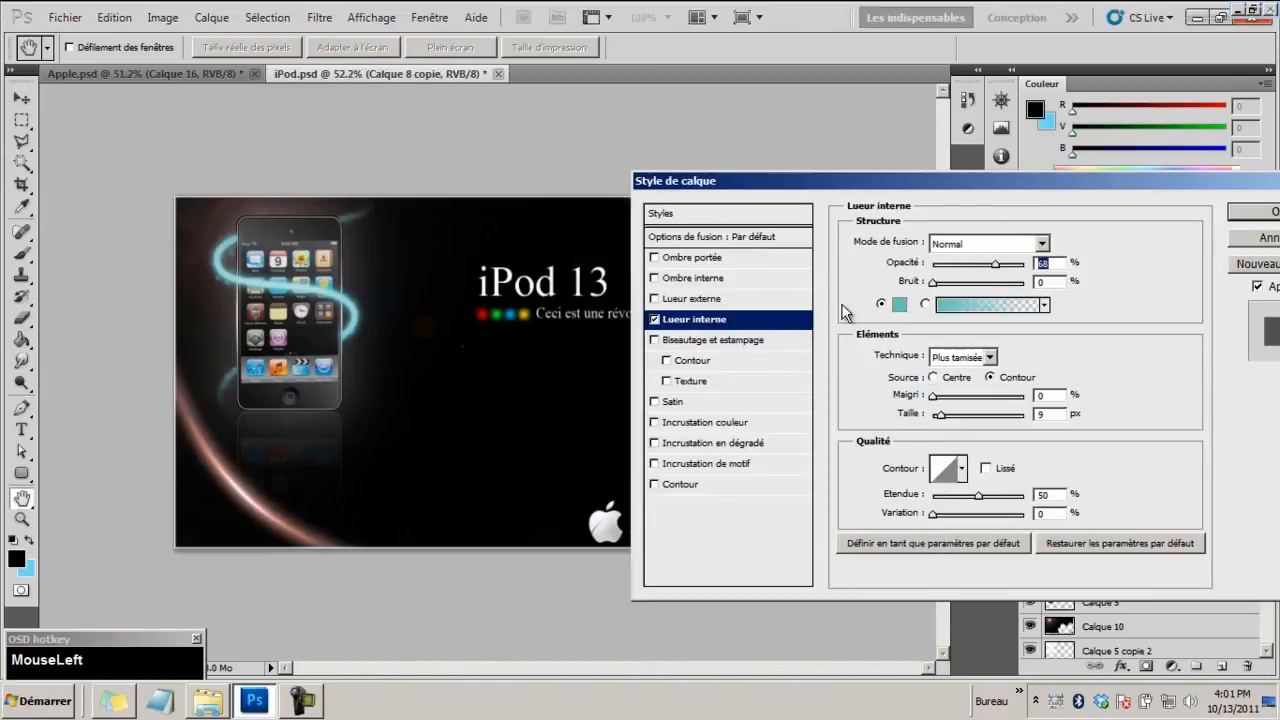
{"action": "left_click", "coordinate": [904, 311]}
{"action": "left_click_drag", "start_coordinate": [1036, 217], "coordinate": [1041, 198]}
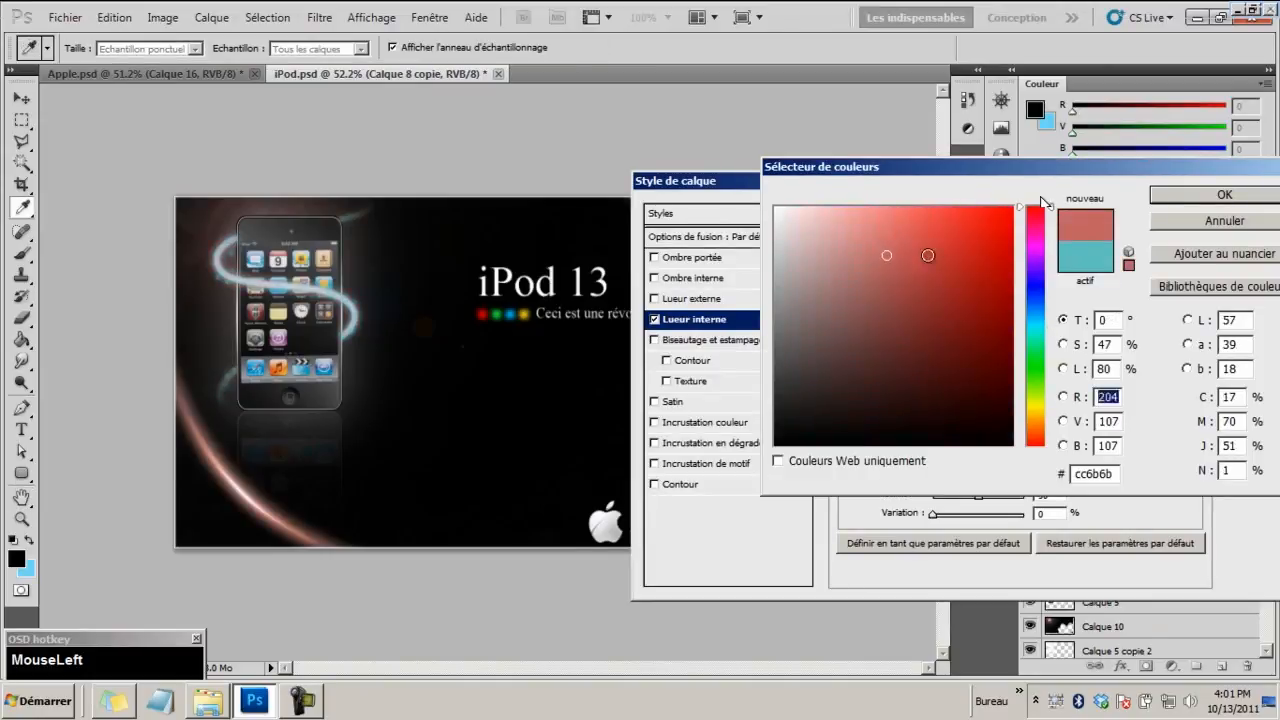
{"action": "left_click_drag", "start_coordinate": [928, 257], "coordinate": [1105, 179]}
{"action": "left_click", "coordinate": [1224, 224]}
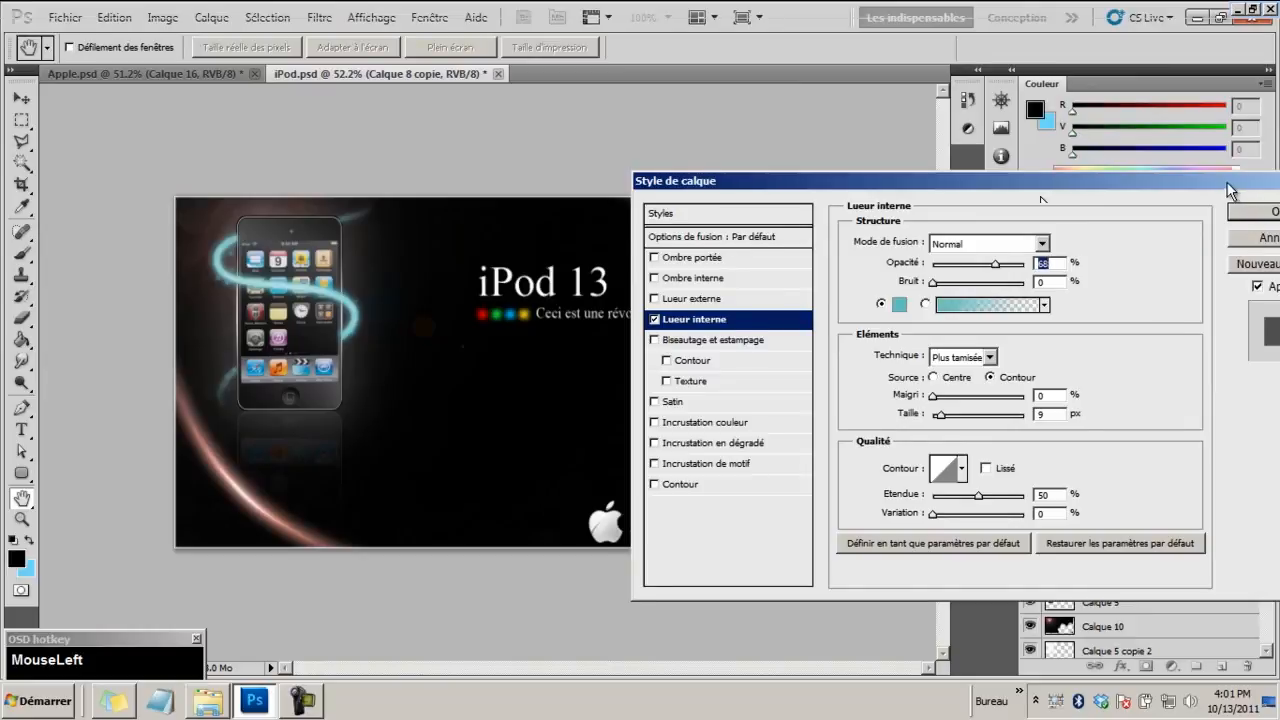
{"action": "left_click", "coordinate": [1252, 212]}
{"action": "key", "text": "z"}
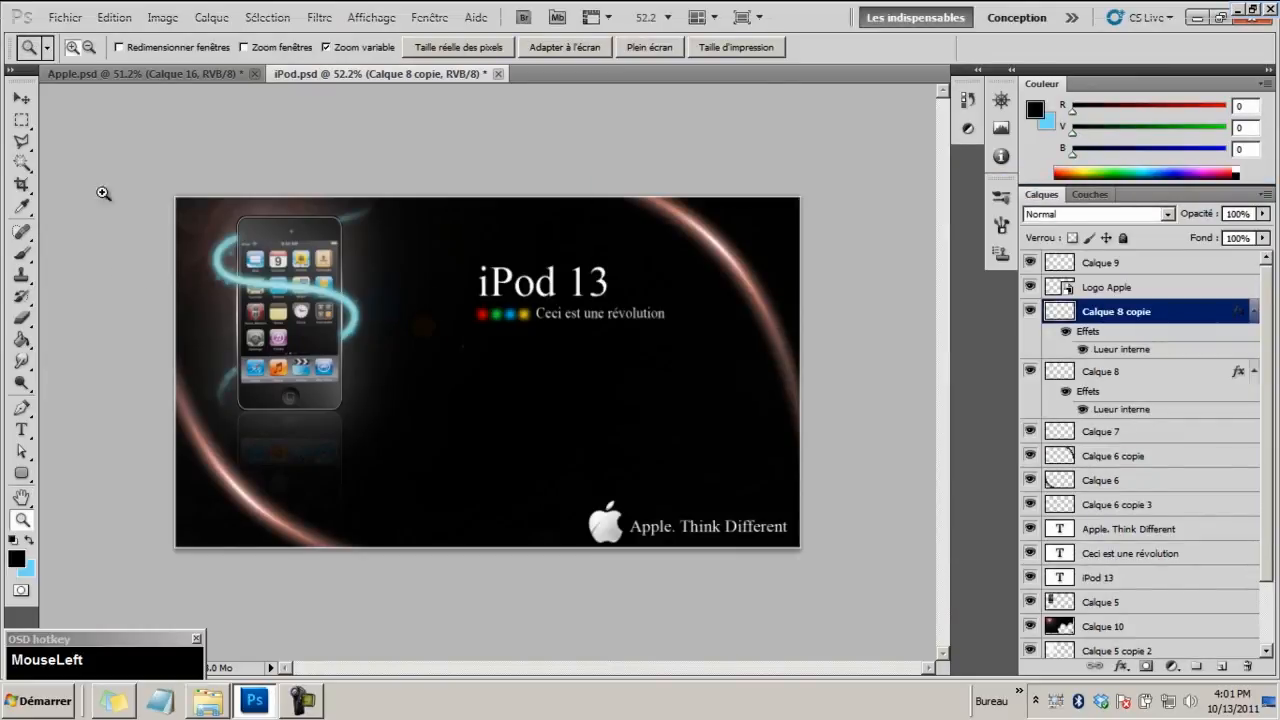
Make Logo Apple the active layer
{"action": "left_click", "coordinate": [21, 98]}
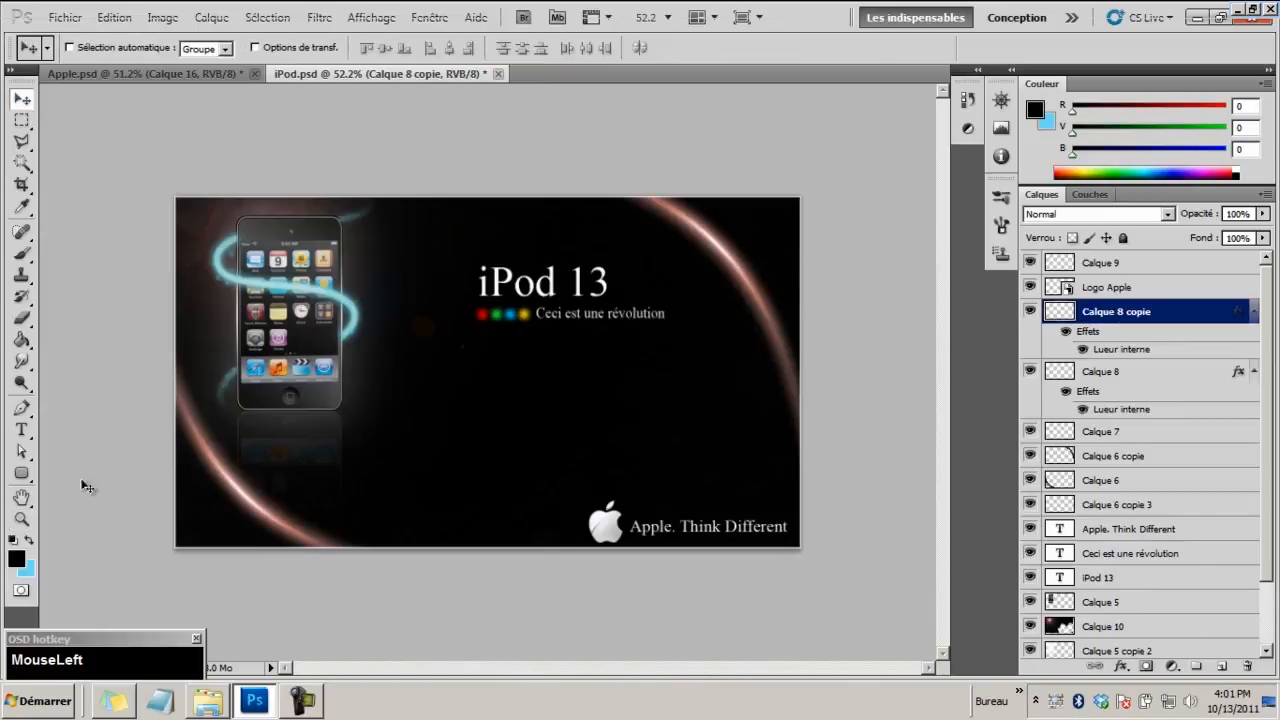
{"action": "left_click", "coordinate": [21, 519]}
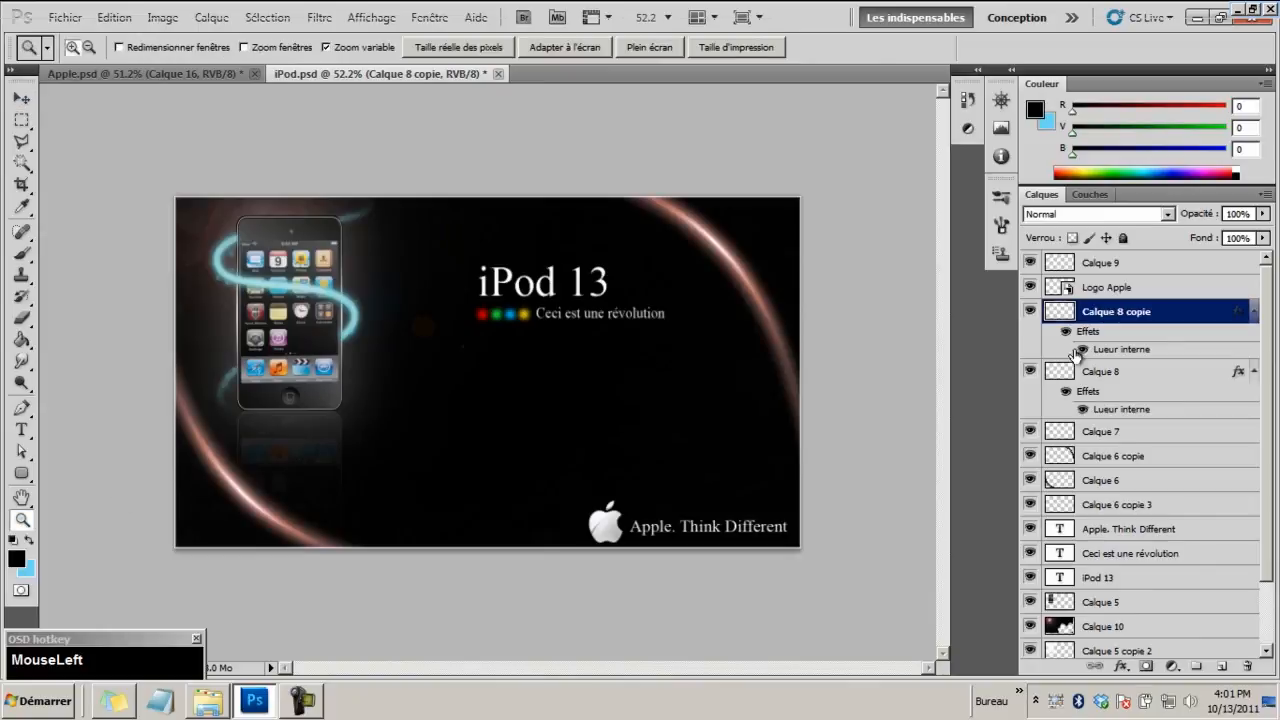
{"action": "left_click", "coordinate": [1104, 290]}
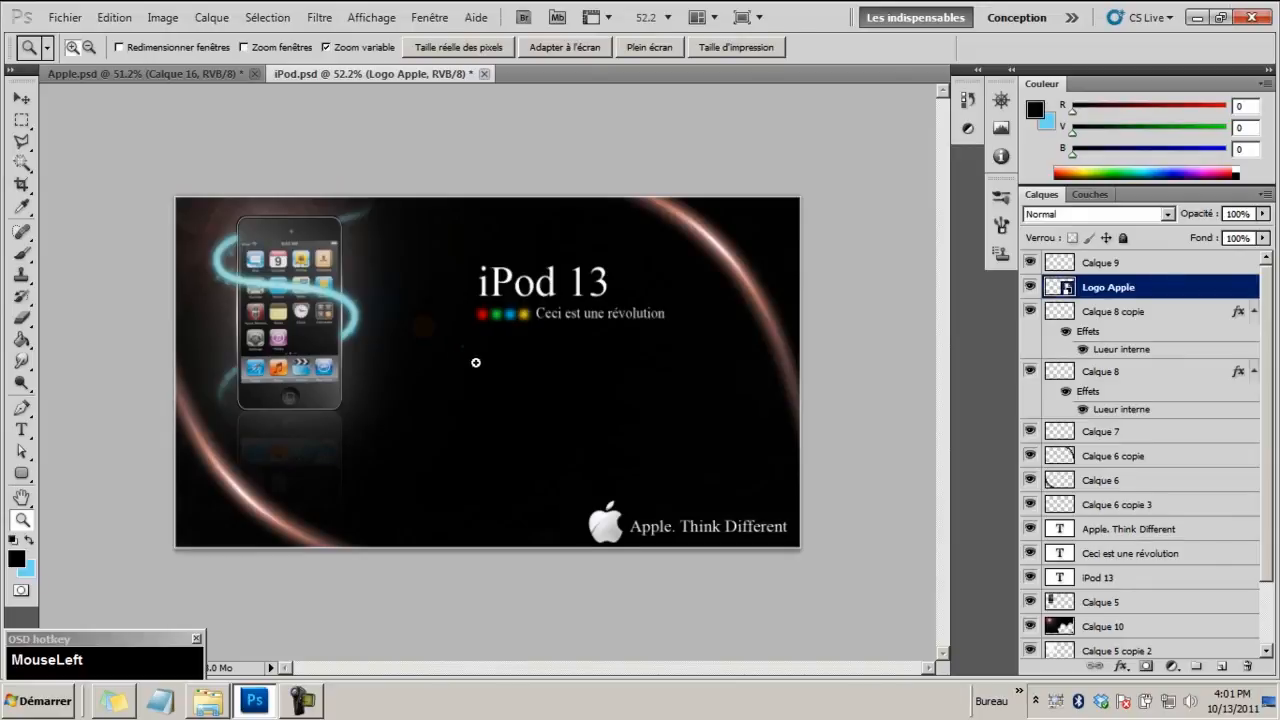
{"action": "left_click_drag", "start_coordinate": [476, 362], "coordinate": [489, 366]}
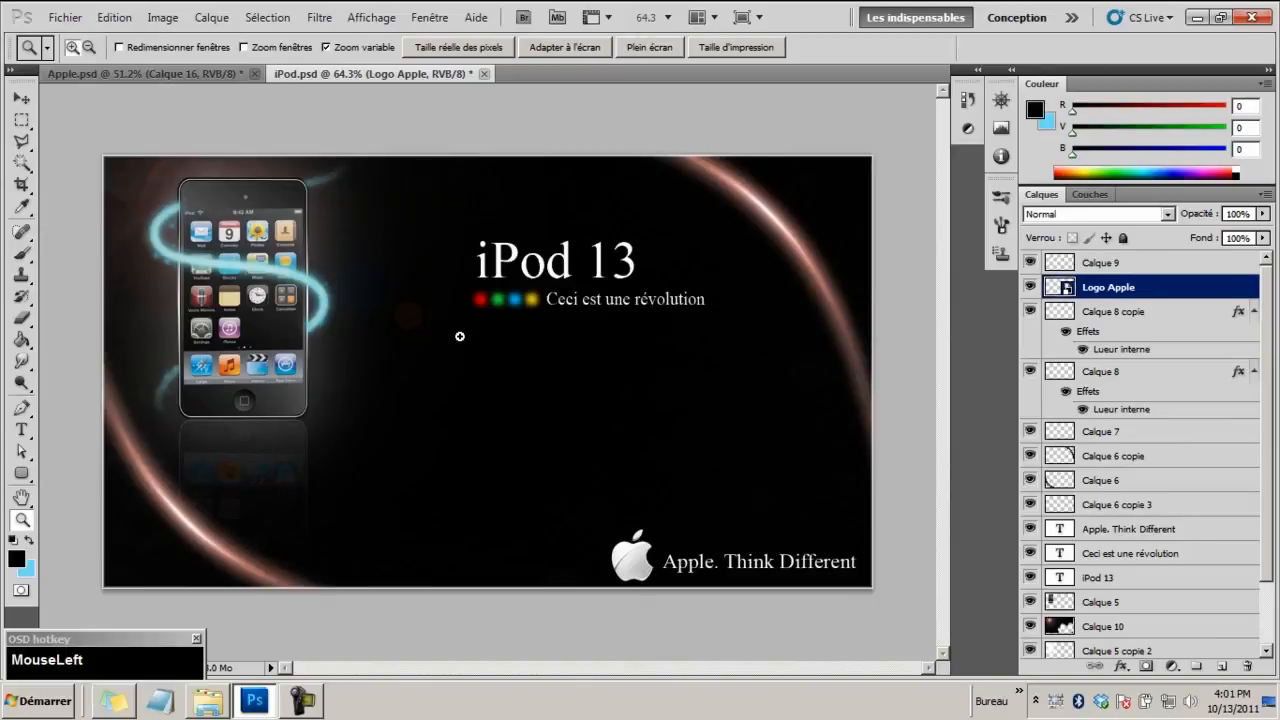
{"action": "left_click", "coordinate": [21, 99]}
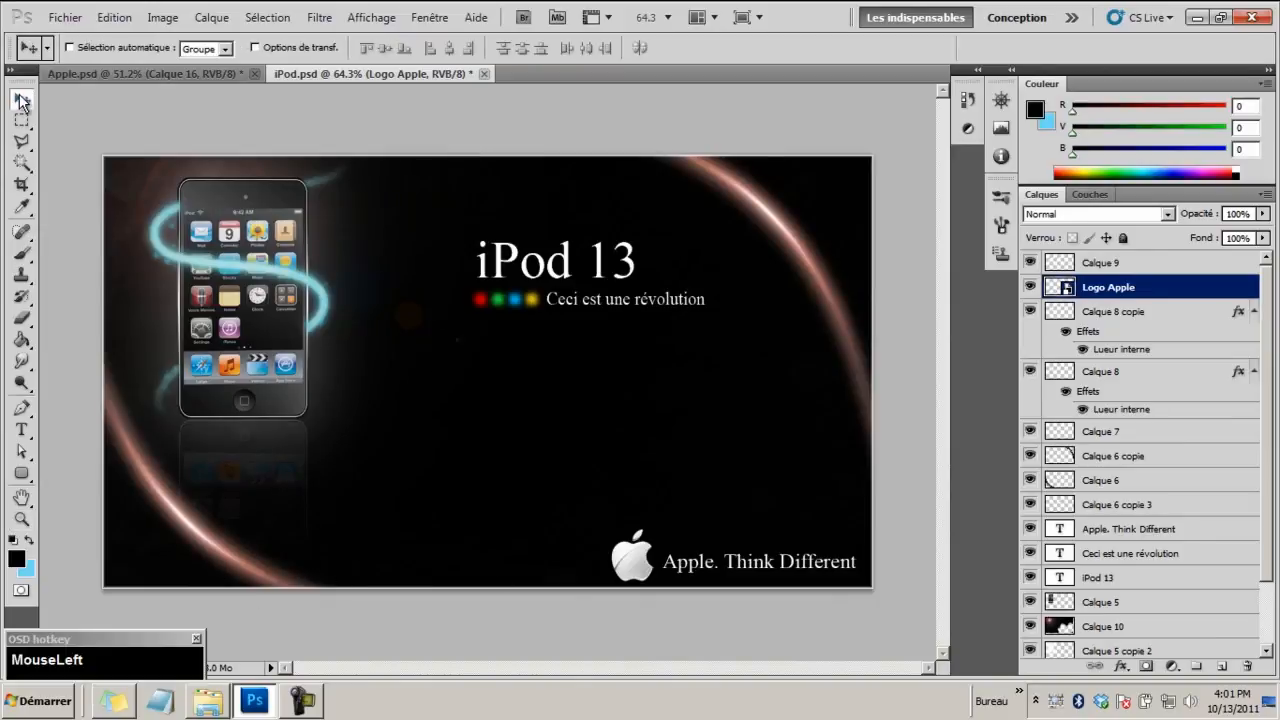
{"action": "left_click", "coordinate": [21, 519]}
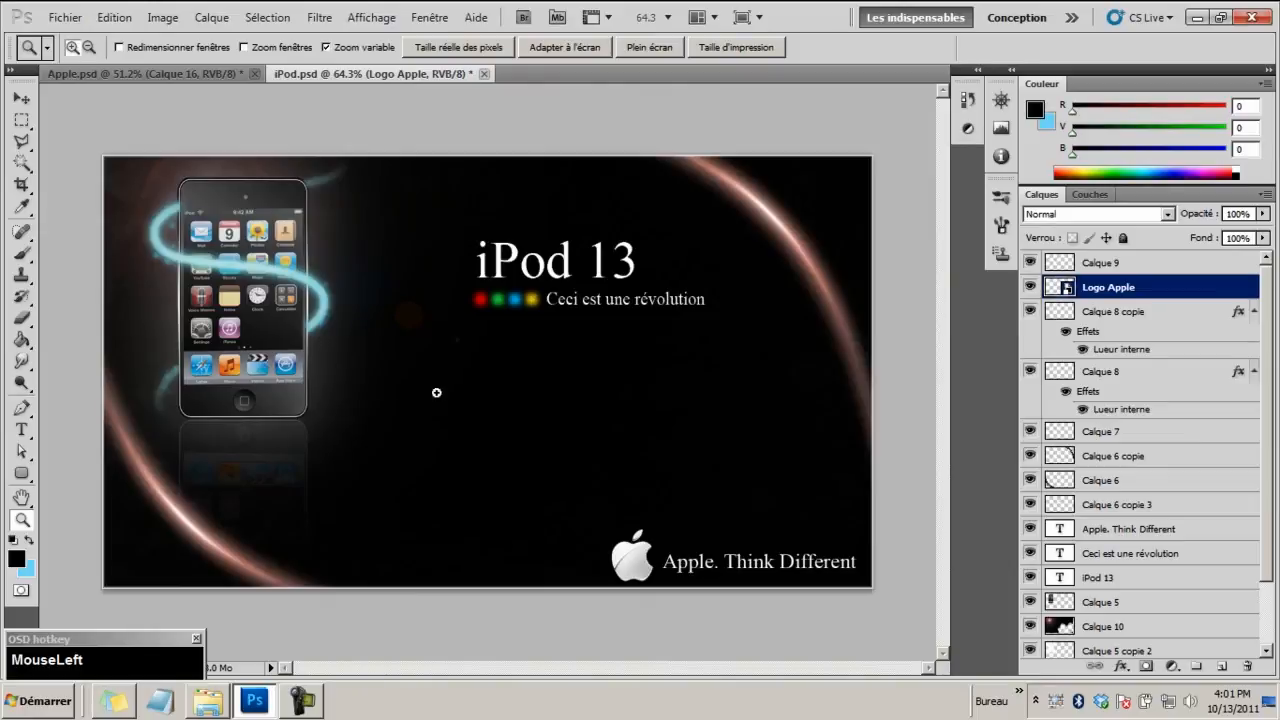
{"action": "left_click_drag", "start_coordinate": [436, 392], "coordinate": [494, 390]}
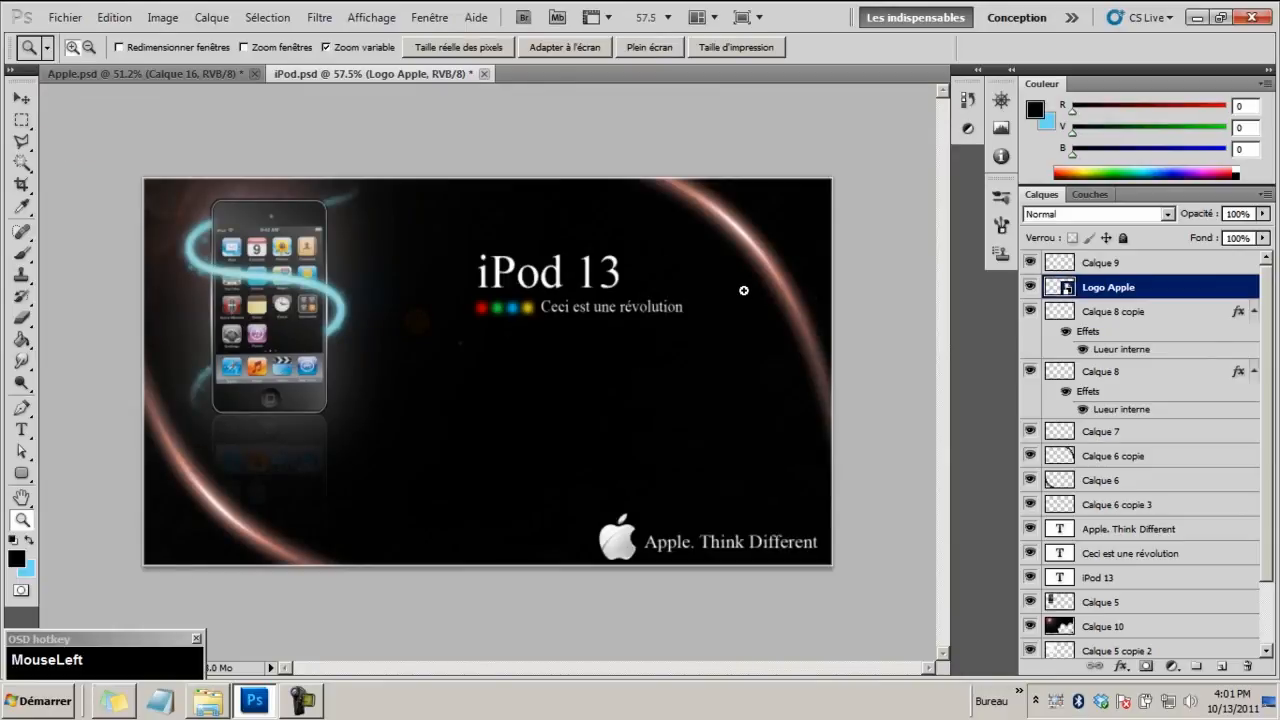
{"action": "left_click", "coordinate": [20, 101]}
{"action": "right_click", "coordinate": [22, 120]}
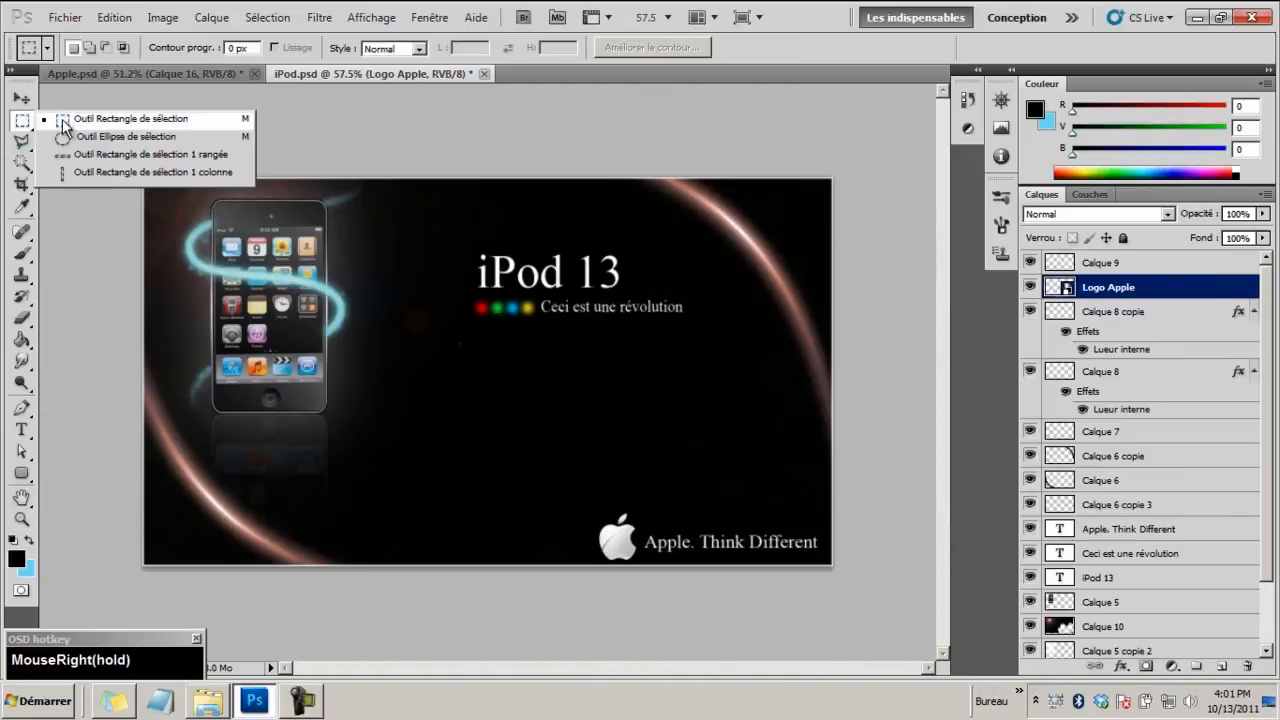
{"action": "left_click", "coordinate": [63, 122]}
{"action": "right_click", "coordinate": [26, 124]}
{"action": "left_click", "coordinate": [63, 119]}
{"action": "left_click", "coordinate": [267, 17]}
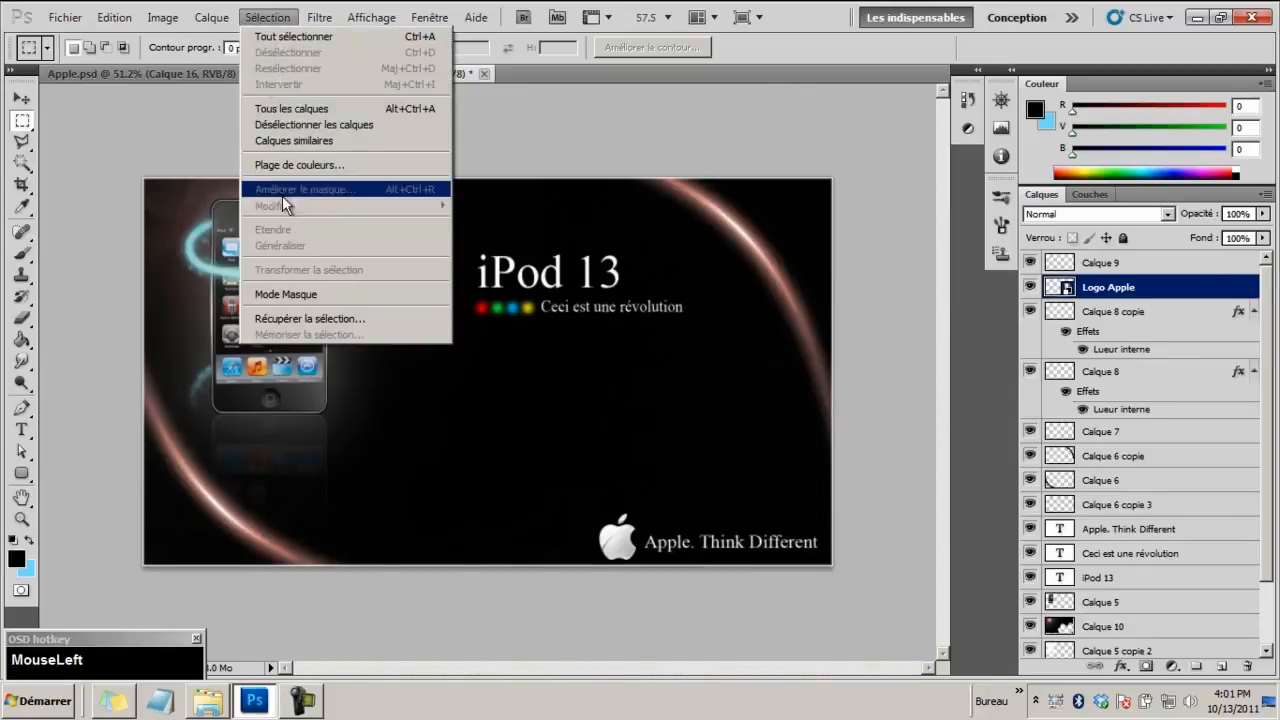
{"action": "left_click", "coordinate": [90, 145]}
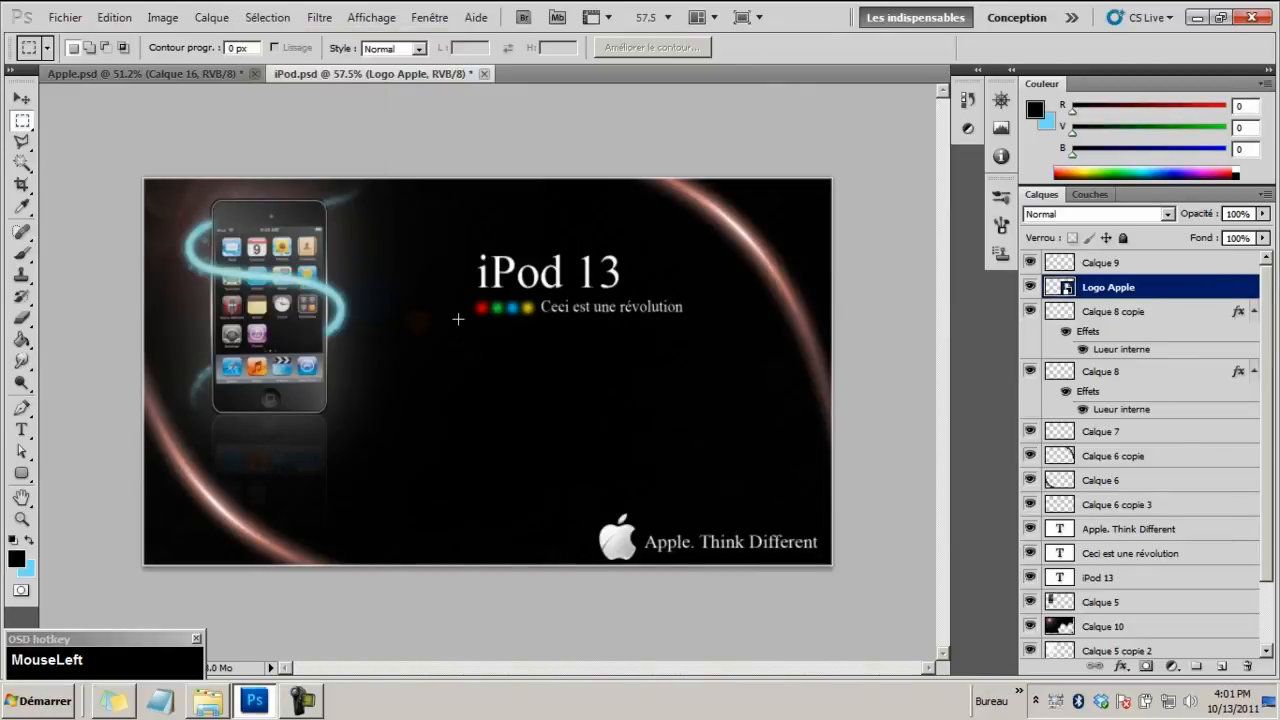
Examine the presets and the foreground-to-background gradient in the Gradient Editor
{"action": "right_click", "coordinate": [21, 340]}
{"action": "left_click", "coordinate": [67, 343]}
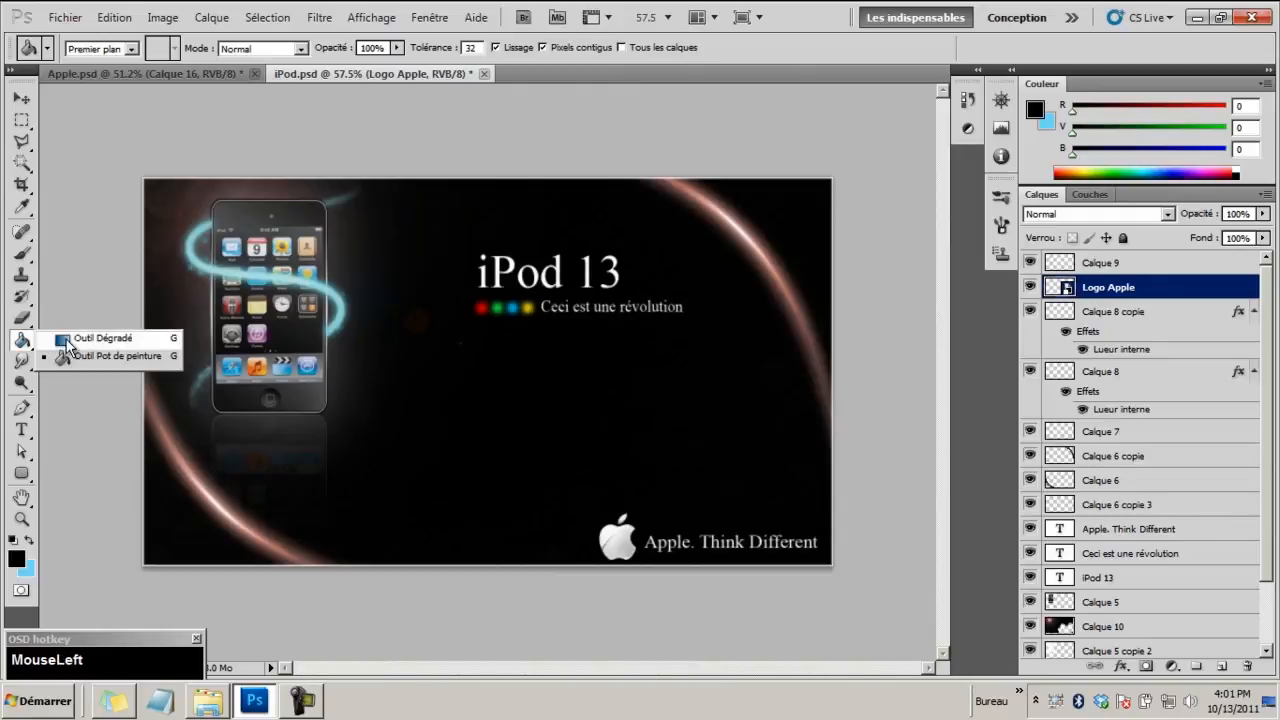
{"action": "left_click", "coordinate": [110, 50]}
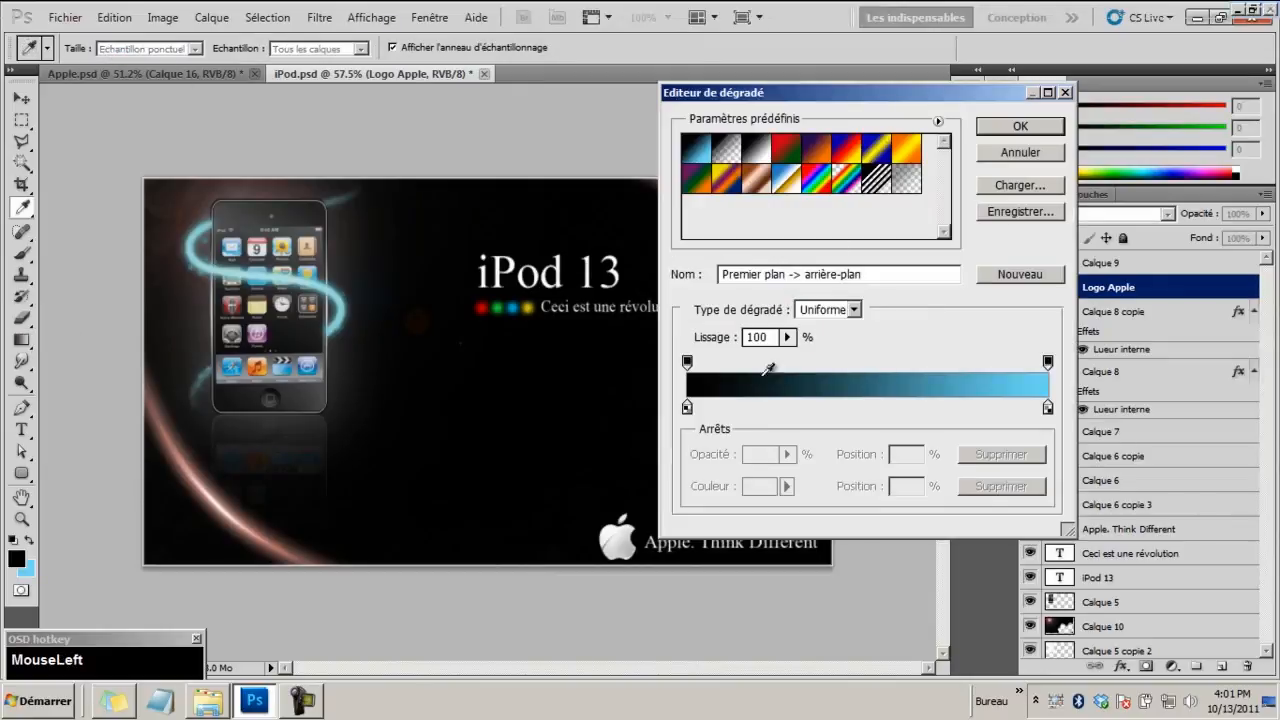
{"action": "left_click", "coordinate": [1022, 154]}
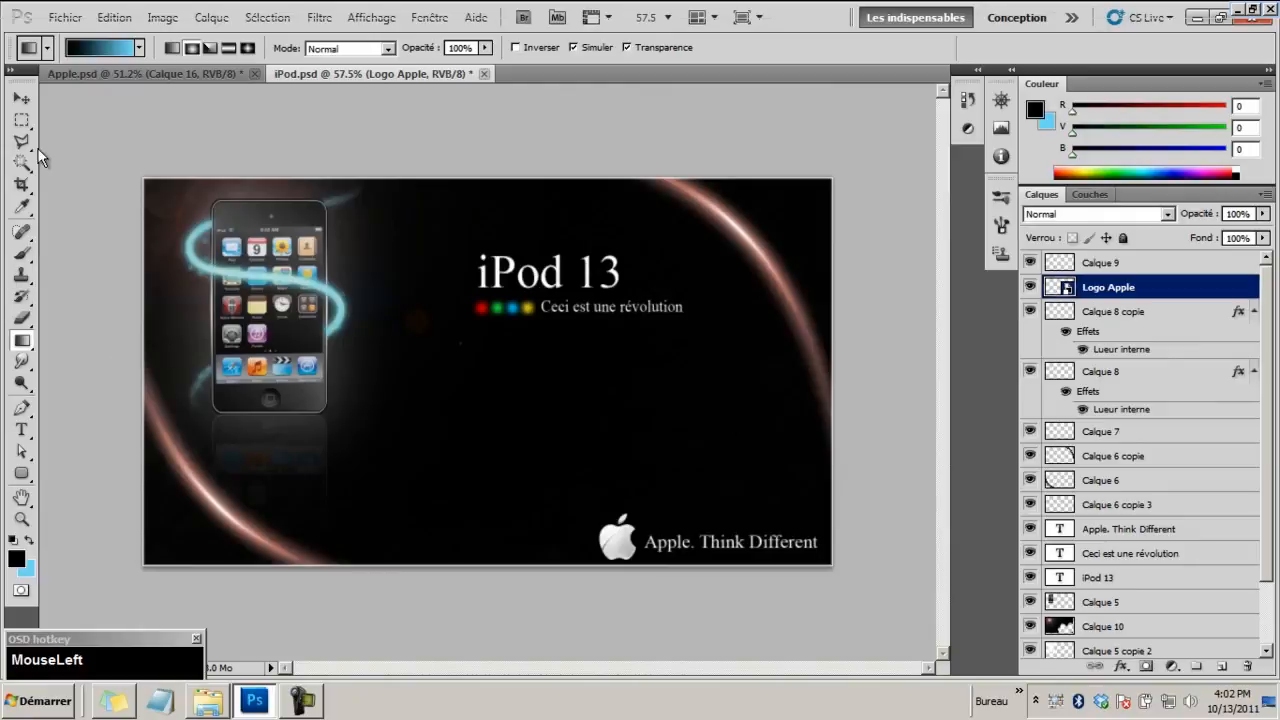
{"action": "left_click", "coordinate": [21, 98]}
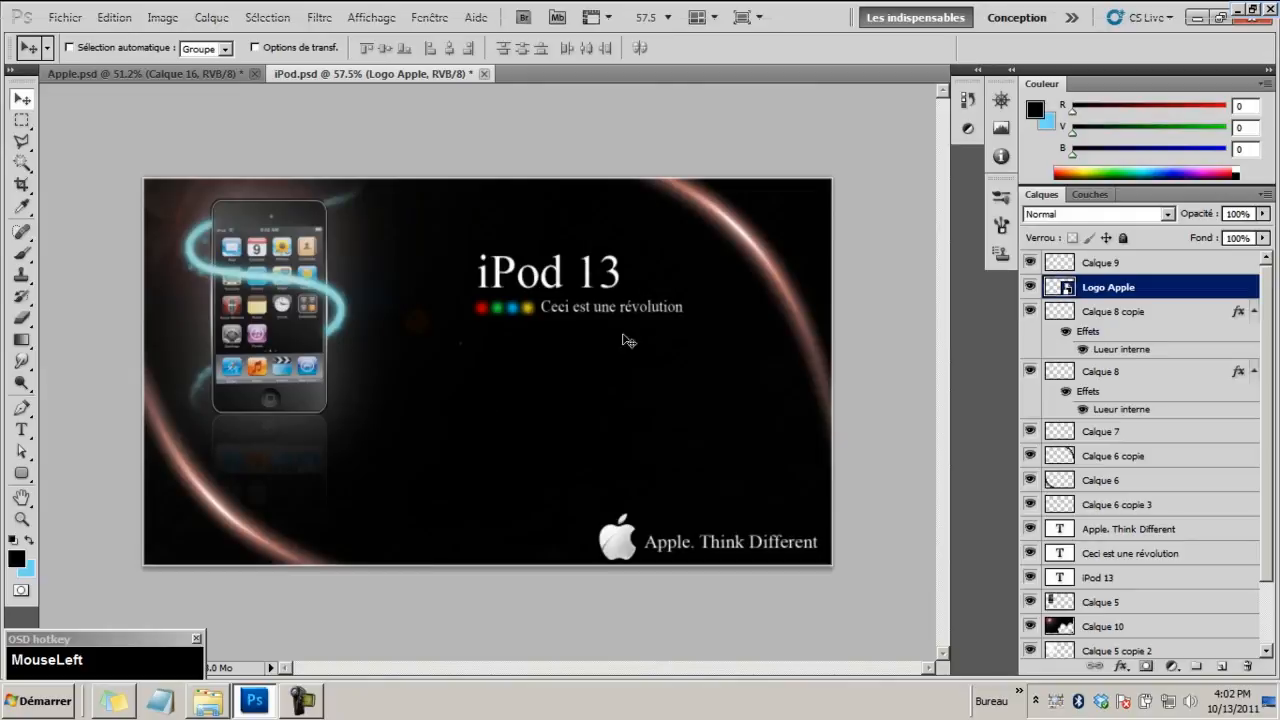
Collapse the effects lists of the Calque 8 and Calque 8 copie layers
{"action": "left_click_drag", "start_coordinate": [1265, 404], "coordinate": [1254, 374]}
{"action": "left_click", "coordinate": [1254, 372]}
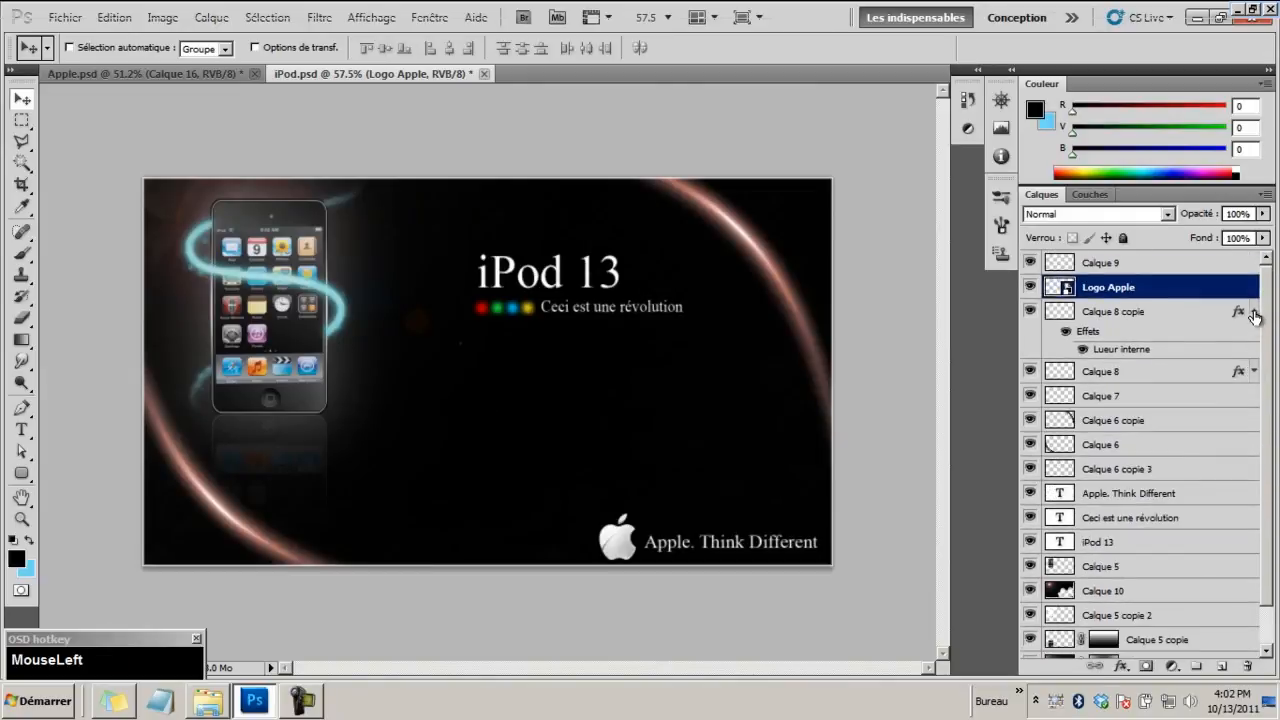
{"action": "left_click", "coordinate": [1254, 311]}
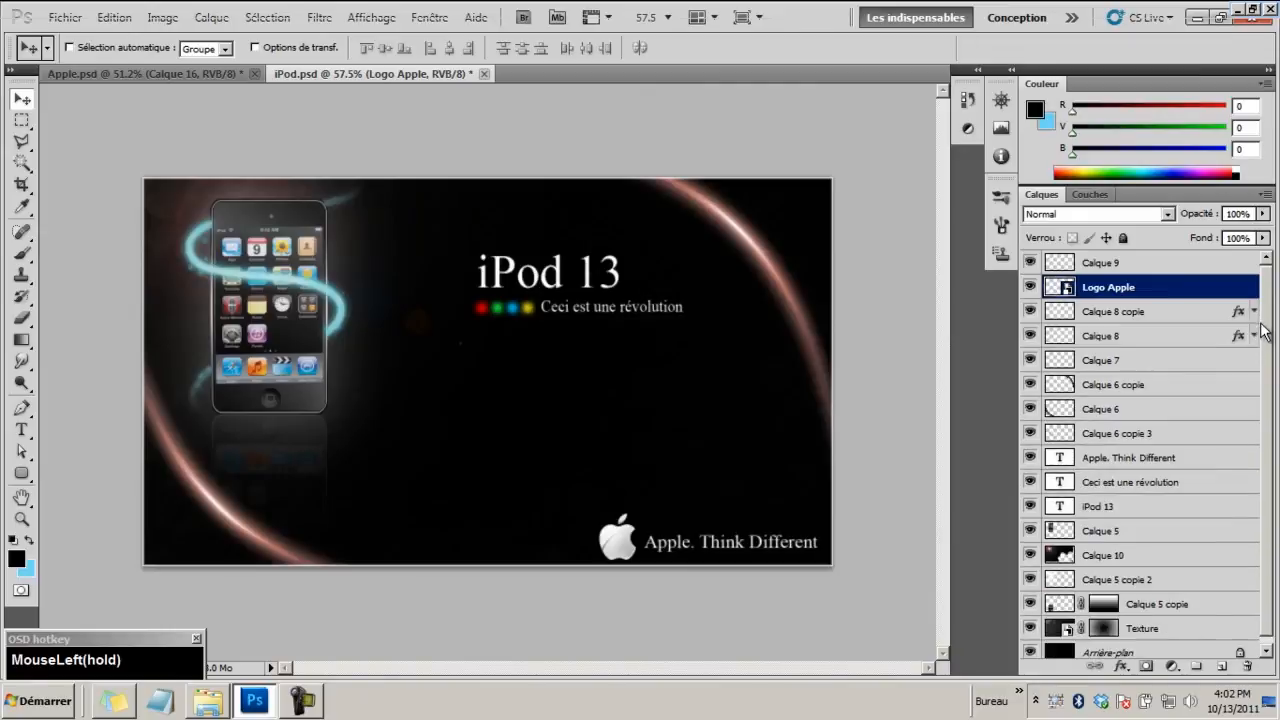
{"action": "left_click", "coordinate": [22, 518]}
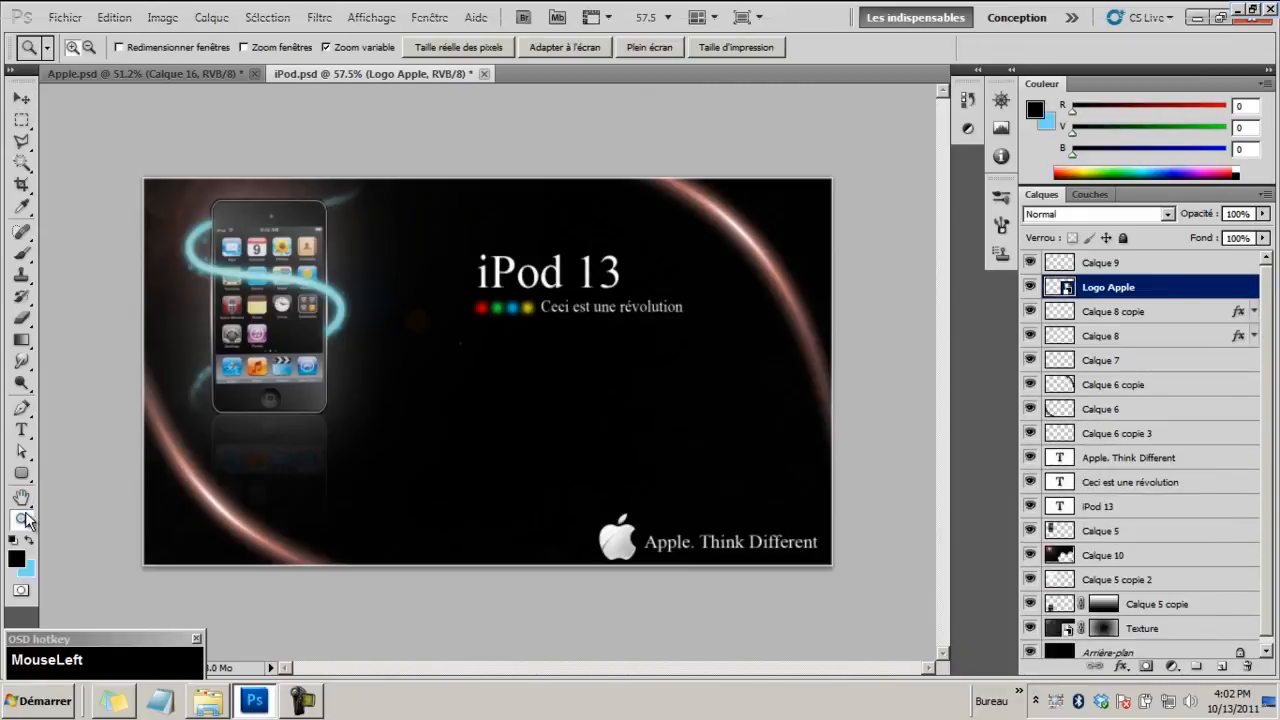
{"action": "left_click", "coordinate": [22, 98]}
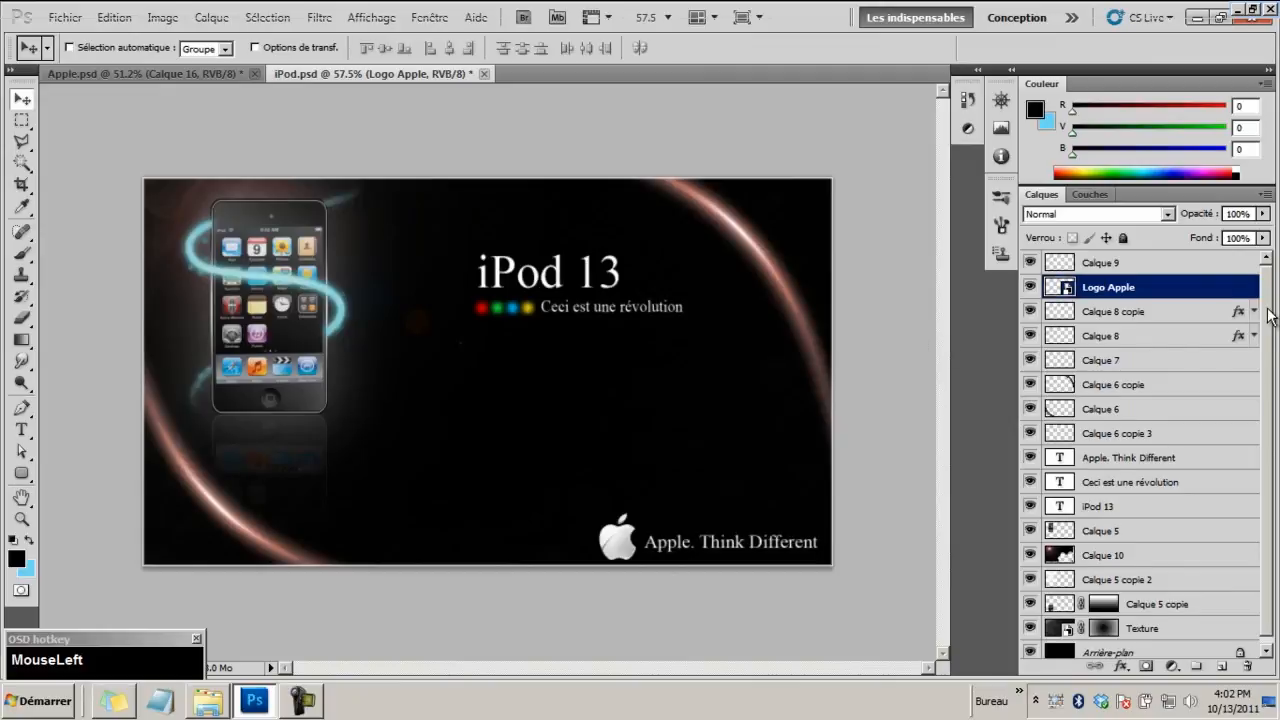
{"action": "left_click_drag", "start_coordinate": [1267, 307], "coordinate": [1273, 290]}
{"action": "left_click", "coordinate": [1030, 410]}
{"action": "left_click", "coordinate": [1030, 410]}
{"action": "left_click_drag", "start_coordinate": [320, 17], "coordinate": [24, 106]}
Try the Superposition blend mode on the Logo Apple layer and restore Normal
{"action": "left_click", "coordinate": [1082, 216]}
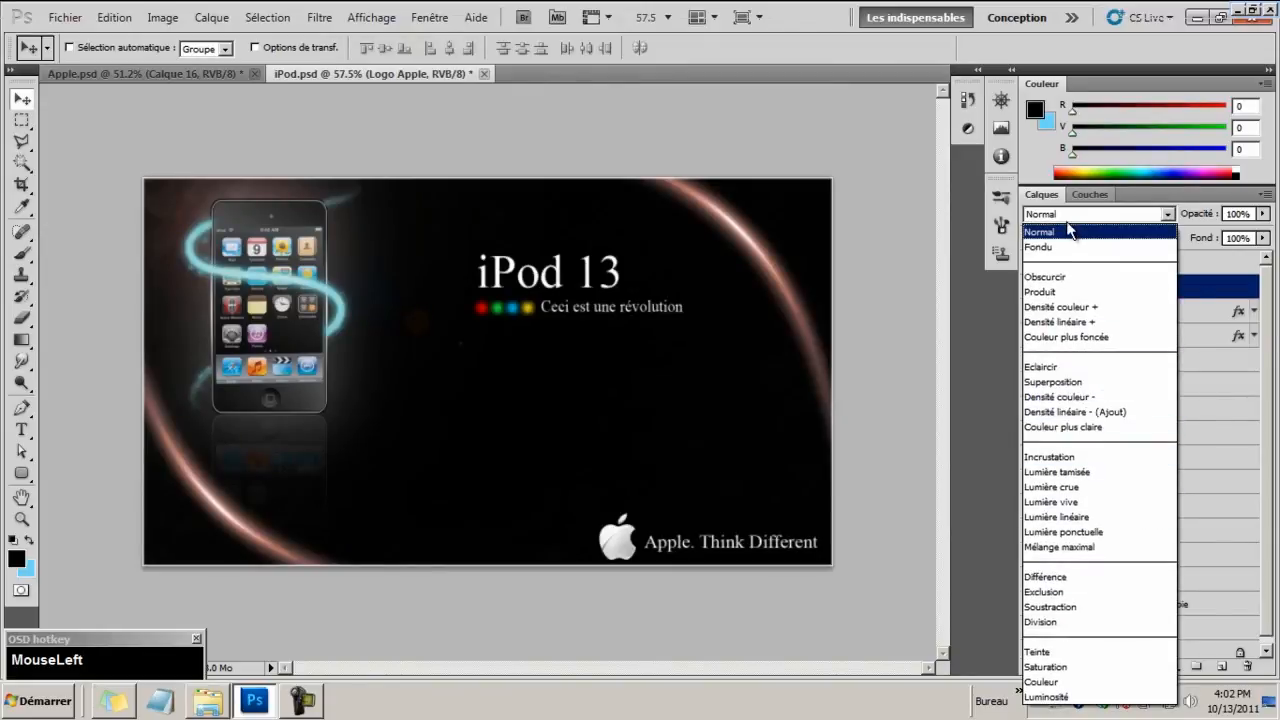
{"action": "left_click", "coordinate": [1067, 215]}
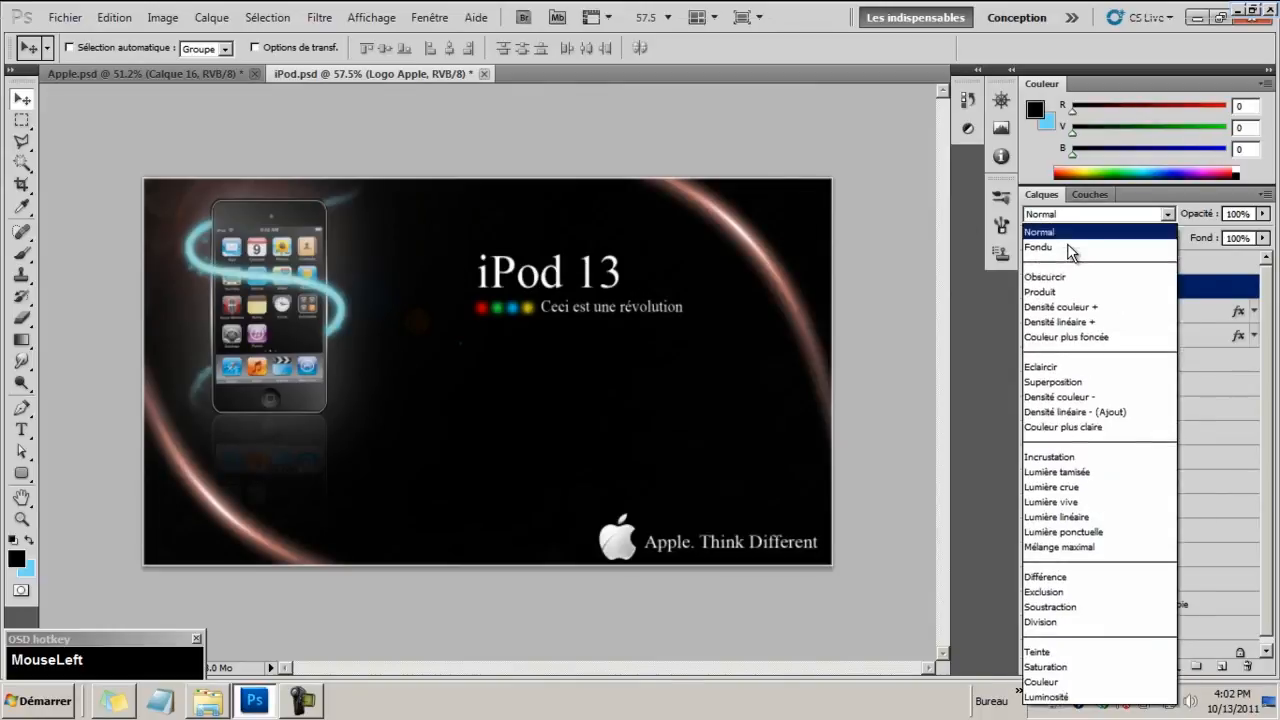
{"action": "left_click", "coordinate": [1068, 218]}
{"action": "left_click", "coordinate": [1055, 381]}
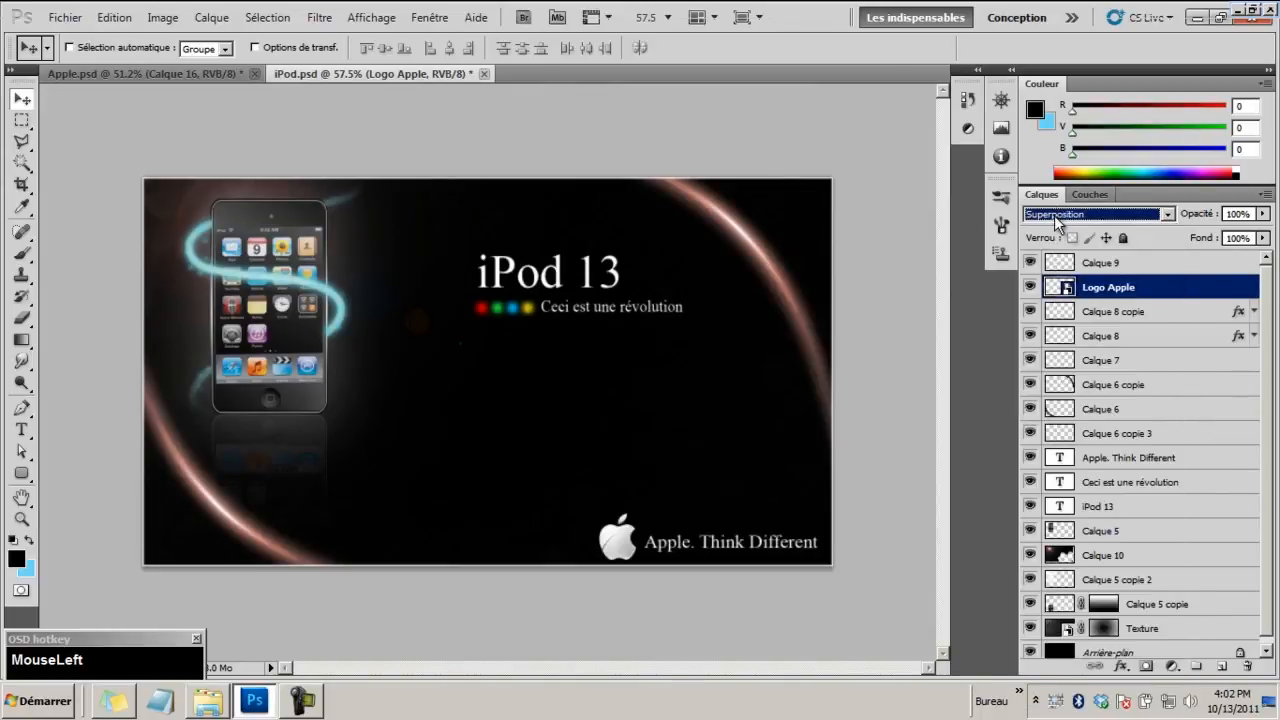
{"action": "left_click", "coordinate": [1055, 218]}
{"action": "left_click", "coordinate": [1058, 232]}
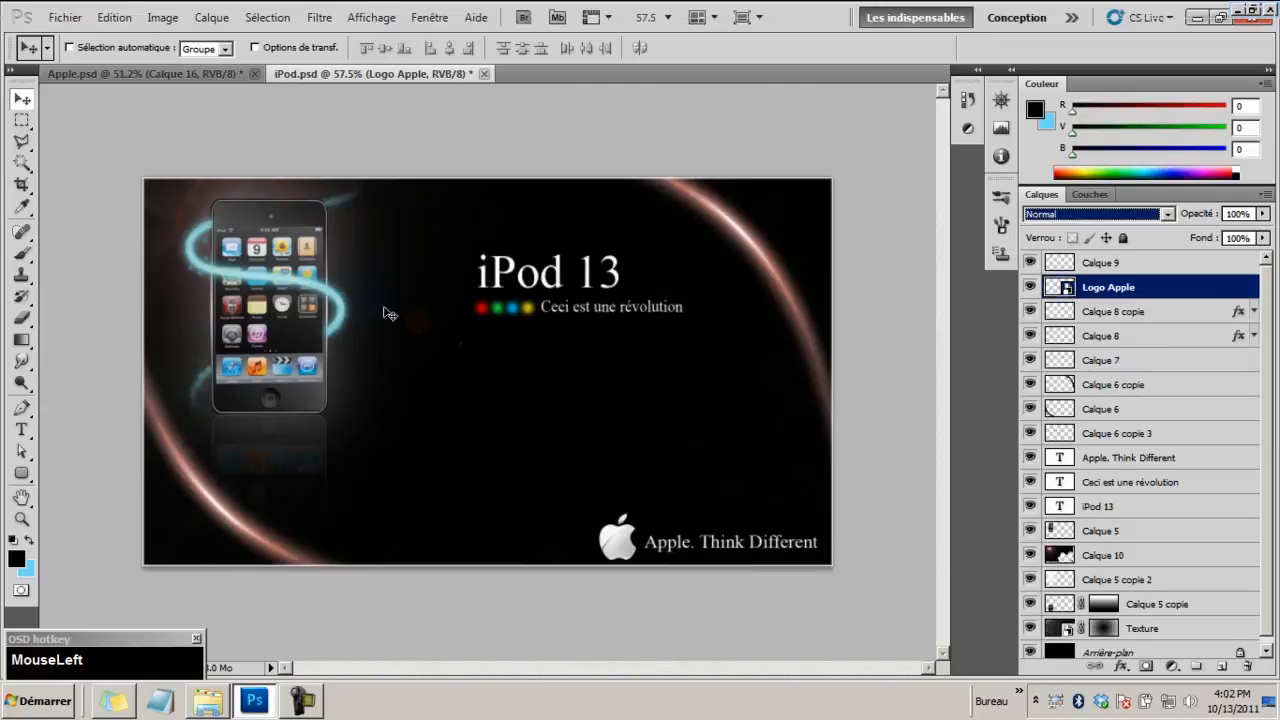
Sketch a curved two-point Pen path between the iPod and the title, view its path options and undo it
{"action": "right_click", "coordinate": [22, 409]}
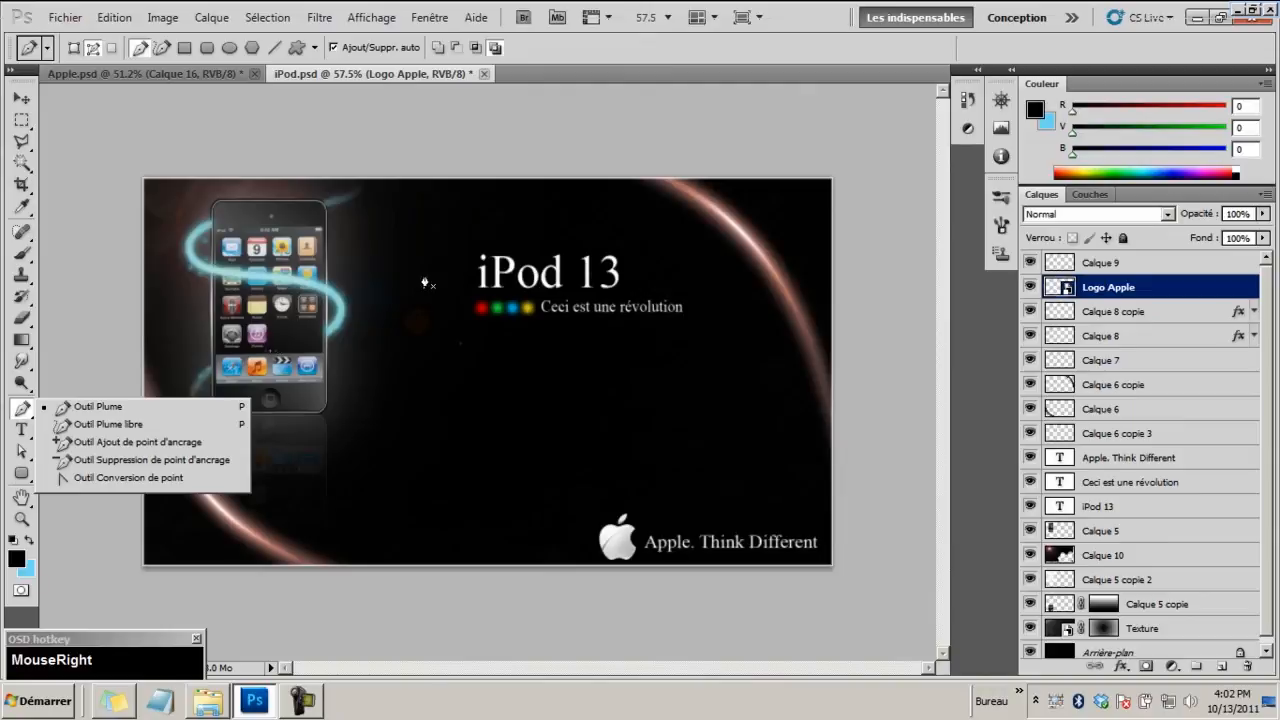
{"action": "left_click_drag", "start_coordinate": [405, 262], "coordinate": [544, 372]}
{"action": "left_click_drag", "start_coordinate": [424, 437], "coordinate": [458, 463]}
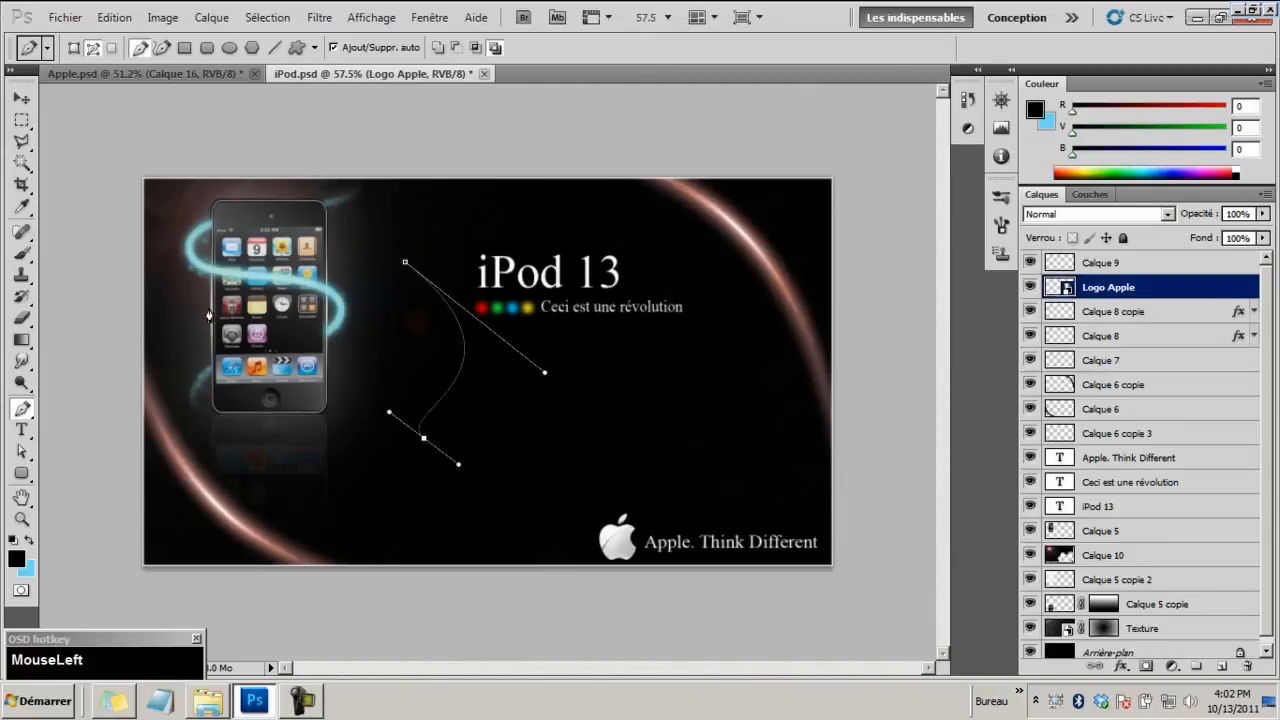
{"action": "right_click", "coordinate": [464, 356]}
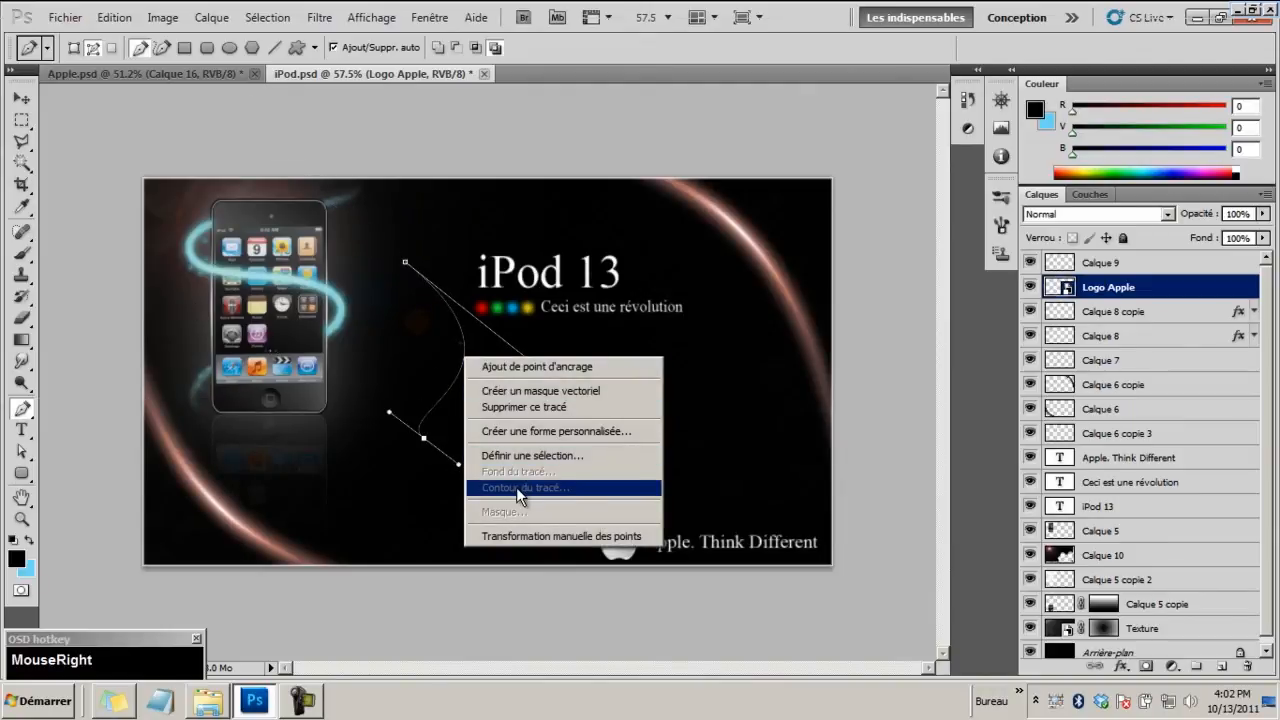
{"action": "left_click", "coordinate": [541, 370]}
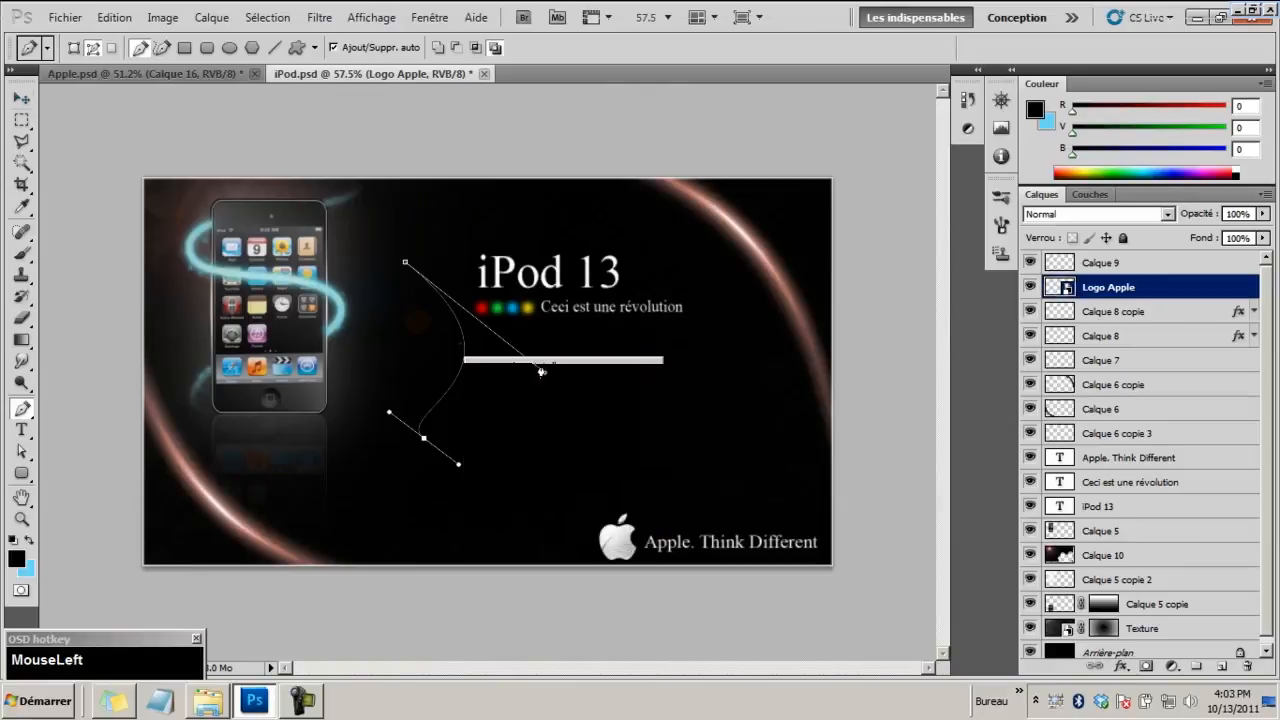
{"action": "key", "text": "ctrl+alt+z"}
{"action": "key", "text": "ctrl+alt+z"}
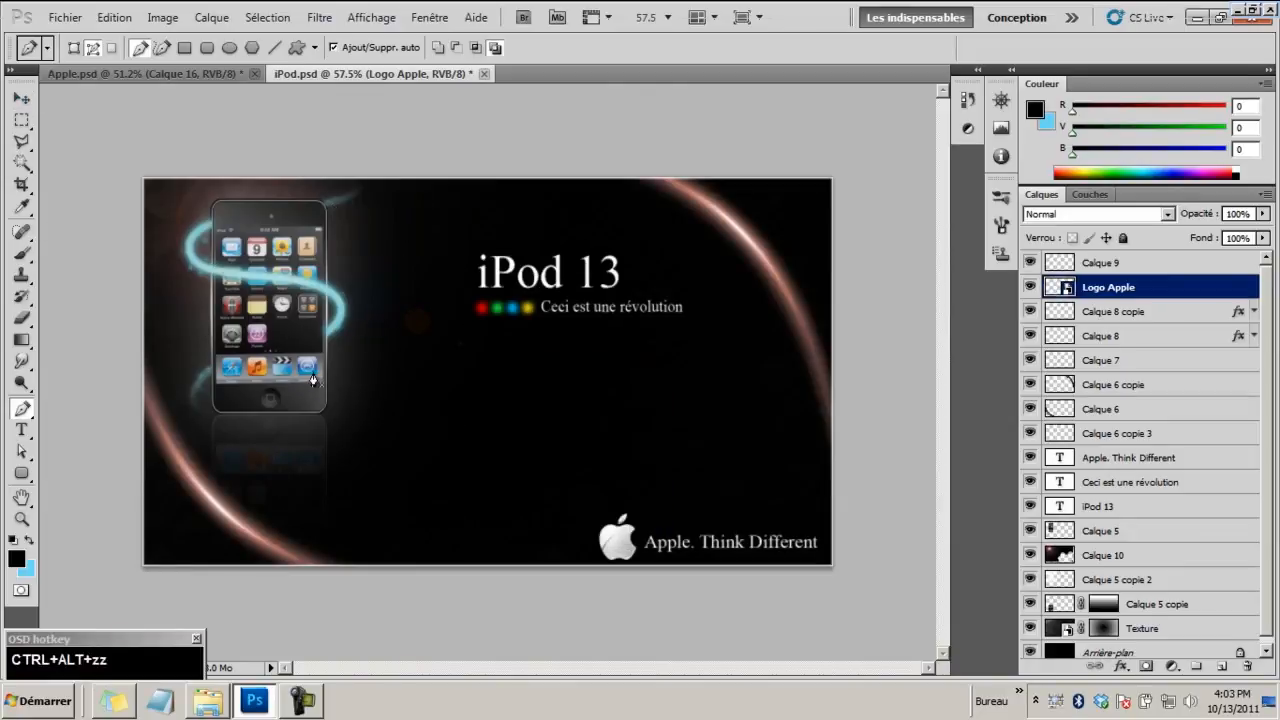
Enable shape dynamics, scattering and colour dynamics for the 93 px brush
{"action": "left_click", "coordinate": [22, 255]}
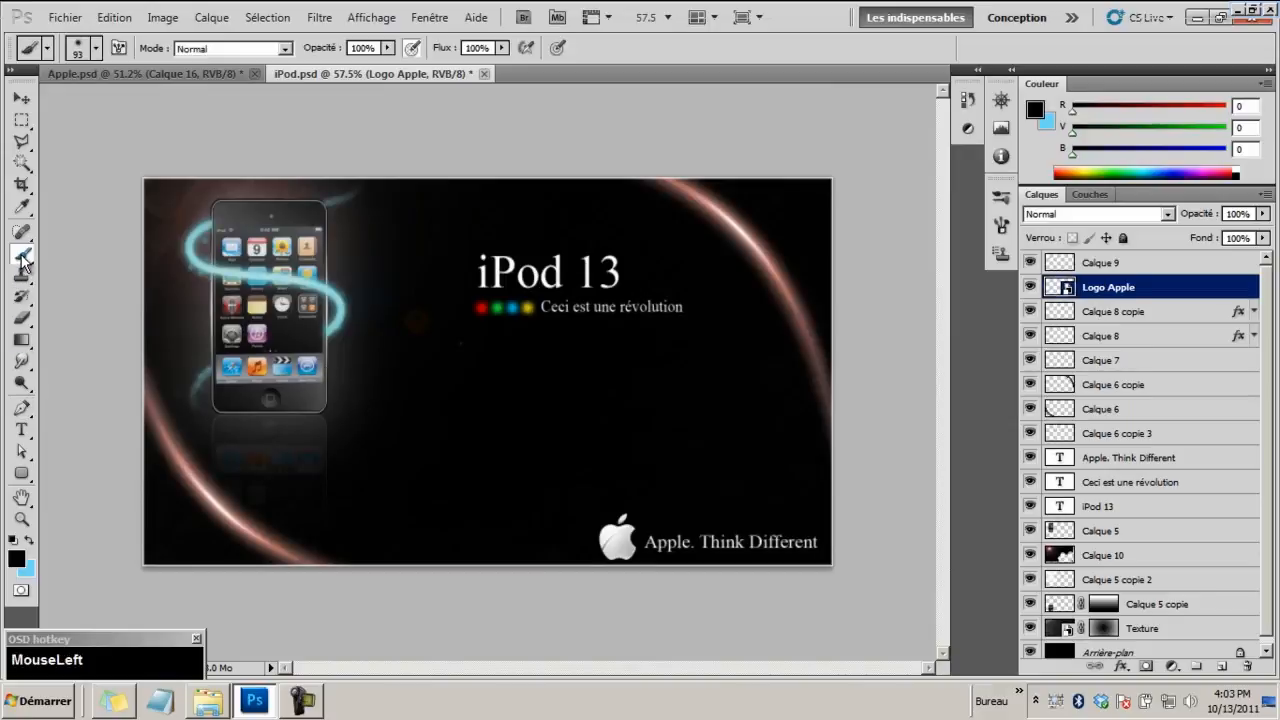
{"action": "left_click", "coordinate": [1001, 225]}
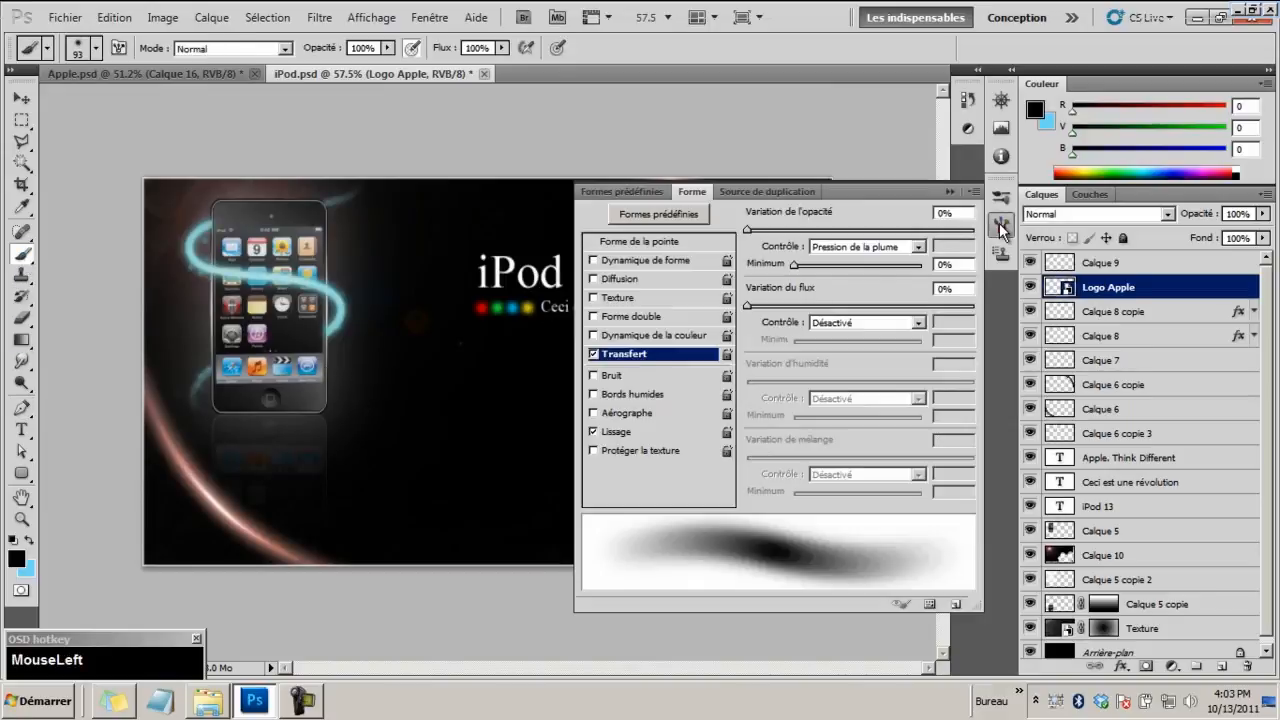
{"action": "left_click", "coordinate": [593, 279]}
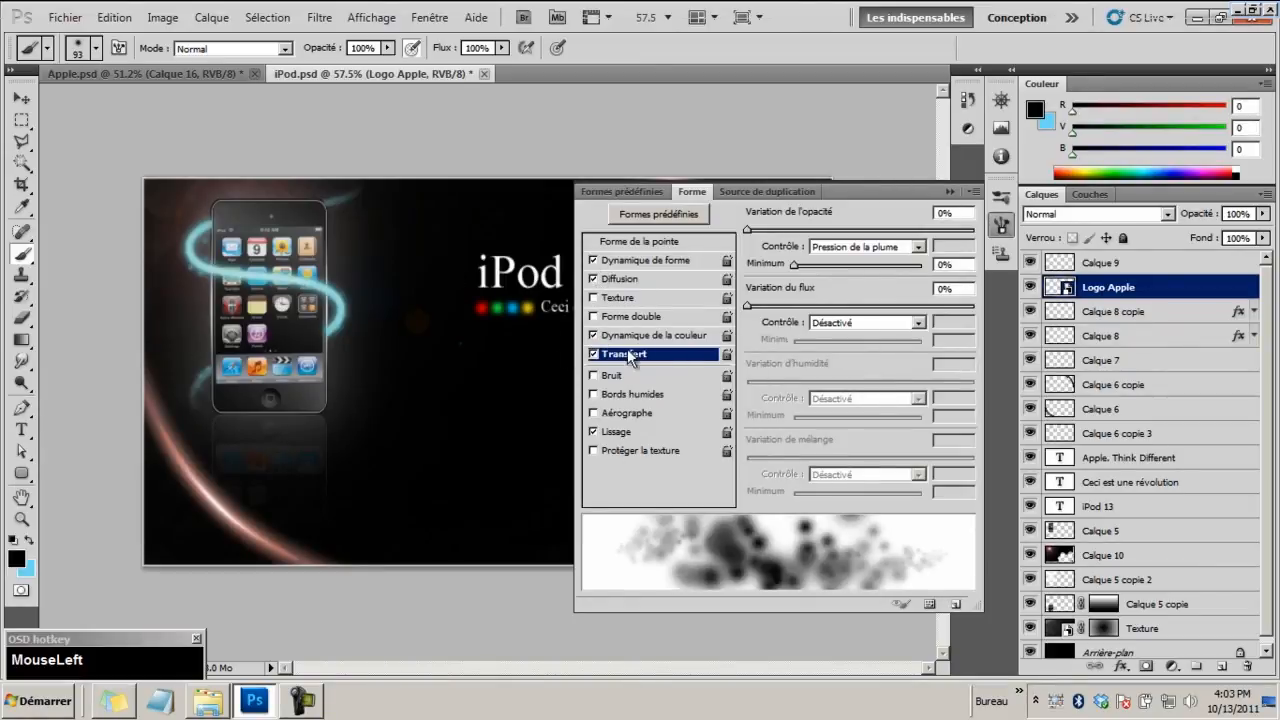
{"action": "left_click", "coordinate": [1000, 226]}
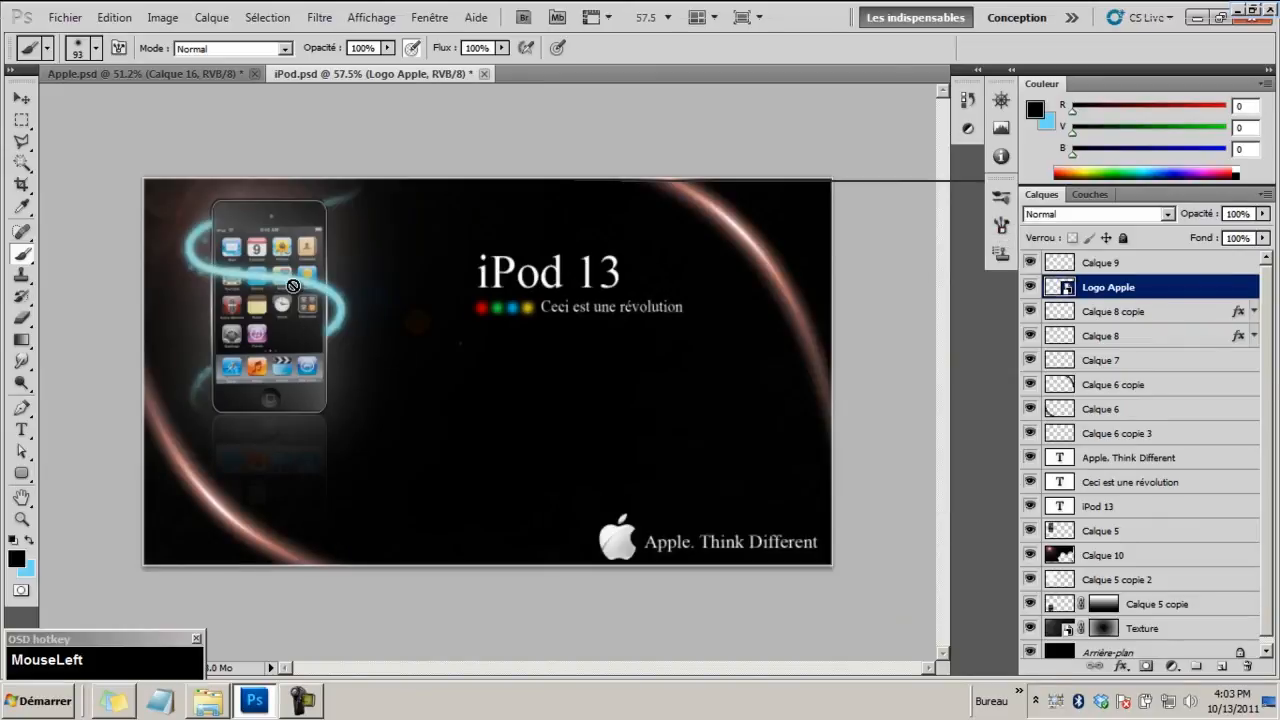
Make Calque 9 the active layer
{"action": "left_click", "coordinate": [21, 519]}
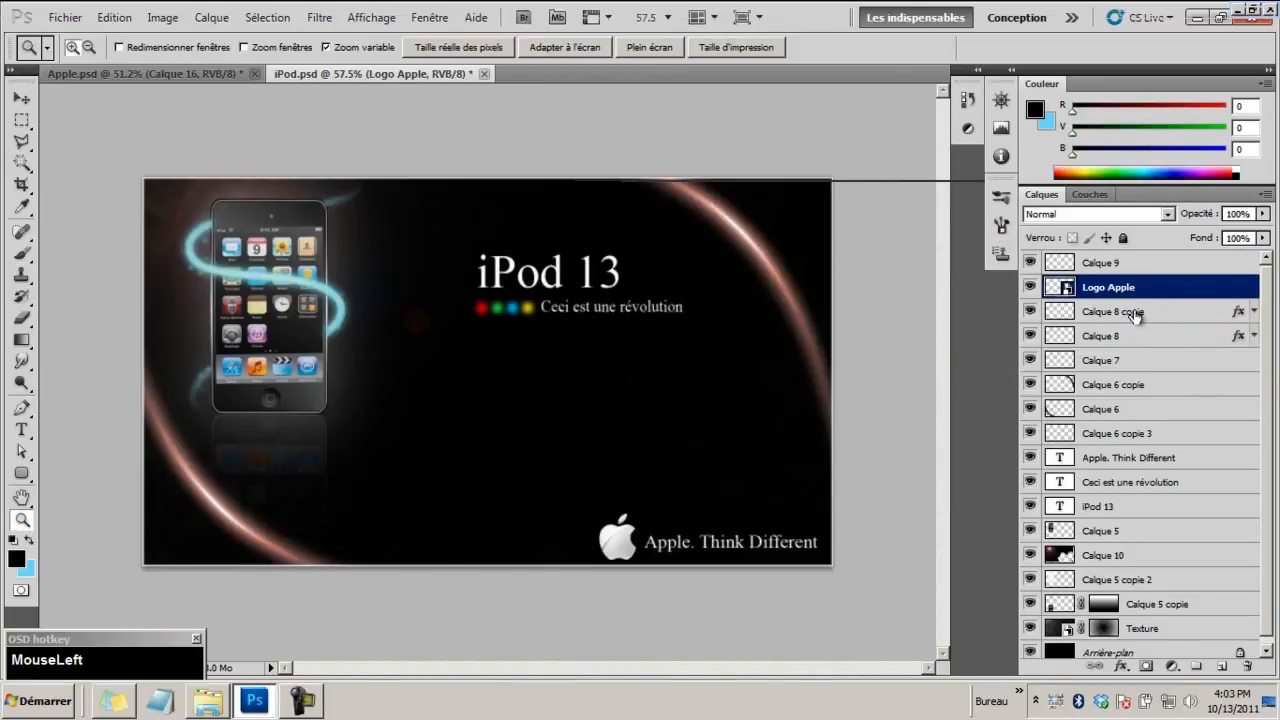
{"action": "left_click", "coordinate": [1122, 264]}
{"action": "left_click_drag", "start_coordinate": [1264, 326], "coordinate": [1236, 302]}
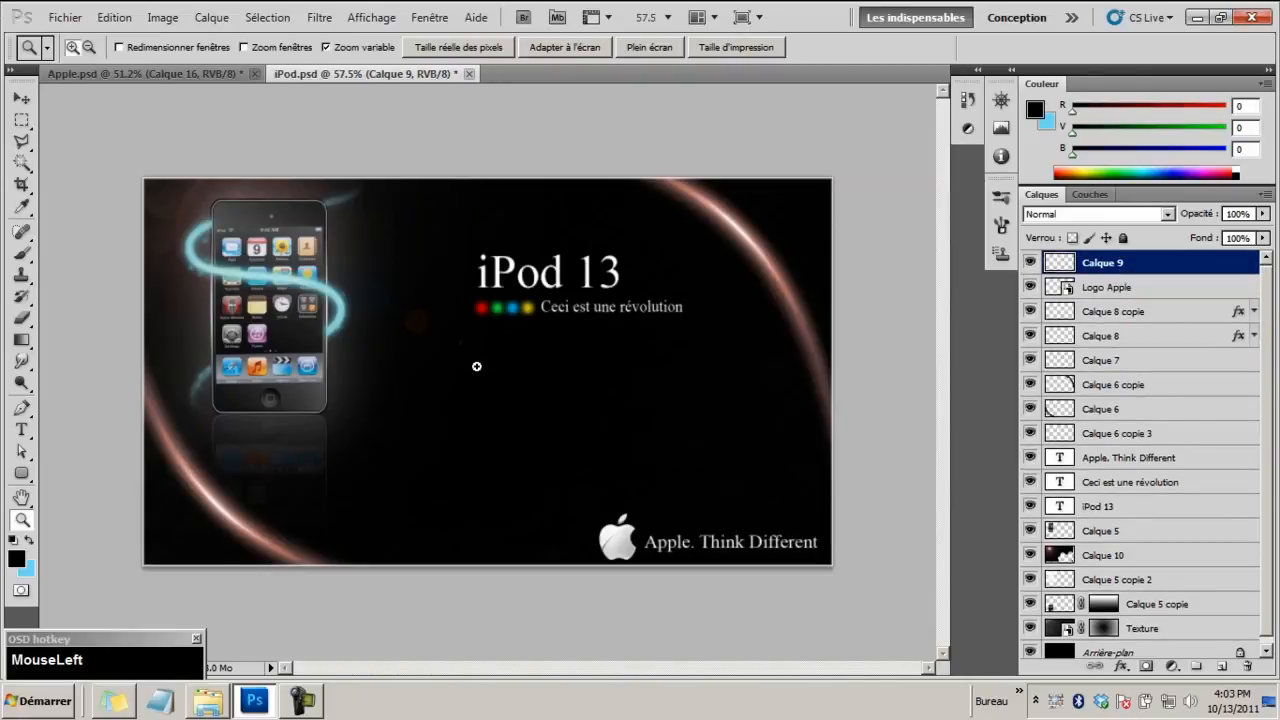